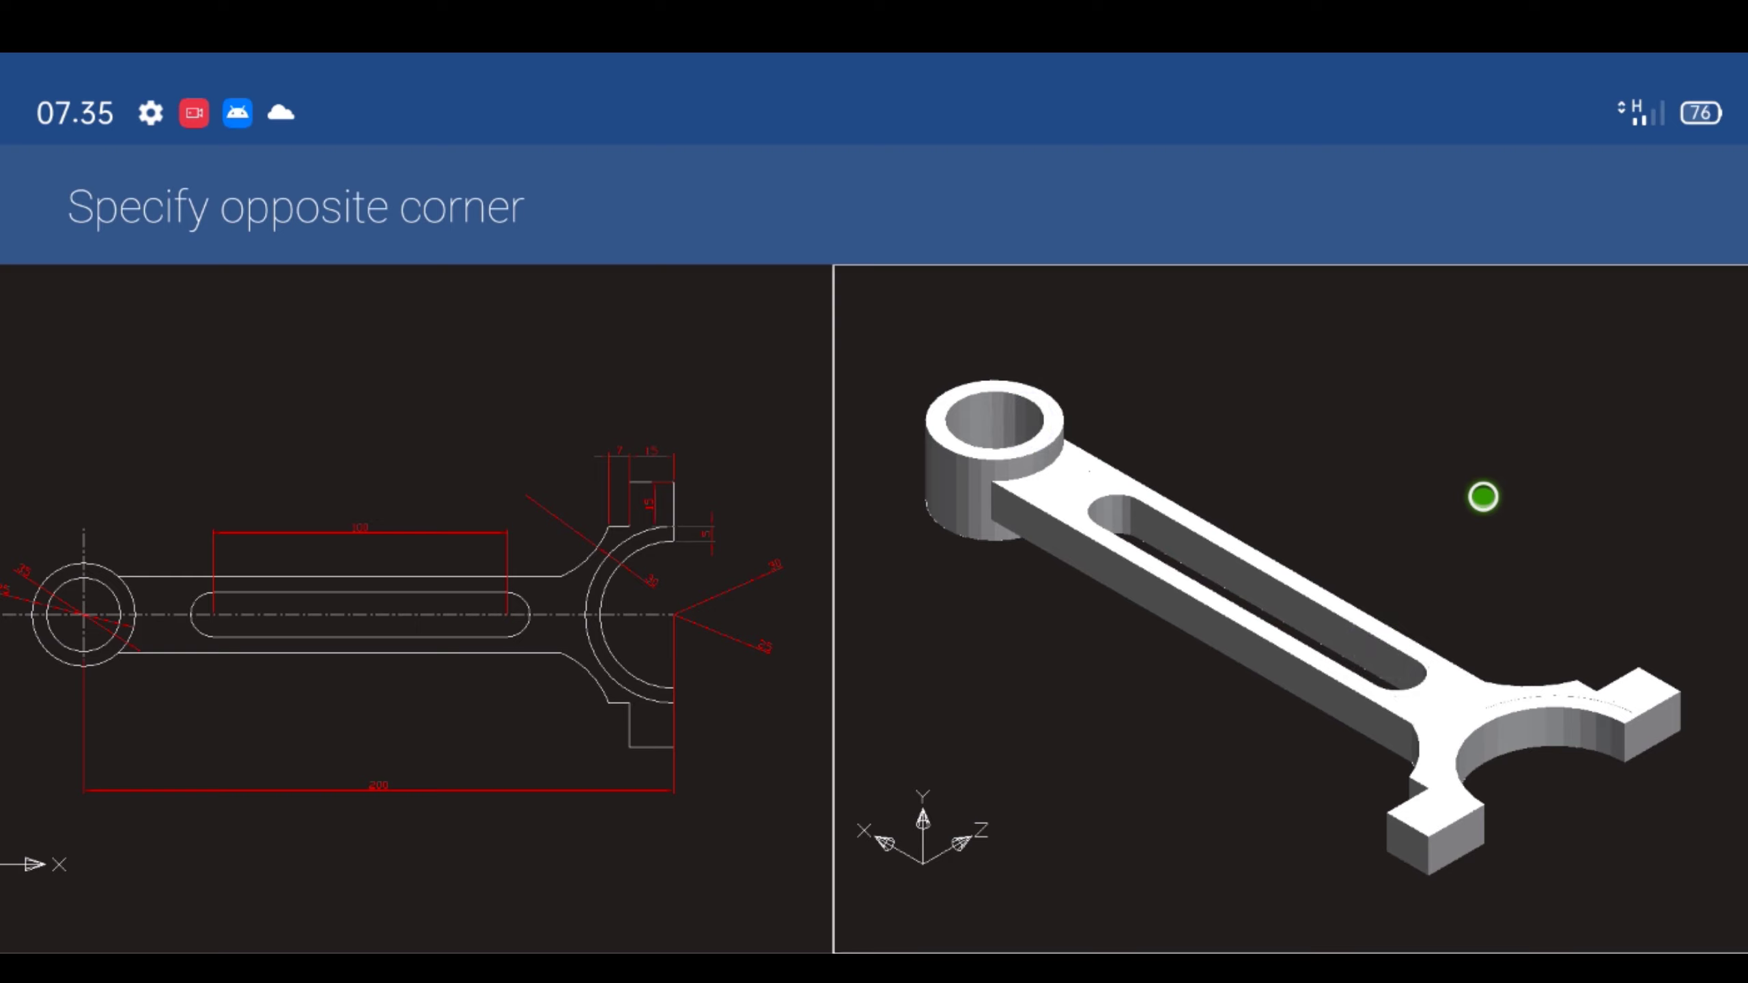
Cancel the pending selection and switch the right viewport to an isometric 3D view
click(1483, 497)
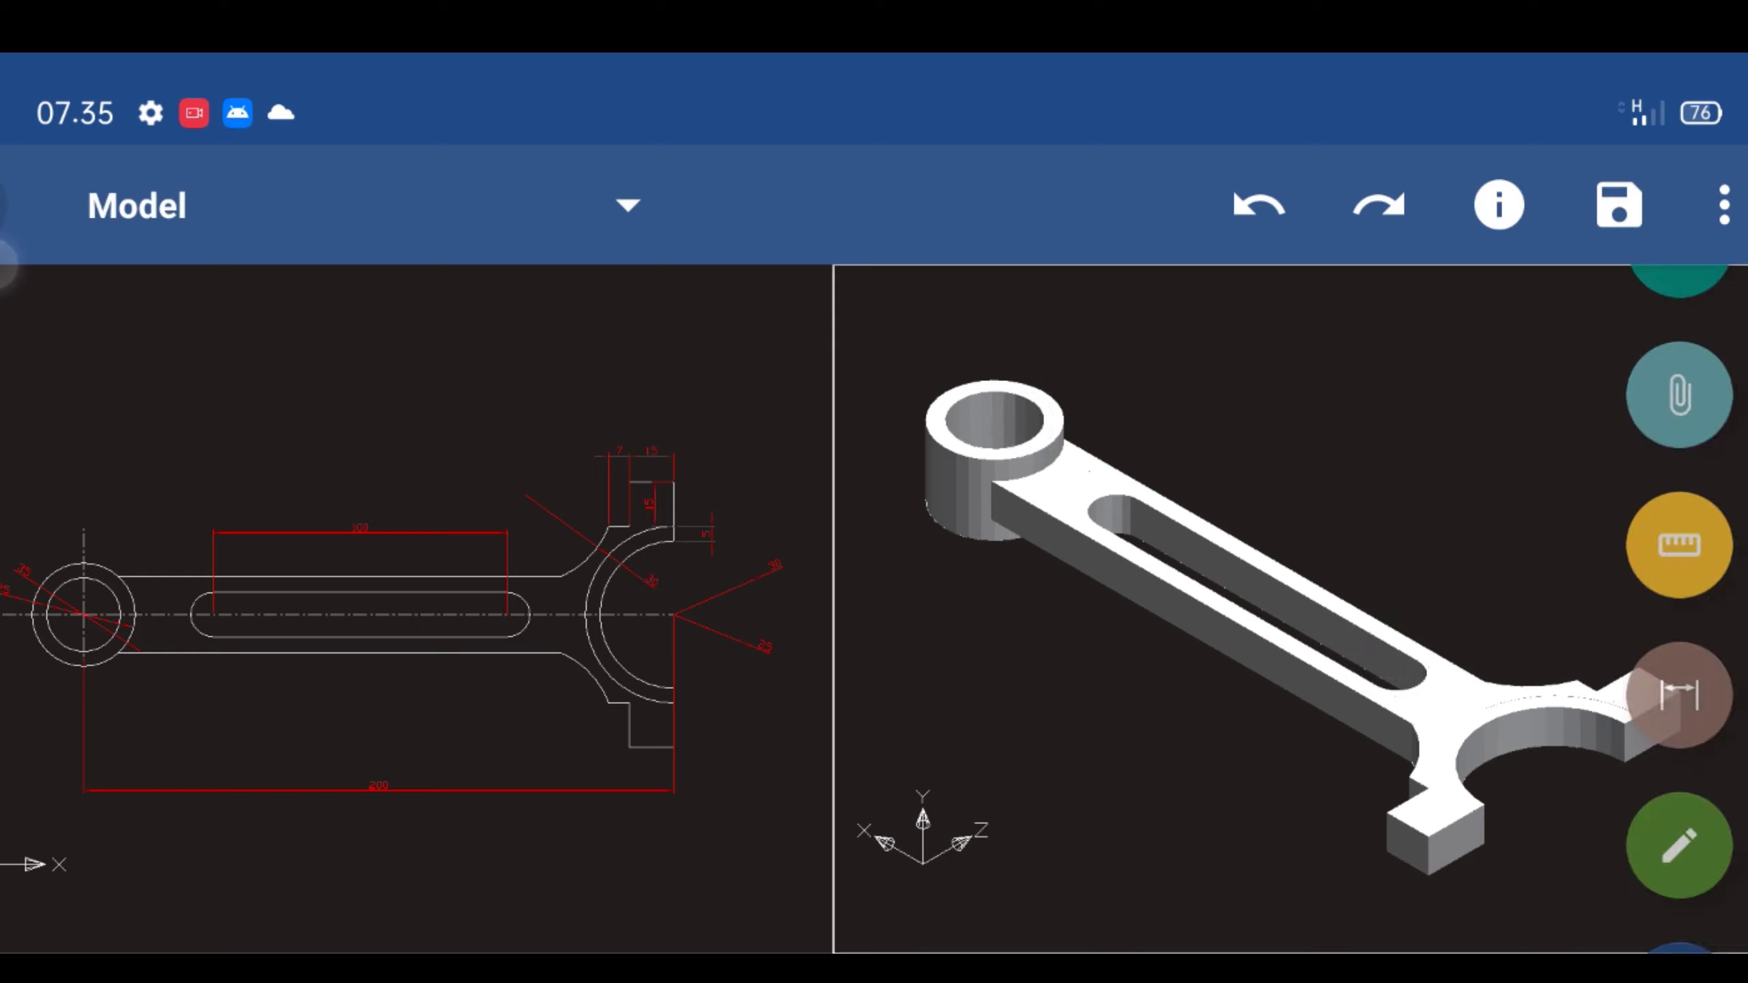
click(1724, 204)
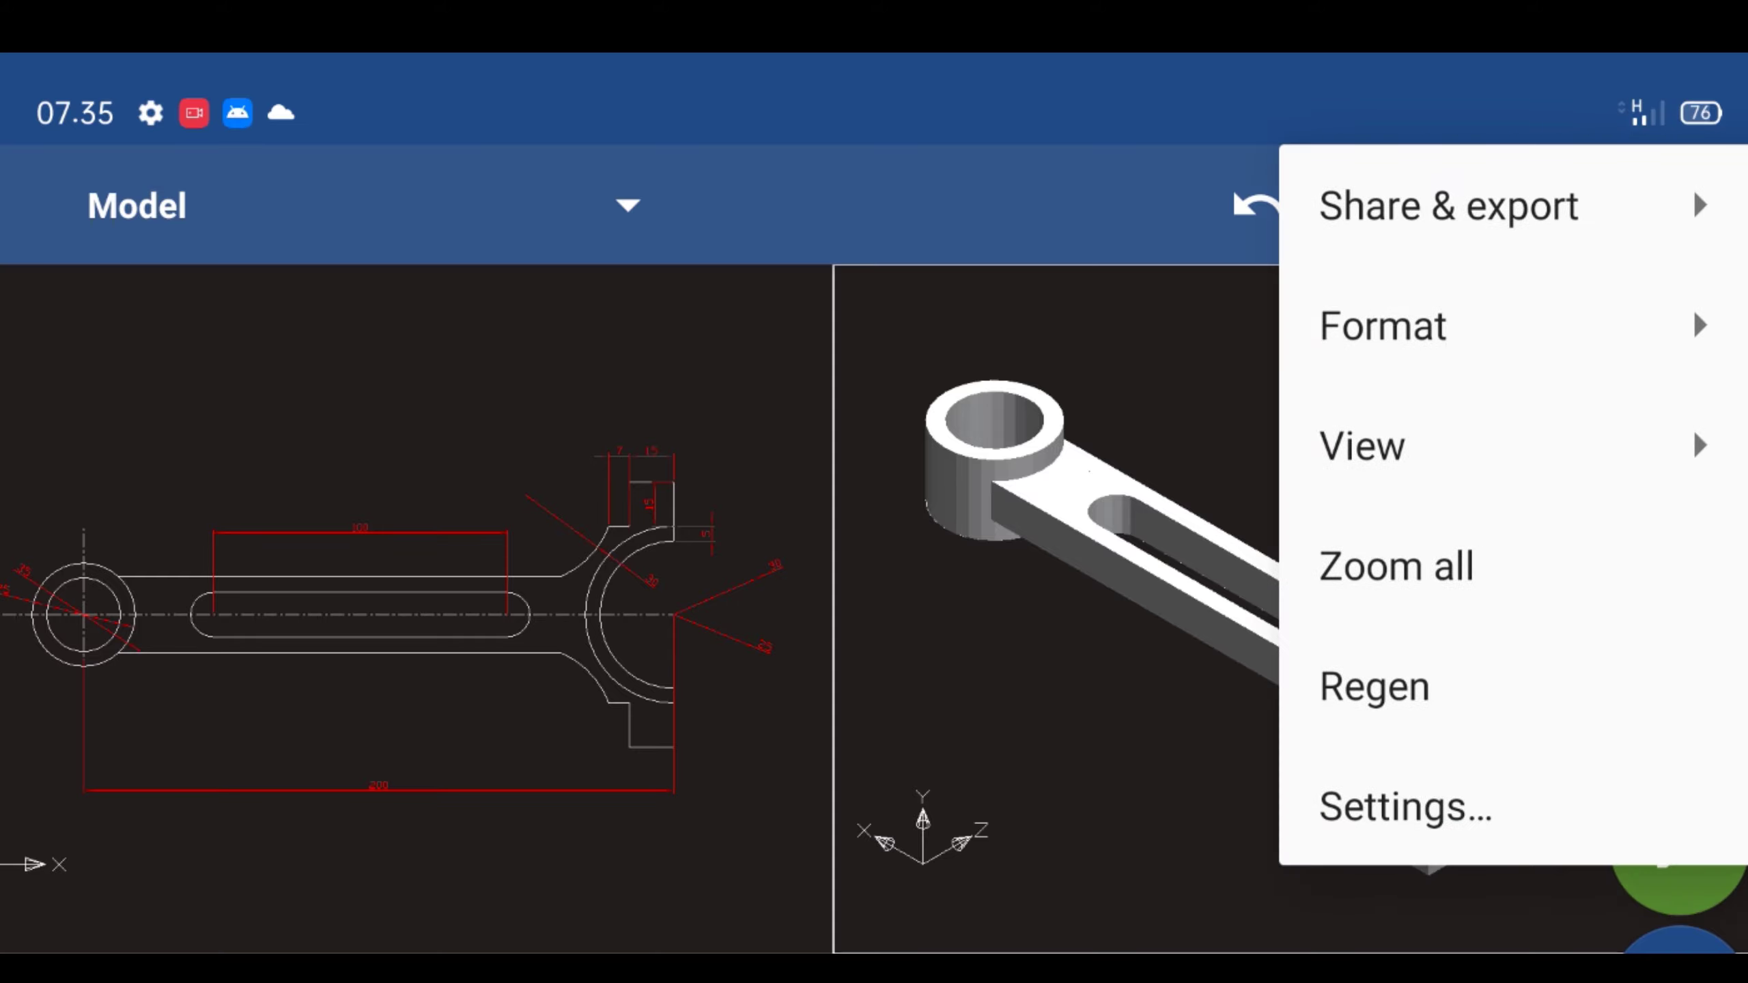
click(1693, 441)
drag(1584, 351, 1607, 672)
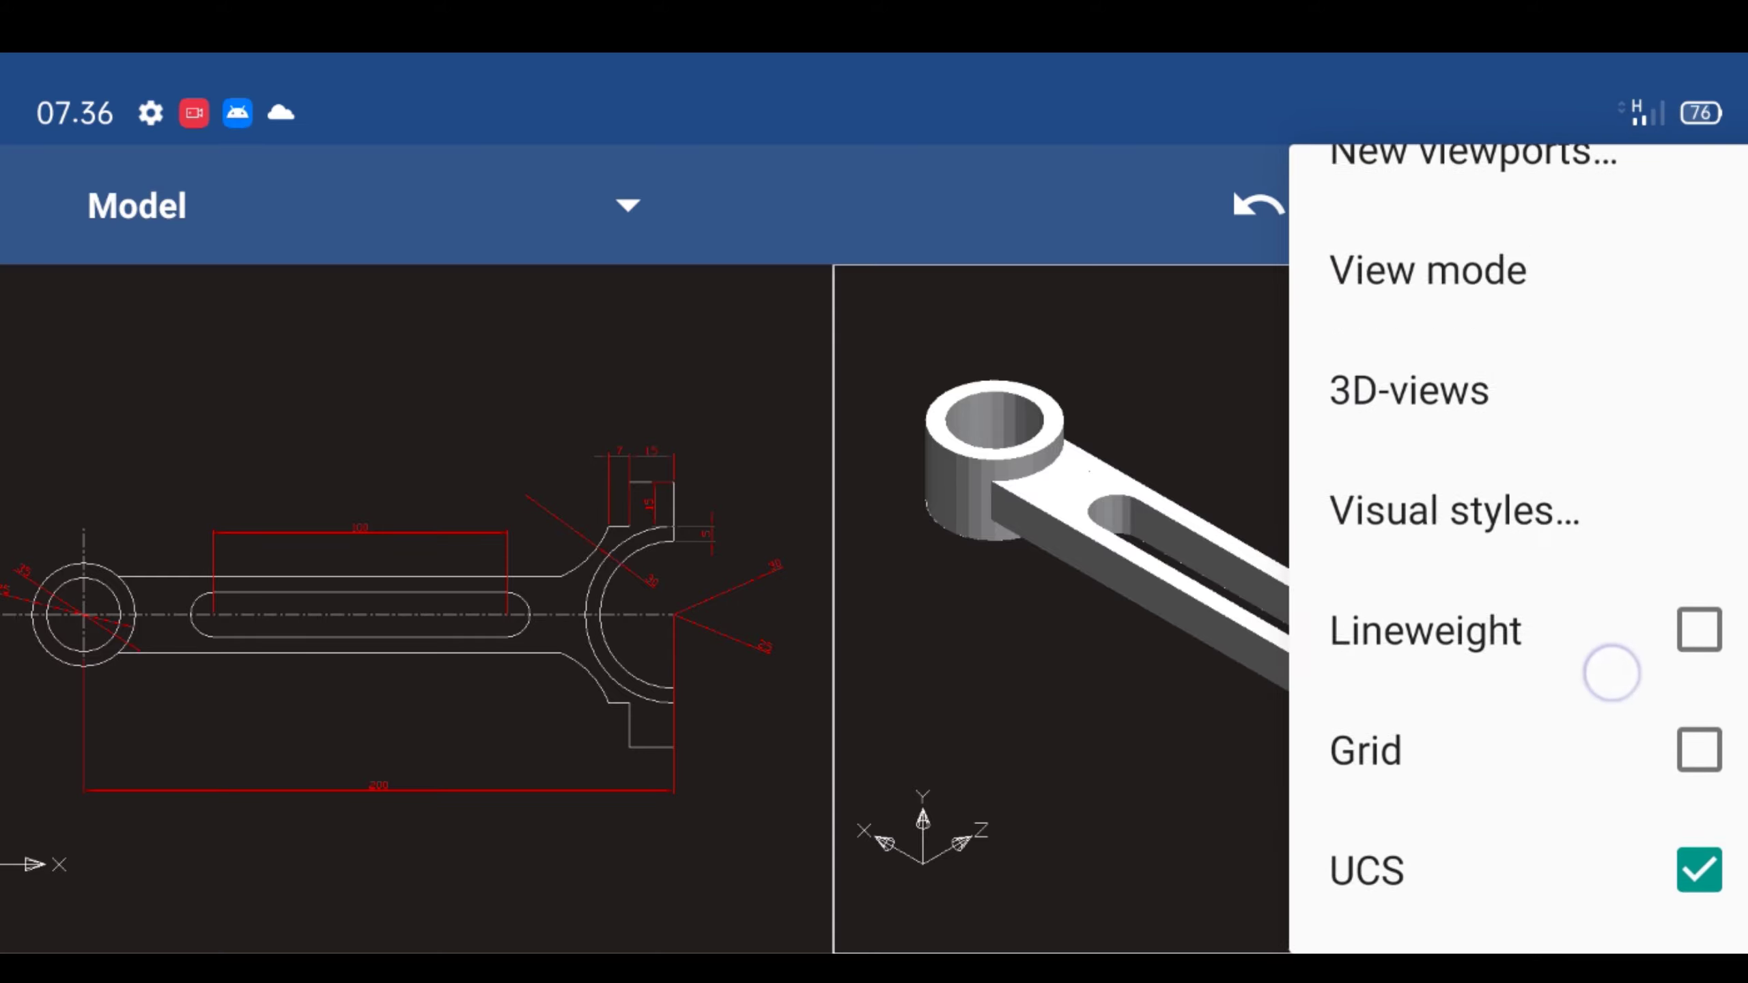
click(1632, 429)
drag(1353, 723, 1354, 395)
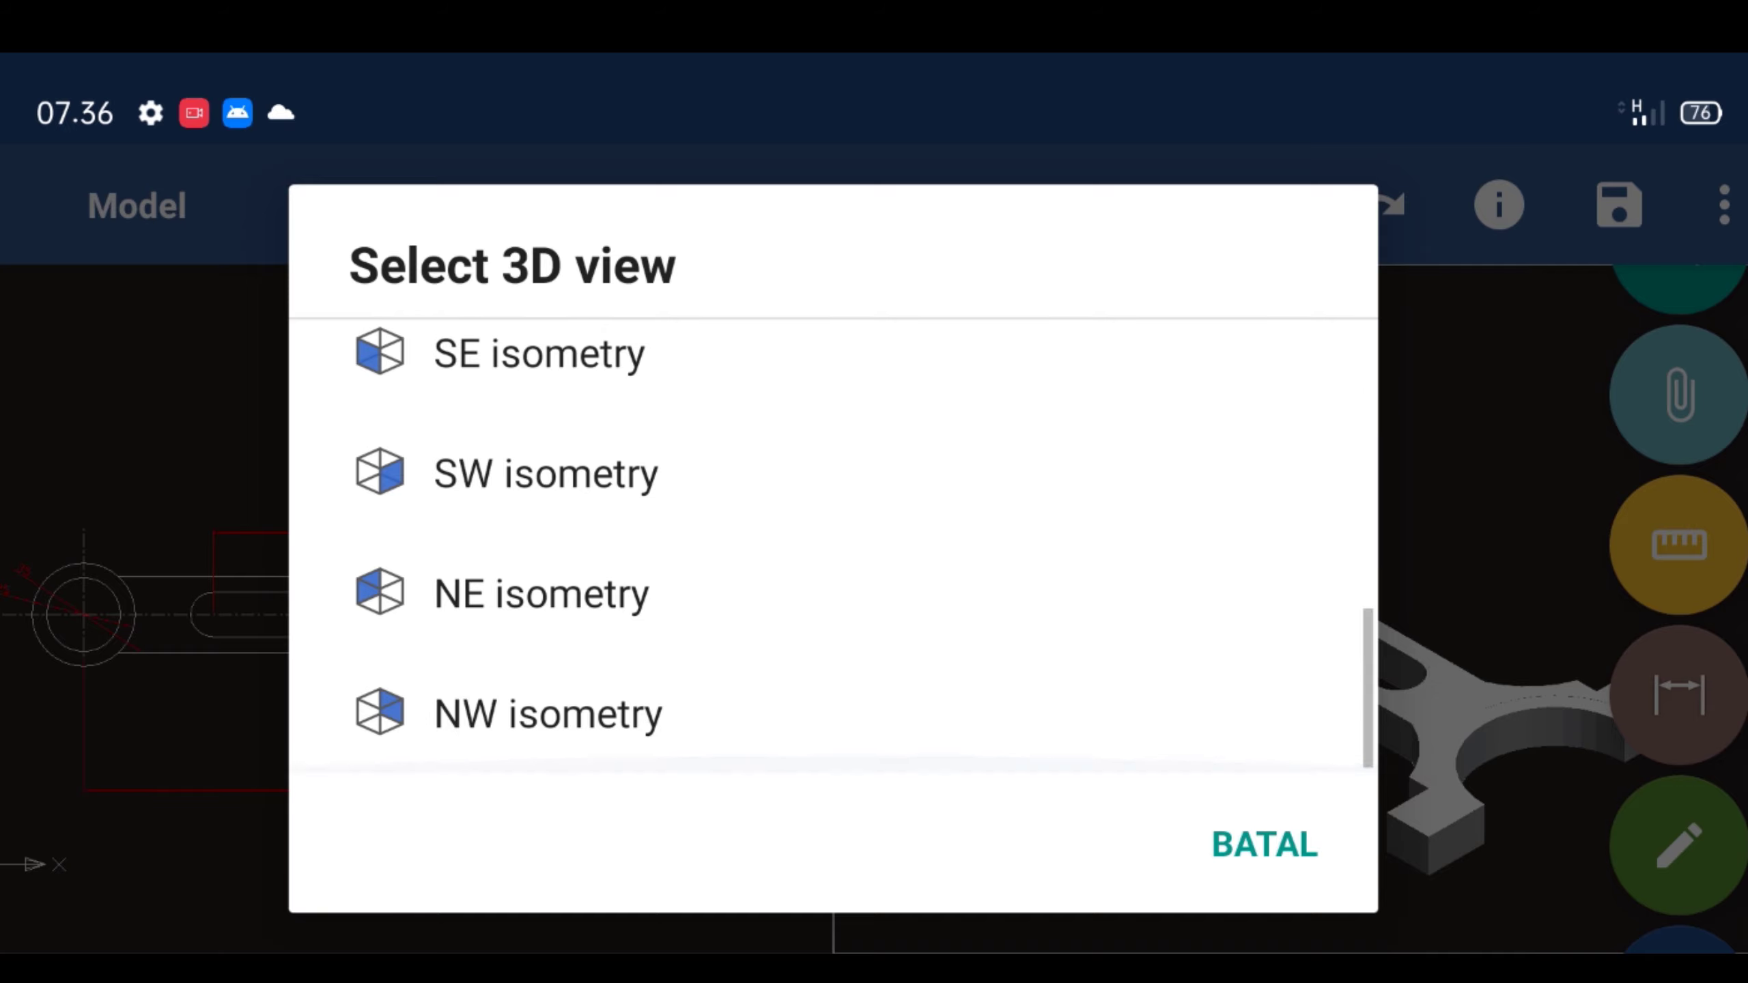
click(413, 475)
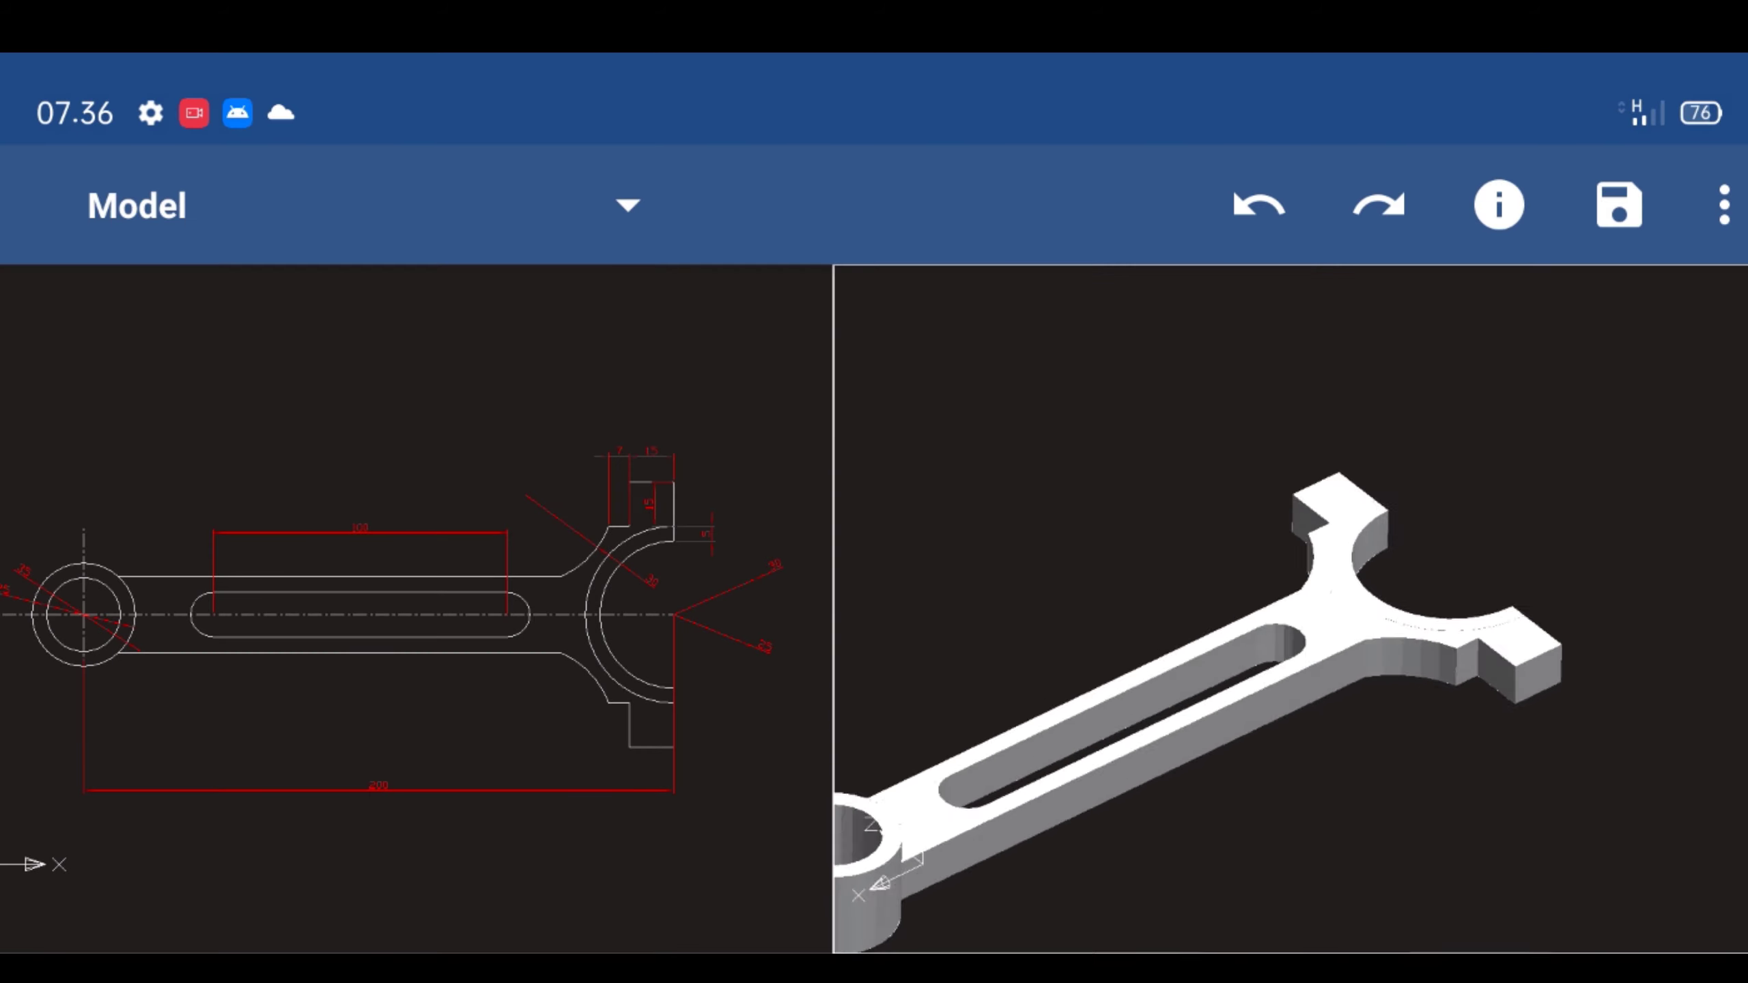
Zoom out and shift the rod model up so it fits fully in view
scroll(1184, 558, down, 1)
scroll(1149, 571, down, 1)
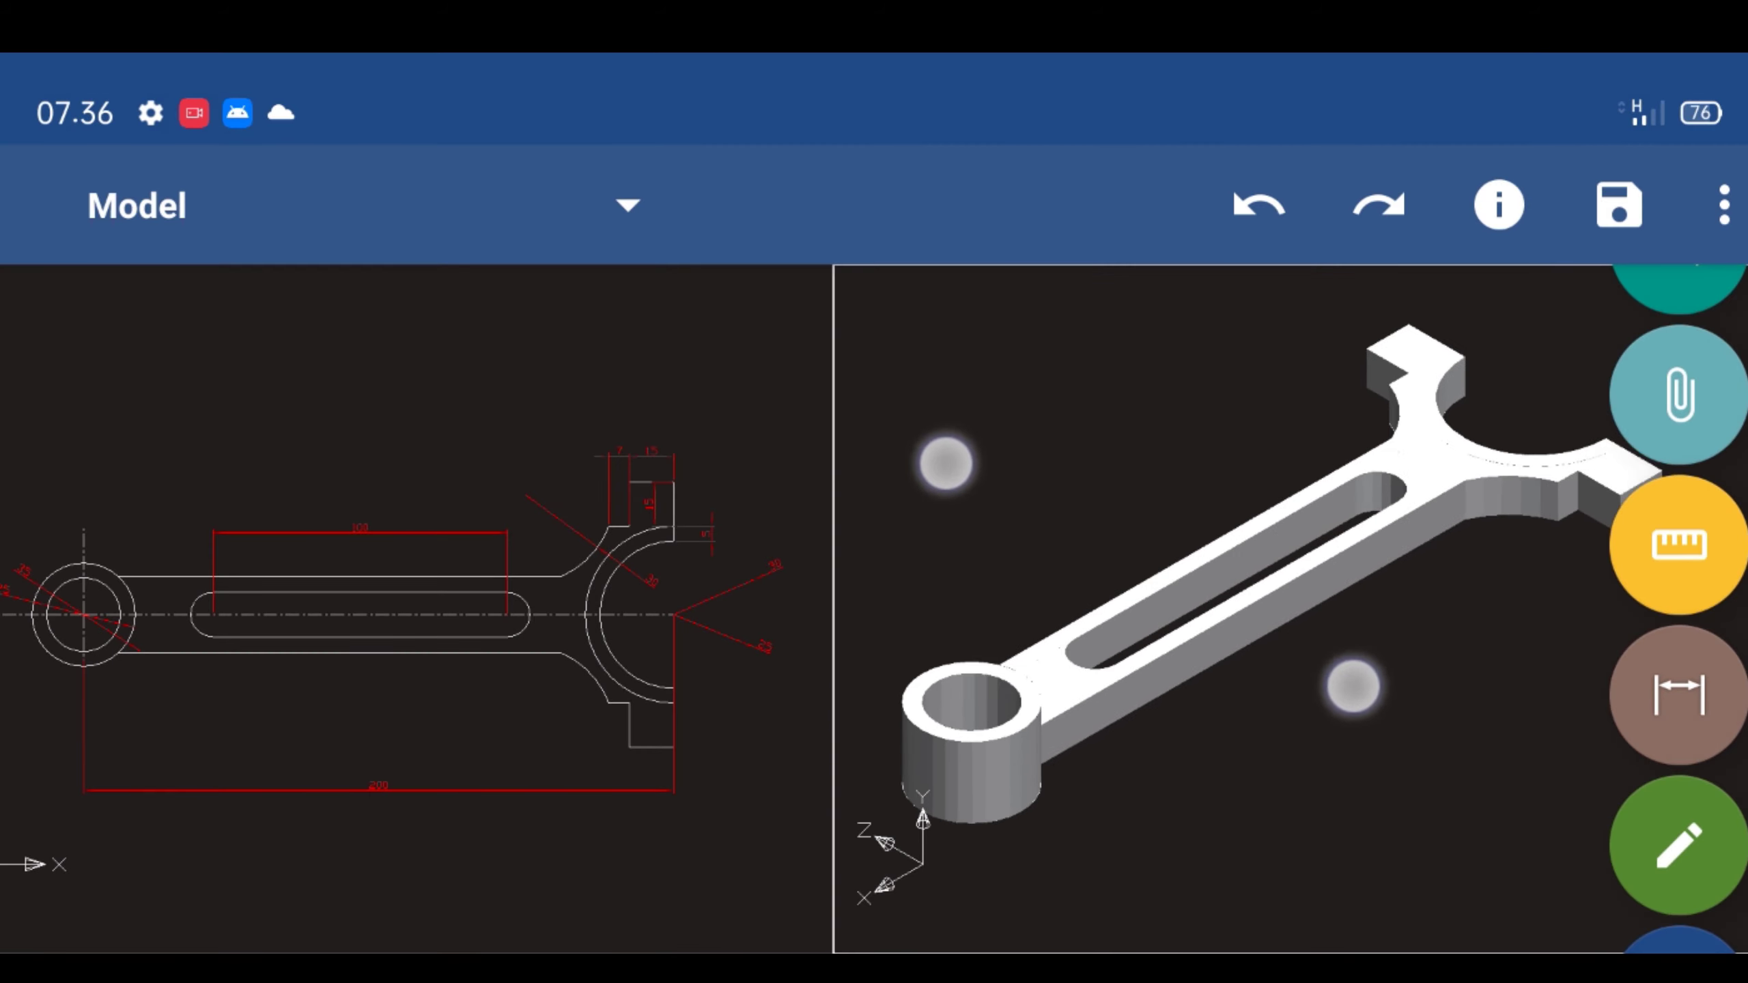
scroll(1136, 578, down, 1)
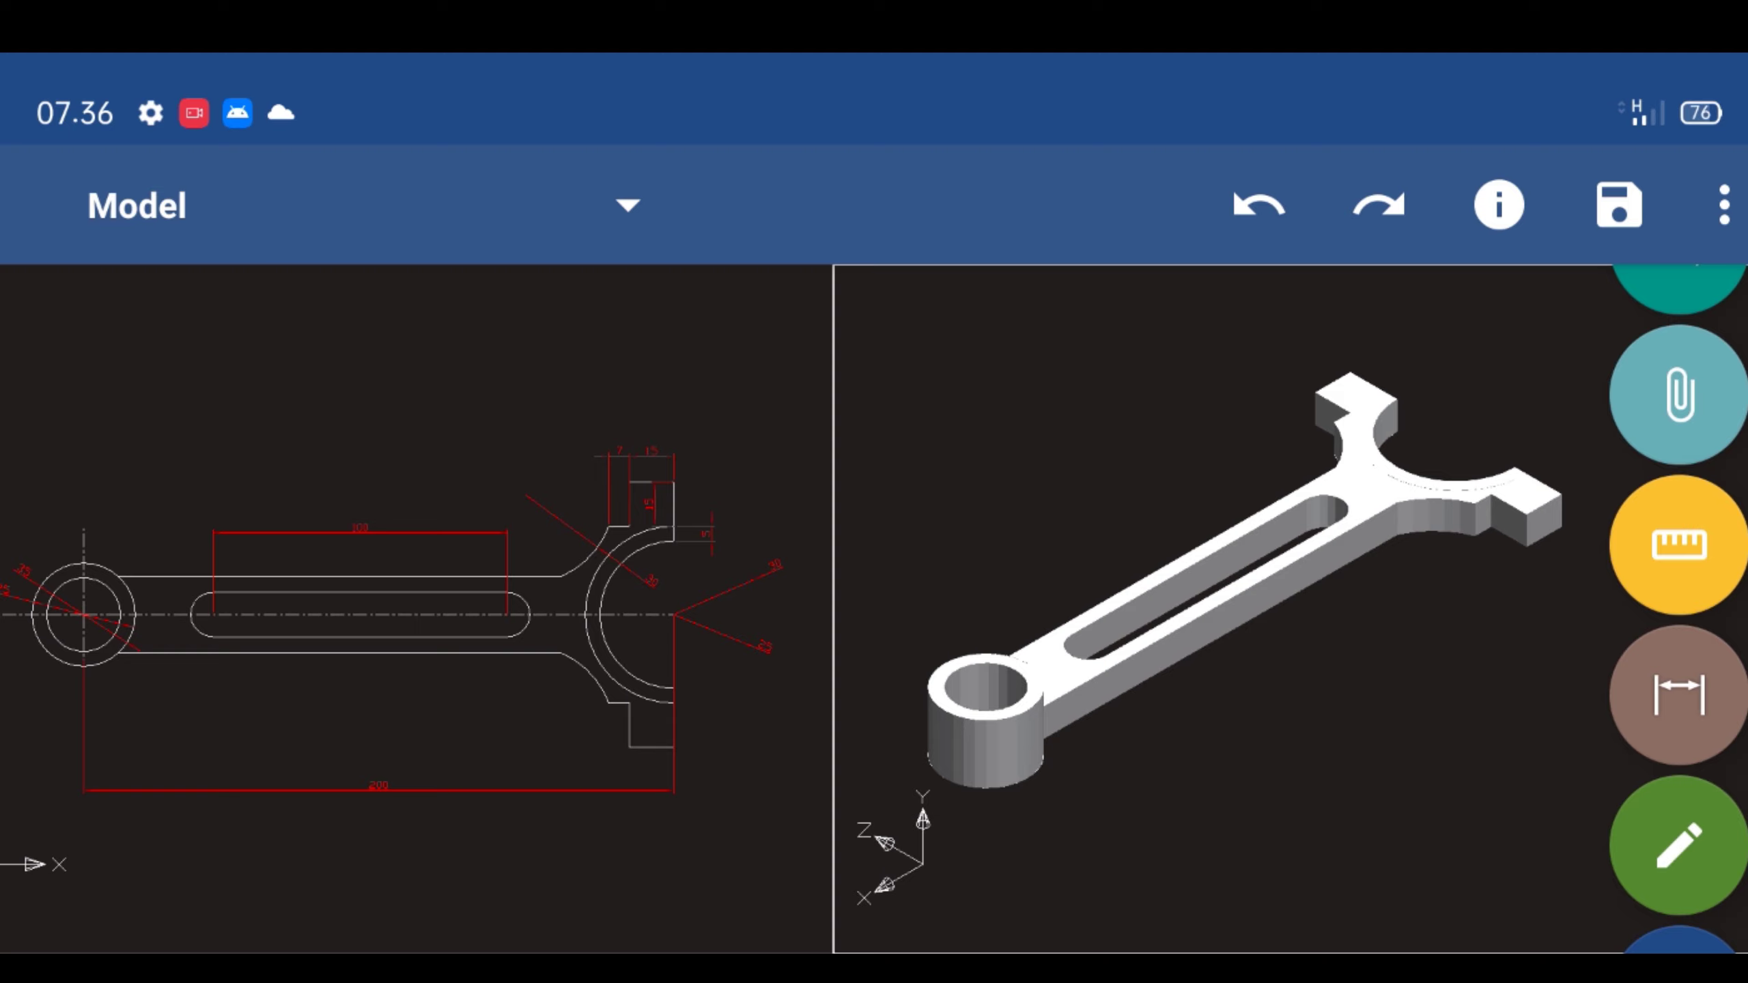
middle_drag(1168, 568, 1170, 513)
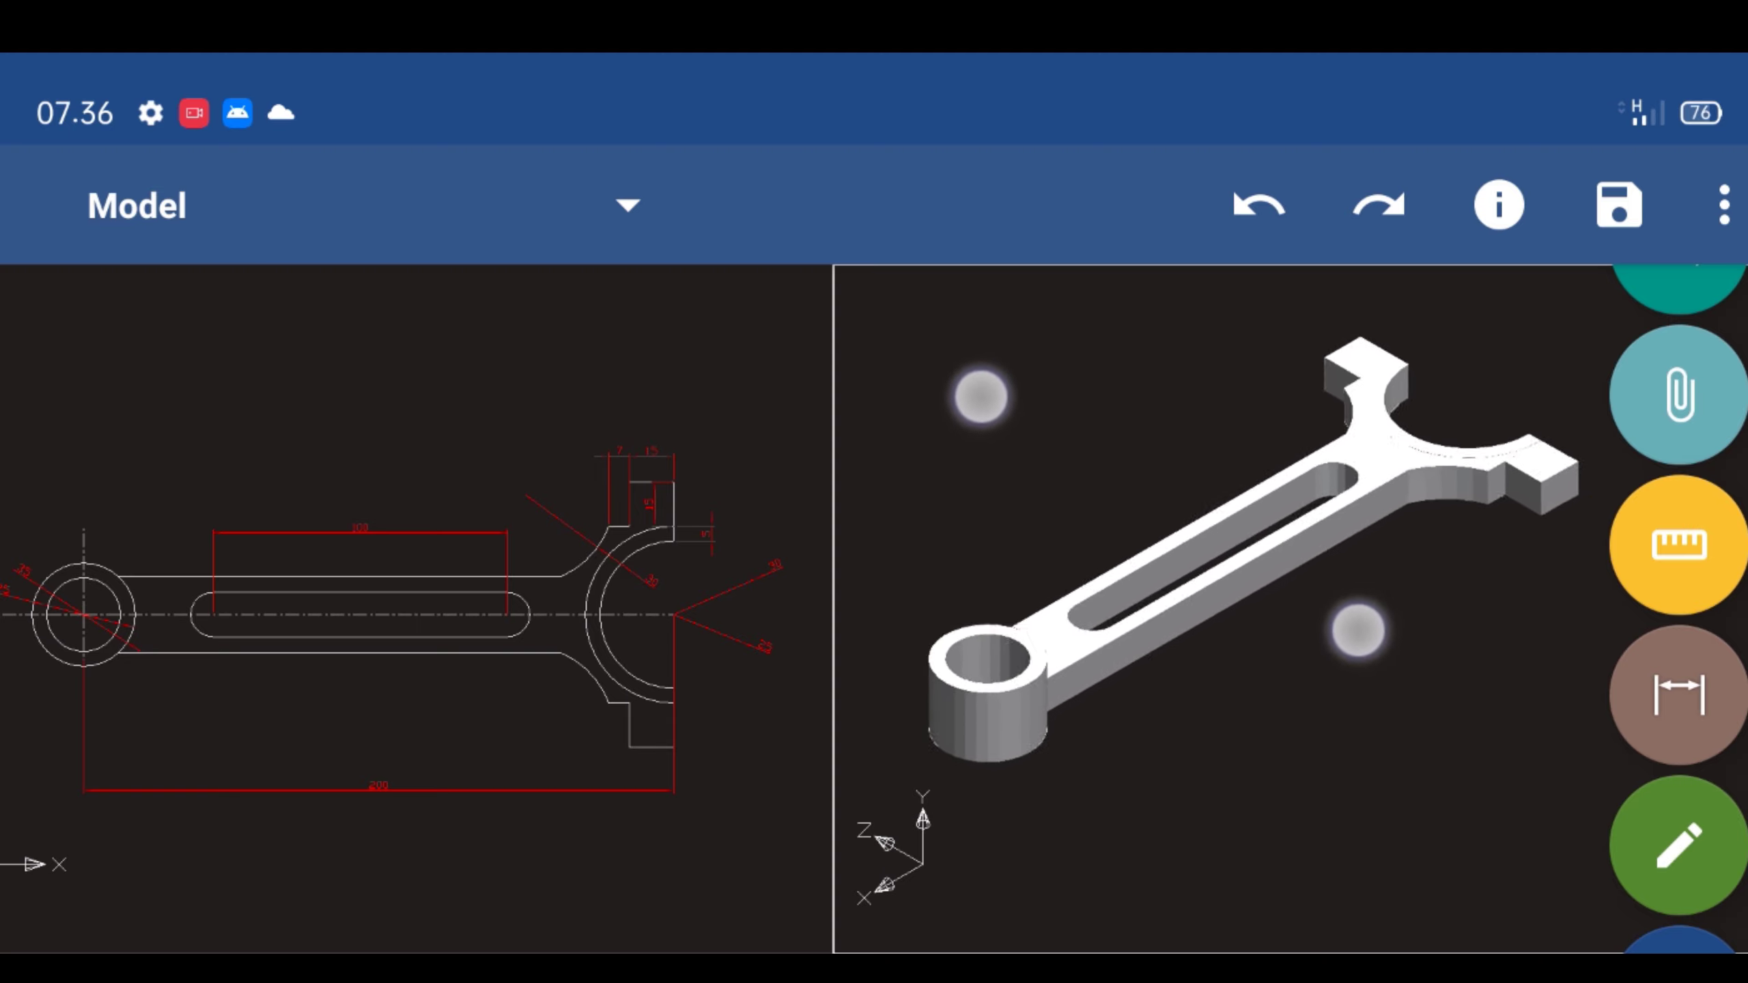
scroll(1170, 513, down, 1)
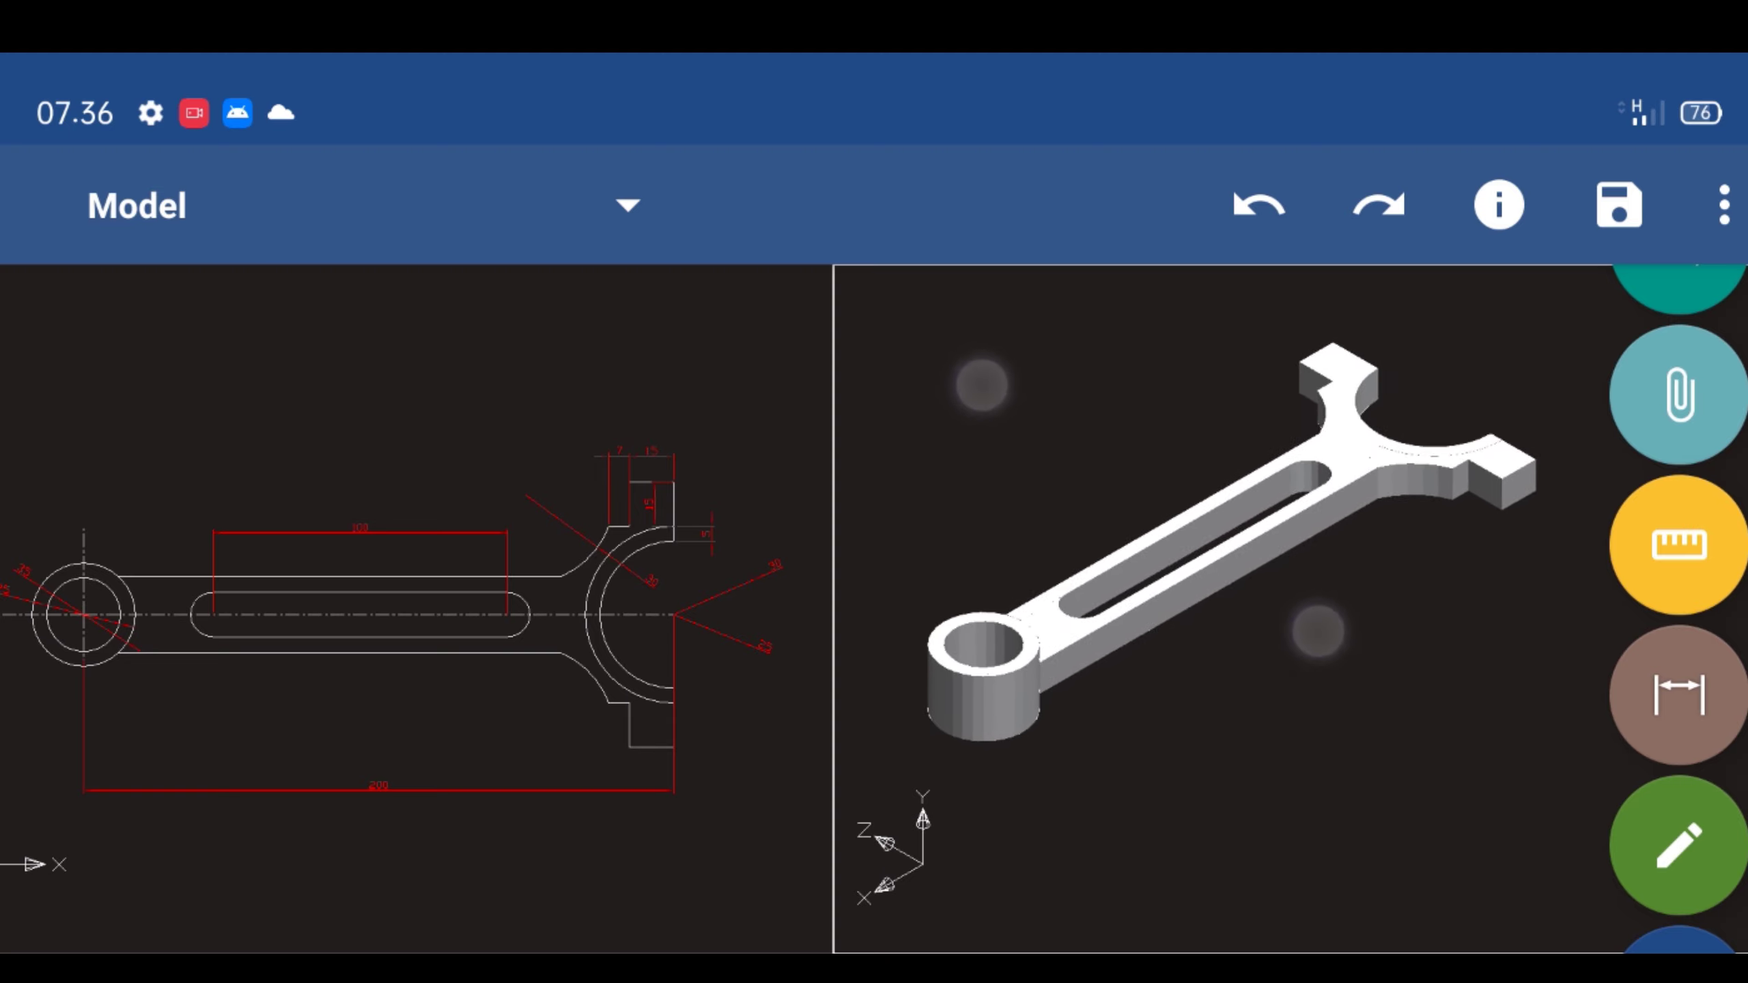
click(1724, 204)
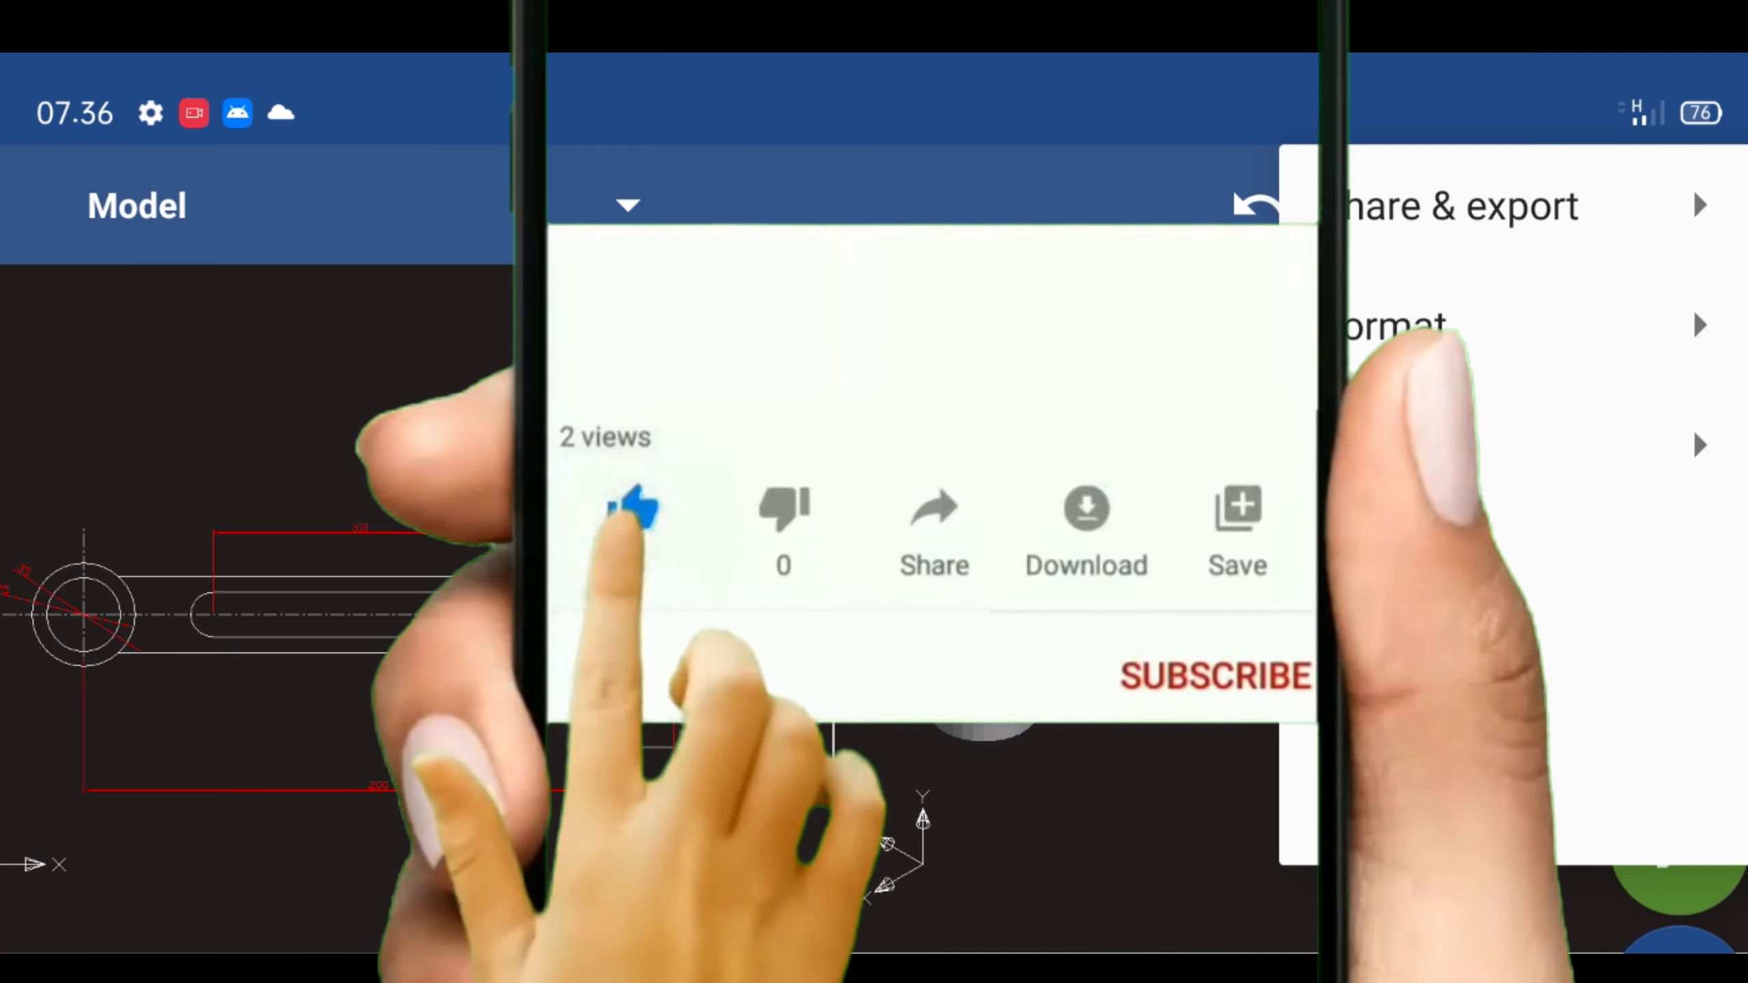
Apply an isometric preset view and orbit the rod model to a new orientation
click(1411, 445)
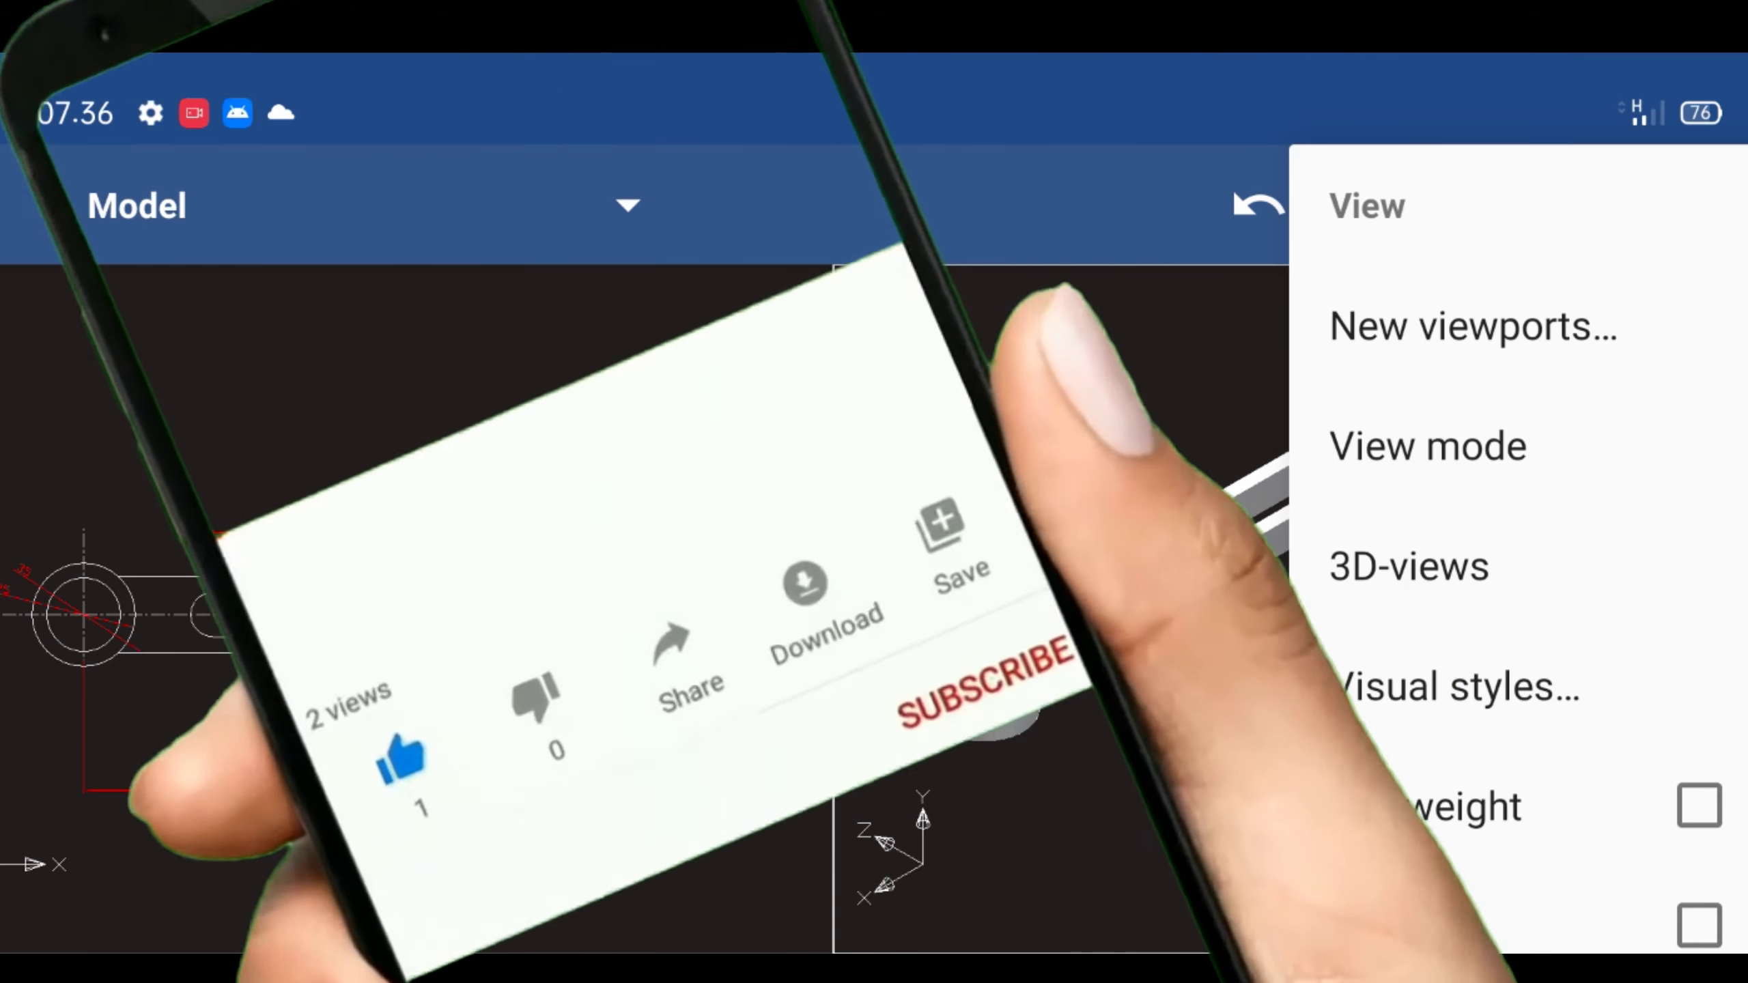
click(1408, 567)
click(482, 620)
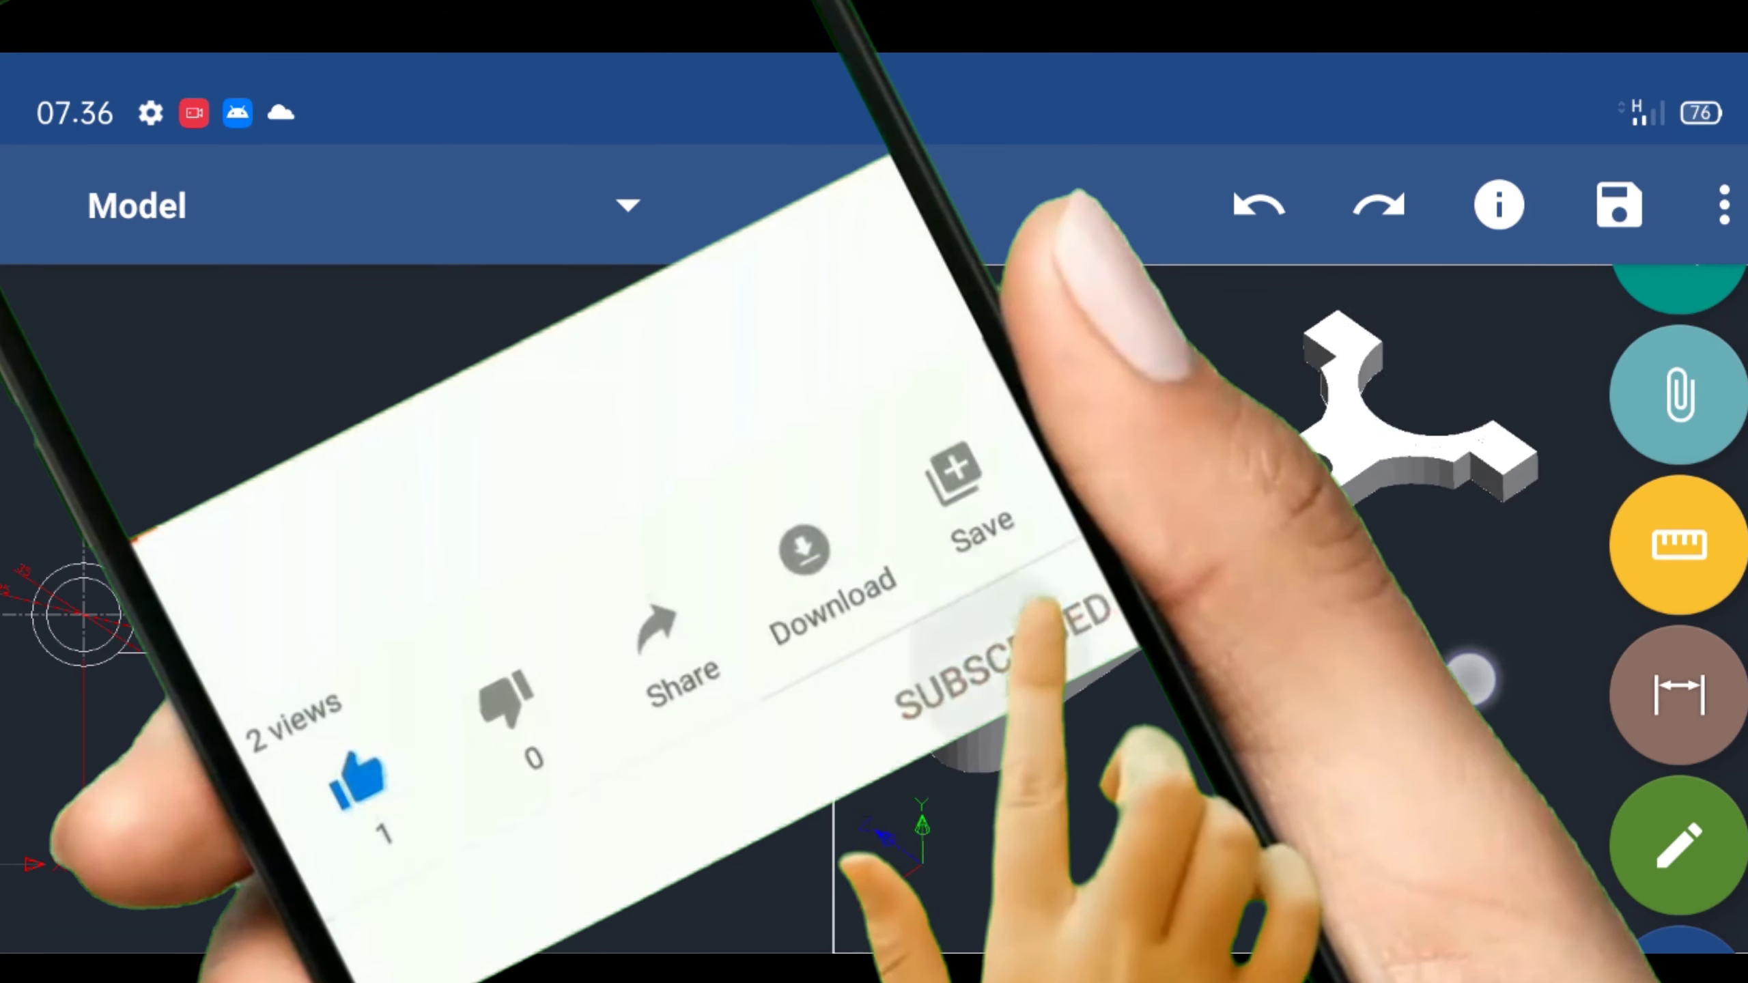
mouse_move(1470, 678)
mouse_down()
mouse_move(1498, 629)
mouse_move(1528, 706)
mouse_move(1497, 688)
mouse_move(1526, 736)
mouse_move(1596, 722)
mouse_move(1540, 801)
mouse_move(1522, 812)
mouse_move(1494, 782)
mouse_move(1459, 831)
mouse_move(1457, 801)
mouse_move(1510, 769)
mouse_move(1509, 585)
mouse_move(1576, 773)
mouse_move(1545, 799)
mouse_up()
click(1497, 688)
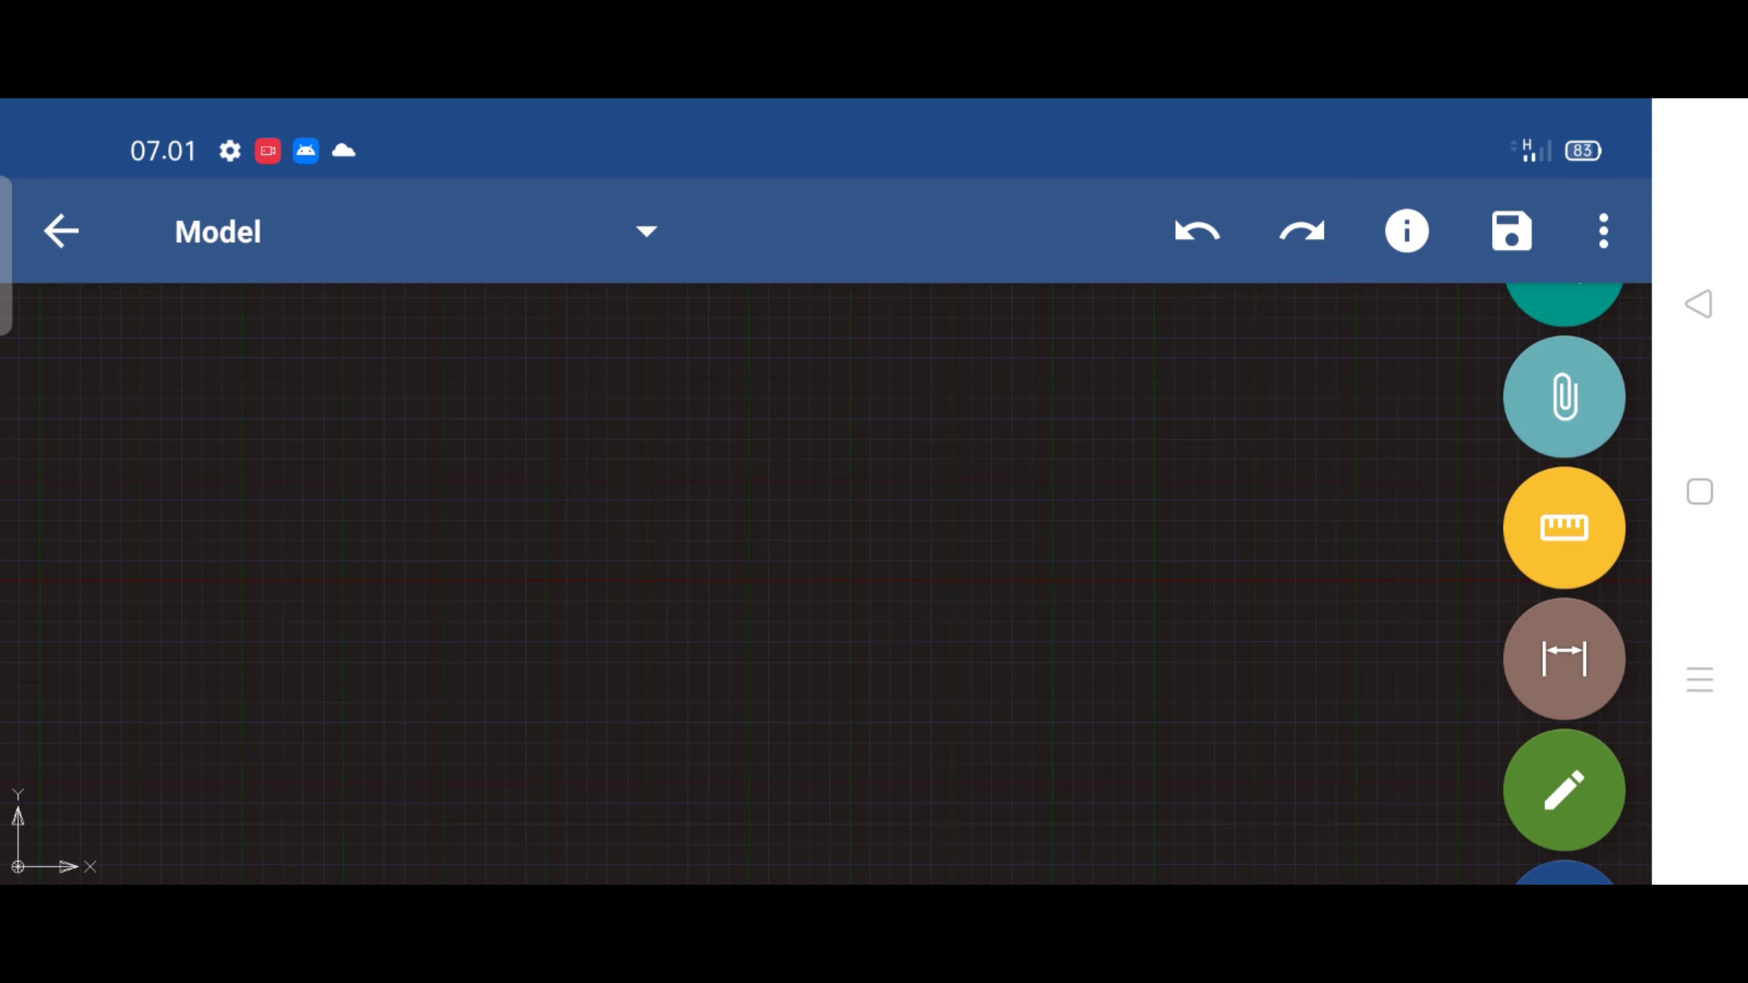
In Settings > Units, set measurement precision to 0 decimals and go back to the canvas
click(1604, 232)
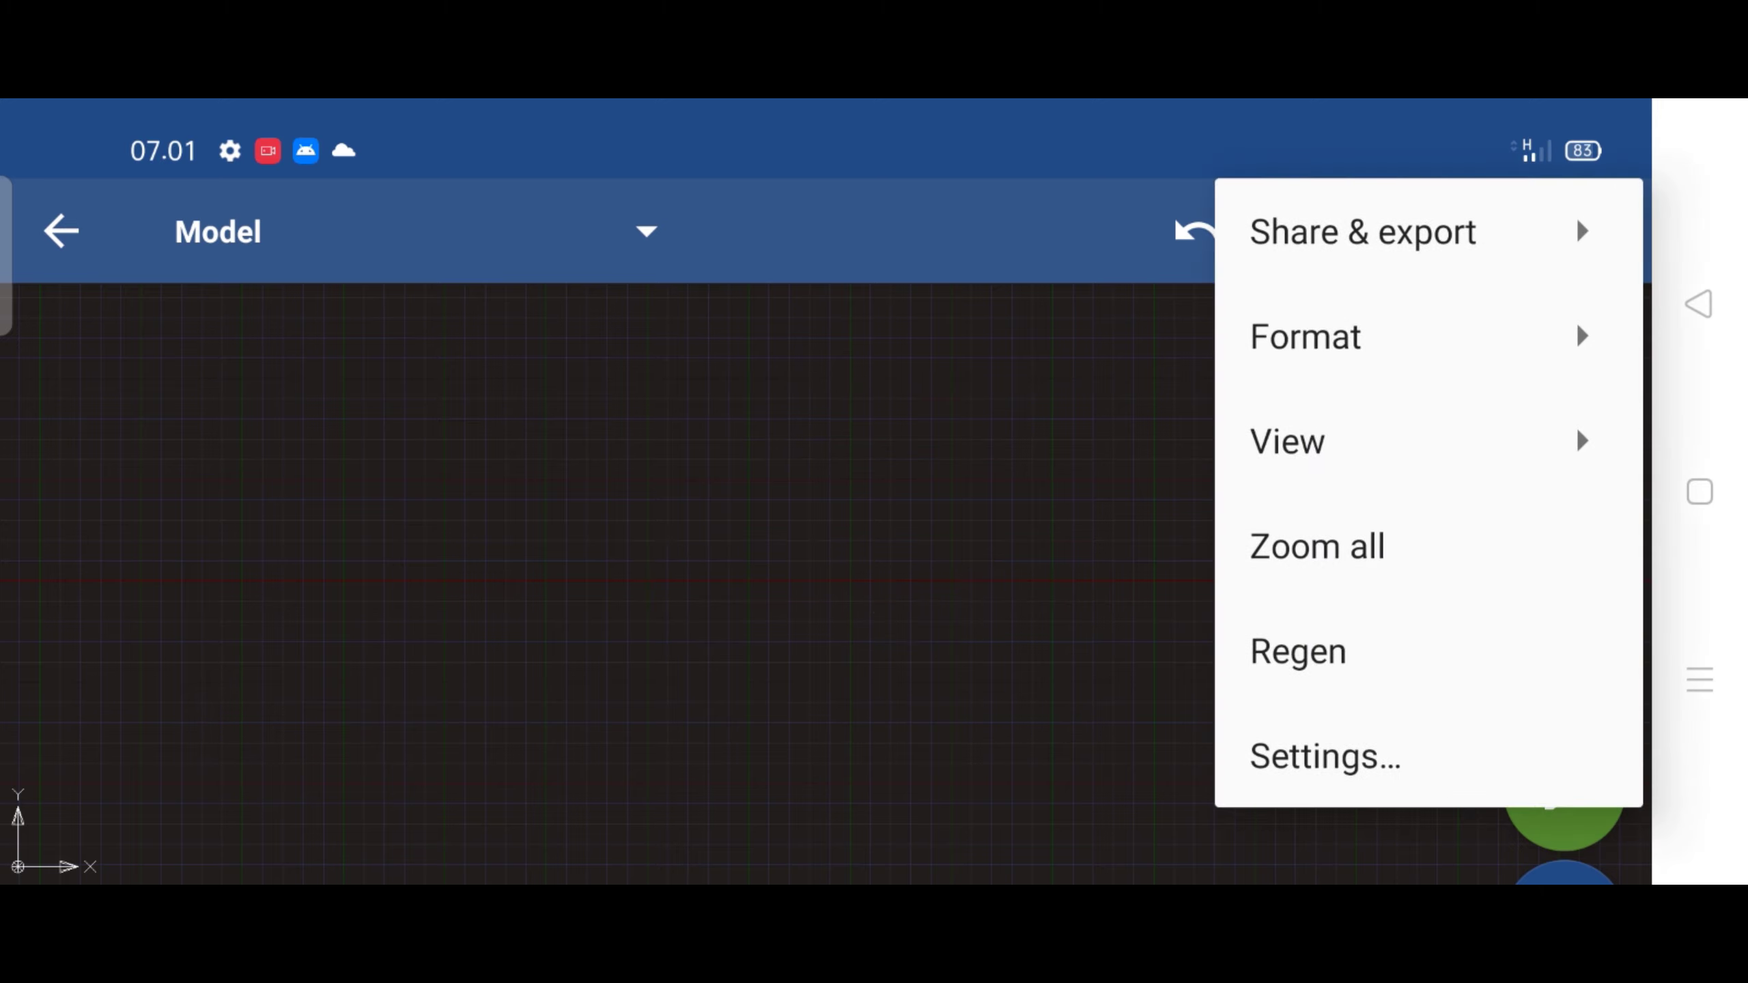
click(1444, 751)
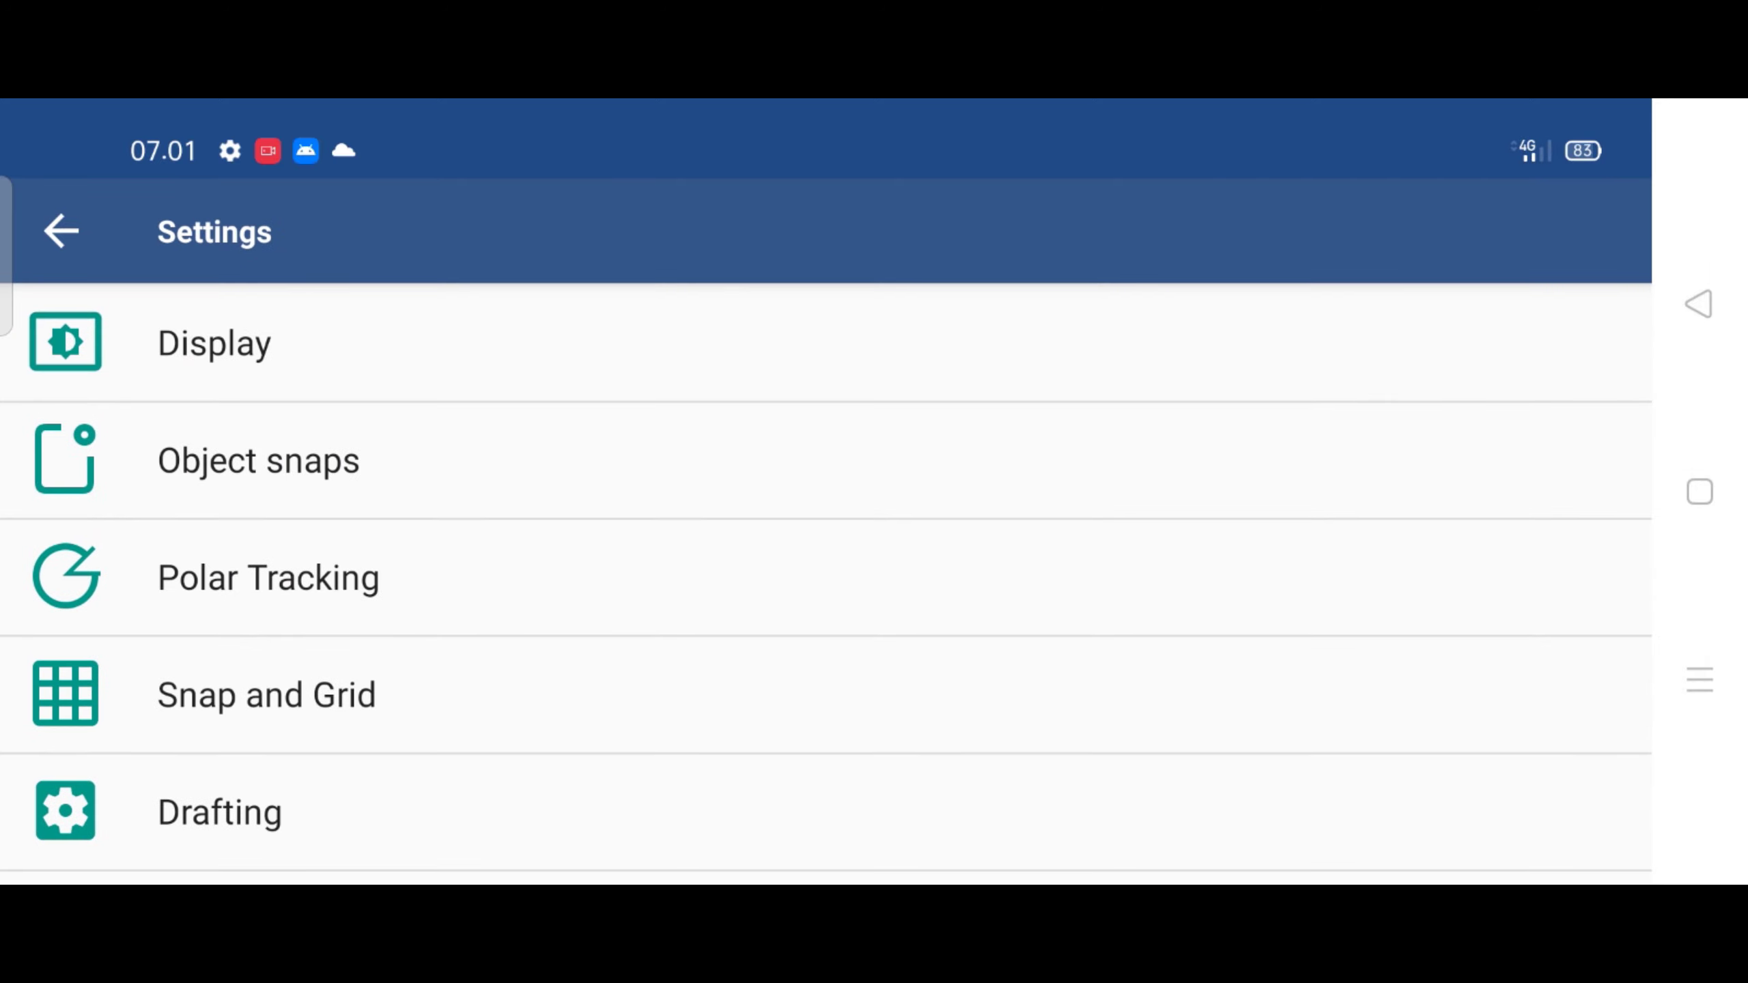
drag(1163, 476, 1269, 242)
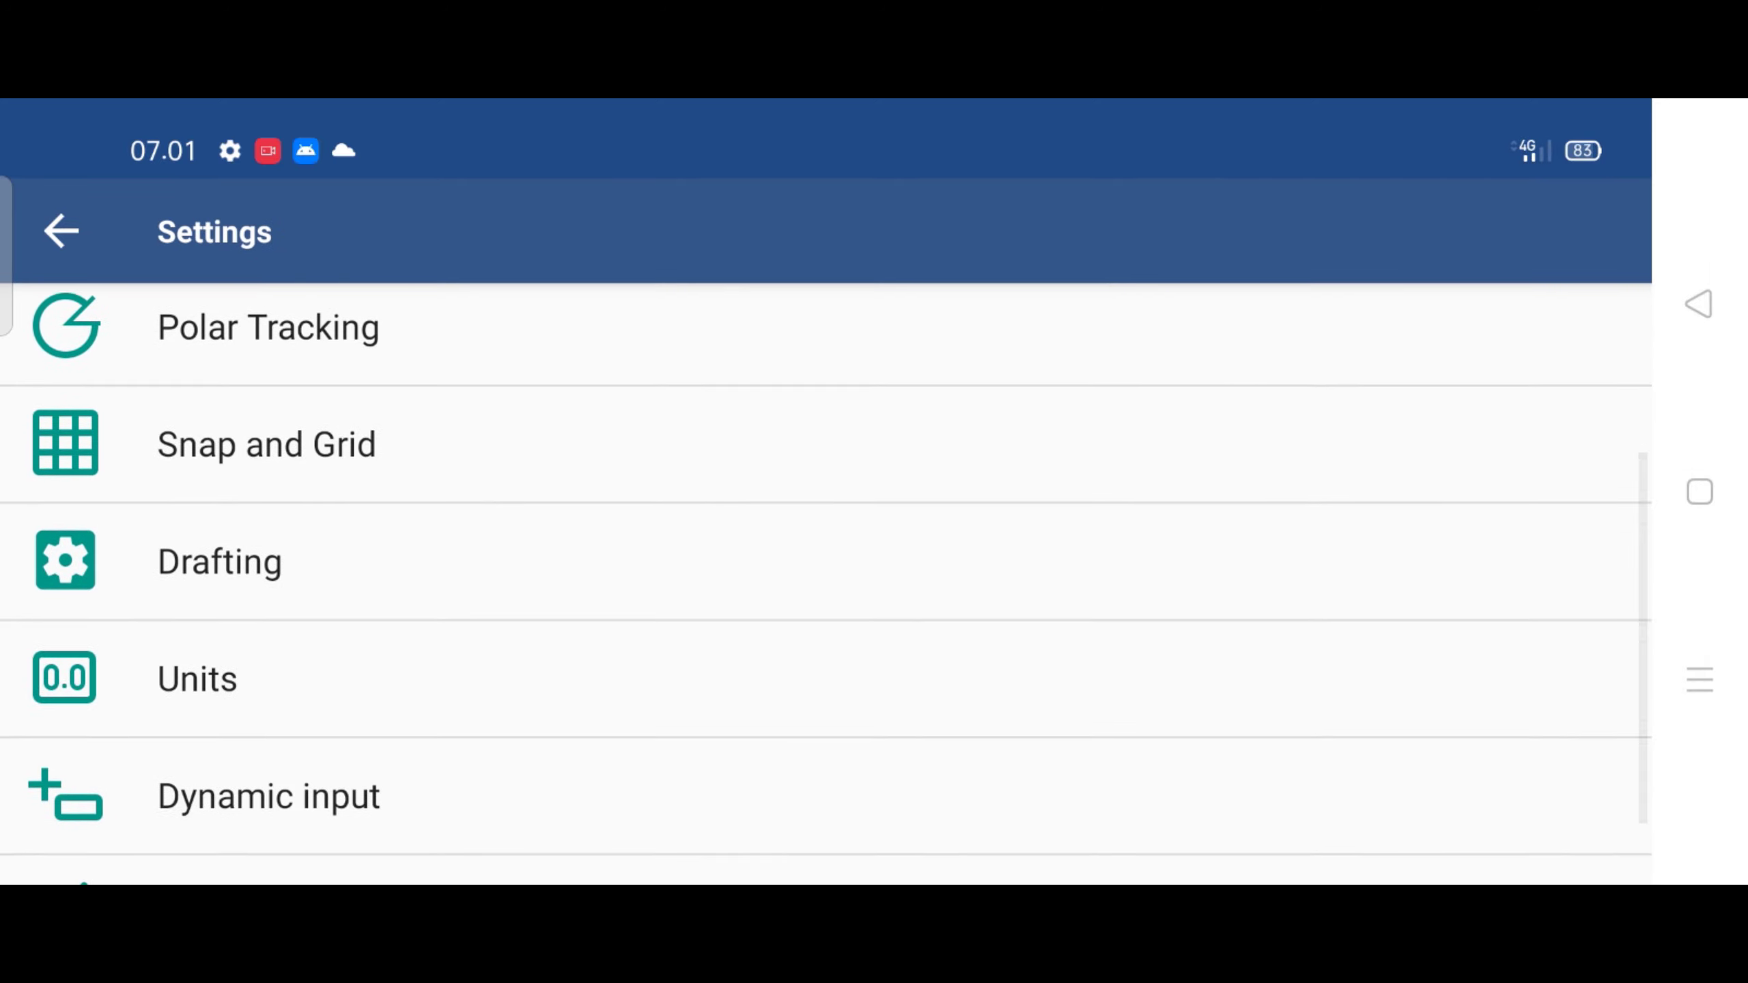
click(1024, 648)
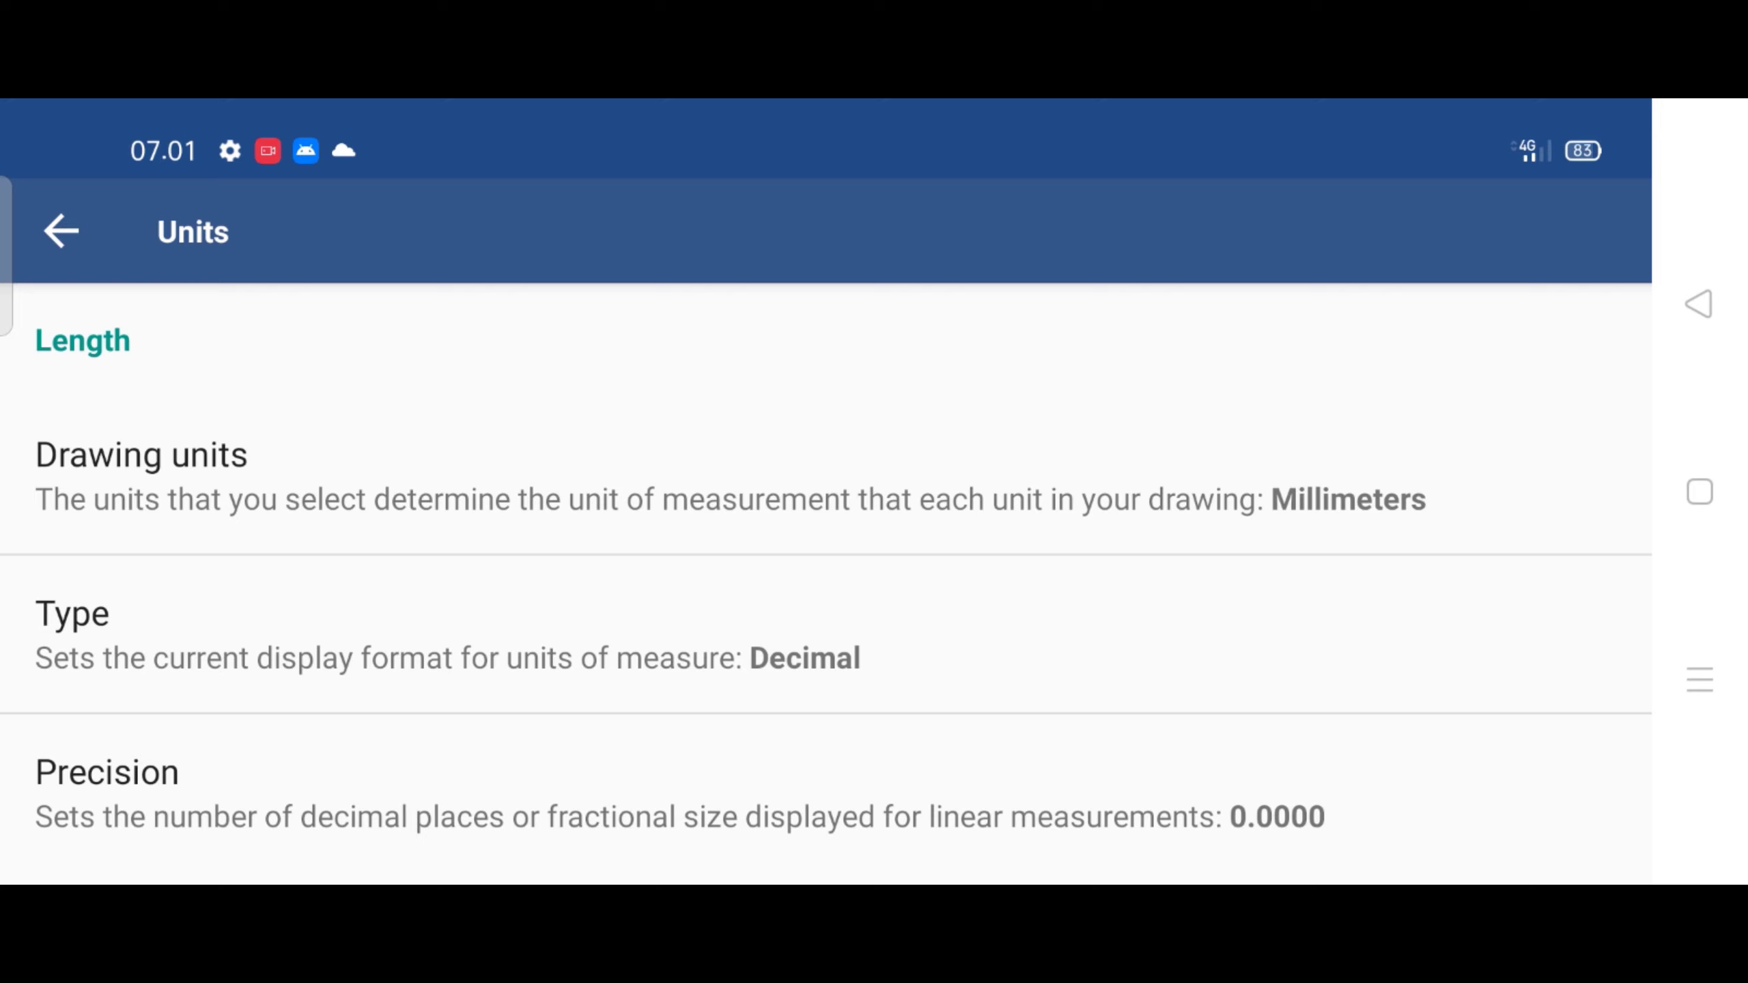
drag(1366, 523, 1366, 386)
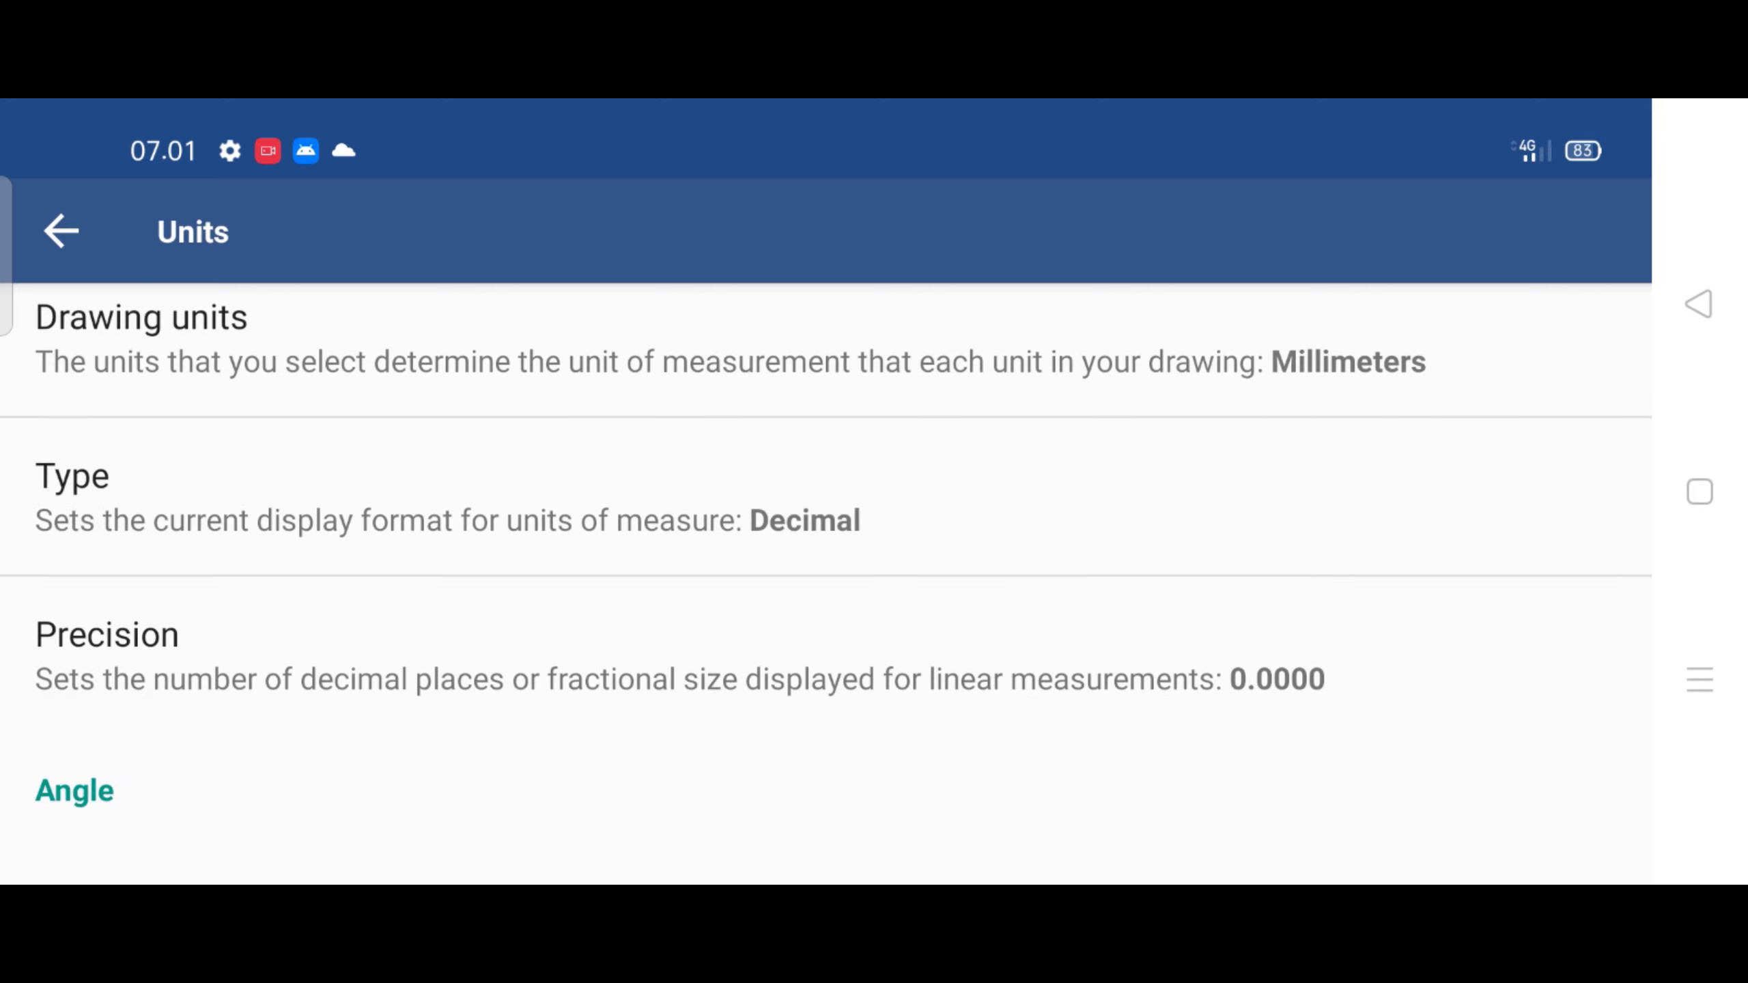
click(1250, 679)
drag(929, 427, 929, 792)
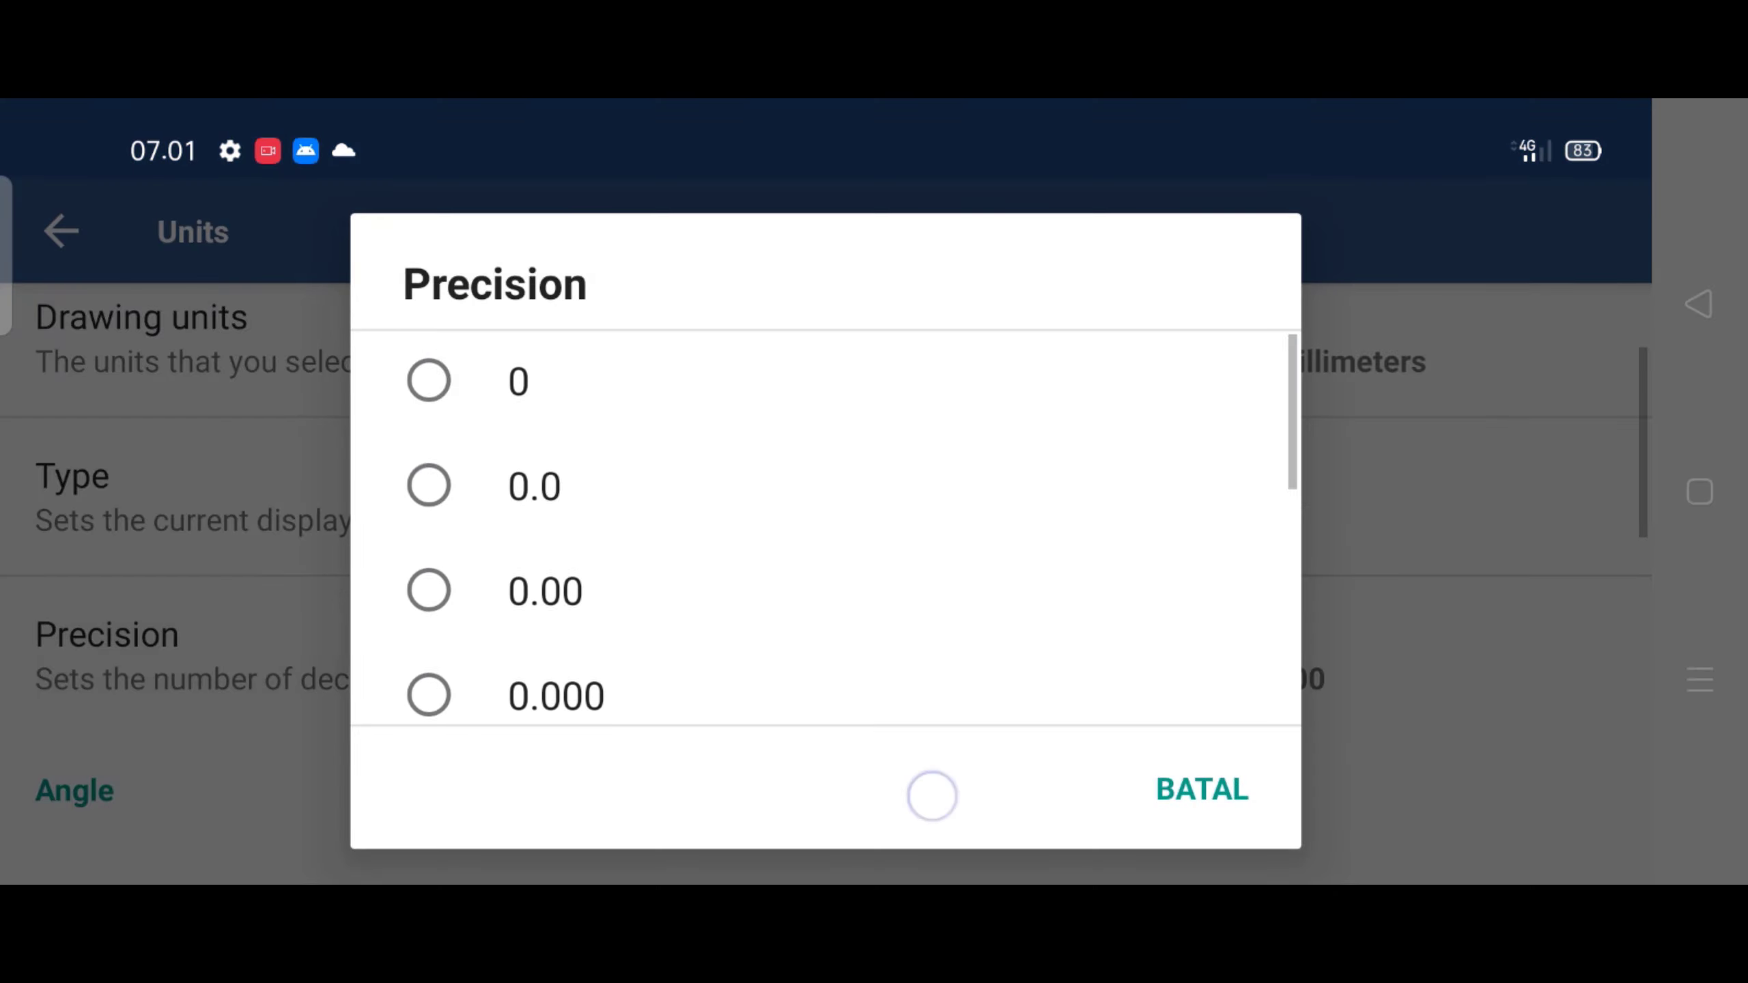
mouse_move(816, 524)
mouse_down()
mouse_move(937, 336)
mouse_move(909, 526)
mouse_up()
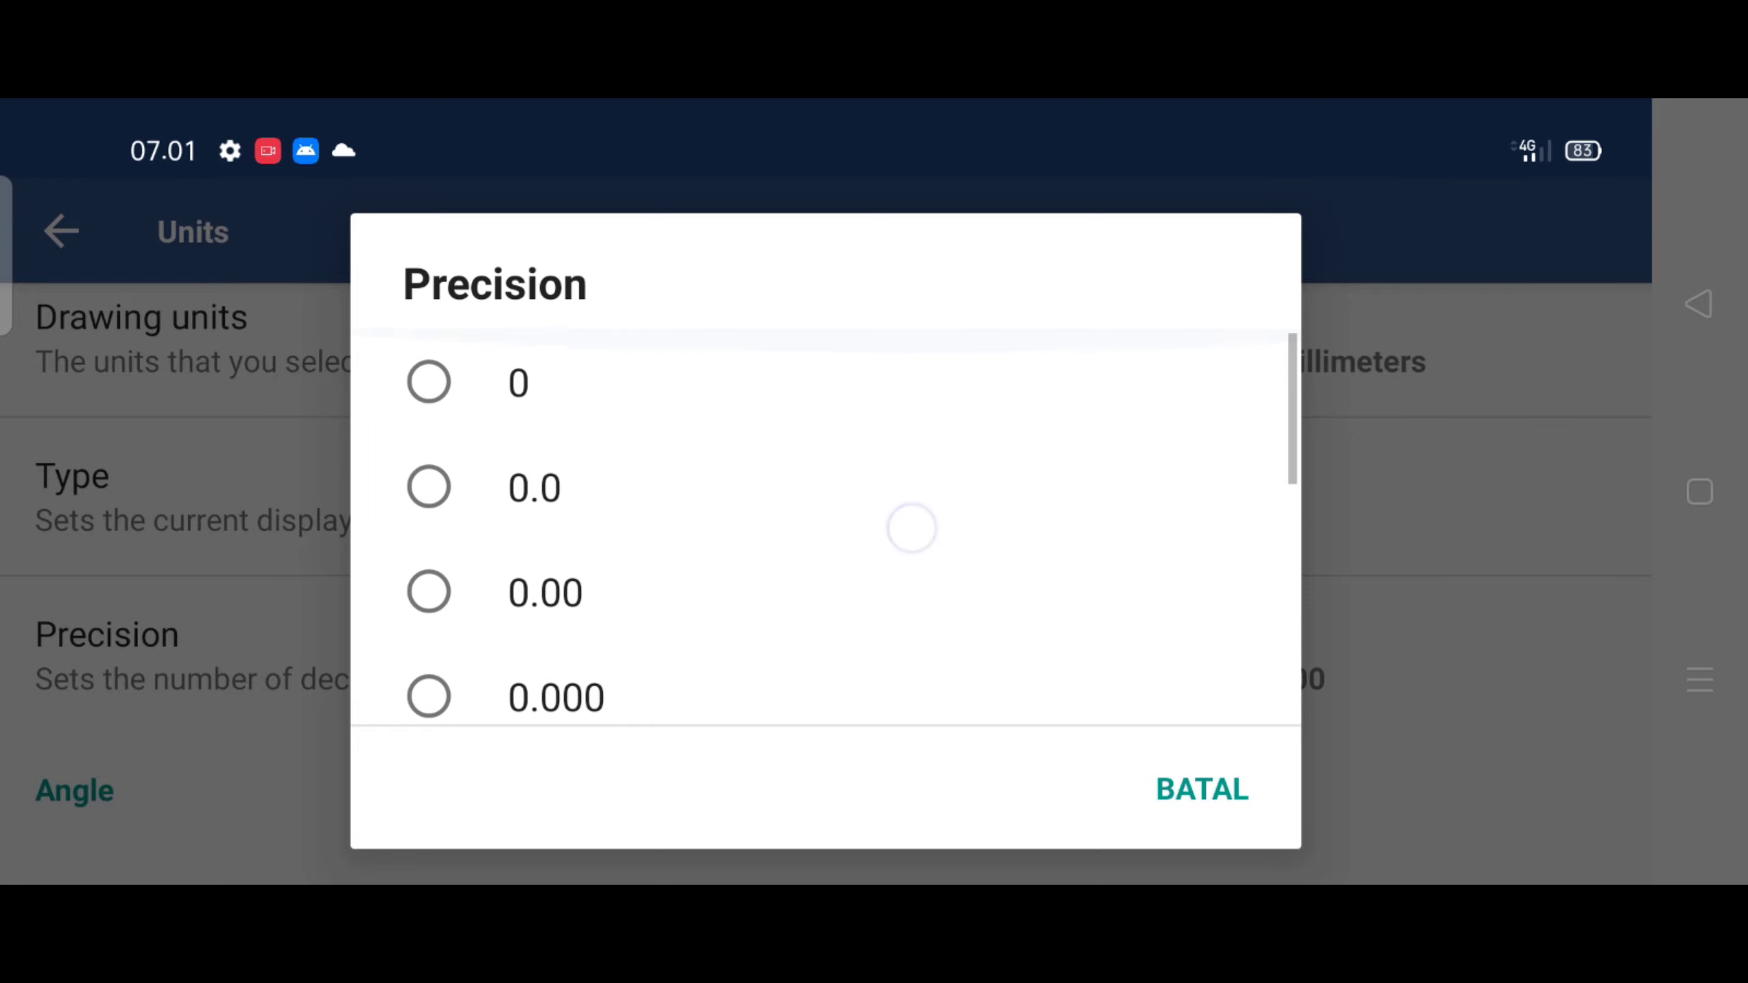
click(572, 383)
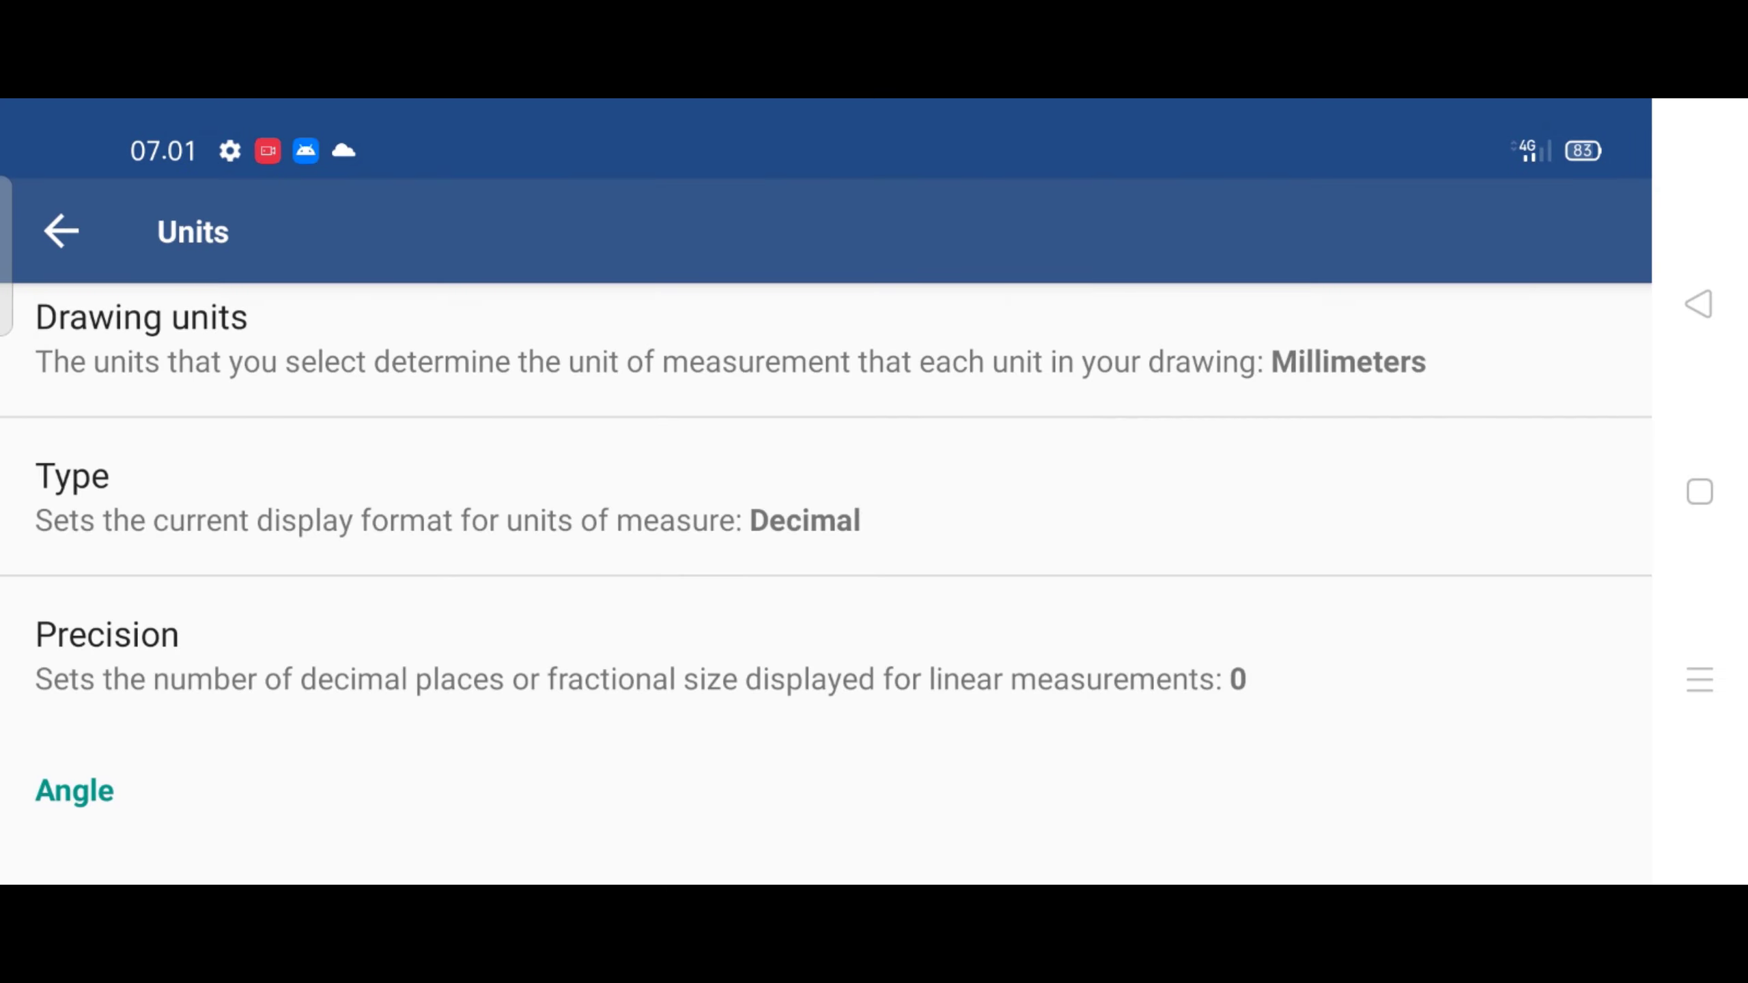
click(61, 232)
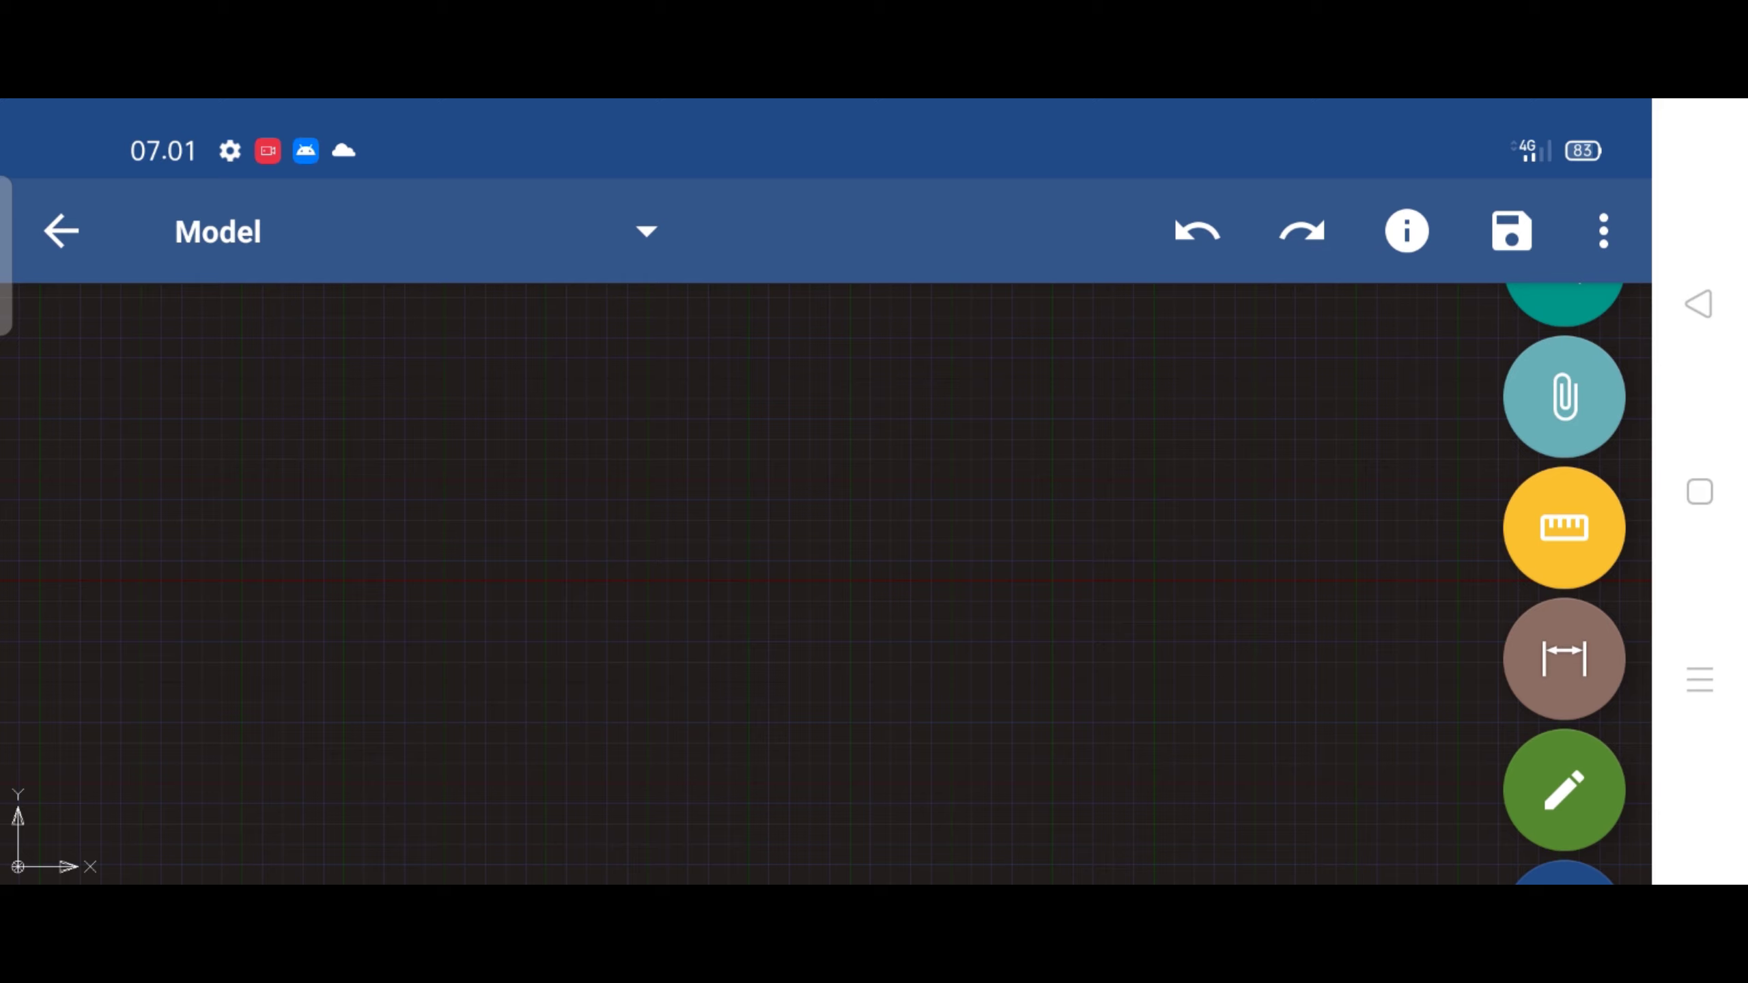
Draw the first 25 mm circle by centre point
drag(1608, 496, 1607, 372)
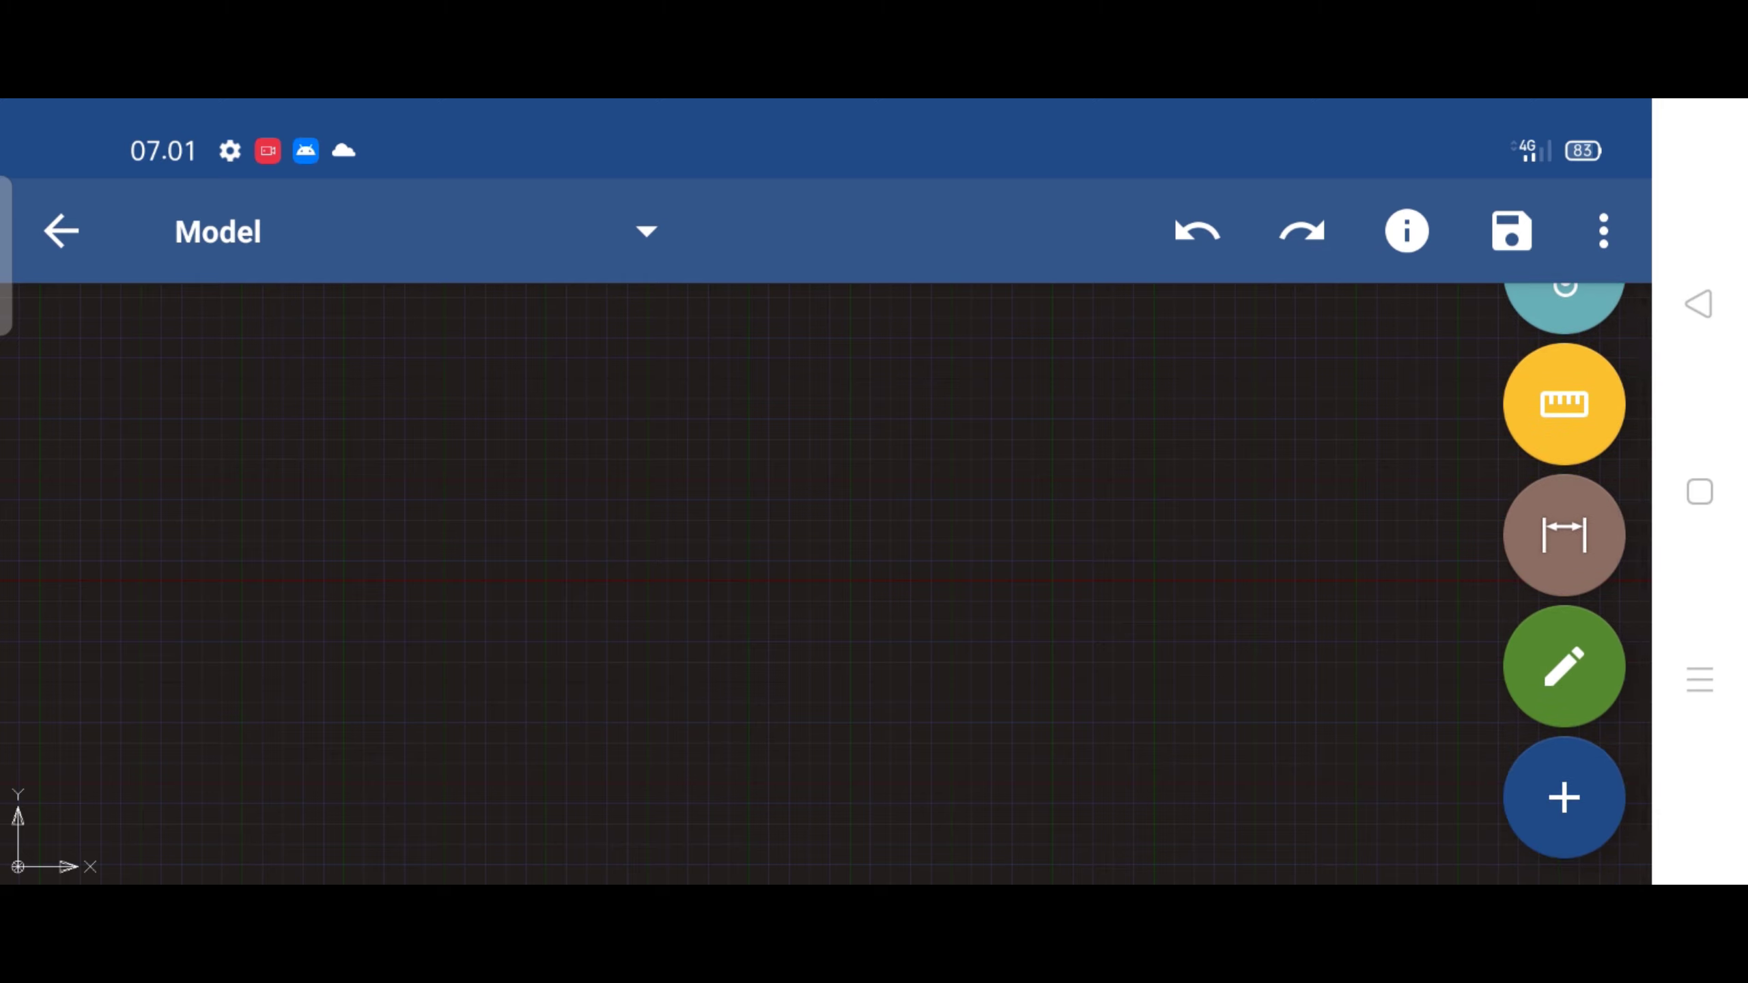
click(1564, 798)
click(1564, 469)
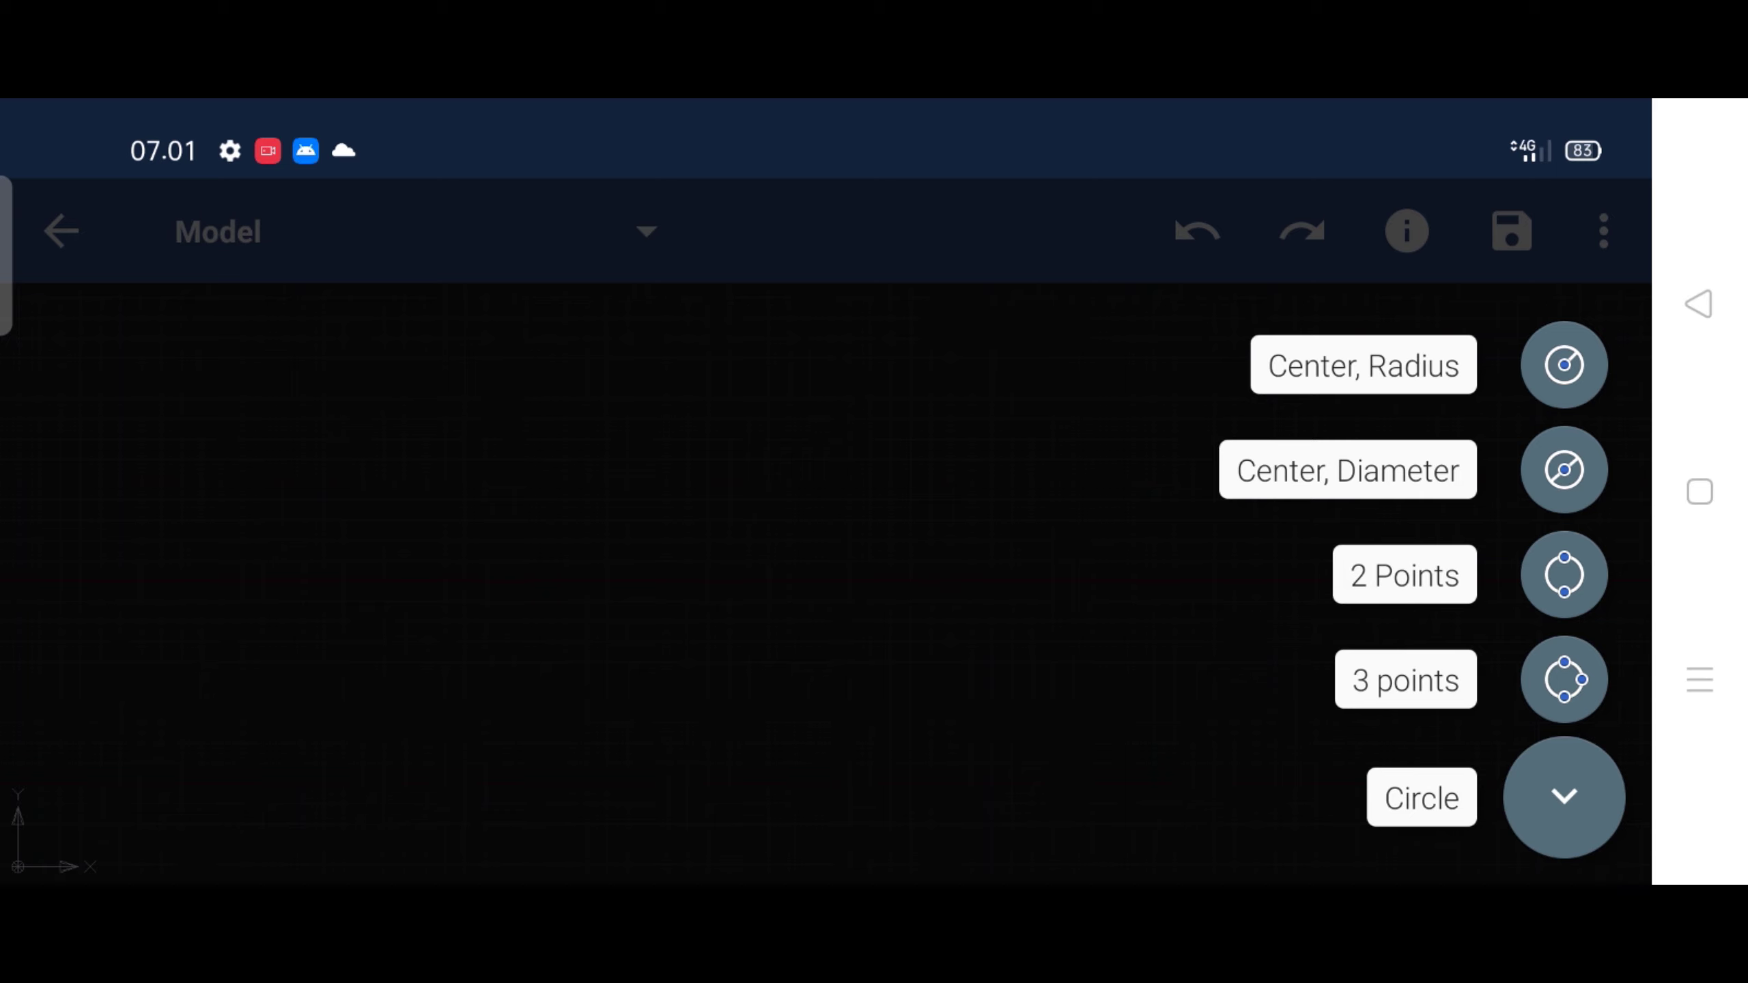
click(1563, 470)
click(404, 567)
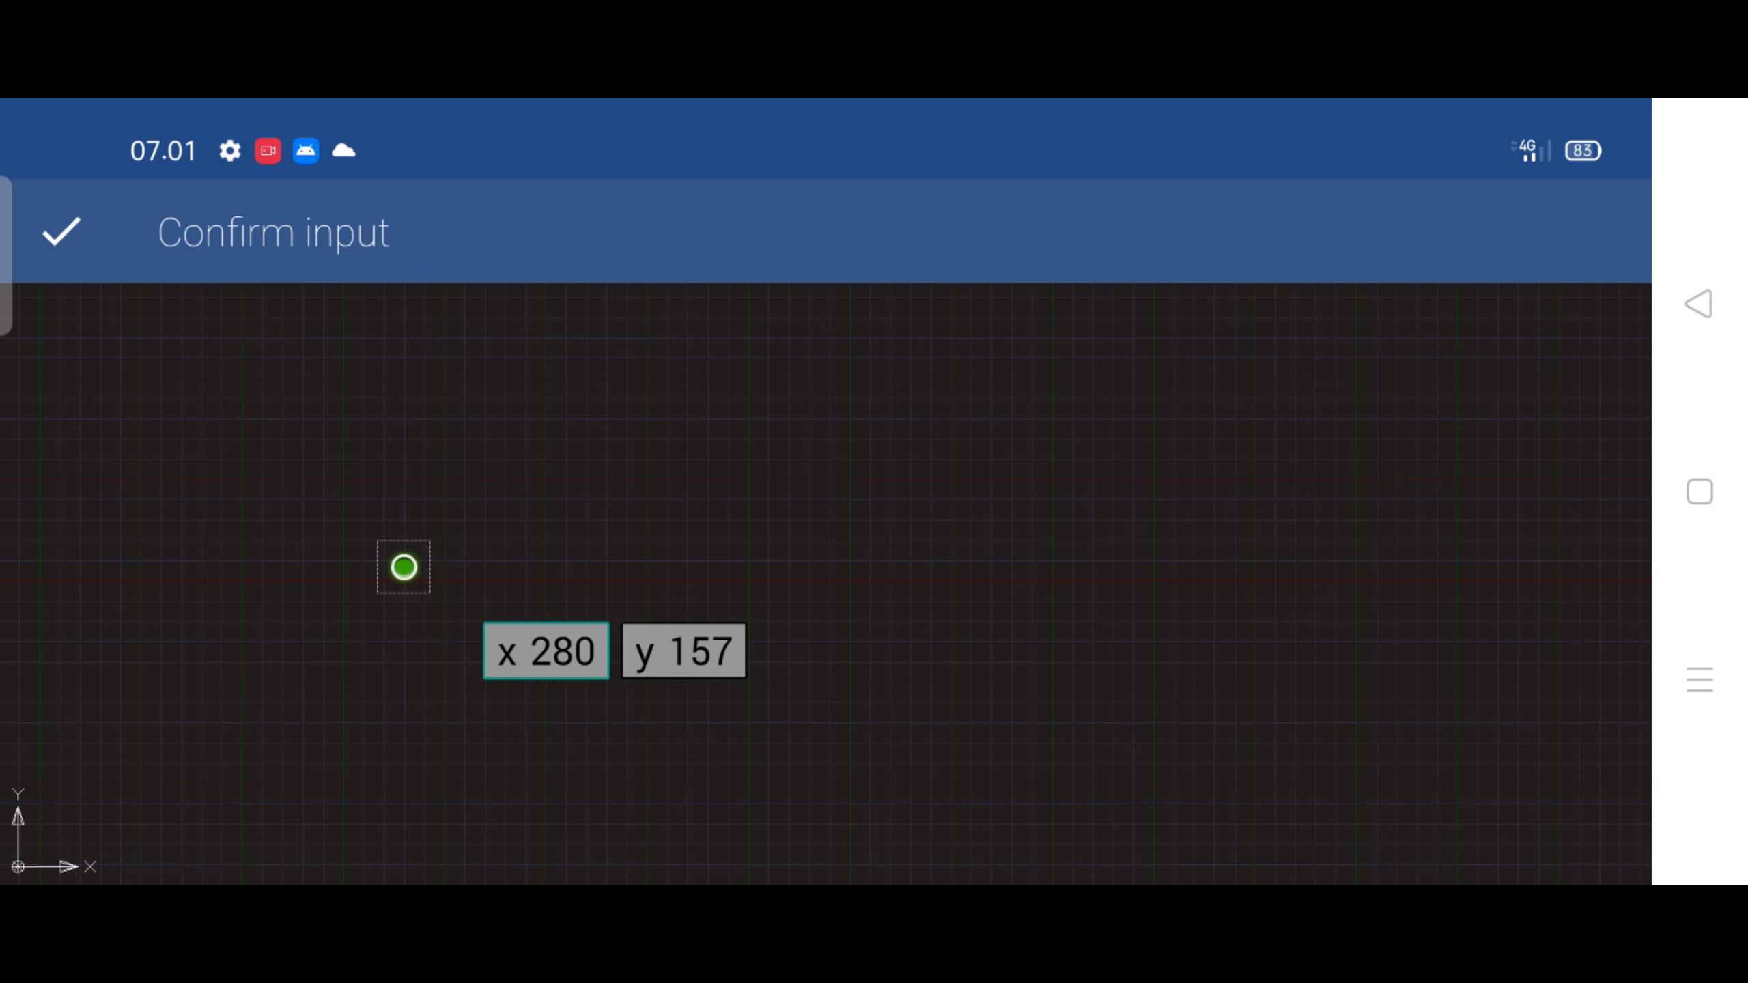
click(803, 544)
click(612, 506)
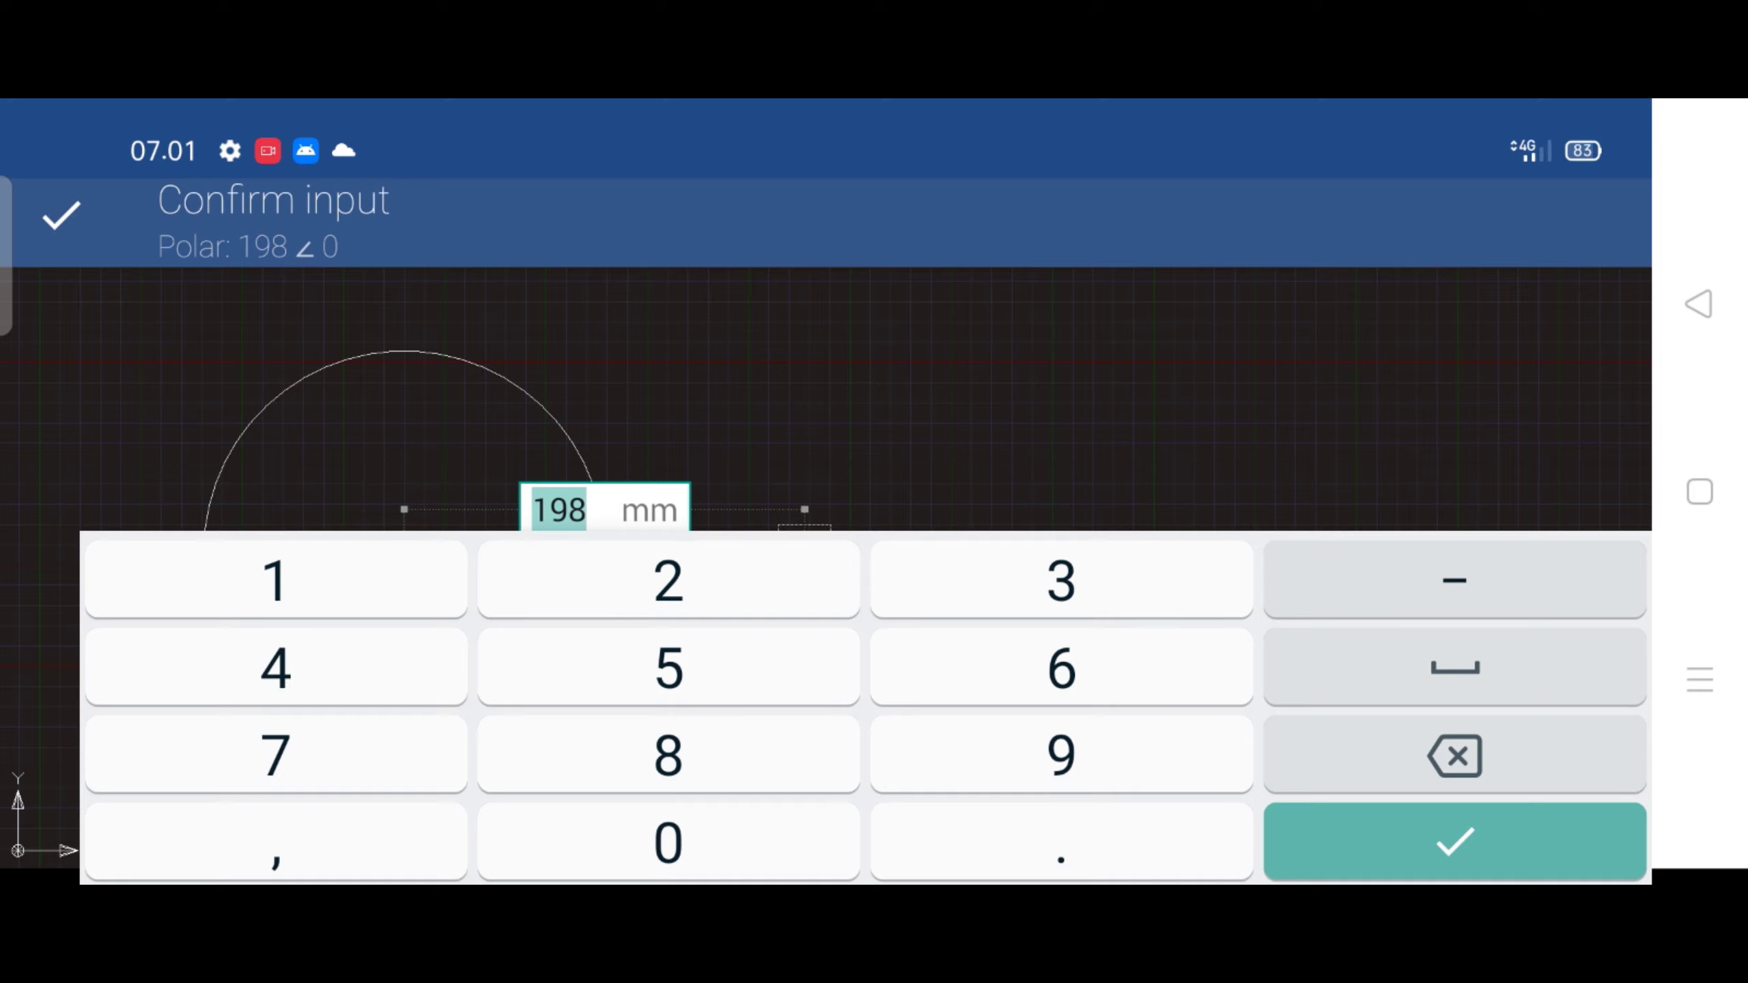
click(742, 593)
click(750, 659)
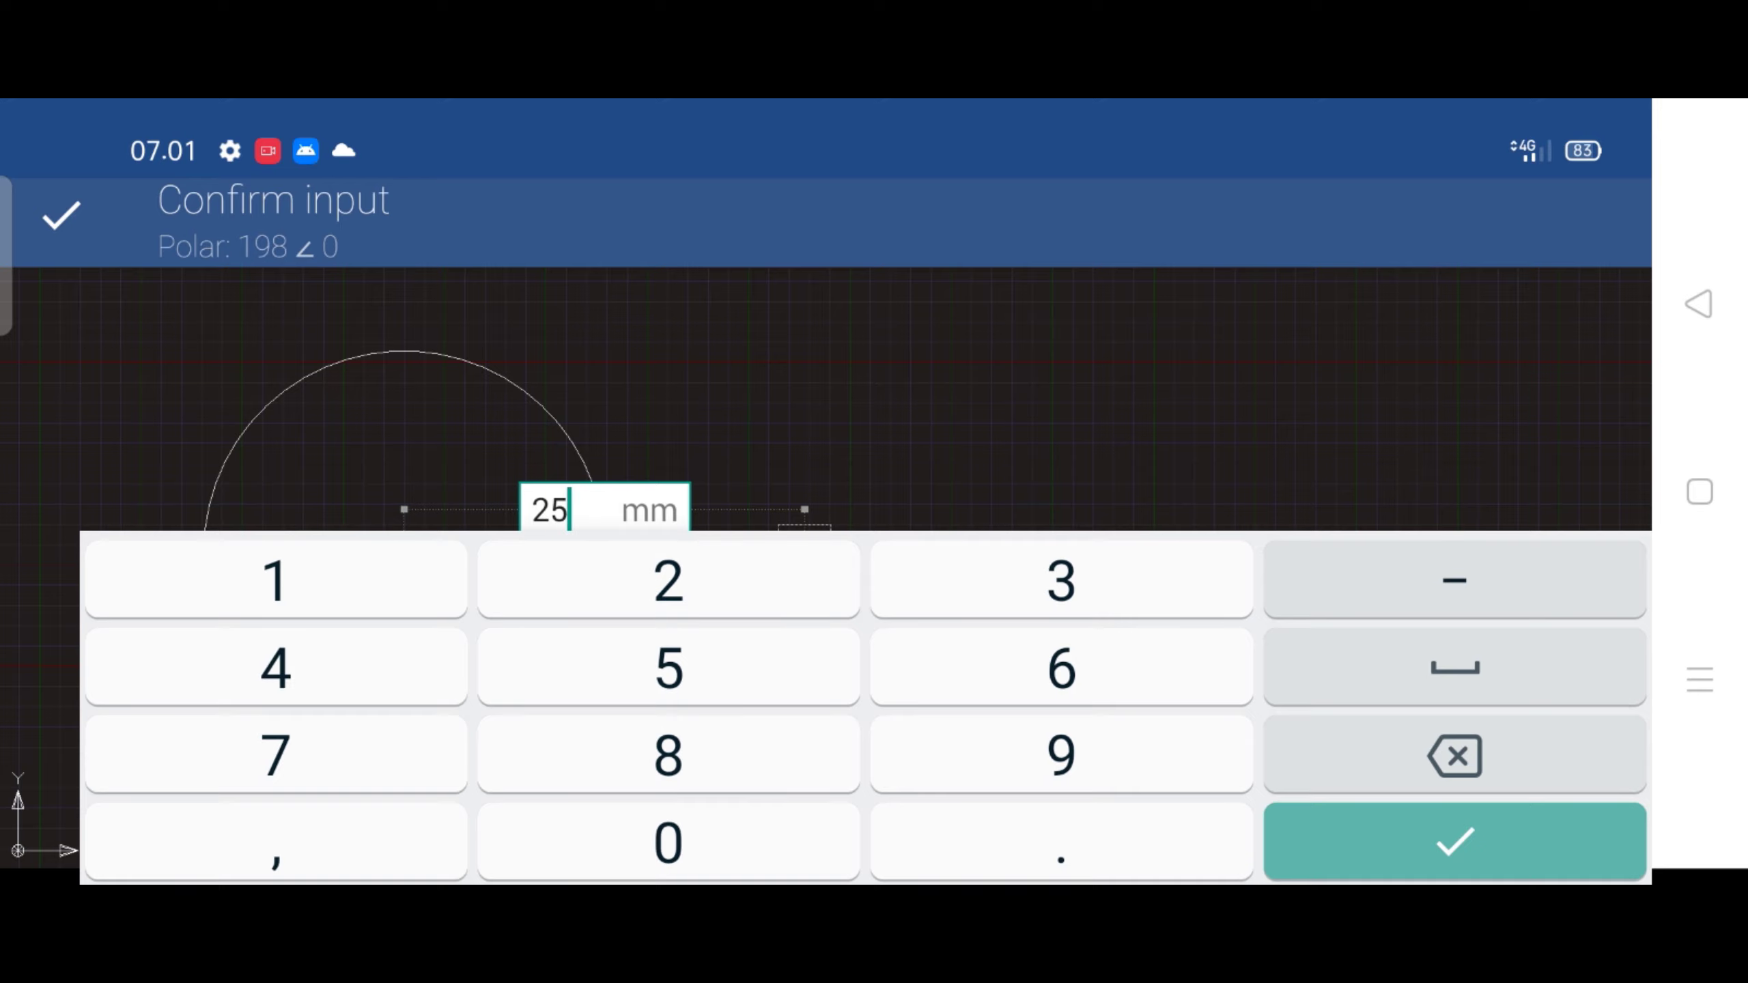
click(1454, 841)
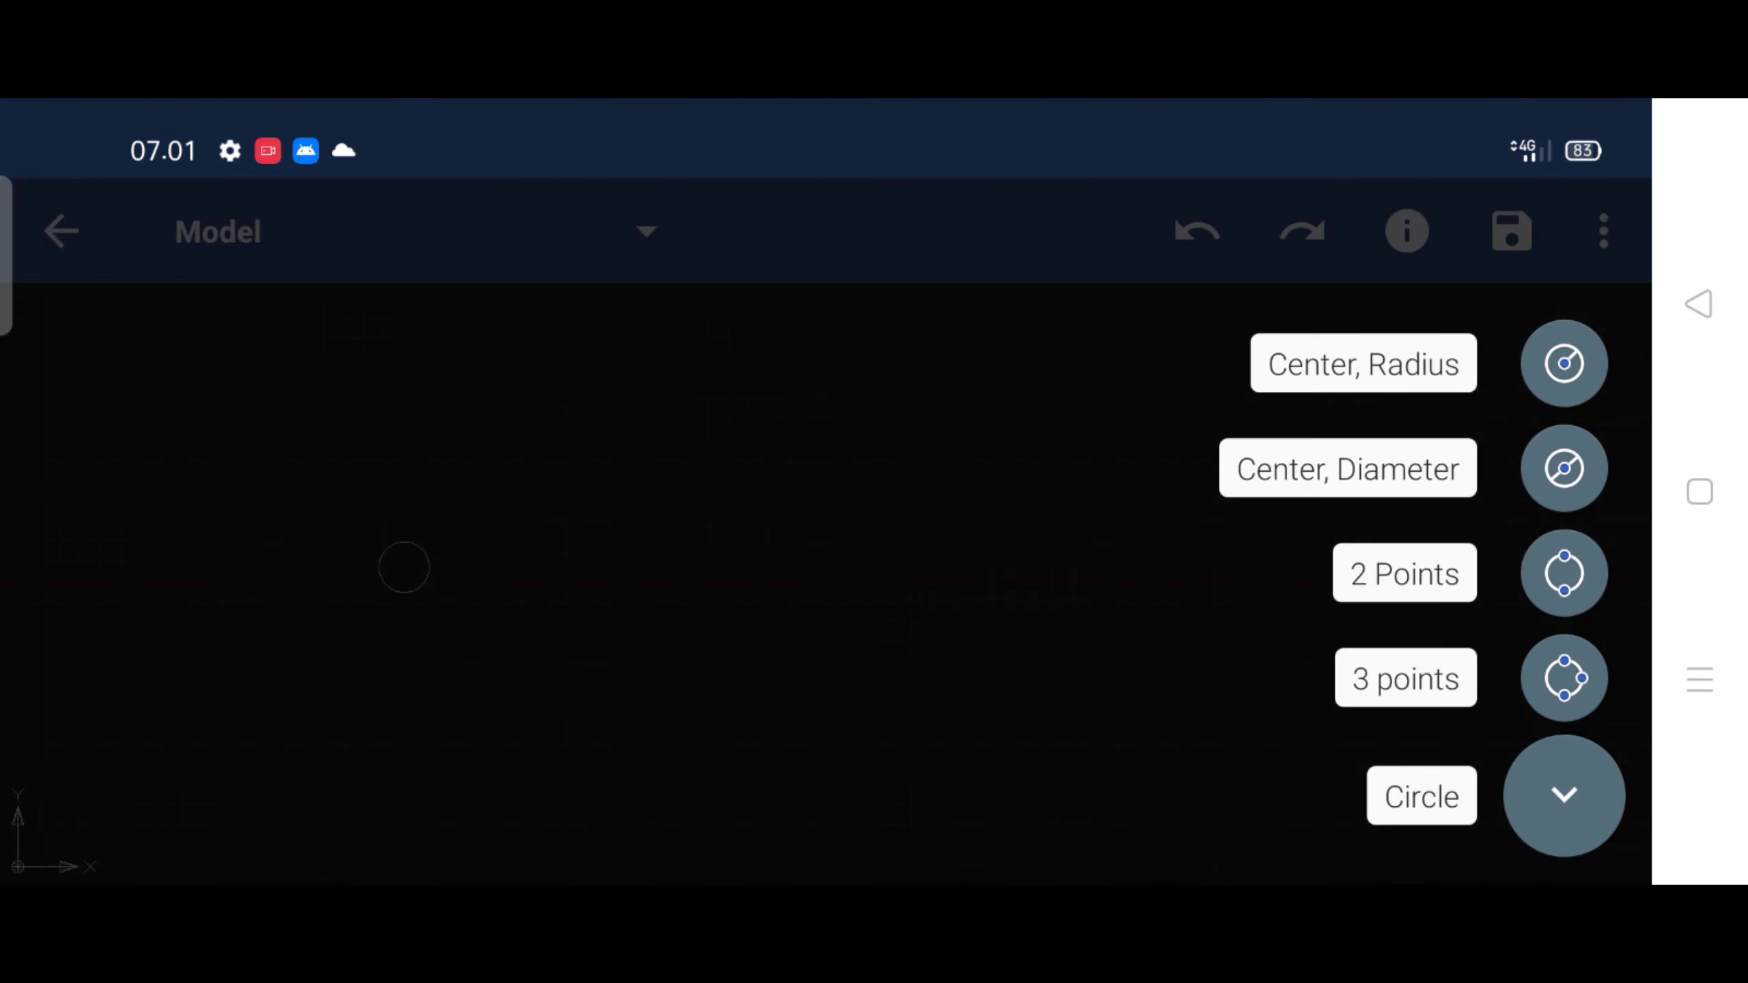
Draw a concentric 35 mm radius circle snapped to the existing circle's centre
click(1564, 468)
scroll(599, 564, up, 5)
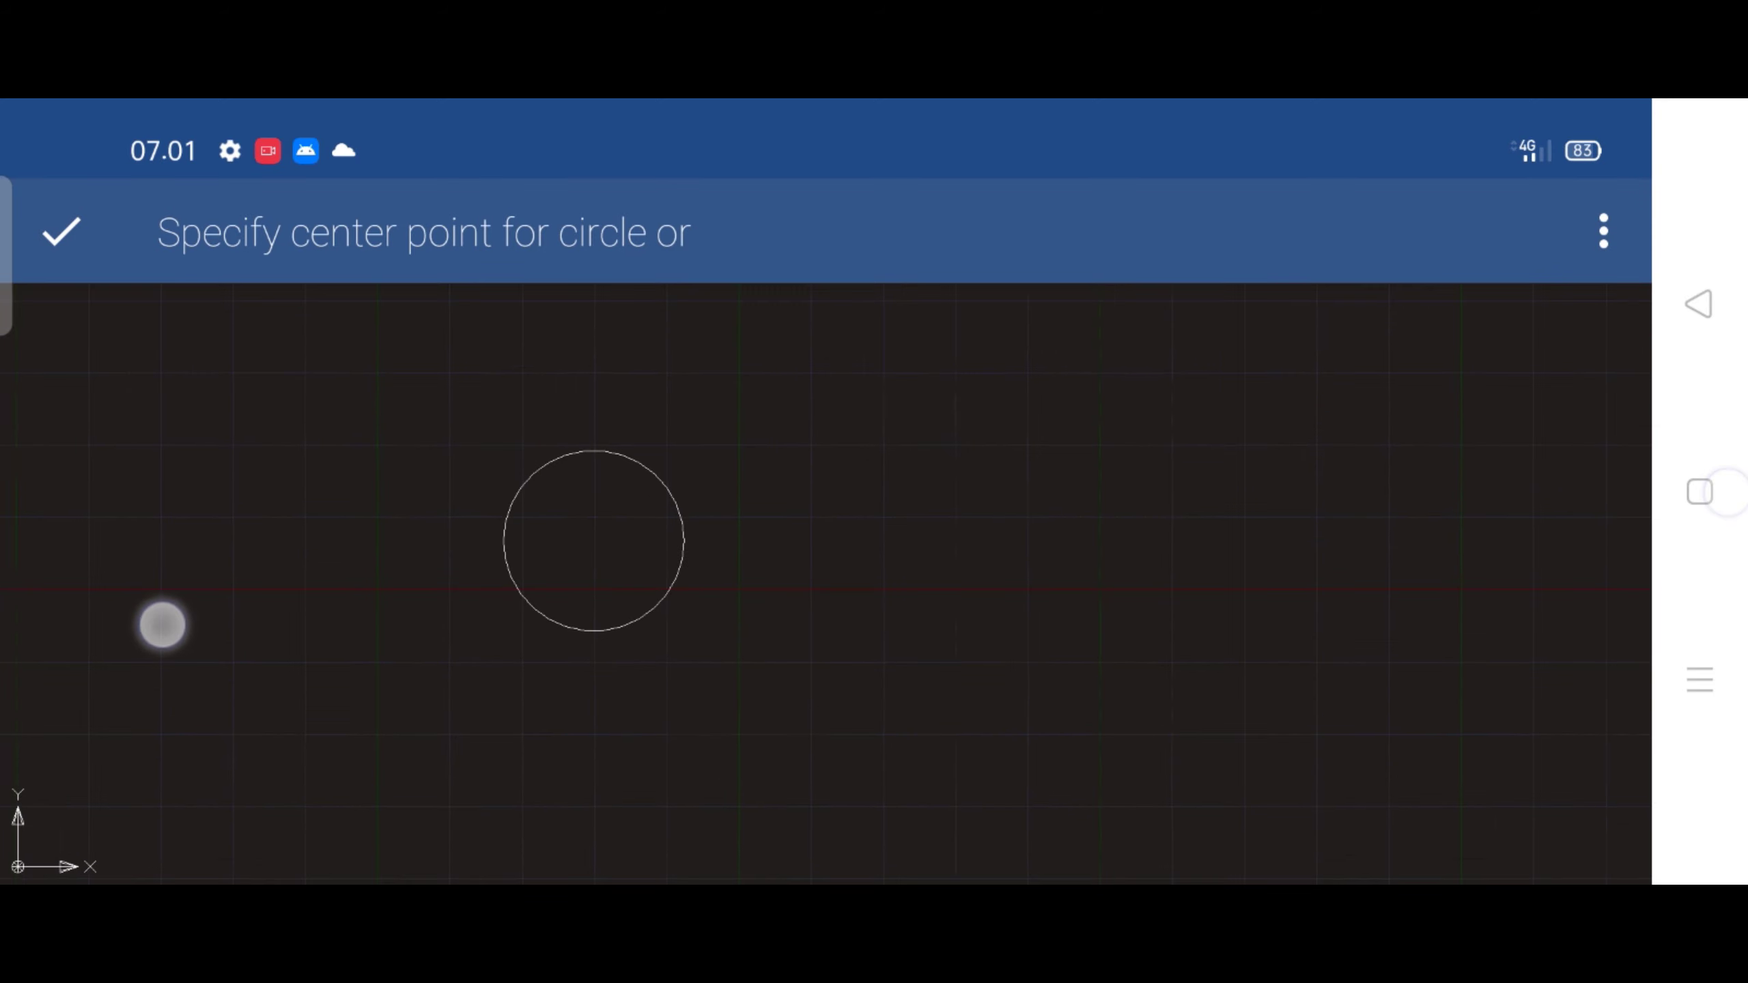
scroll(723, 571, up, 3)
scroll(695, 605, up, 2)
click(671, 579)
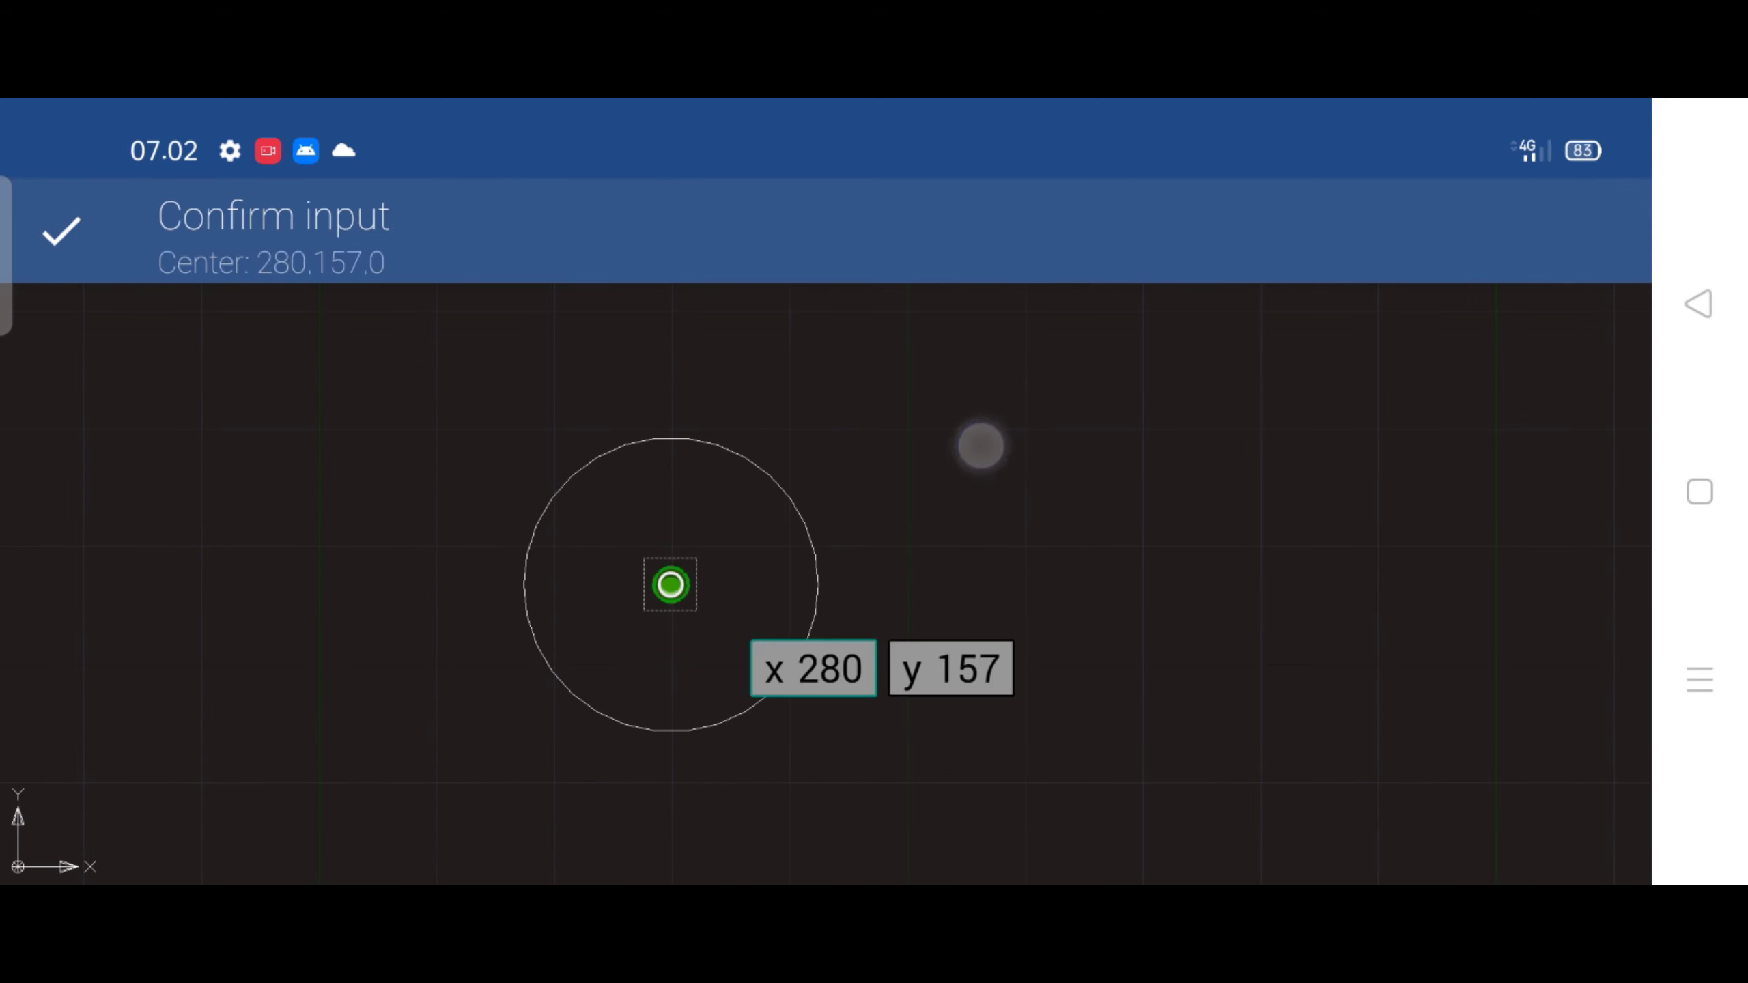
click(805, 482)
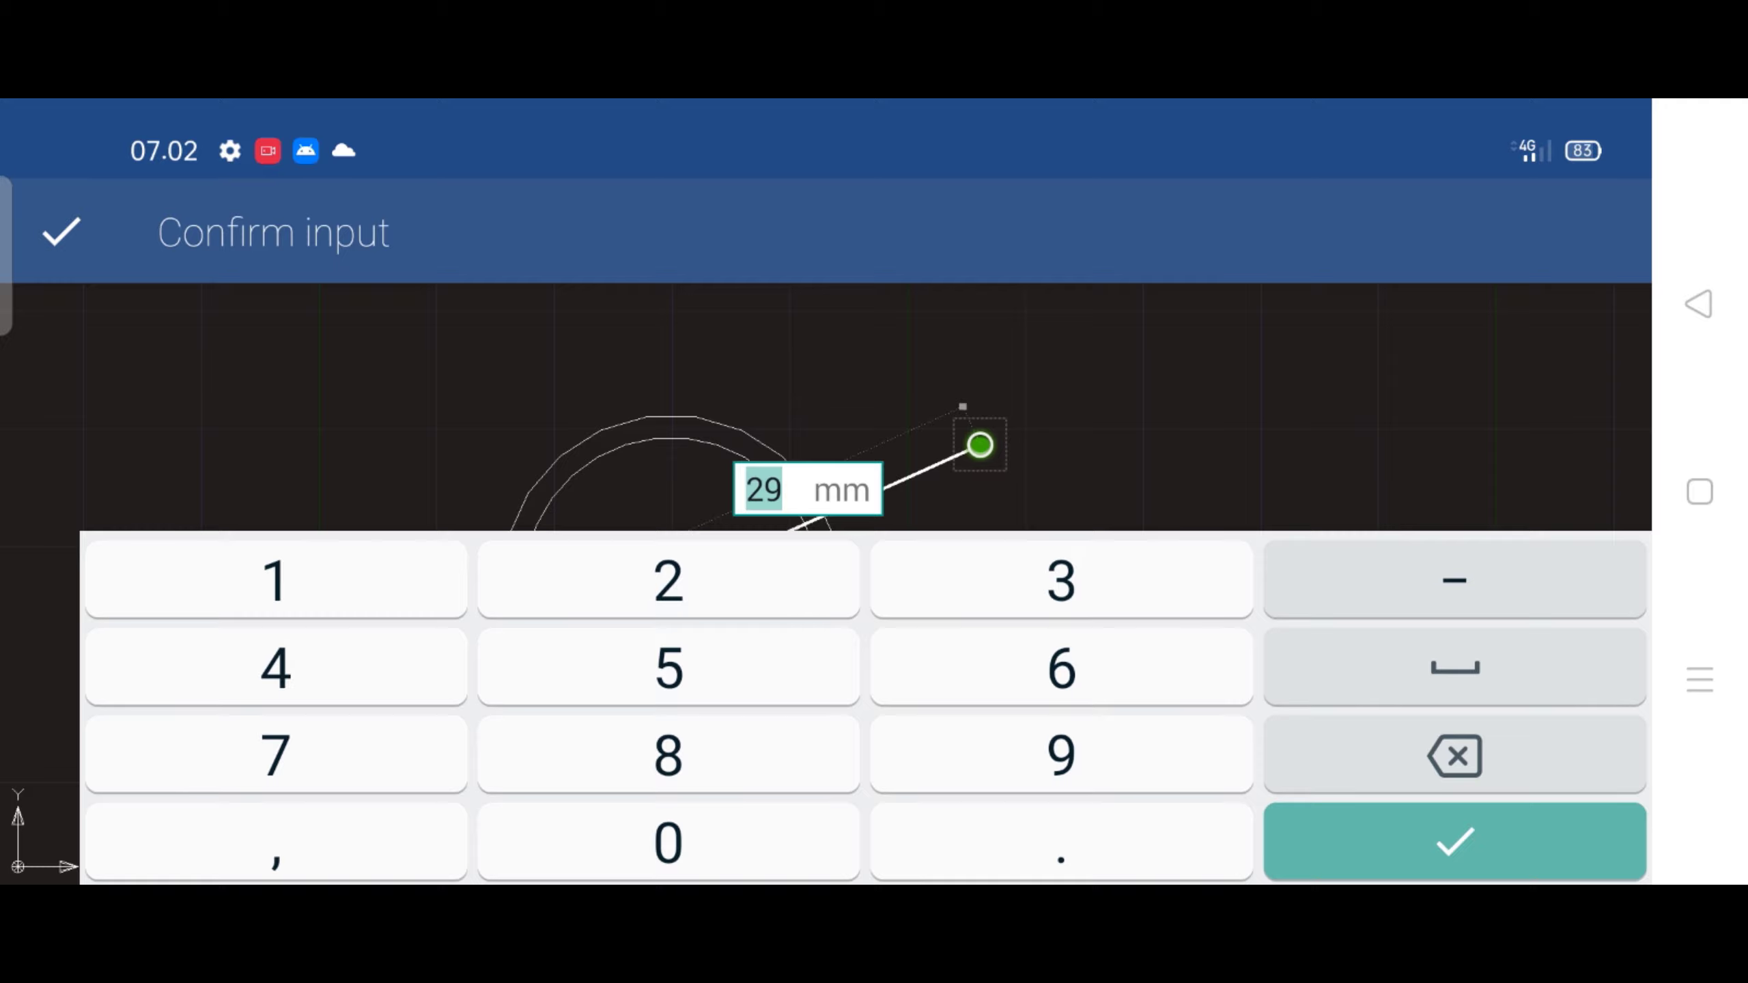
click(1094, 593)
click(1454, 841)
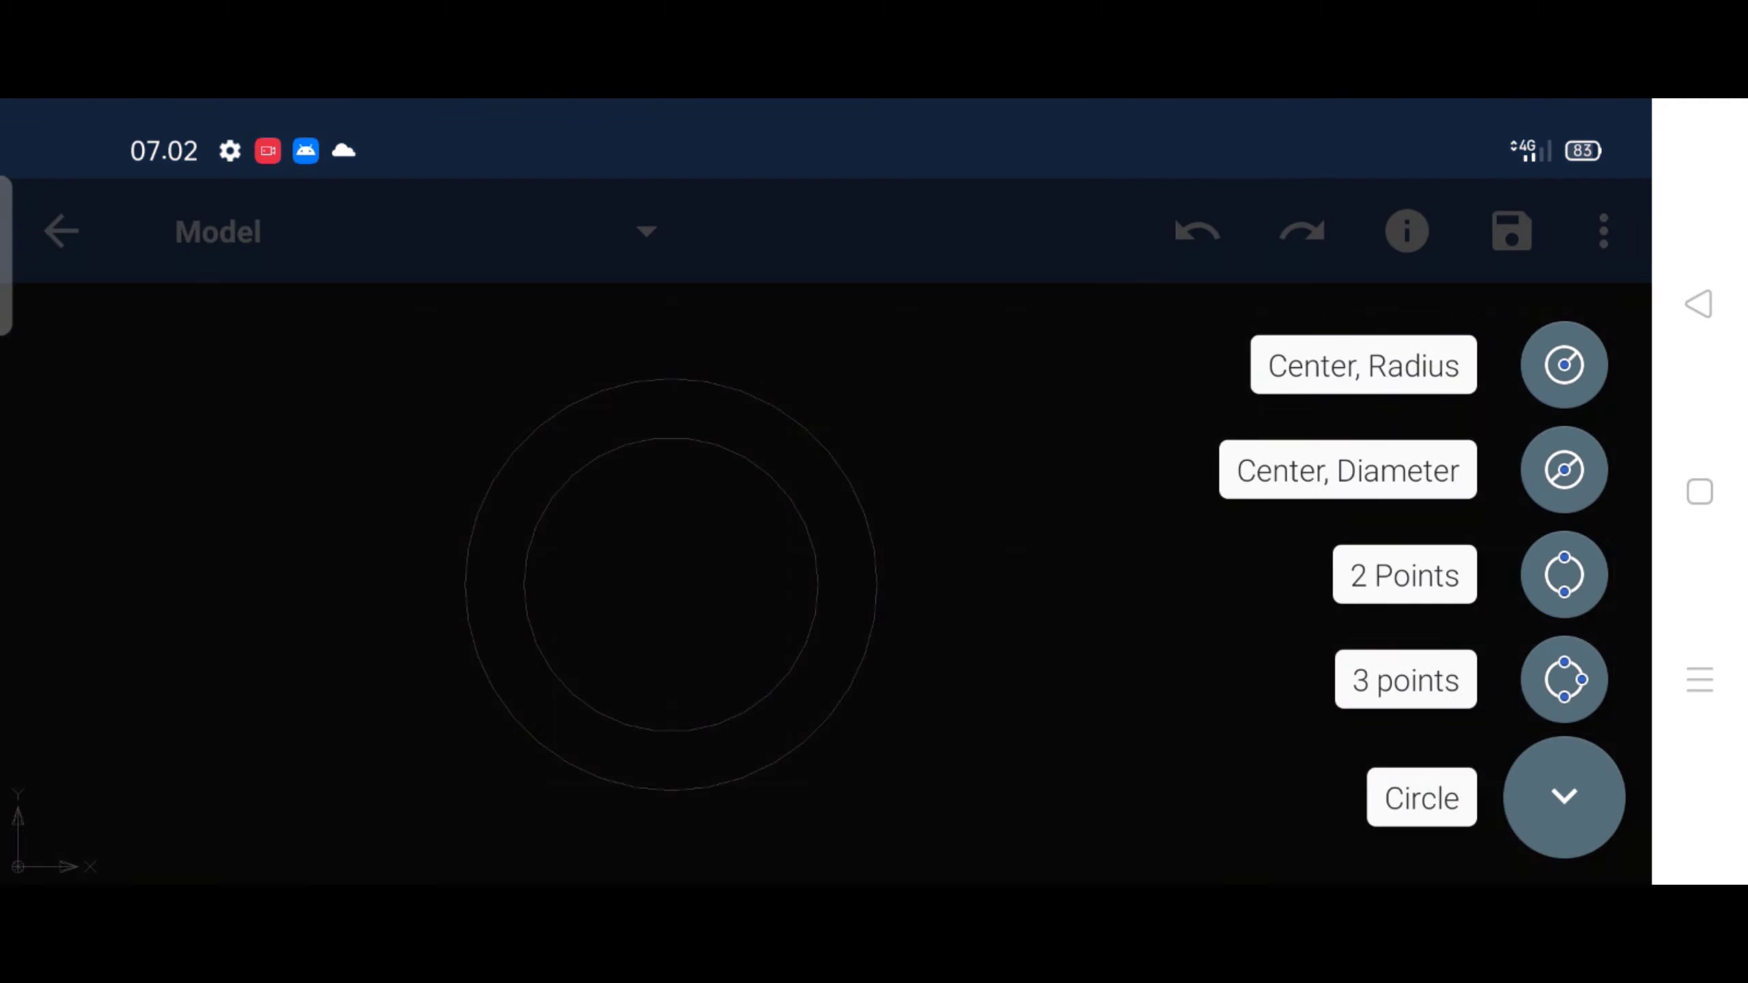
click(1565, 797)
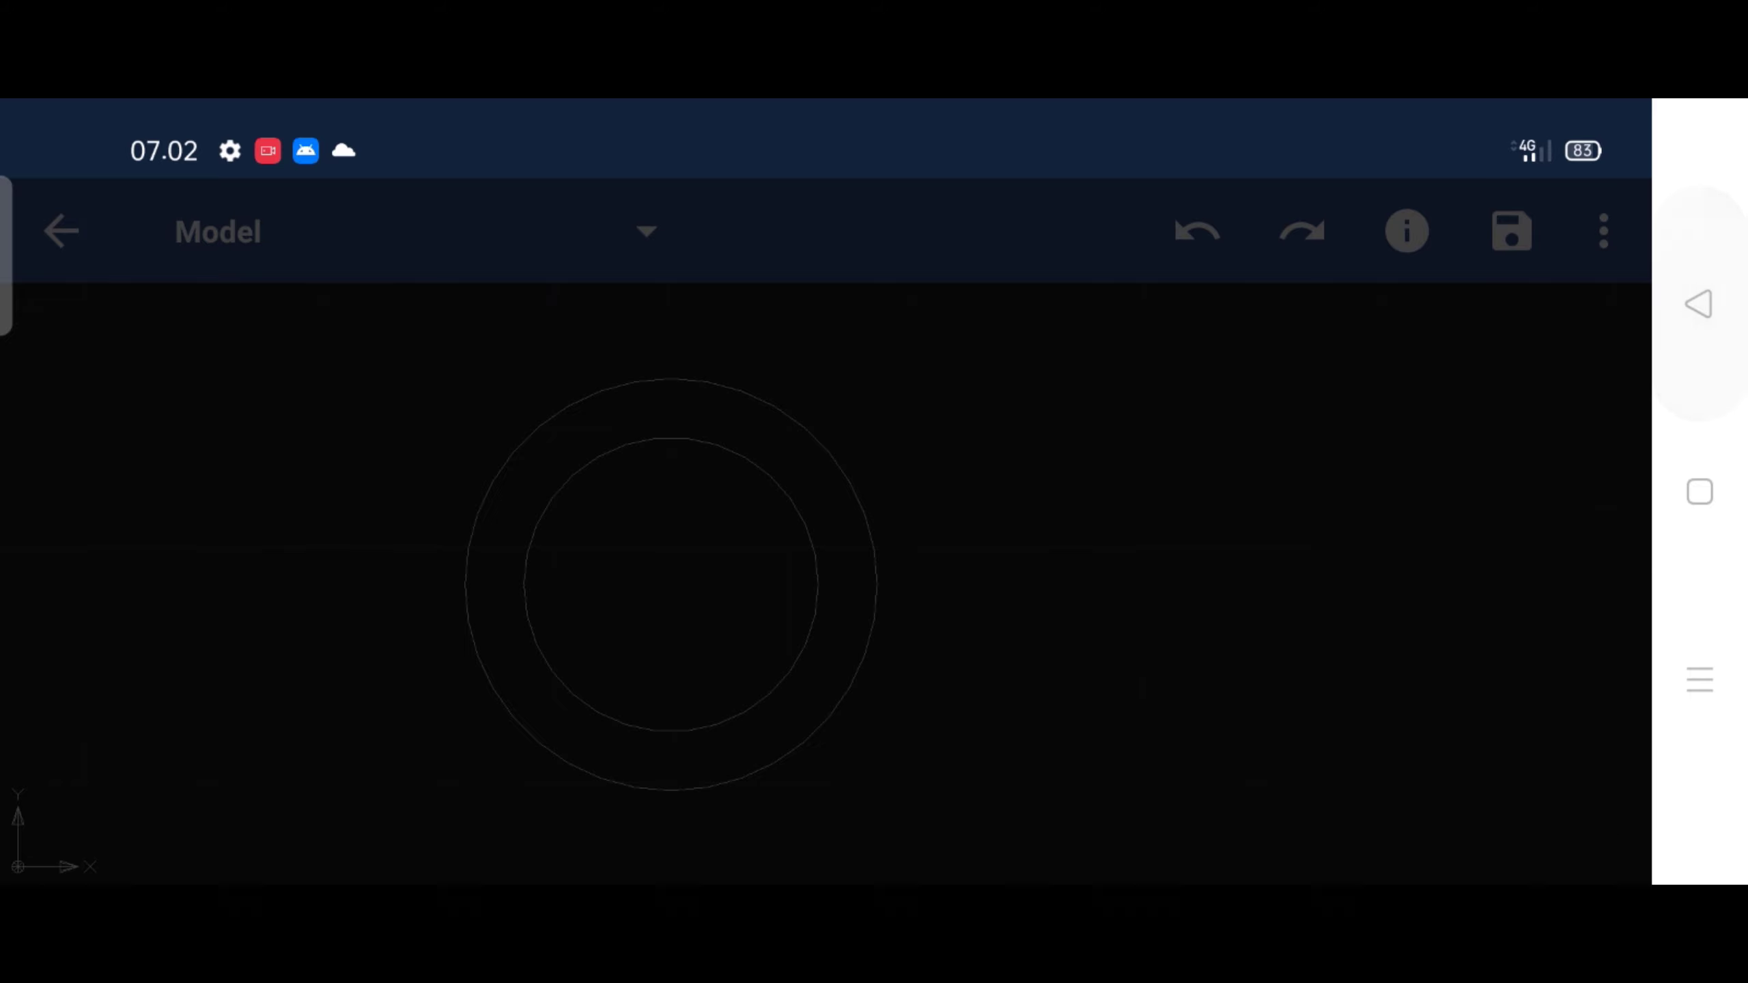
Draw a 30 mm vertical line upward from the circles' centre
drag(1565, 688, 1565, 275)
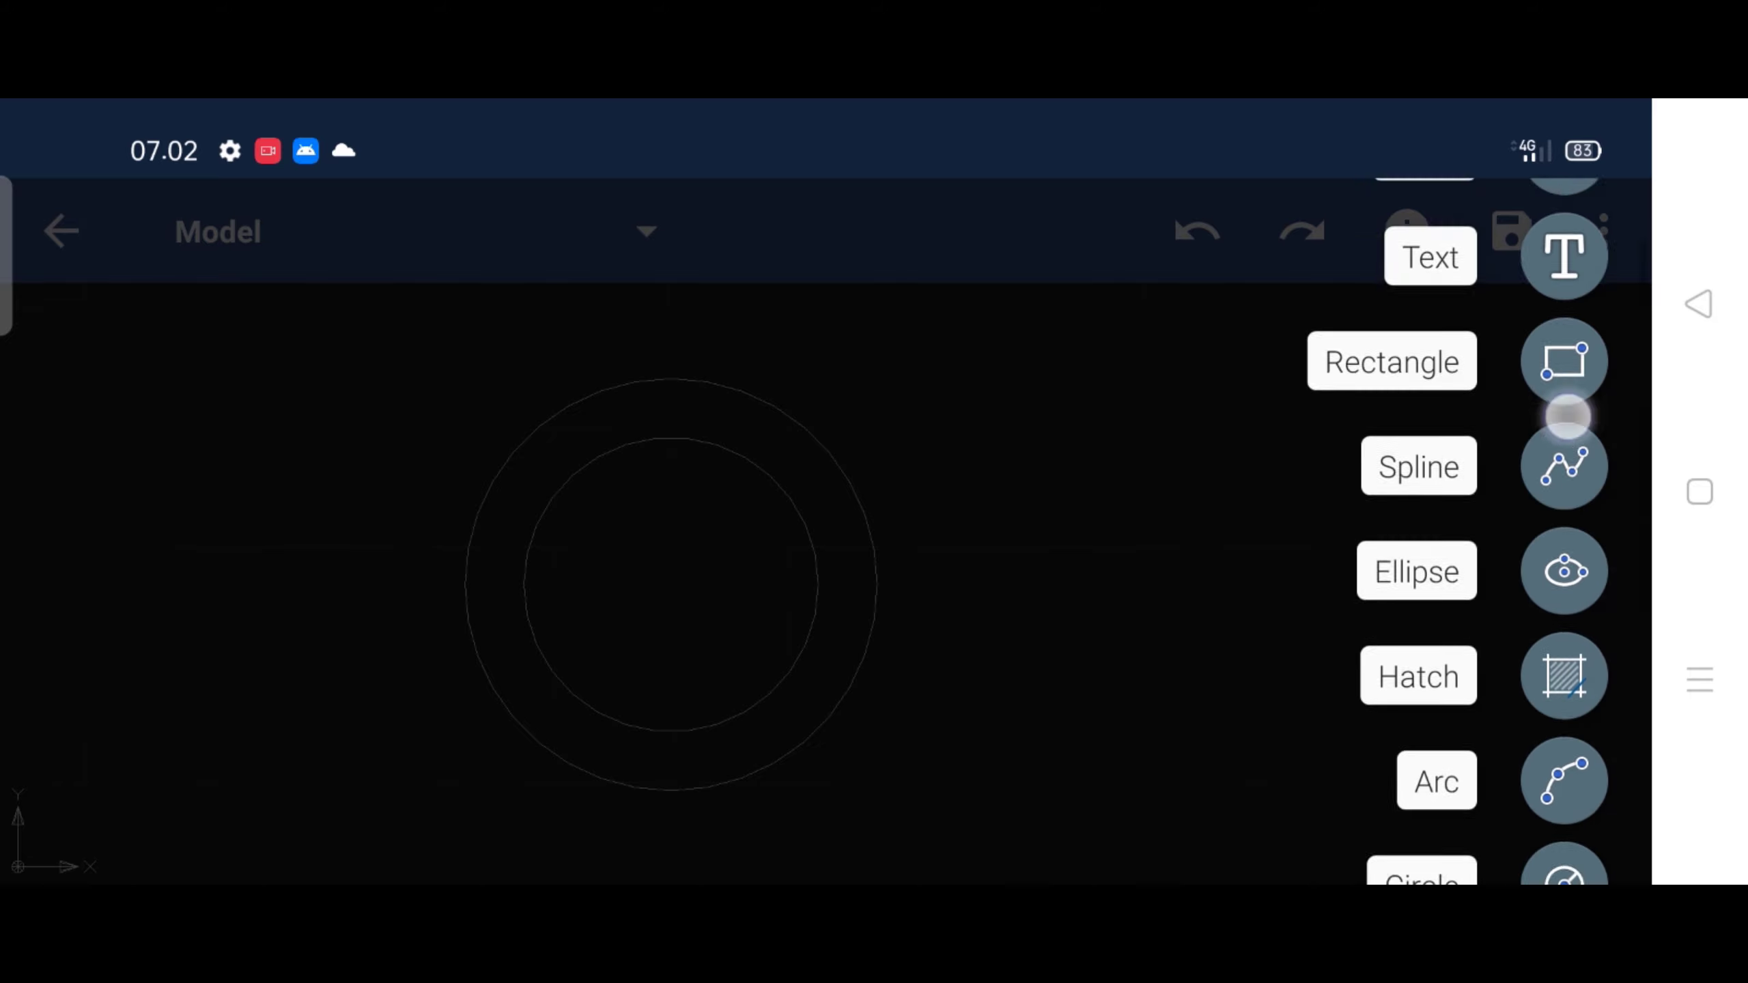
click(1560, 678)
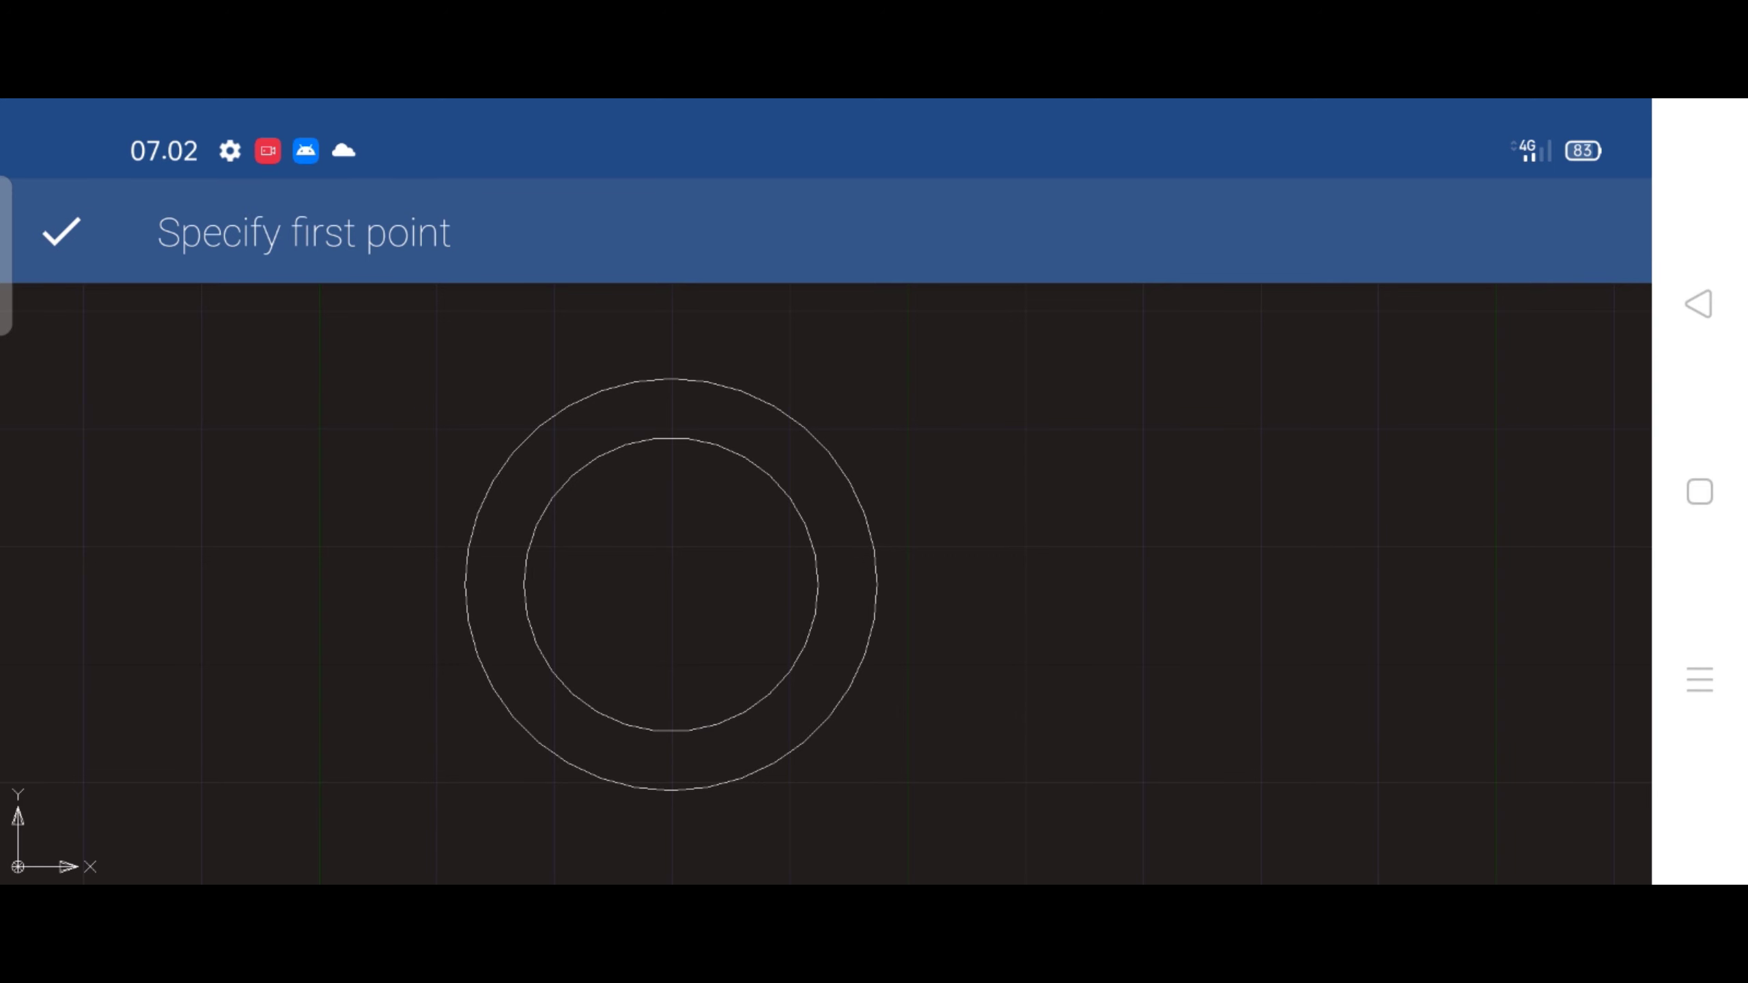
scroll(723, 561, down, 2)
click(632, 618)
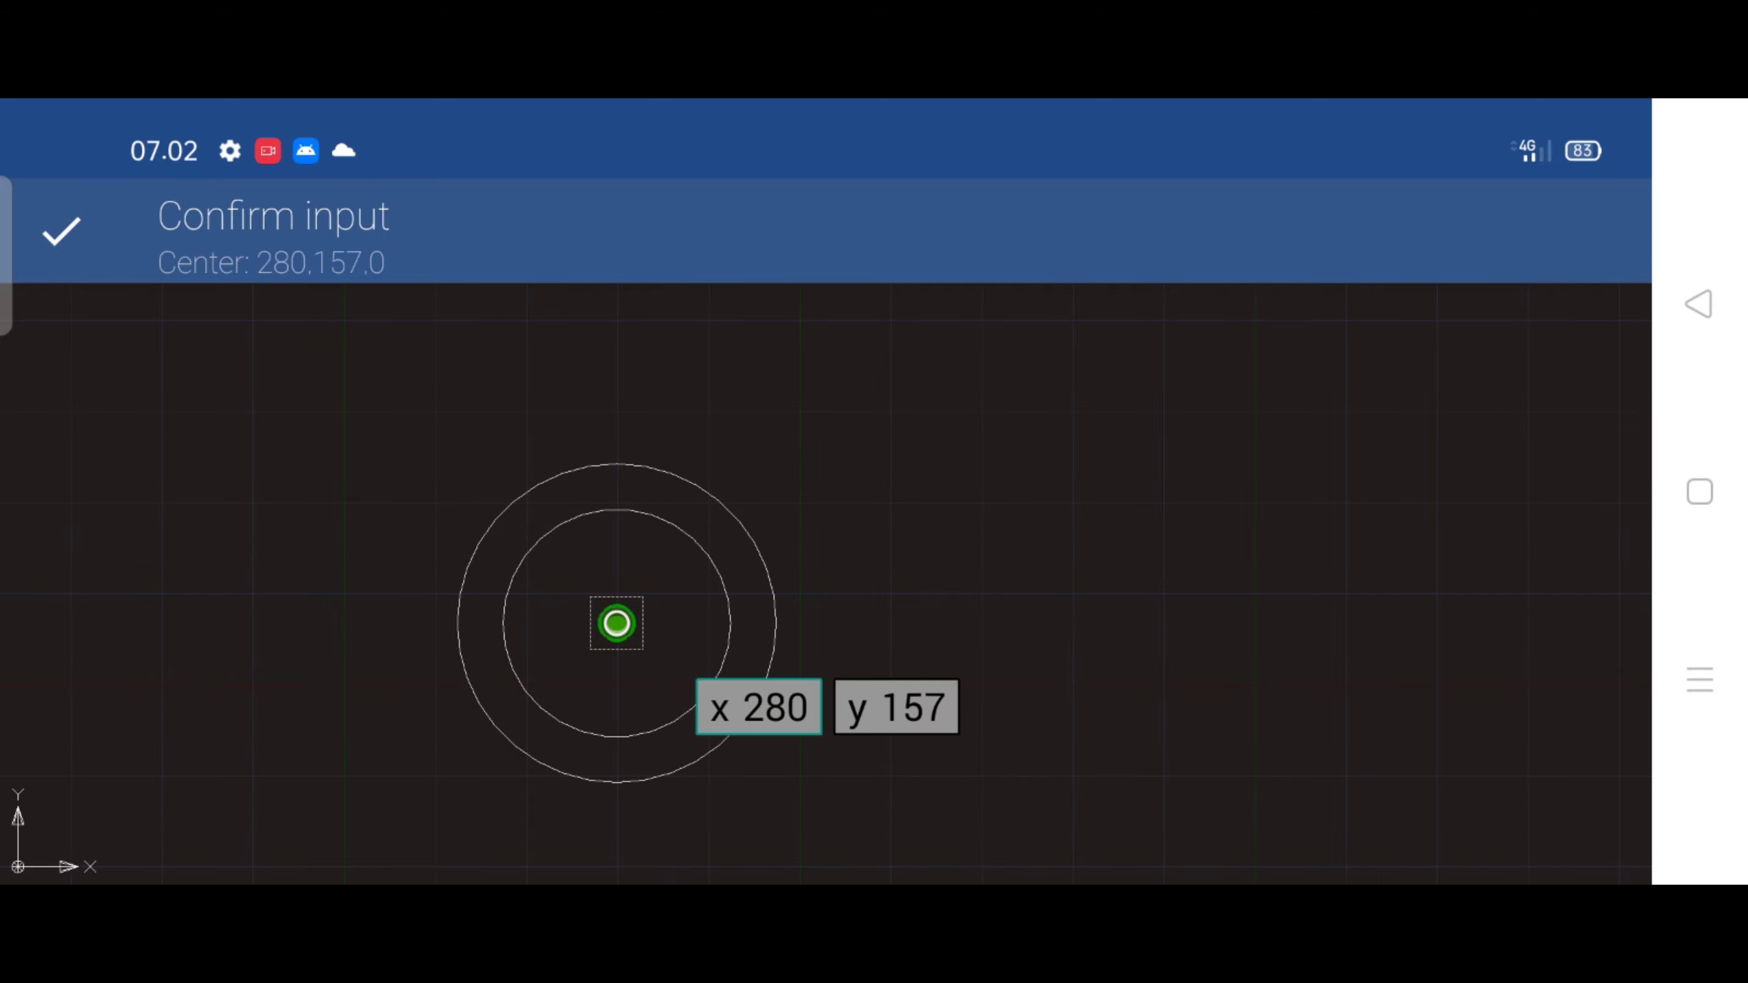
click(640, 395)
click(489, 507)
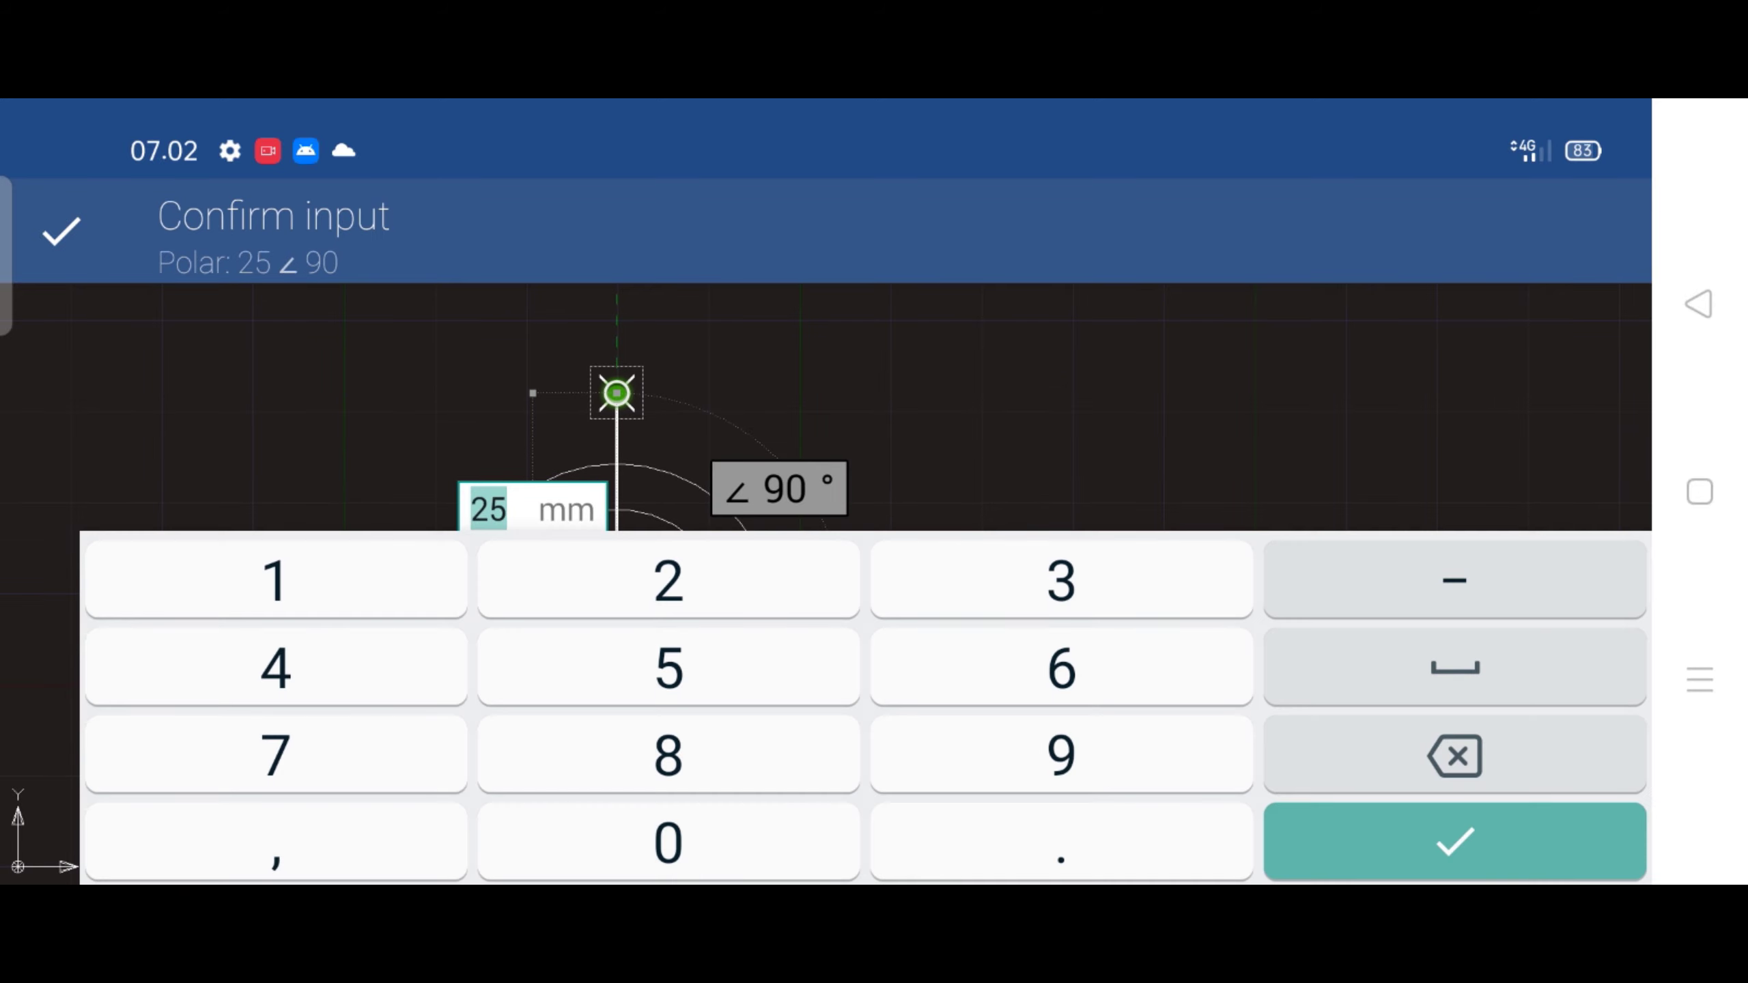
text(30)
click(1448, 840)
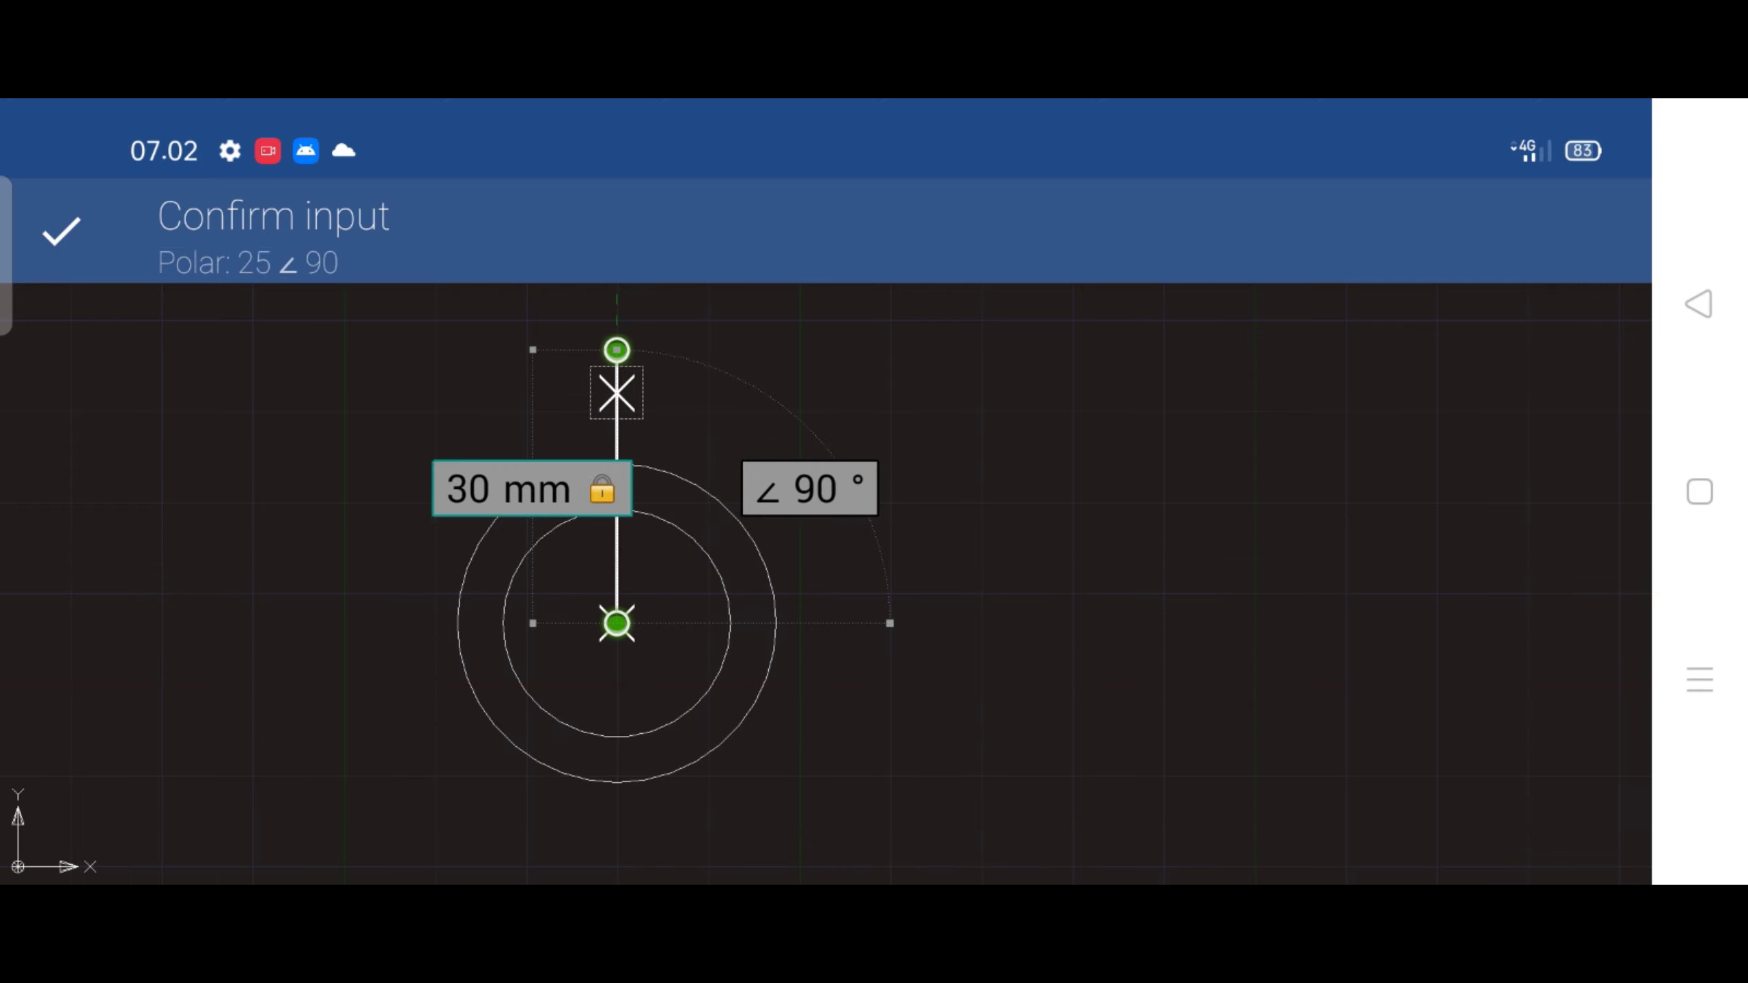
click(257, 605)
click(1698, 304)
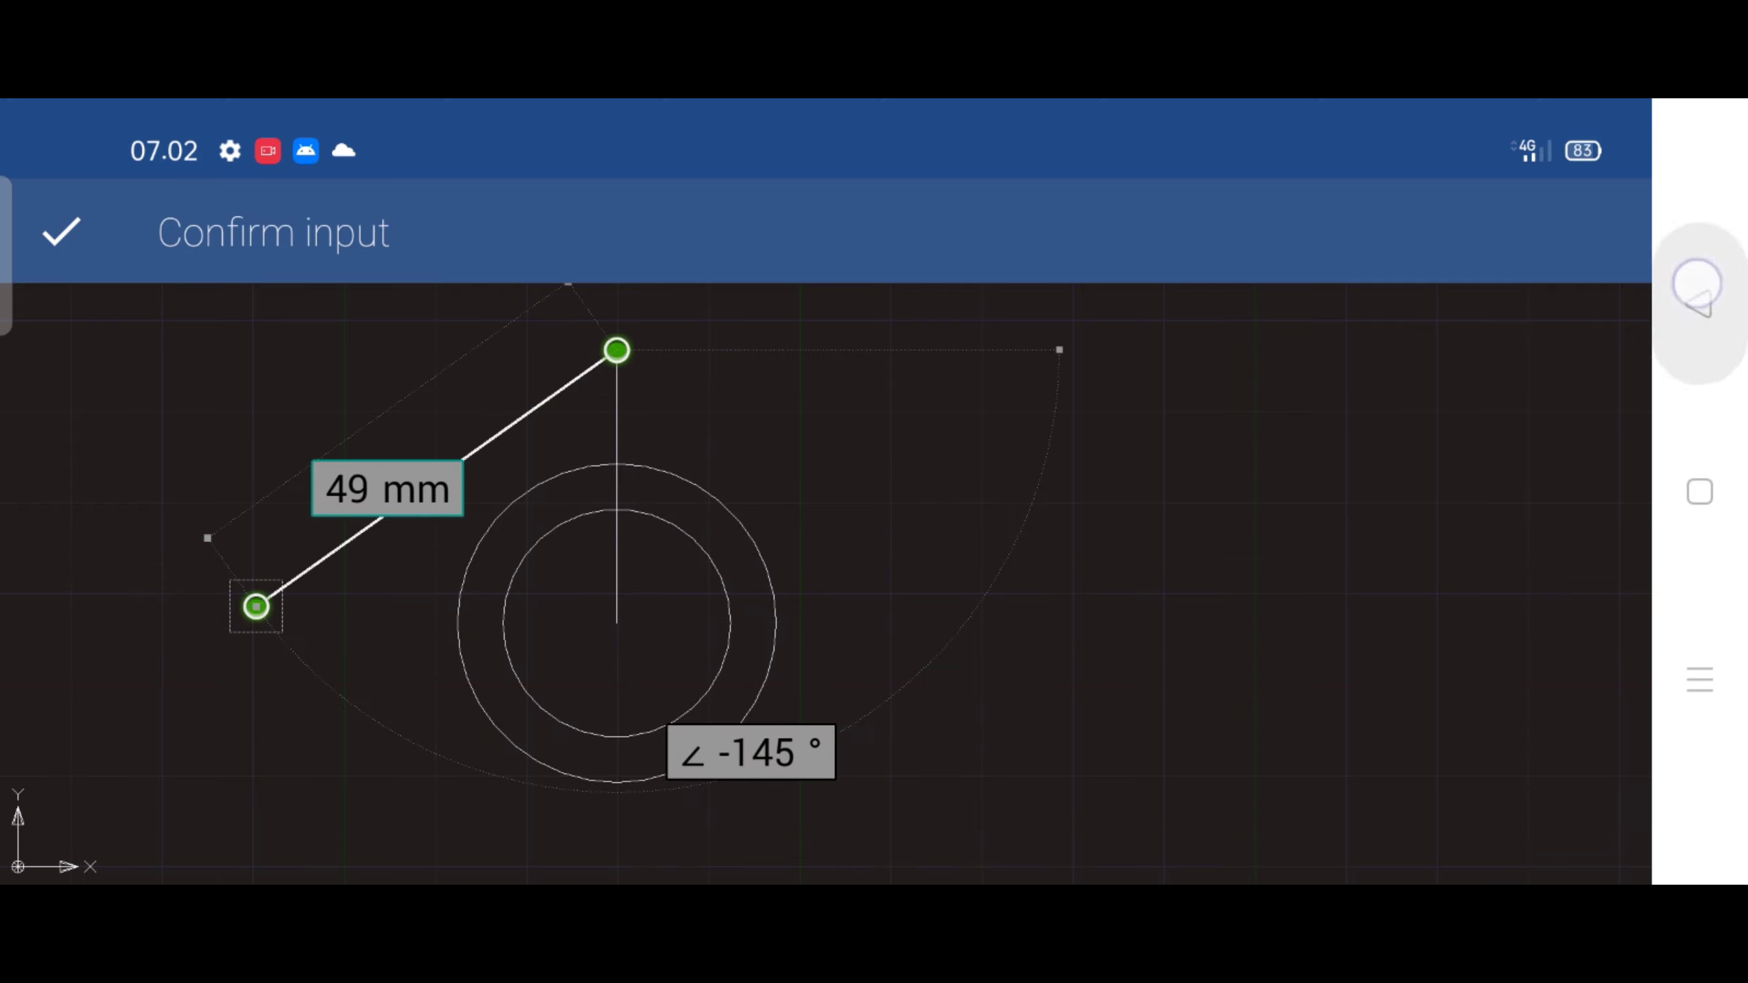
click(61, 231)
Draw a 30 mm horizontal line leftward from the circles' centre
click(1574, 673)
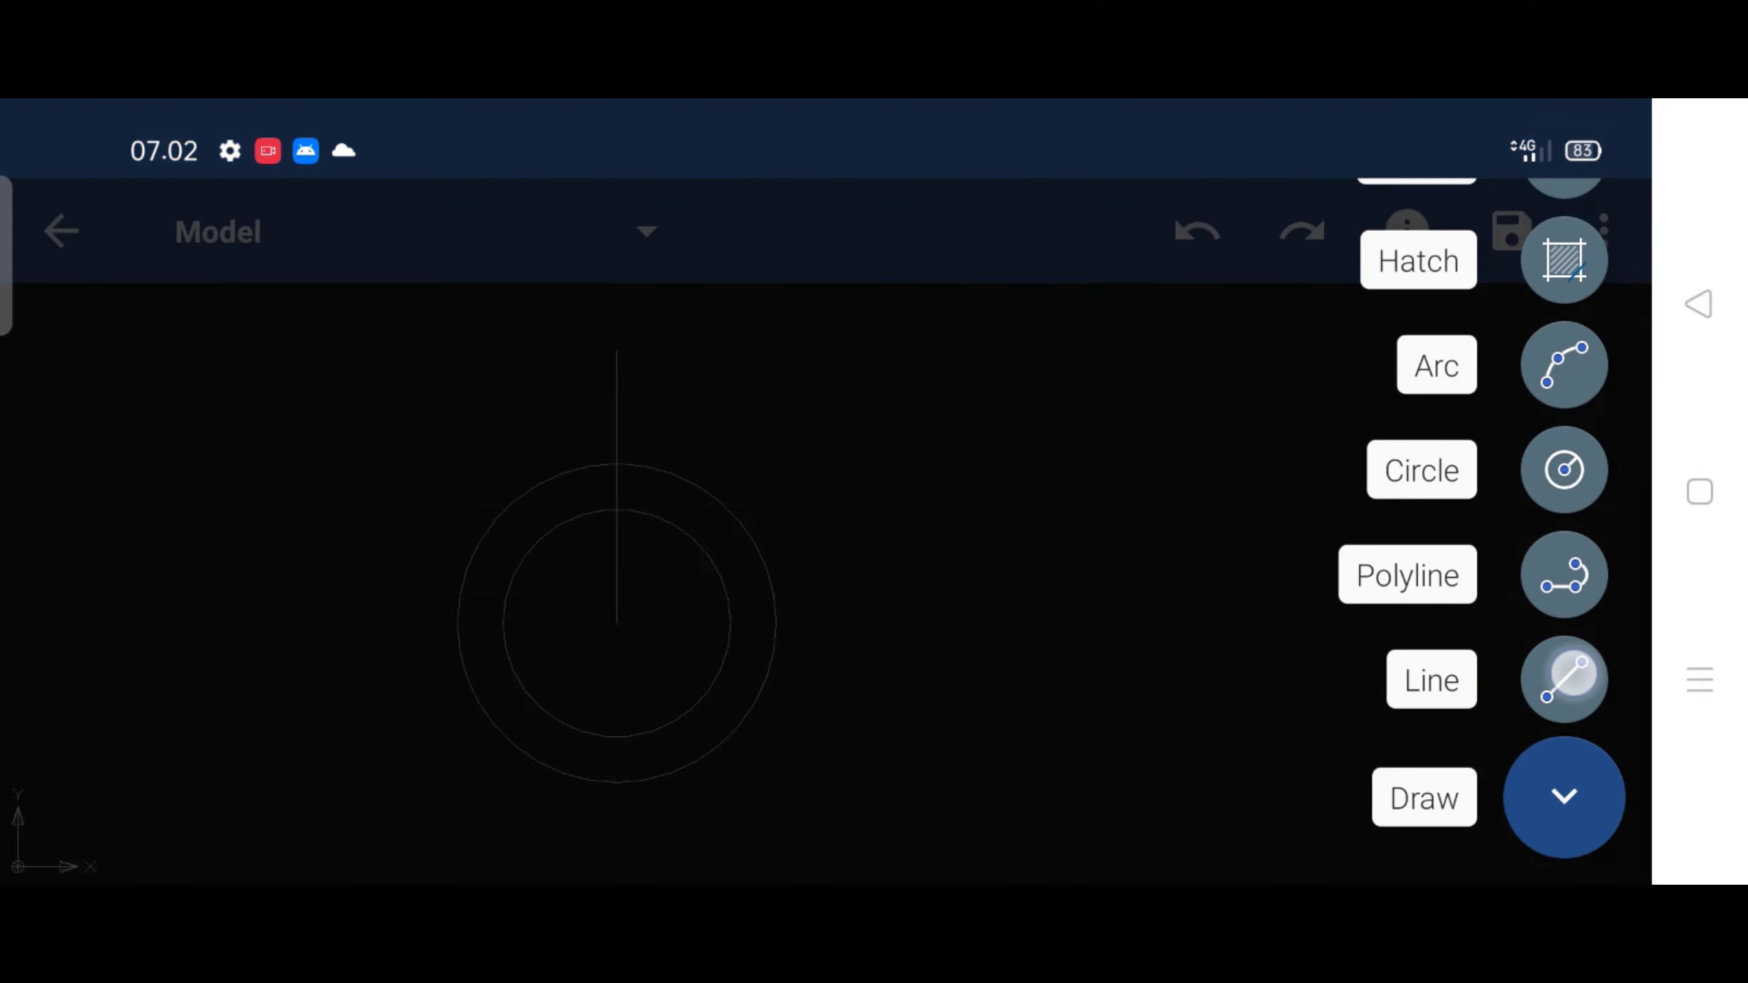
click(634, 619)
click(320, 624)
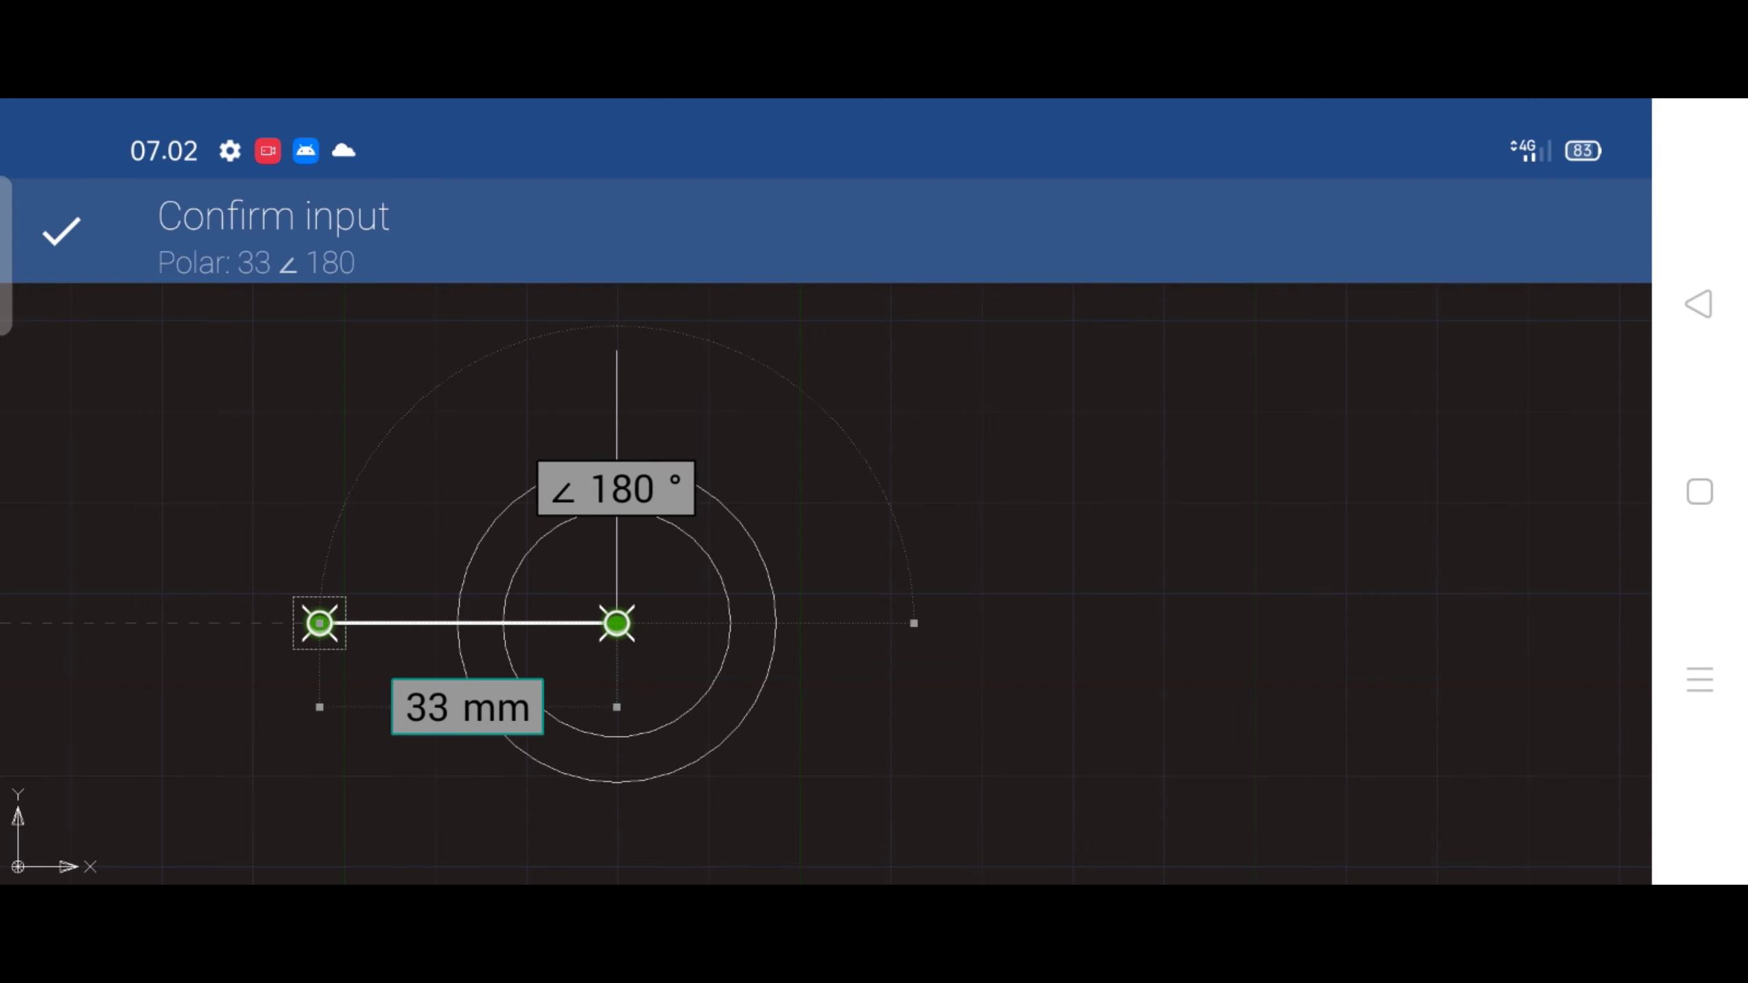
click(467, 708)
click(1061, 580)
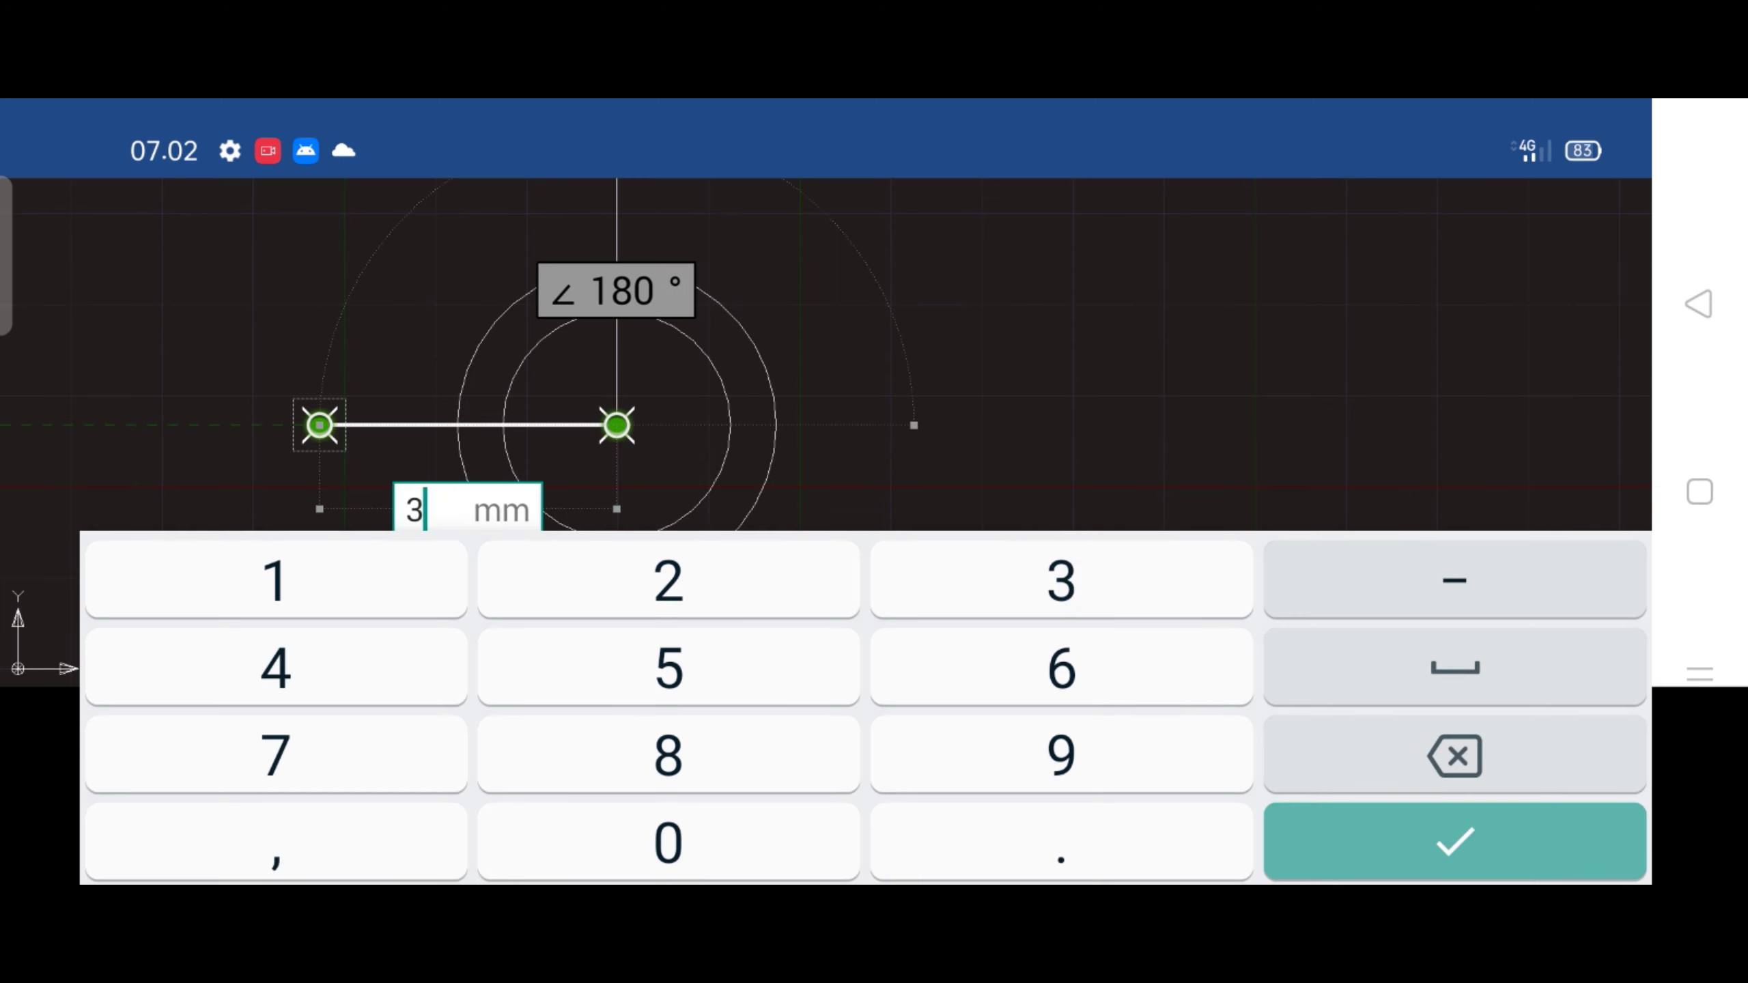
text(0)
click(1548, 832)
click(62, 231)
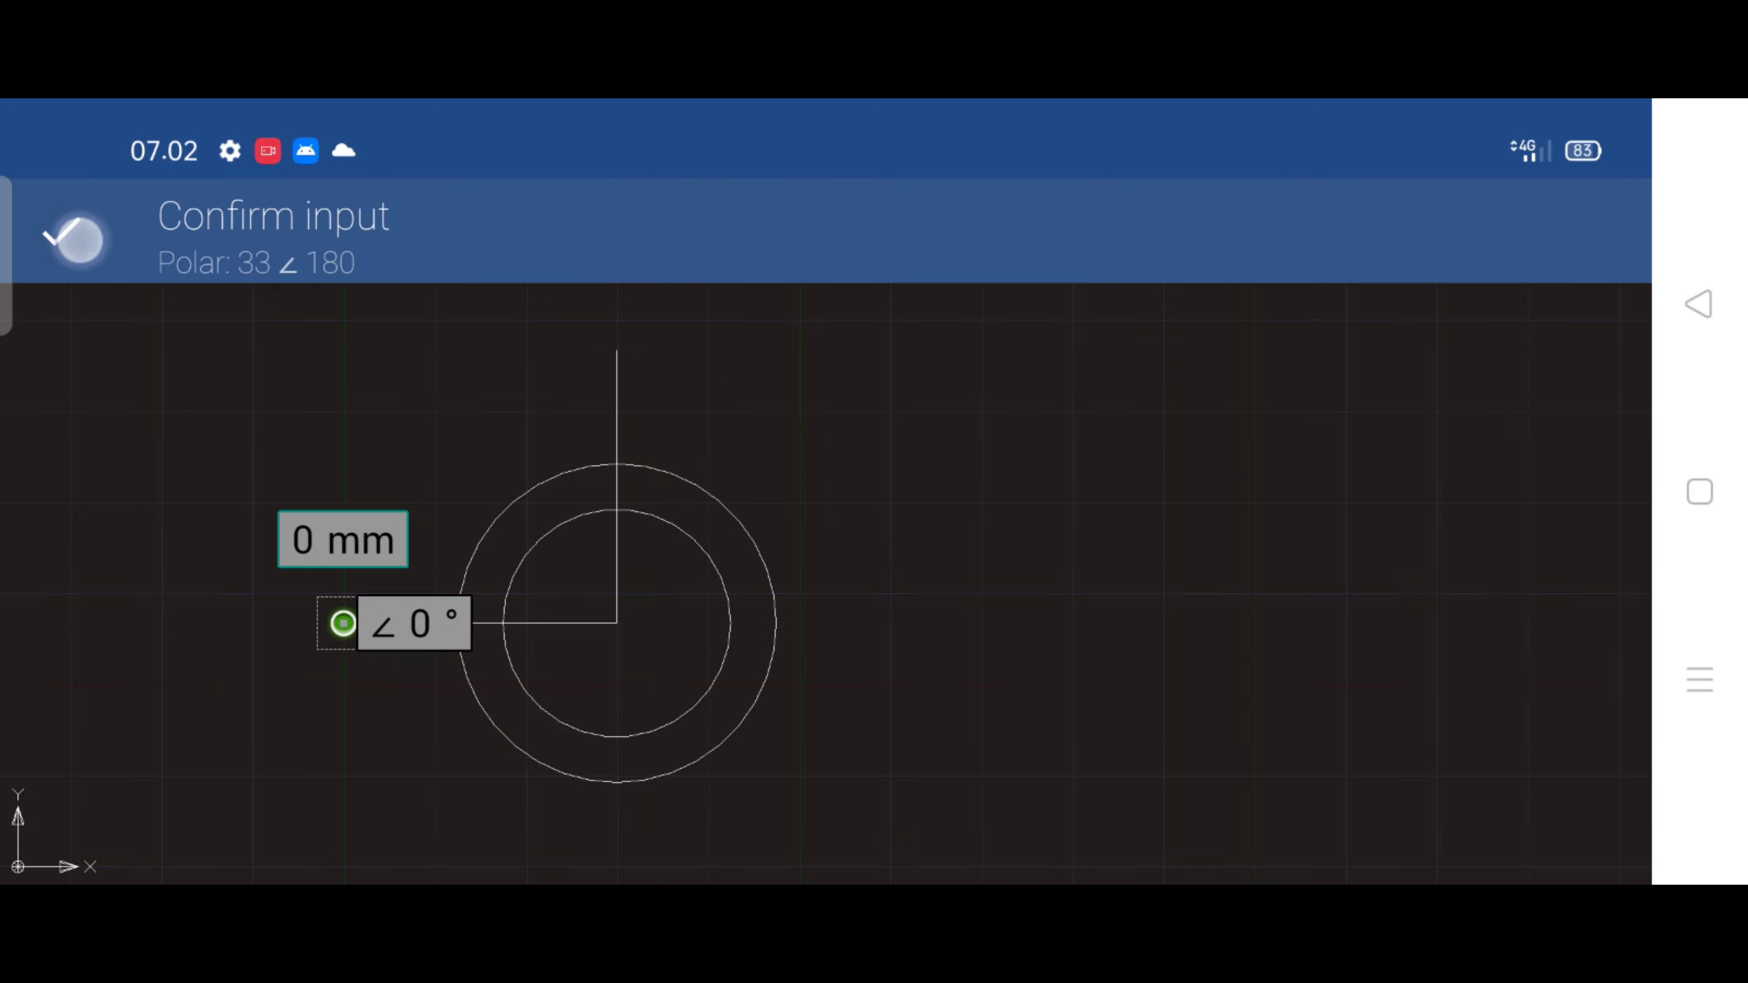
click(62, 231)
Draw a 30 mm vertical line downward from the circles' centre
click(1565, 679)
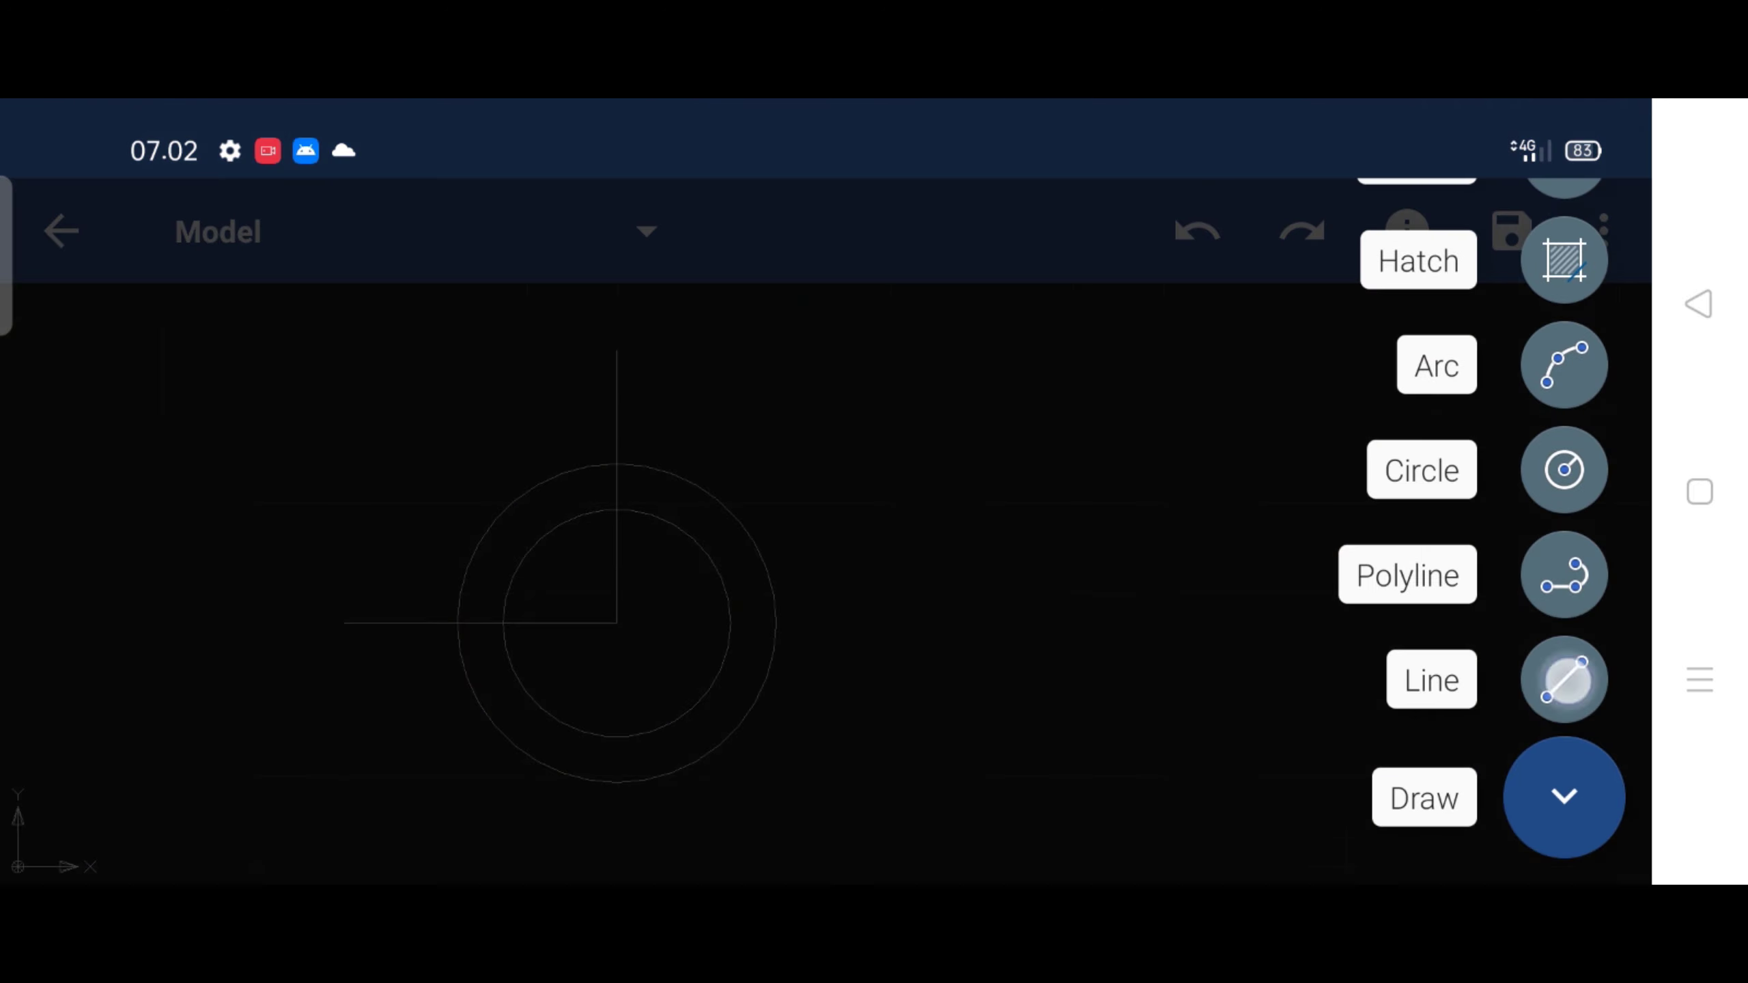
click(613, 609)
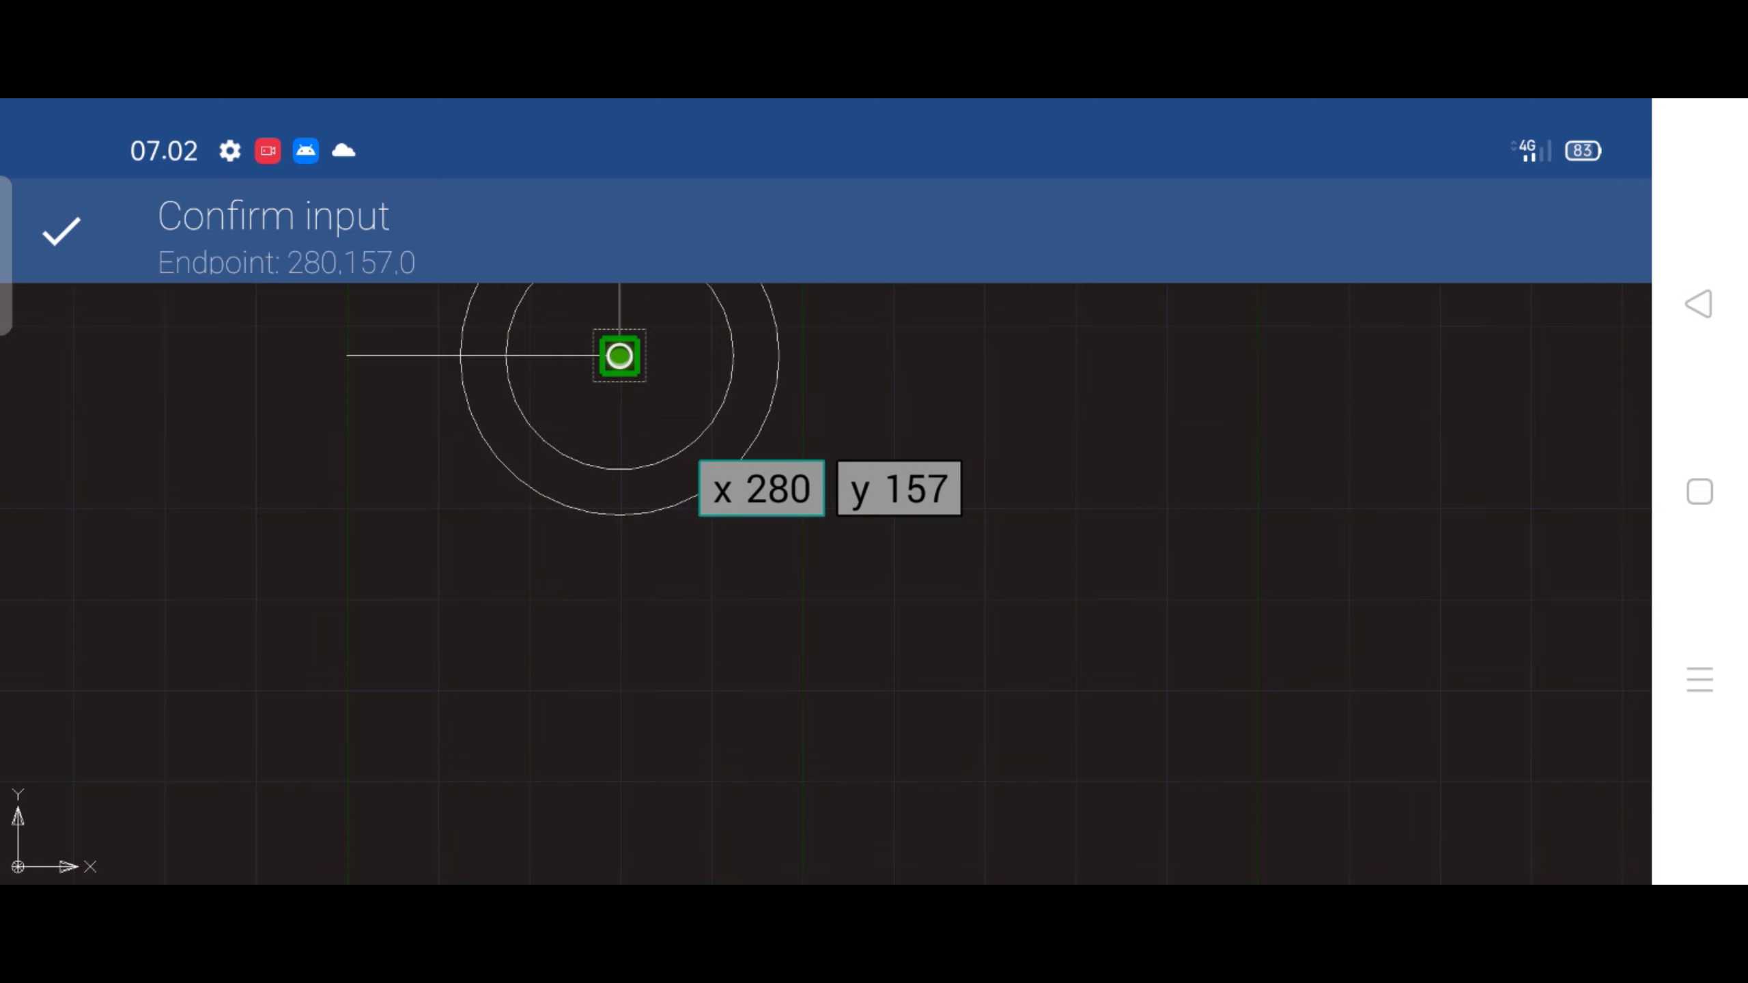
click(619, 642)
click(540, 499)
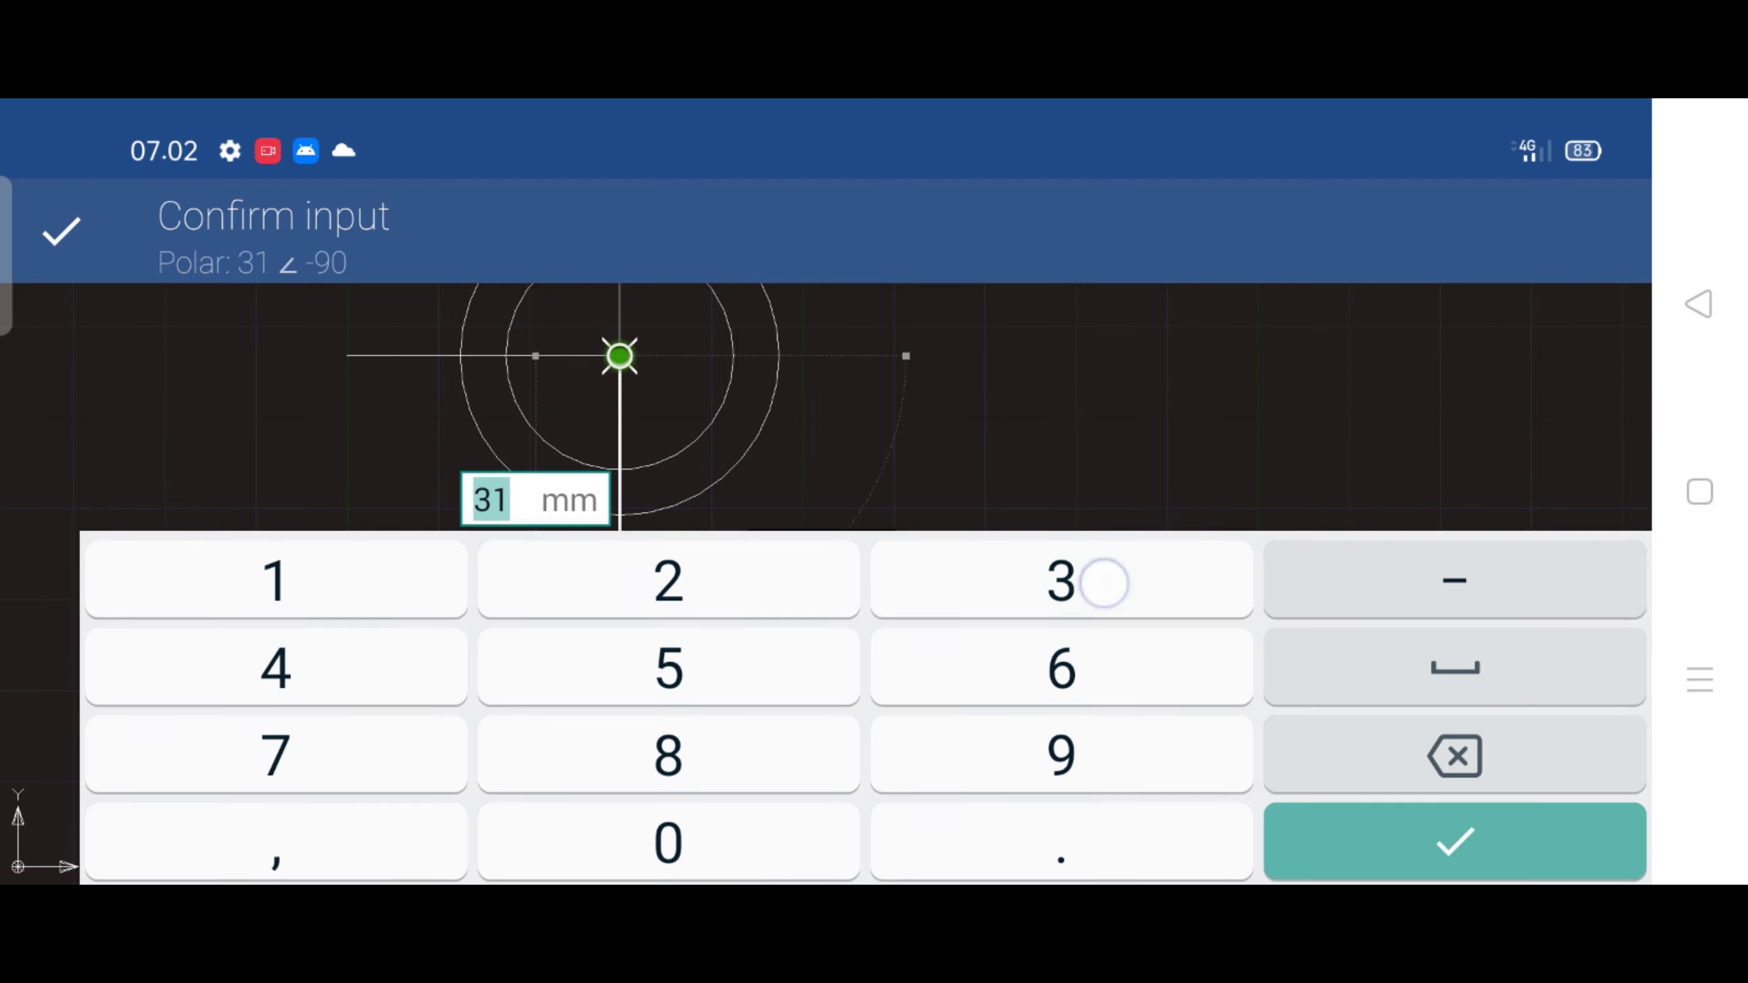
text(30)
click(1455, 841)
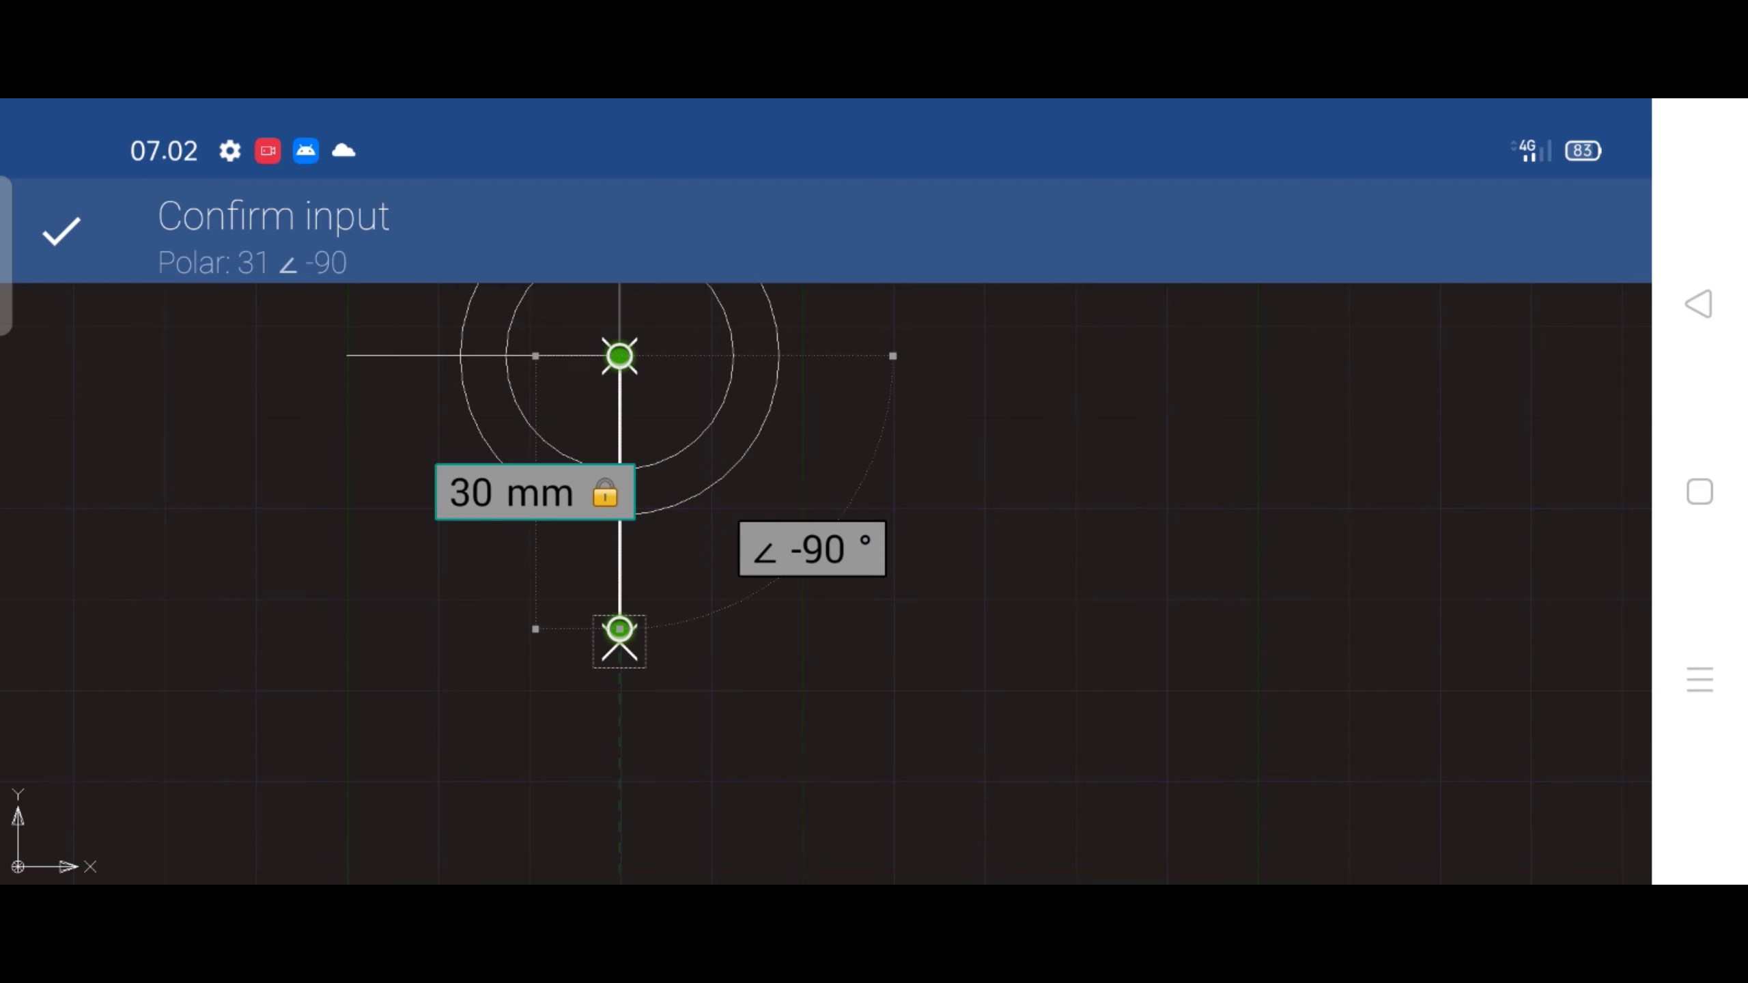
scroll(734, 516, down, 3)
click(61, 231)
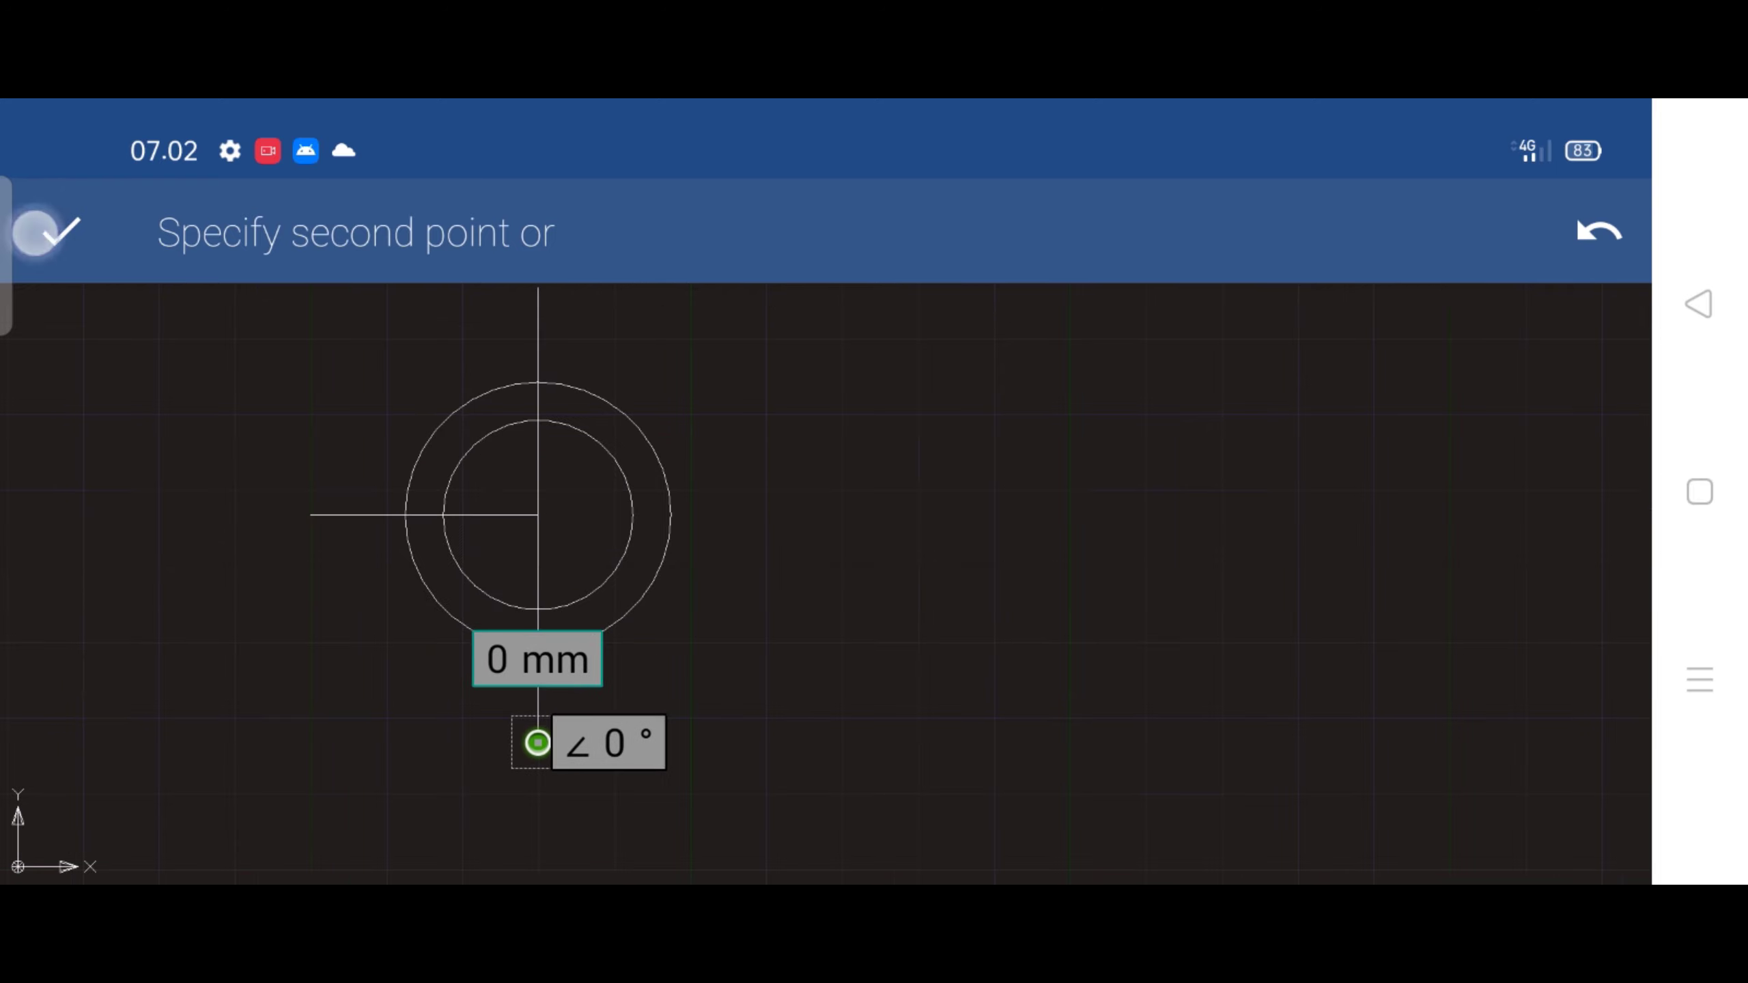
click(1563, 797)
Draw a 200 mm horizontal line to the right from the circles' centre
click(1564, 679)
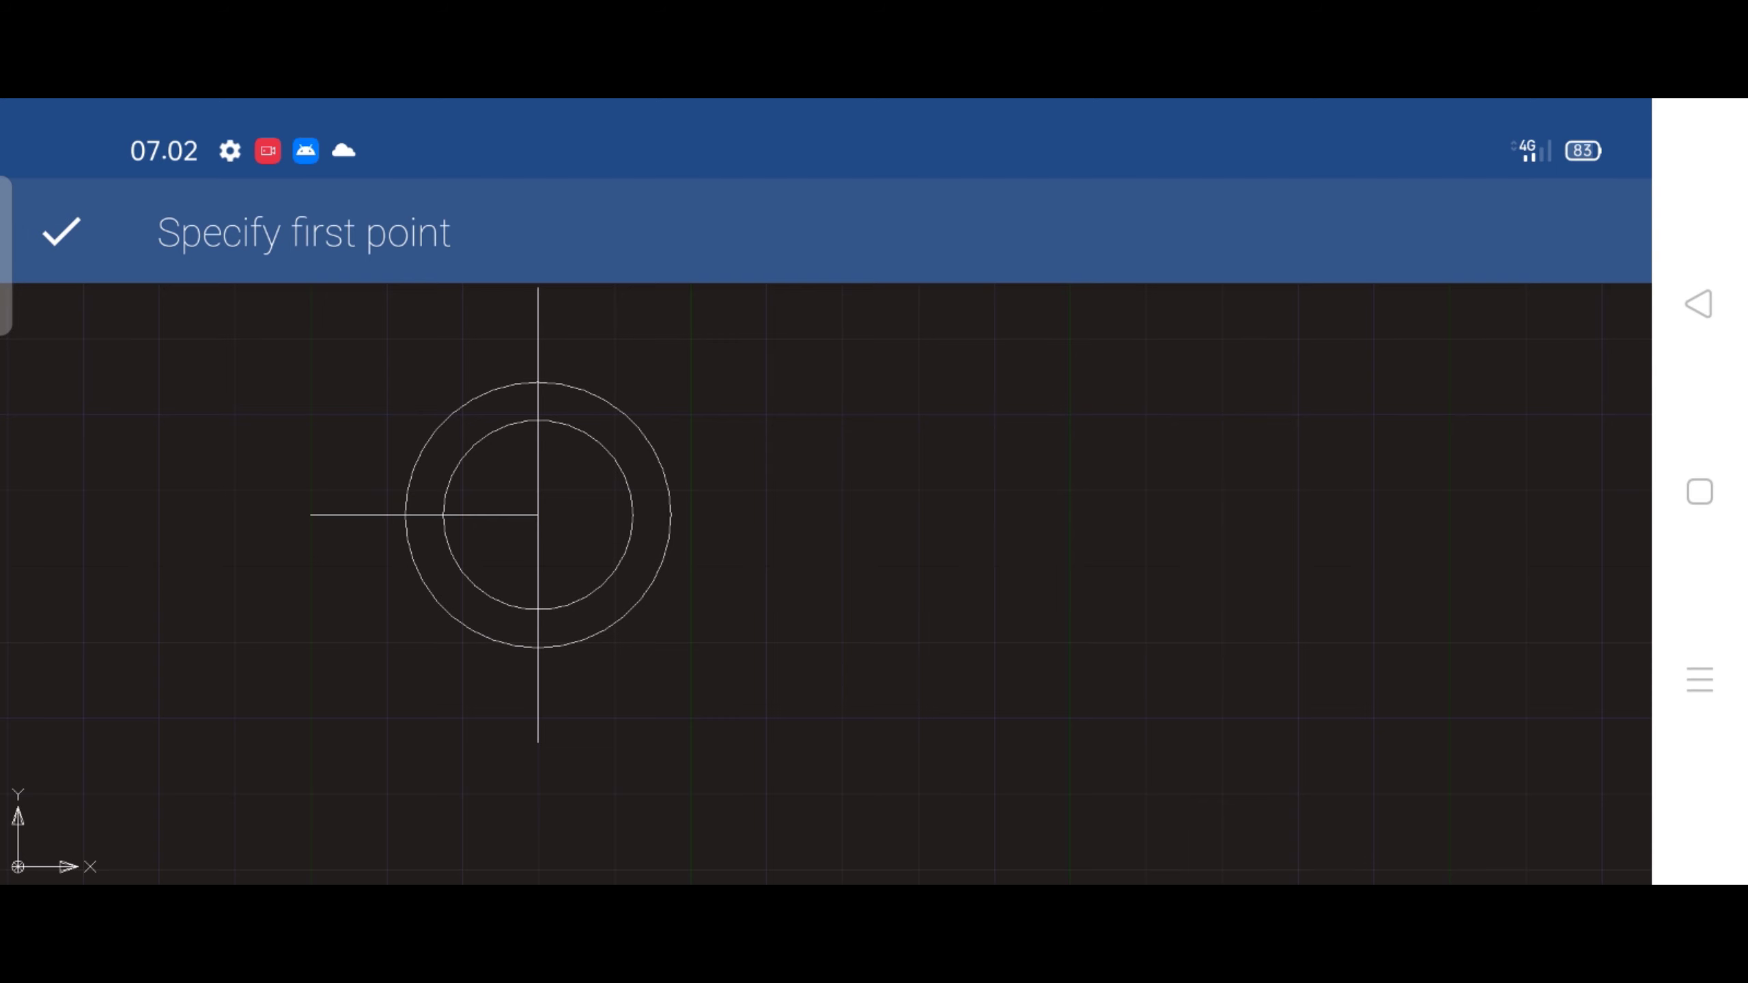
click(538, 515)
click(1468, 513)
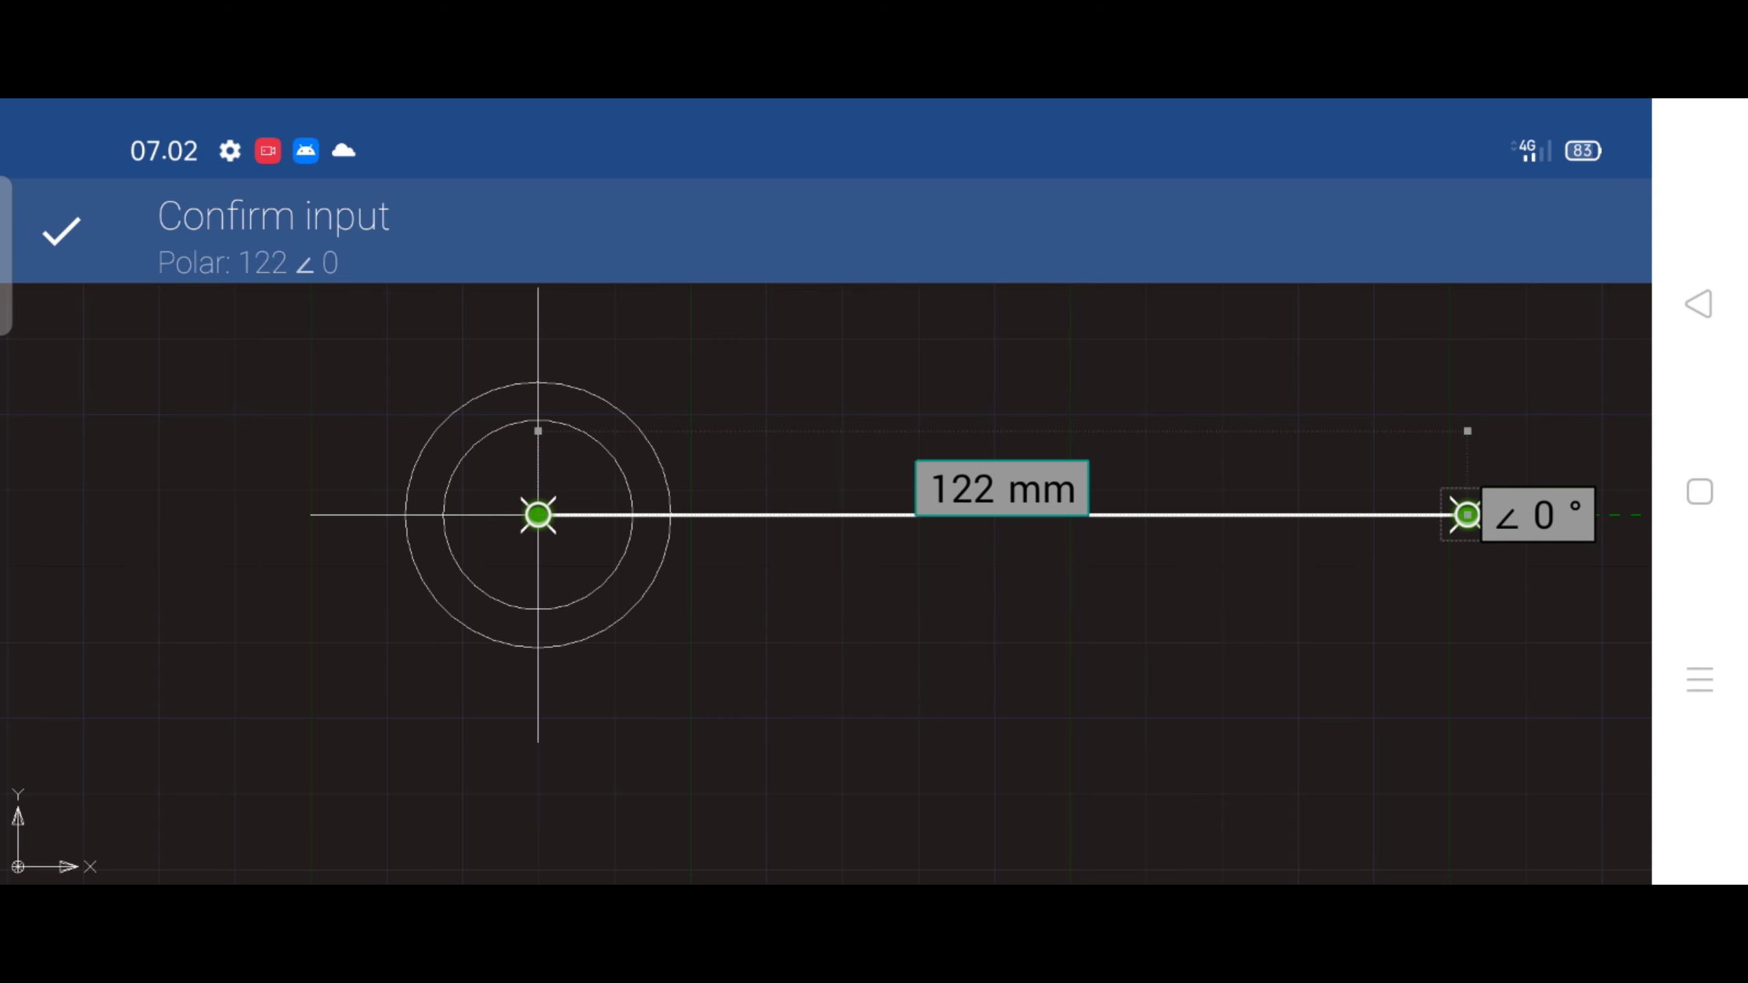
click(971, 483)
text(200)
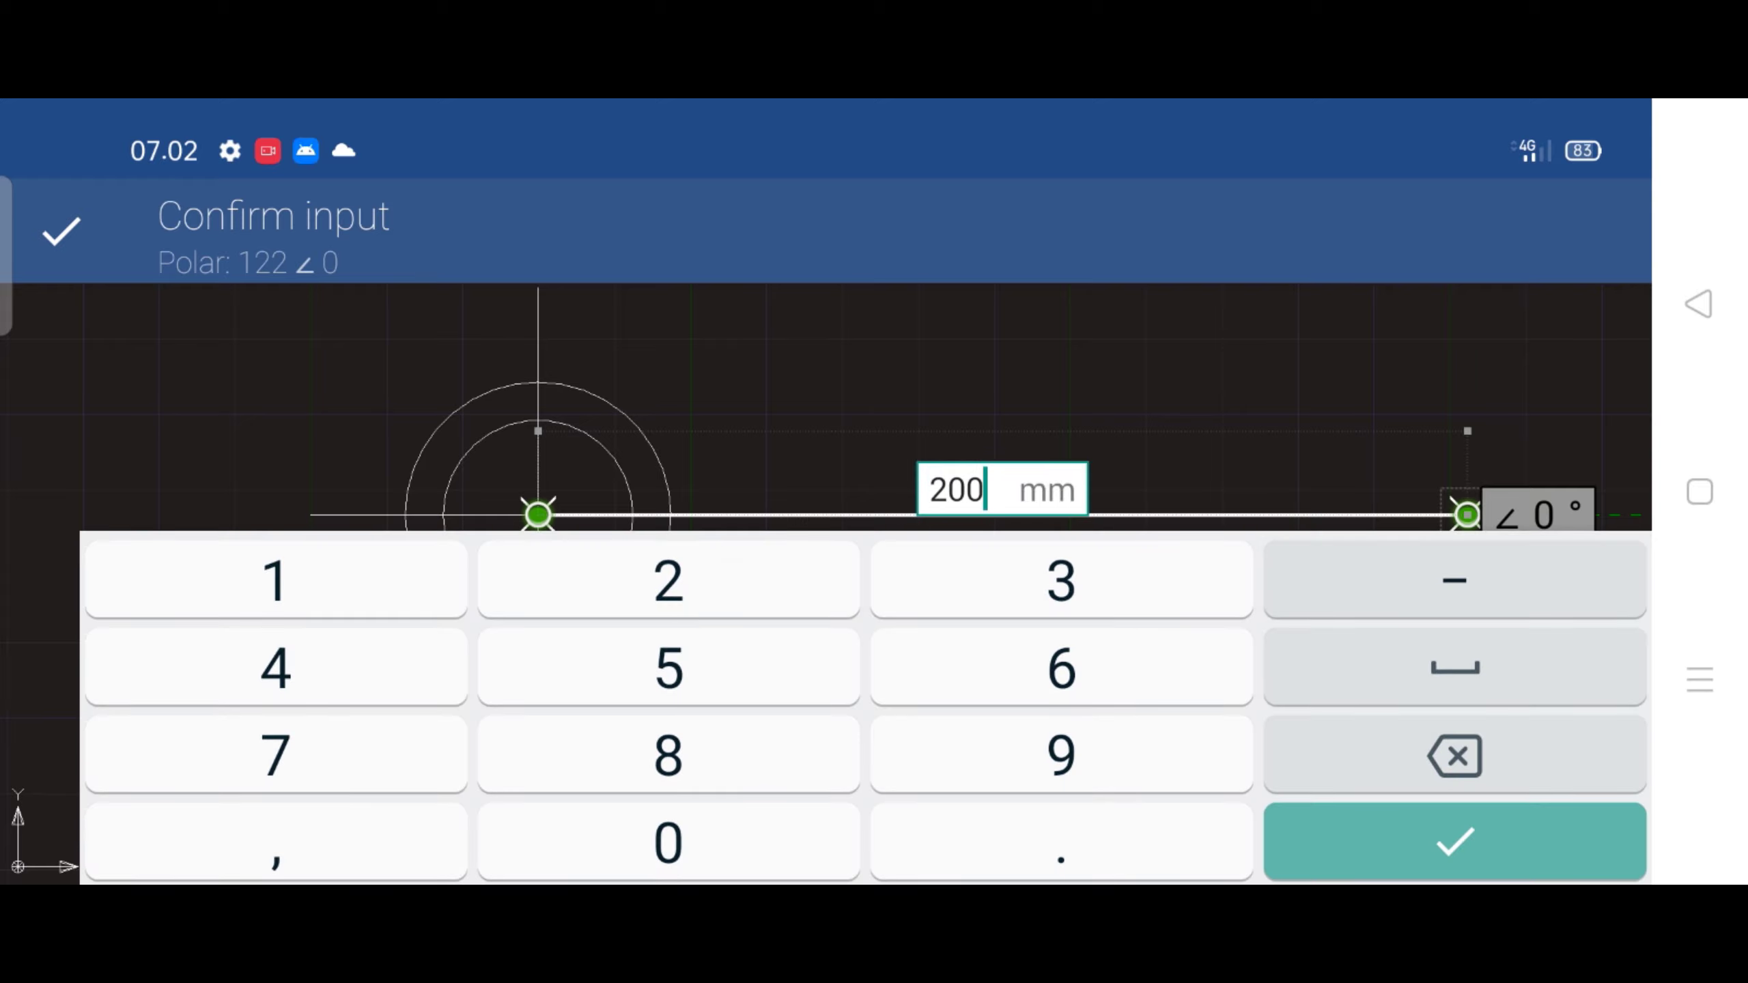
click(1455, 840)
click(61, 231)
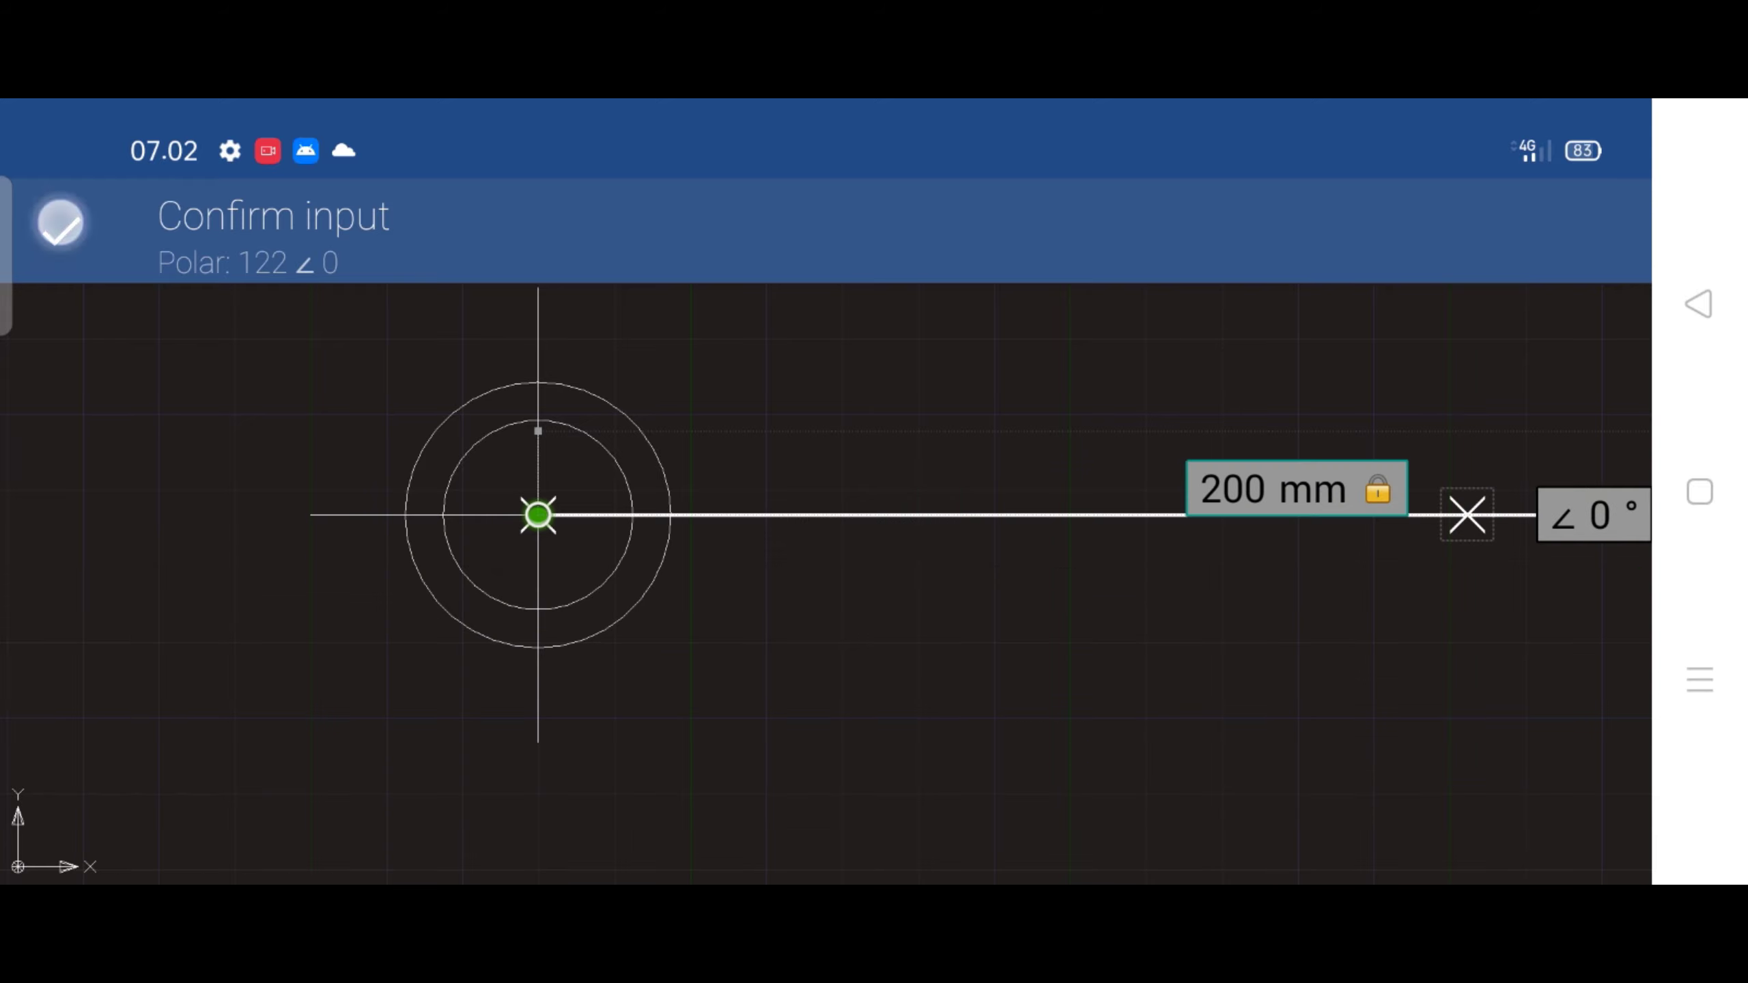
click(62, 231)
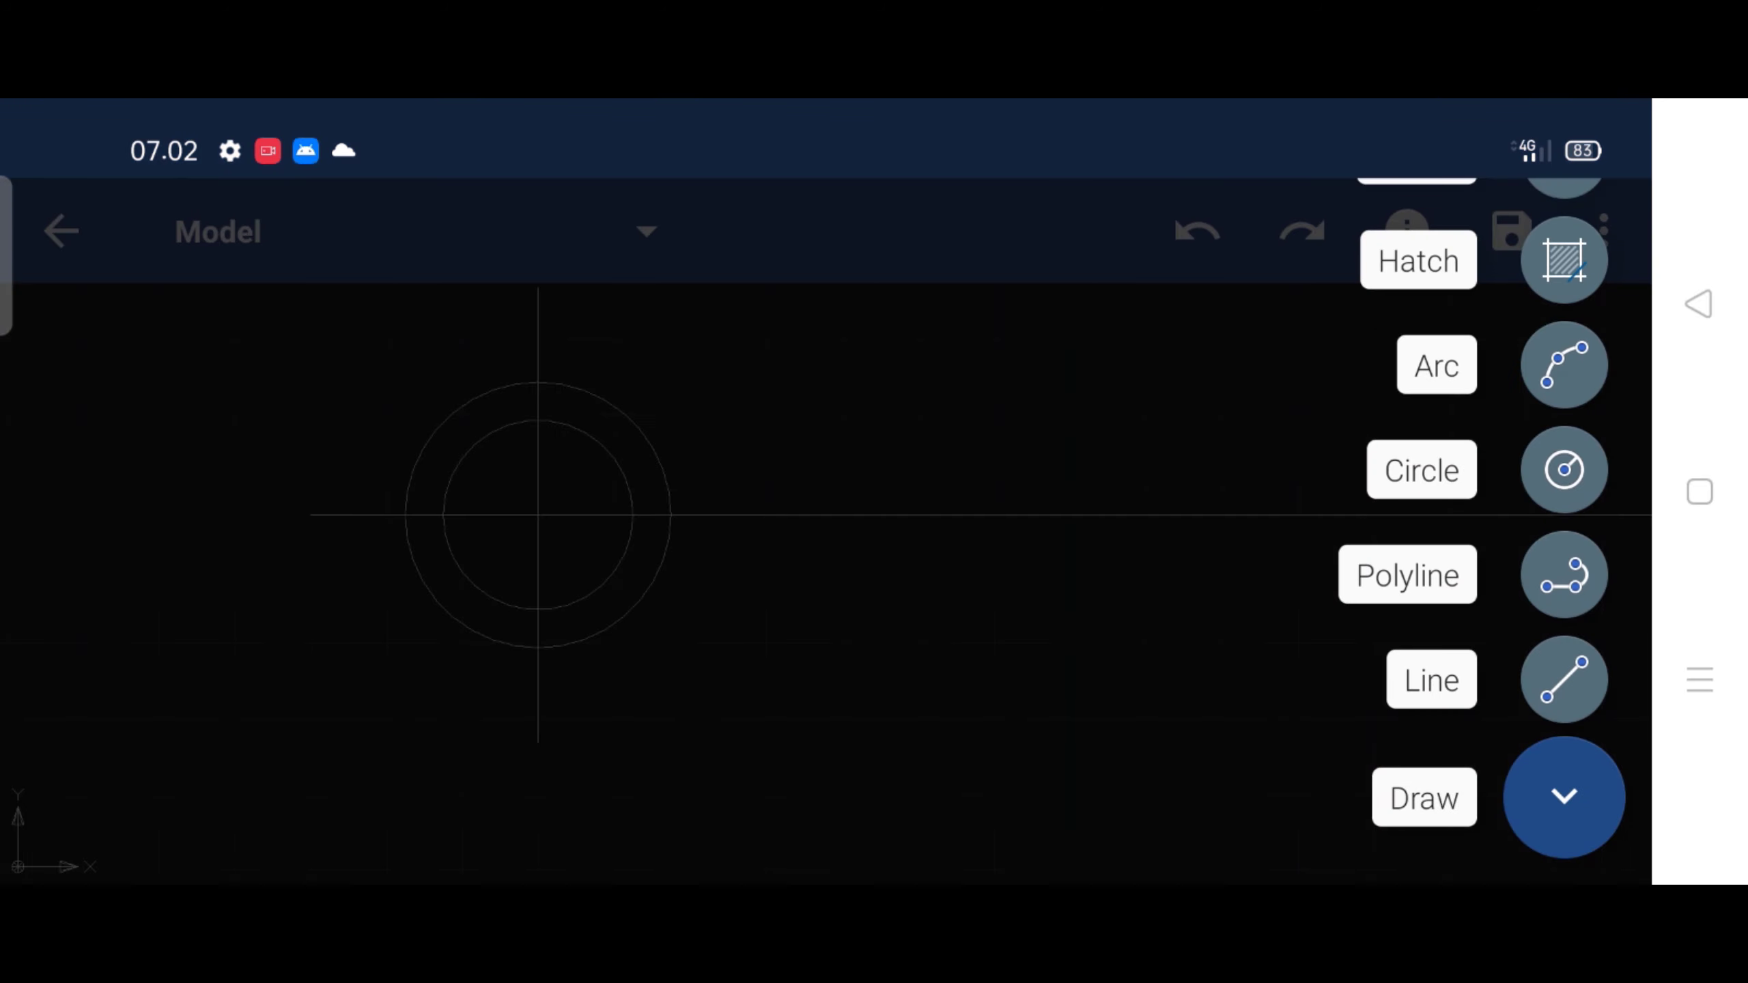
Add a 17.5 linear dimension from the outer circle's top to the centre, placed left of the circle
click(1274, 569)
scroll(582, 551, down, 2)
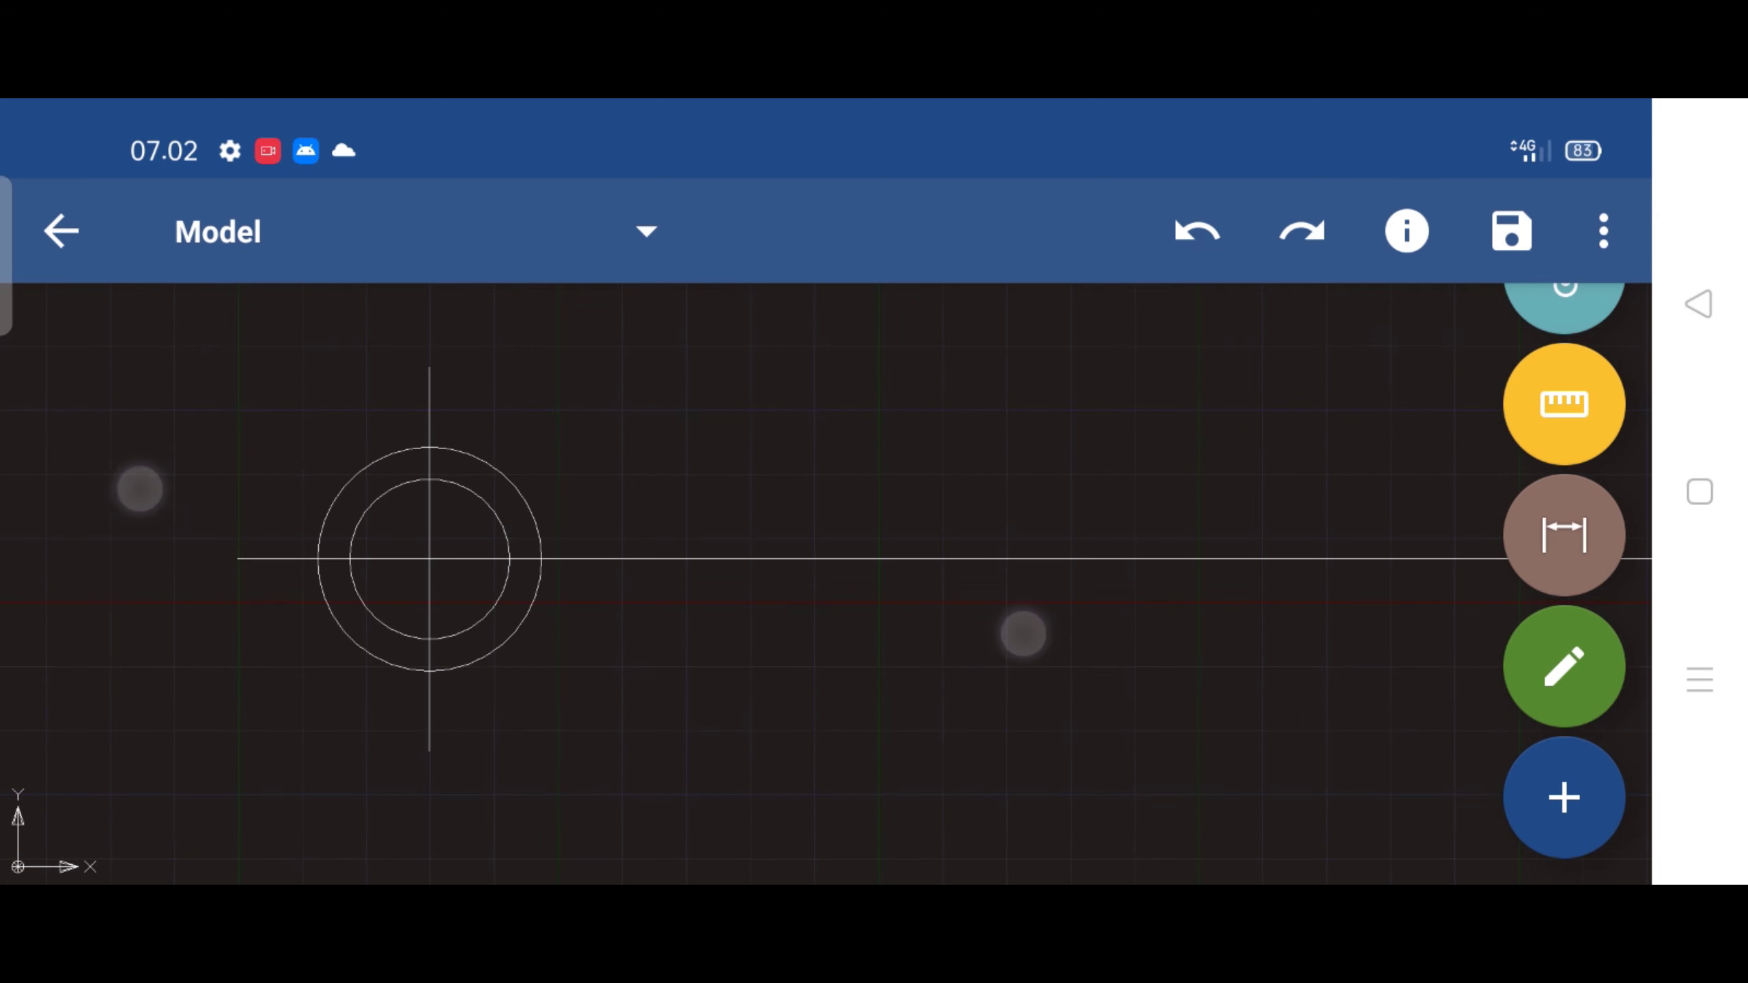
click(1064, 558)
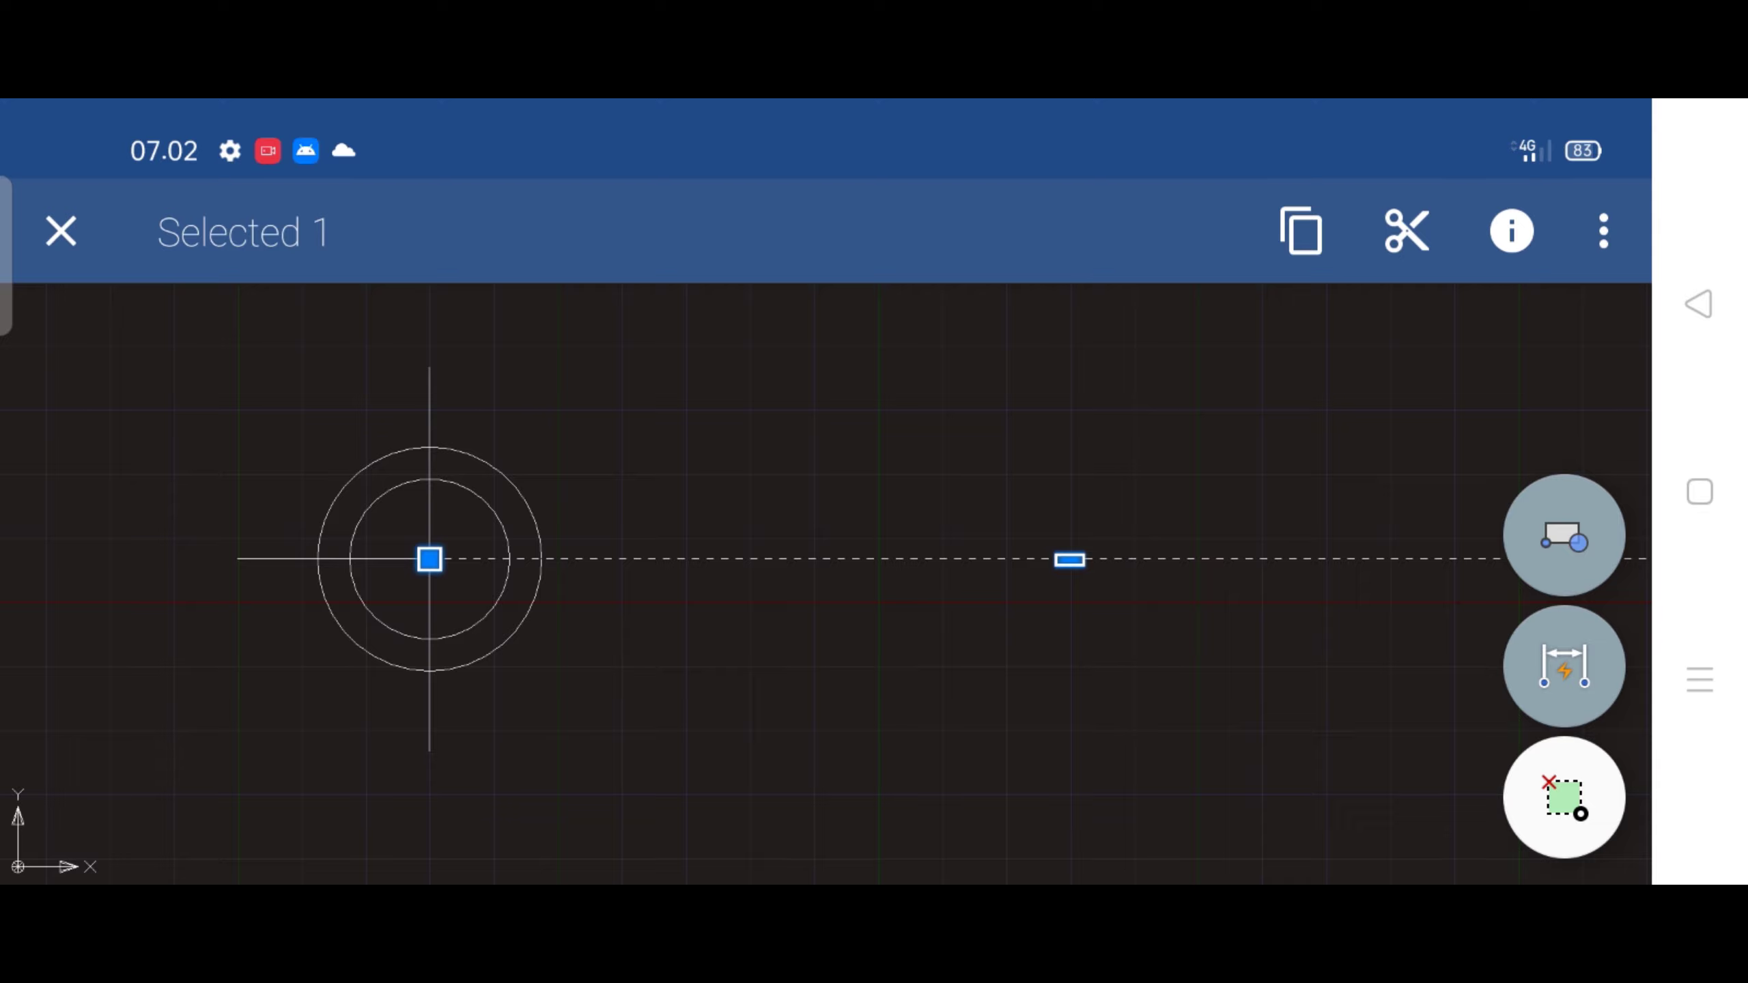
click(62, 231)
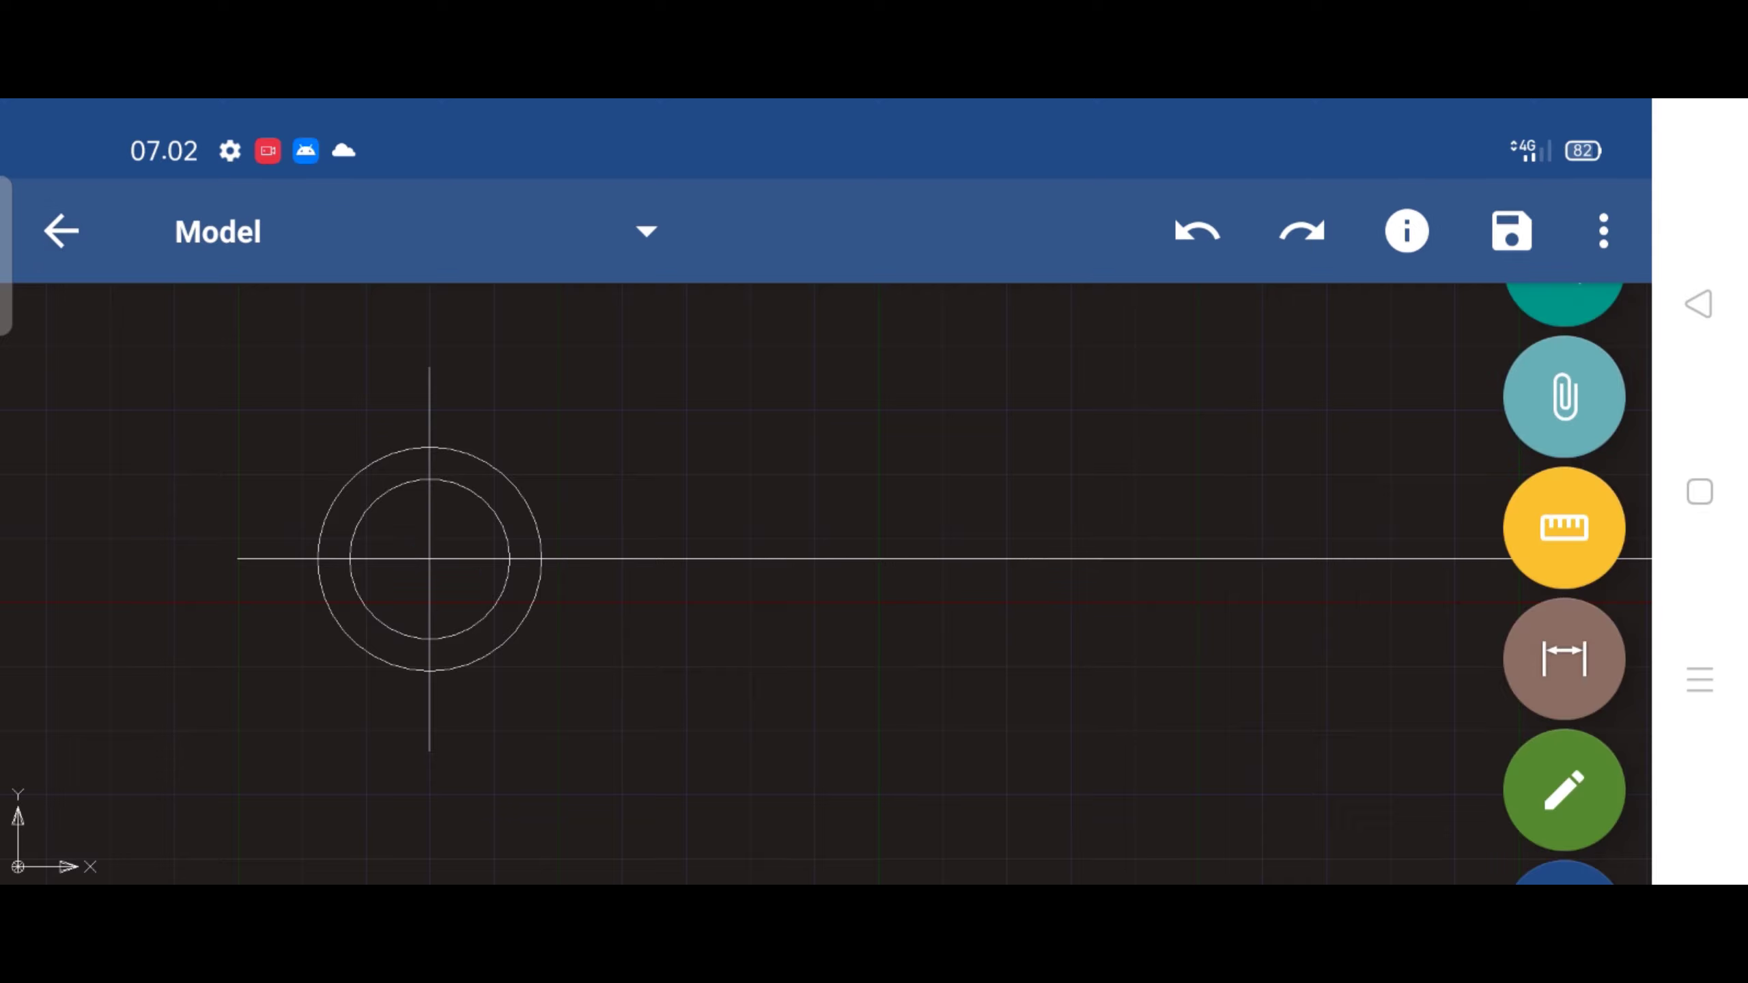
click(1564, 659)
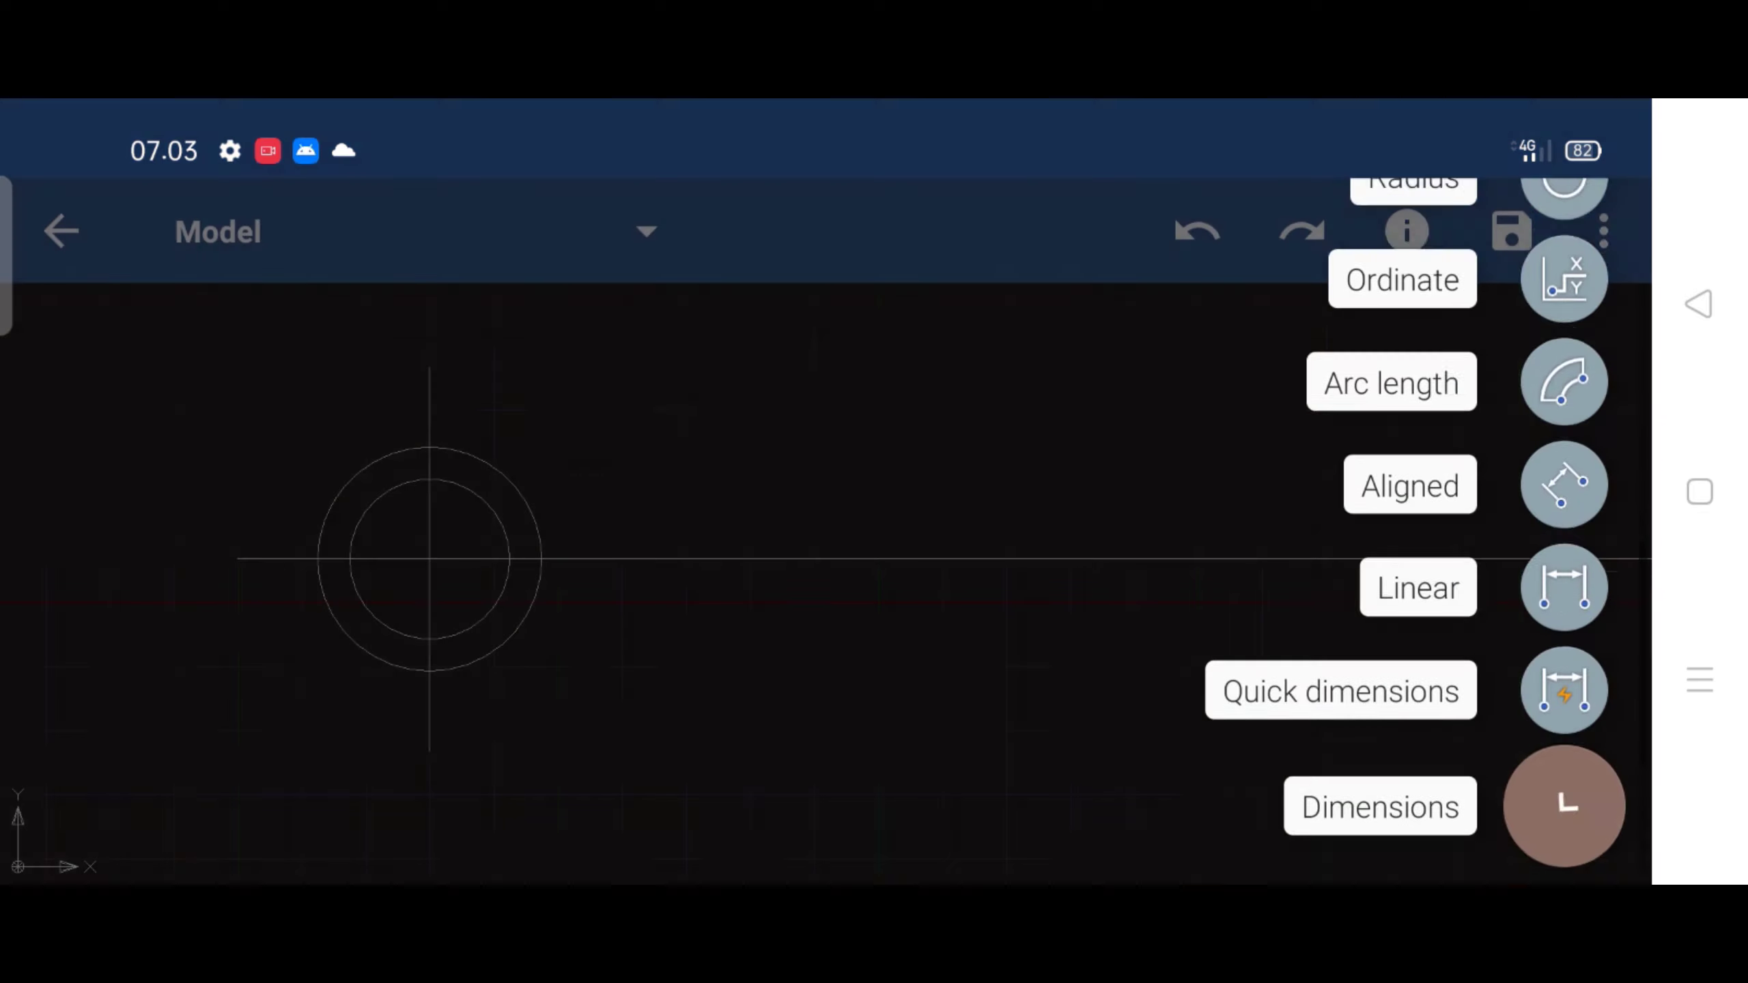
click(1563, 574)
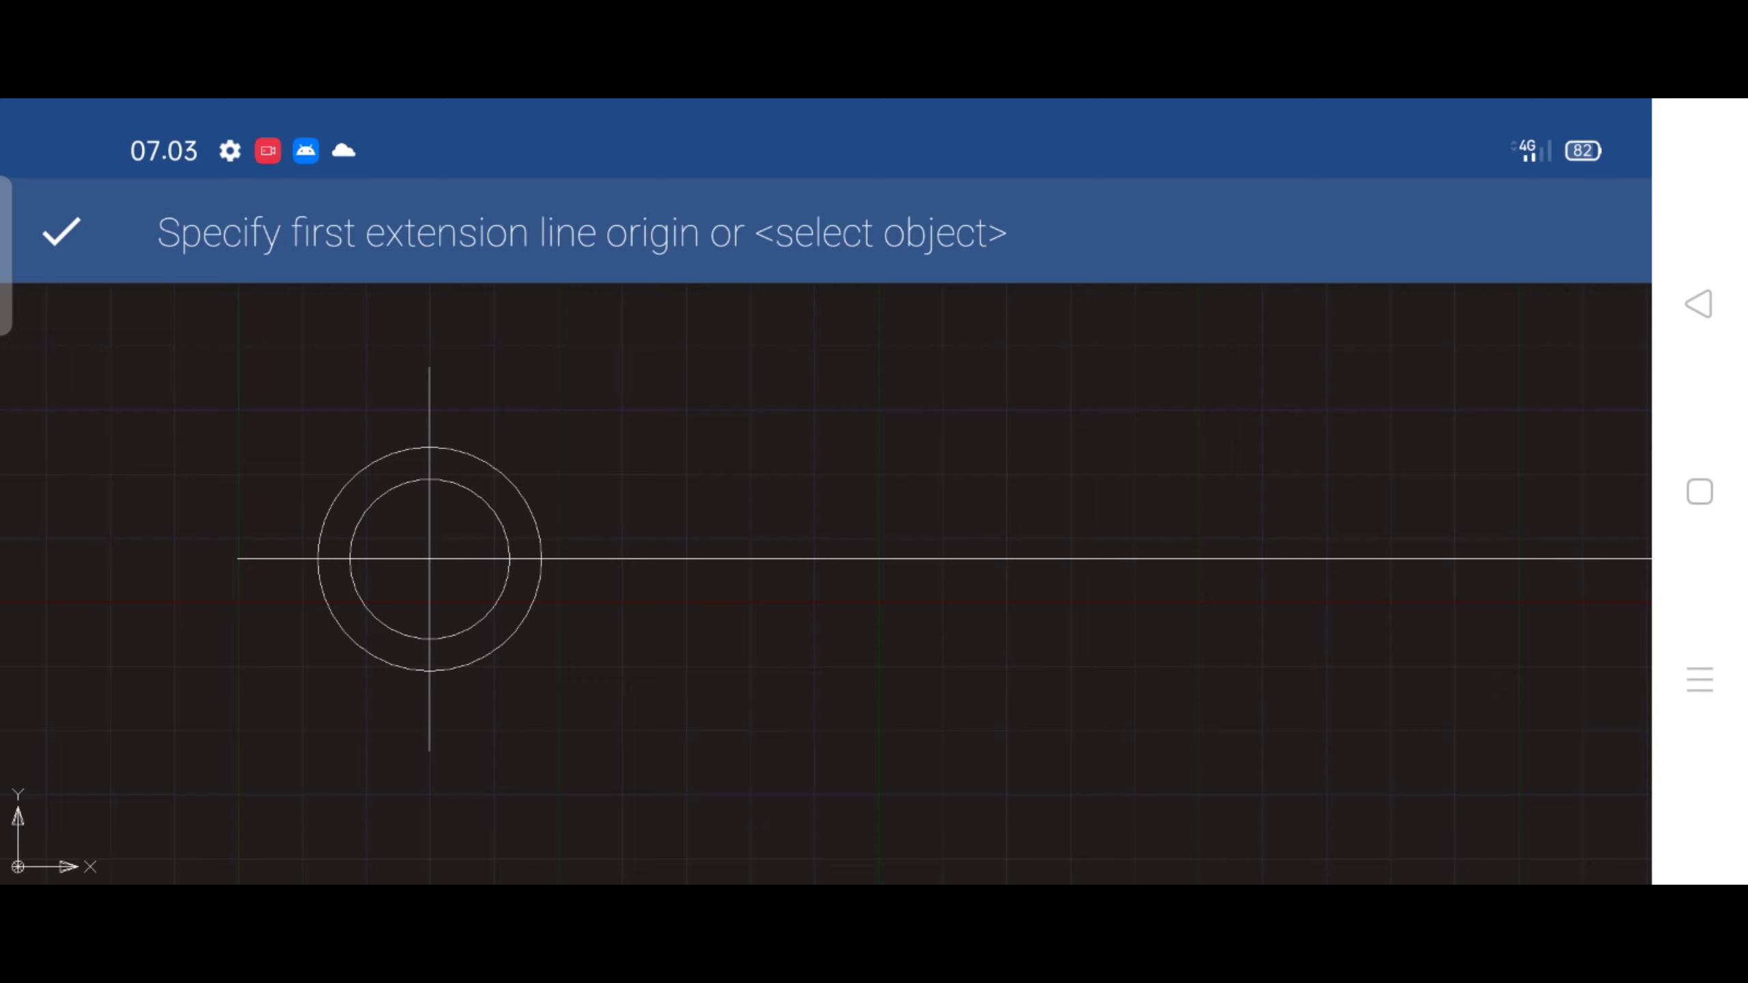
scroll(661, 559, up, 5)
click(583, 418)
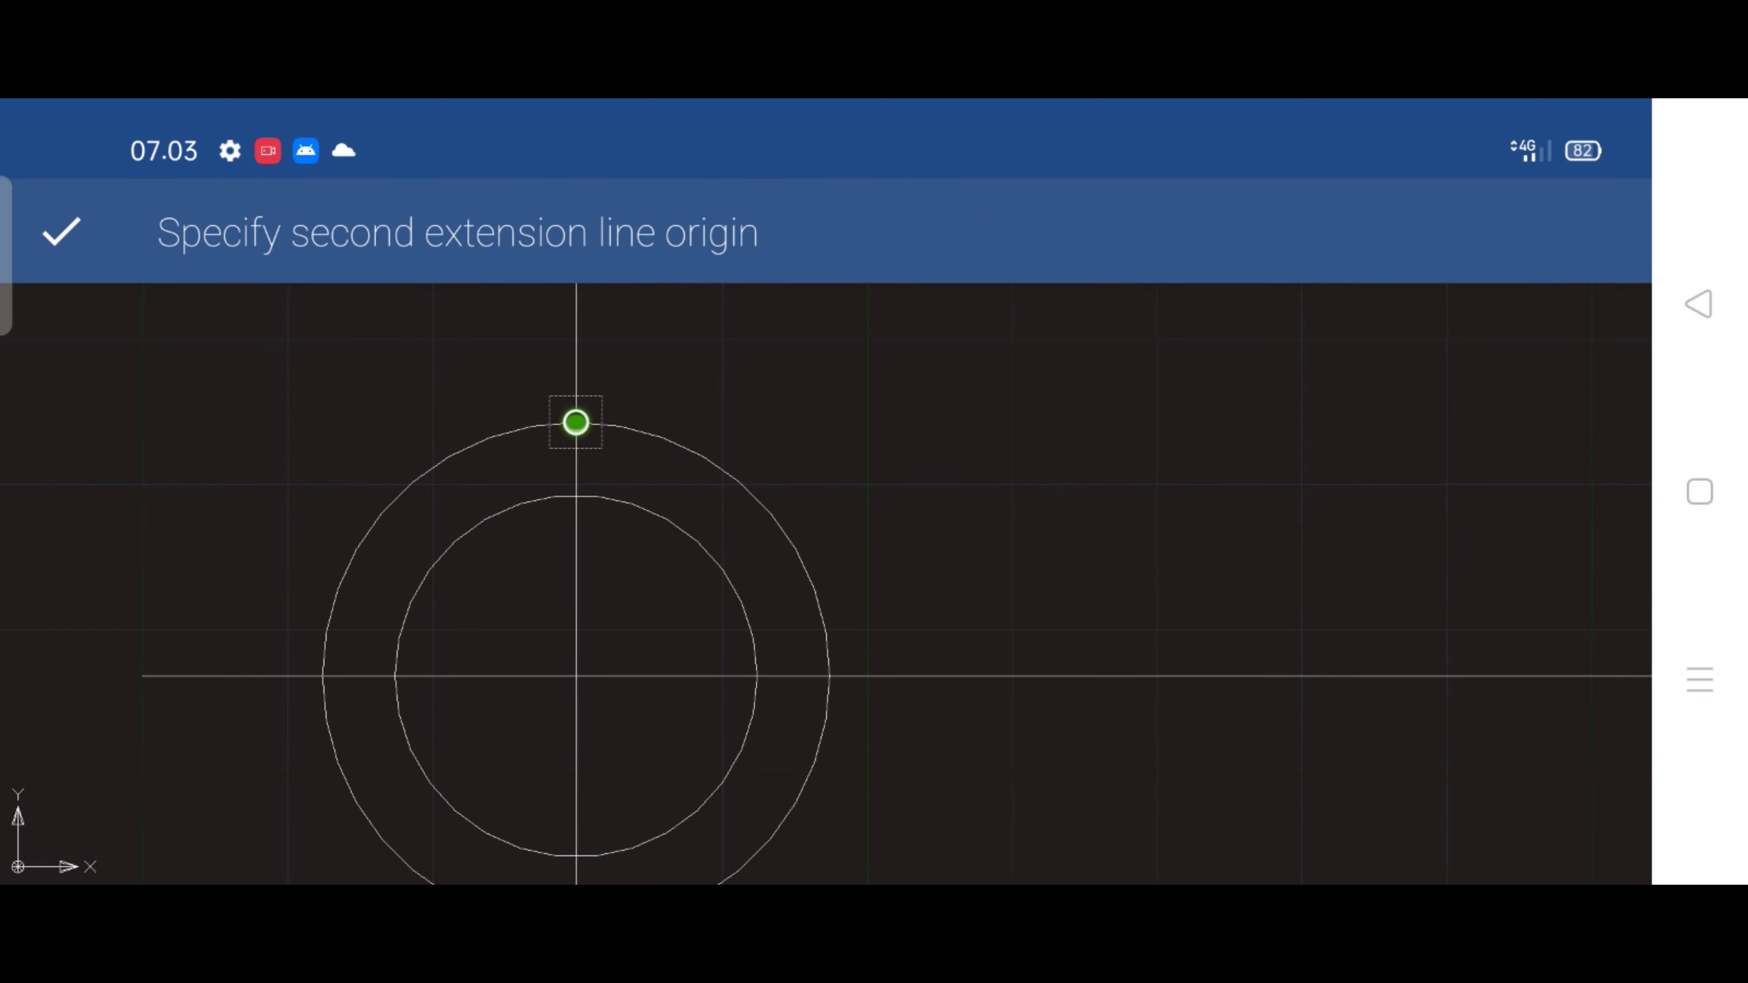
click(578, 678)
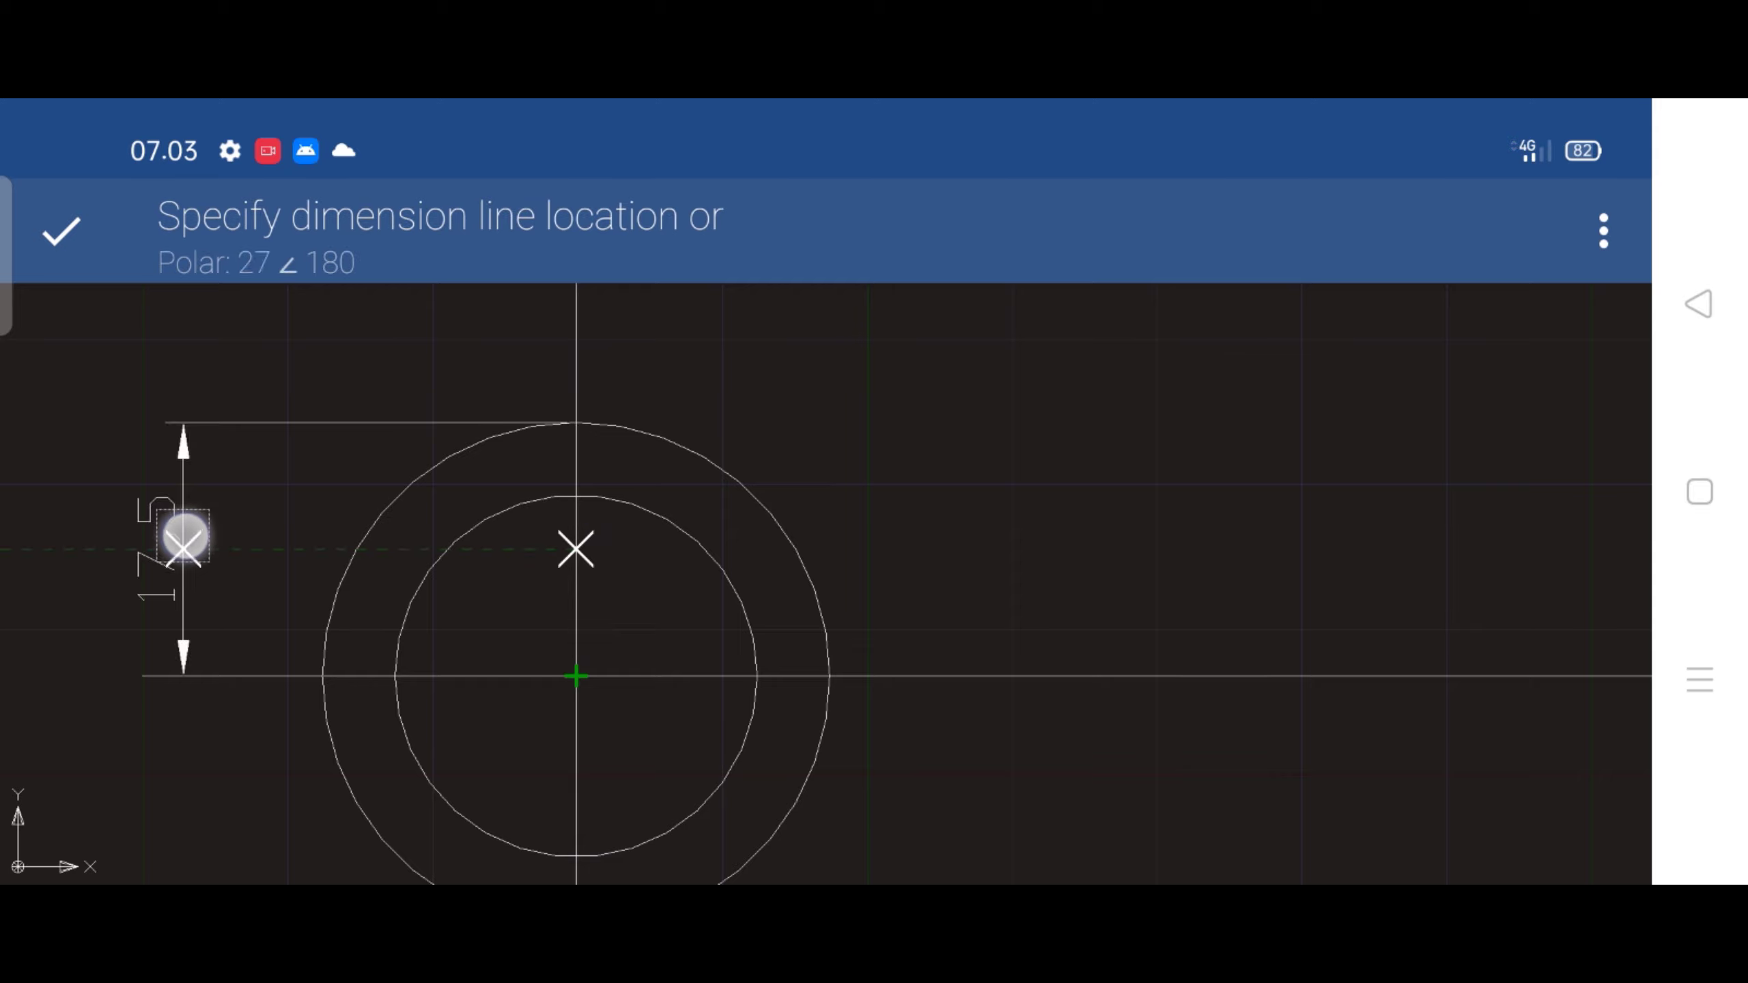
drag(183, 537, 205, 529)
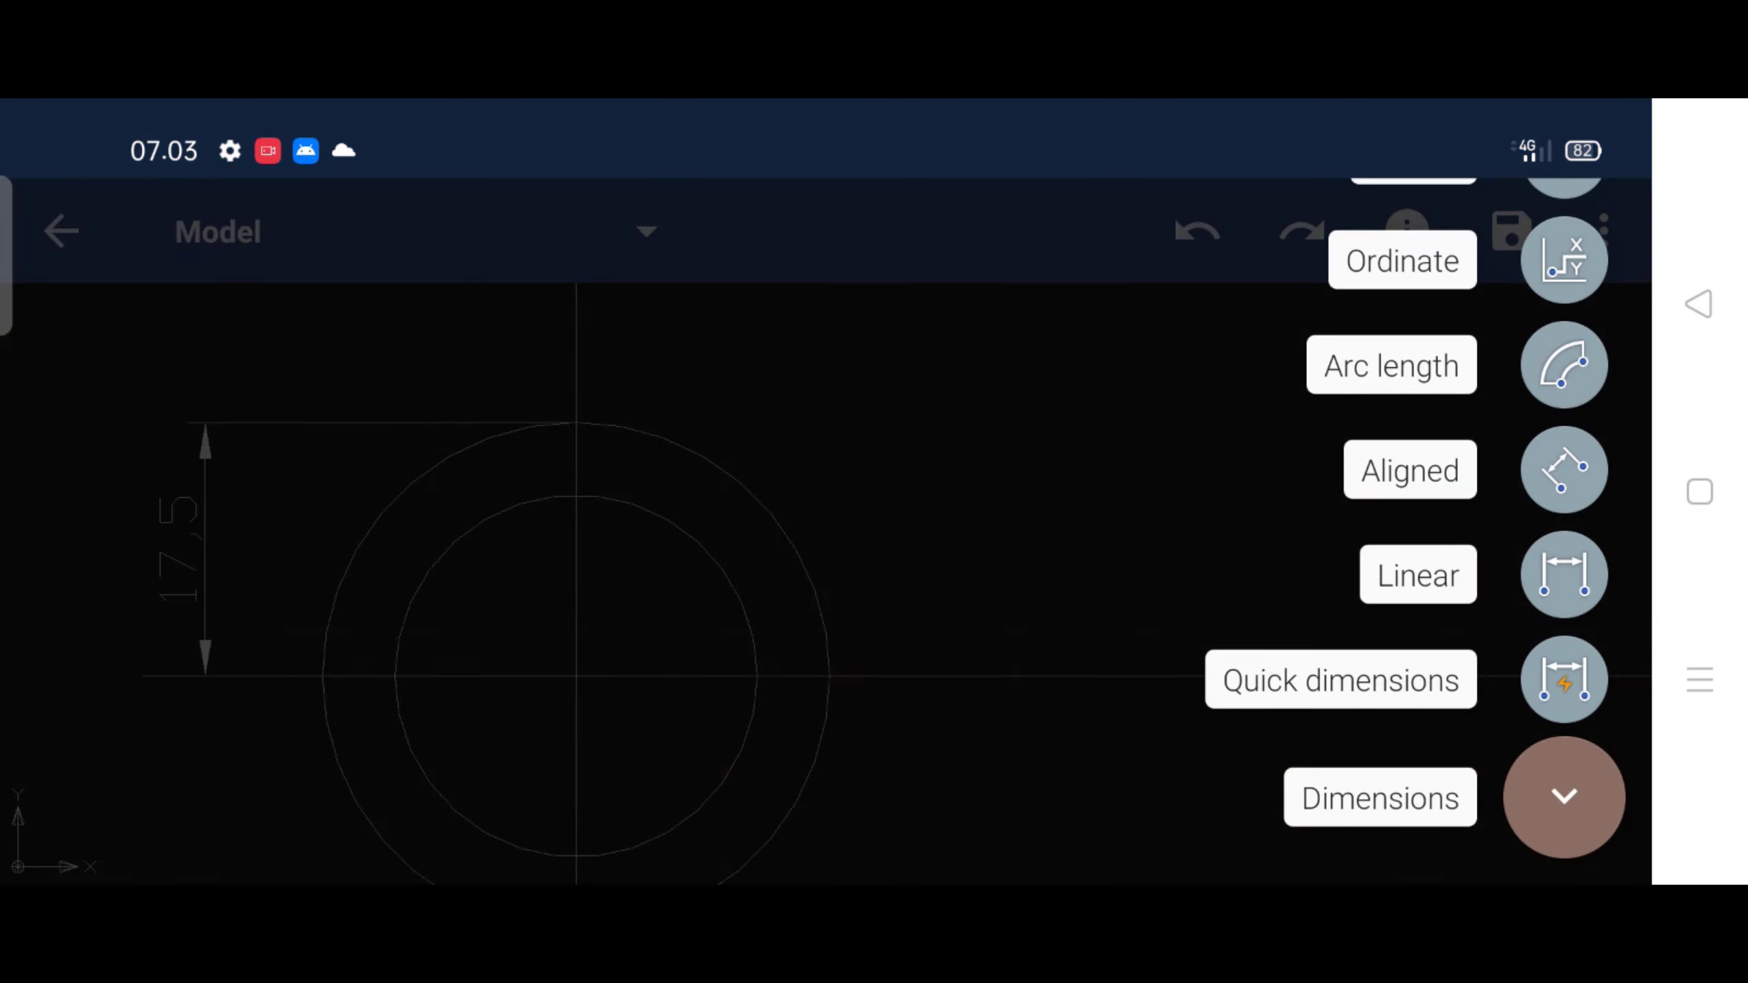
click(1698, 304)
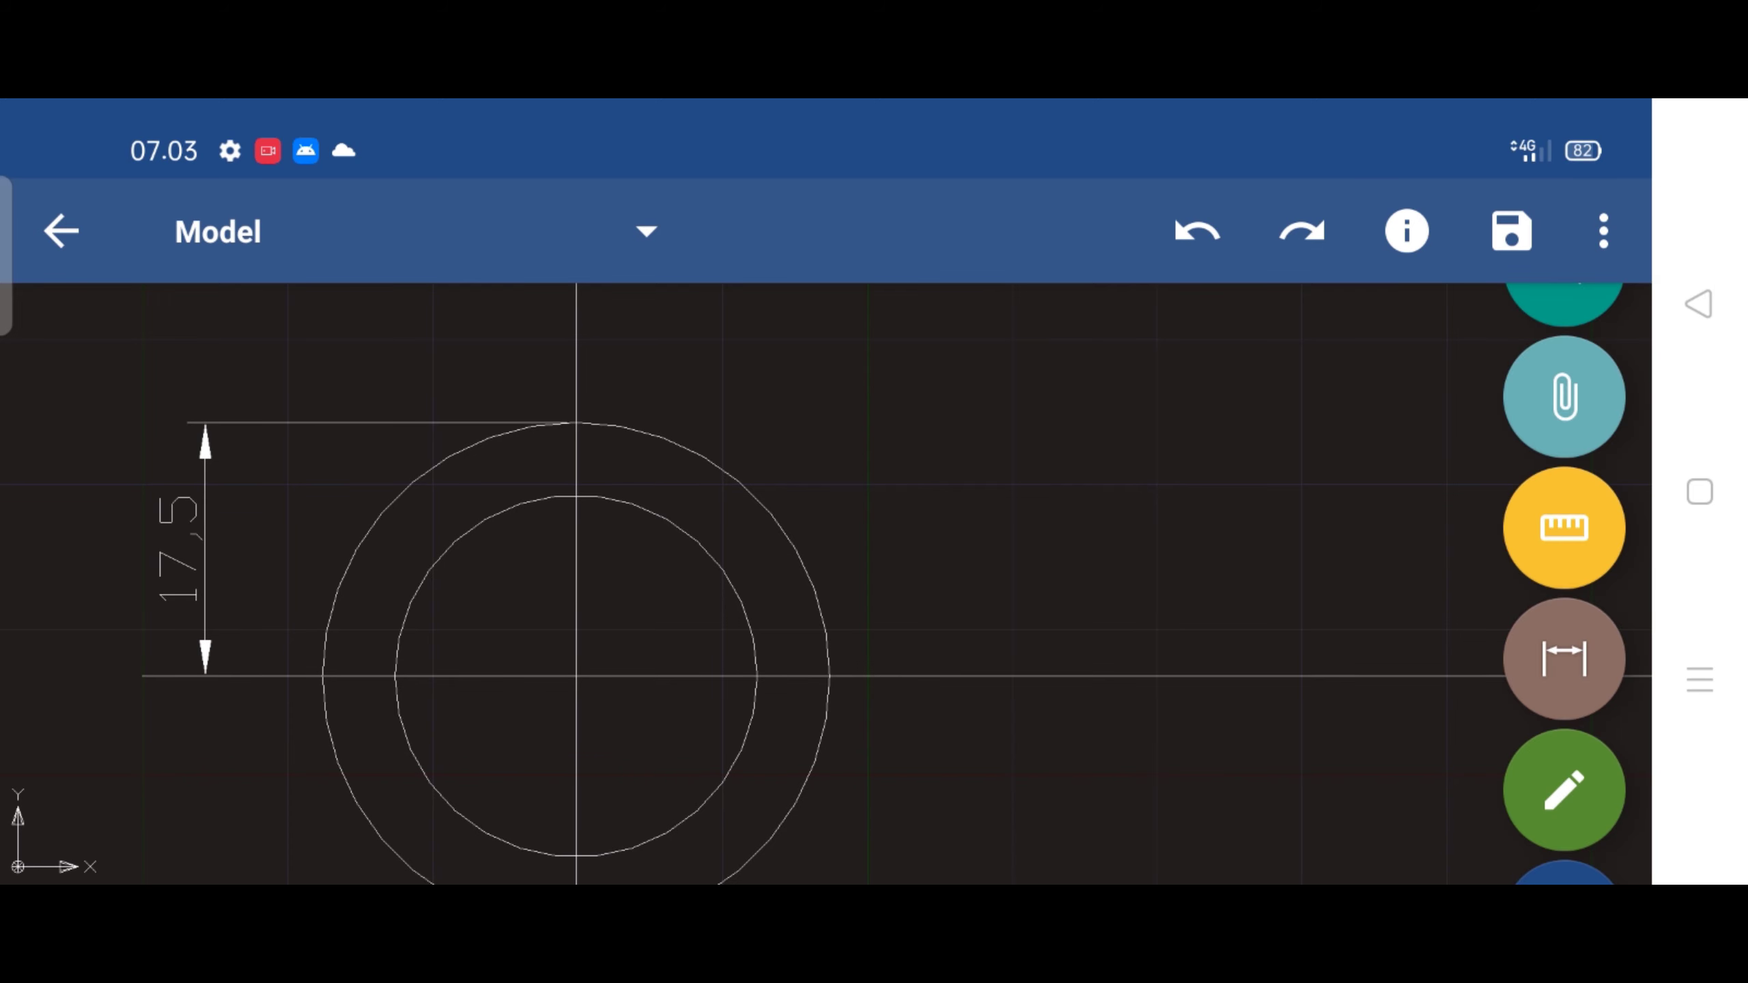
scroll(812, 483, down, 3)
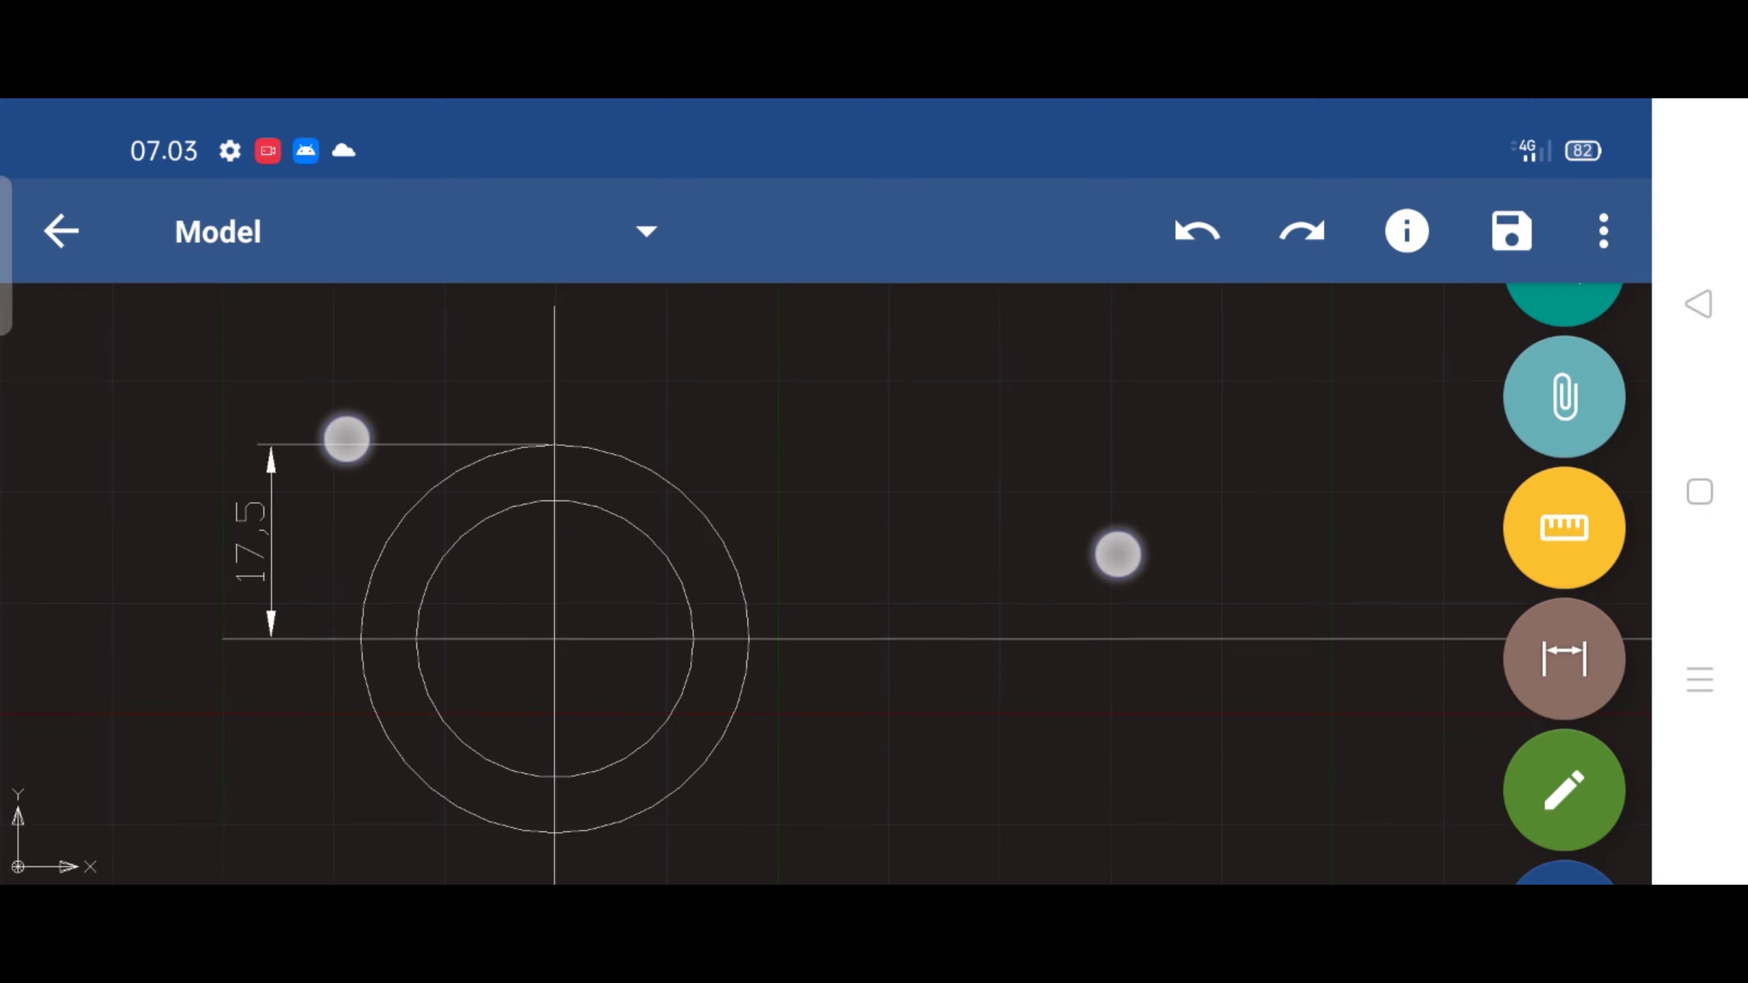
drag(1596, 598, 1595, 468)
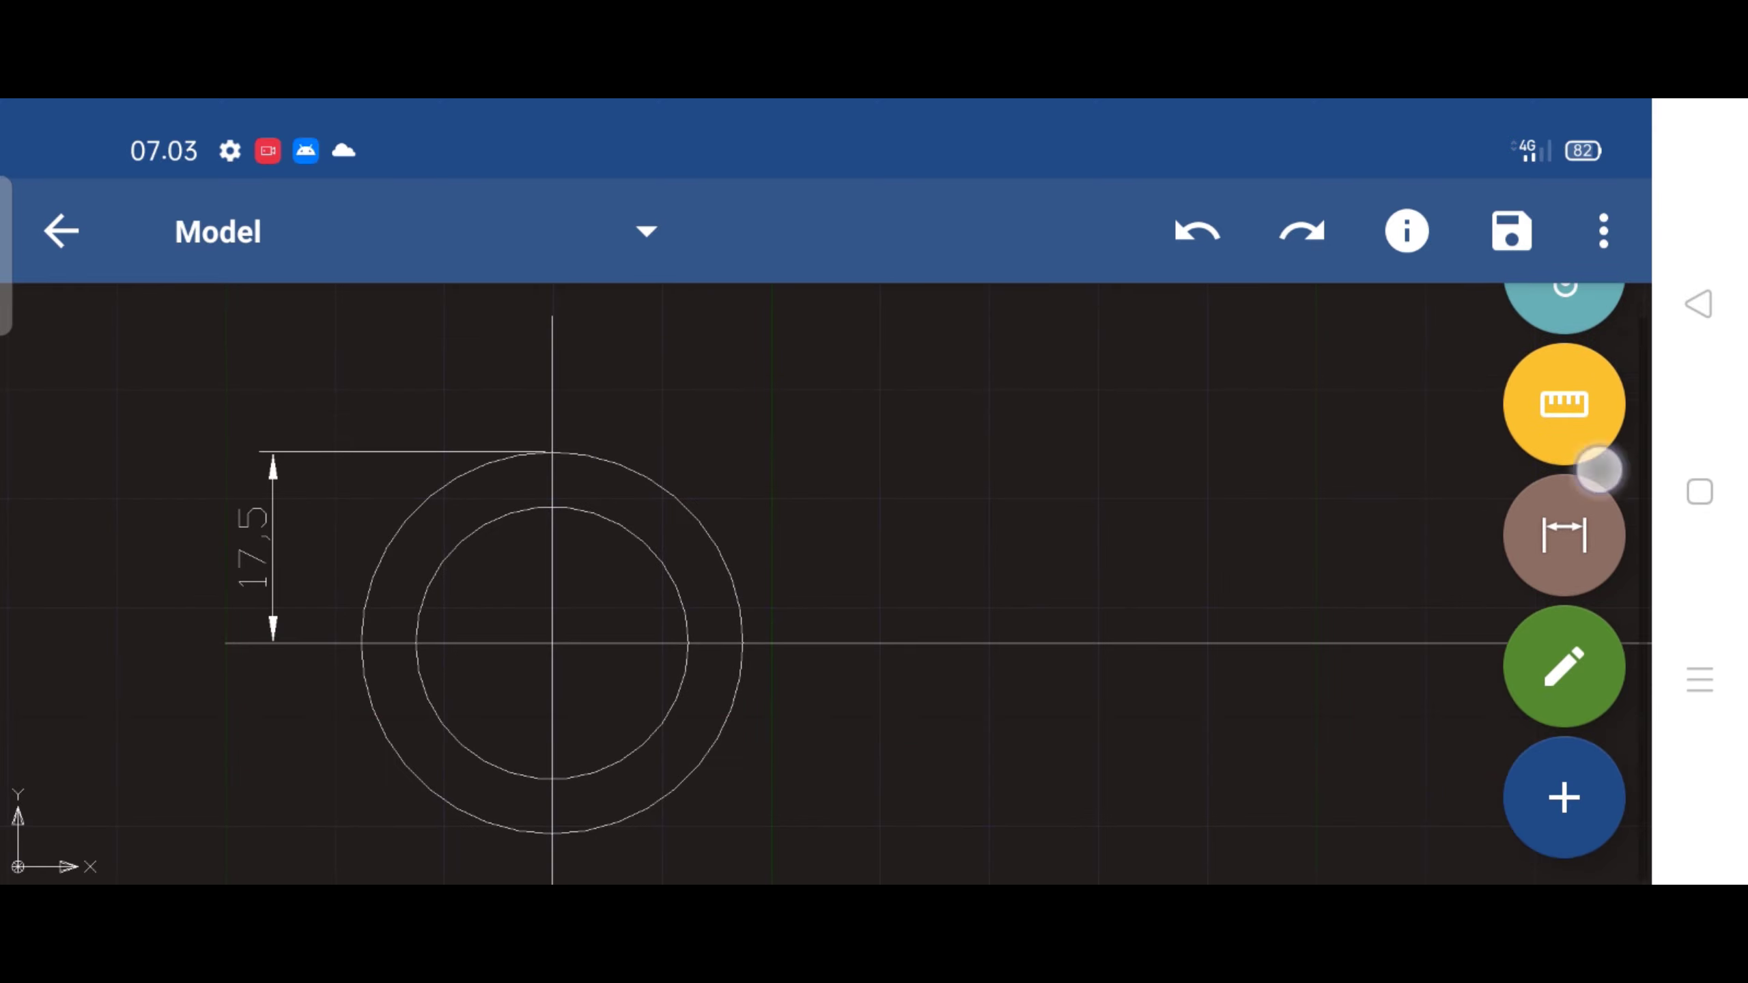
Offset the long horizontal centre line by 13, once above and once below
click(1565, 791)
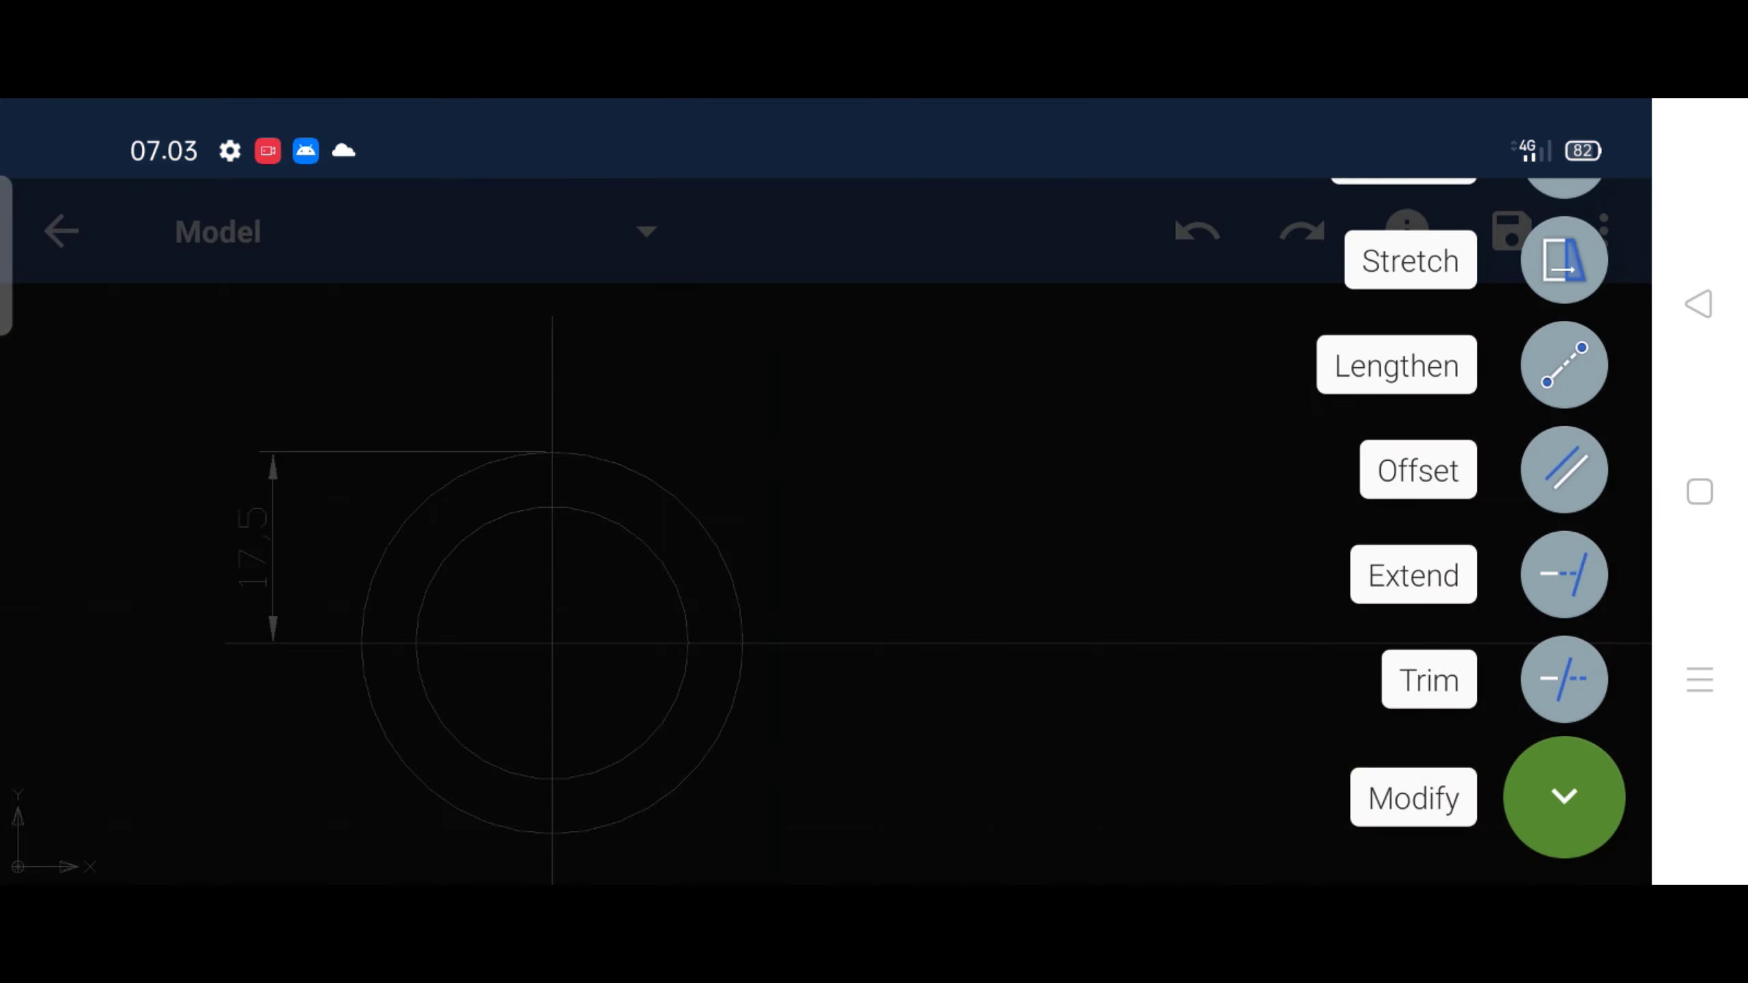
click(1564, 482)
click(230, 578)
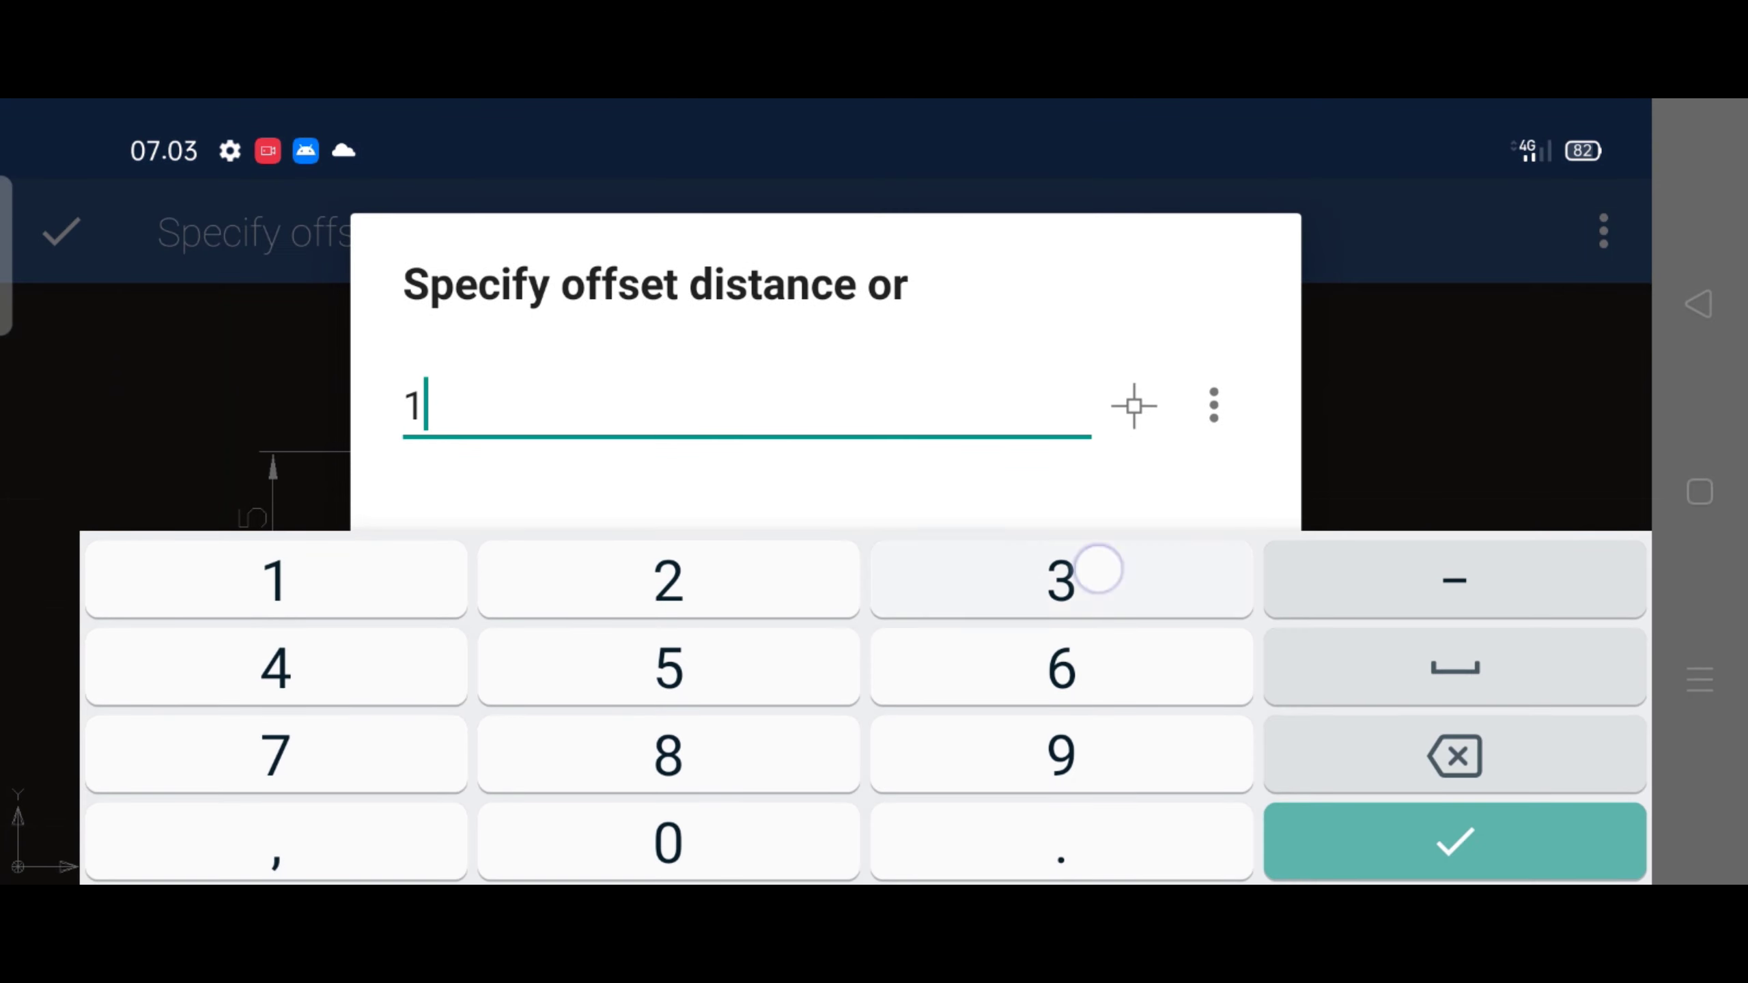
click(1097, 573)
click(1506, 843)
click(1110, 652)
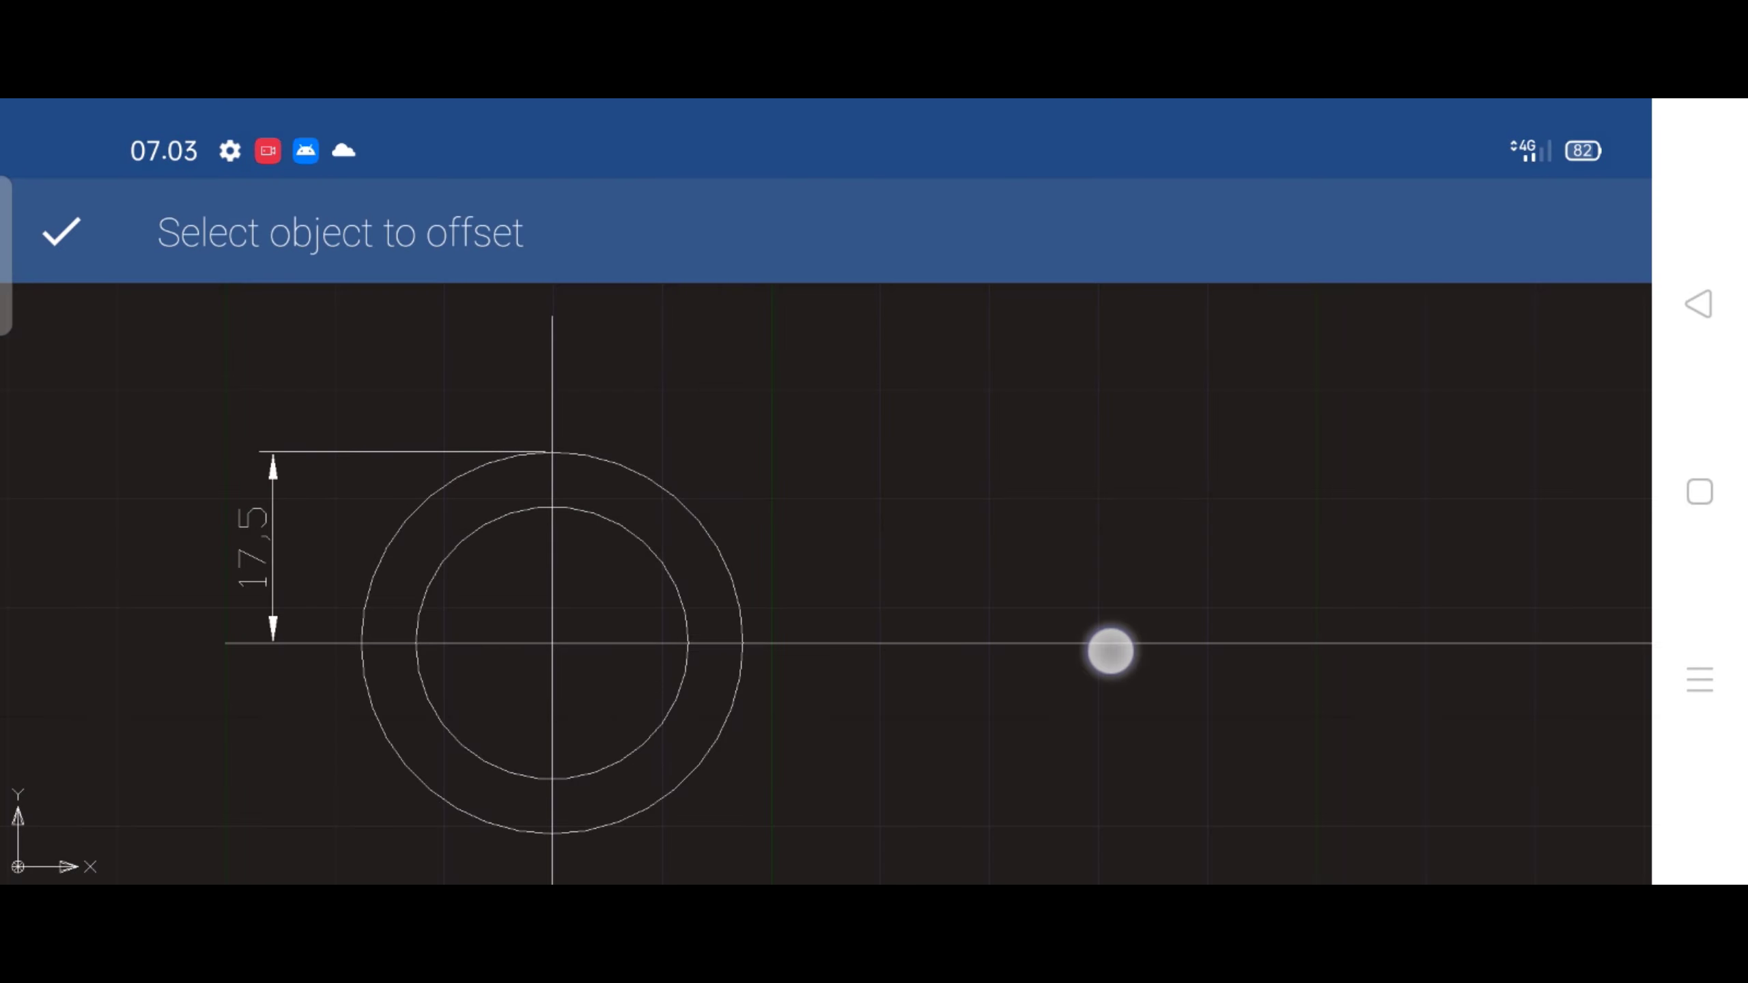
scroll(675, 551, down, 3)
click(1044, 498)
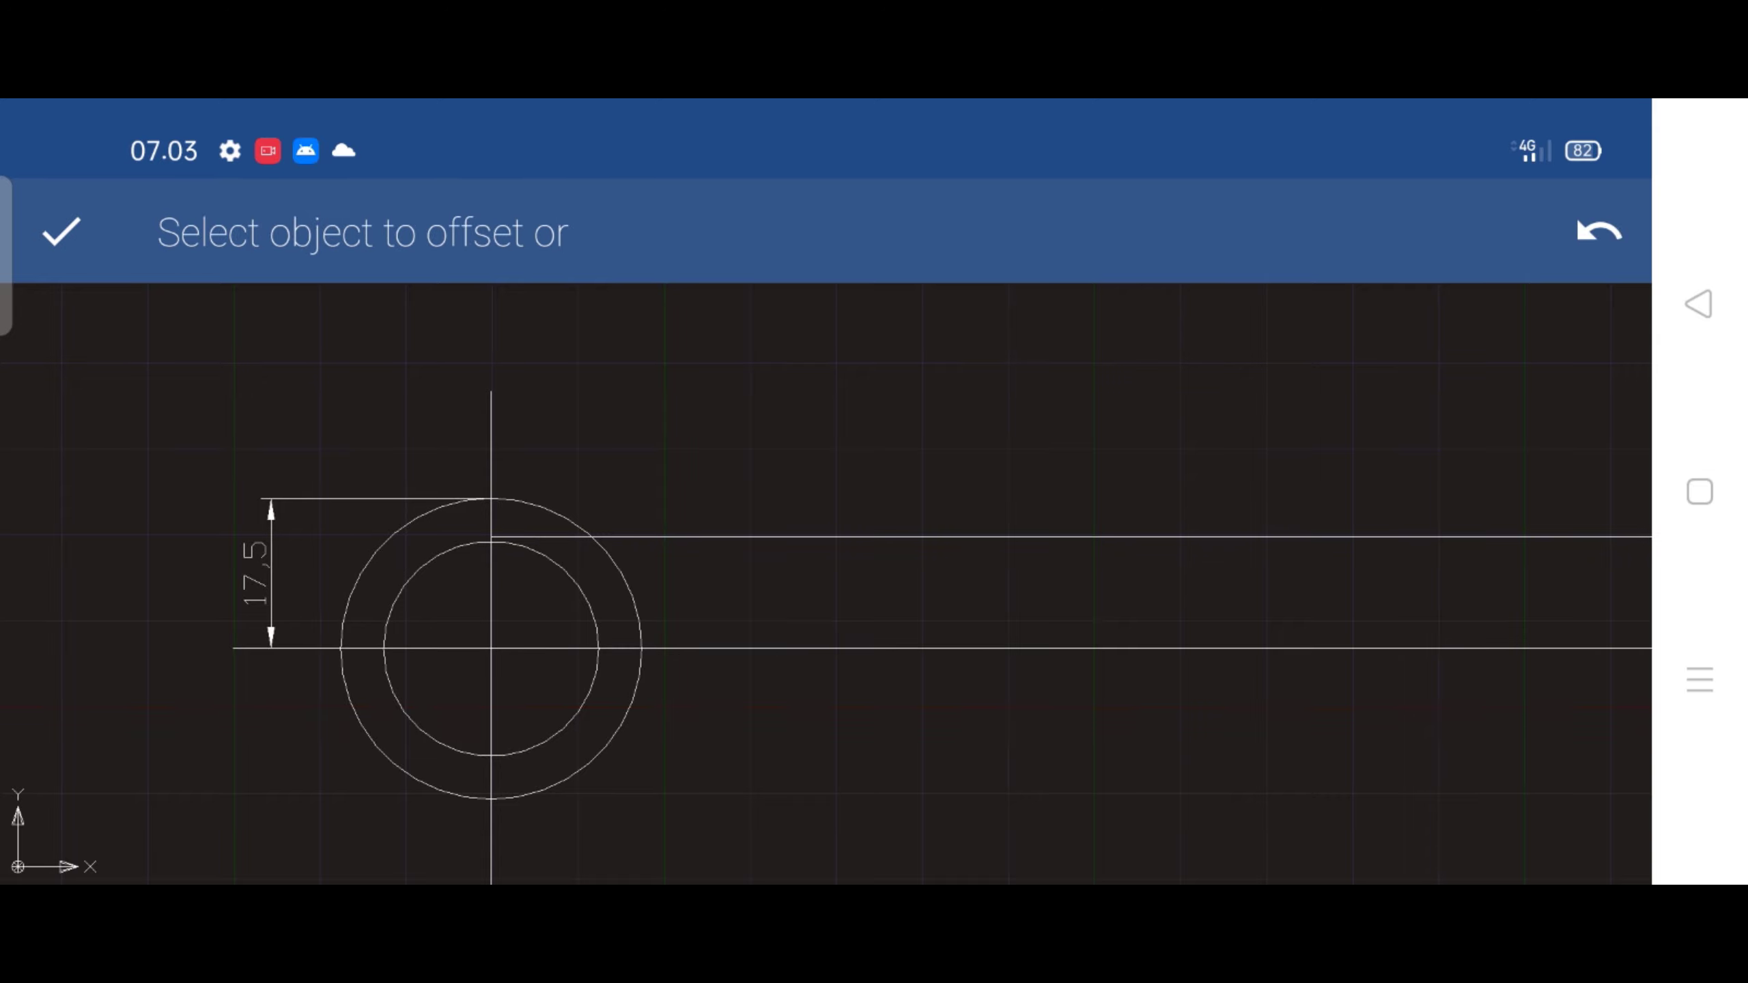
click(1107, 649)
click(1094, 732)
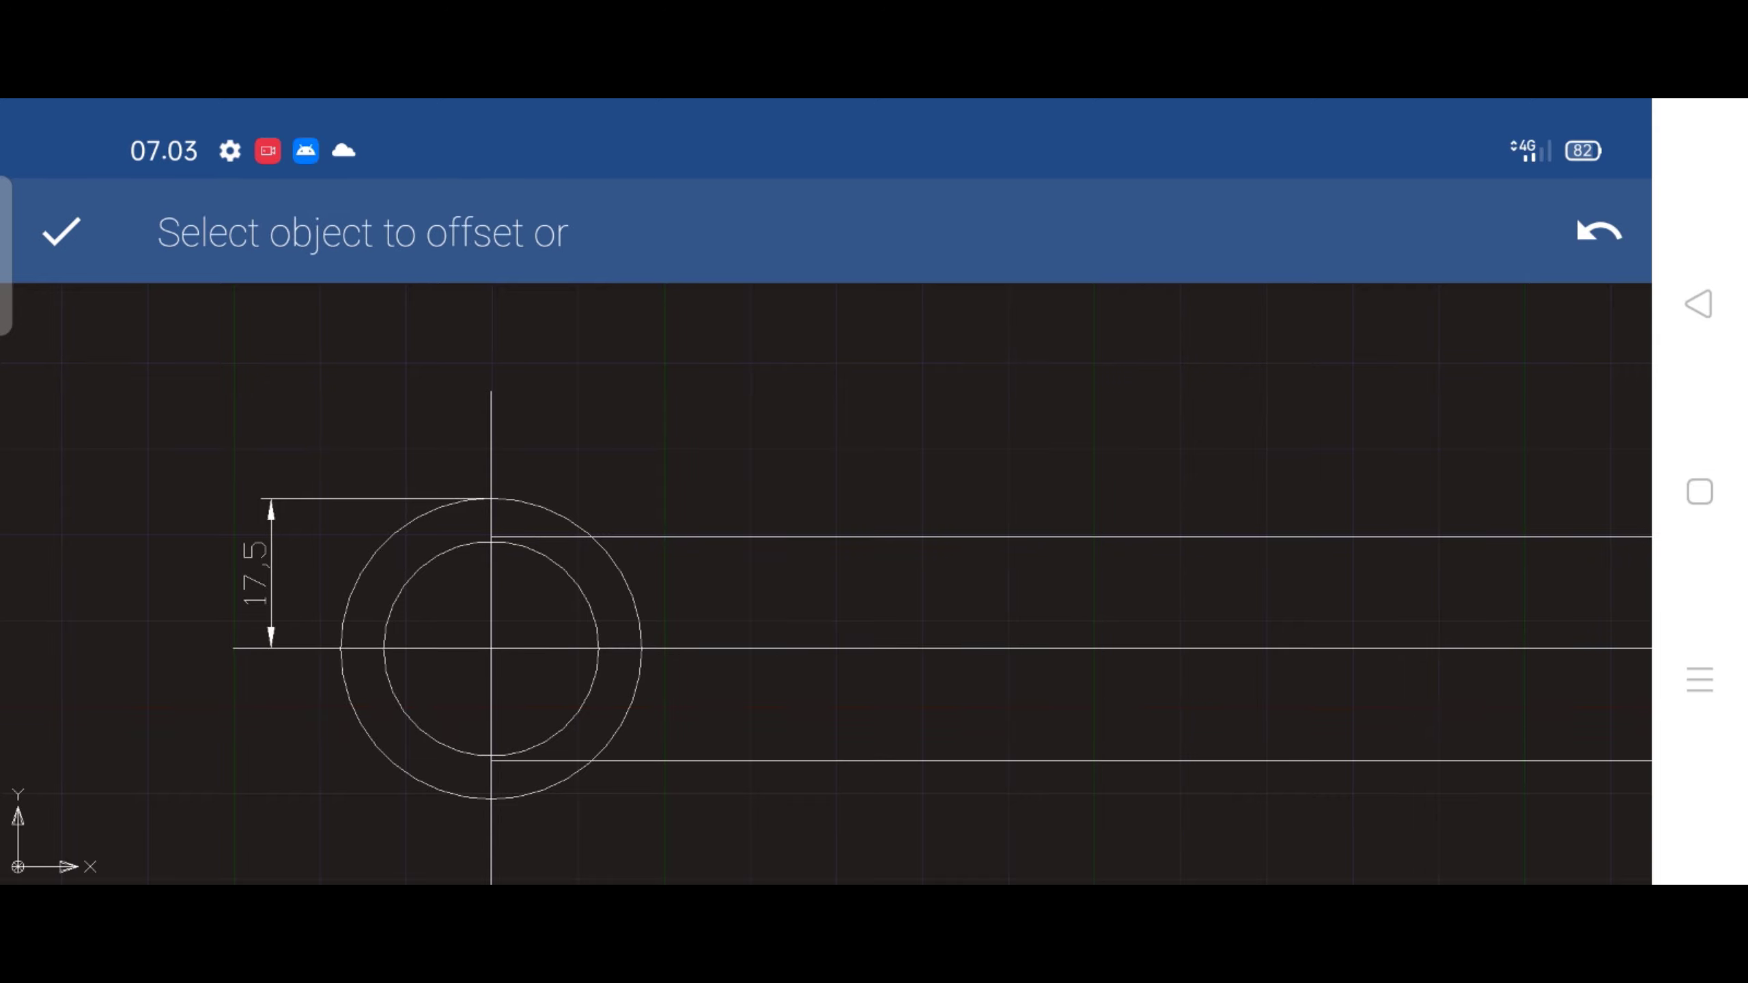
scroll(757, 551, down, 3)
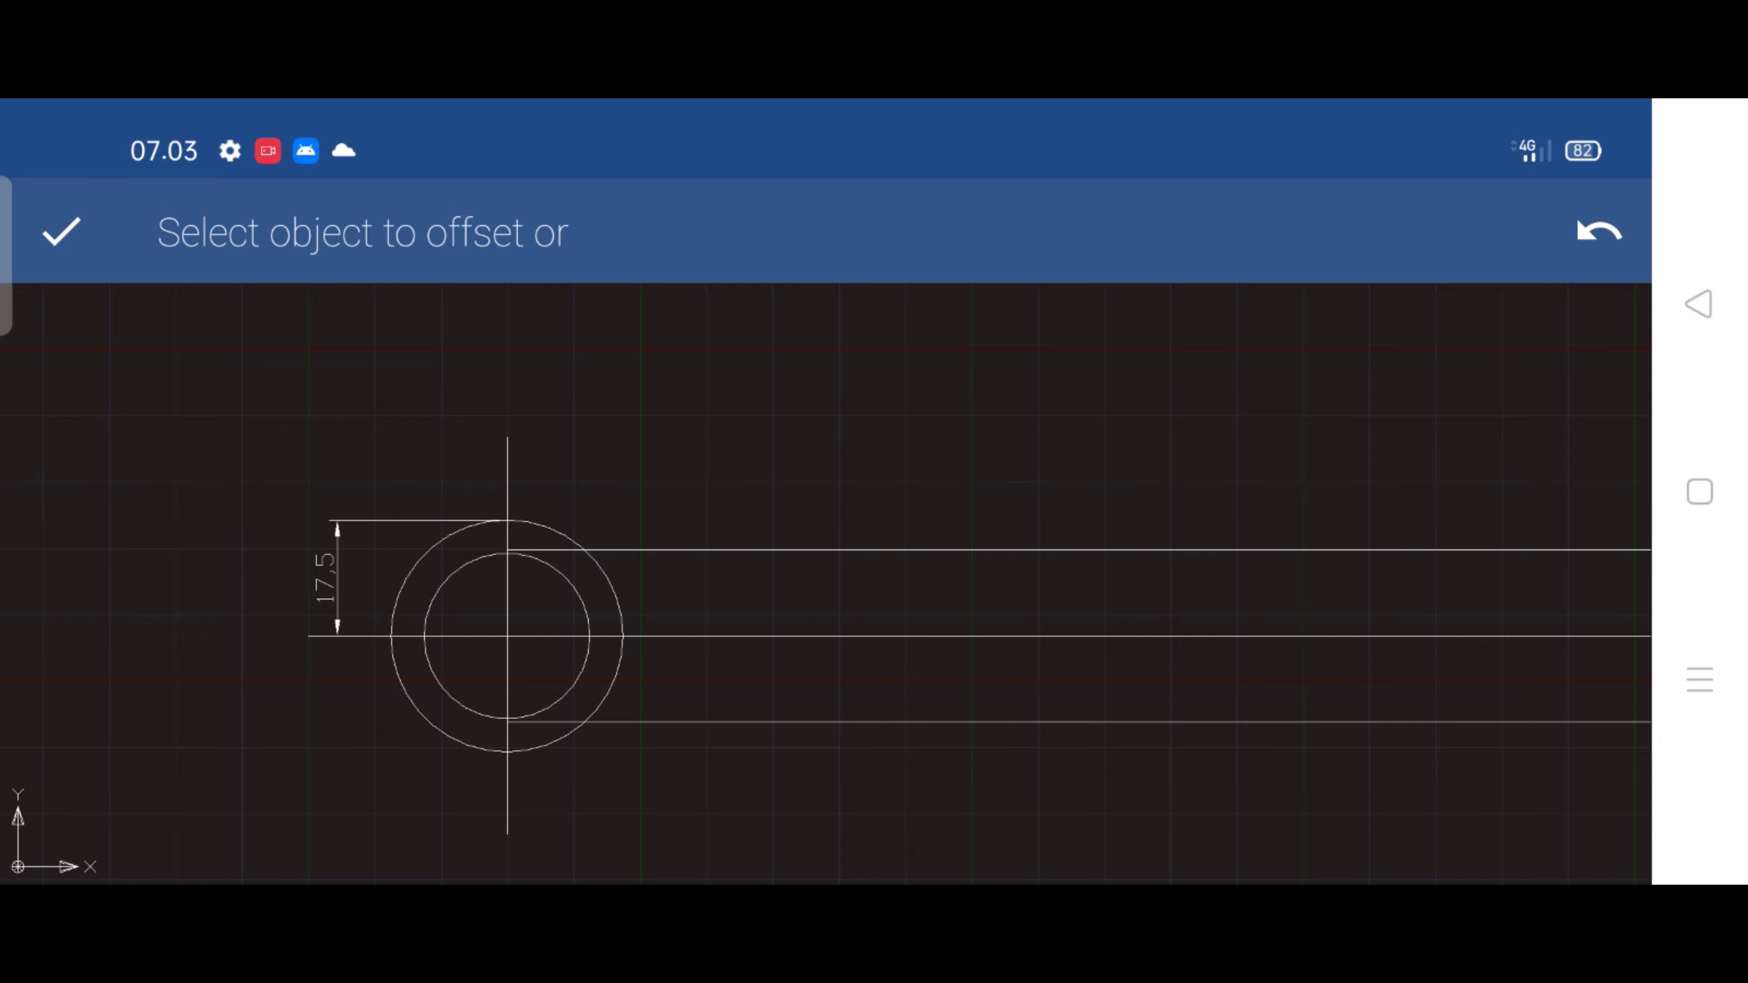
click(62, 231)
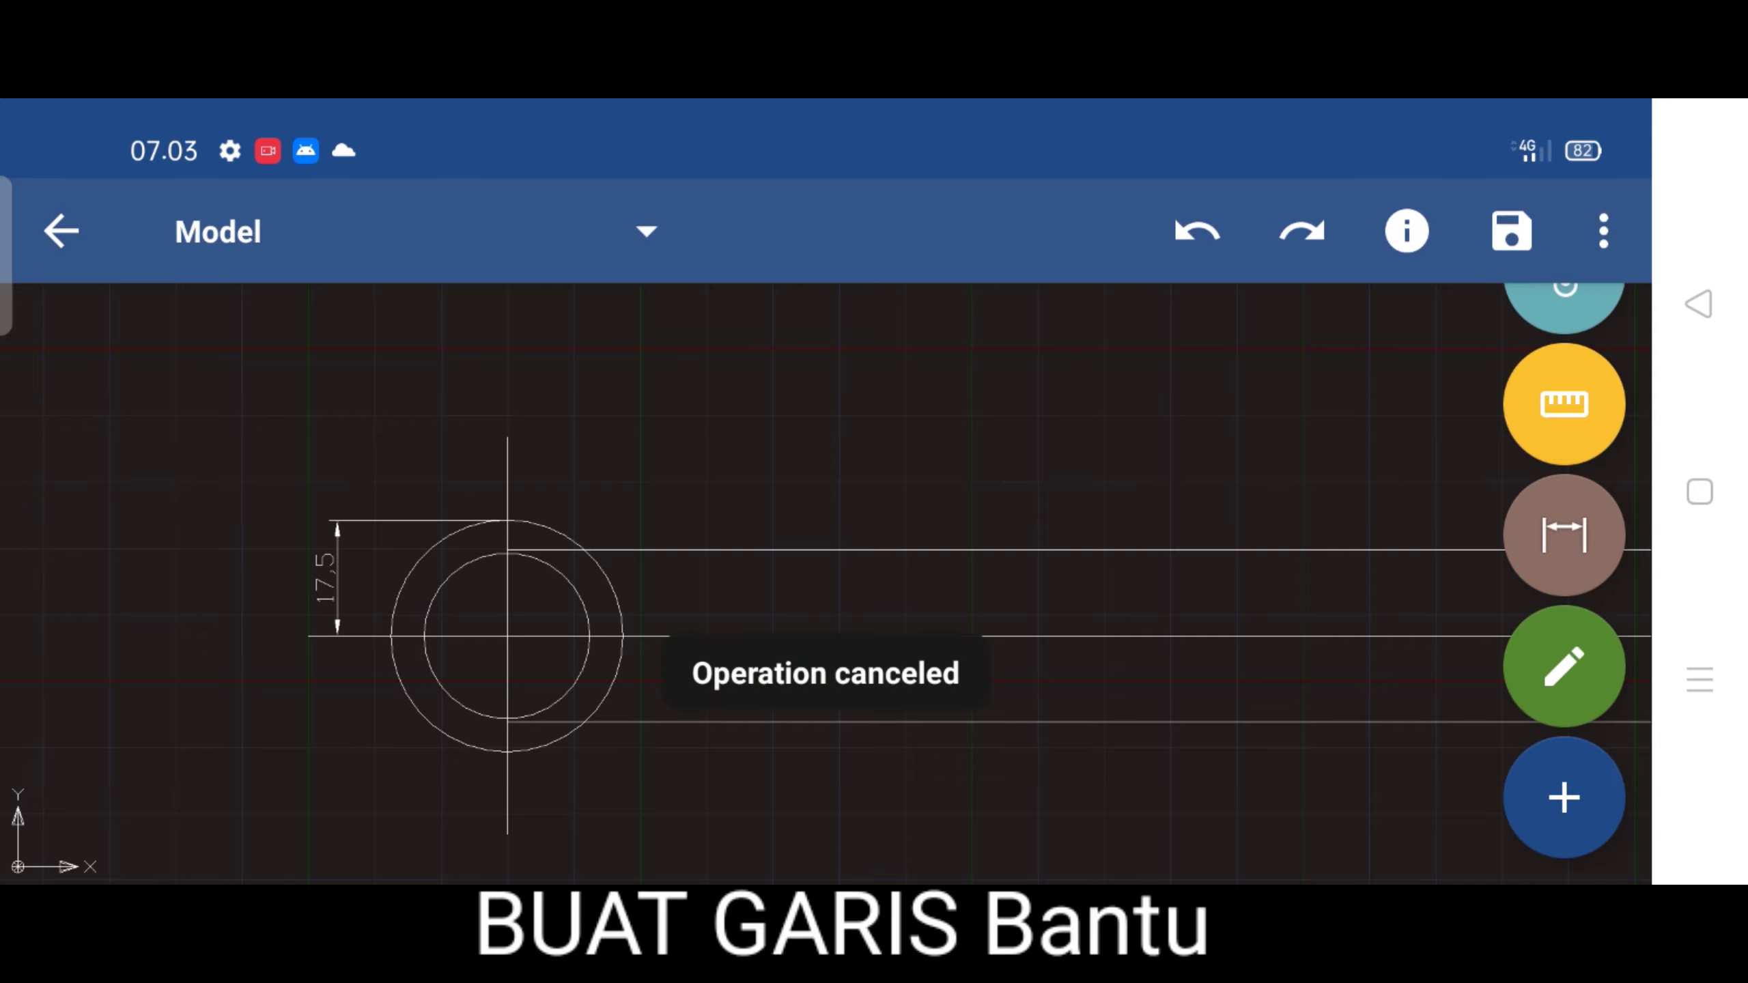
Add the CENTER linetype from Format > Linetypes, then close the Linetypes panel
click(1603, 232)
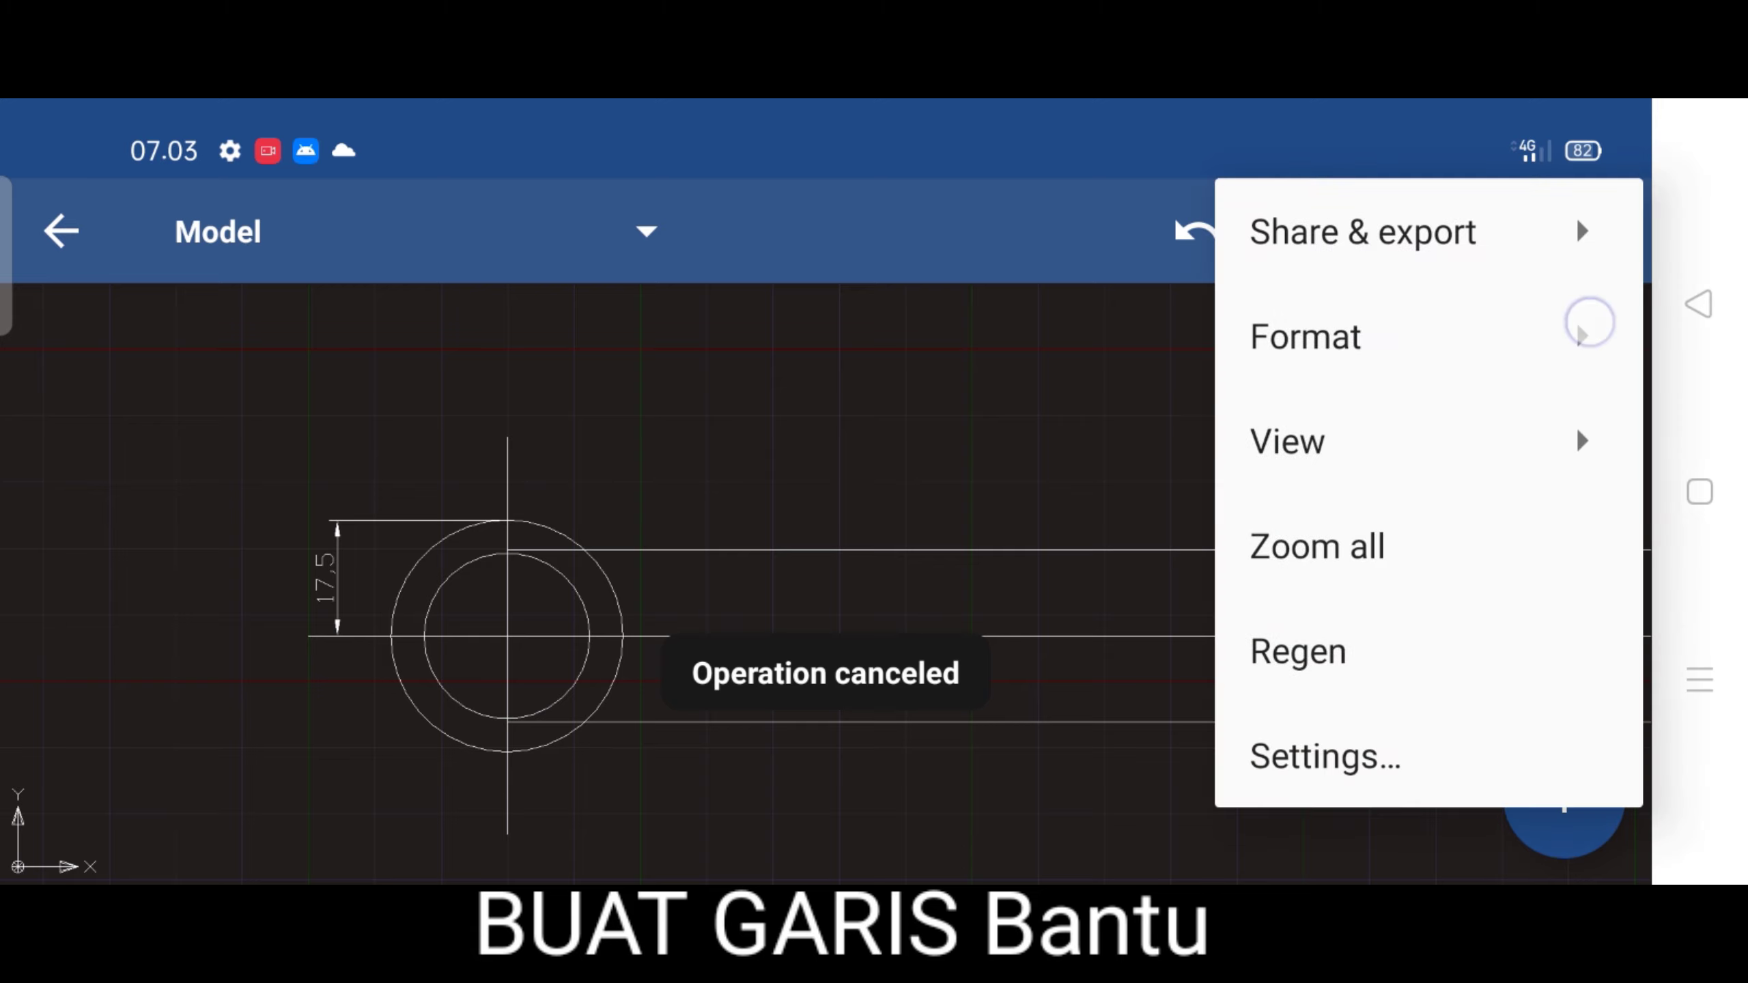
click(1590, 322)
click(1344, 441)
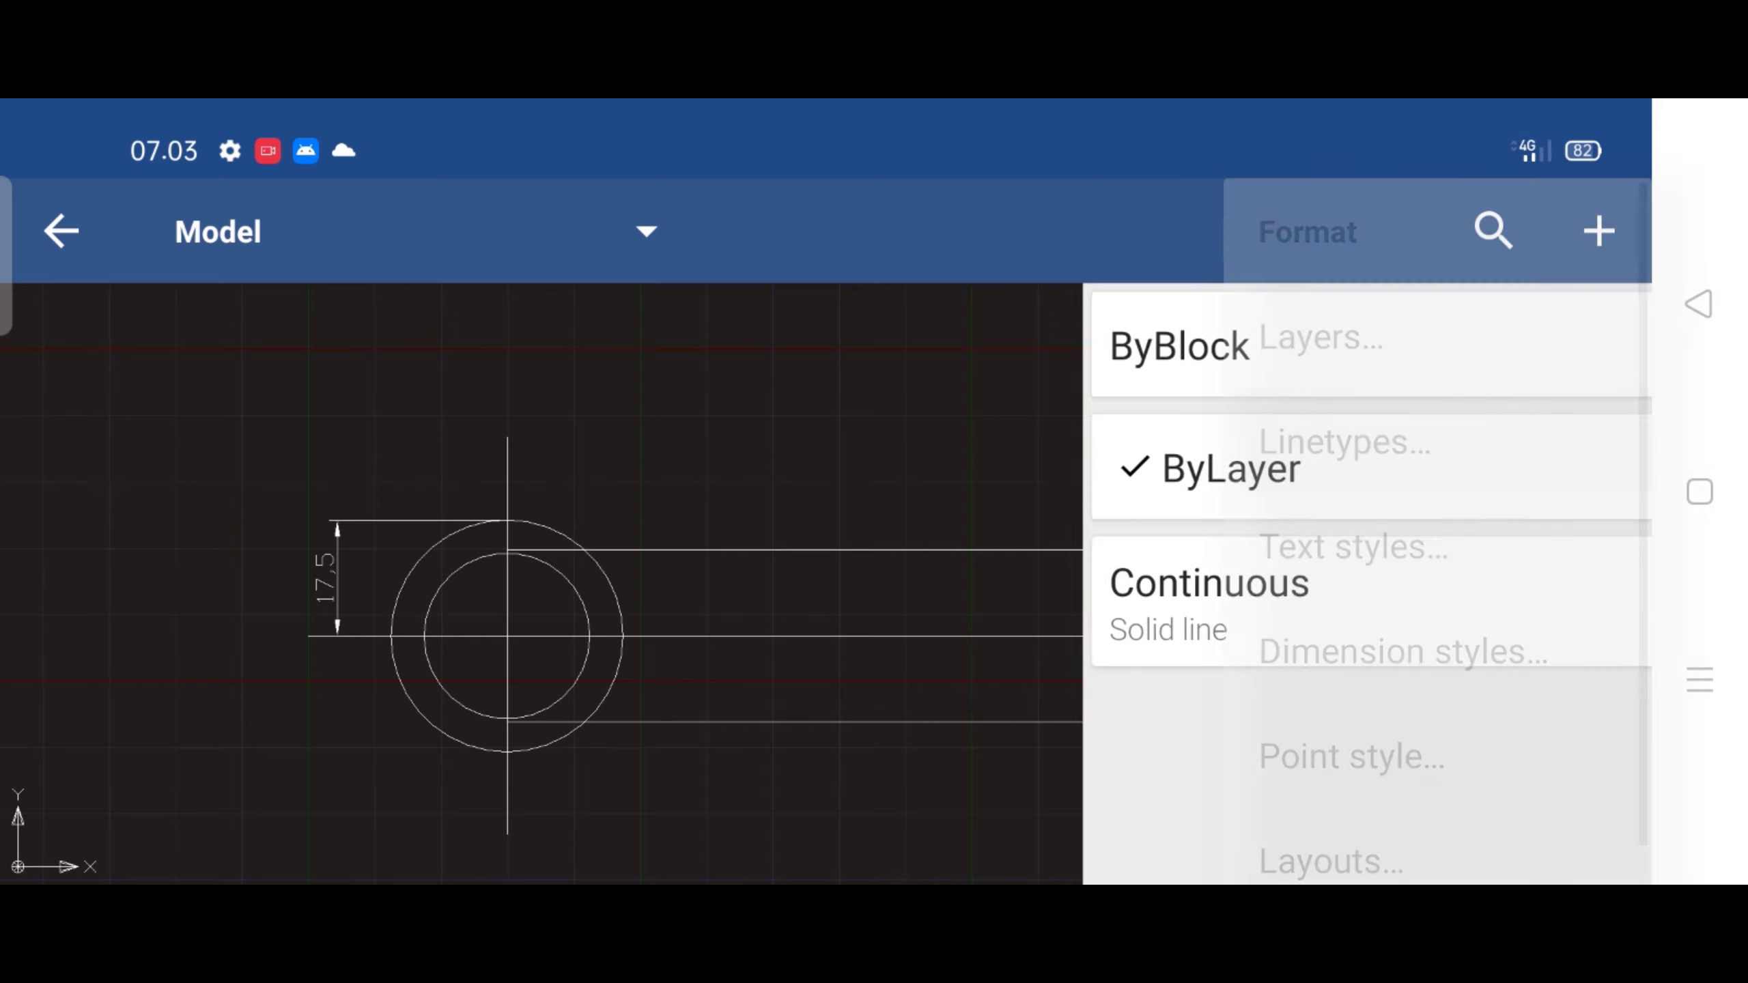
click(1599, 232)
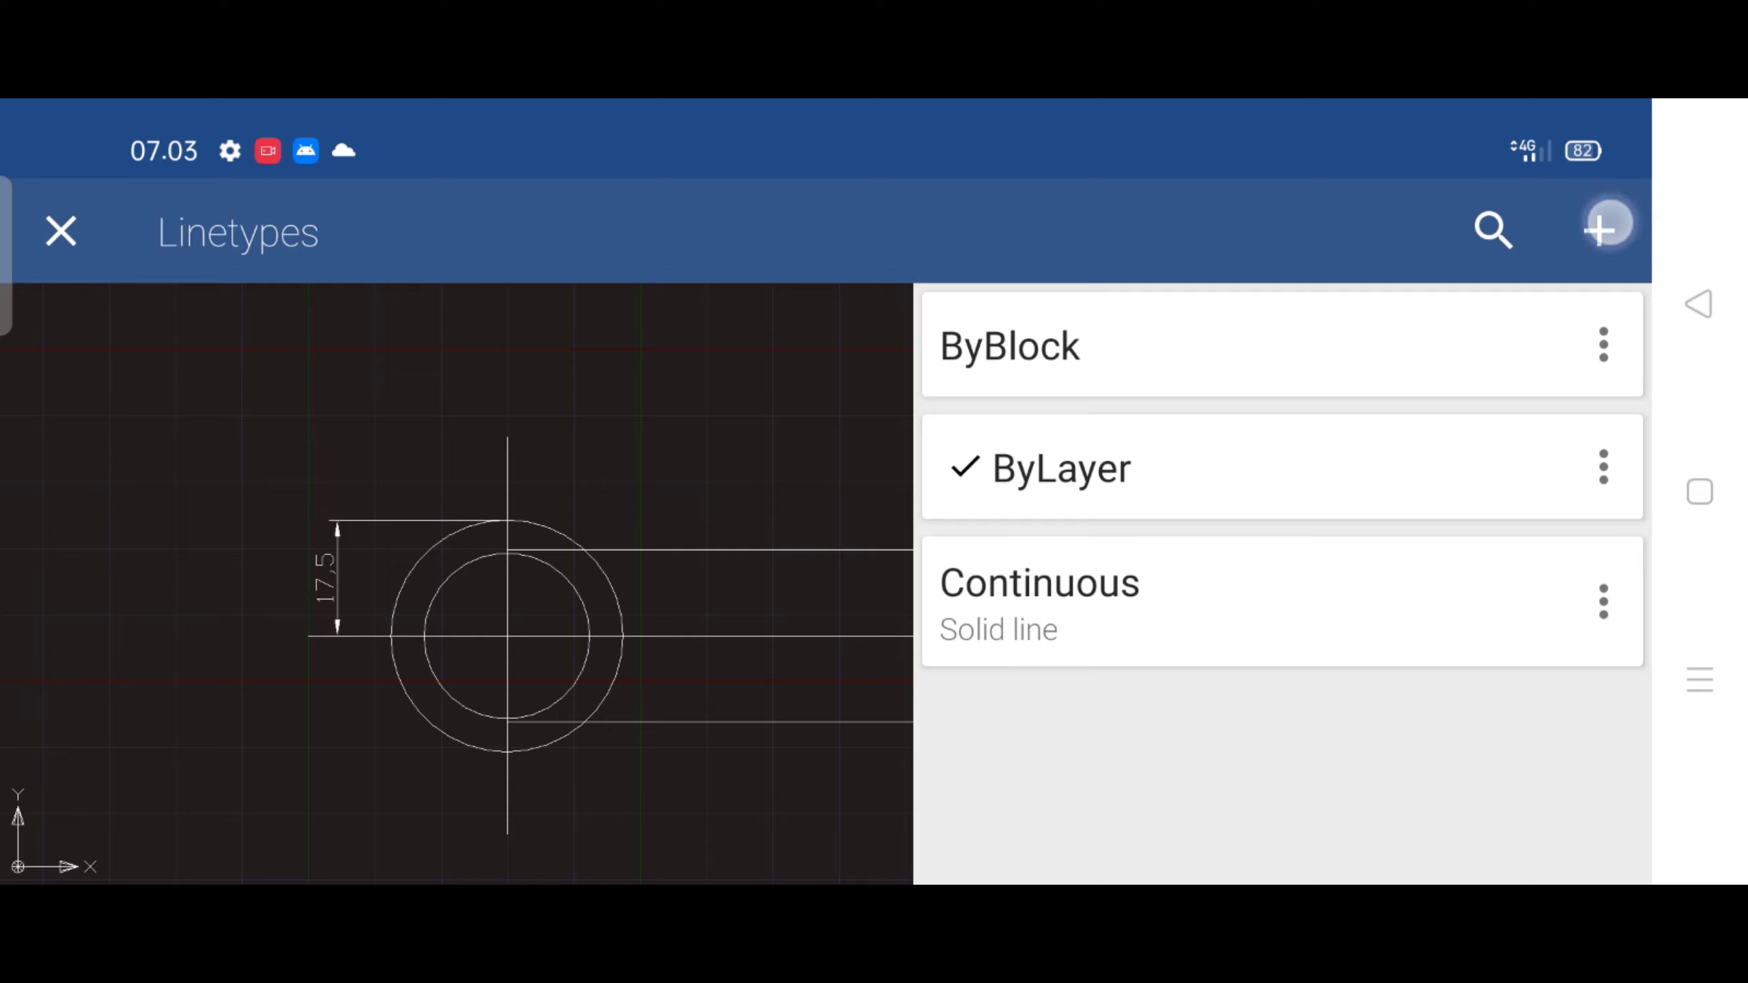
drag(1126, 576, 1236, 327)
click(475, 556)
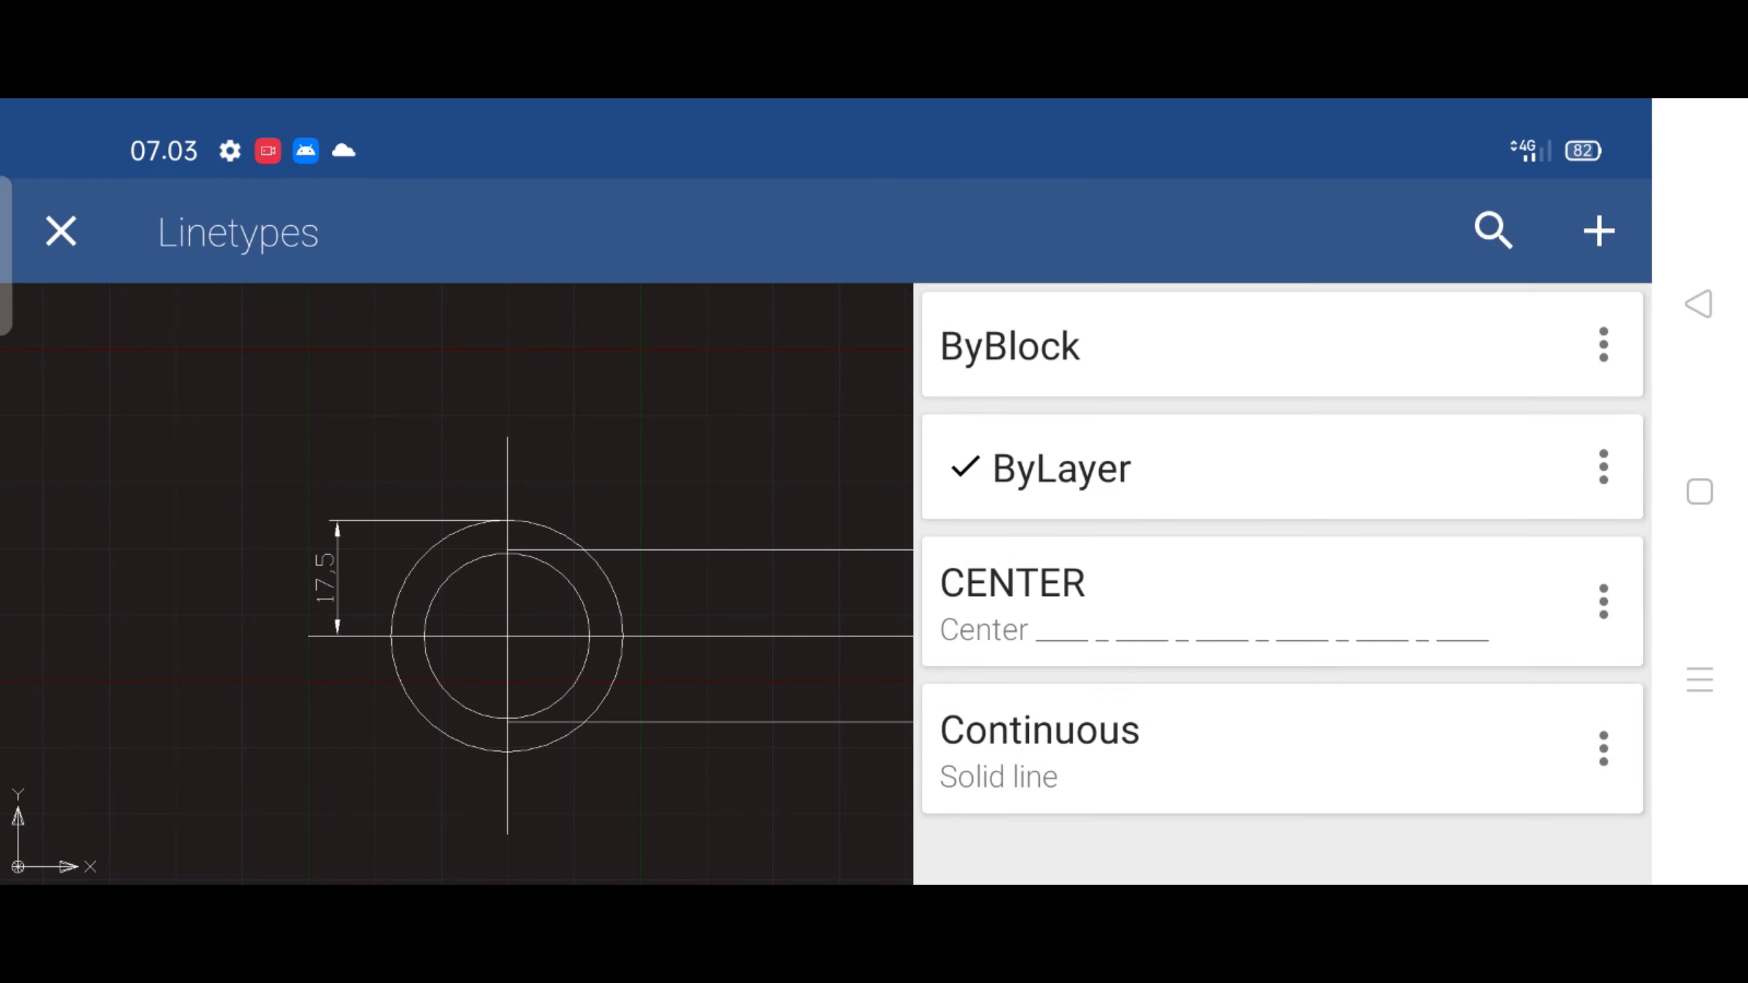
click(1699, 304)
Select the four centre-line pieces through the big end
scroll(643, 475, up, 3)
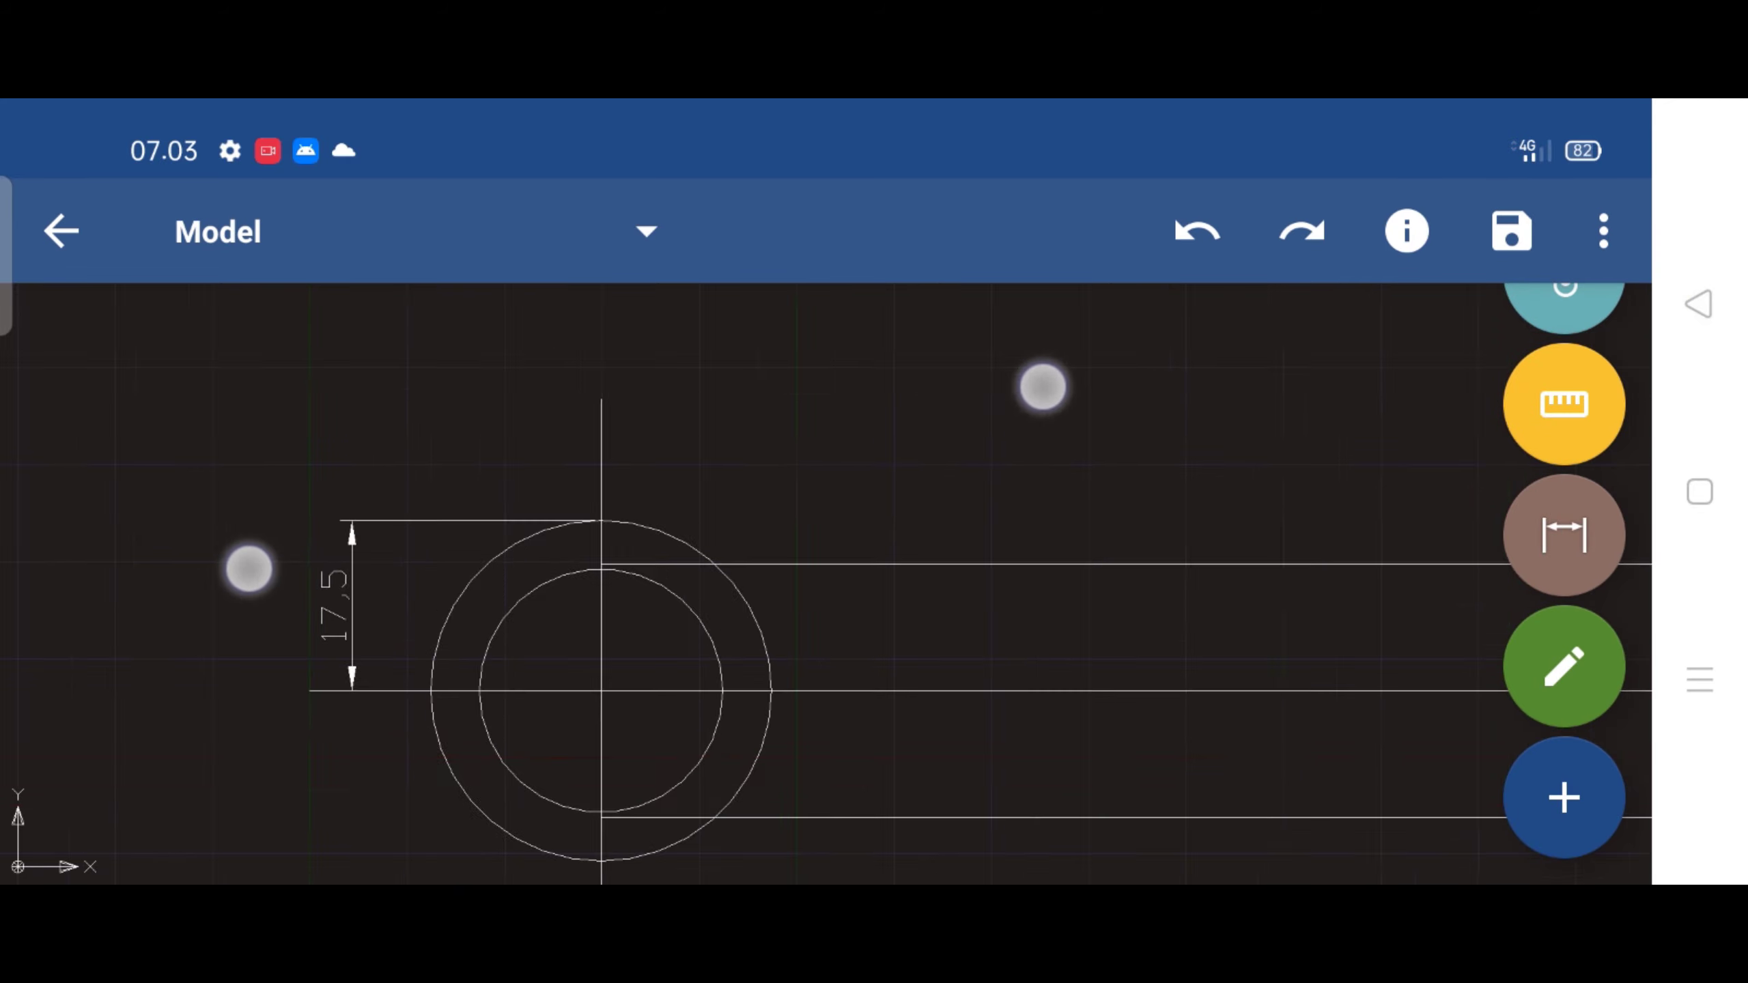
click(679, 418)
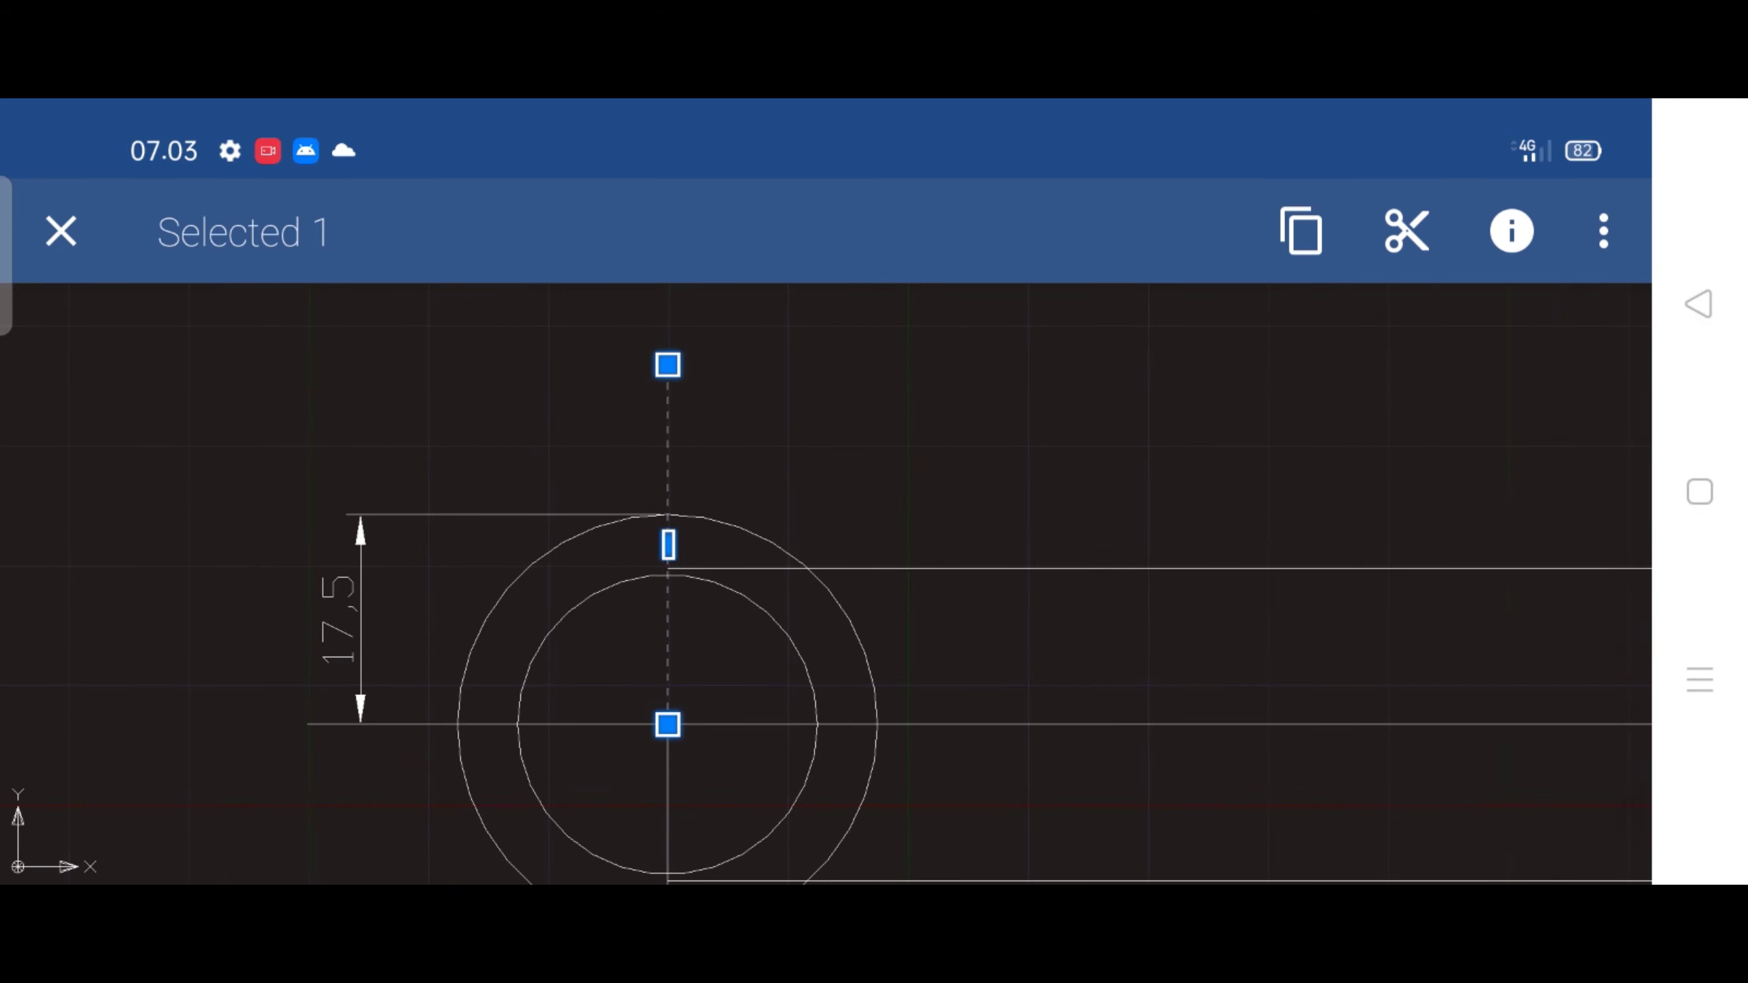
click(1132, 723)
drag(1186, 590, 1184, 363)
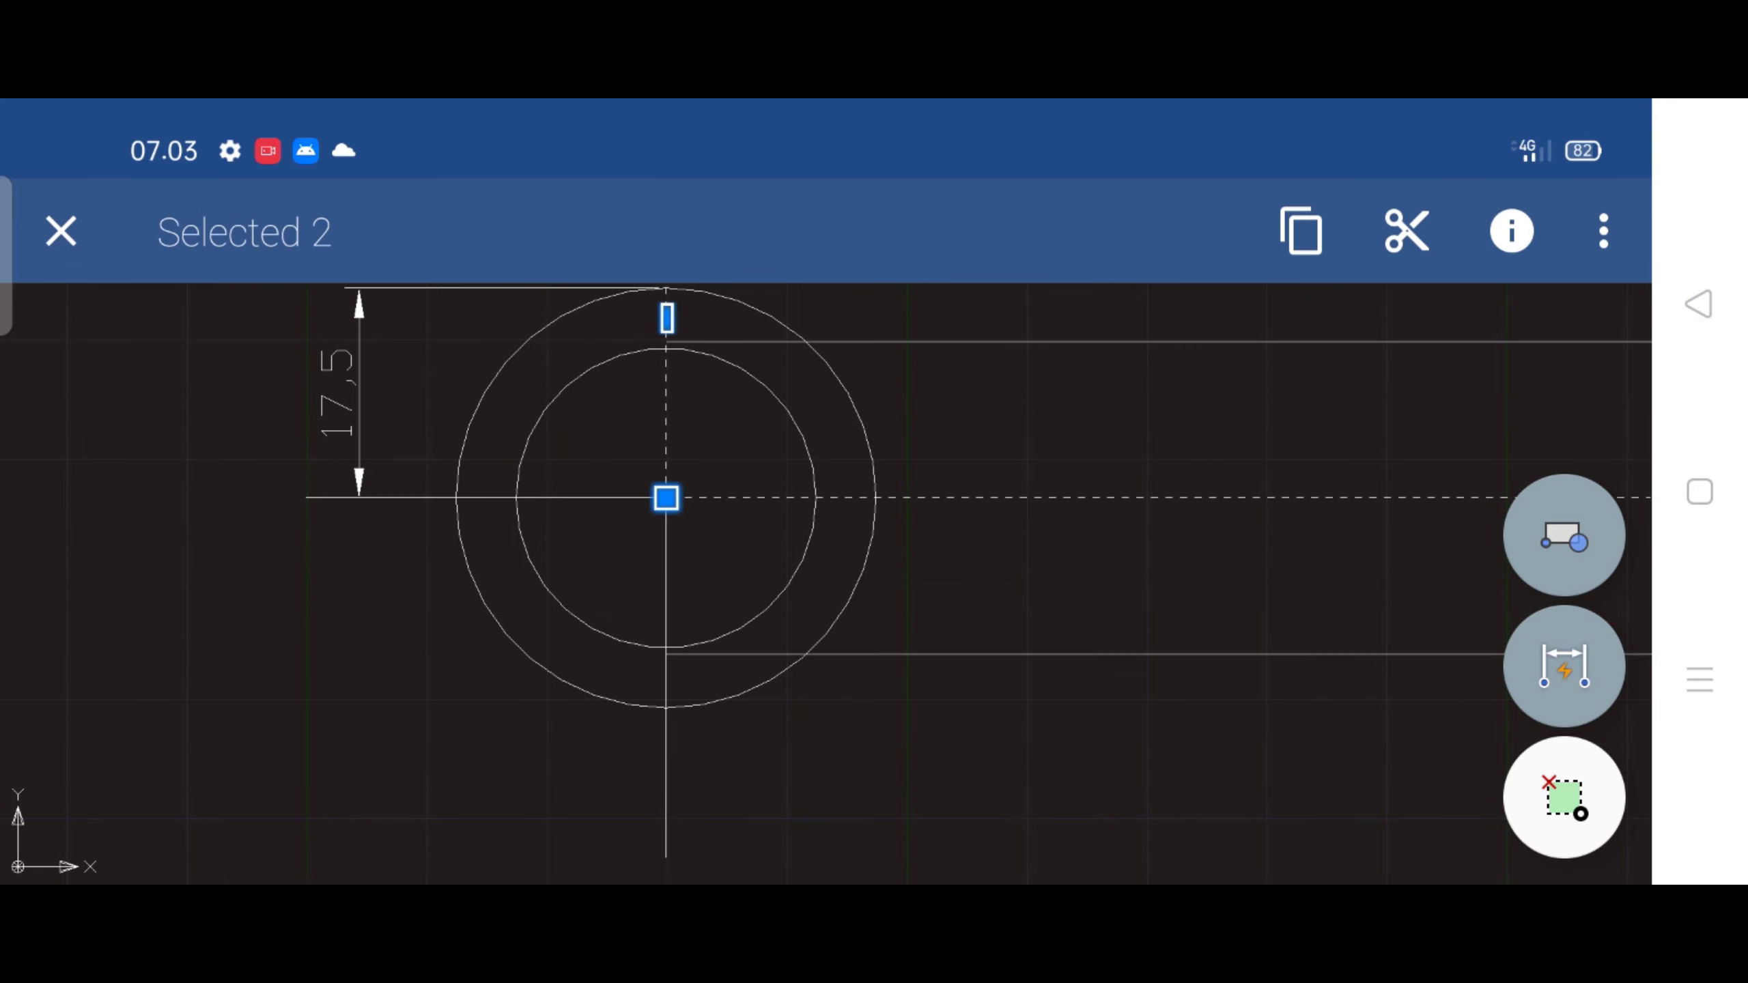
click(622, 494)
click(700, 780)
scroll(580, 543, down, 3)
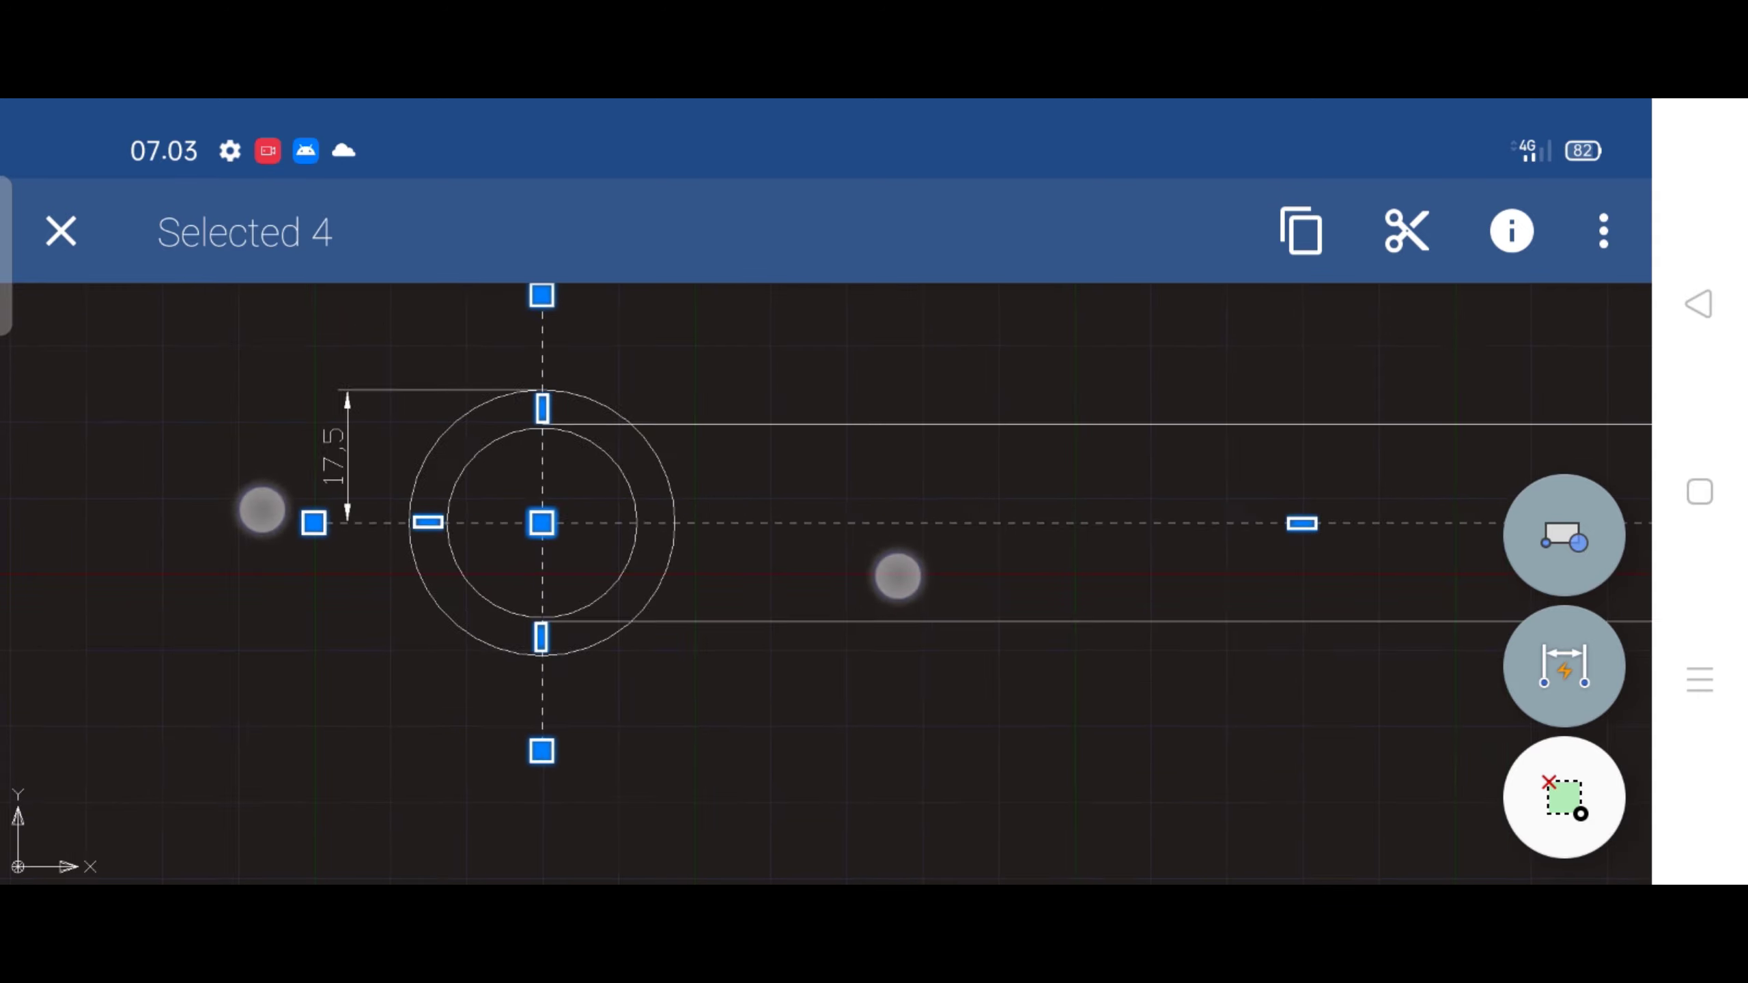
scroll(506, 568, up, 2)
scroll(507, 568, up, 2)
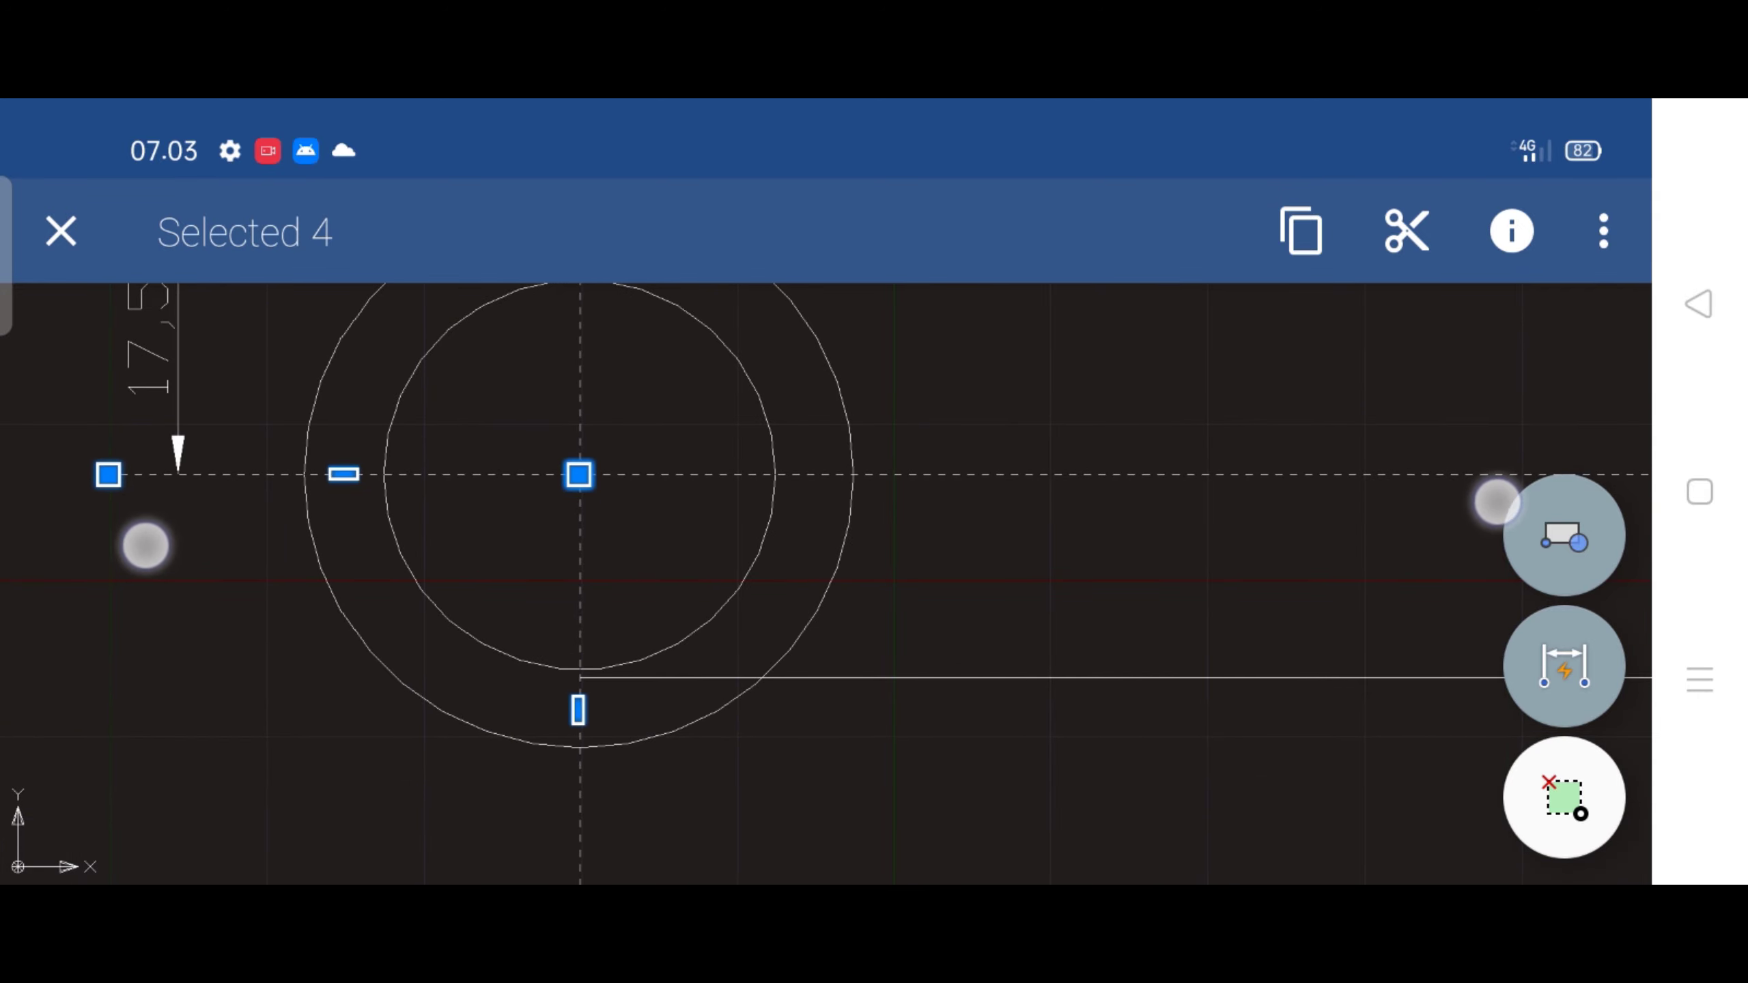
scroll(647, 542, down, 2)
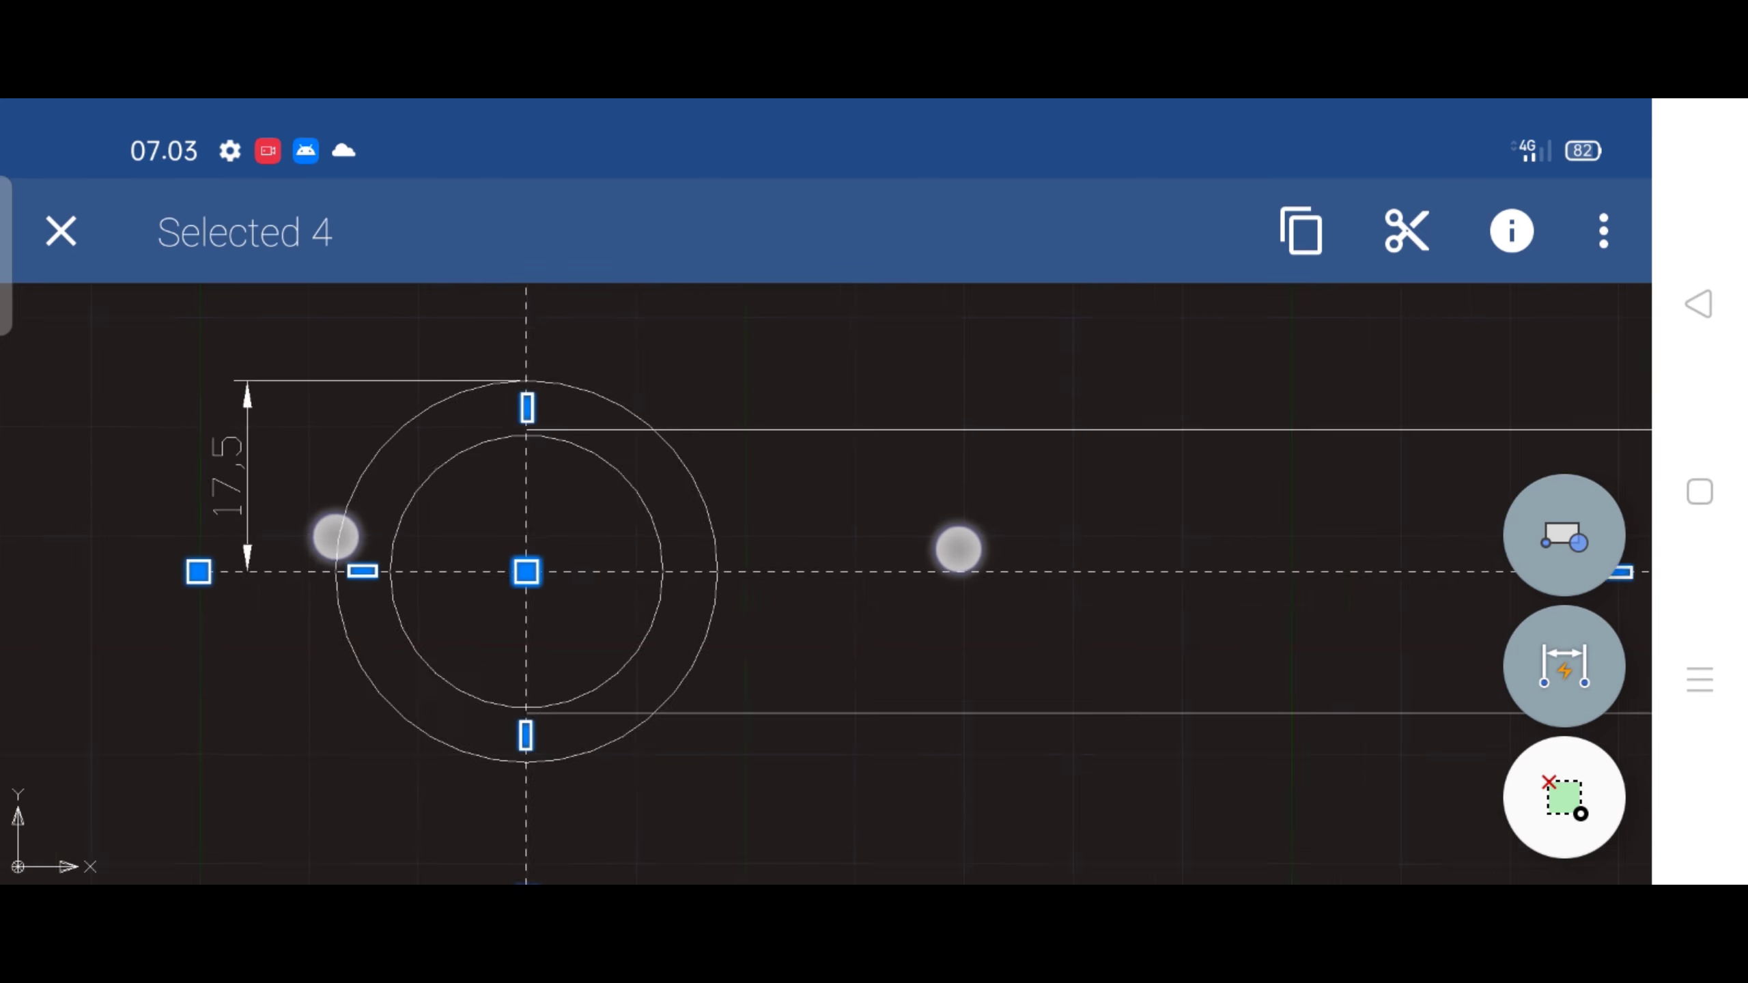
scroll(647, 542, down, 1)
Switch the four selected lines to the CENTER linetype
click(1511, 232)
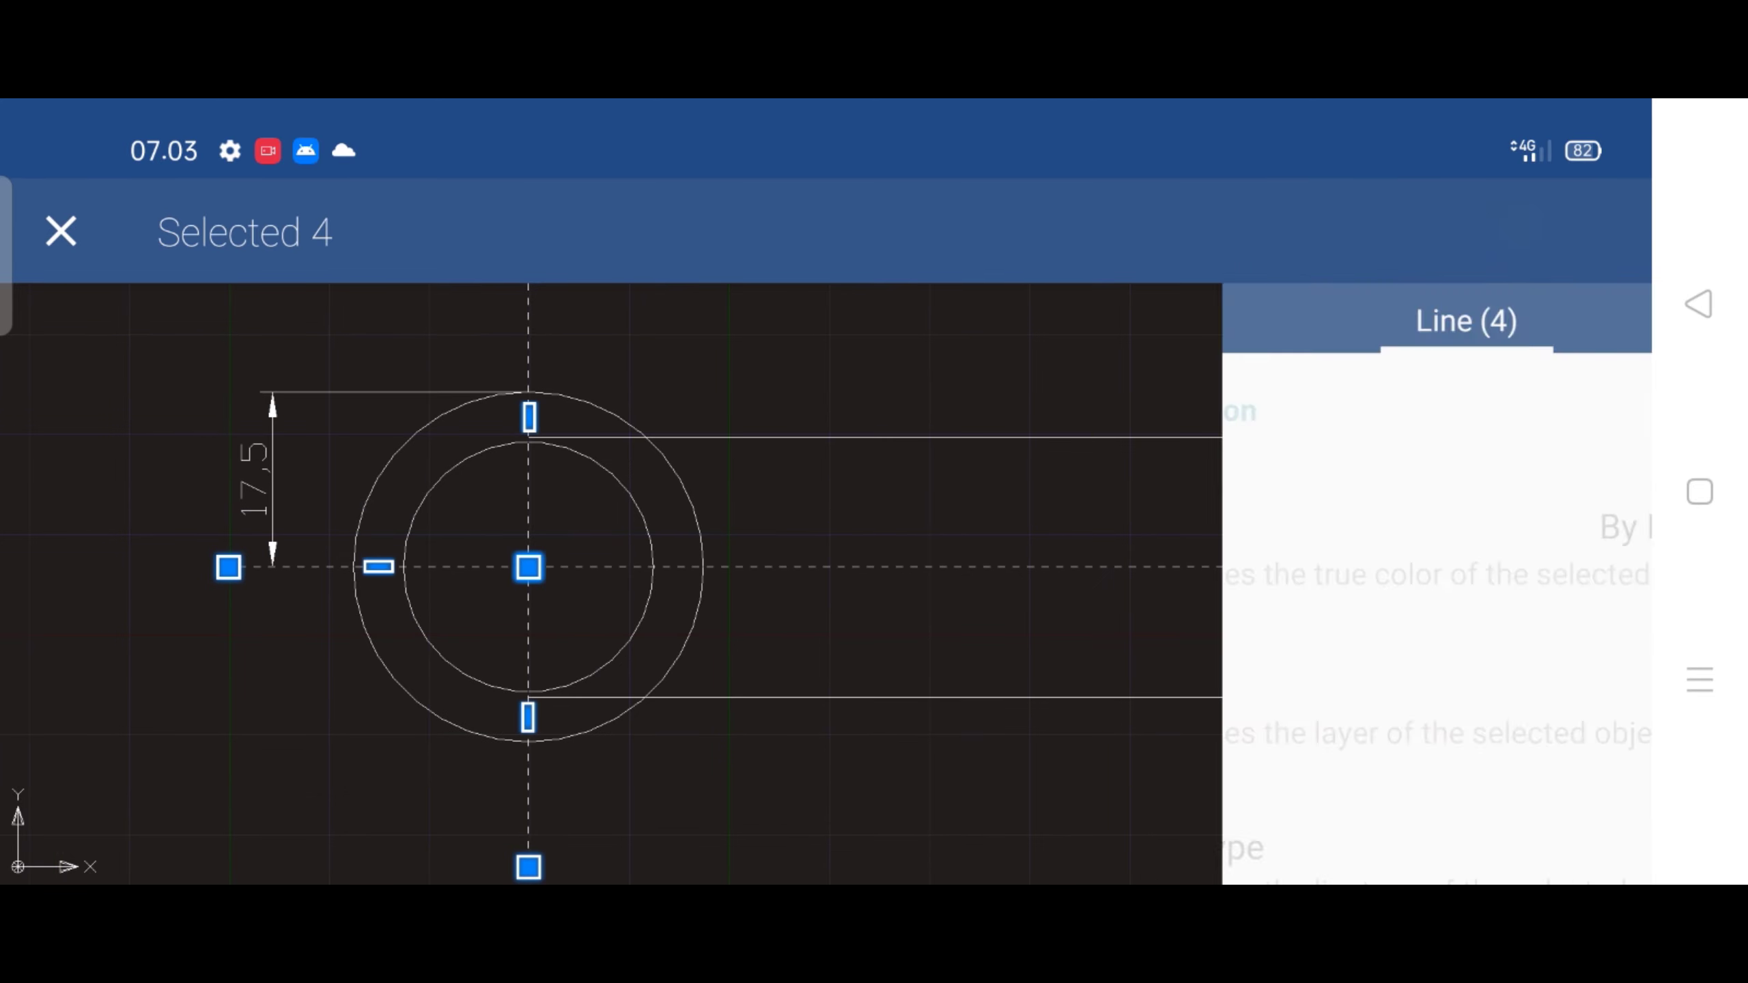
drag(1576, 551, 1603, 248)
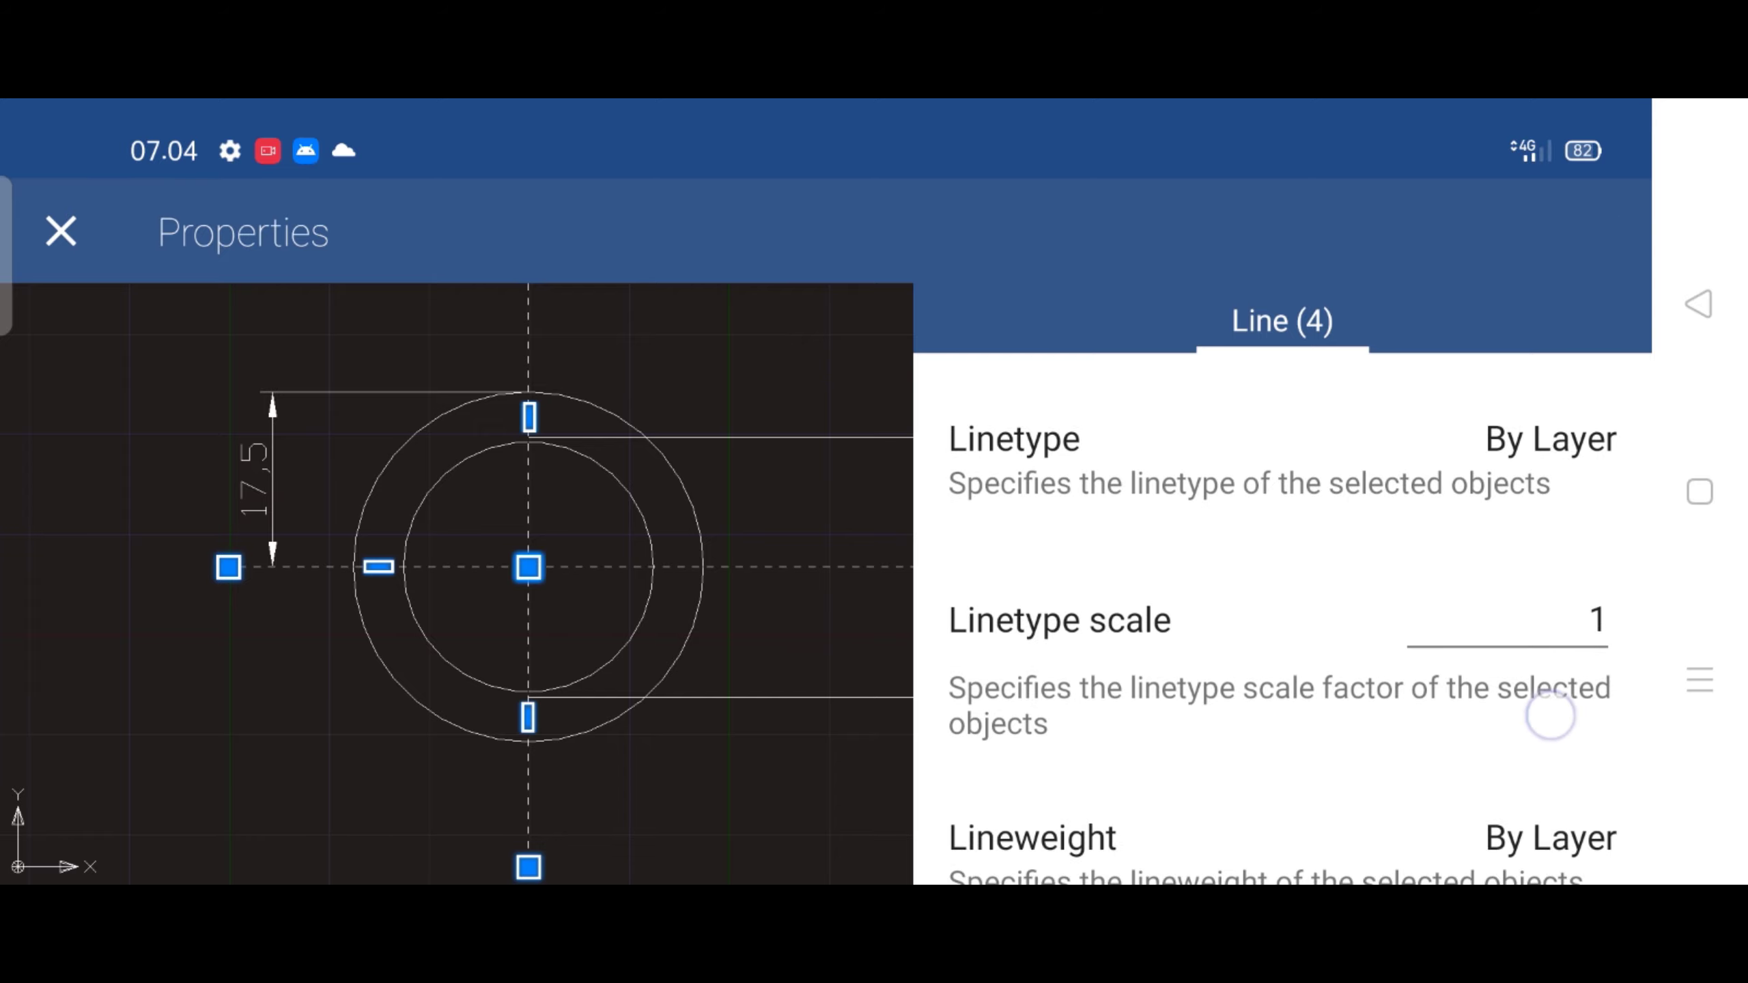
drag(1550, 716, 1510, 845)
click(1549, 605)
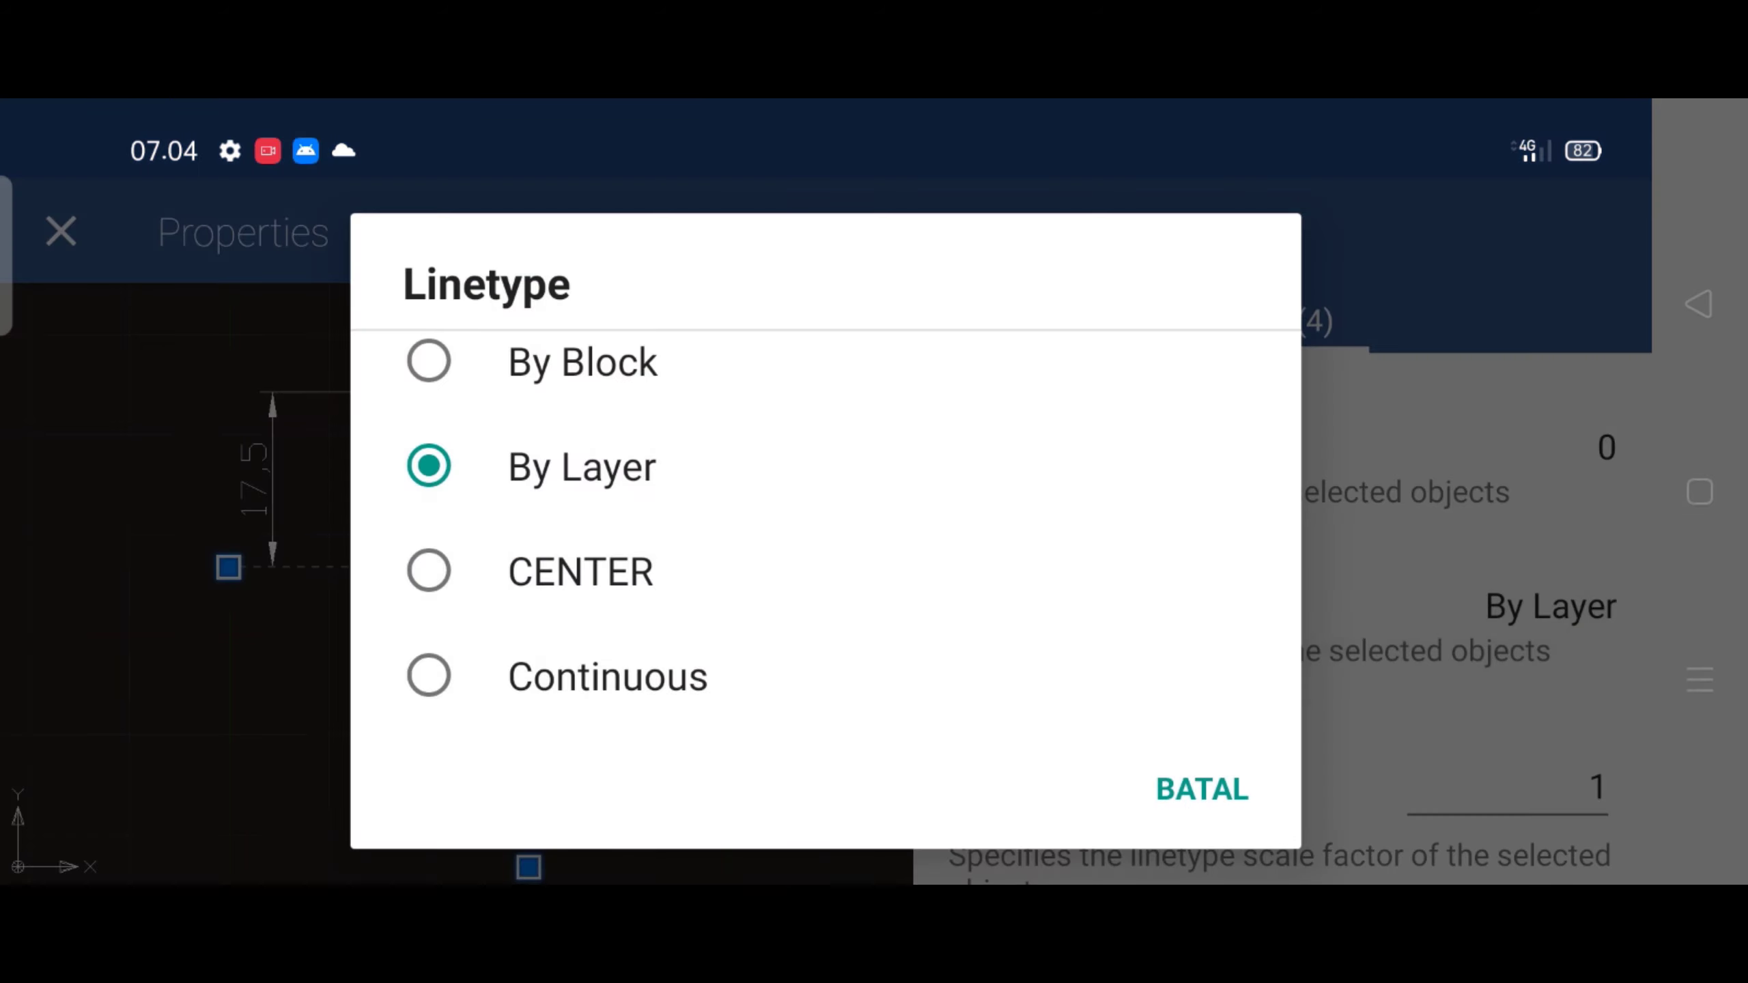
click(429, 571)
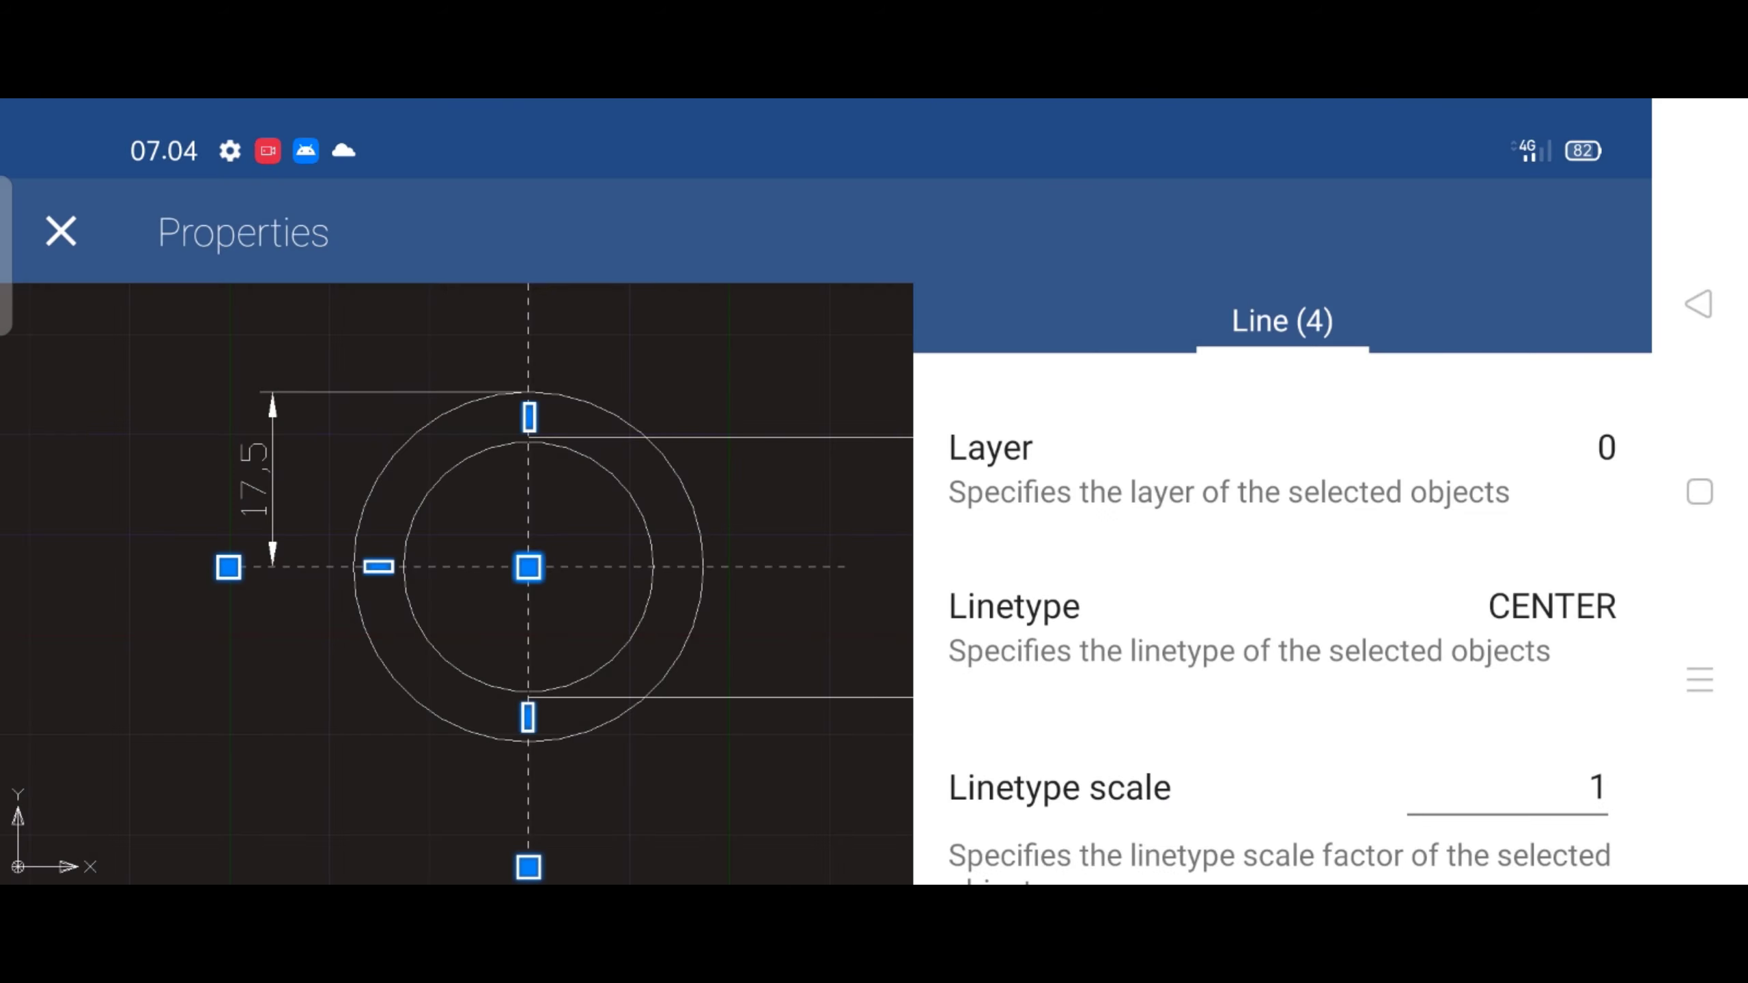
drag(1514, 689, 1514, 482)
Set their linetype scale to 0.15, correcting an accidental 1.5 entry
click(1582, 555)
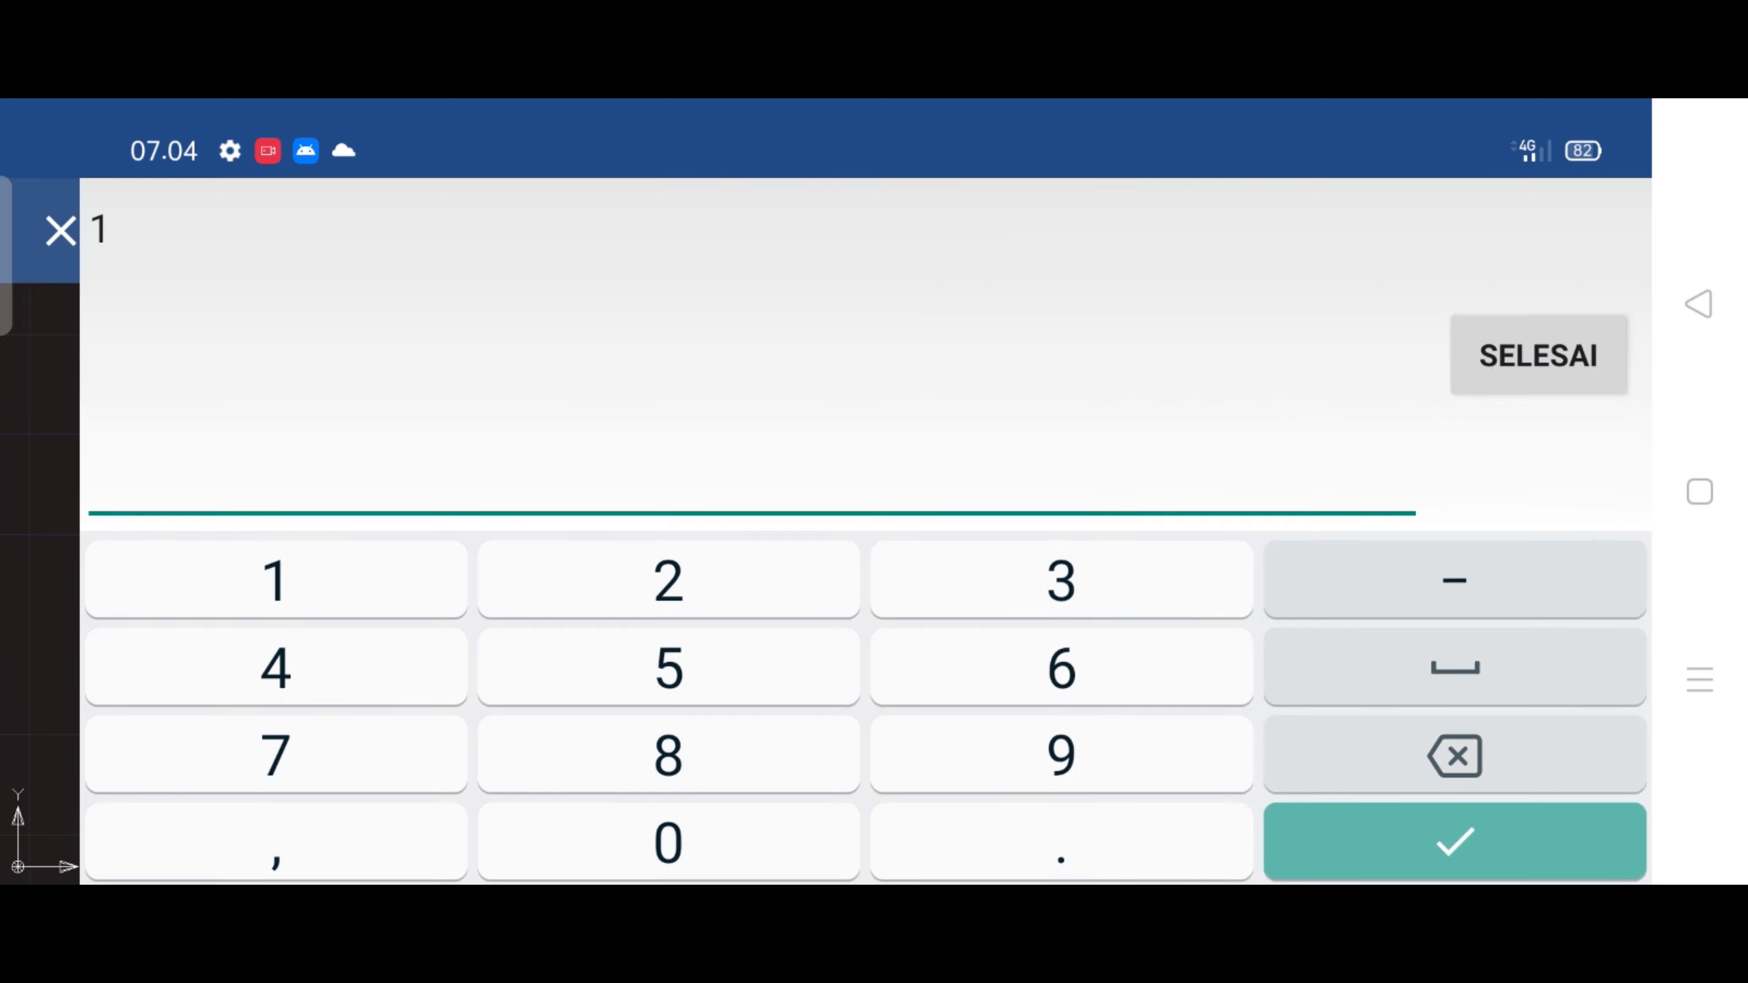
click(200, 226)
click(1083, 862)
click(734, 653)
click(1507, 747)
click(1506, 747)
click(1070, 852)
click(243, 579)
click(741, 678)
click(1558, 344)
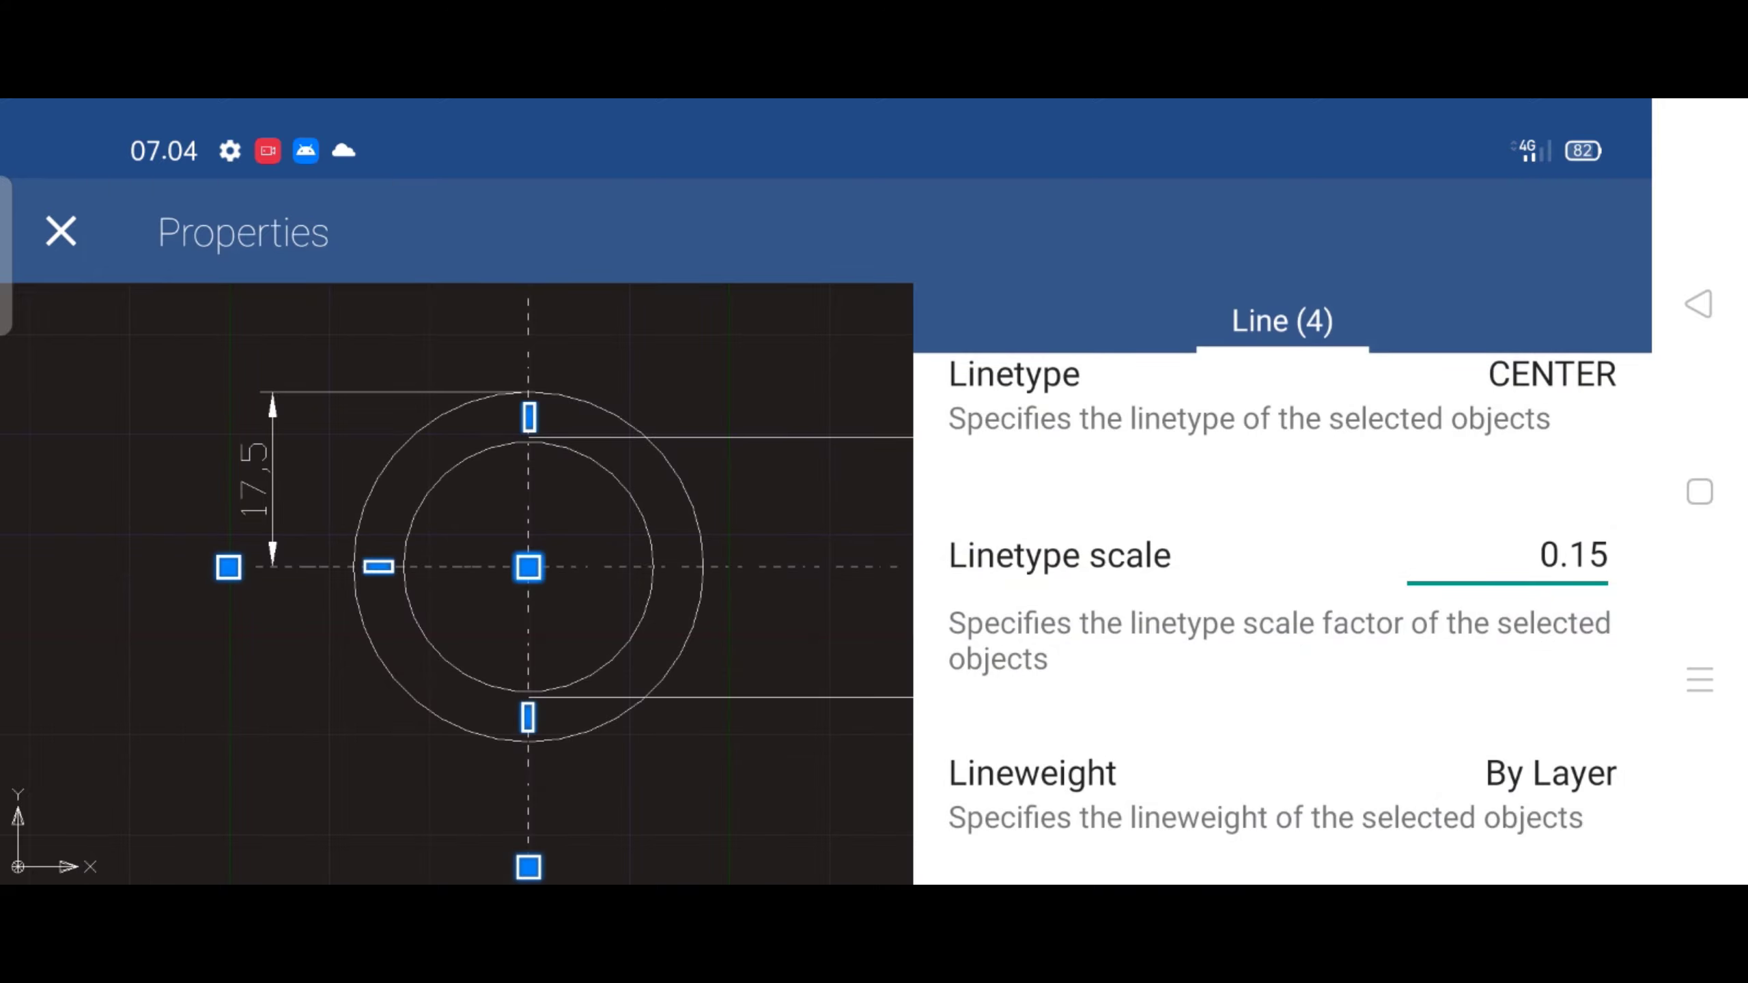
click(61, 230)
click(56, 227)
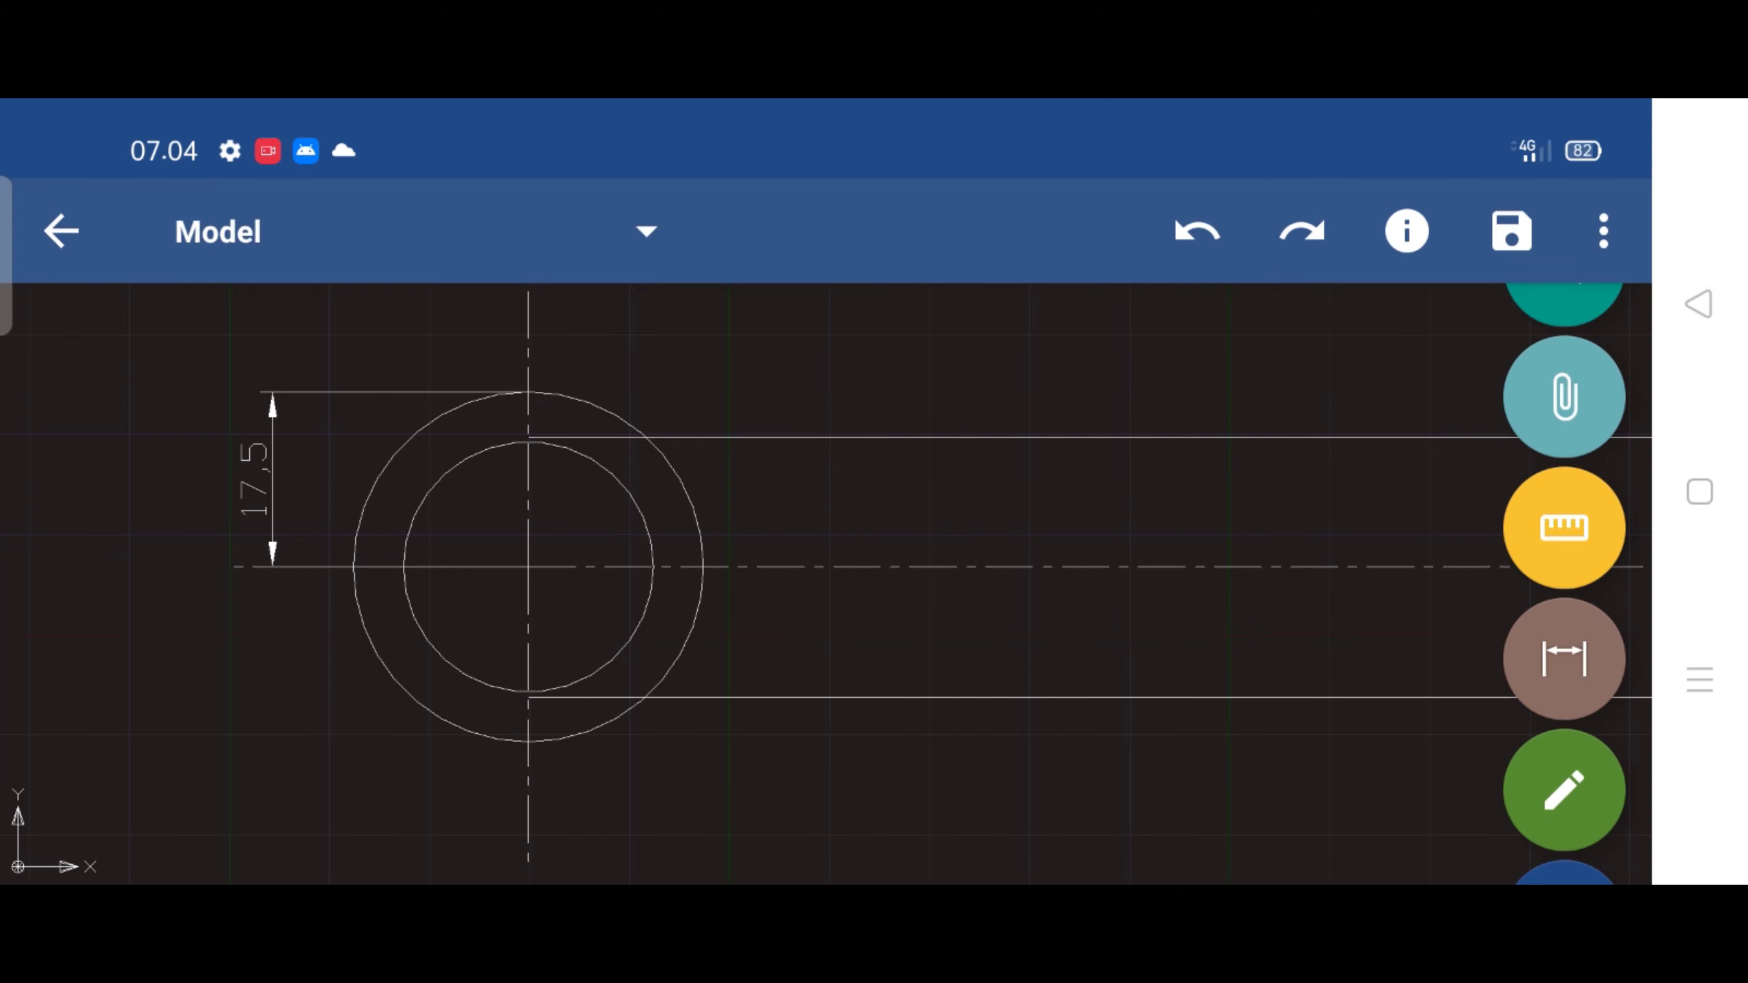
Reopen the horizontal centre line's properties and confirm its 0.15 linetype scale
scroll(716, 540, down, 1)
scroll(716, 551, up, 2)
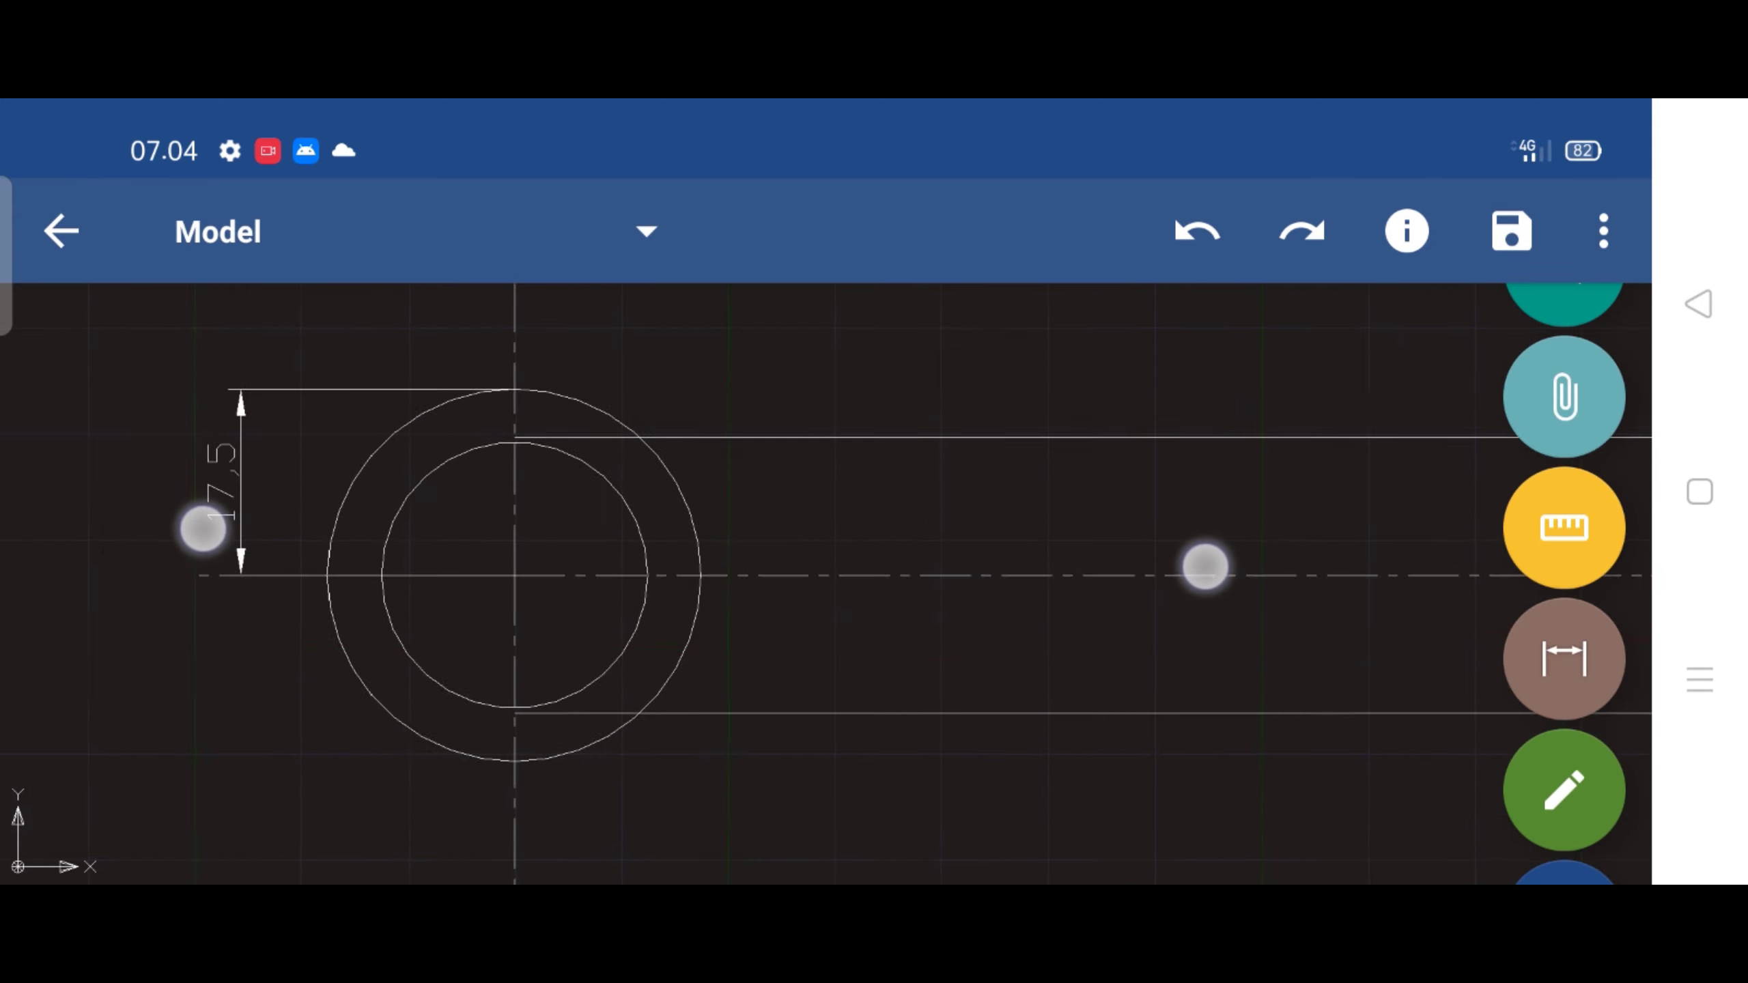
click(472, 577)
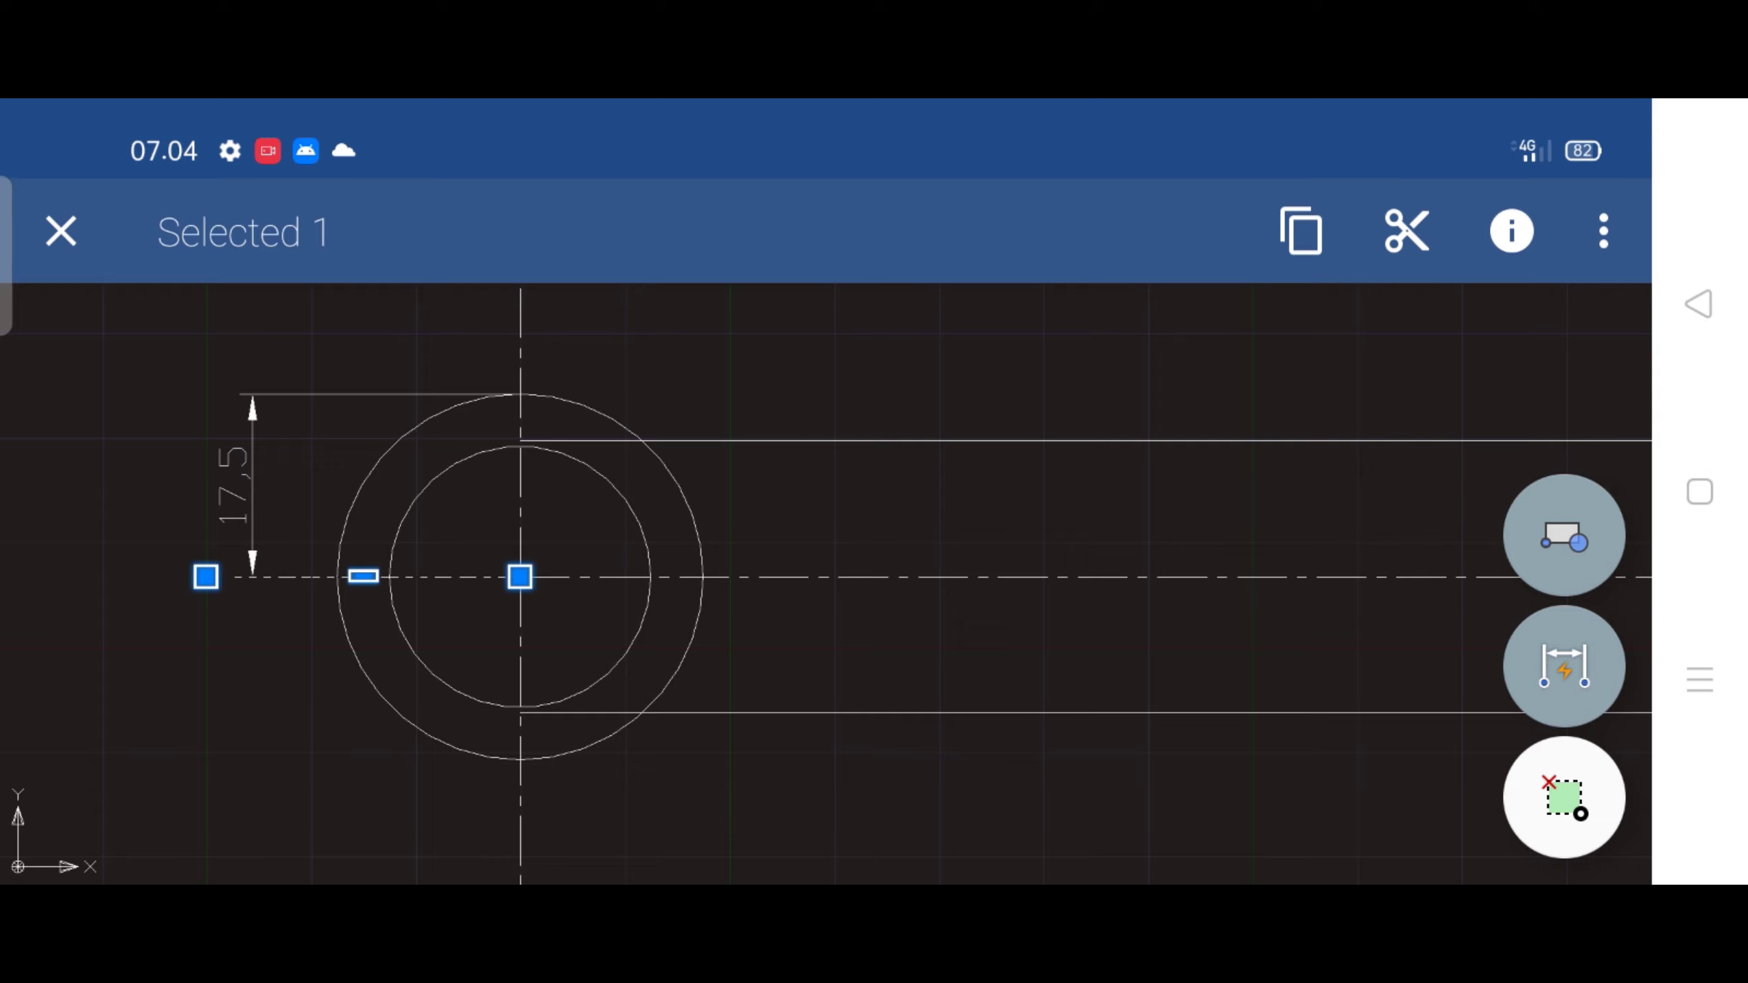
click(1511, 231)
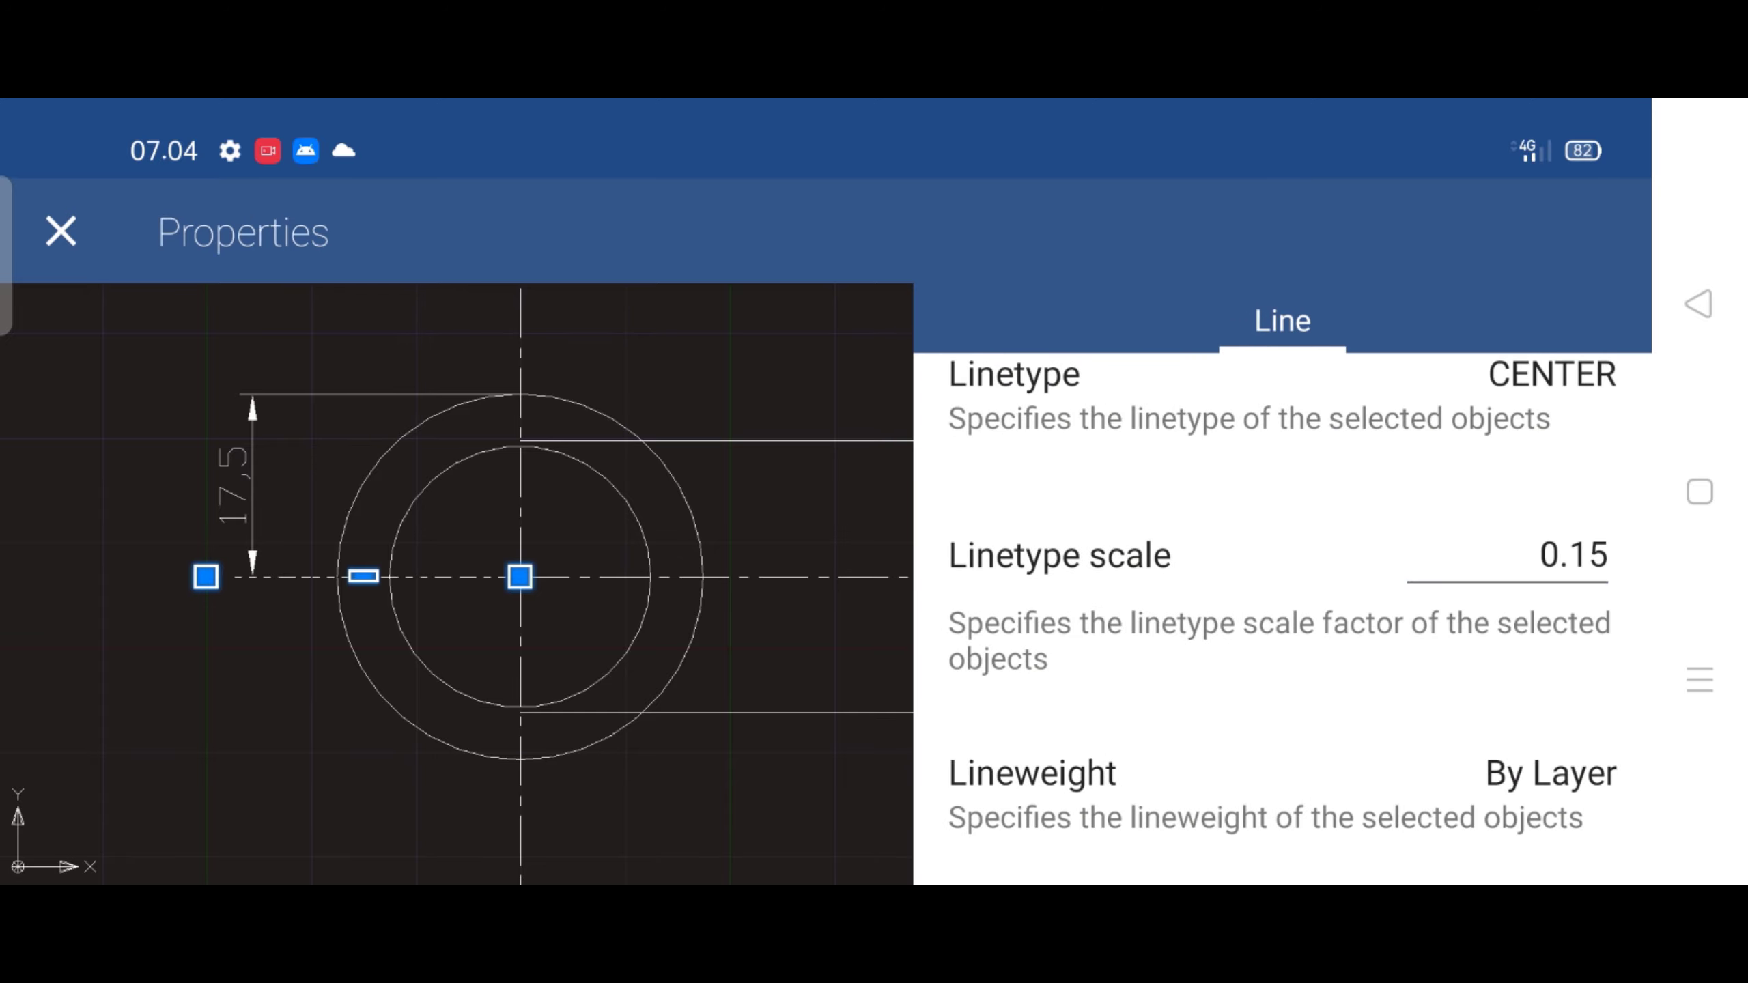
click(1574, 555)
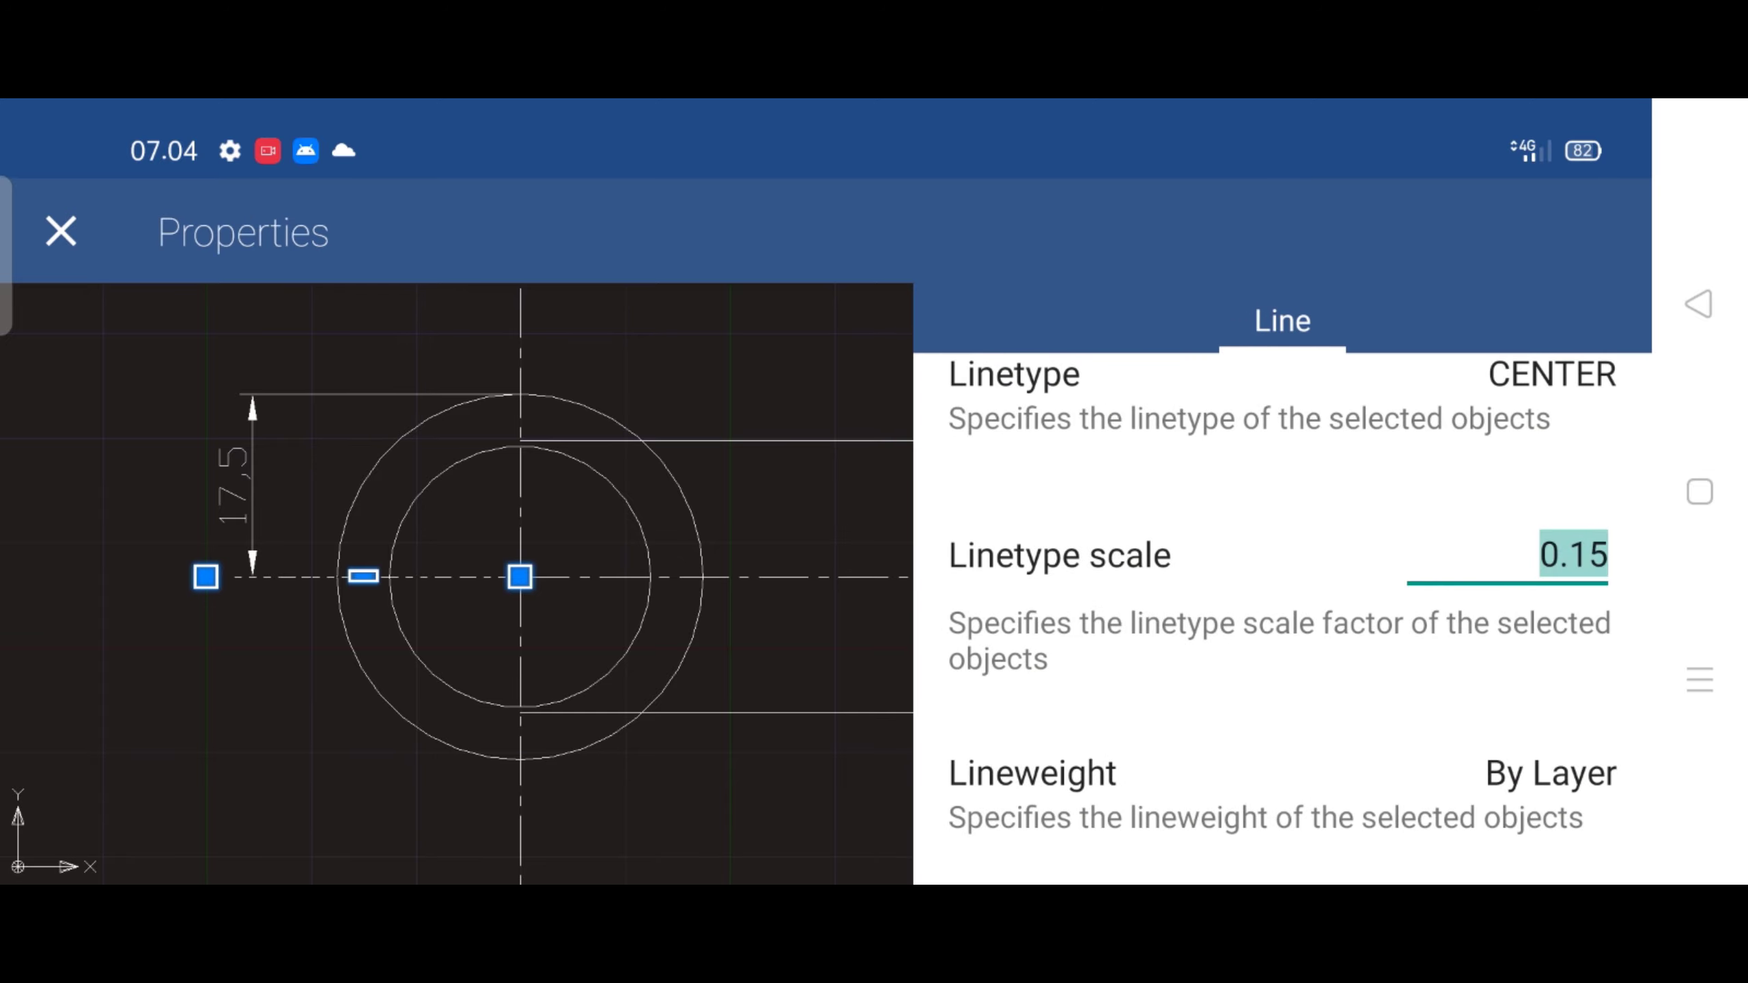
click(1573, 555)
click(165, 229)
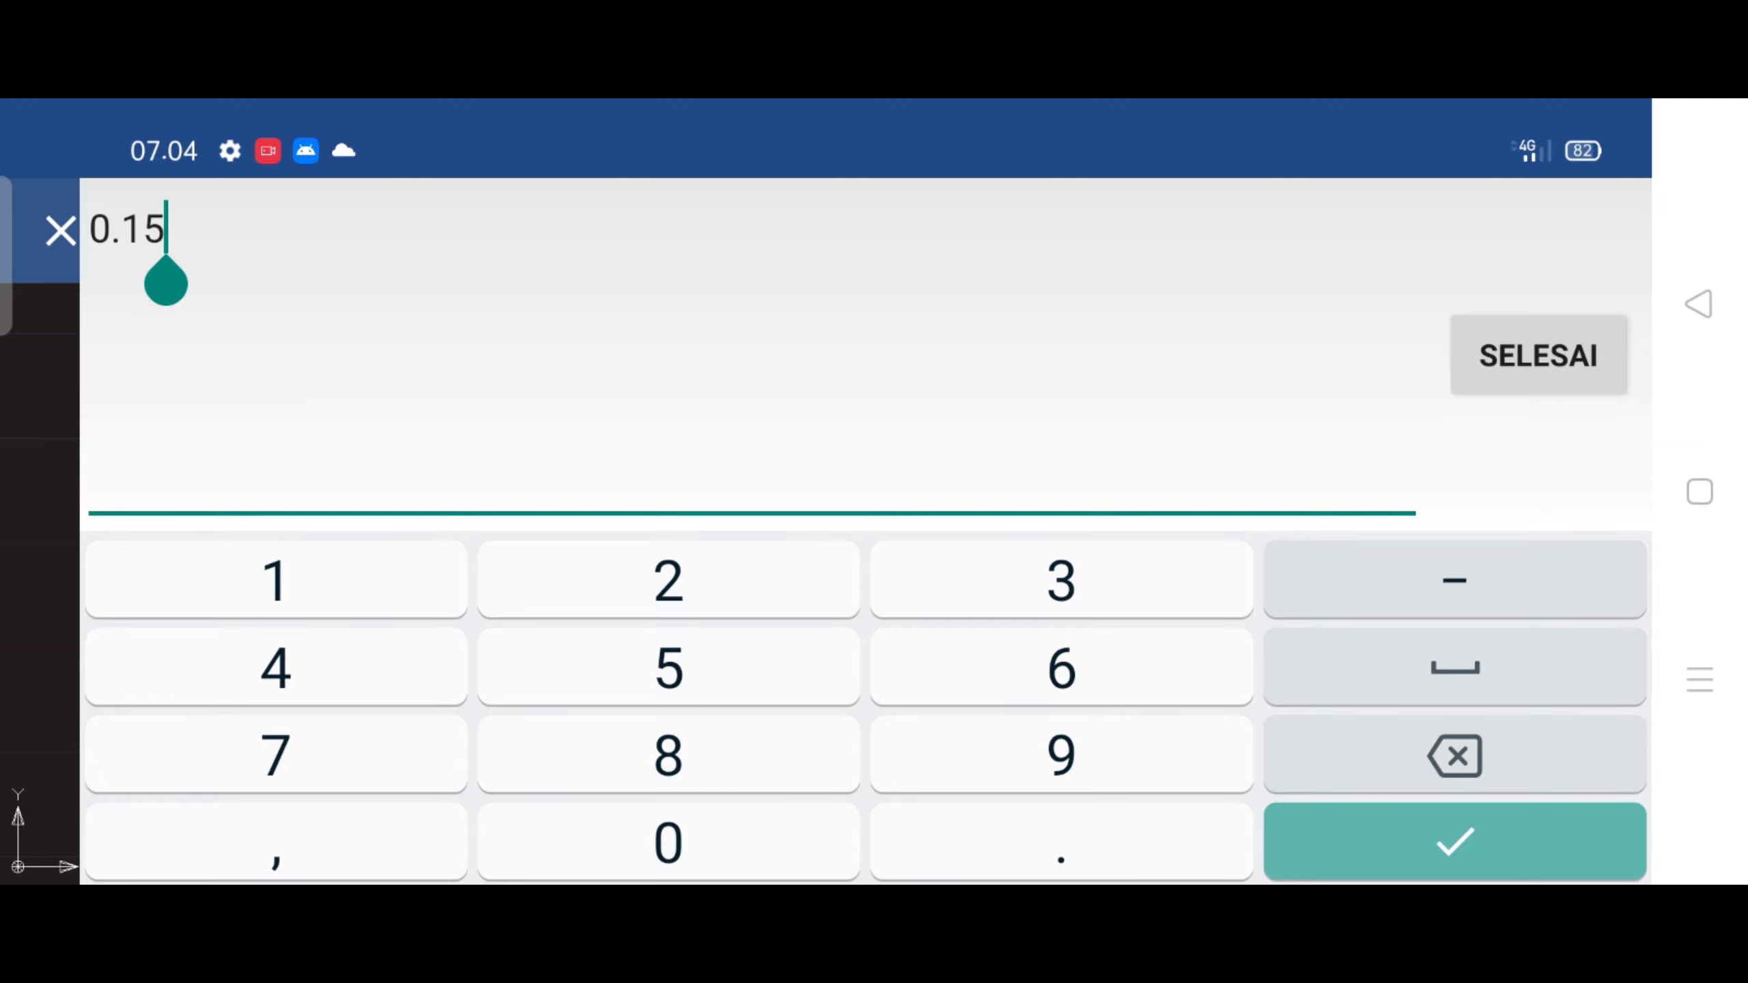
click(91, 229)
click(166, 228)
click(1539, 355)
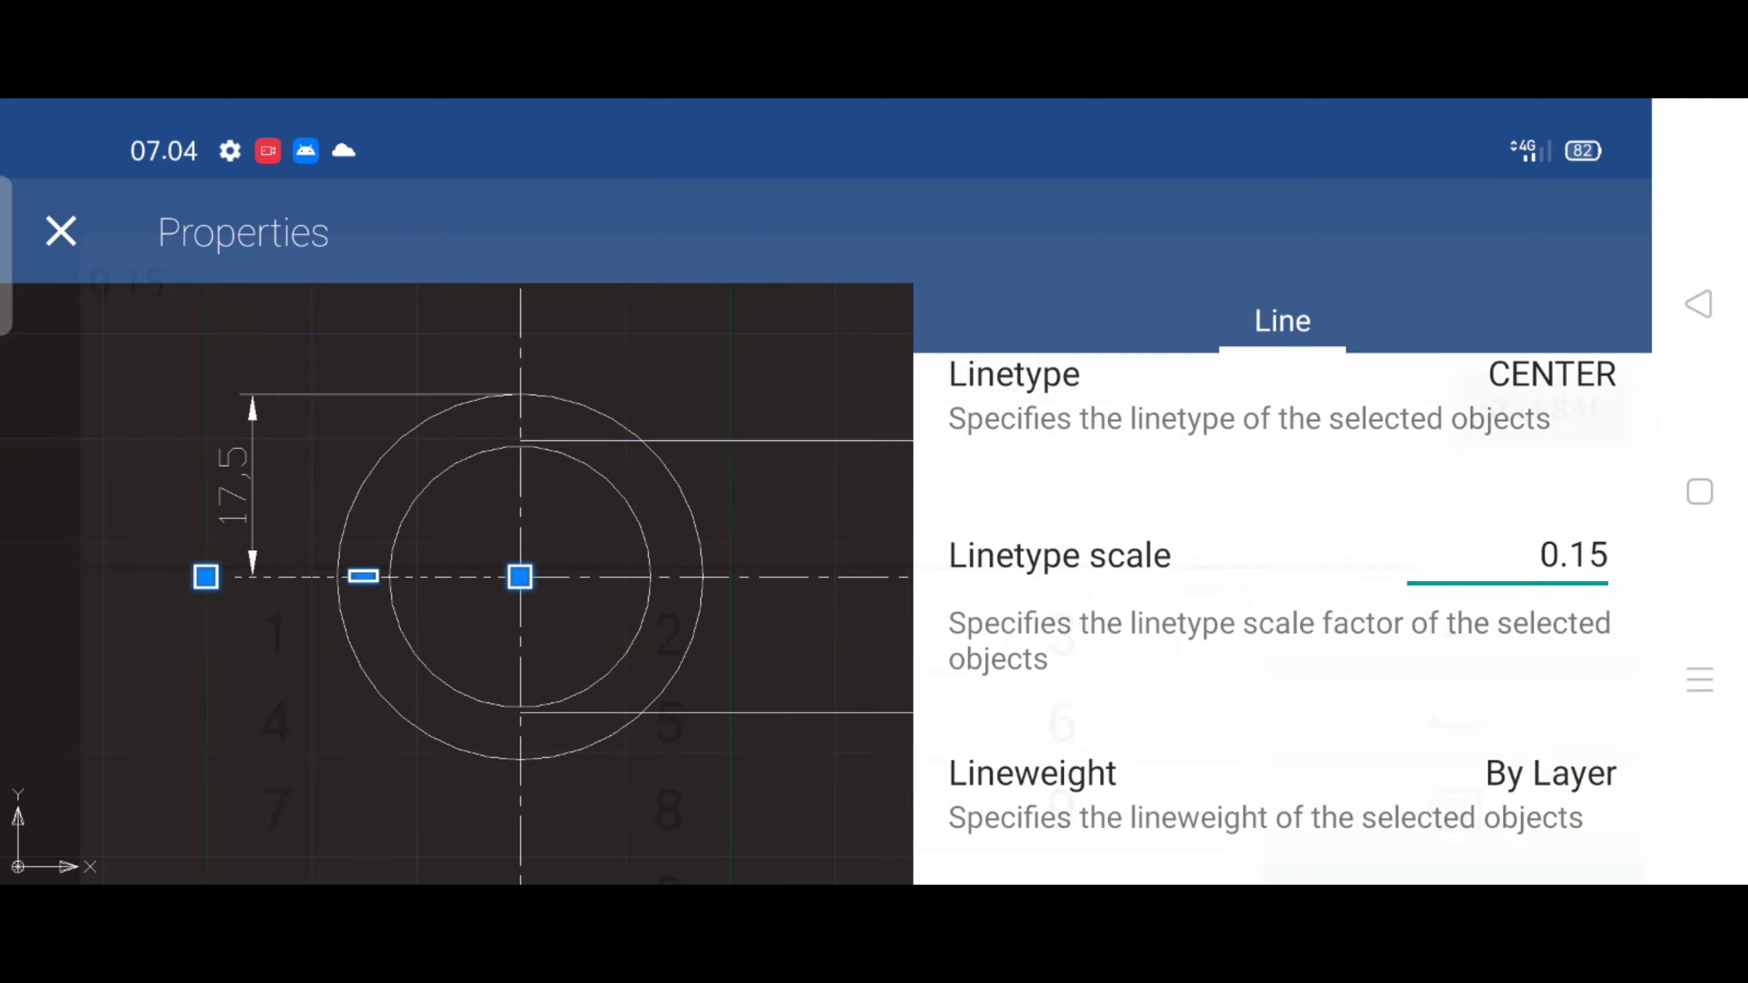
click(61, 232)
click(60, 232)
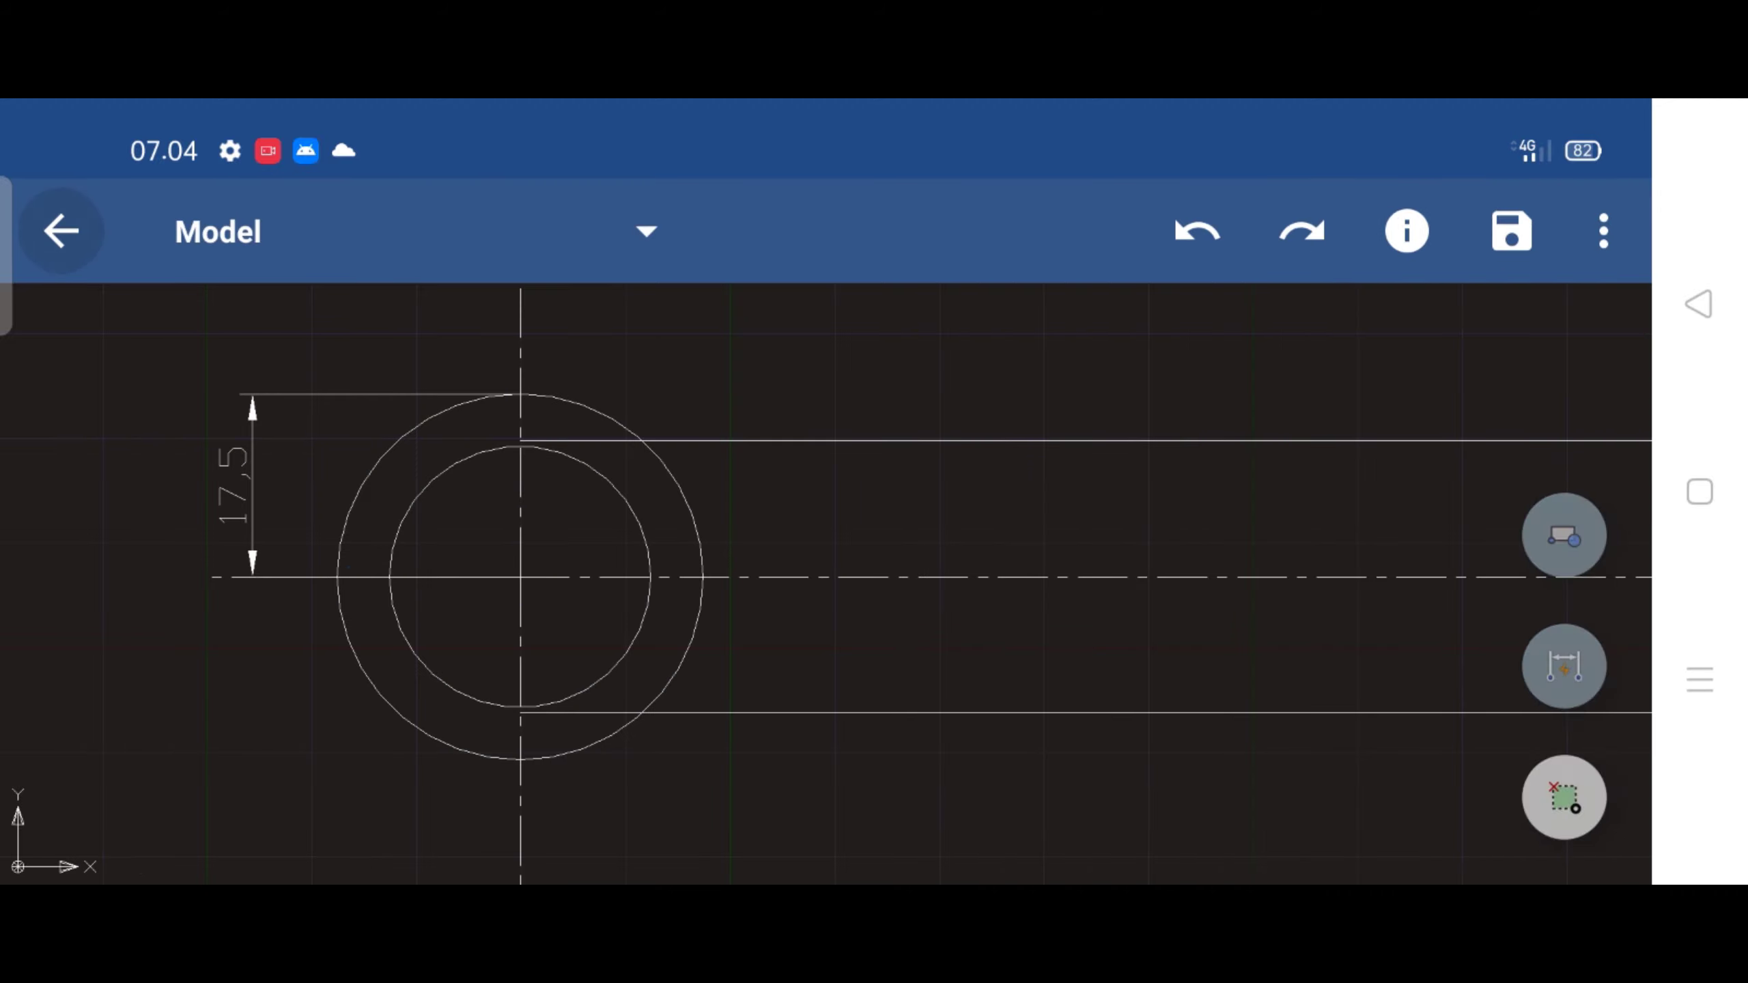
click(247, 441)
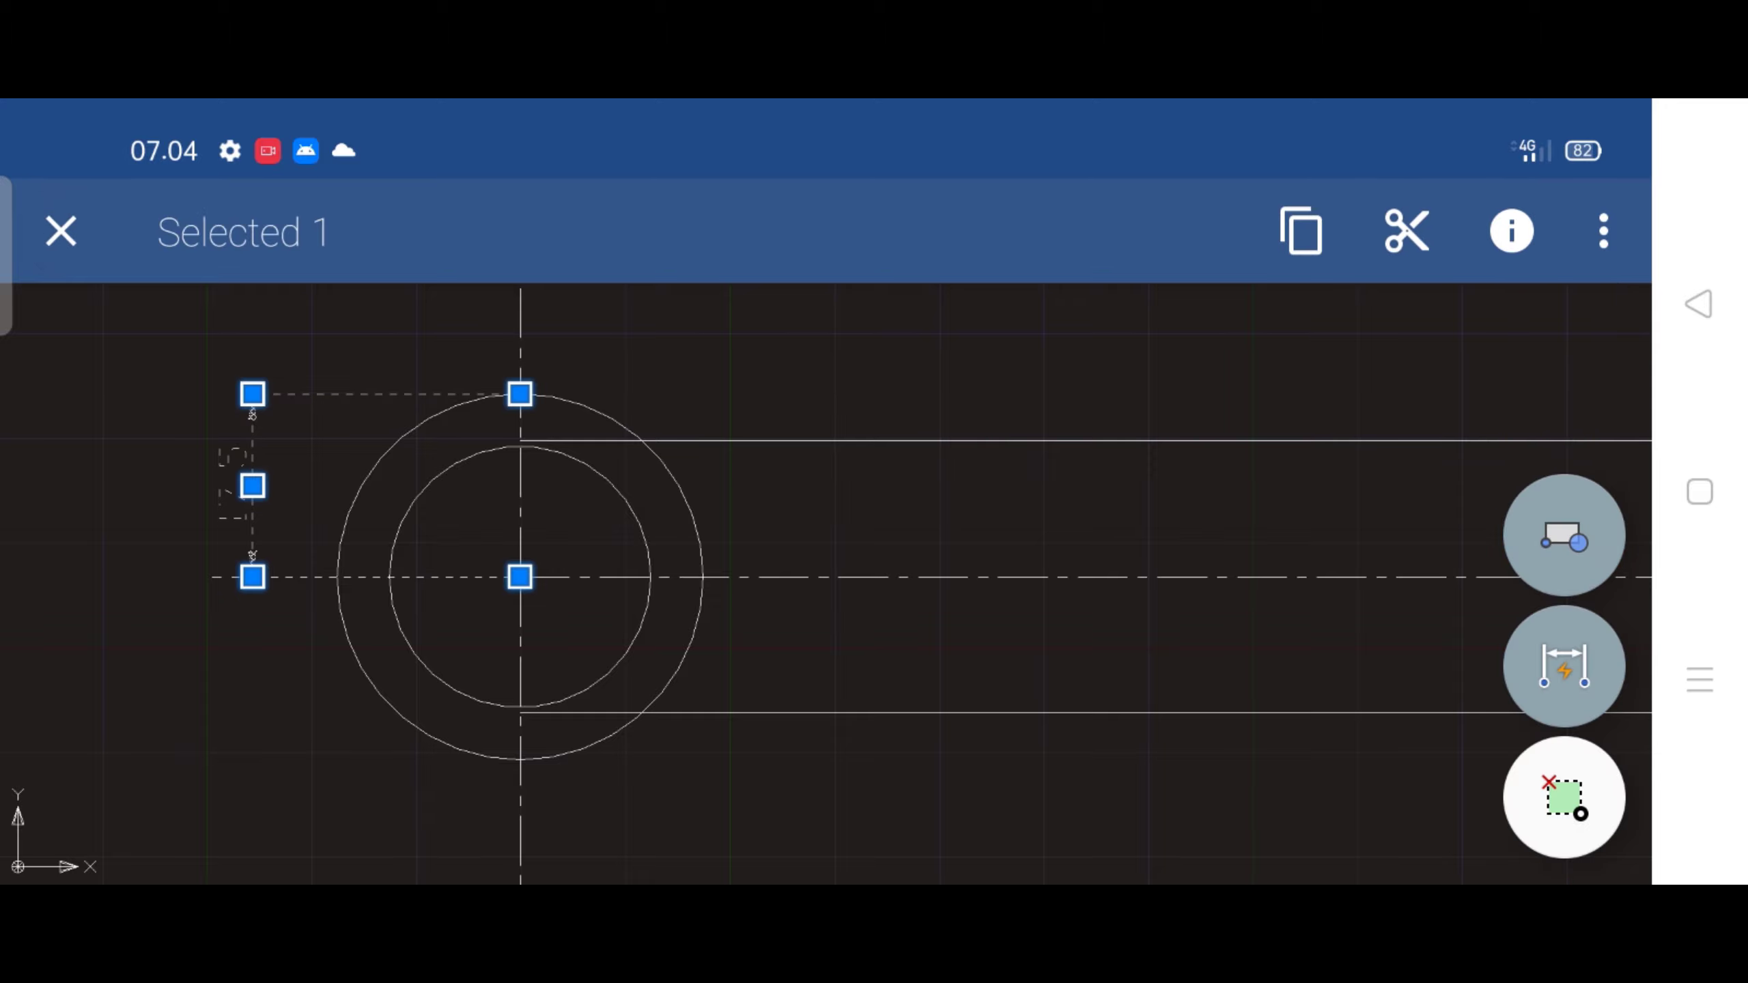
Delete the 17,5 dimension, zoom out to recentre, and show the drawing tools
click(1603, 231)
click(1358, 823)
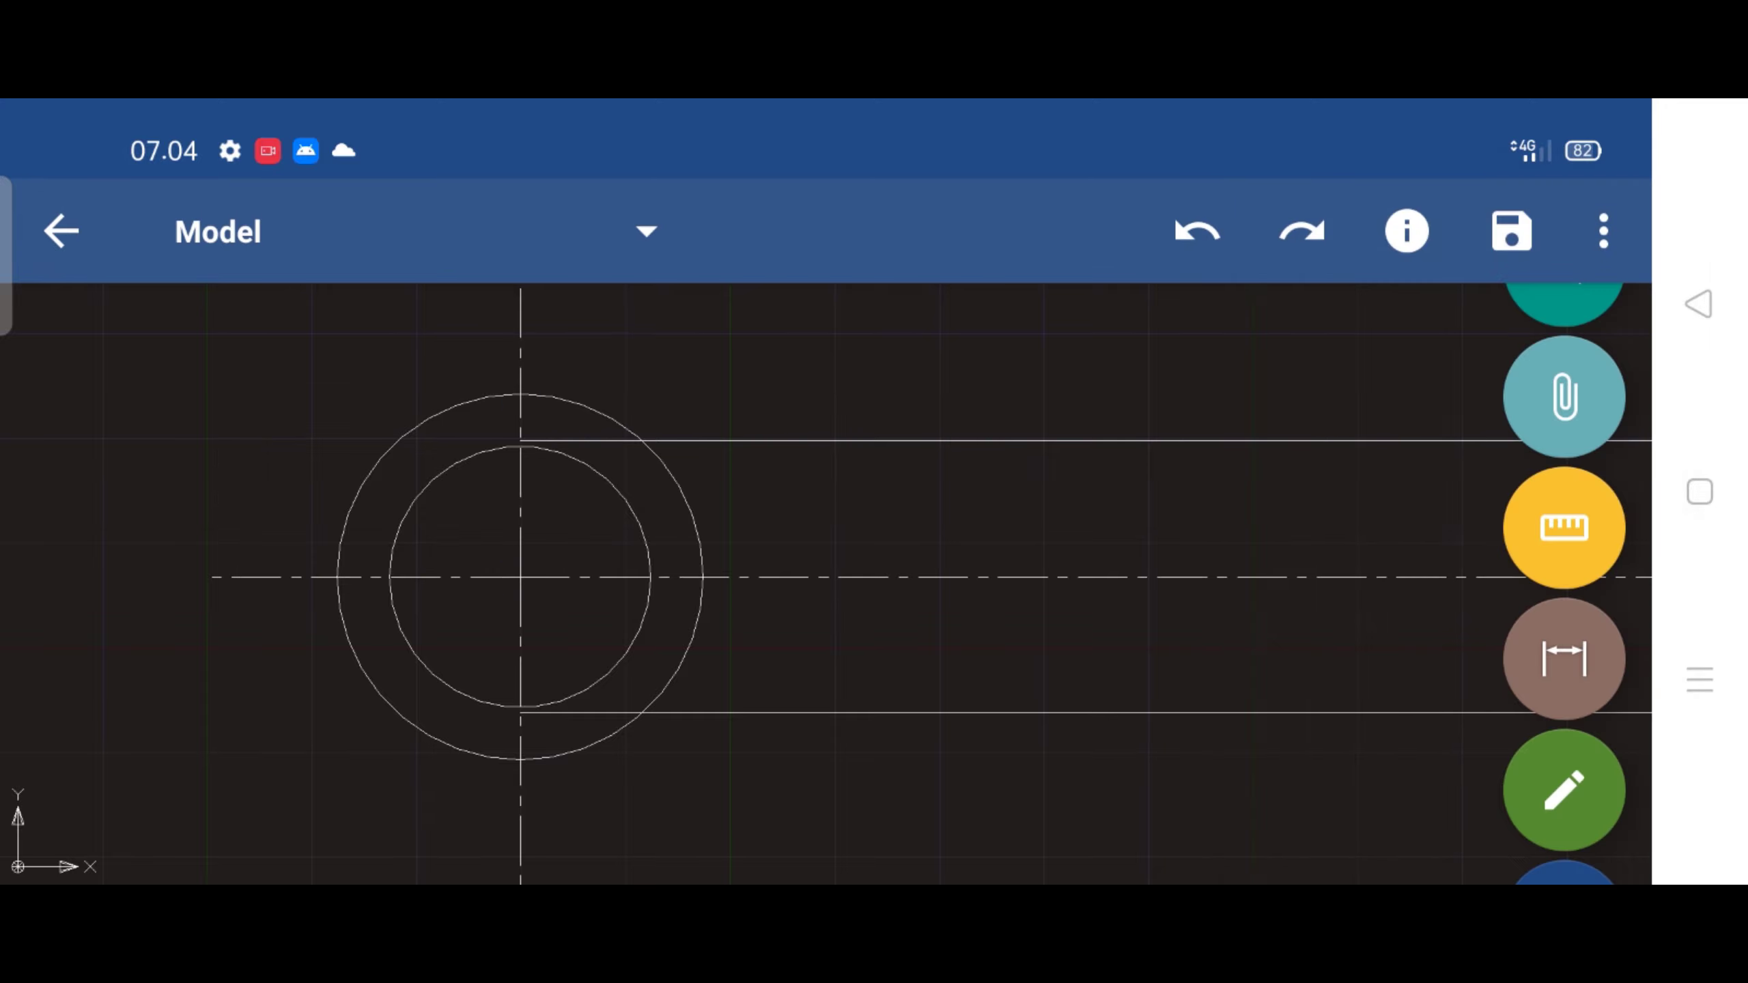
scroll(776, 513, down, 3)
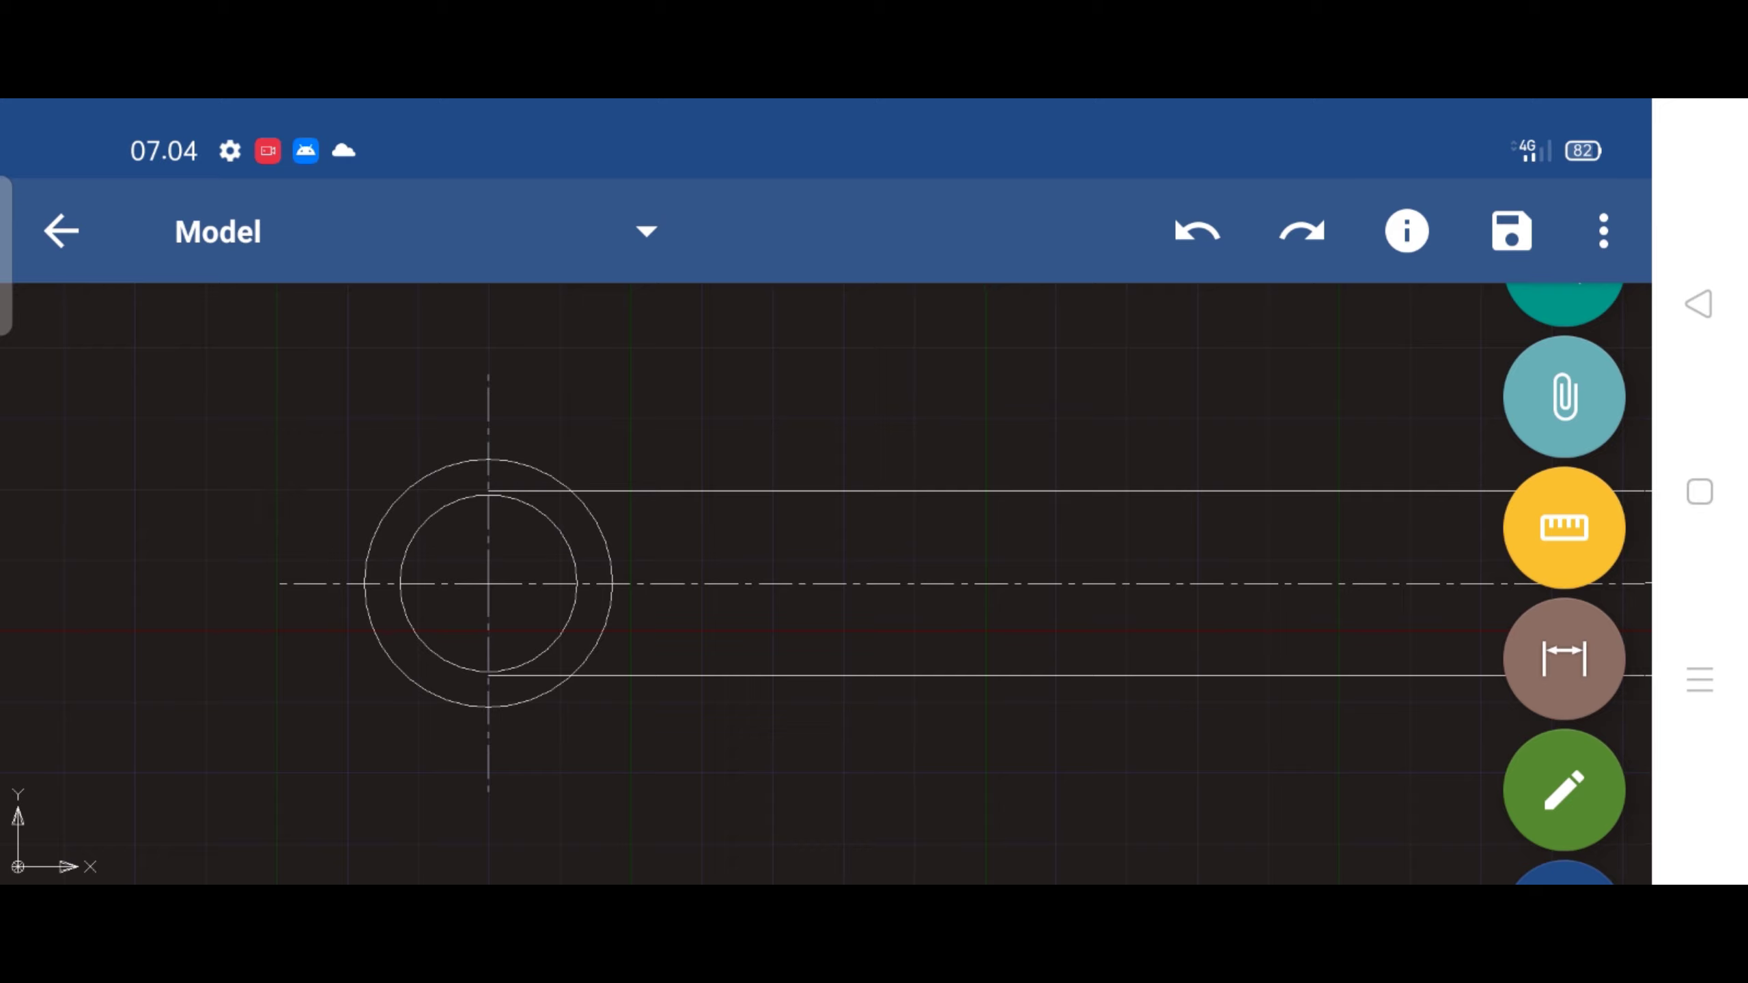
scroll(557, 519, down, 3)
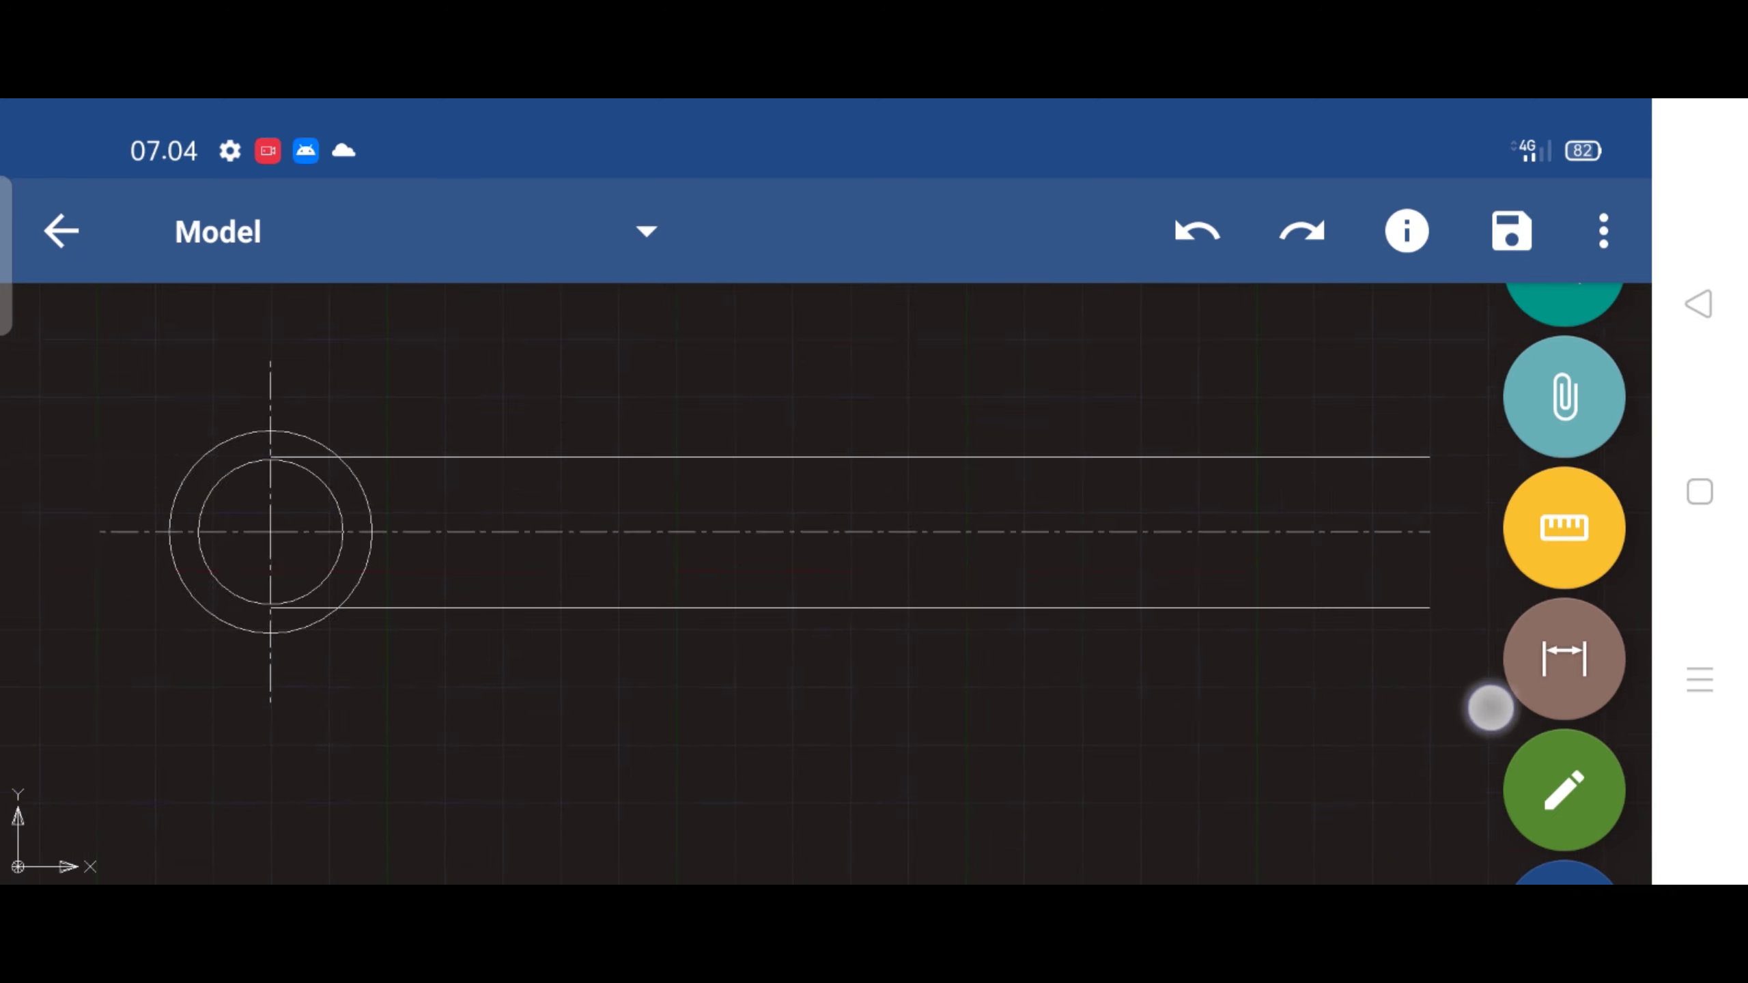
drag(1486, 707, 1483, 743)
drag(1596, 711, 1639, 440)
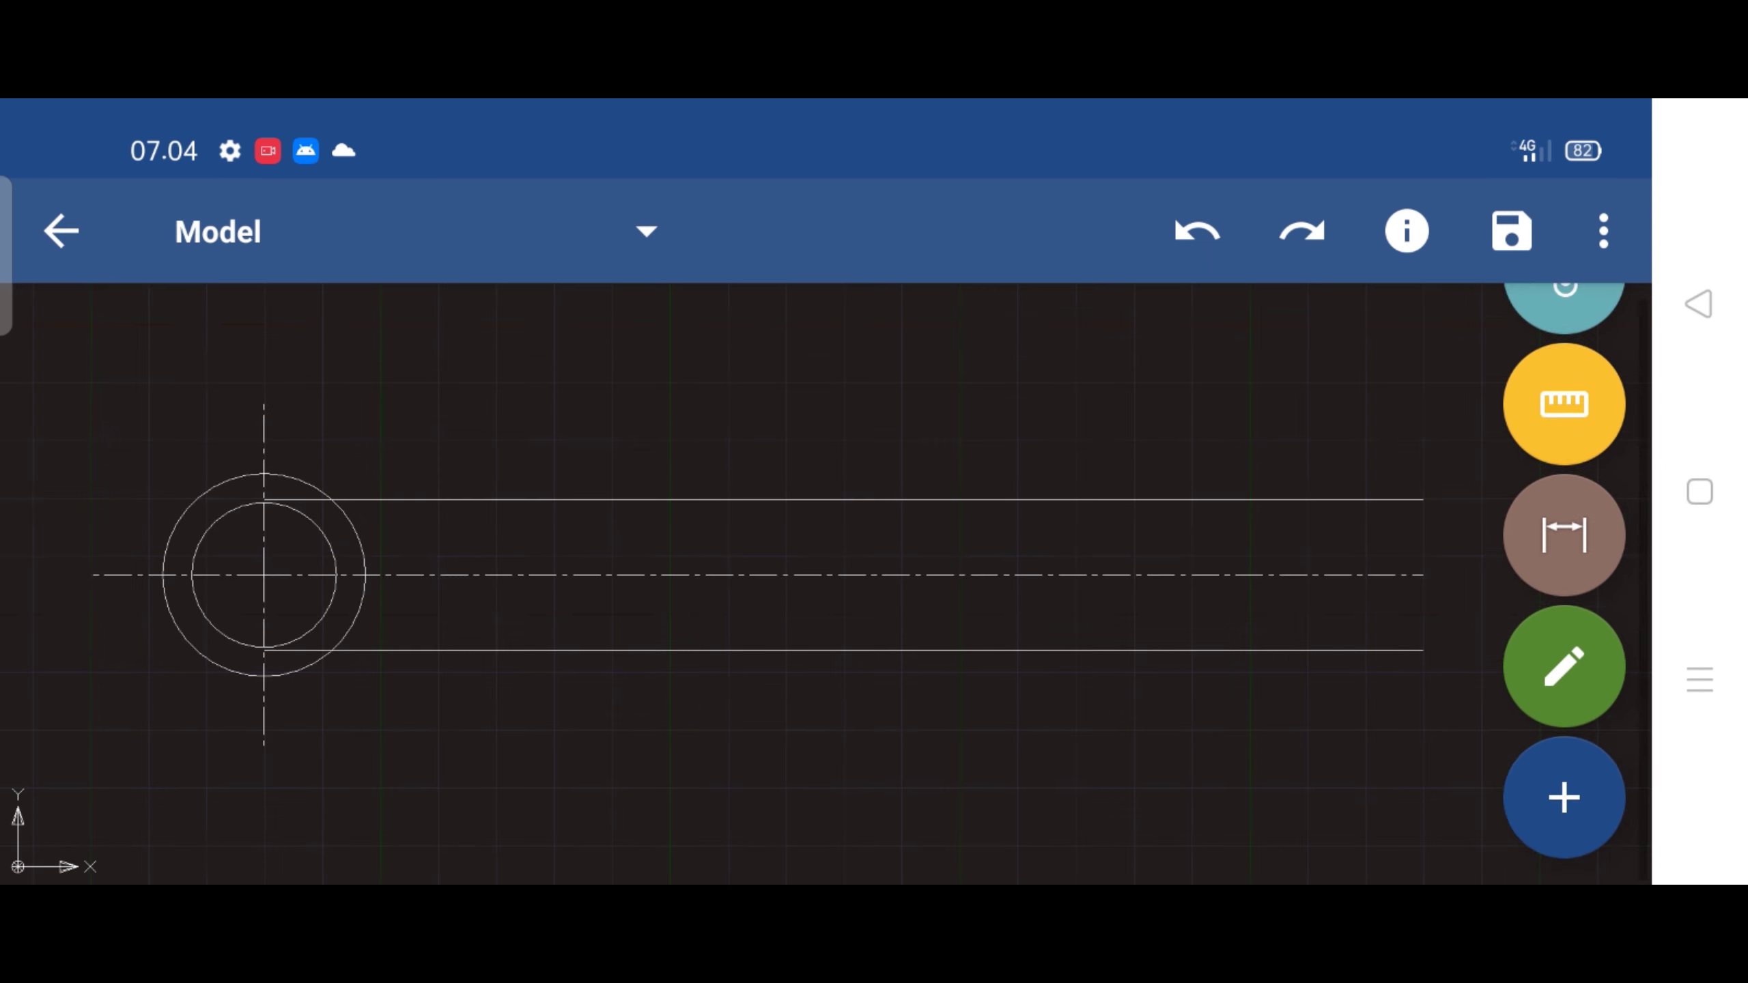
click(1564, 798)
Draw a 40 mm line at 0° from the big end's centre along the centerline
click(1564, 799)
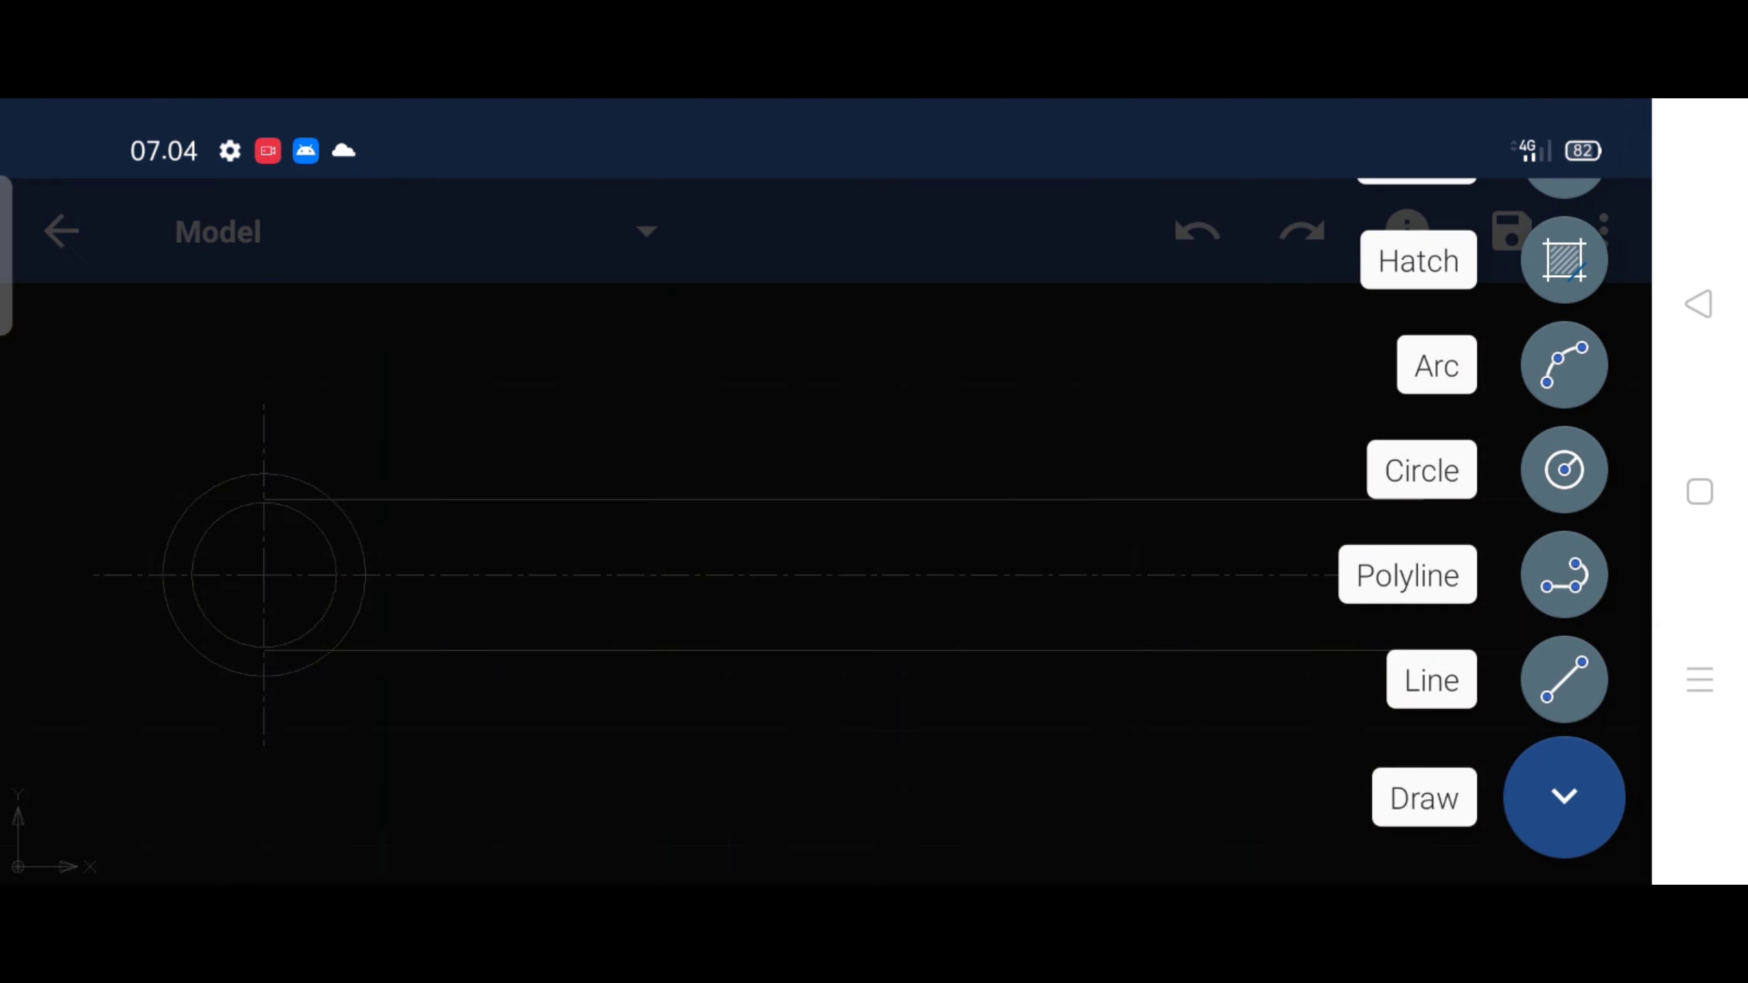
click(1561, 680)
scroll(148, 538, up, 5)
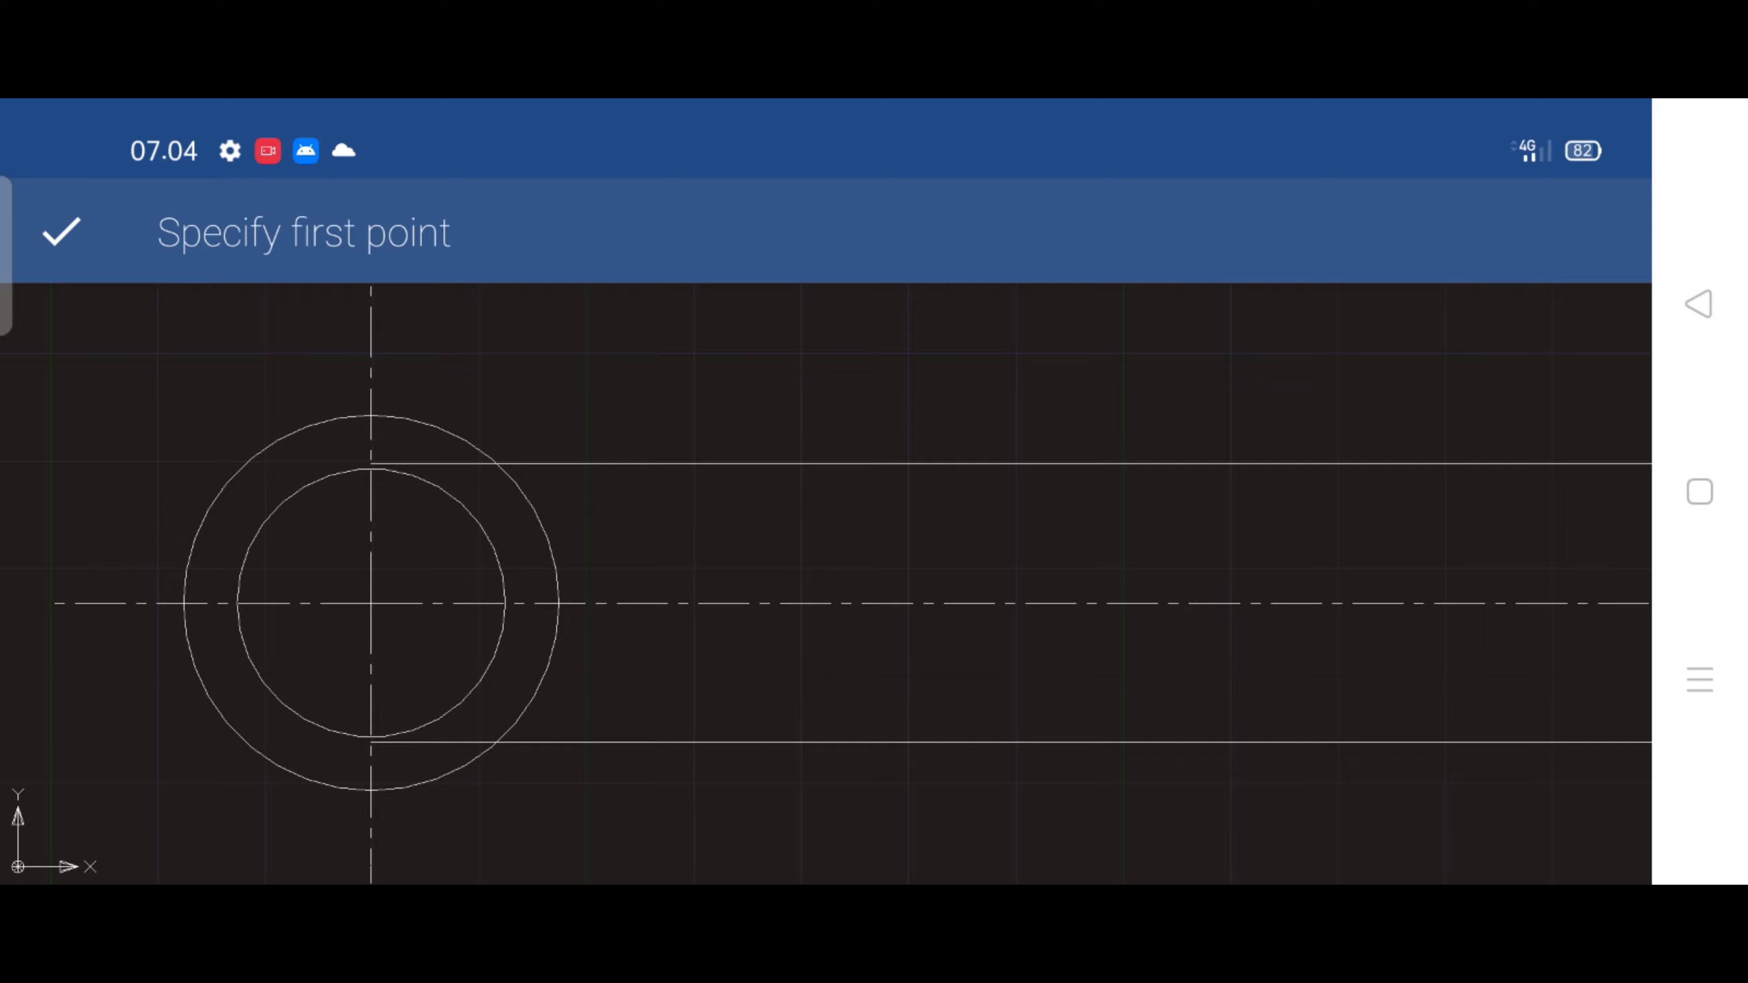
click(372, 603)
click(747, 603)
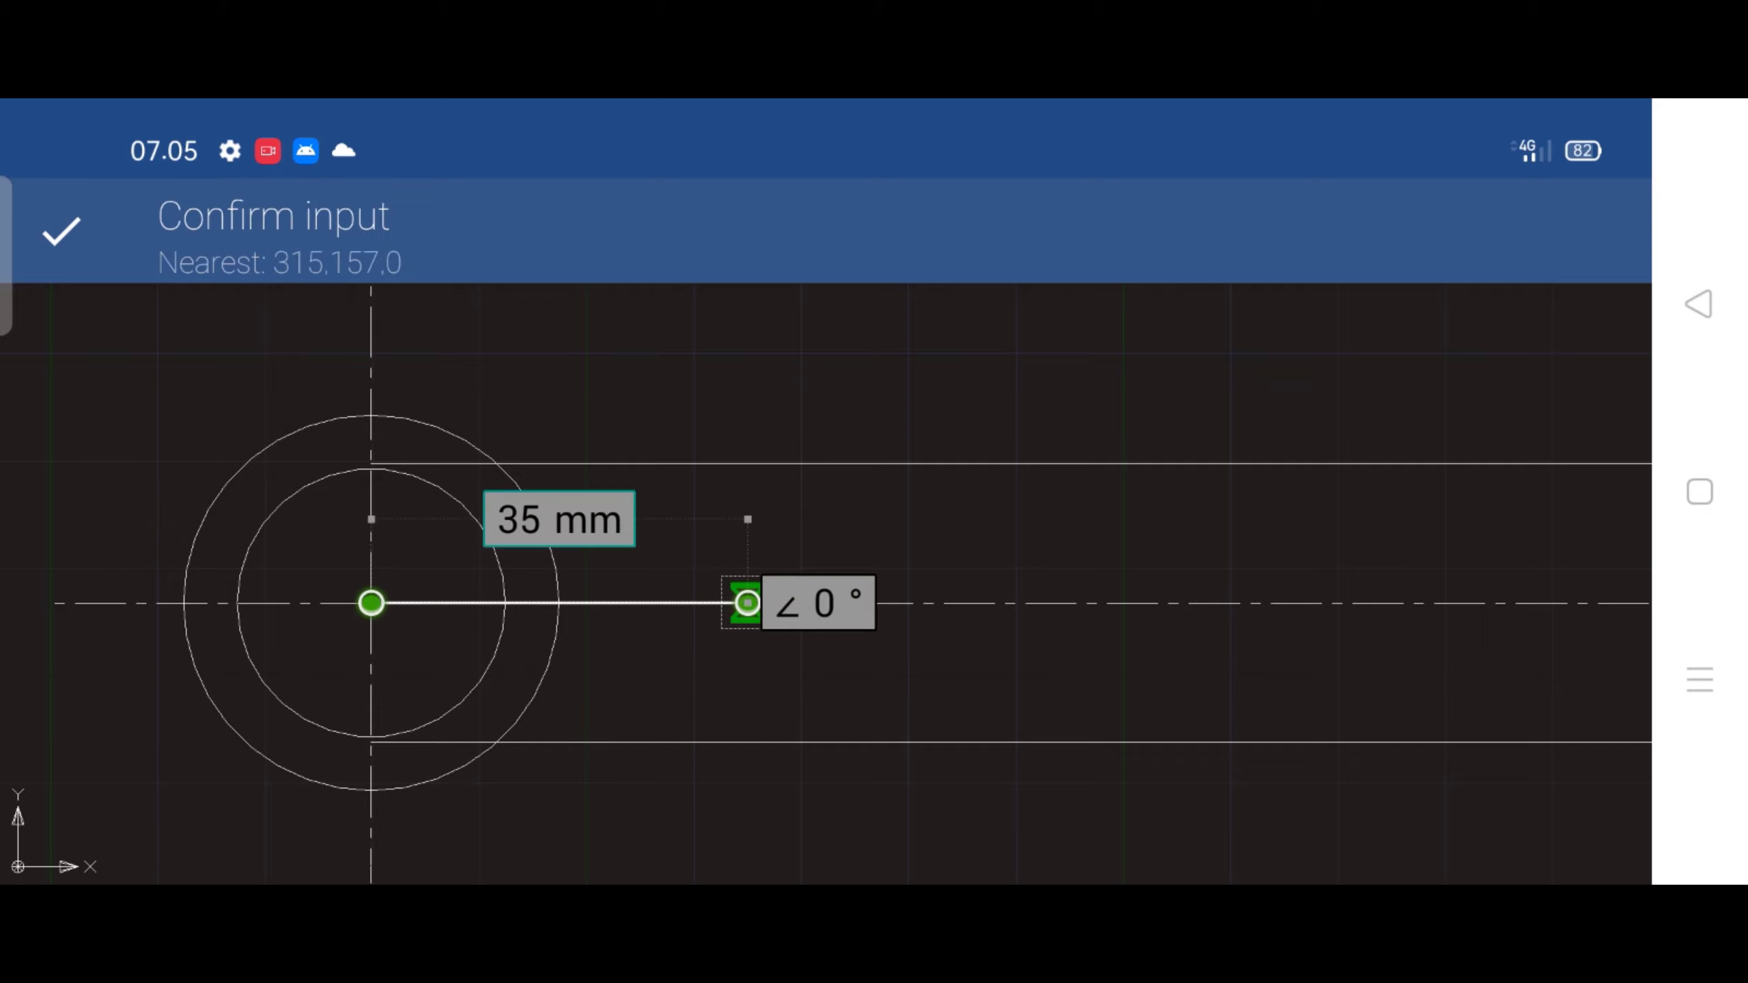
click(559, 519)
text(4)
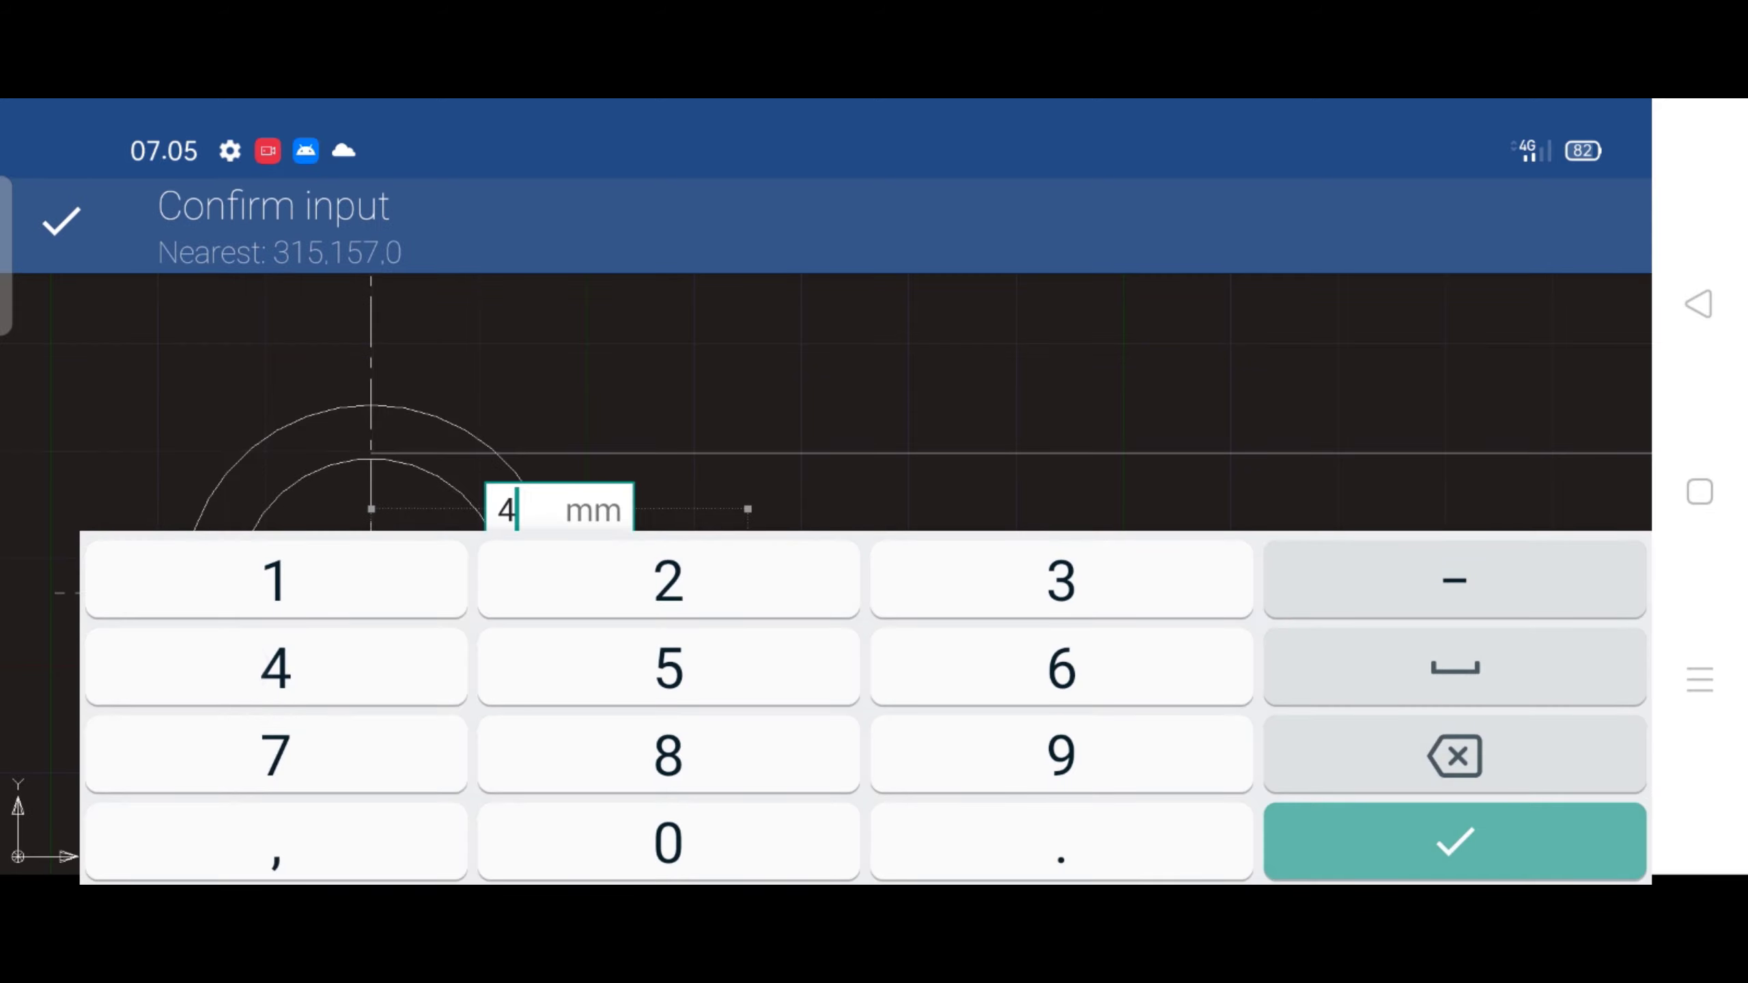
text(0)
click(1455, 841)
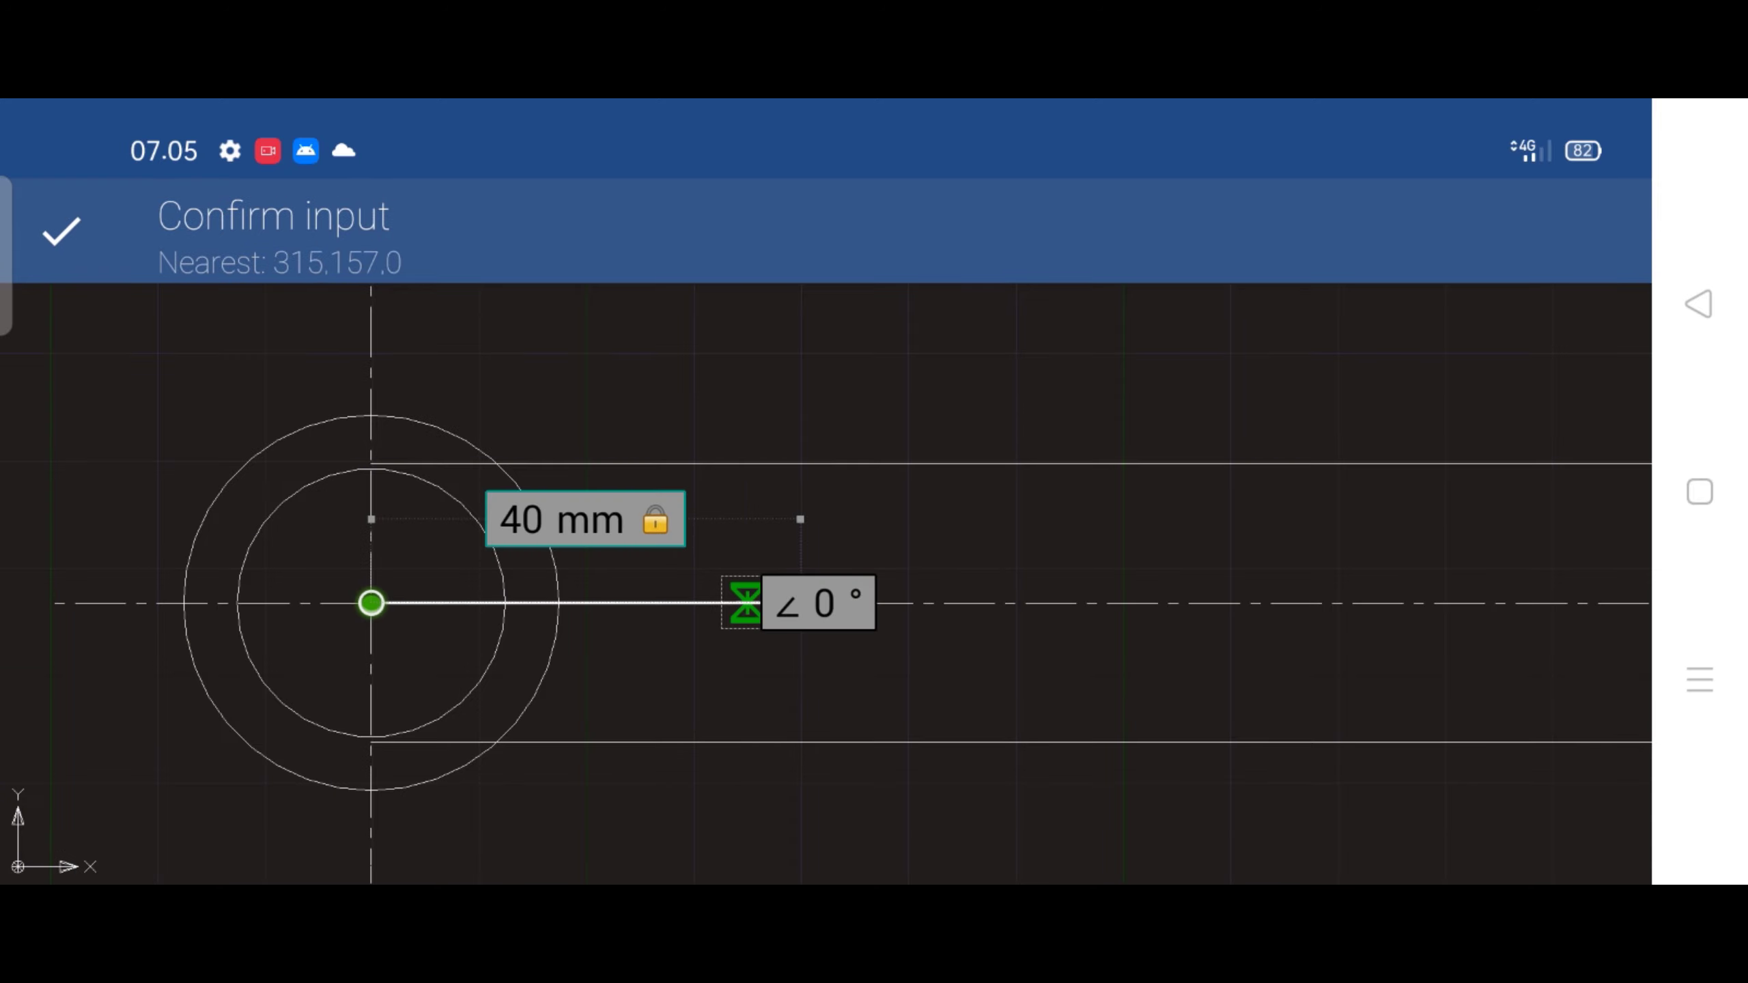
click(62, 230)
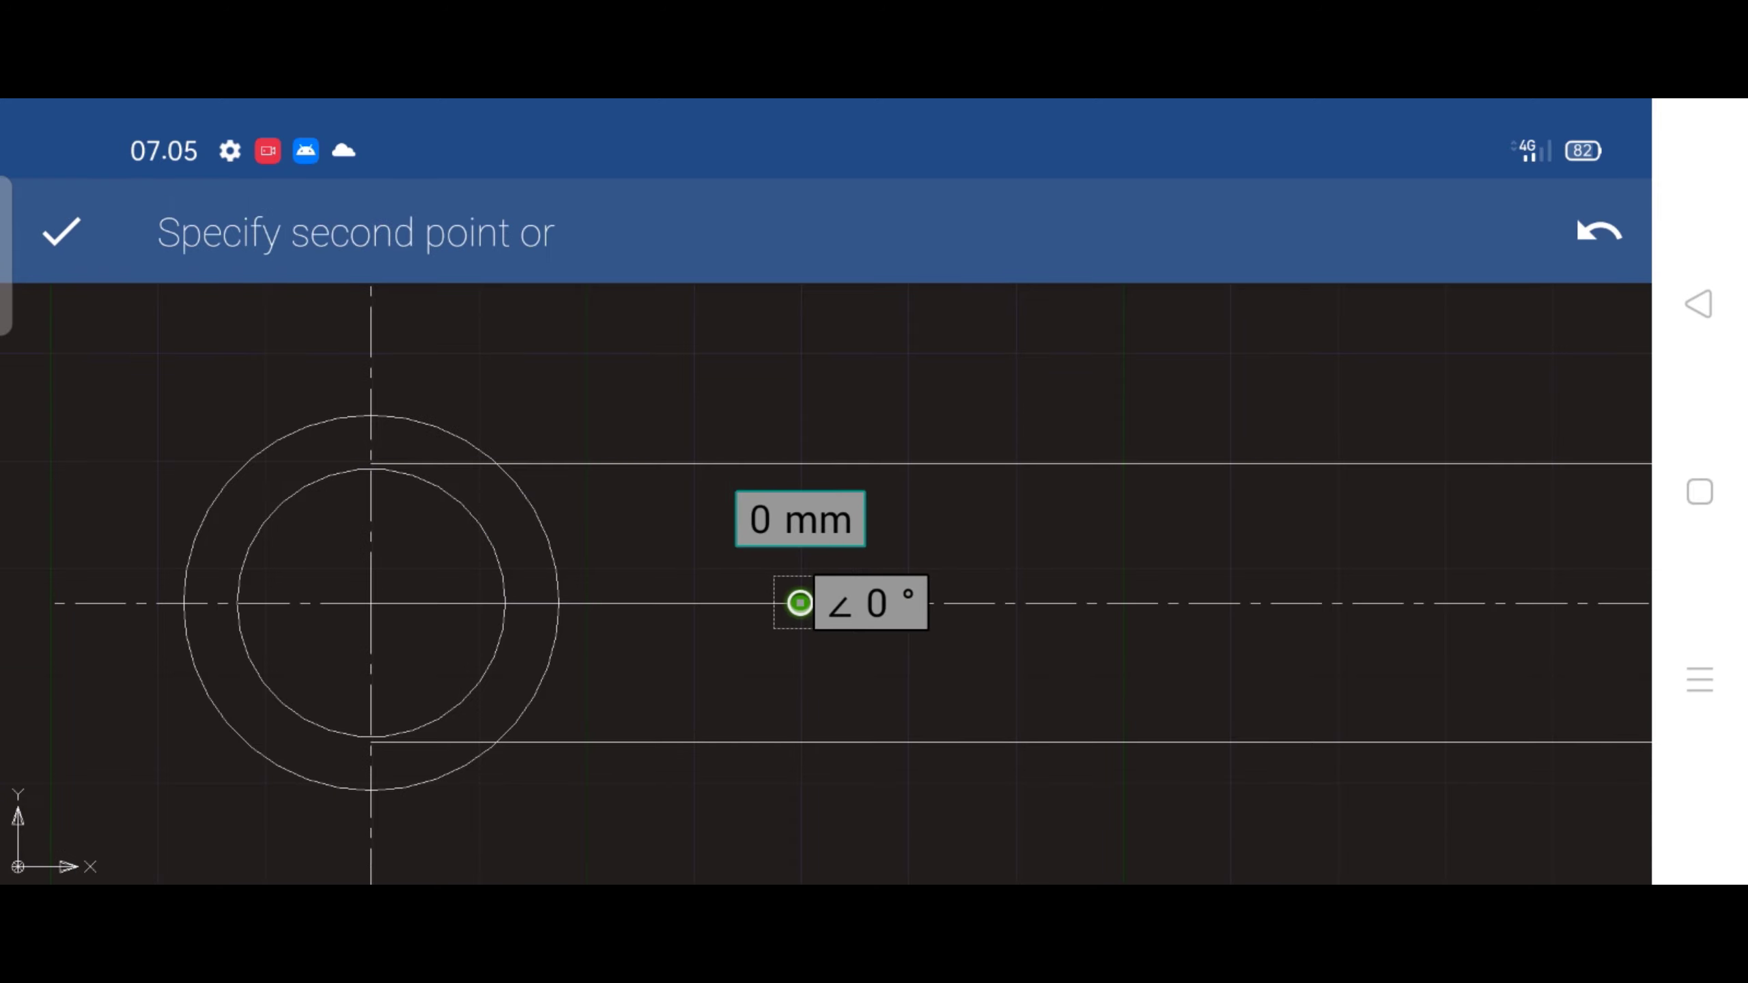
click(61, 230)
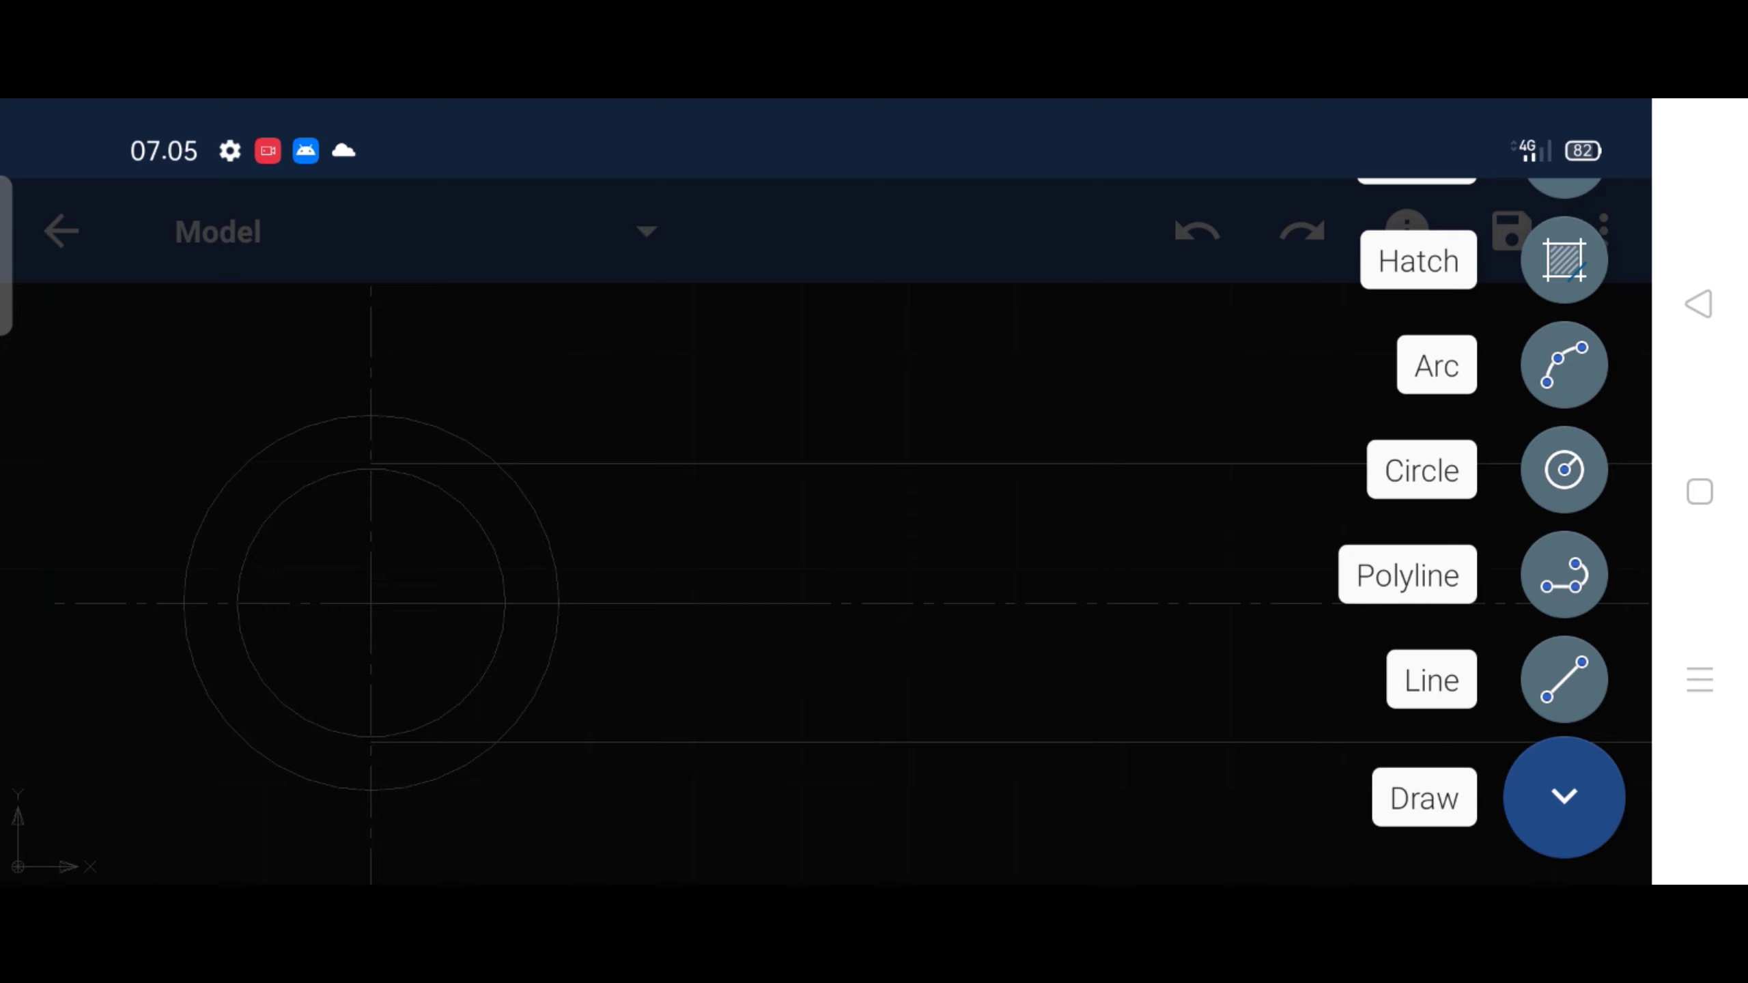
Draw a radius 7.5 circle centred on the centerline at the 40 mm line's end
click(1564, 469)
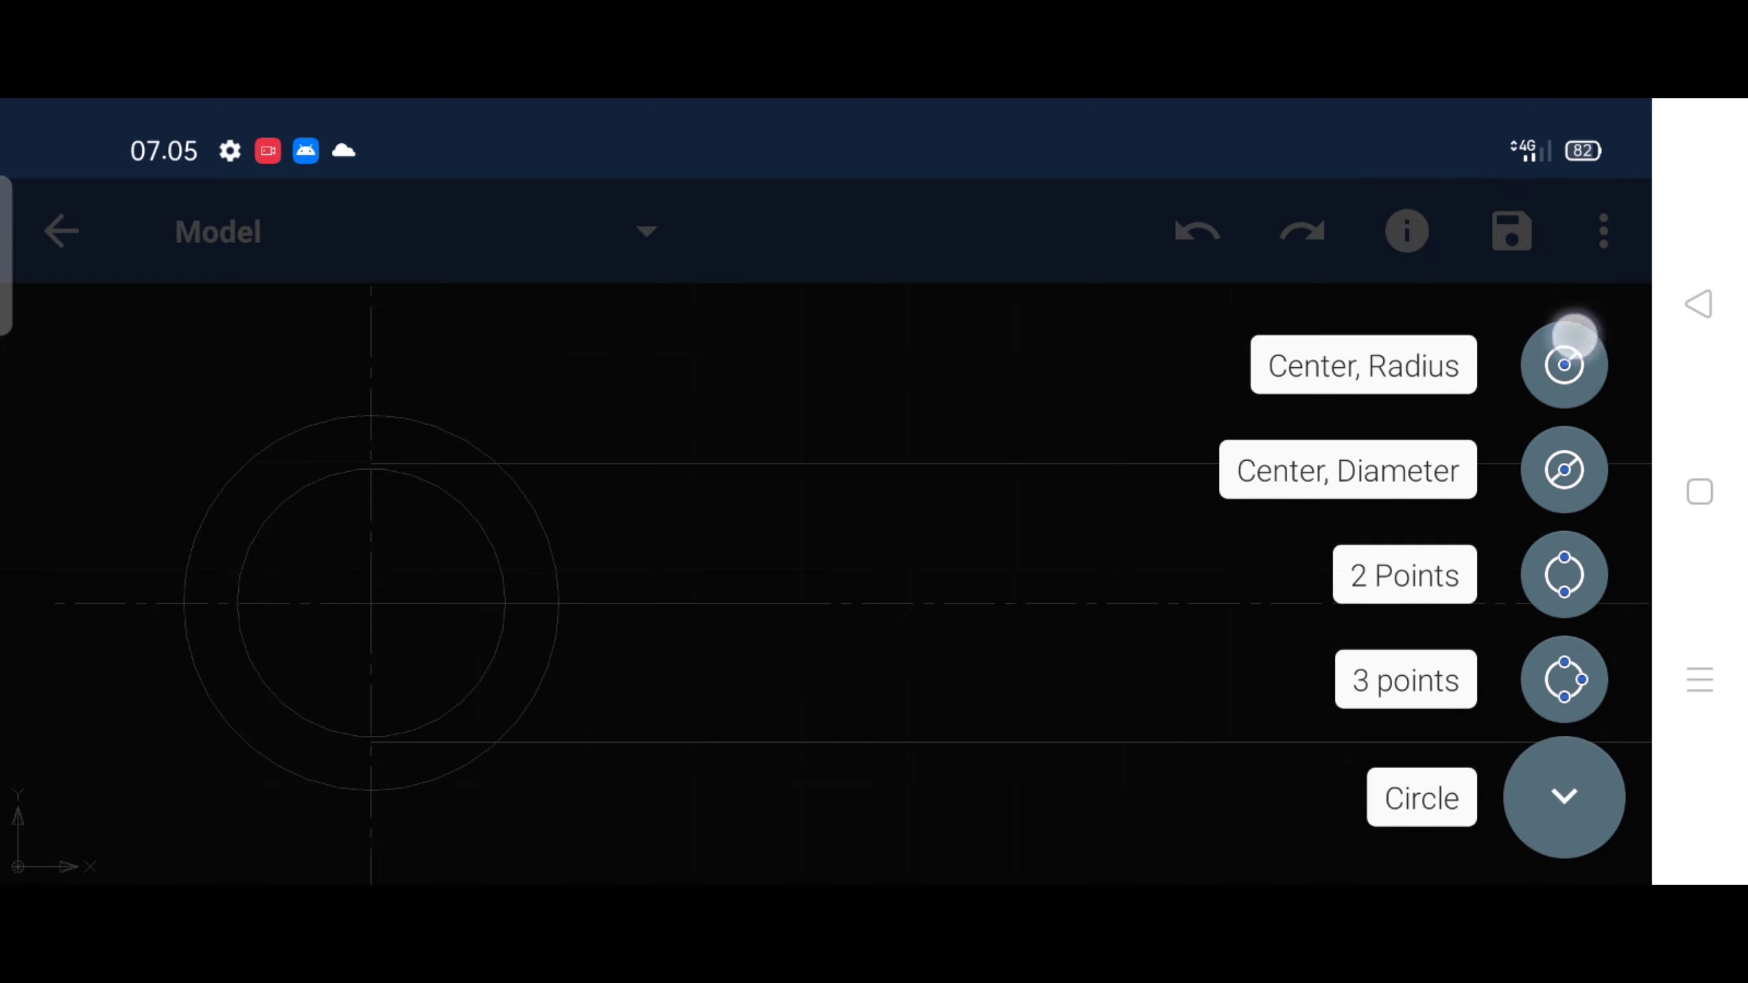
click(1572, 338)
click(840, 601)
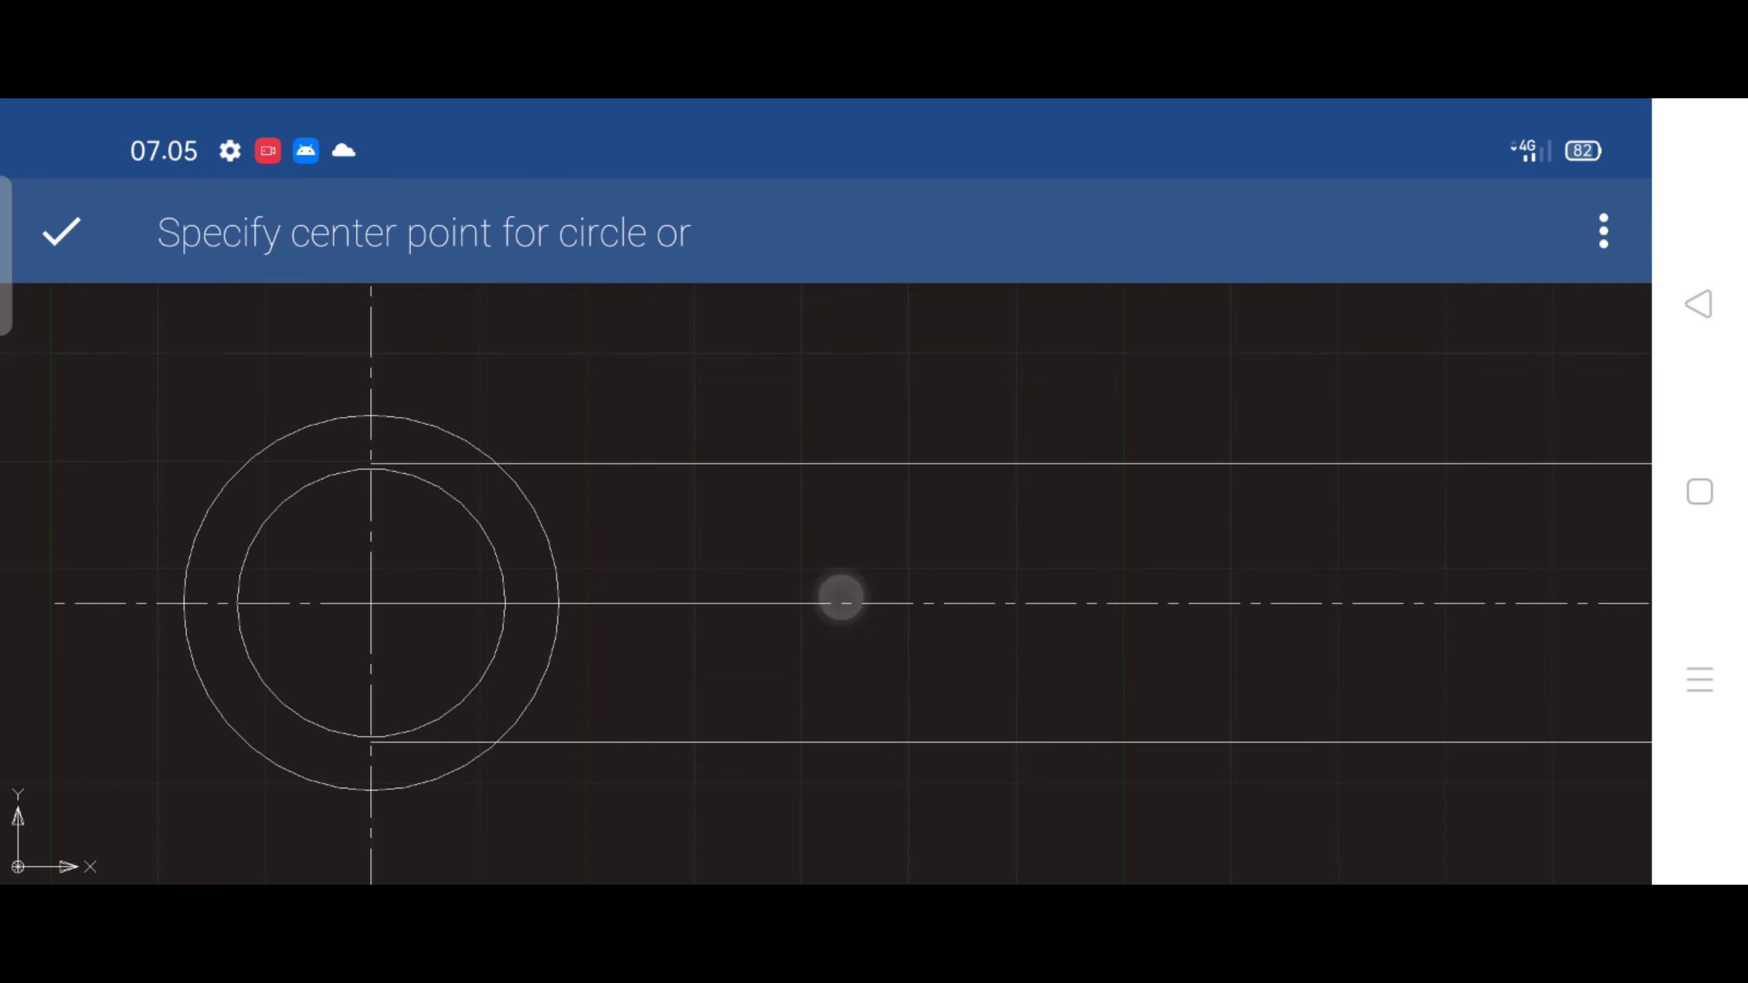
click(966, 519)
click(857, 489)
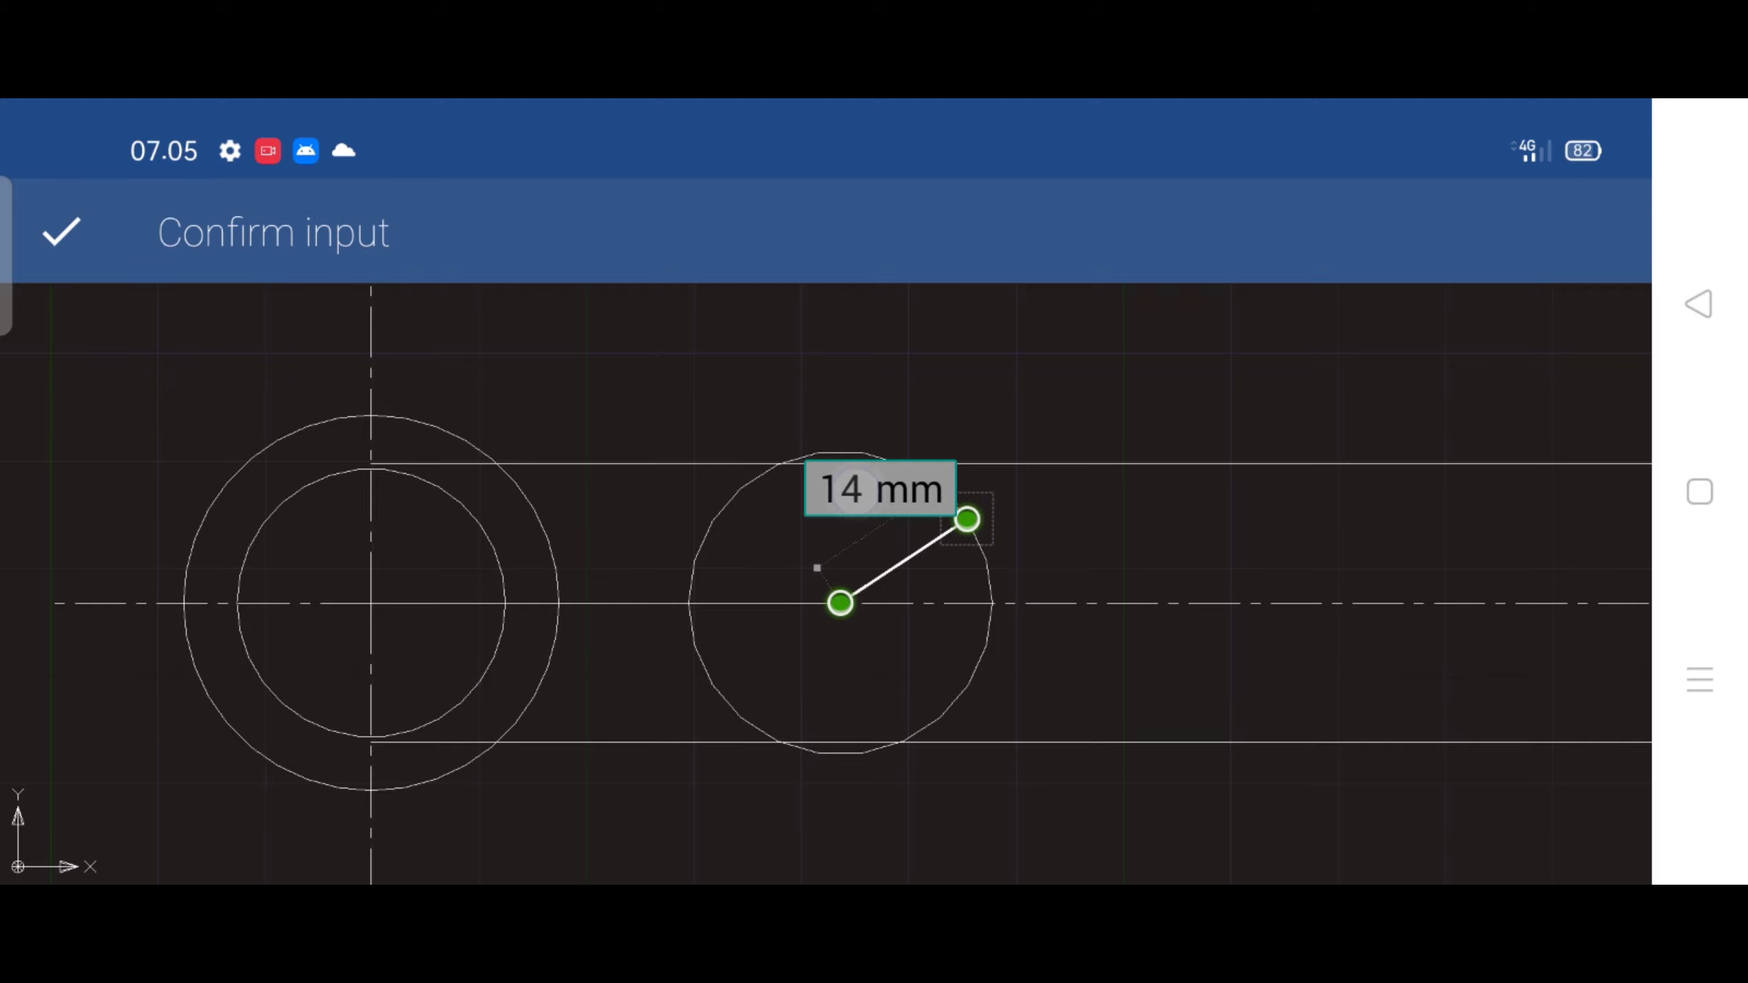
click(250, 764)
click(1064, 819)
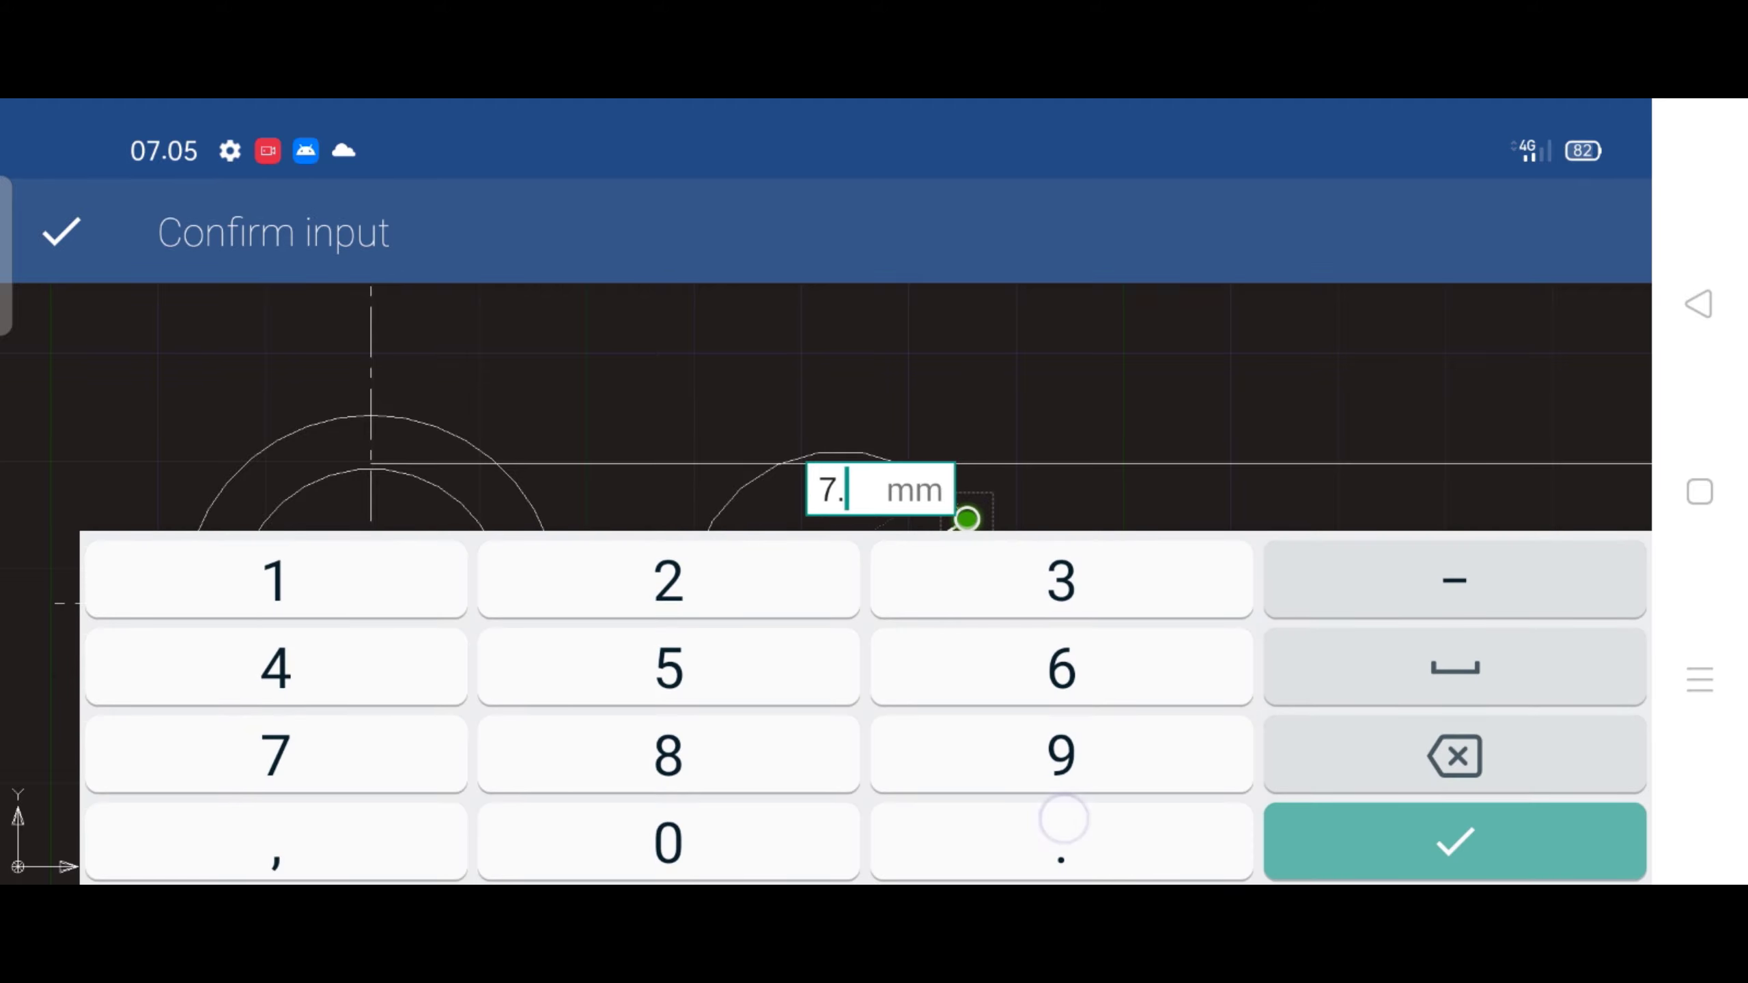
click(728, 653)
click(1504, 853)
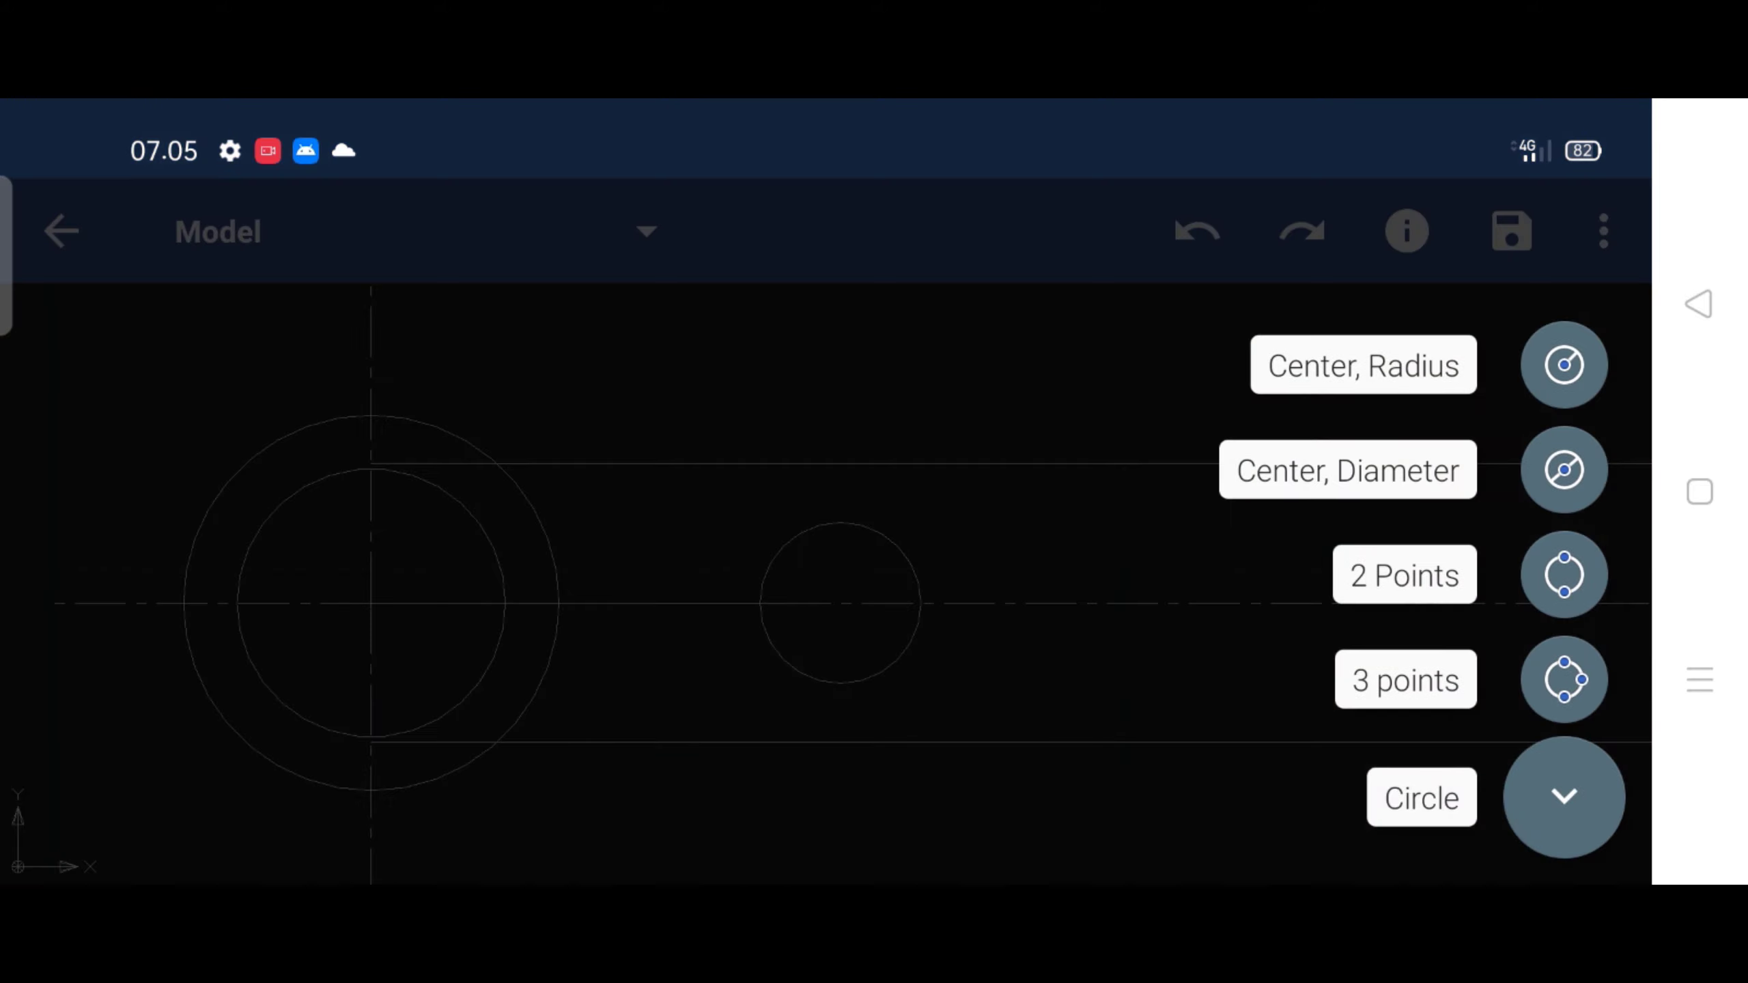
click(1710, 299)
click(1696, 275)
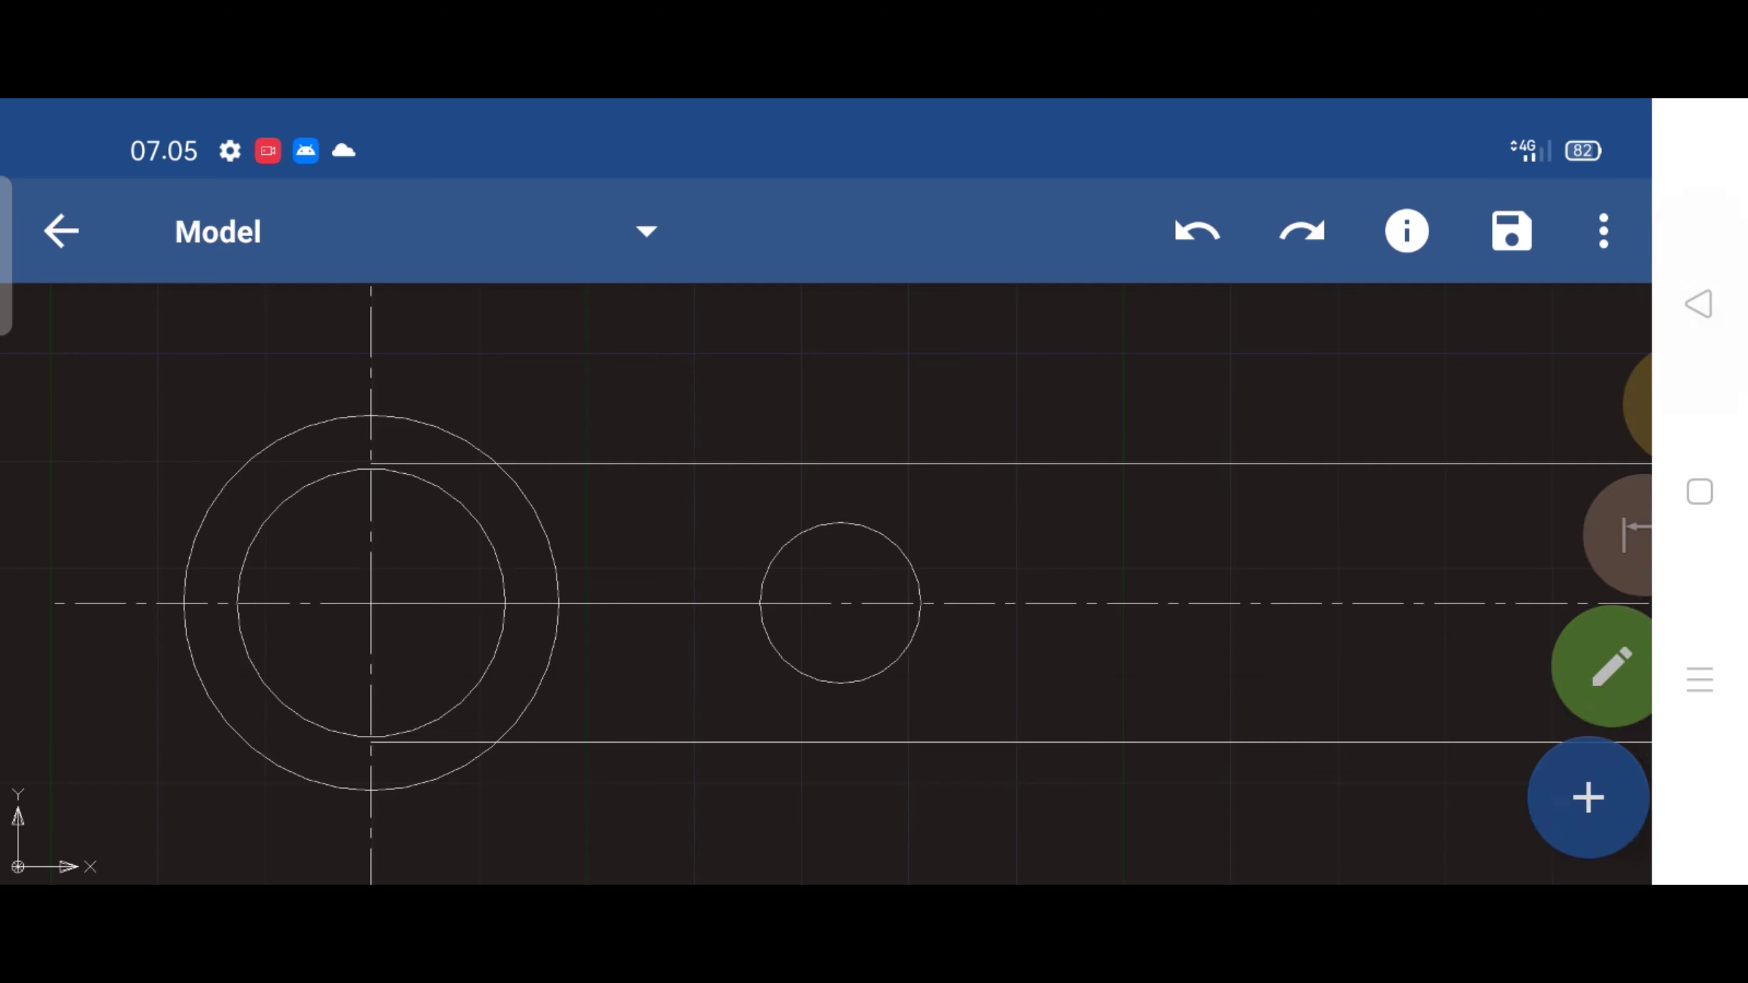
click(711, 596)
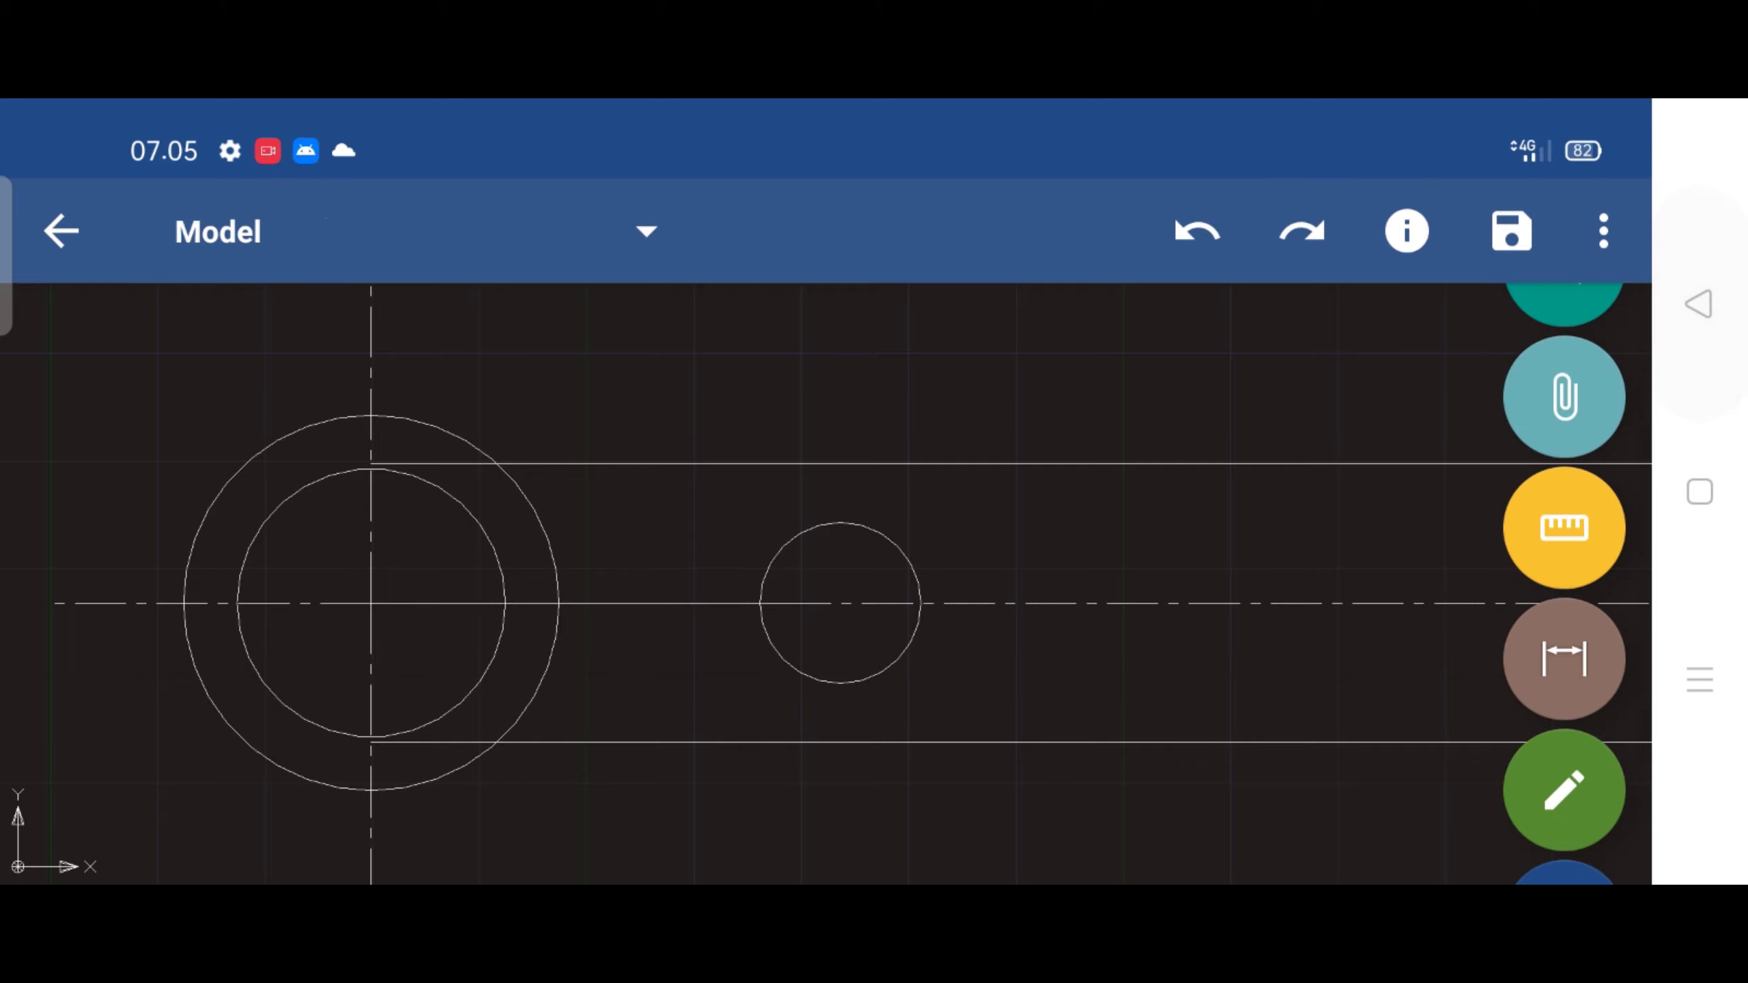
Repeatedly select and deselect the dashed centerline while hunting for the helper line
click(1564, 797)
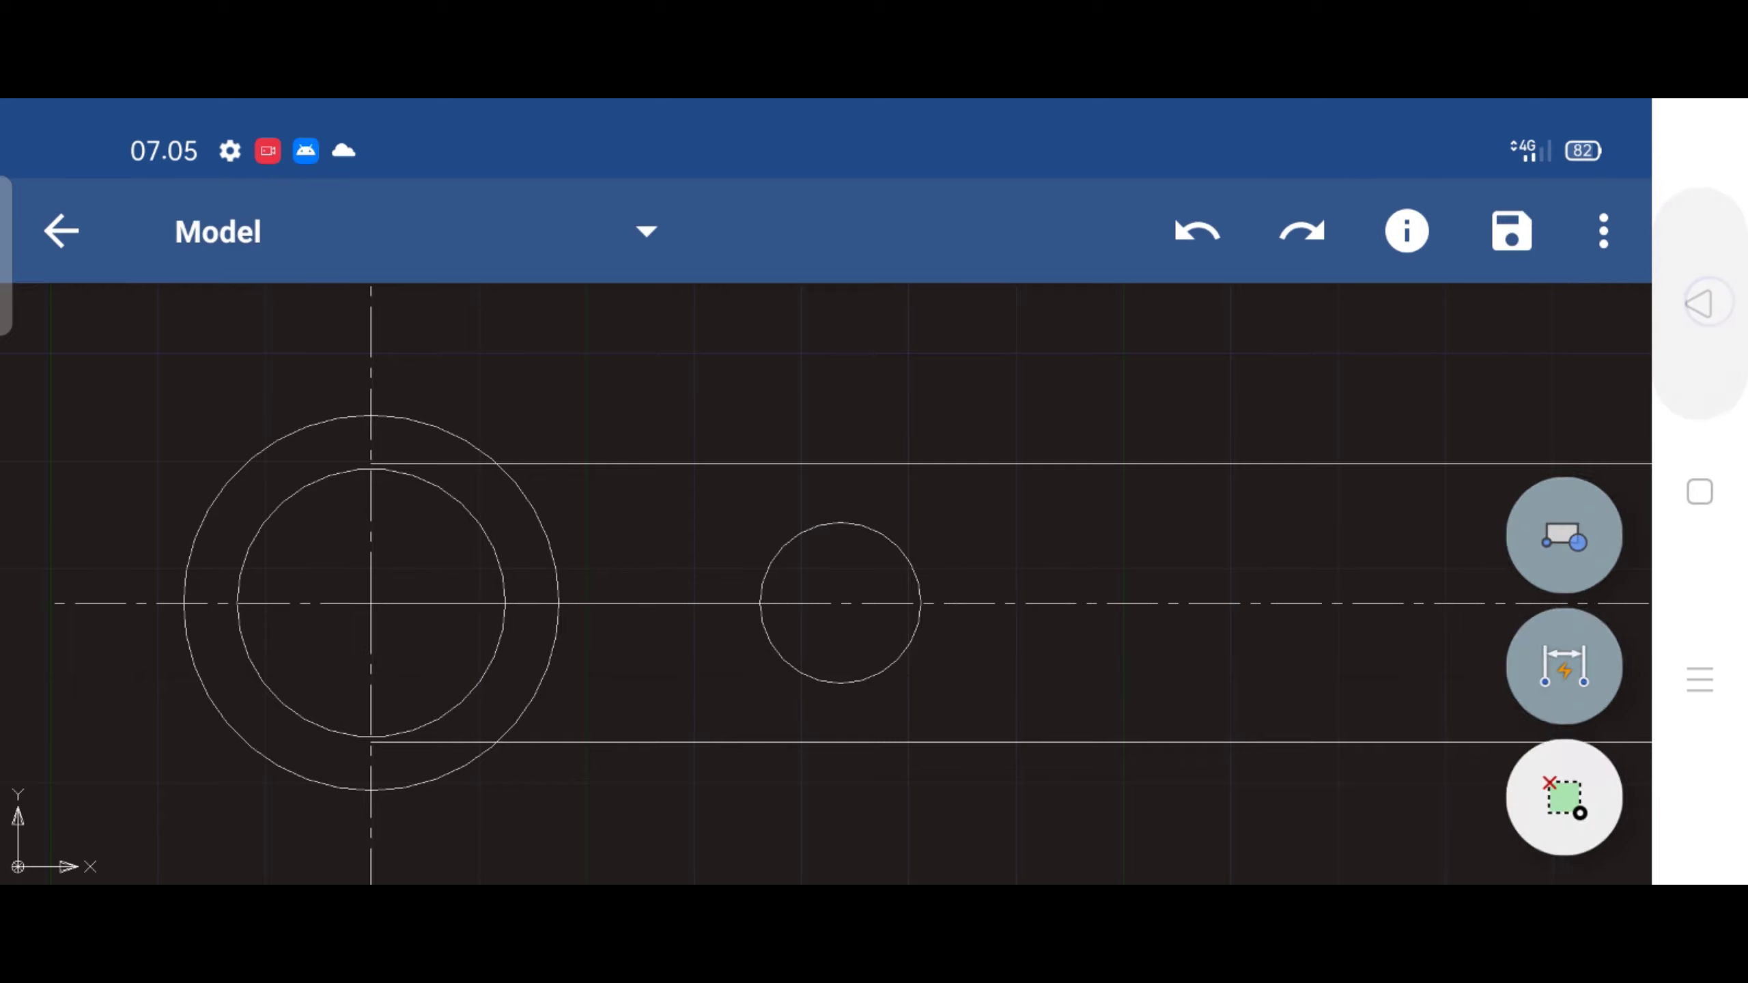
scroll(837, 647, up, 5)
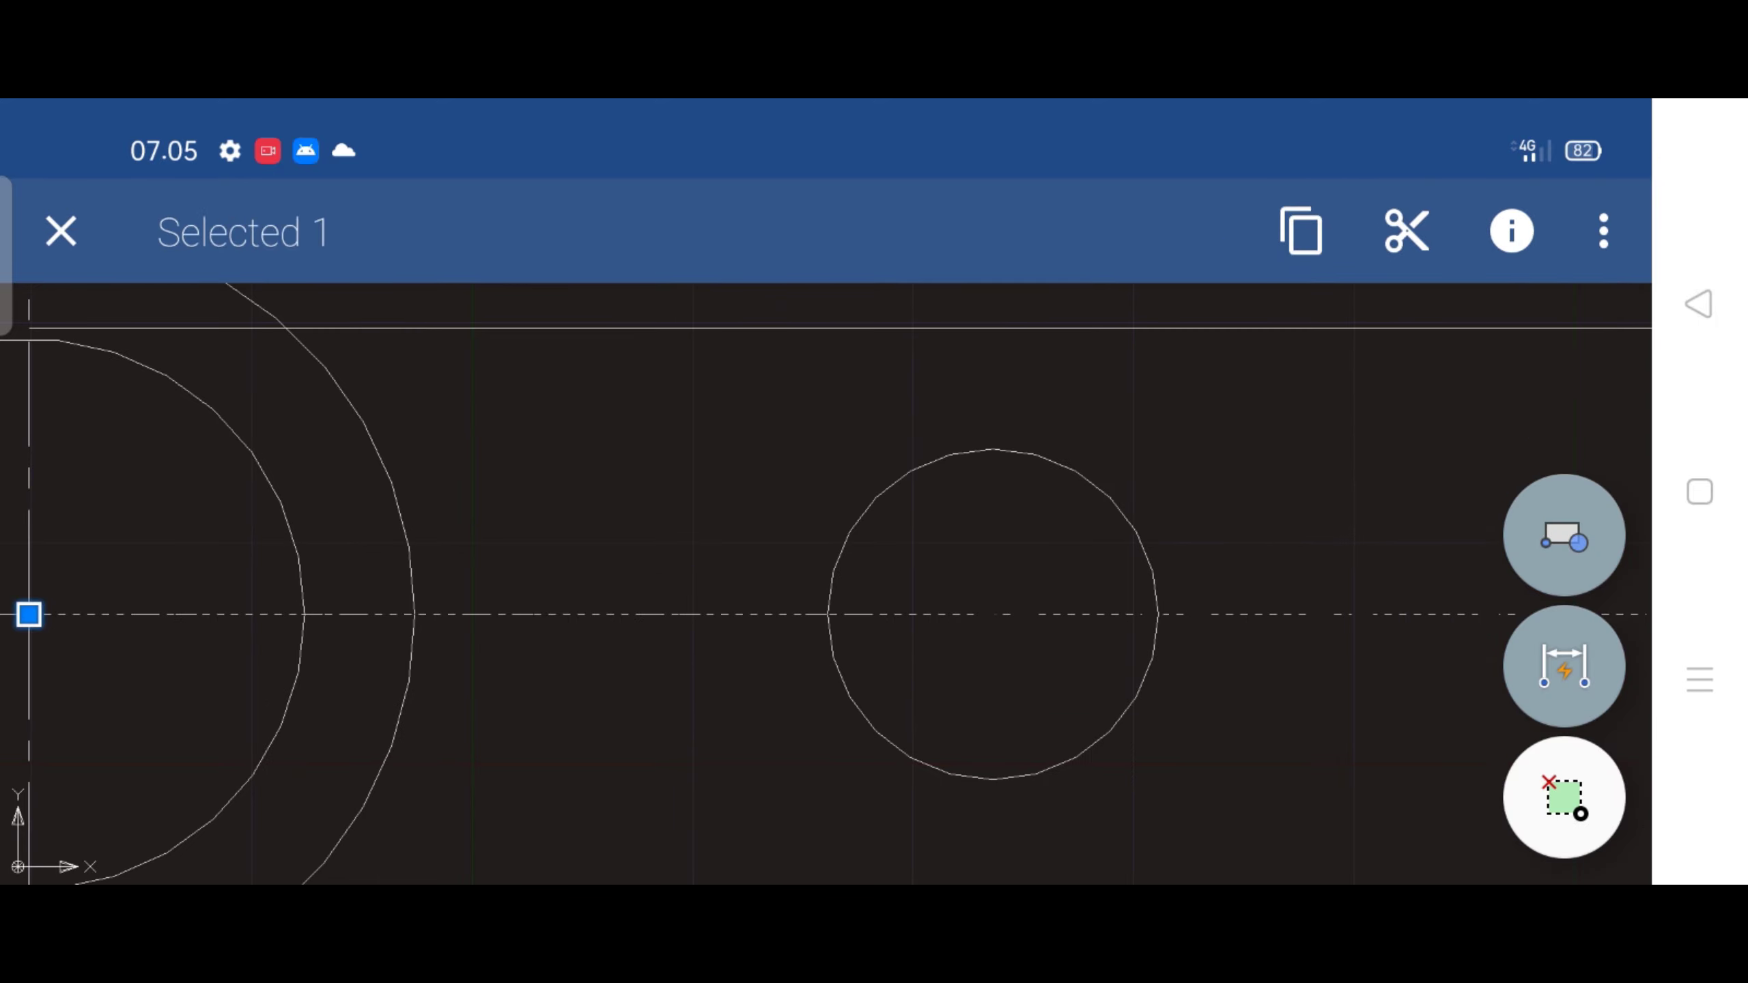
scroll(837, 596, down, 3)
click(344, 593)
click(576, 630)
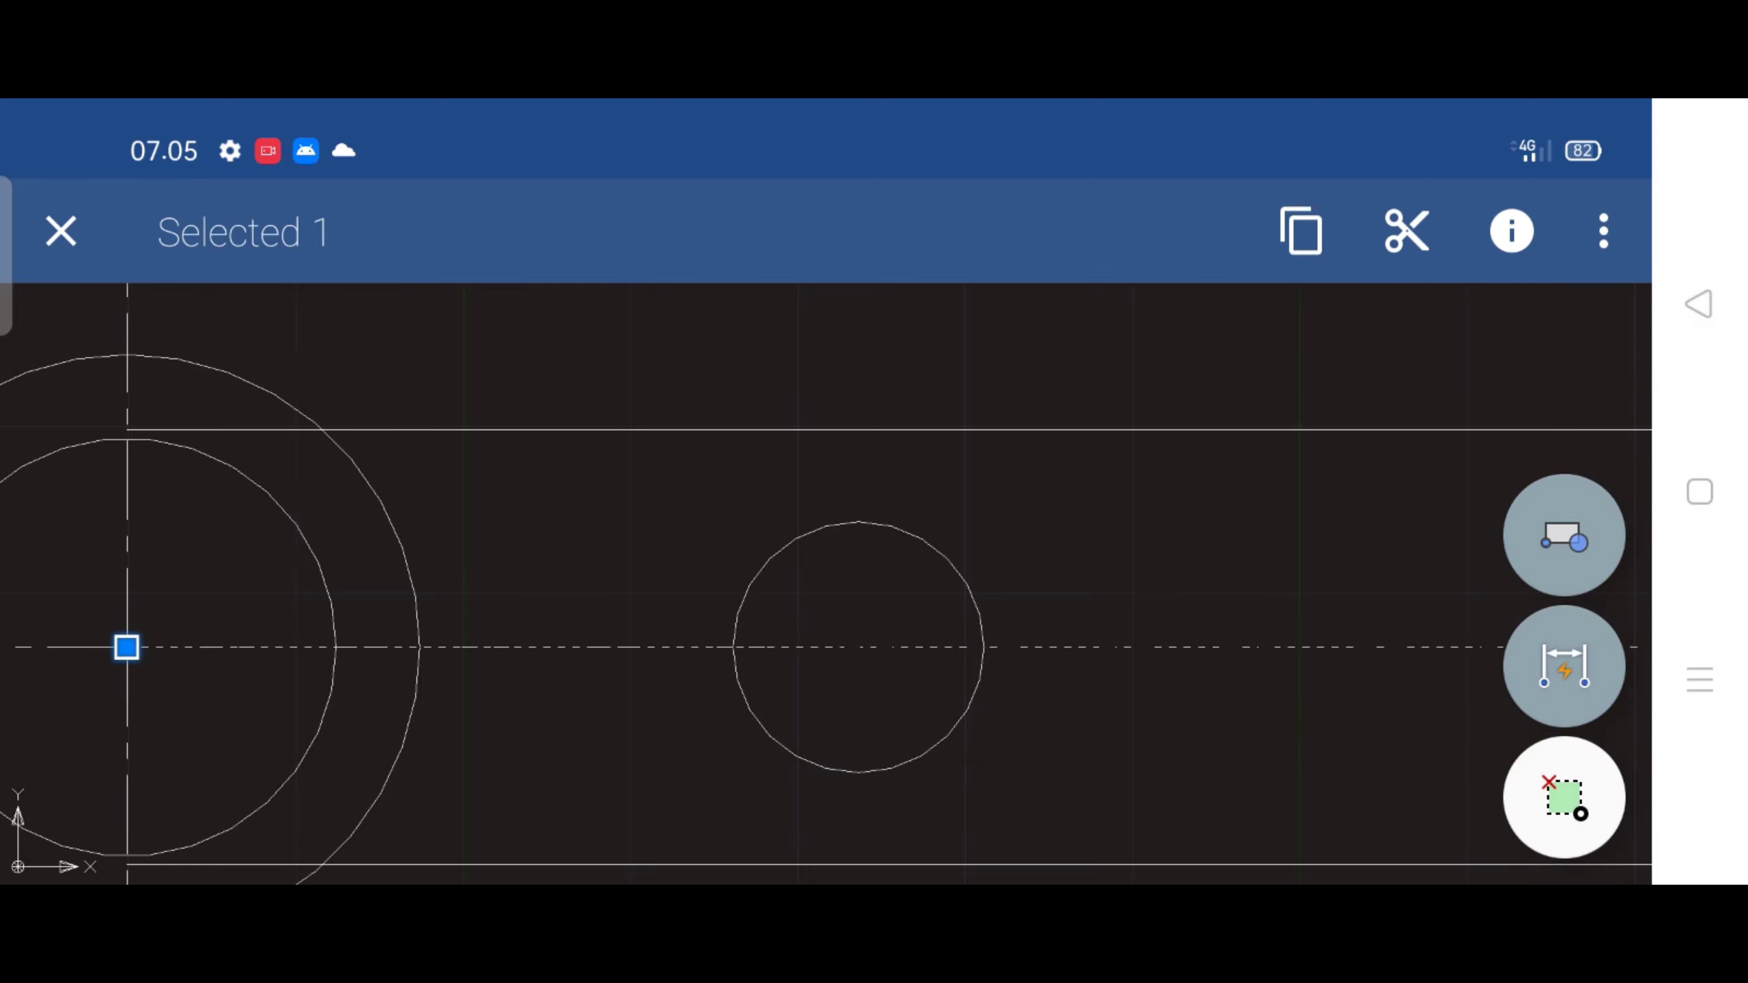
scroll(861, 620, up, 5)
click(860, 628)
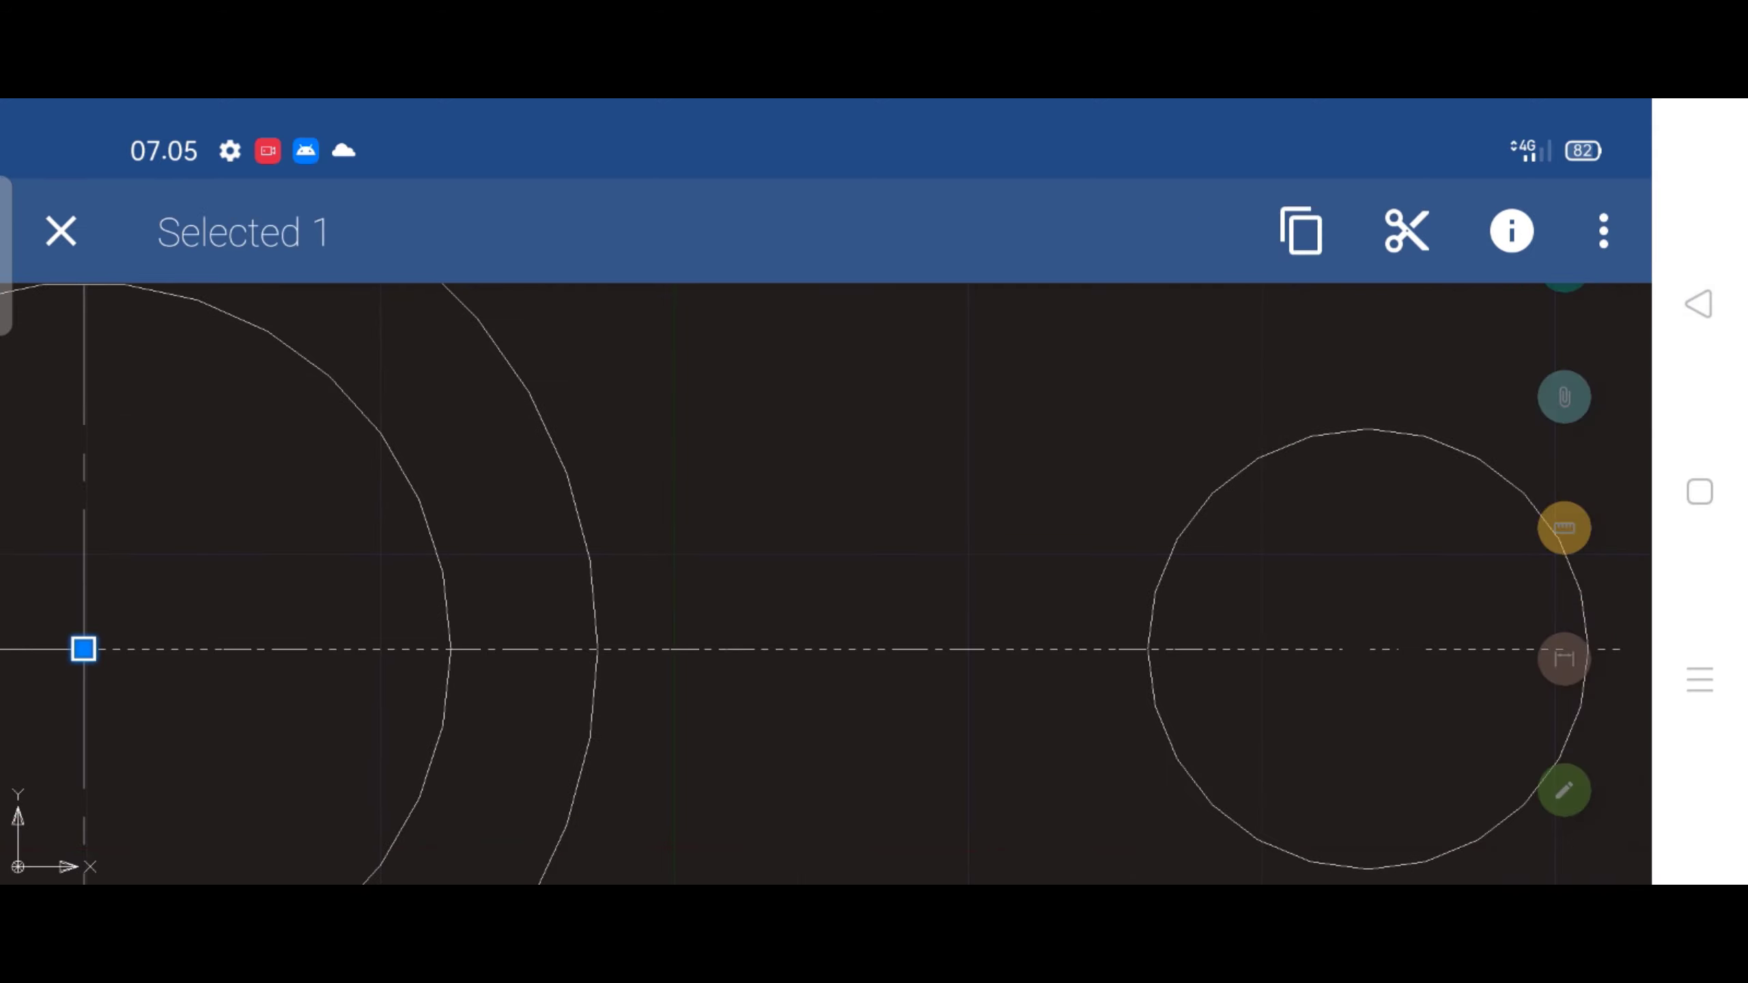
scroll(578, 616, down, 5)
click(61, 231)
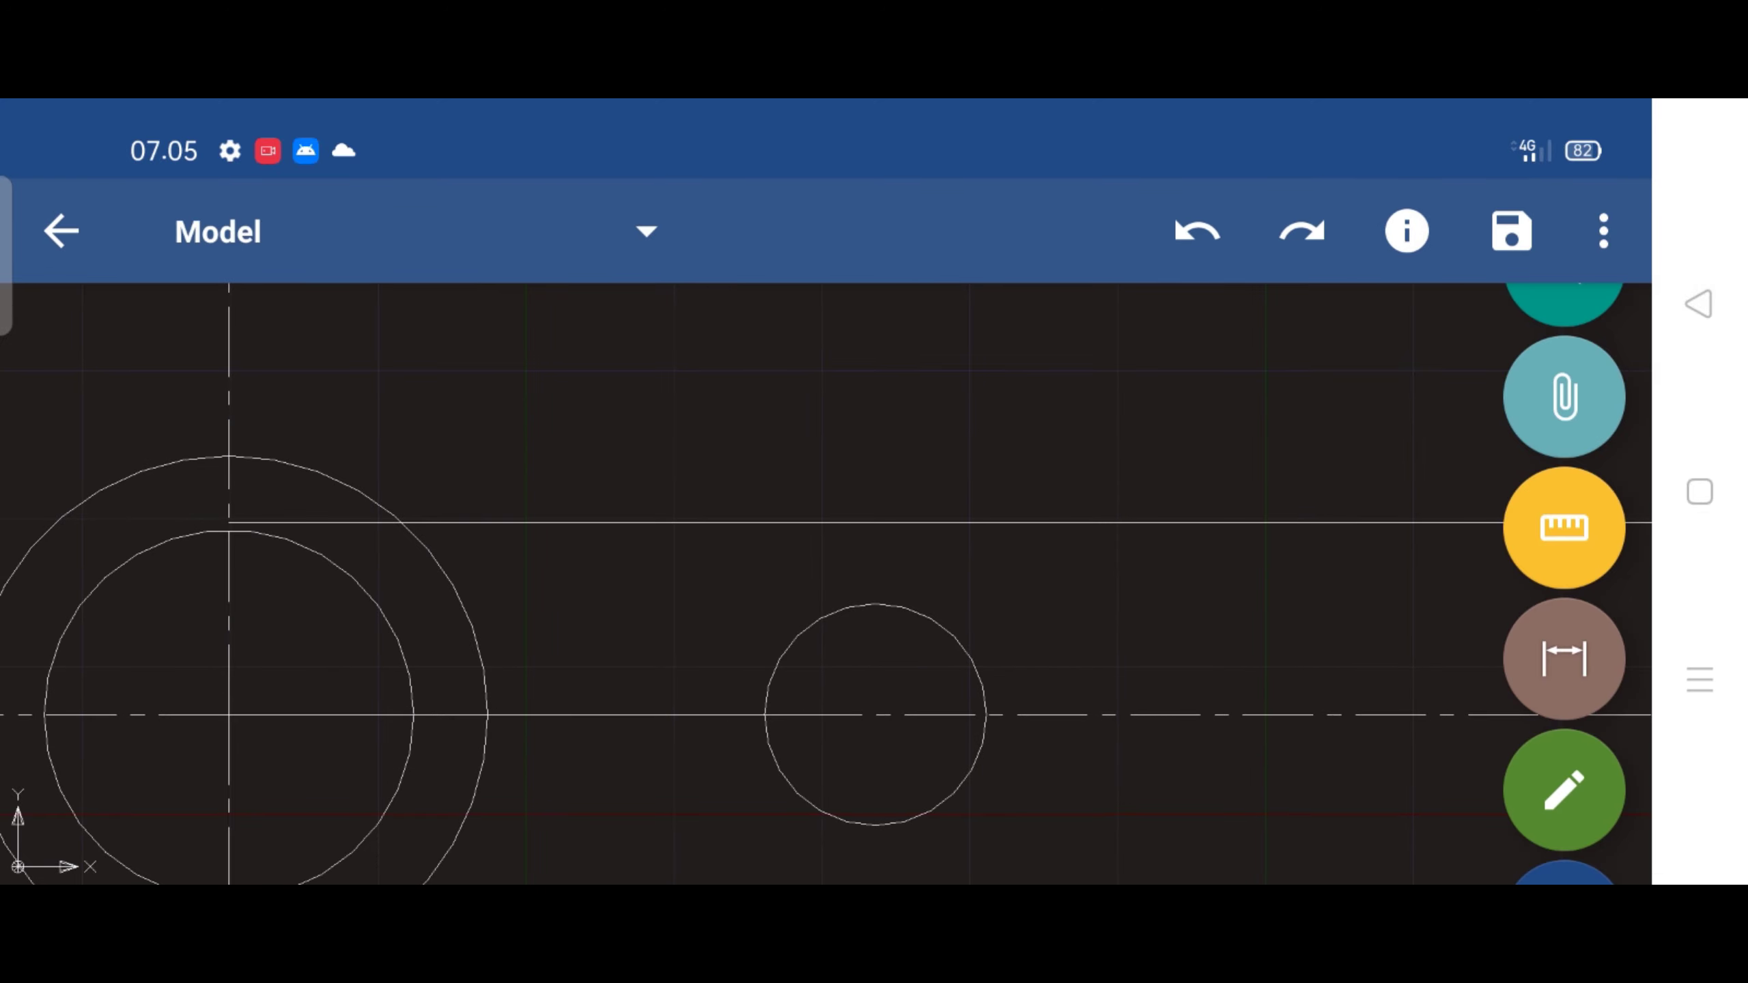
click(634, 714)
scroll(620, 634, down, 3)
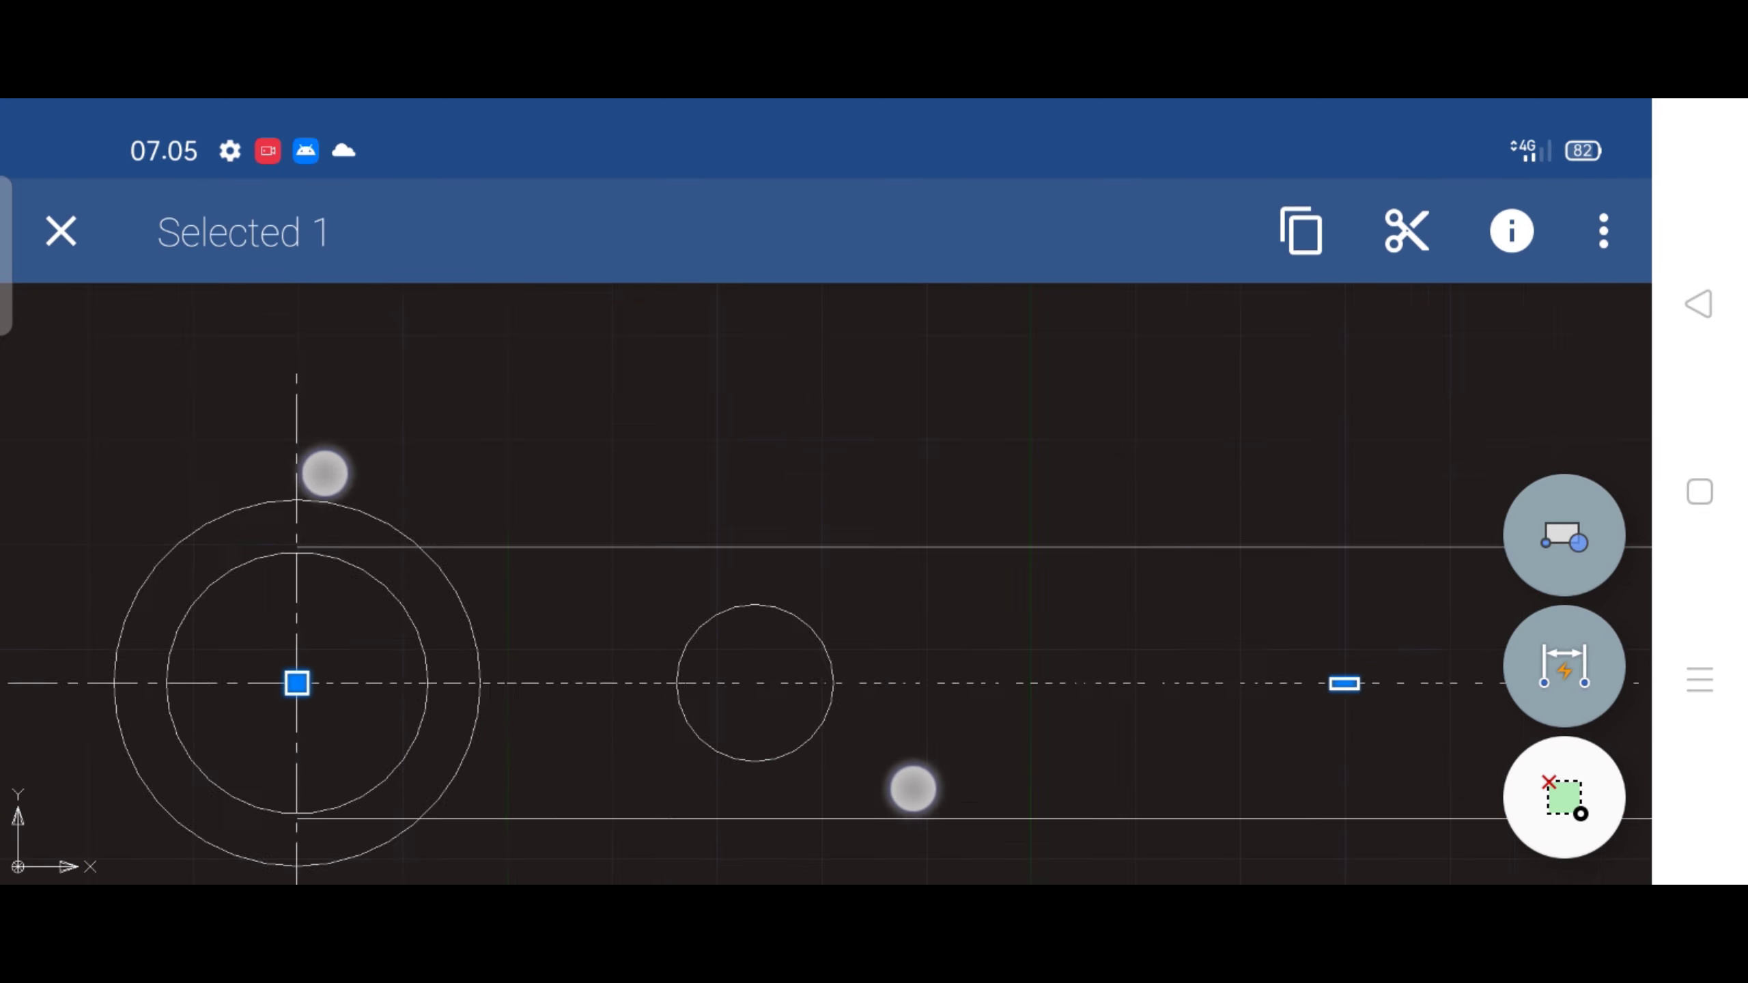
scroll(620, 633, down, 2)
click(62, 231)
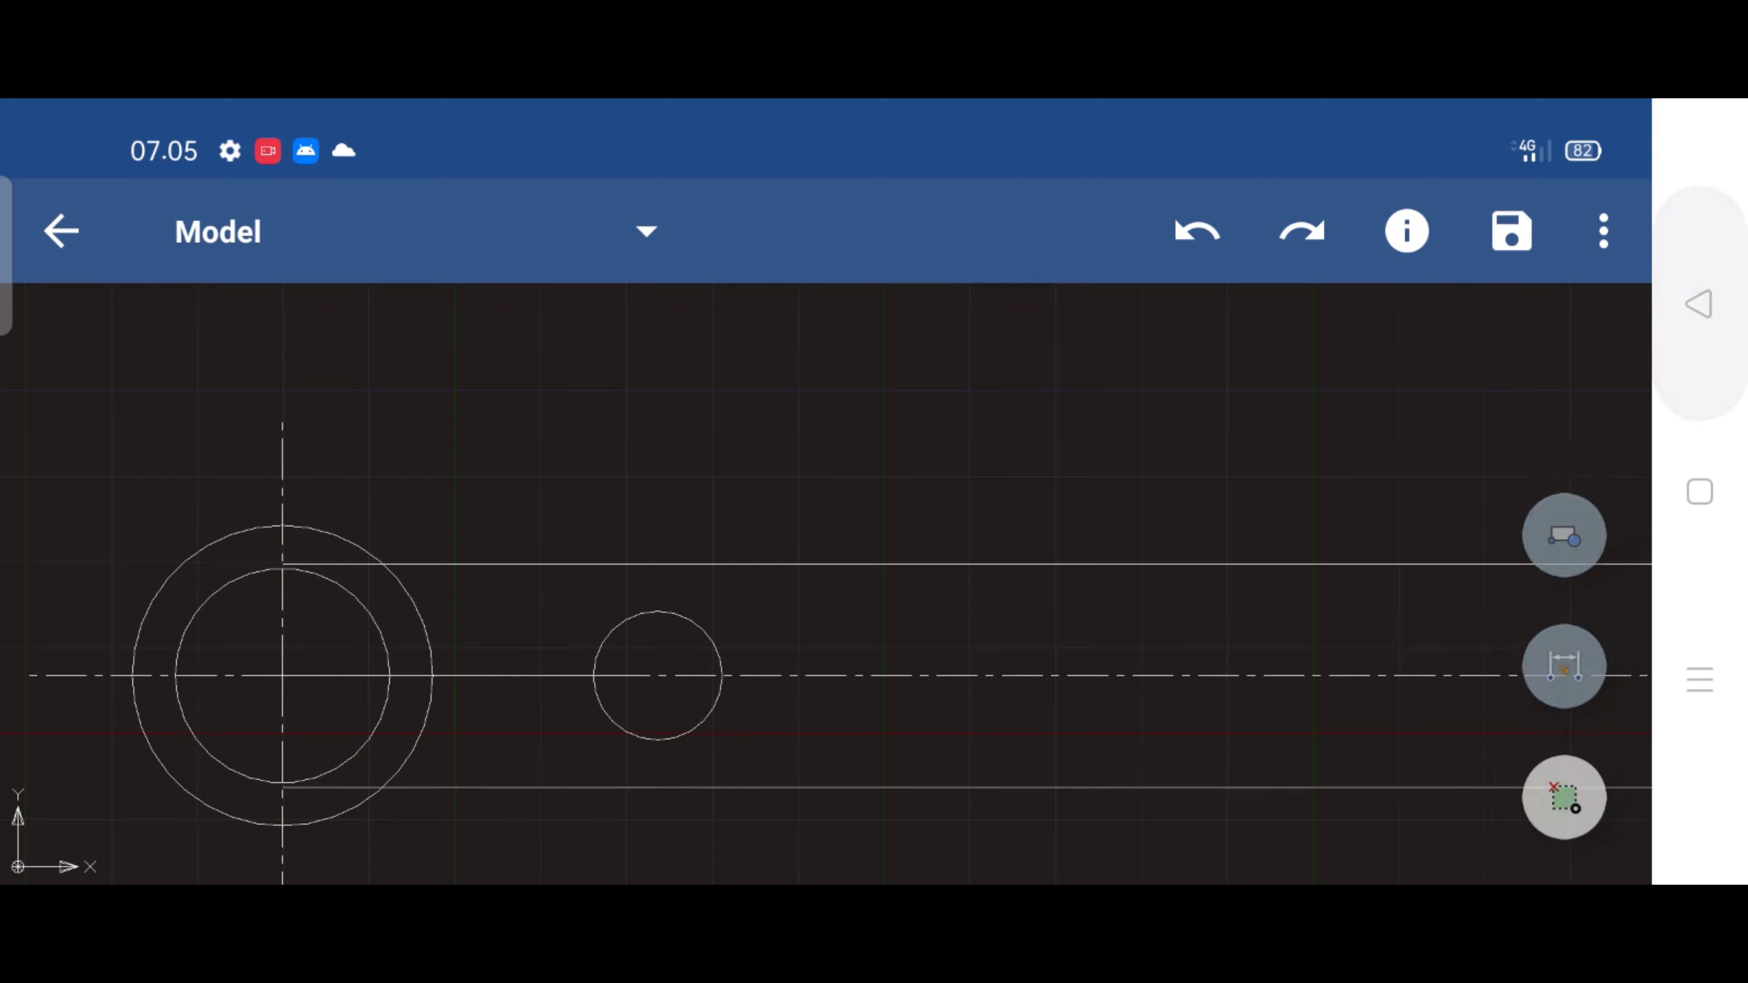
click(557, 678)
click(1699, 303)
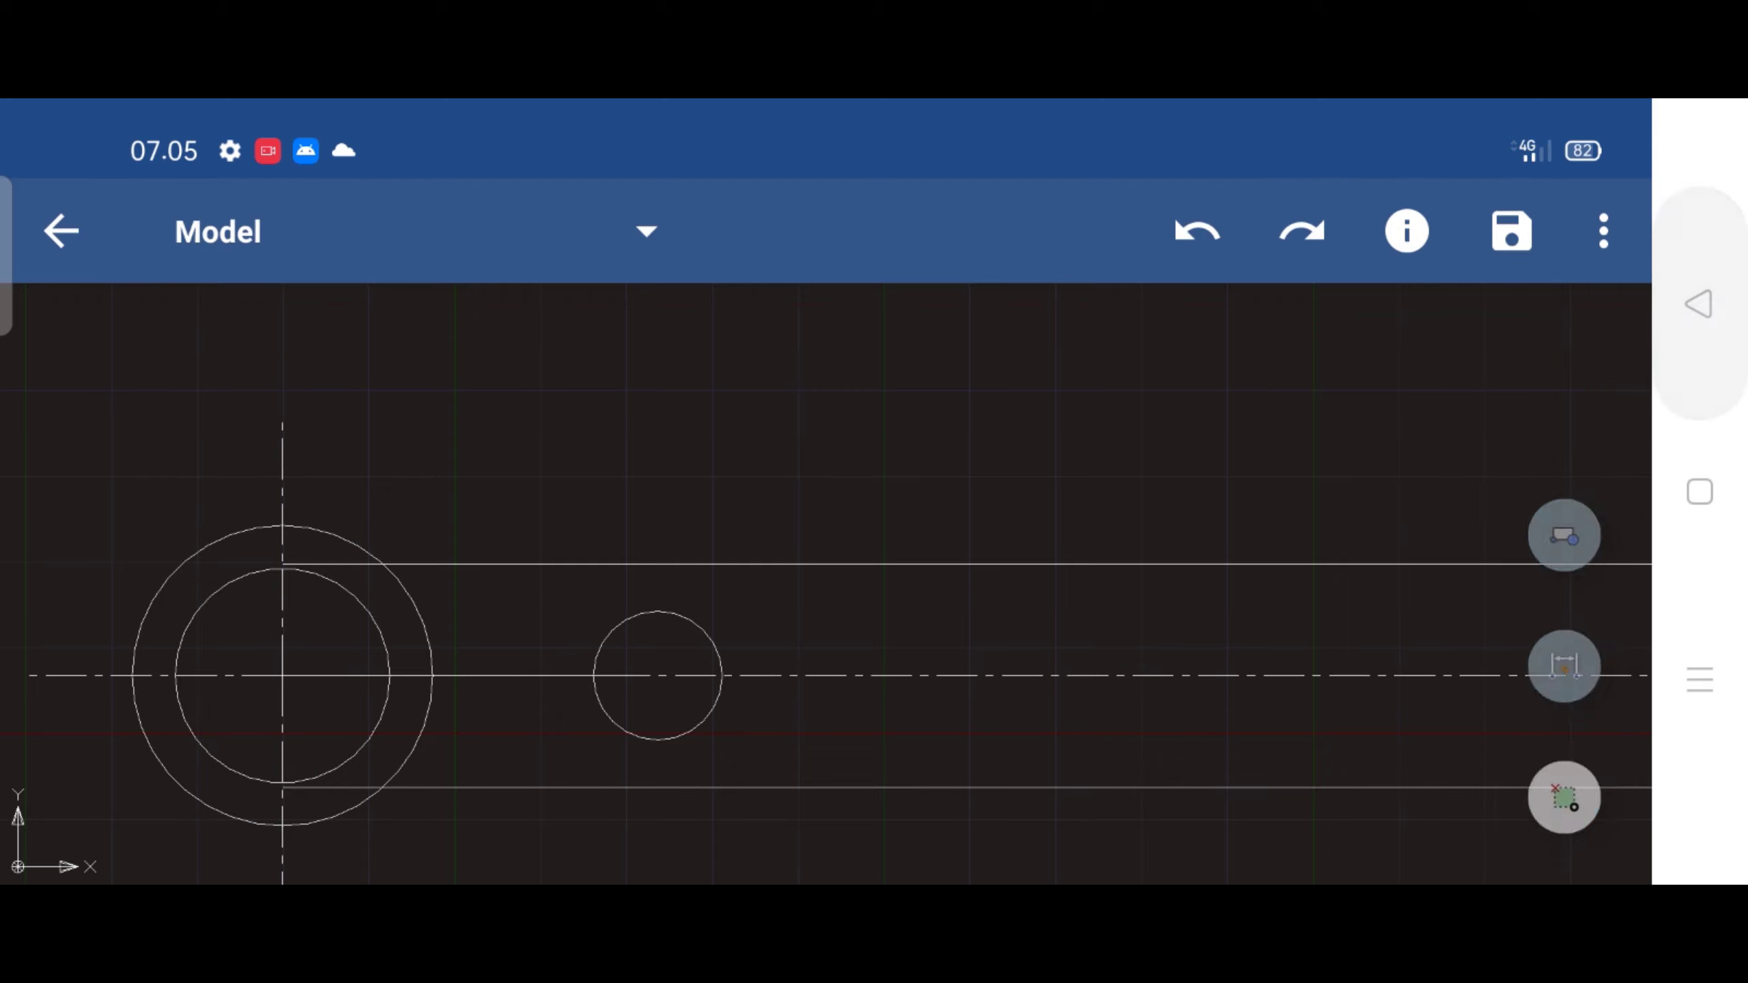
click(644, 674)
click(1698, 304)
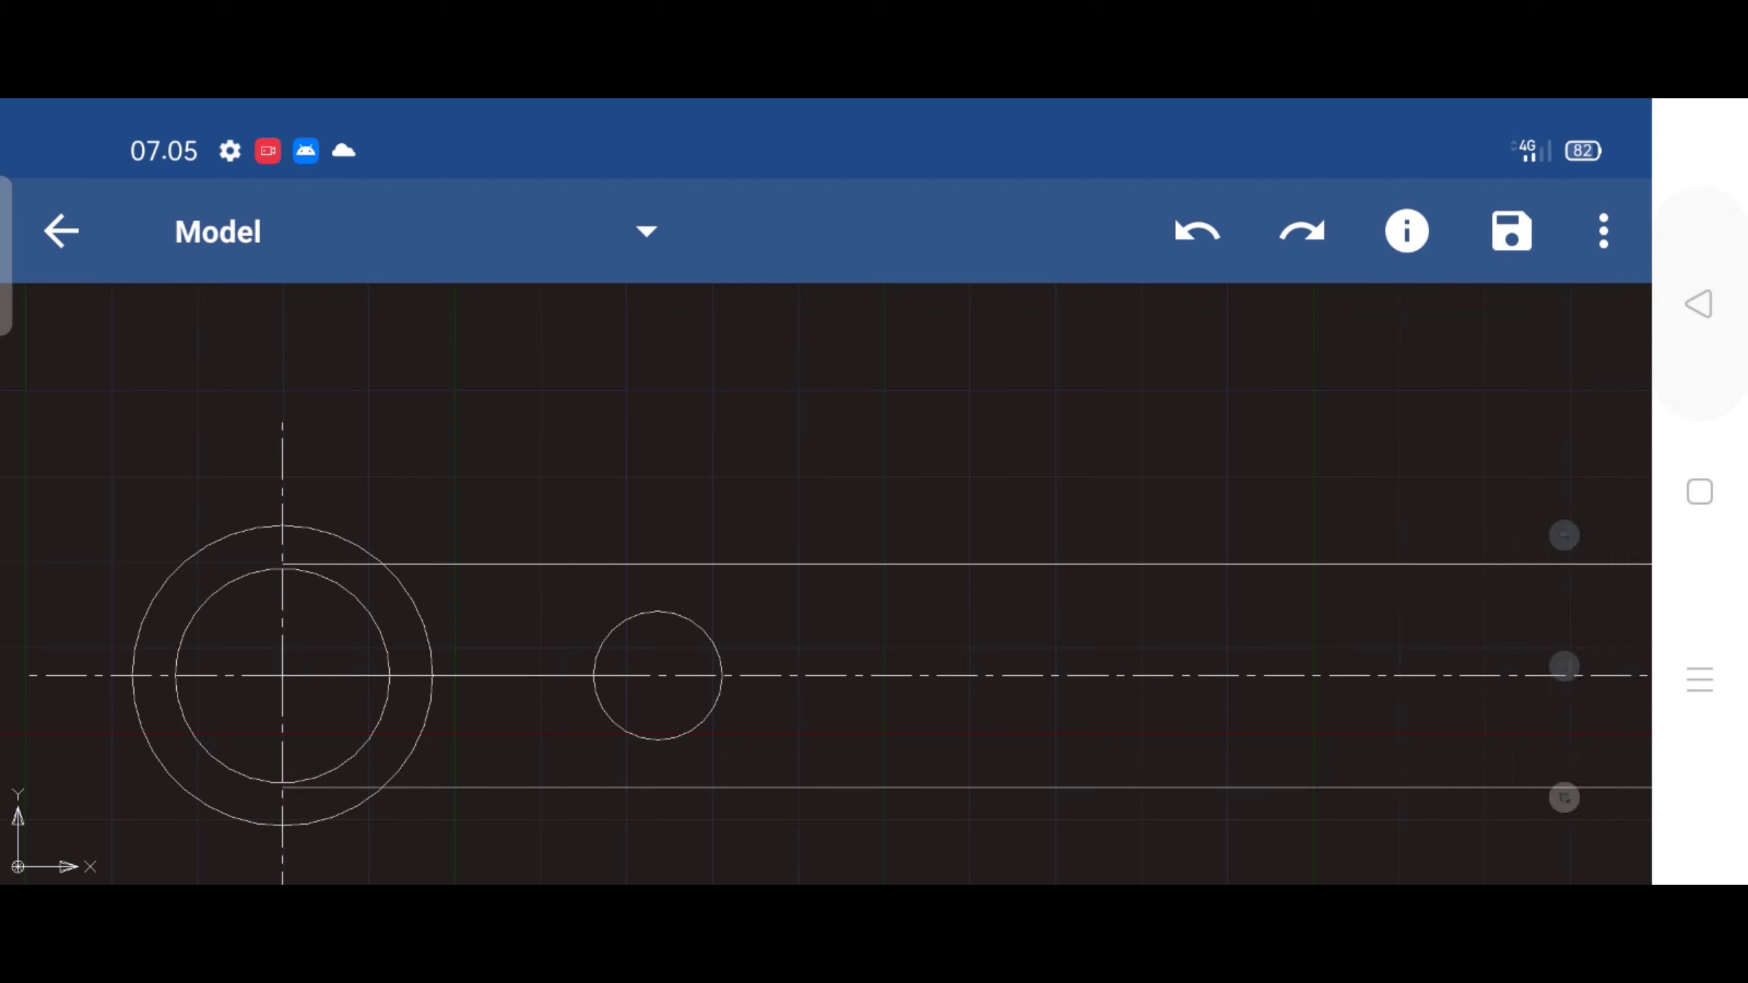
Select the short line between the circle centres and delete it
click(344, 682)
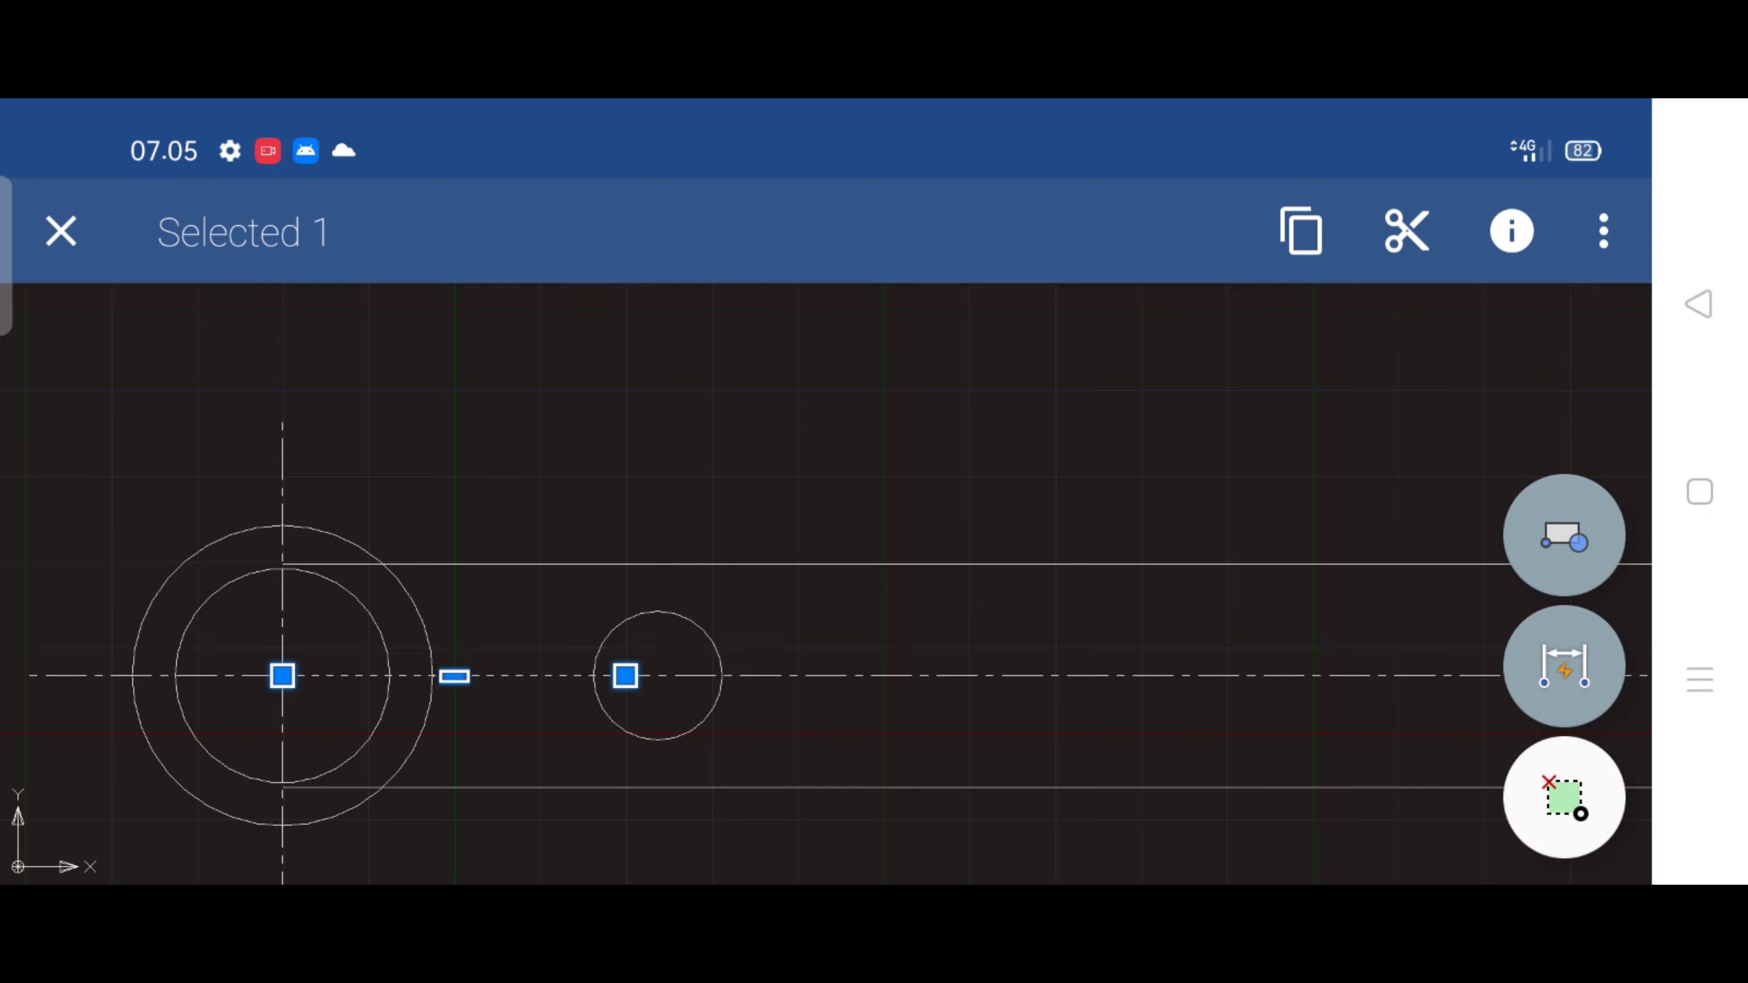
click(1603, 232)
scroll(1491, 482, down, 3)
click(1376, 831)
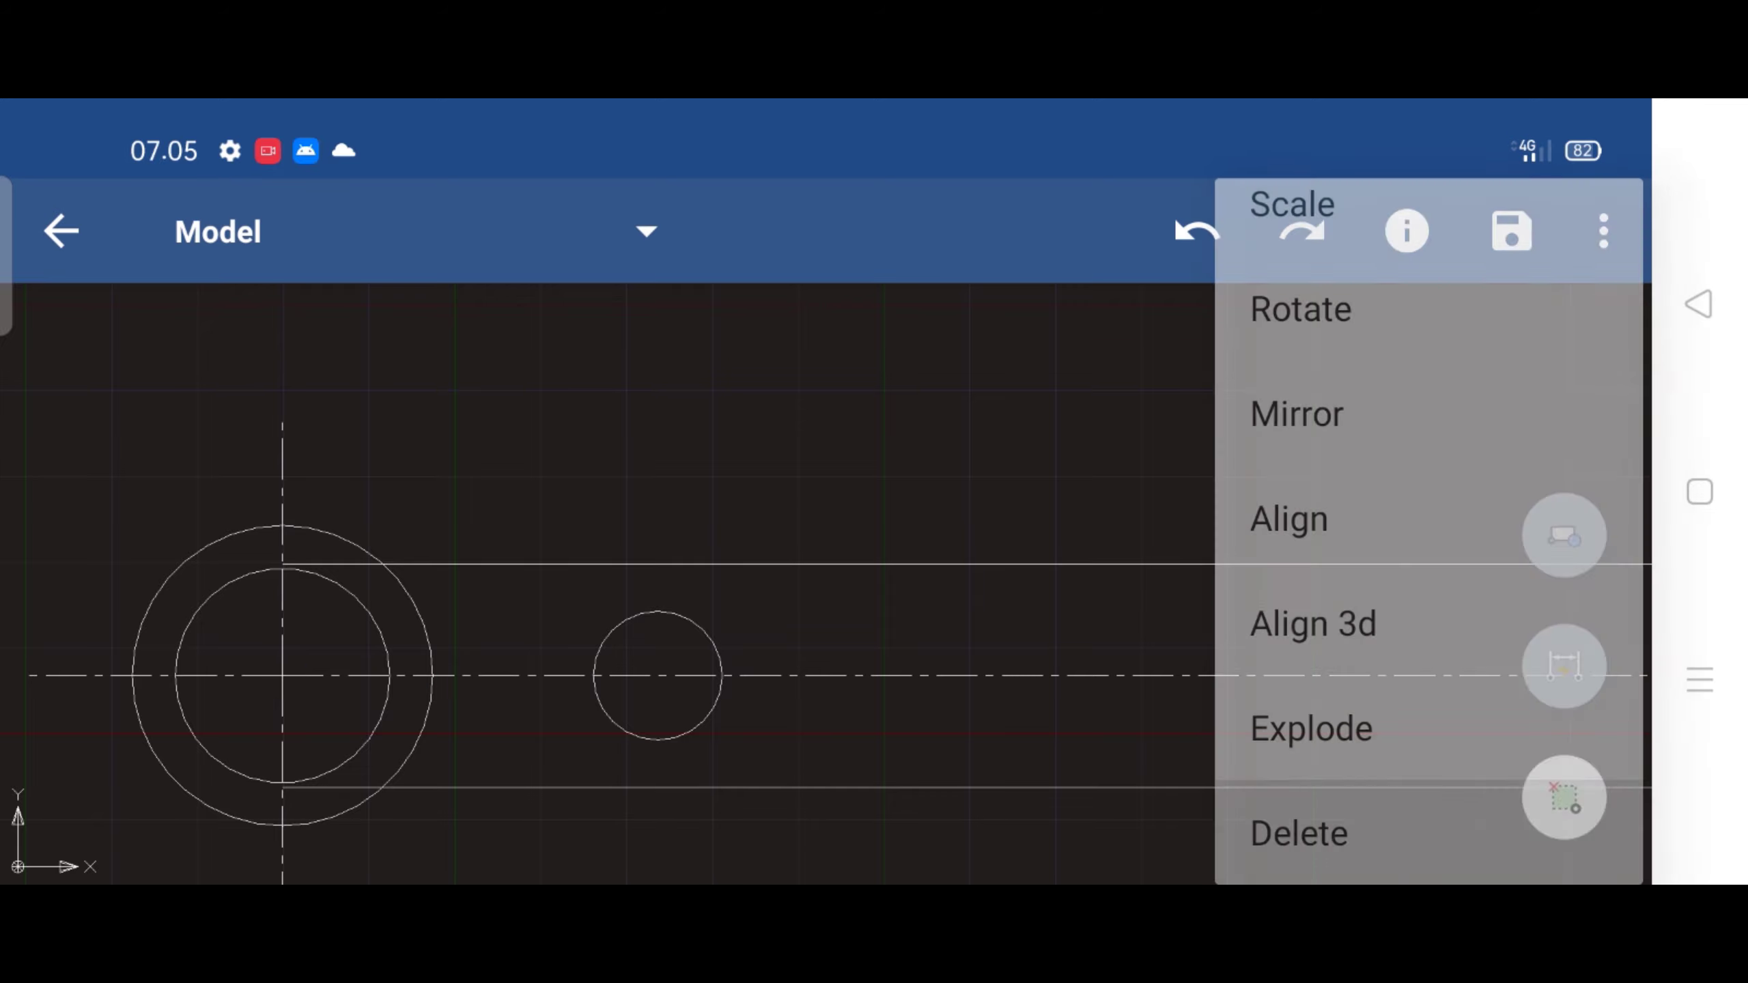
scroll(637, 585, down, 1)
scroll(637, 586, down, 2)
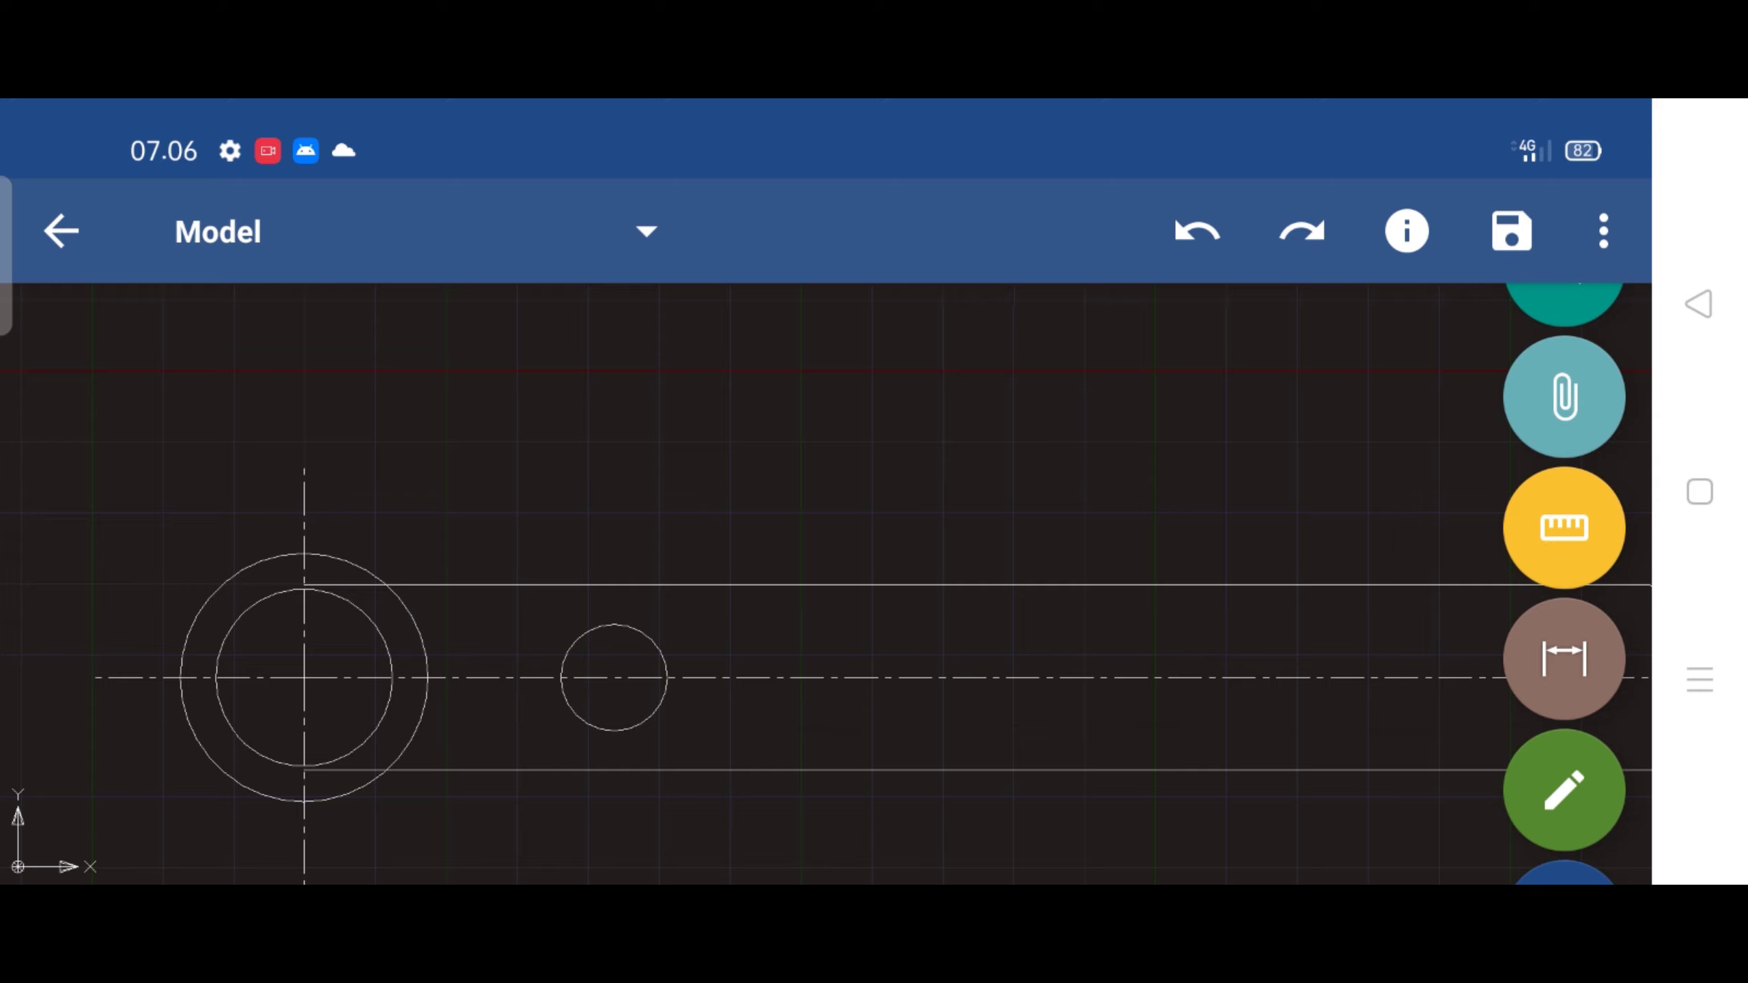
Clone the small circle from its centre 100 mm to the right at 0°
click(667, 635)
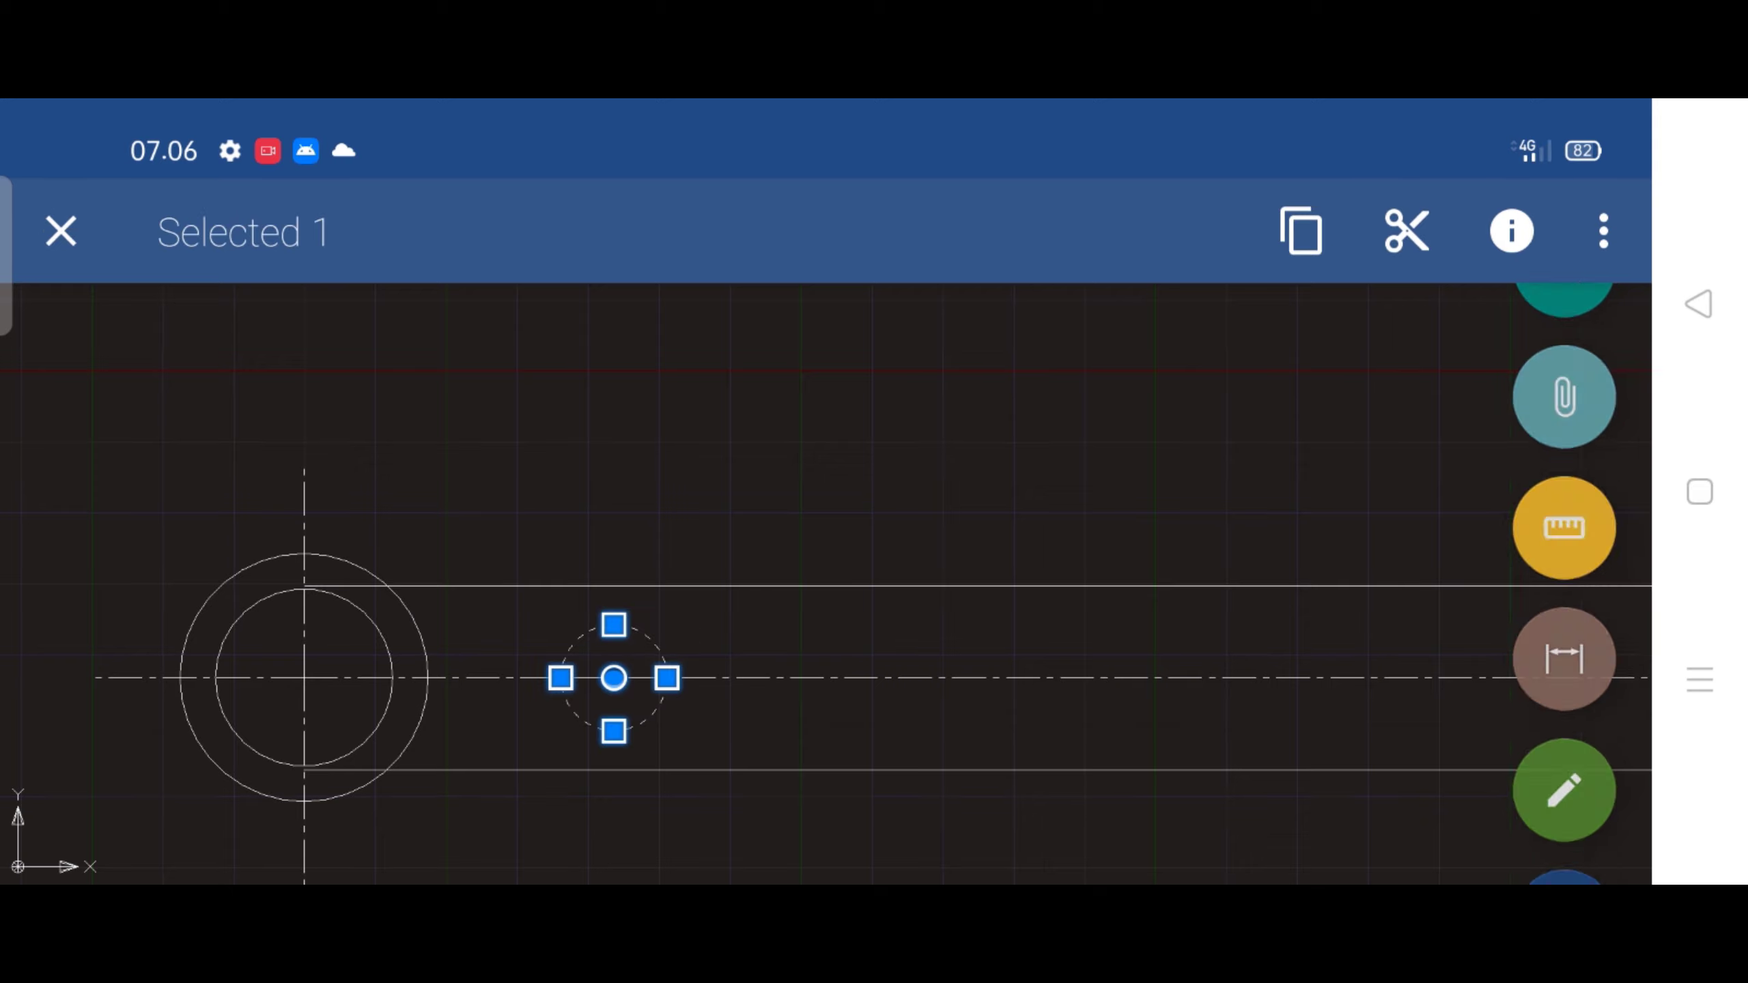
click(1604, 231)
click(1446, 228)
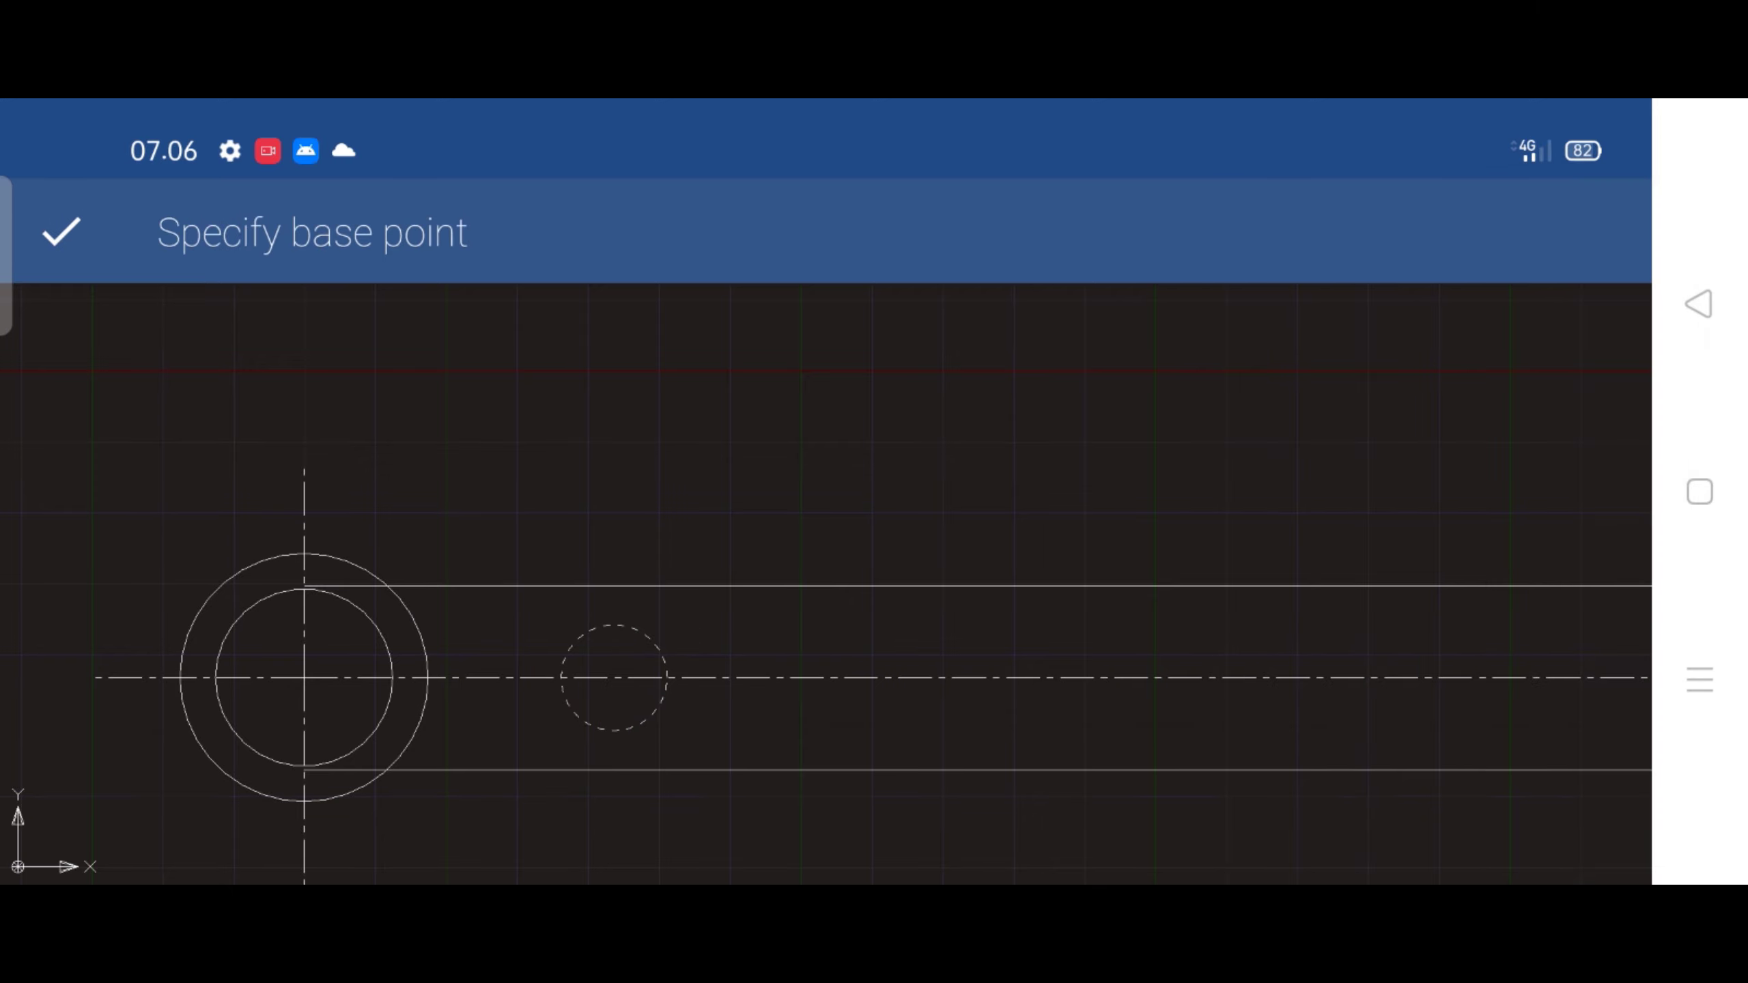
click(614, 677)
click(1412, 677)
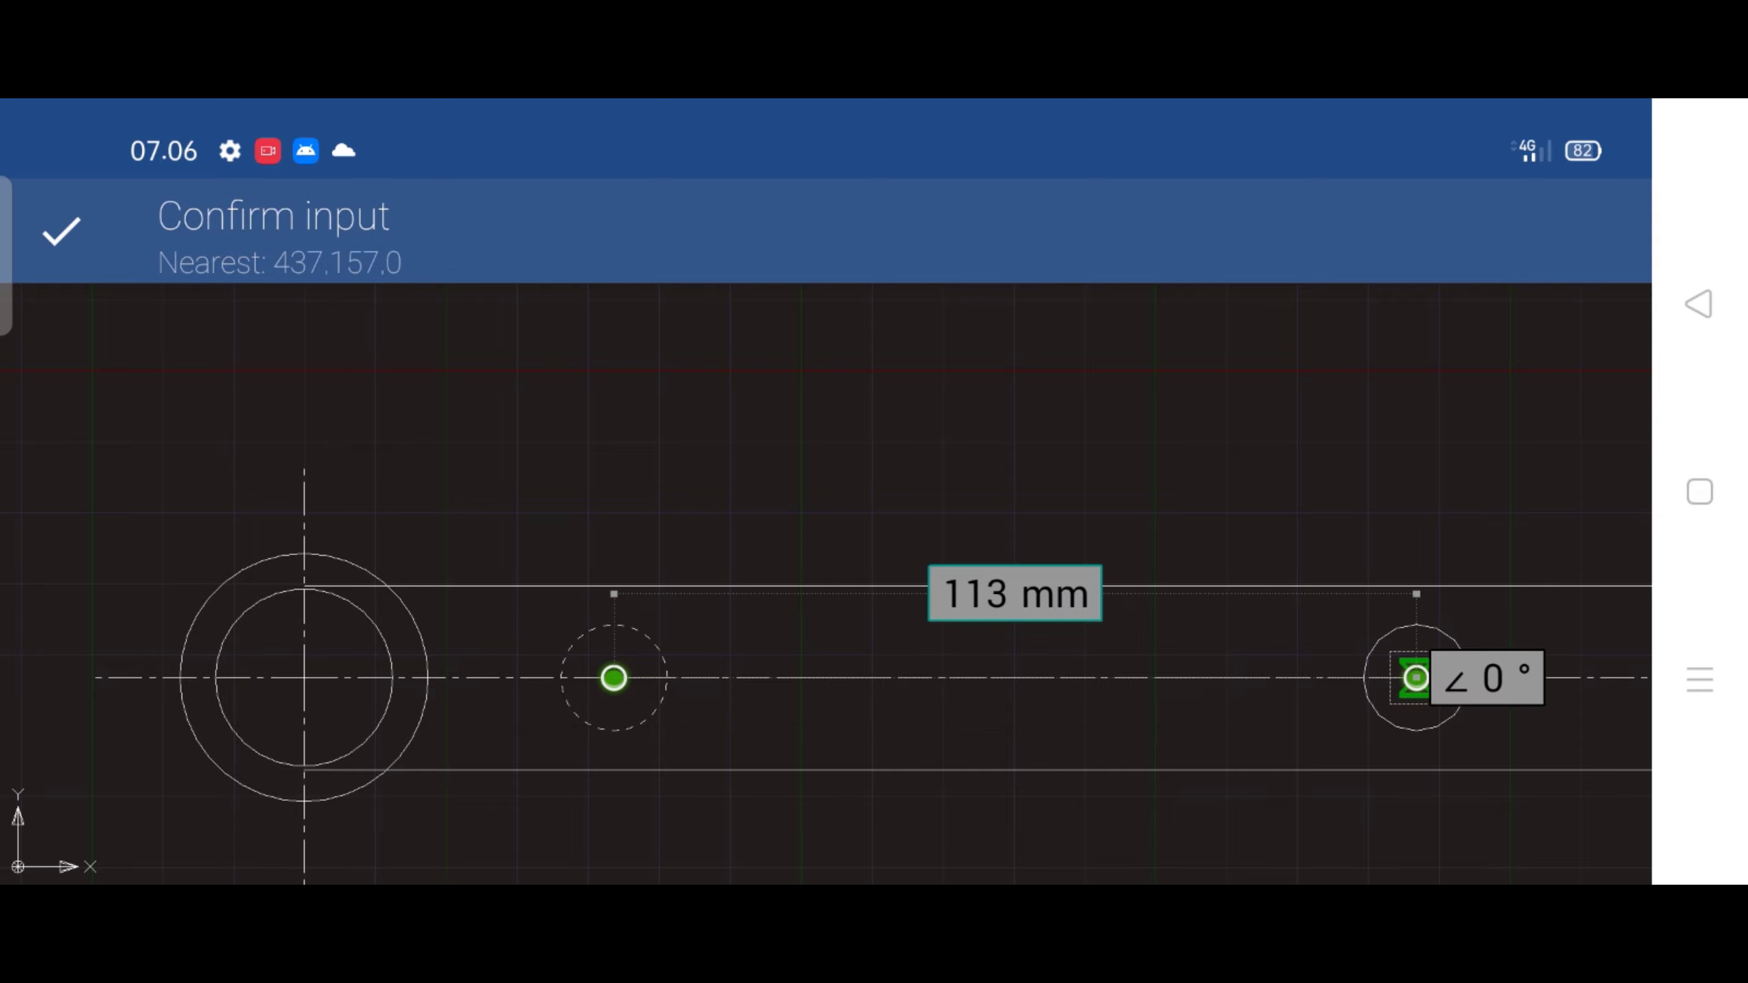
click(988, 592)
text(10)
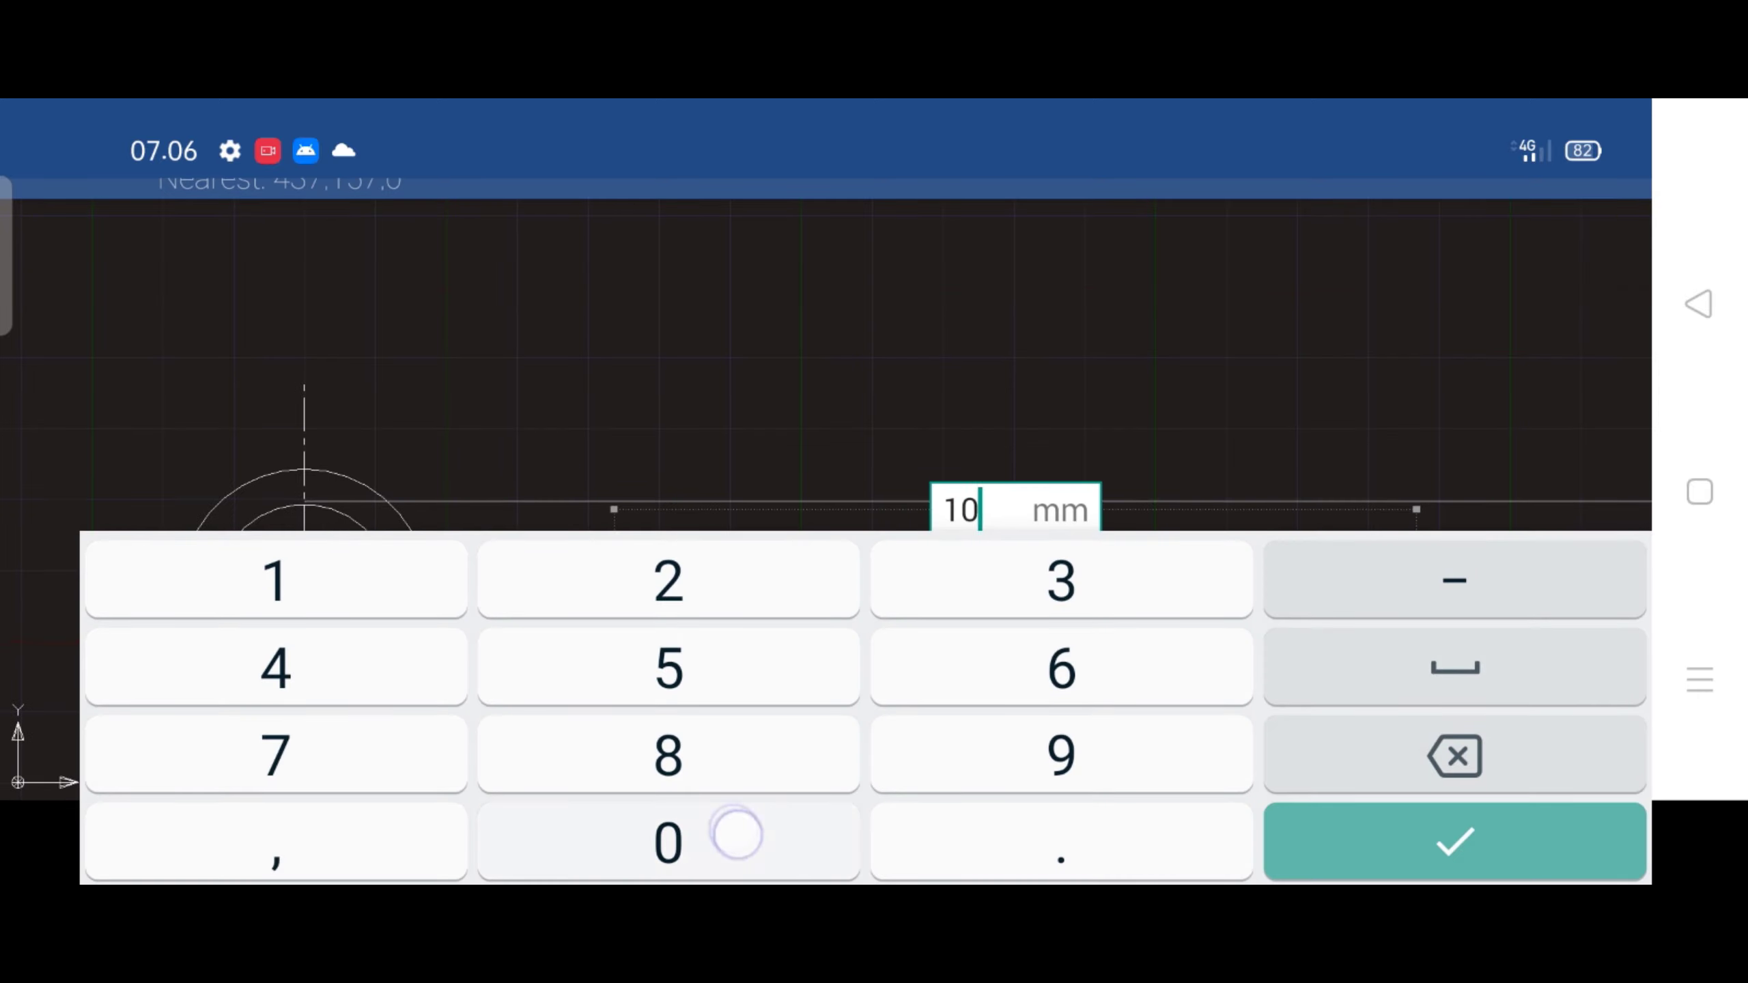
text(0)
click(1455, 841)
click(72, 246)
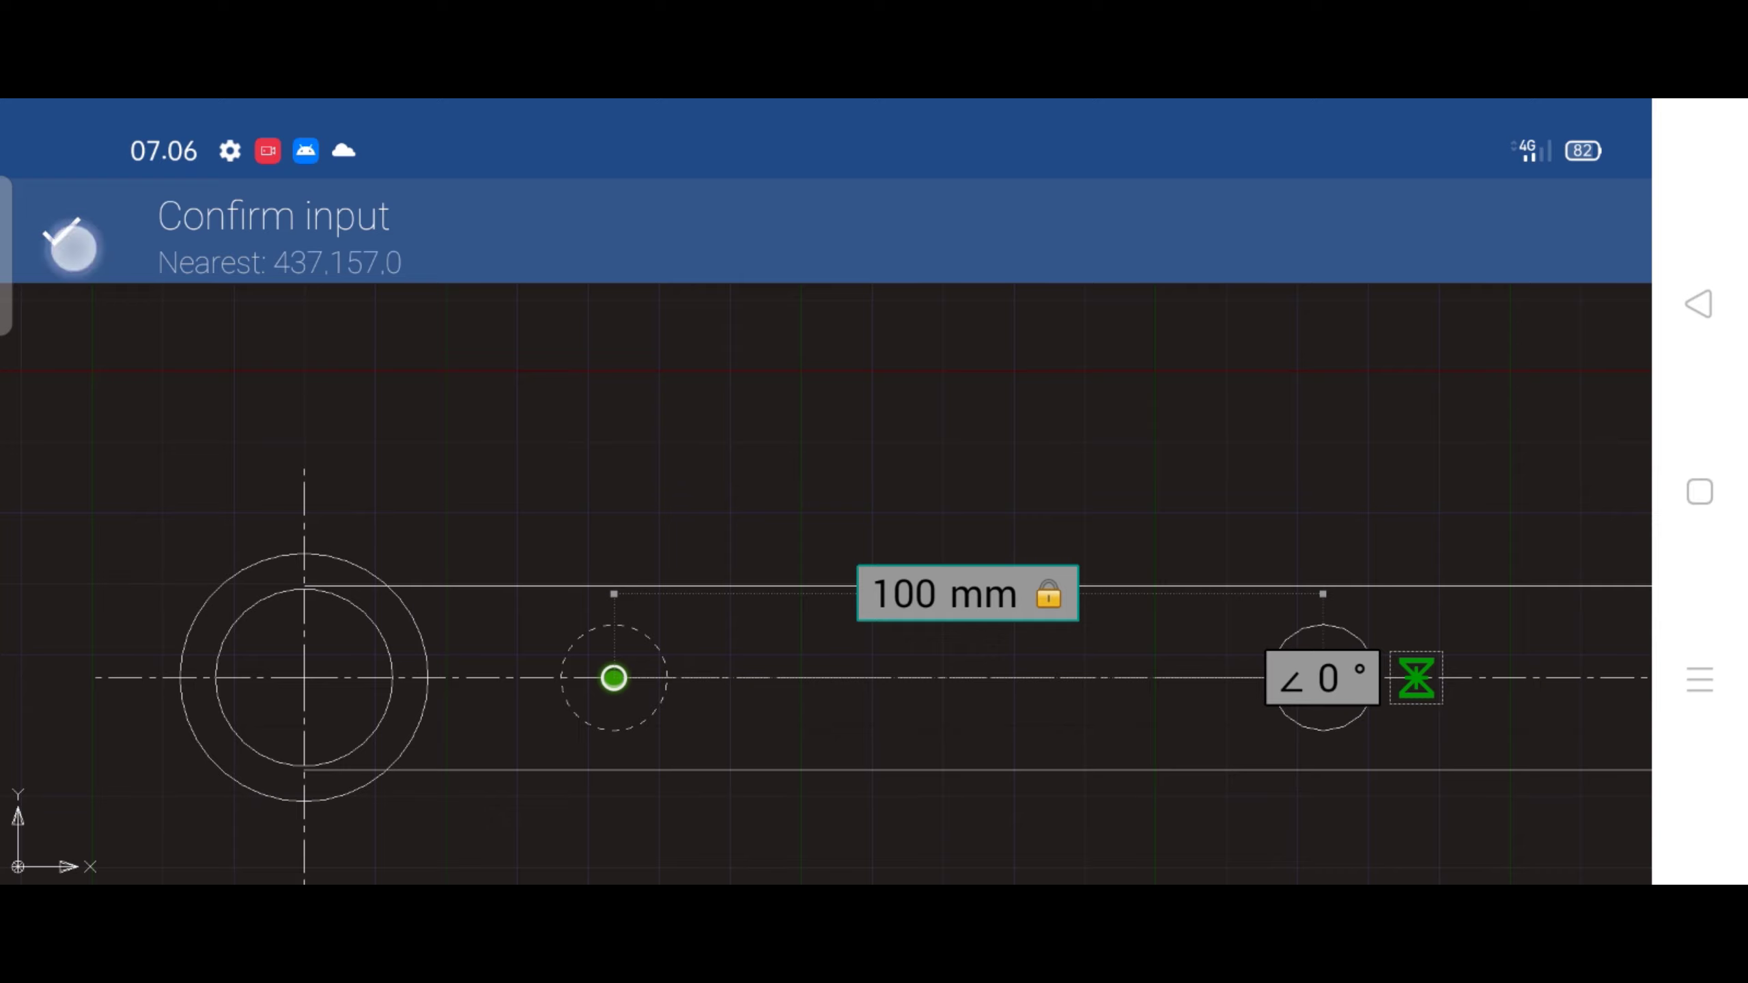
click(86, 241)
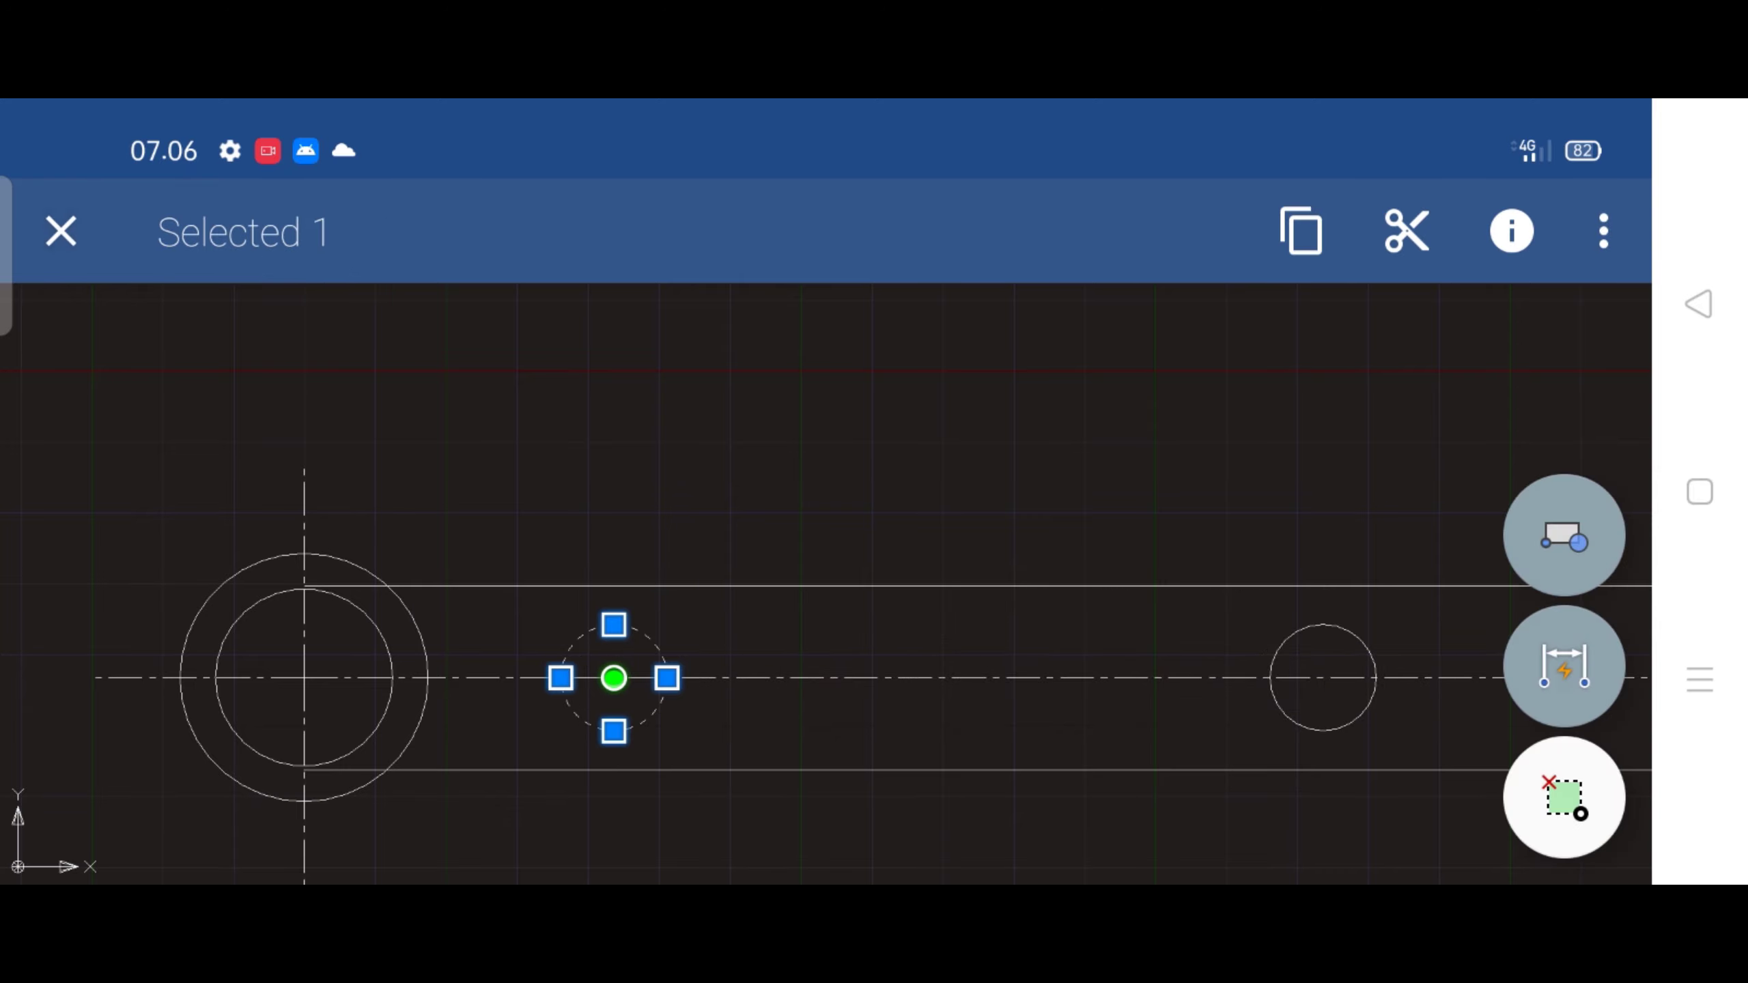
click(59, 245)
scroll(572, 595, down, 5)
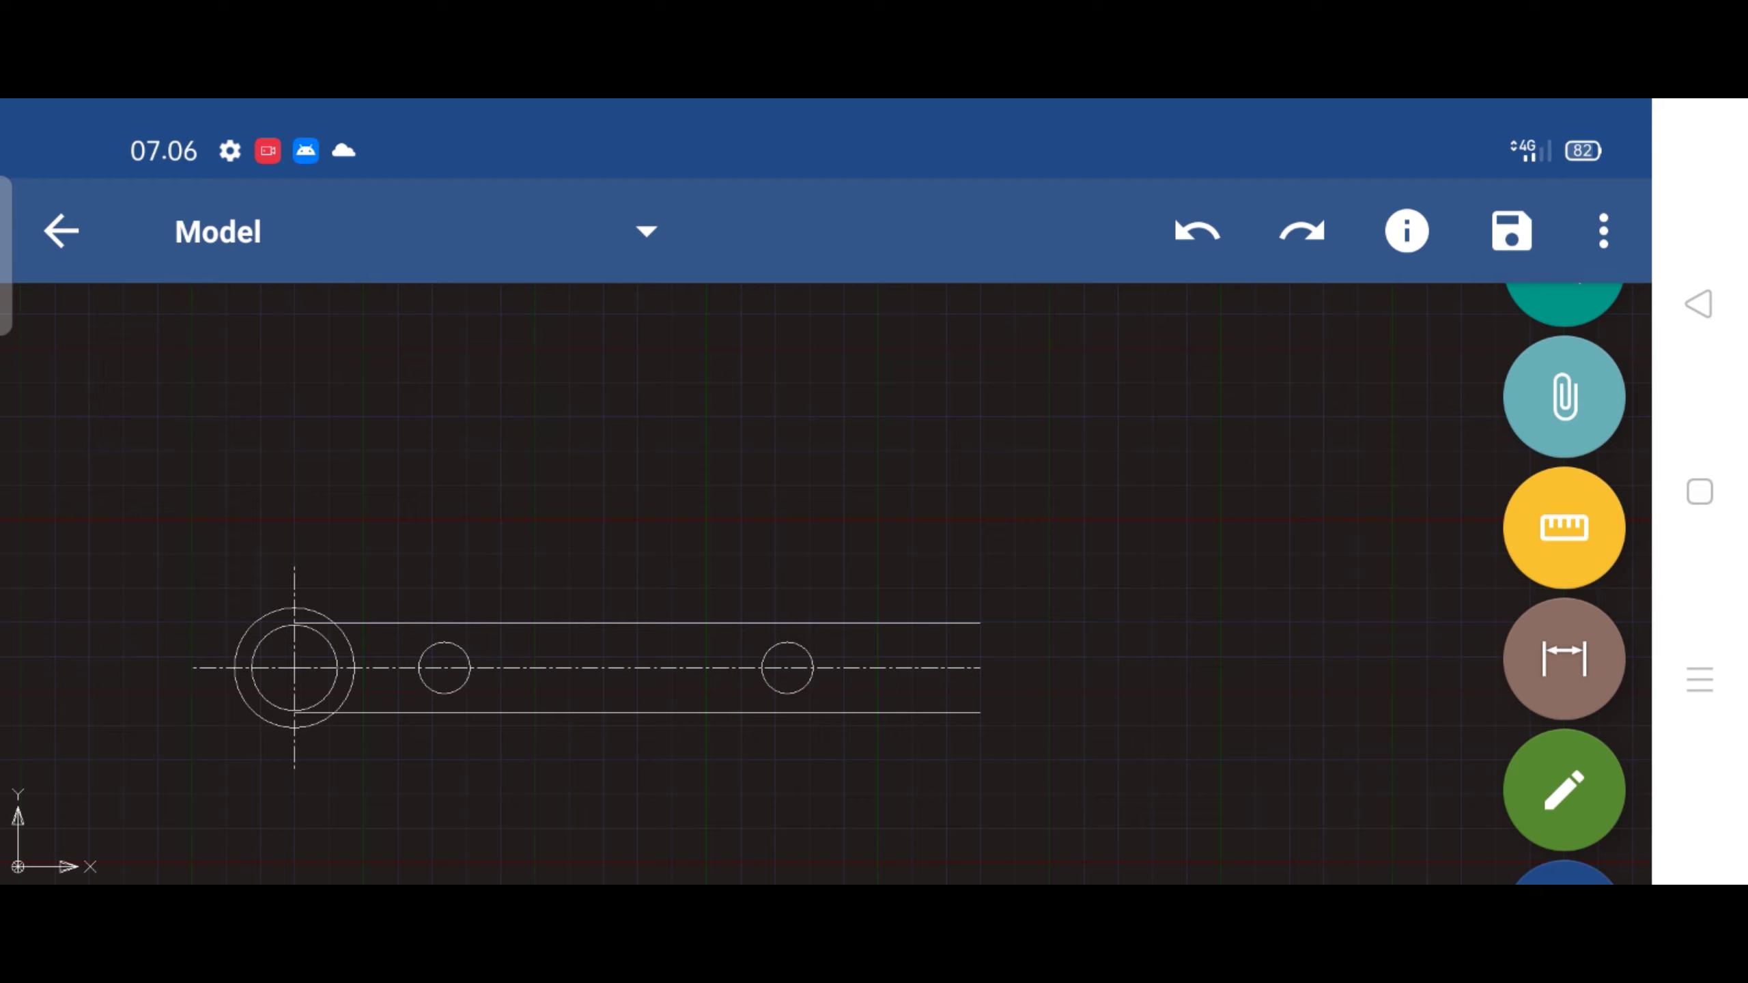
drag(1565, 675, 1631, 558)
click(1562, 797)
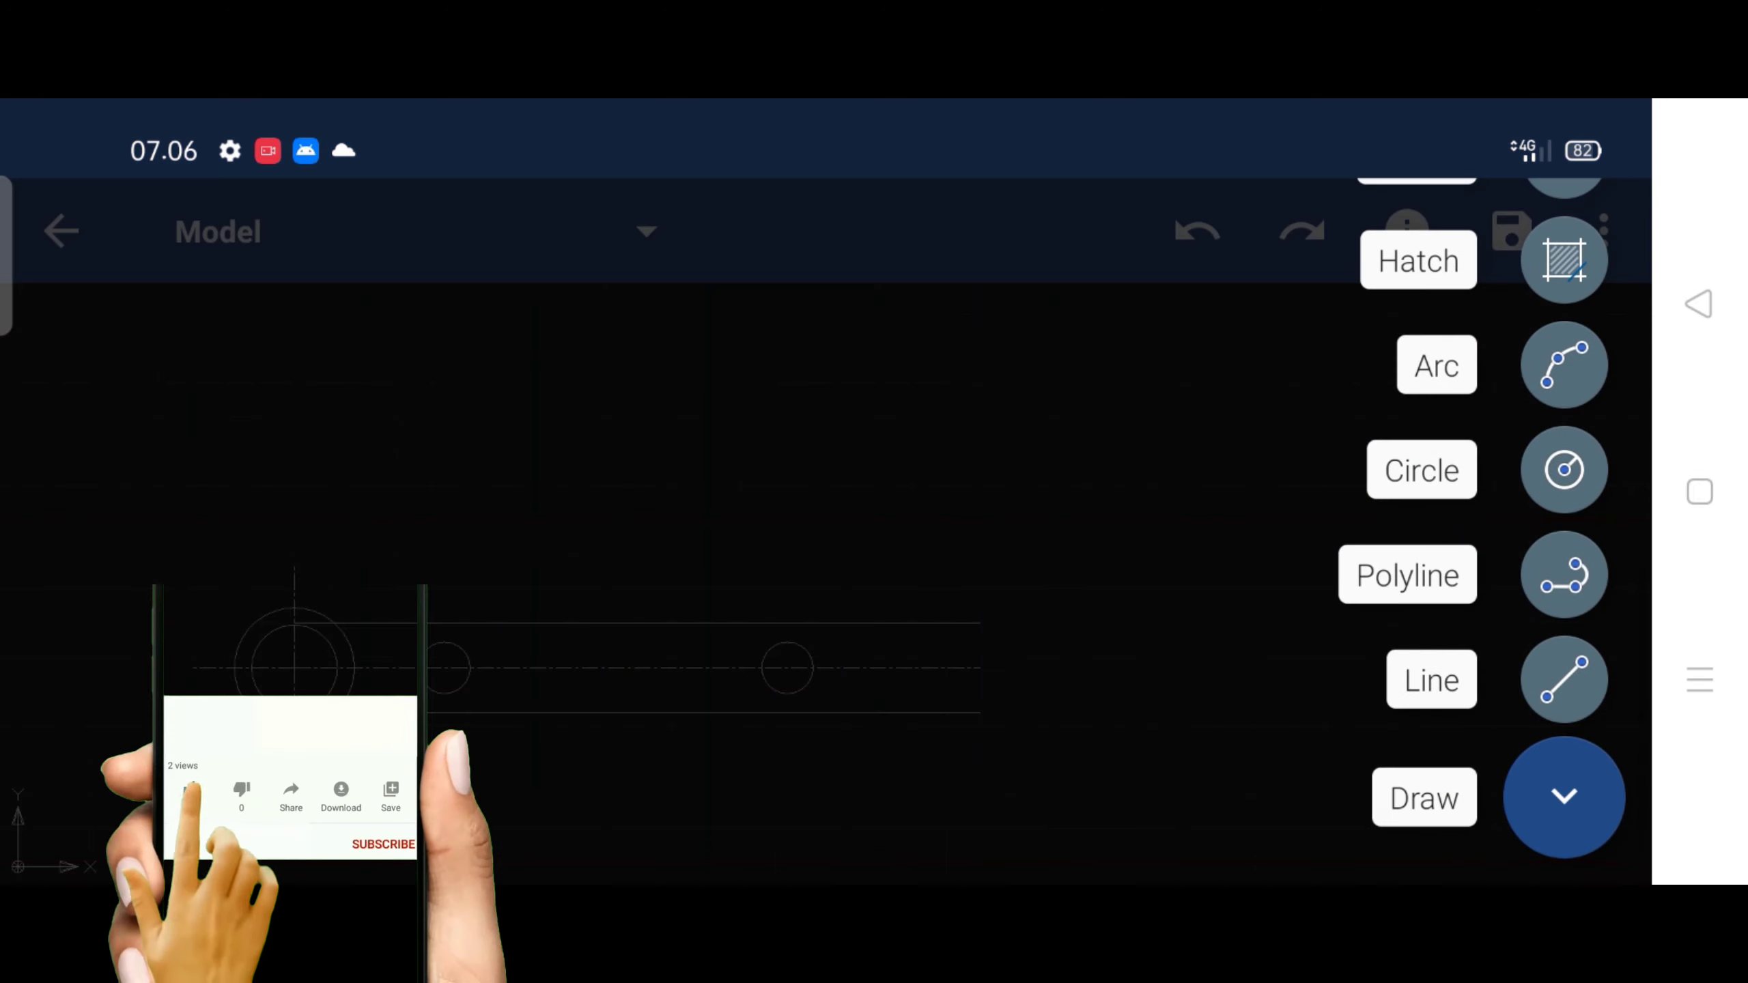
Draw a line joining the top quadrants of the two small circles
click(1407, 575)
scroll(681, 602, up, 5)
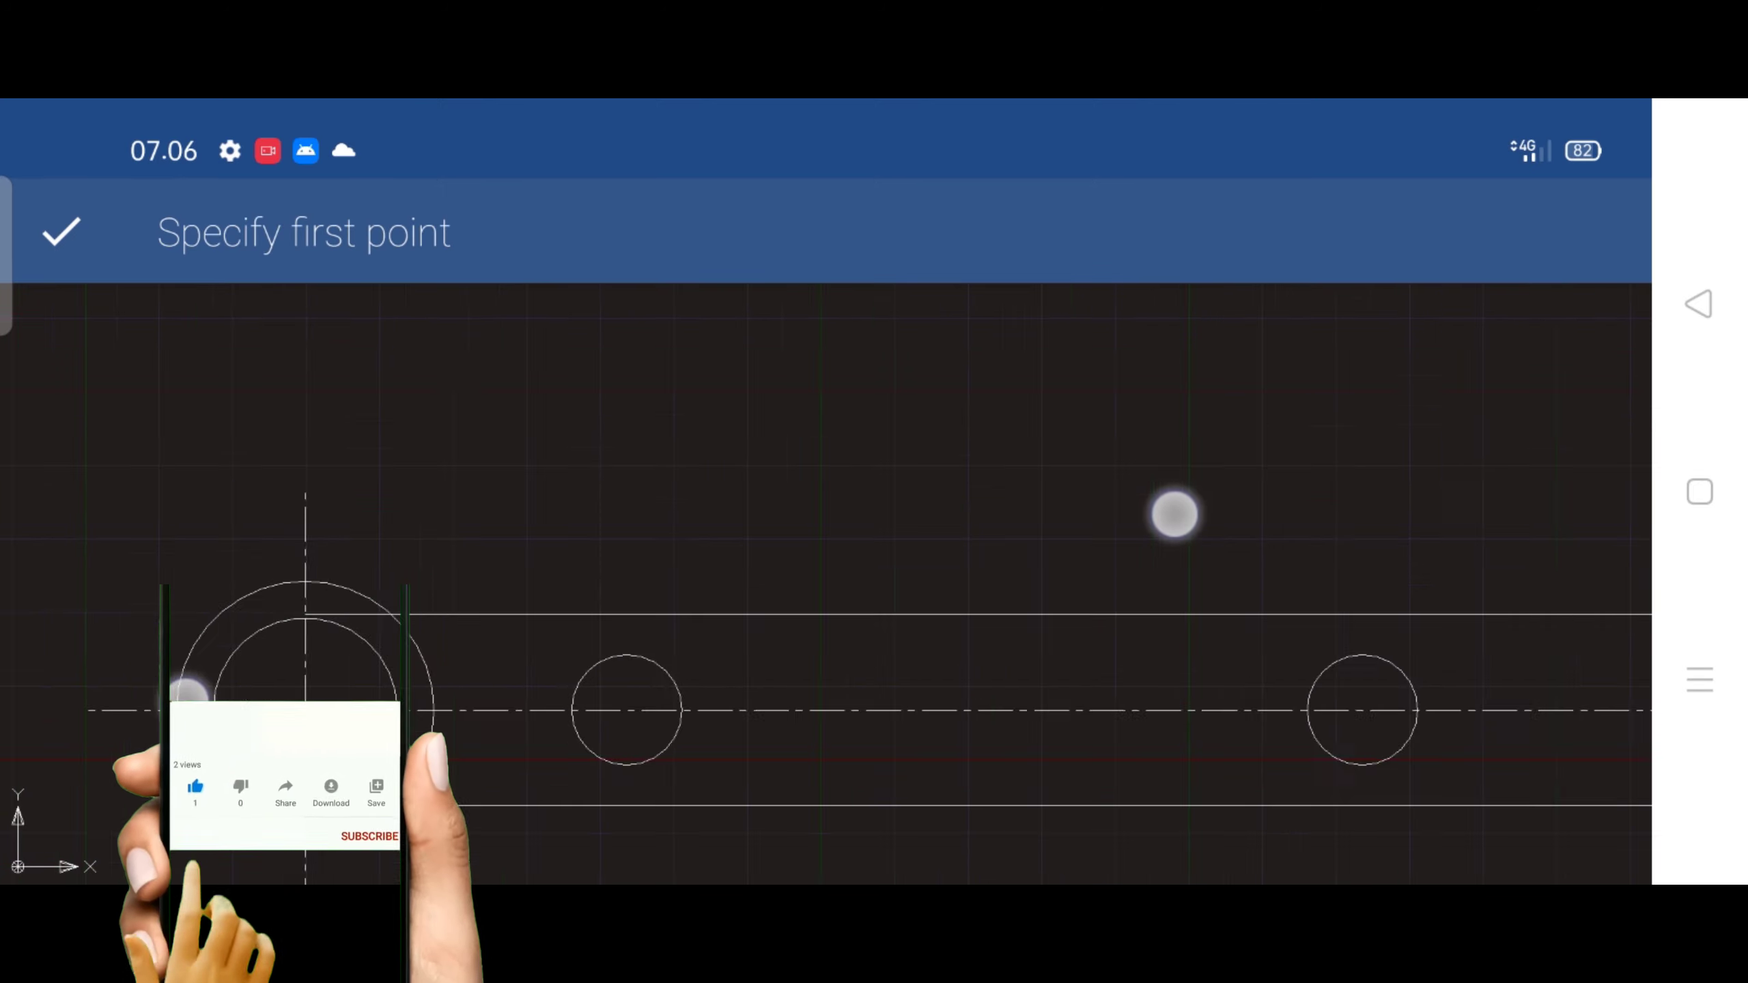
scroll(1174, 514, up, 3)
drag(1057, 617, 853, 616)
click(616, 566)
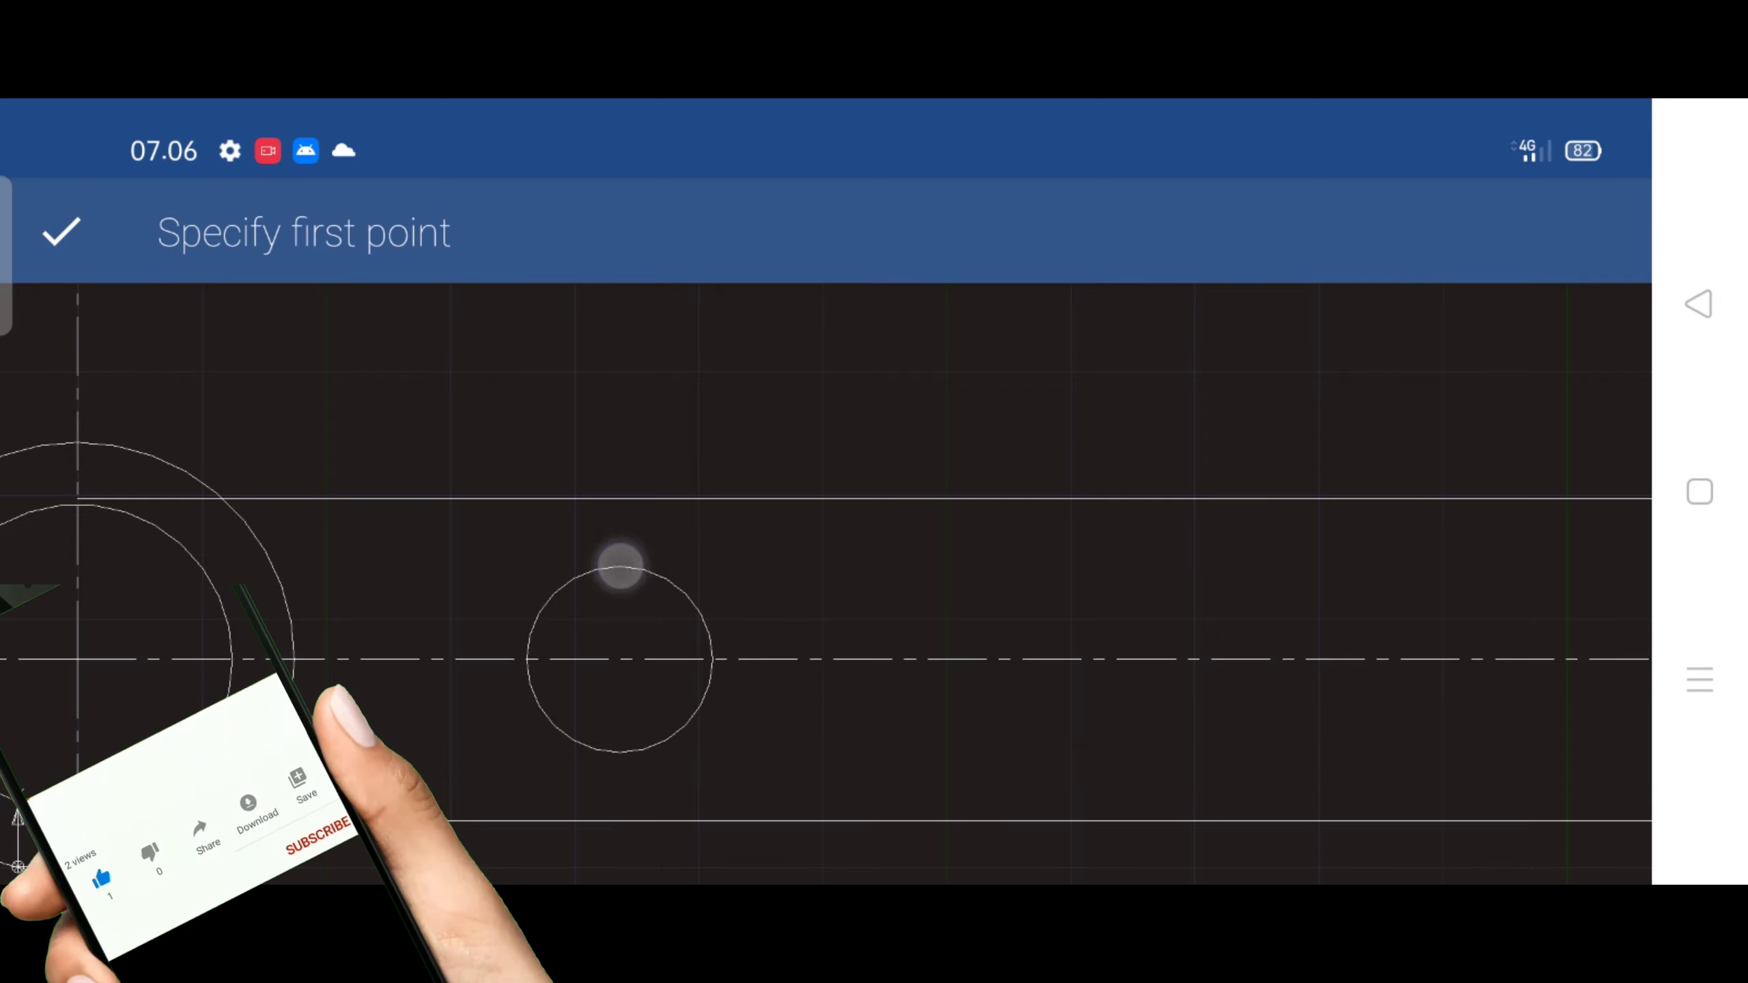
scroll(673, 524, down, 3)
click(1091, 558)
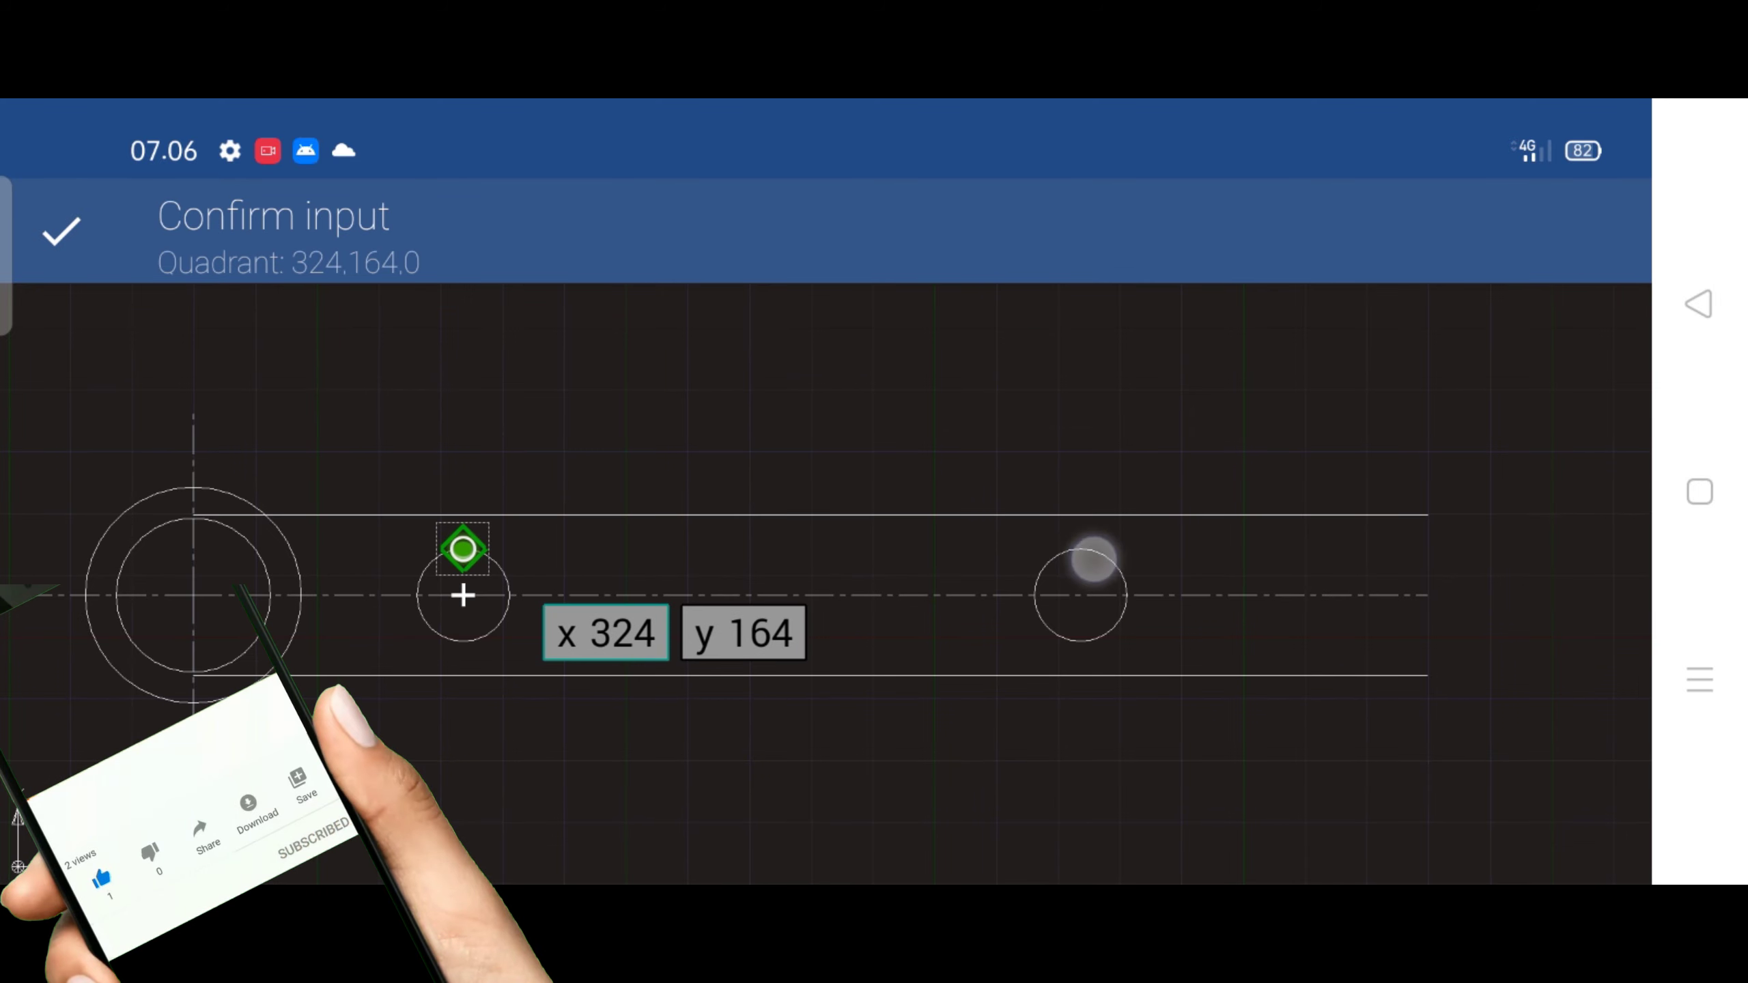
click(62, 232)
click(60, 233)
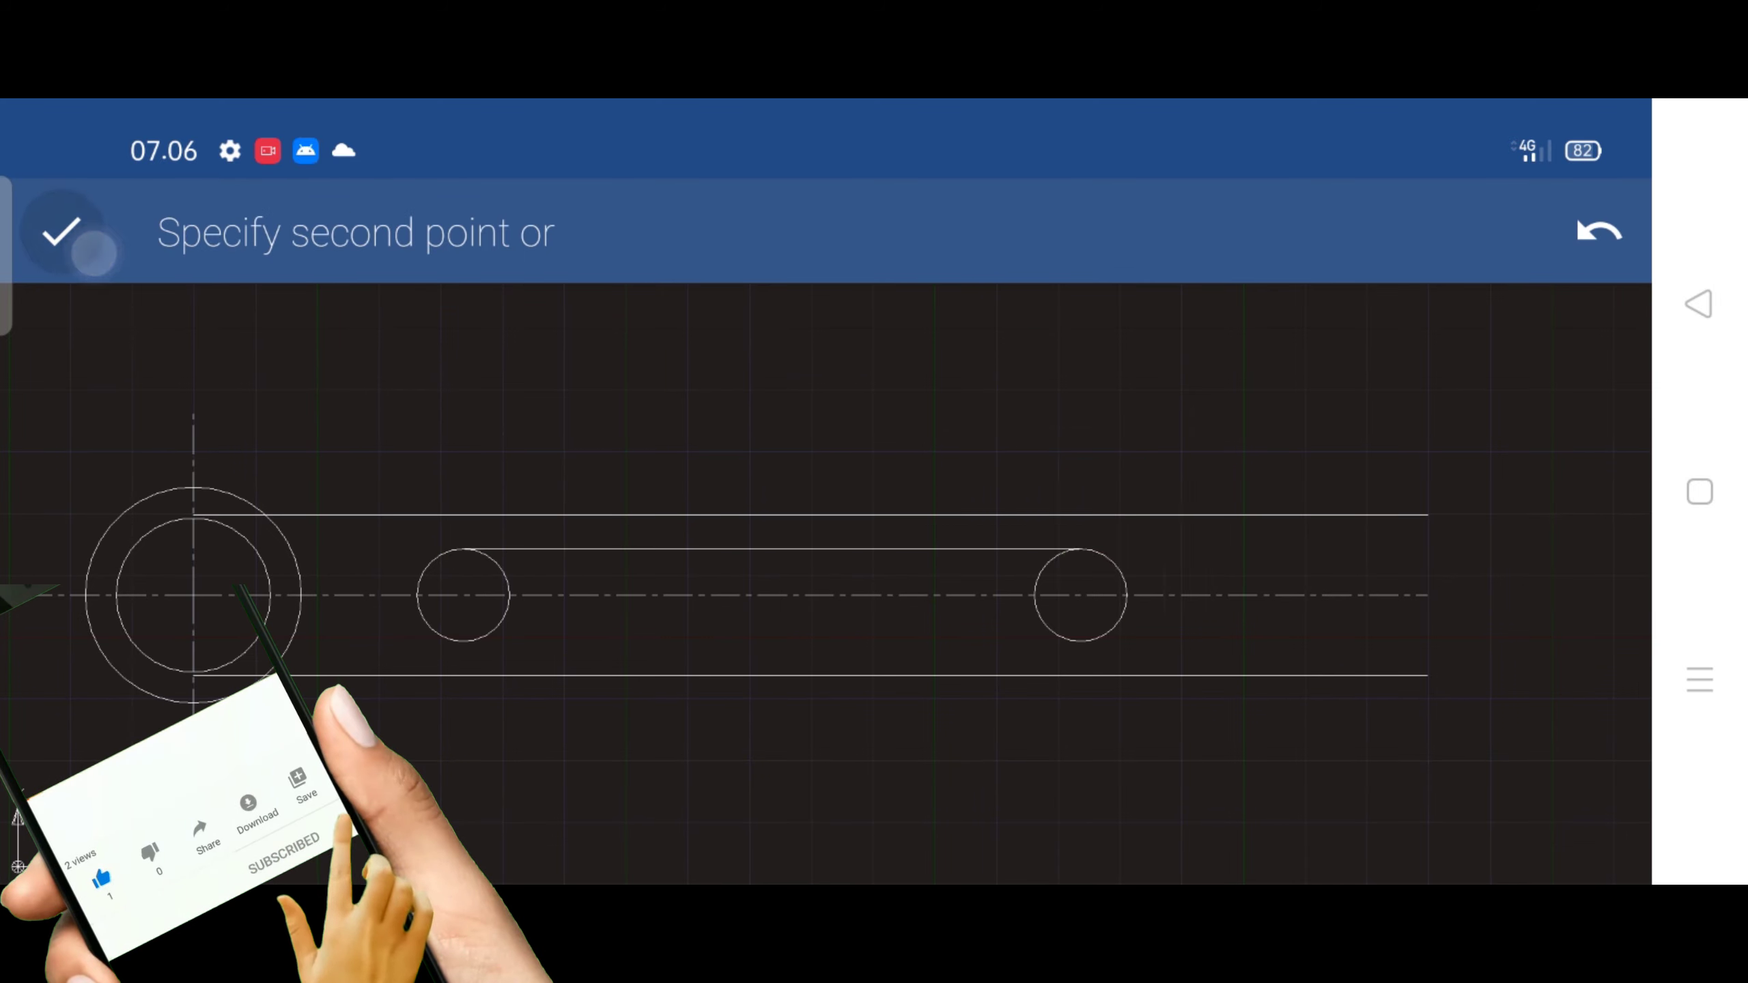
Draw the matching line joining the bottom quadrants of the two circles
click(1561, 796)
click(1563, 673)
click(463, 642)
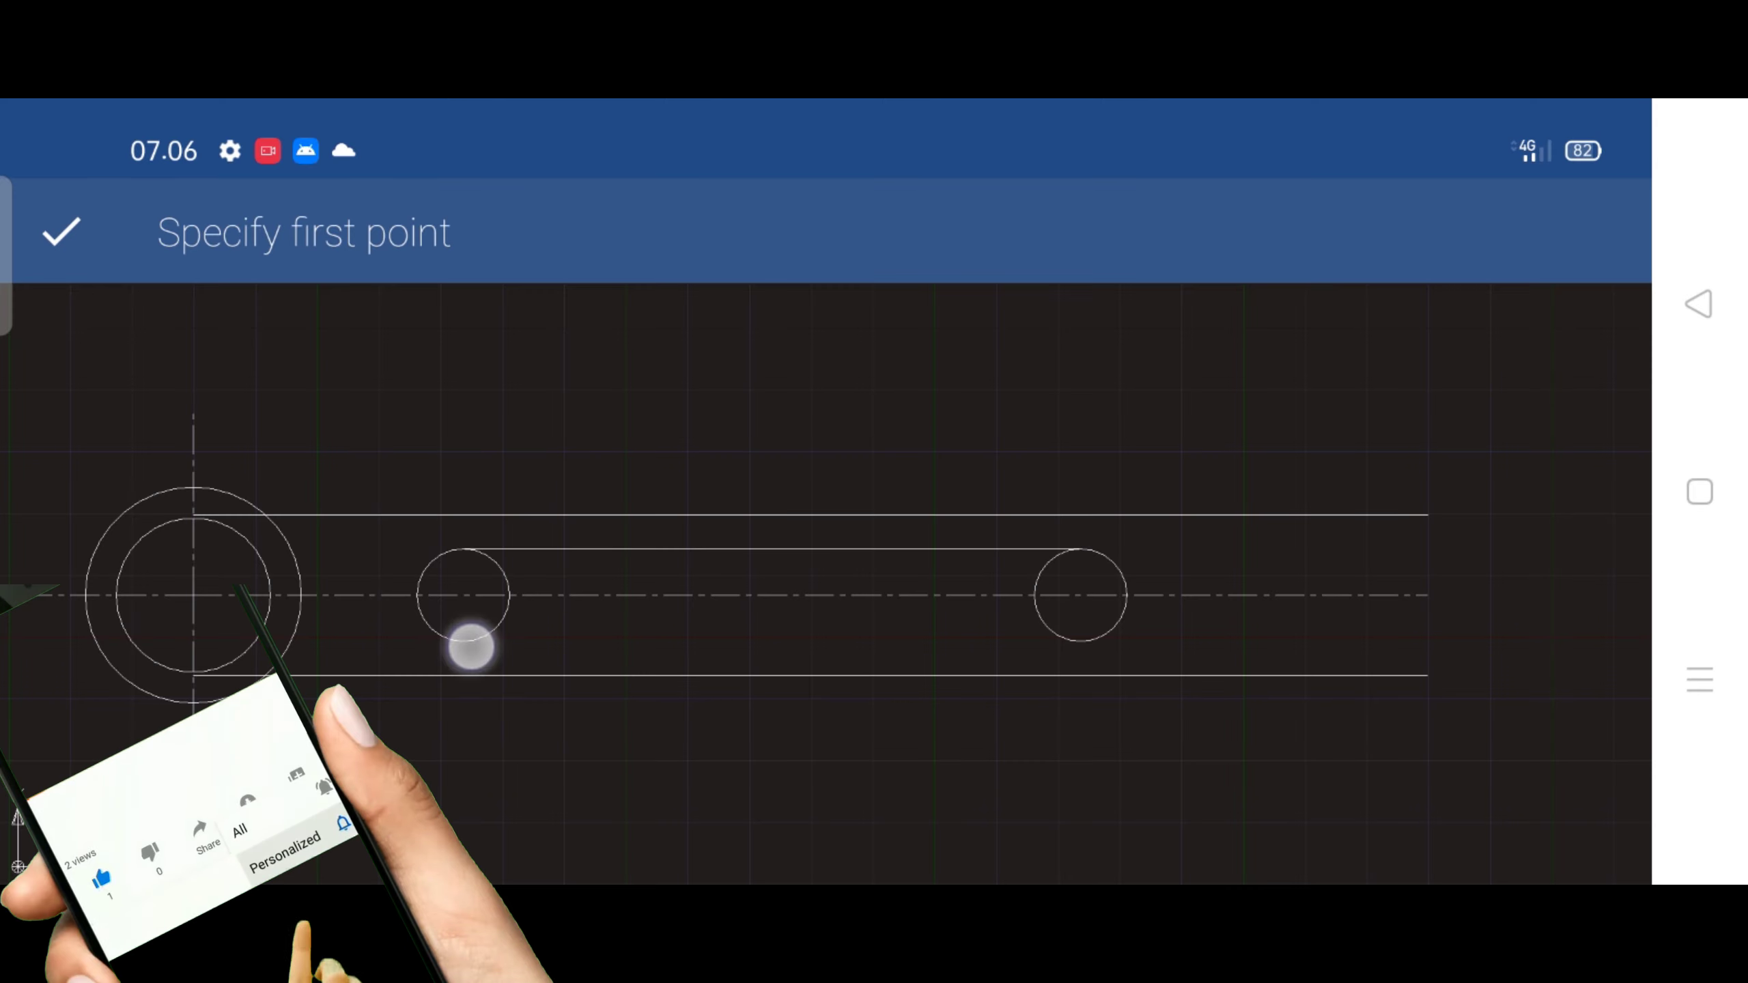
click(1080, 642)
click(94, 271)
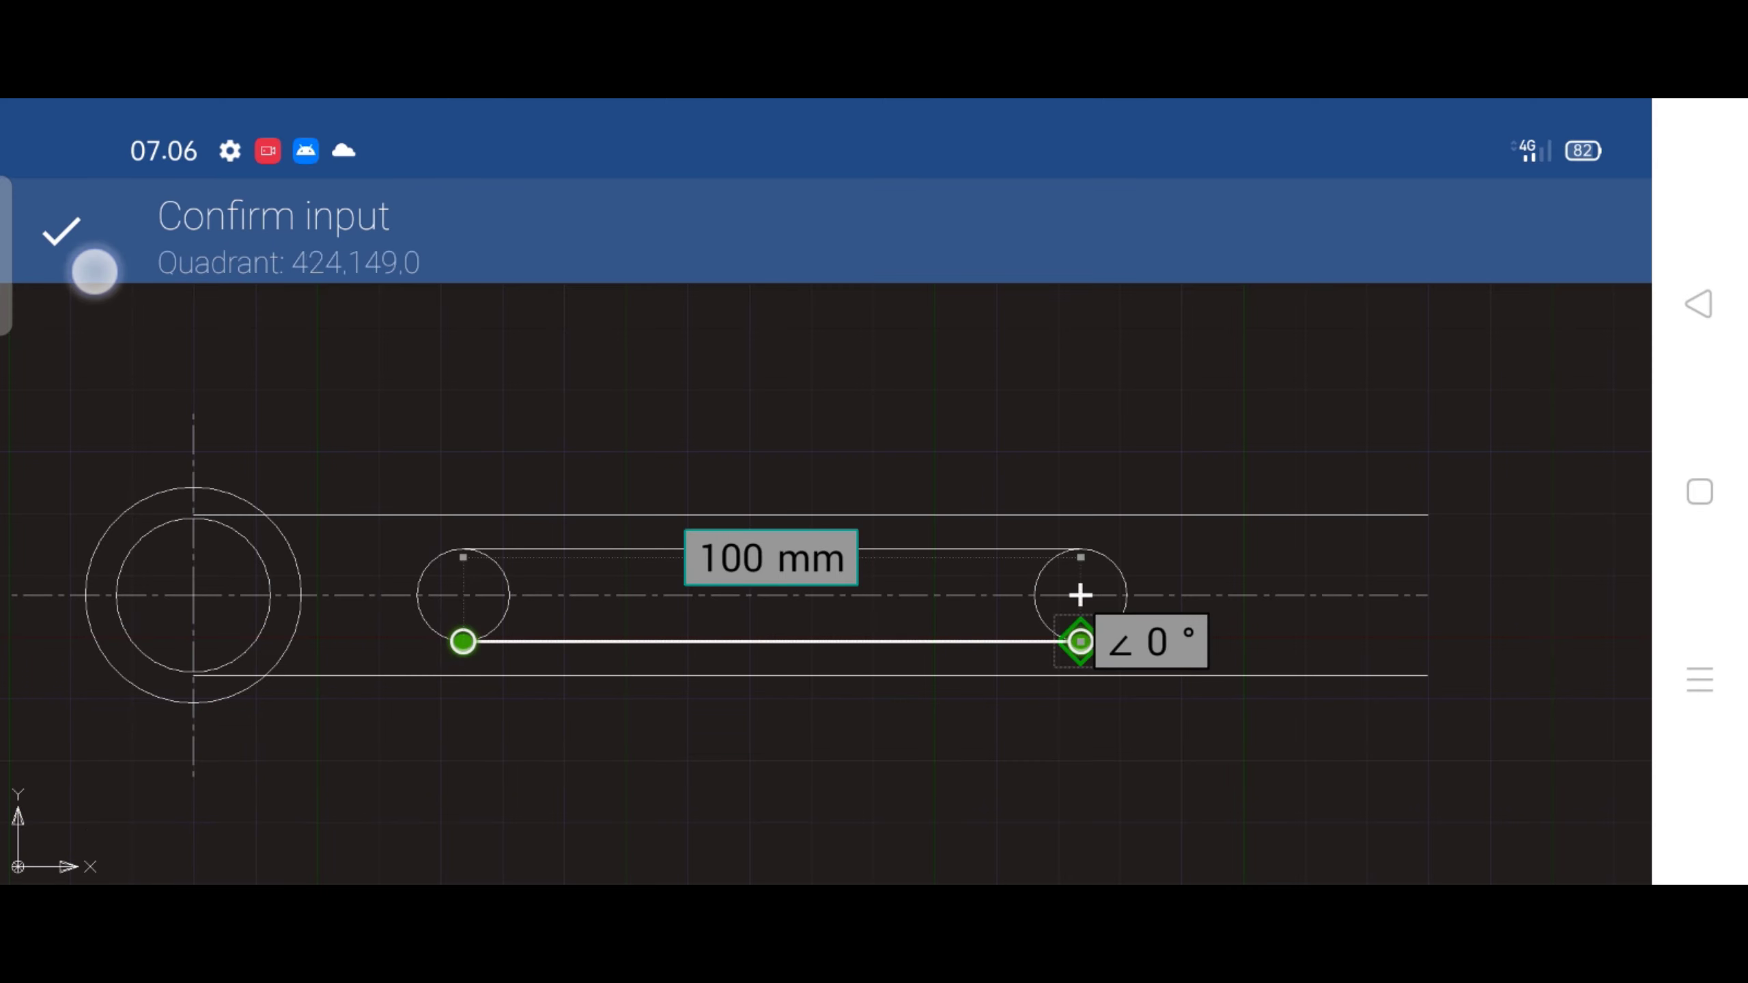
click(61, 233)
click(1564, 796)
click(1698, 303)
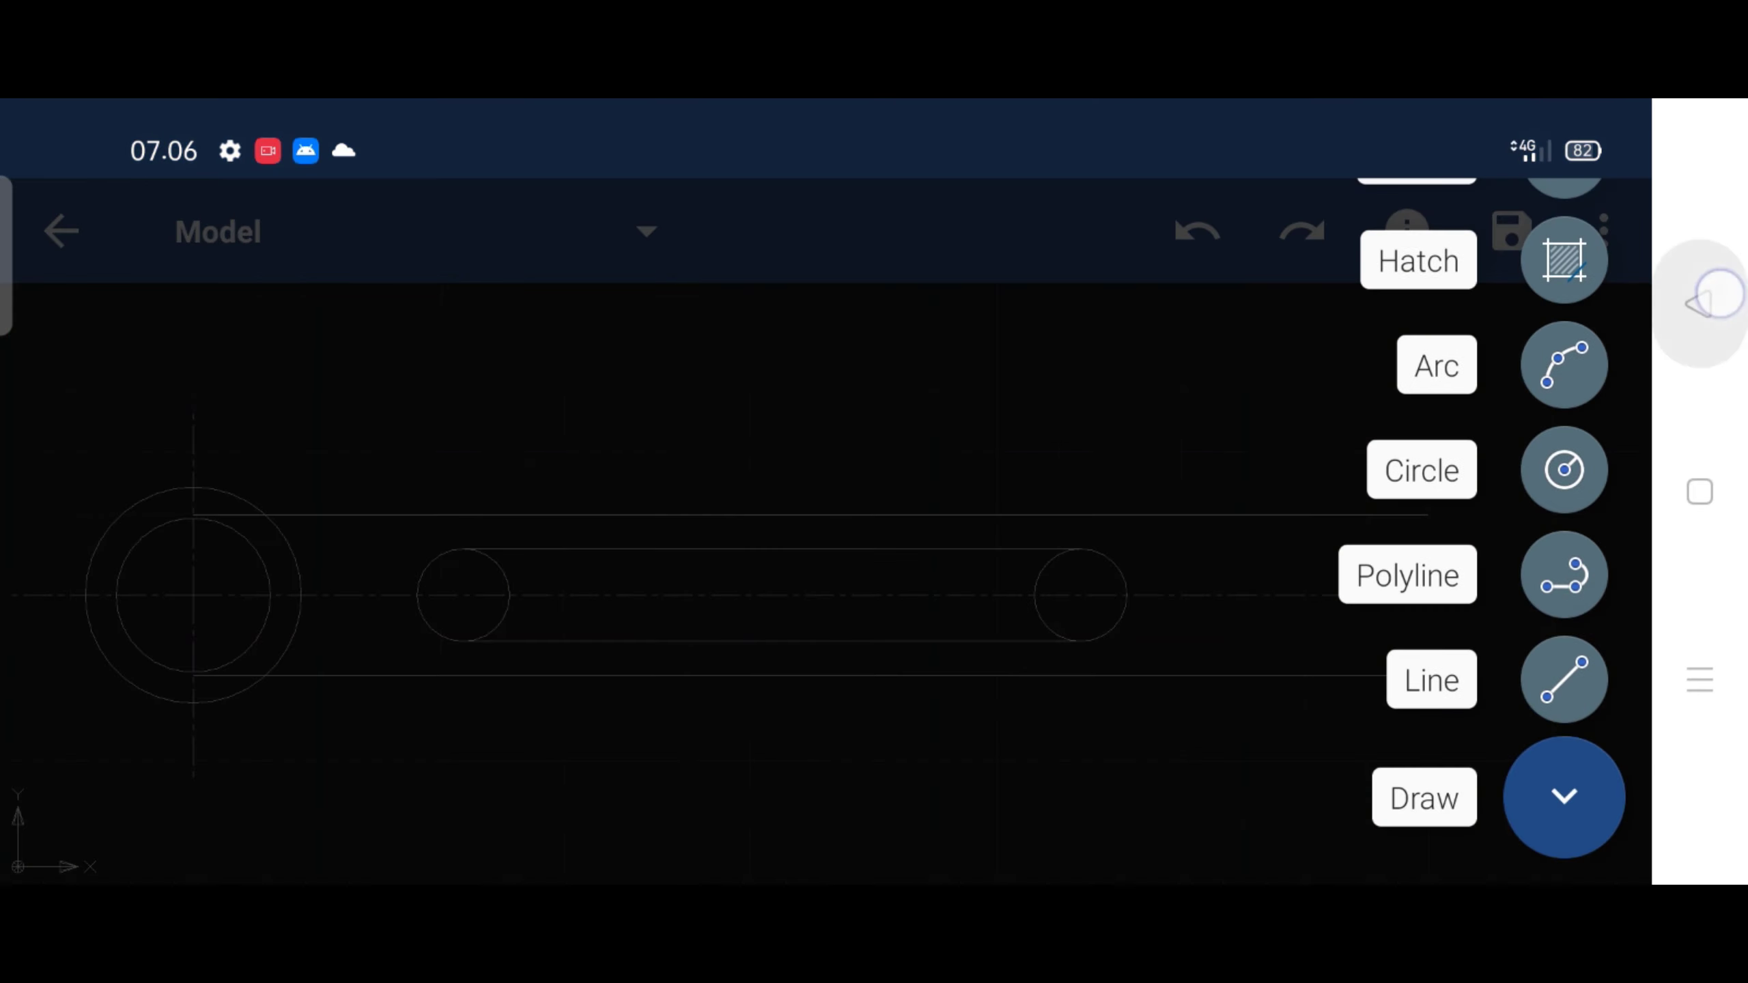
scroll(735, 529, down, 3)
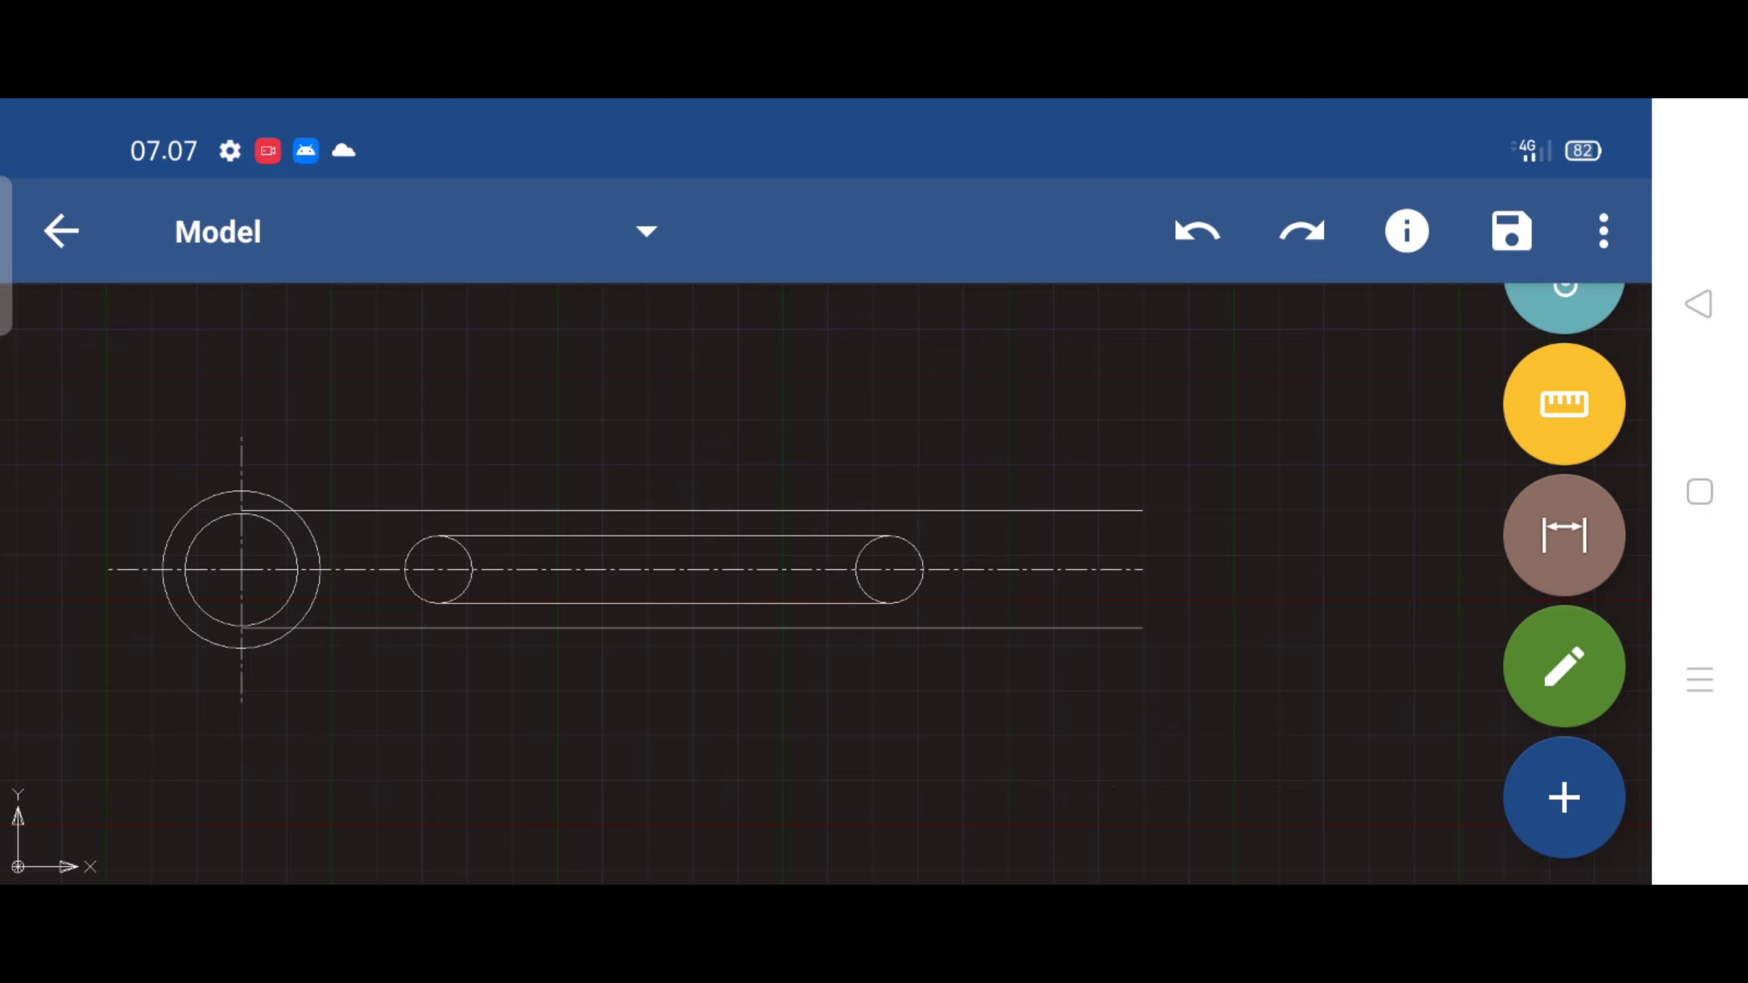
Draw a 25 mm radius circle centred at the centreline's right end
click(1563, 797)
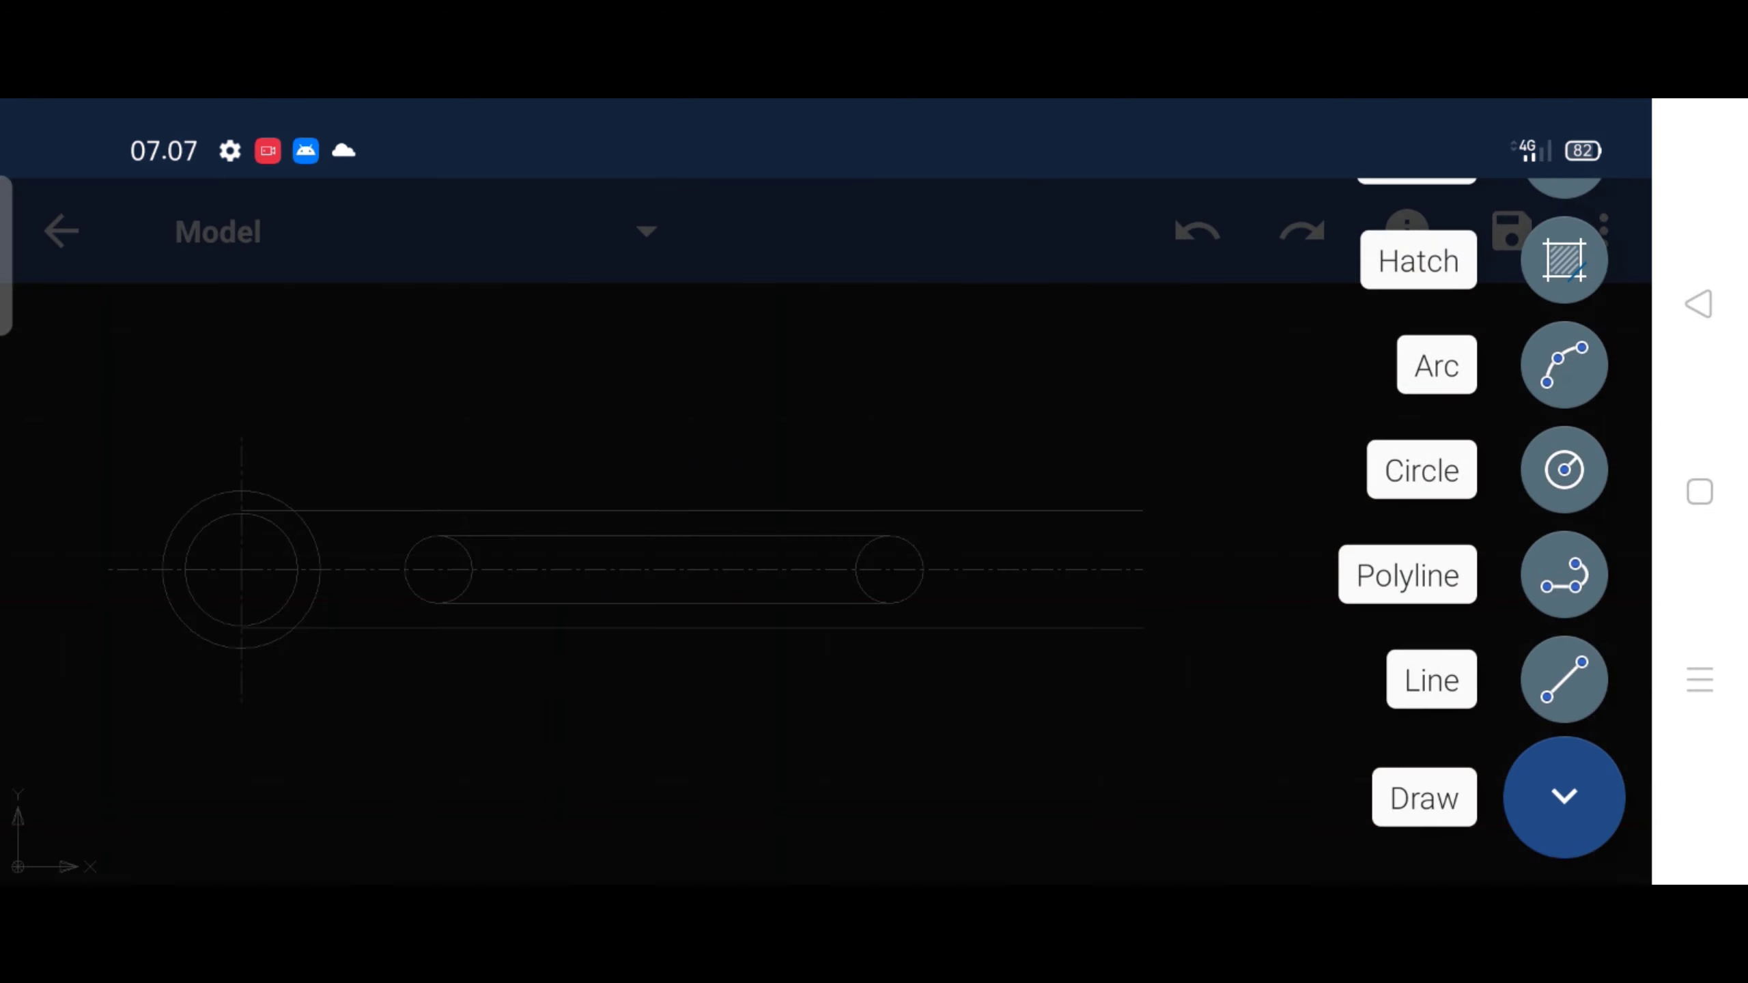
click(1563, 469)
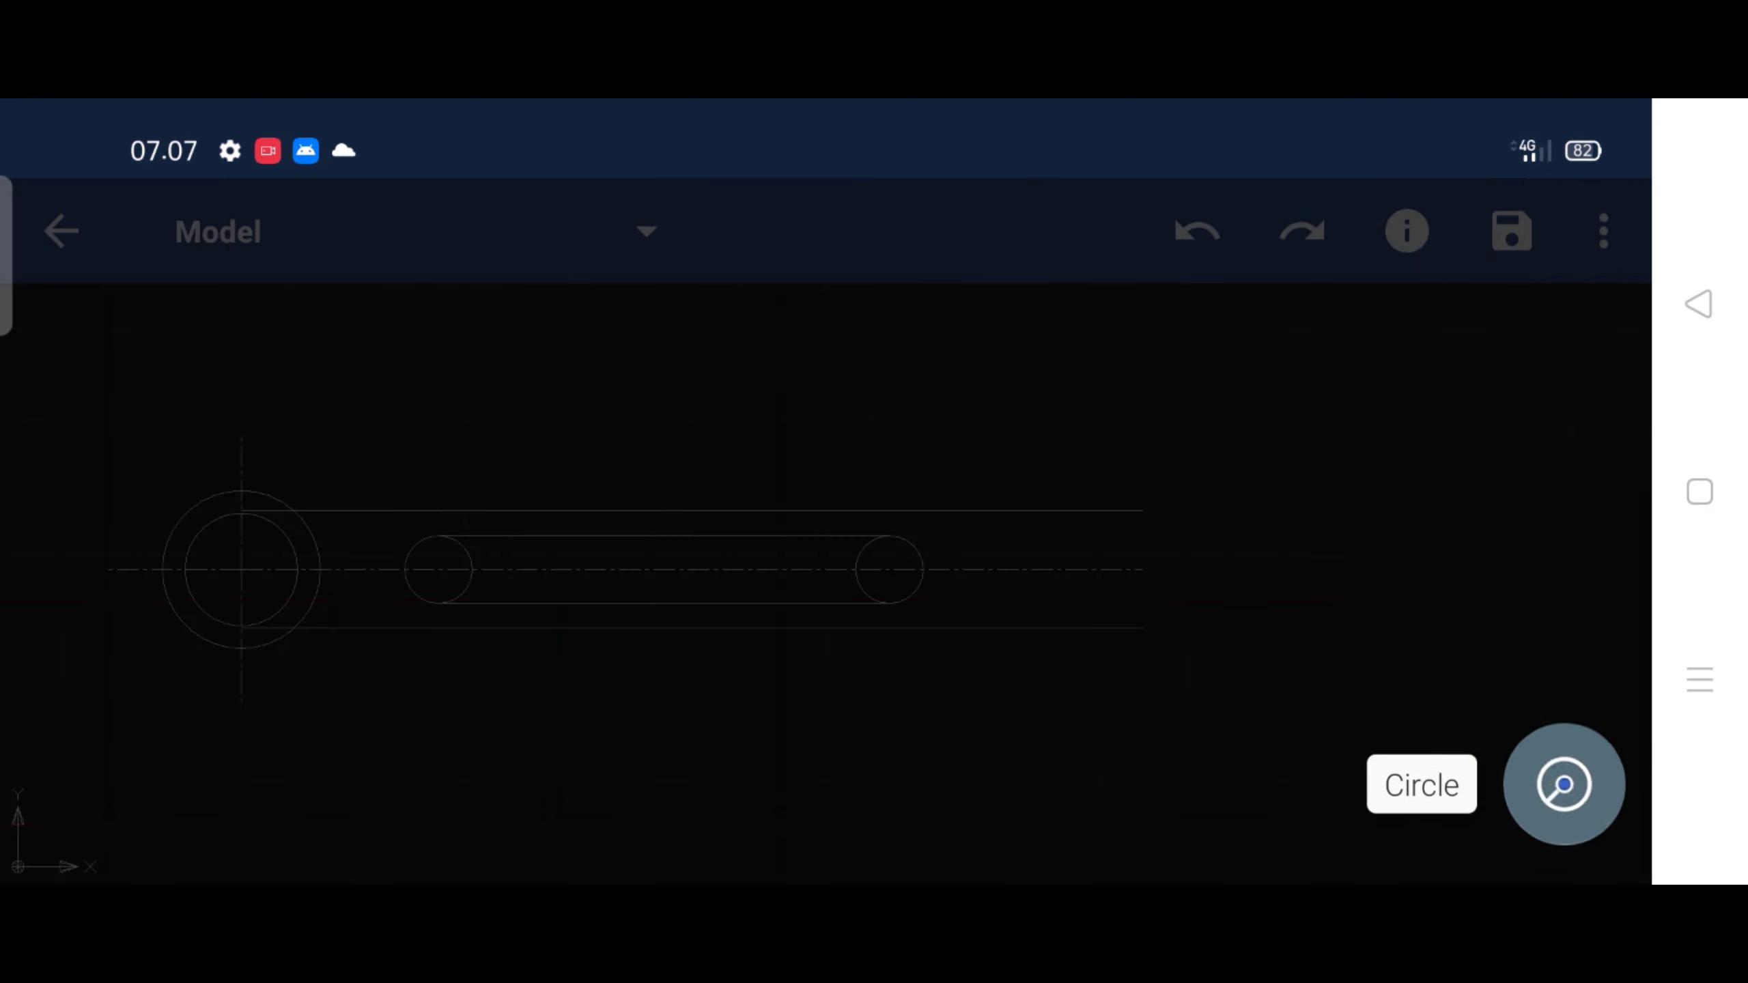
click(1564, 364)
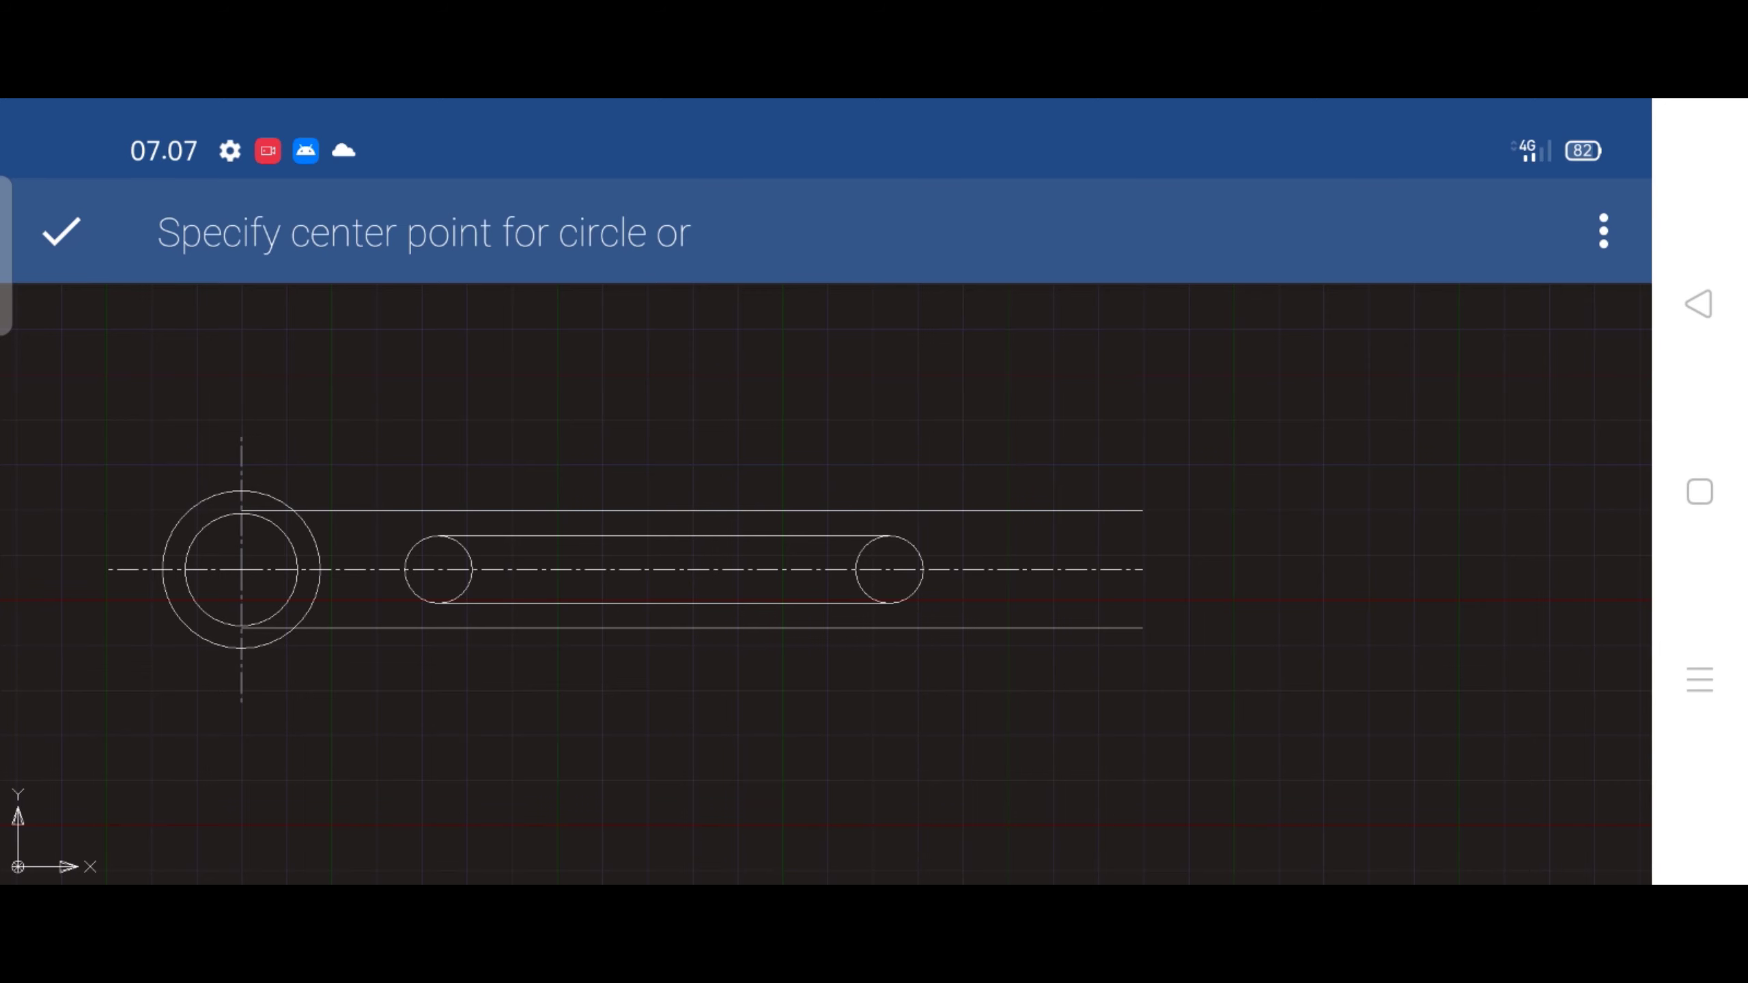
click(1143, 569)
click(1300, 420)
click(1198, 480)
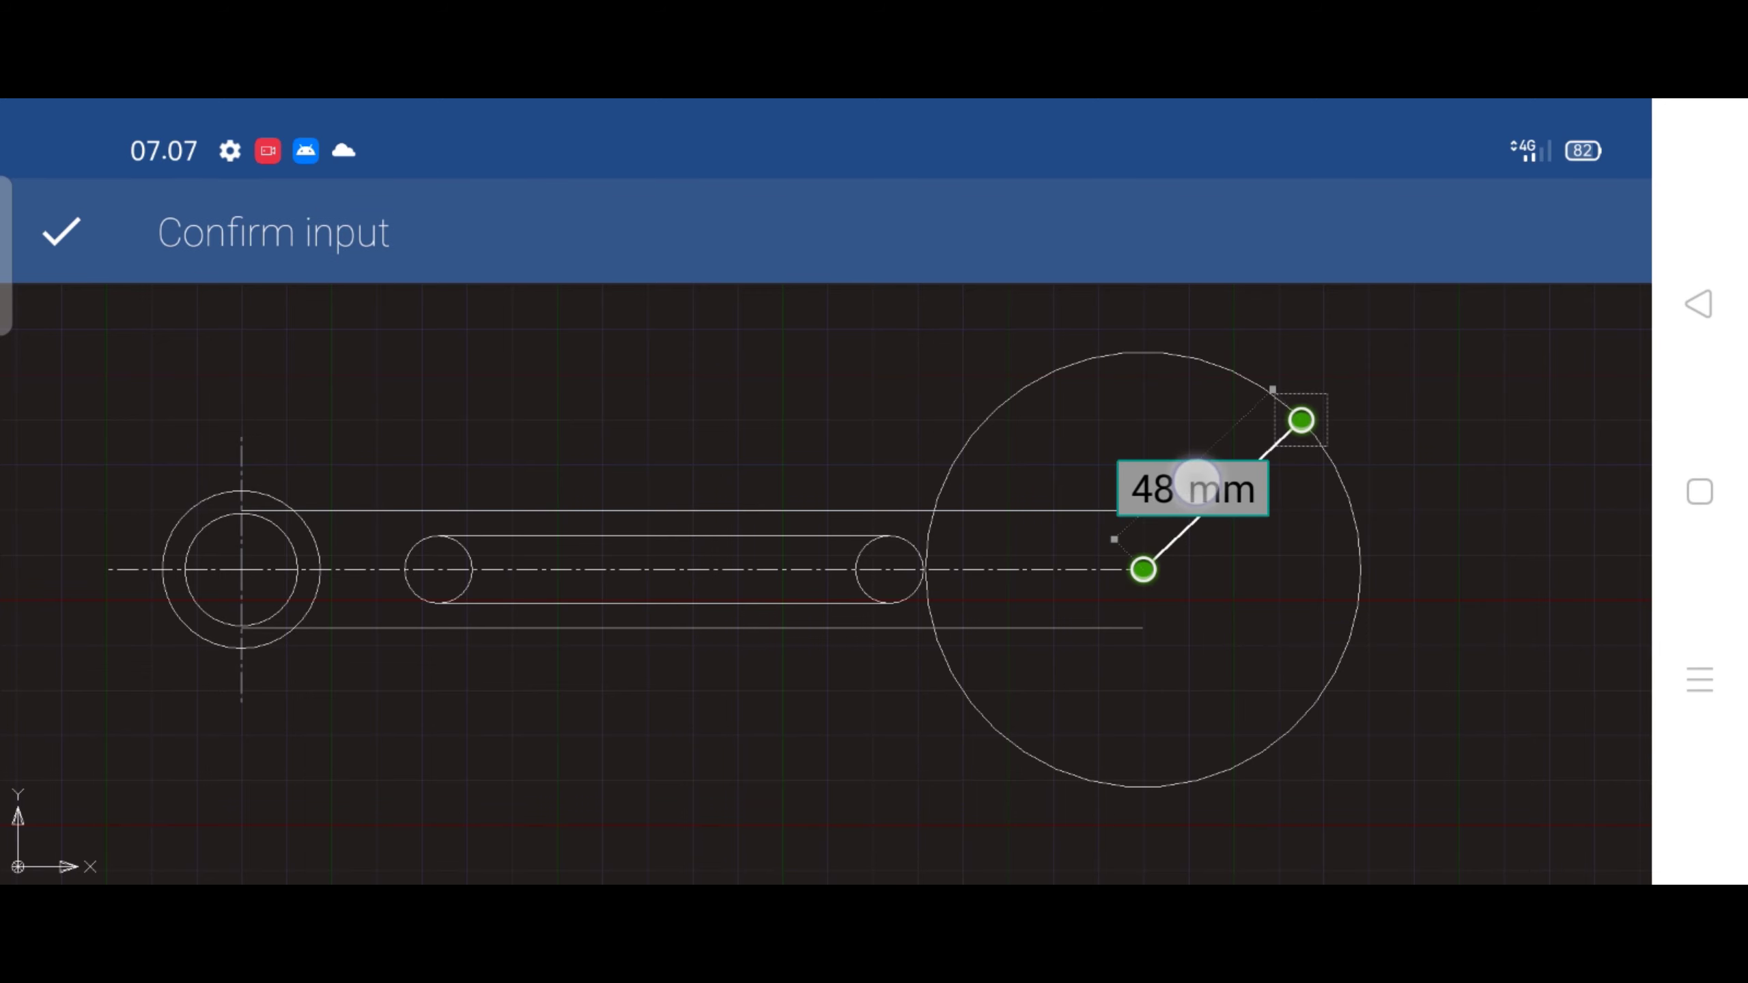
click(774, 571)
click(789, 653)
click(1464, 843)
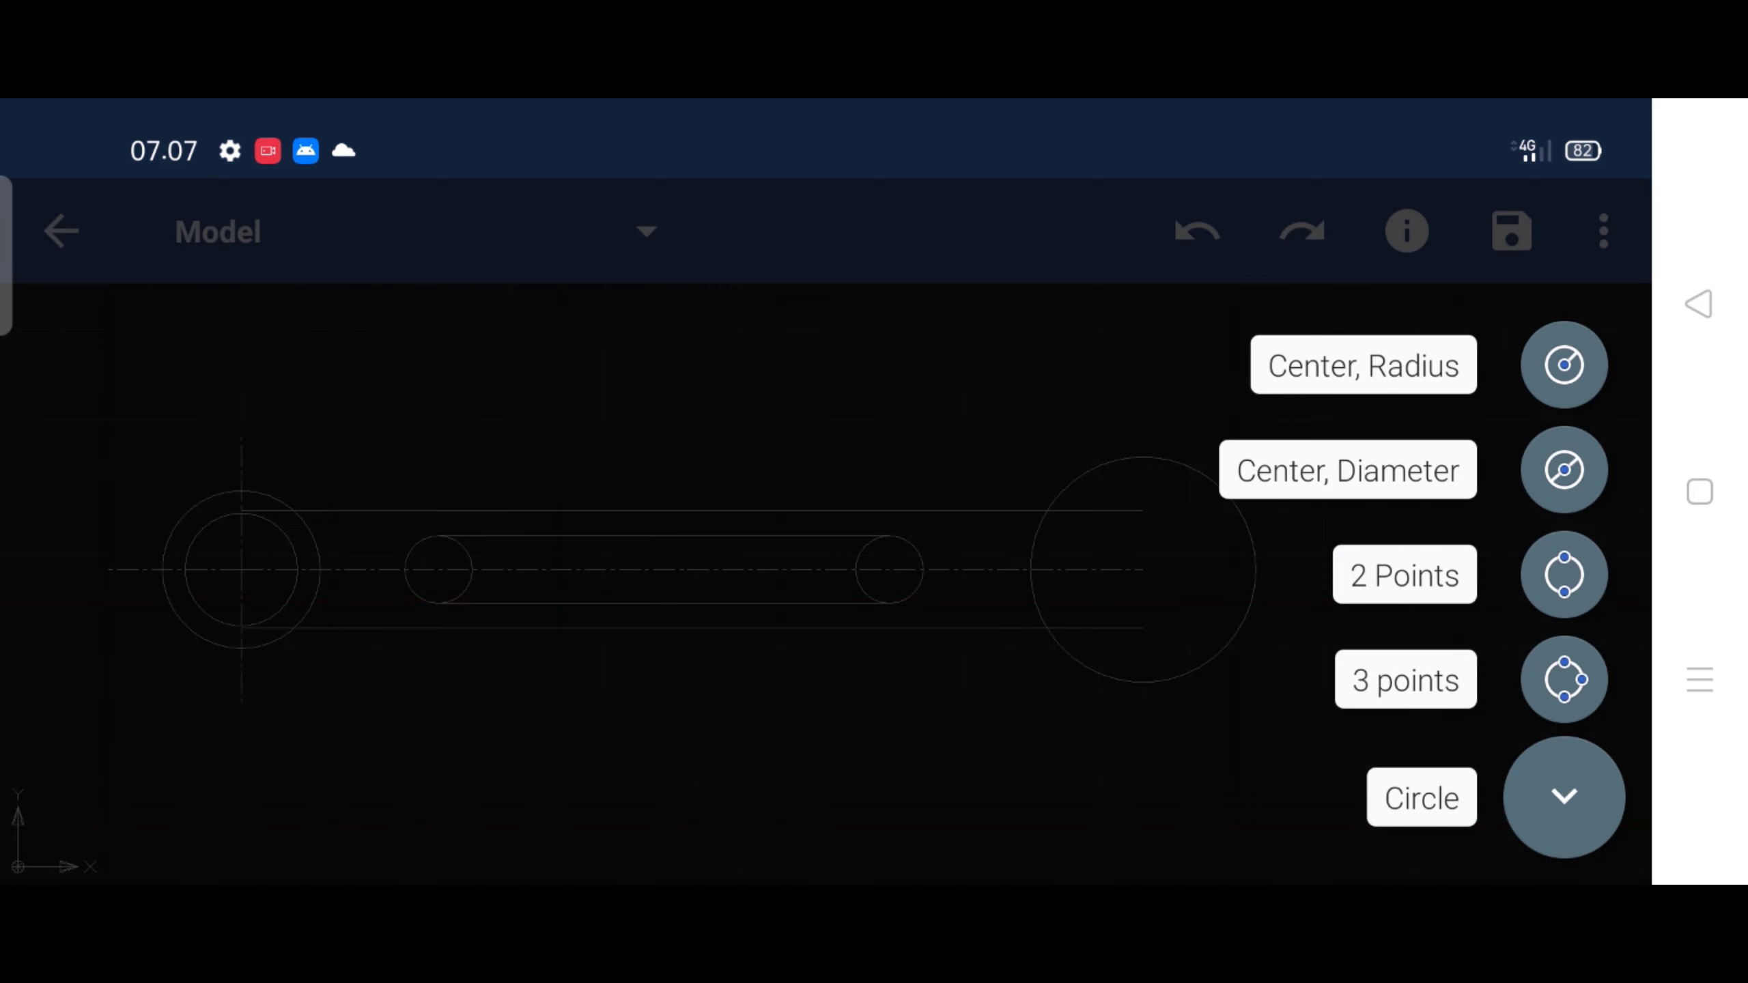
Add a concentric 30 mm radius outer circle around it
click(1563, 364)
click(1142, 569)
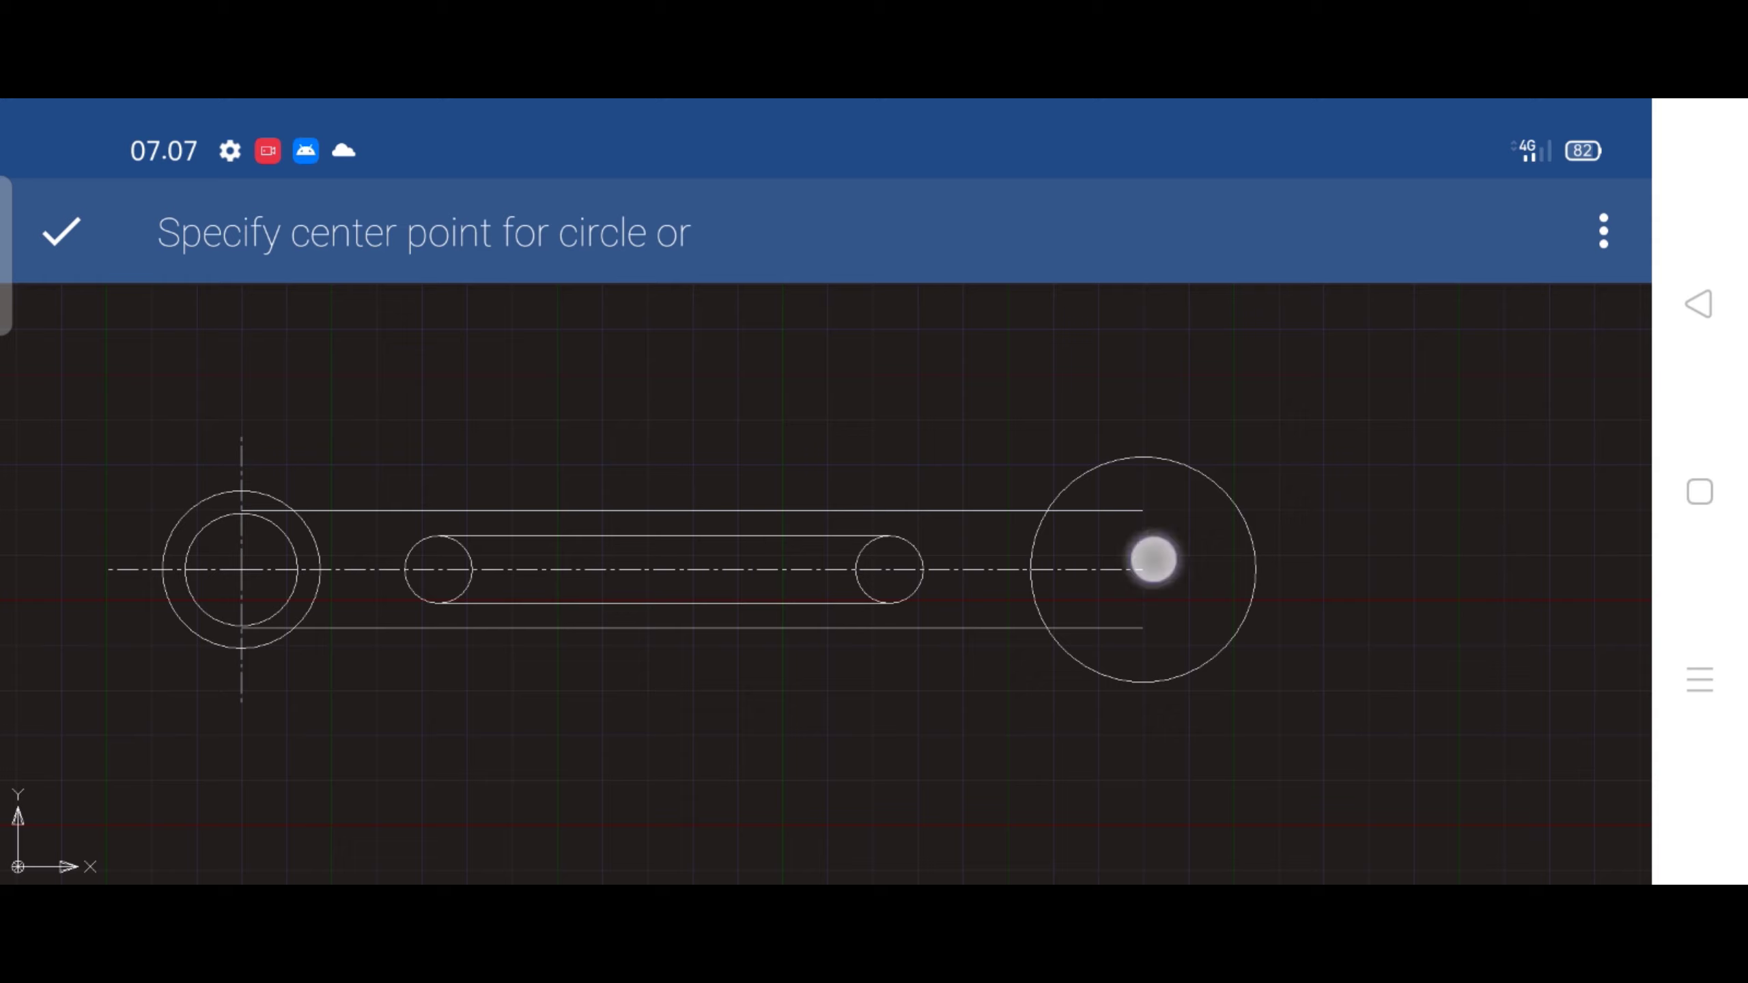
click(1323, 421)
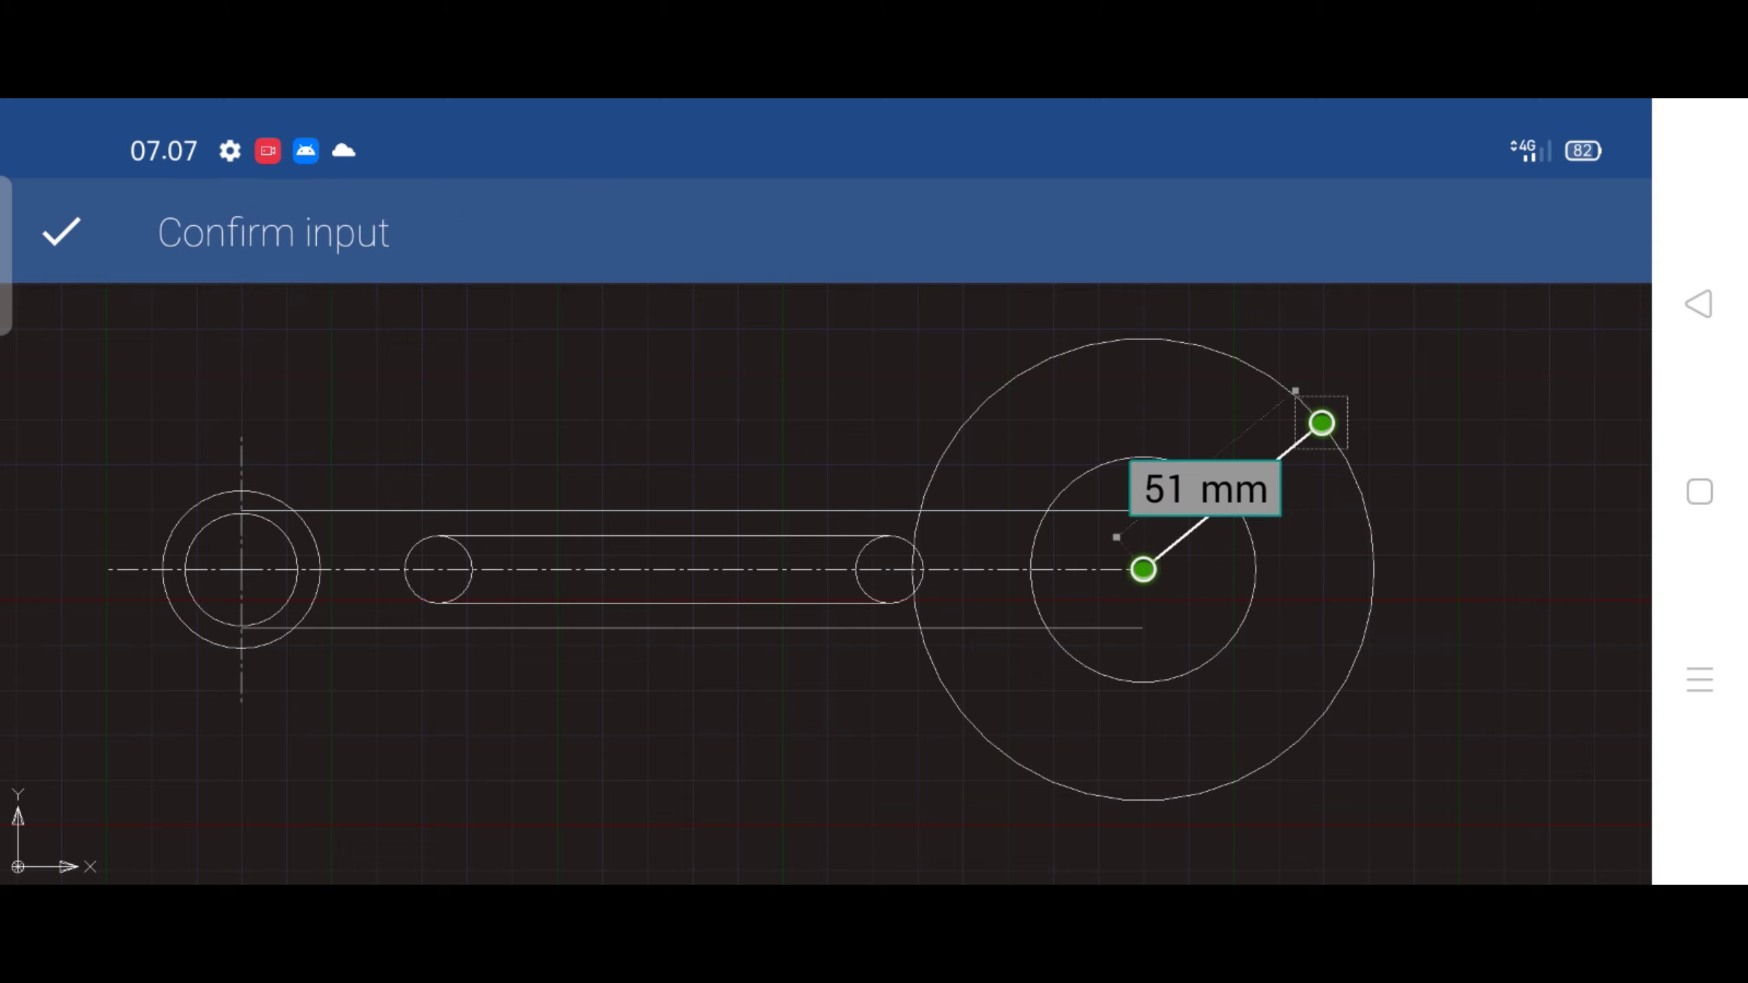
click(1186, 482)
click(1106, 570)
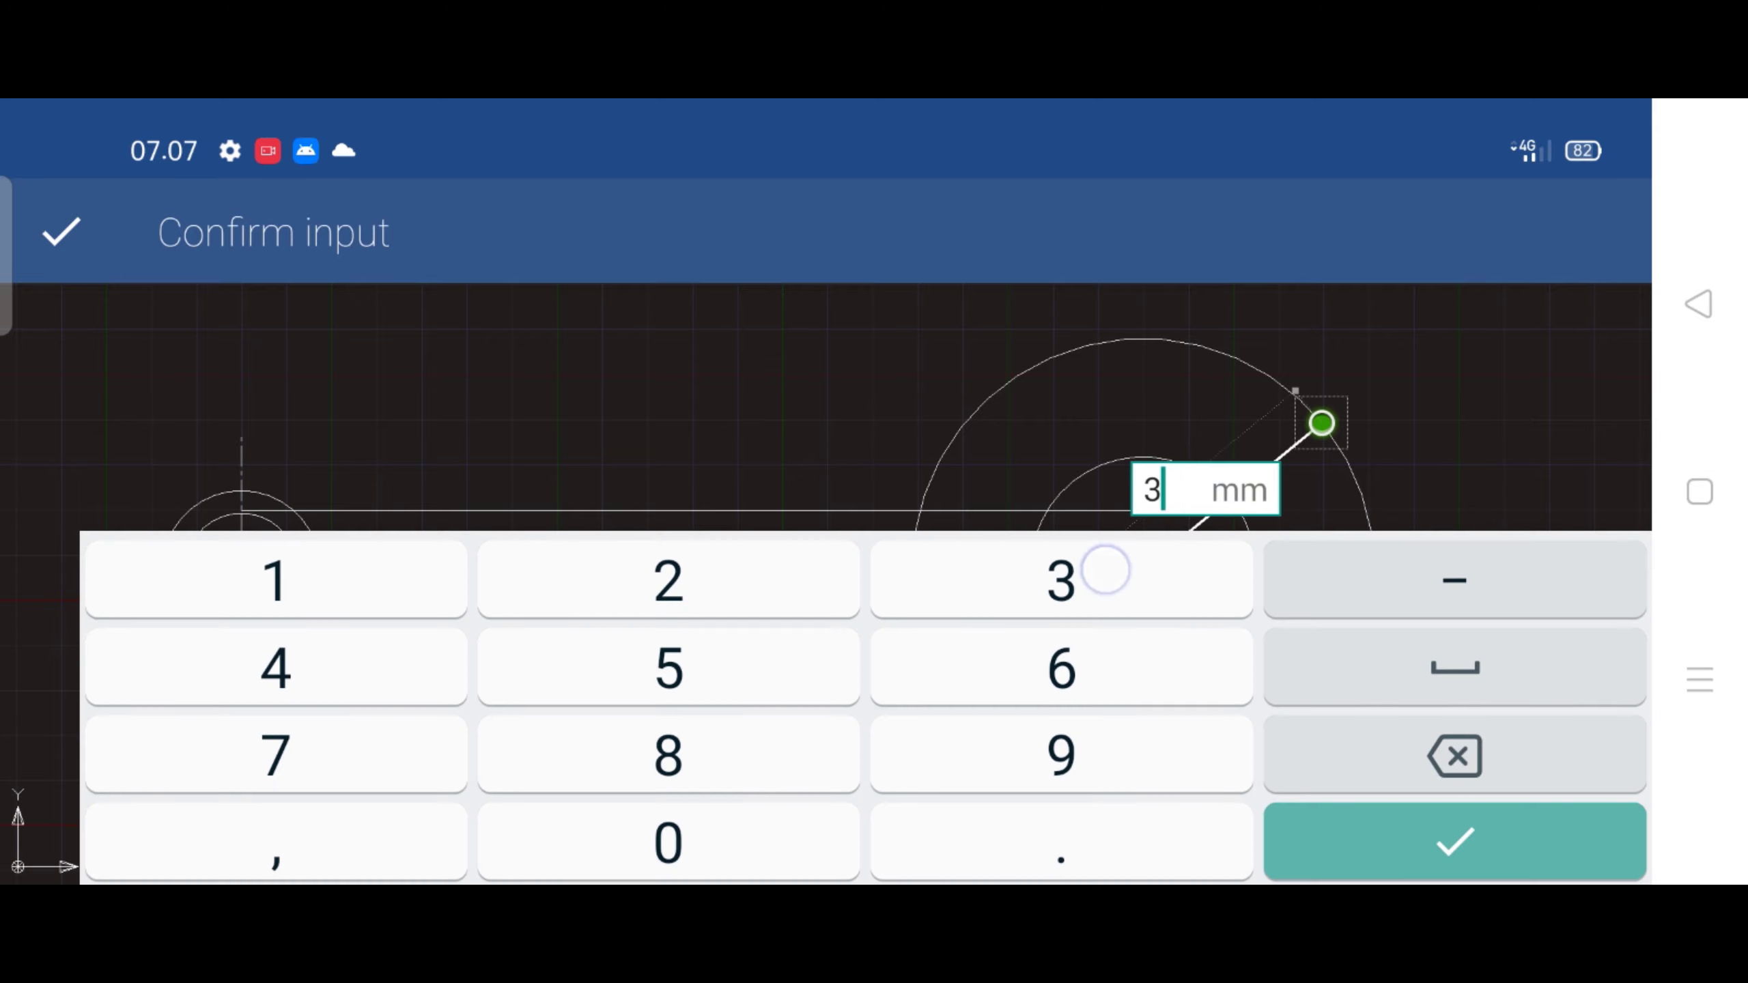
click(755, 836)
click(1535, 840)
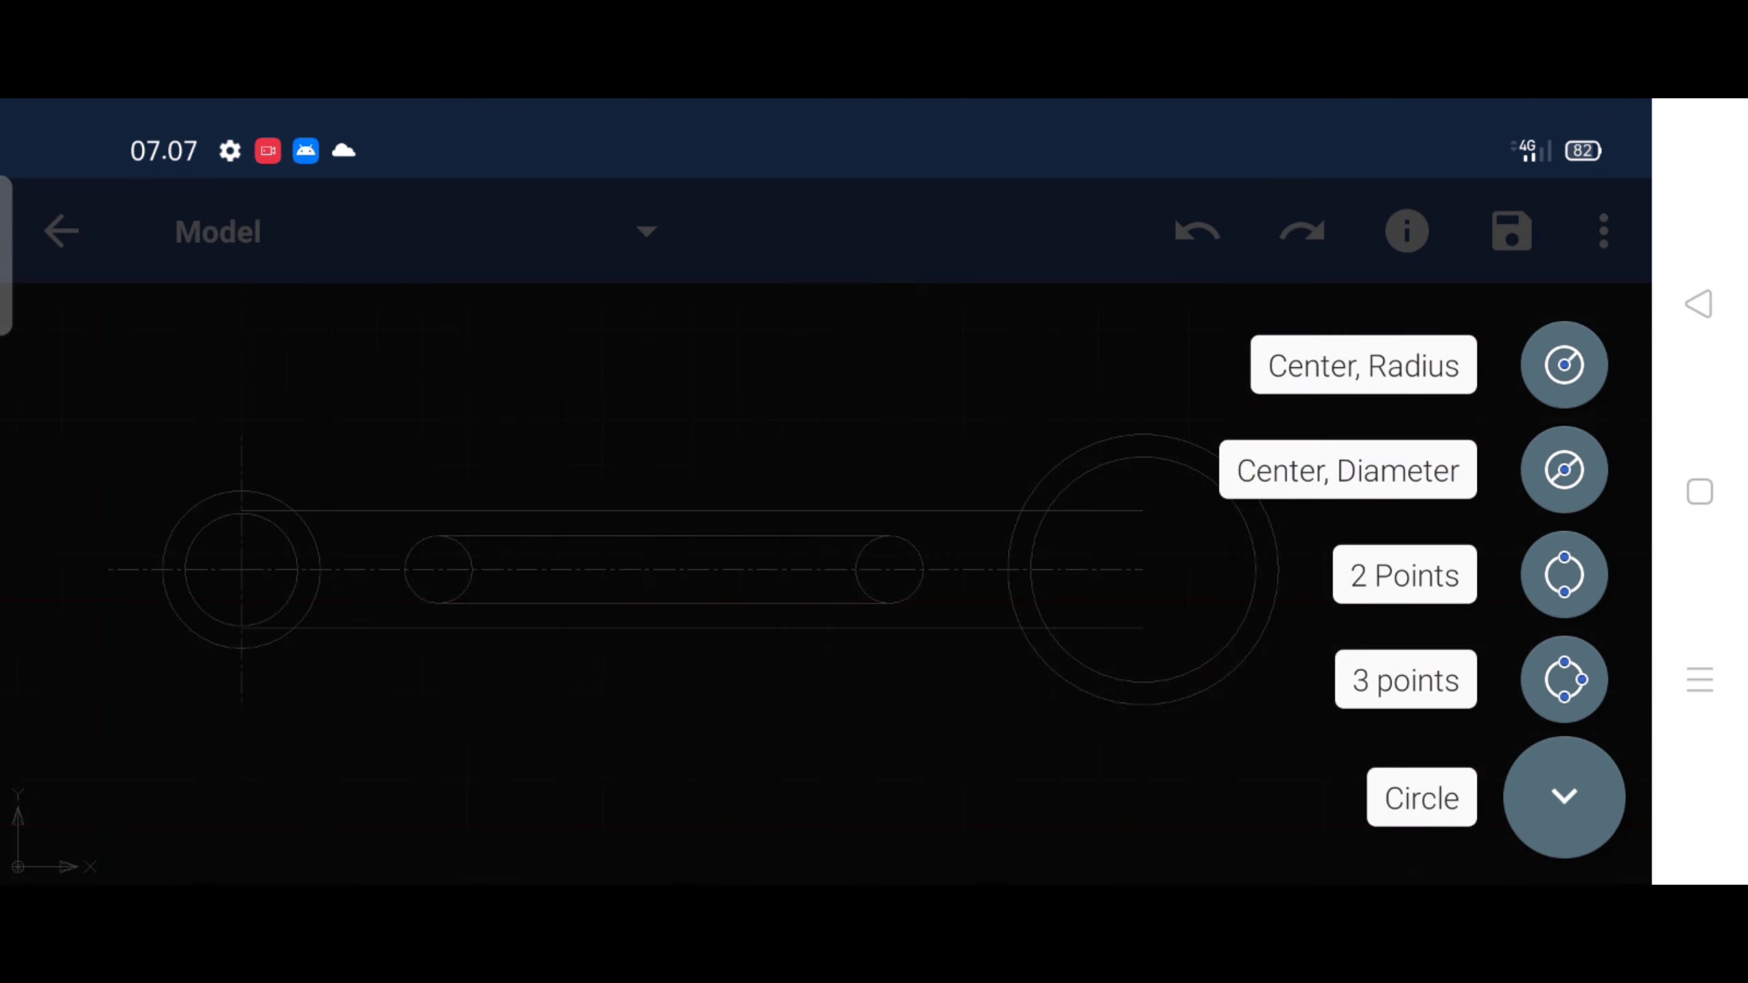
click(1564, 796)
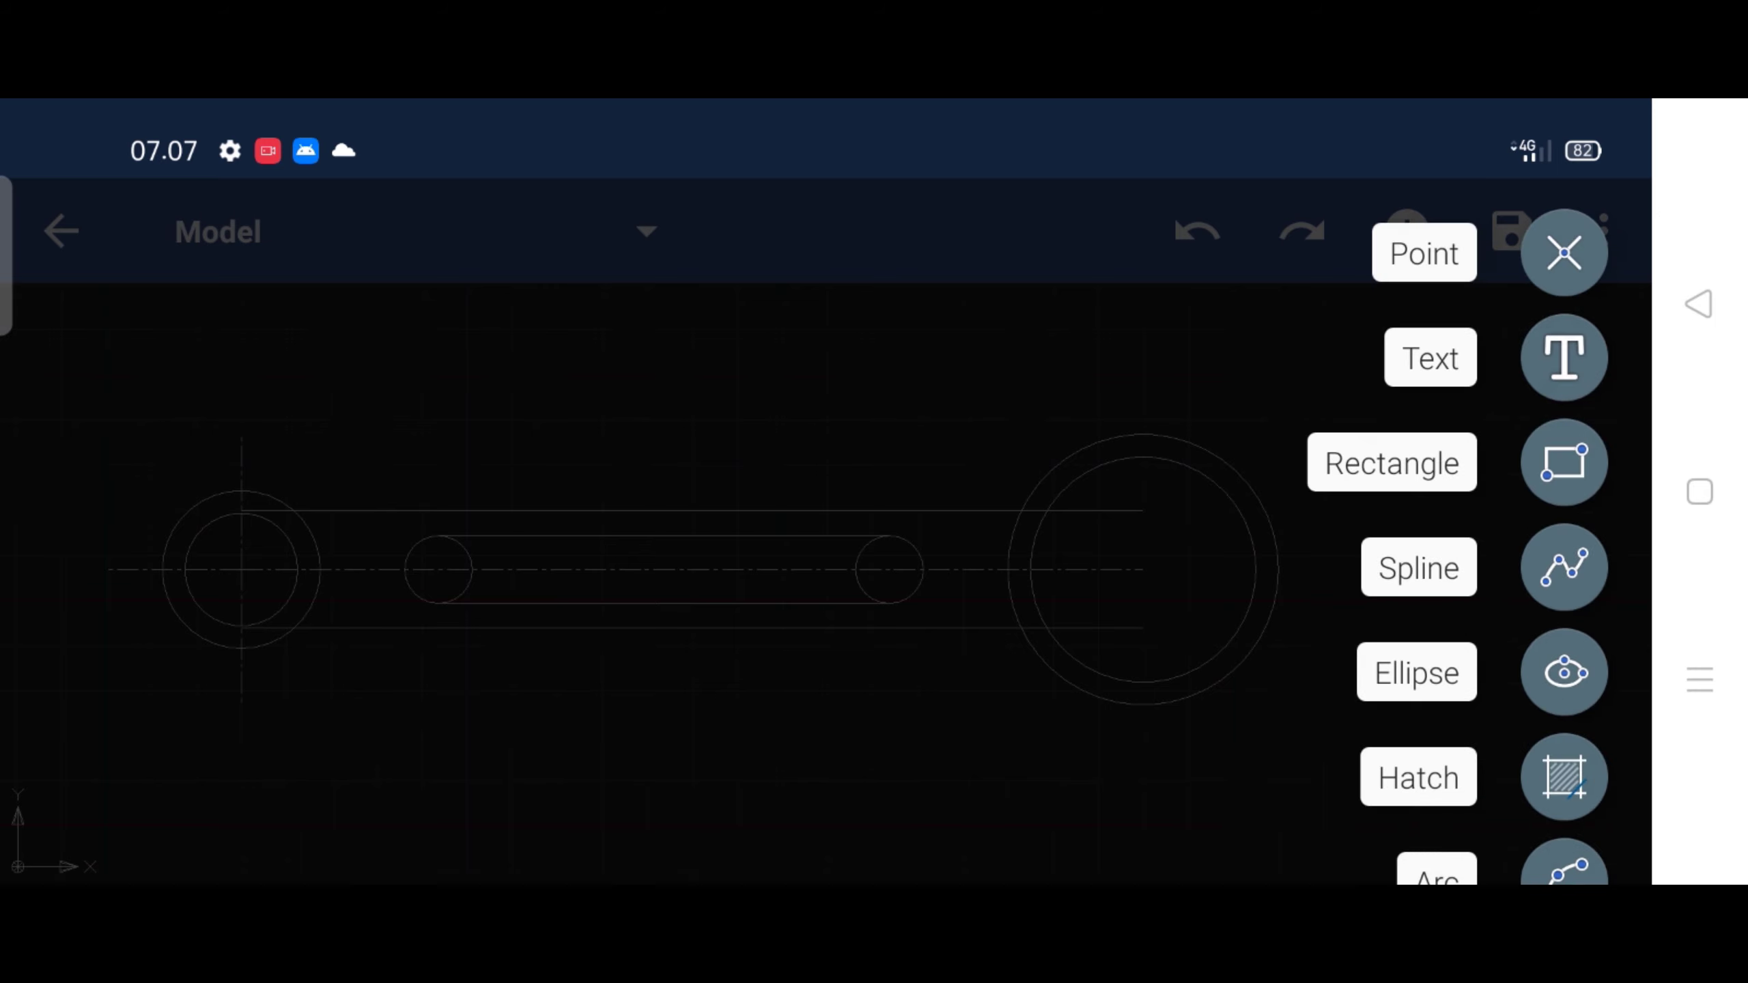
click(826, 757)
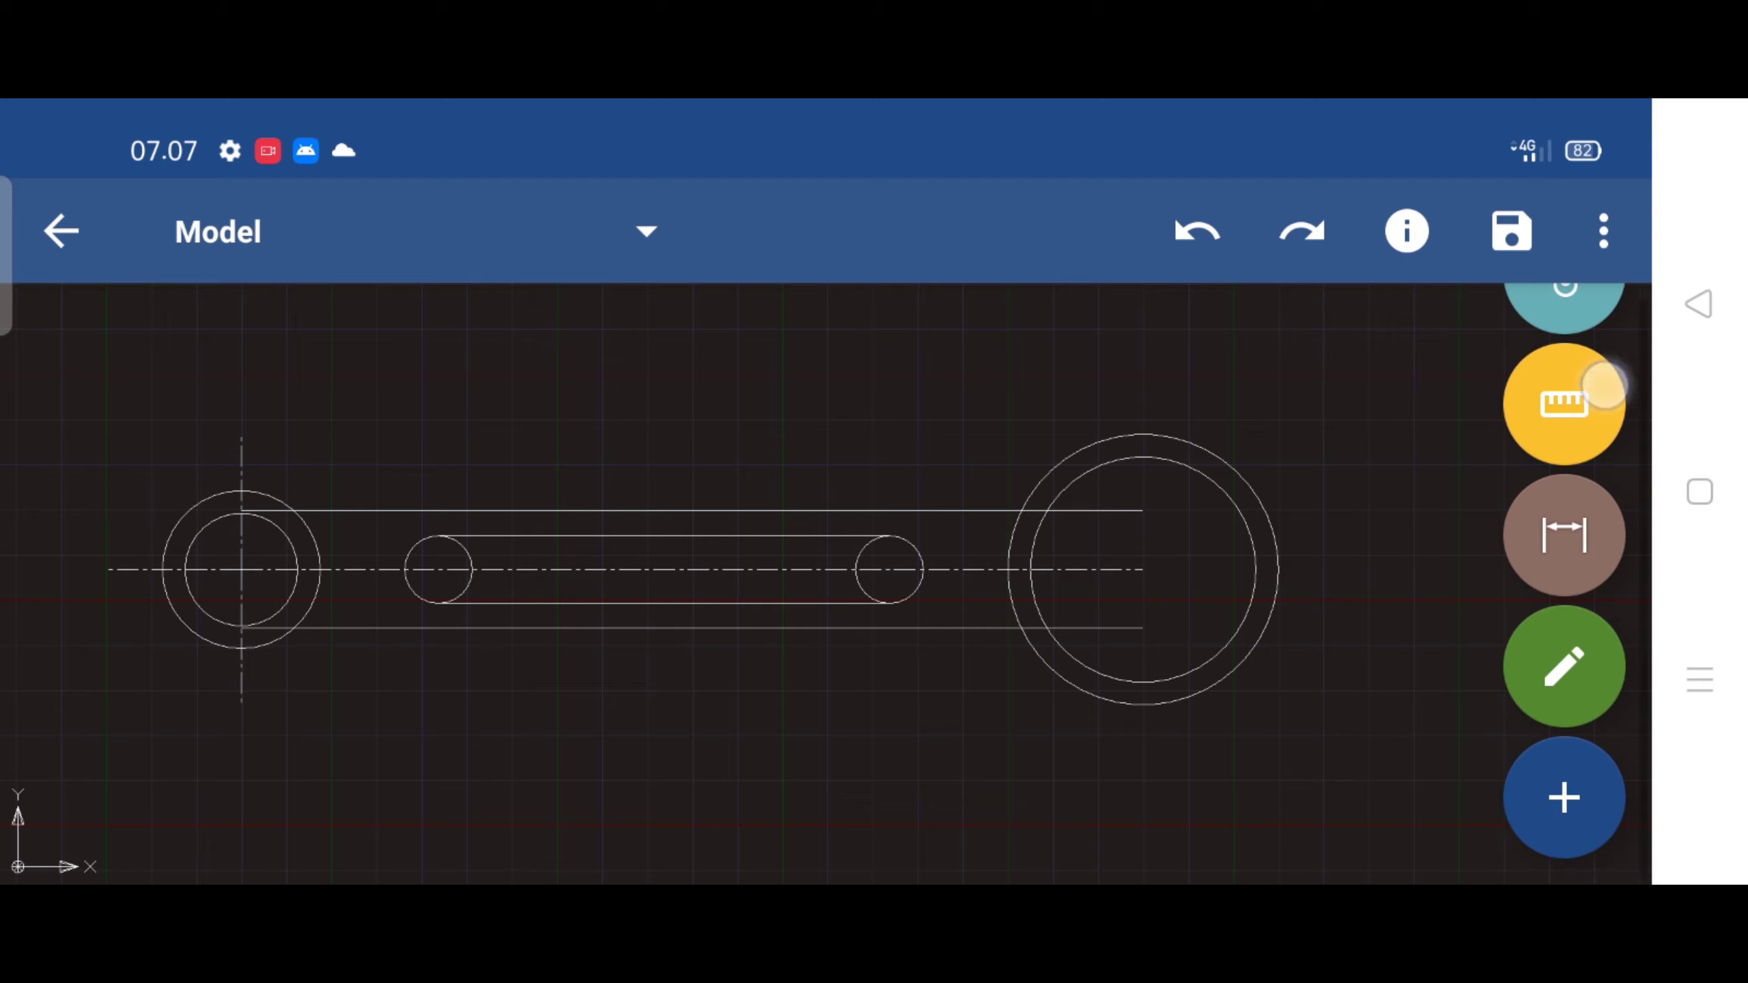
Draw lines from the outer circle's top quadrant: 15 mm up, then 15 mm left
click(1564, 797)
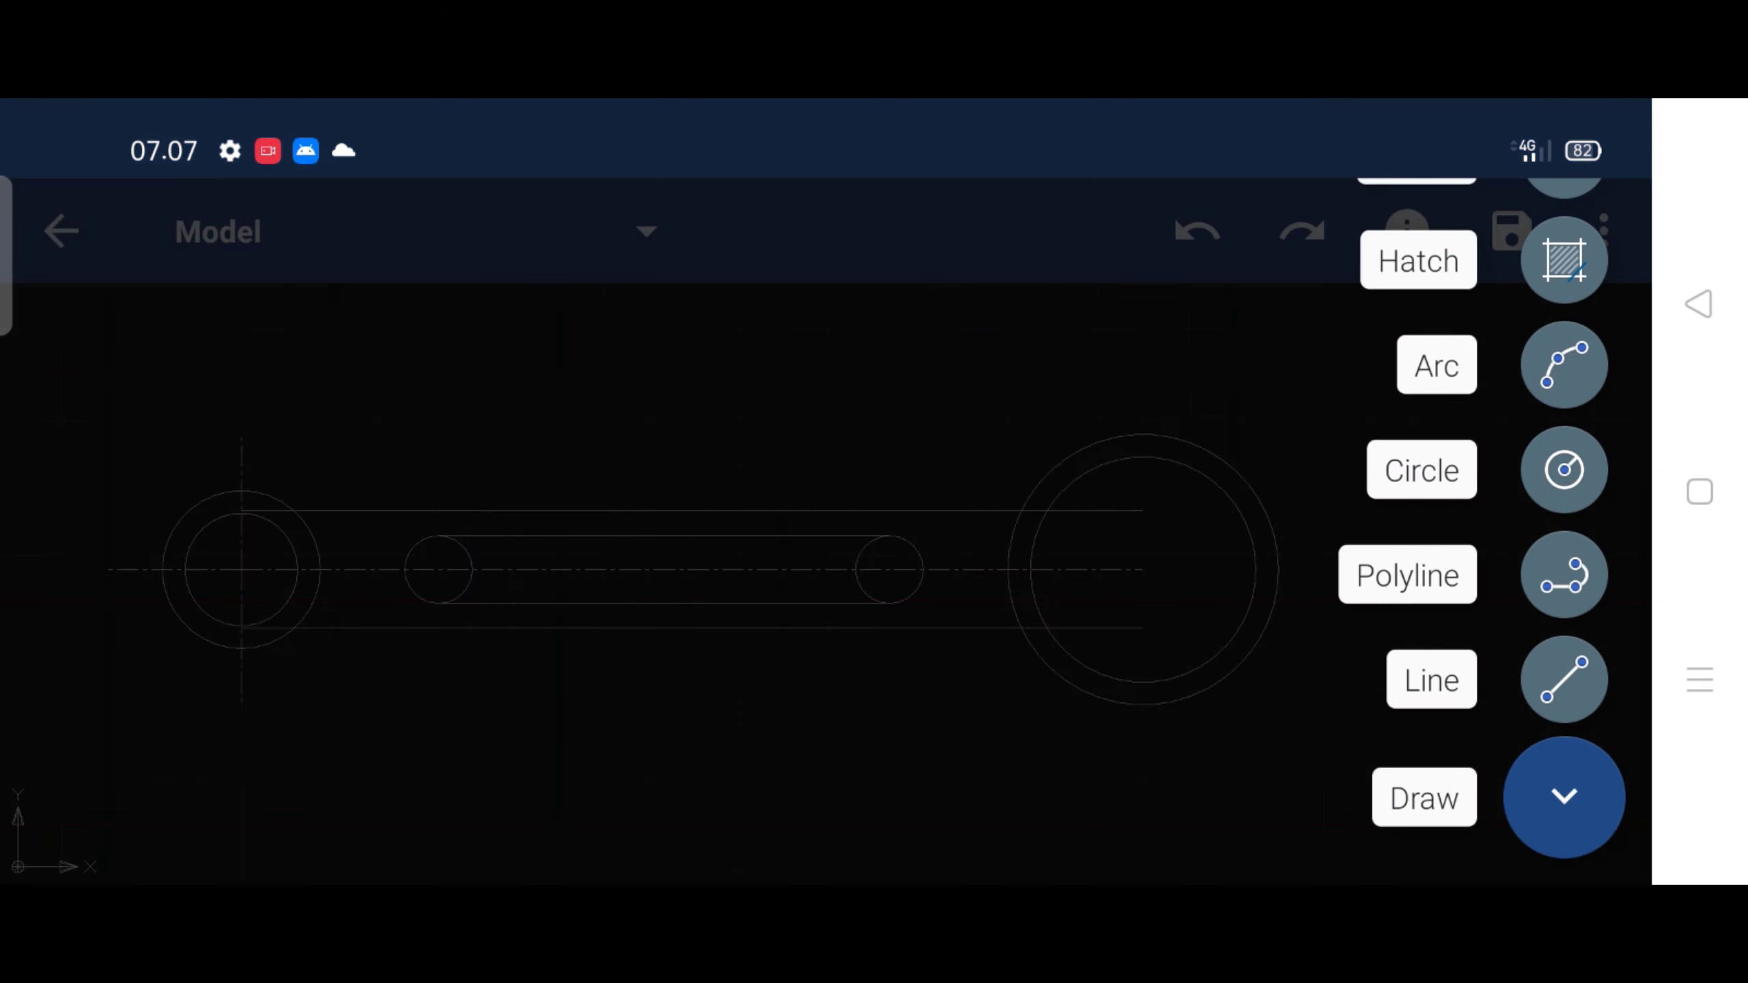
click(1561, 675)
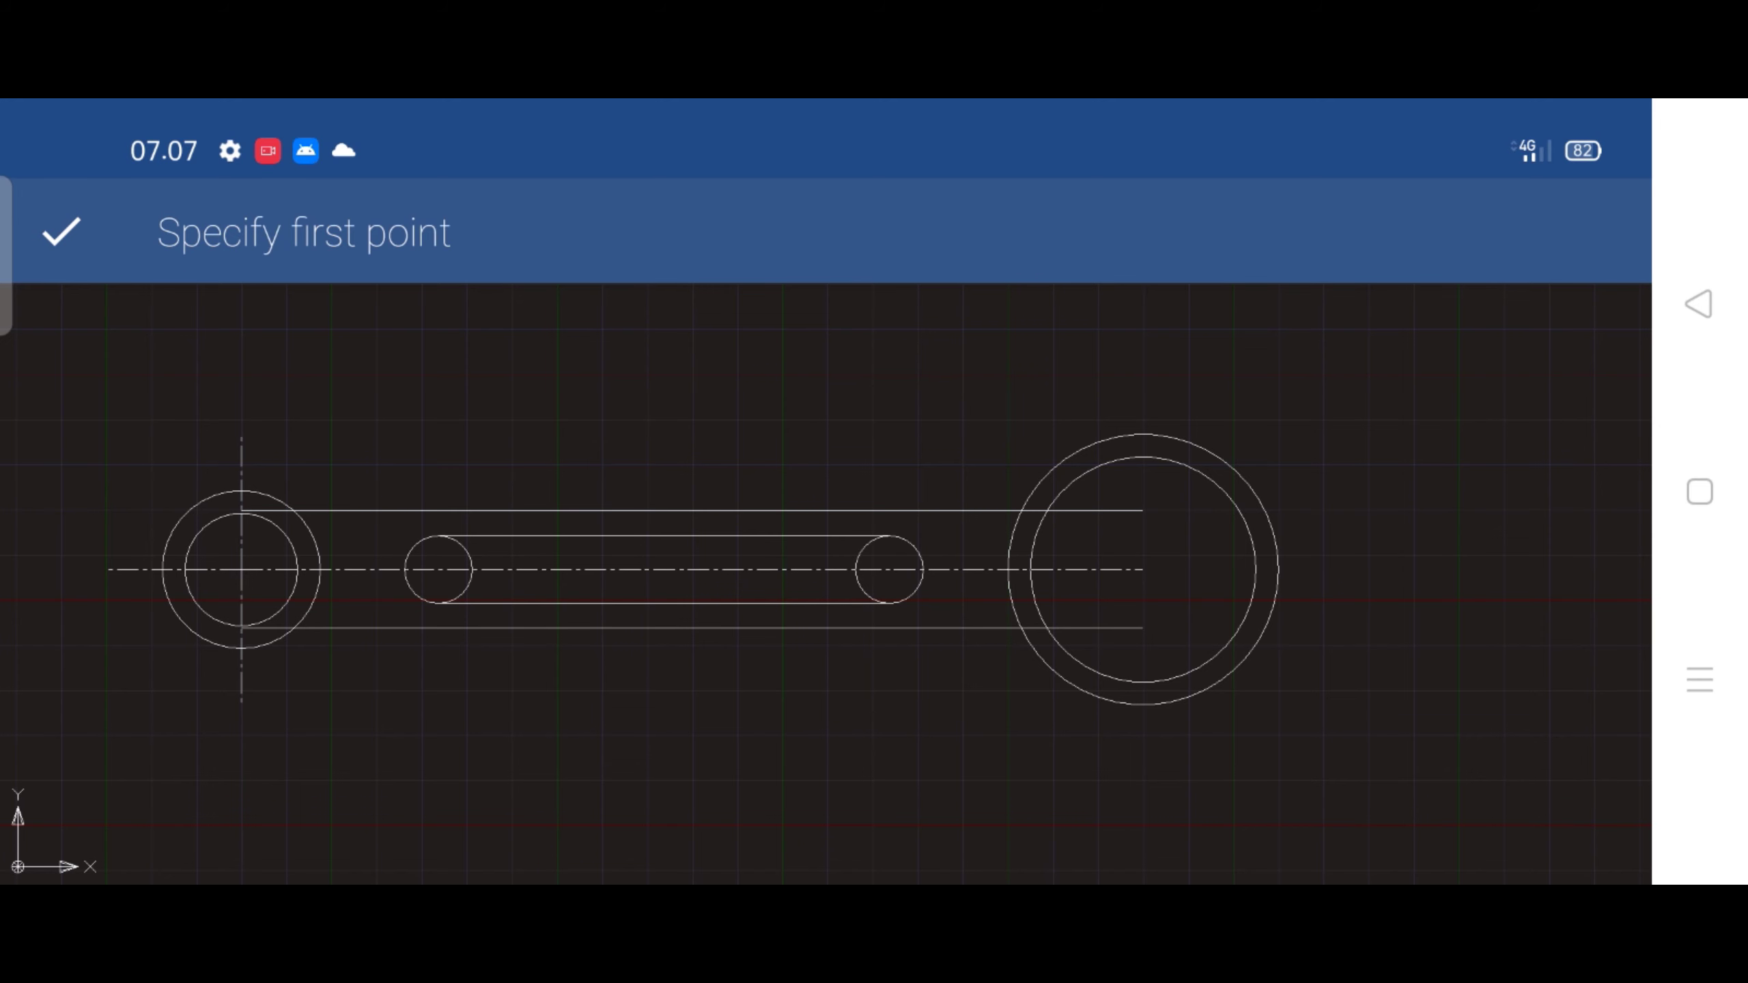
click(1159, 416)
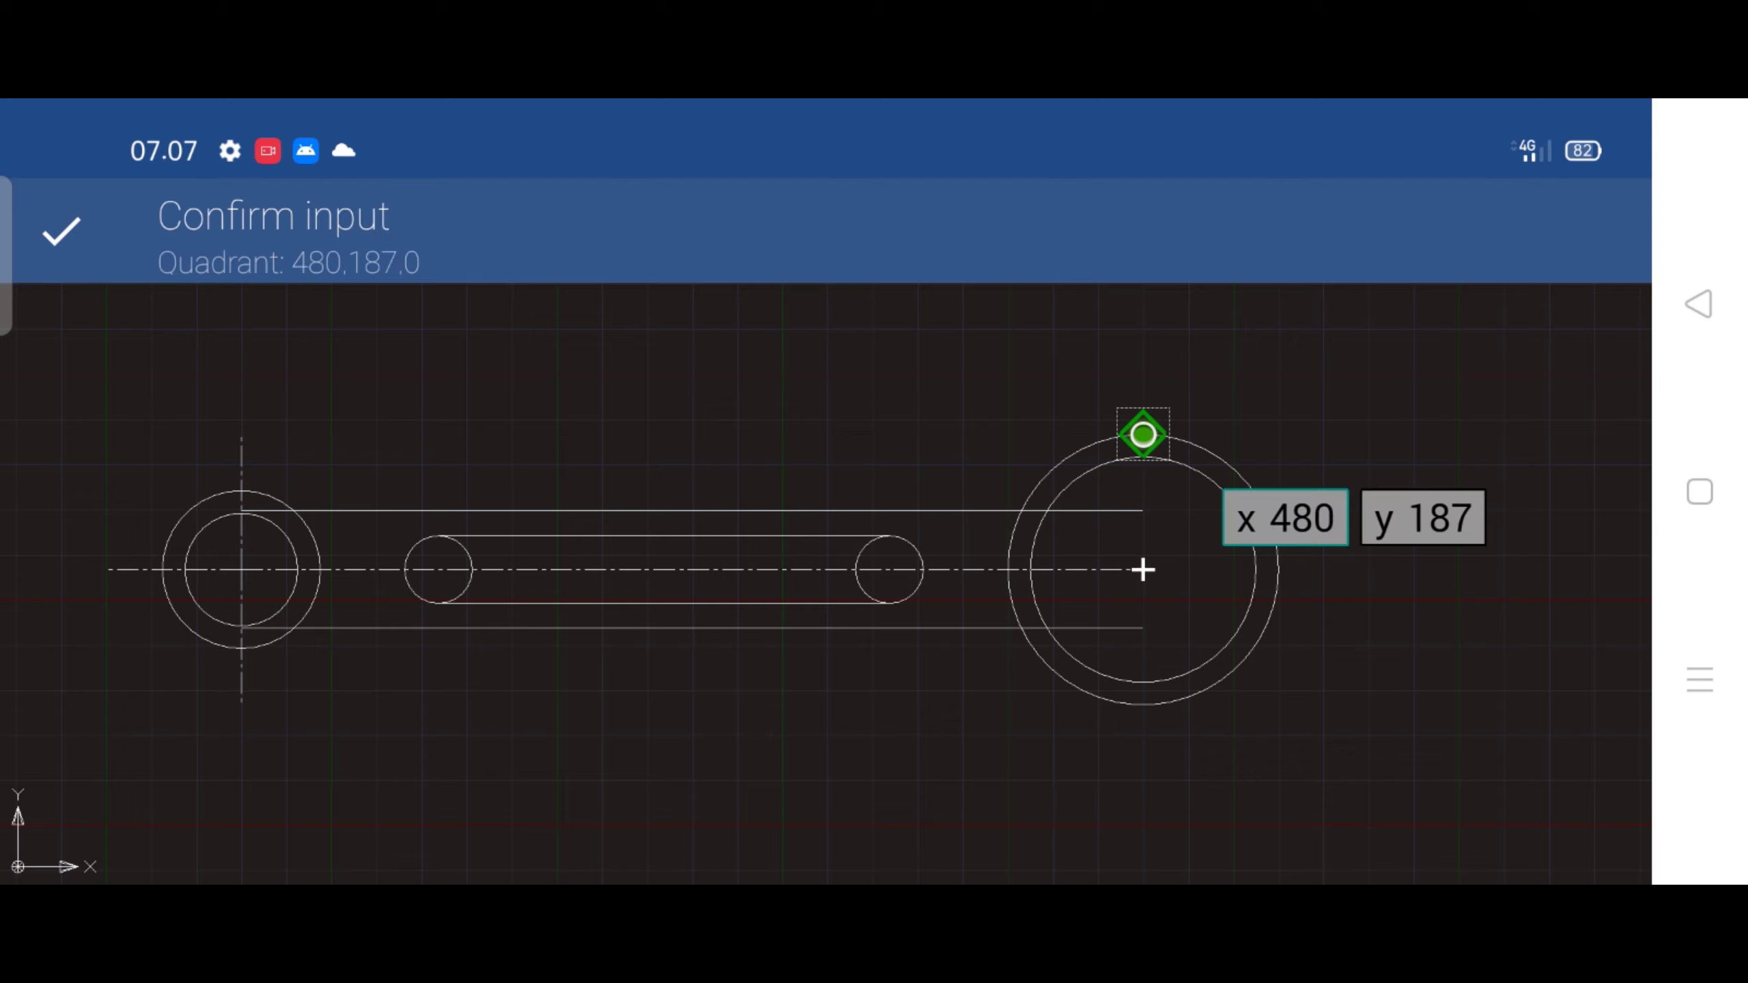
click(1142, 336)
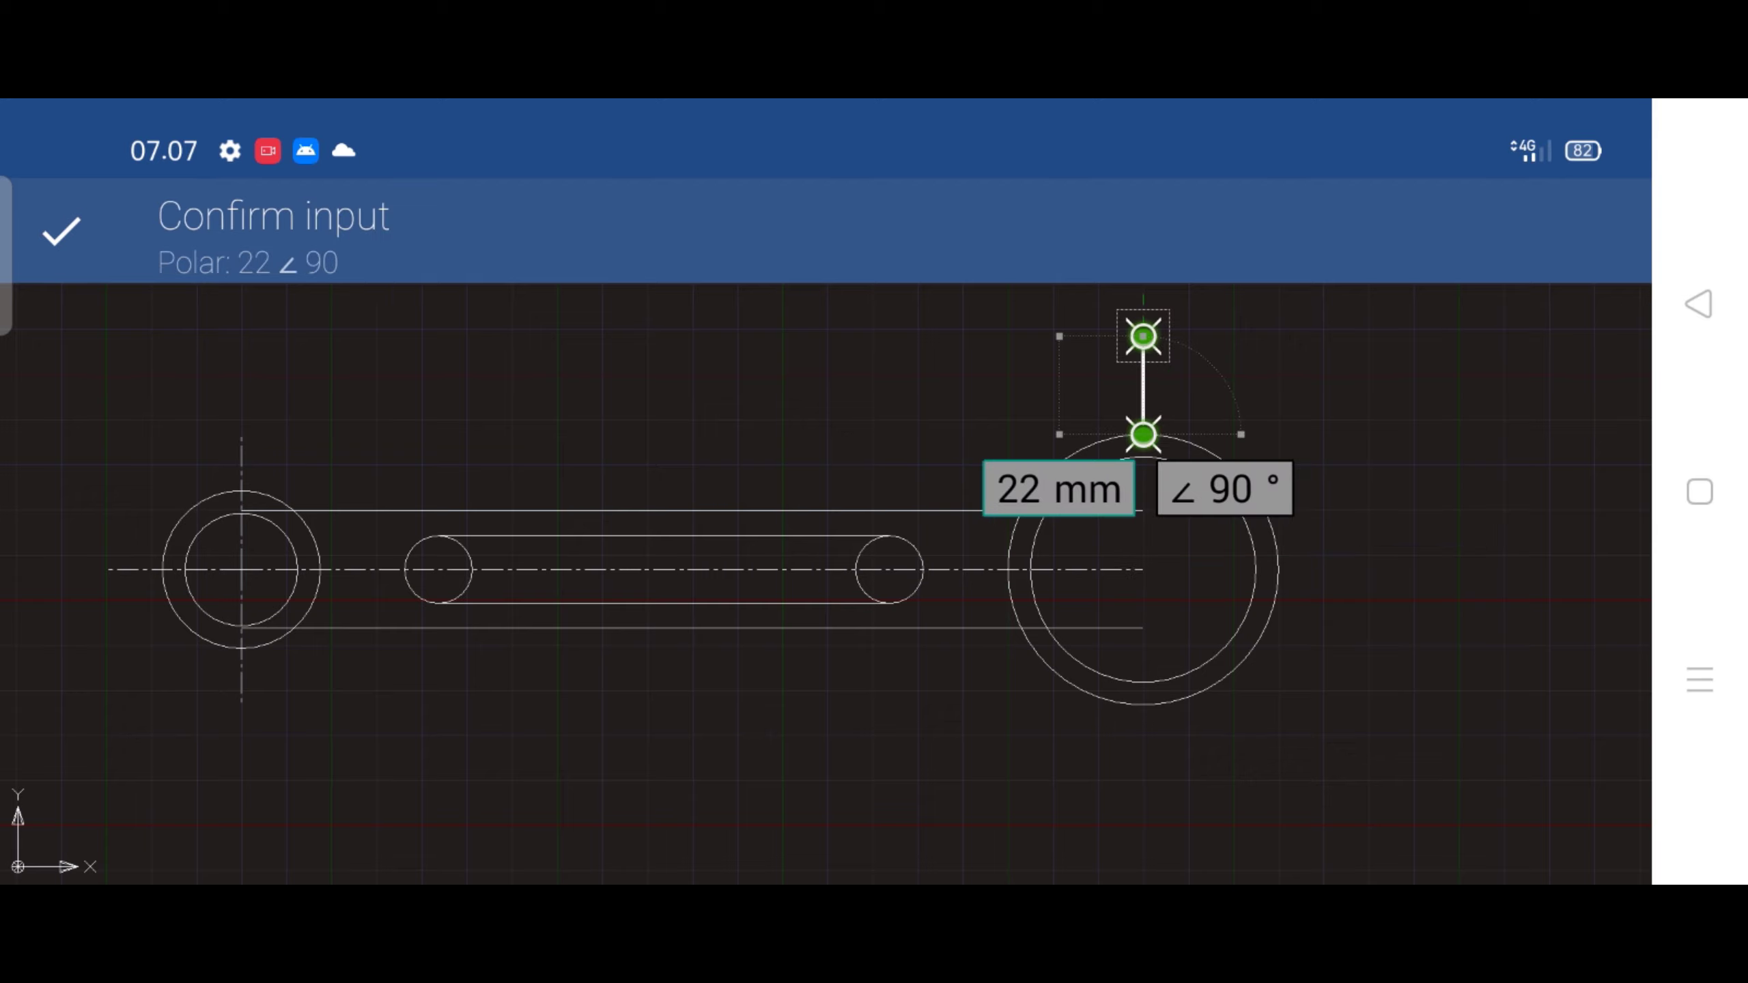
click(1032, 482)
text(15)
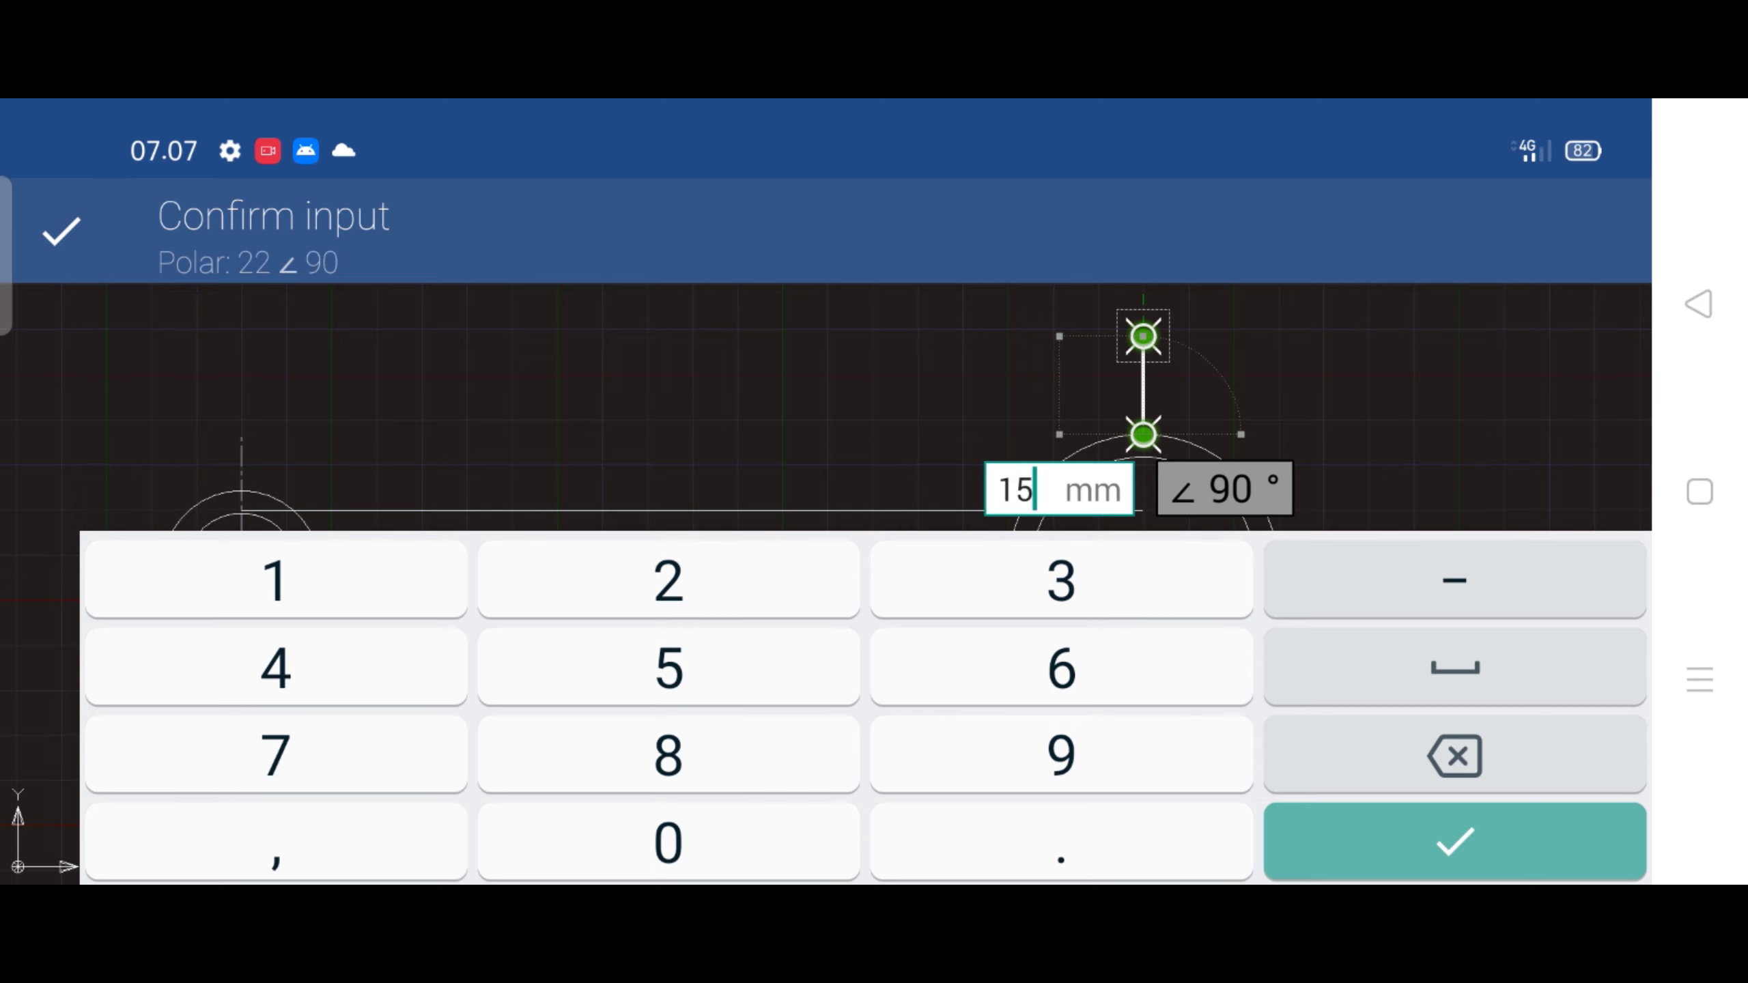
click(1455, 840)
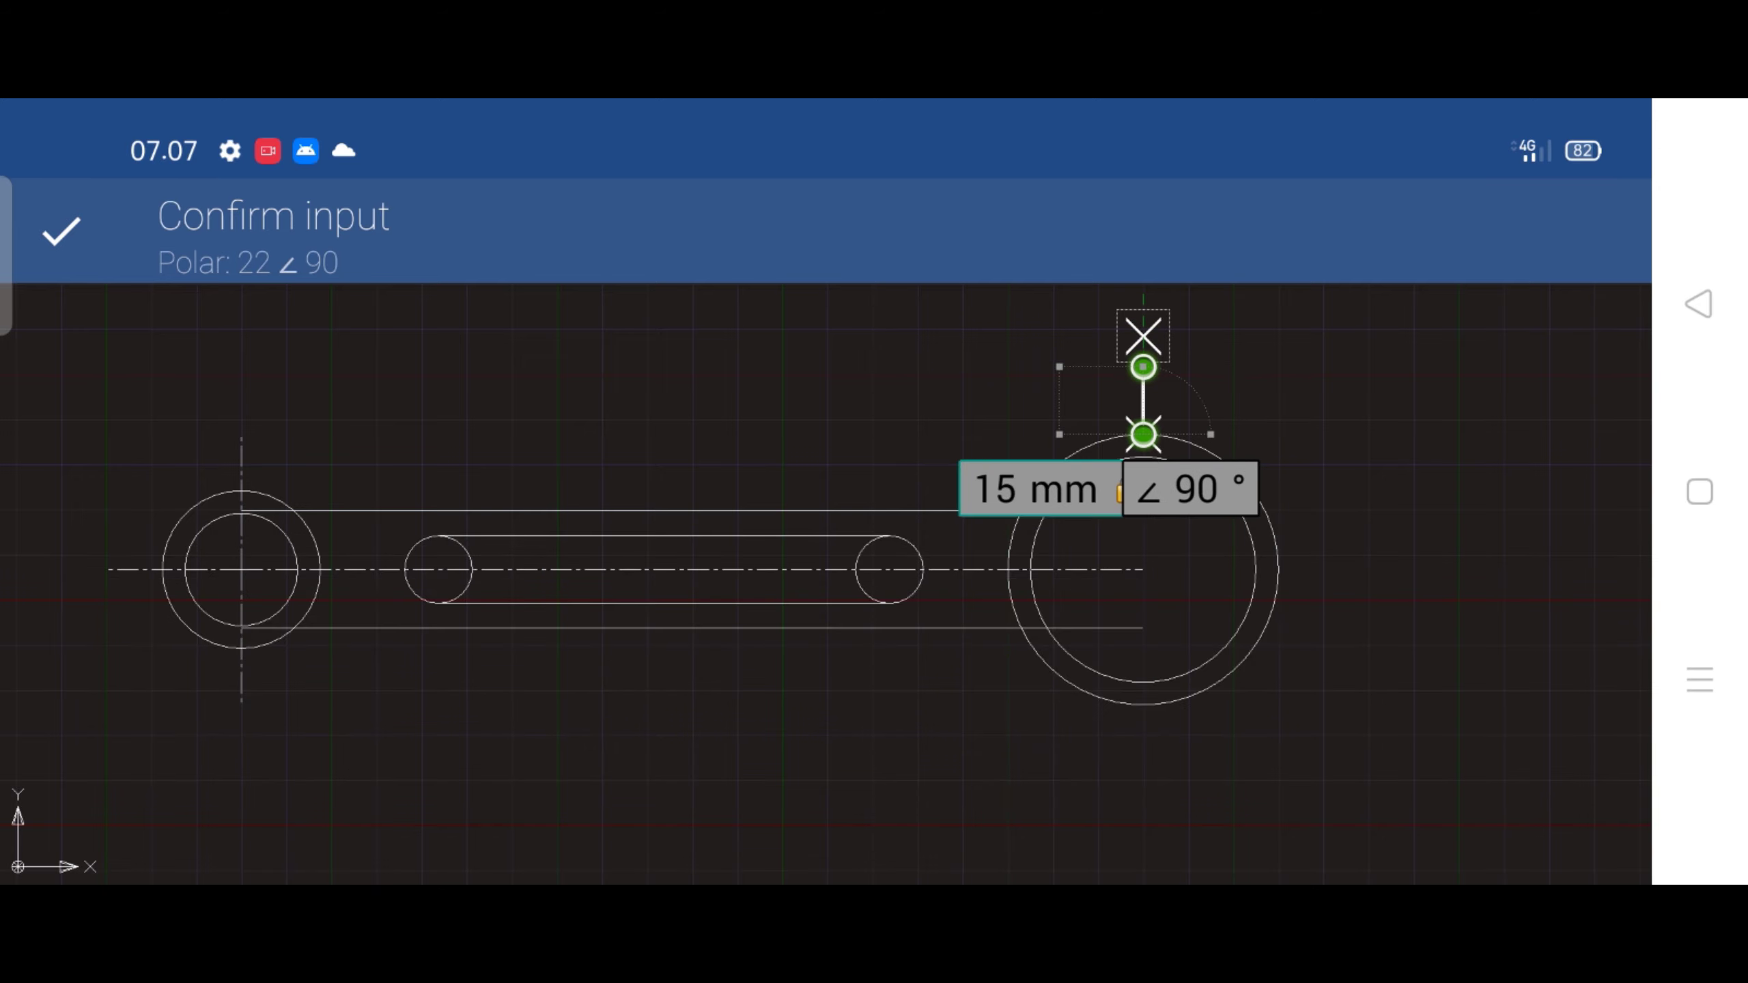
click(998, 366)
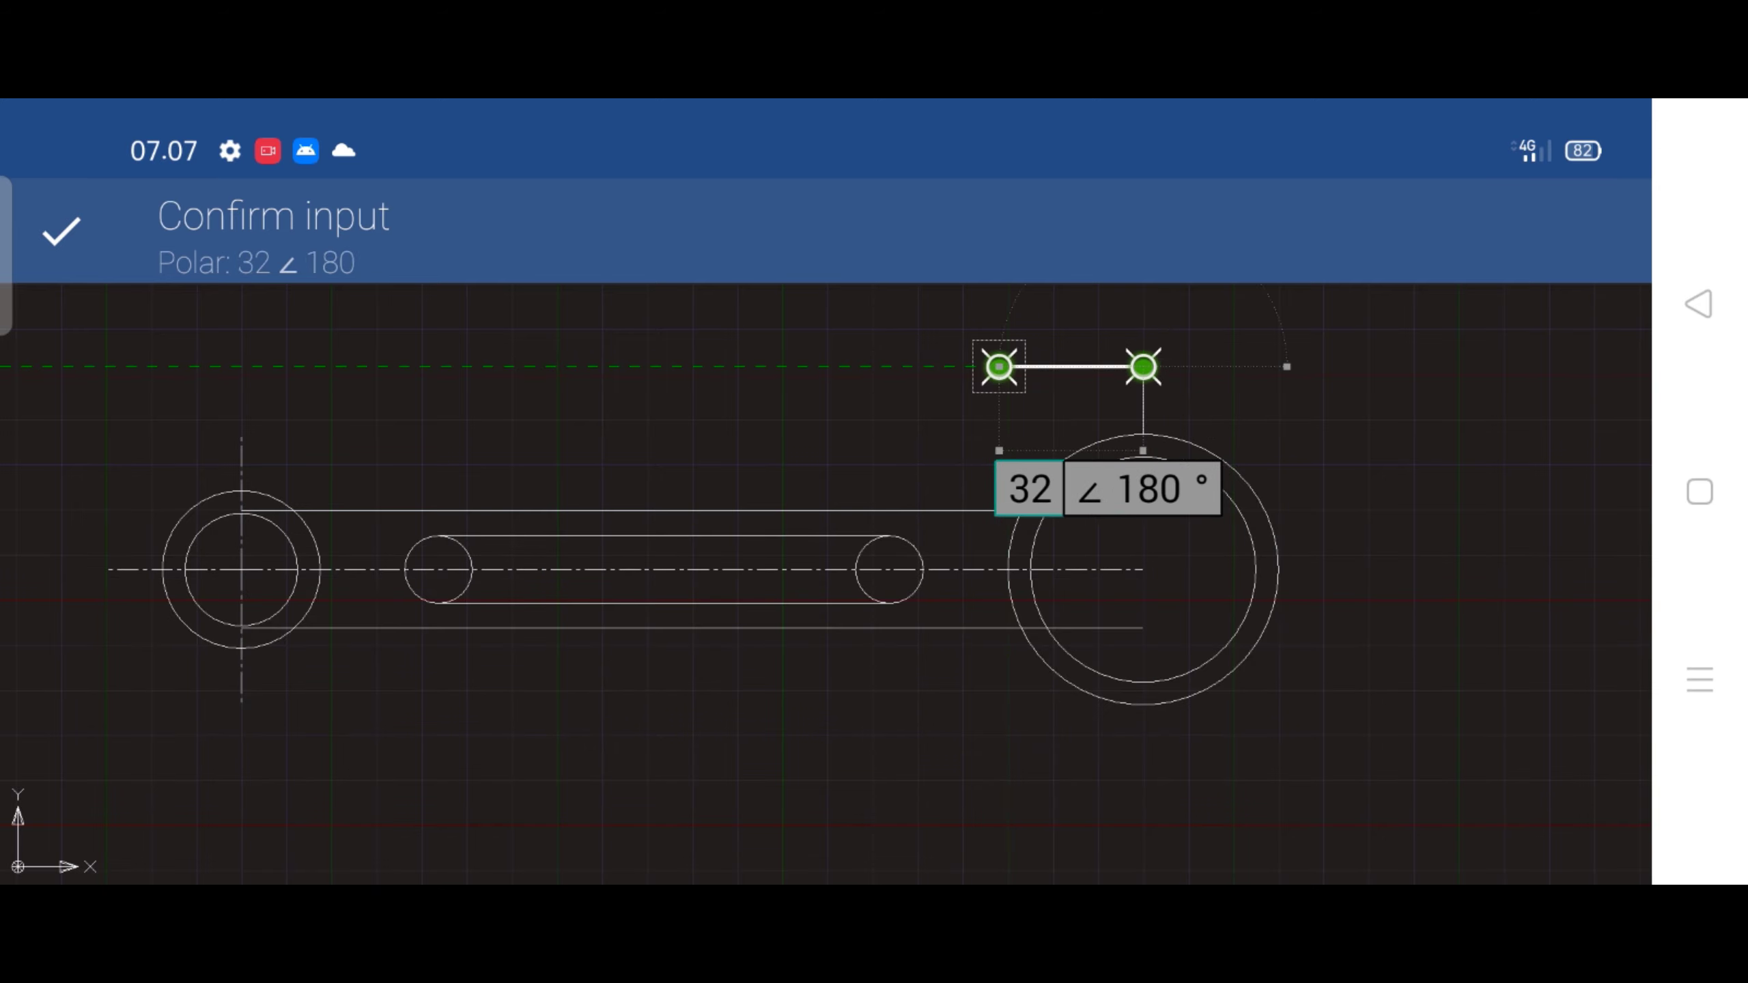
click(1029, 485)
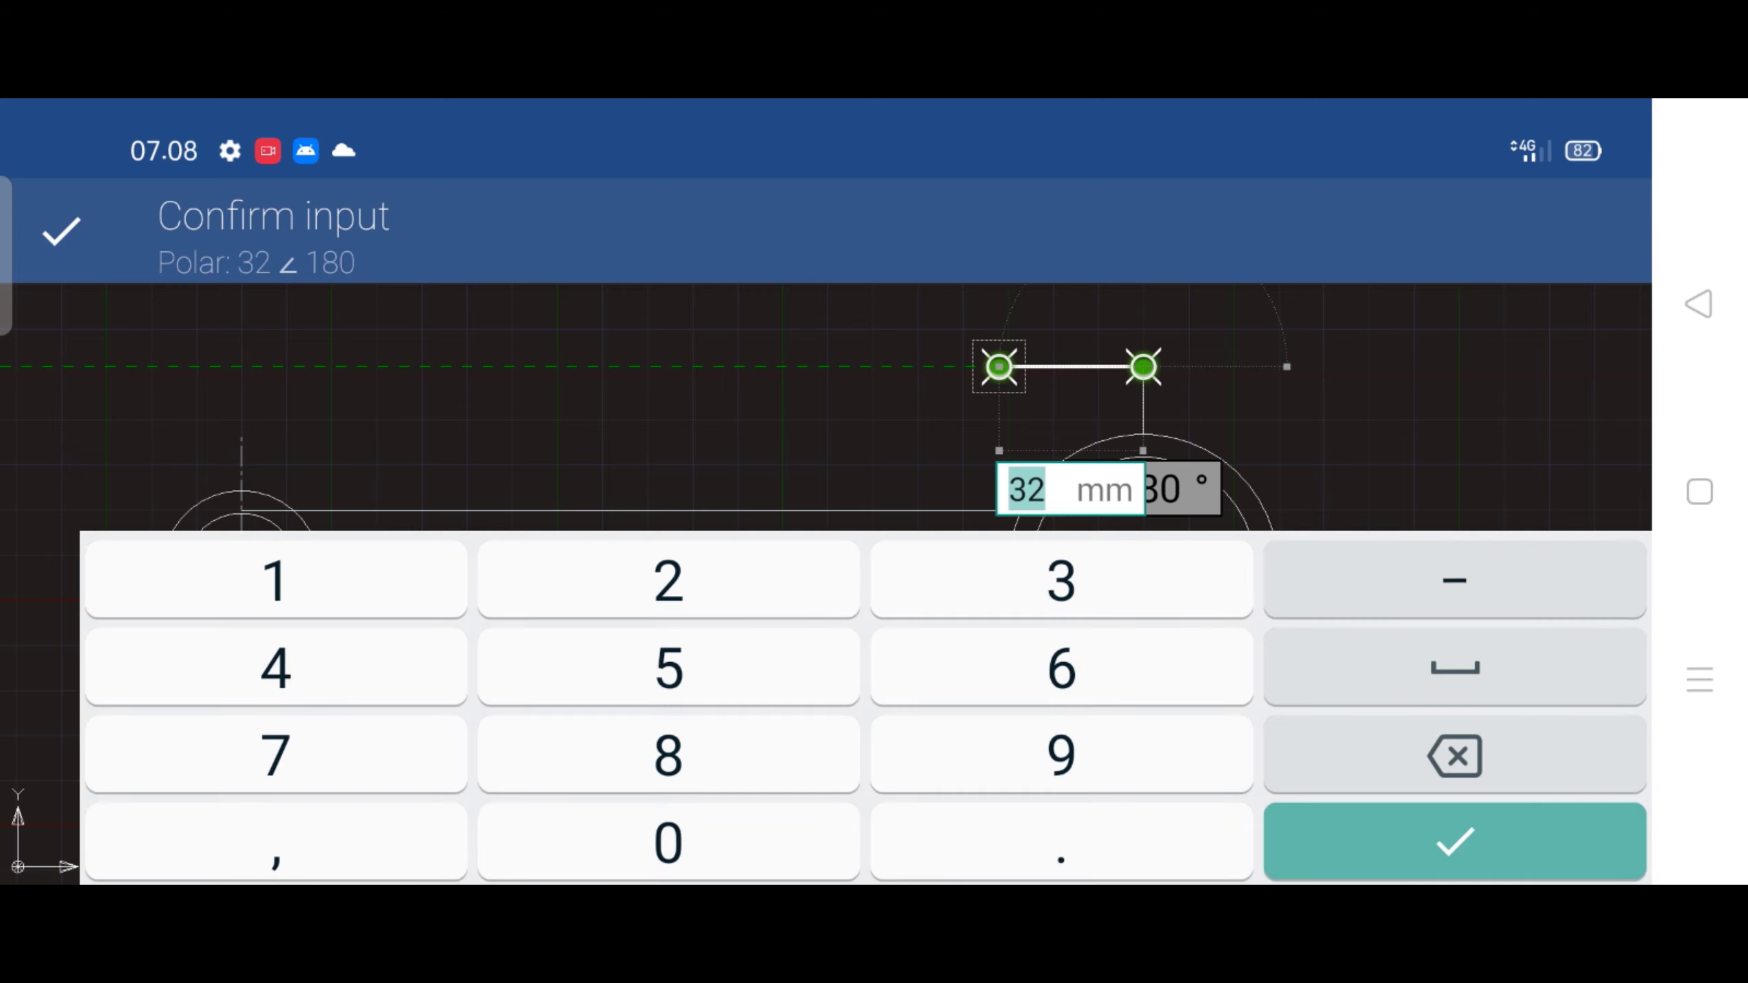
text(15)
click(1454, 840)
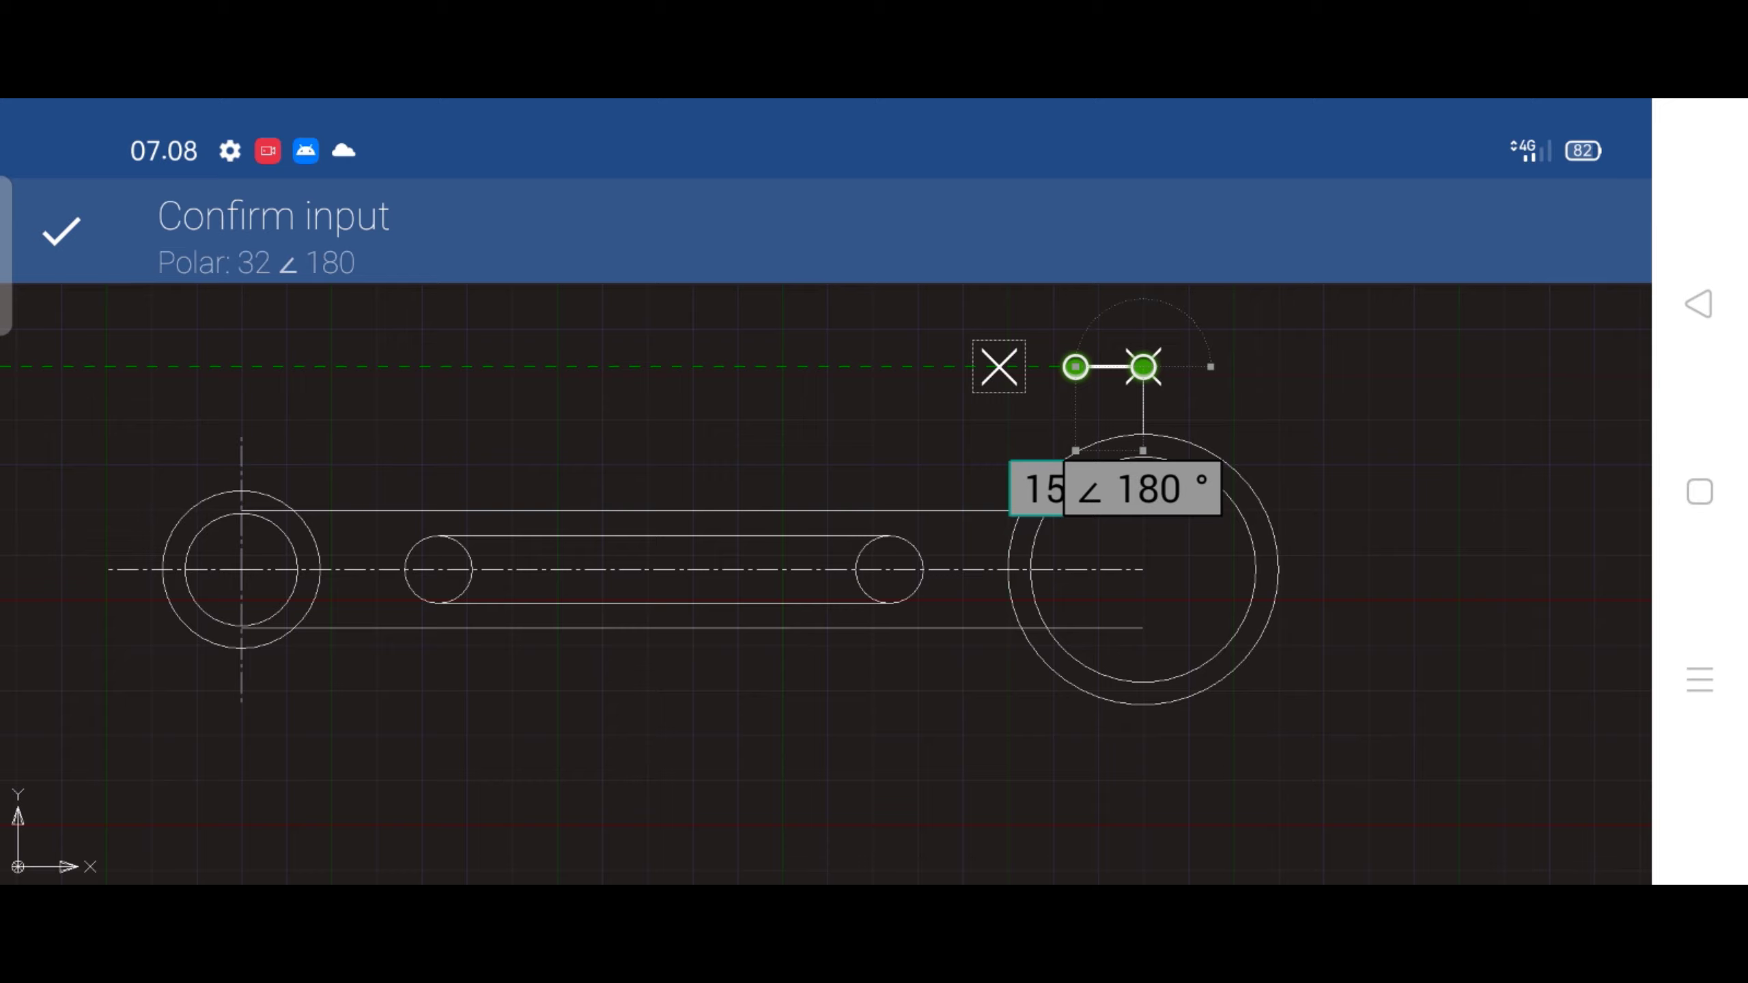
Continue the line 15 mm downward to the intersection
scroll(887, 489, up, 3)
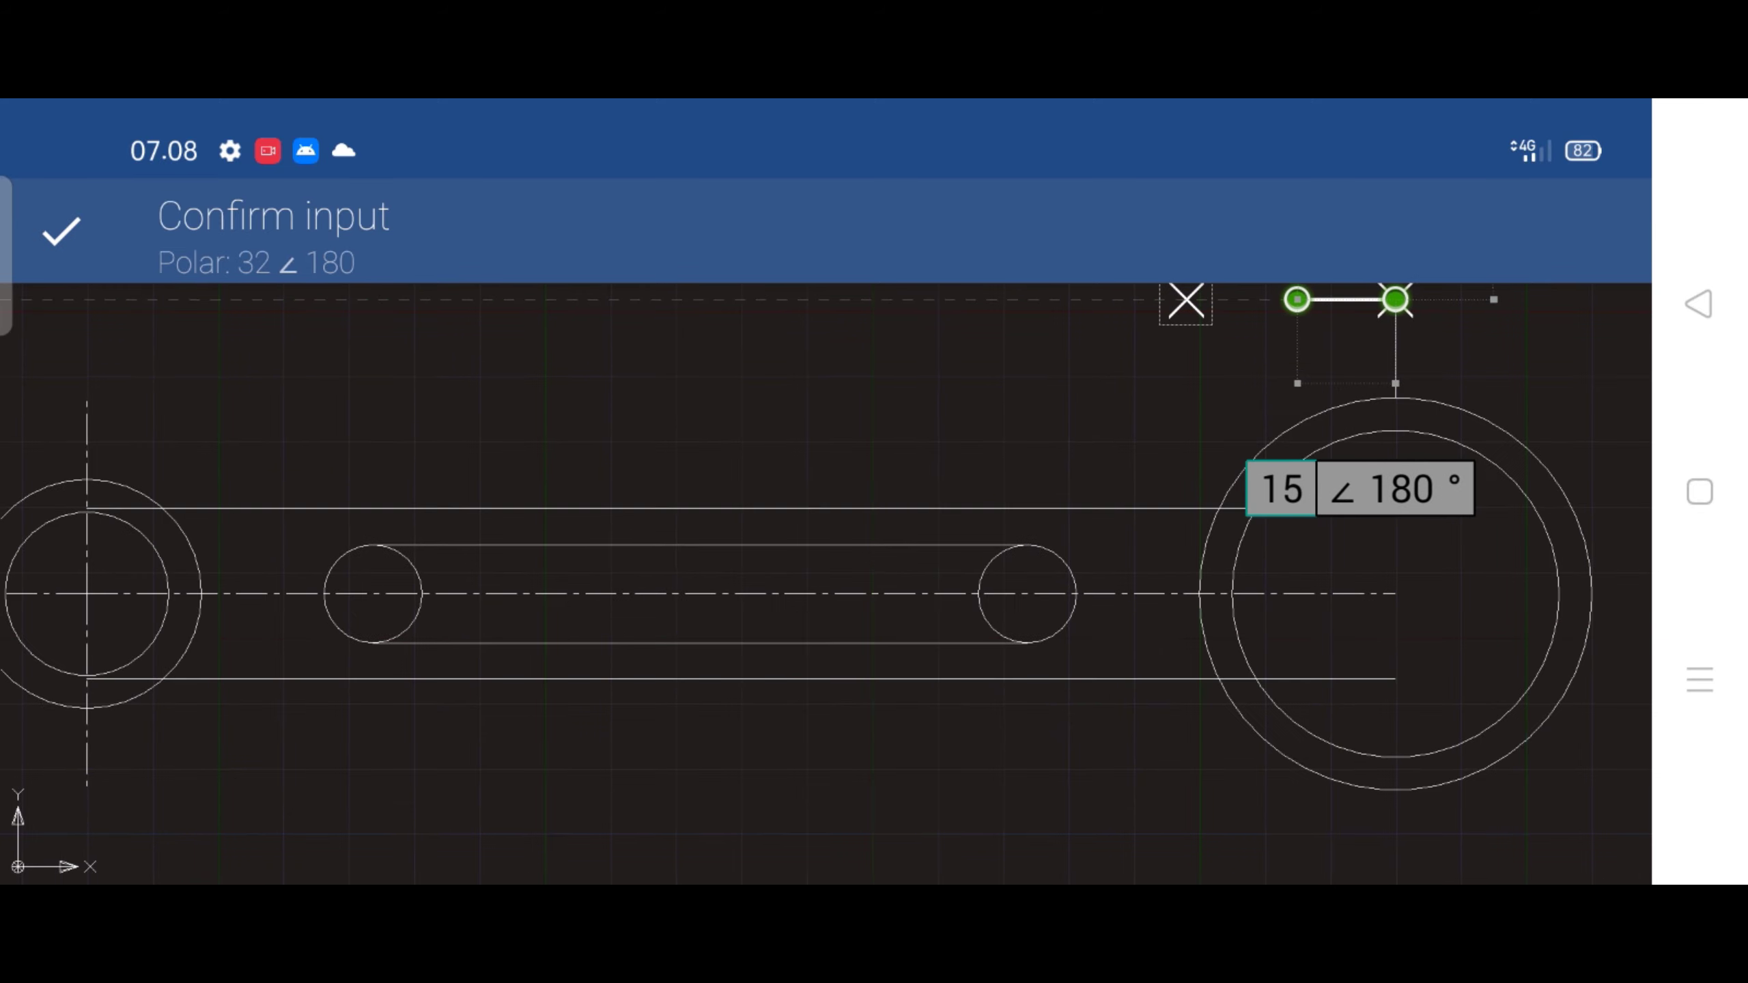
scroll(899, 450, up, 2)
scroll(898, 449, up, 1)
click(1256, 644)
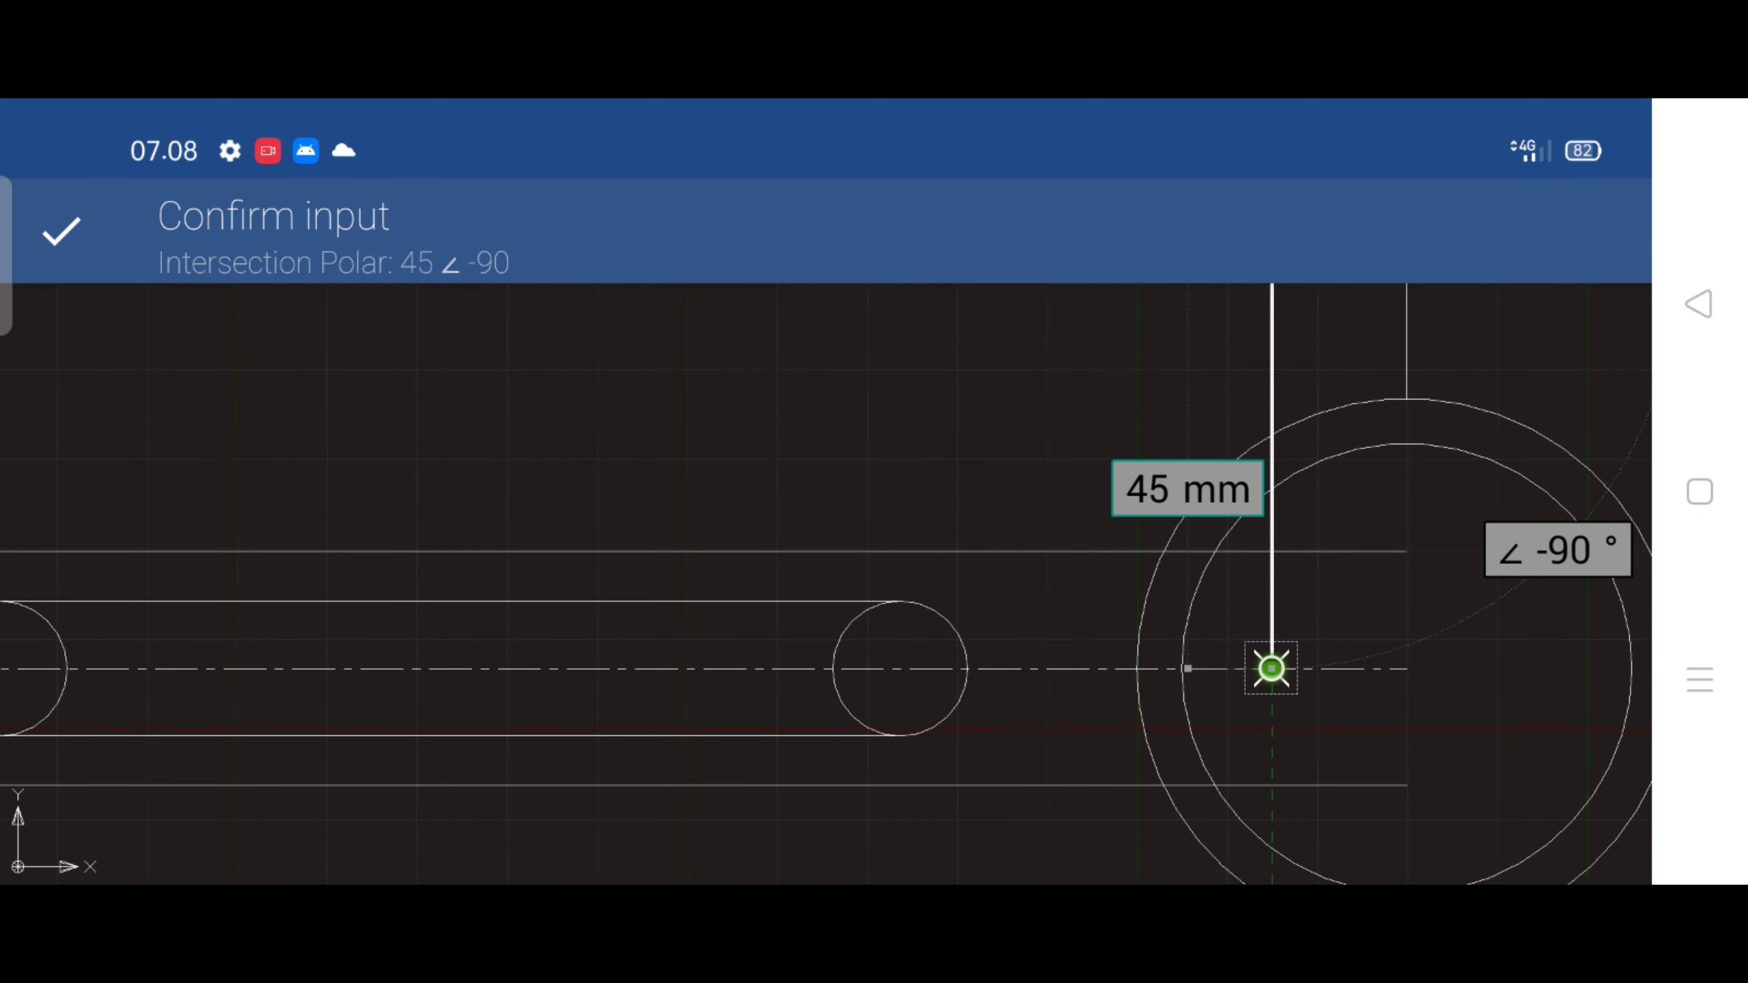
click(1188, 489)
text(15)
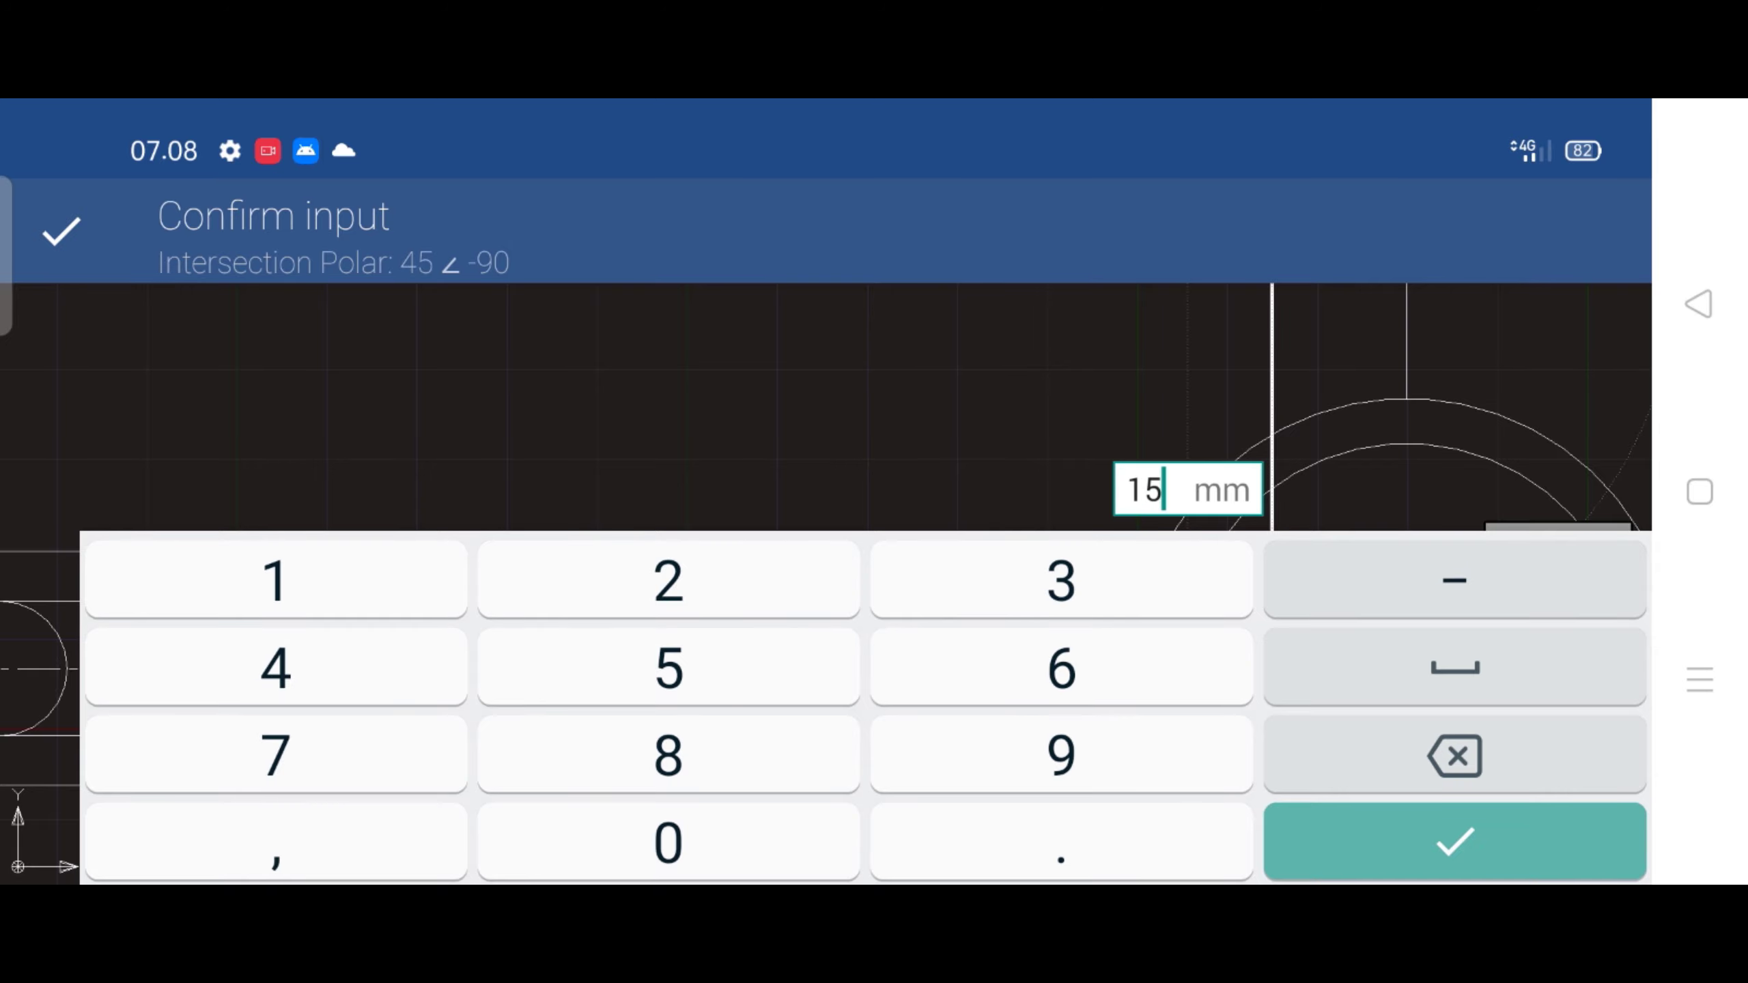
click(289, 418)
Add a final 7 mm segment stepping left and end the line
scroll(905, 467, down, 1)
scroll(905, 467, down, 2)
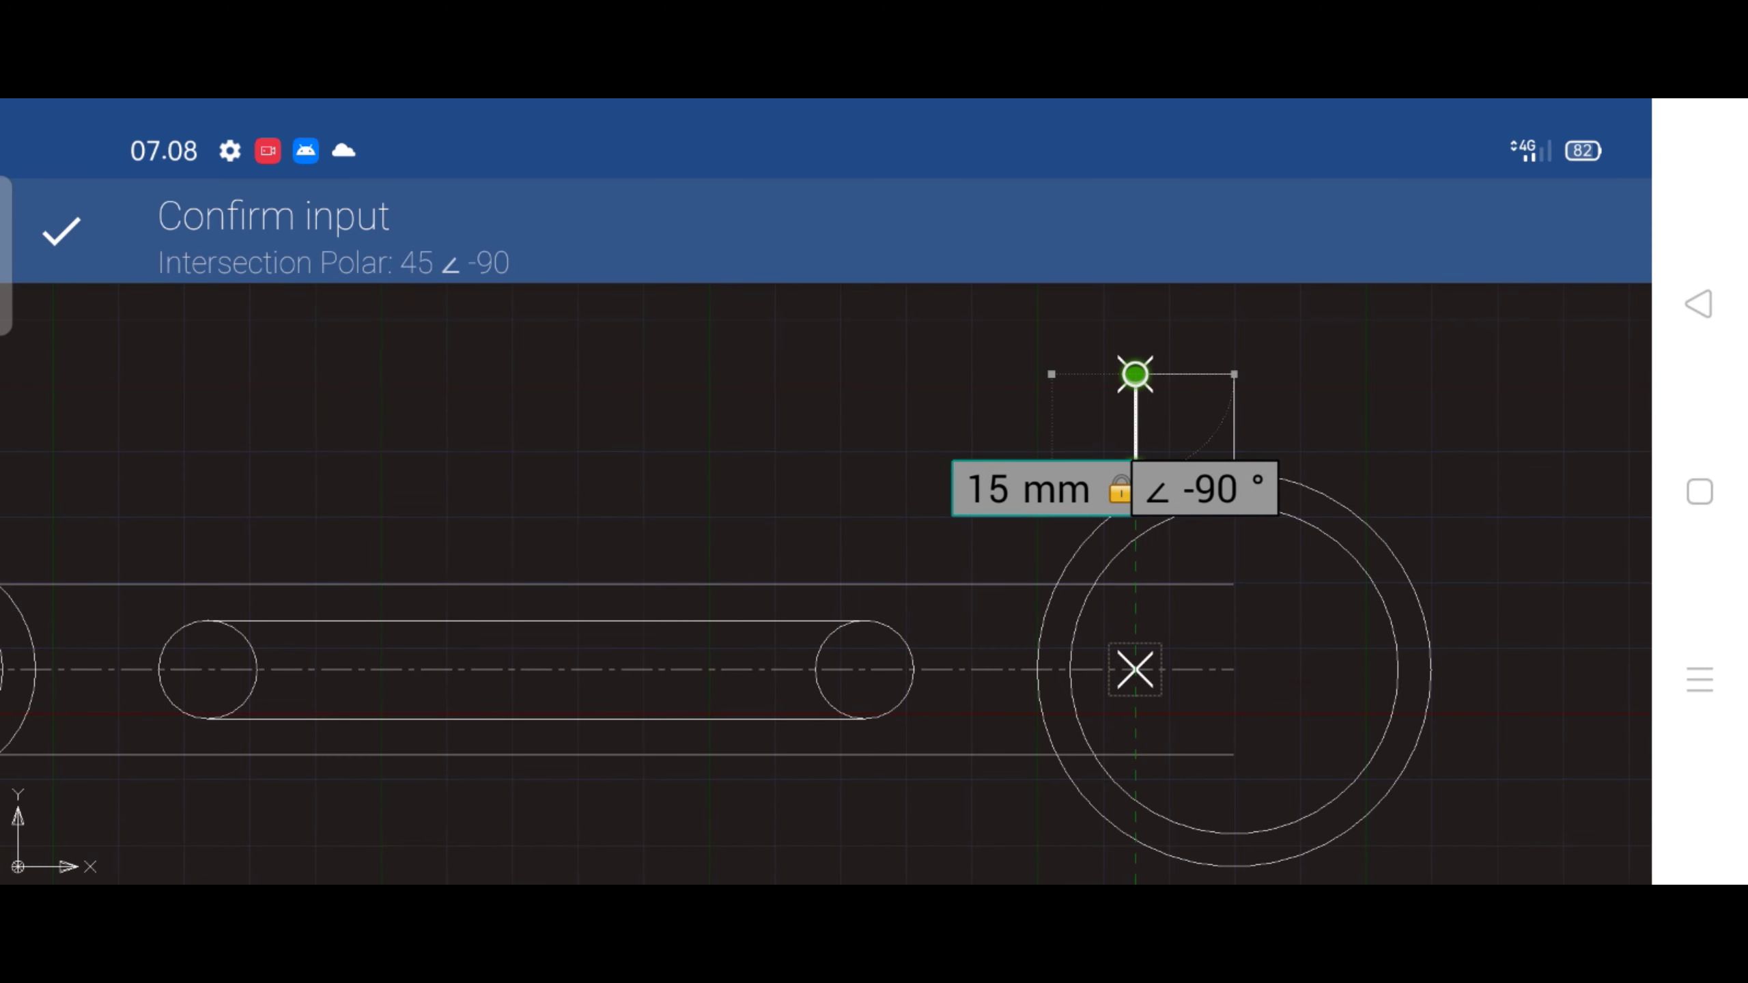
drag(477, 455, 398, 444)
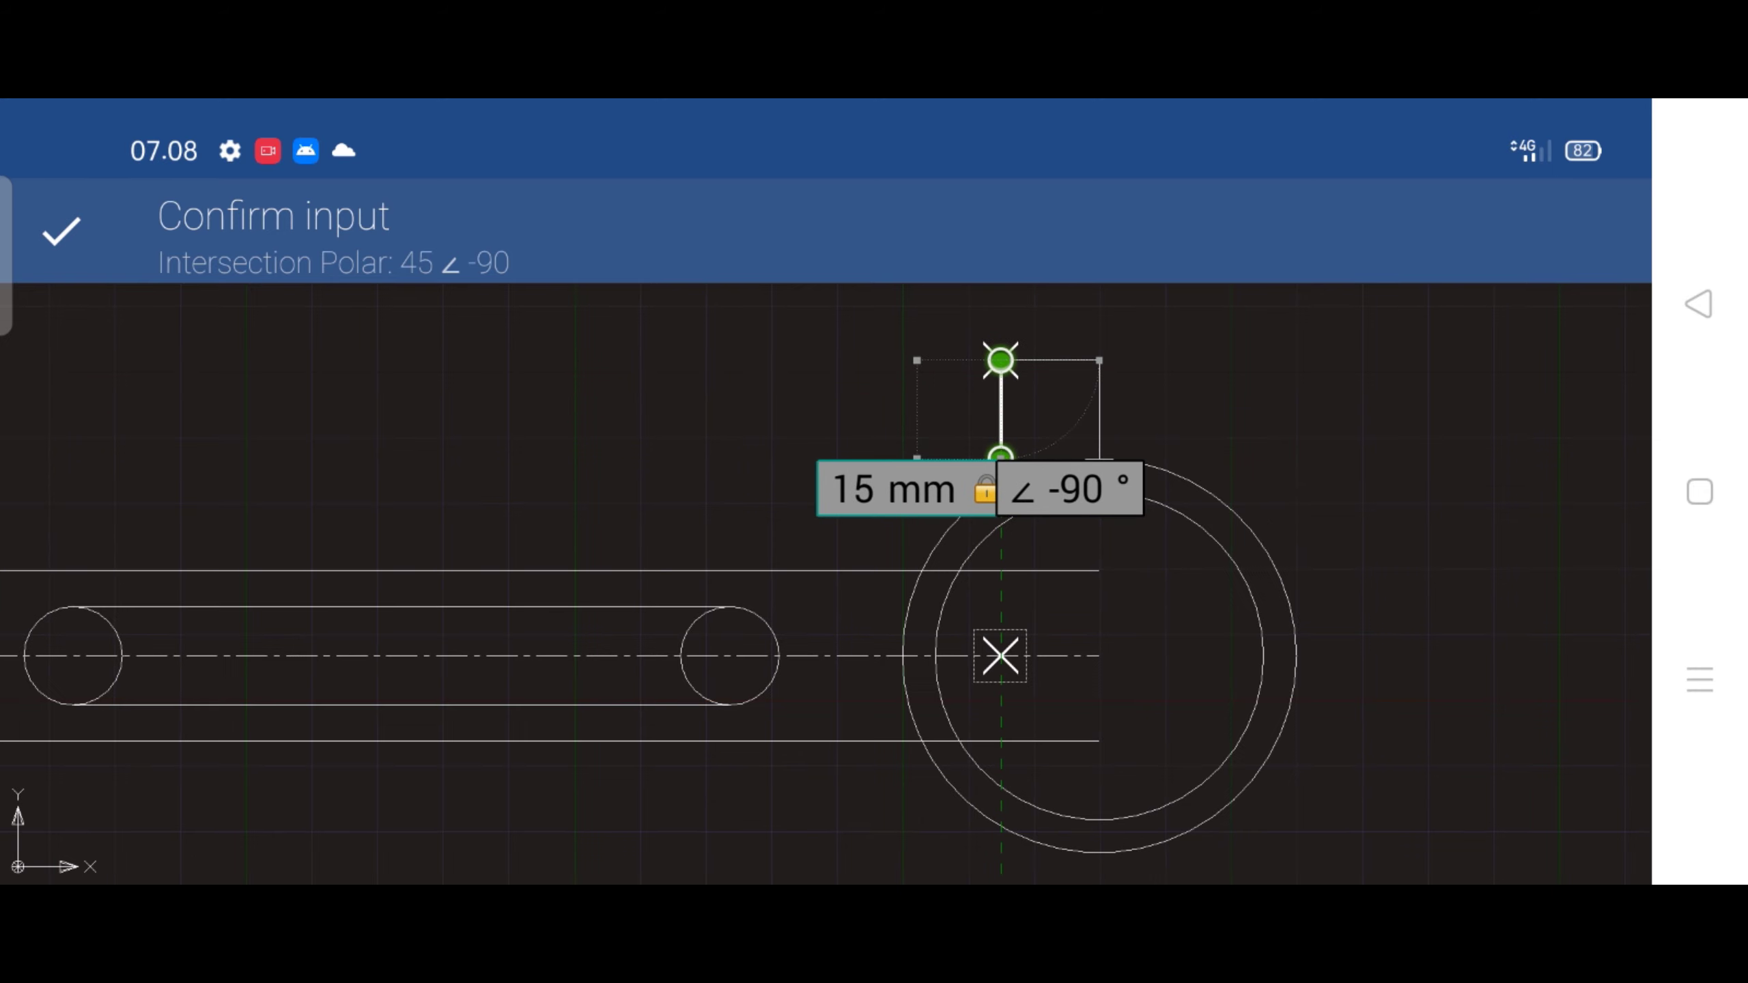
click(591, 458)
click(797, 548)
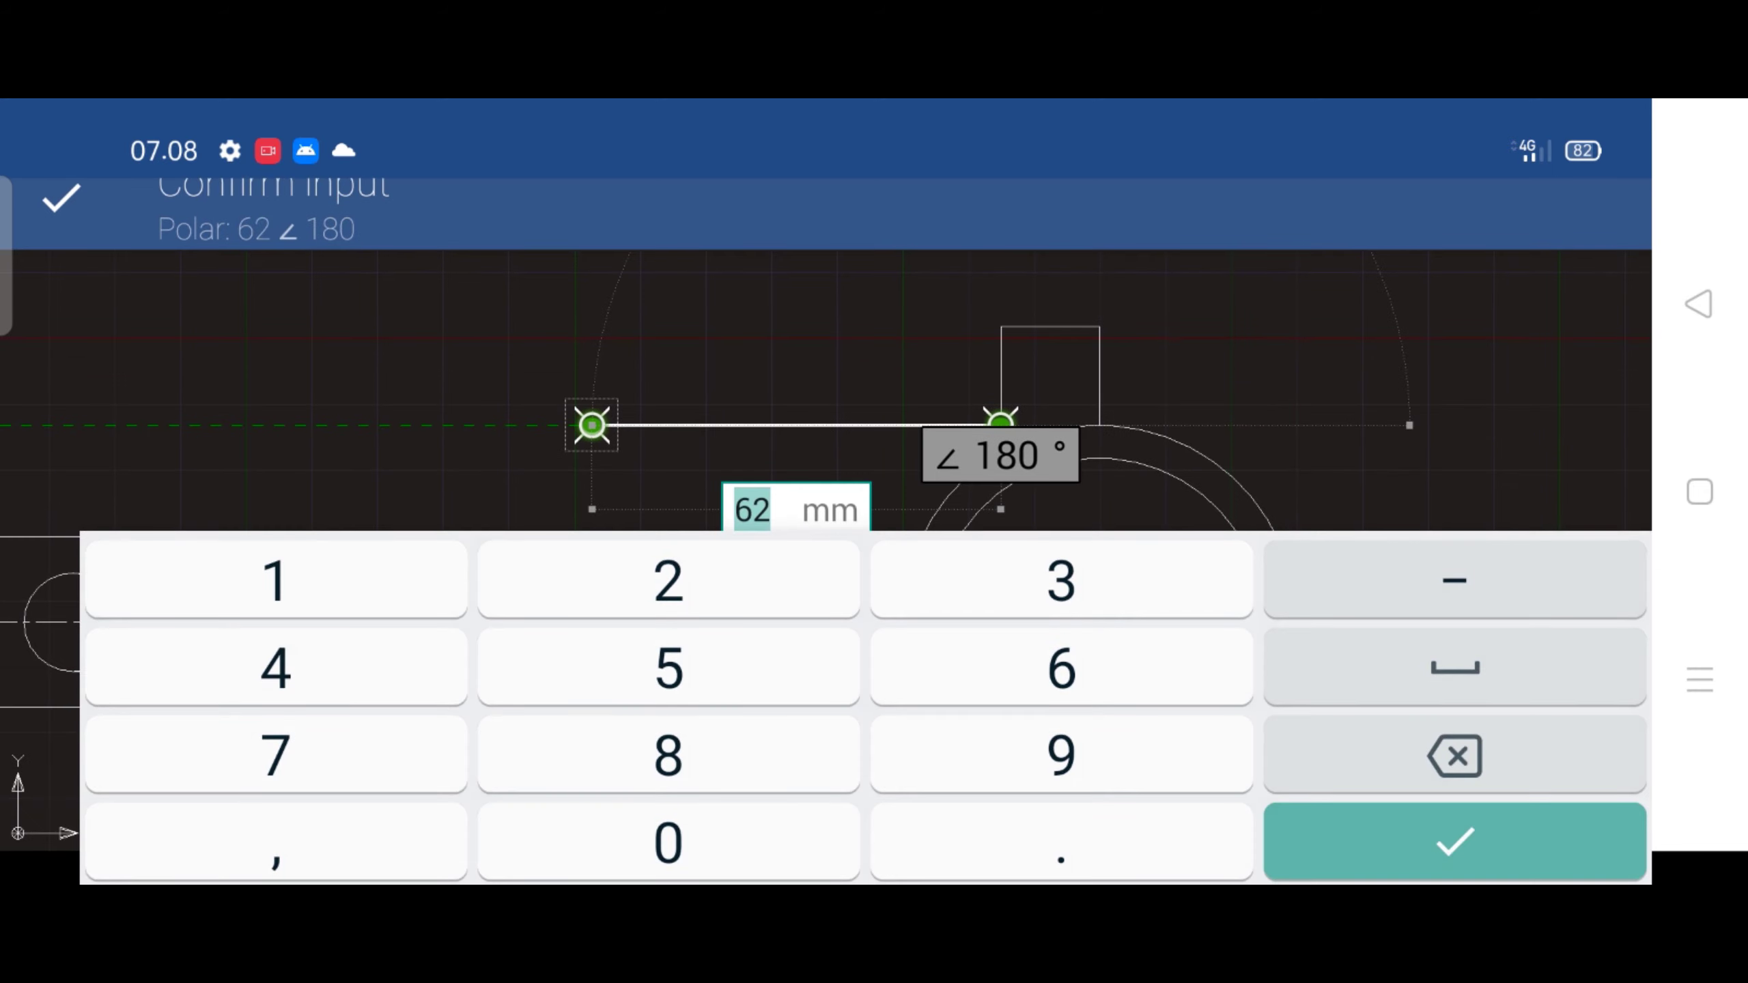
click(215, 743)
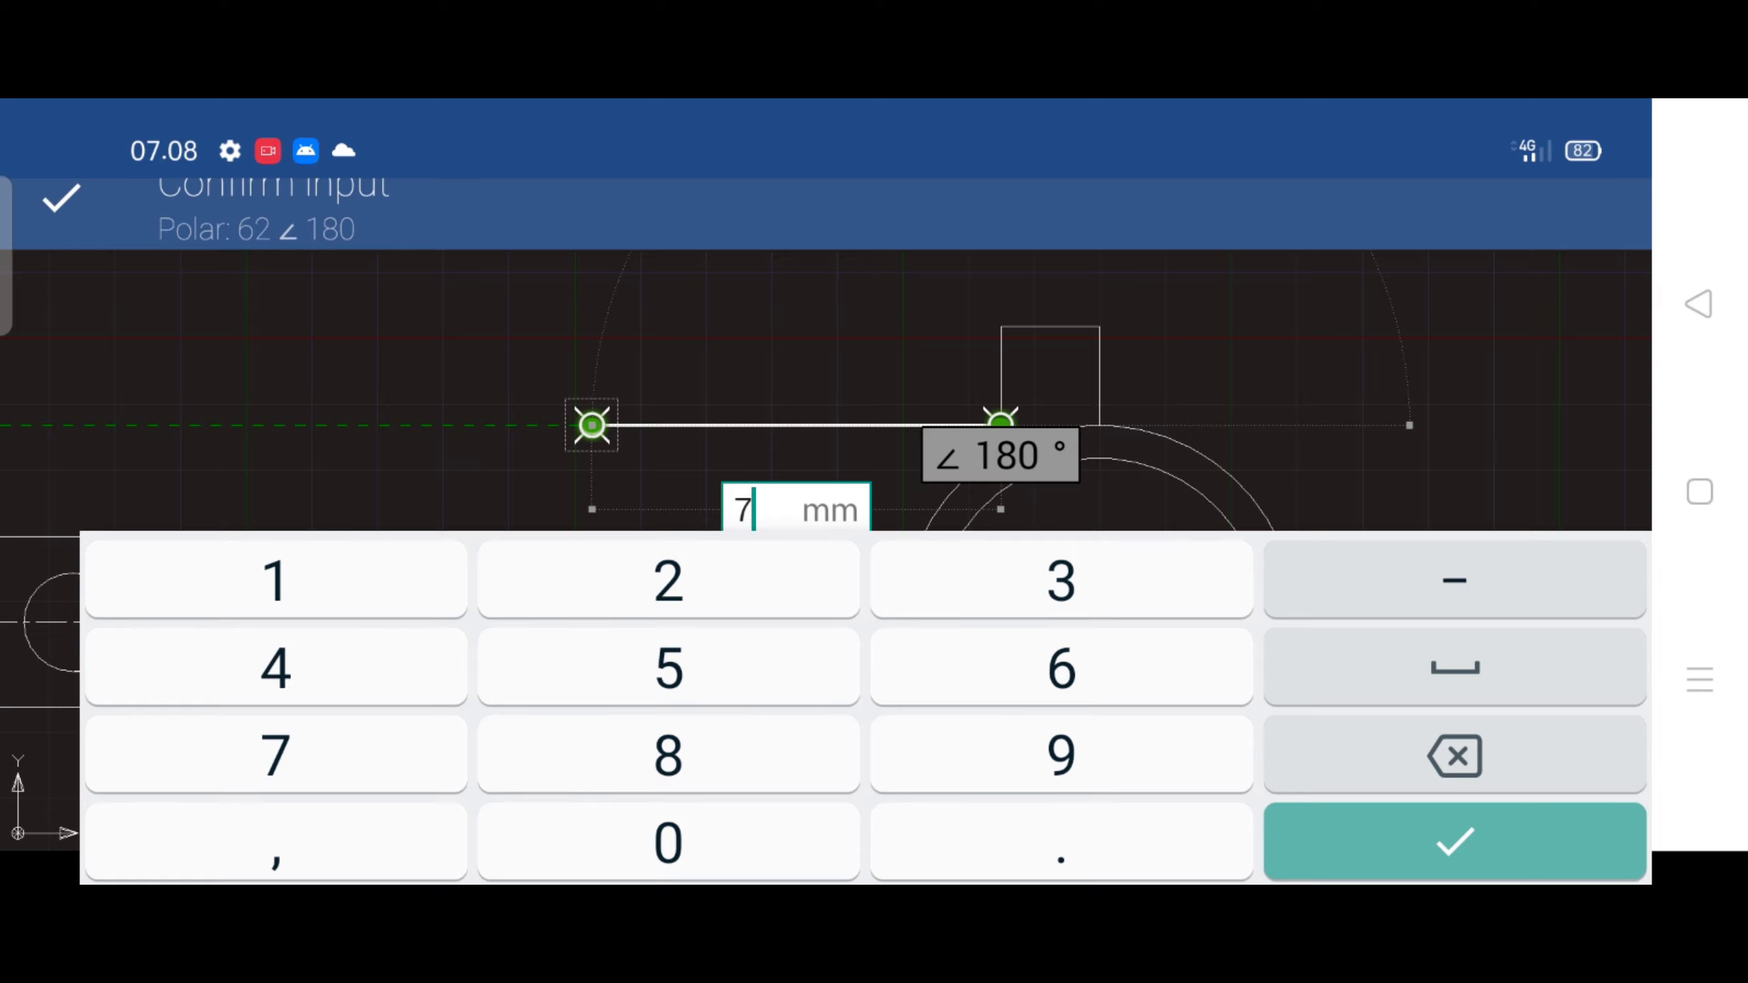
click(1469, 848)
click(62, 231)
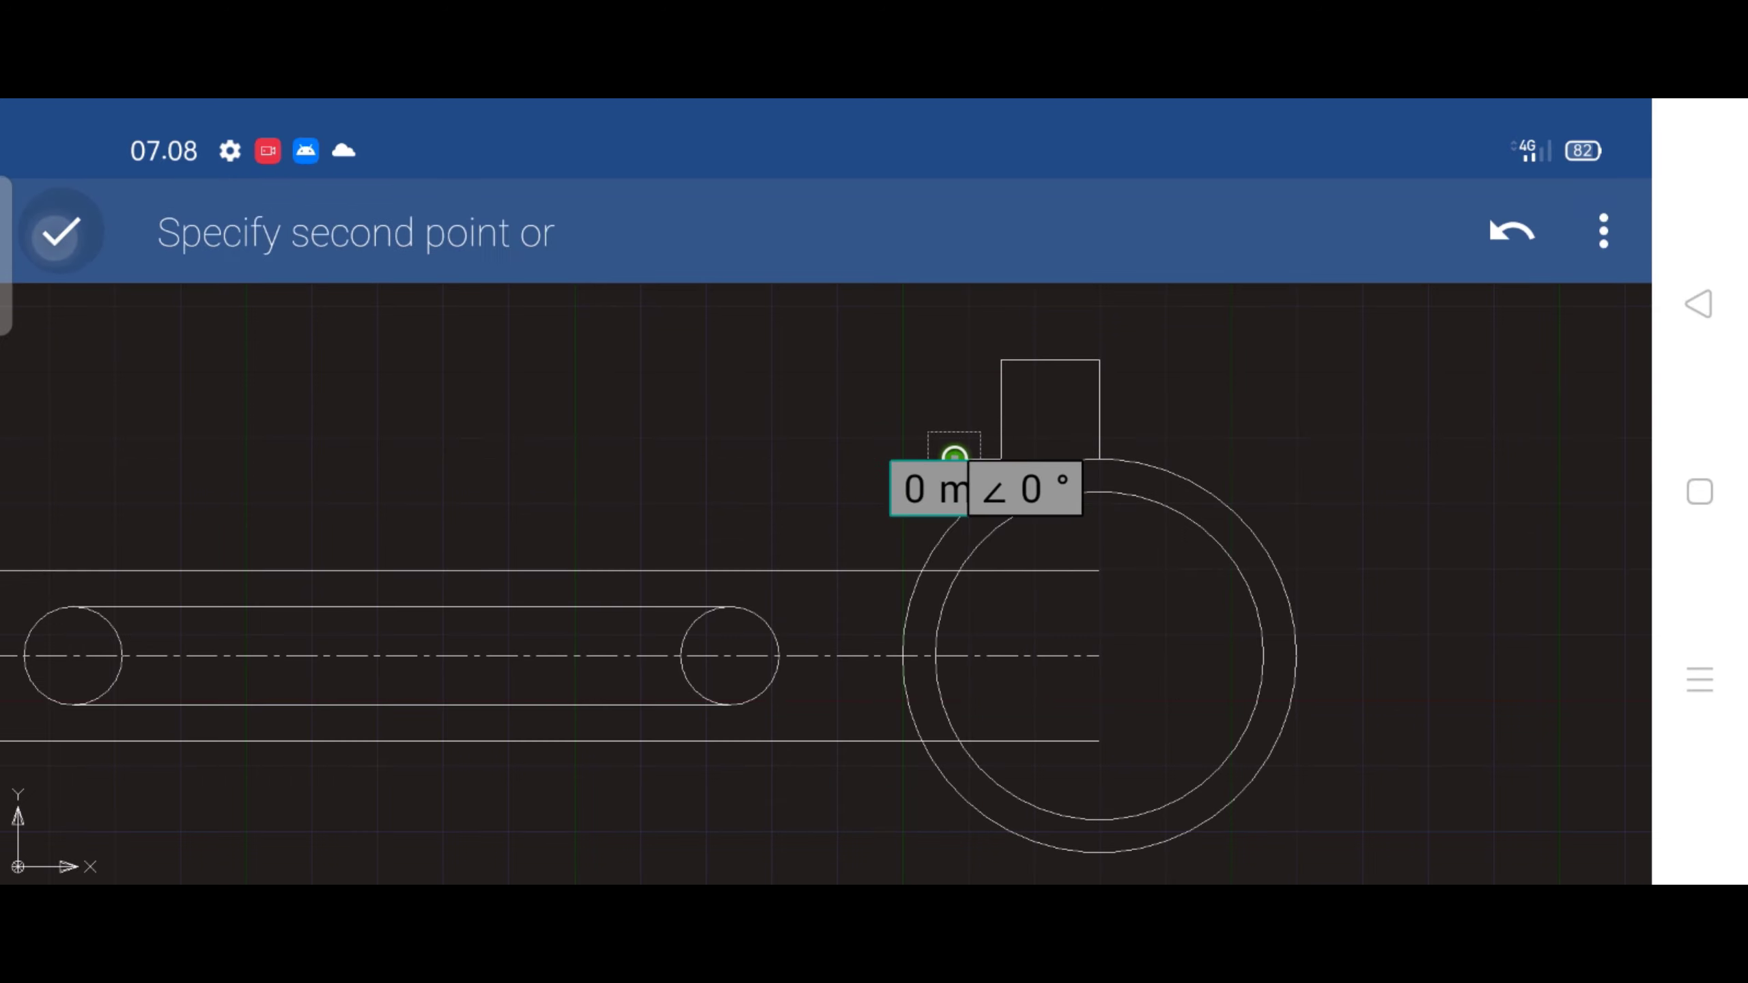
click(61, 231)
click(1563, 797)
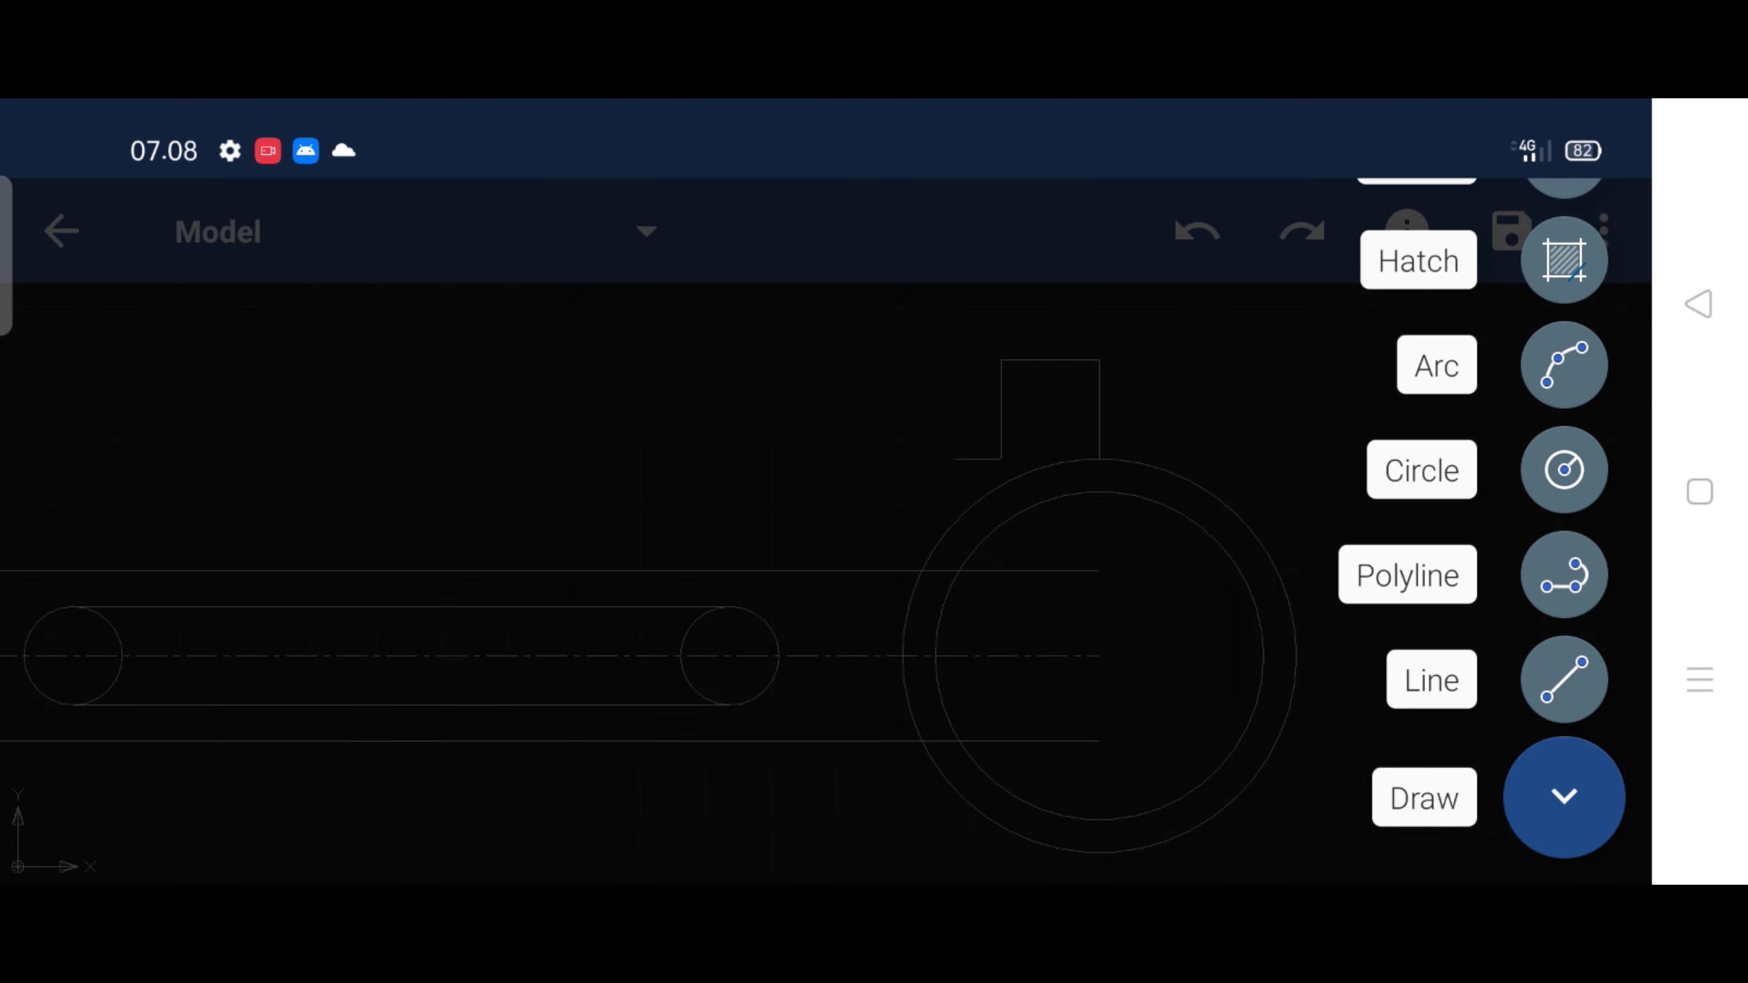
click(1564, 796)
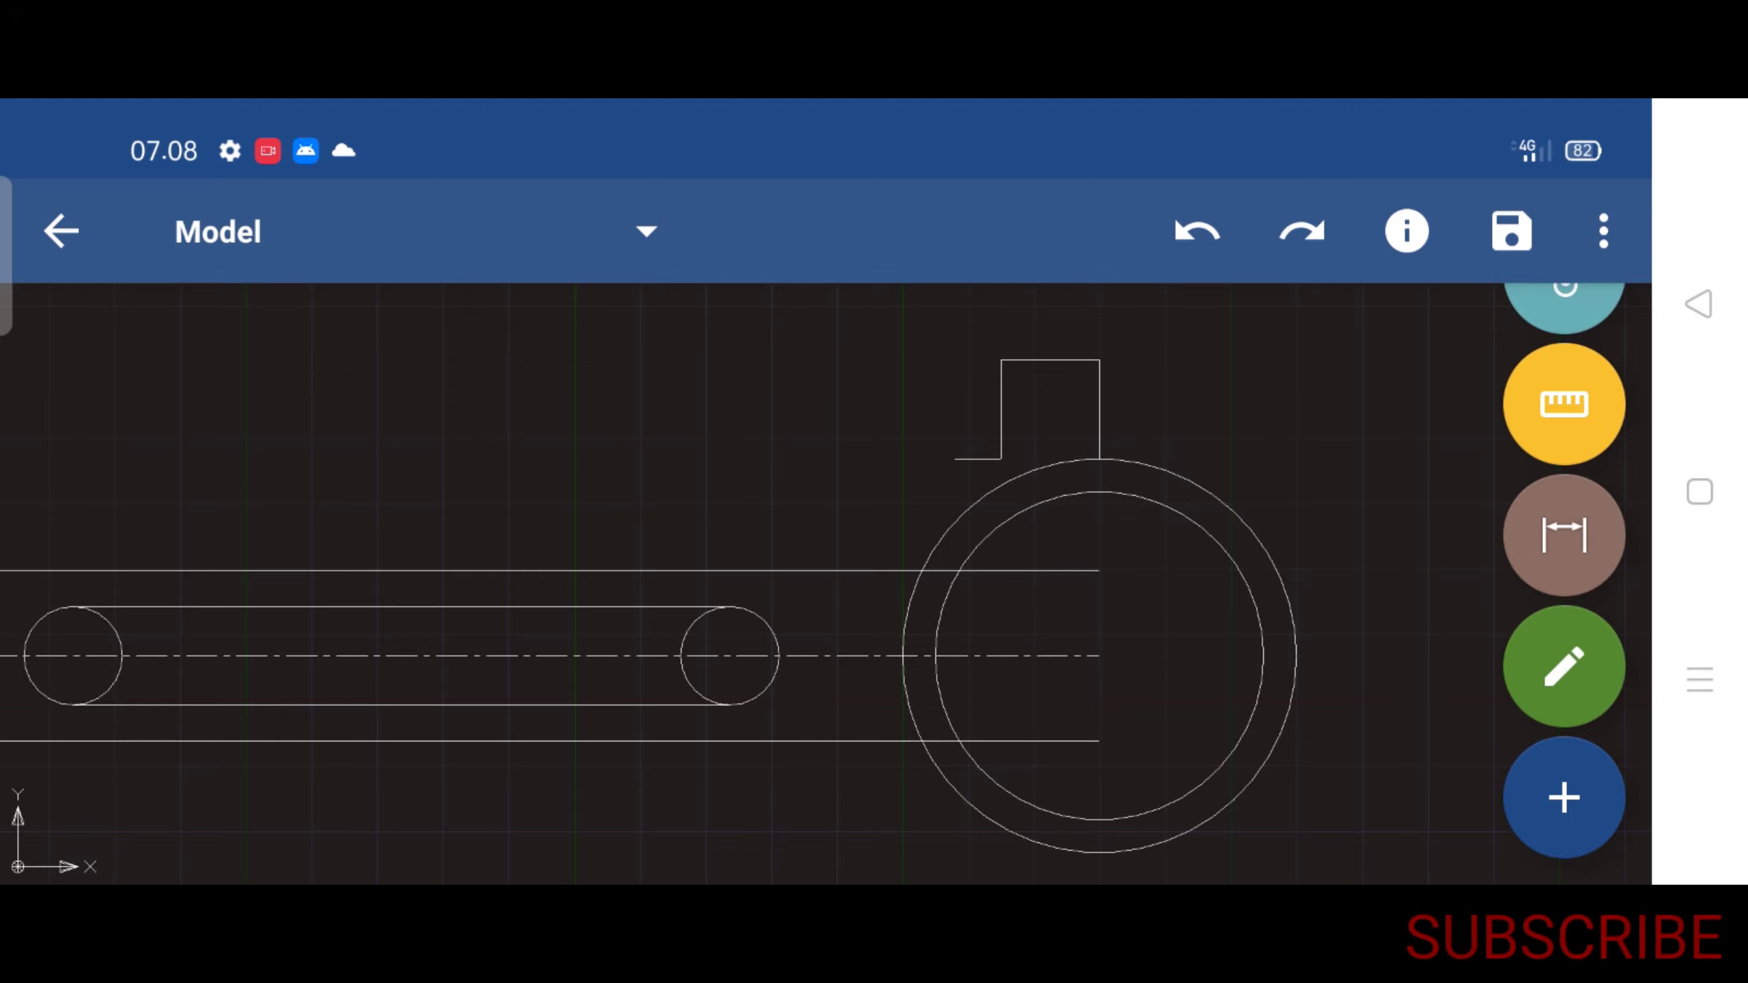
click(1563, 797)
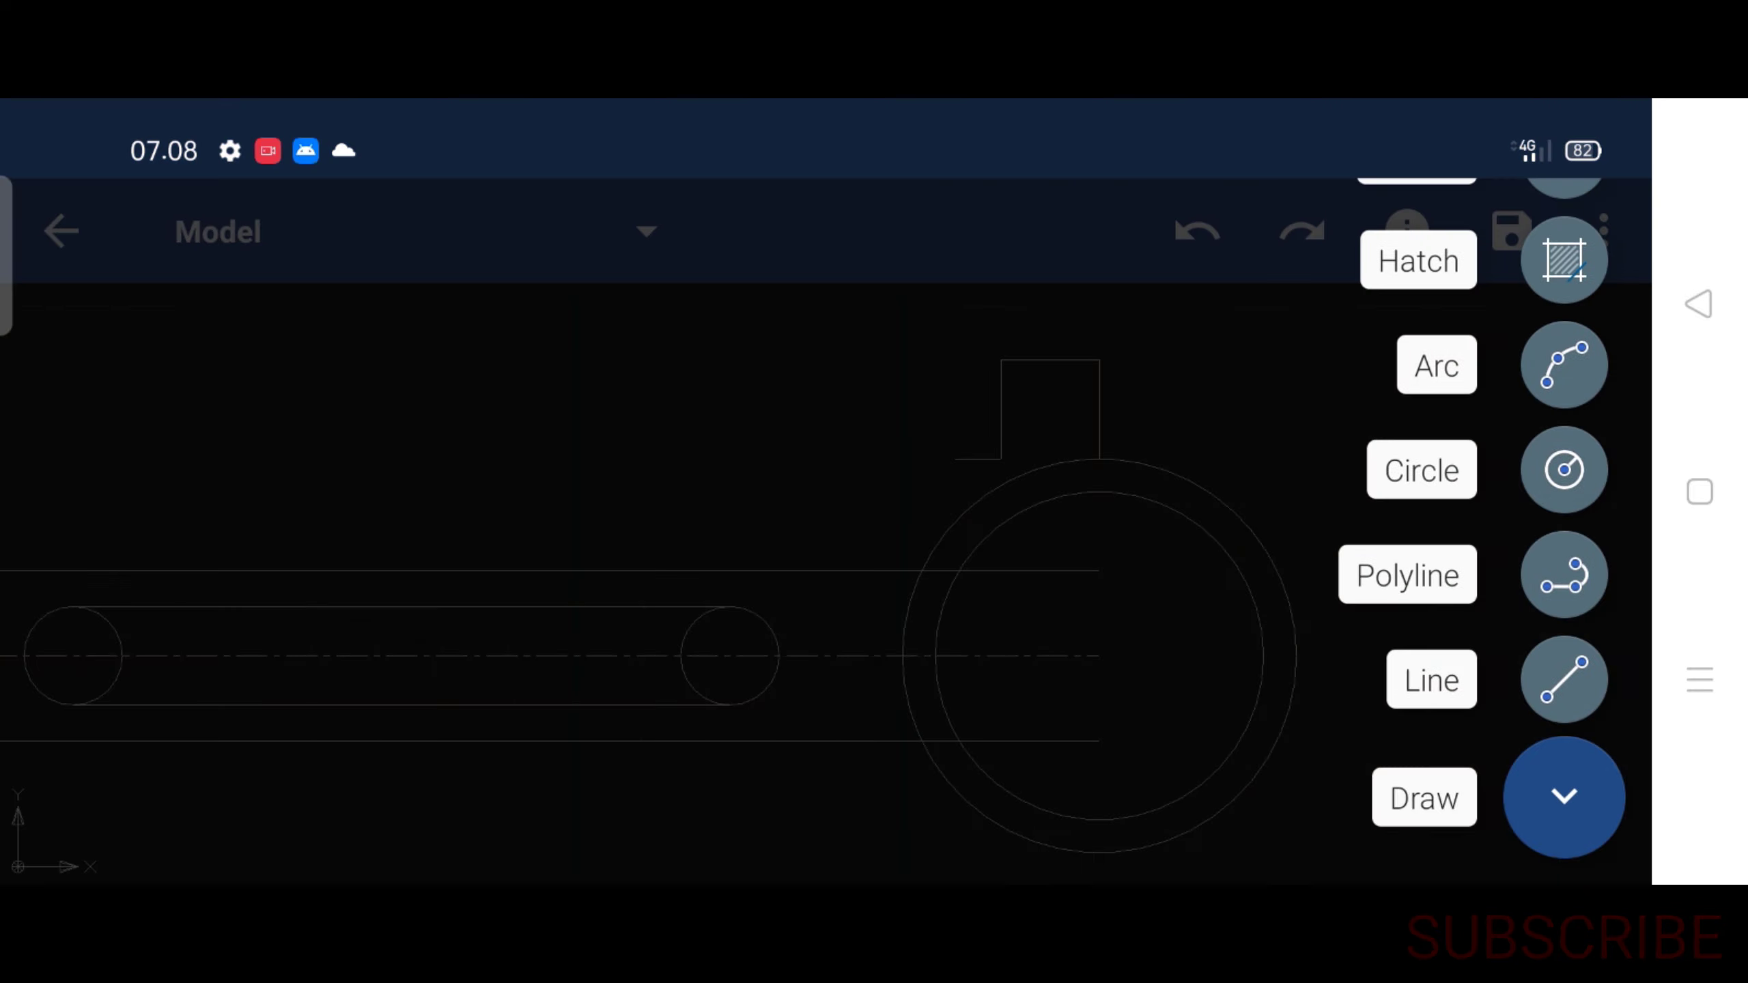
click(1562, 678)
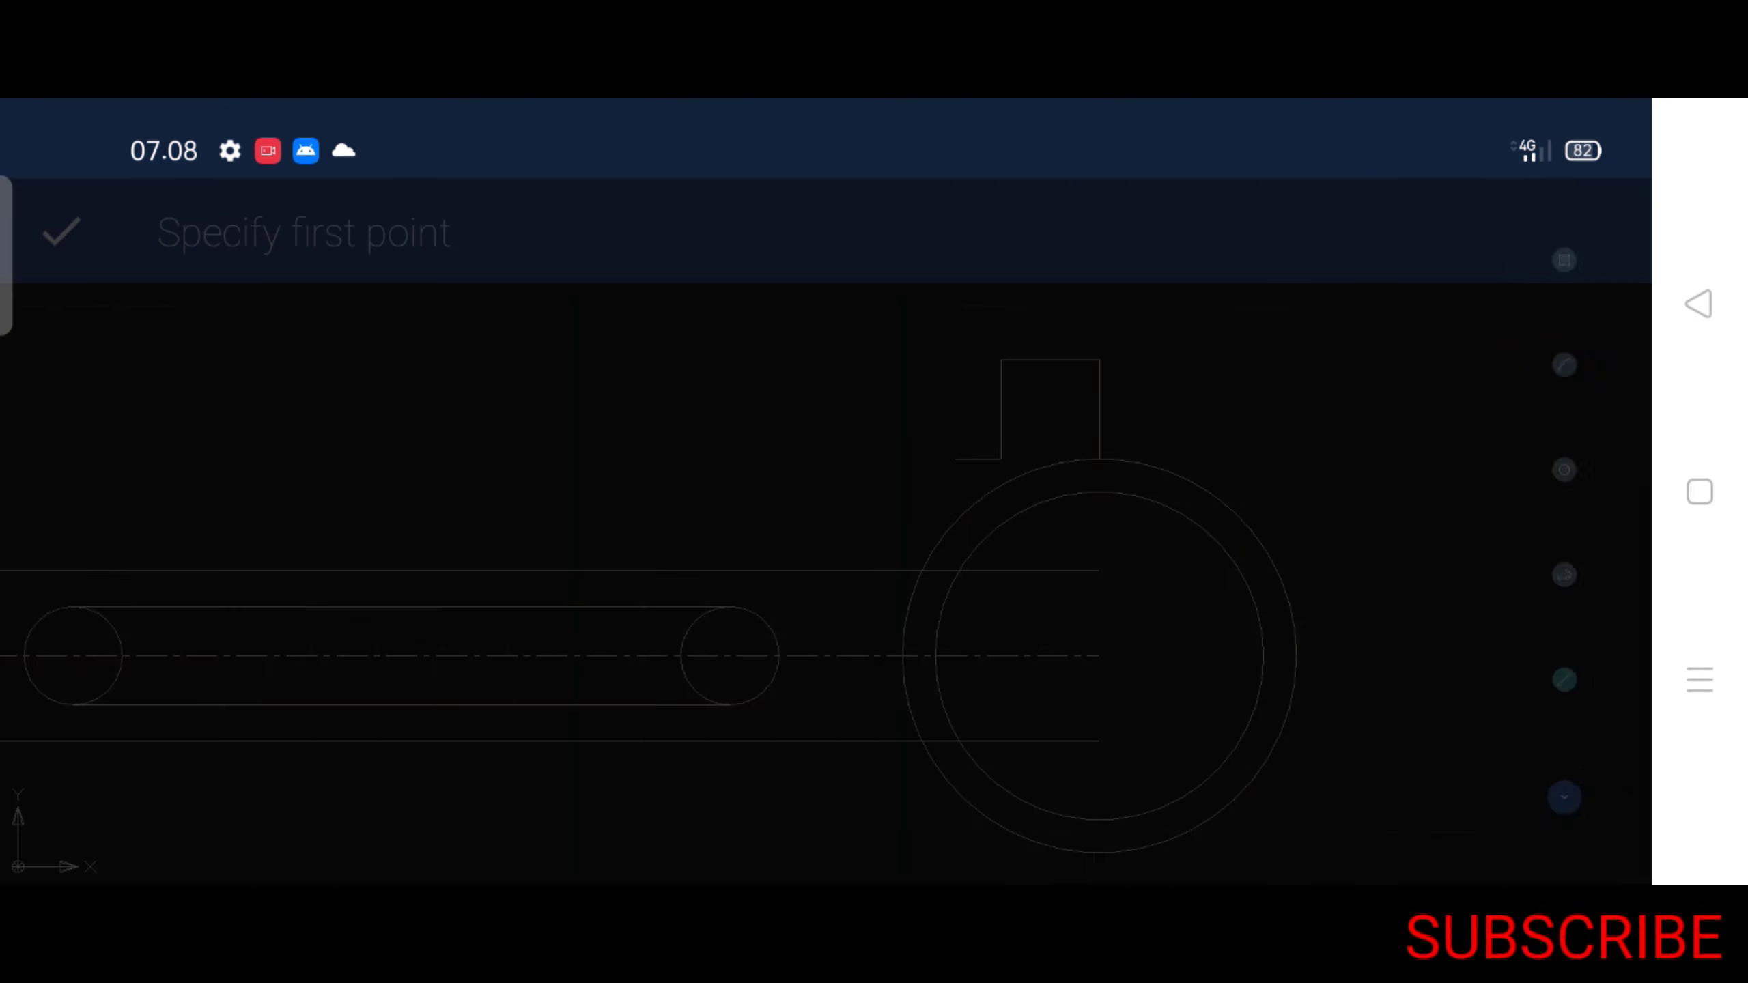
scroll(963, 592, up, 5)
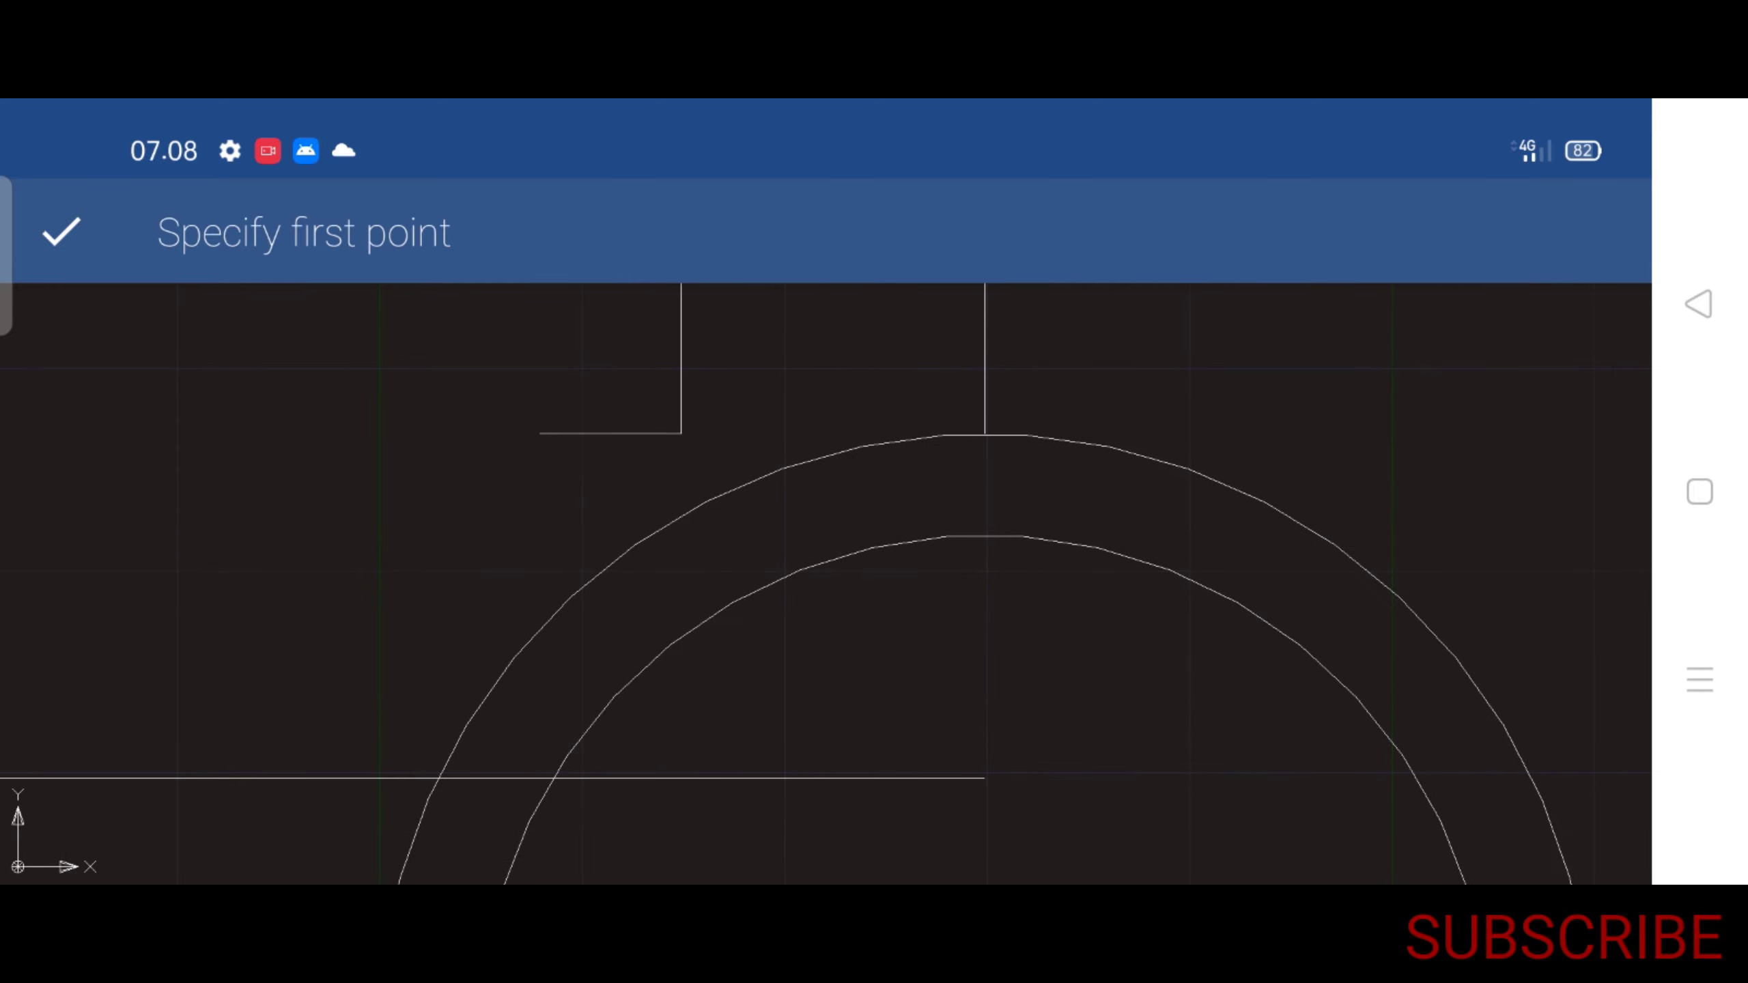
click(984, 433)
click(984, 536)
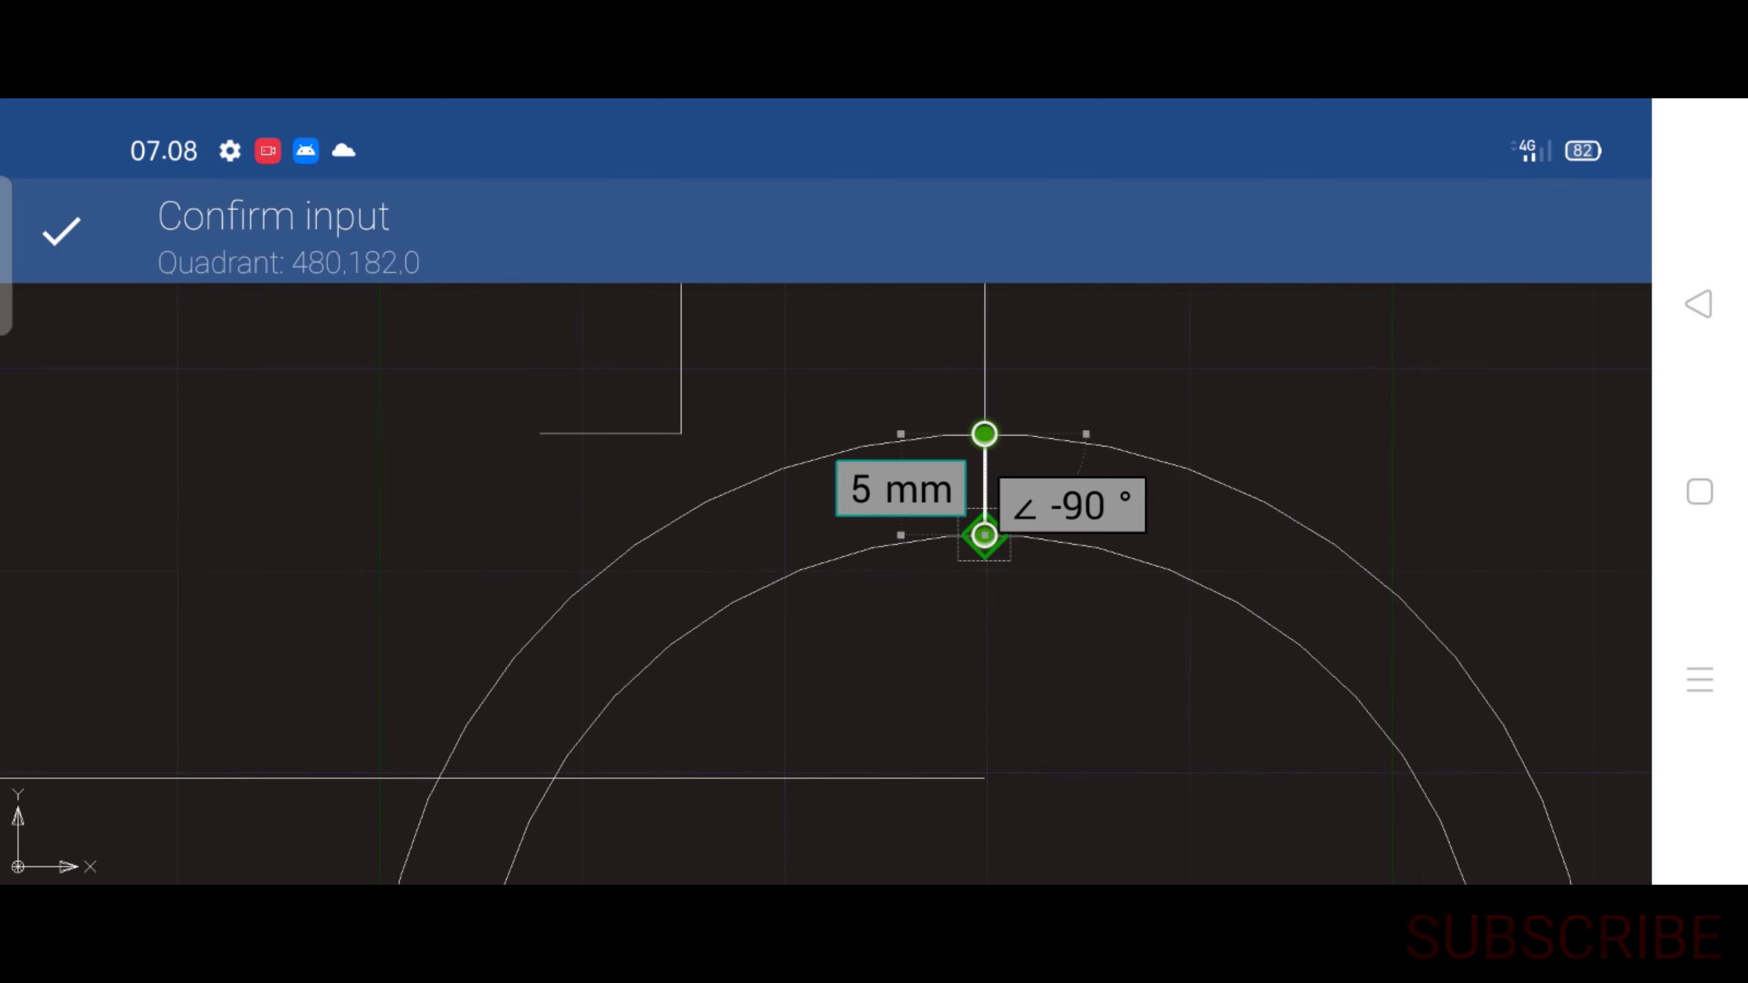
scroll(867, 523, down, 5)
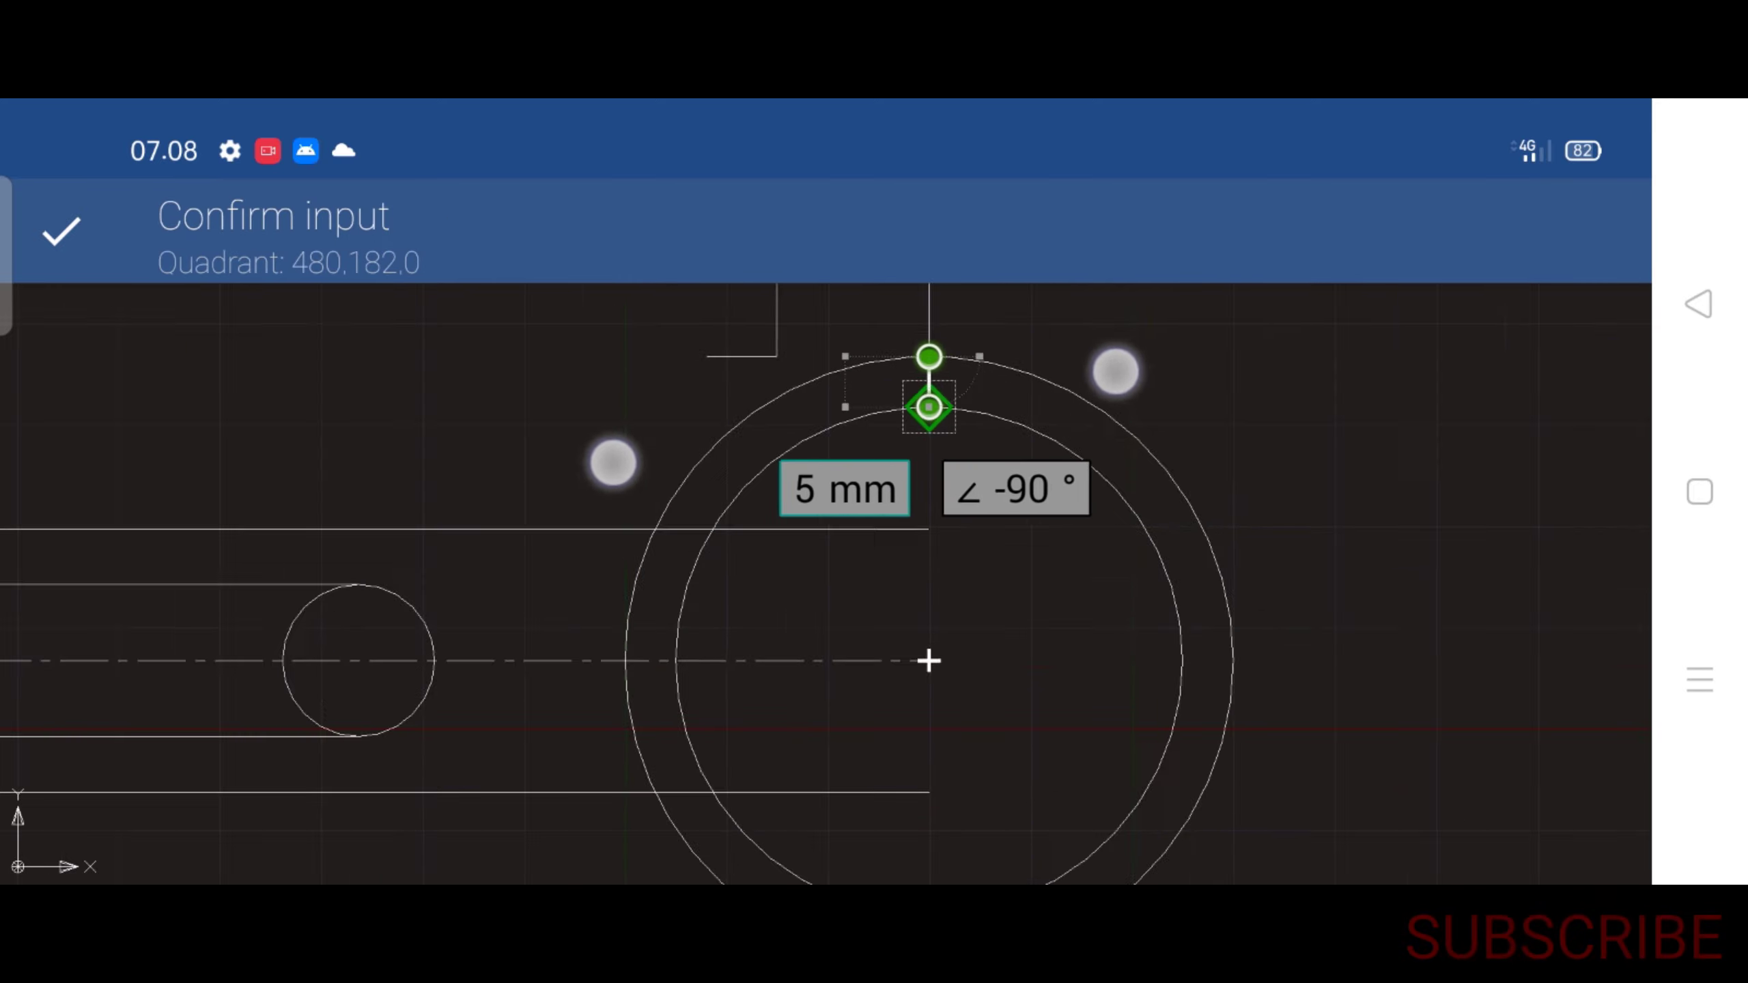
click(62, 231)
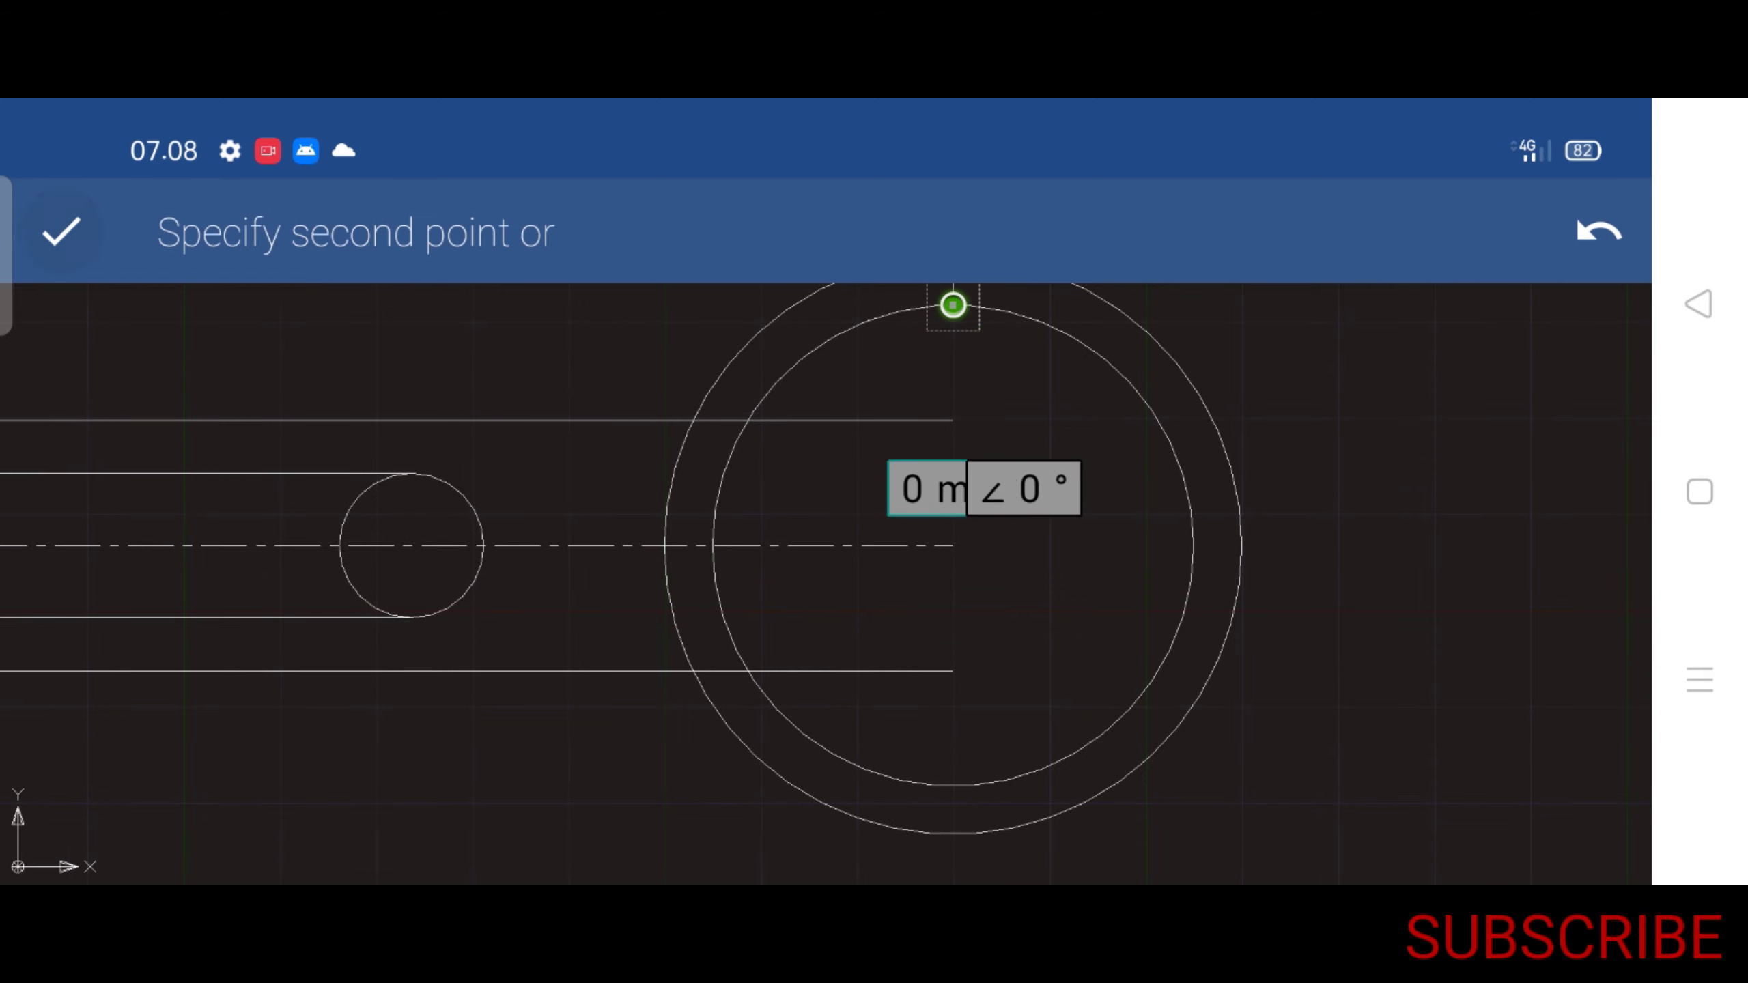
scroll(881, 624, down, 2)
click(62, 231)
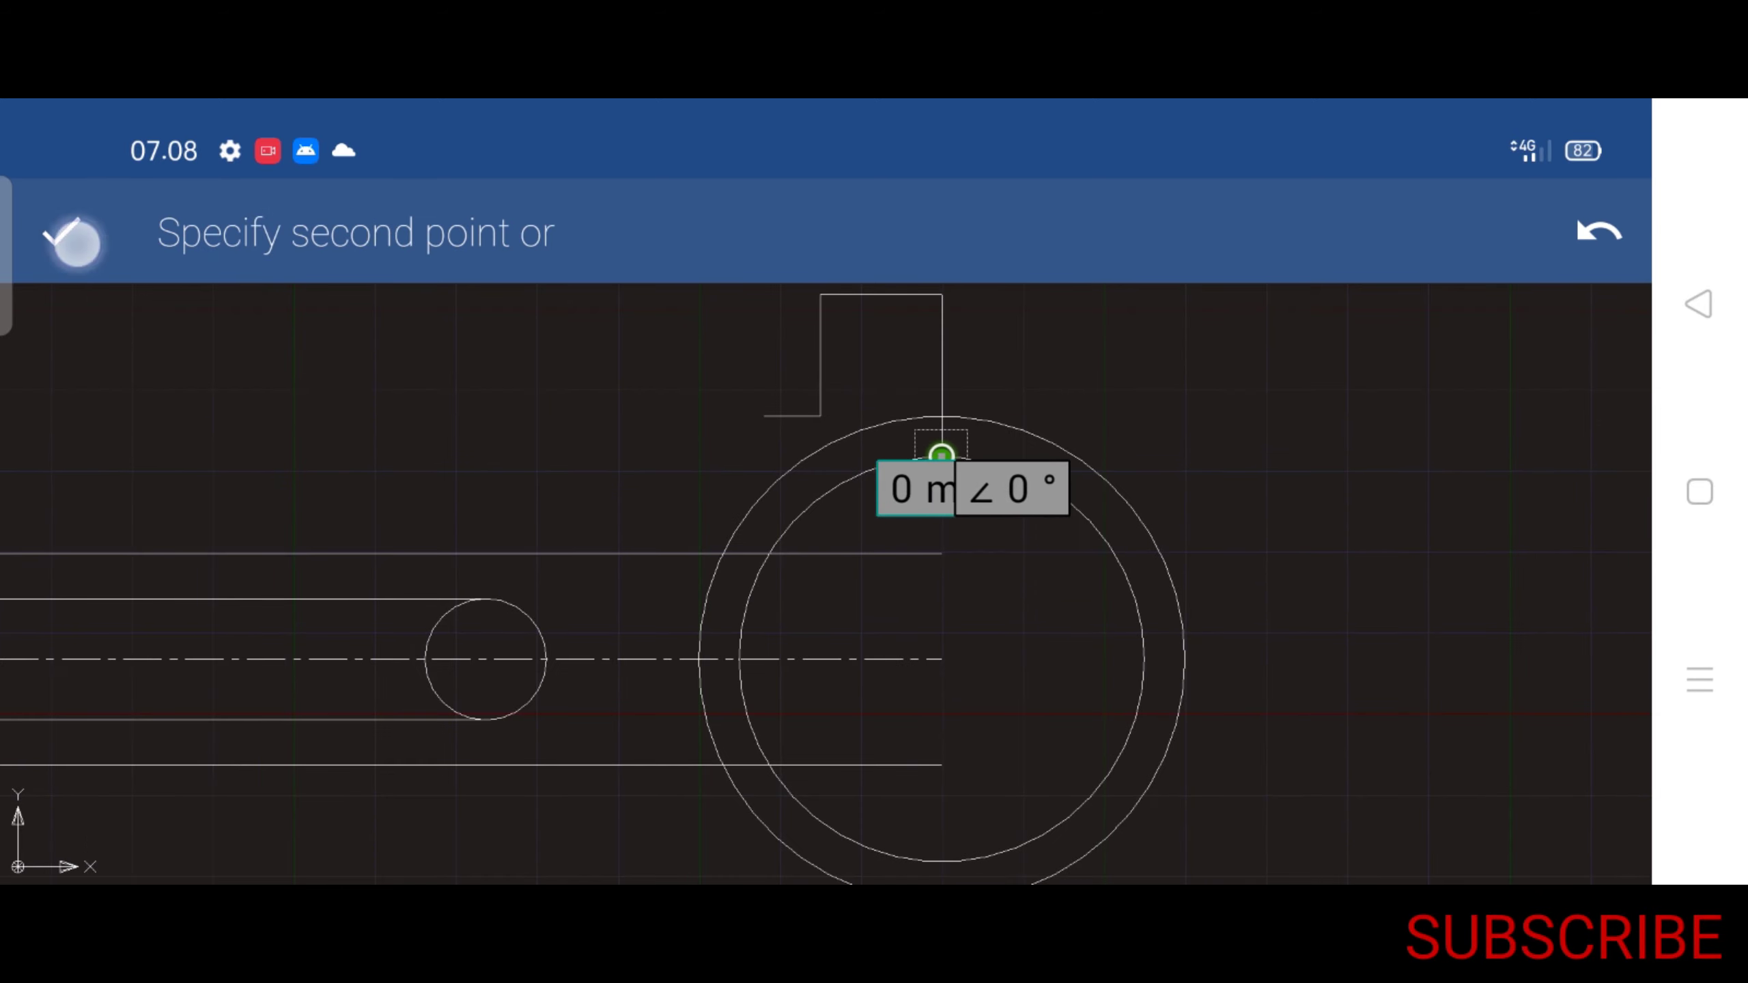
click(1698, 304)
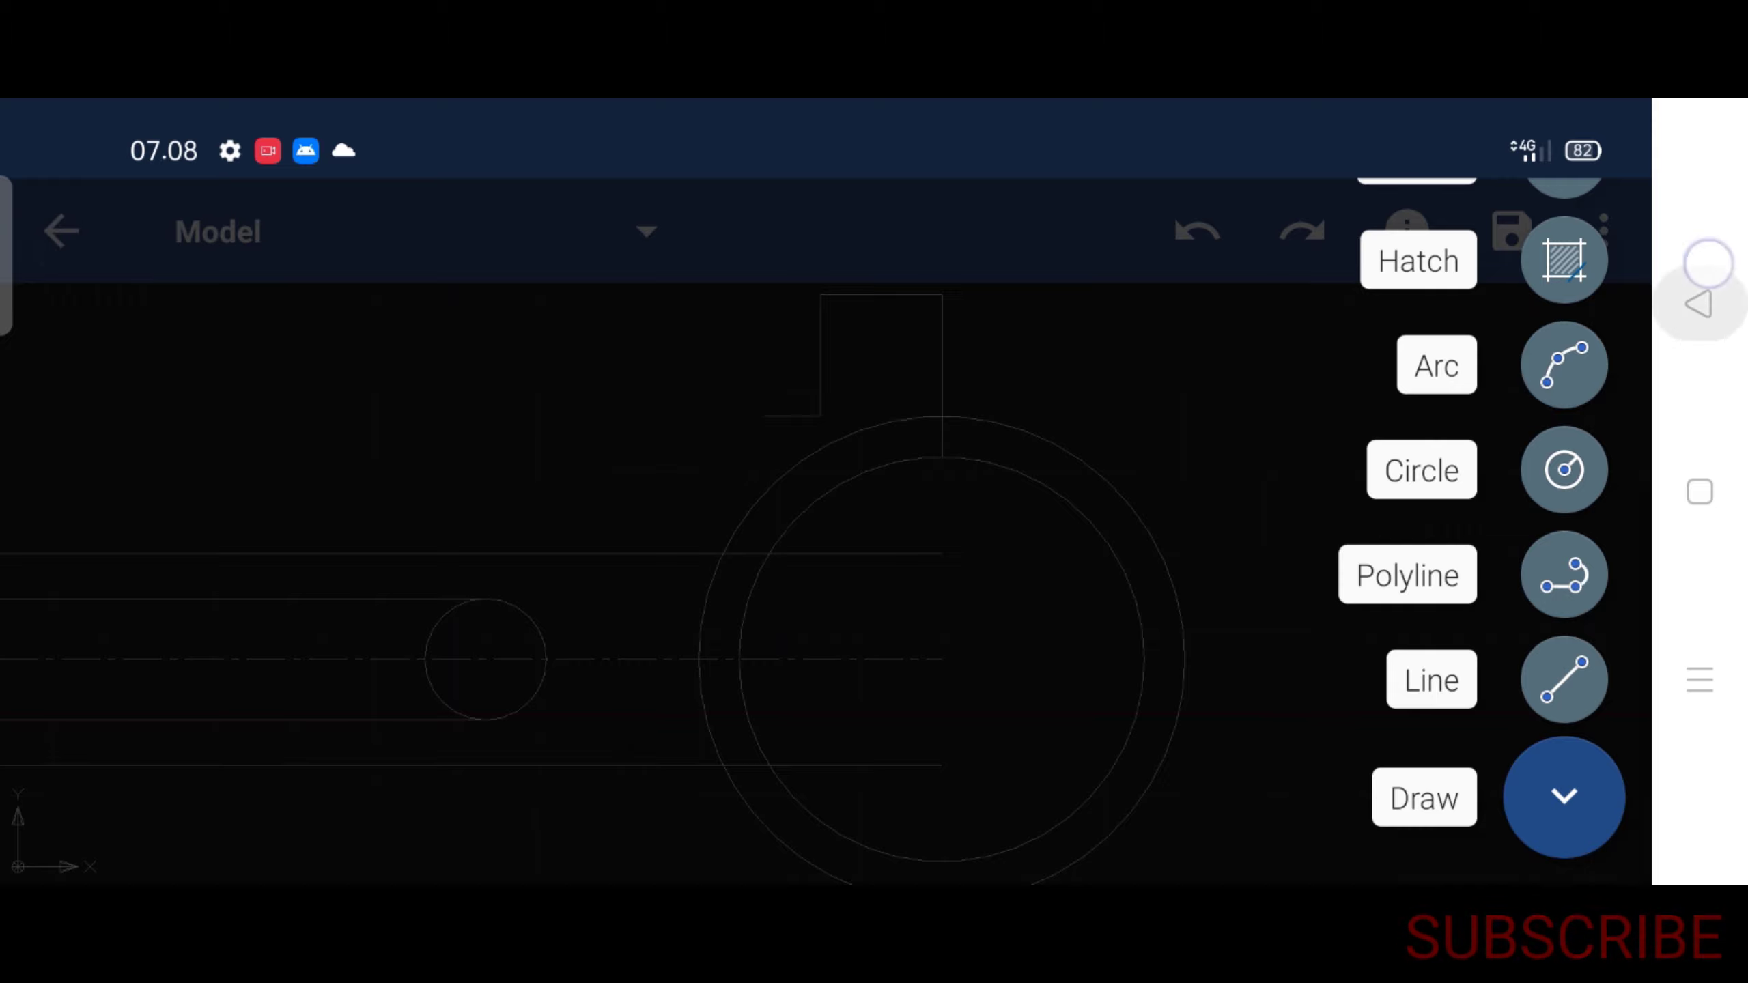
scroll(872, 575, down, 1)
scroll(872, 575, down, 1)
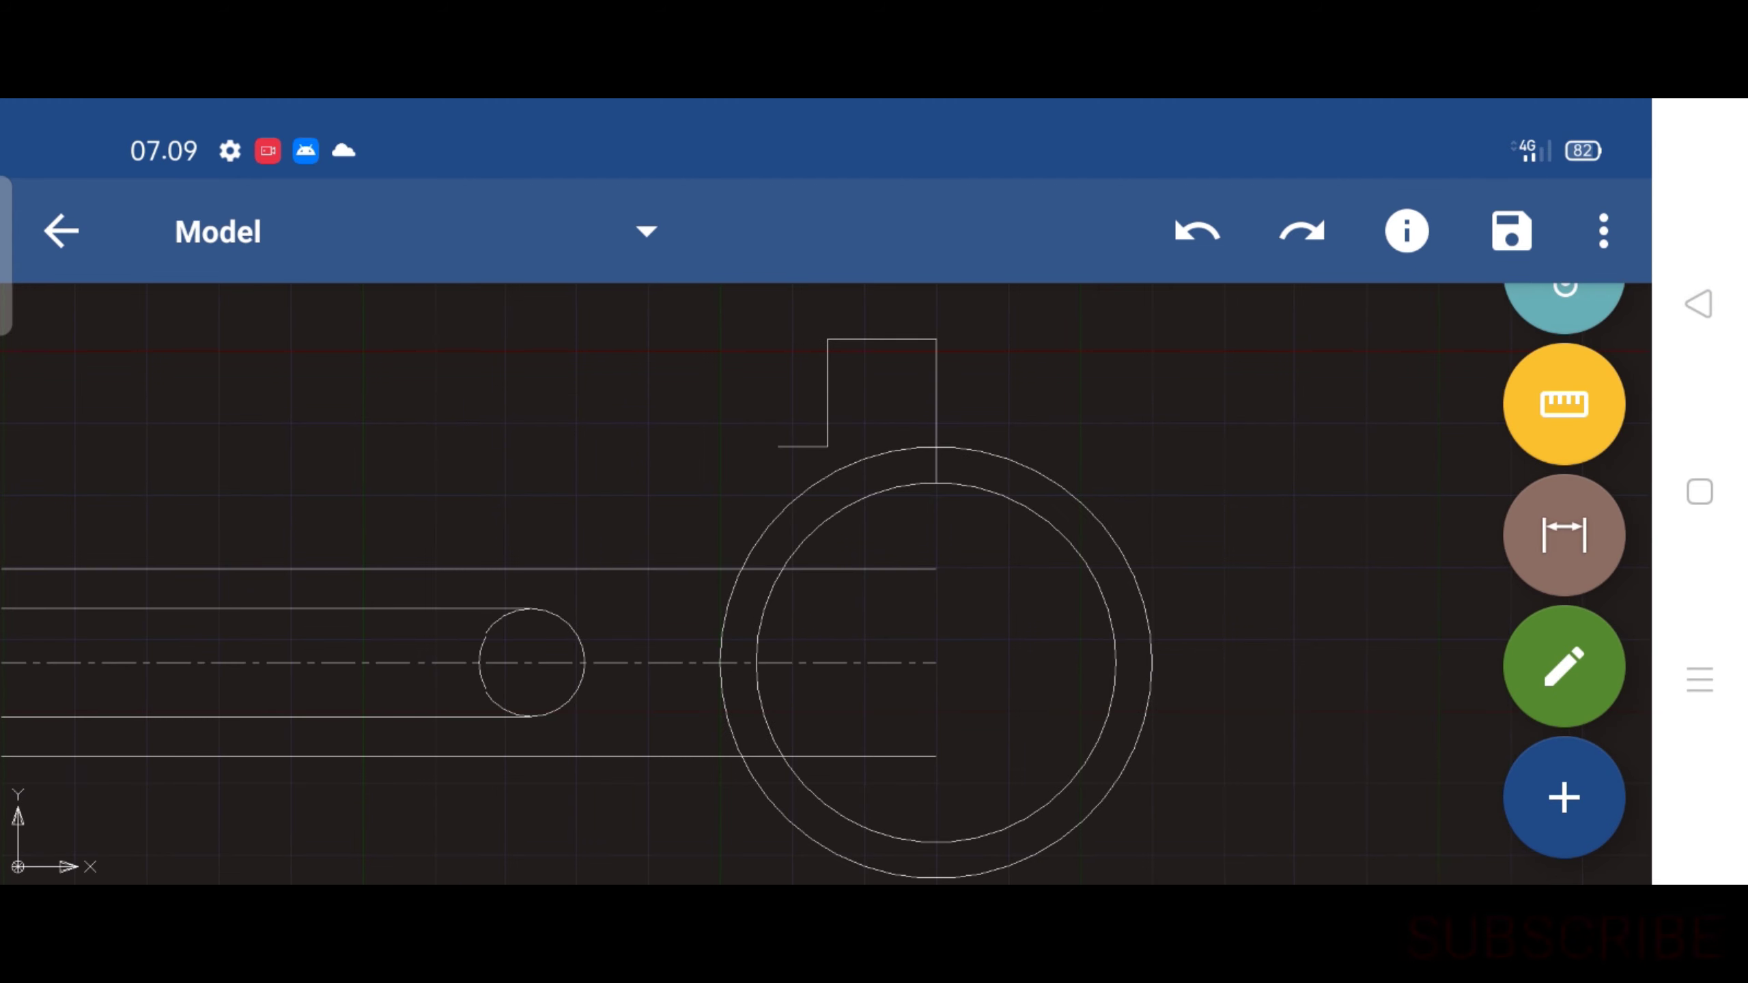
Start an arc from the short line's endpoint to the rod's upper edge
click(1563, 798)
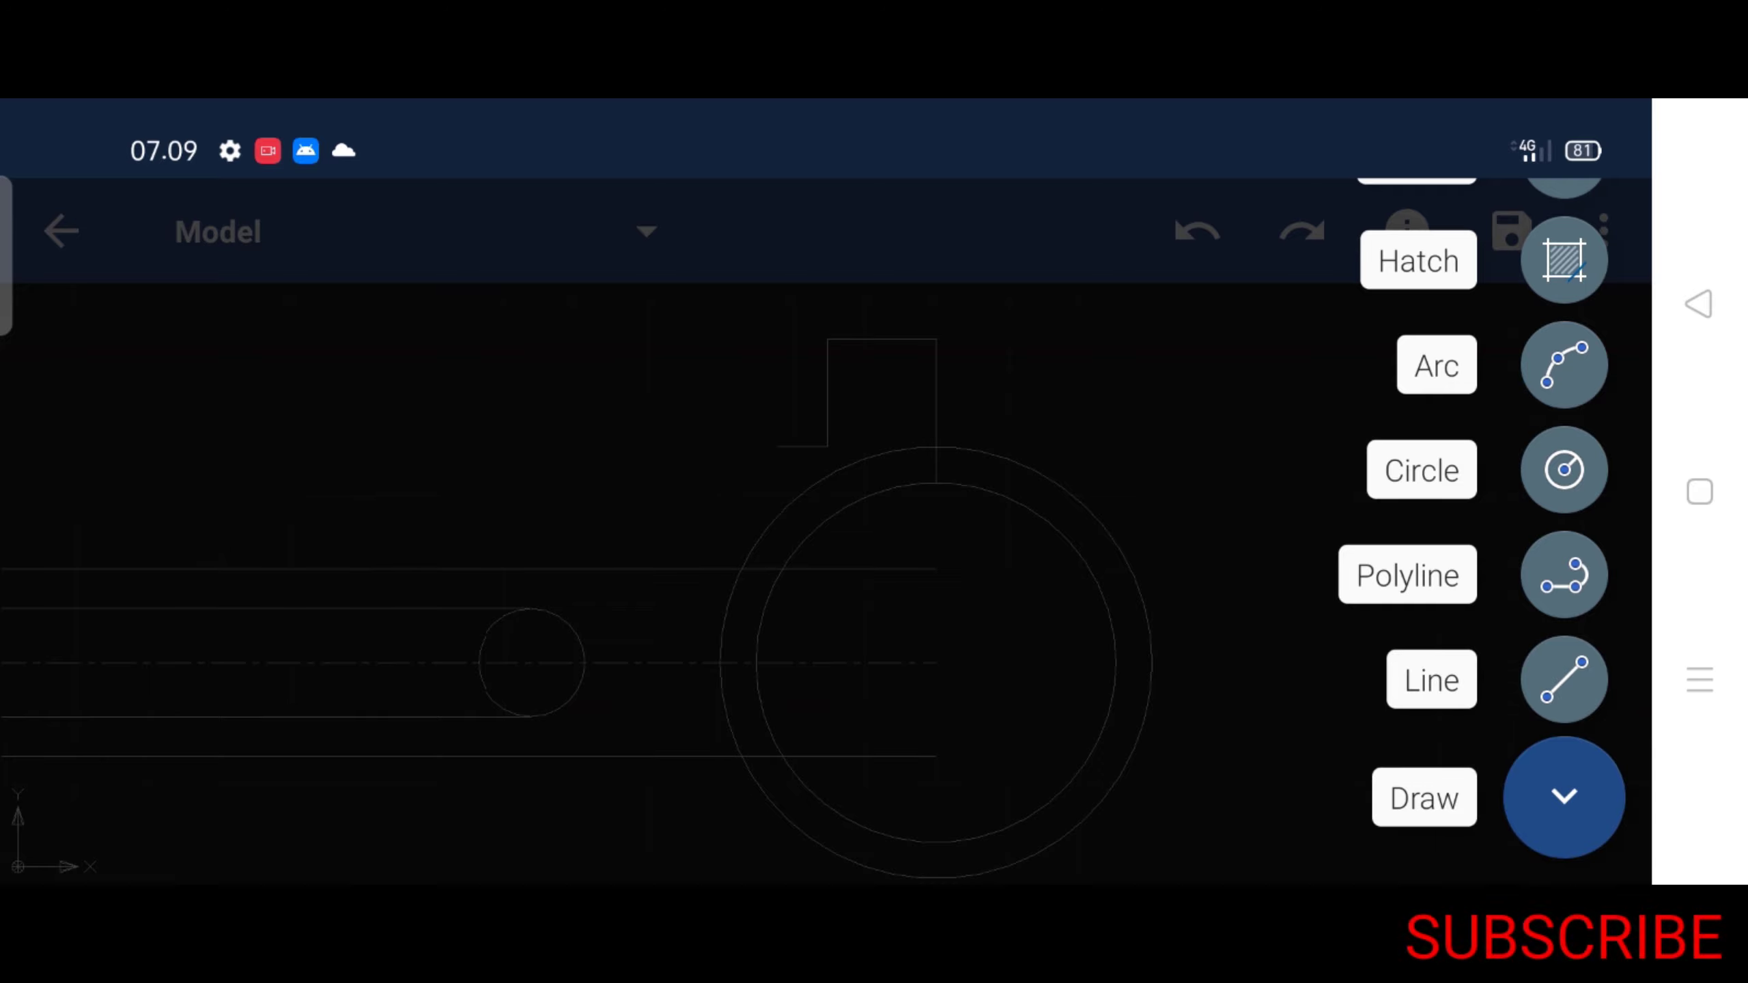
click(1564, 364)
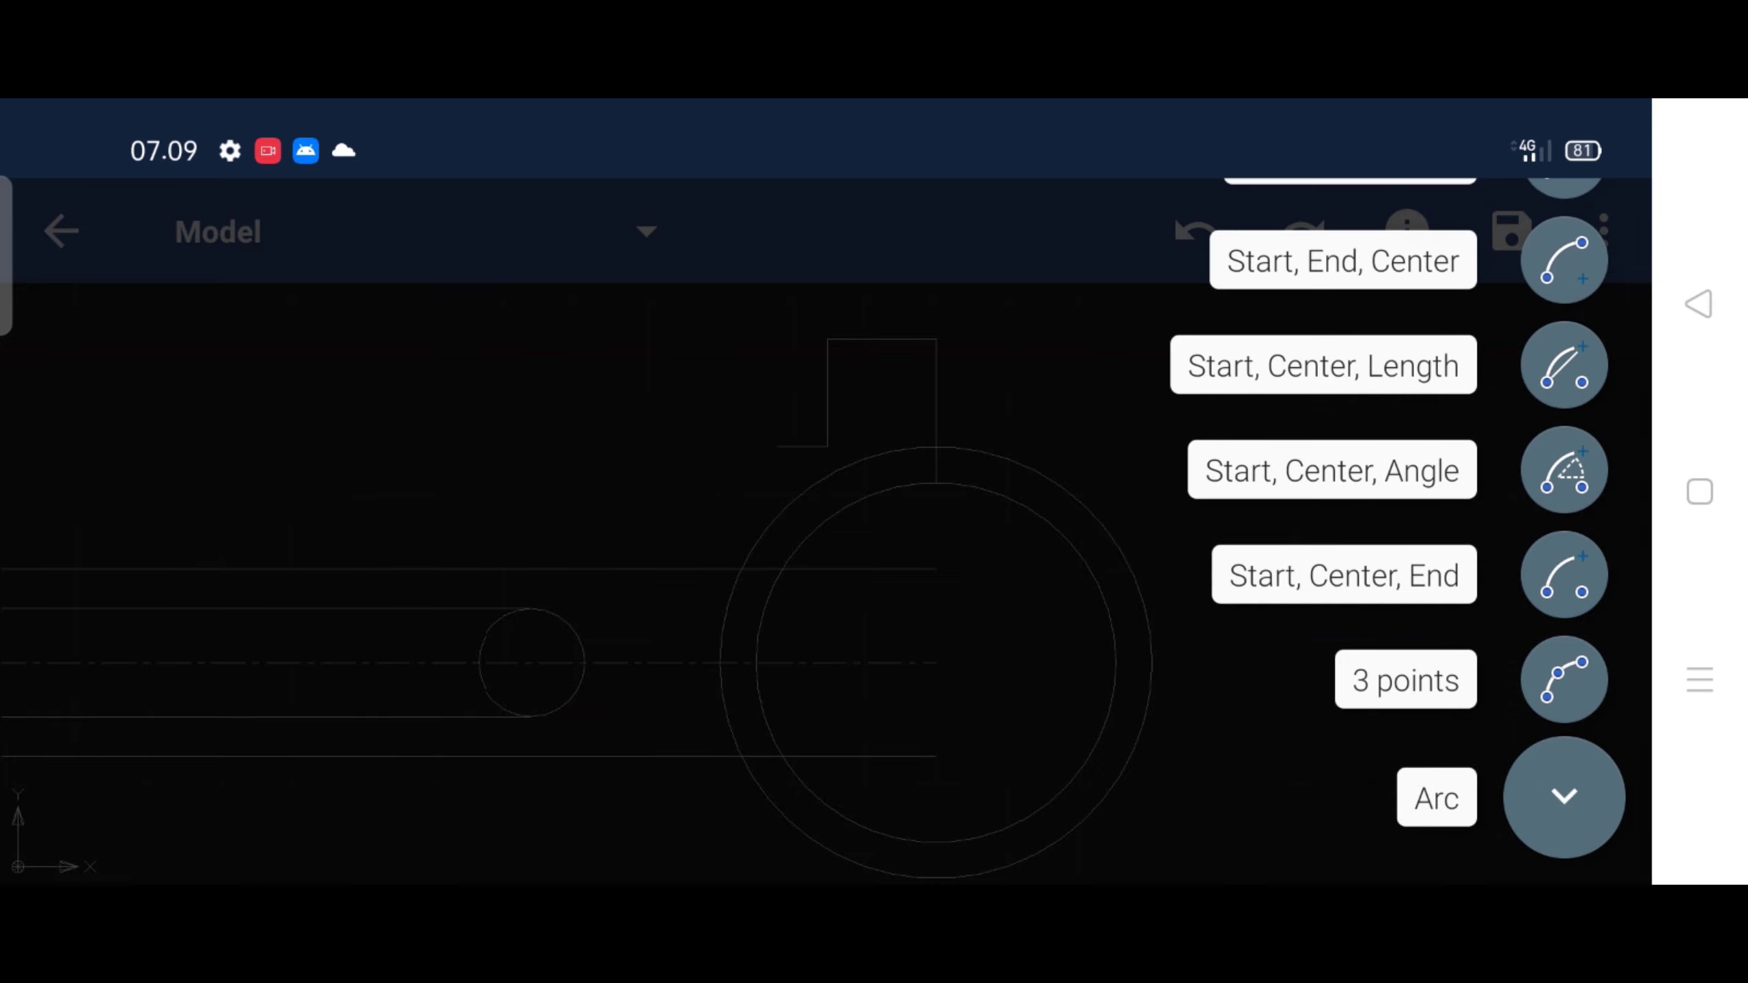
drag(1553, 375, 1459, 667)
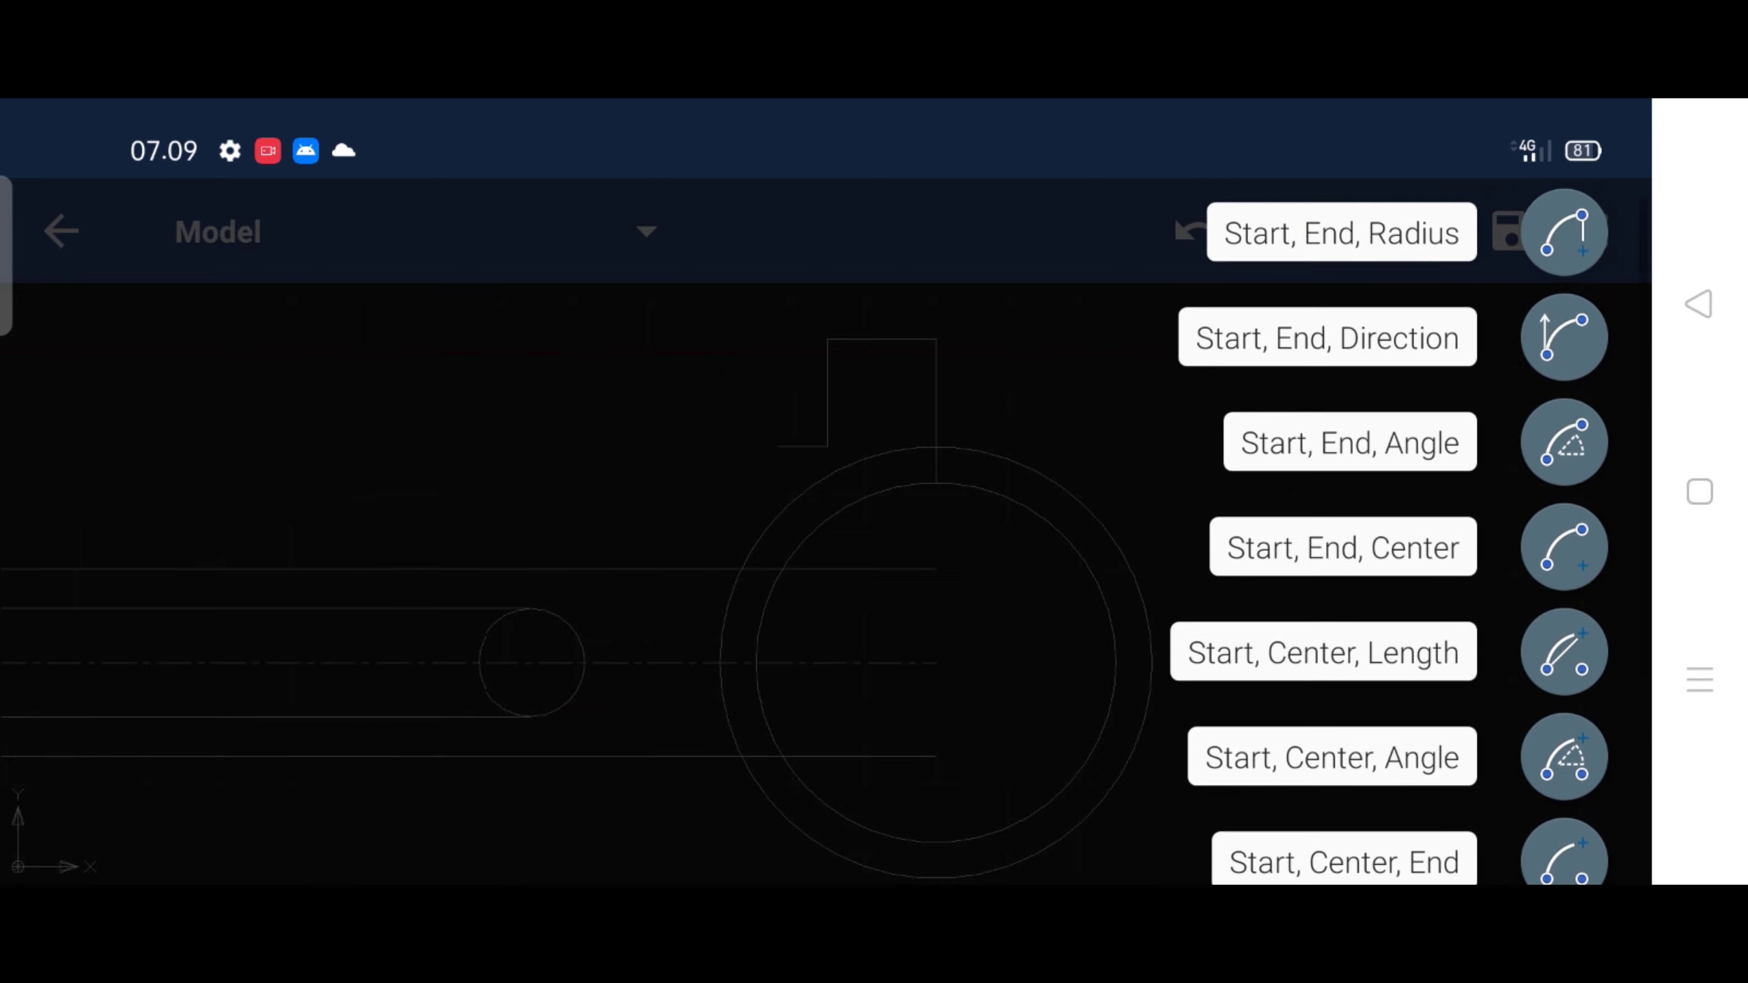
click(1563, 548)
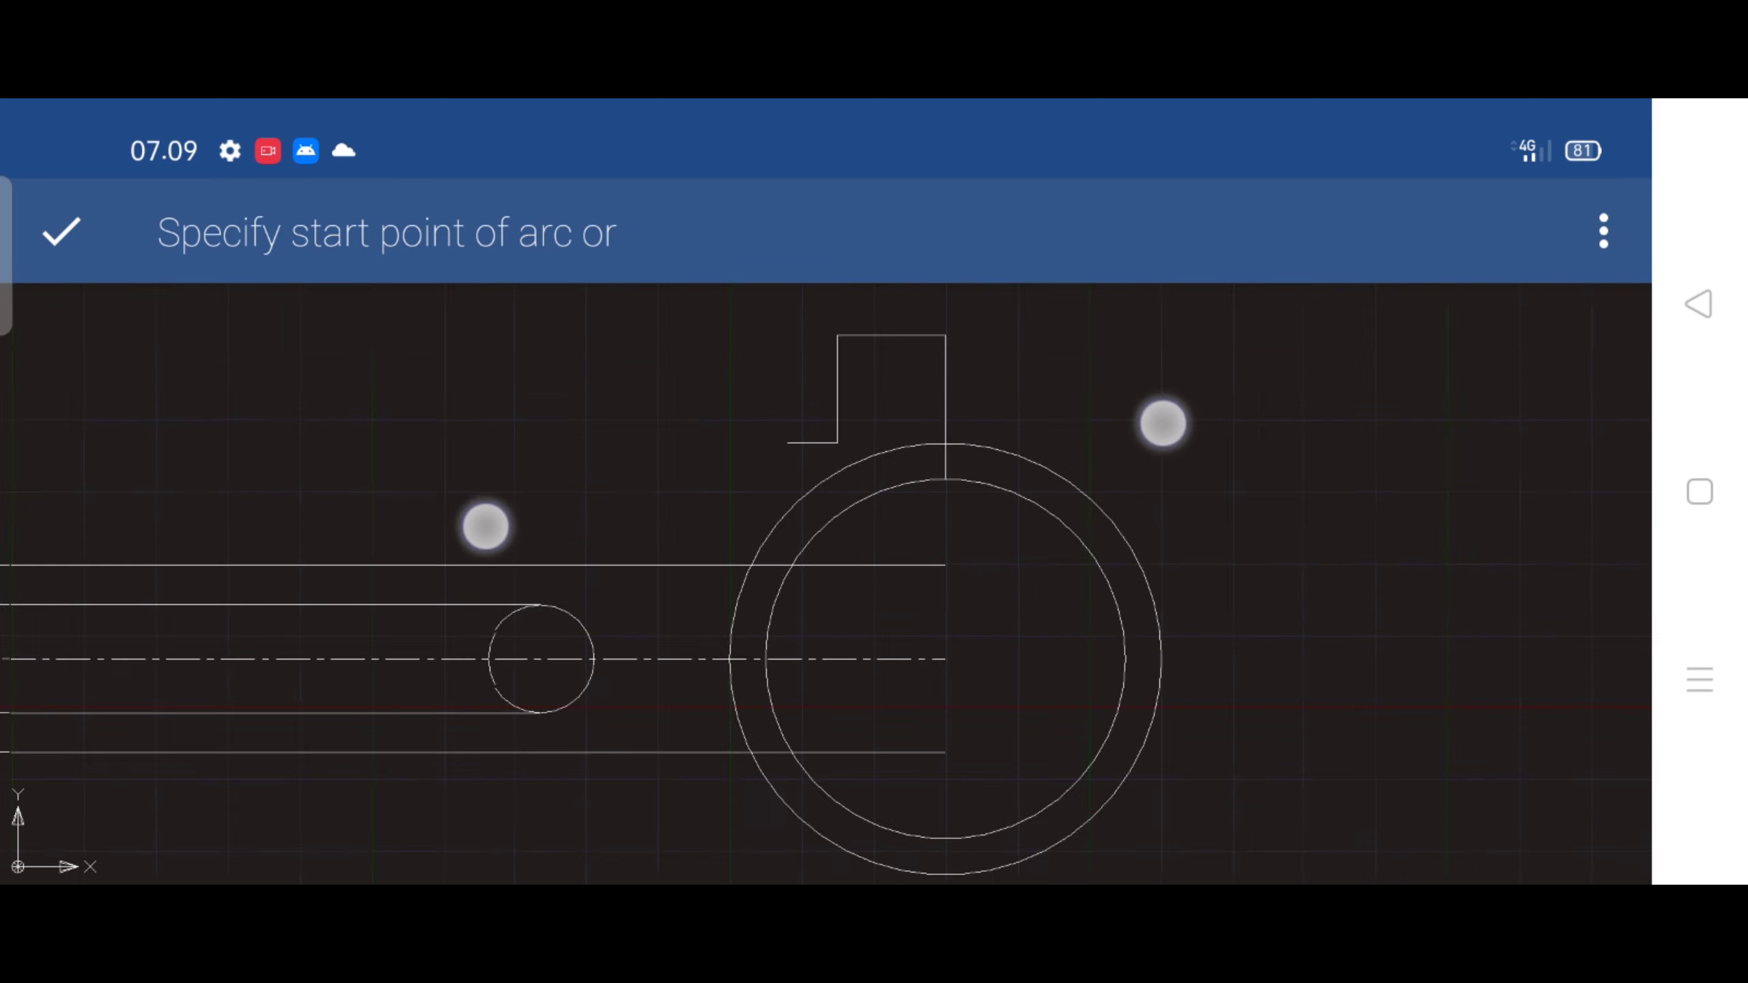
scroll(818, 475, up, 3)
click(933, 403)
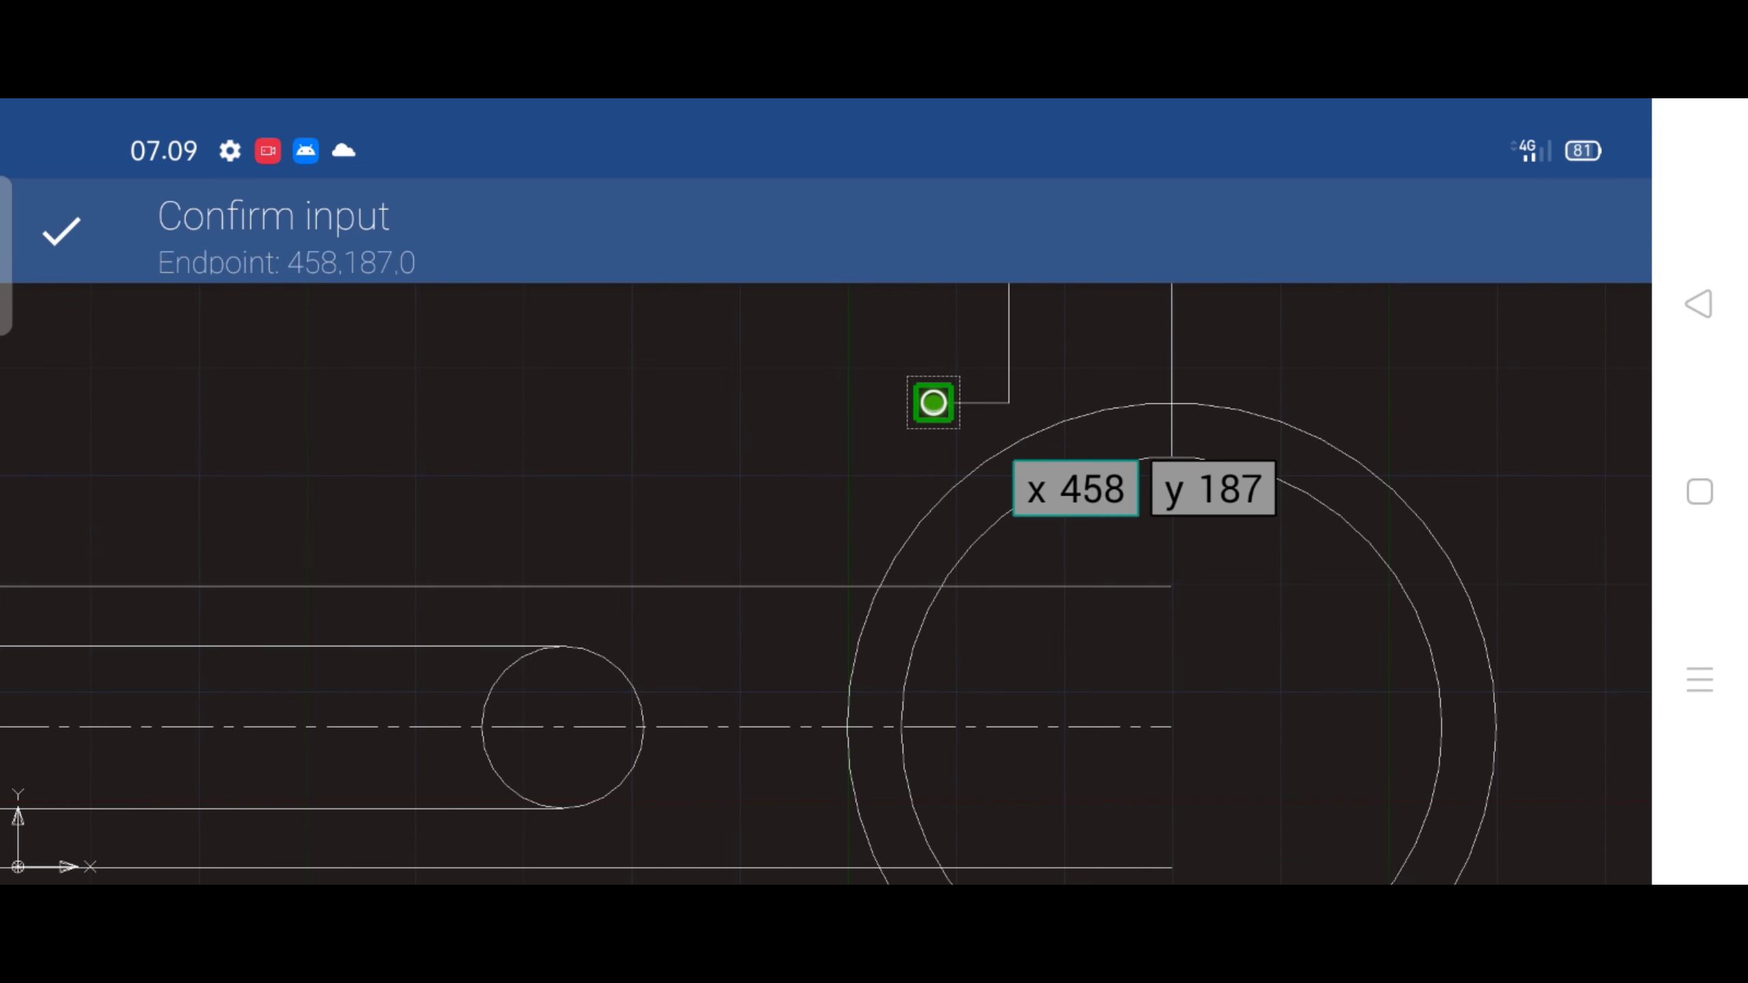
click(761, 594)
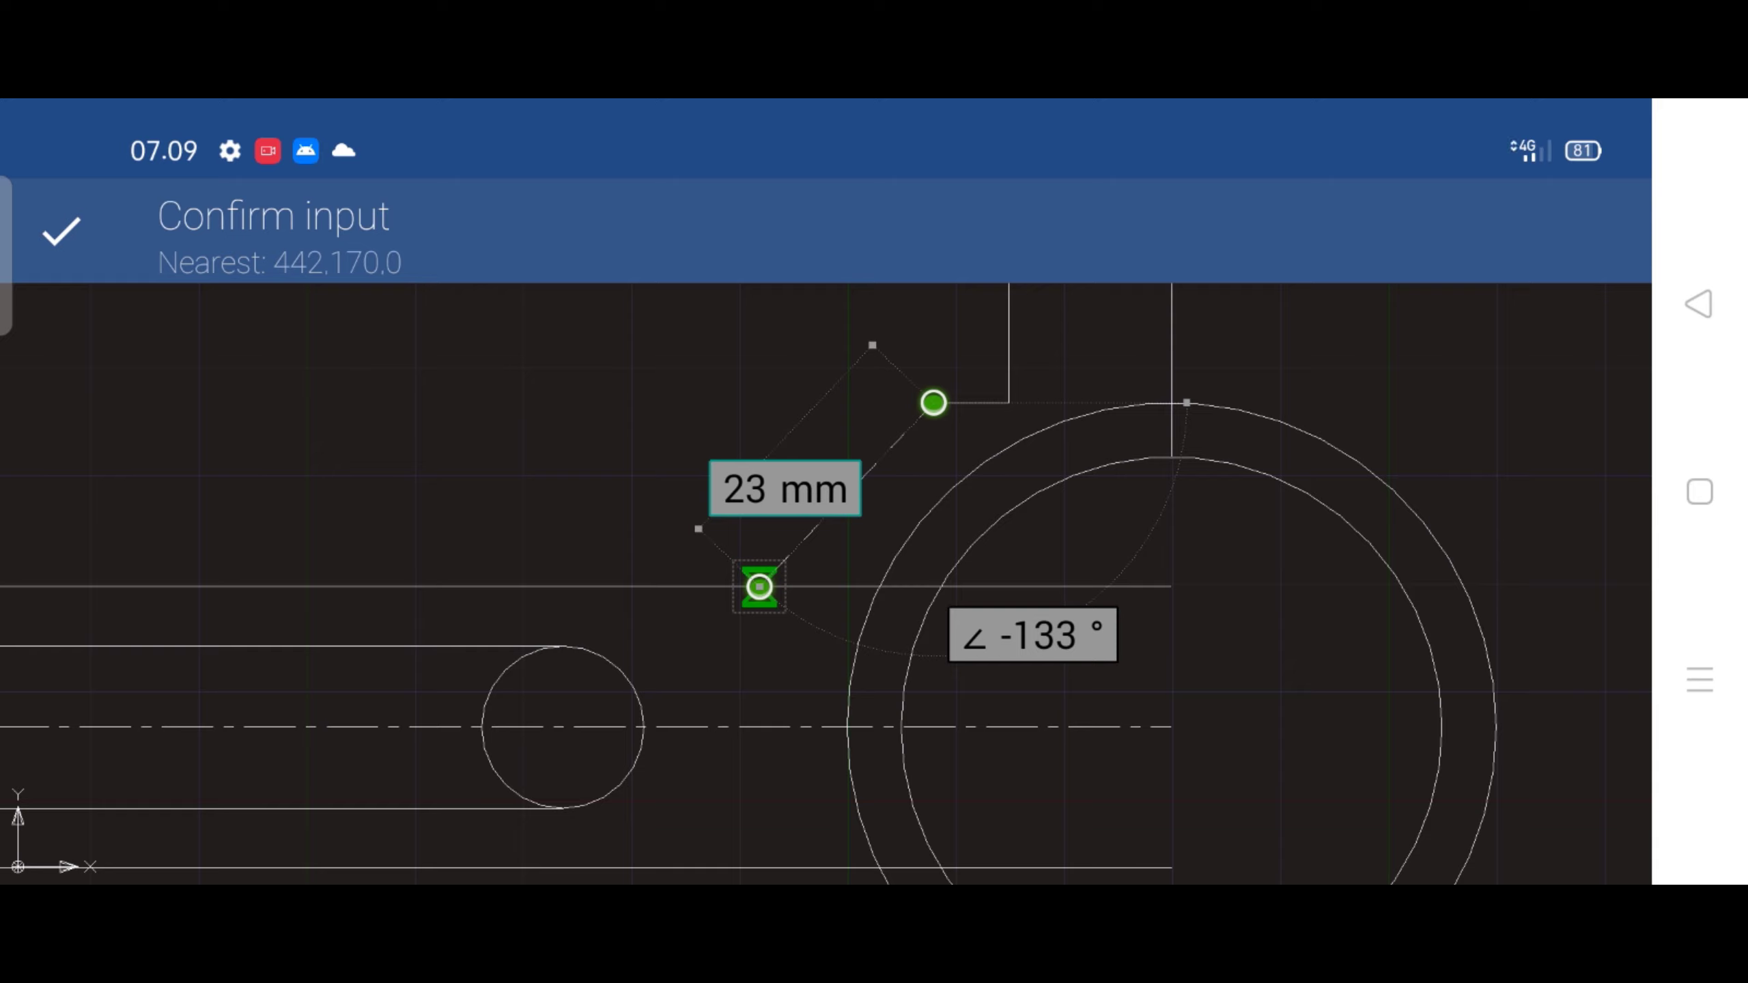
click(61, 230)
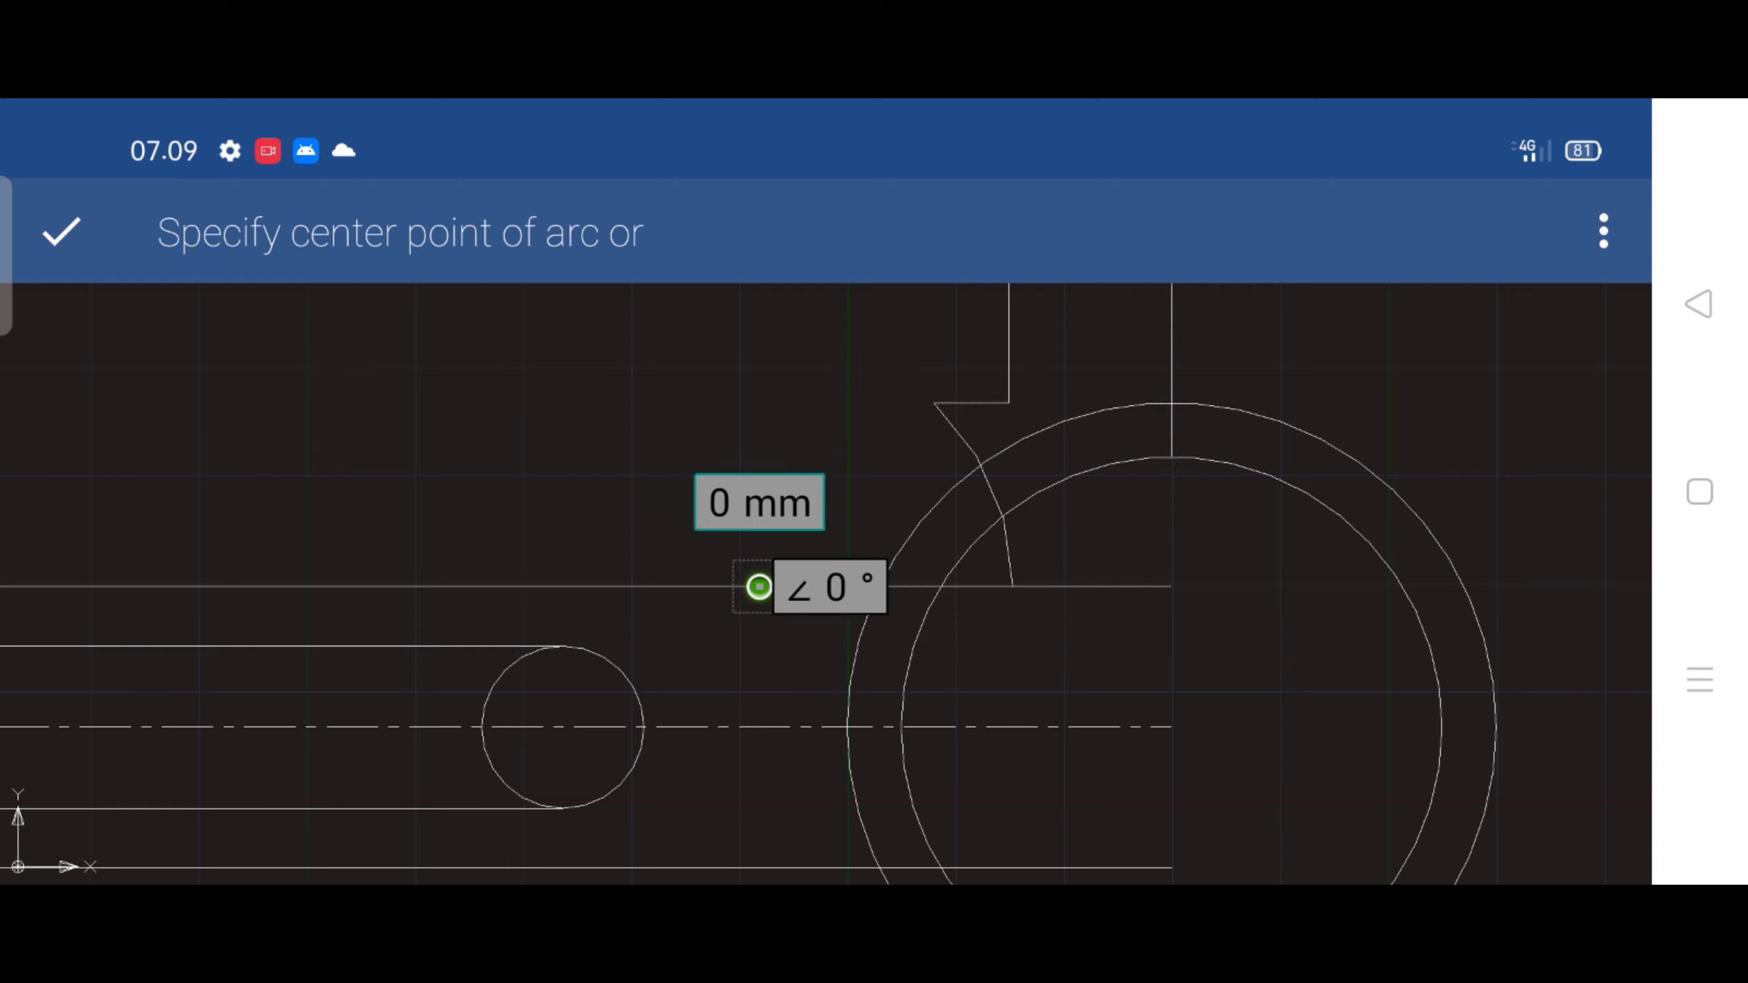
Define the arc by a 30 mm radius and confirm it
click(1605, 231)
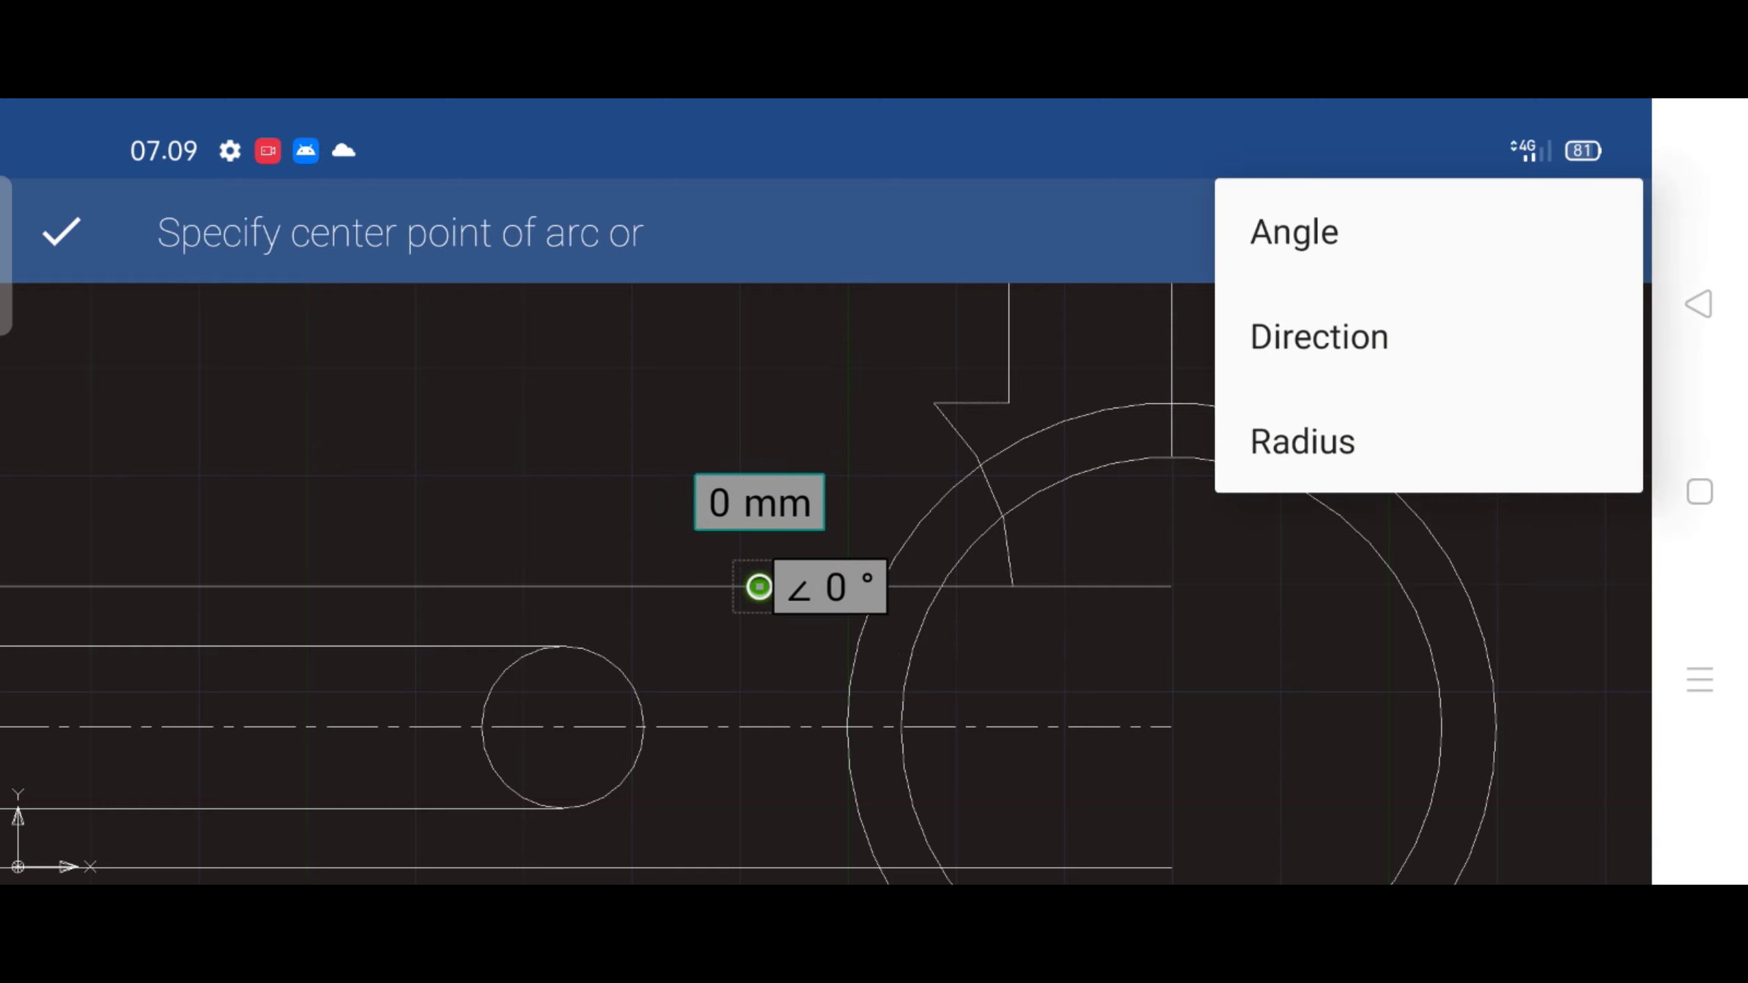
click(1350, 421)
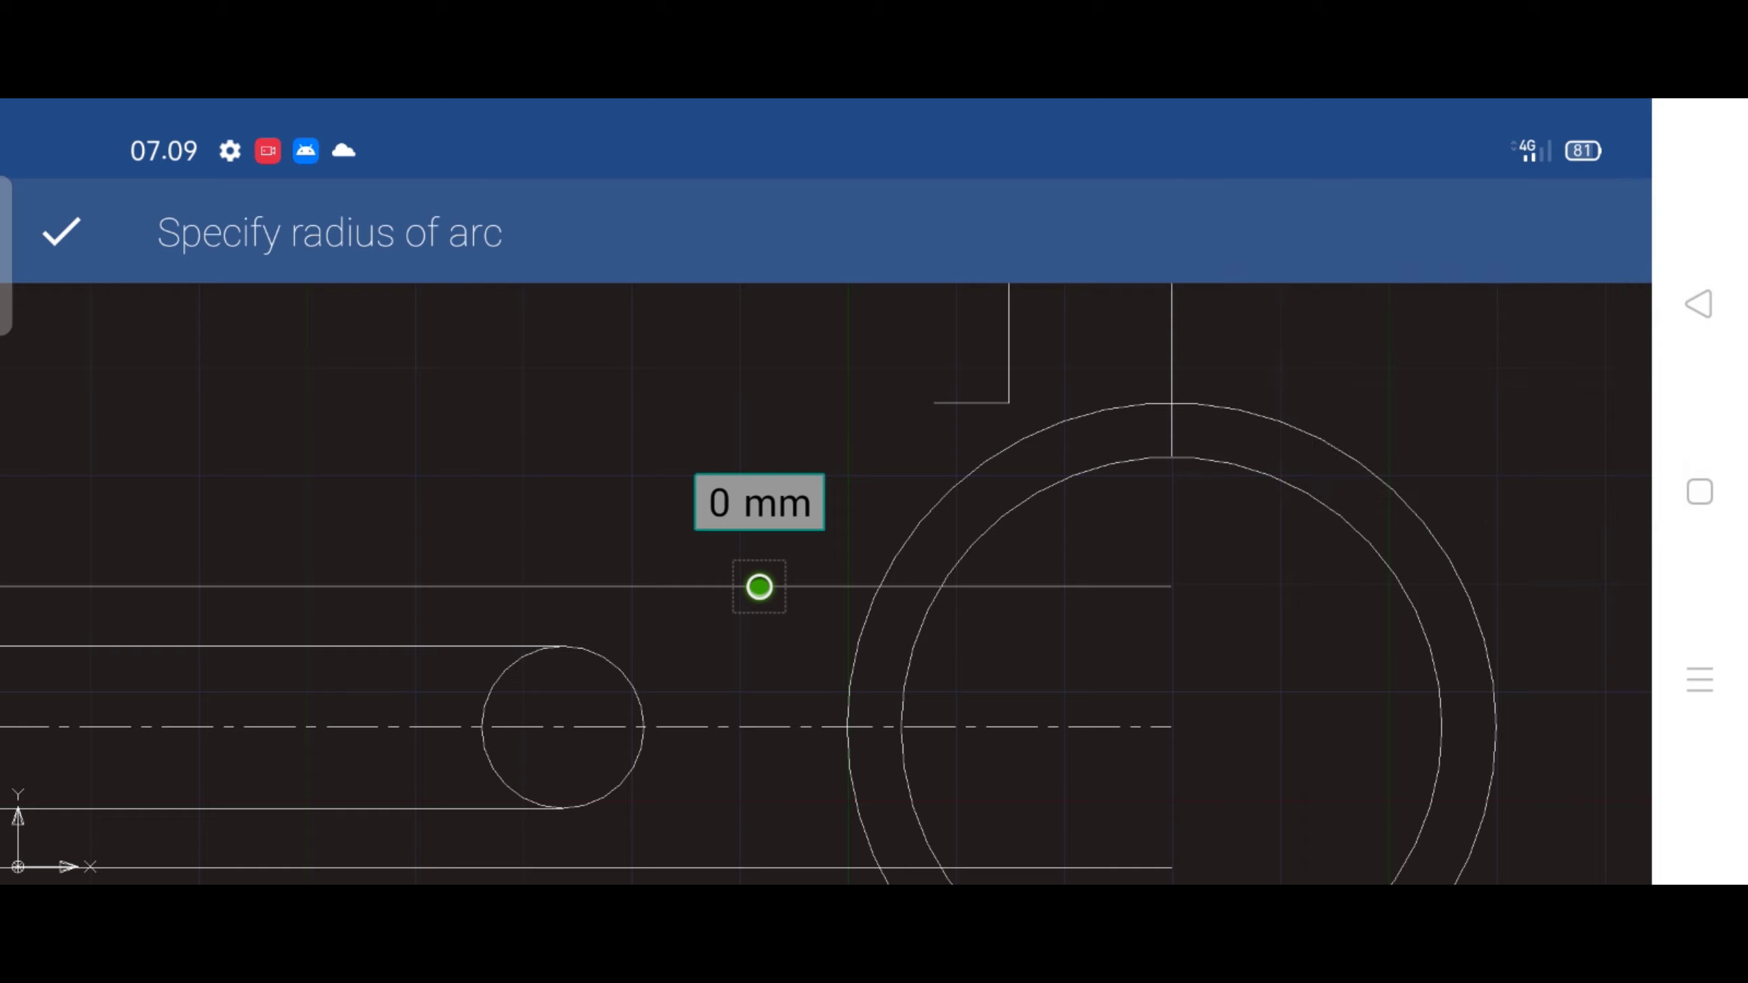
click(759, 502)
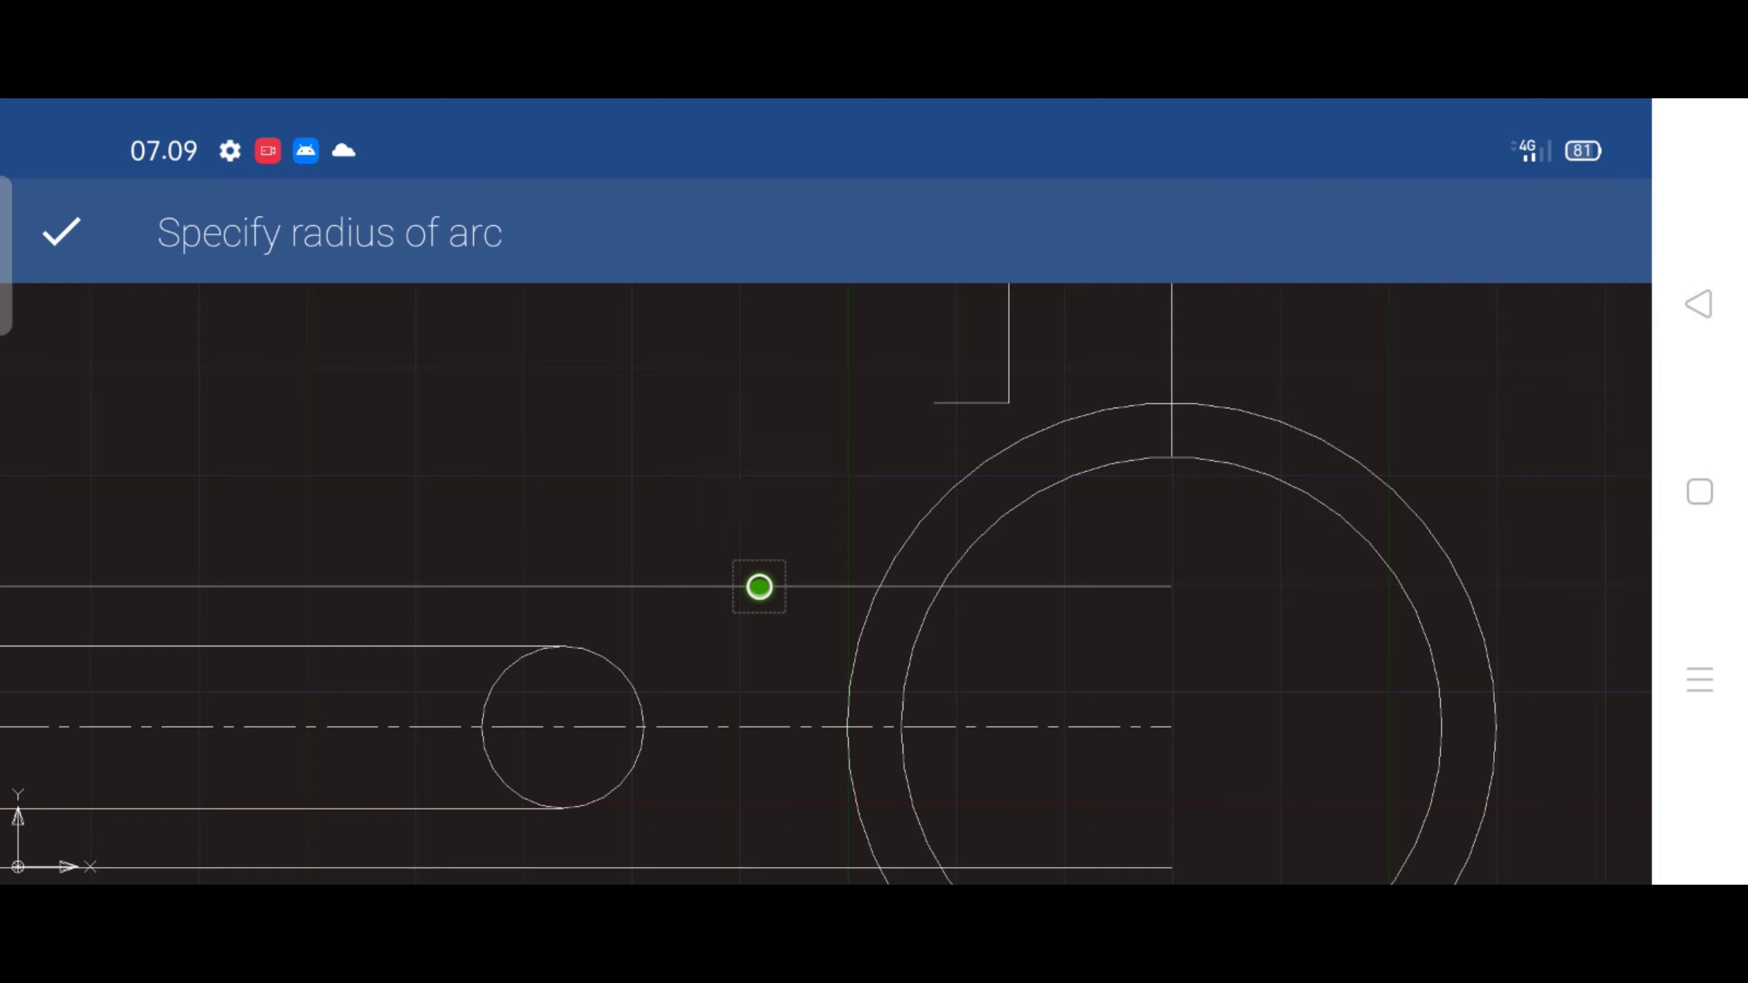
click(1061, 580)
click(668, 842)
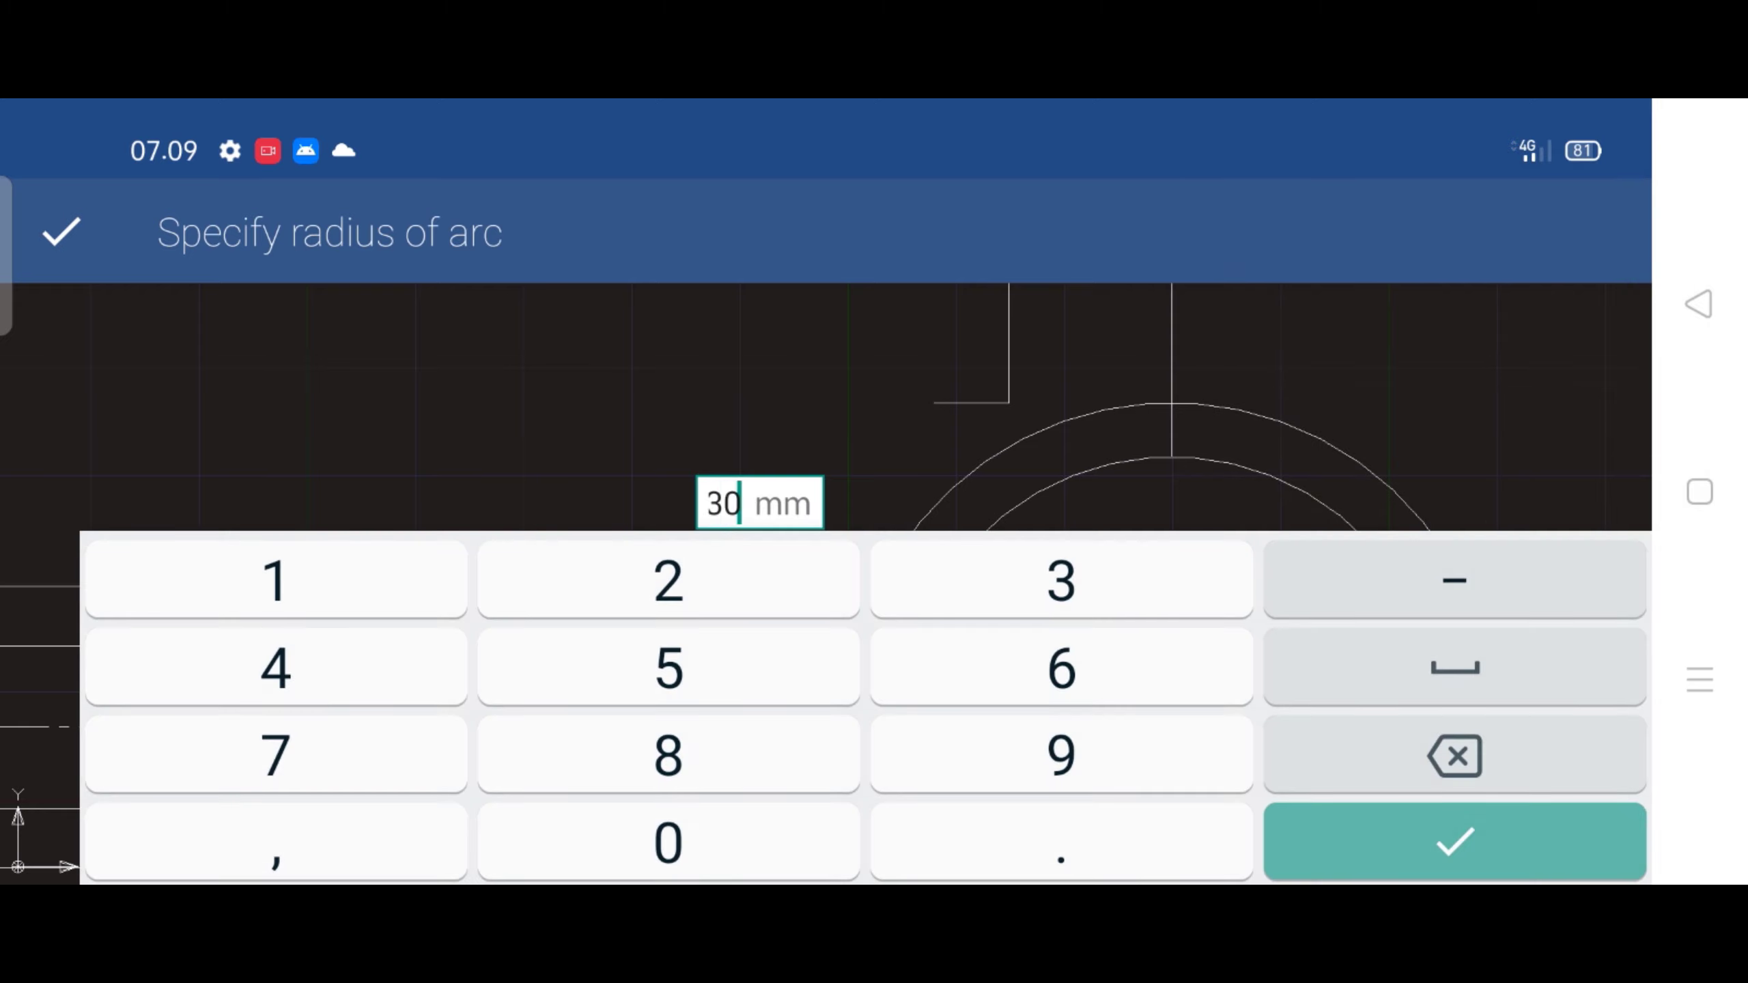
click(1454, 841)
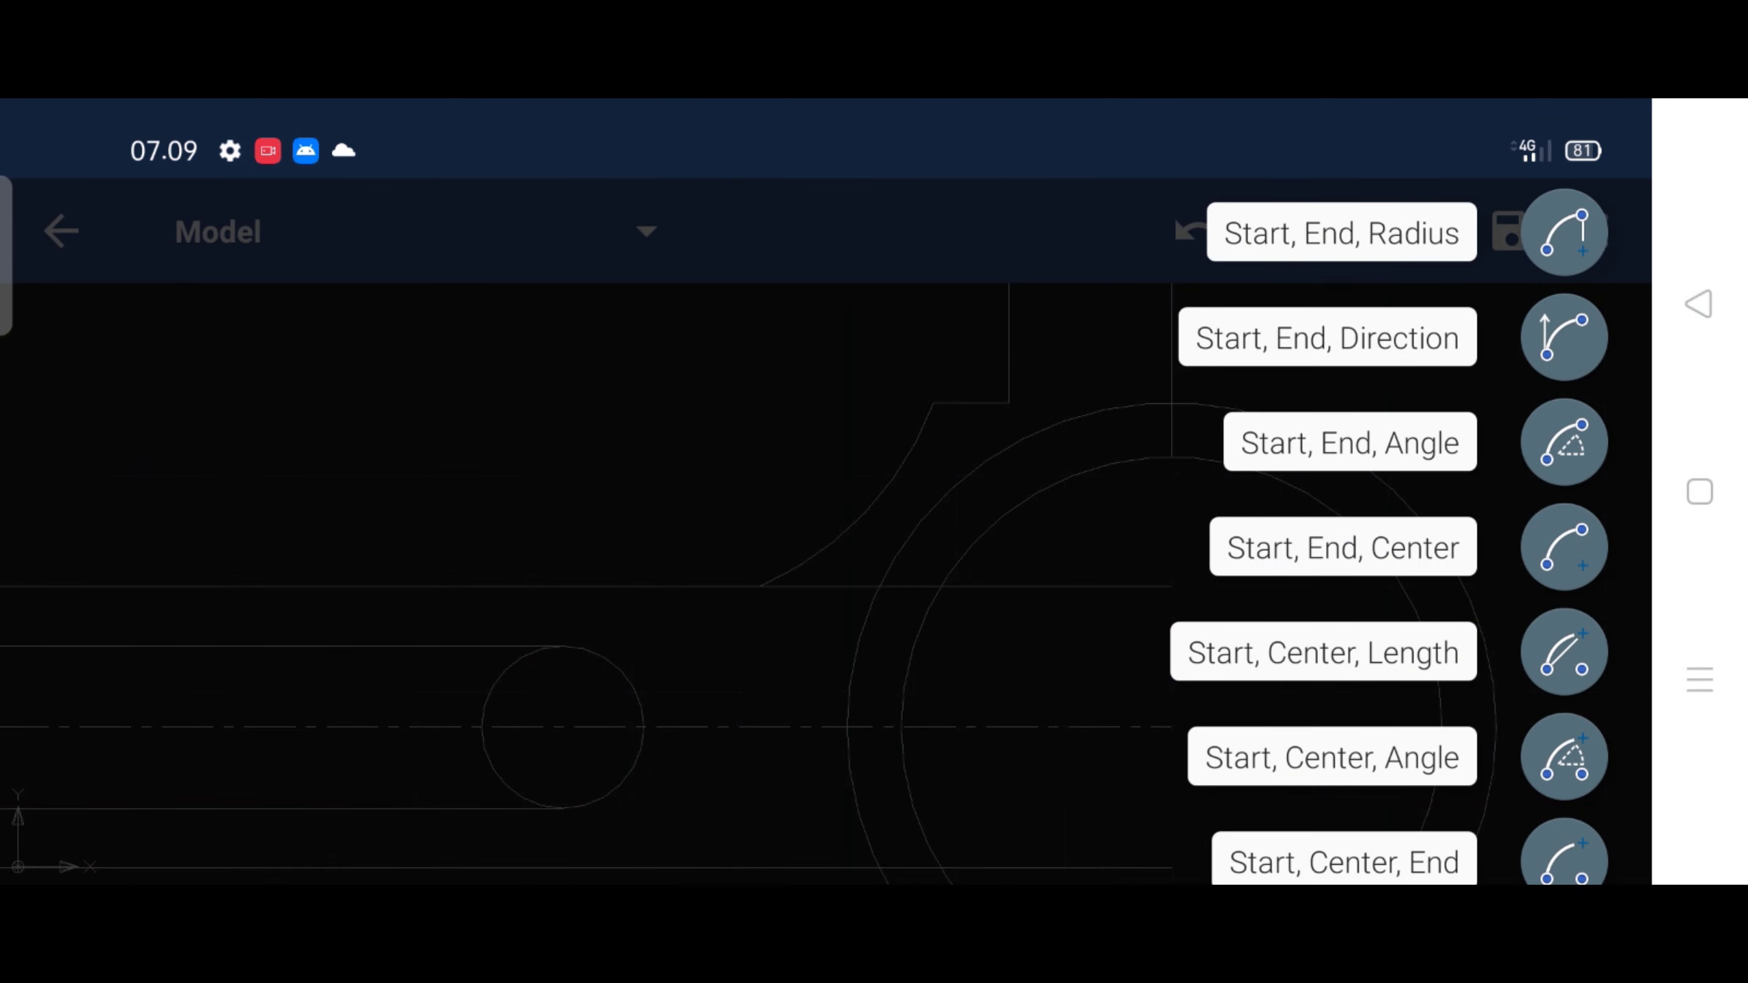
click(1699, 303)
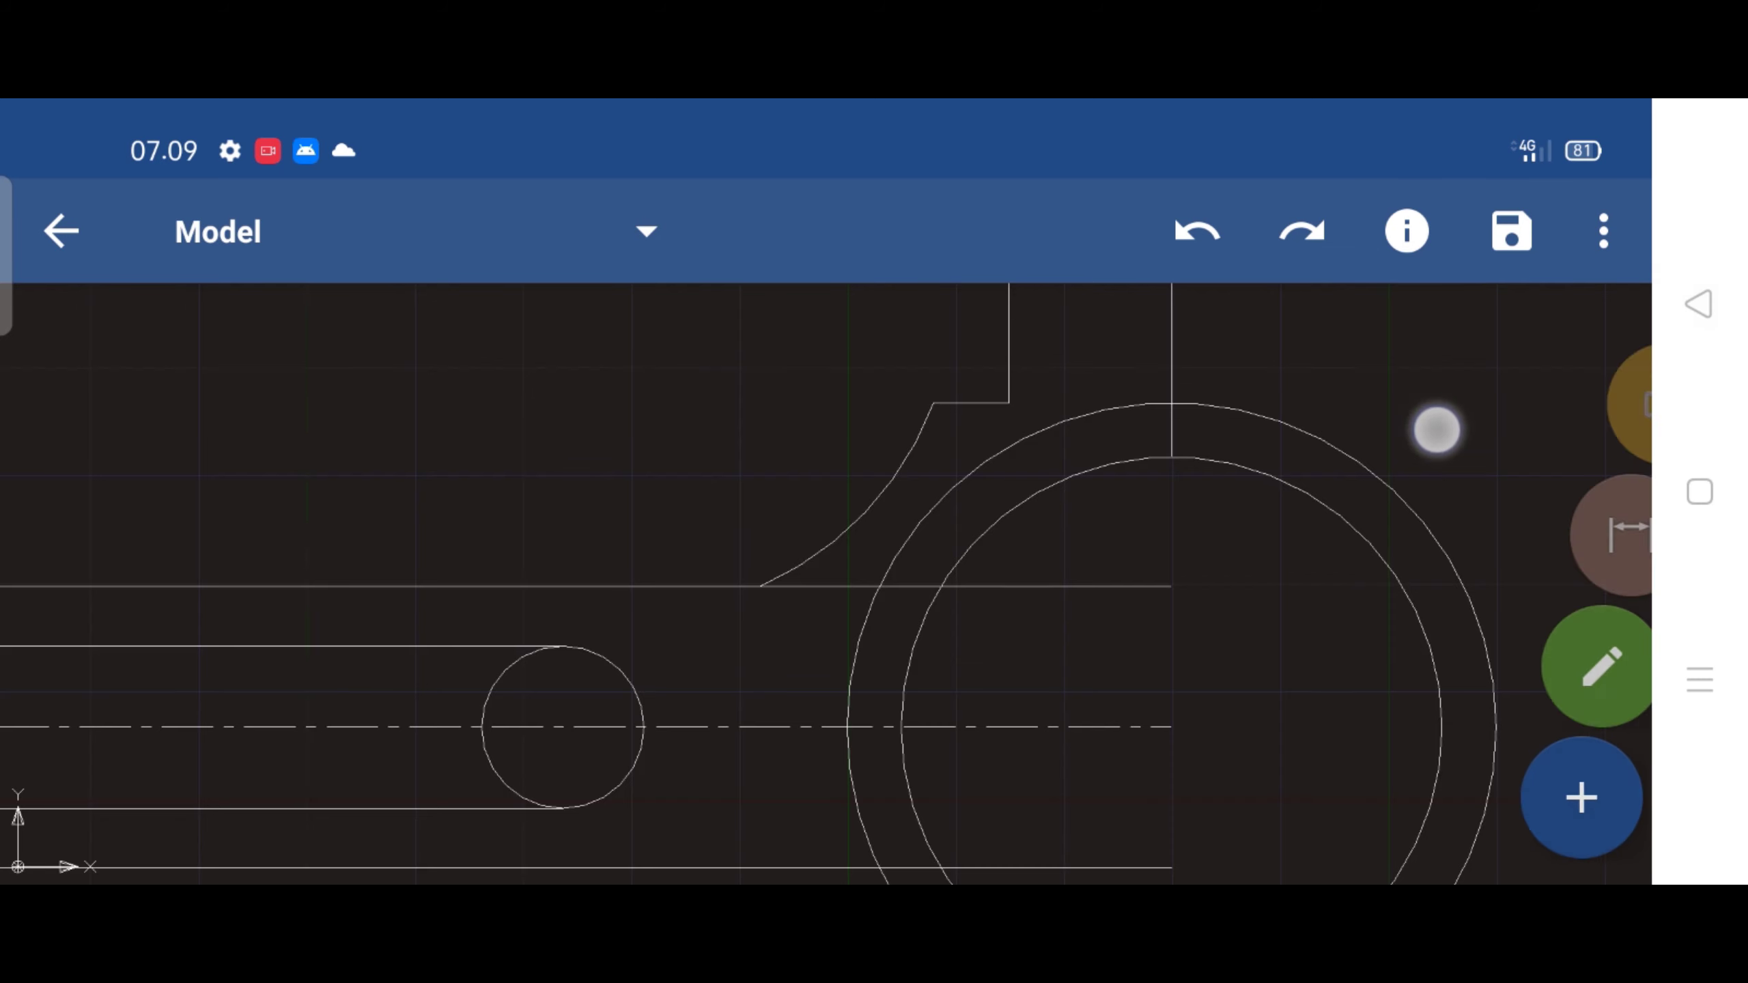
scroll(778, 527, down, 5)
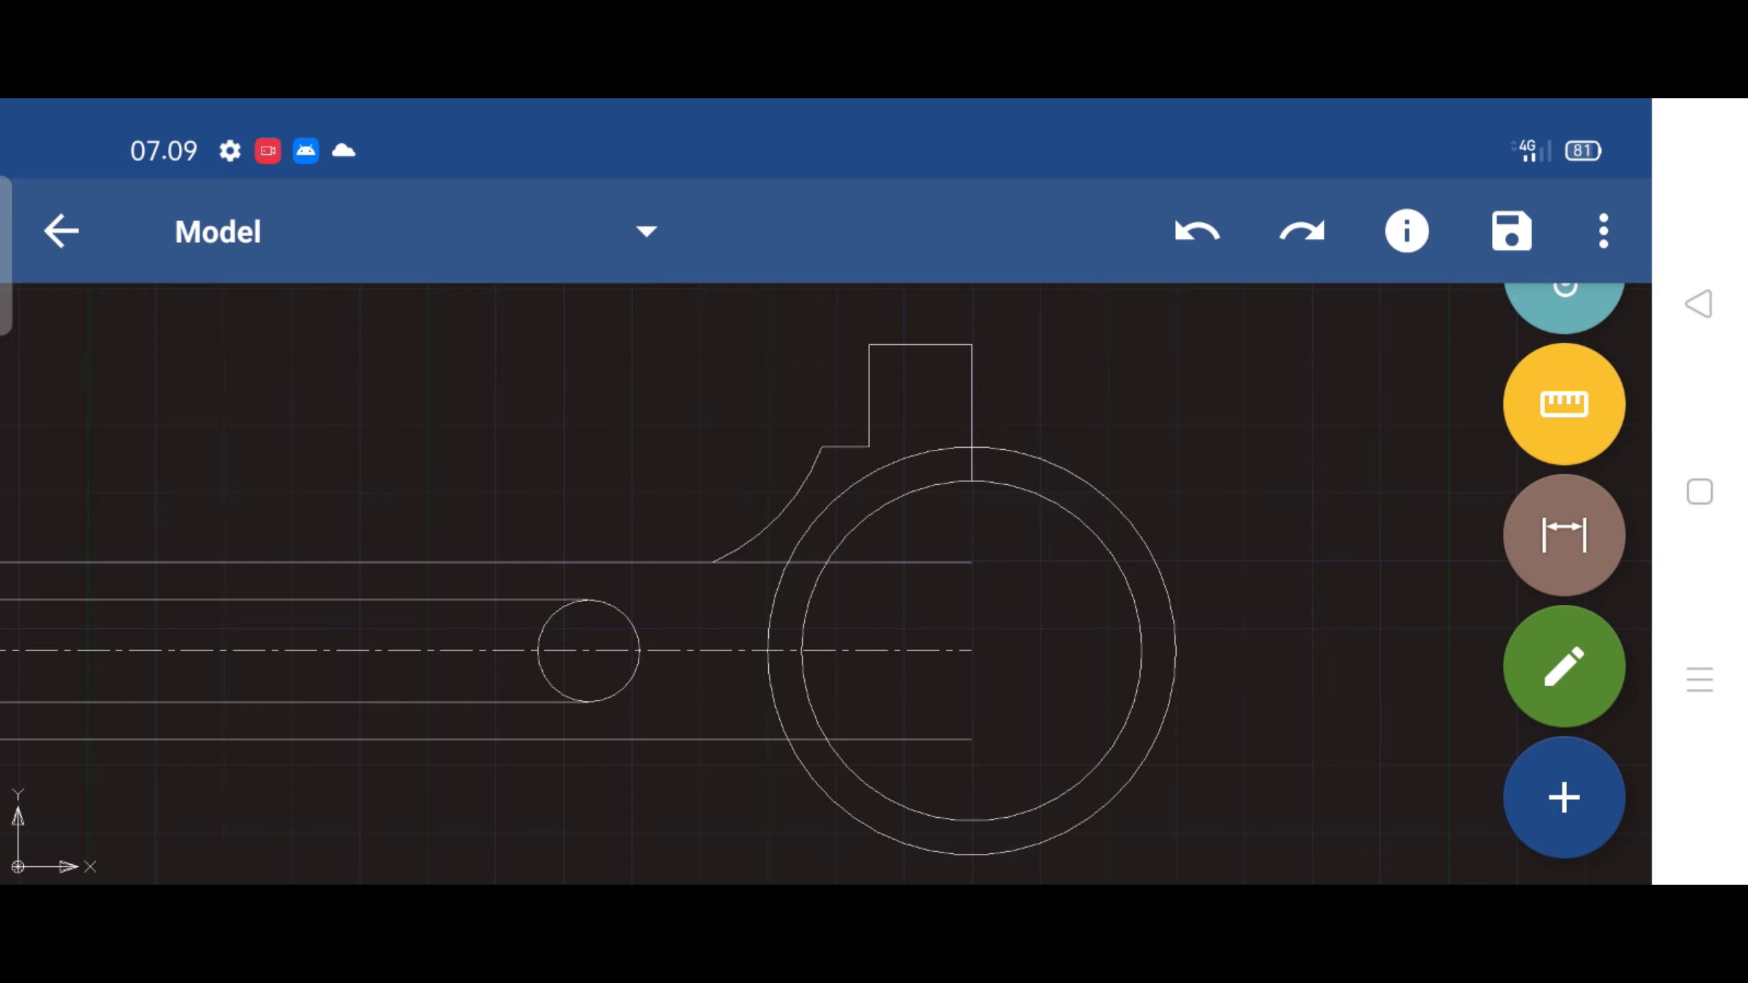
Select the fillet arc, the short ledge line and the boss's three sides
scroll(908, 545, up, 5)
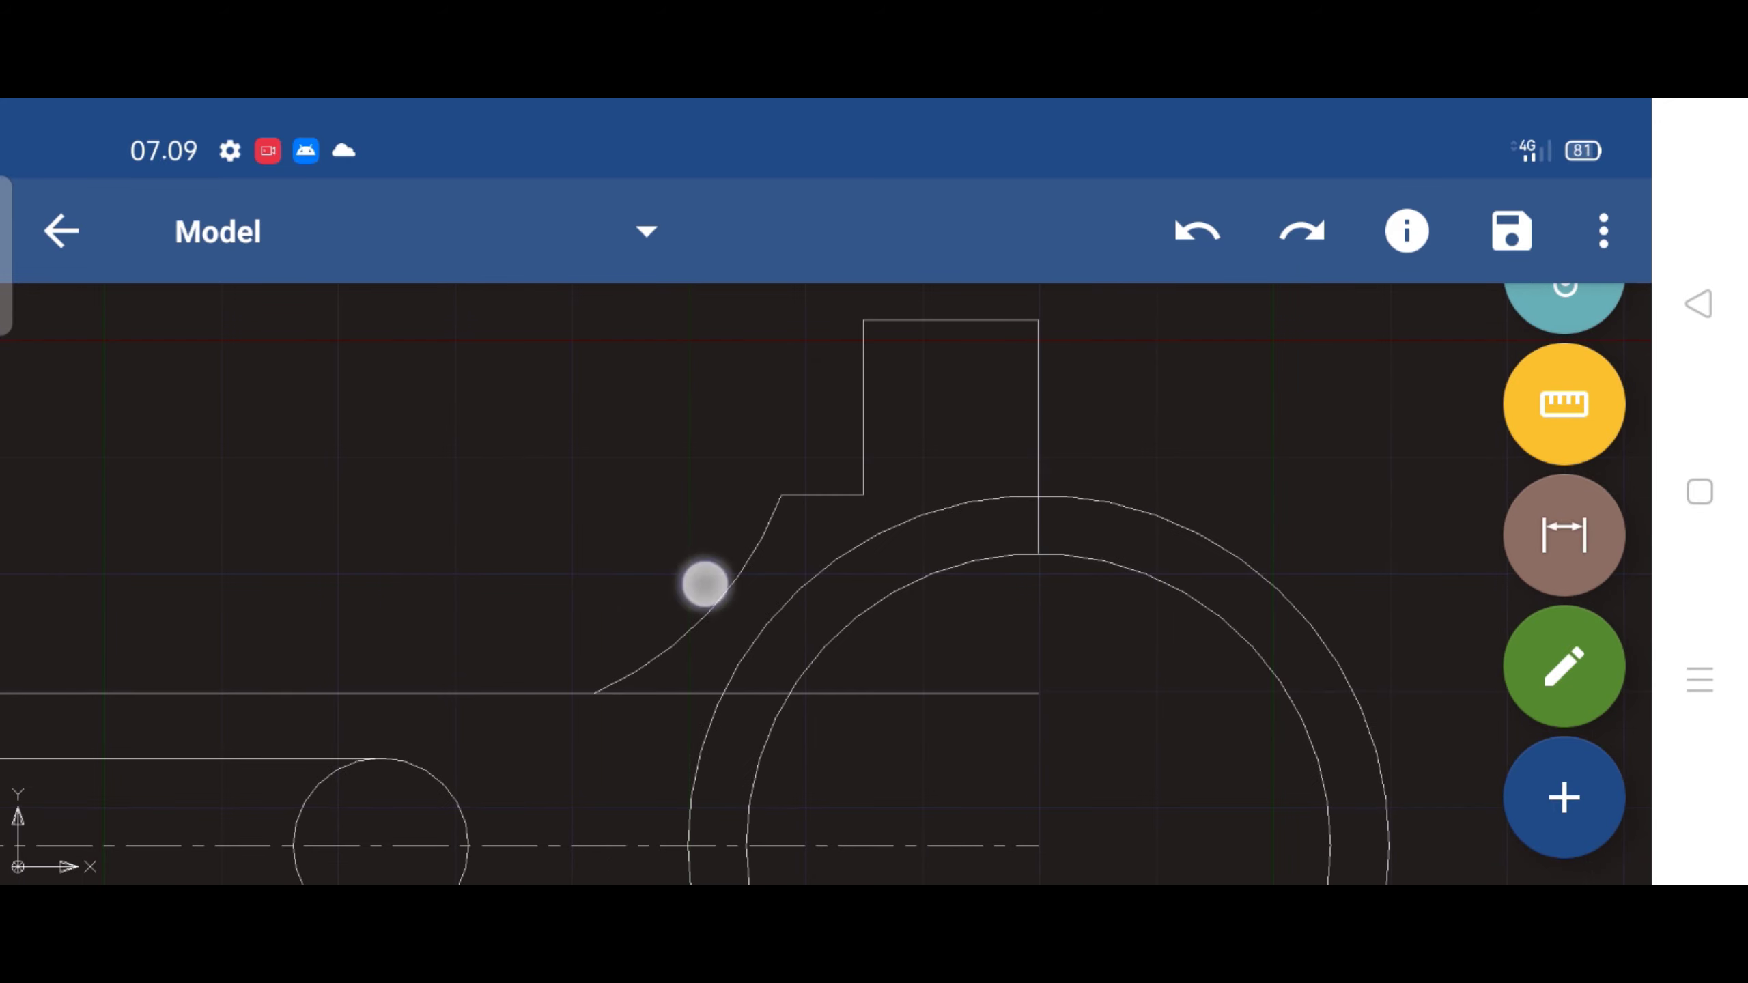
click(705, 584)
click(822, 496)
click(873, 371)
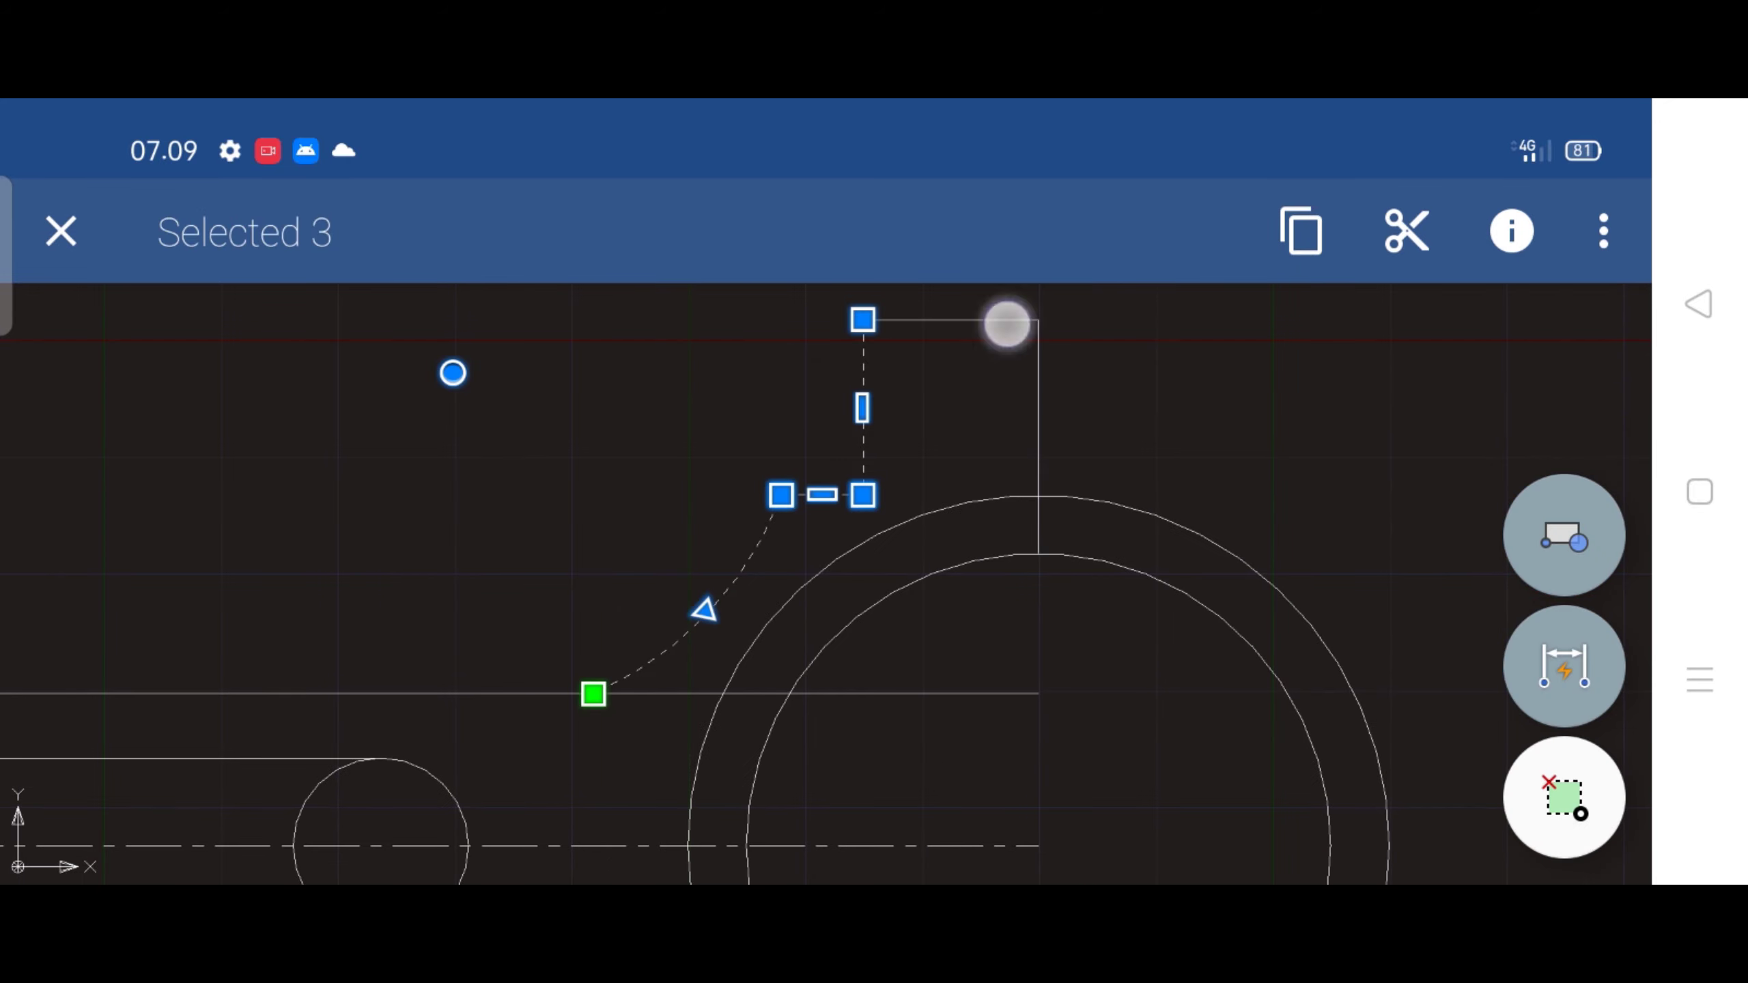
click(1007, 323)
click(1039, 408)
scroll(874, 482, up, 3)
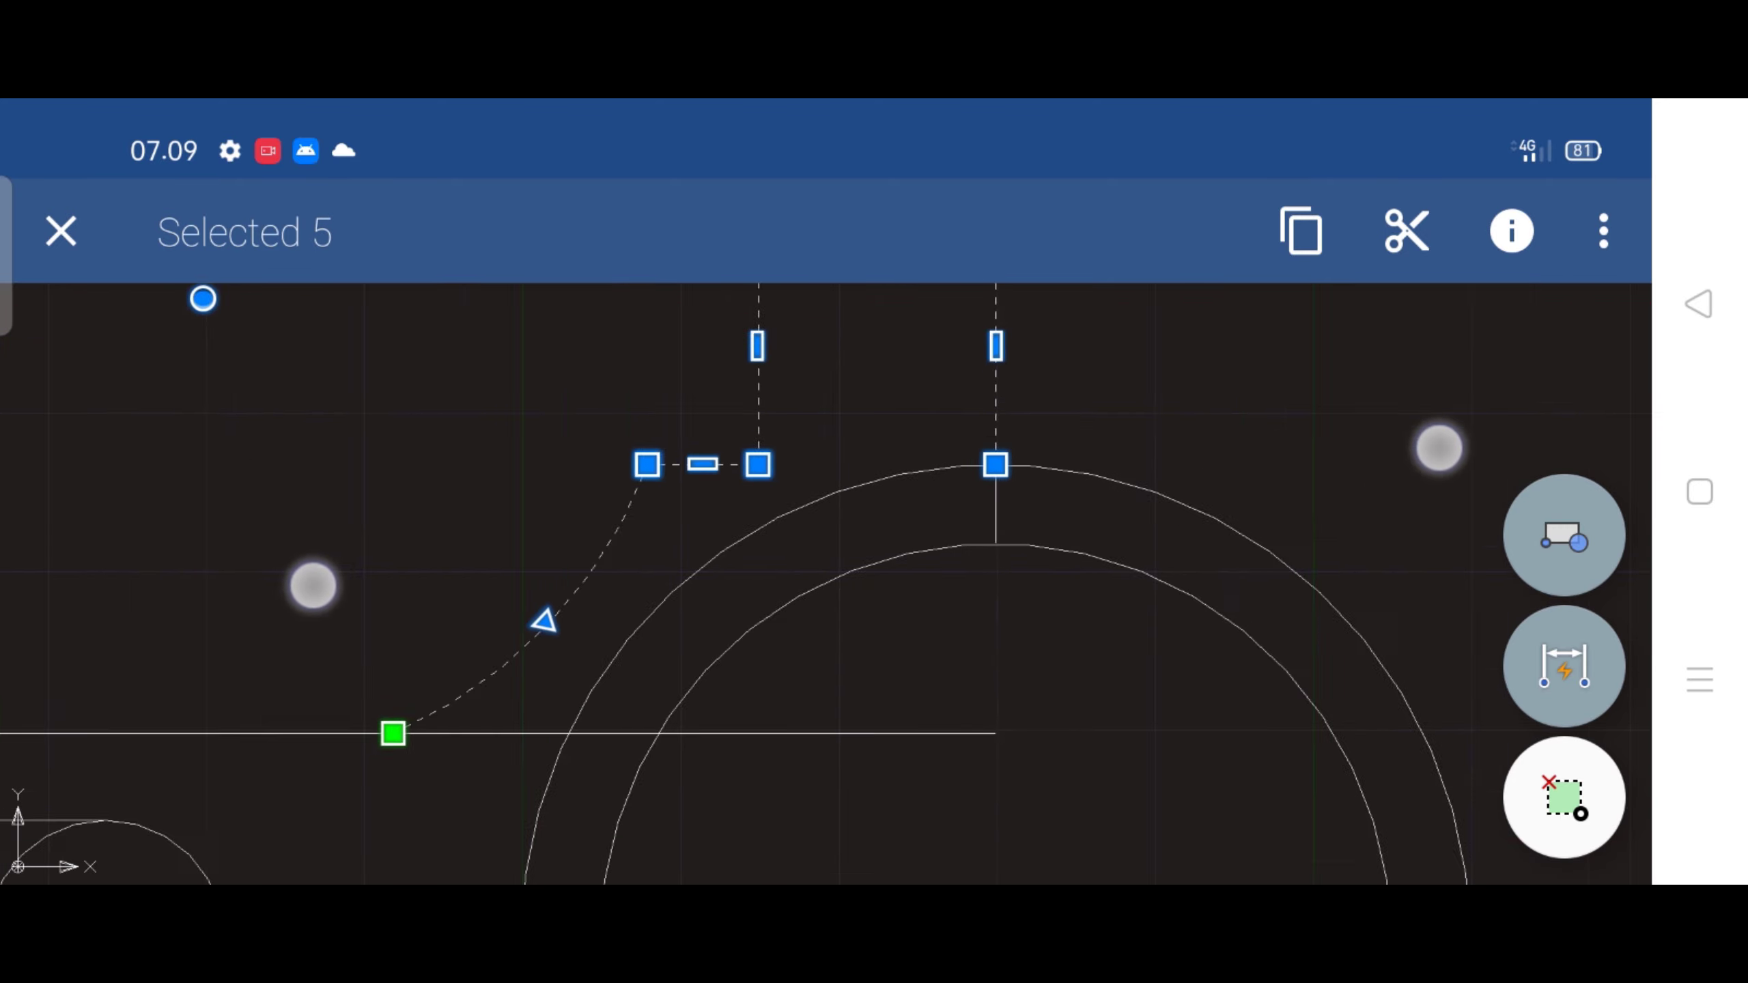
scroll(876, 516, up, 2)
scroll(813, 540, down, 5)
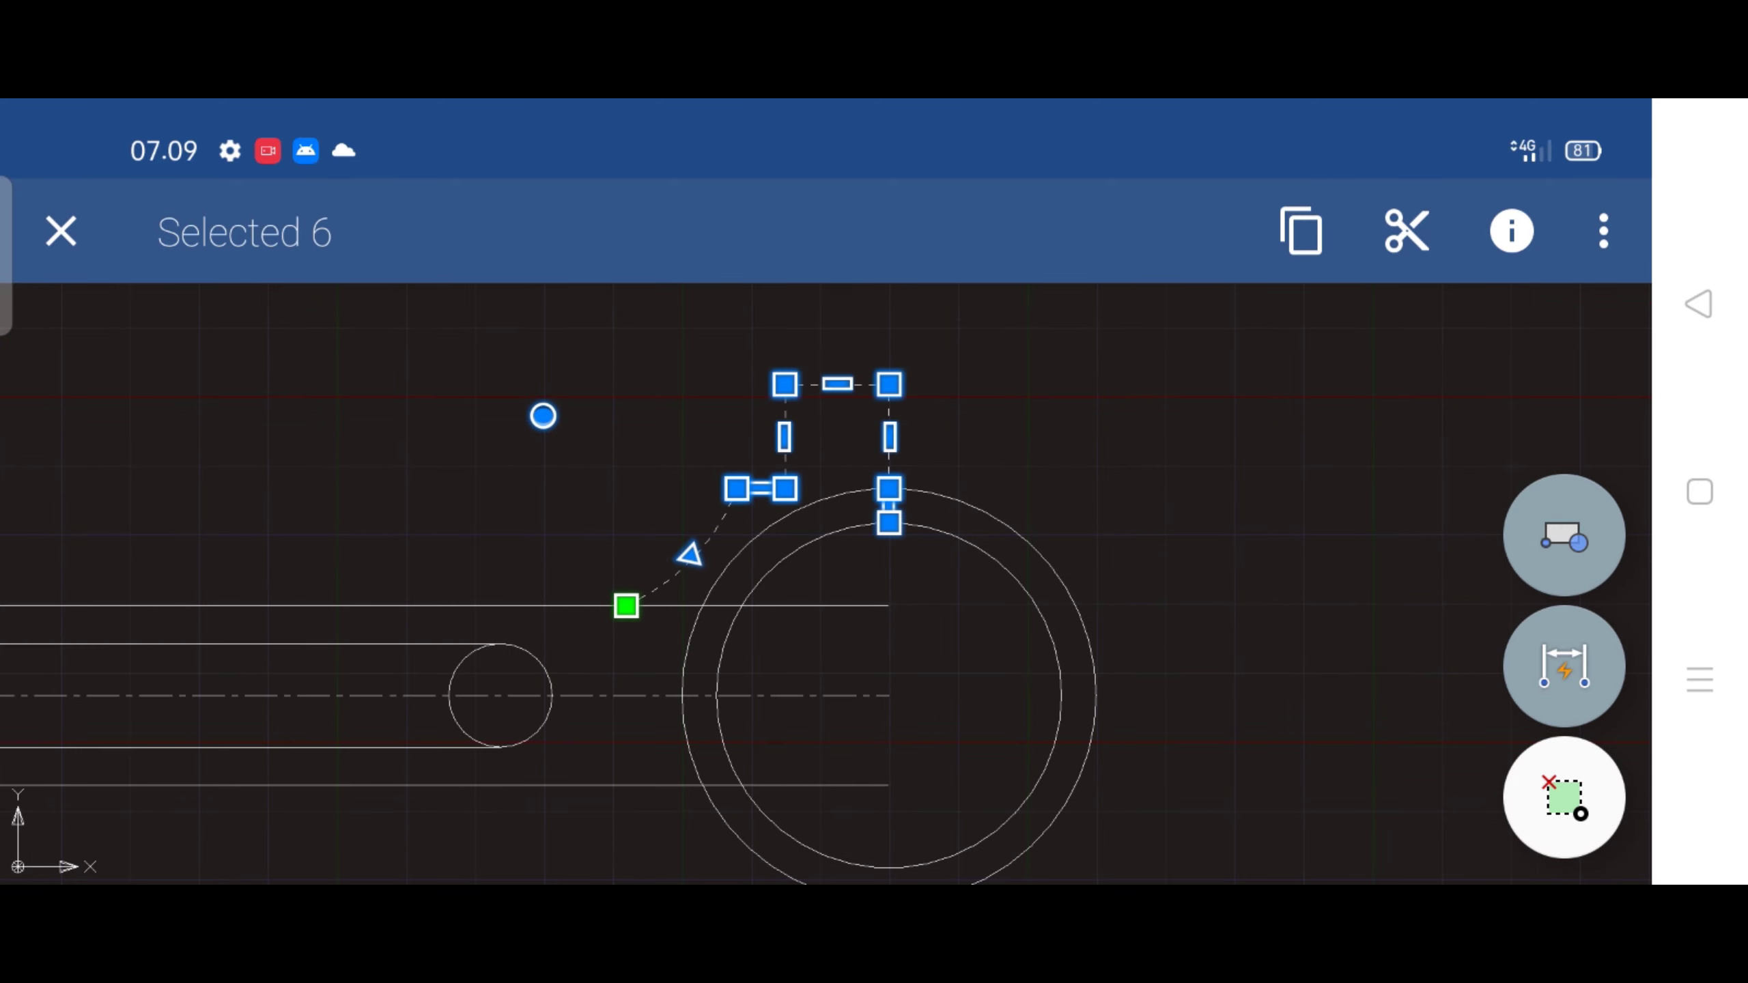
Mirror the selection about the horizontal centreline through the big end centre, keeping originals
click(1603, 231)
click(1340, 650)
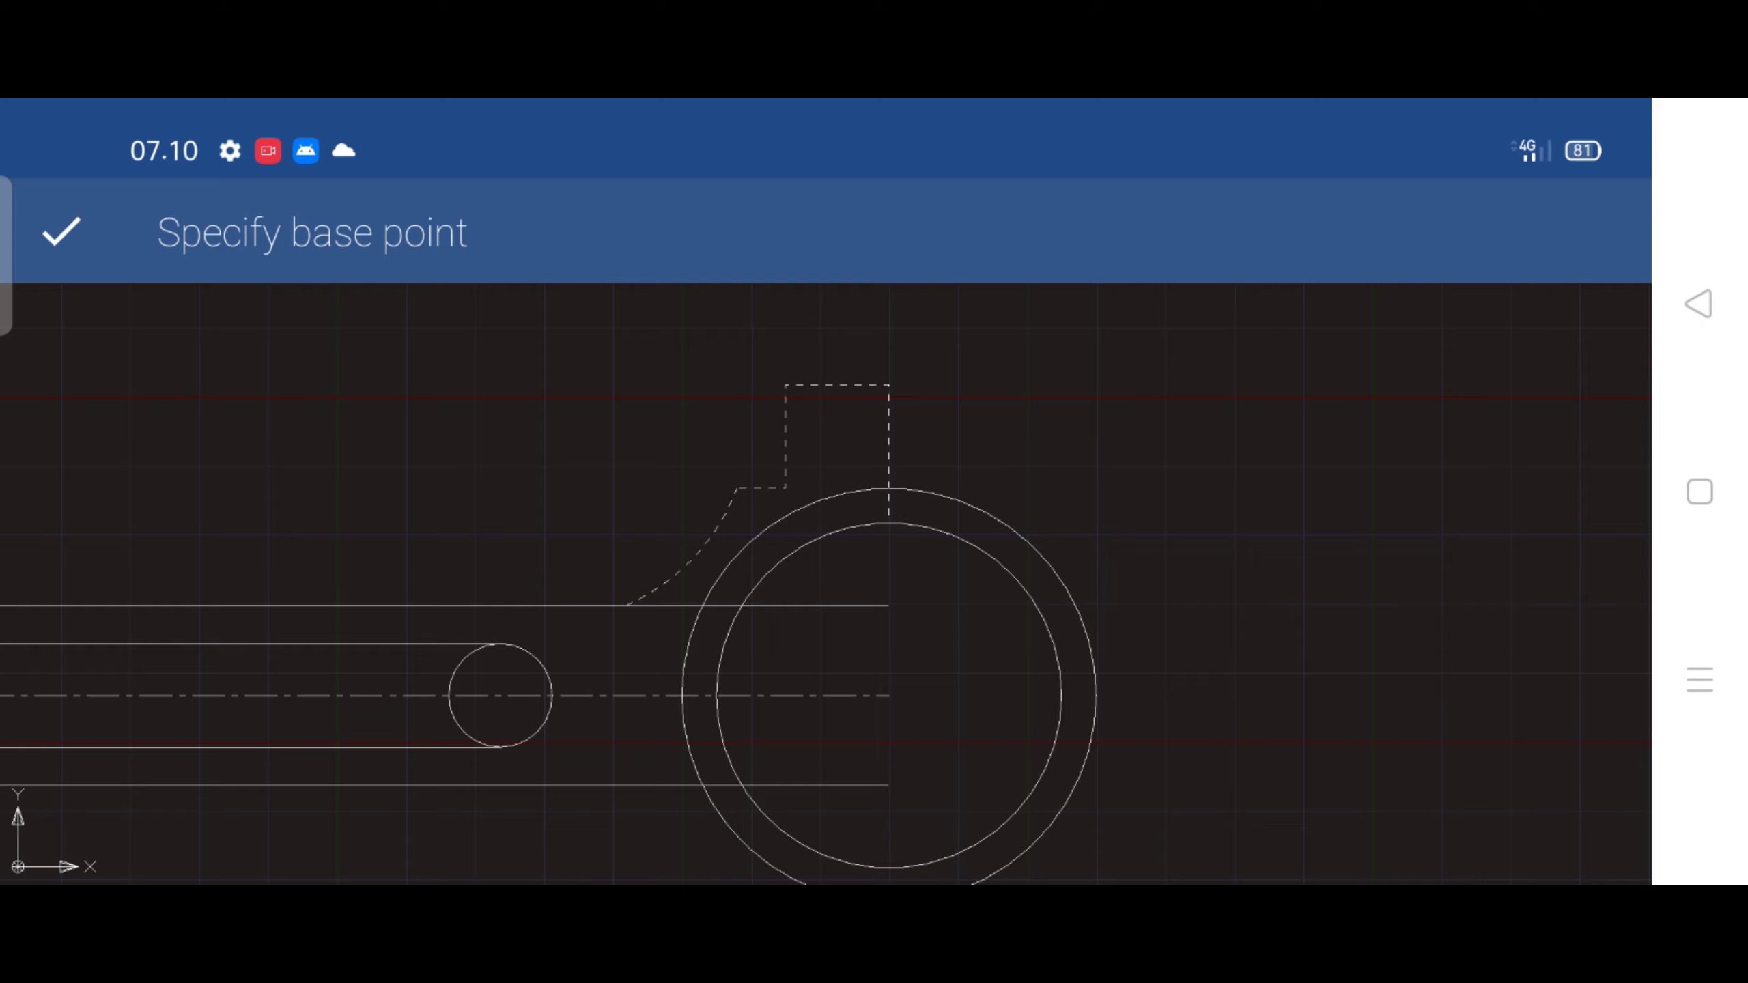
click(888, 695)
click(62, 231)
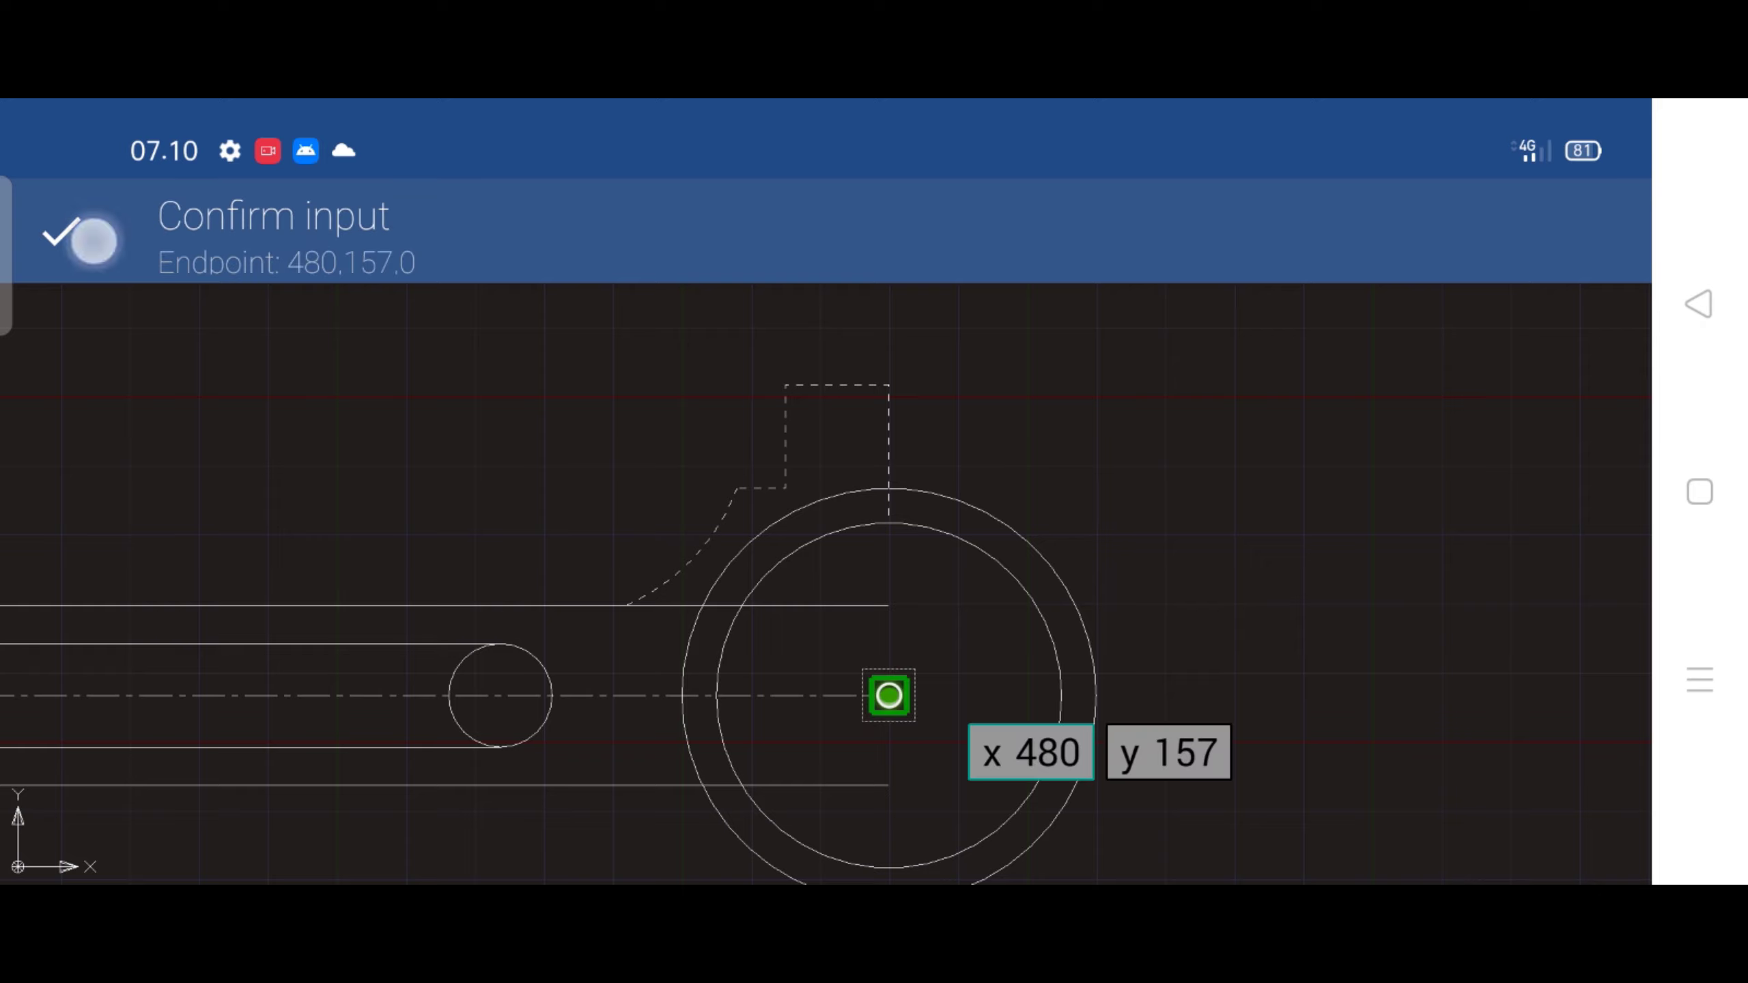
click(1604, 232)
click(1318, 245)
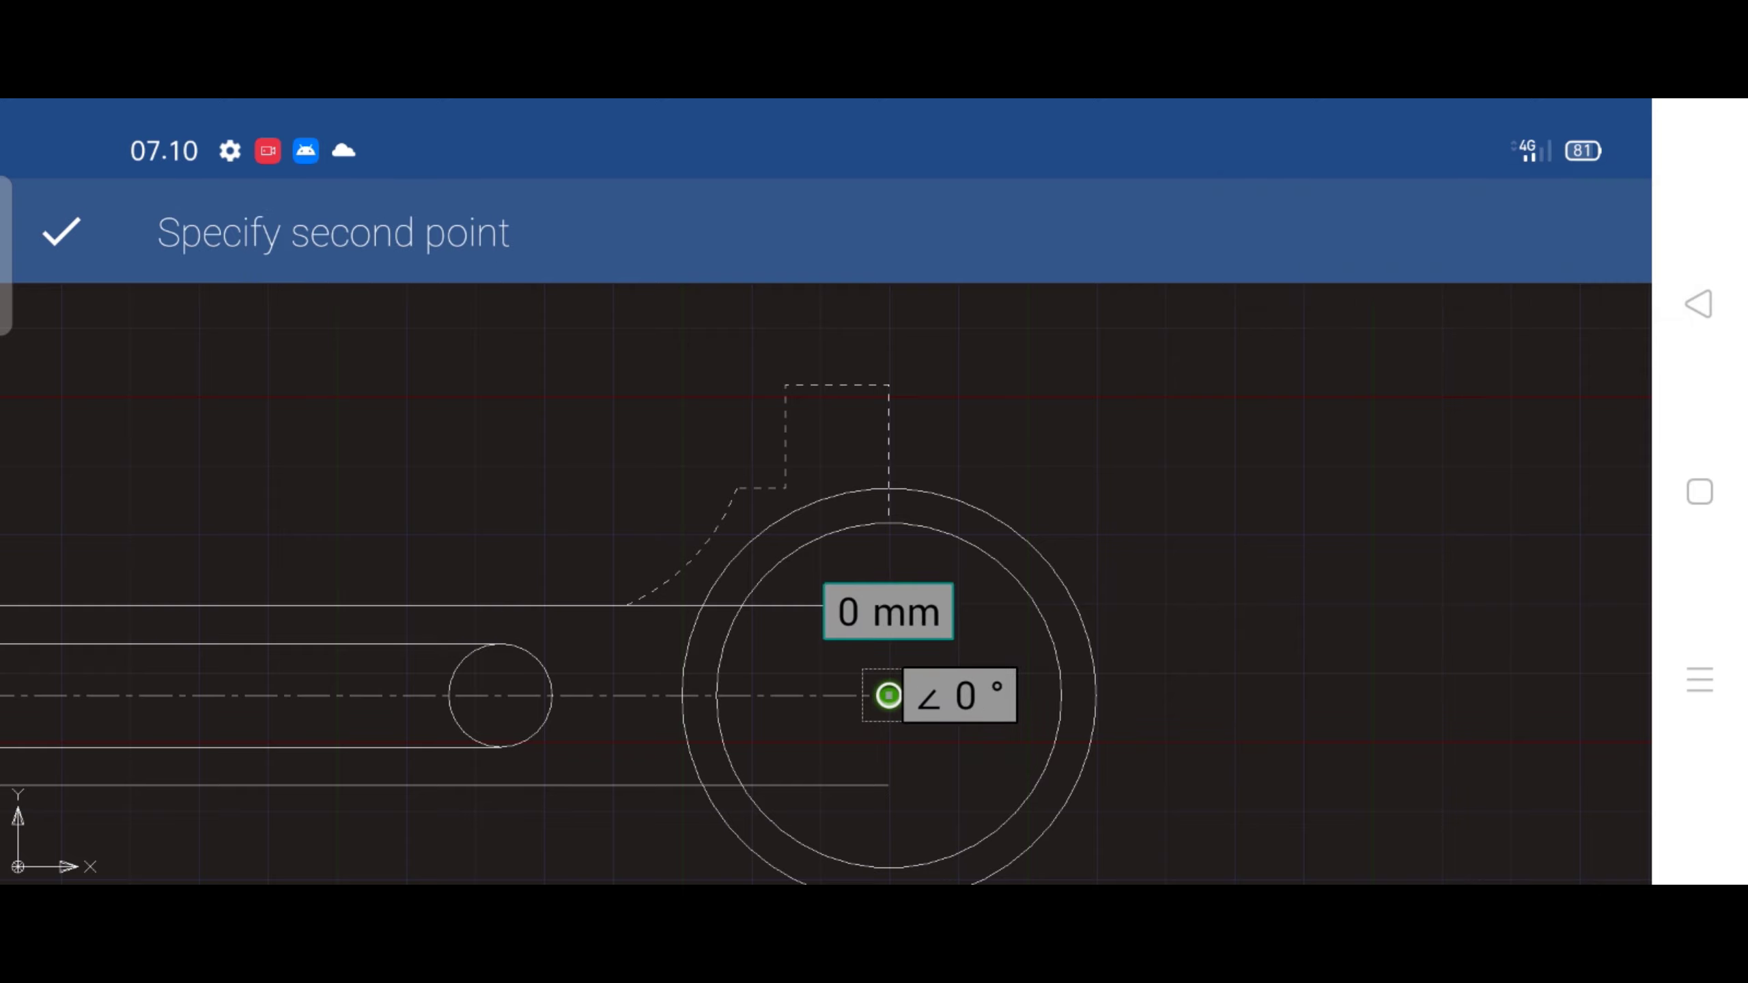
click(640, 691)
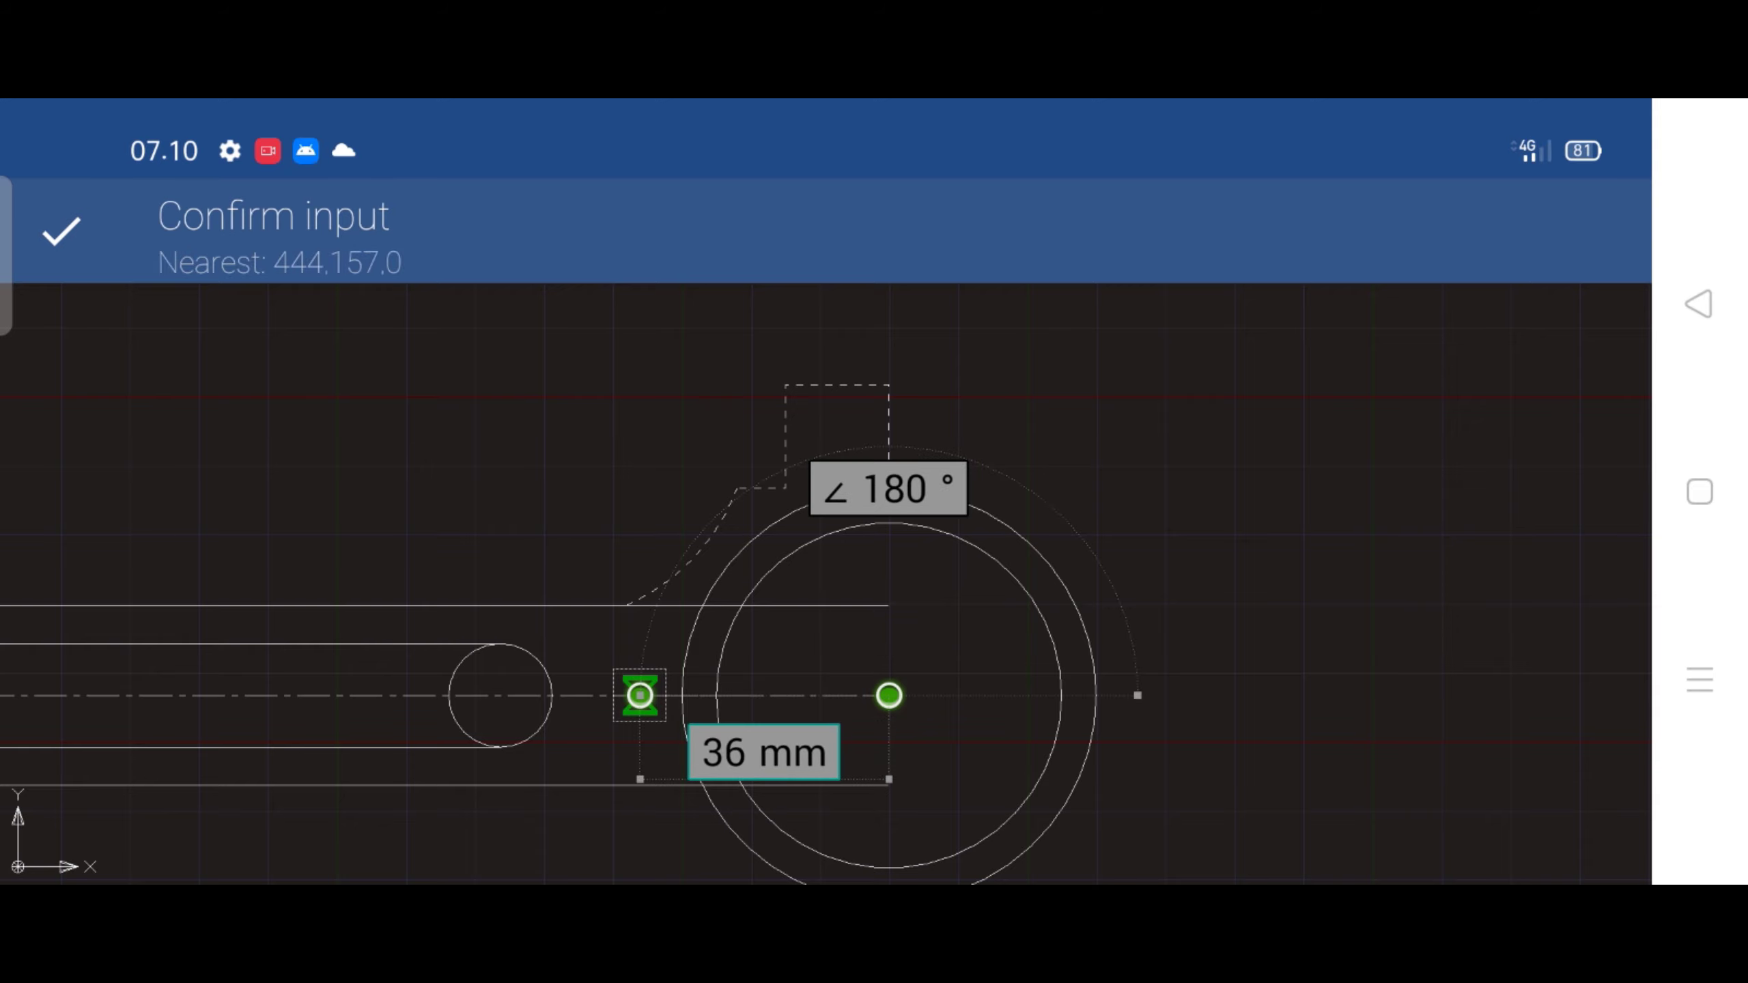
scroll(867, 475, down, 3)
click(61, 231)
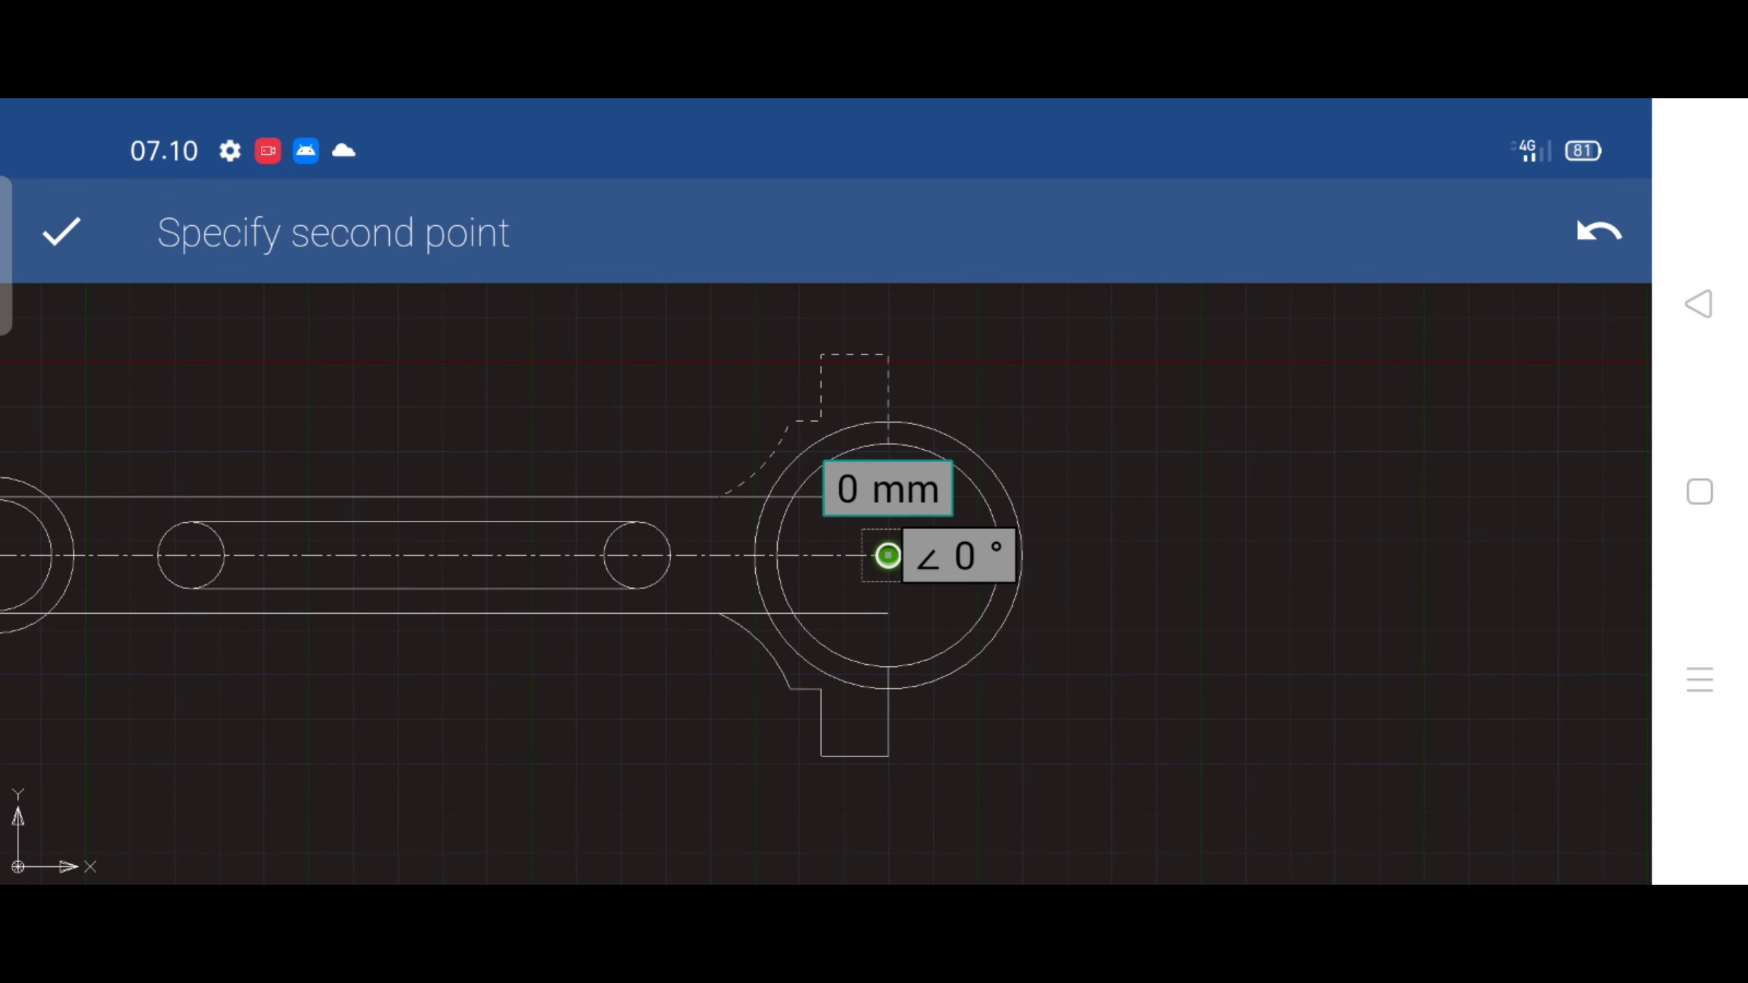
click(61, 232)
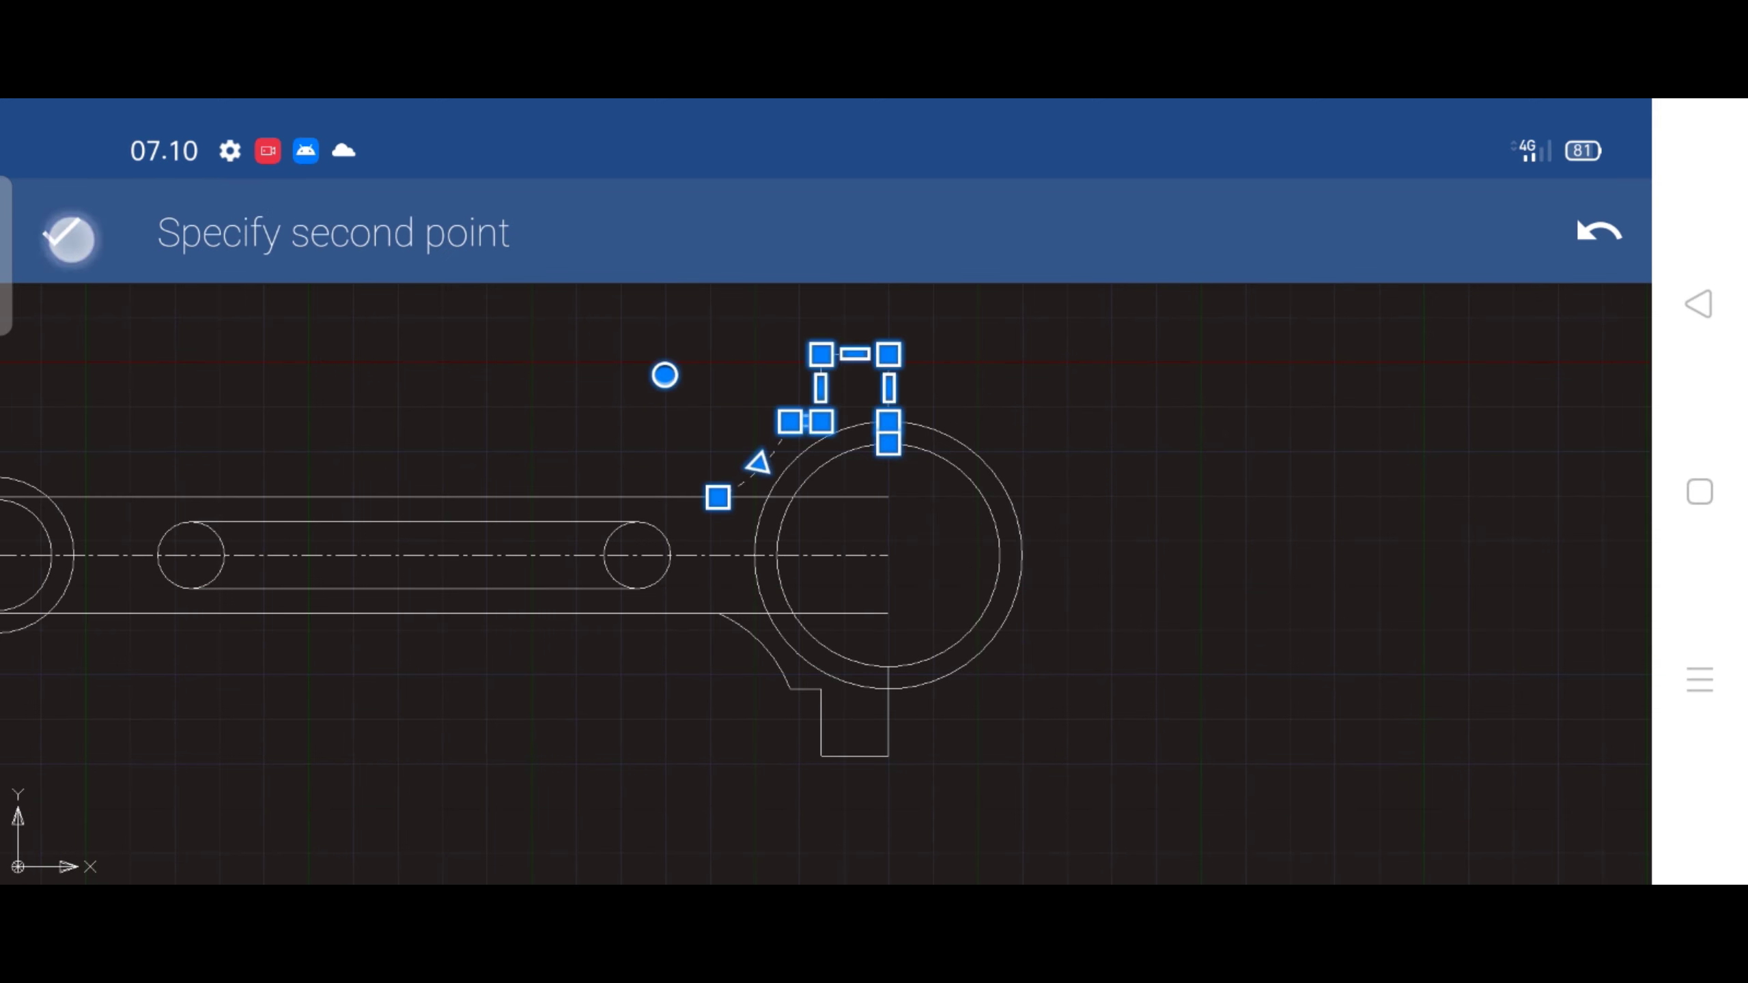
click(59, 230)
scroll(887, 498, up, 2)
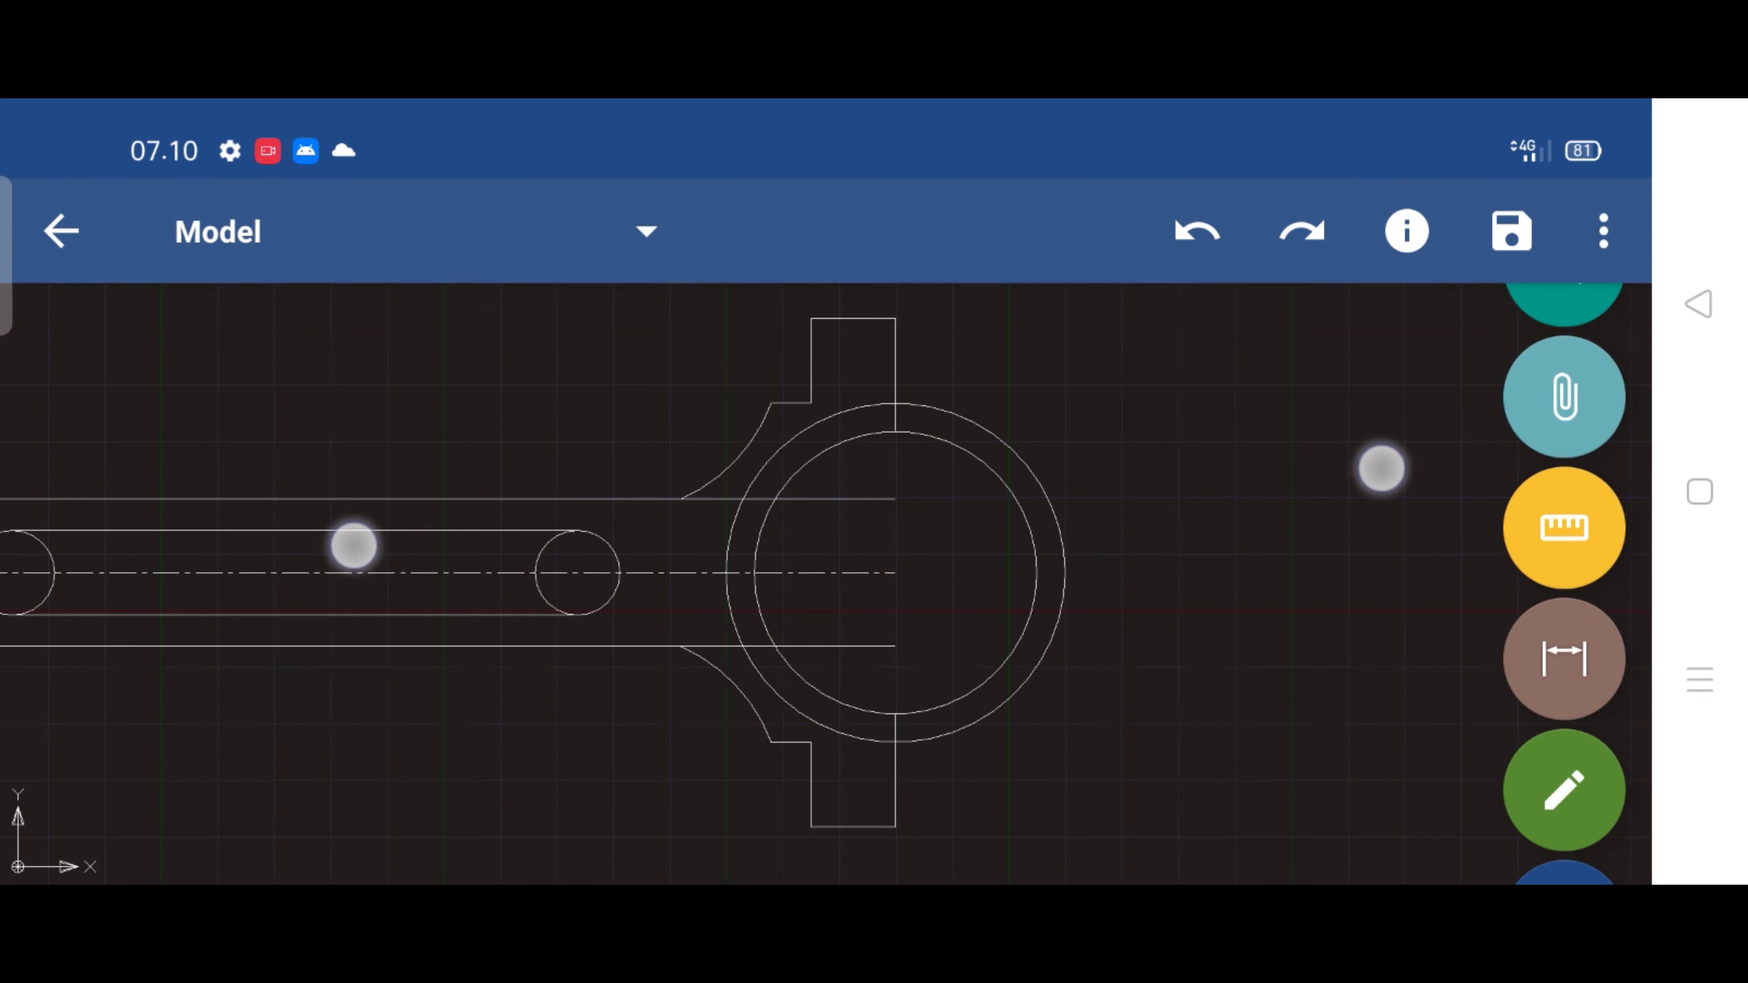
scroll(864, 507, up, 1)
scroll(860, 512, up, 1)
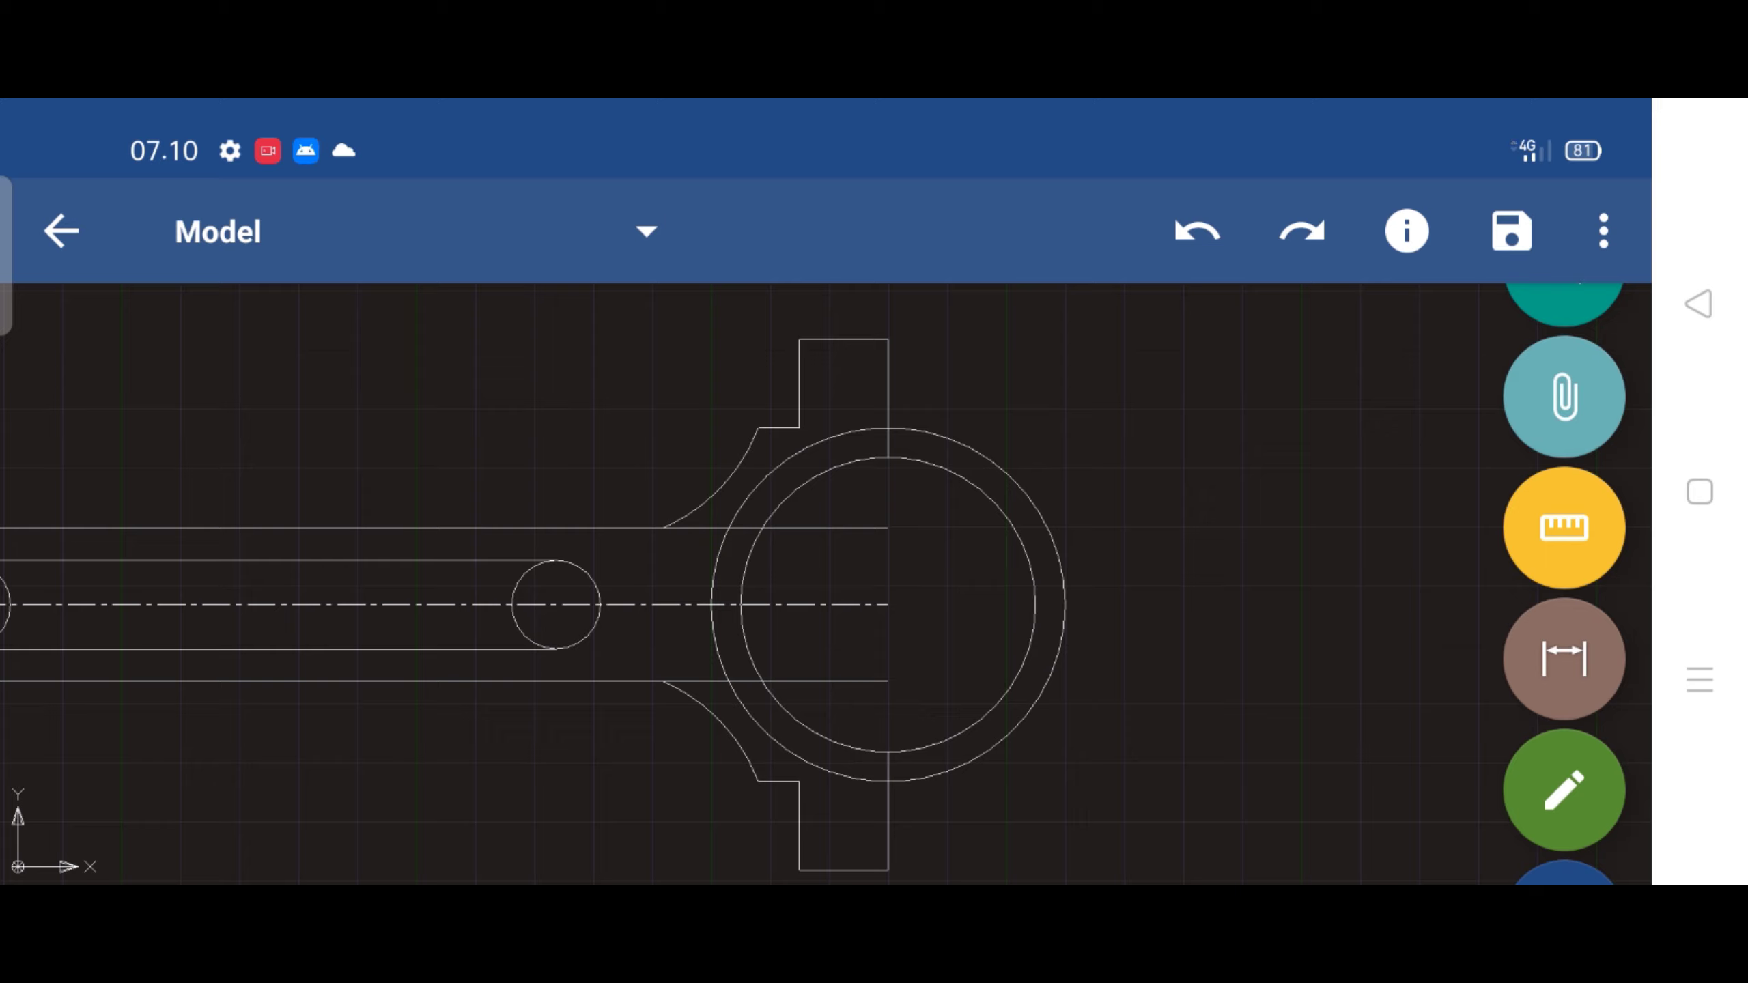
scroll(1565, 551, down, 2)
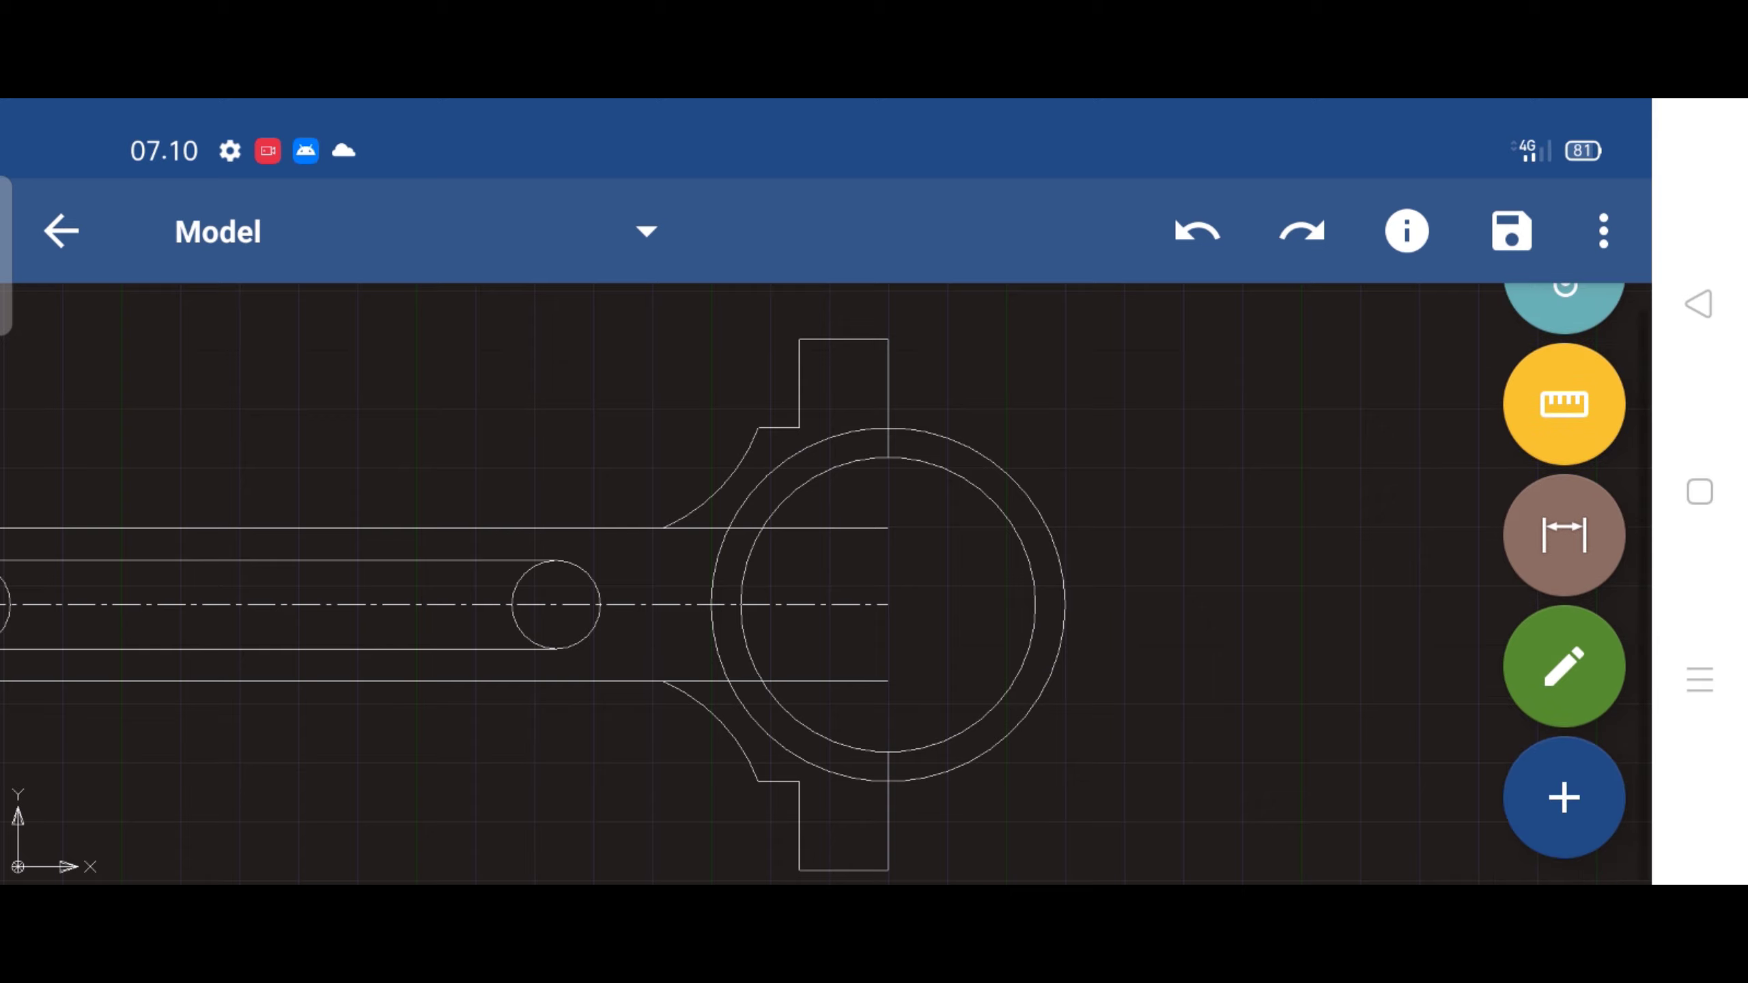
Trim the circles' right halves and the line pieces between the big-end arcs
click(1564, 666)
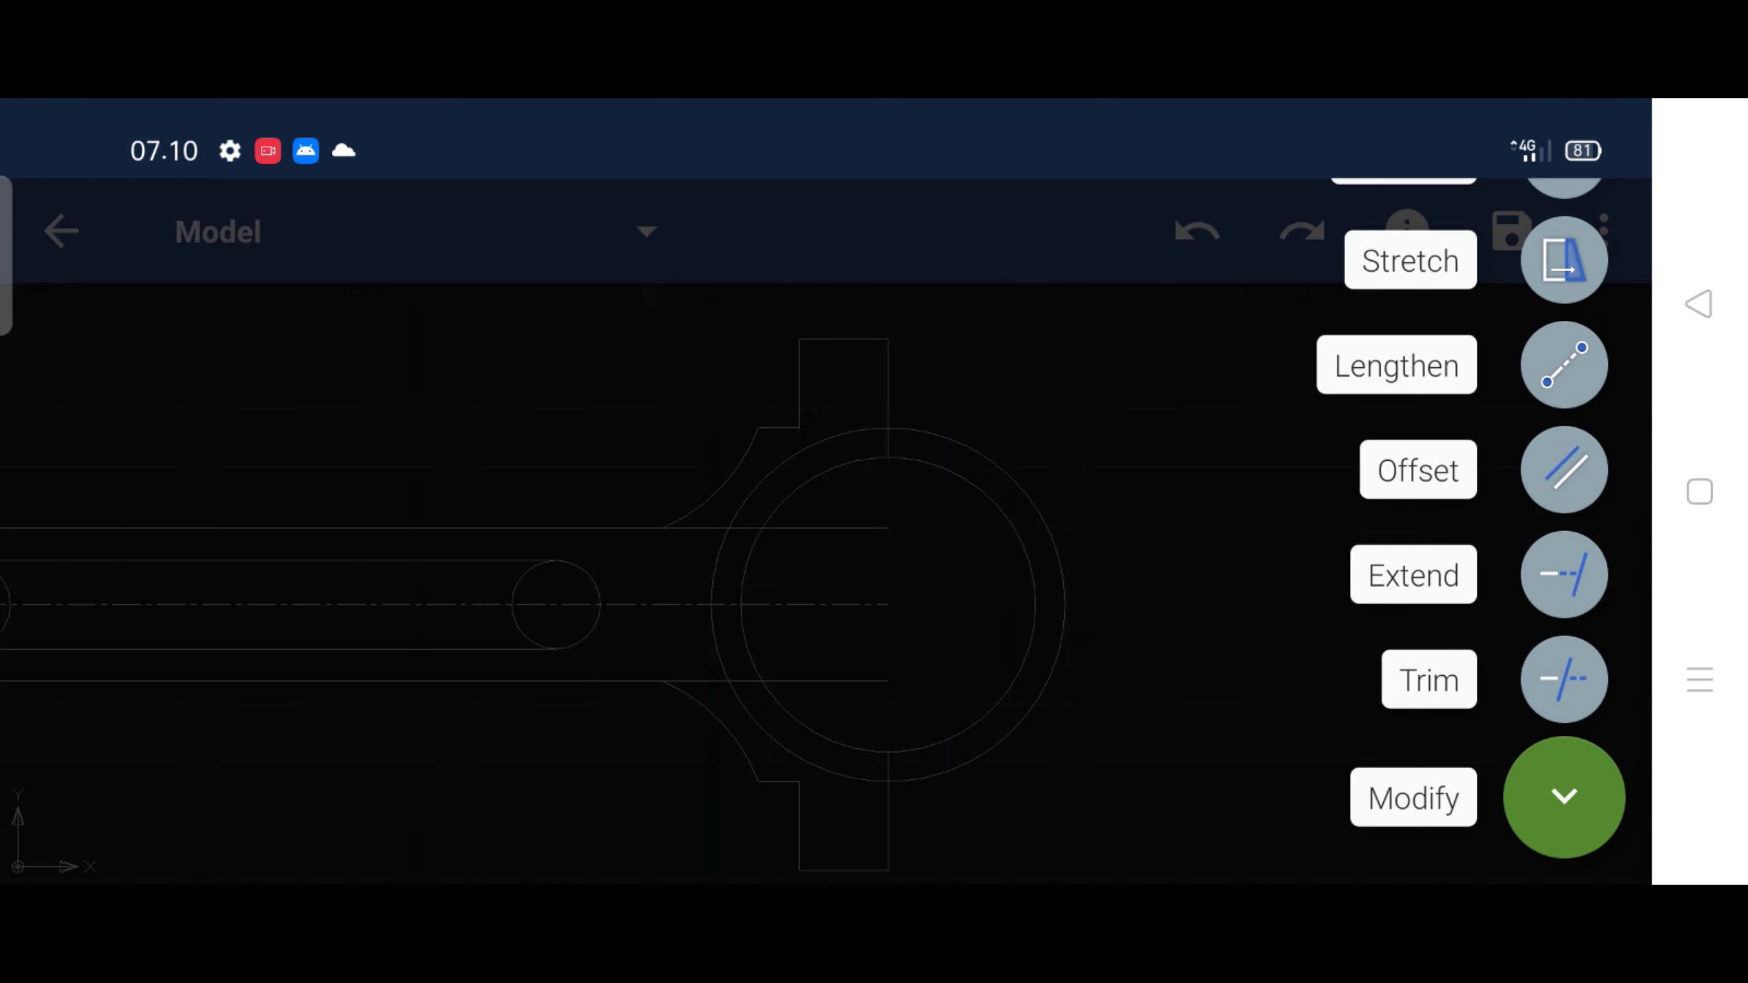
click(1564, 679)
click(1026, 561)
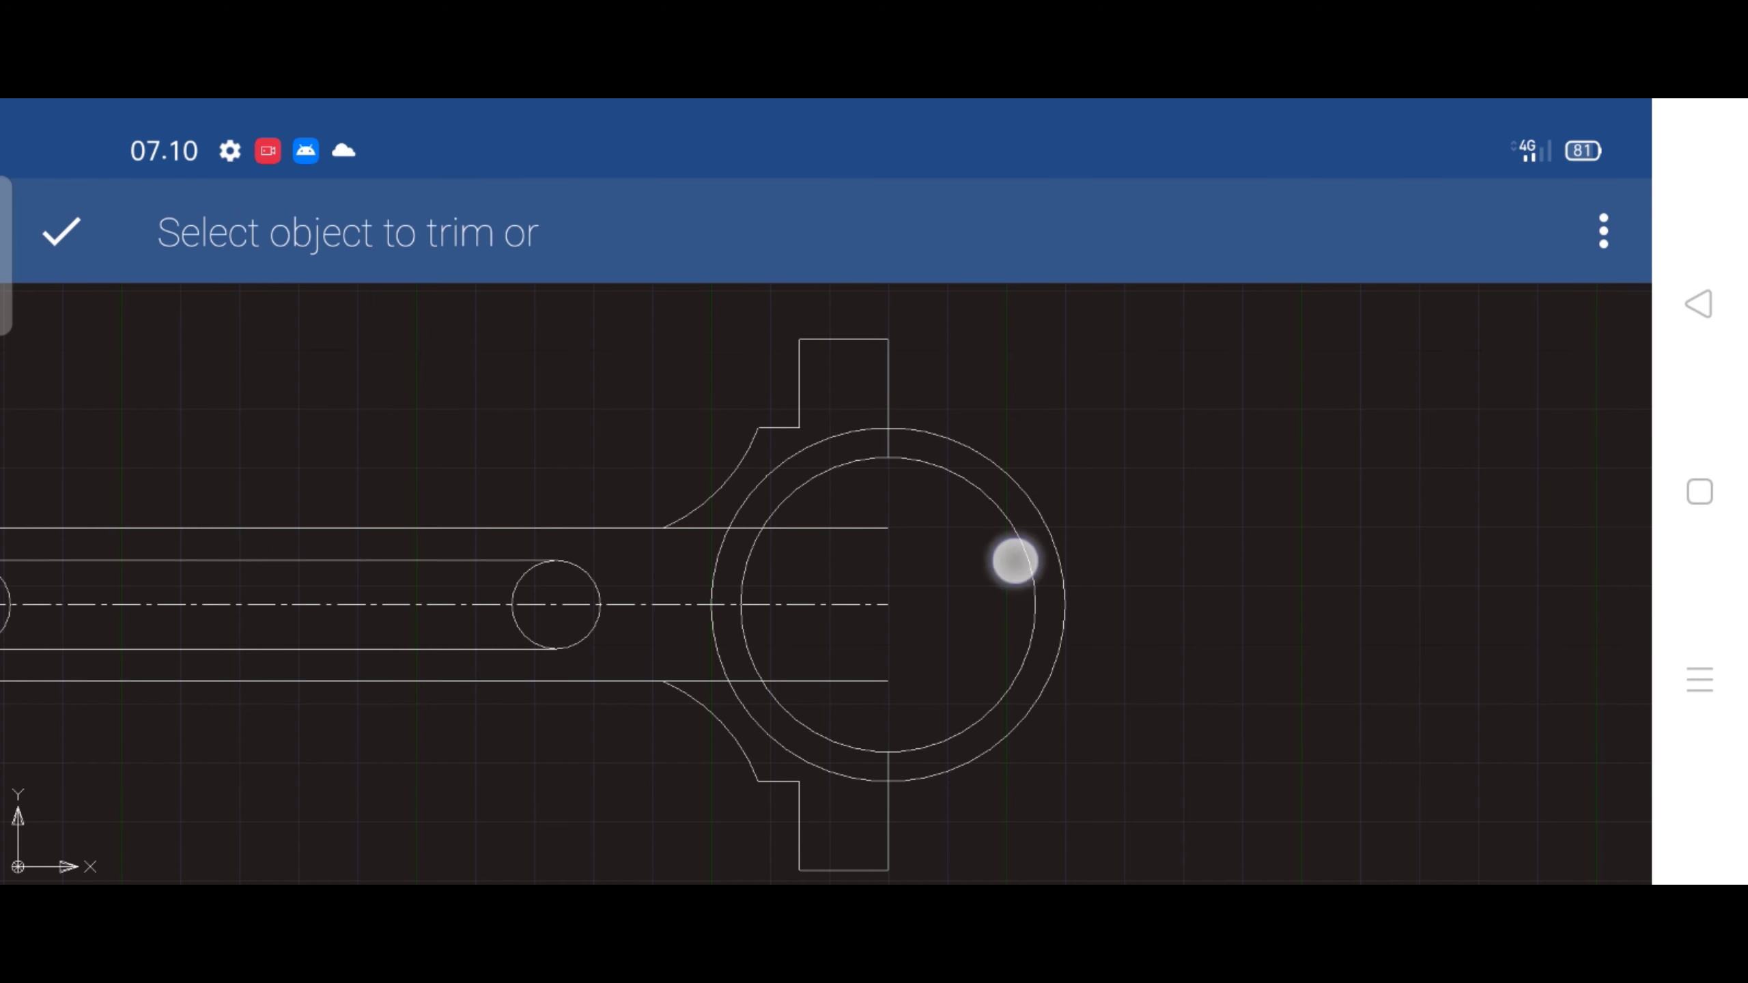
click(1053, 531)
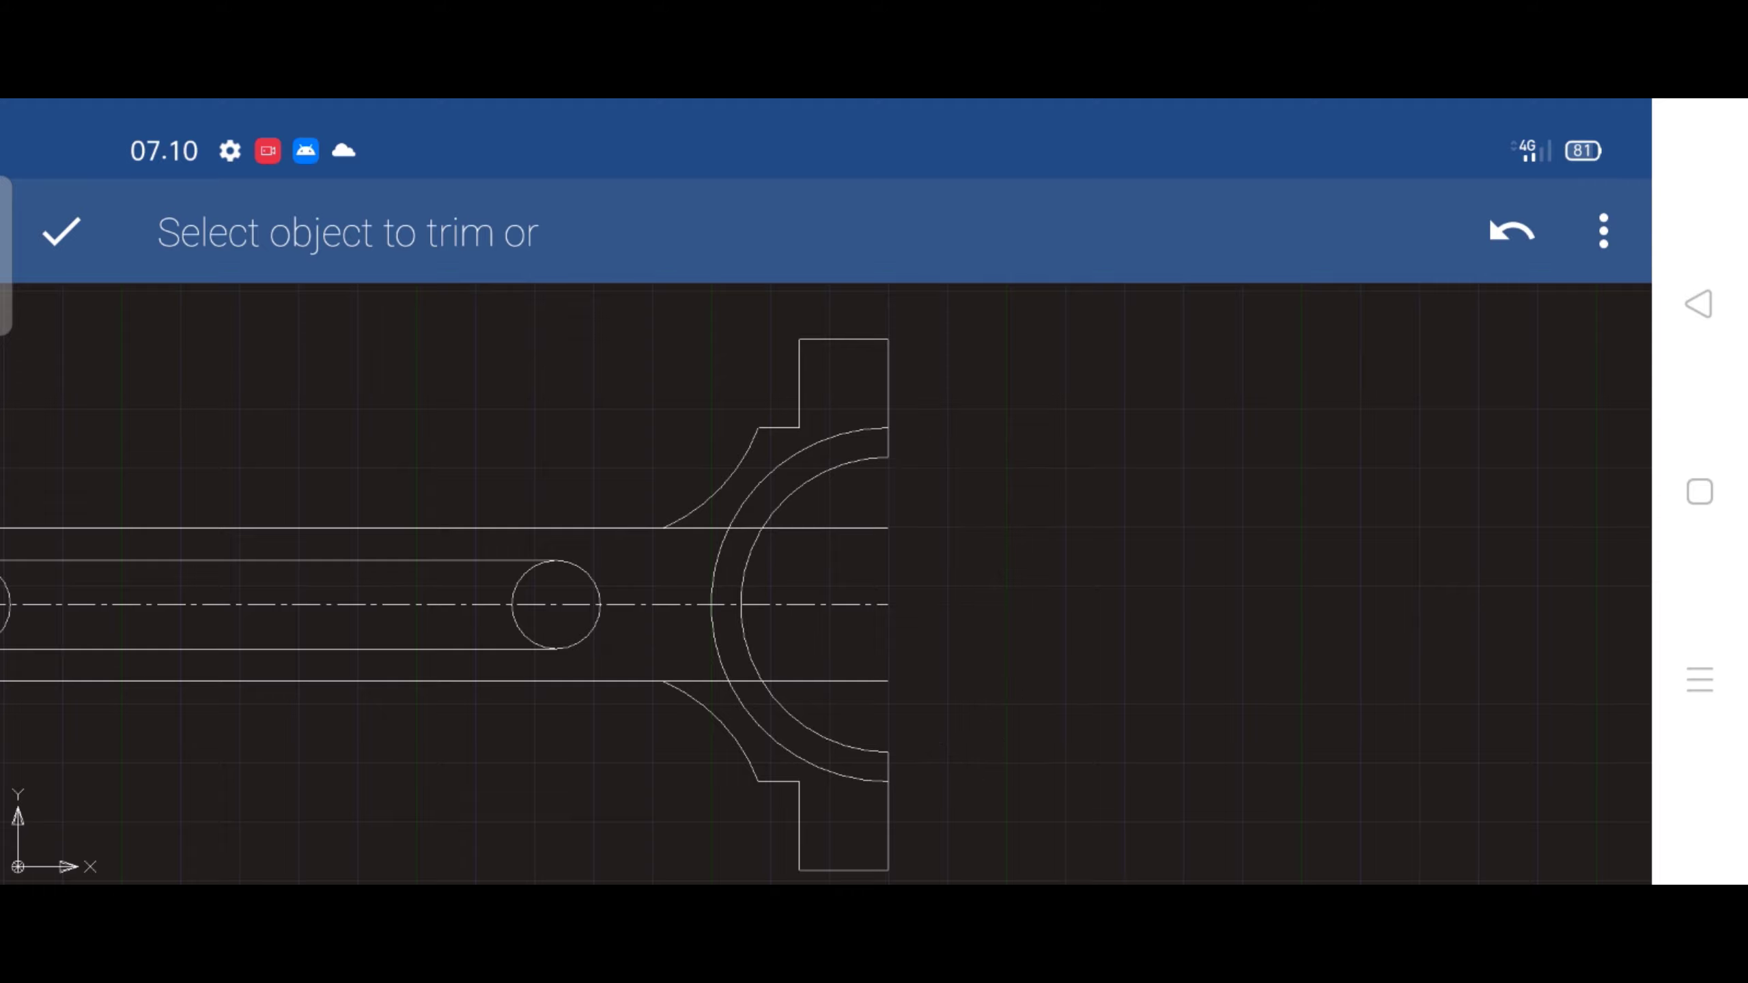
scroll(811, 551, up, 5)
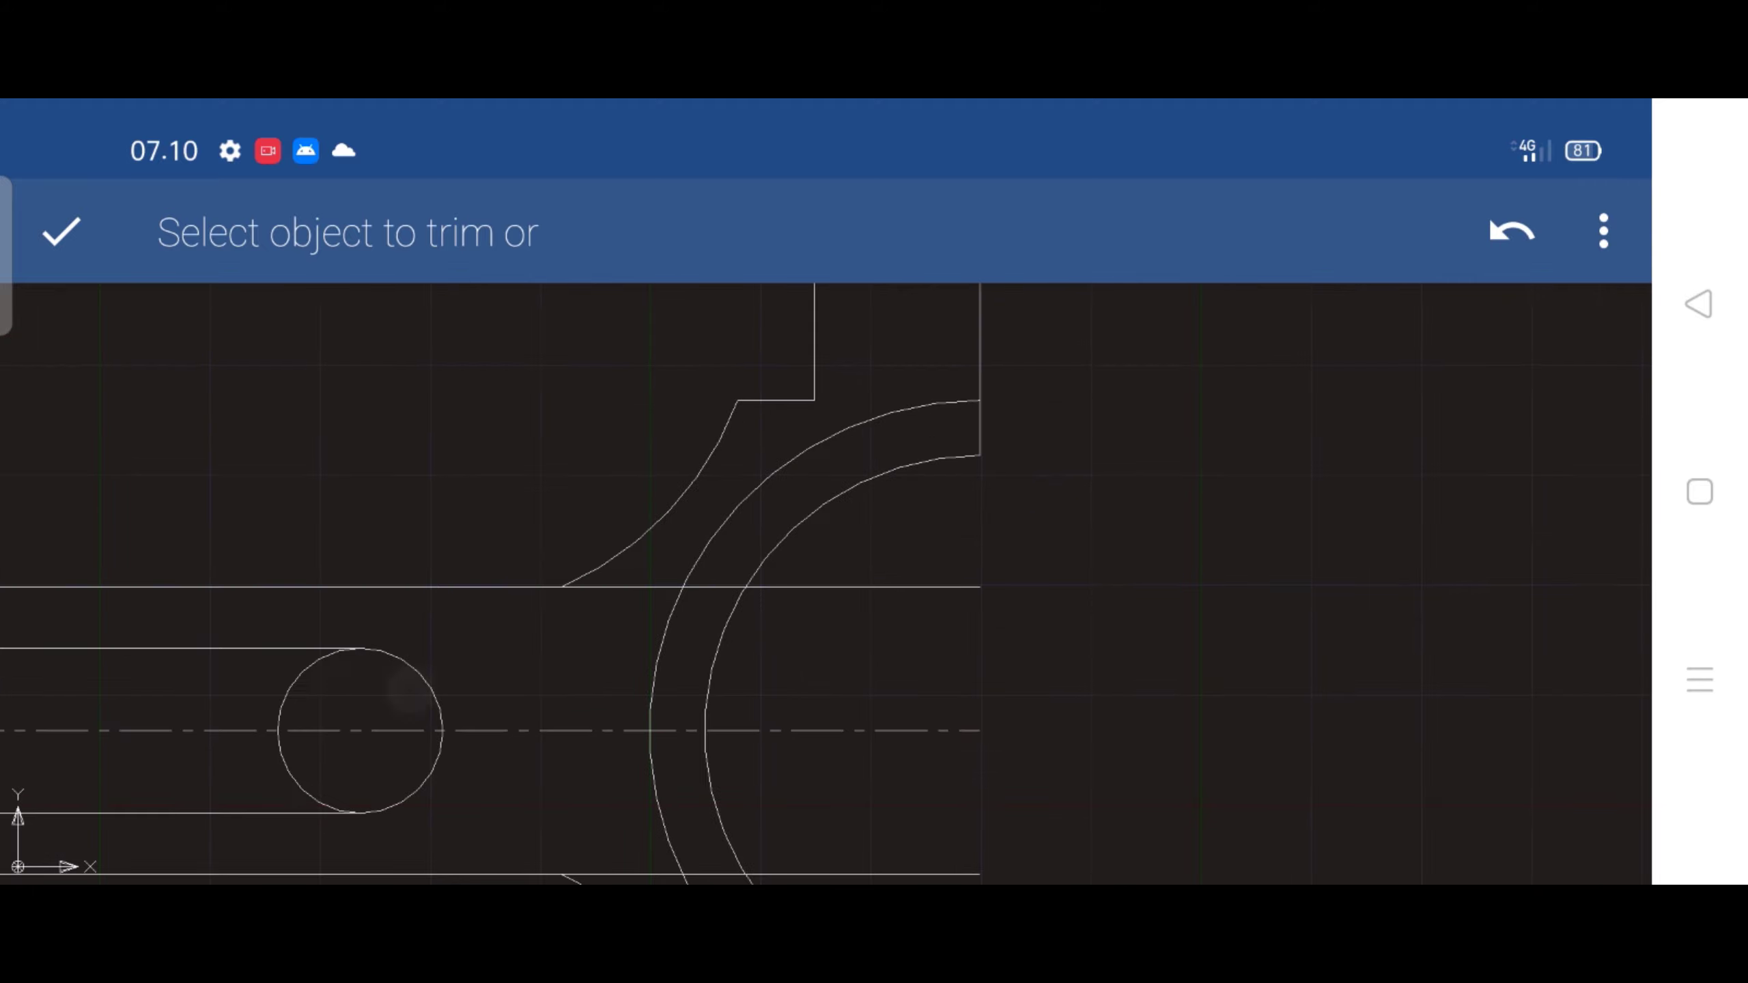
mouse_move(986, 512)
mouse_down()
mouse_move(1073, 439)
mouse_move(1135, 289)
mouse_up()
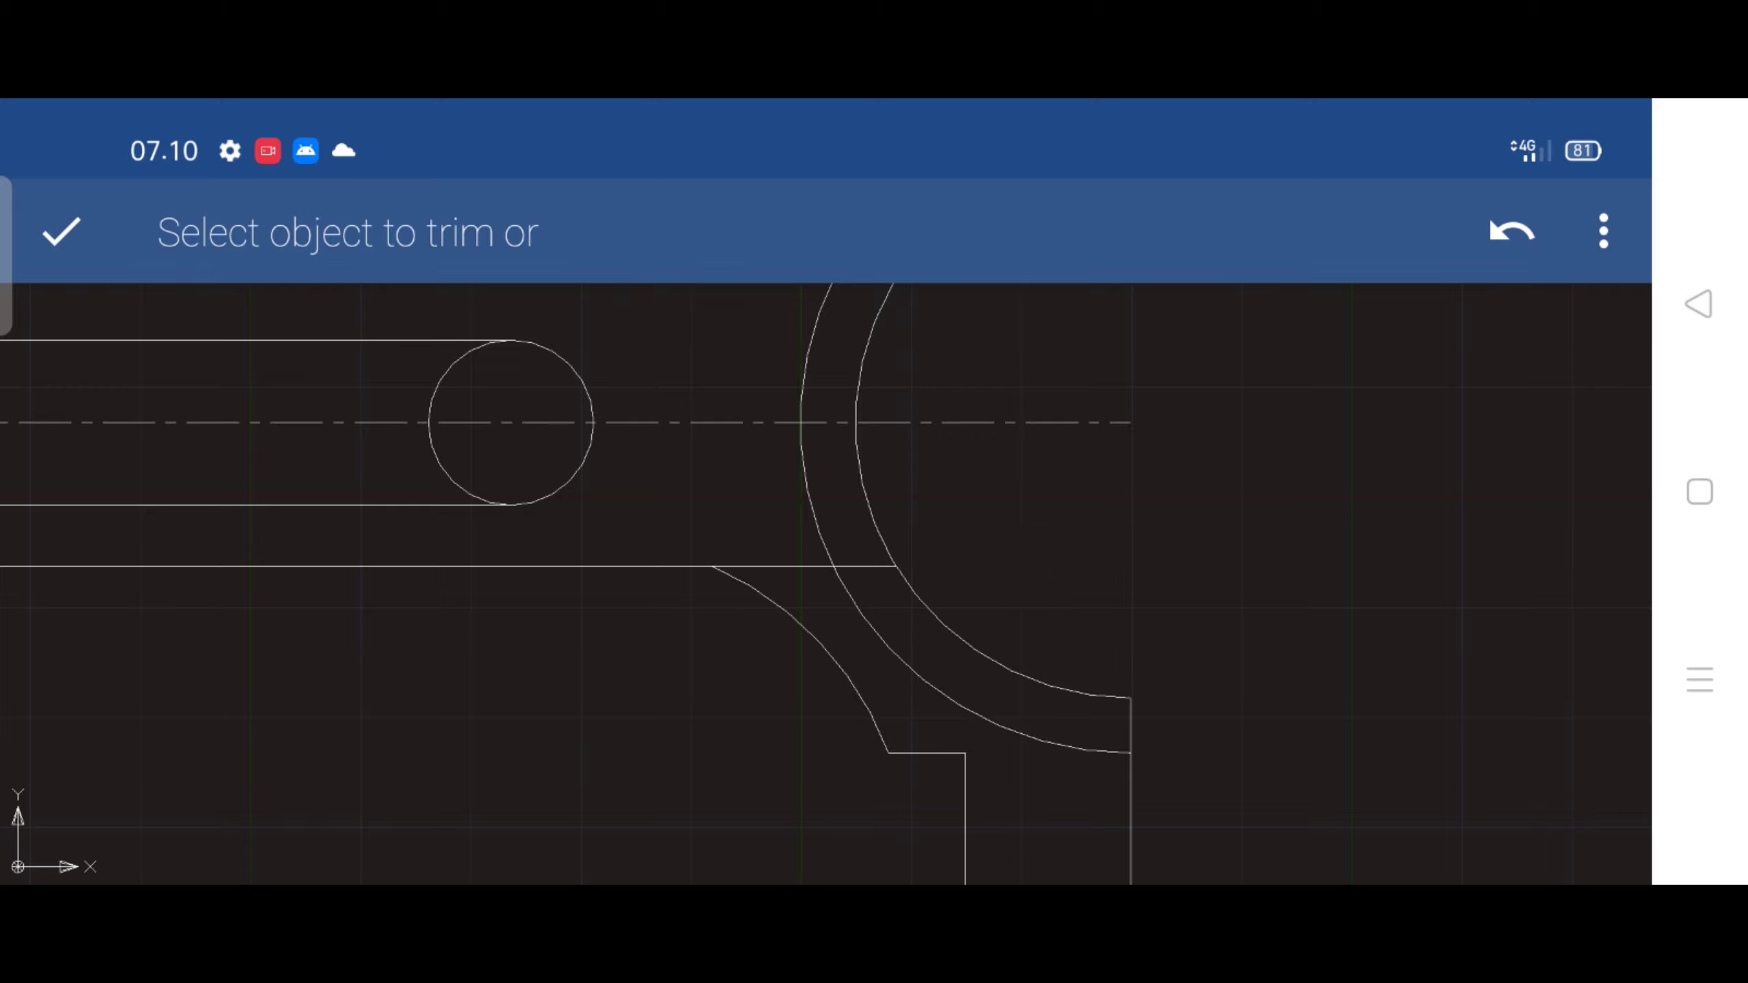
scroll(847, 571, up, 5)
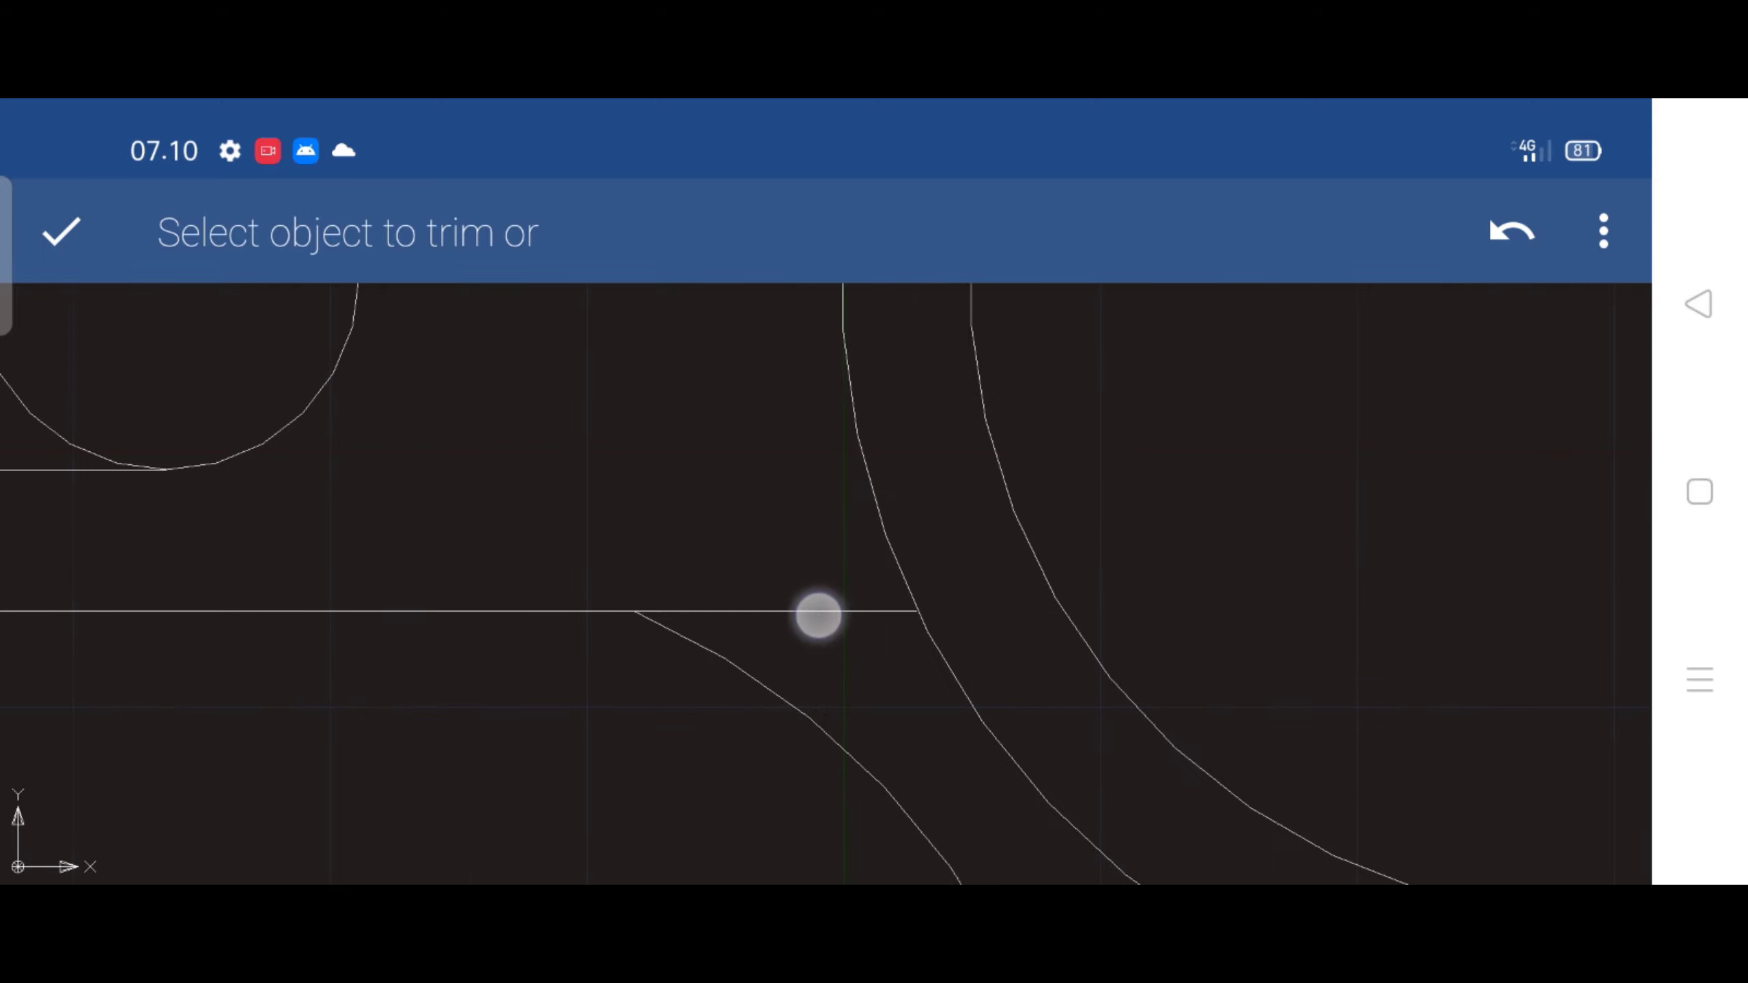
scroll(740, 537, down, 5)
scroll(757, 606, up, 5)
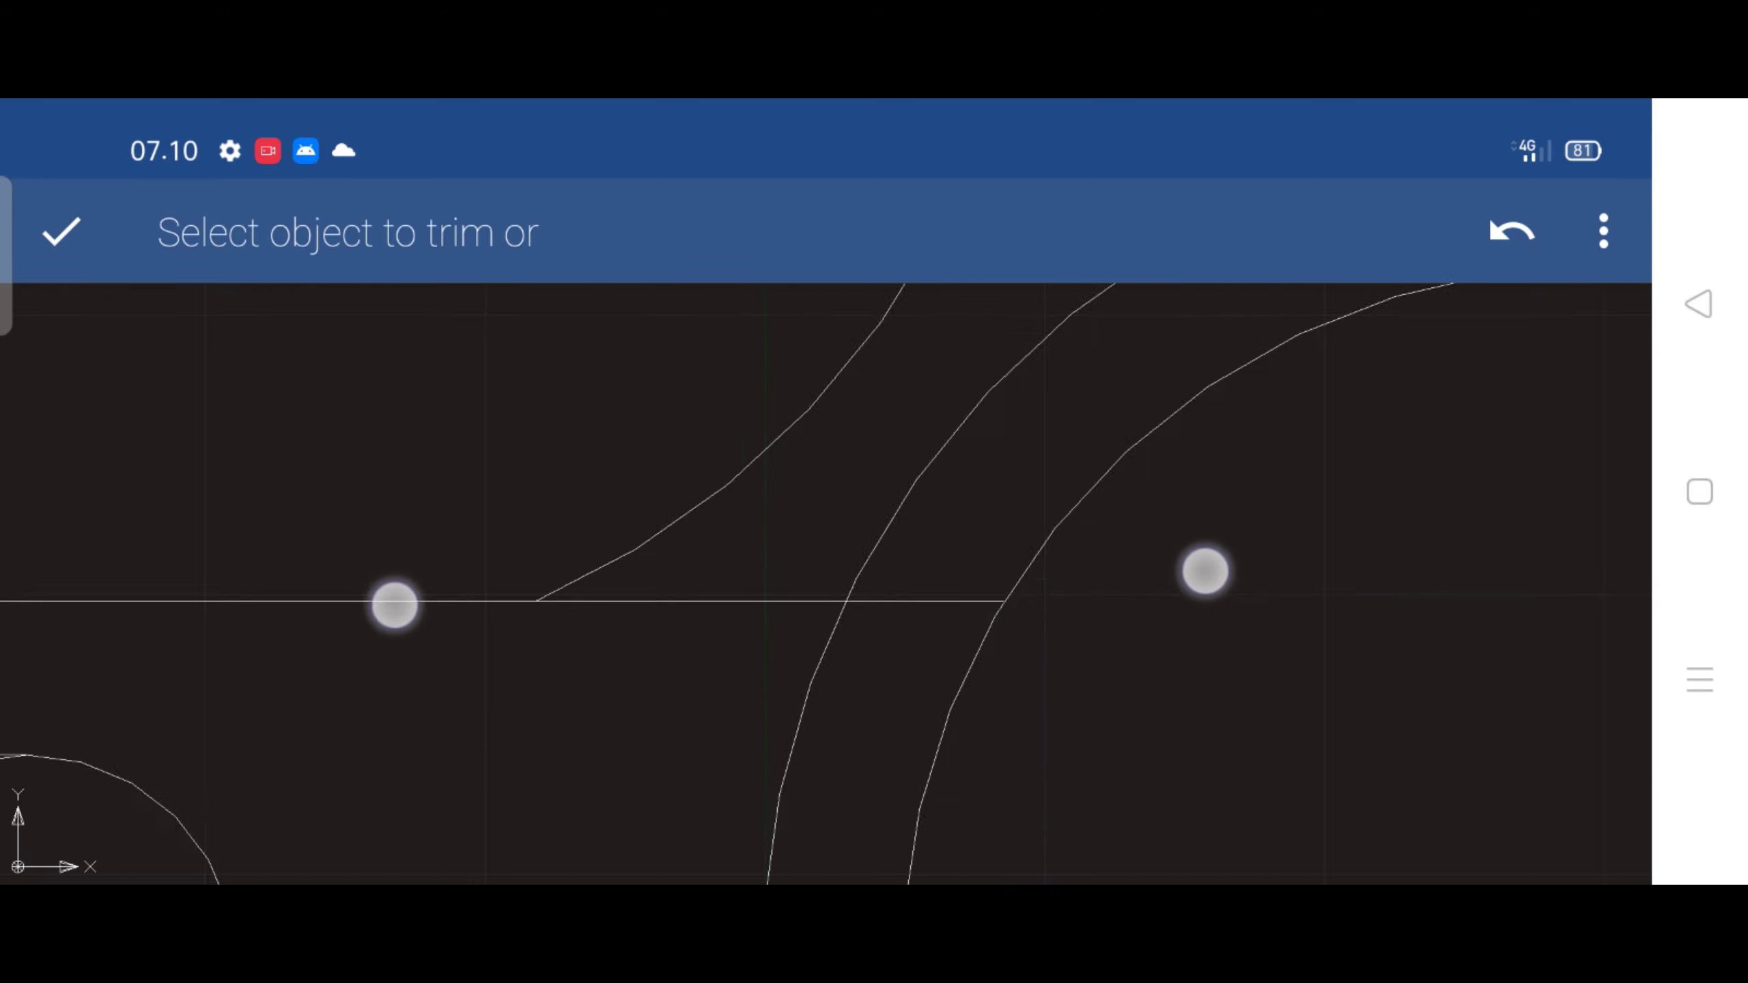
click(989, 614)
click(751, 606)
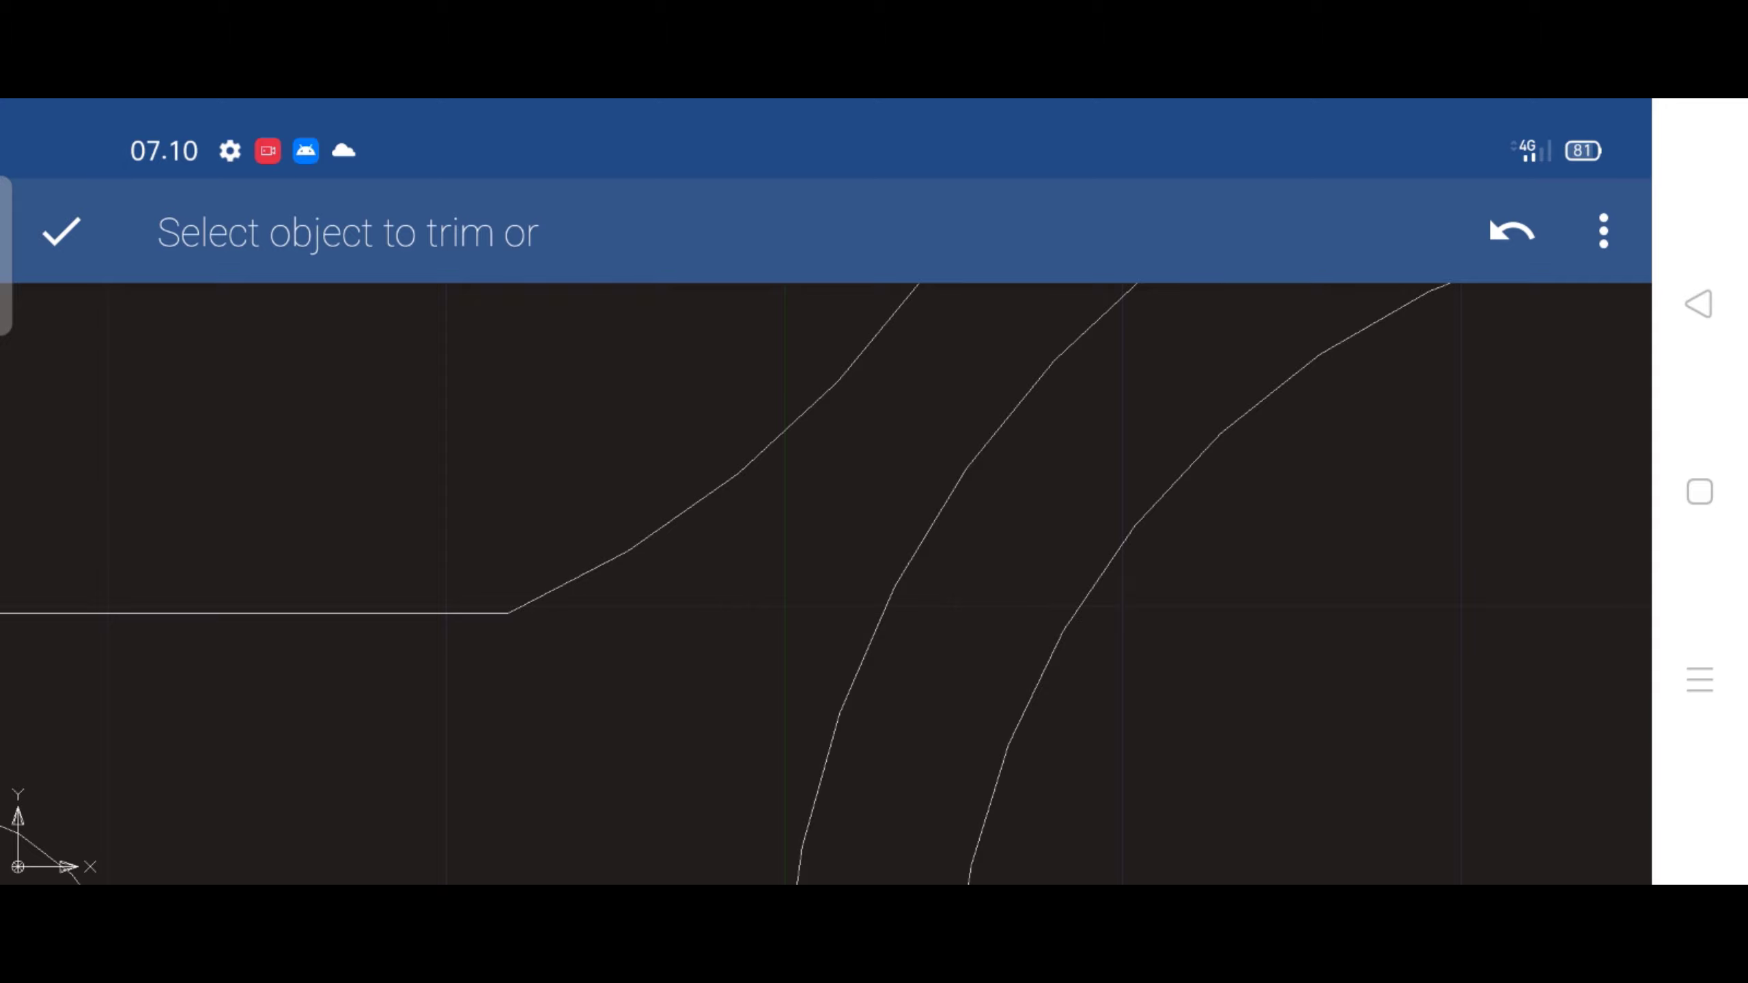
Trim the upper-left and lower-left quarters of the first slot circle
scroll(704, 652, down, 5)
scroll(666, 696, down, 3)
scroll(667, 696, down, 5)
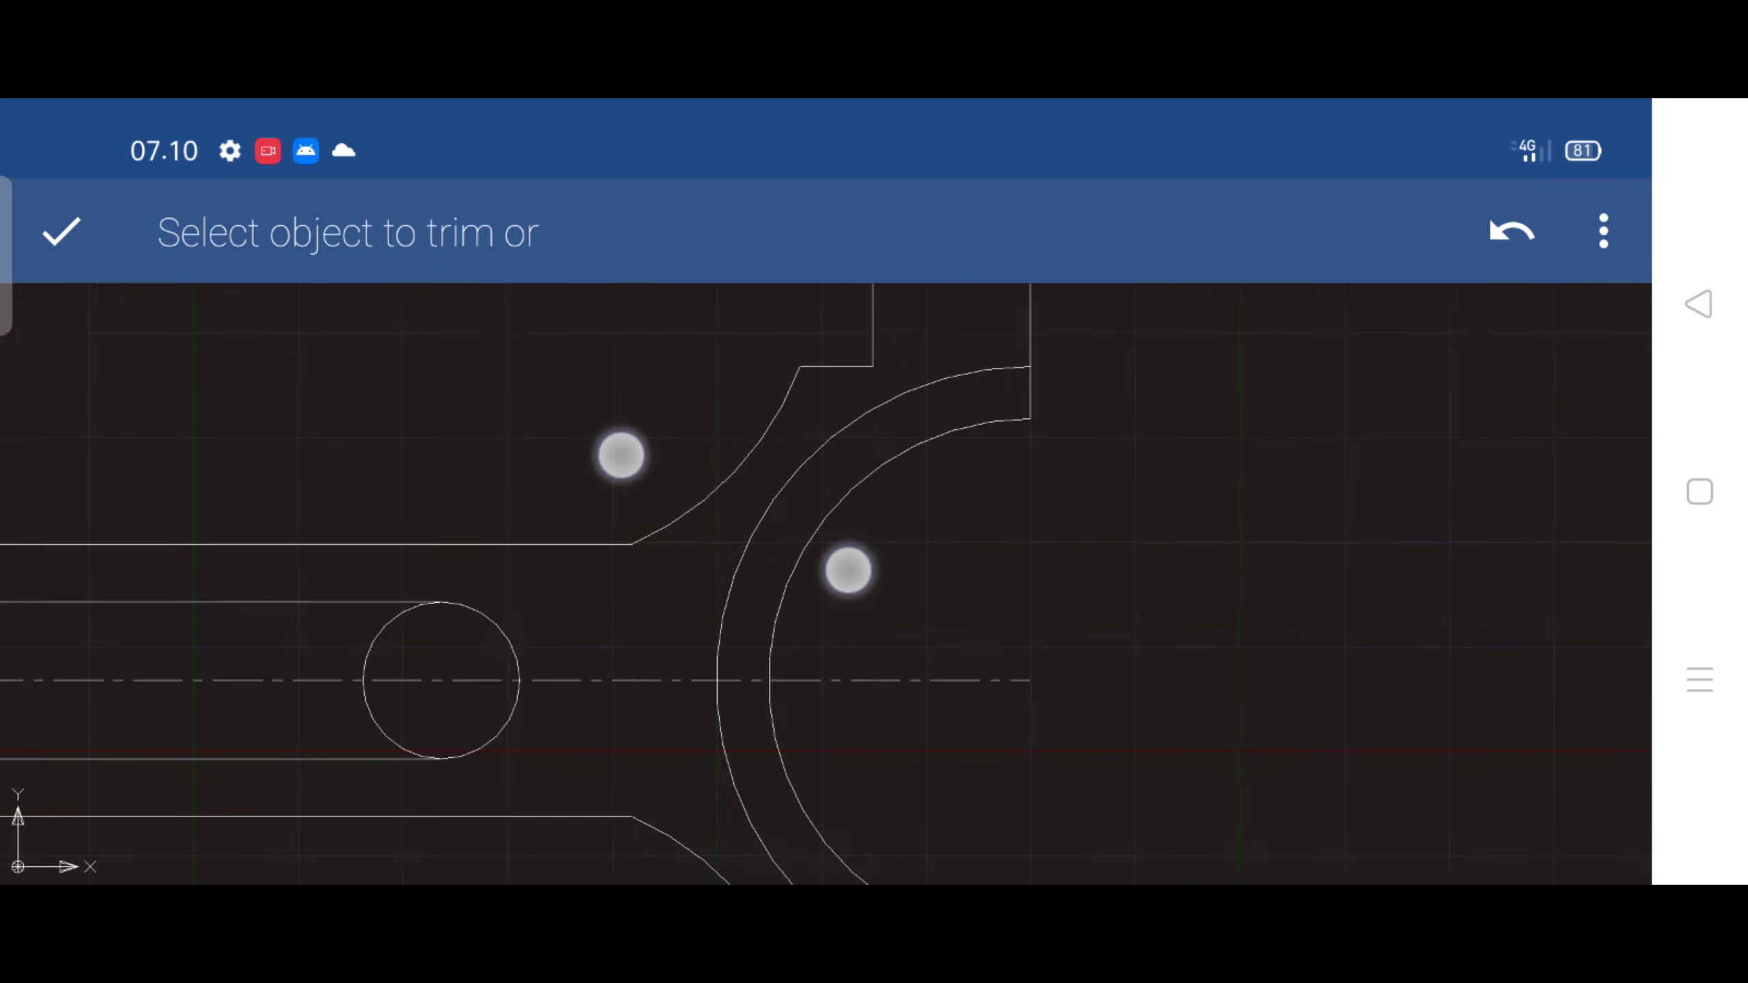
scroll(826, 572, down, 3)
scroll(935, 527, down, 2)
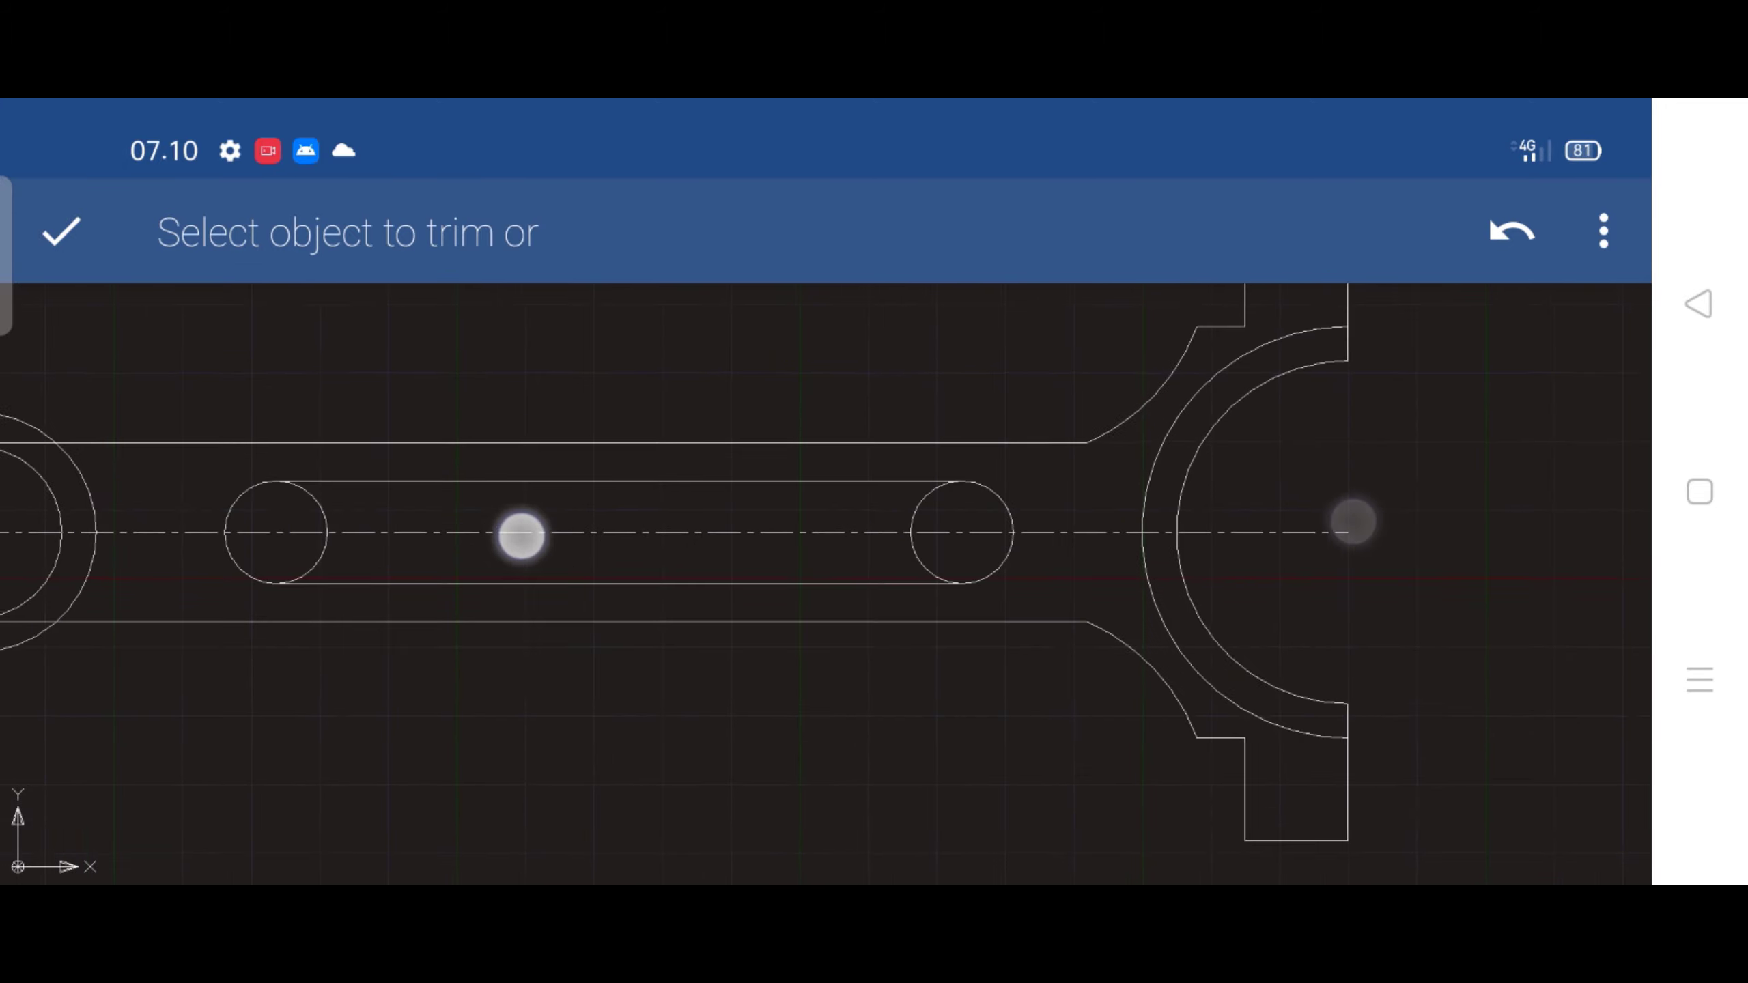
scroll(862, 603, up, 5)
click(1066, 523)
drag(1118, 495, 1232, 379)
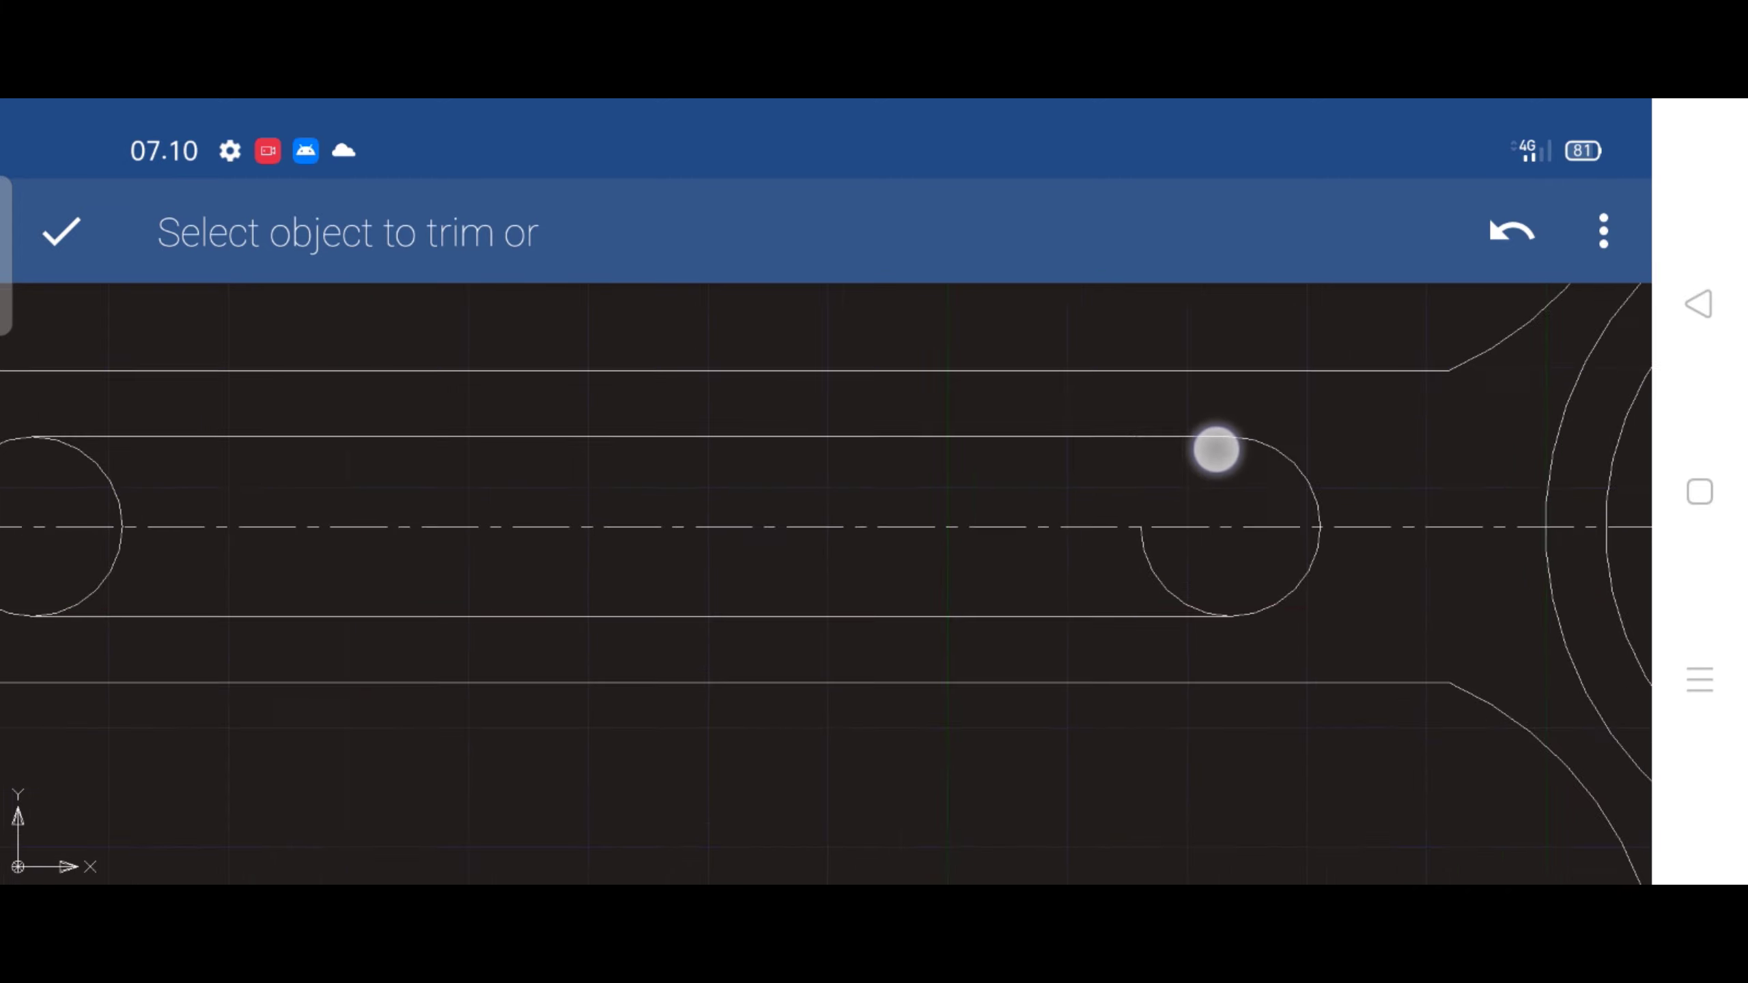
click(1189, 493)
Trim both right arcs of the other slot circle, then end Trim
scroll(1178, 539, down, 3)
drag(1178, 539, 1068, 523)
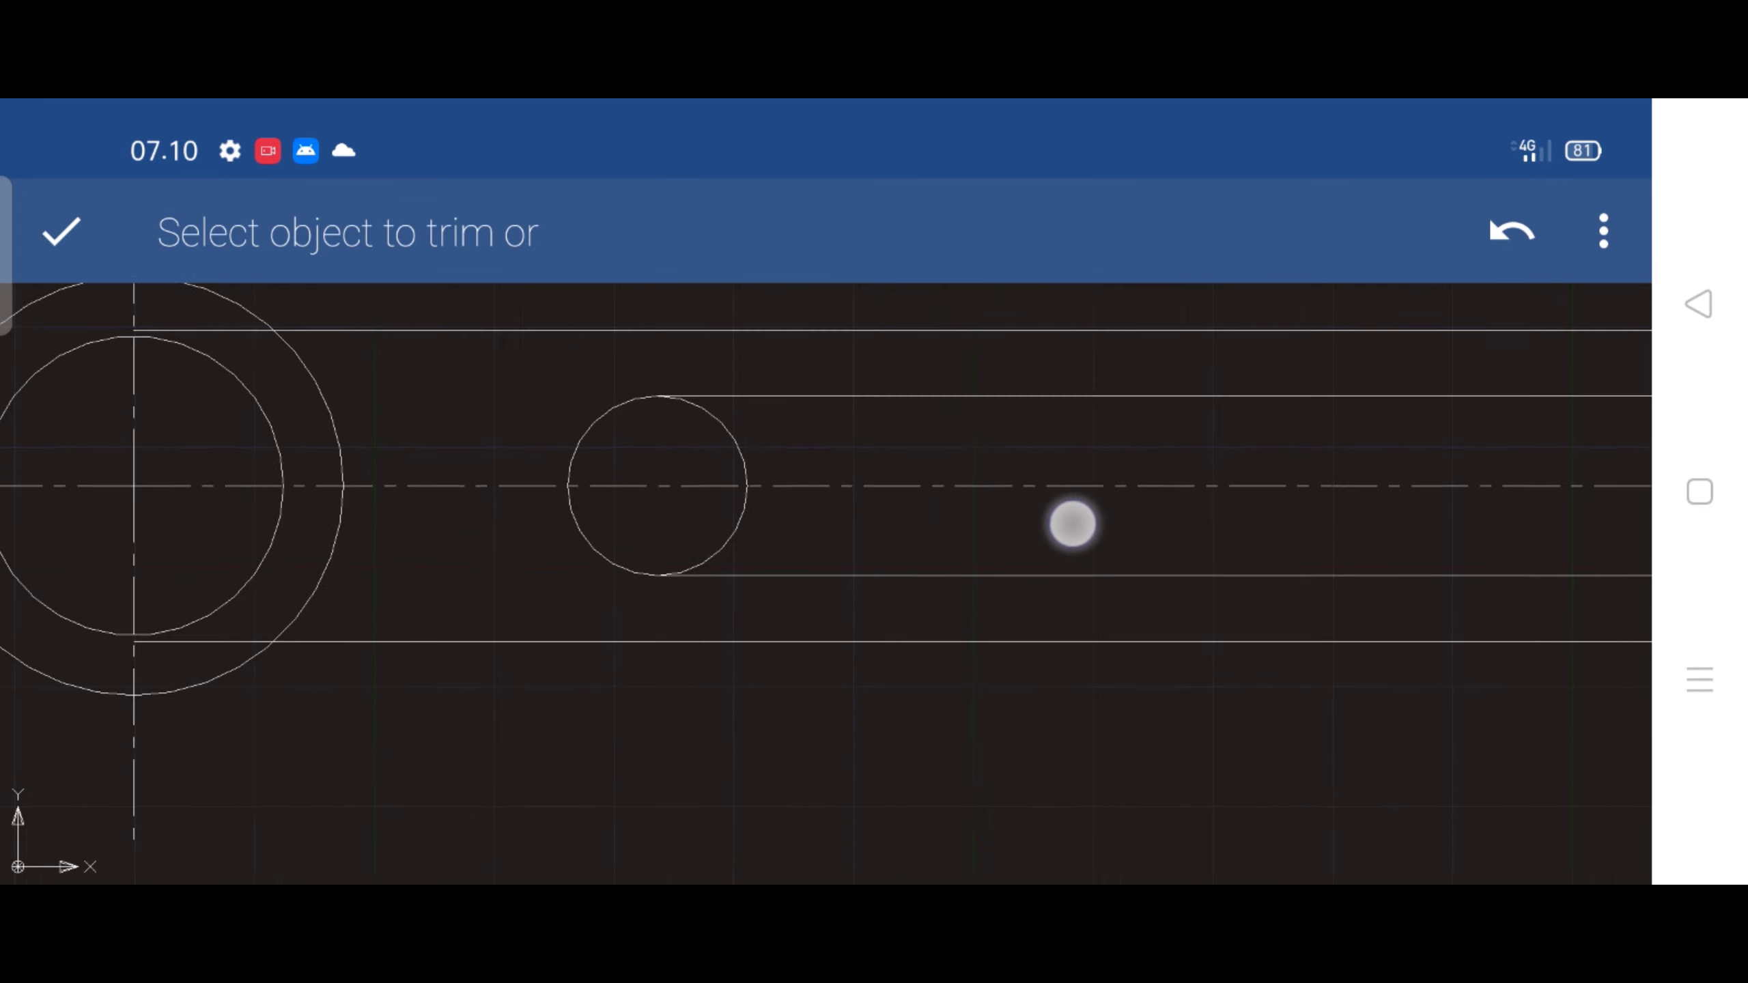
scroll(884, 549, up, 3)
click(863, 404)
click(876, 539)
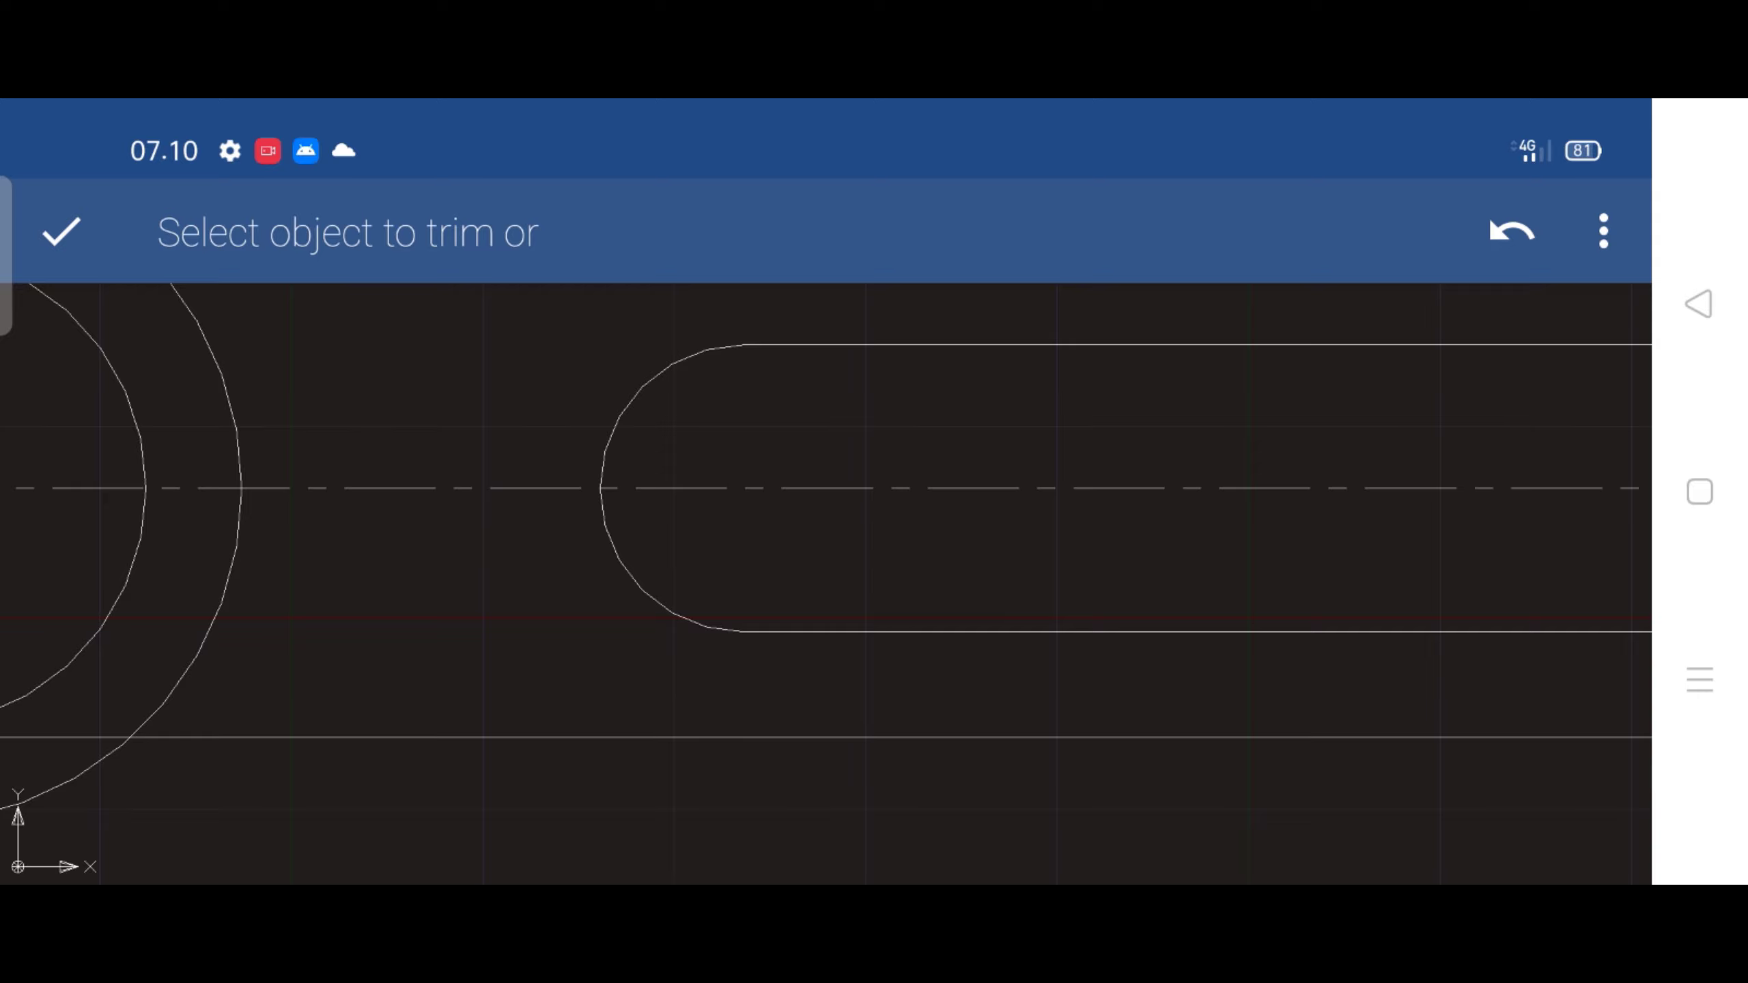
scroll(688, 523, down, 5)
drag(842, 539, 982, 495)
scroll(825, 510, up, 5)
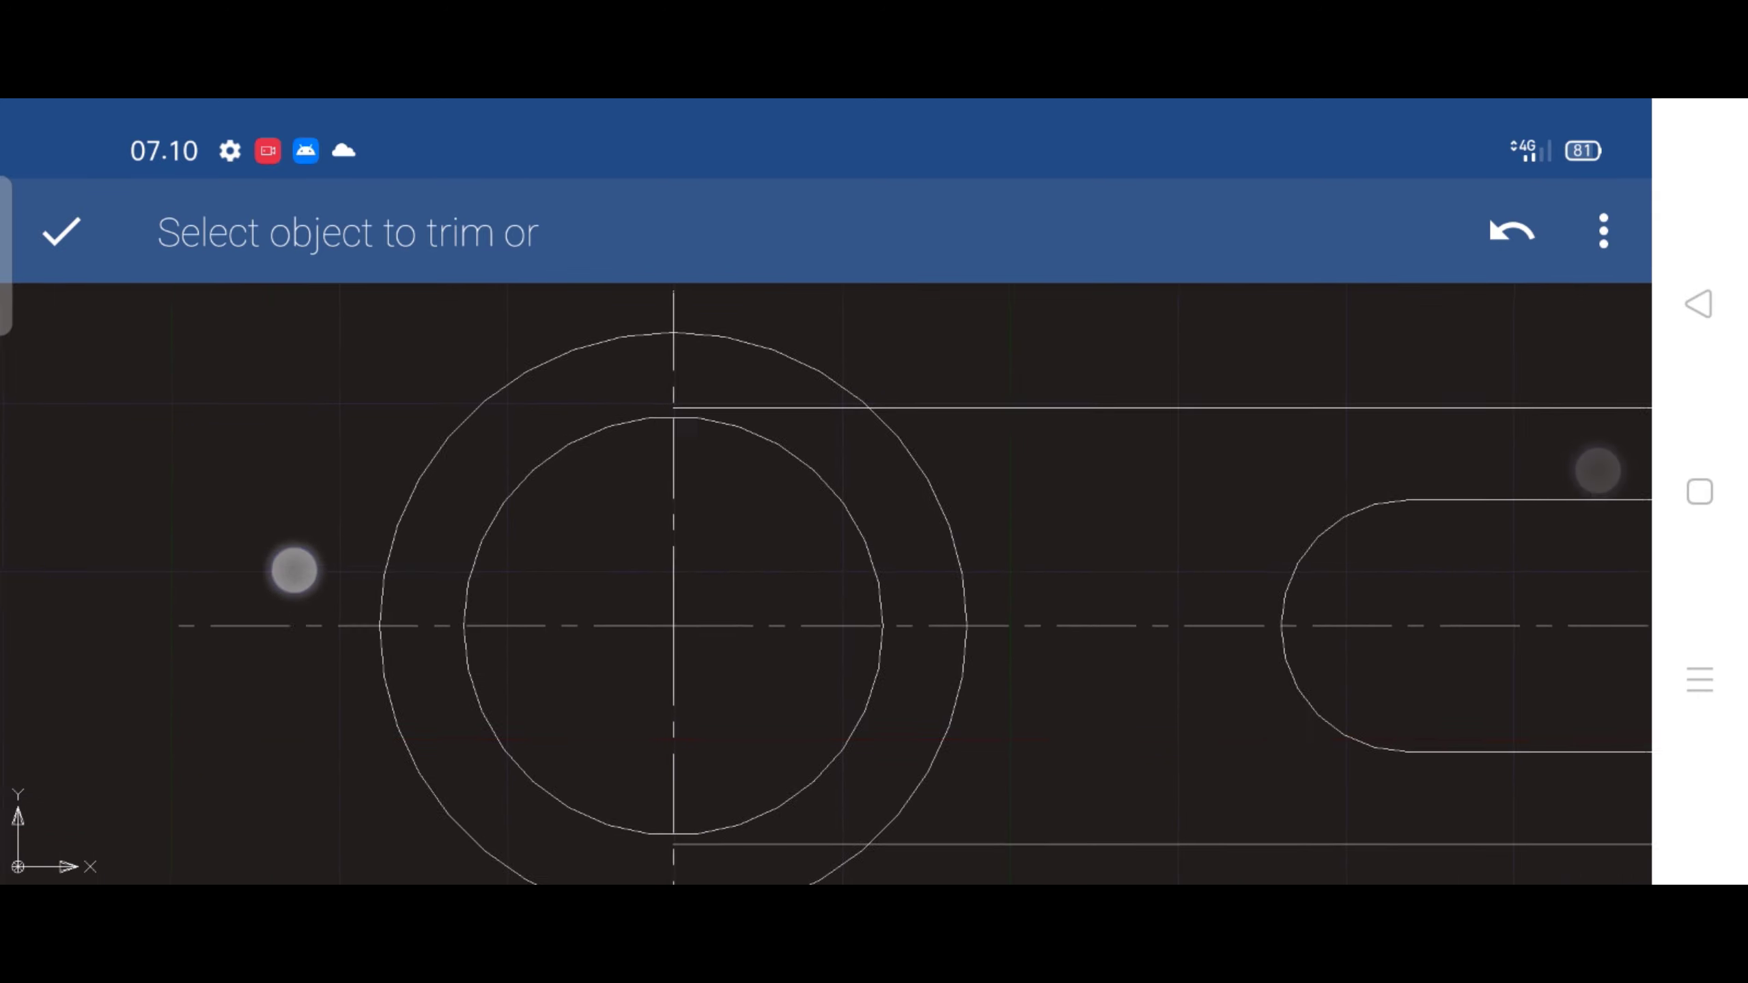
click(802, 412)
drag(1108, 406, 1027, 559)
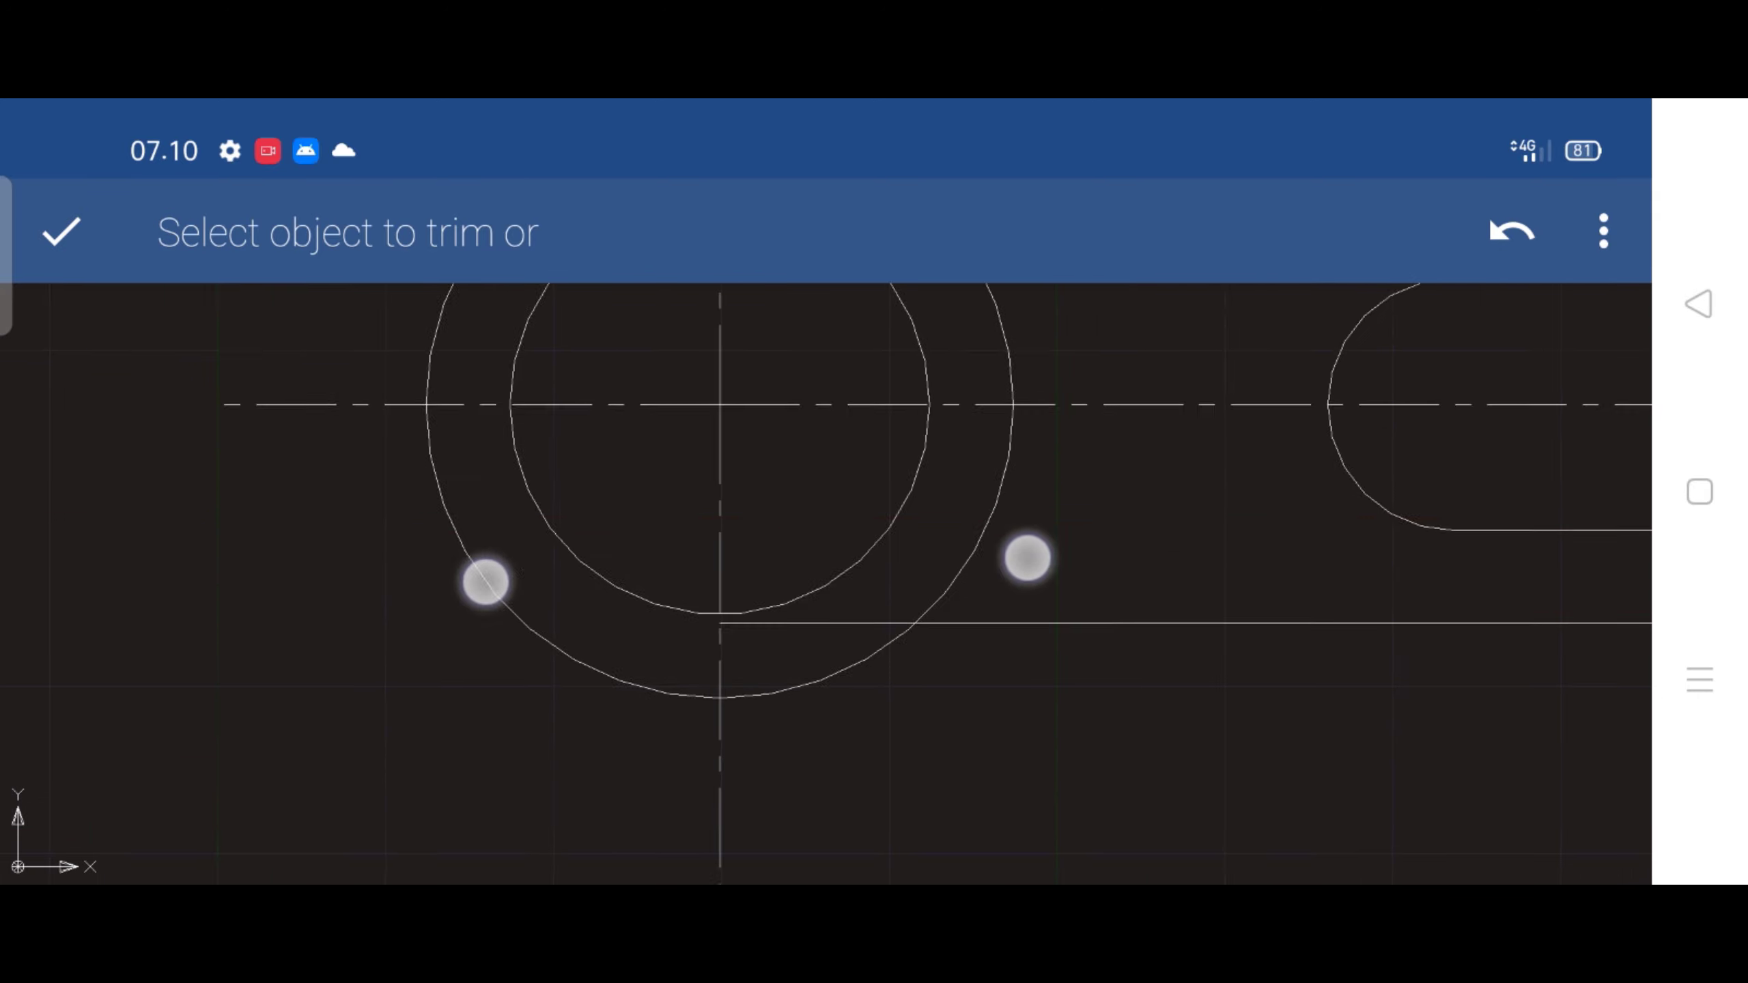
scroll(757, 571, up, 3)
scroll(633, 503, down, 5)
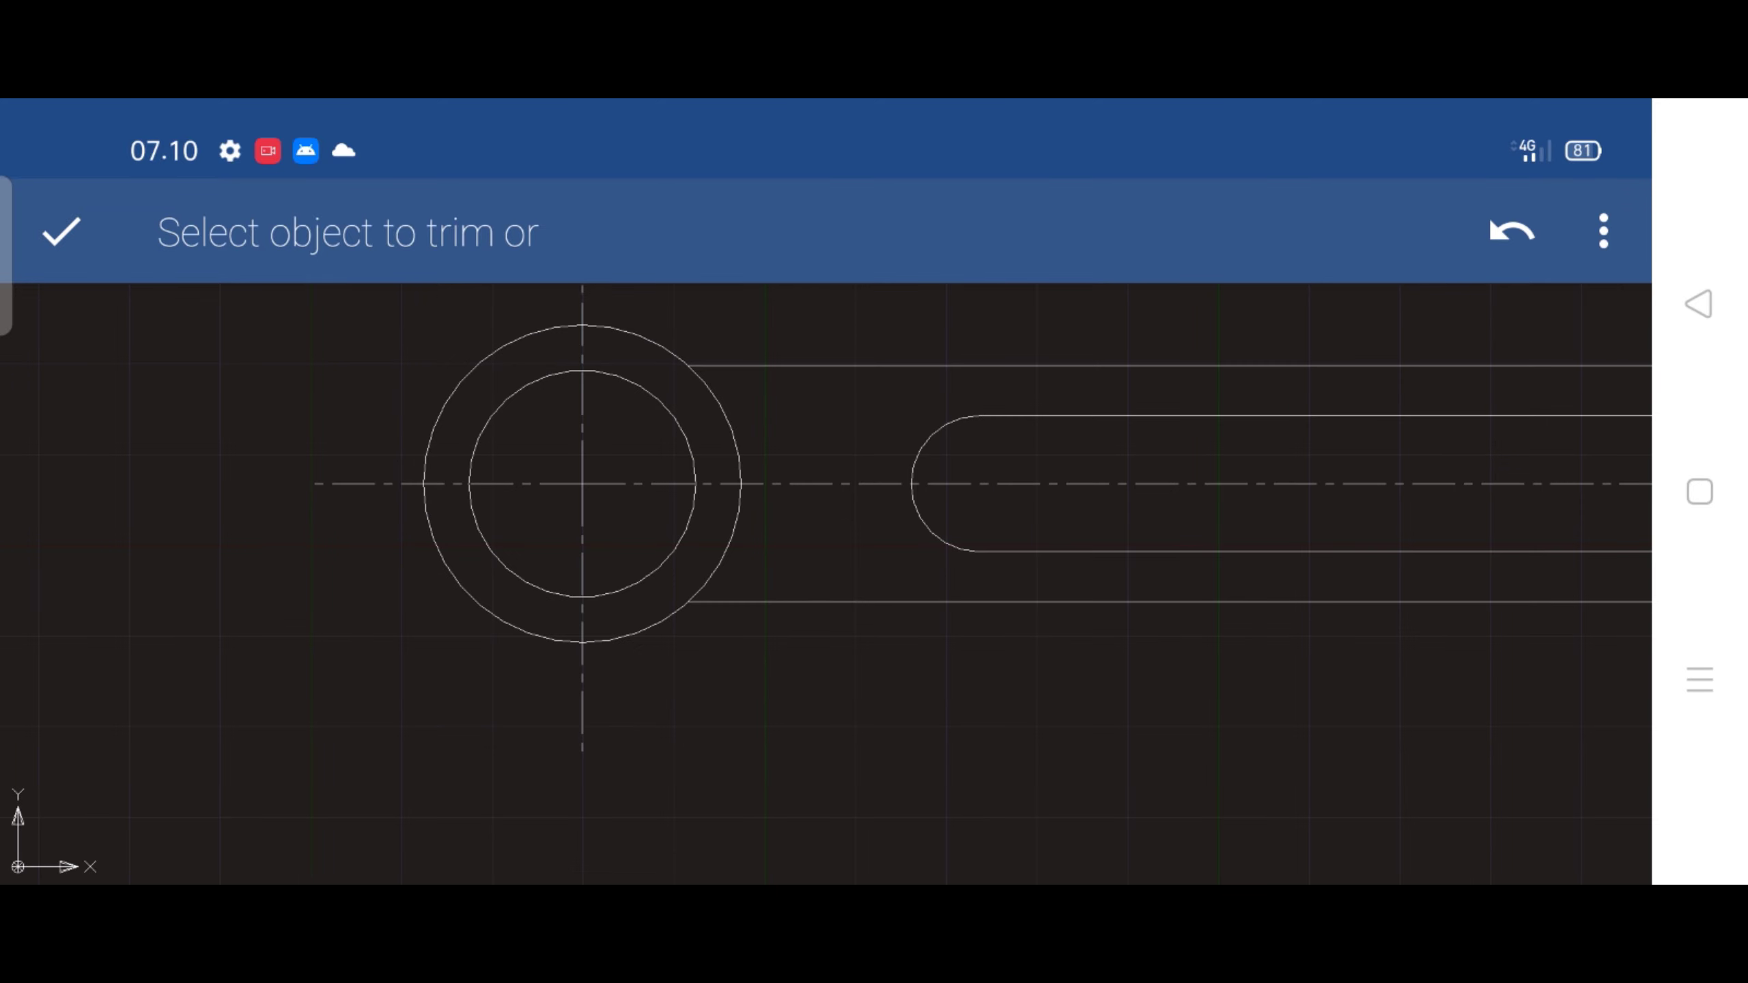
scroll(709, 513, down, 3)
scroll(790, 509, down, 2)
drag(1277, 519, 1170, 482)
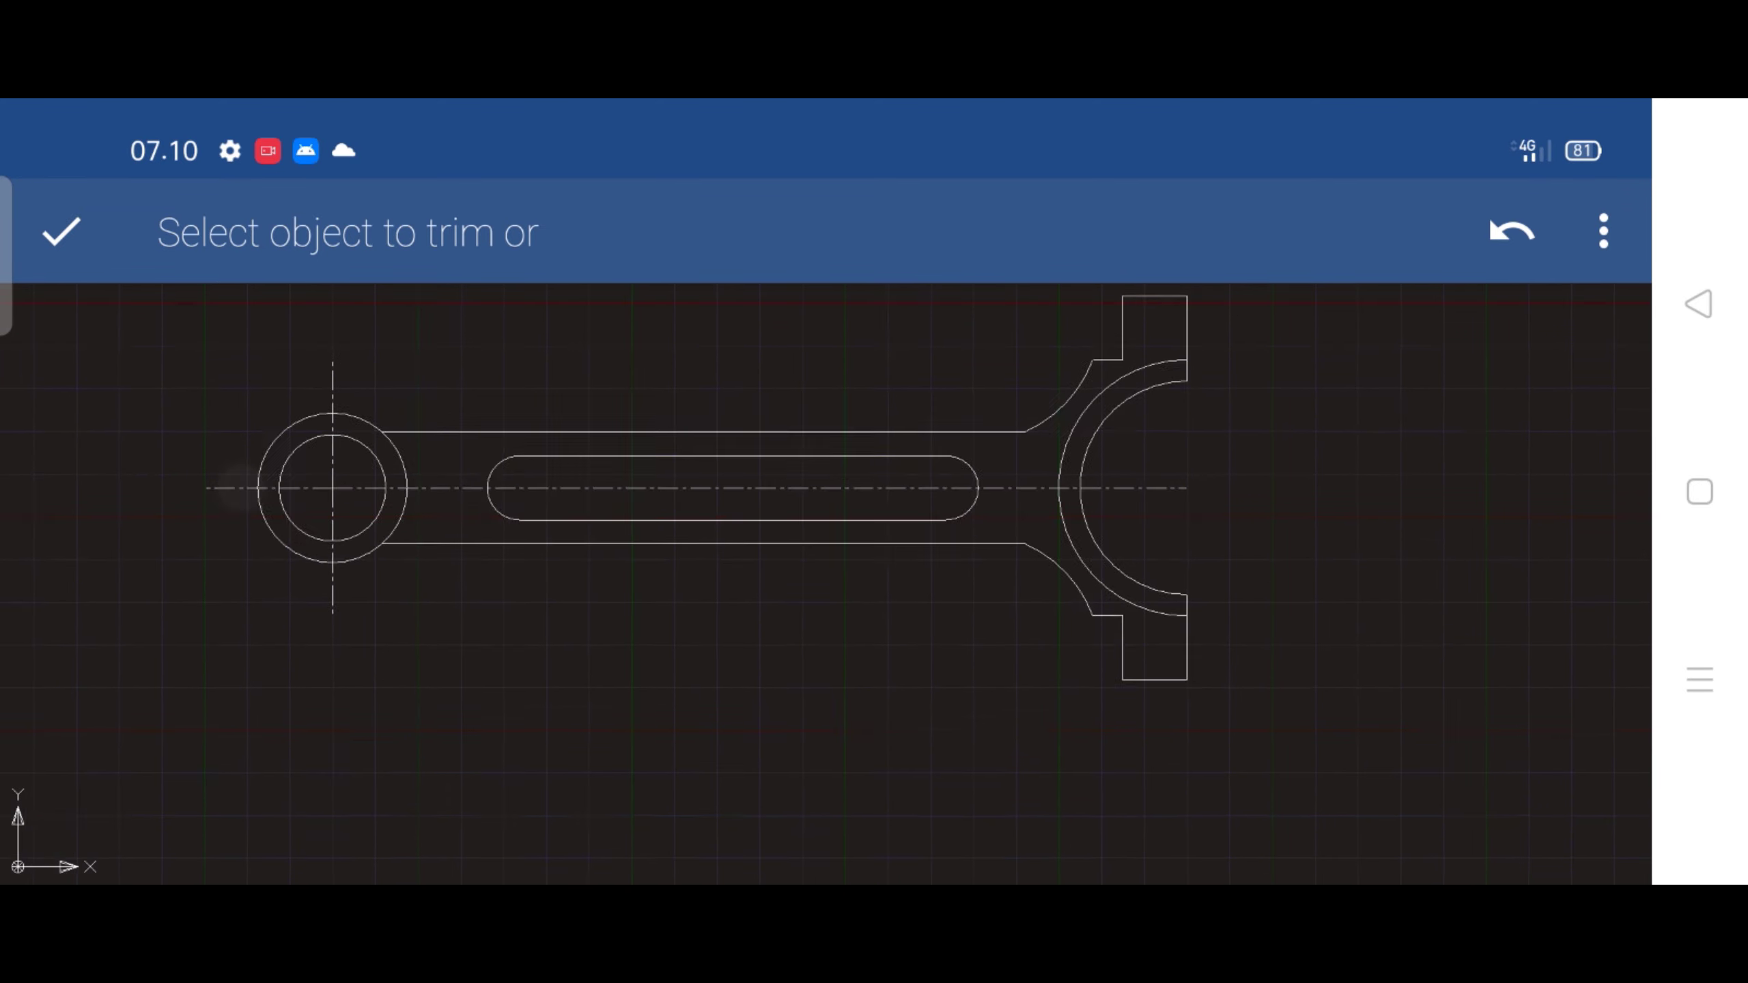
drag(326, 456, 320, 506)
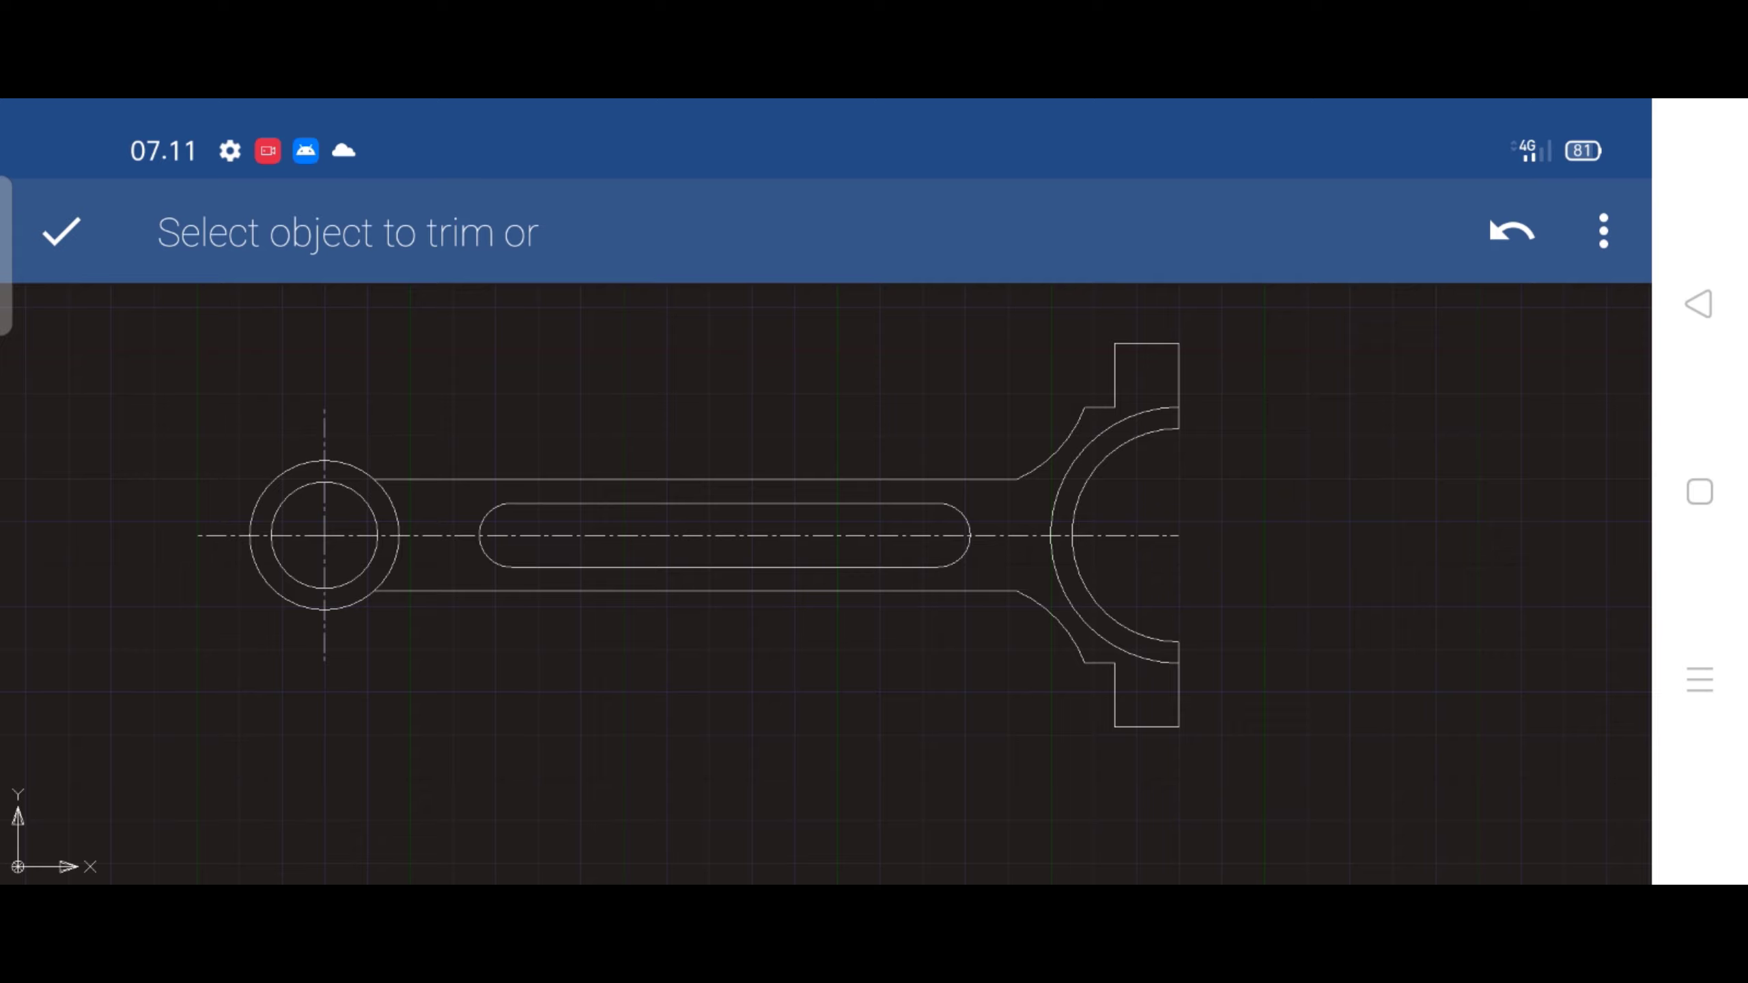
click(61, 232)
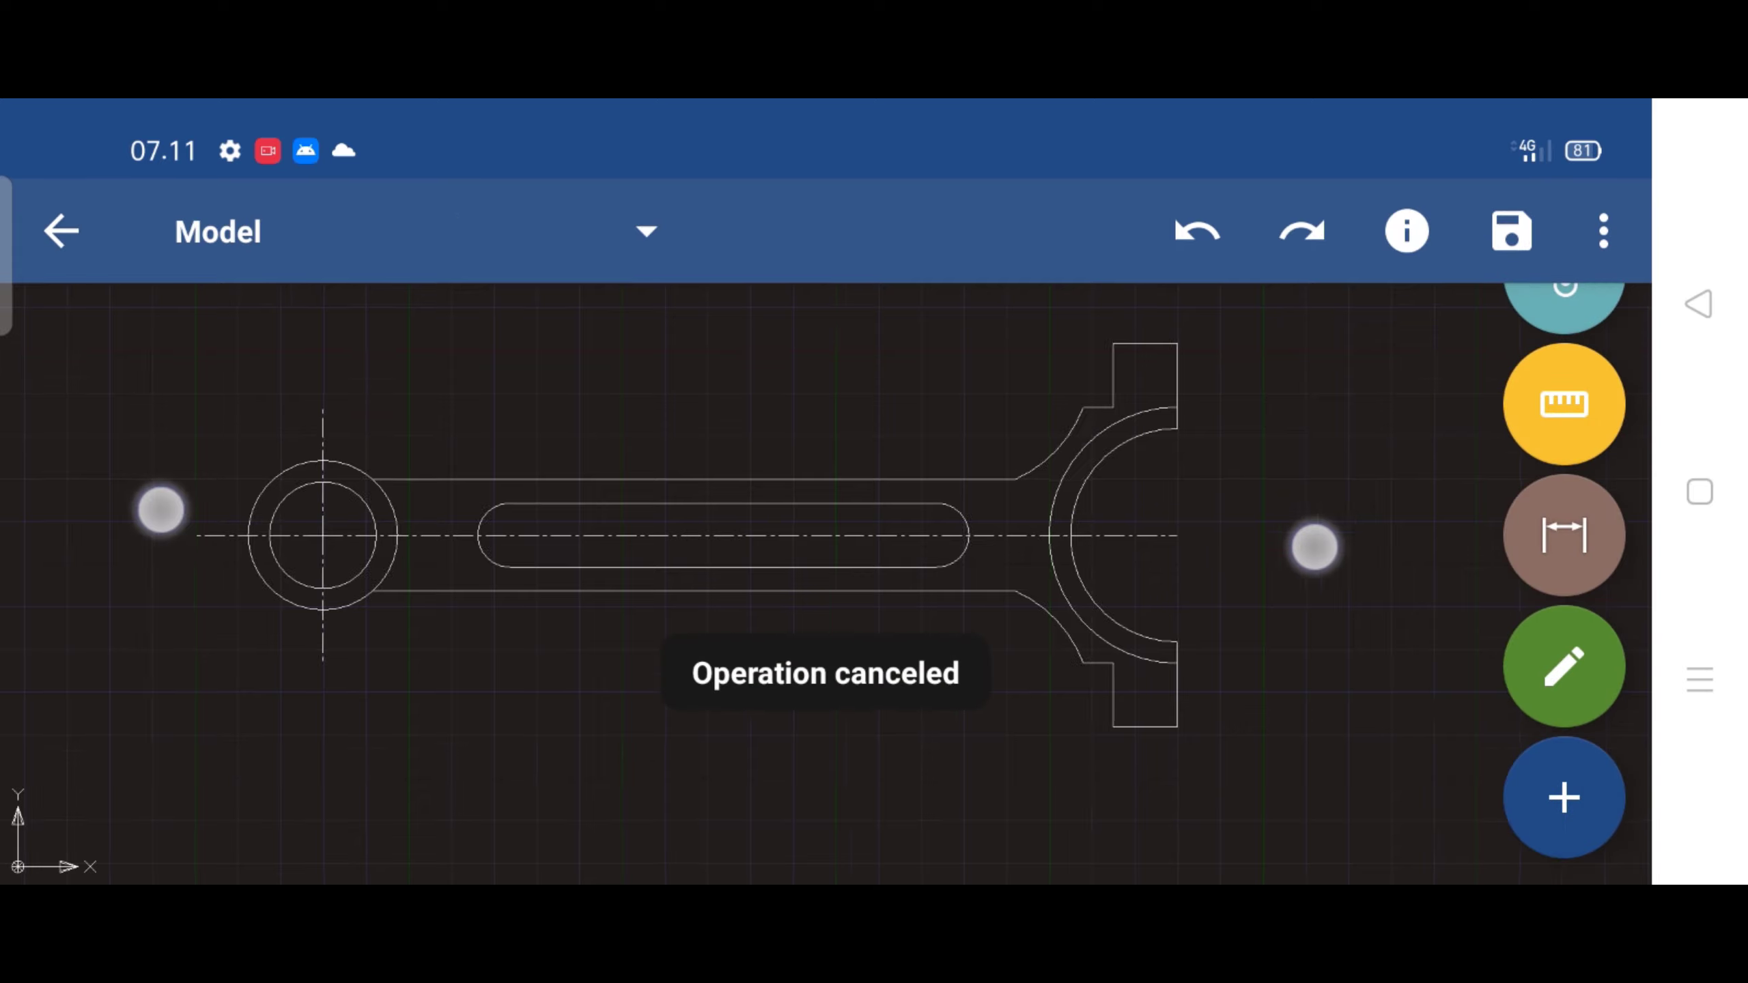
Window-select the whole rod and clone it 371 mm to the right
scroll(667, 573, down, 3)
click(133, 356)
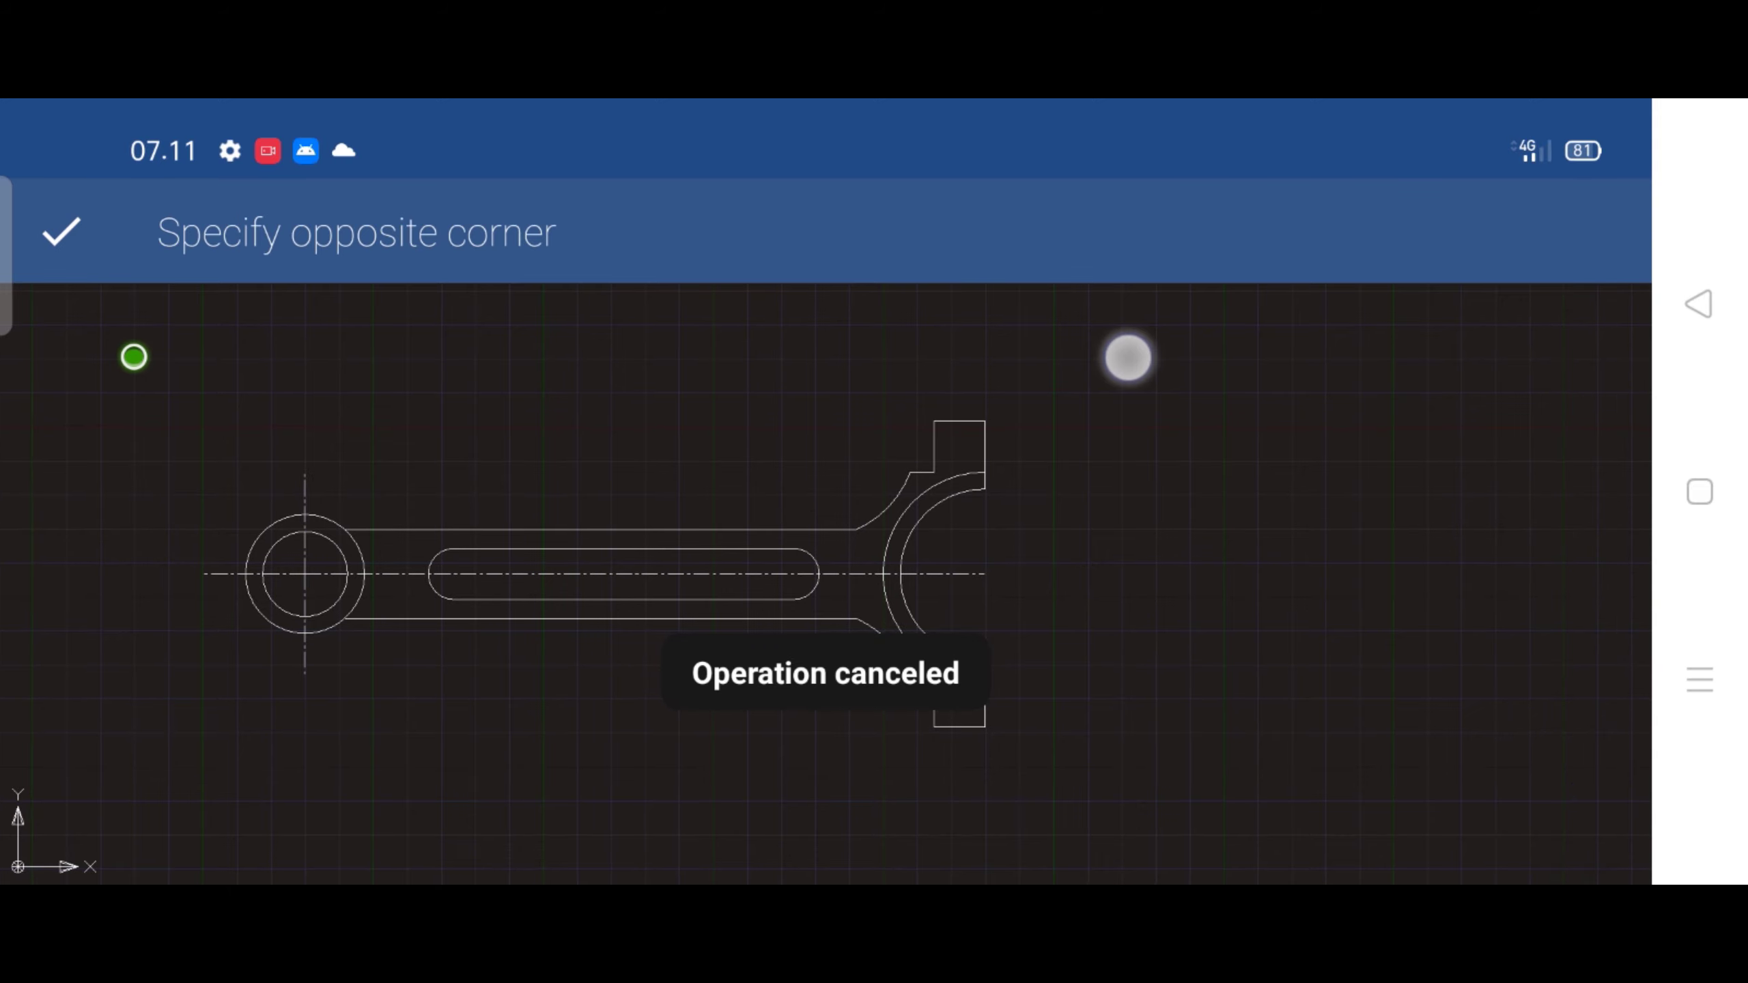
drag(1127, 365, 1139, 773)
click(1603, 222)
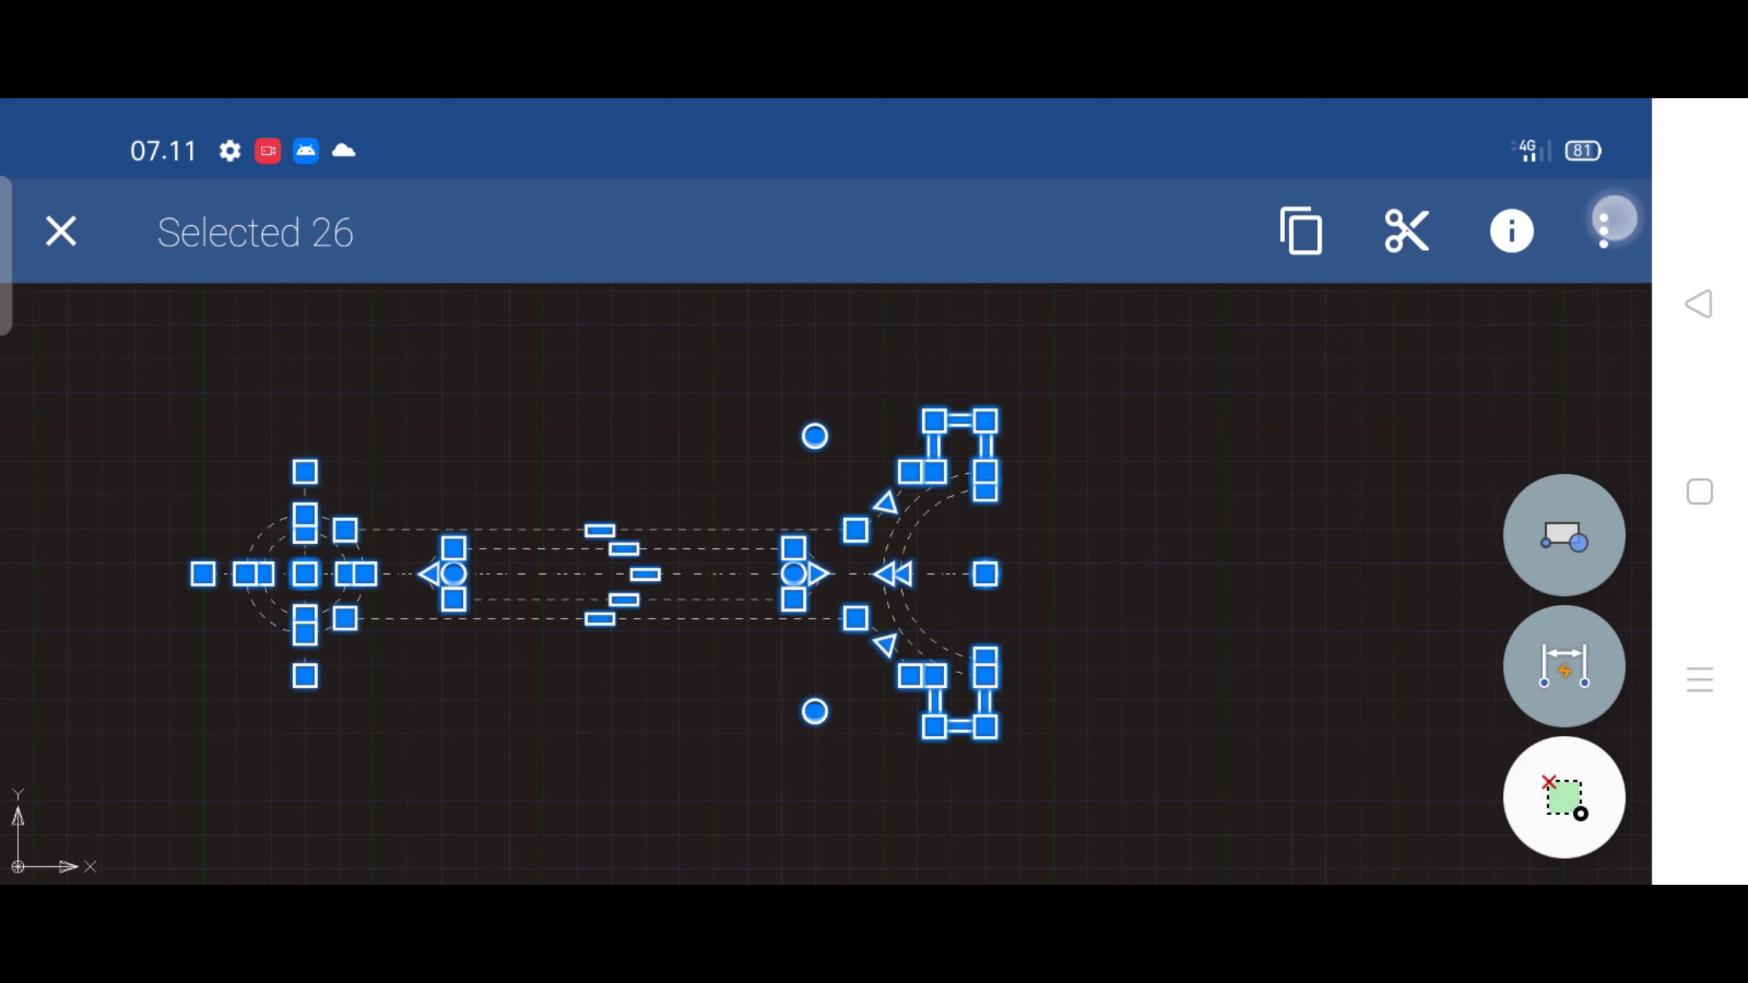
click(1287, 232)
scroll(636, 566, down, 2)
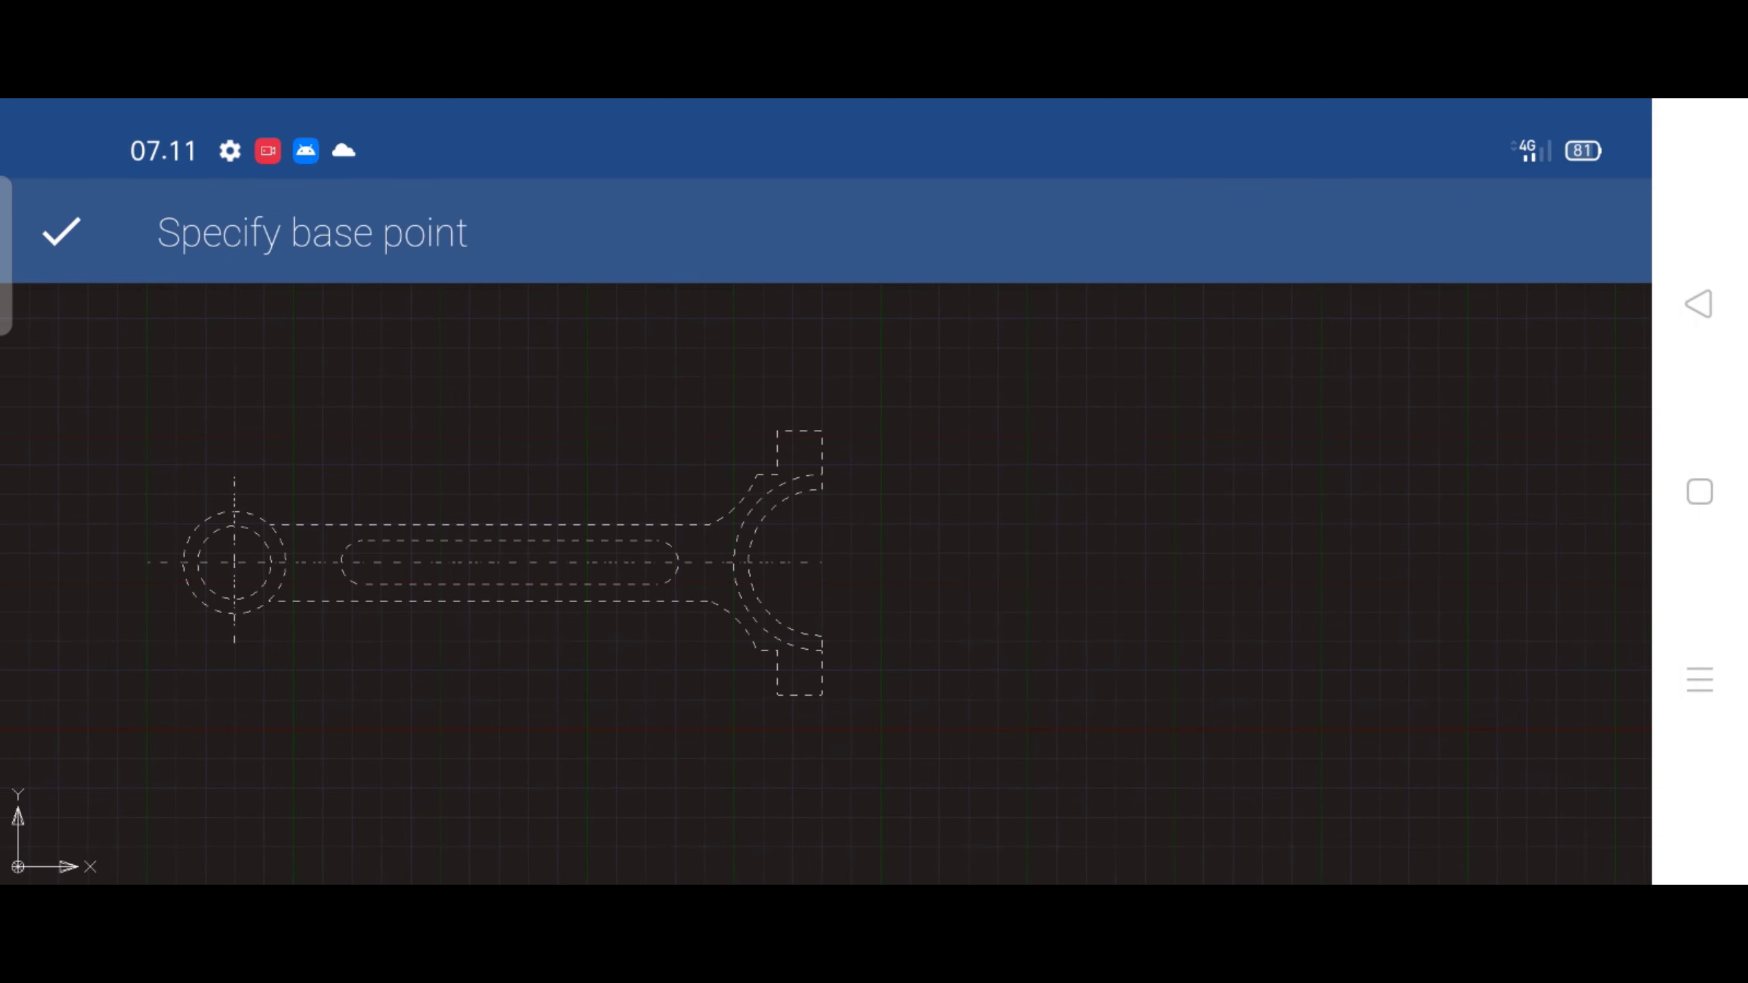
click(839, 559)
scroll(712, 557, down, 1)
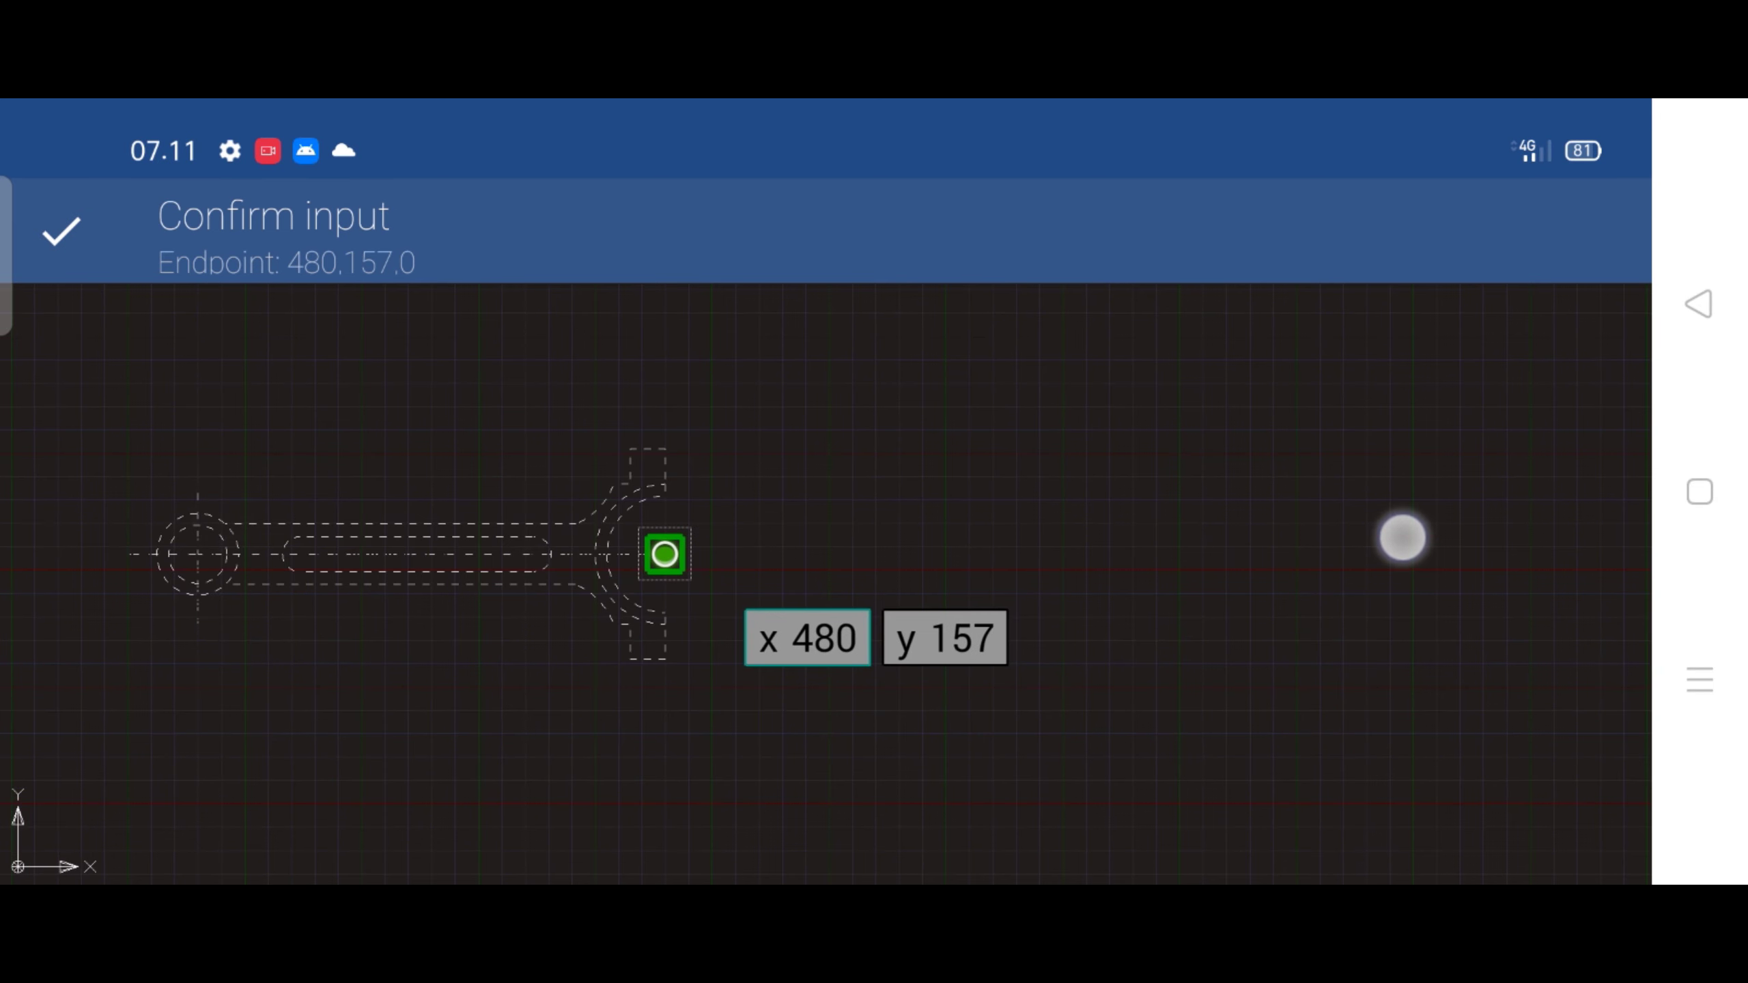
click(1400, 540)
drag(1399, 540, 1530, 553)
click(61, 231)
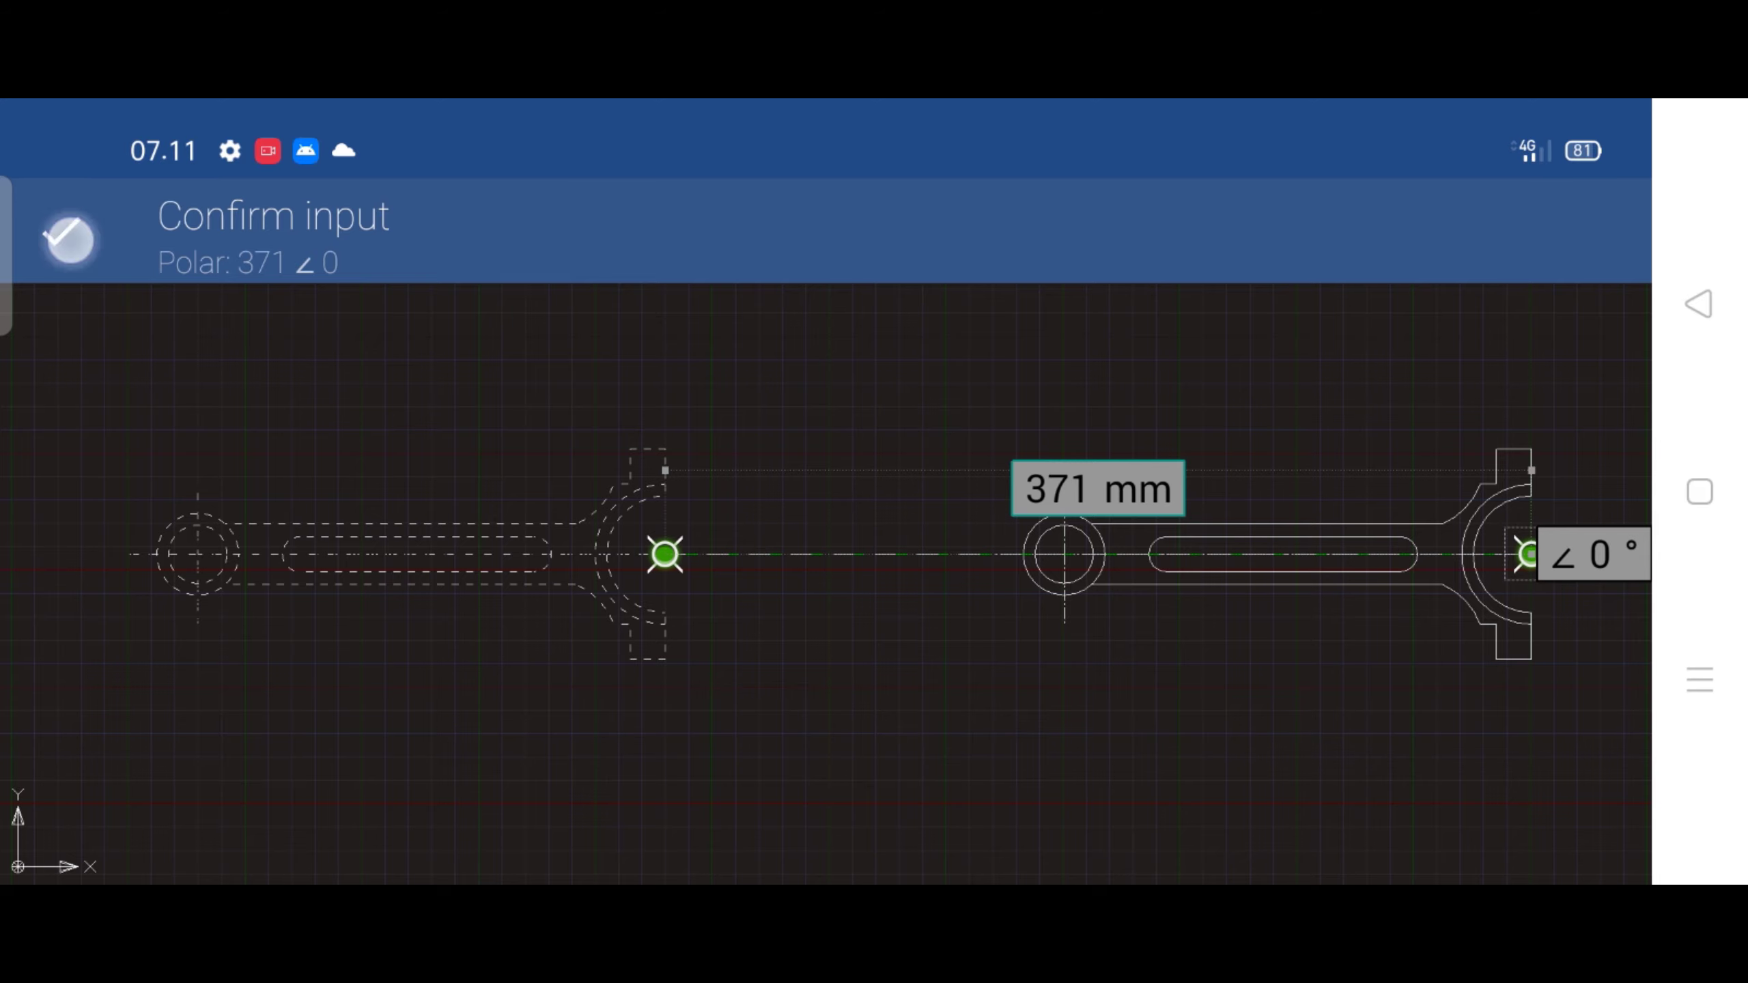
click(57, 217)
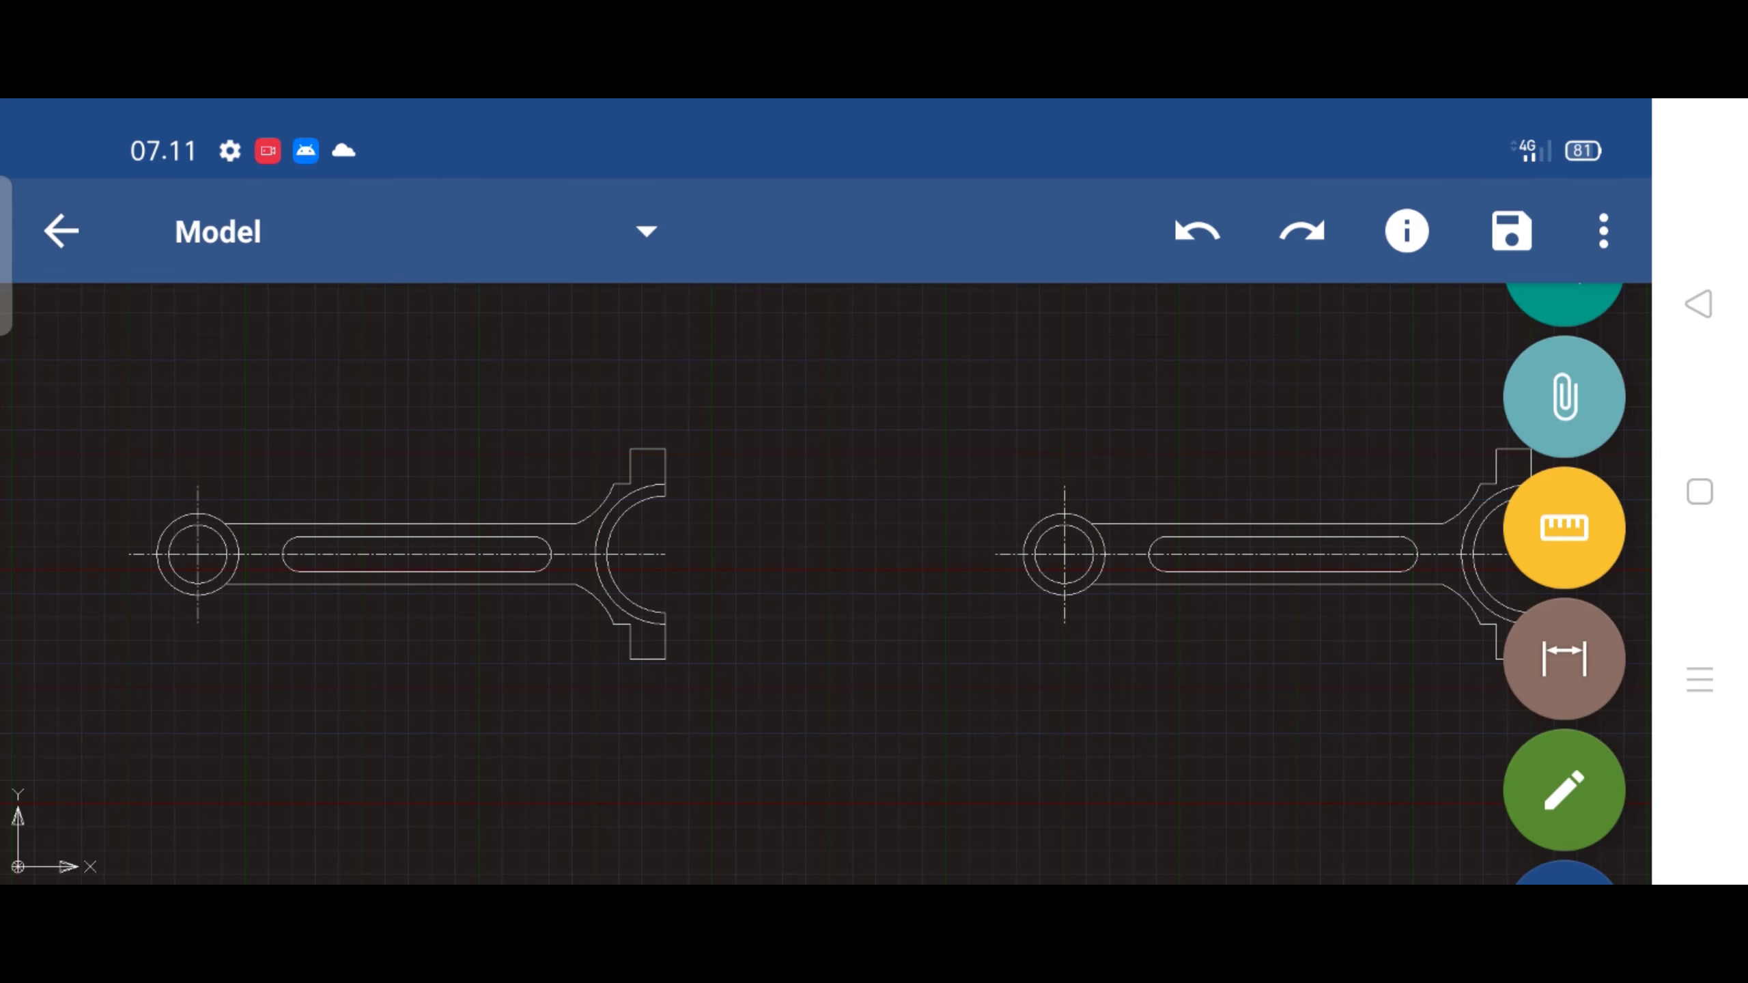
Bring up the list of dimension types
scroll(483, 544, up, 3)
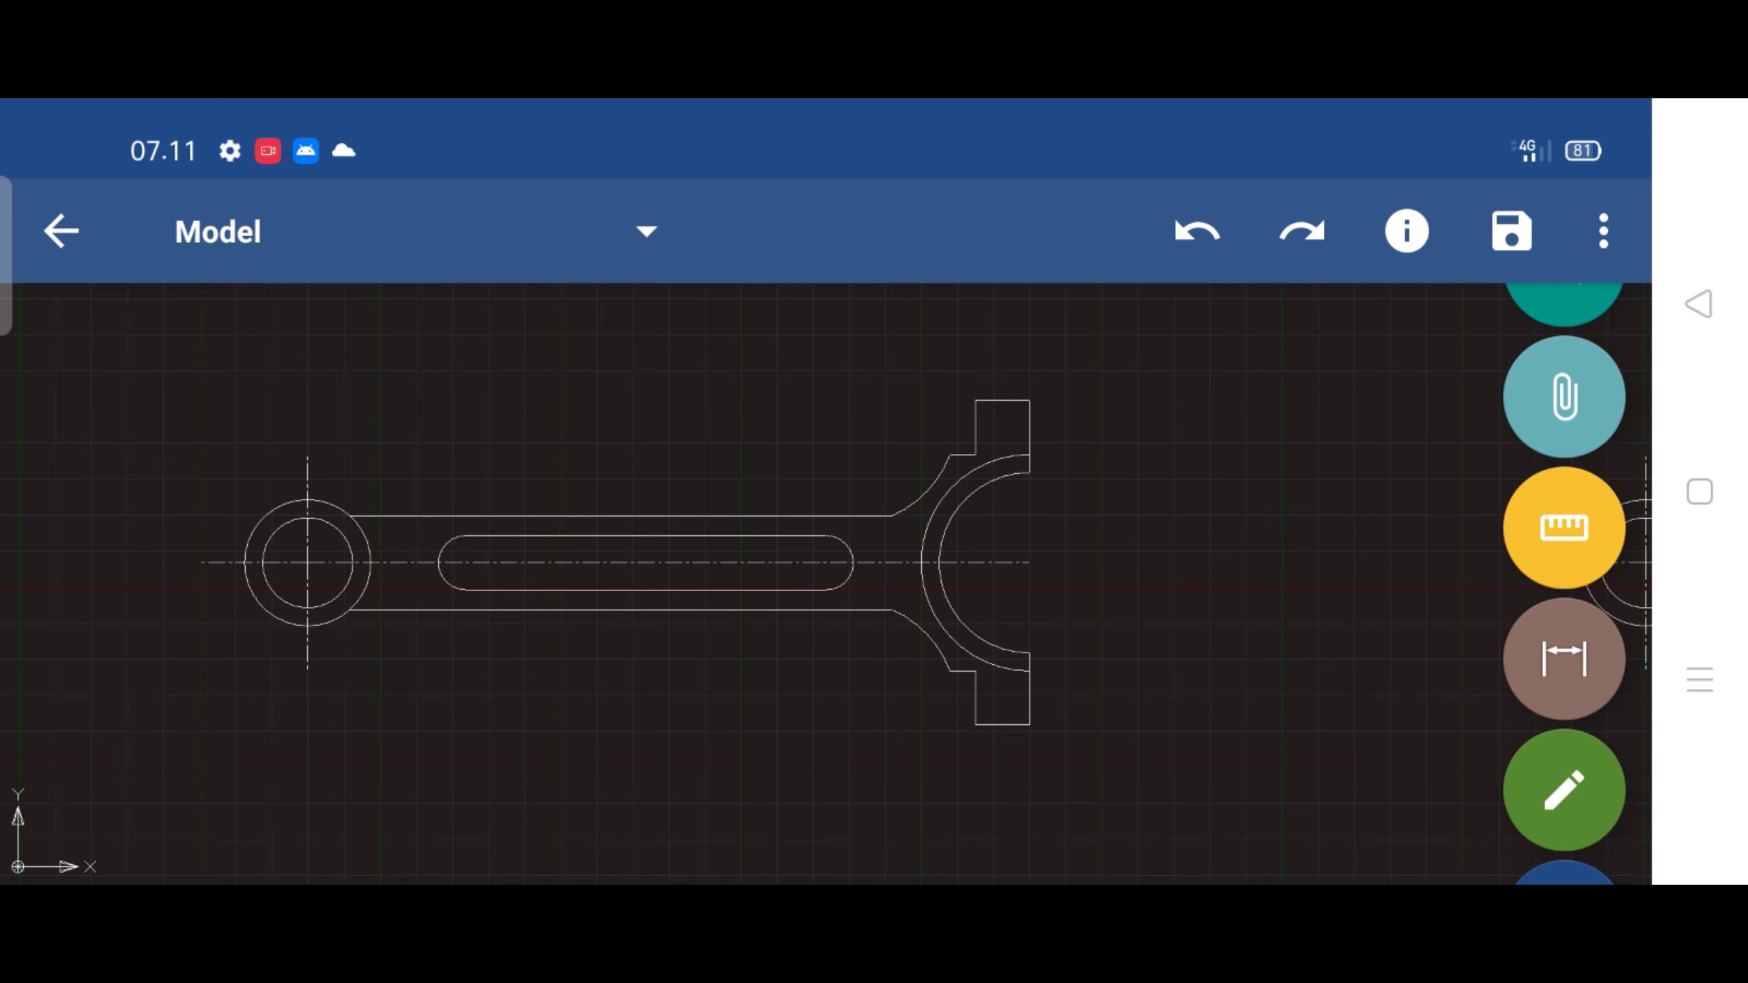
scroll(722, 544, up, 2)
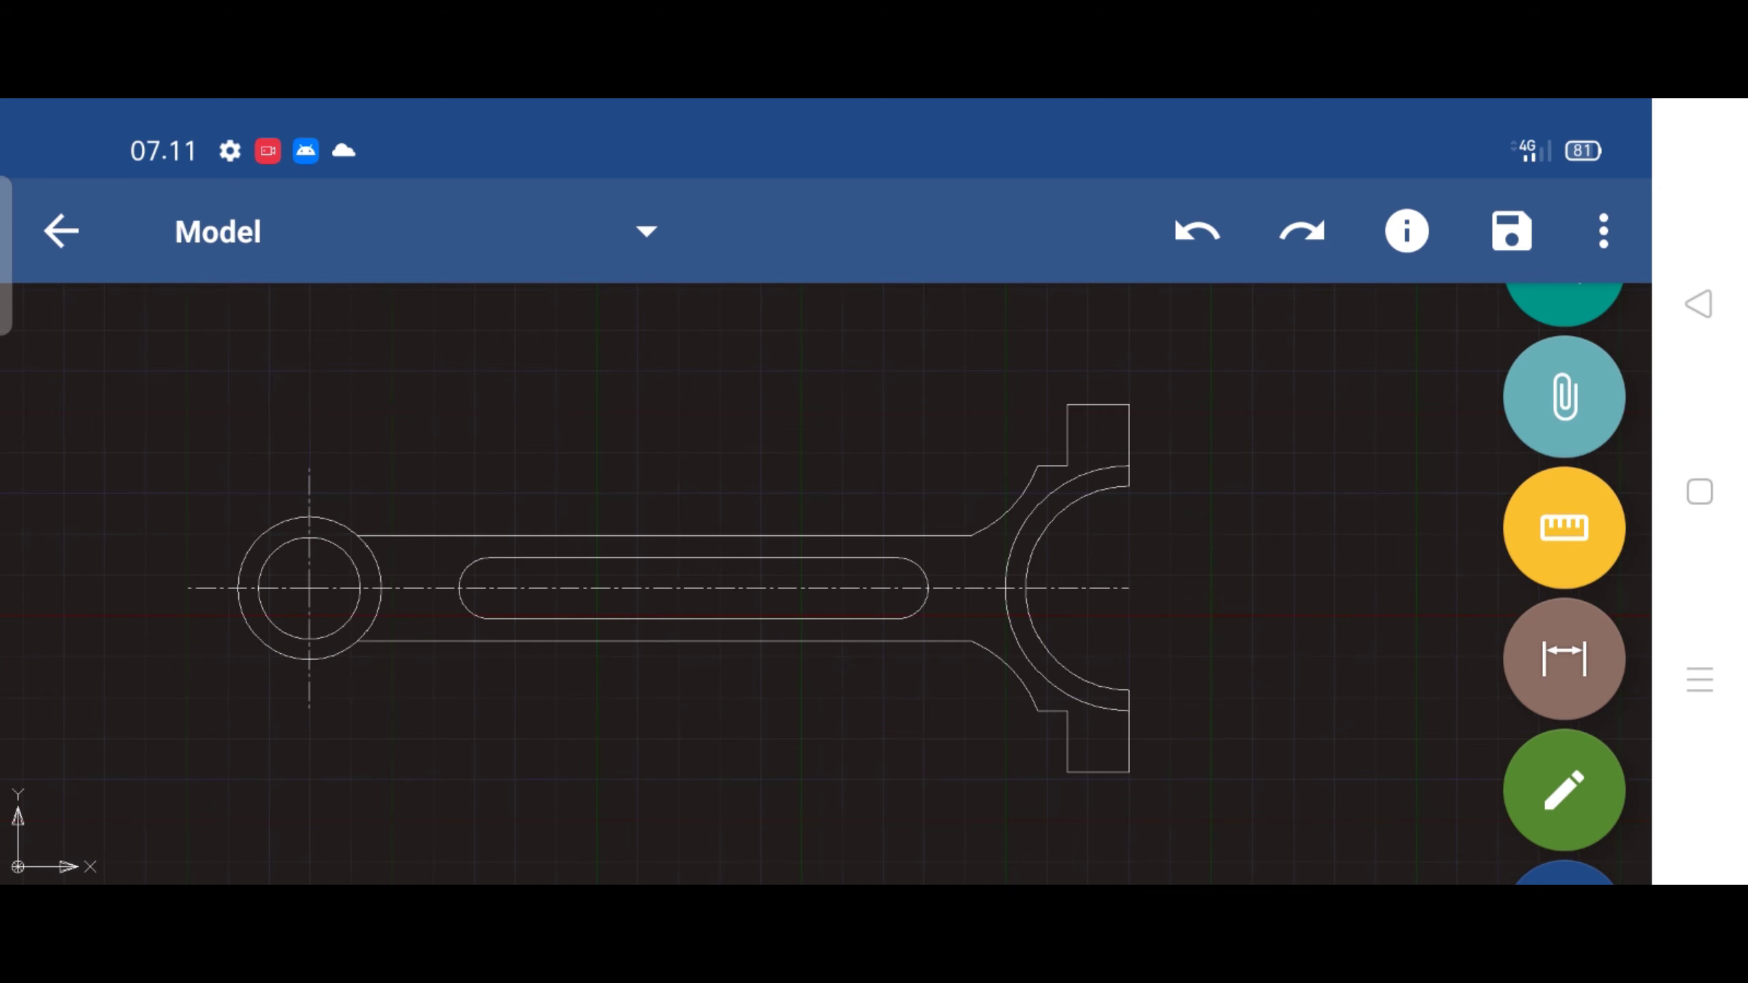
click(1563, 658)
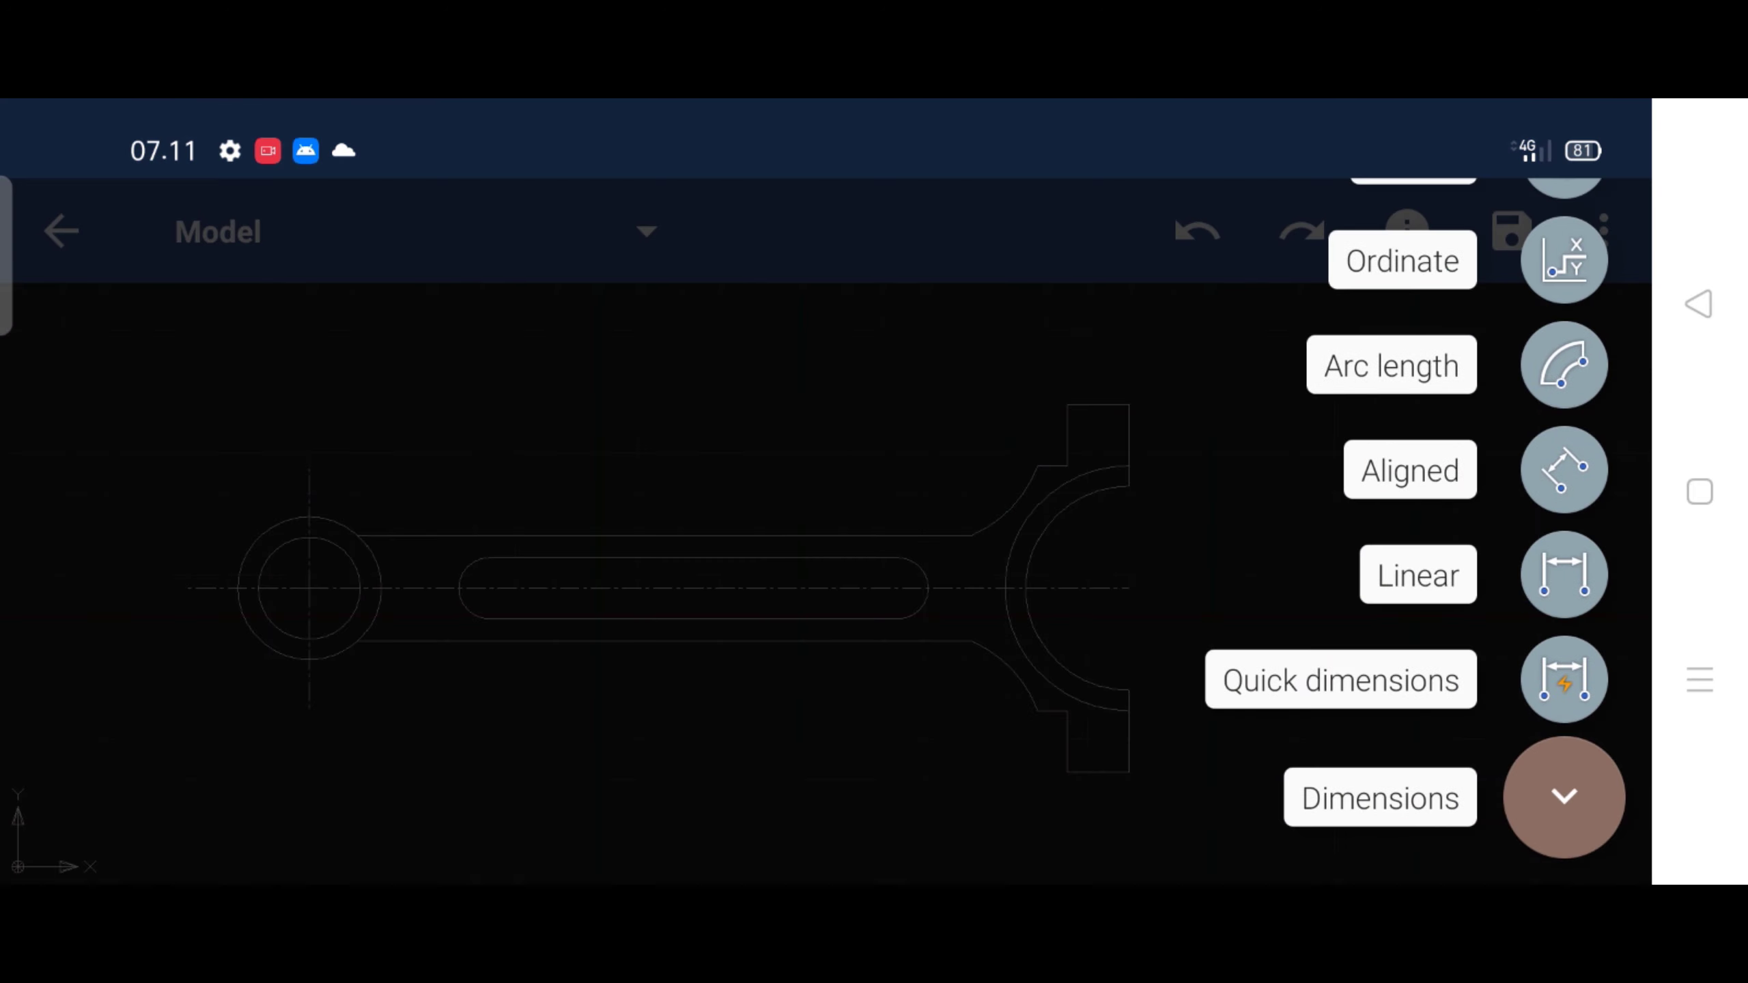
Add the 15 linear dimension beside the big-end lug
click(1564, 574)
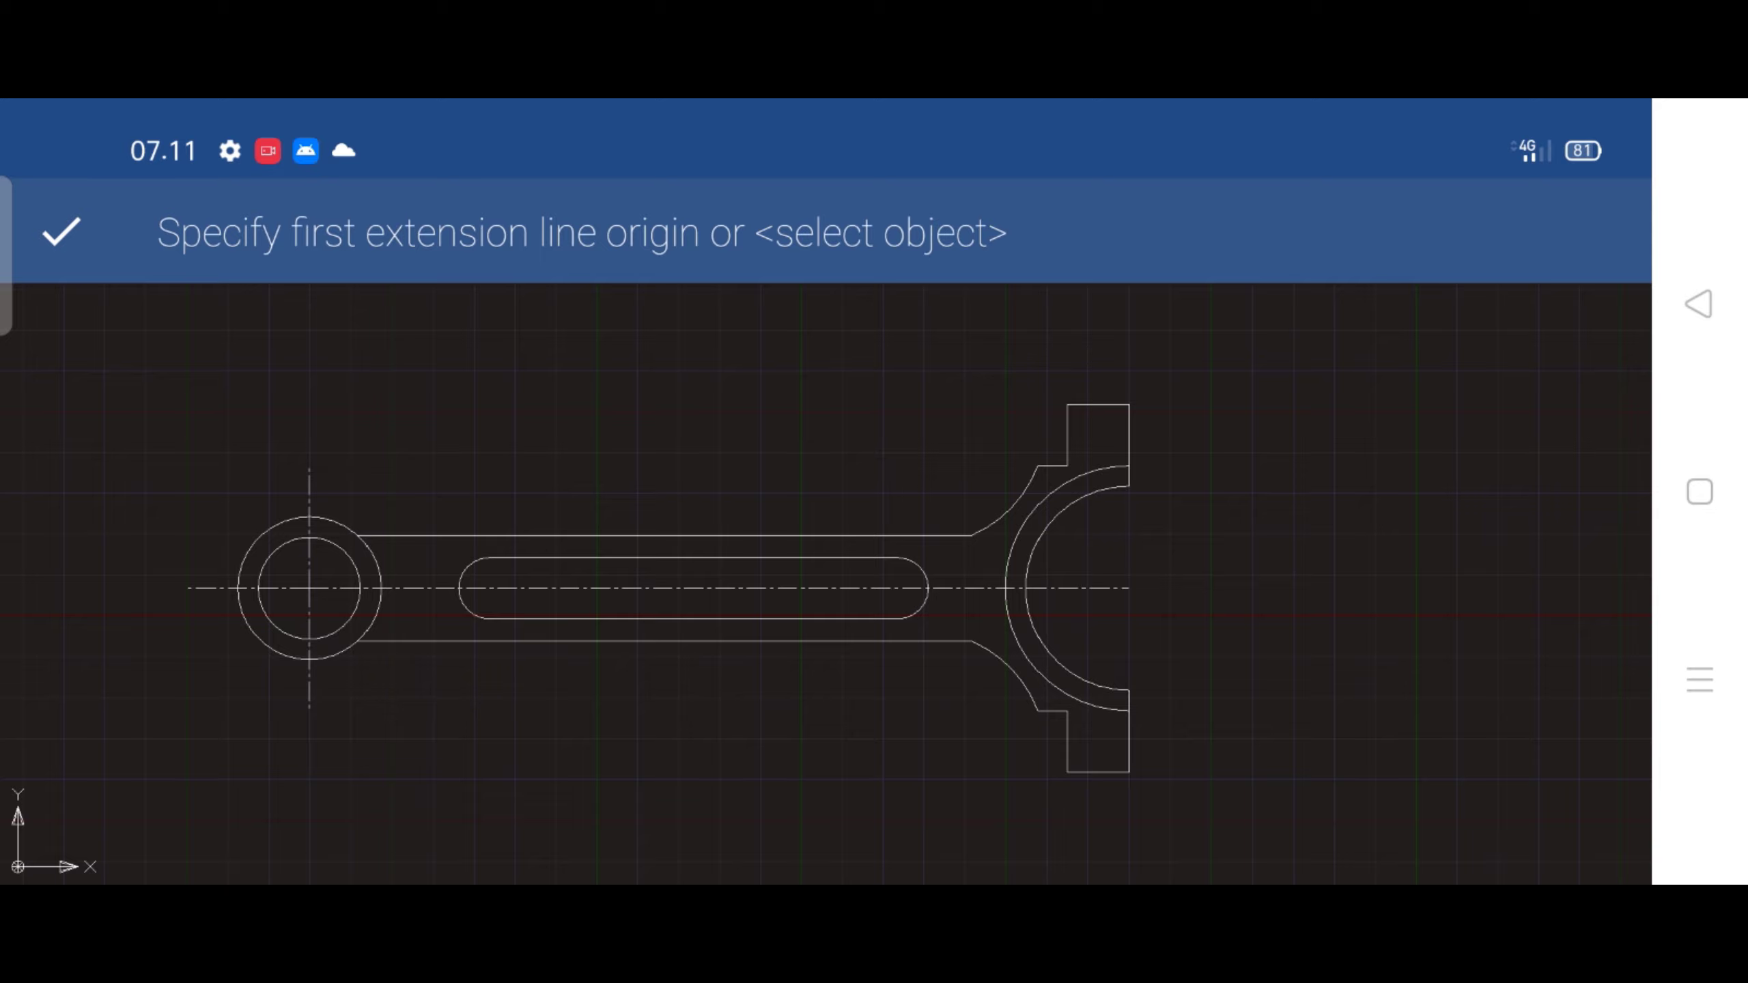
scroll(894, 634, up, 5)
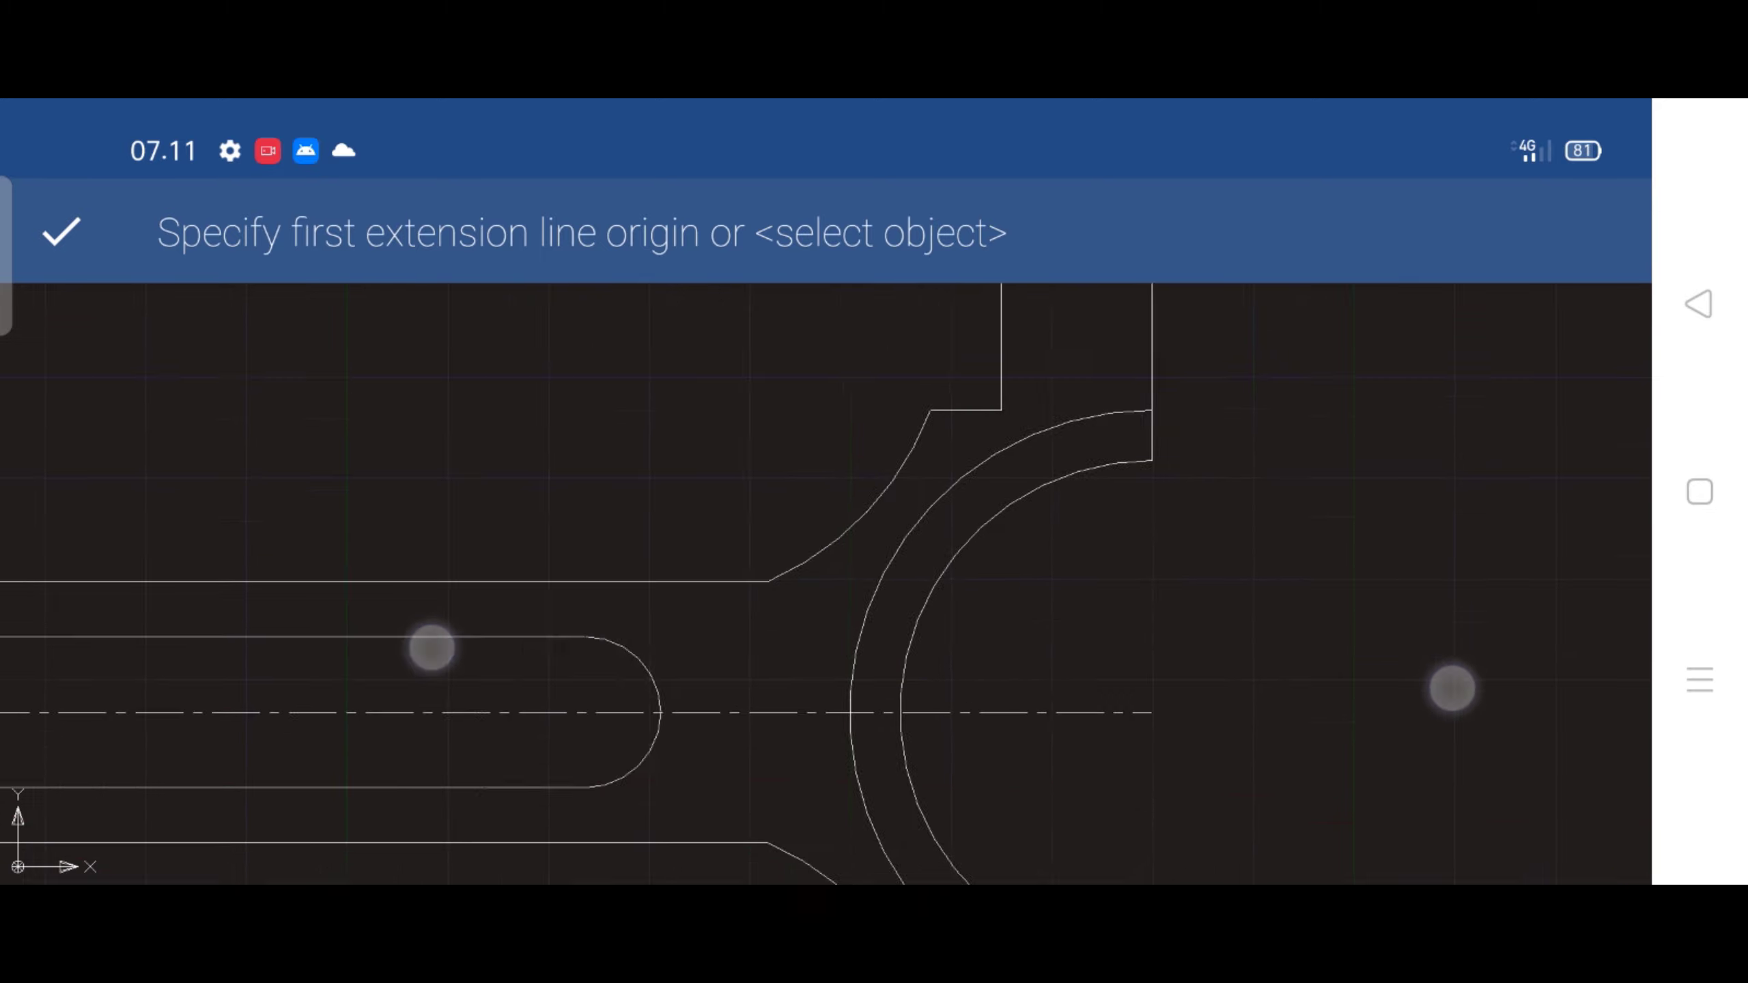
click(1003, 545)
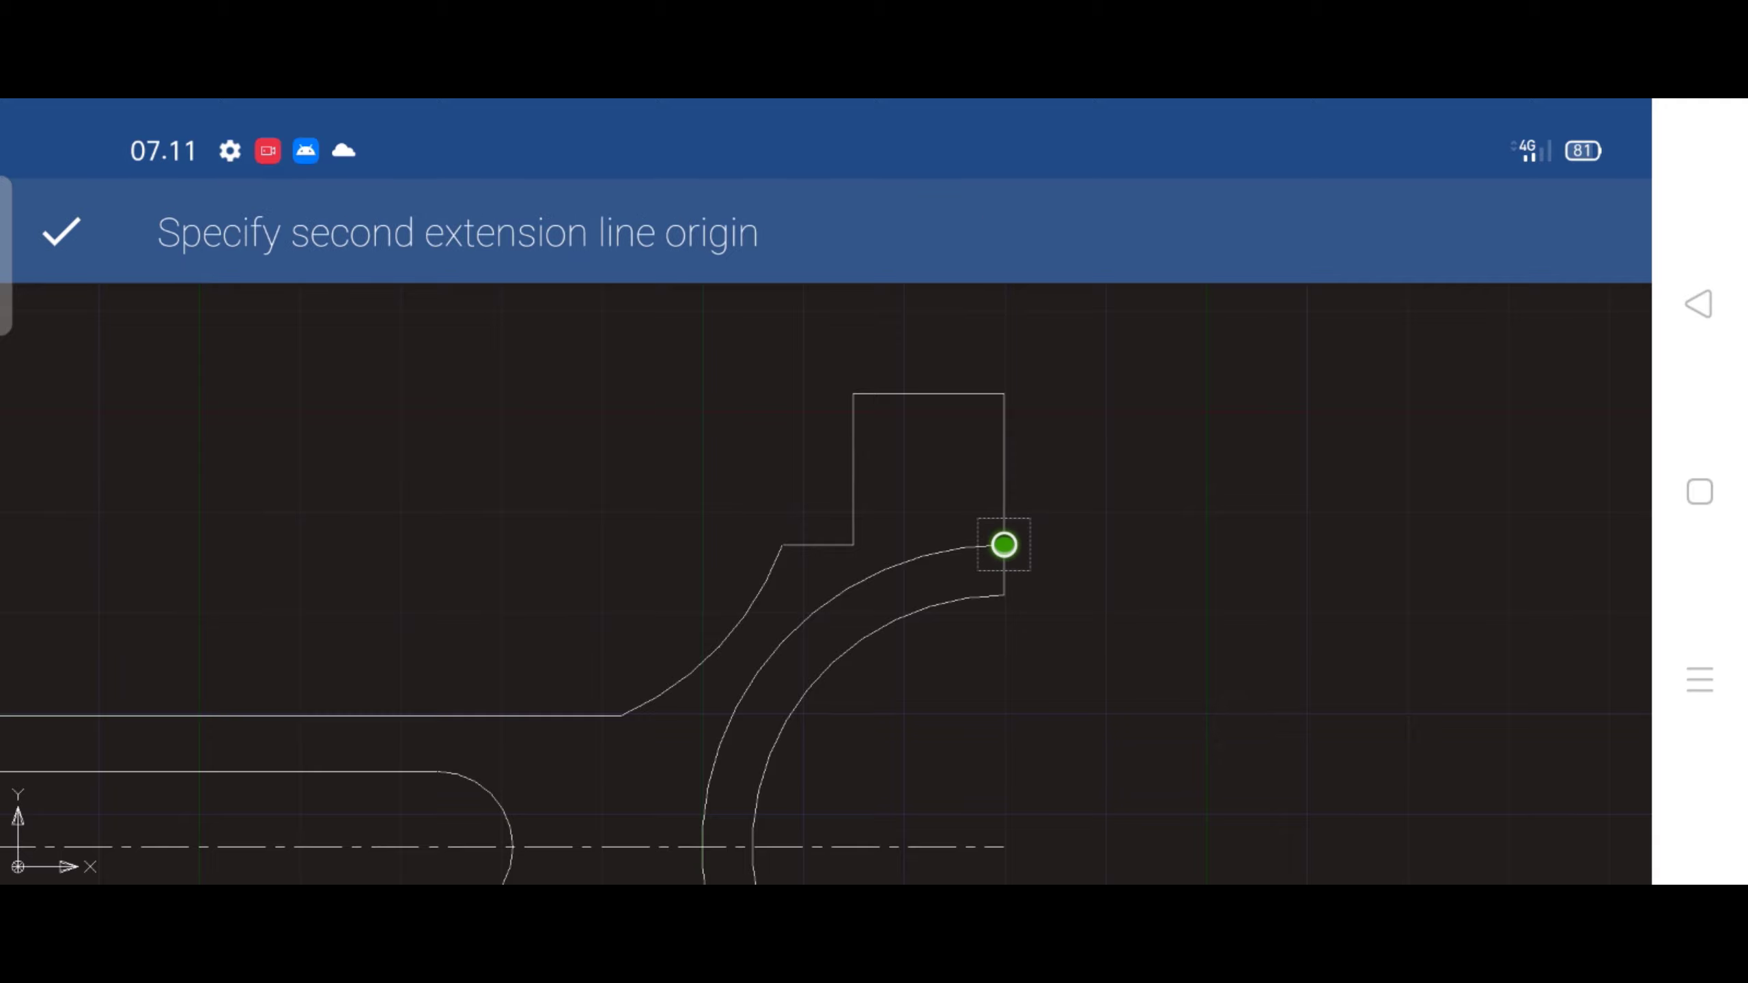
click(1003, 394)
drag(1205, 472, 1132, 475)
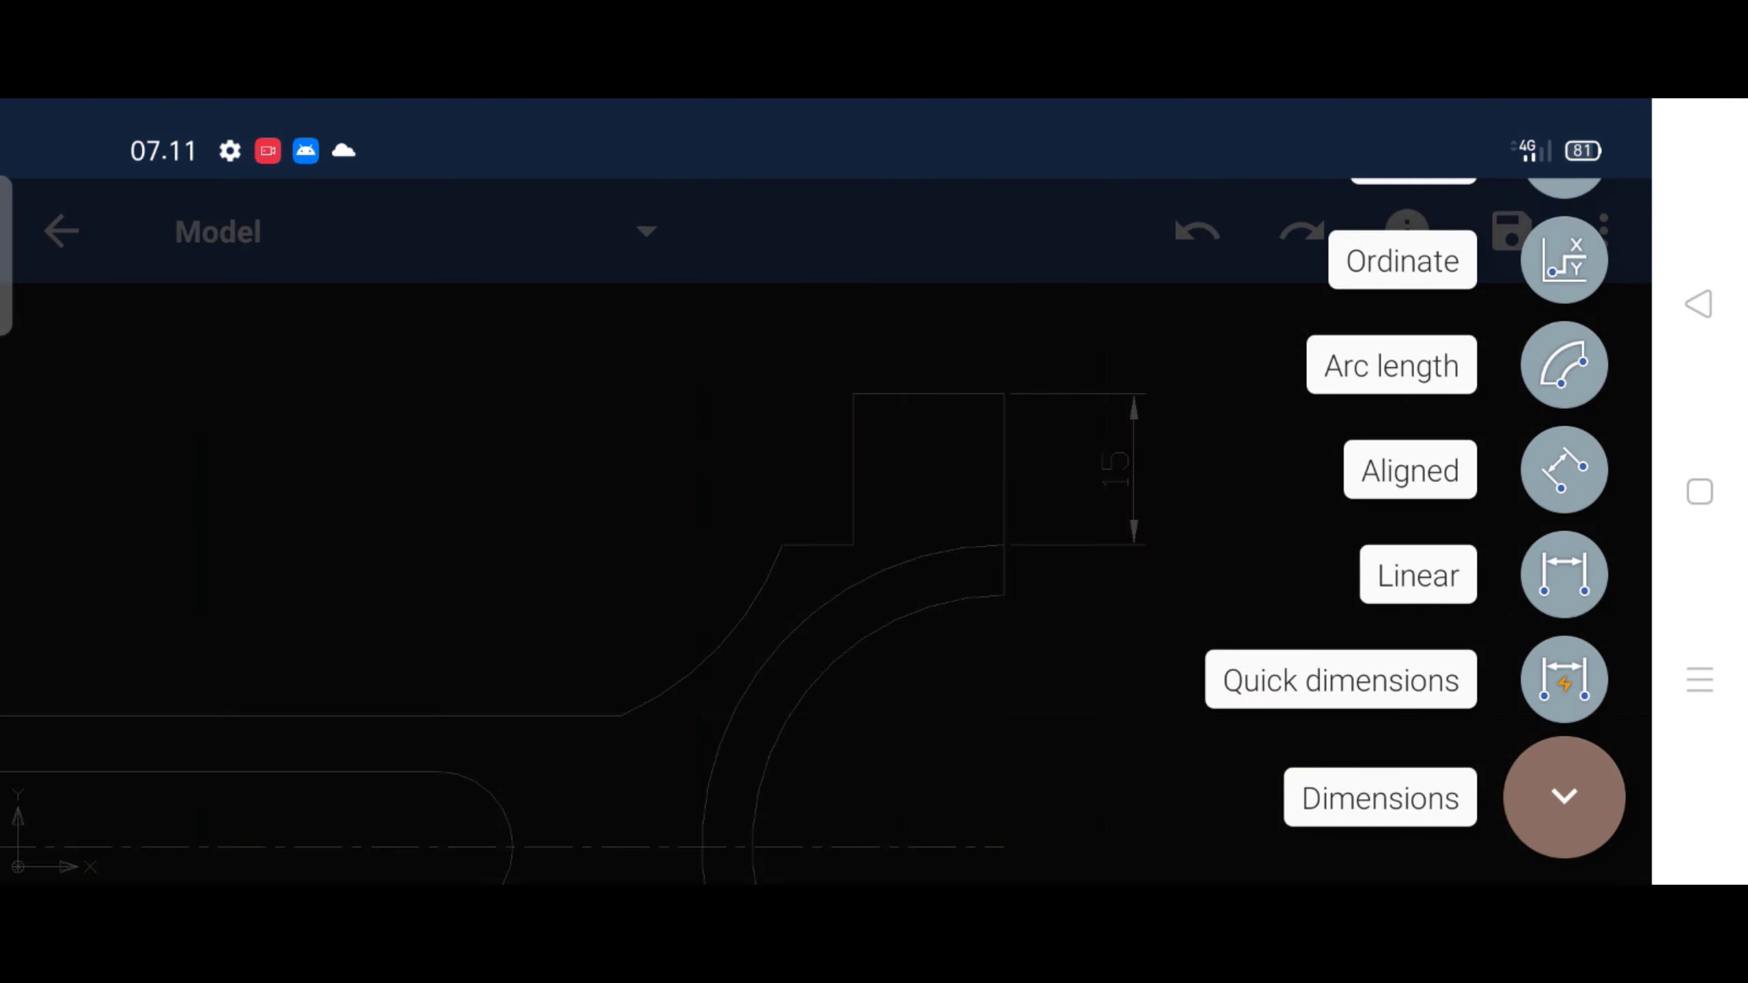
Dimension between the boss's two top corners, placing the 15 dimension above the boss
click(1564, 574)
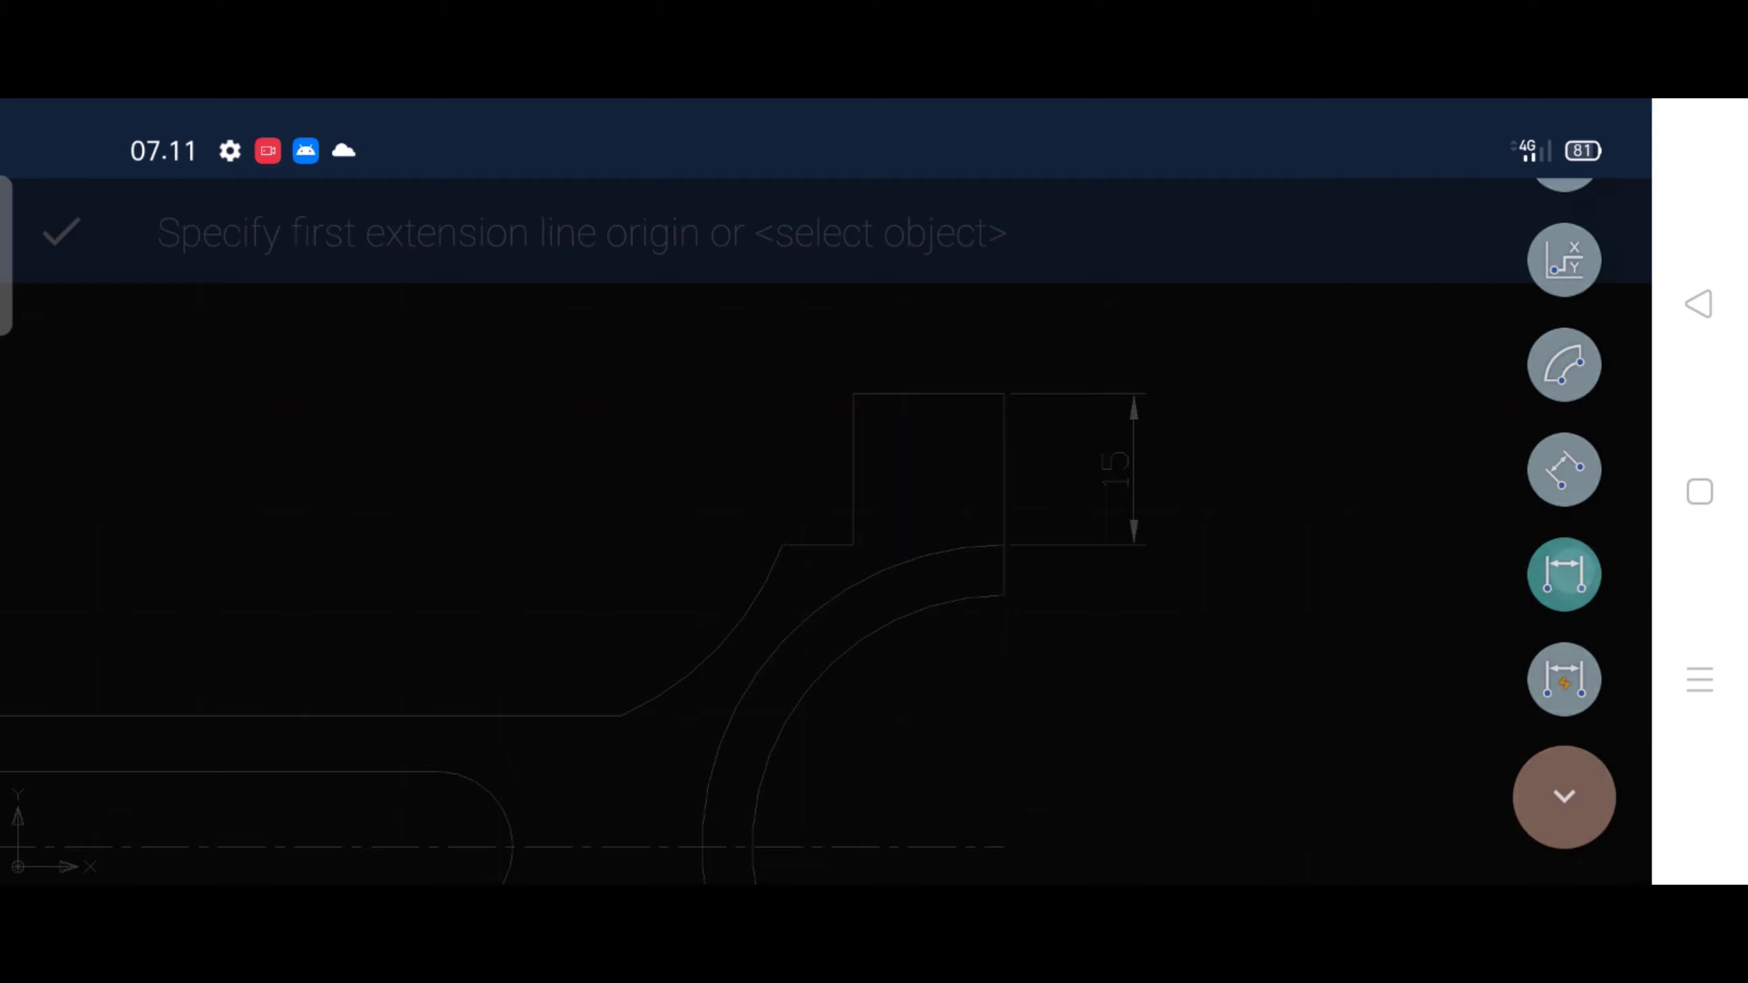
double_click(862, 376)
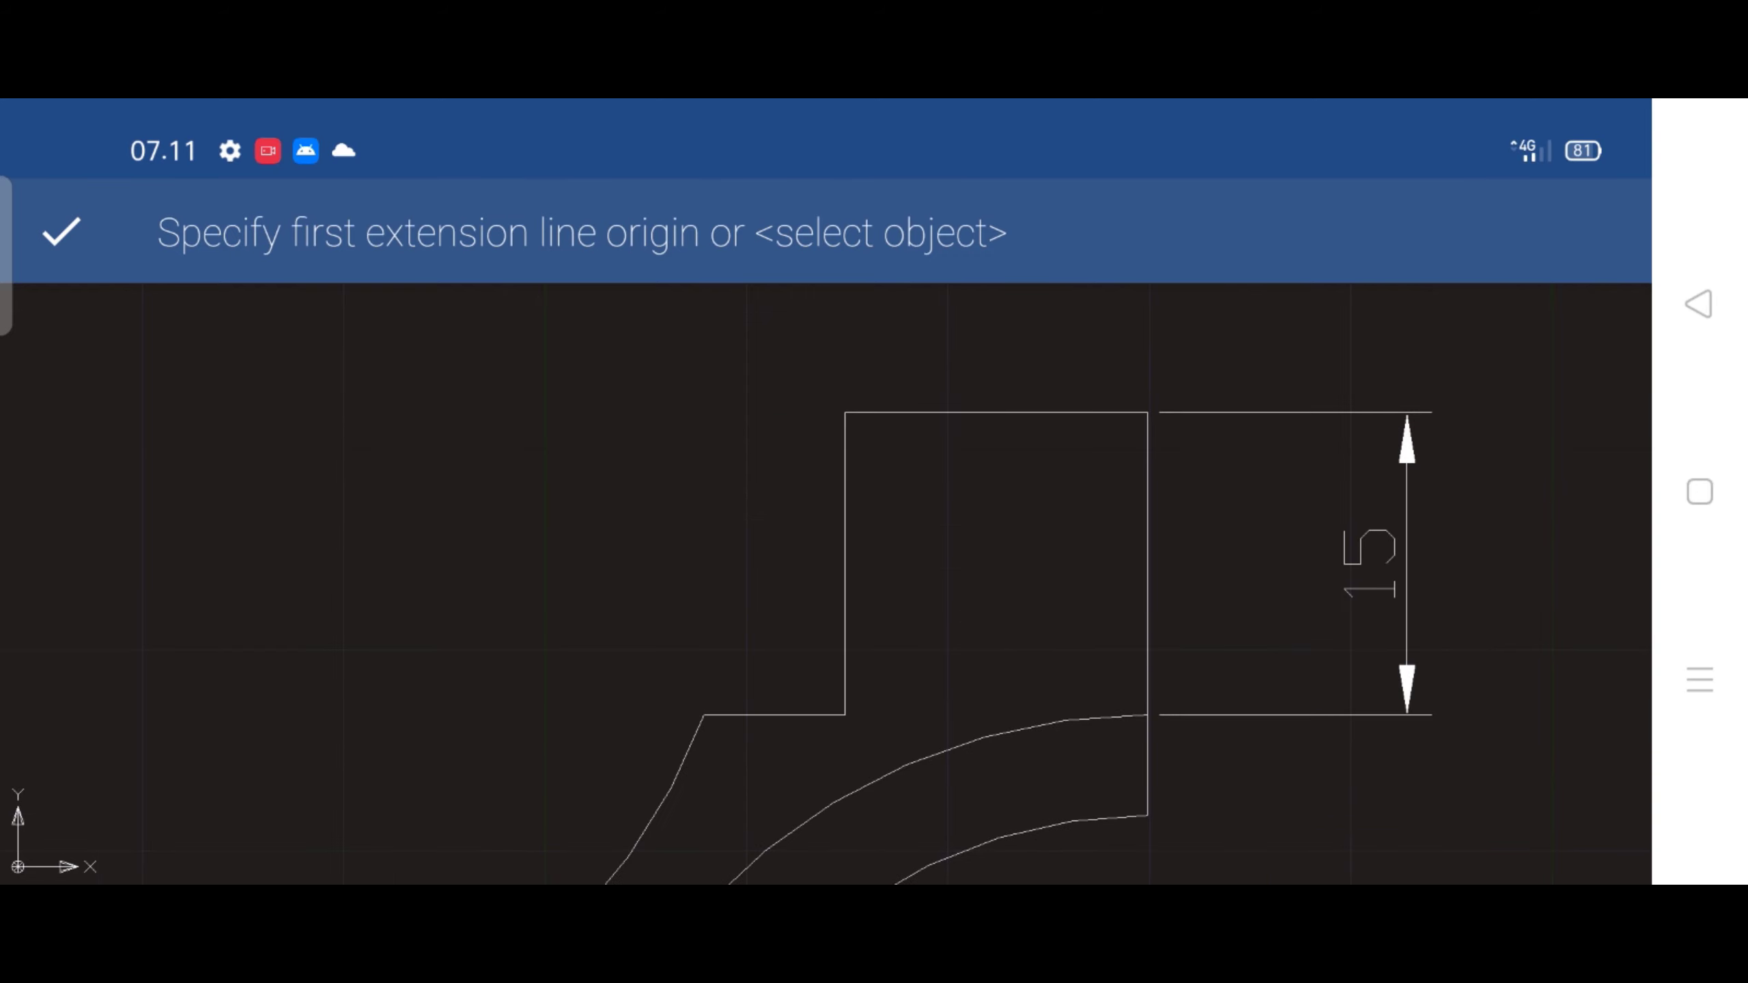
click(845, 412)
click(1147, 412)
drag(469, 556, 486, 624)
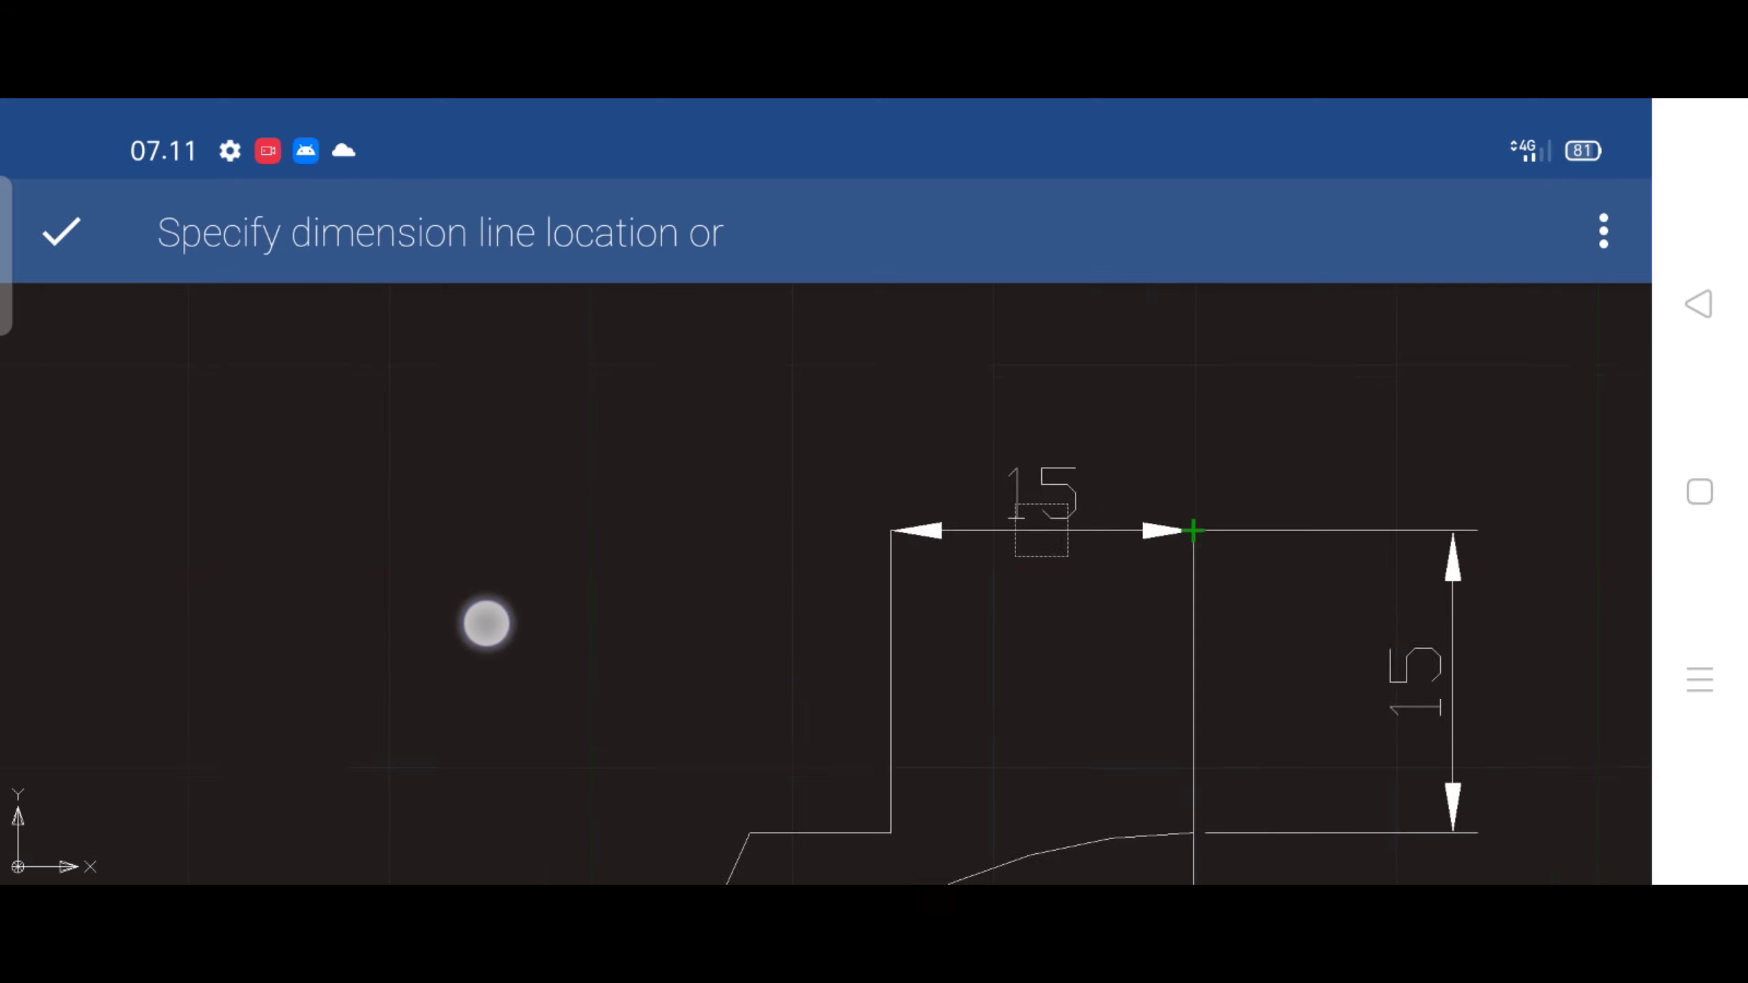
drag(1042, 390, 1054, 371)
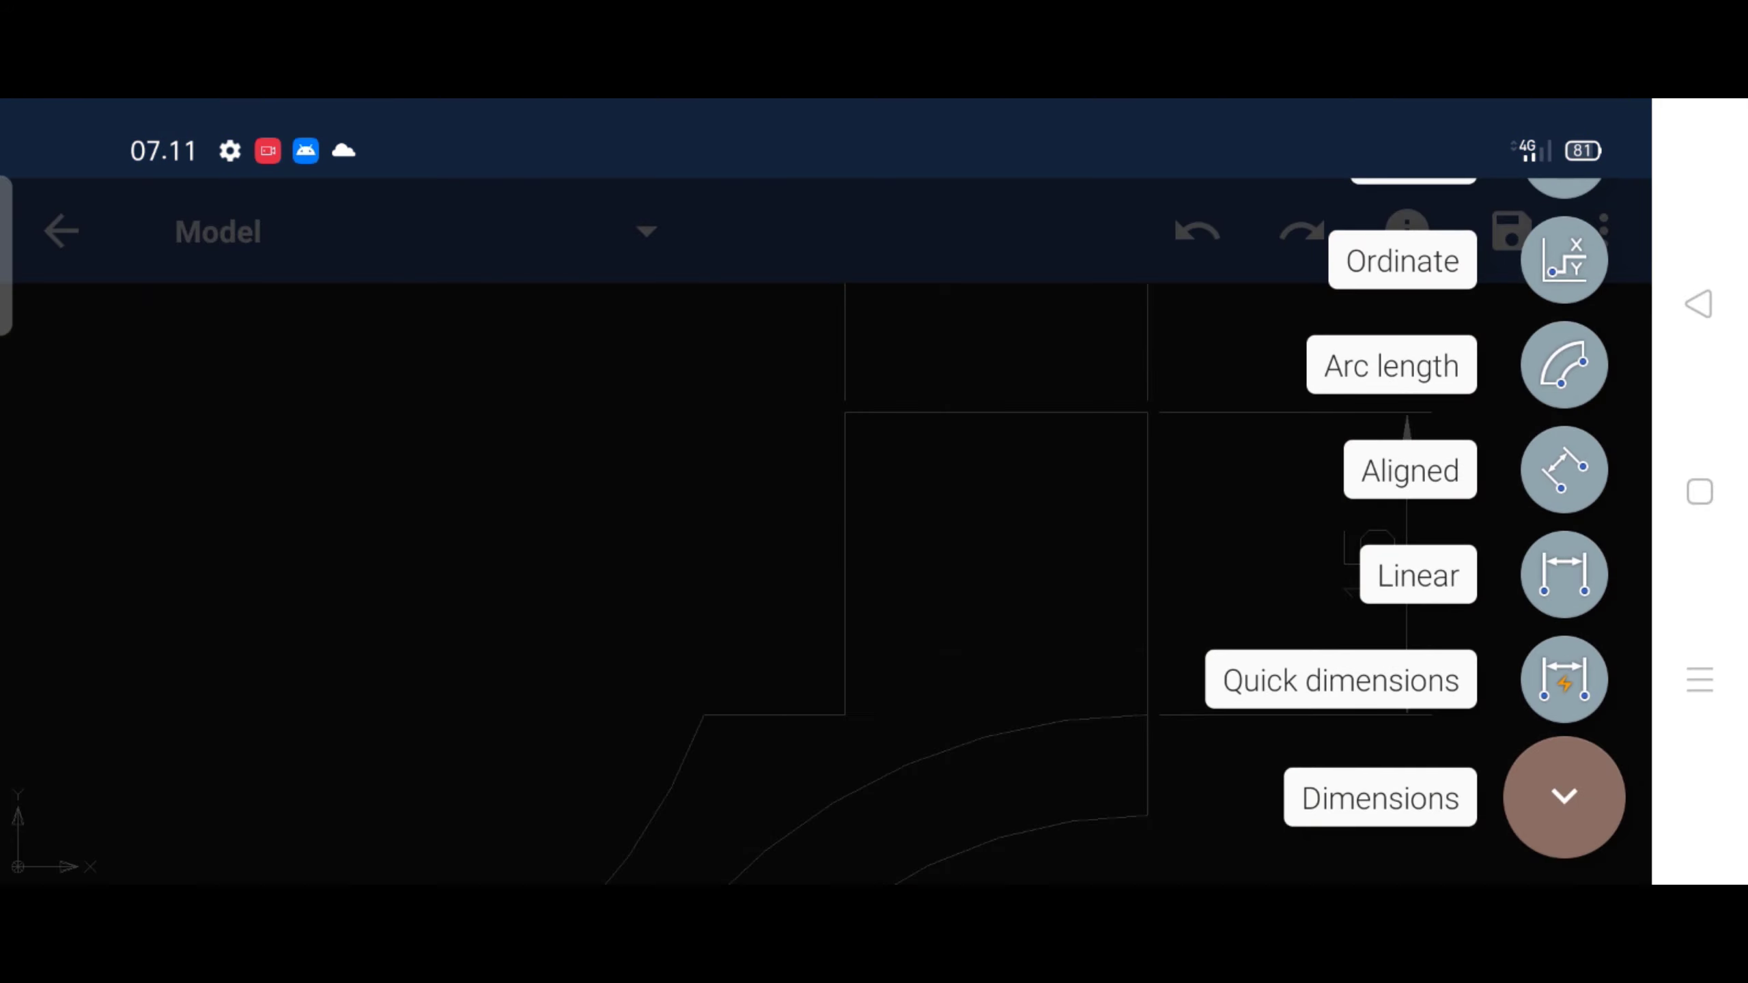
Add the 7 dimension between the boss's left and right corners, above the boss
click(1564, 574)
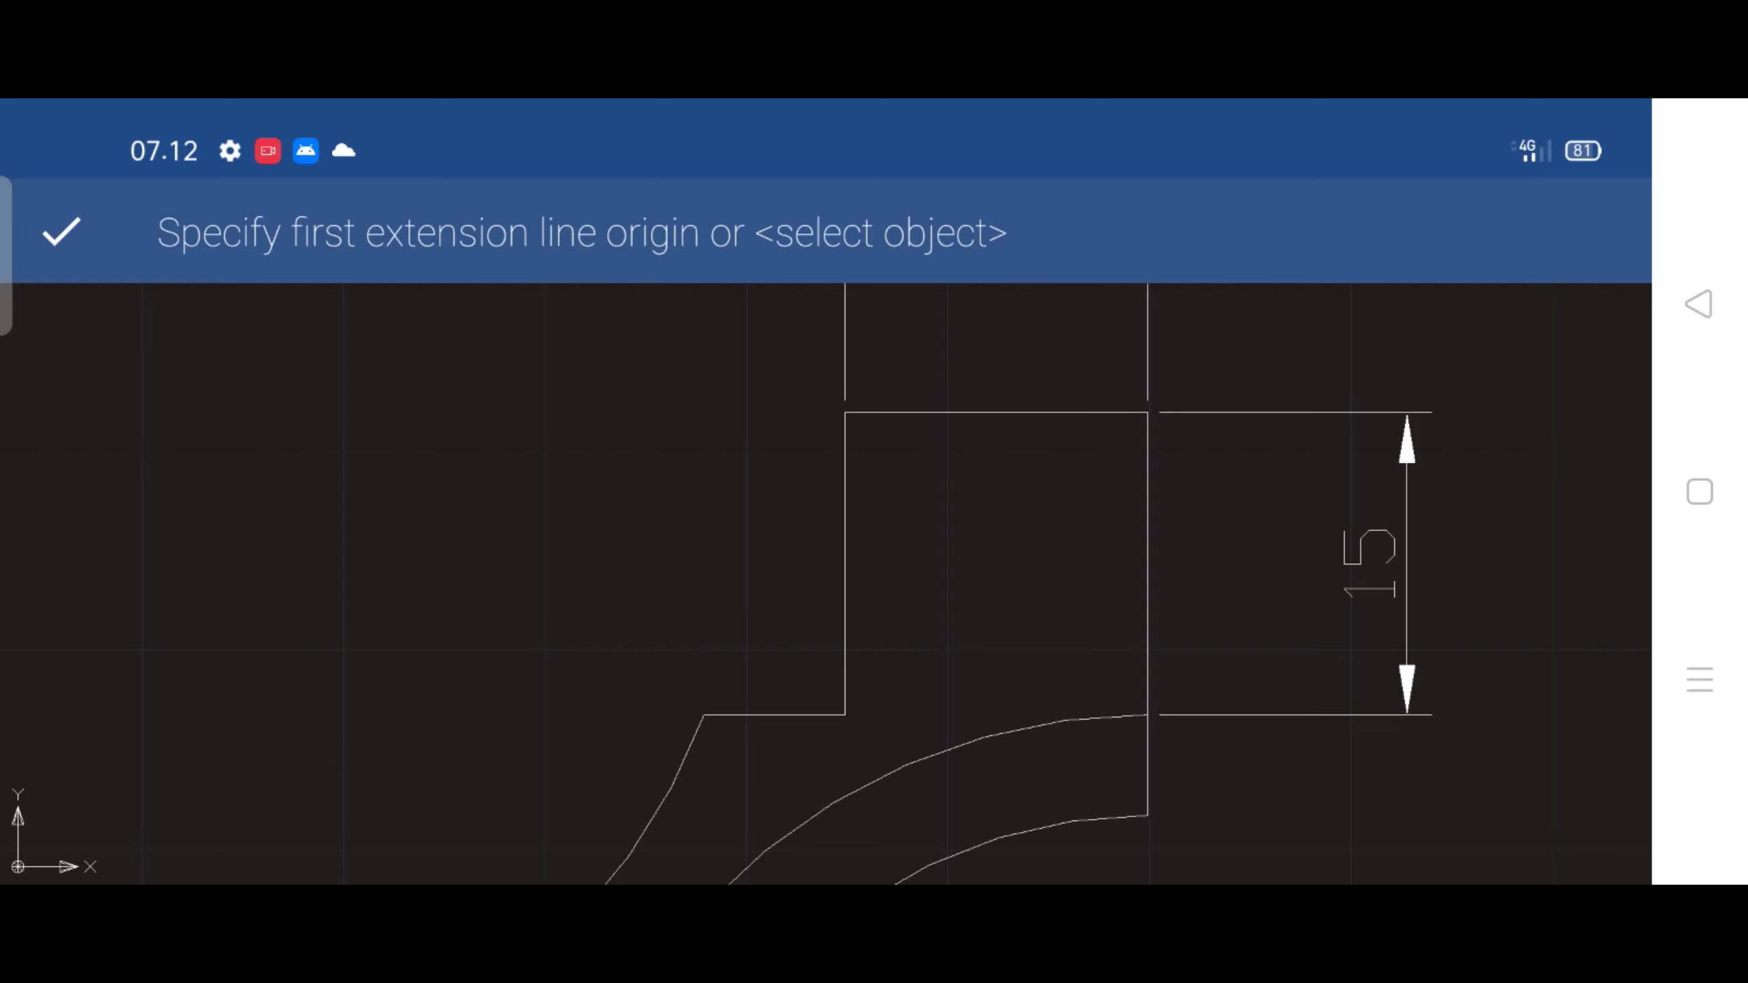
click(703, 715)
click(845, 715)
drag(273, 457, 386, 675)
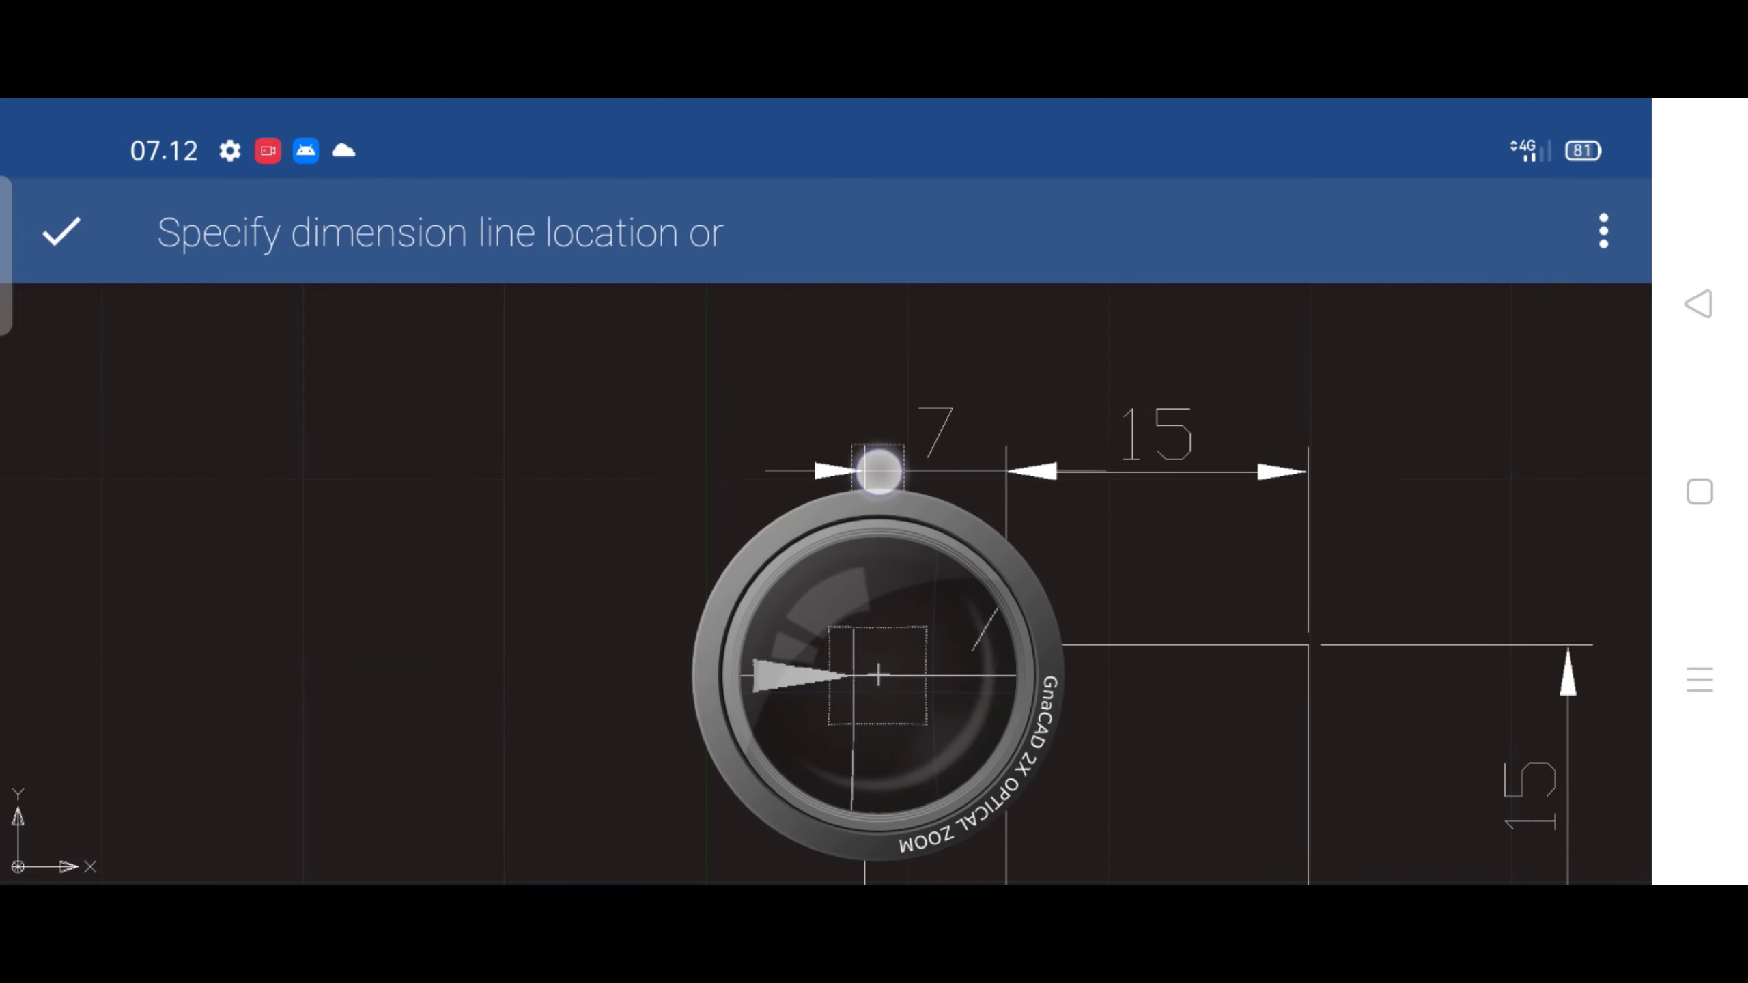
click(884, 477)
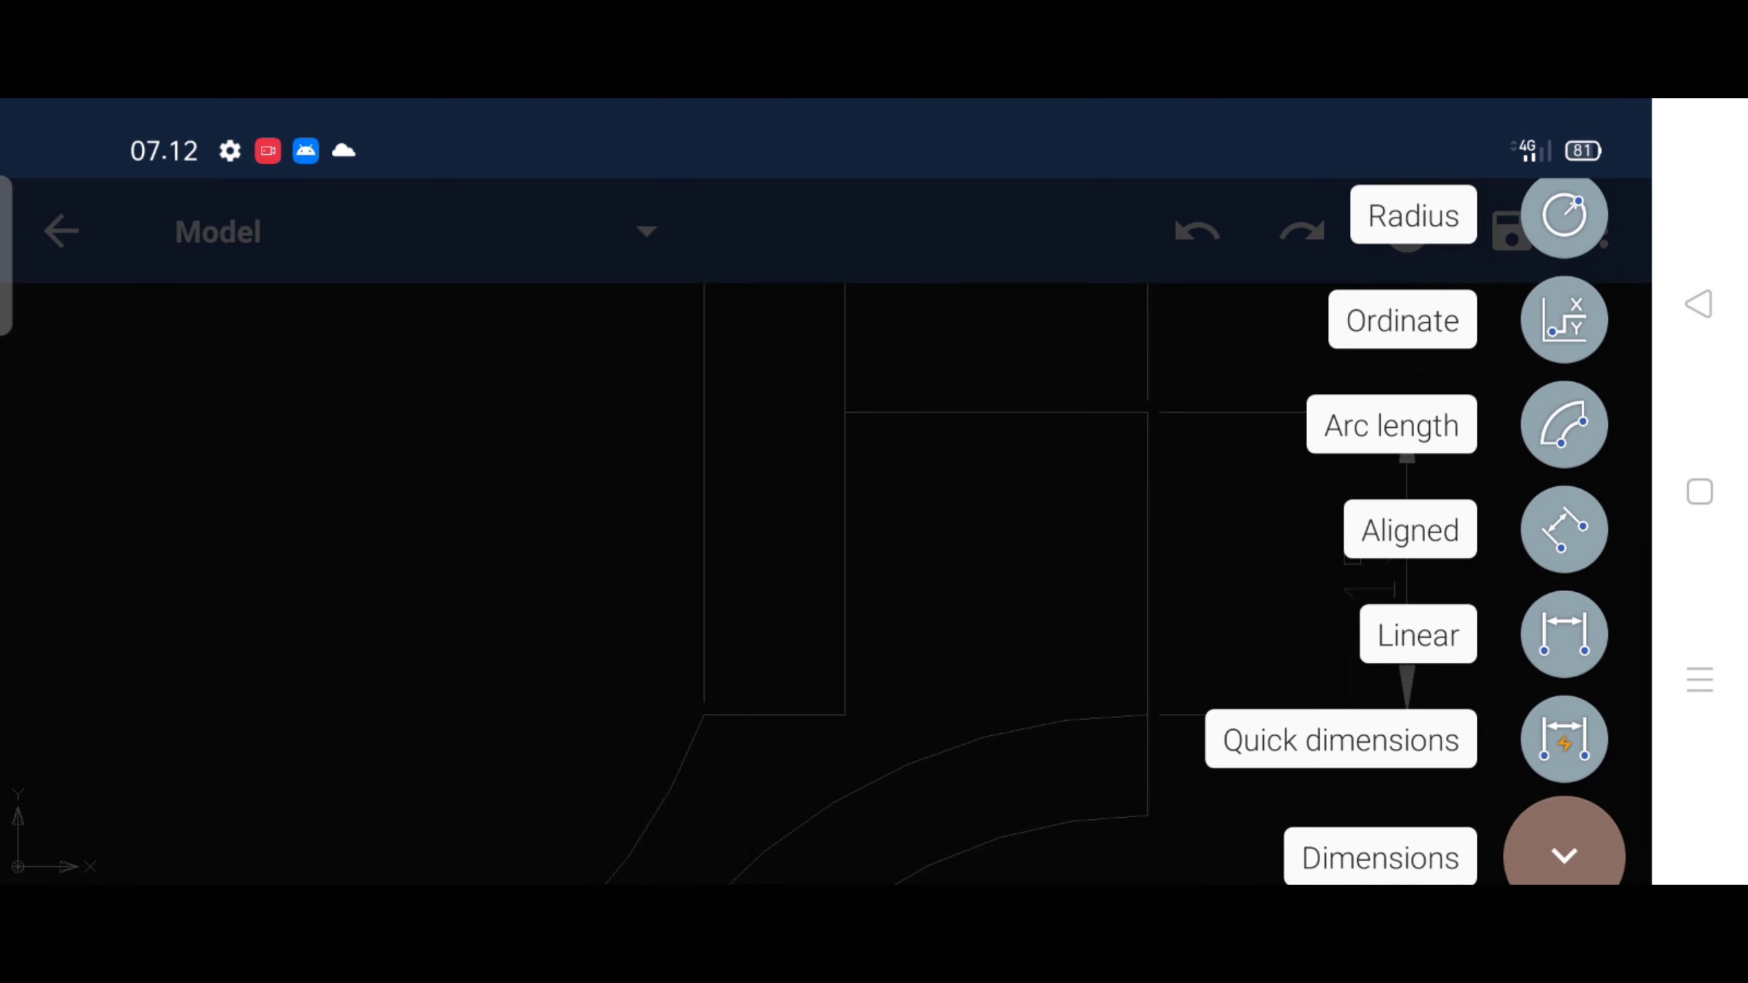
Add the 5 dimension across the step's corners, placed right of the part
click(1563, 638)
scroll(865, 503, down, 5)
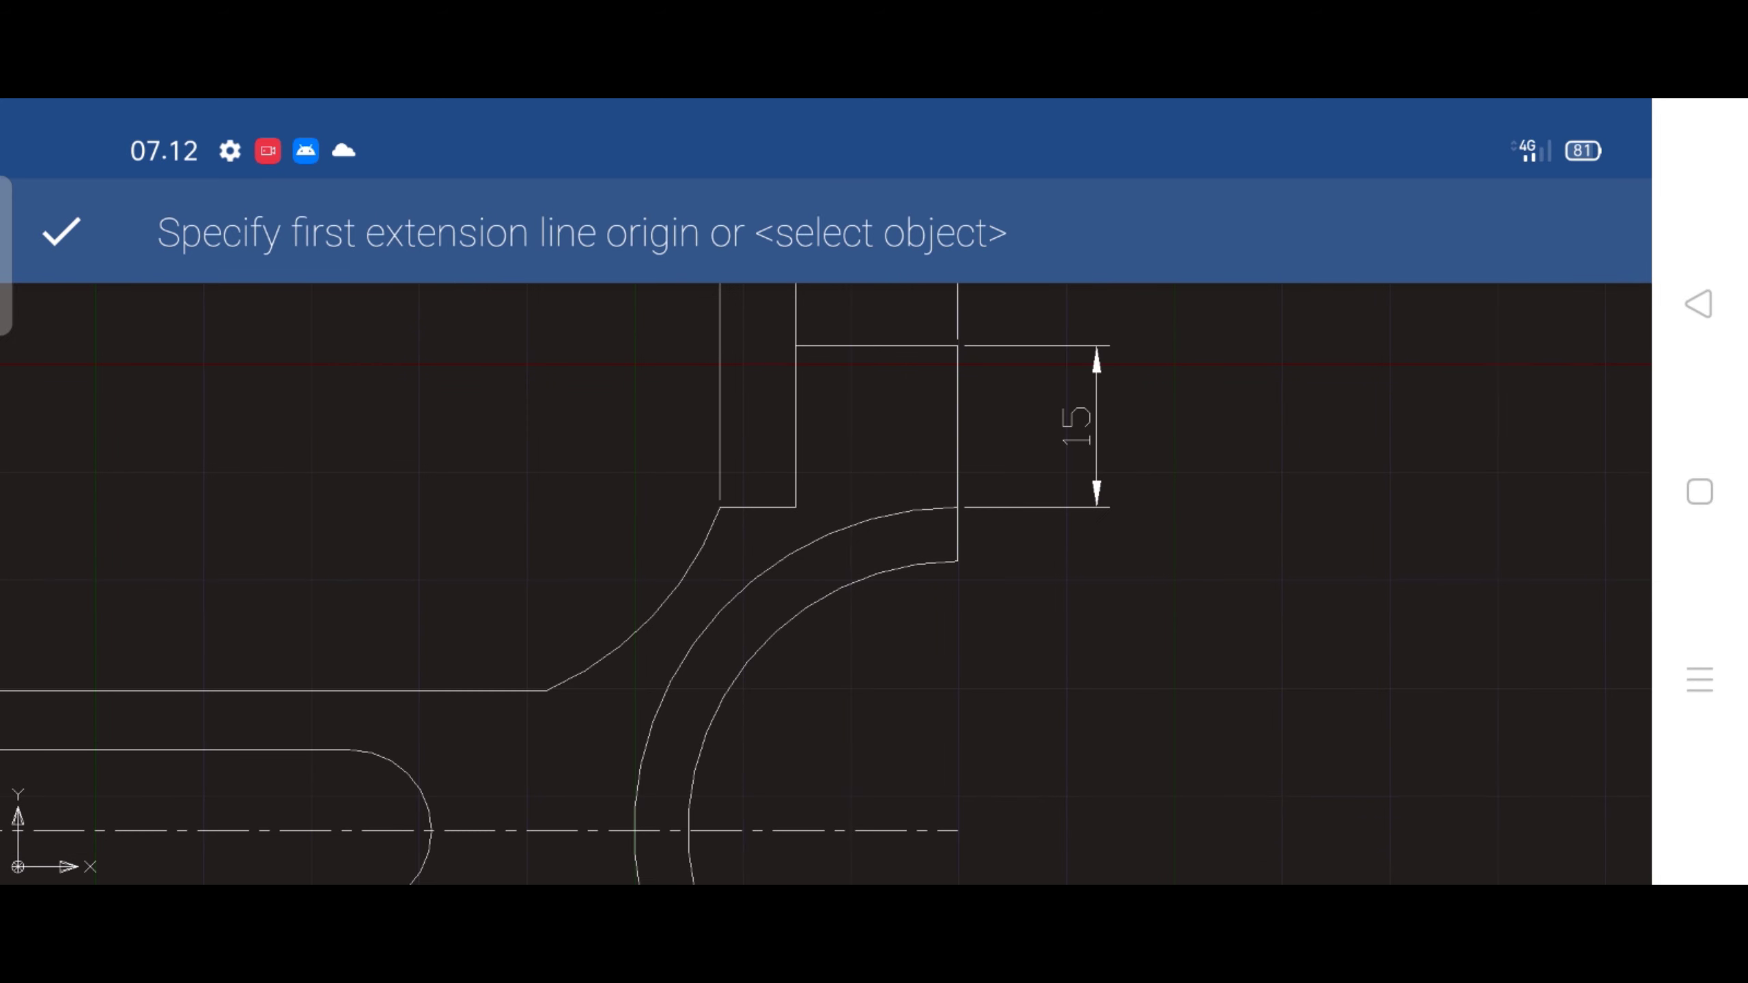
scroll(884, 634, up, 5)
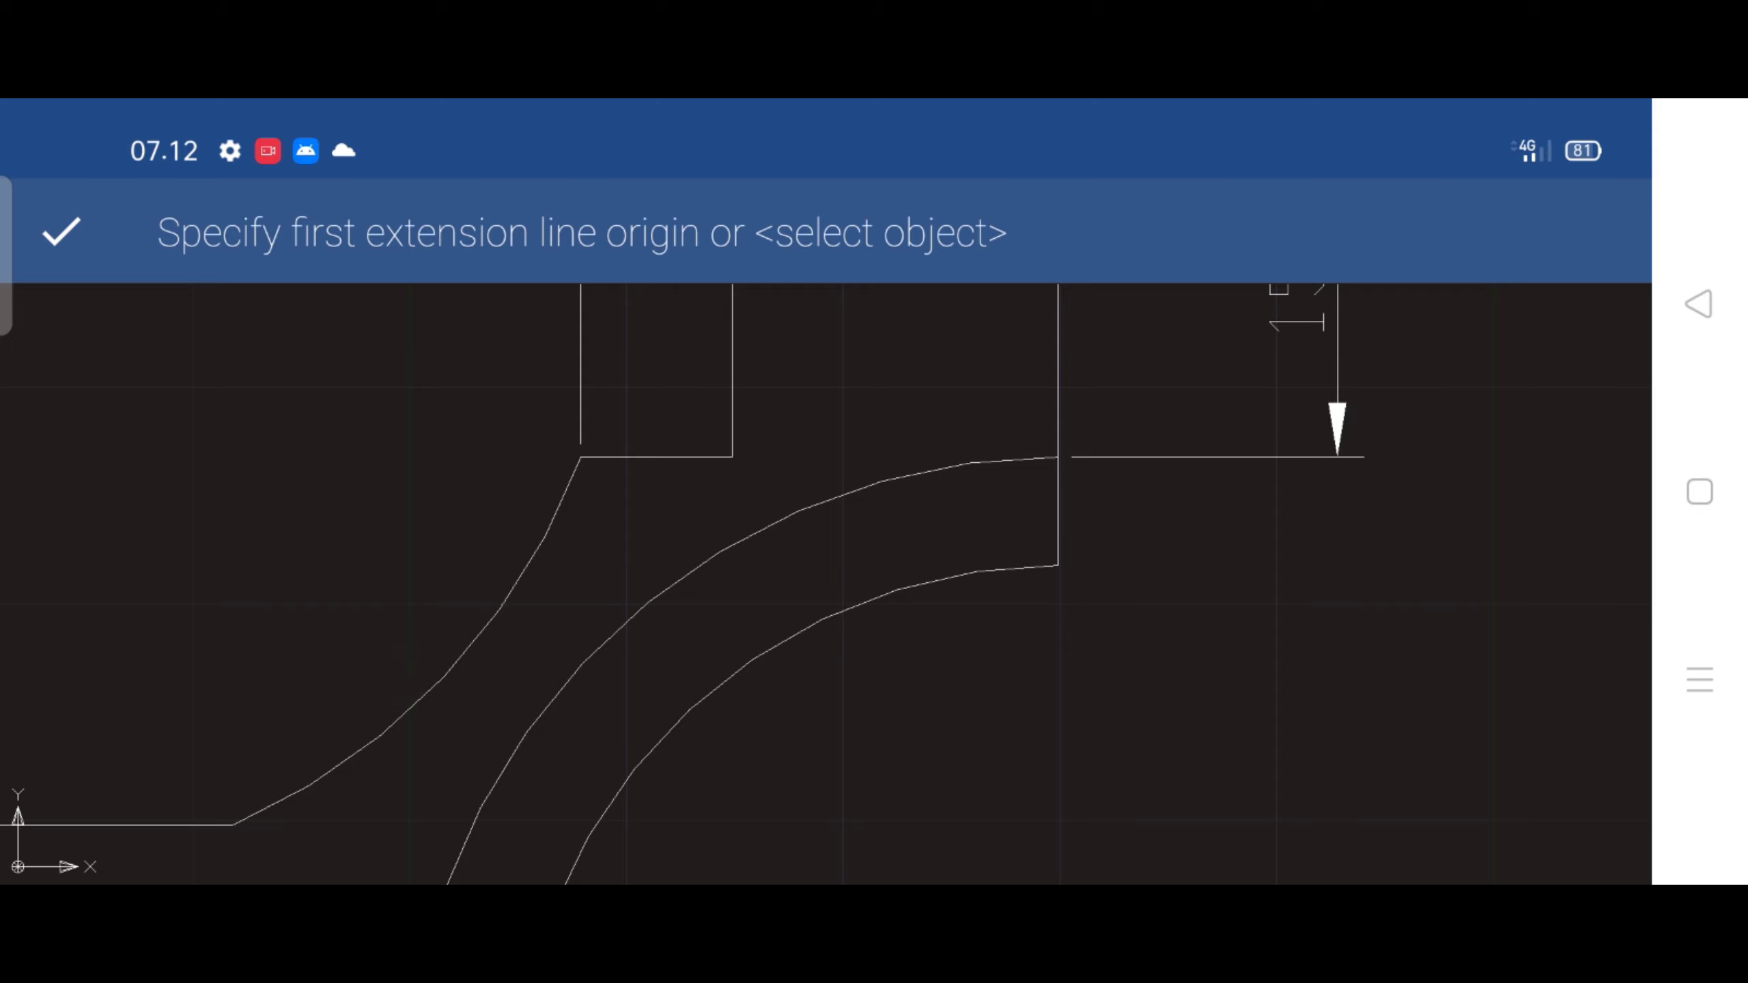
click(1059, 460)
click(1058, 561)
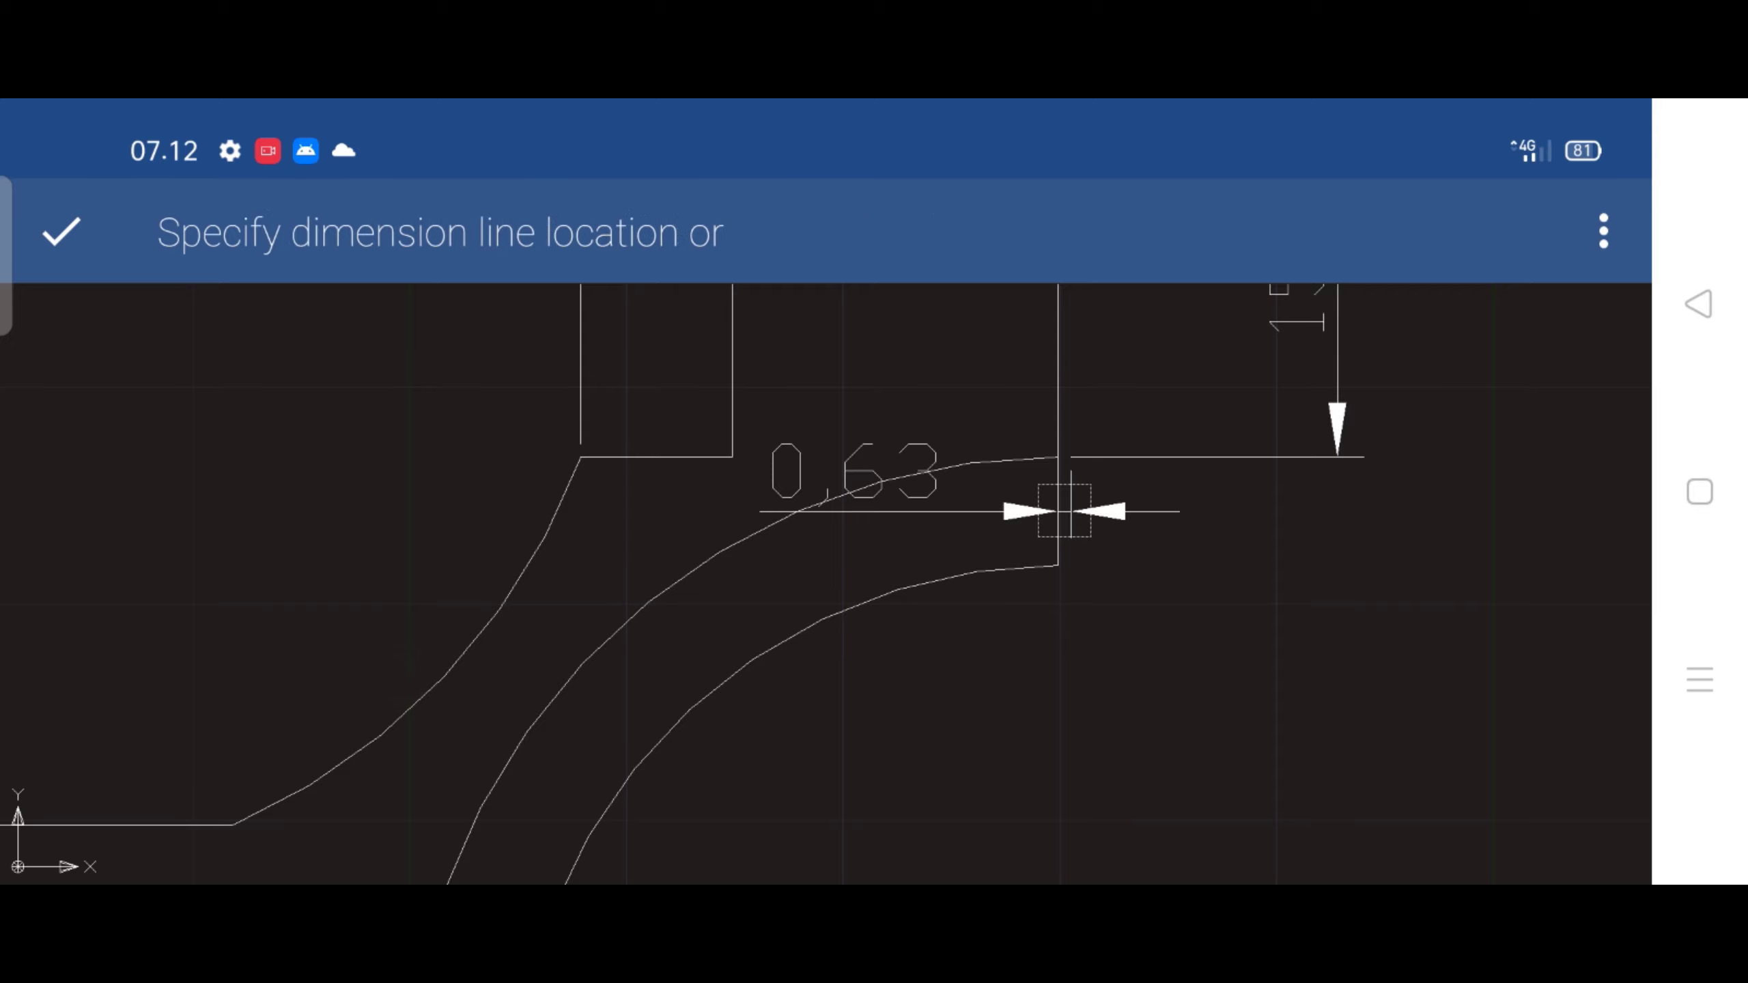
drag(1358, 530, 1334, 526)
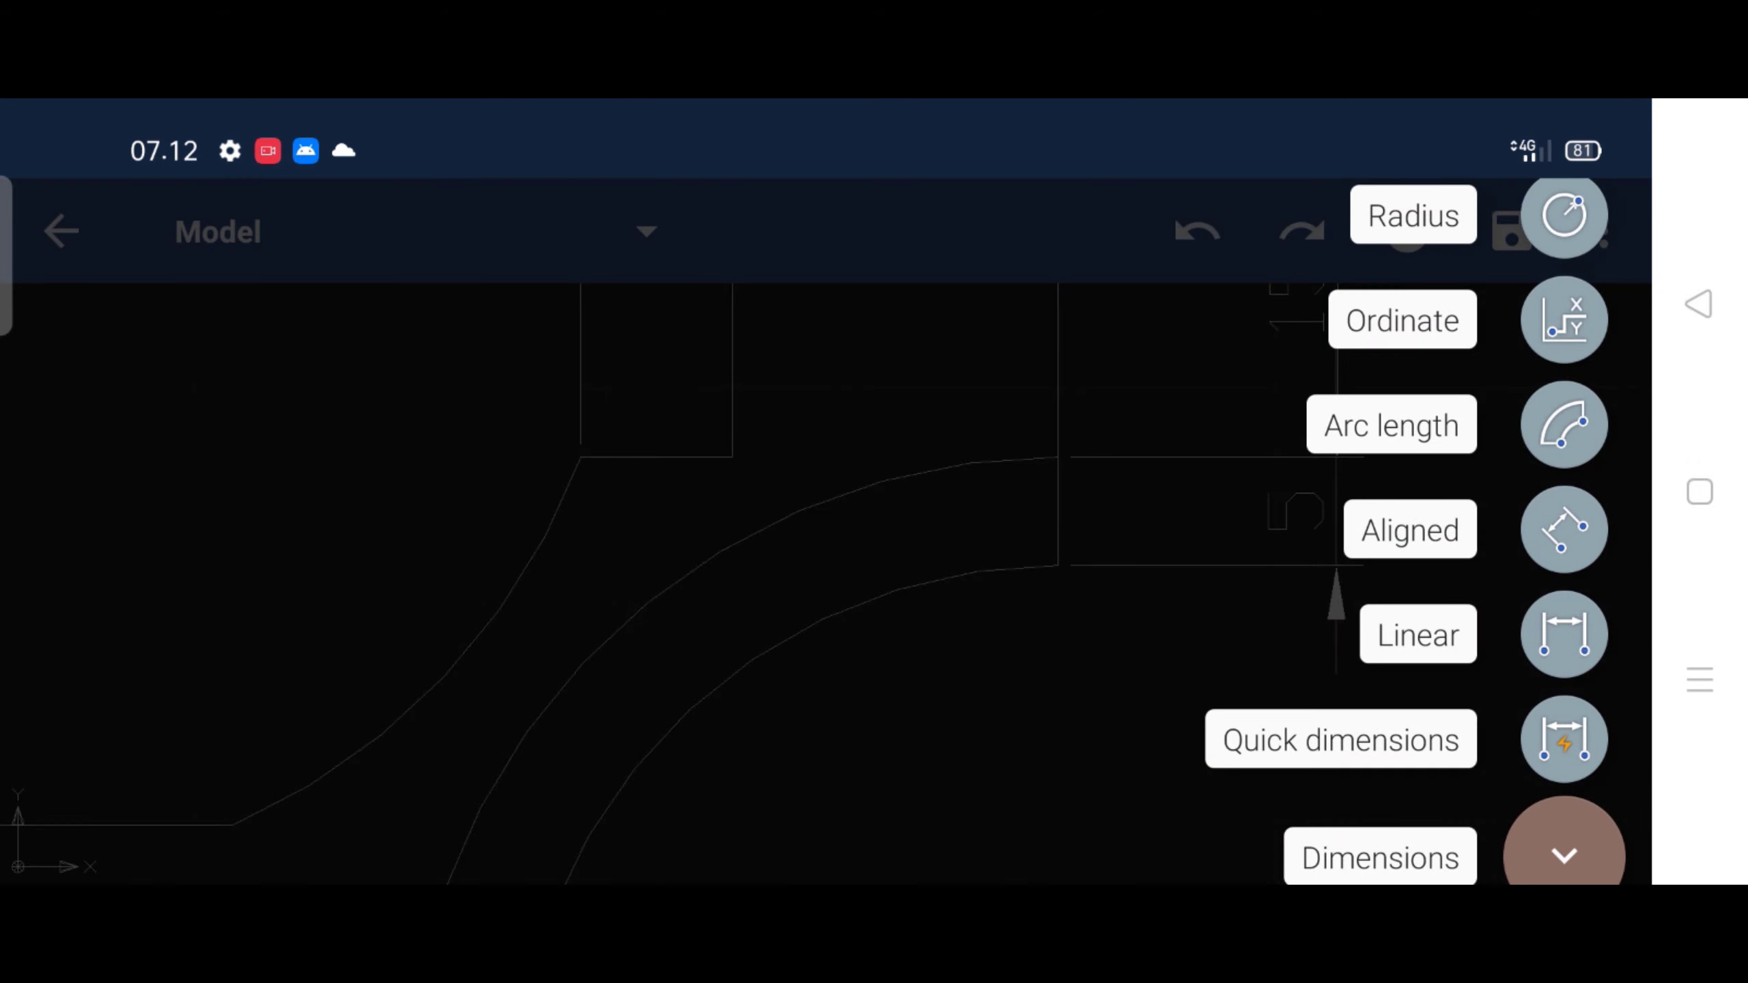
Start a slot-length dimension between the slot's left and right arc centres
click(1564, 528)
scroll(826, 578, down, 5)
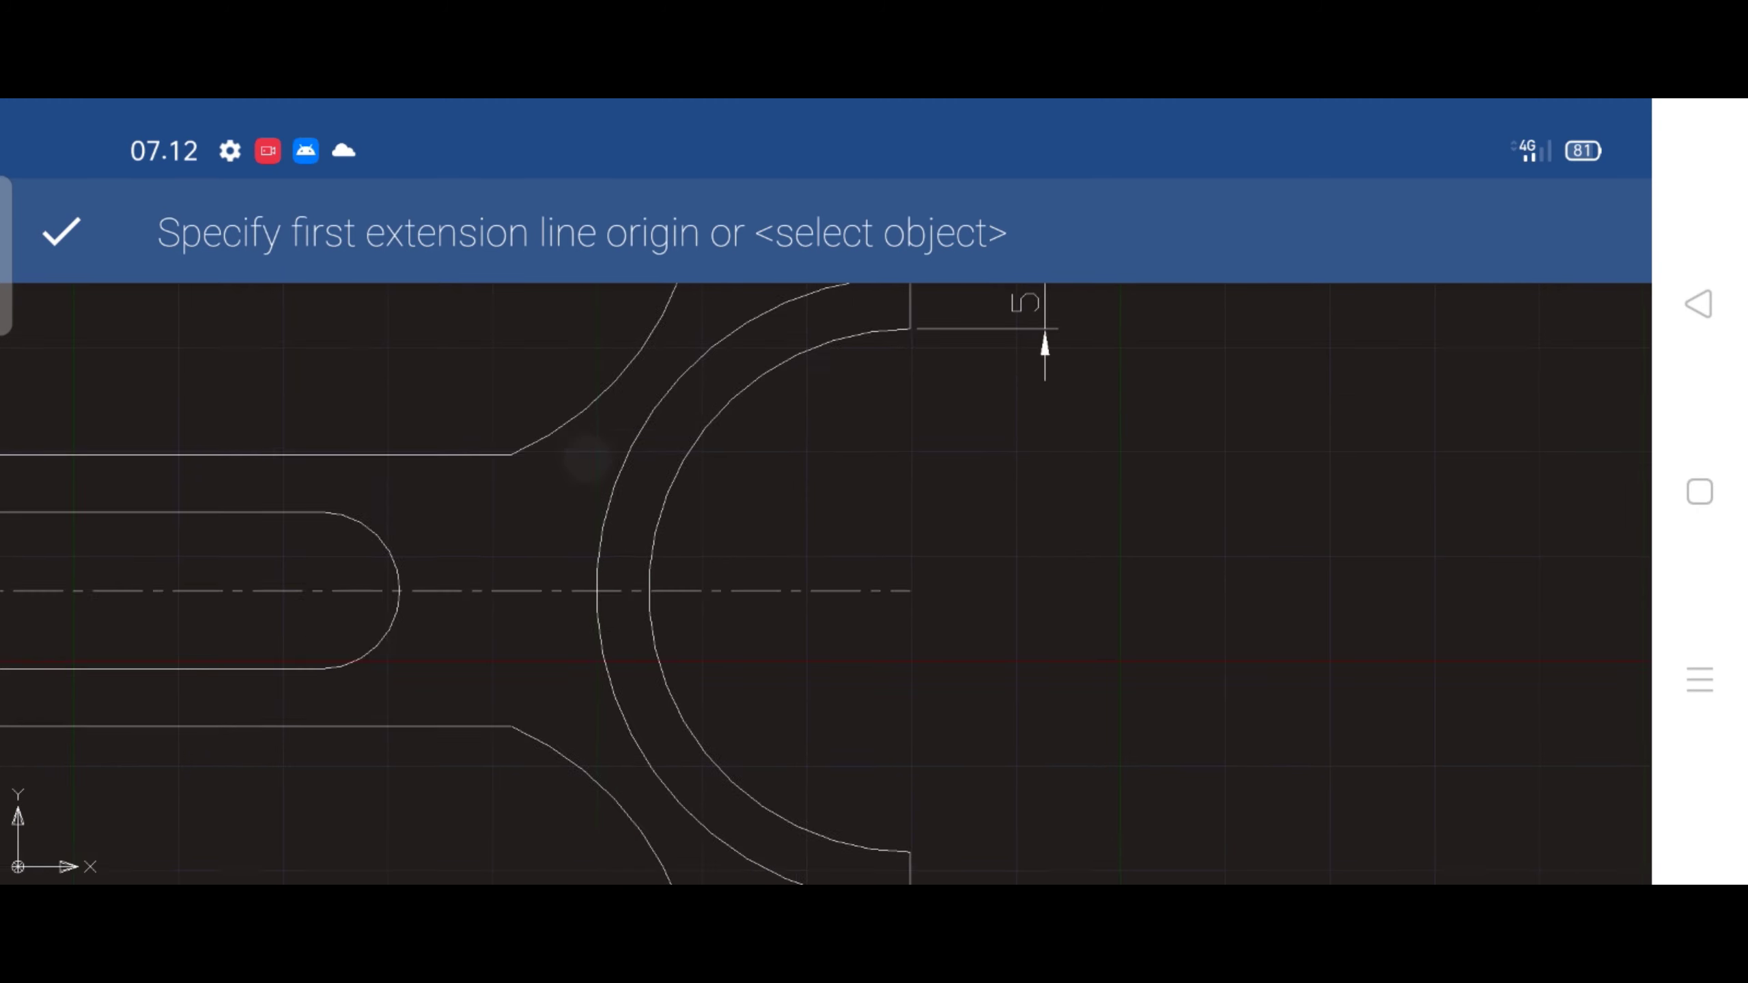
scroll(825, 592, down, 3)
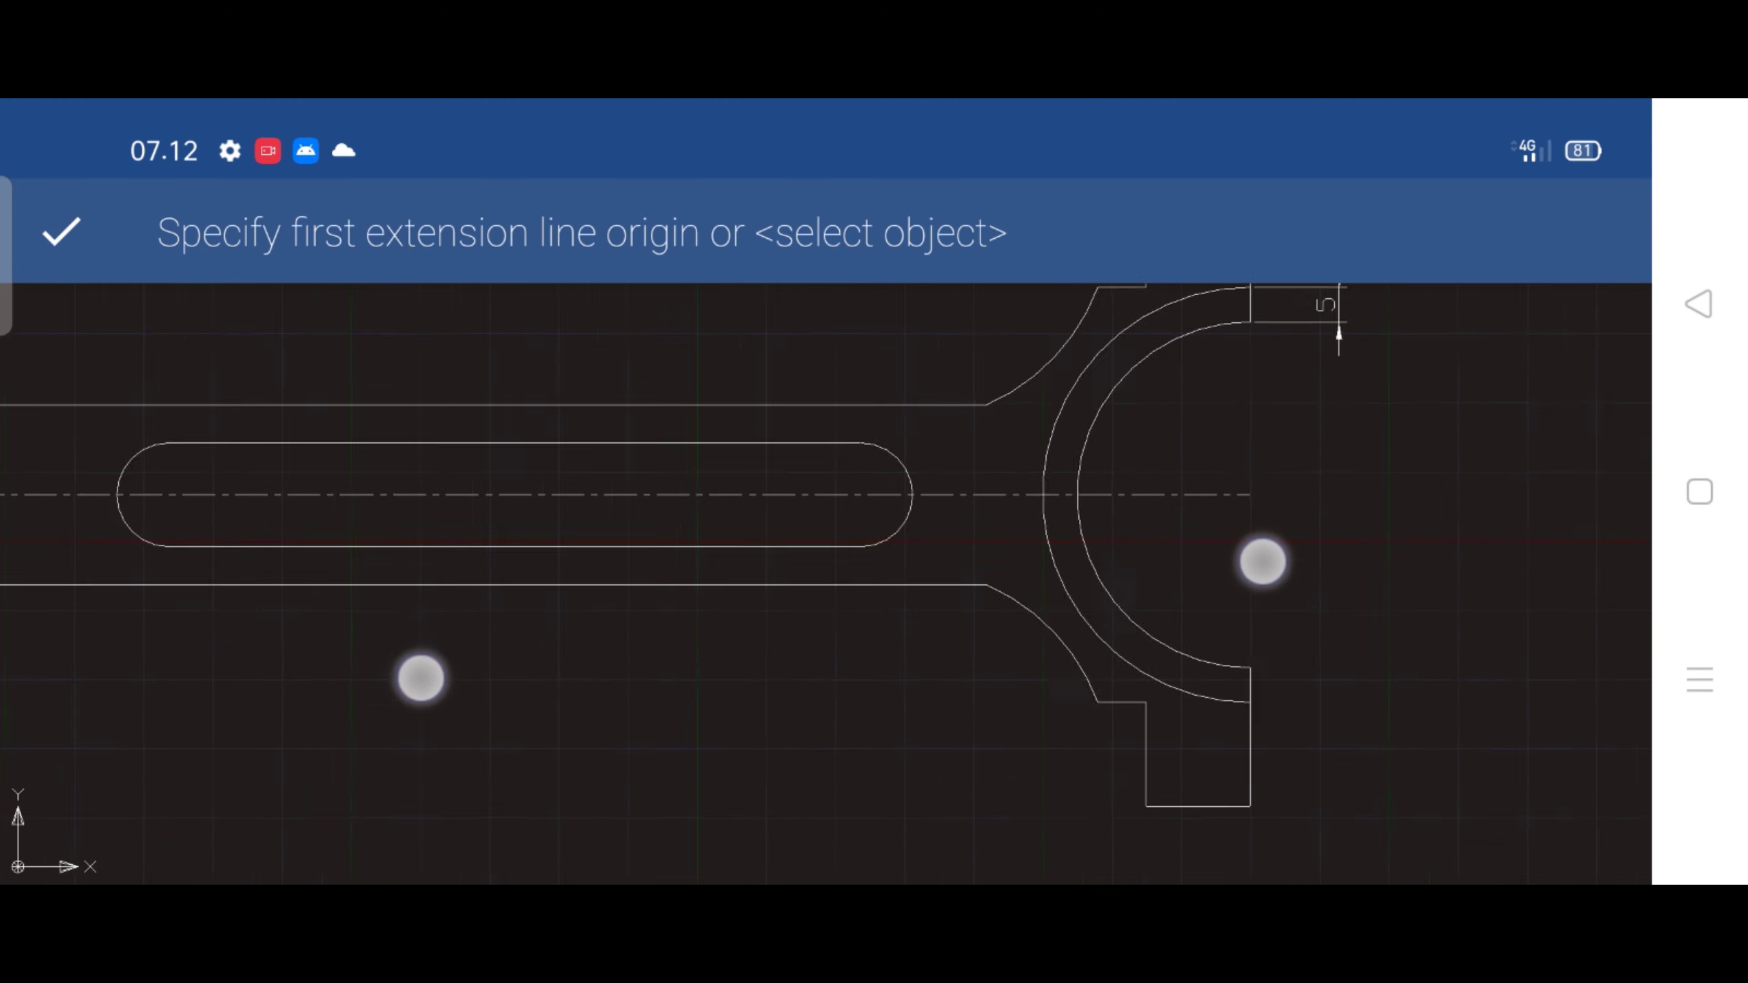
drag(1135, 540, 1287, 542)
scroll(920, 600, down, 1)
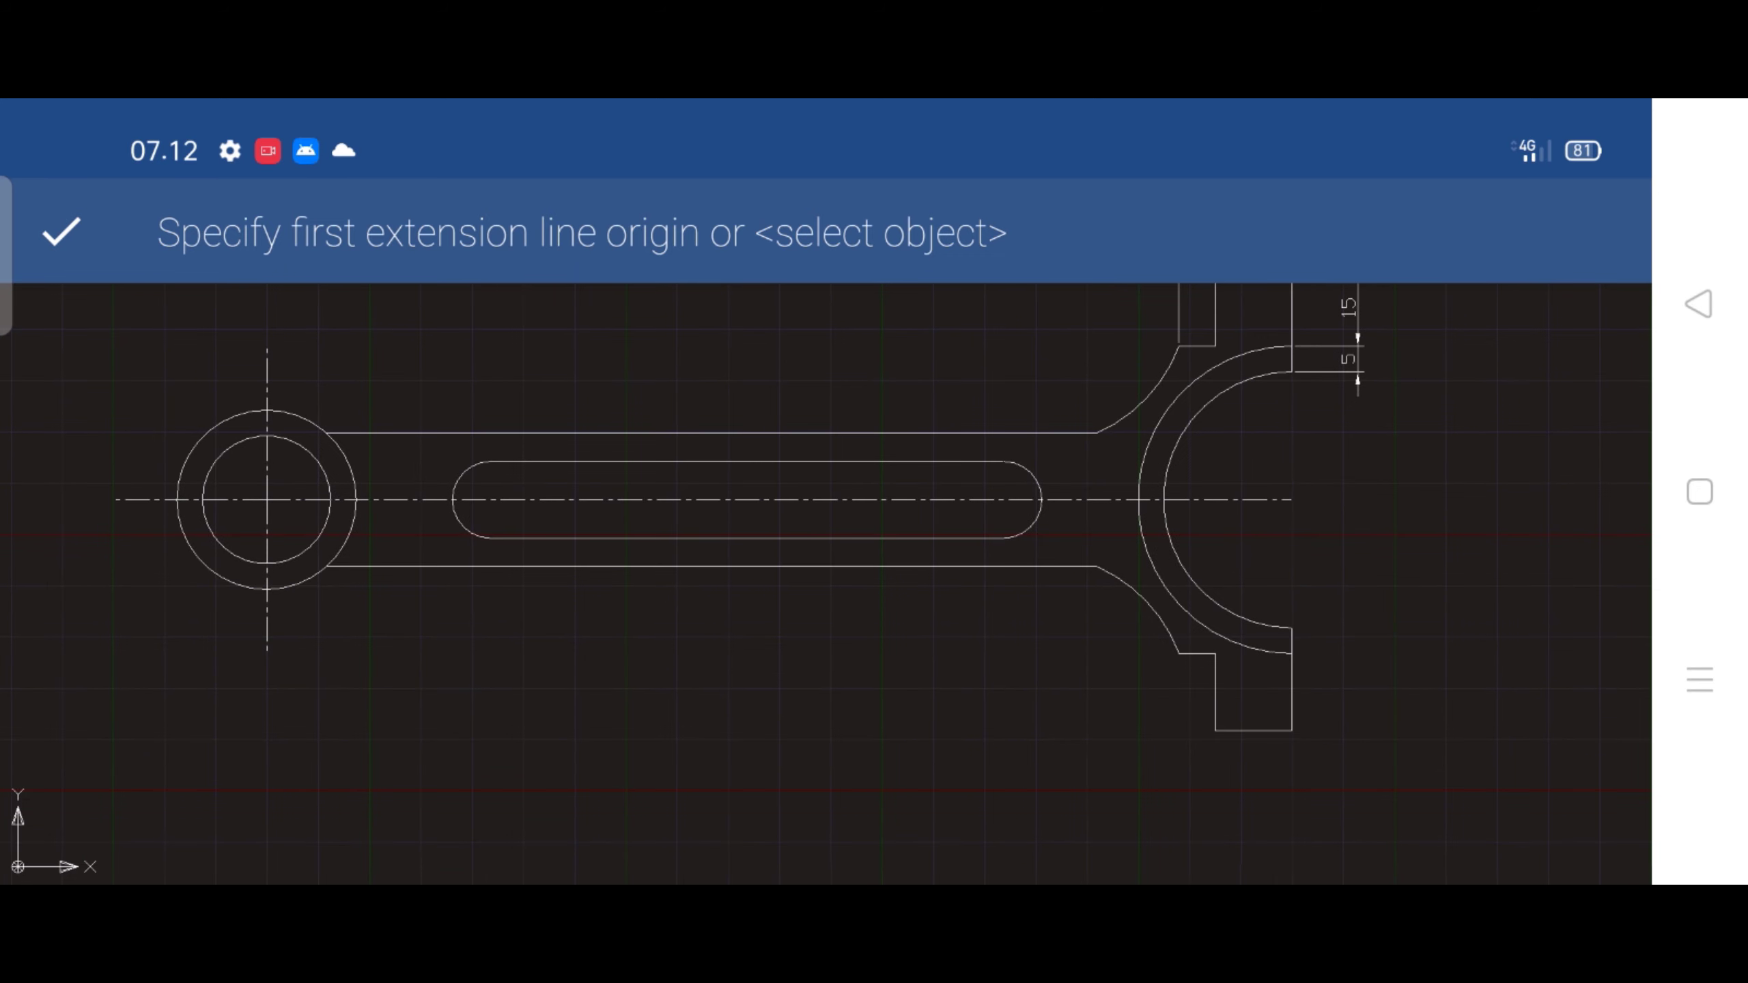
click(491, 499)
click(964, 499)
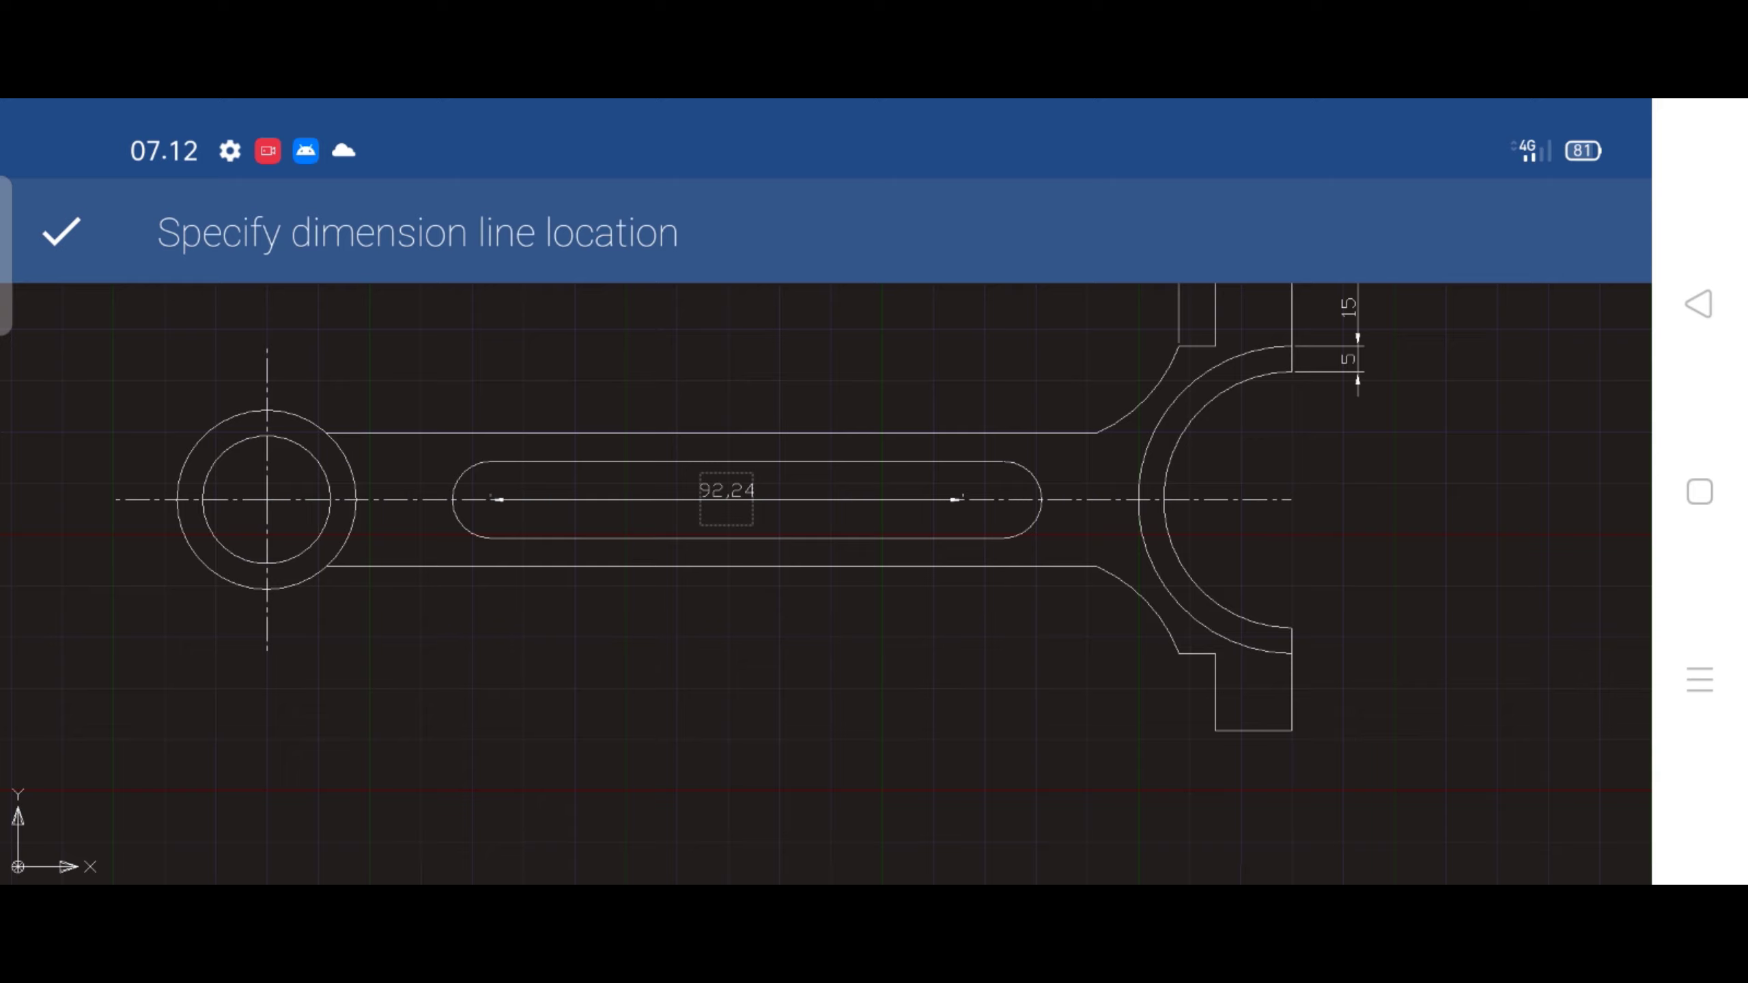
Place the 92,24 slot dimension, dismiss the save prompt, then undo the dimension
click(62, 231)
click(1561, 897)
click(1698, 304)
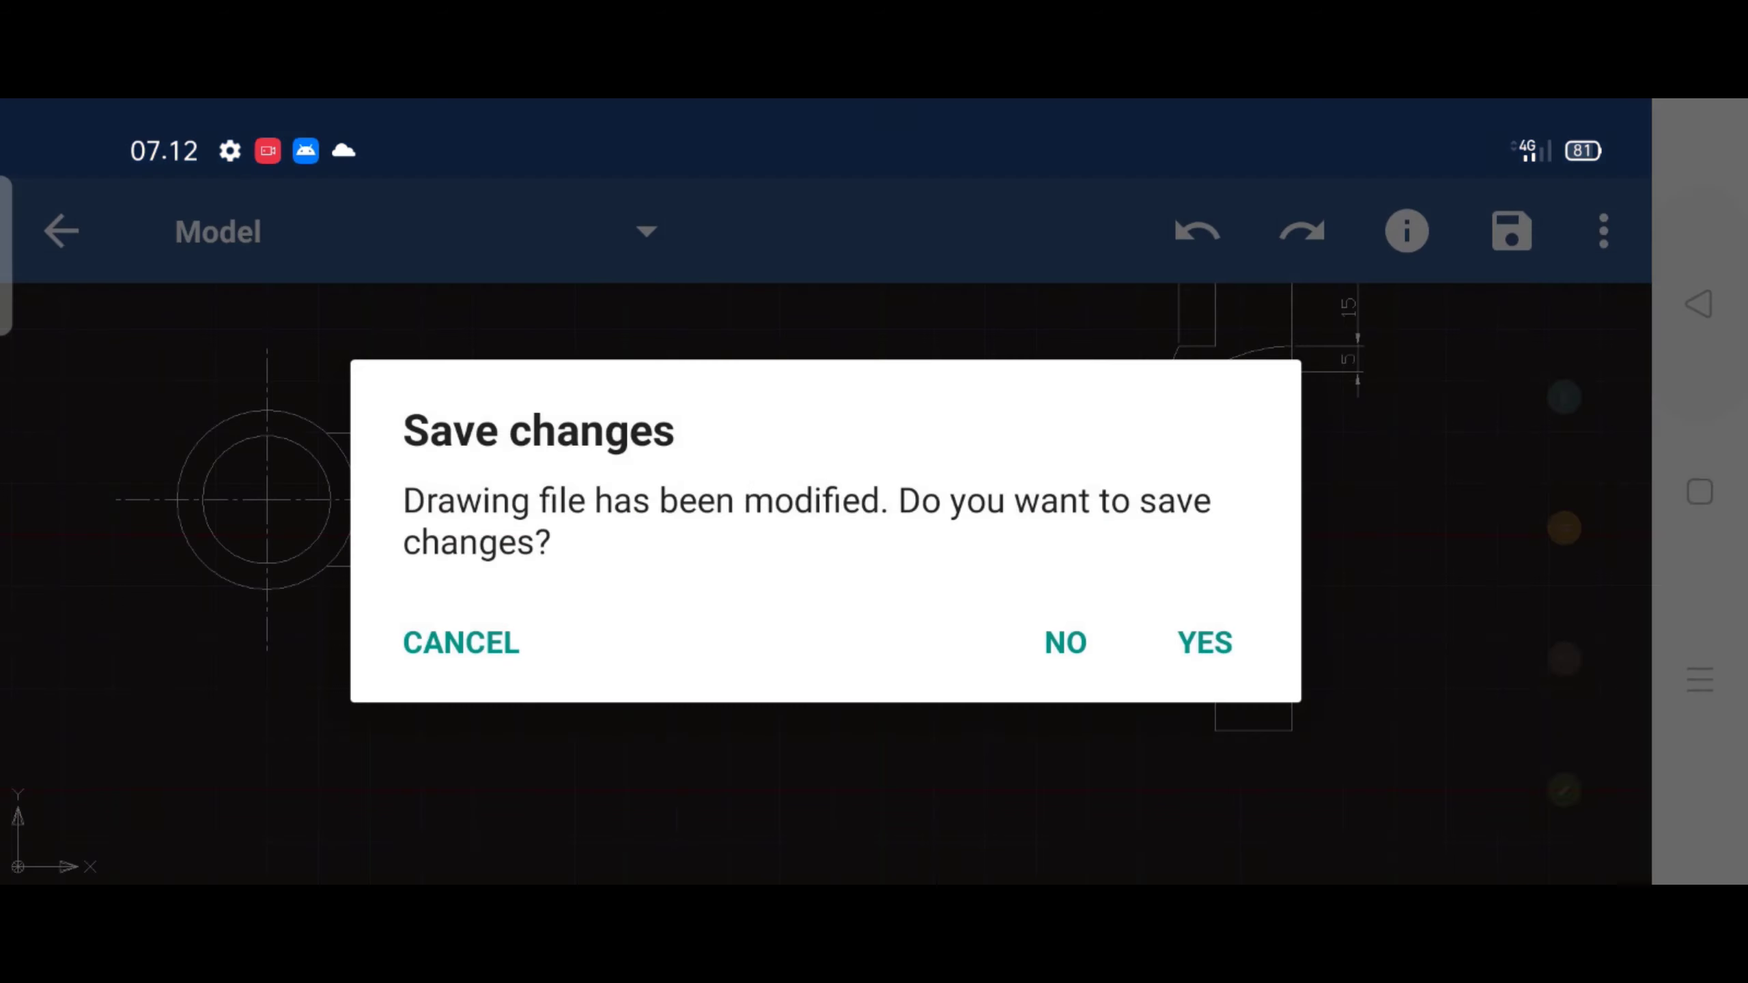
click(454, 640)
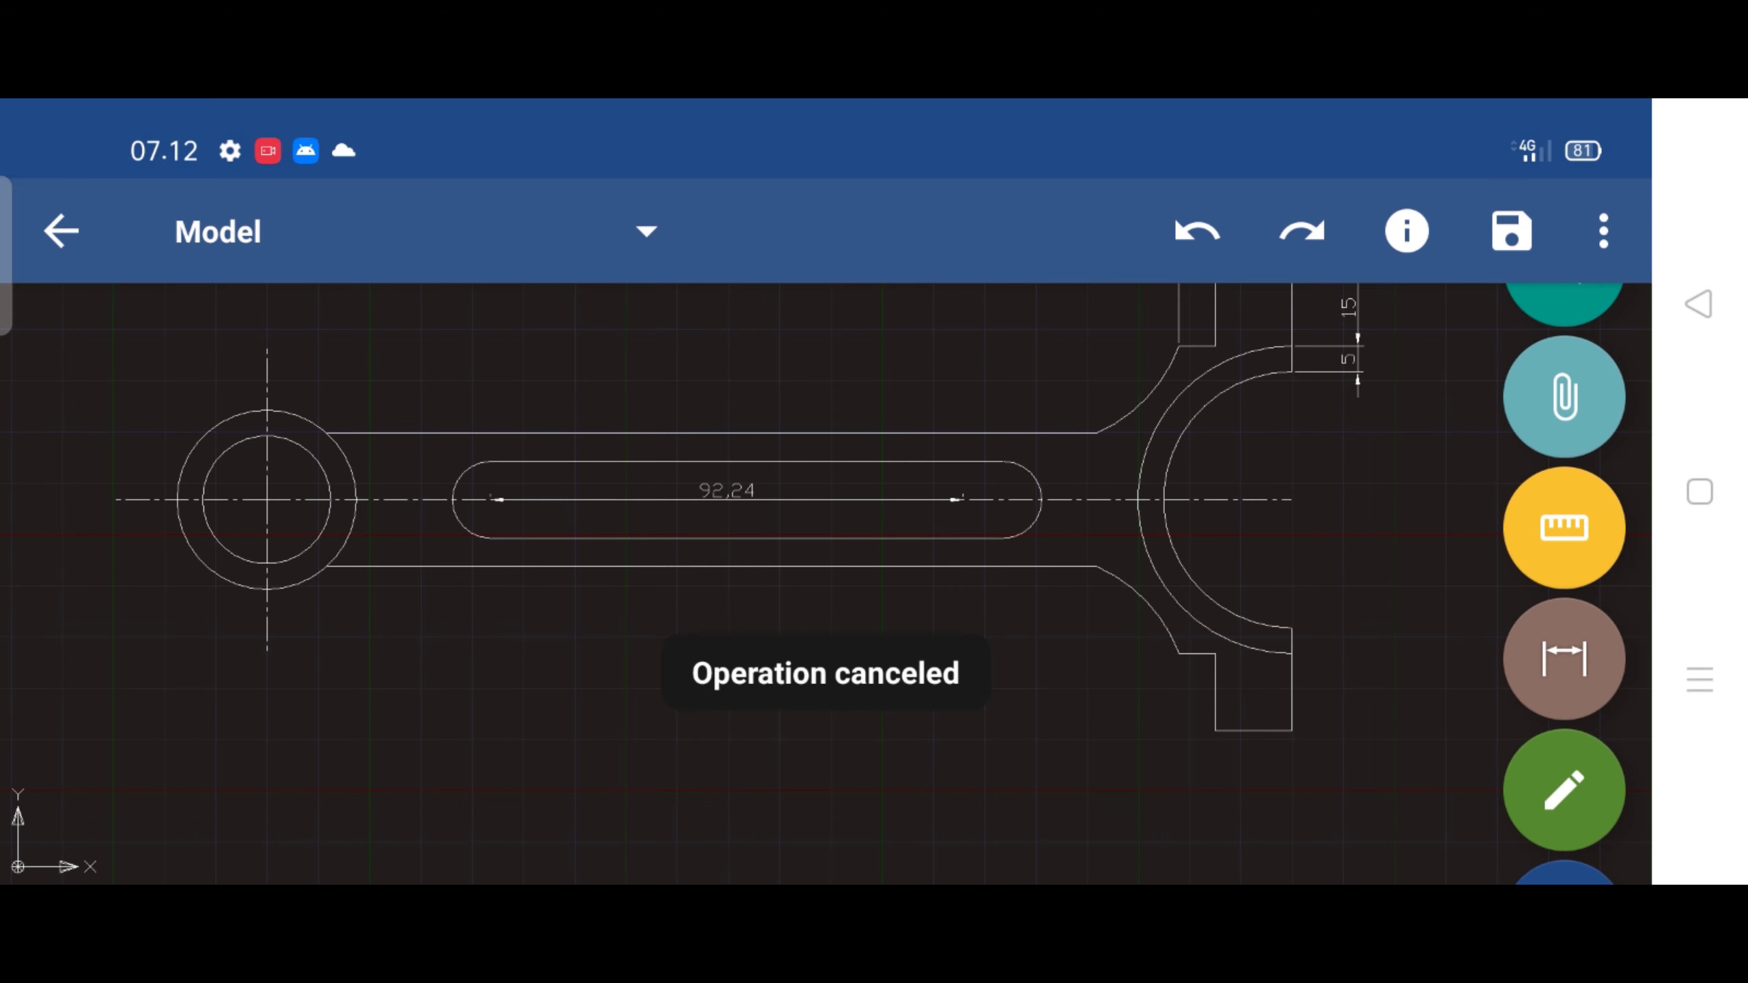
click(1198, 232)
Add a 100 linear dimension between the slot's arc ends, placed above the slot
click(1564, 658)
click(1563, 632)
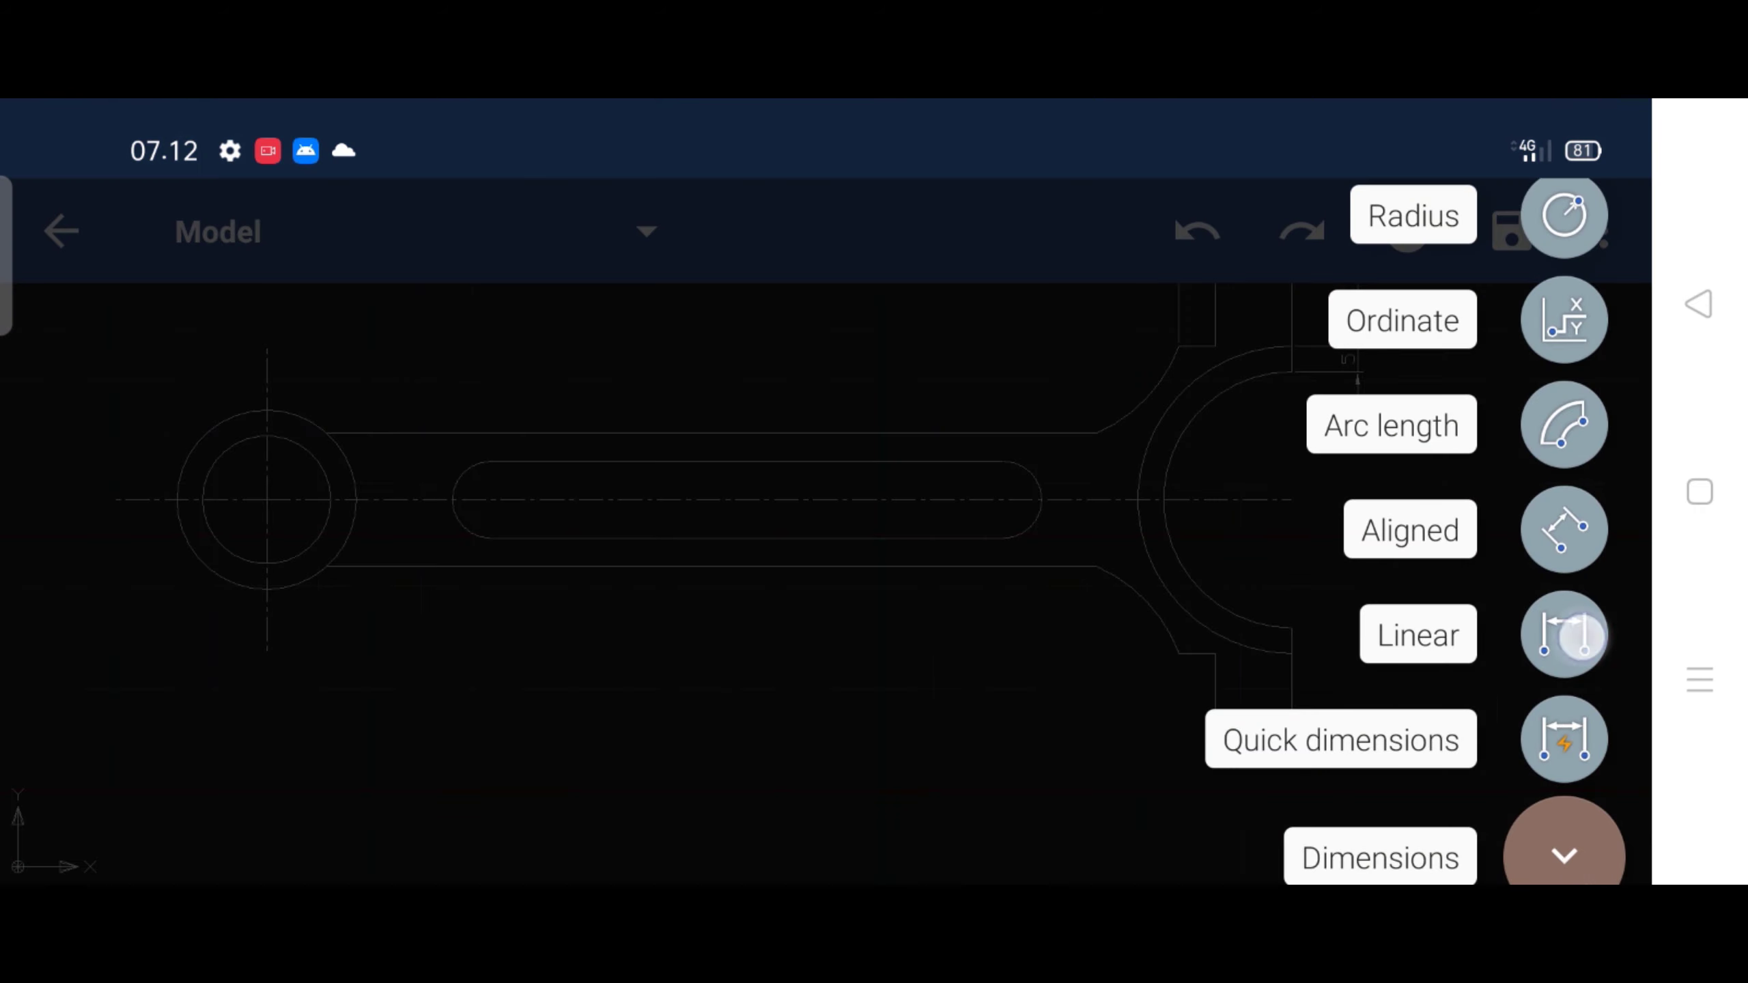
click(998, 488)
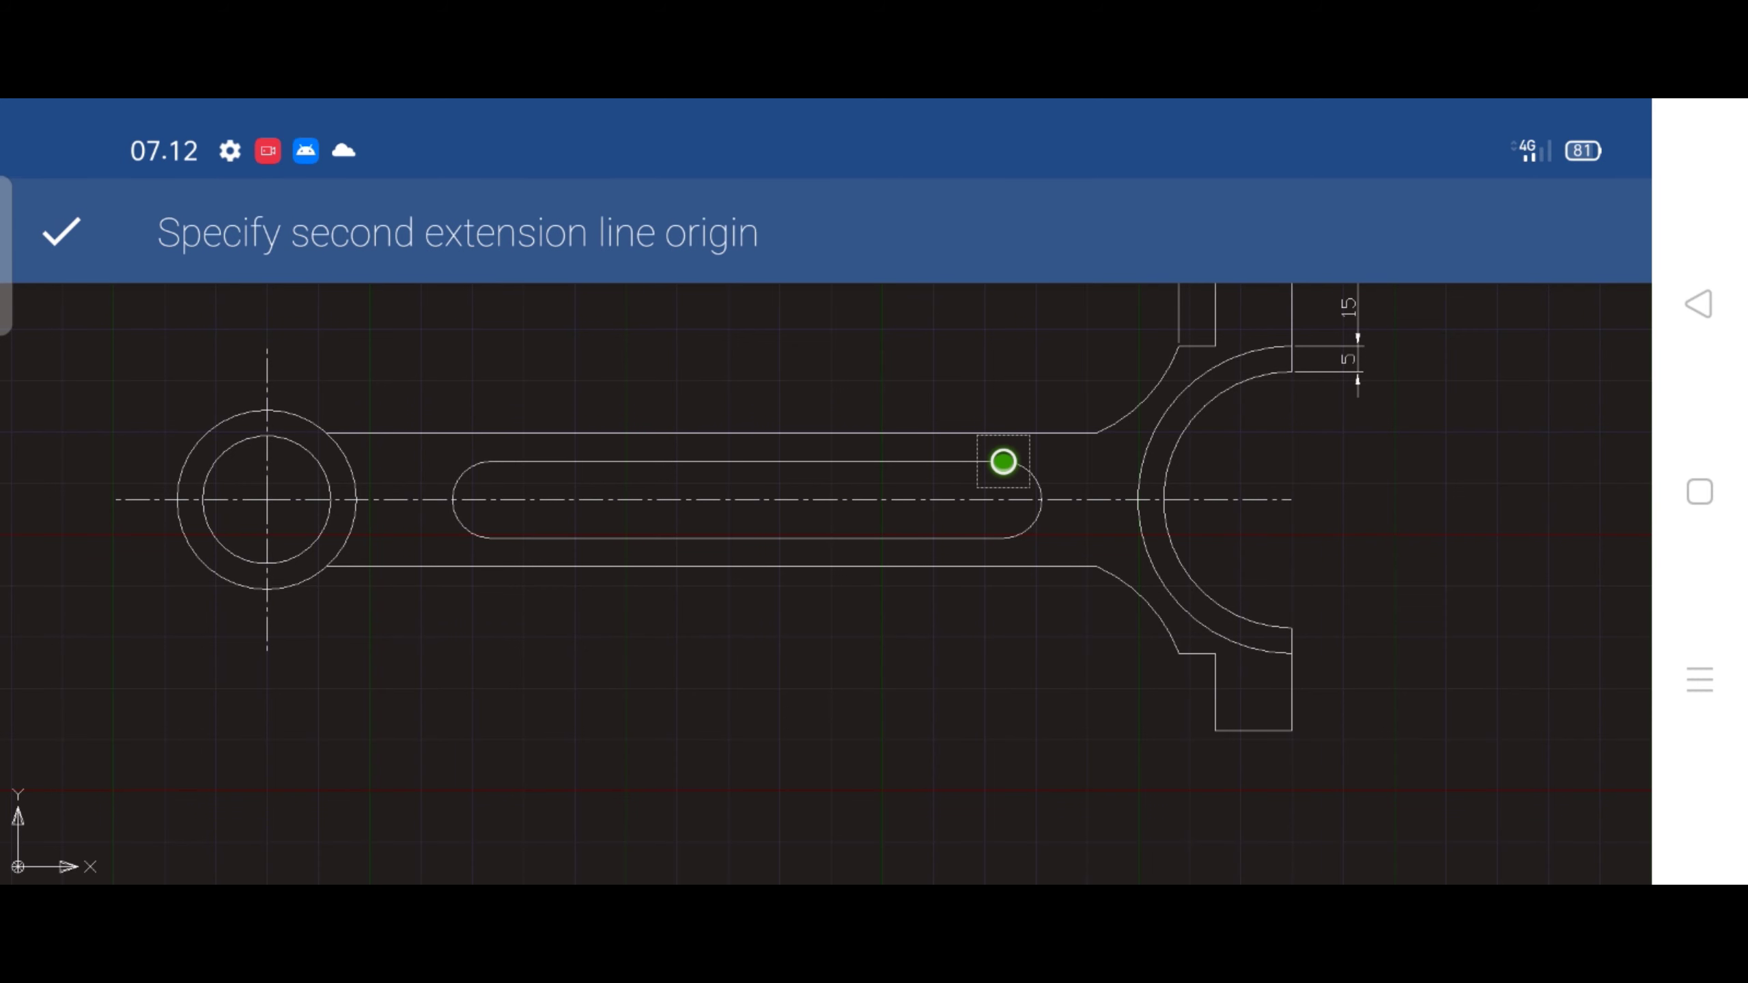
click(61, 232)
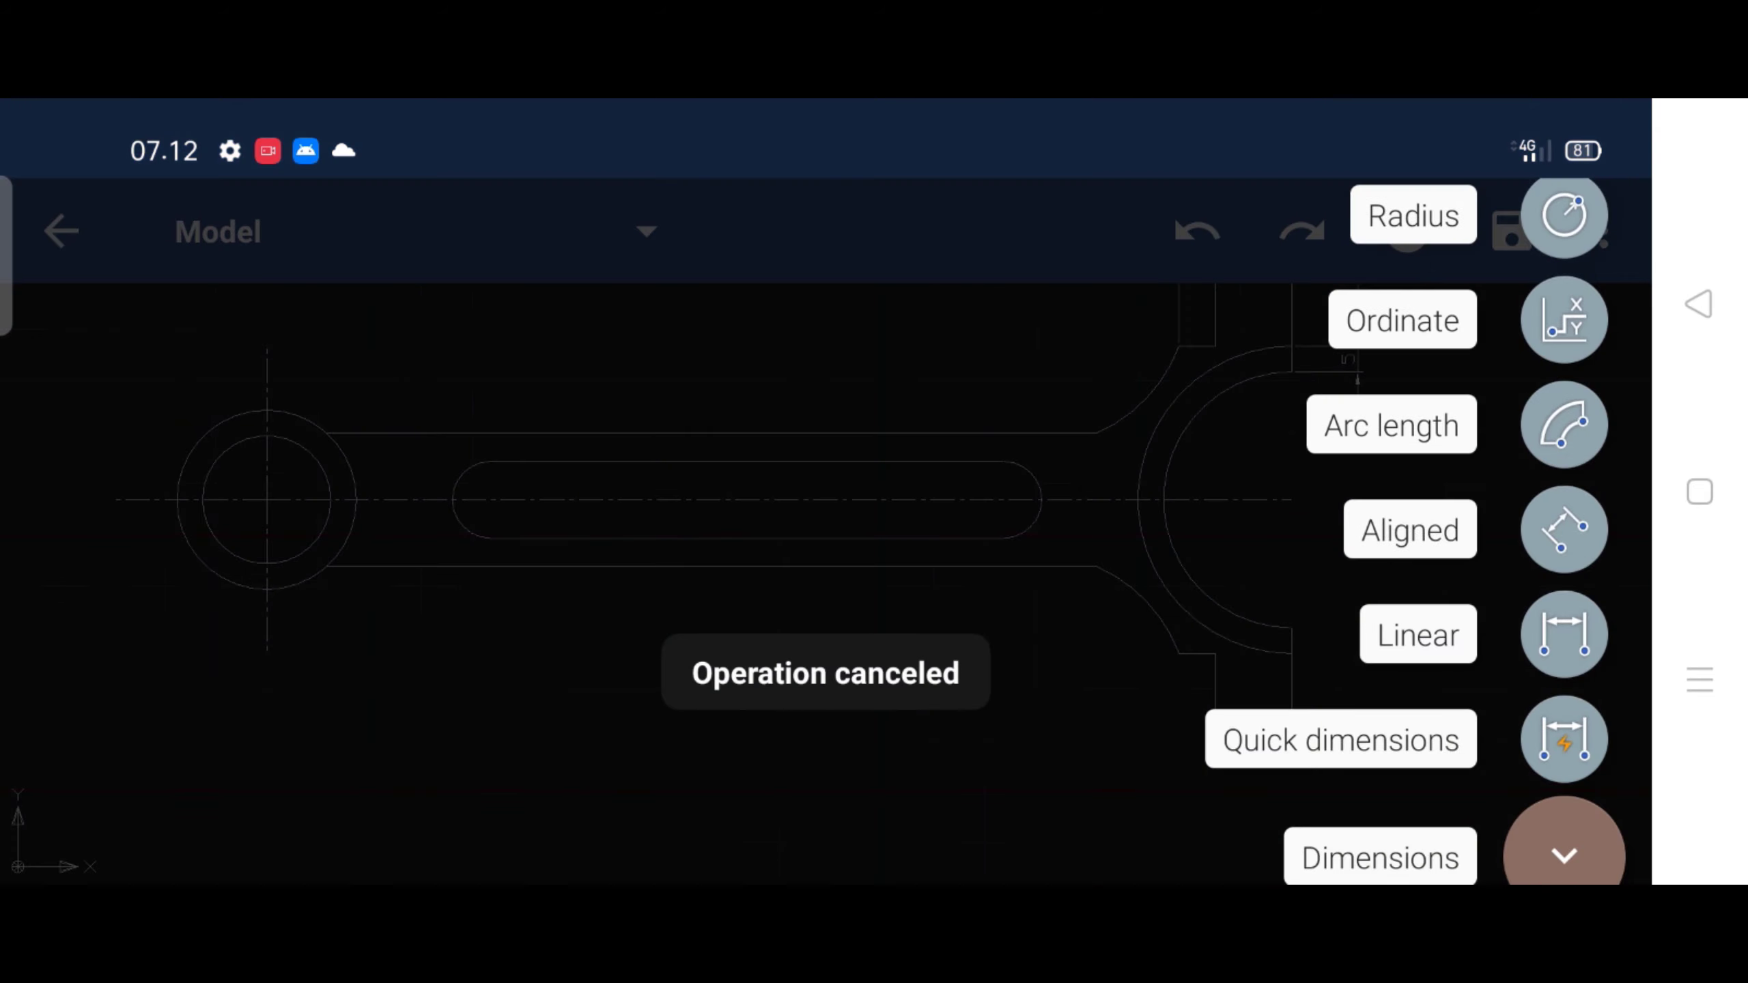
click(1563, 634)
click(1003, 501)
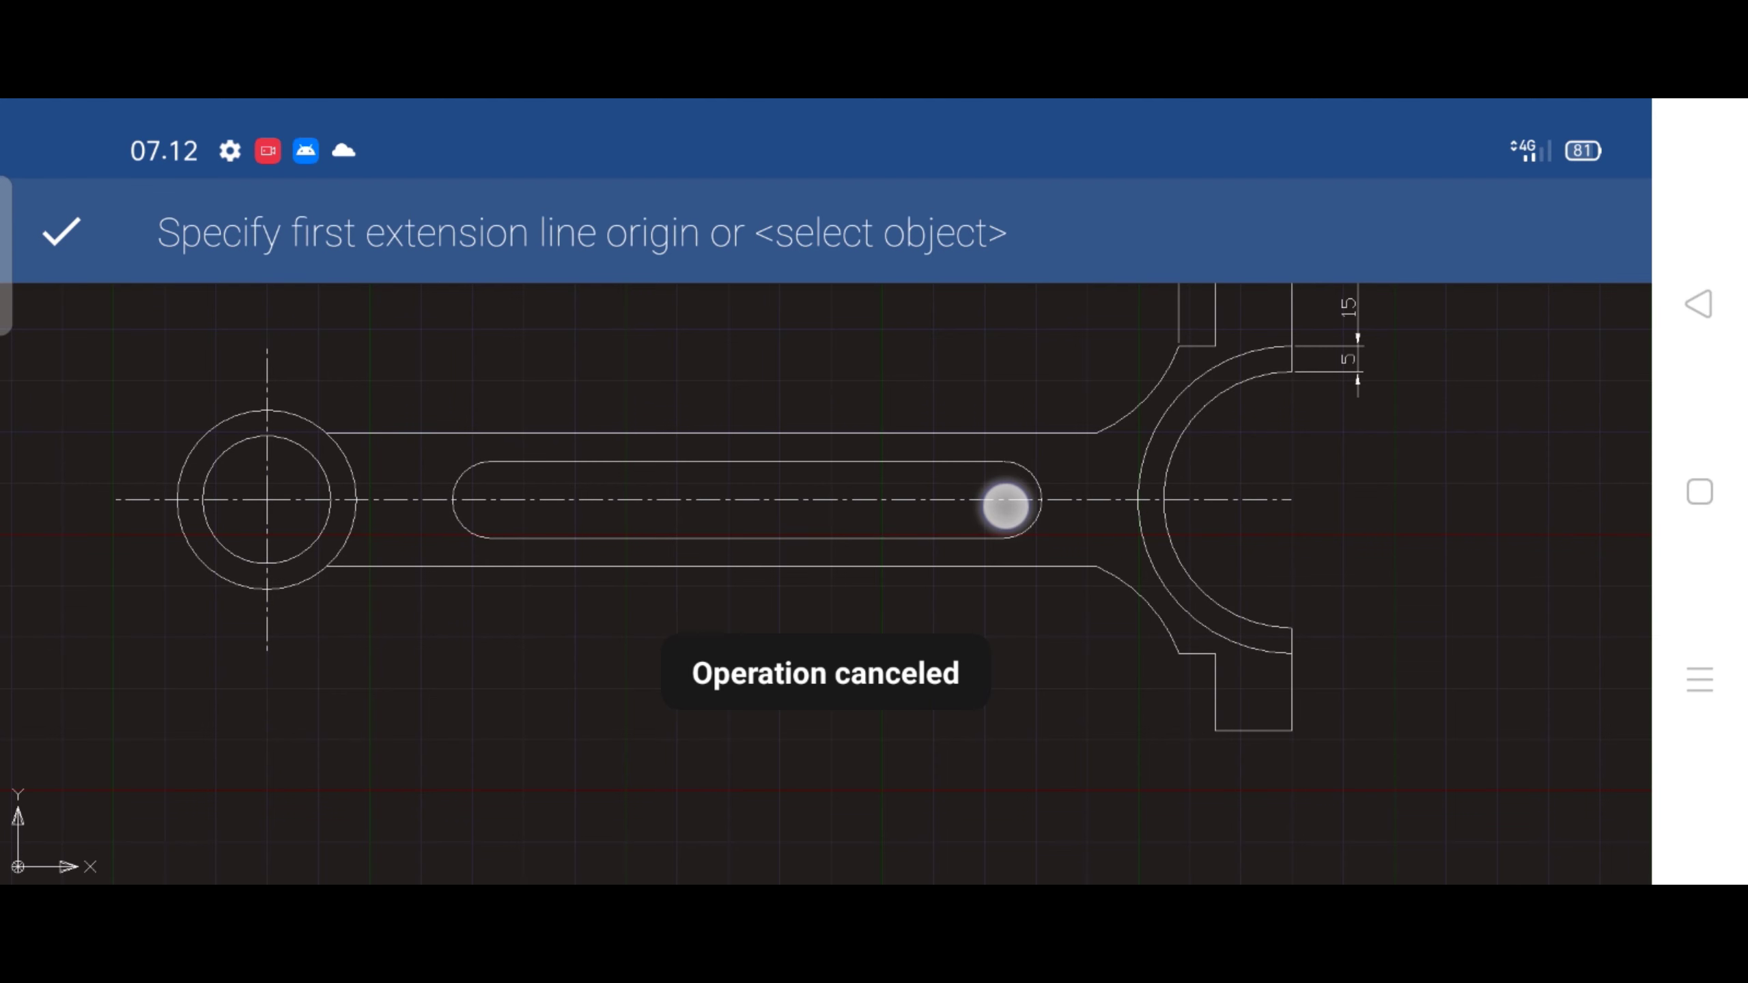
click(496, 497)
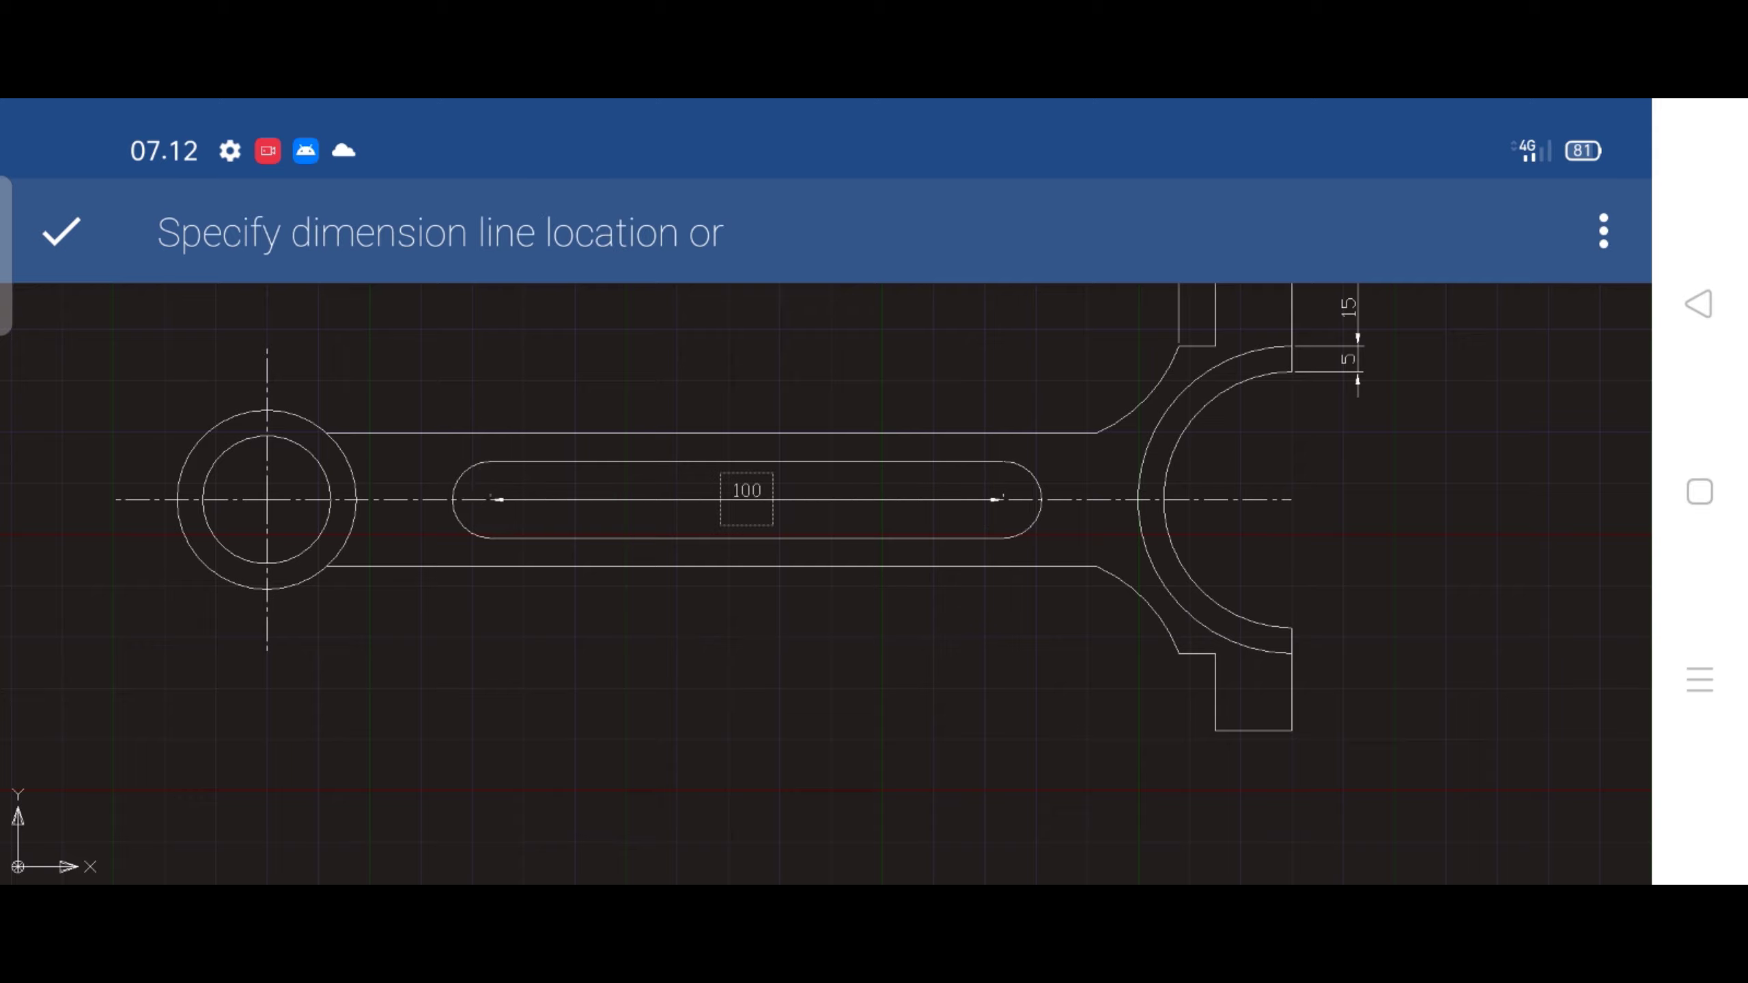
drag(762, 372, 762, 357)
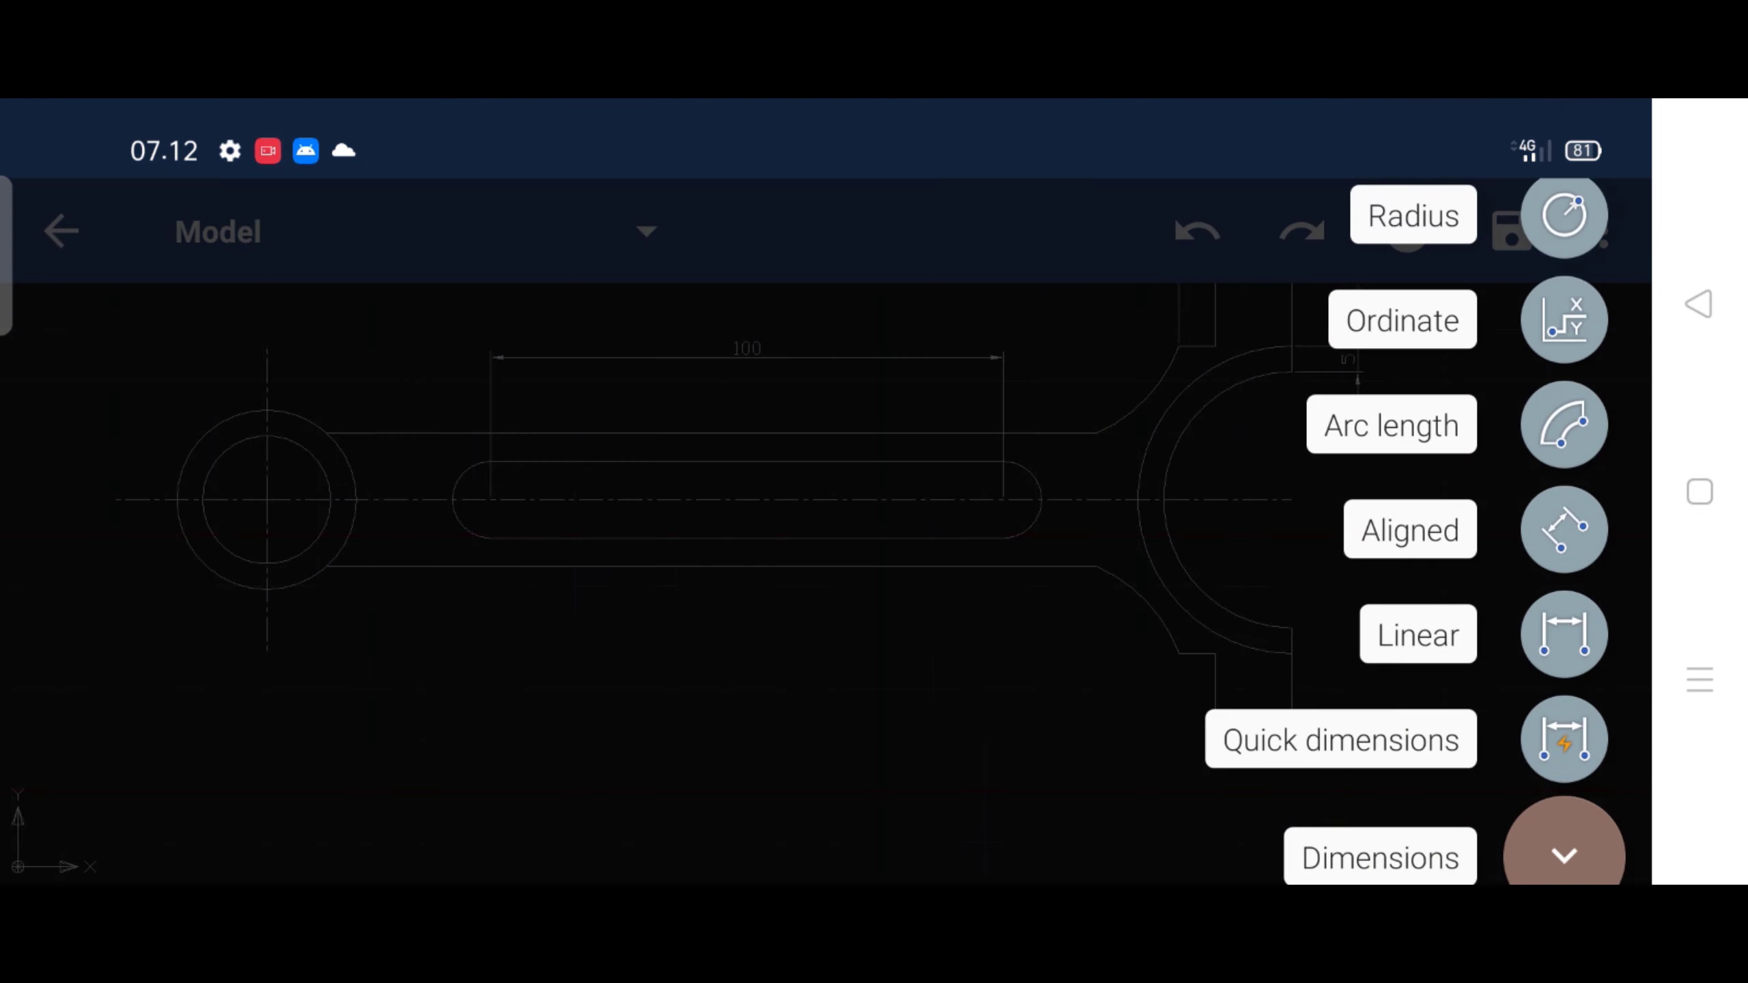
click(1565, 634)
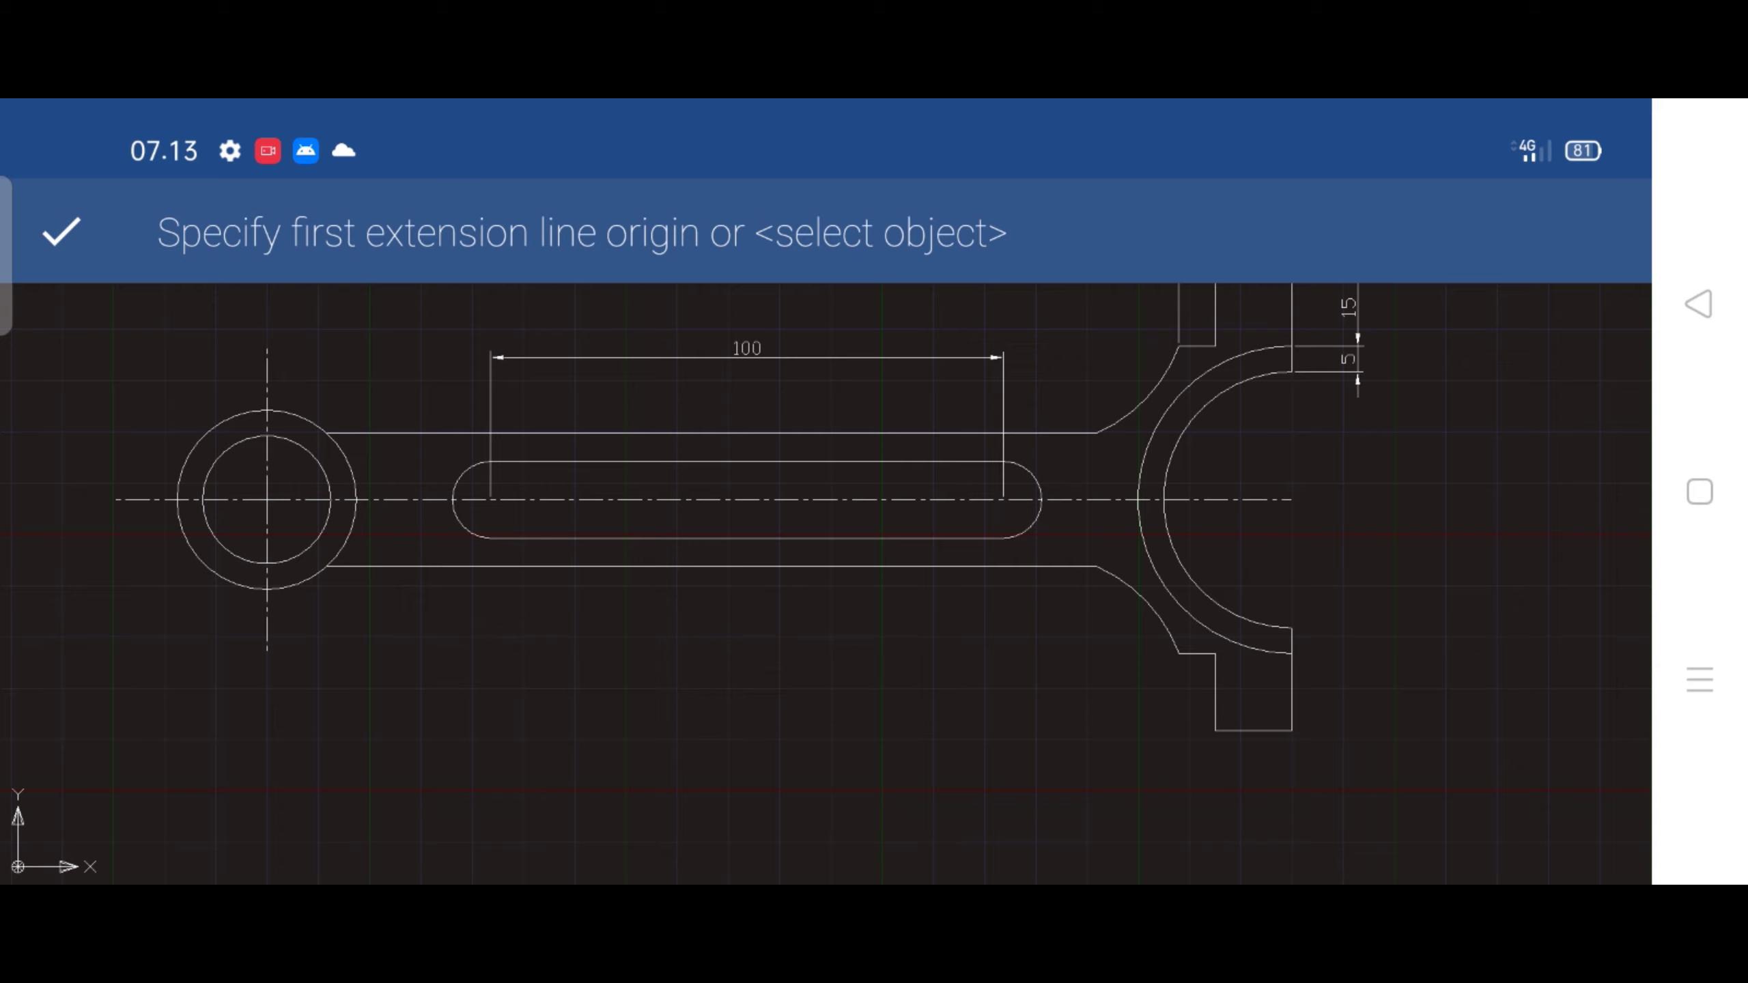
Add a 43.73 linear dimension from the small circle's centre to the slot's left end, placed below the rod
click(267, 500)
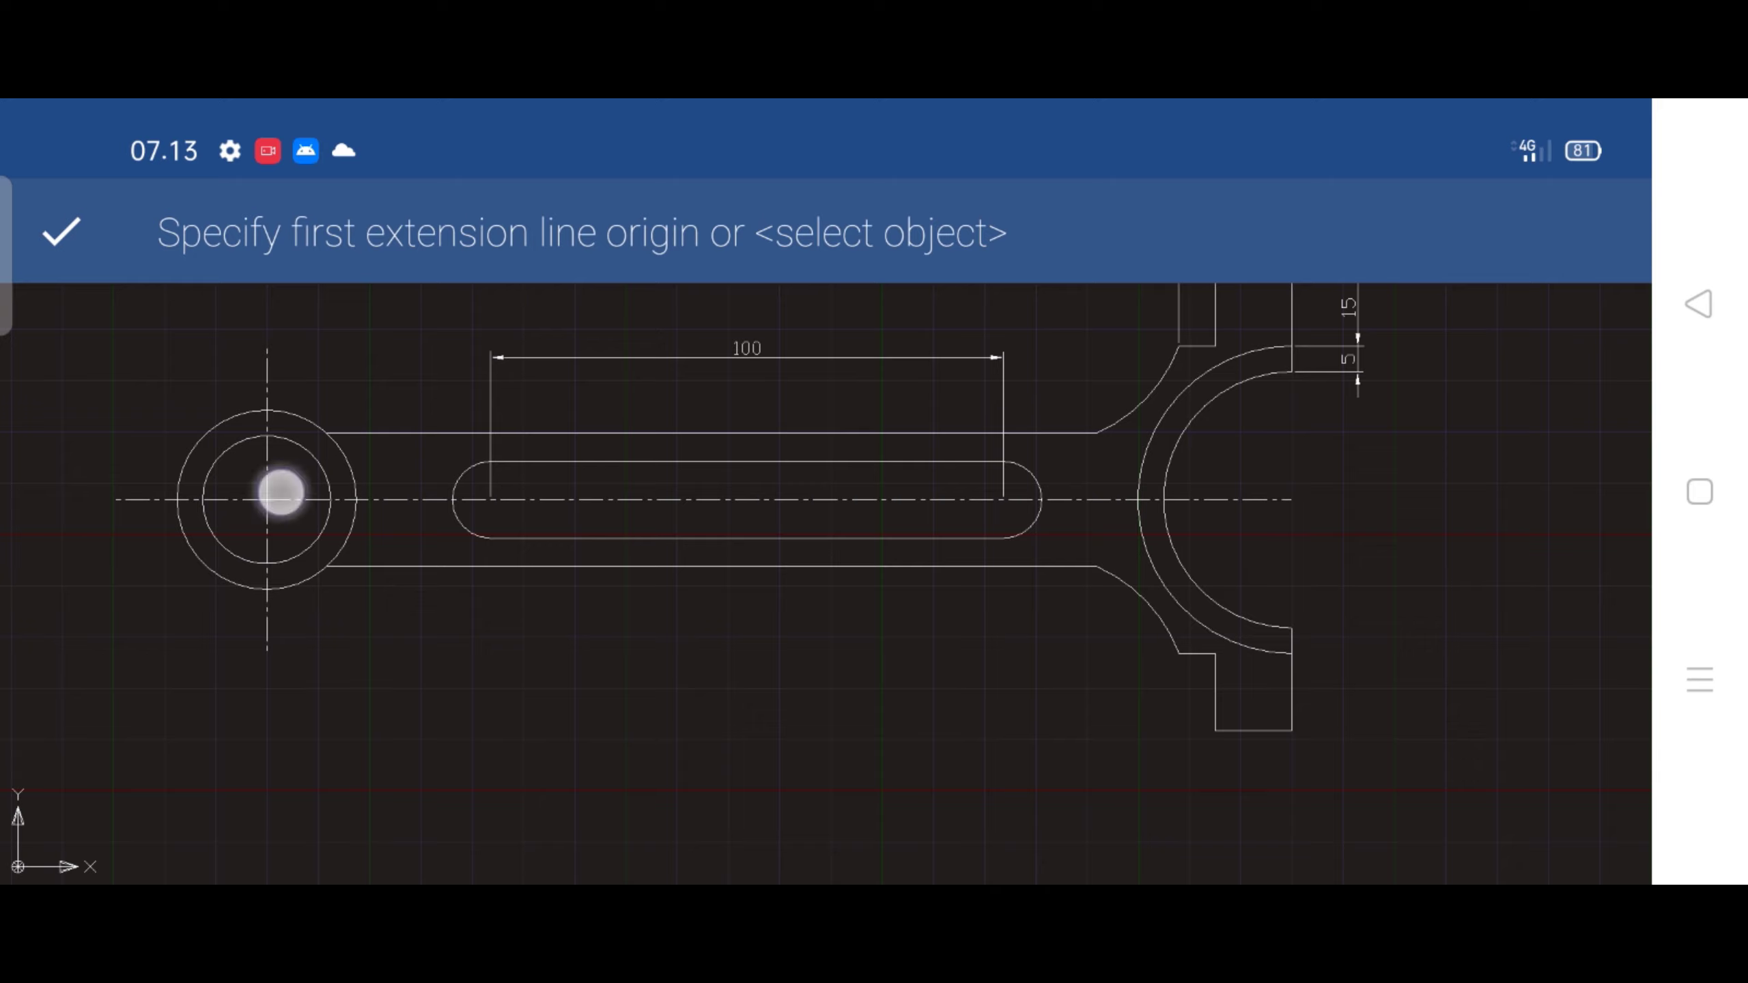
click(503, 499)
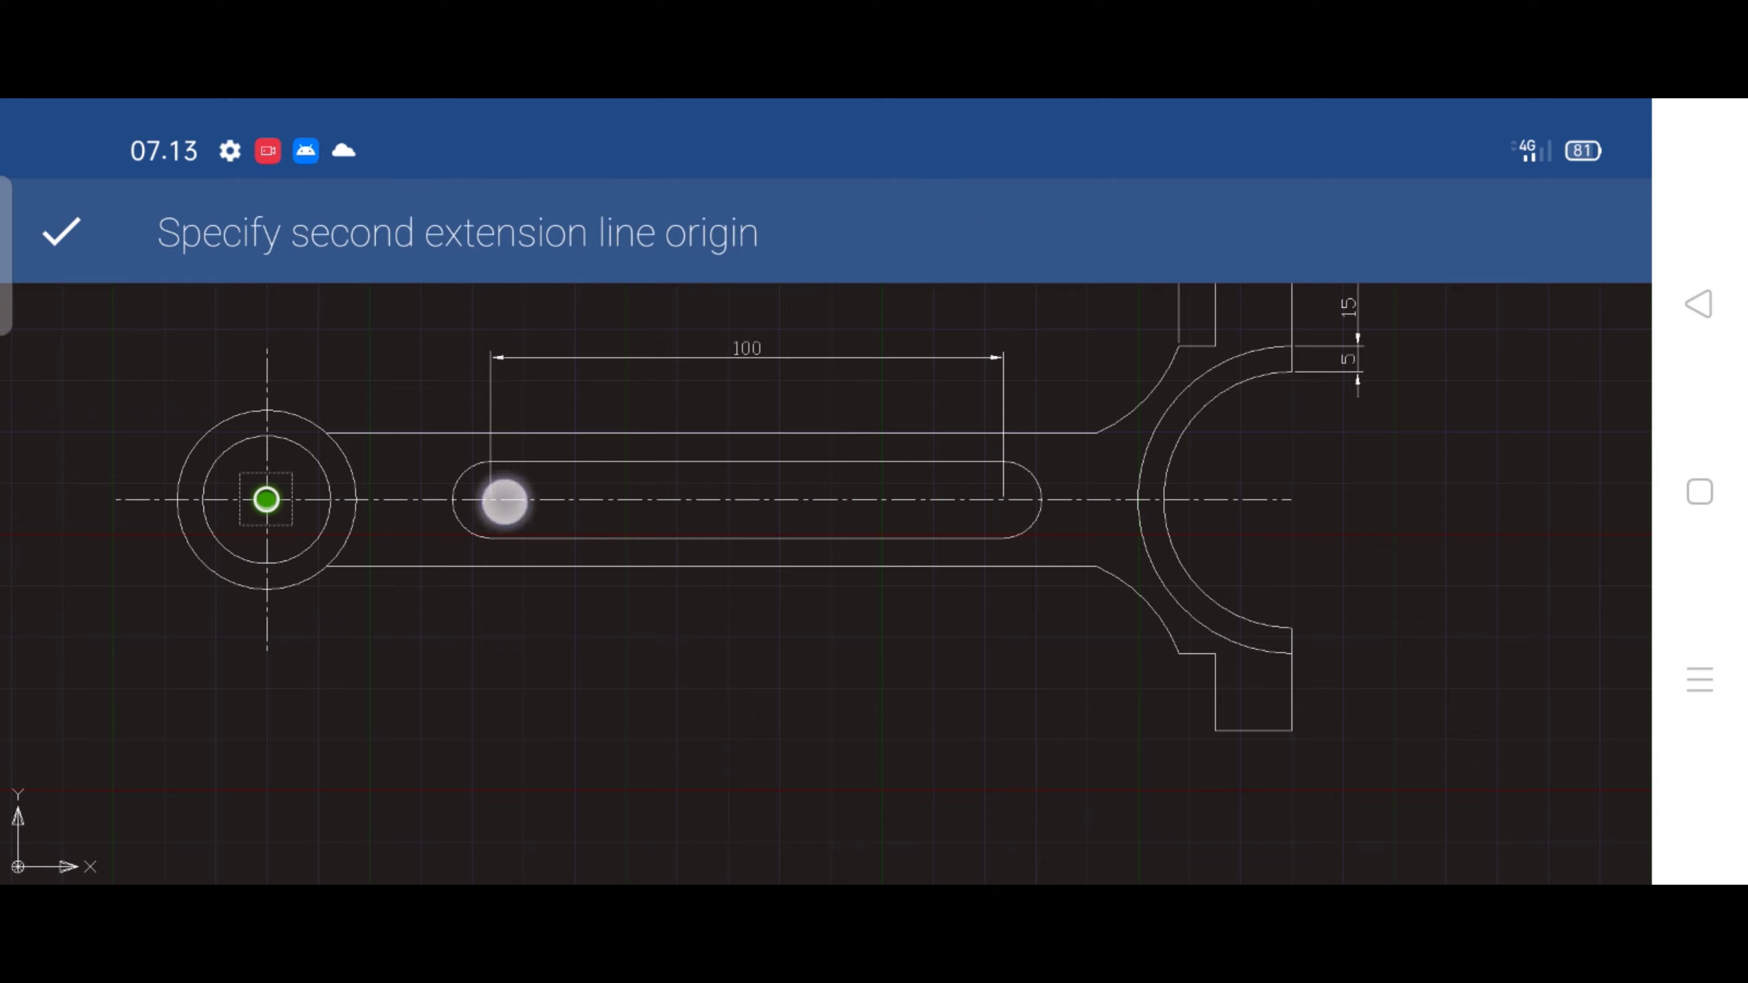
drag(382, 624, 384, 645)
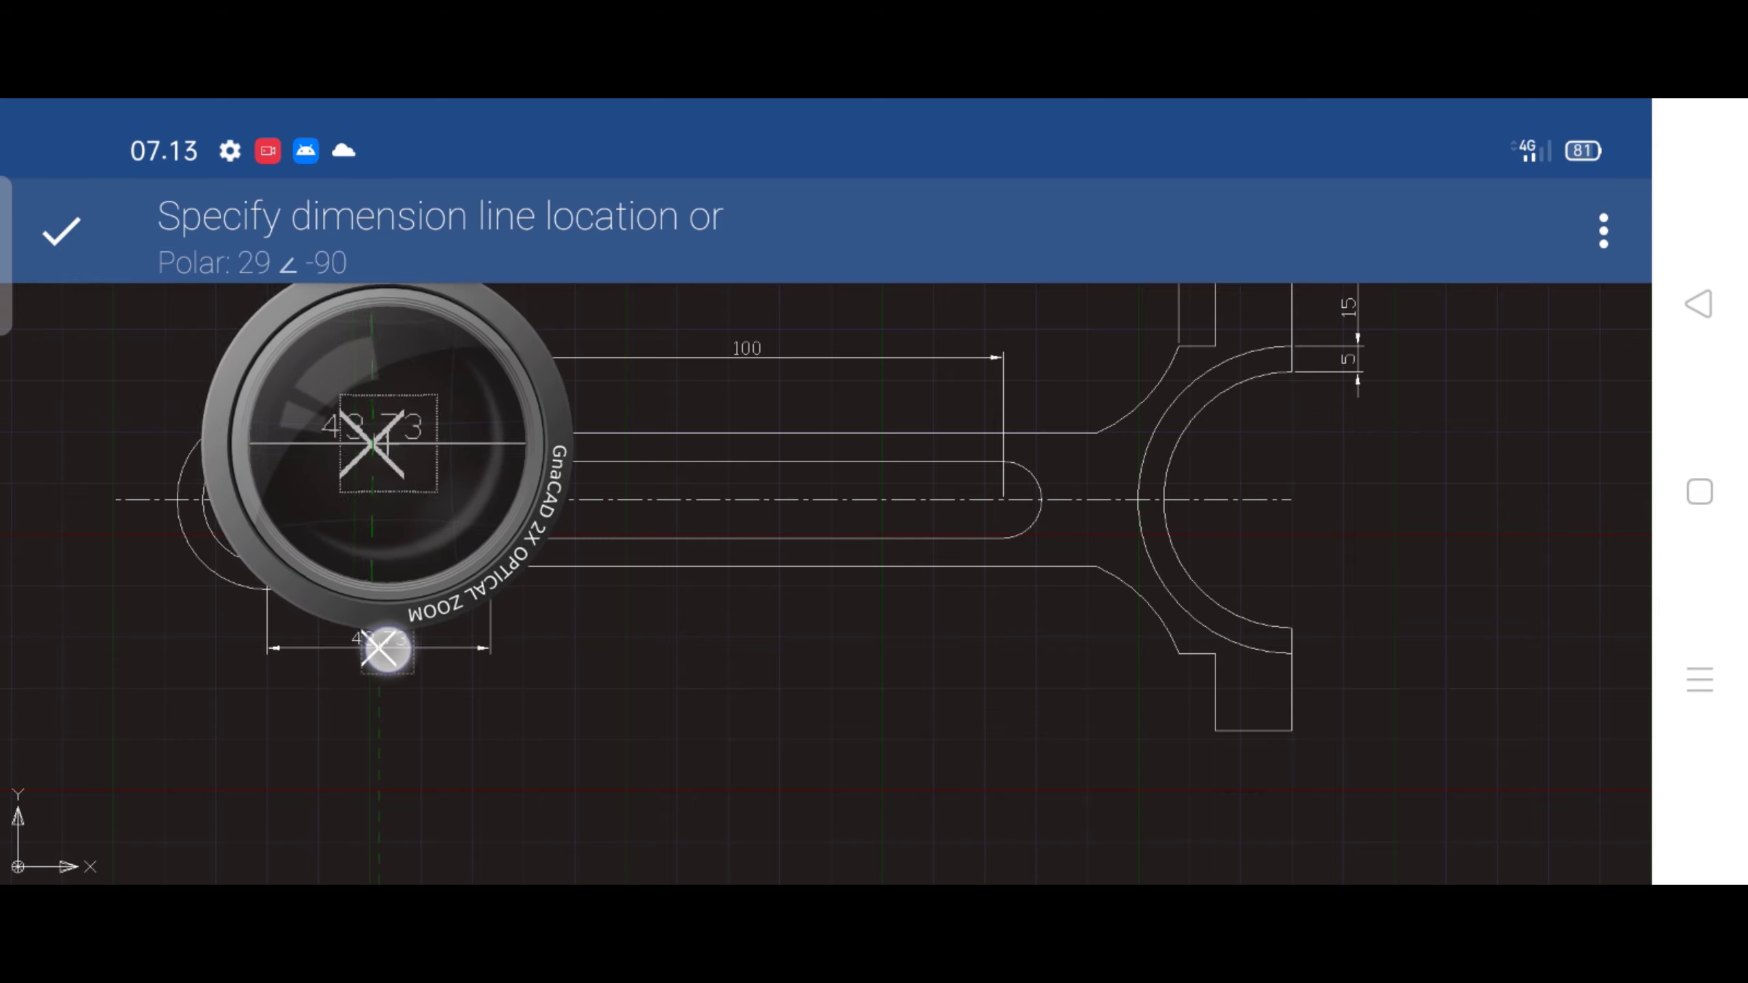
drag(384, 645, 384, 648)
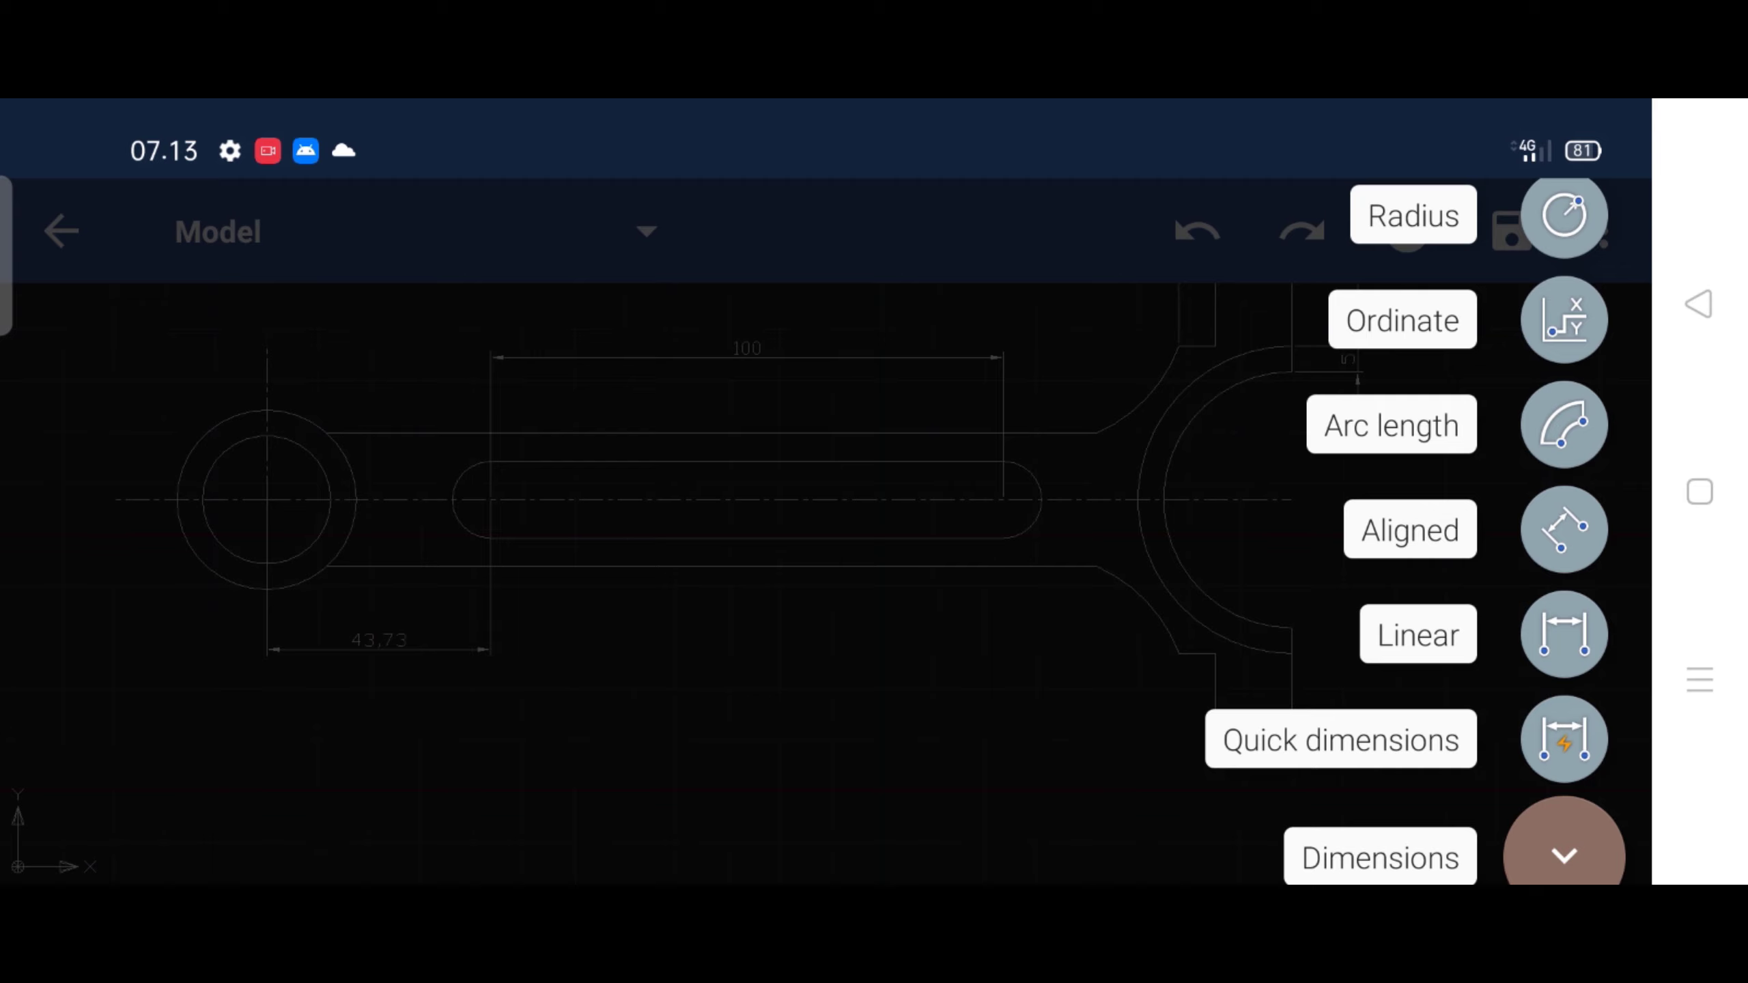
click(1563, 634)
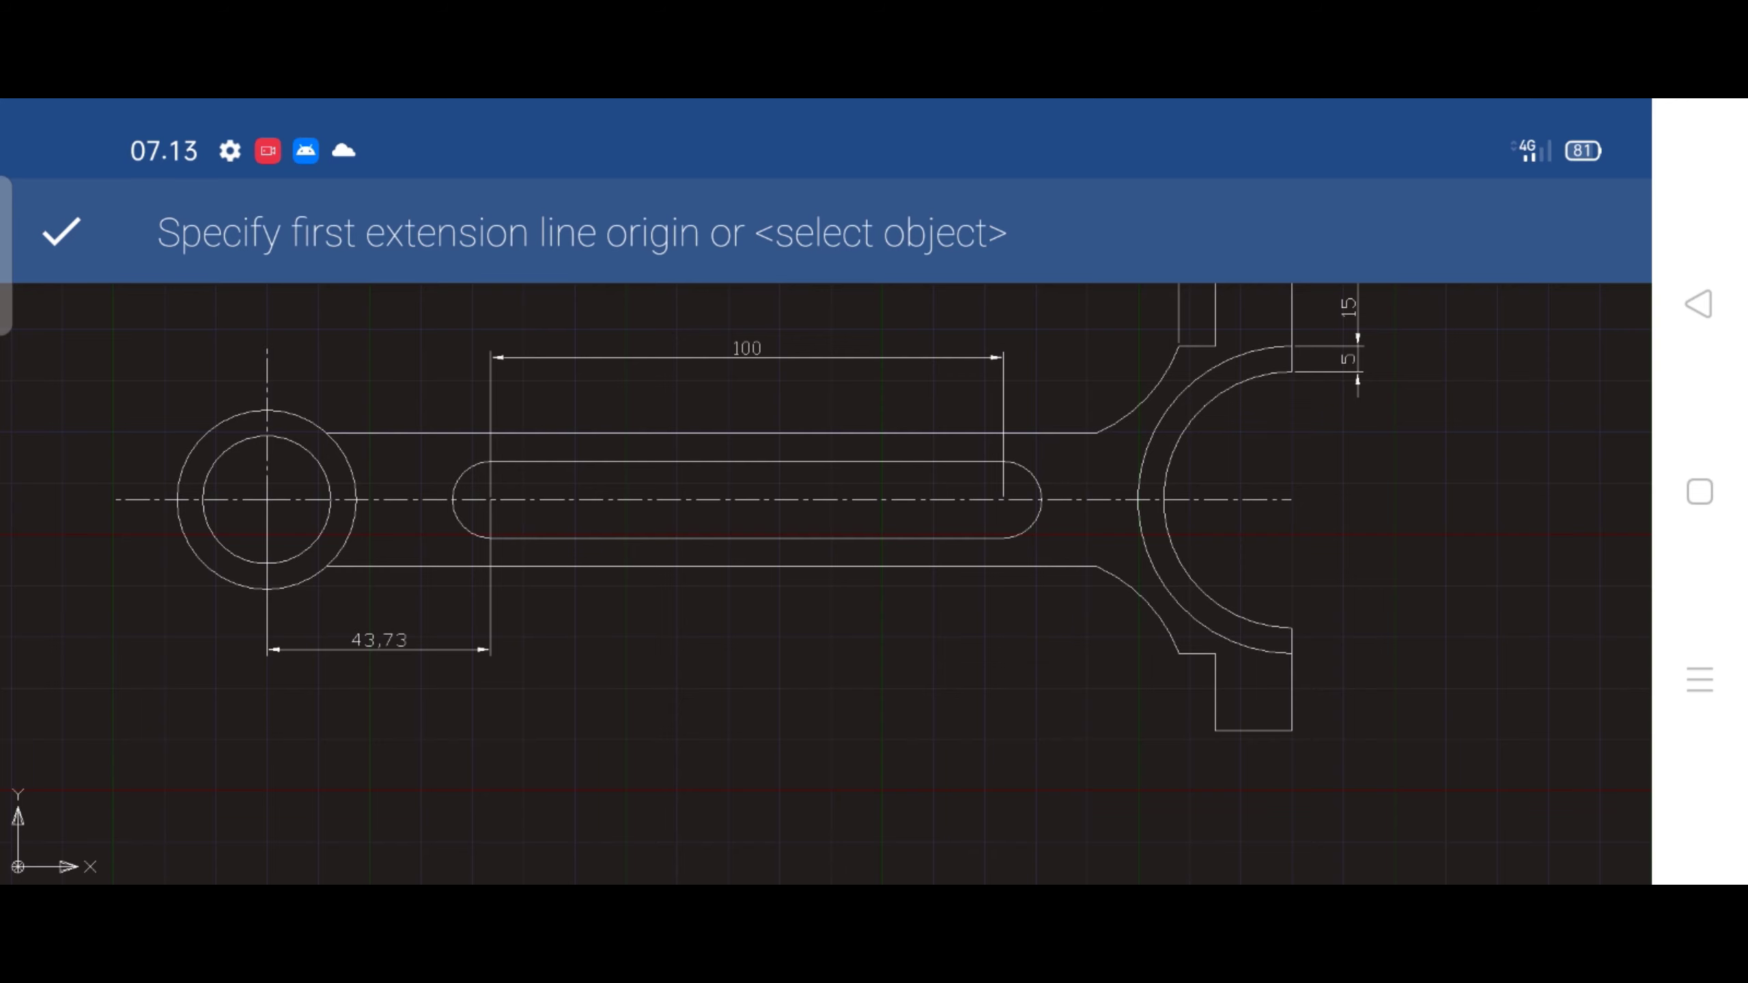
click(1699, 304)
scroll(1564, 551, up, 5)
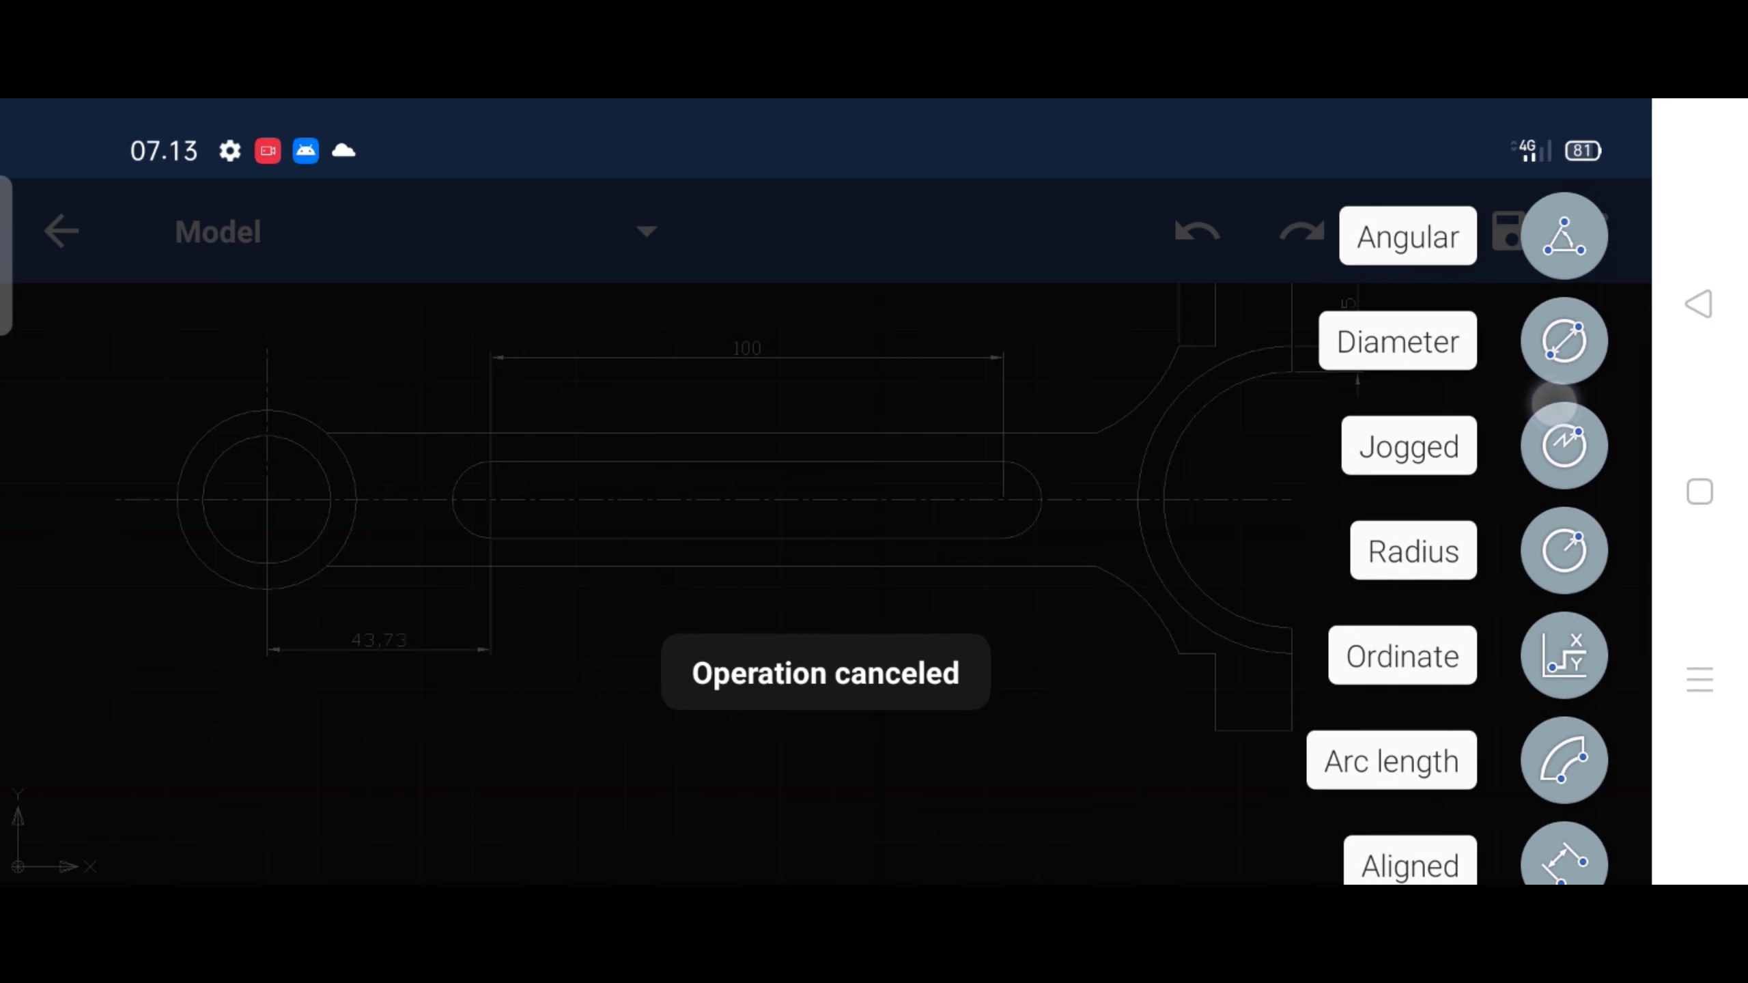
Place an R25 radius dimension on the big-end arc, to the right of the big end
click(1563, 551)
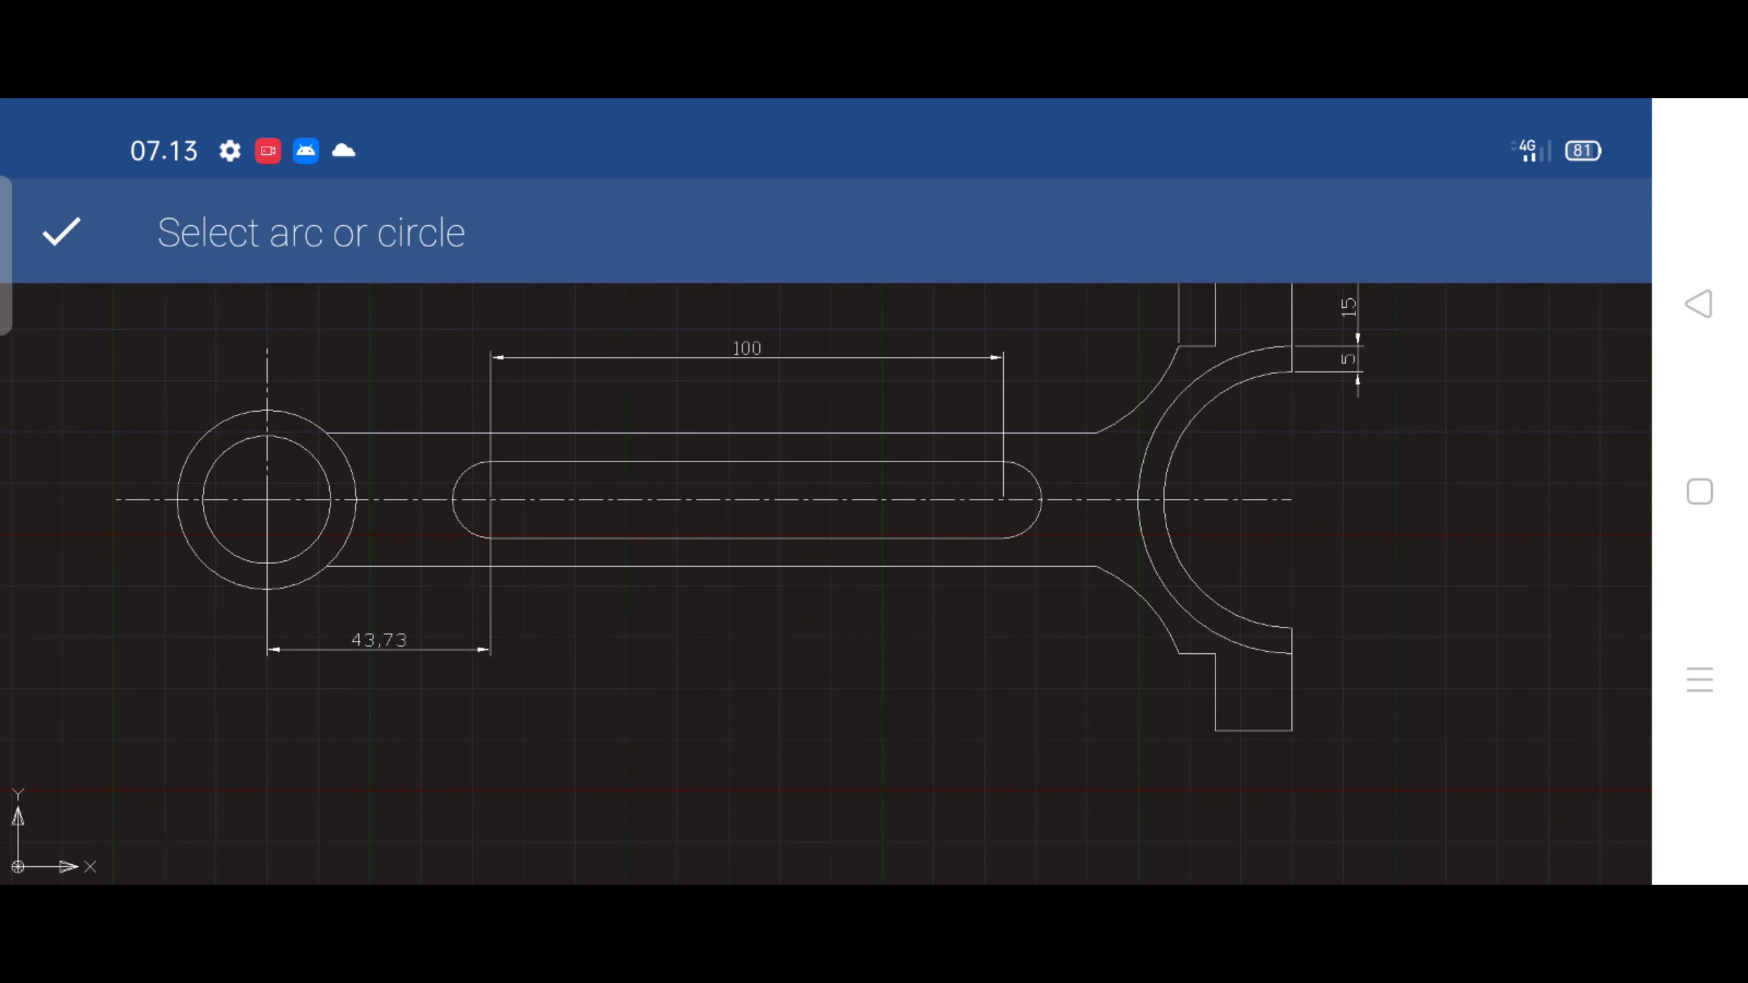
click(1183, 432)
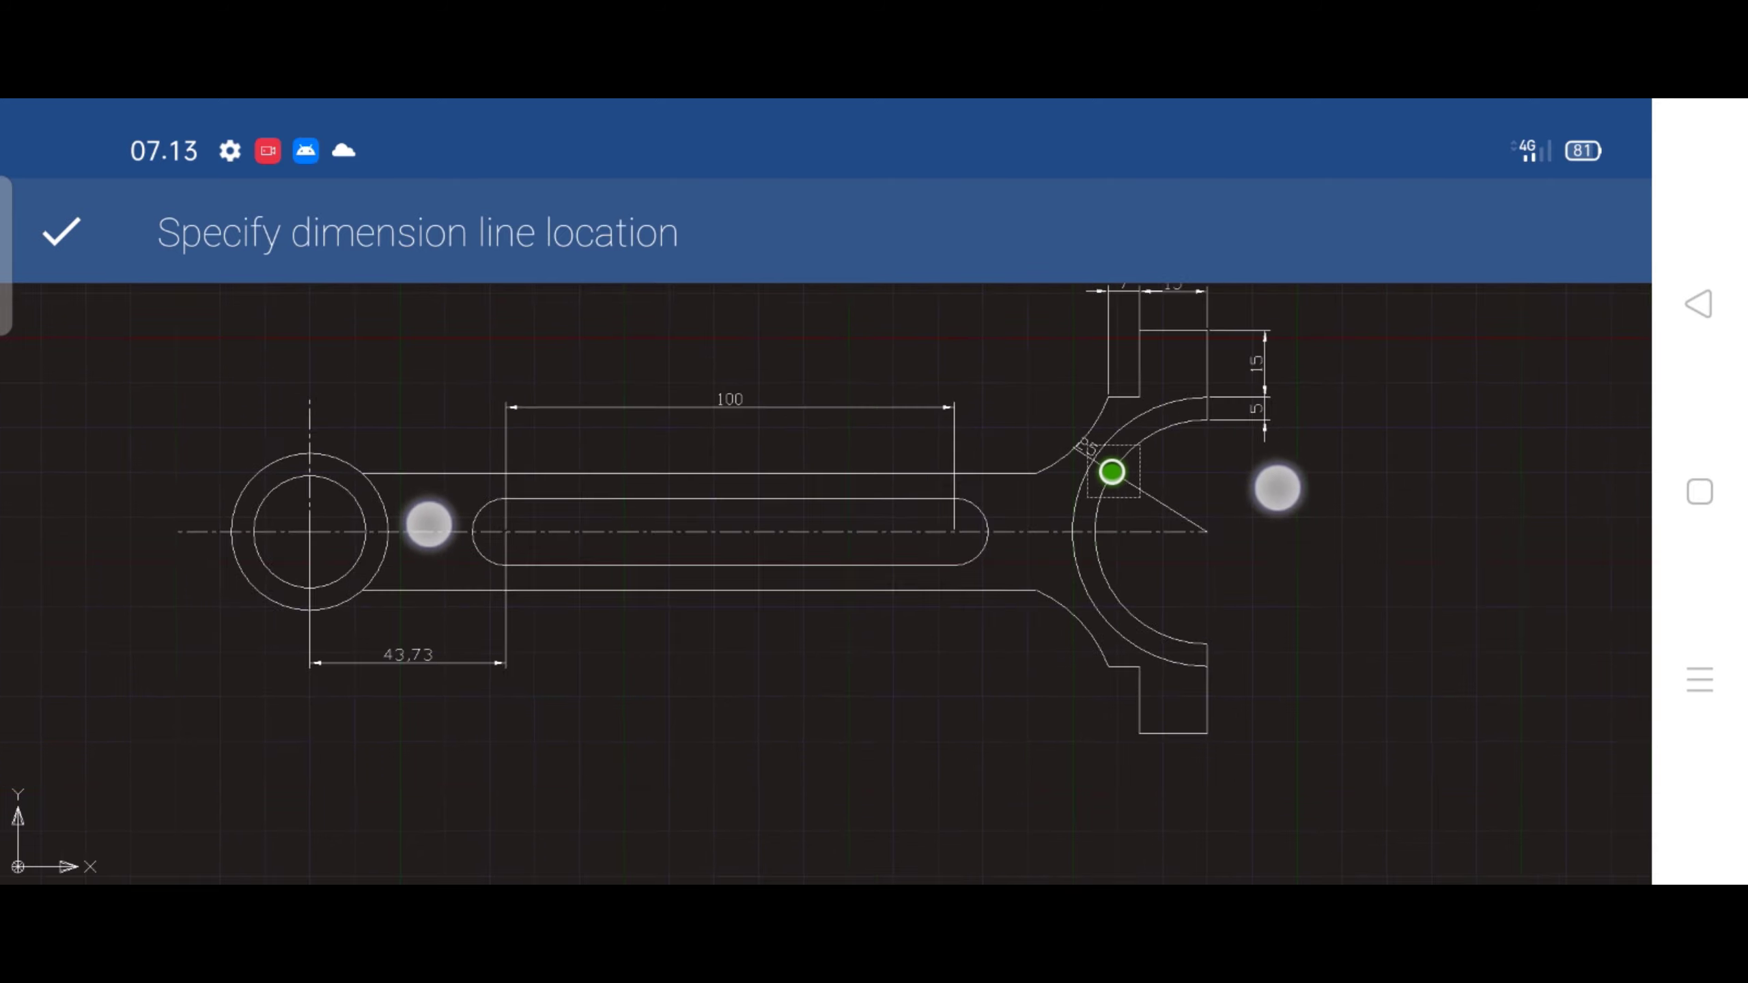
scroll(853, 503, down, 2)
drag(1307, 599, 1306, 609)
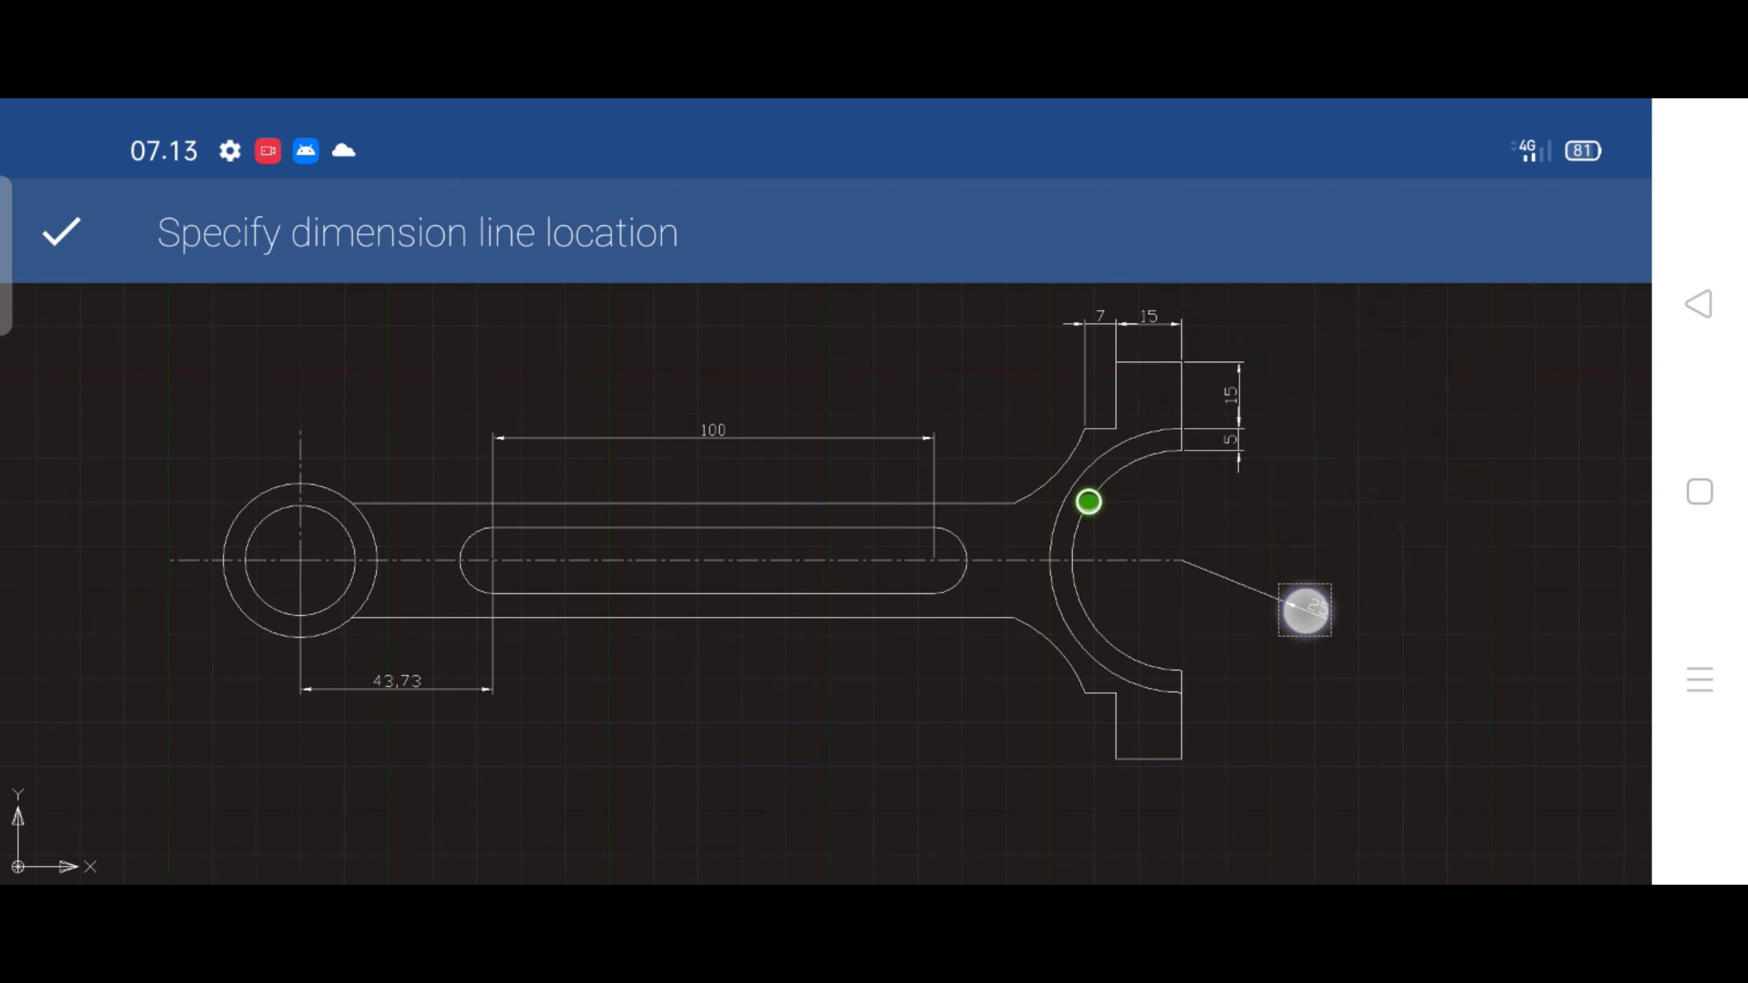
click(1305, 608)
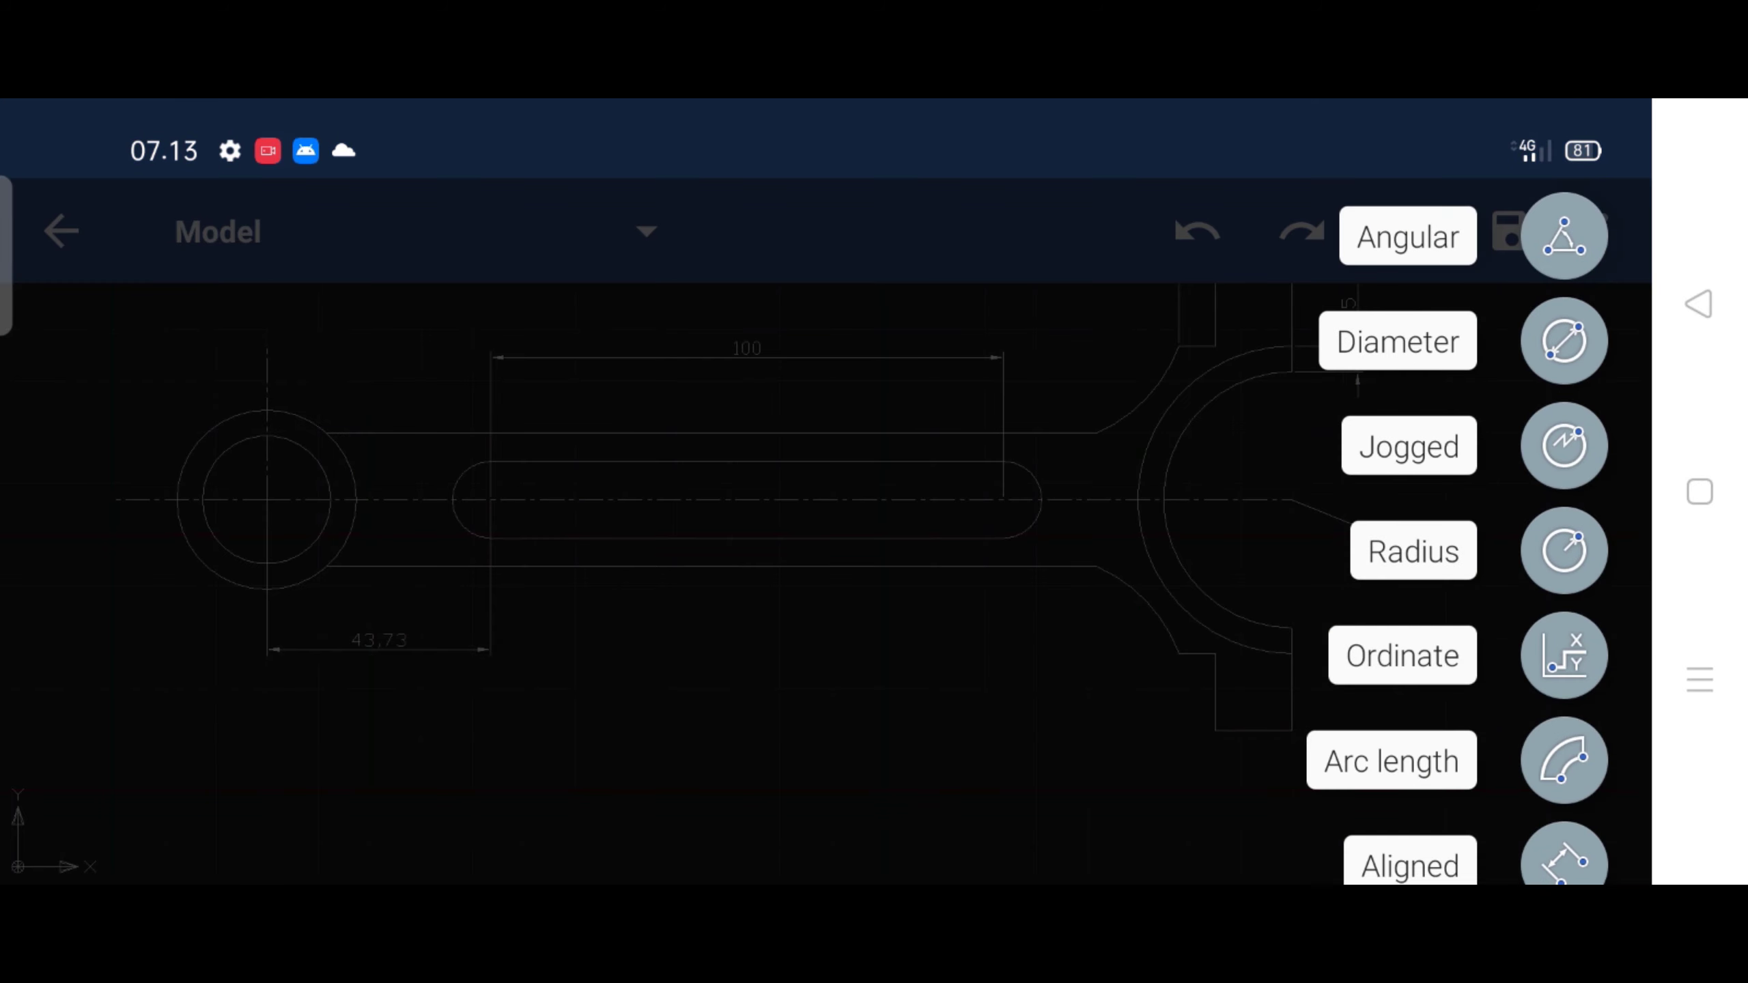
Add a second R25 radius dimension on the big end, then undo the duplicate
click(1564, 551)
click(1179, 566)
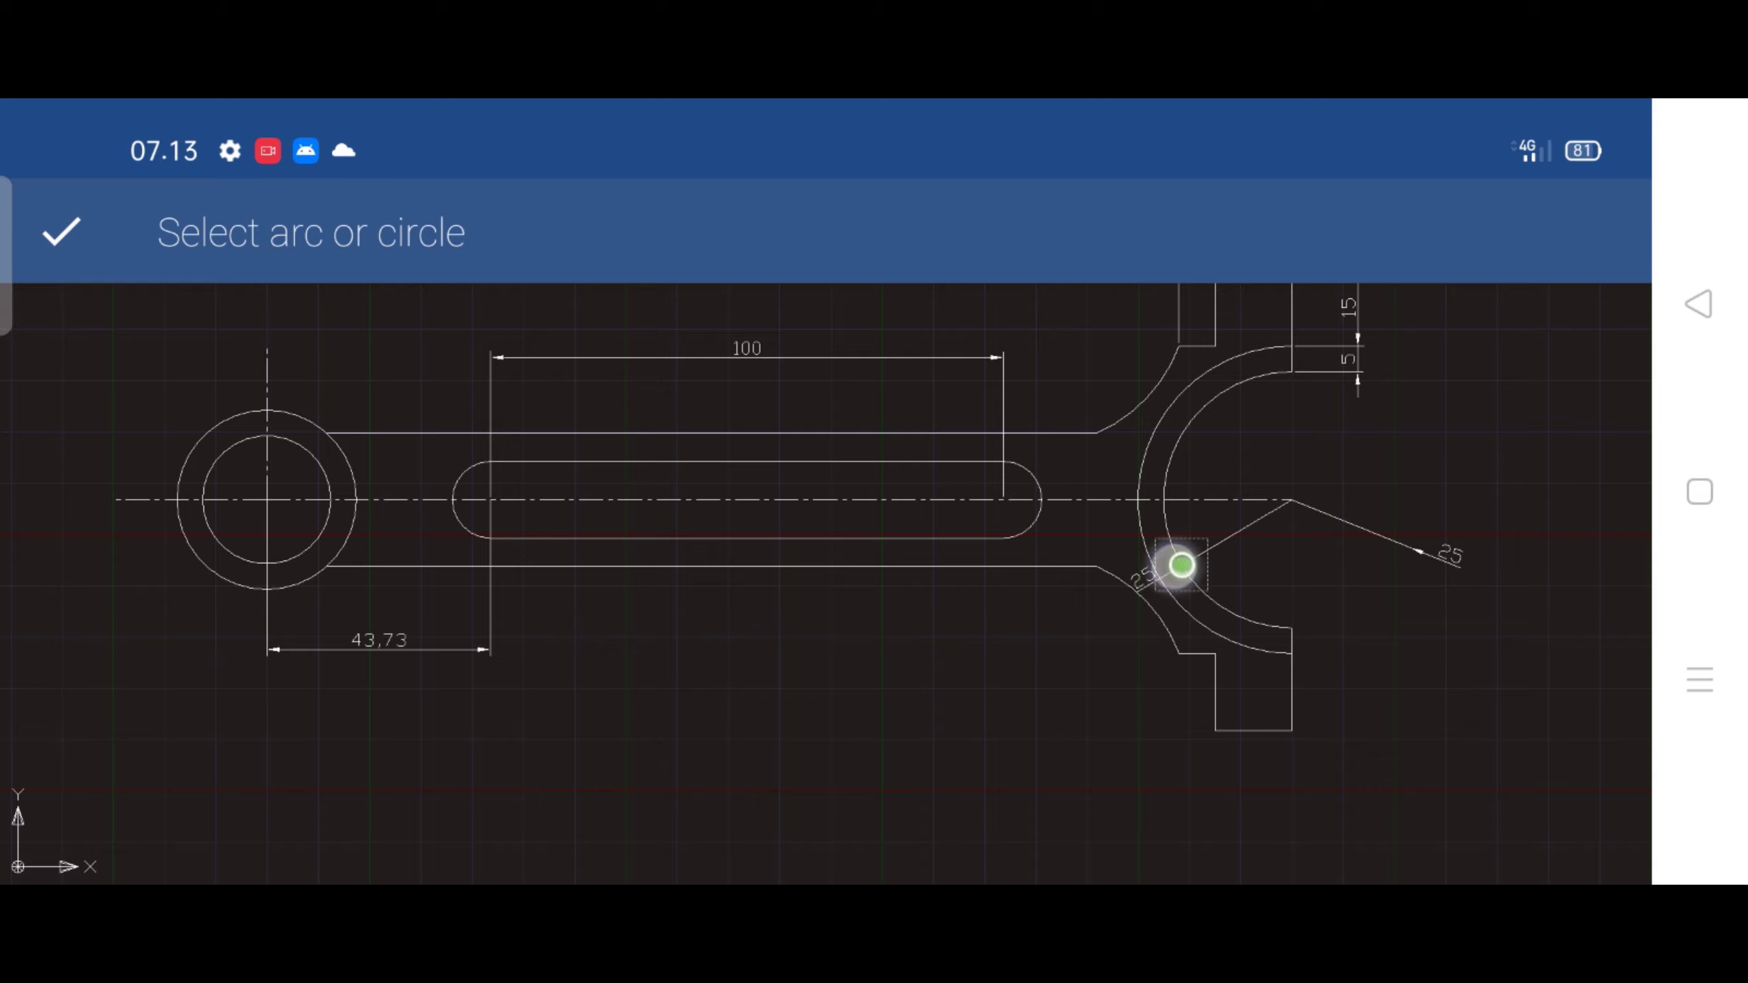
drag(1436, 427, 1402, 440)
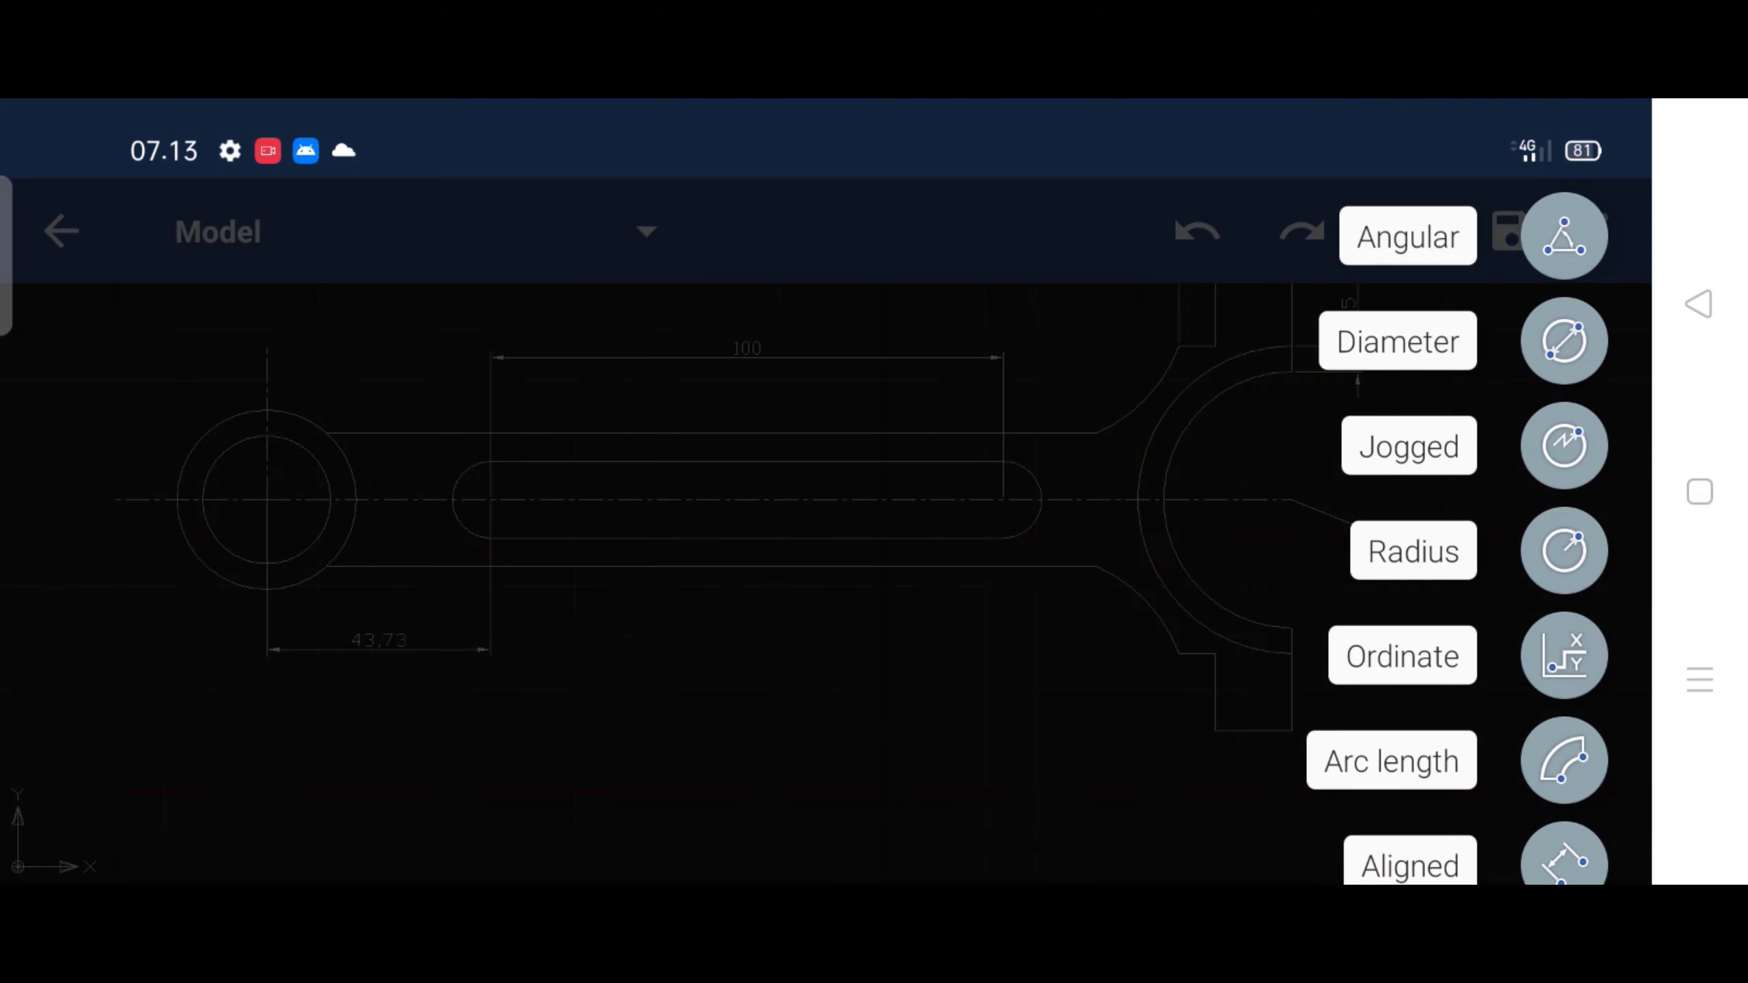
click(1698, 304)
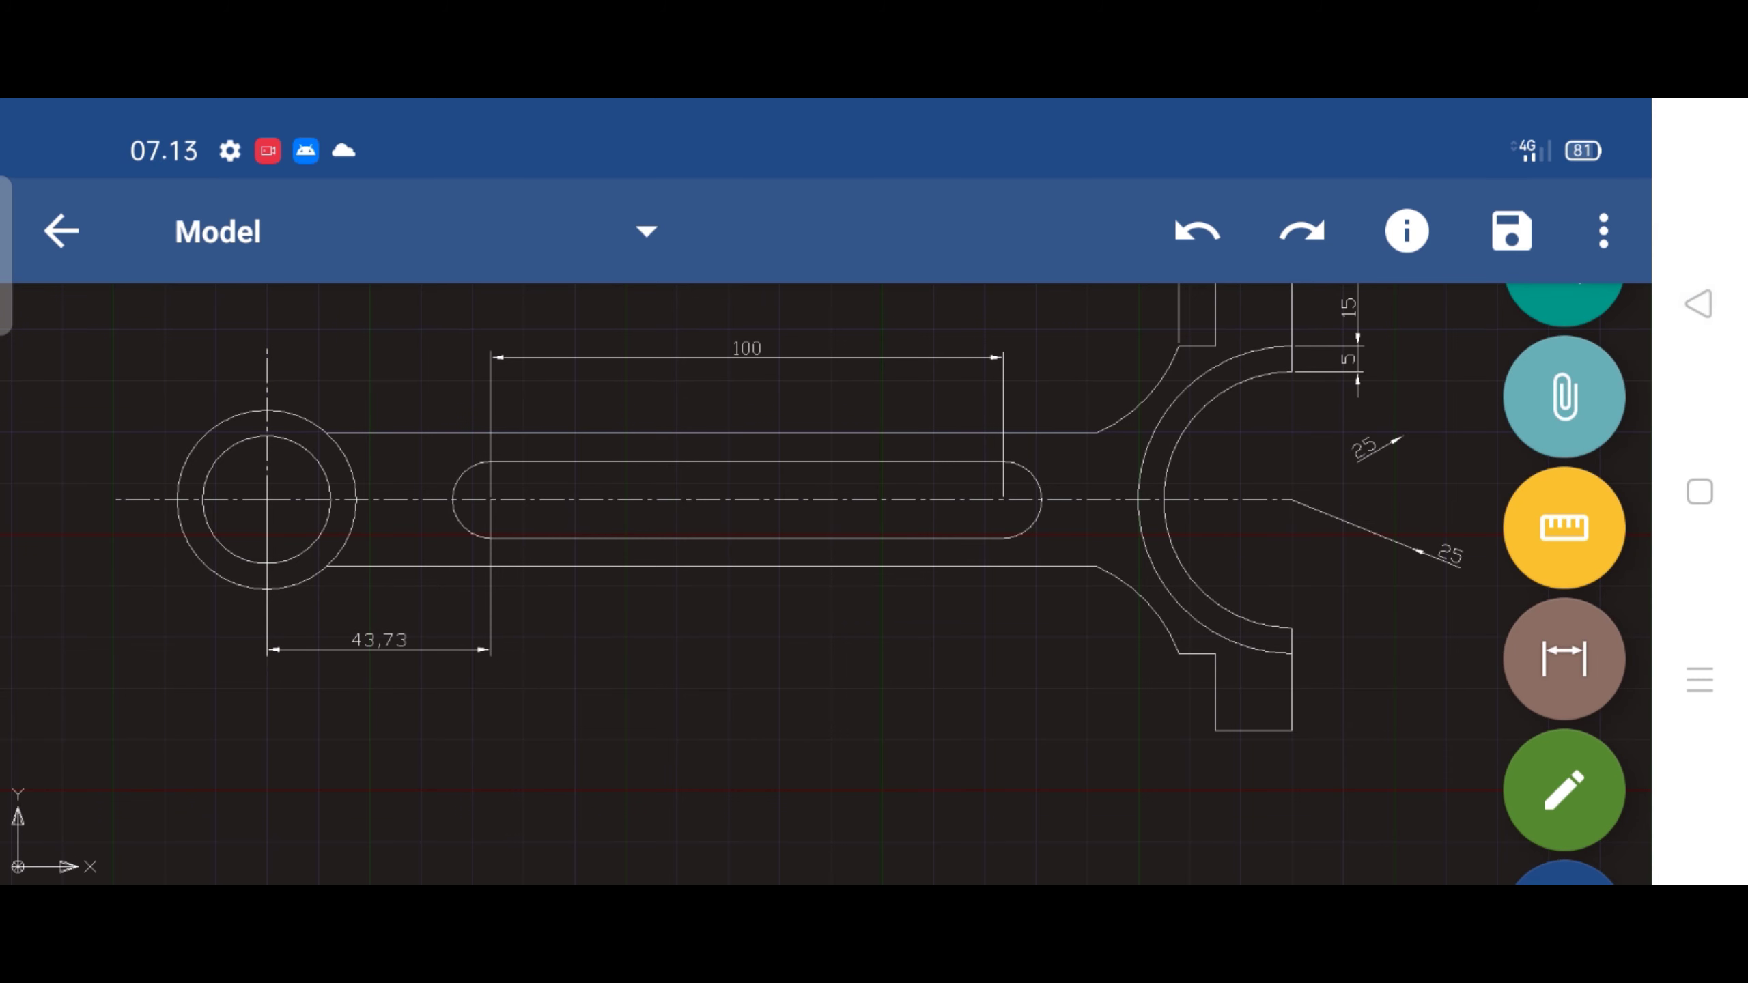
click(1198, 231)
scroll(1564, 527, down, 2)
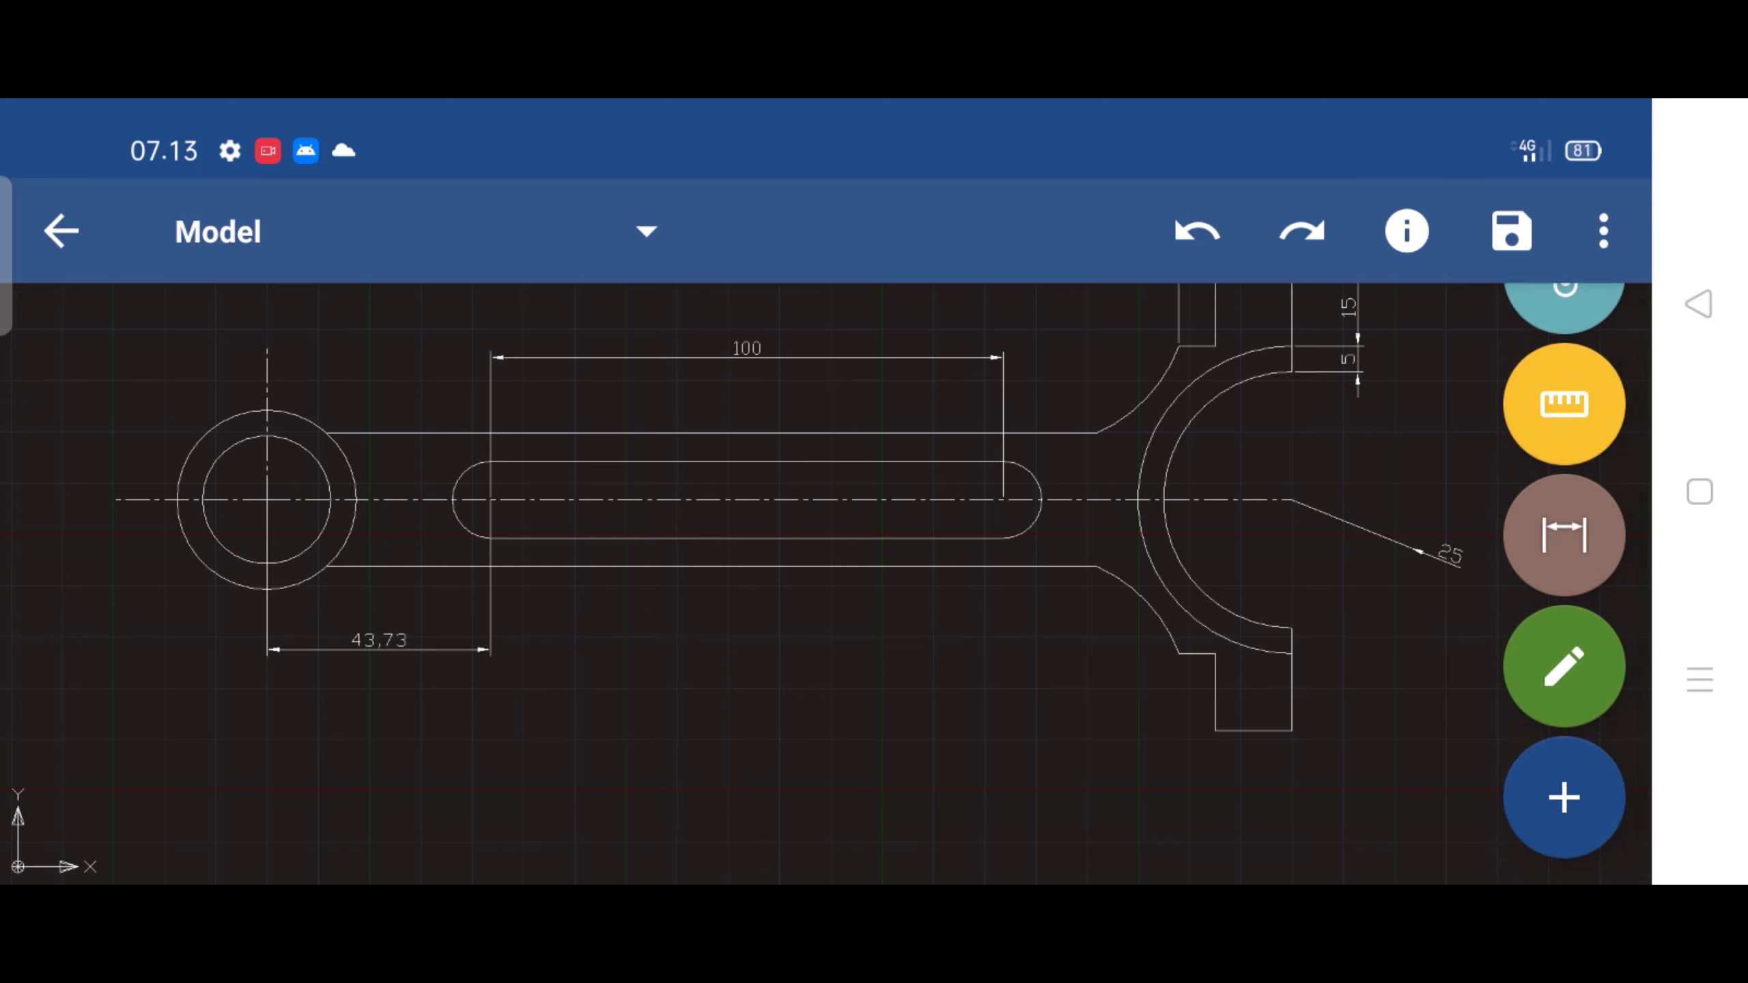
Dimension the big end's outer arc with an R30 radius leader to the upper right
click(1564, 534)
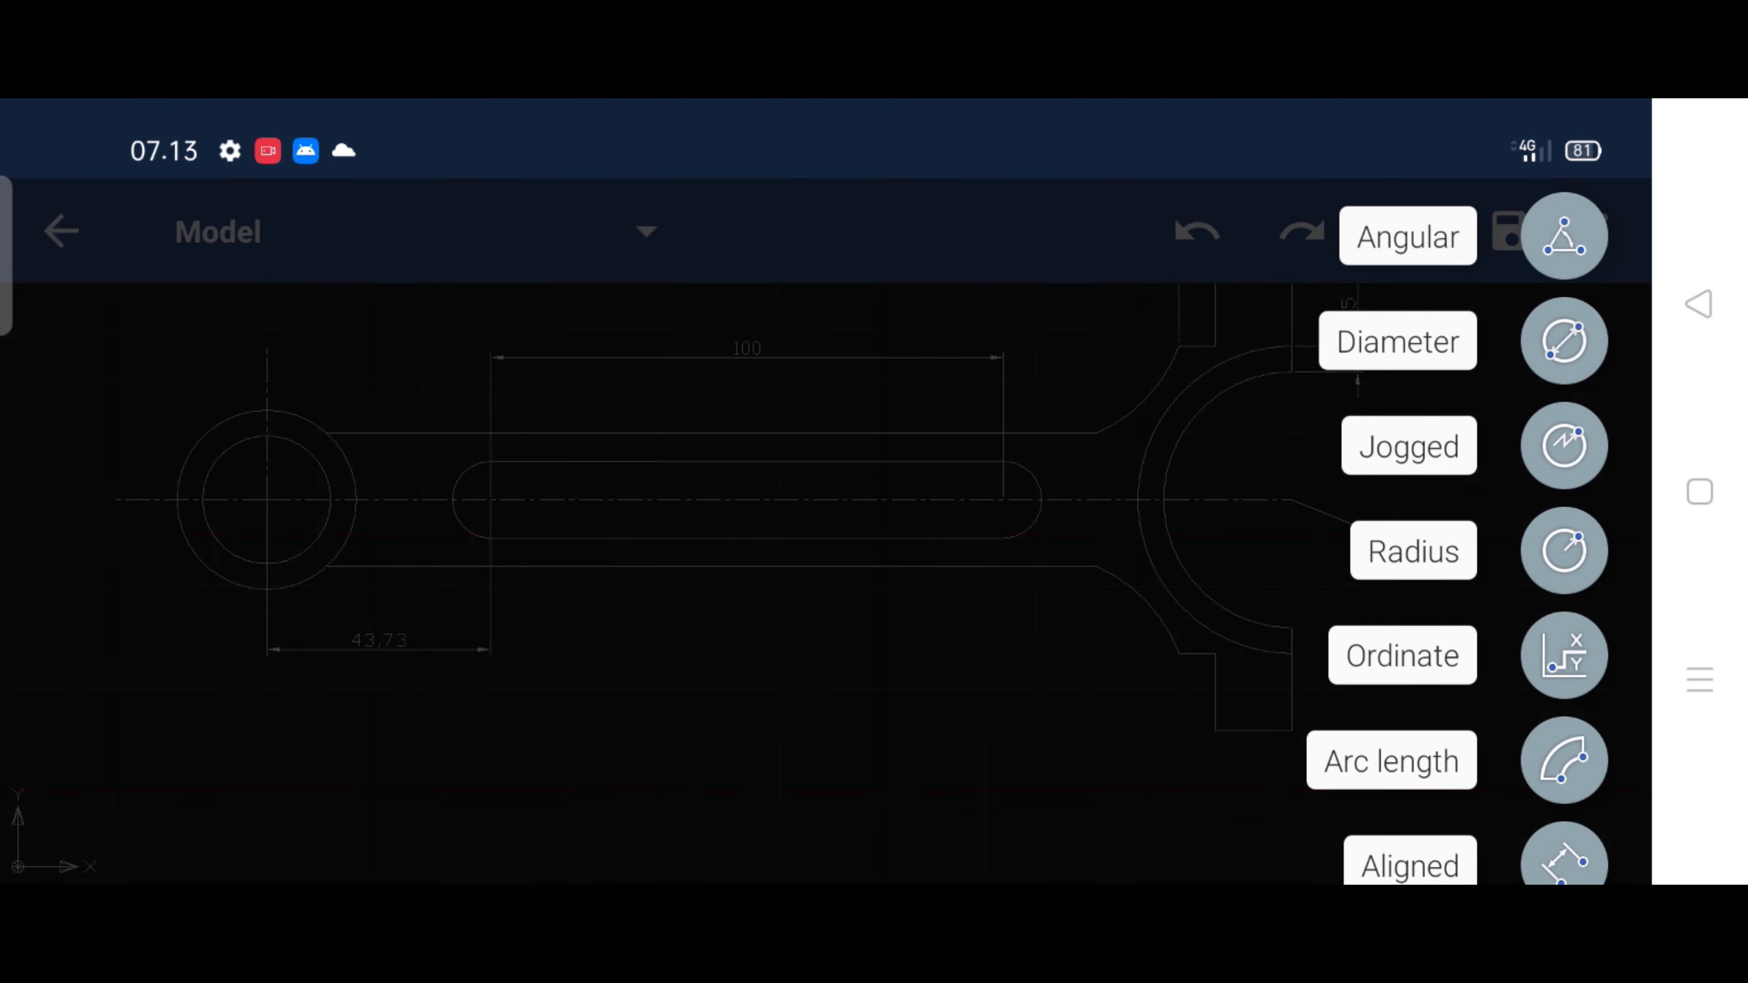
click(1564, 550)
scroll(874, 523, up, 3)
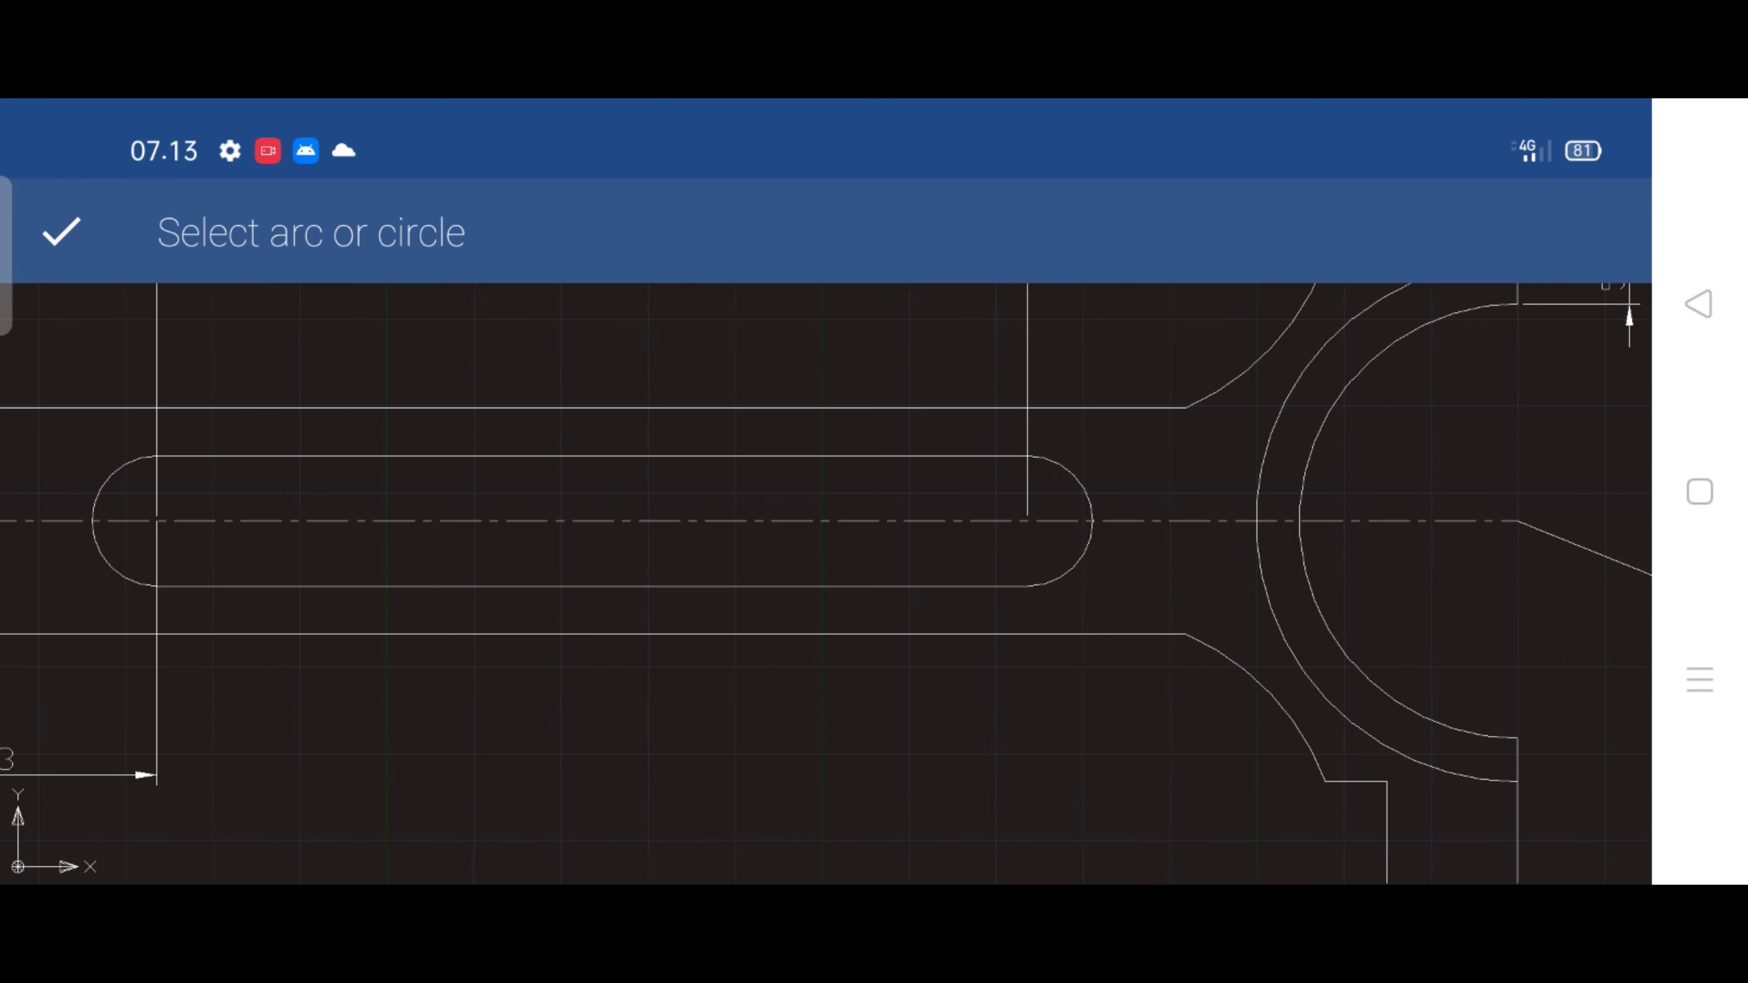
click(1292, 388)
scroll(846, 488, down, 3)
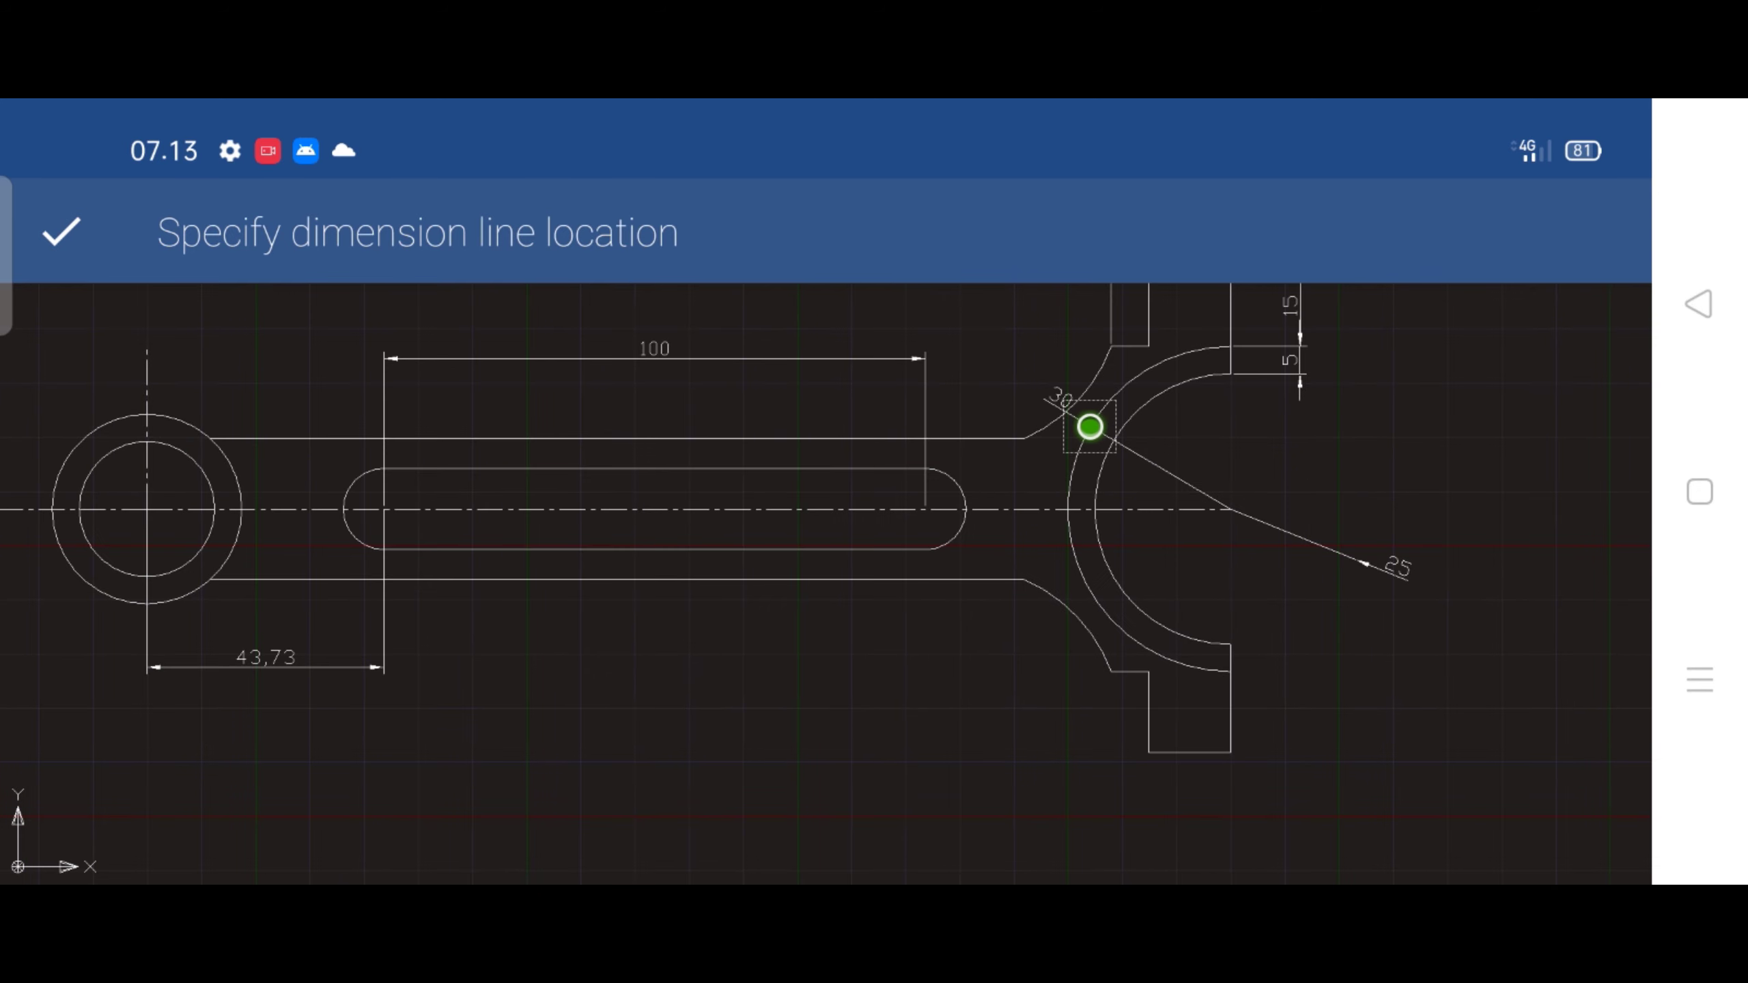
click(1414, 456)
drag(1415, 456, 1416, 442)
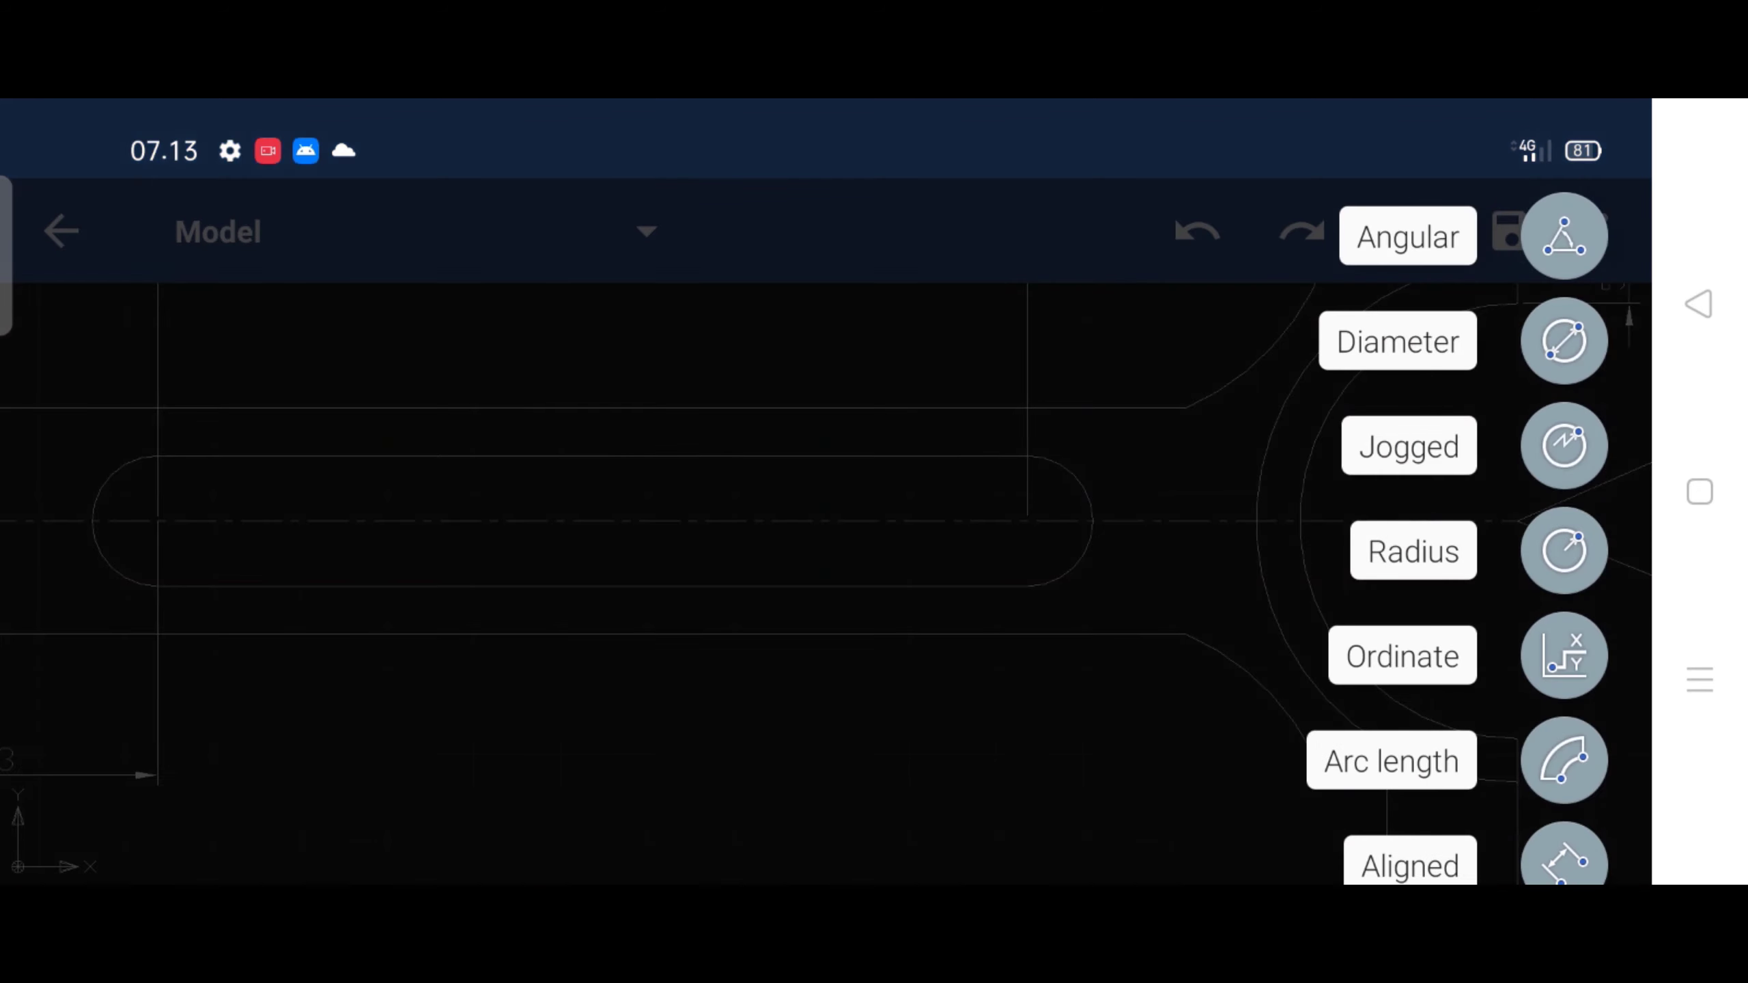
click(1698, 304)
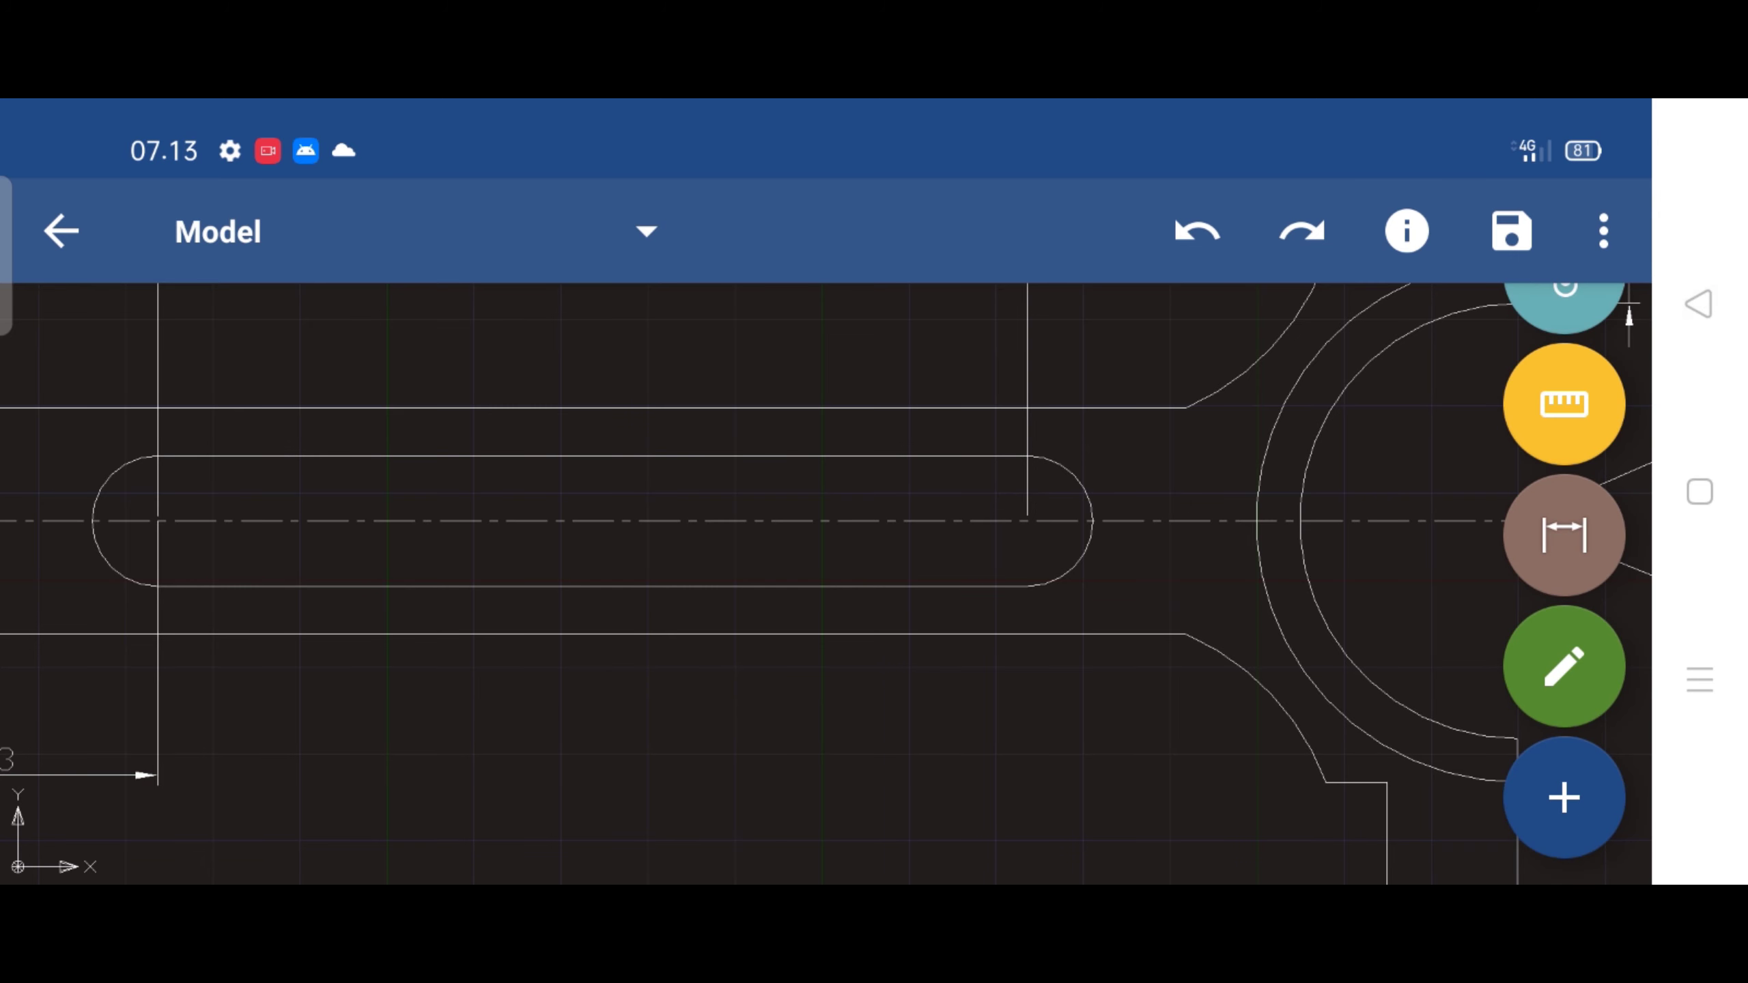
scroll(773, 596, down, 5)
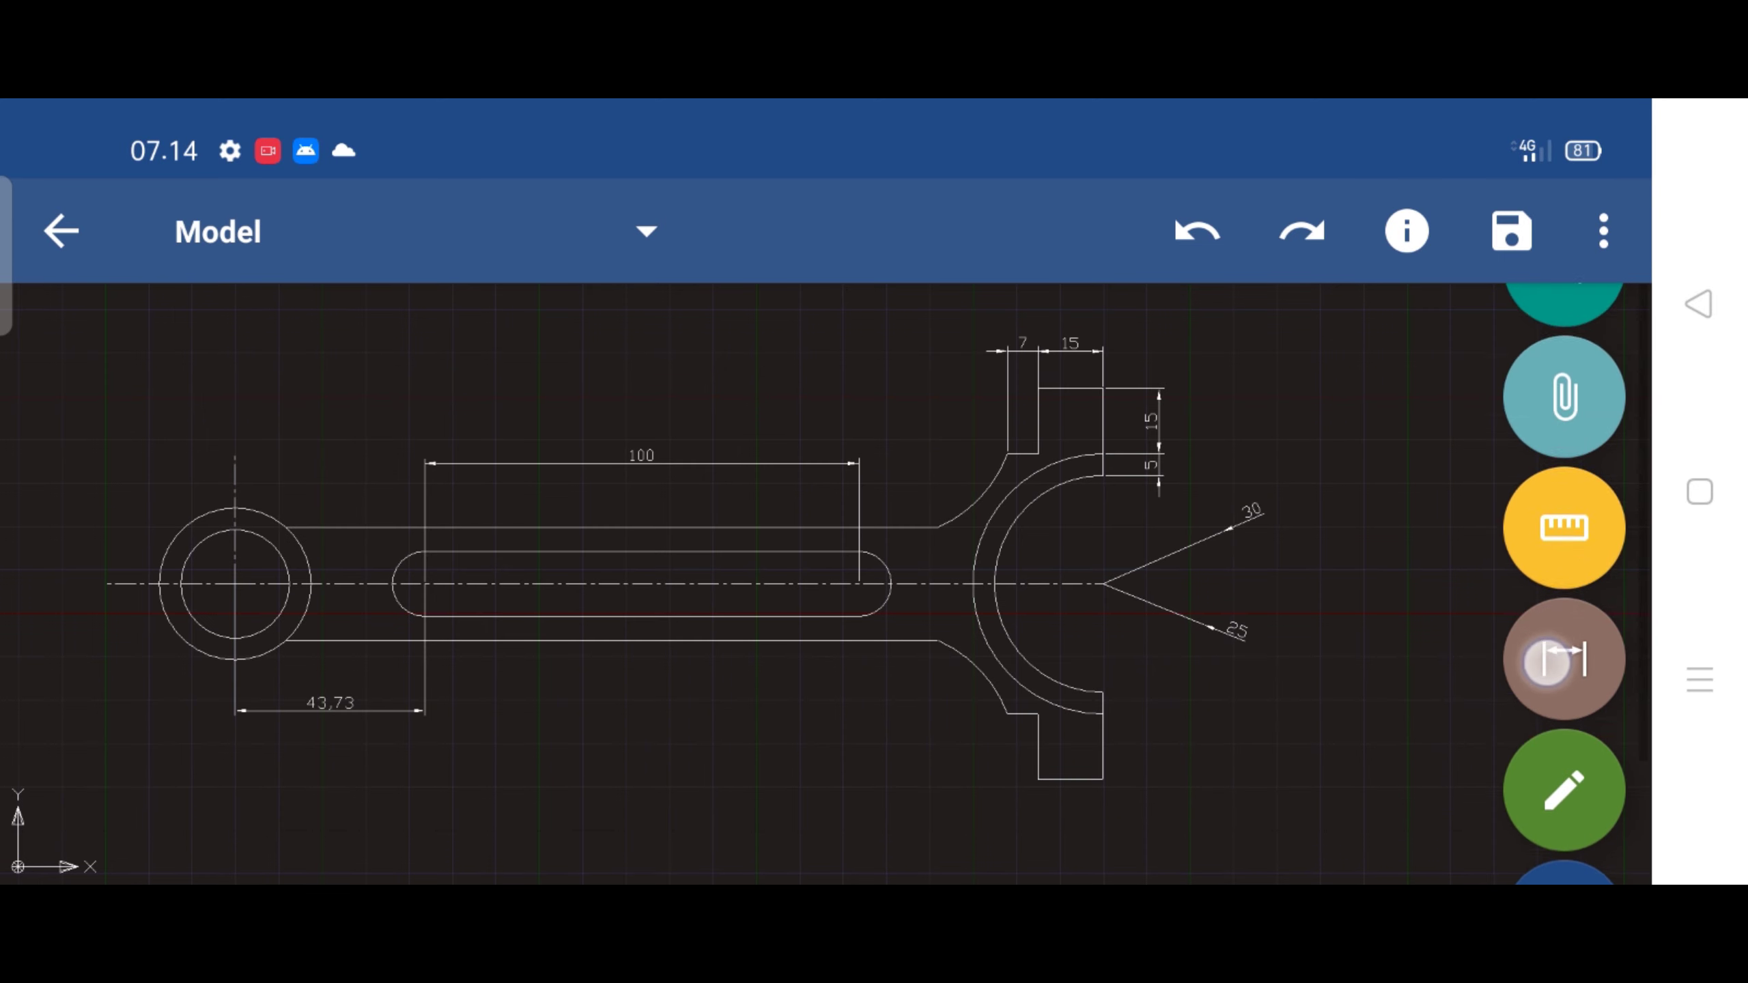
click(1563, 535)
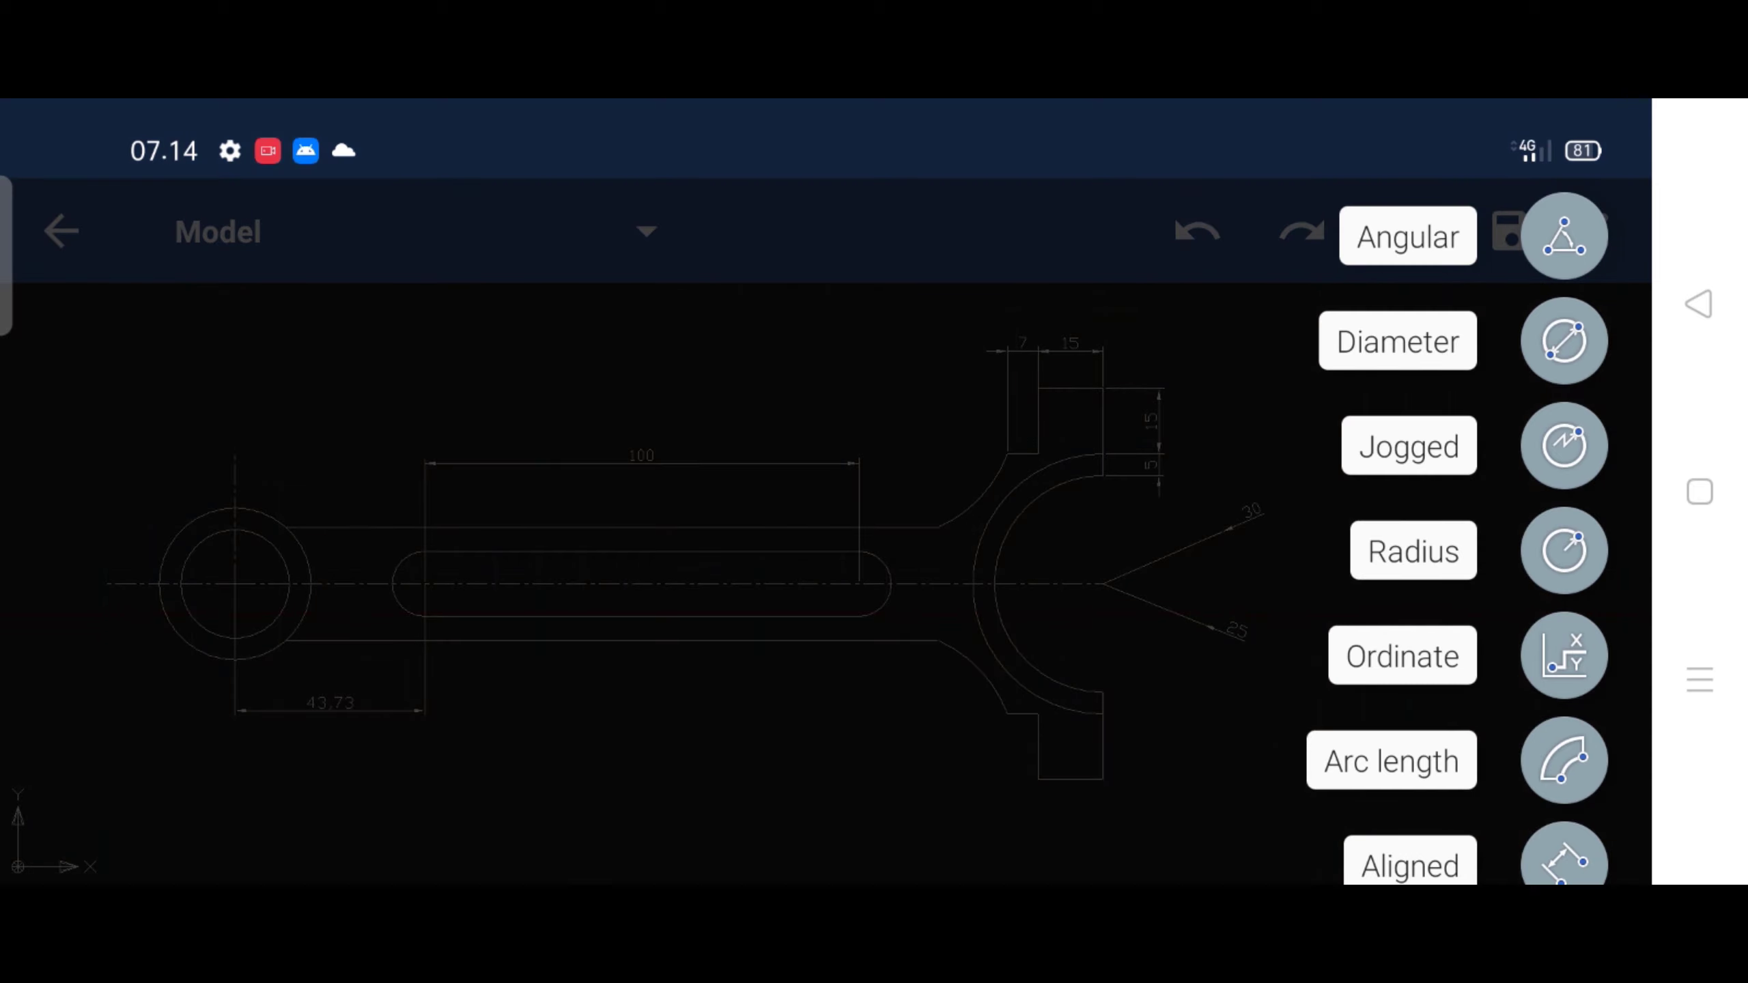
Place the R30 radius dimension across the big-end arc
click(1564, 551)
scroll(881, 551, up, 5)
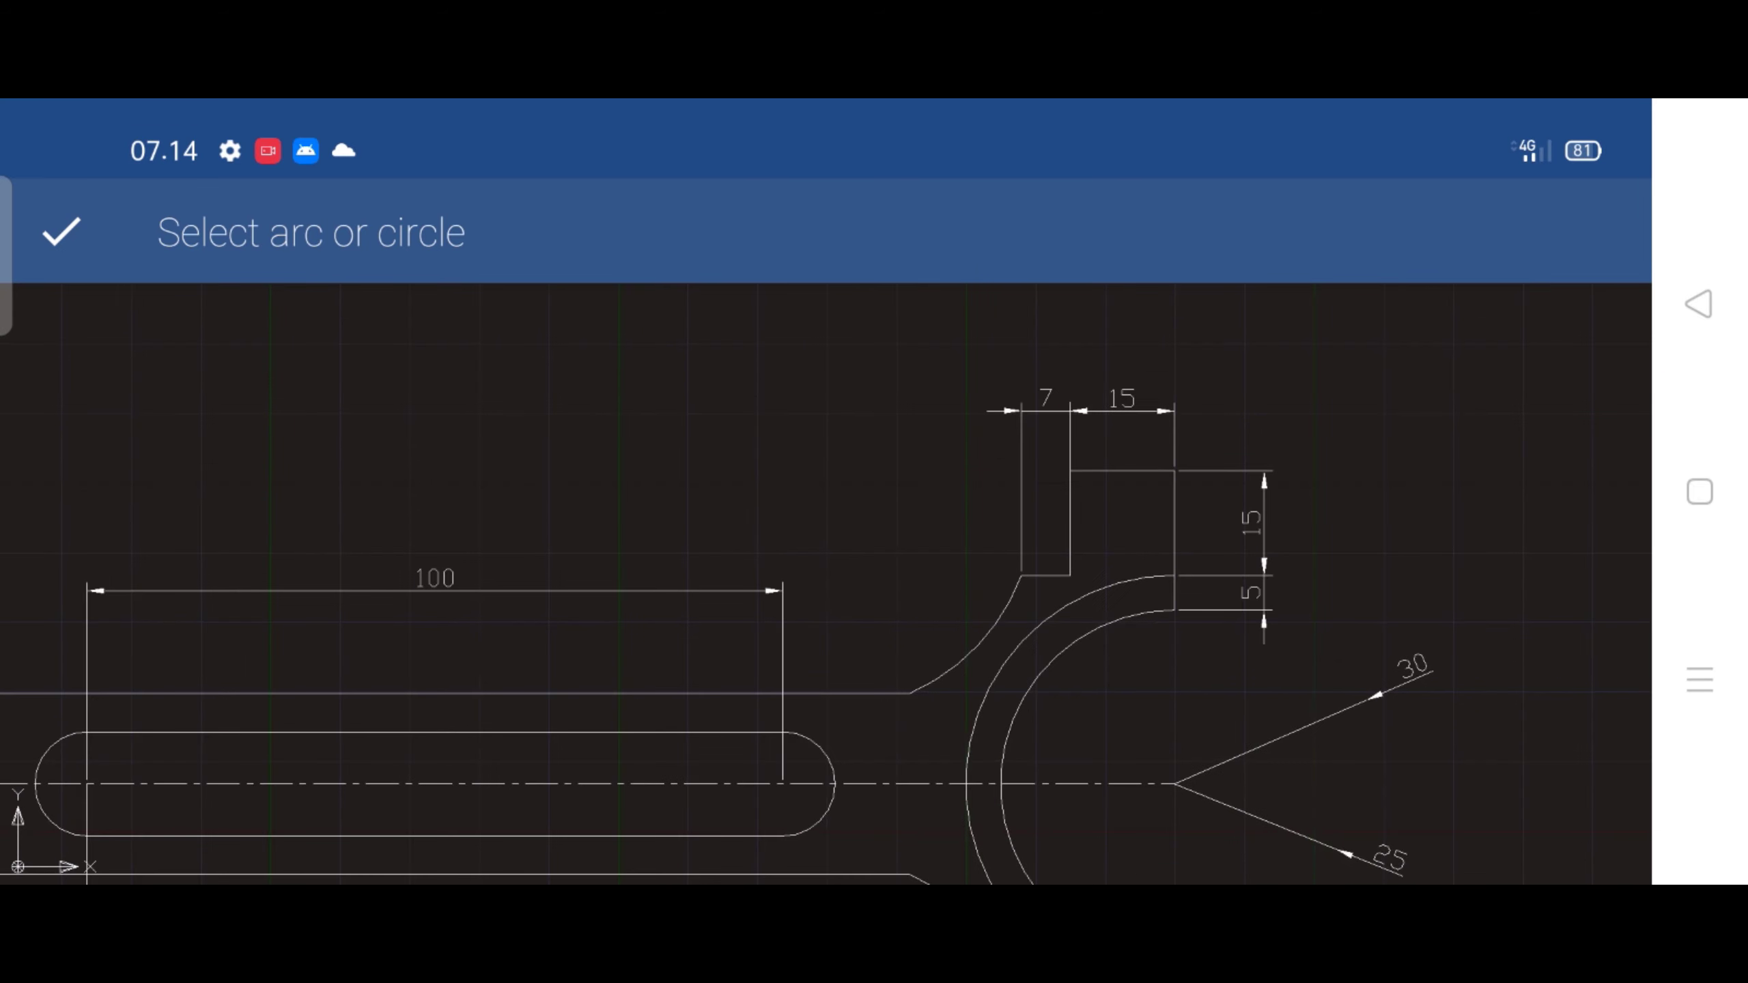
drag(479, 498, 477, 476)
click(1026, 517)
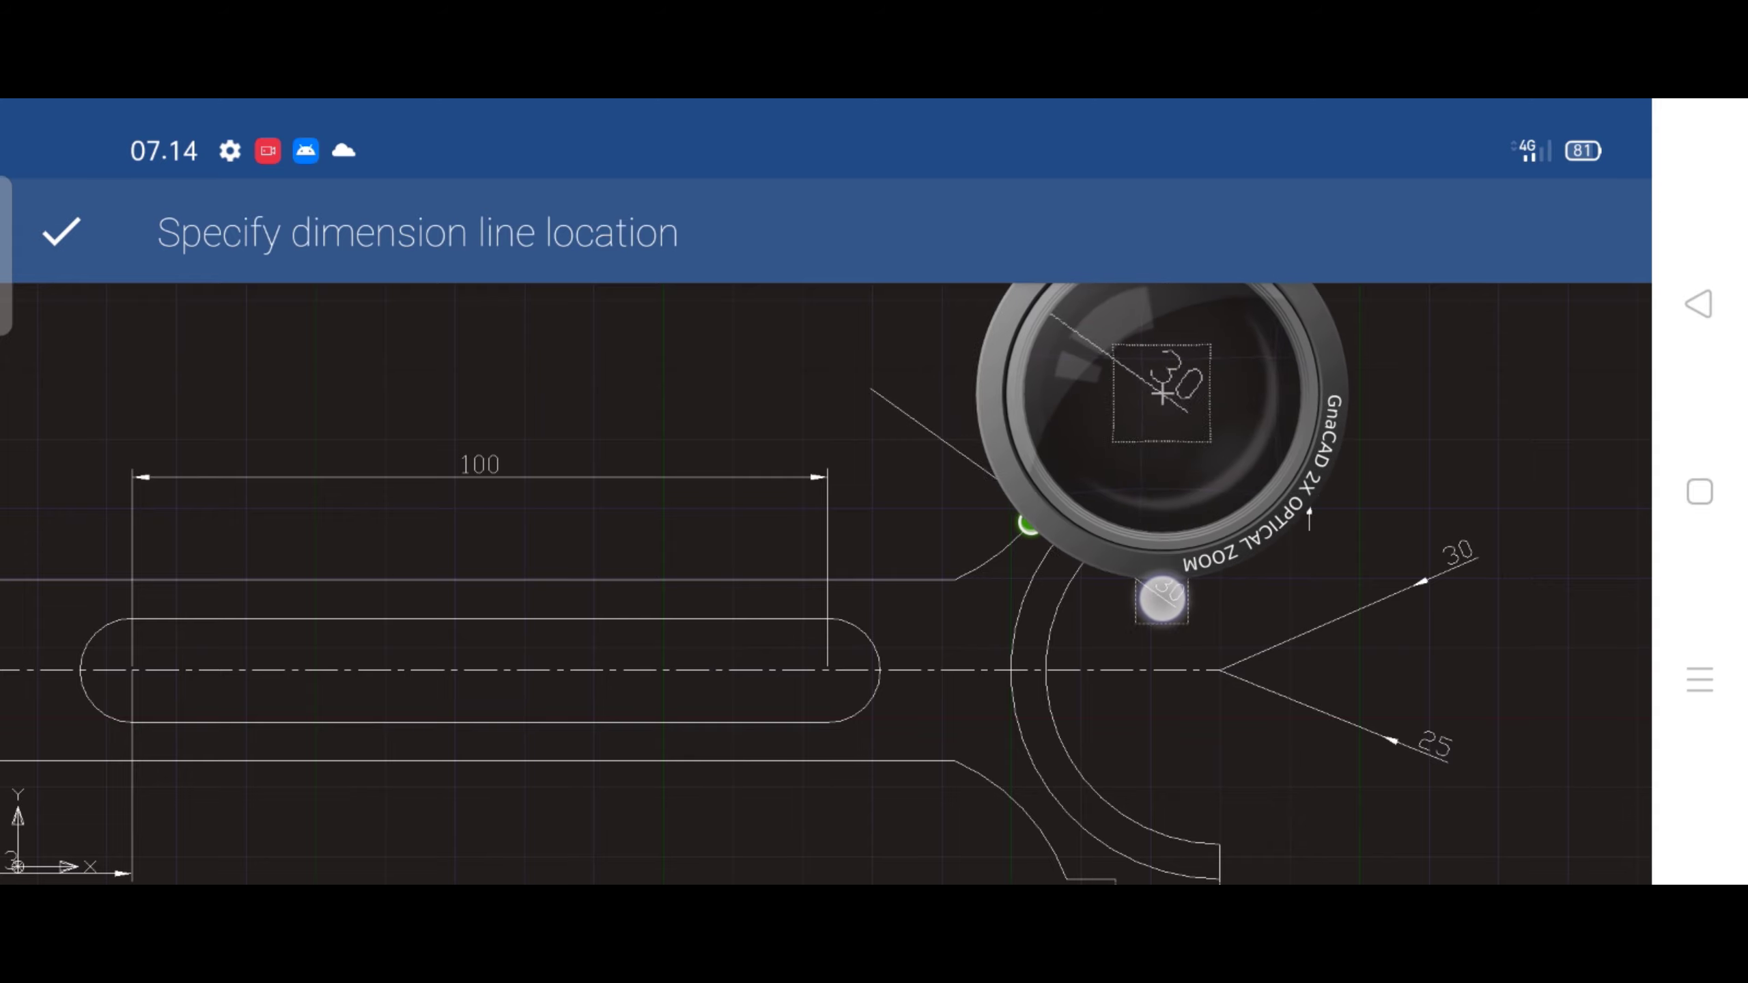
drag(1169, 591, 1166, 596)
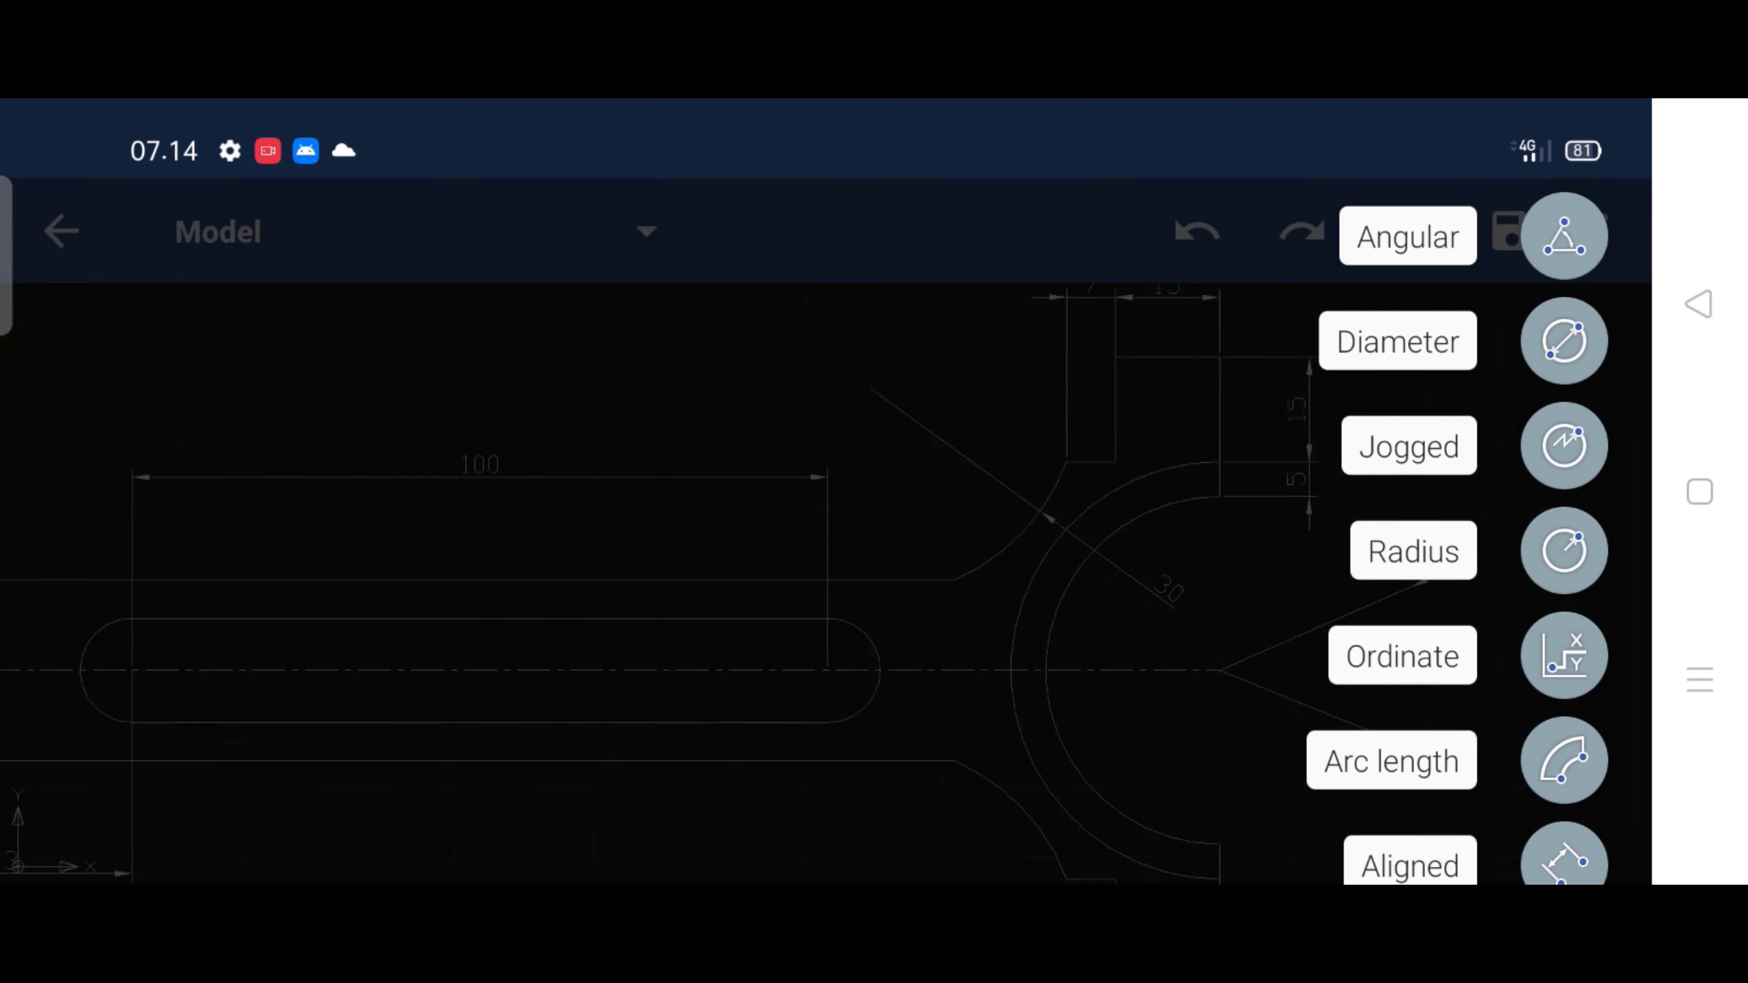
Add a 35 diameter dimension to the small end's outer circle
click(1564, 341)
drag(747, 600, 1194, 601)
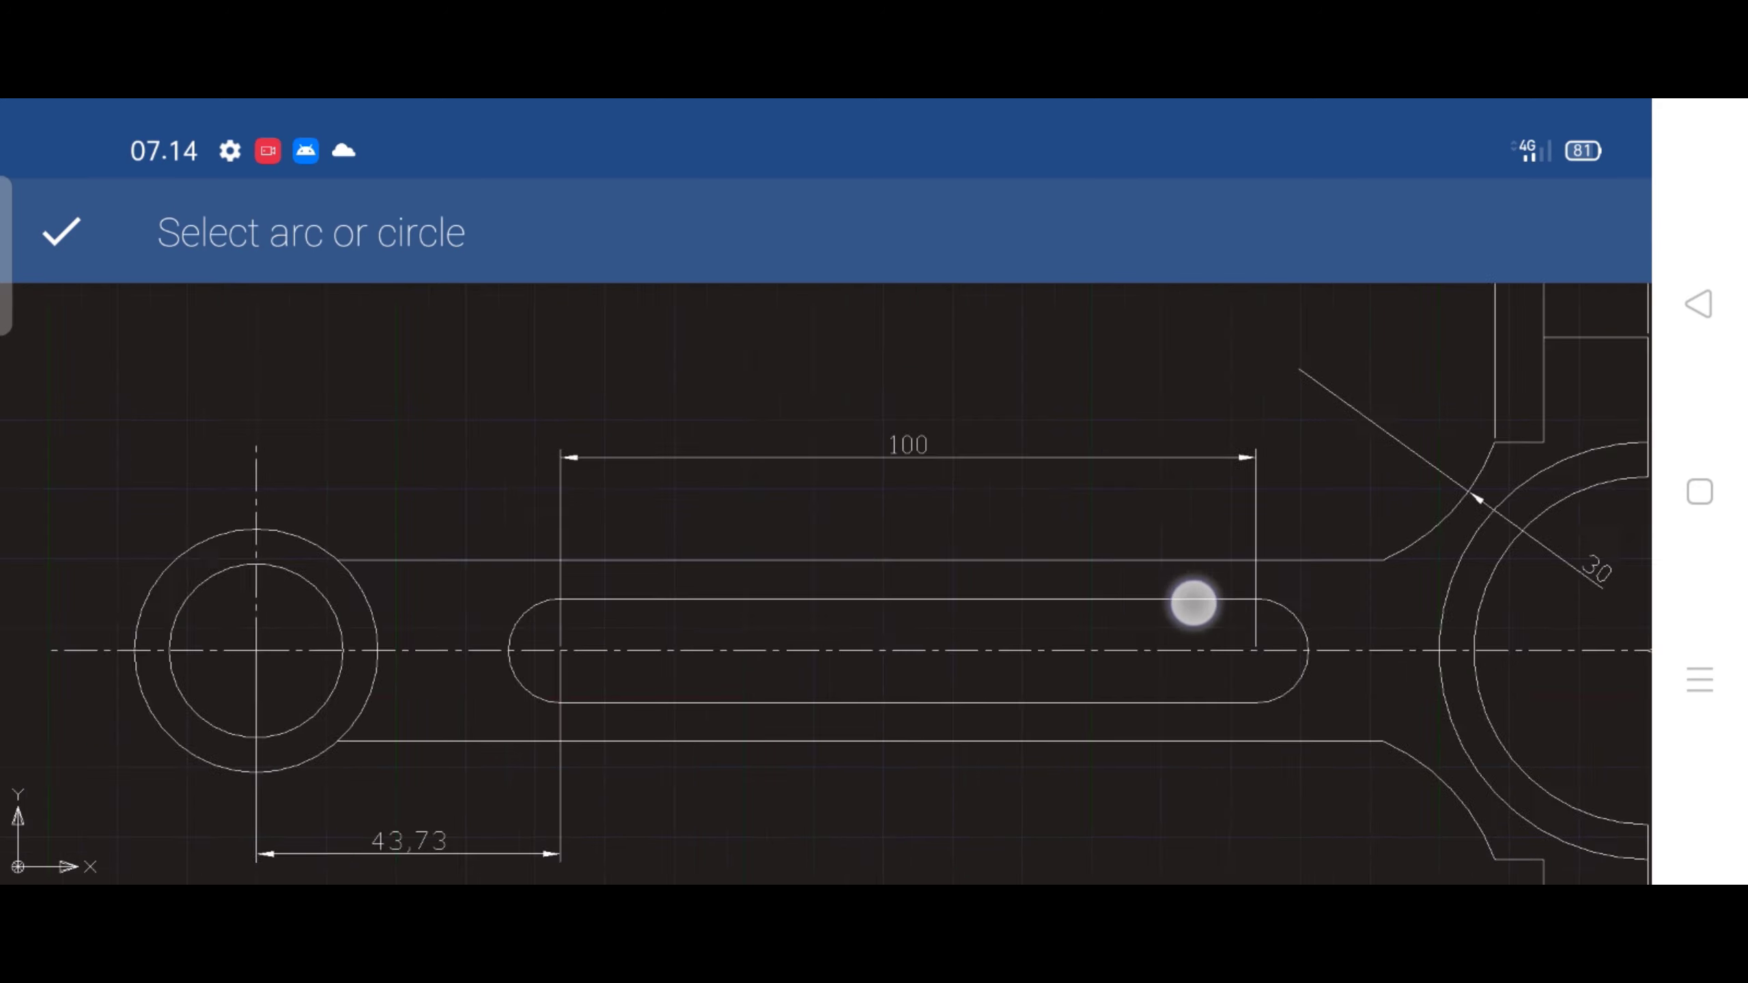
scroll(758, 594, up, 5)
scroll(758, 595, up, 2)
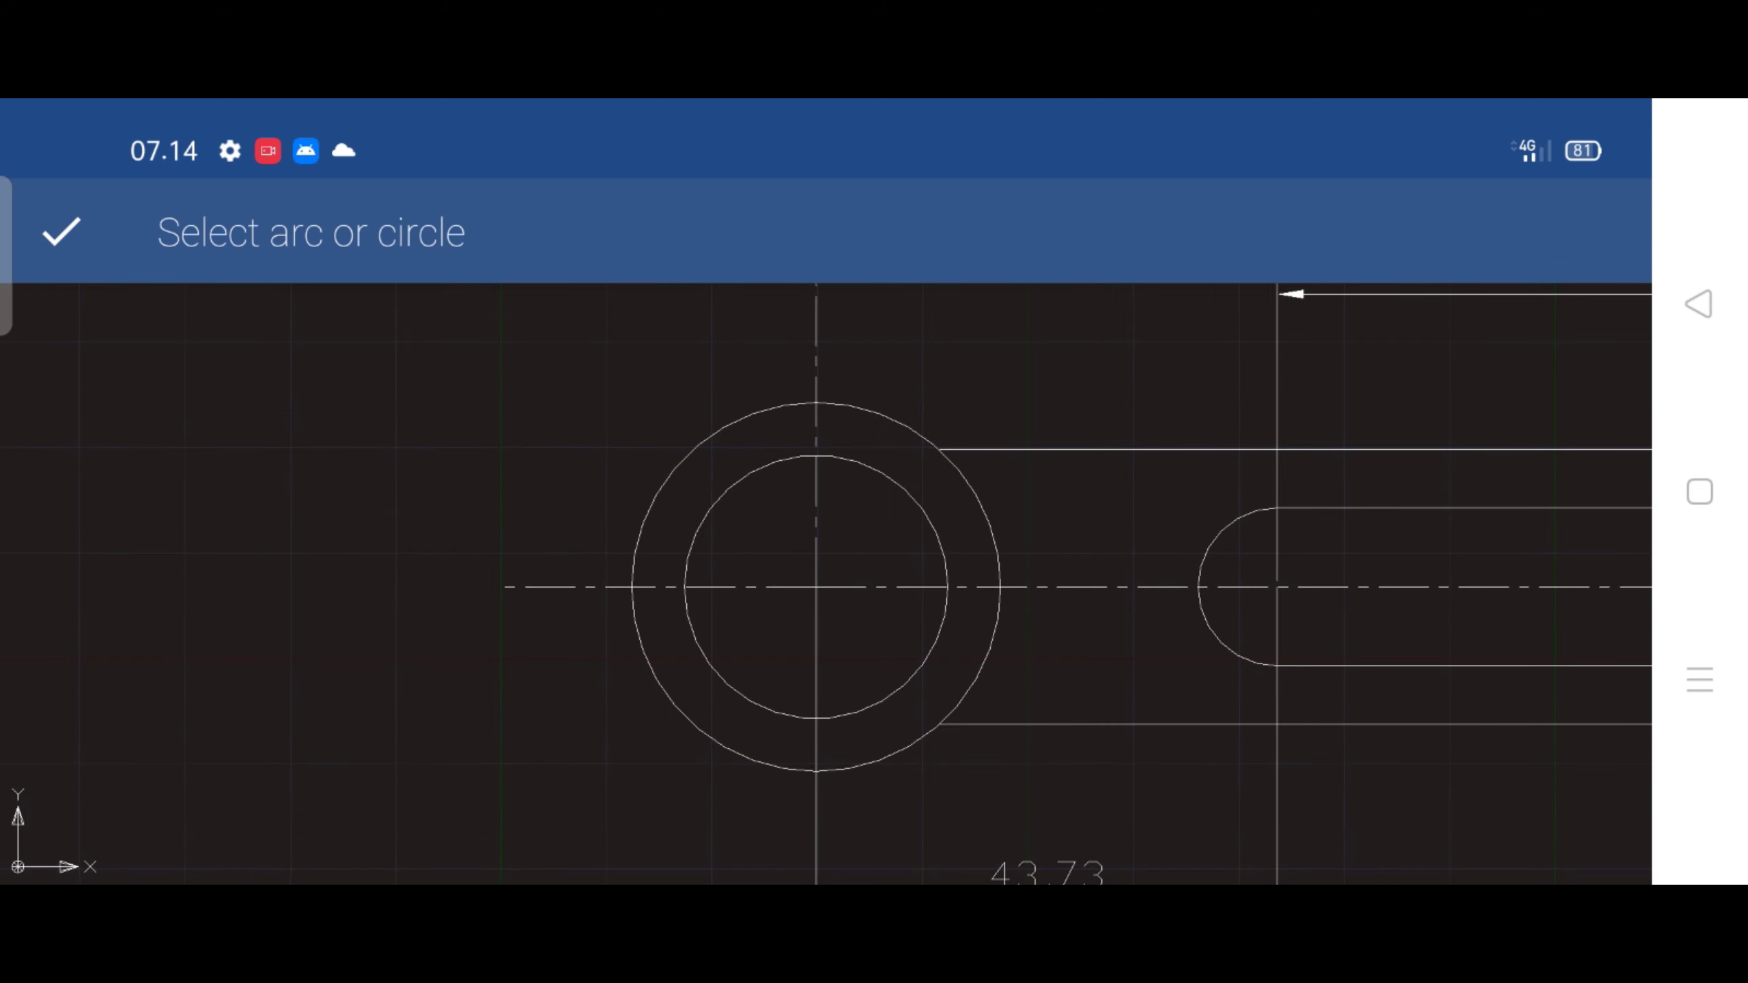
click(658, 483)
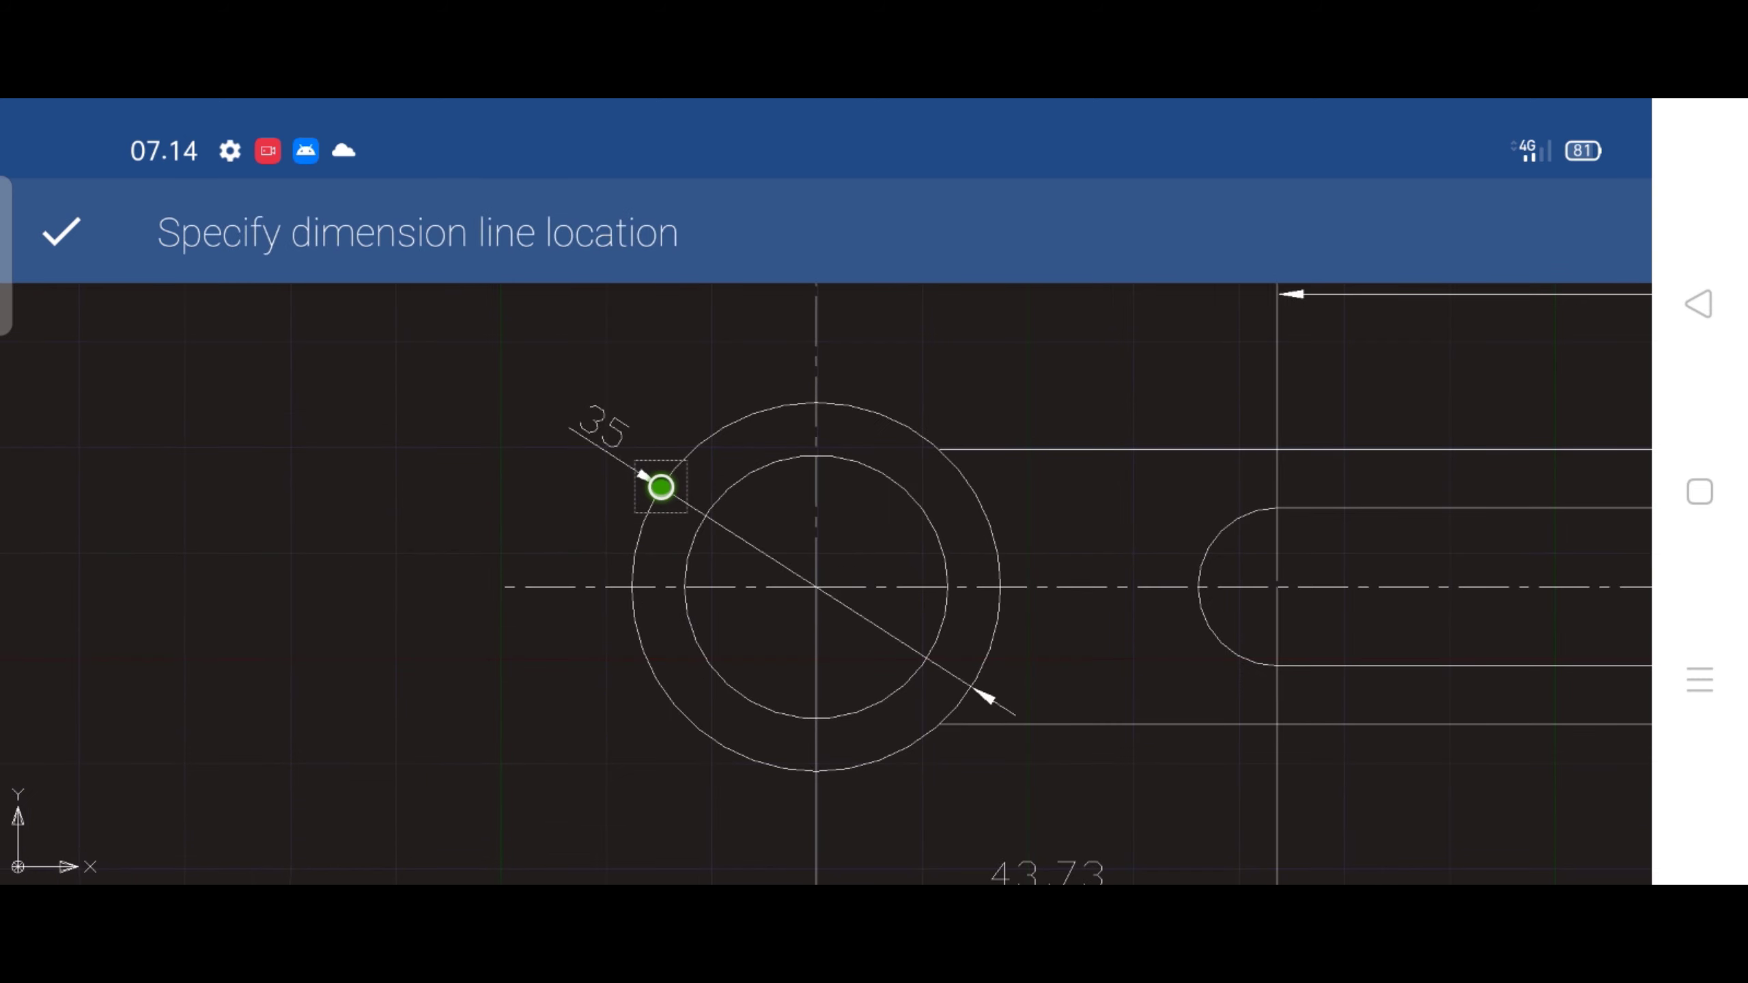
click(661, 486)
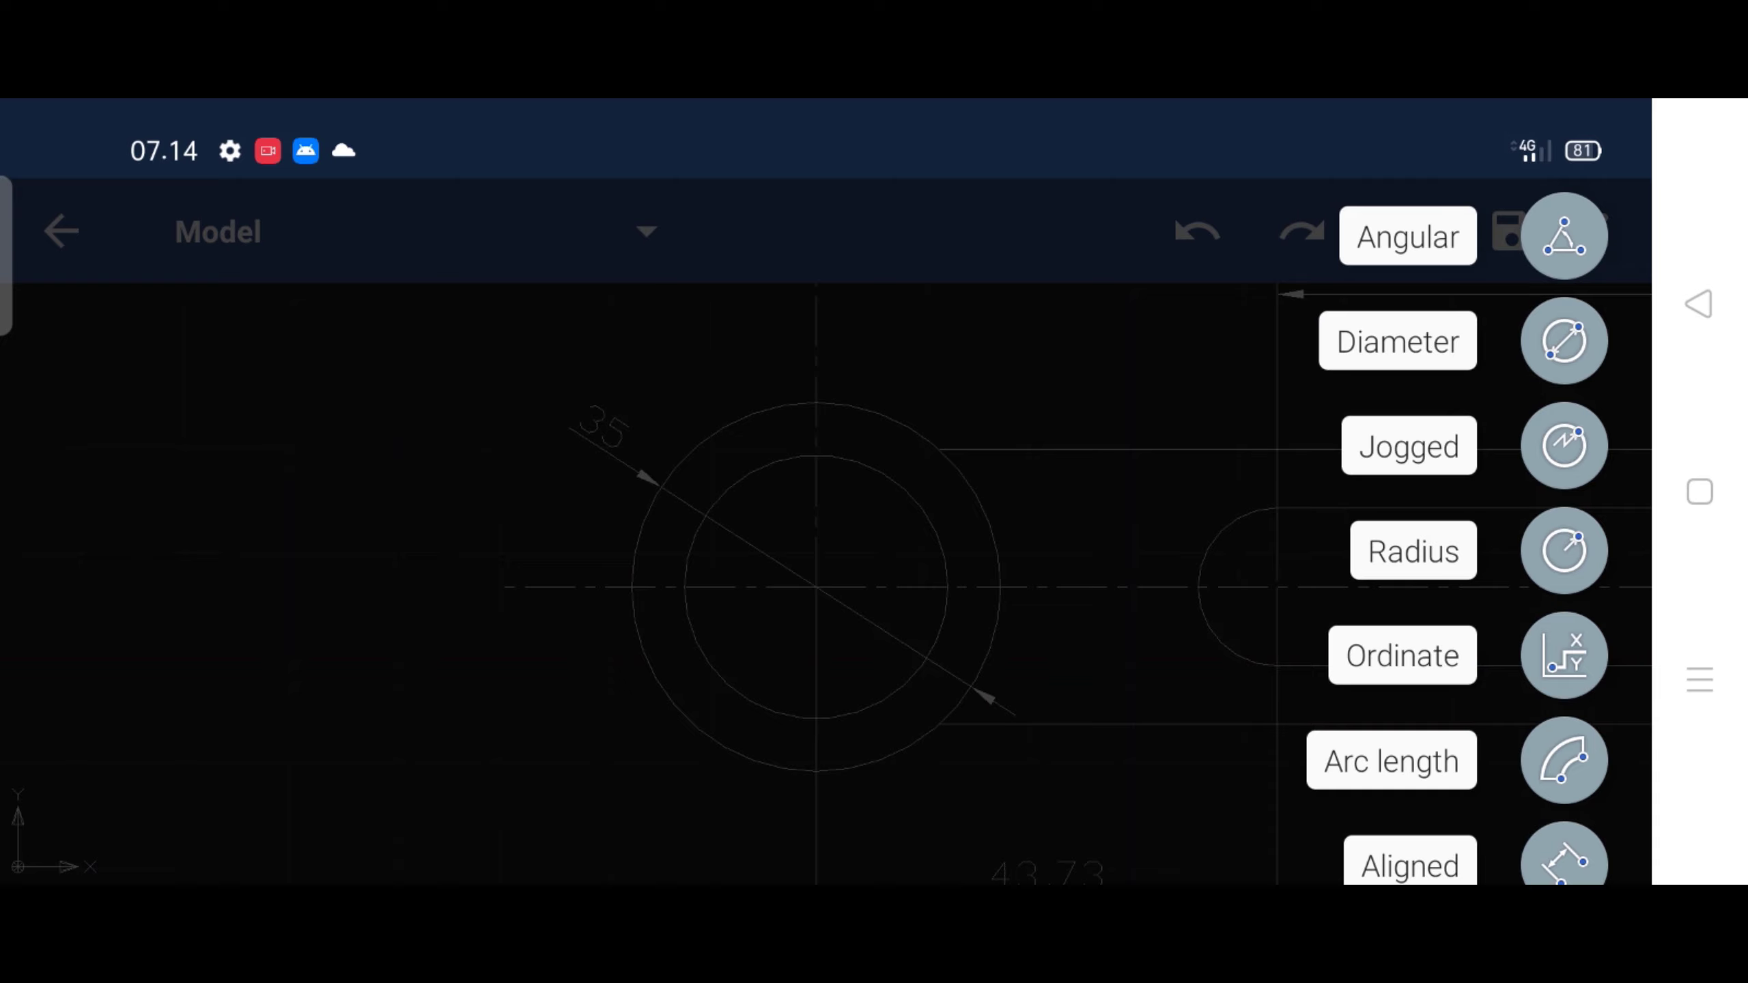
Add a 25 diameter dimension to the small end's inner circle, placed outside it
click(1564, 341)
click(687, 555)
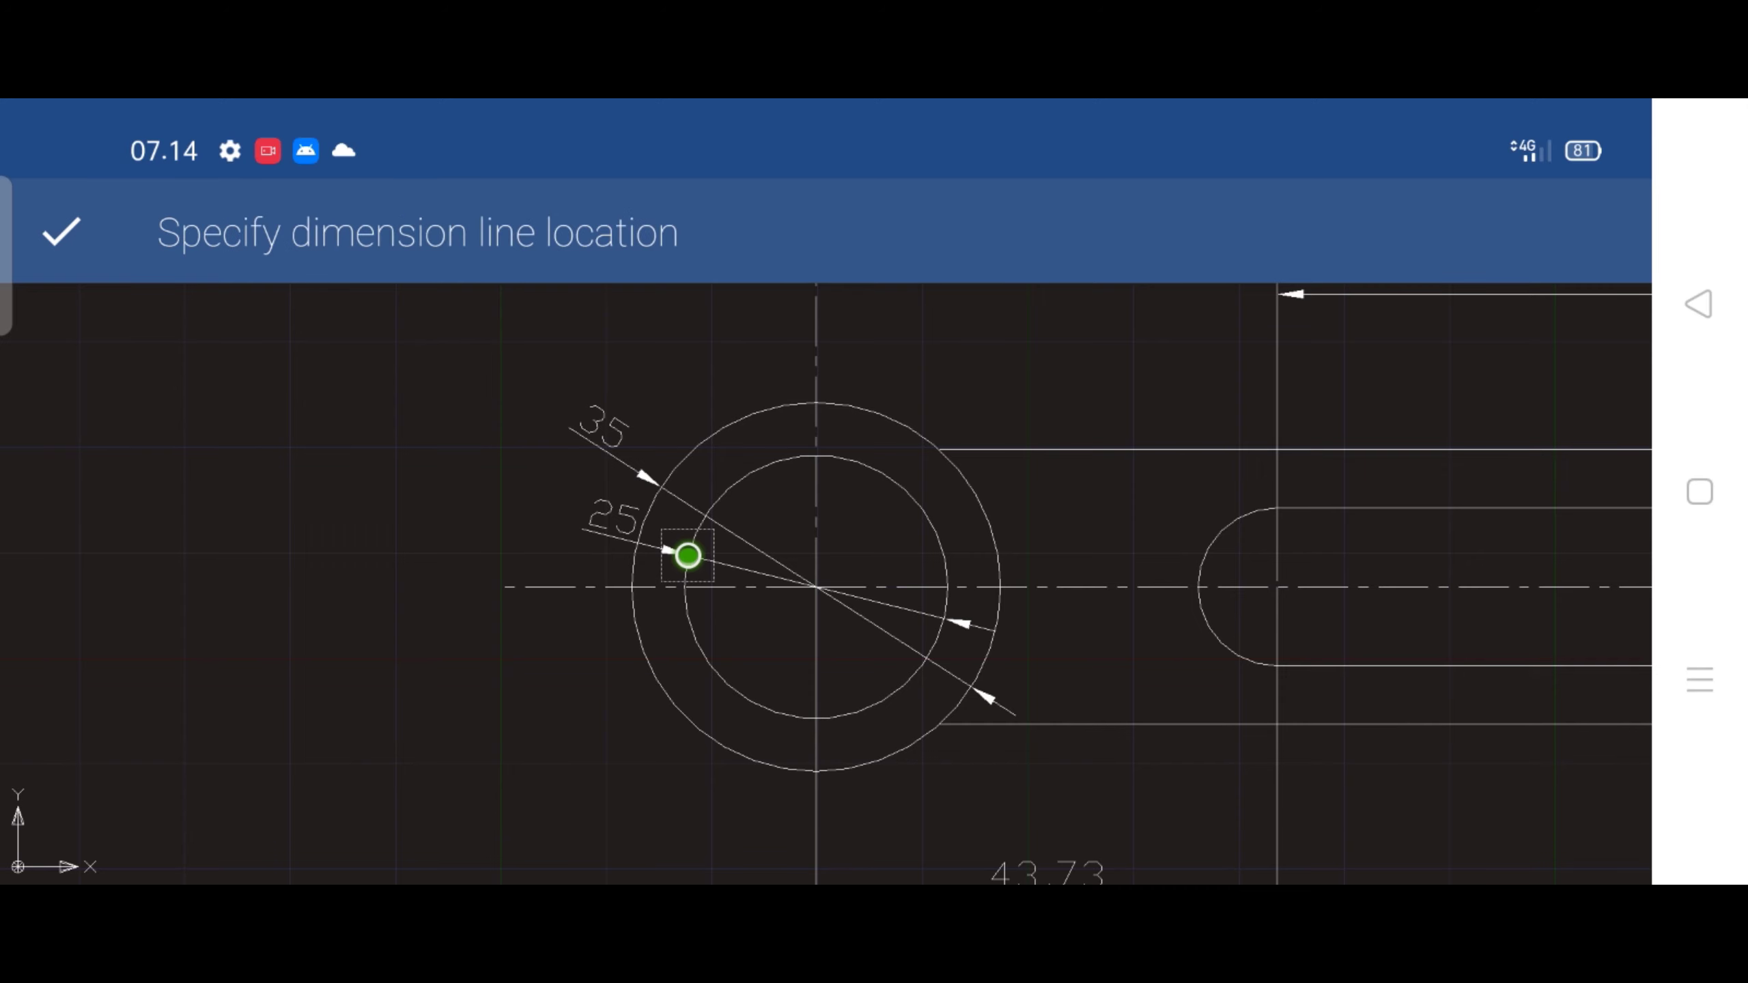
drag(440, 500, 524, 513)
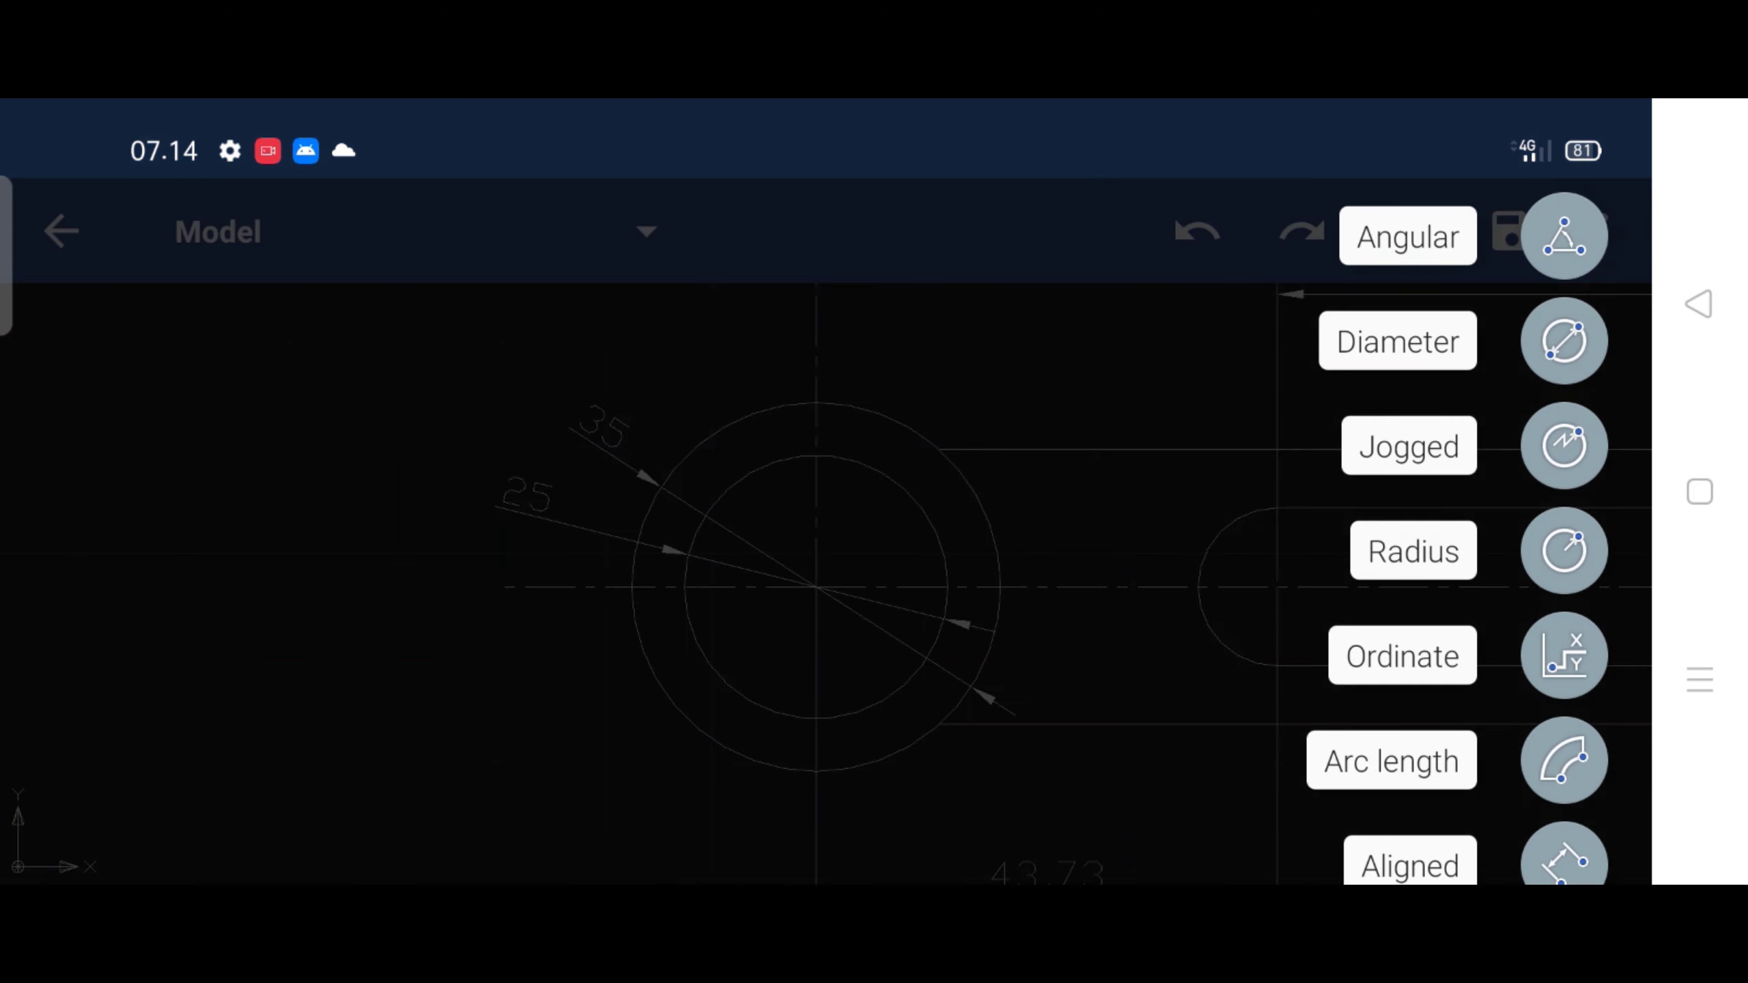
Select the 43,73 dimension beneath the small end and delete it
key(Escape)
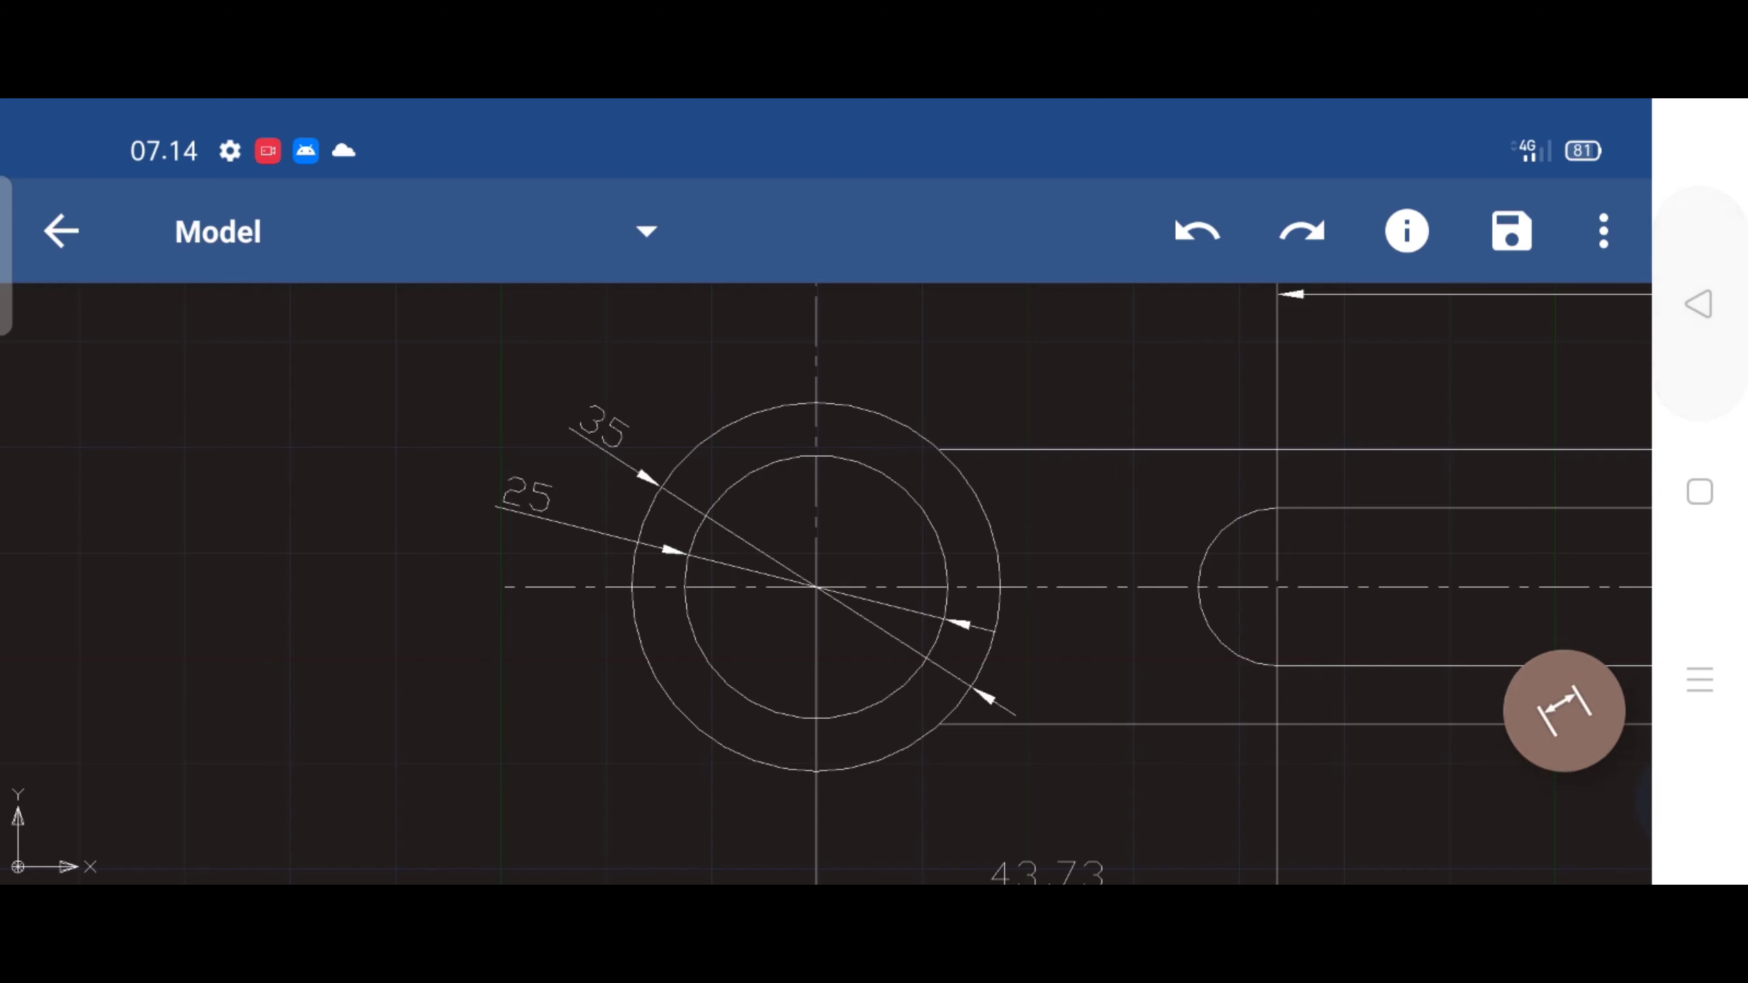
scroll(743, 557, down, 1)
scroll(744, 556, down, 1)
scroll(744, 556, down, 1)
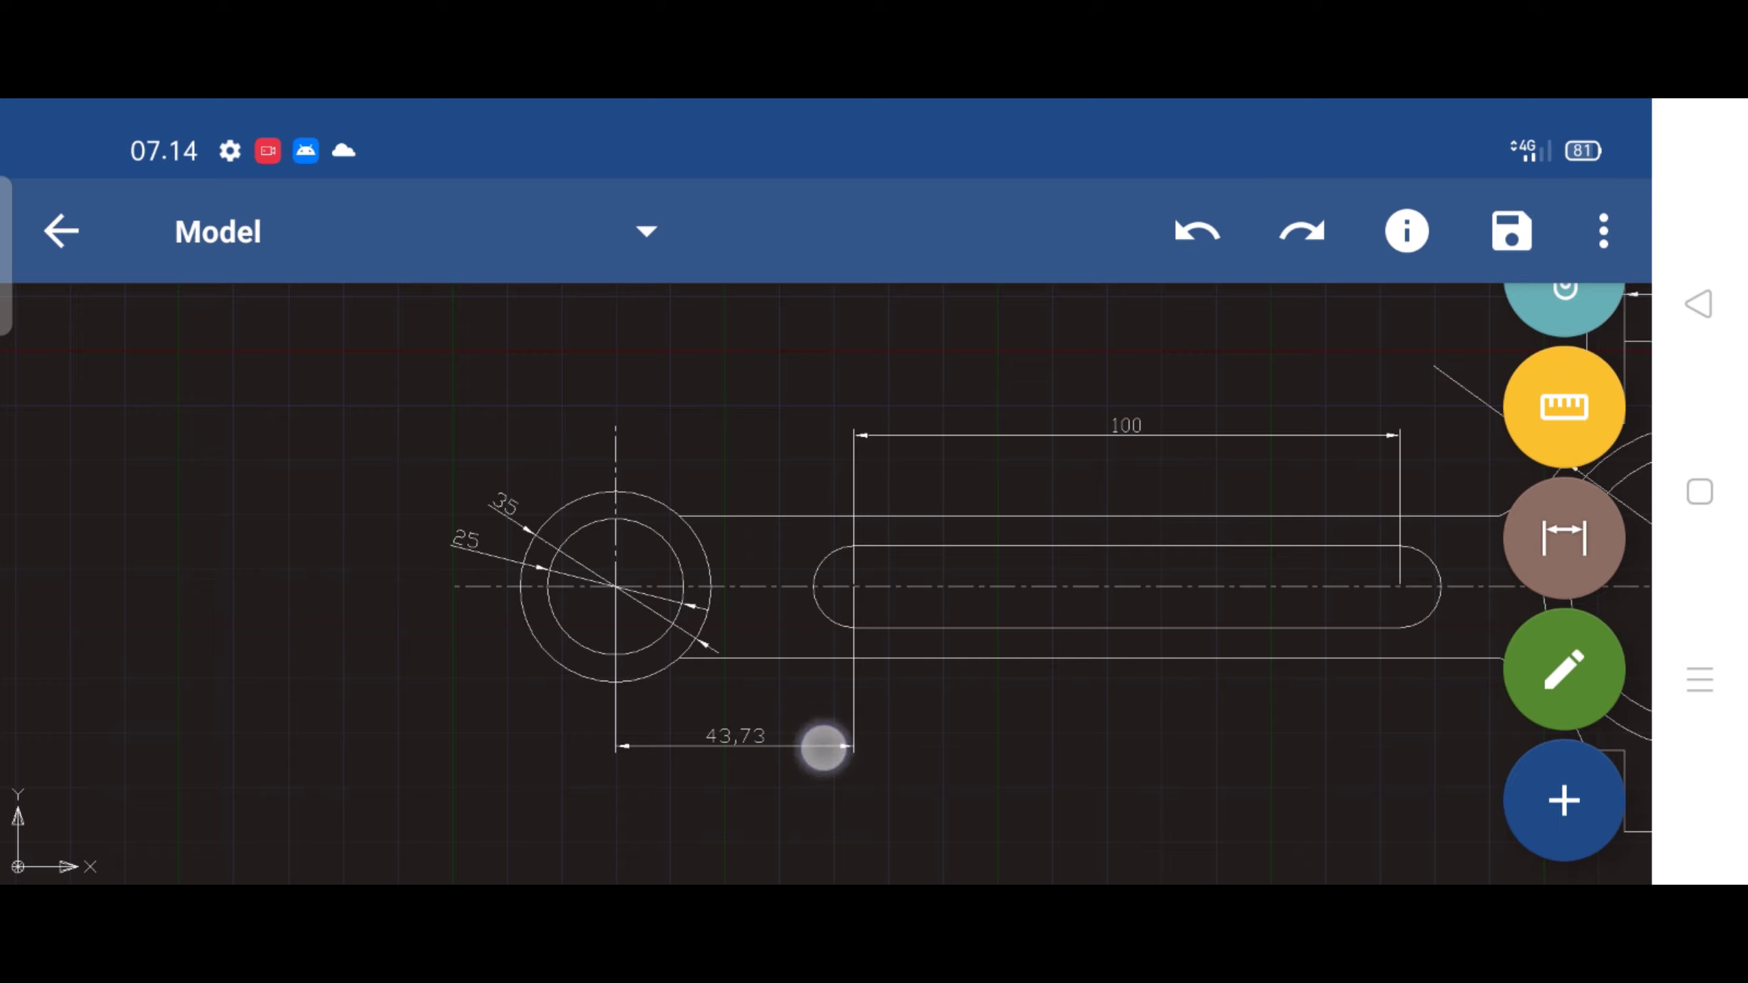
click(823, 747)
click(1586, 234)
drag(1475, 573, 1475, 469)
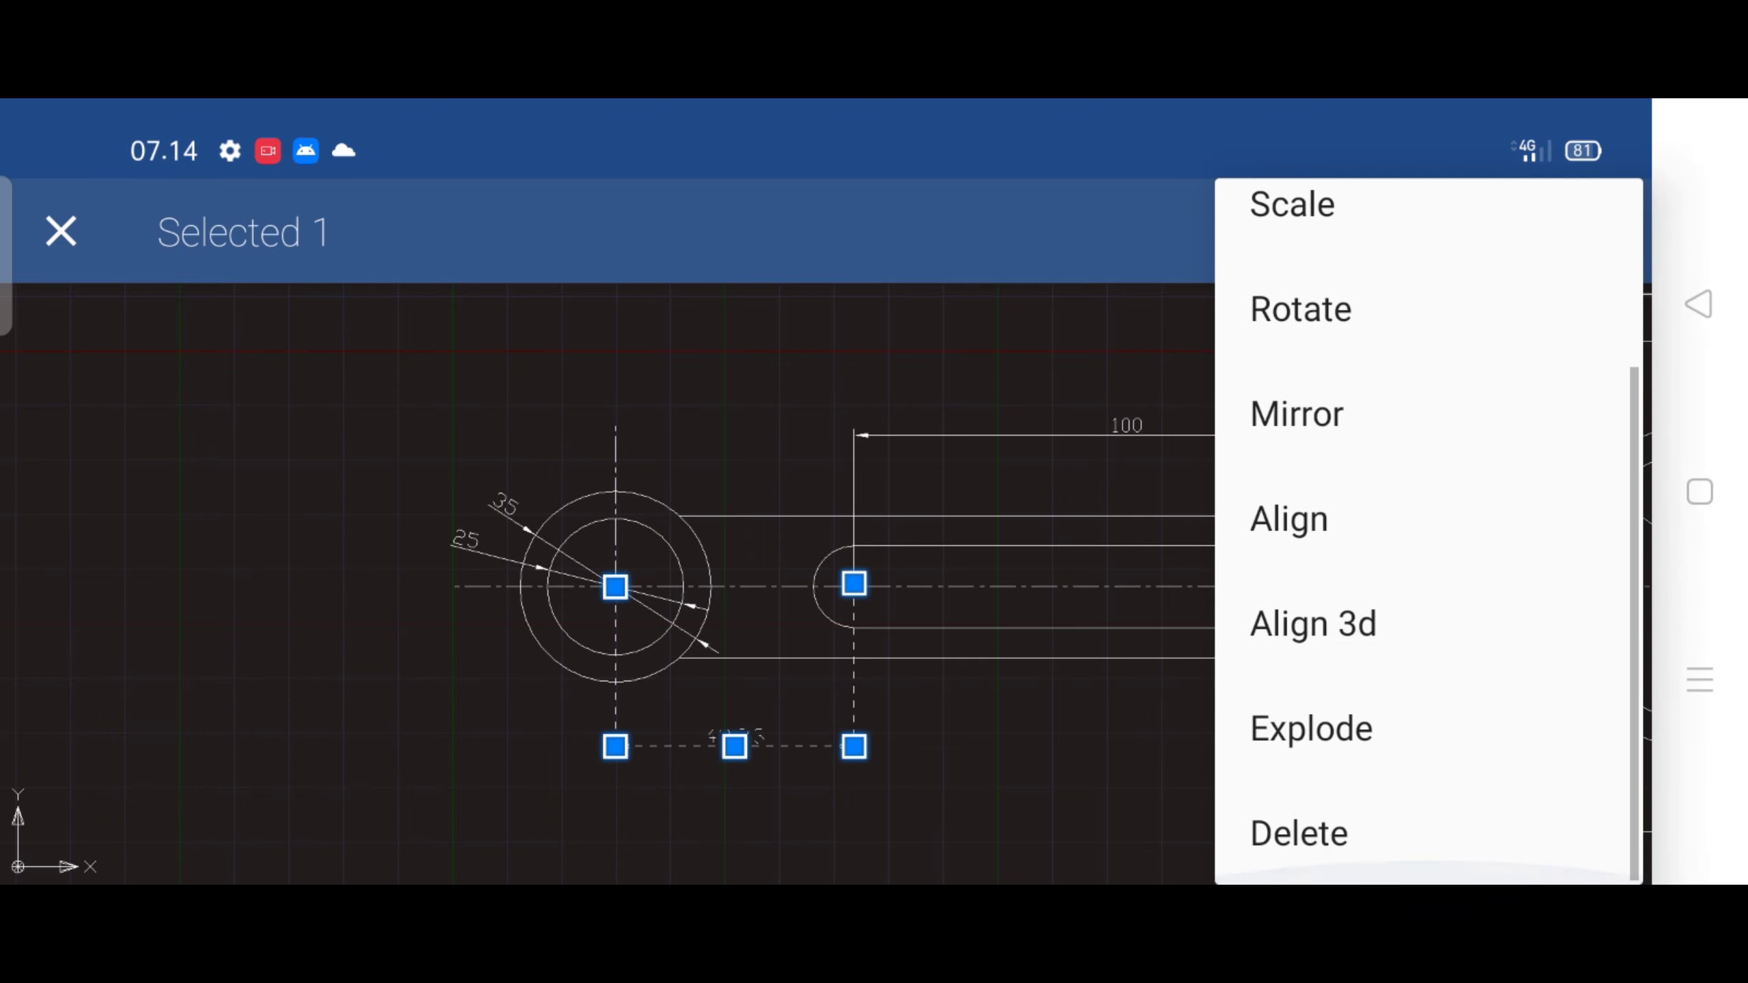
click(1300, 831)
scroll(743, 623, down, 1)
scroll(744, 622, down, 2)
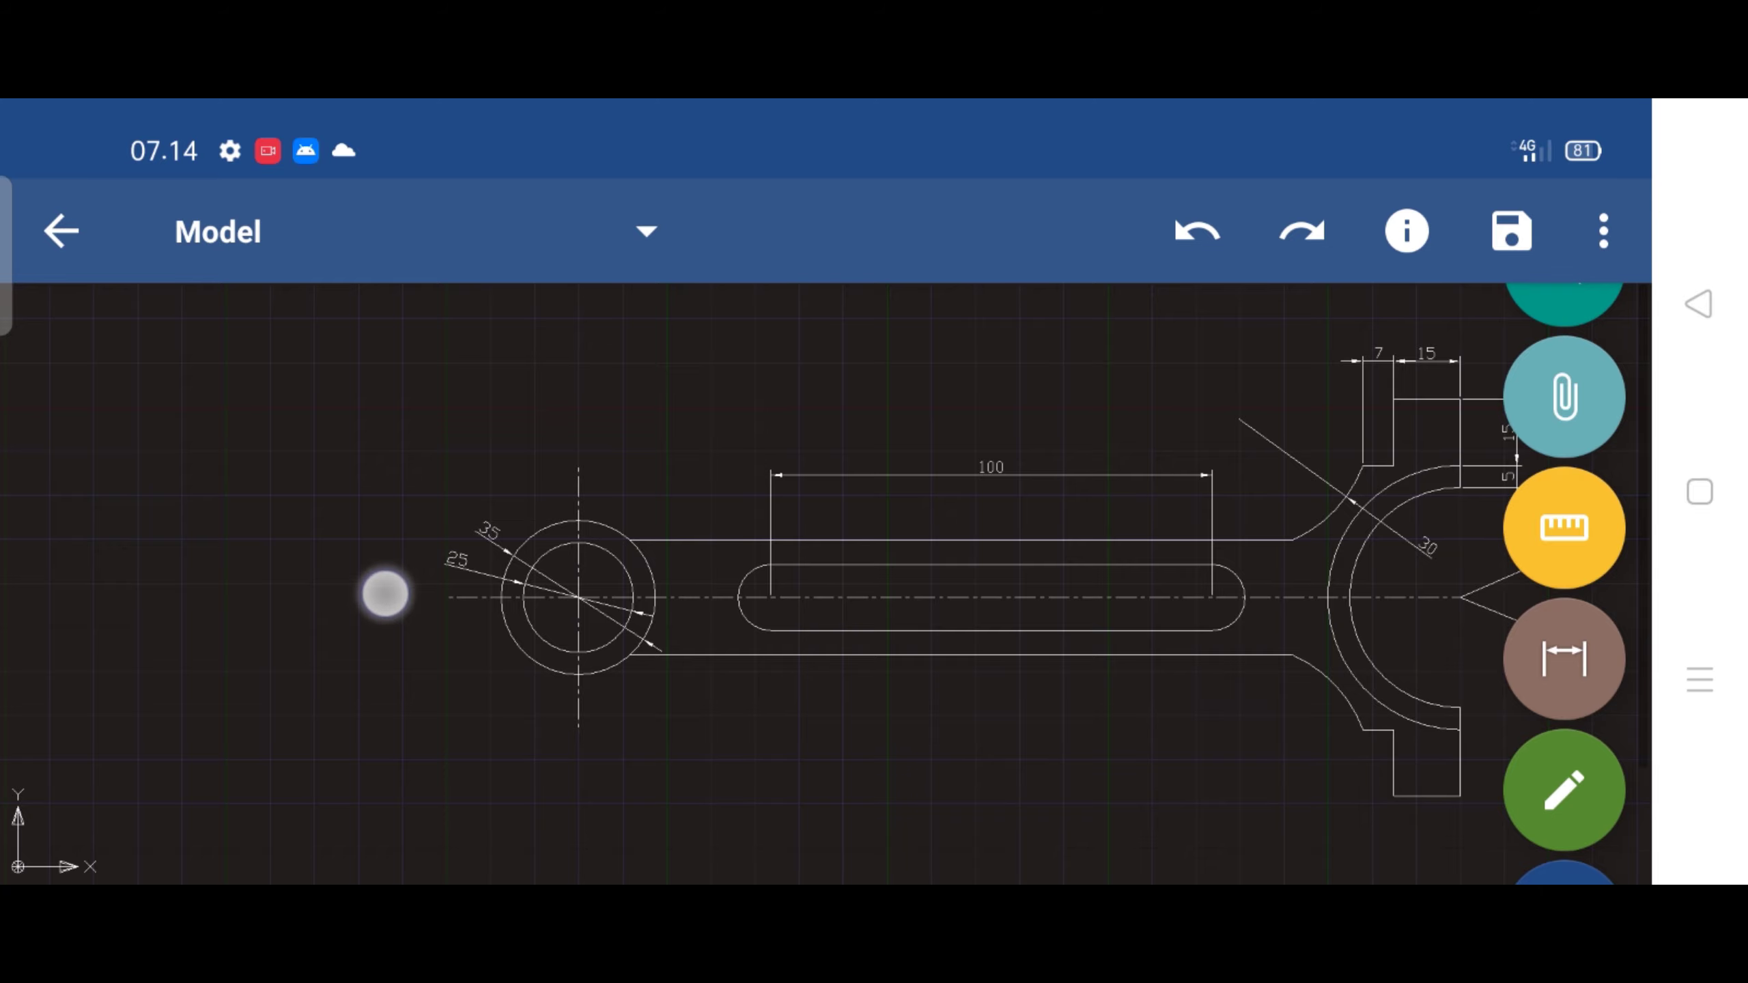
drag(383, 593, 288, 613)
Place a 200 linear dimension between the big-end and small-end centres, below the rod
click(1586, 656)
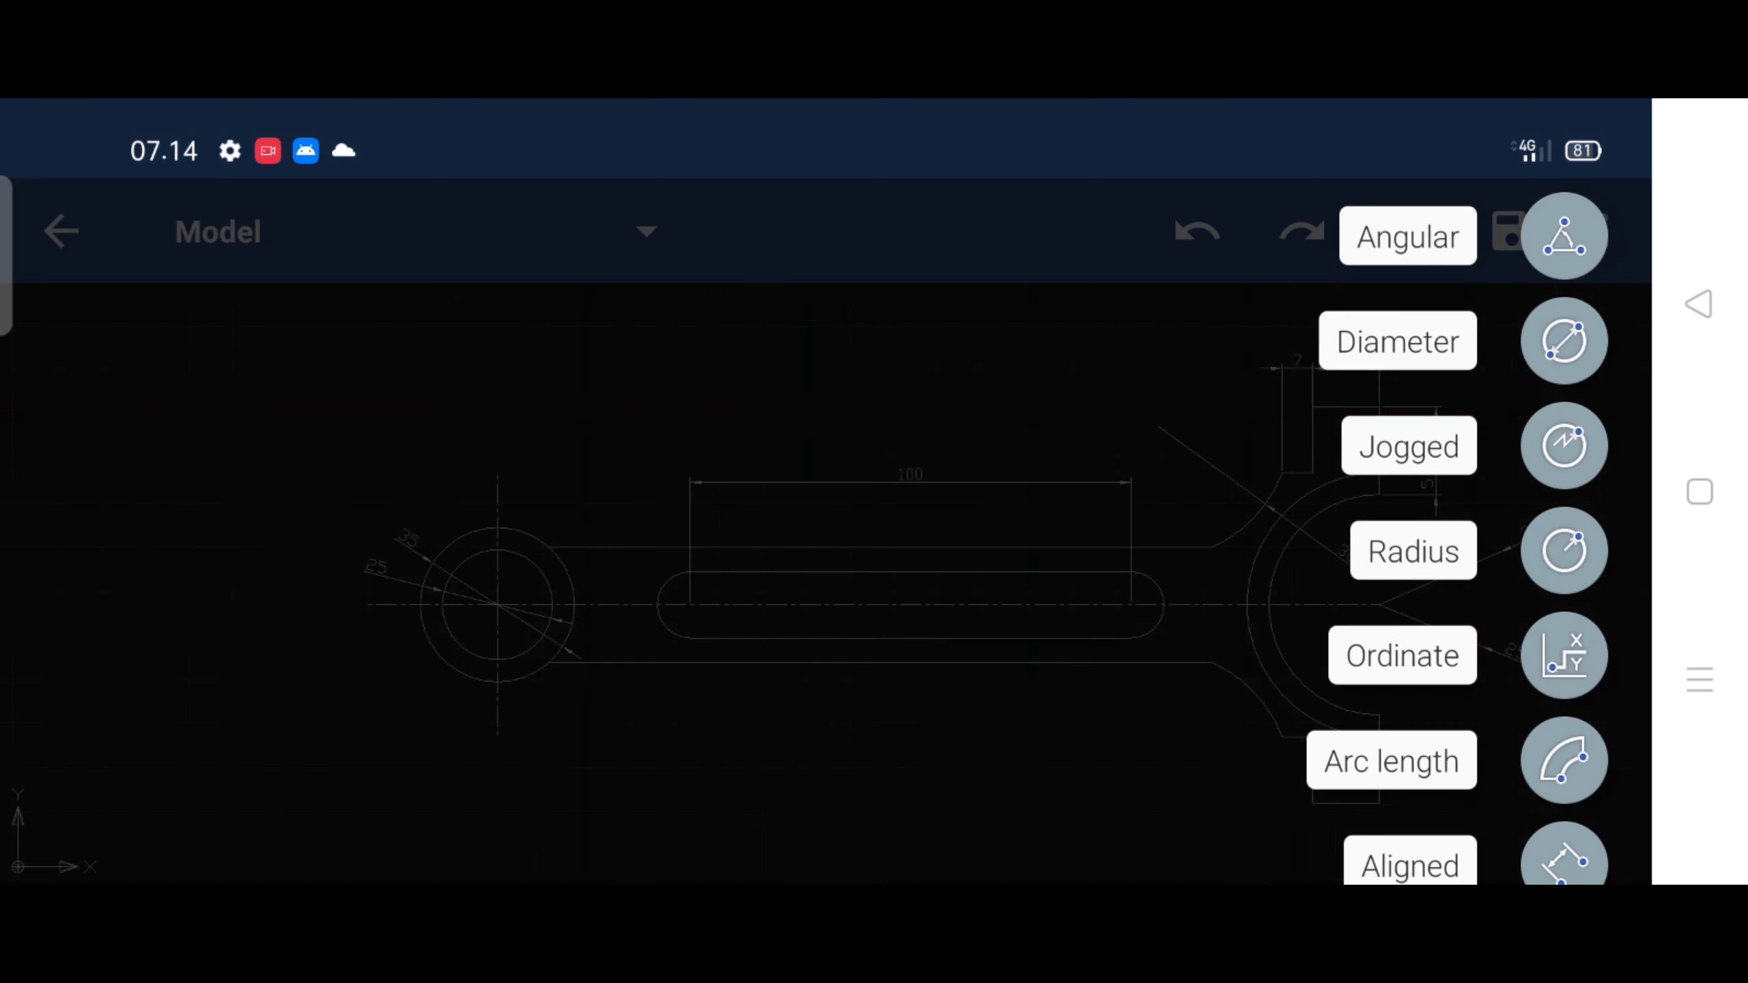
drag(1574, 706, 1573, 346)
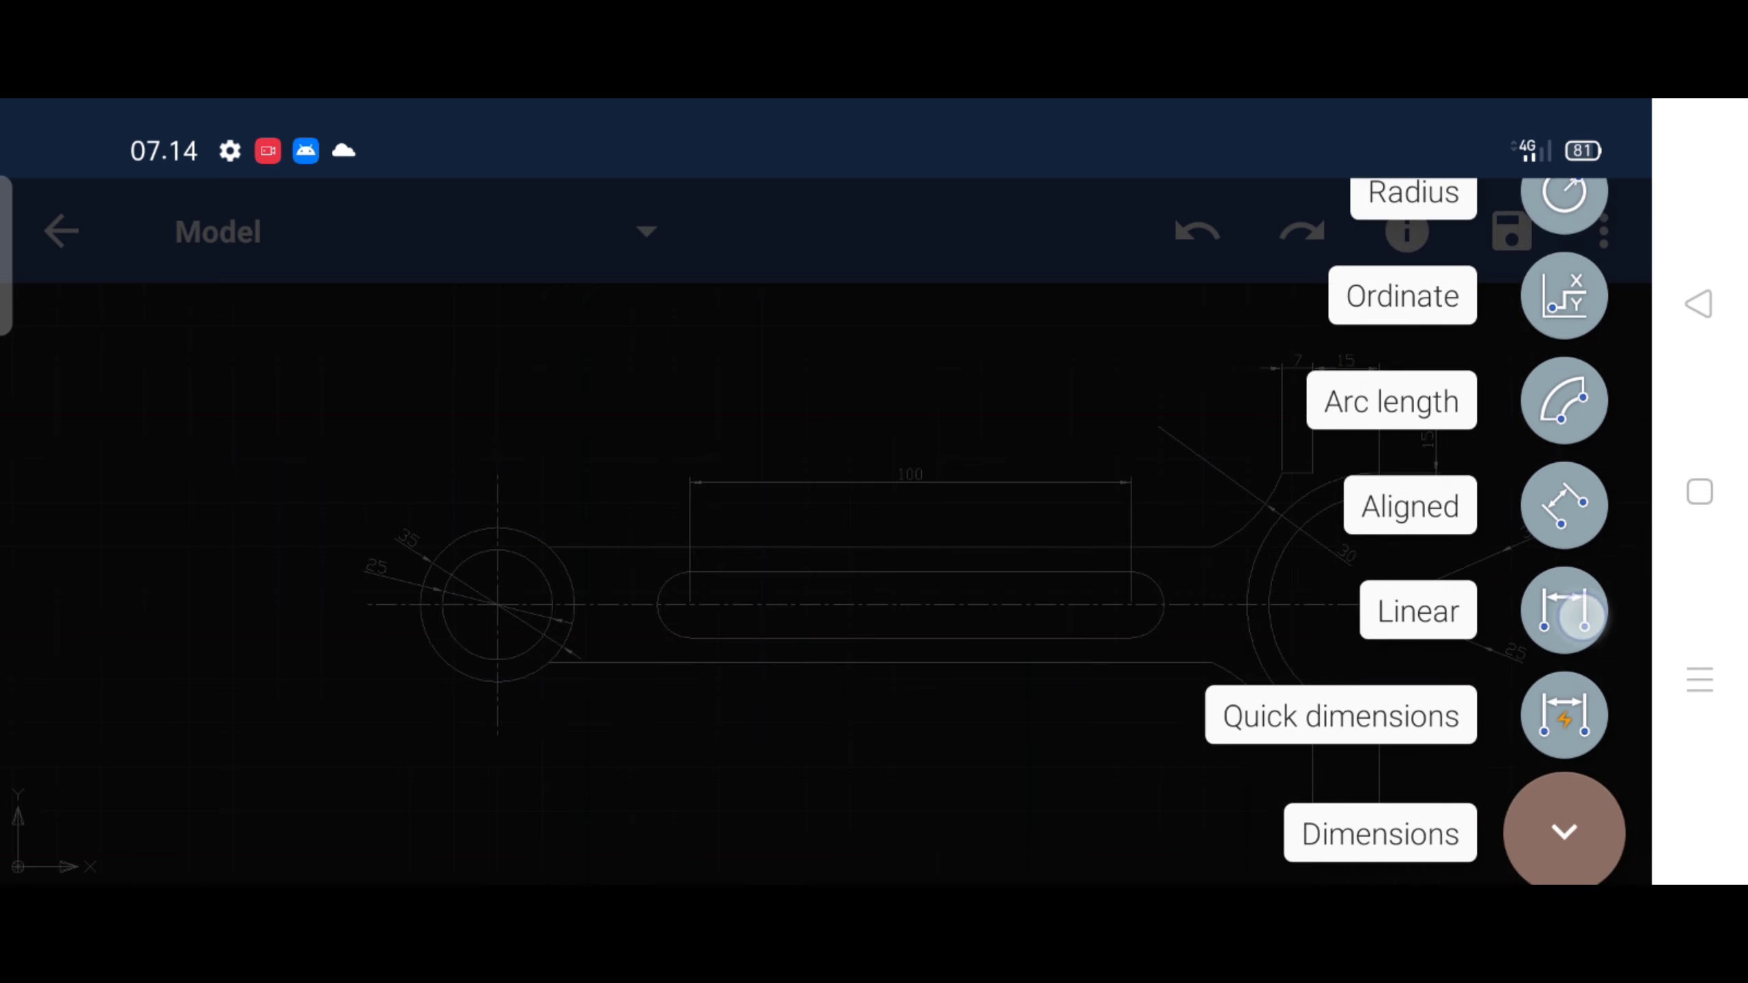
click(1582, 618)
click(1379, 605)
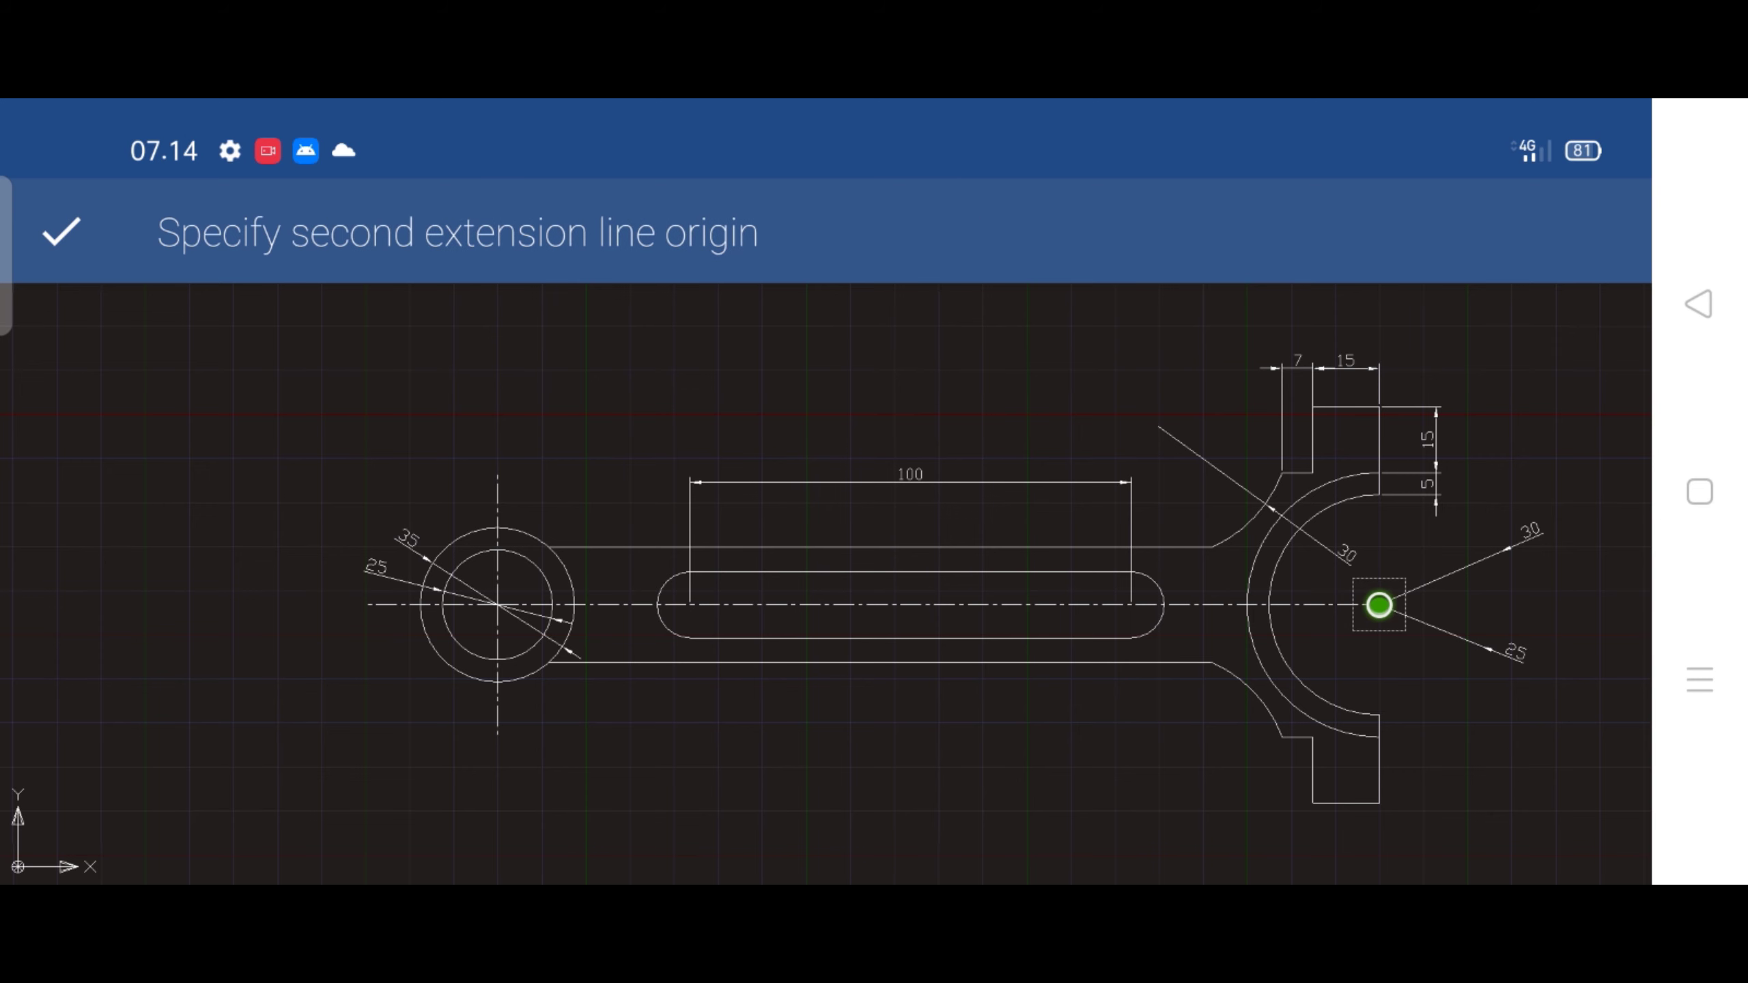
click(501, 689)
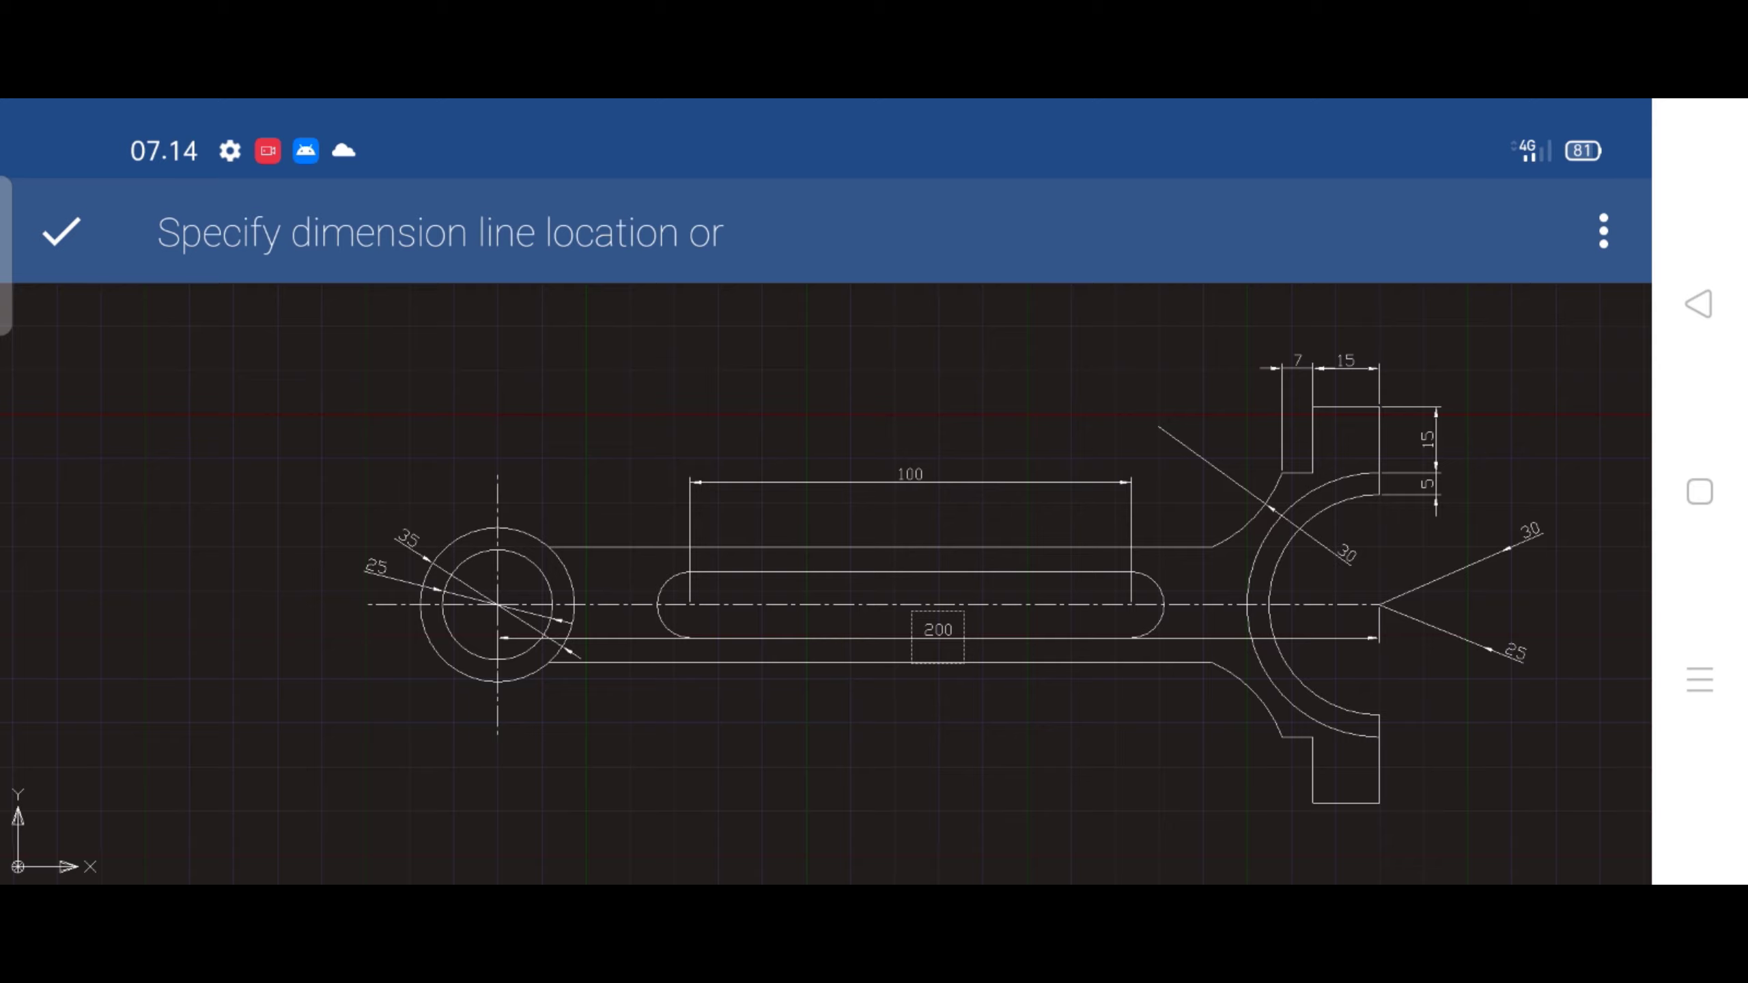
drag(913, 774, 919, 850)
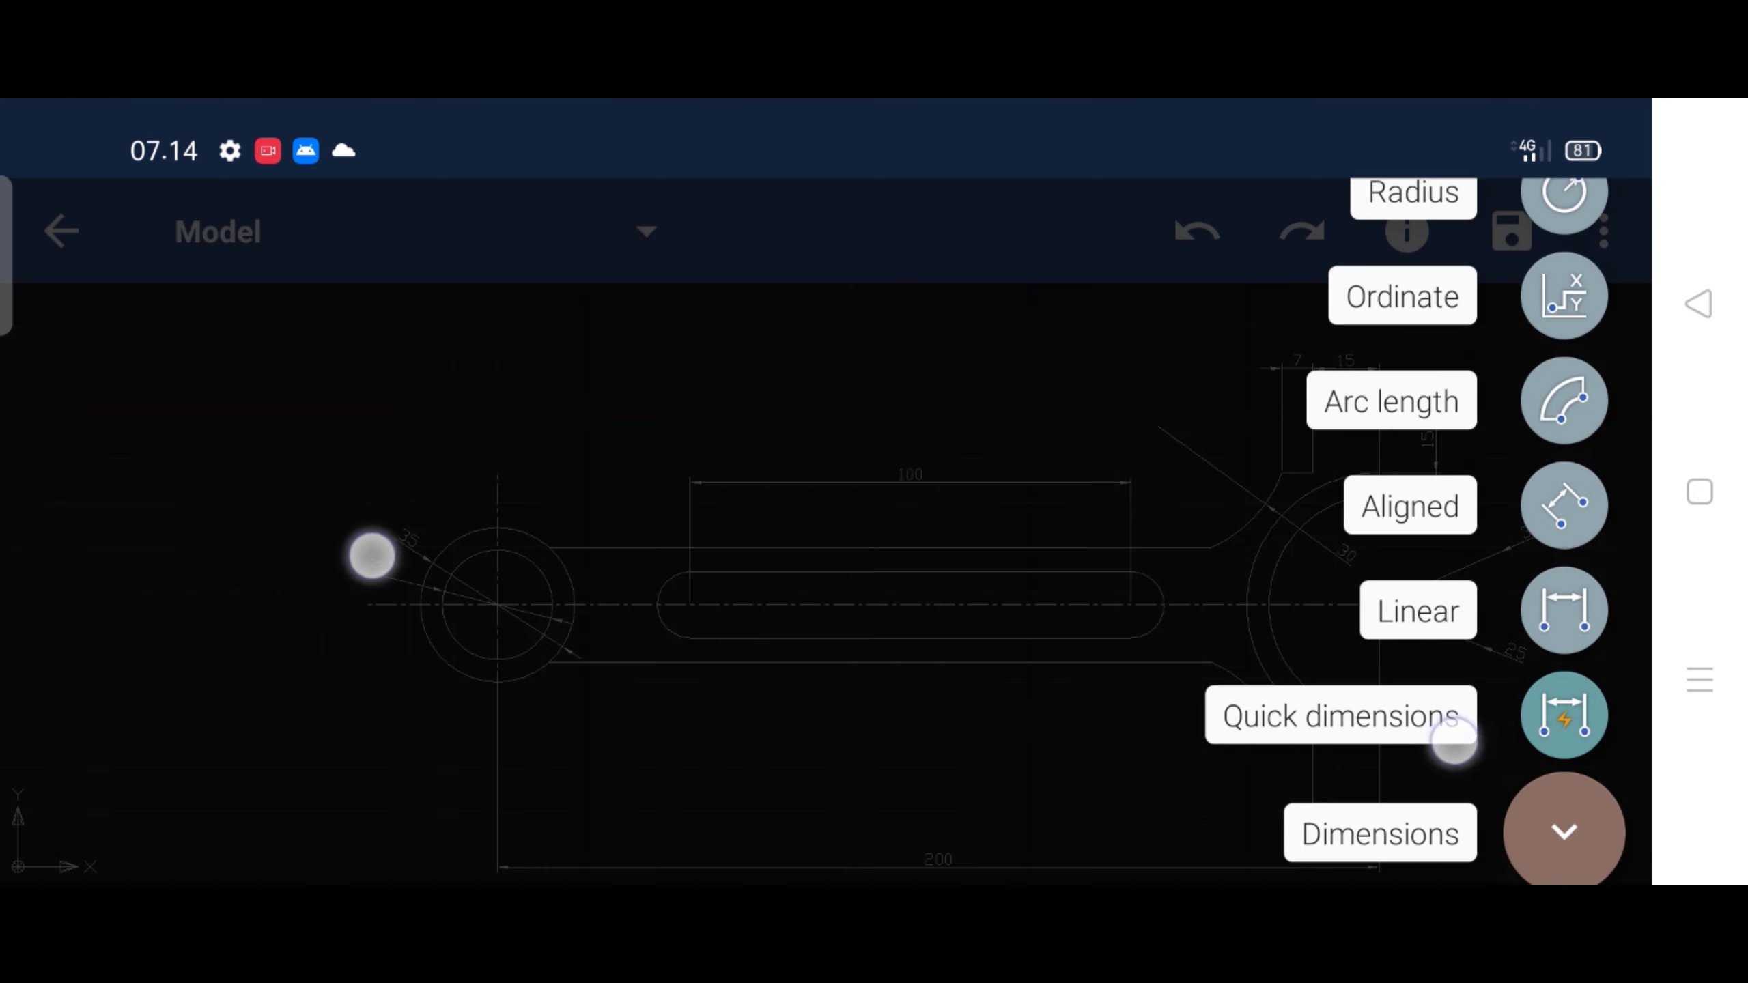
click(1698, 304)
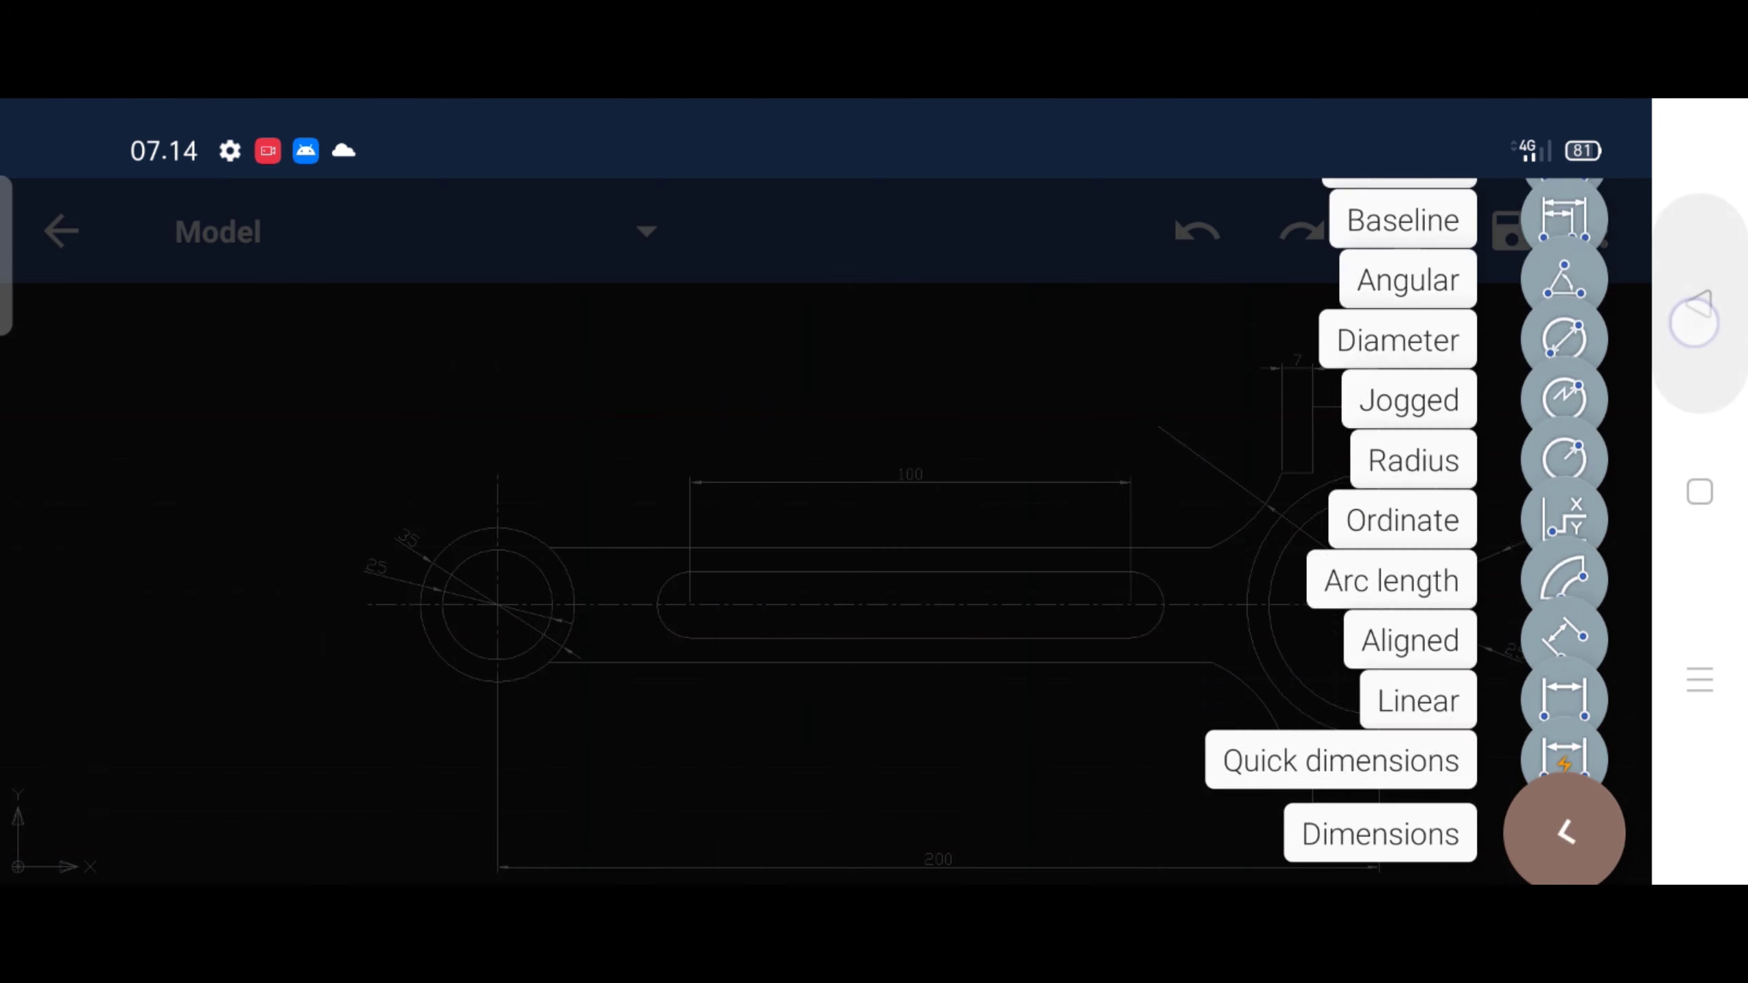
scroll(689, 537, down, 5)
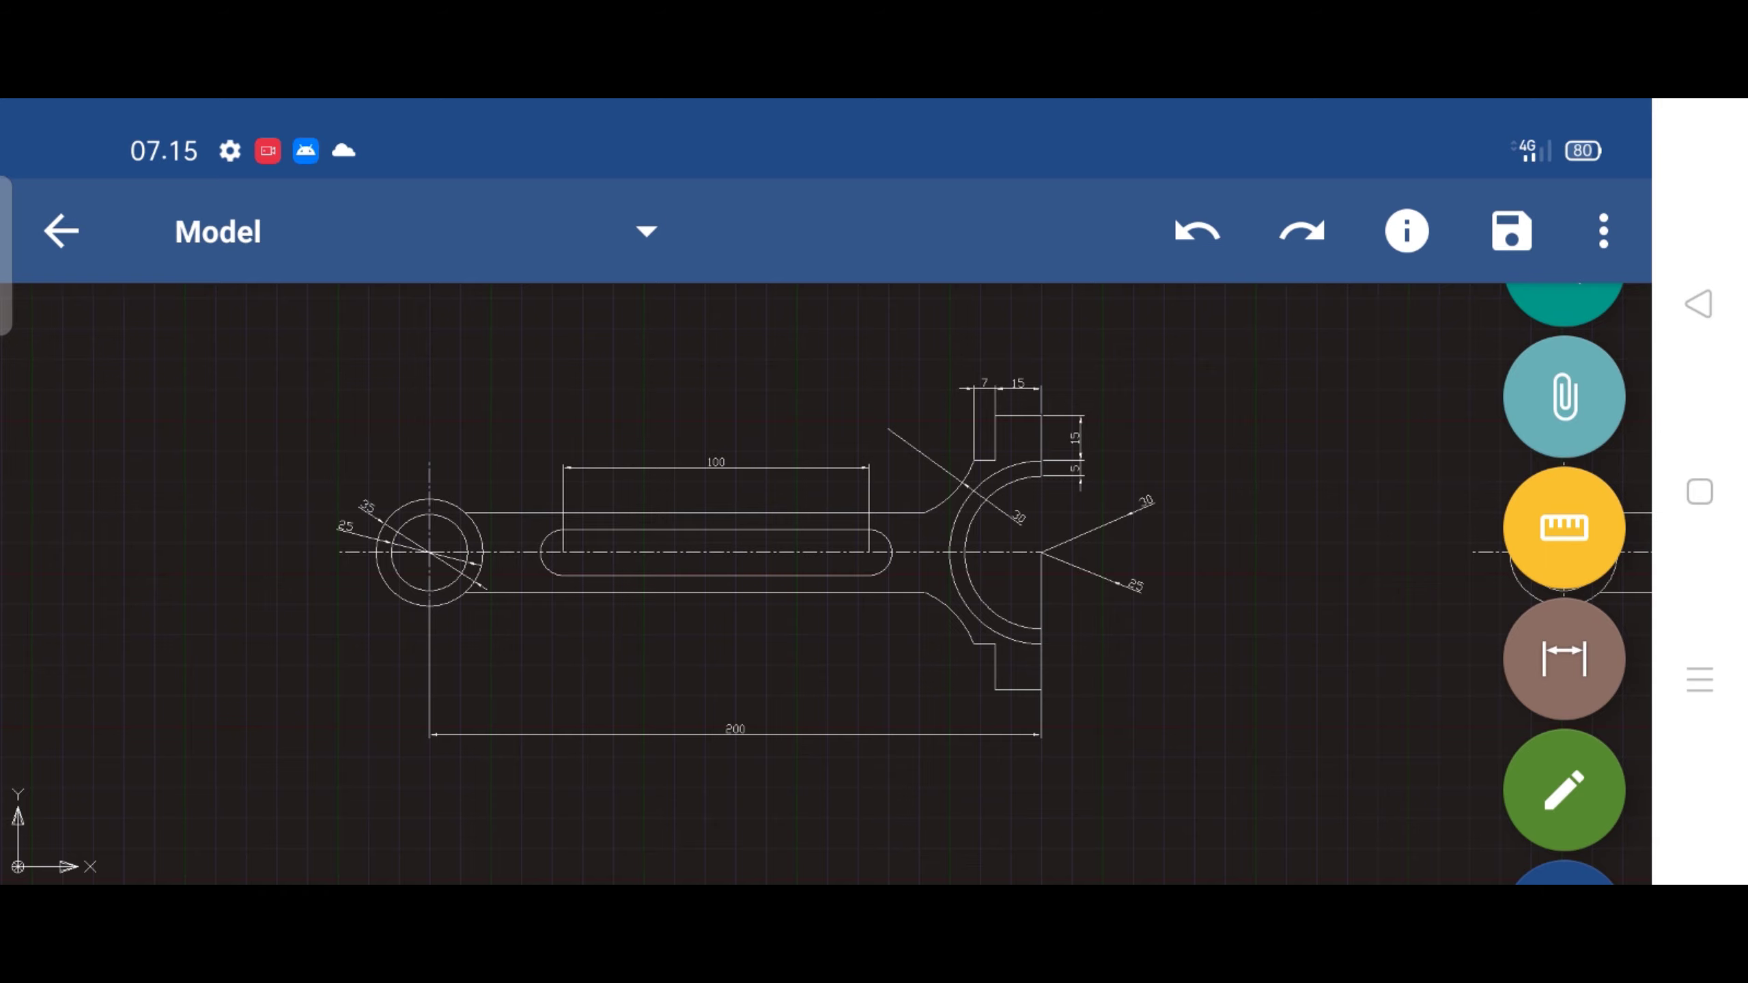
Select the 7 and both 15 dimensions, grip-moving the vertical 15 beside the notch
scroll(767, 545, down, 3)
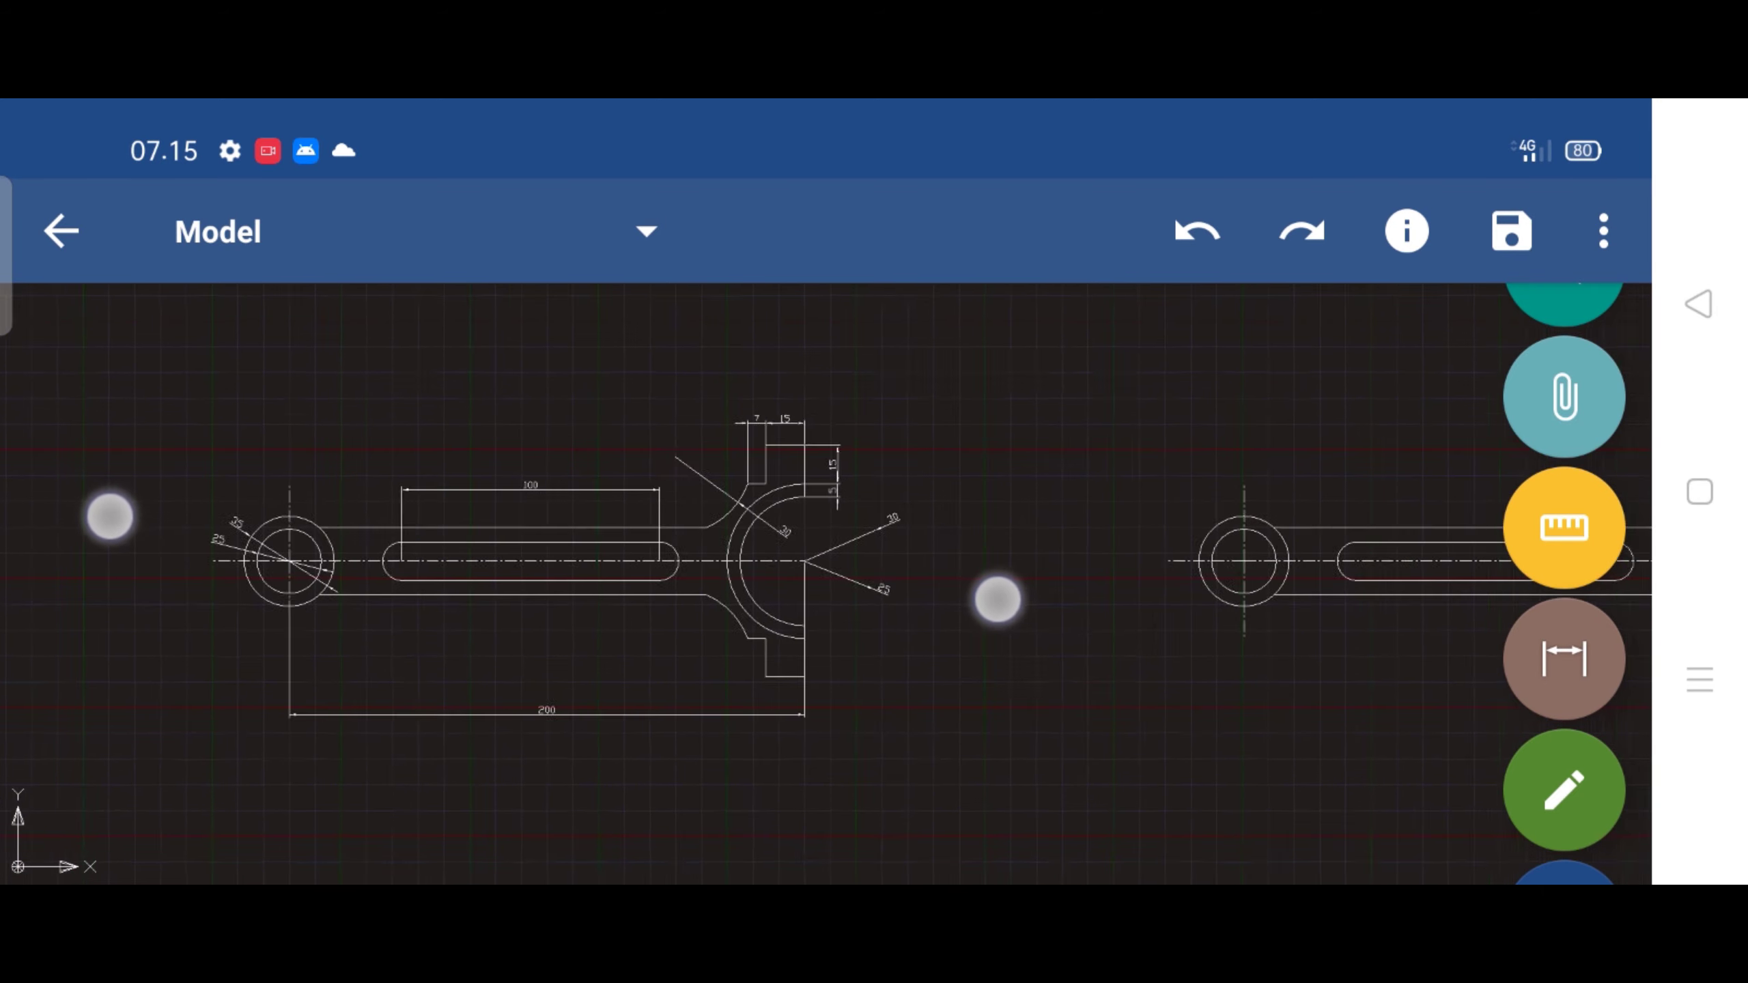
drag(1053, 629, 1003, 477)
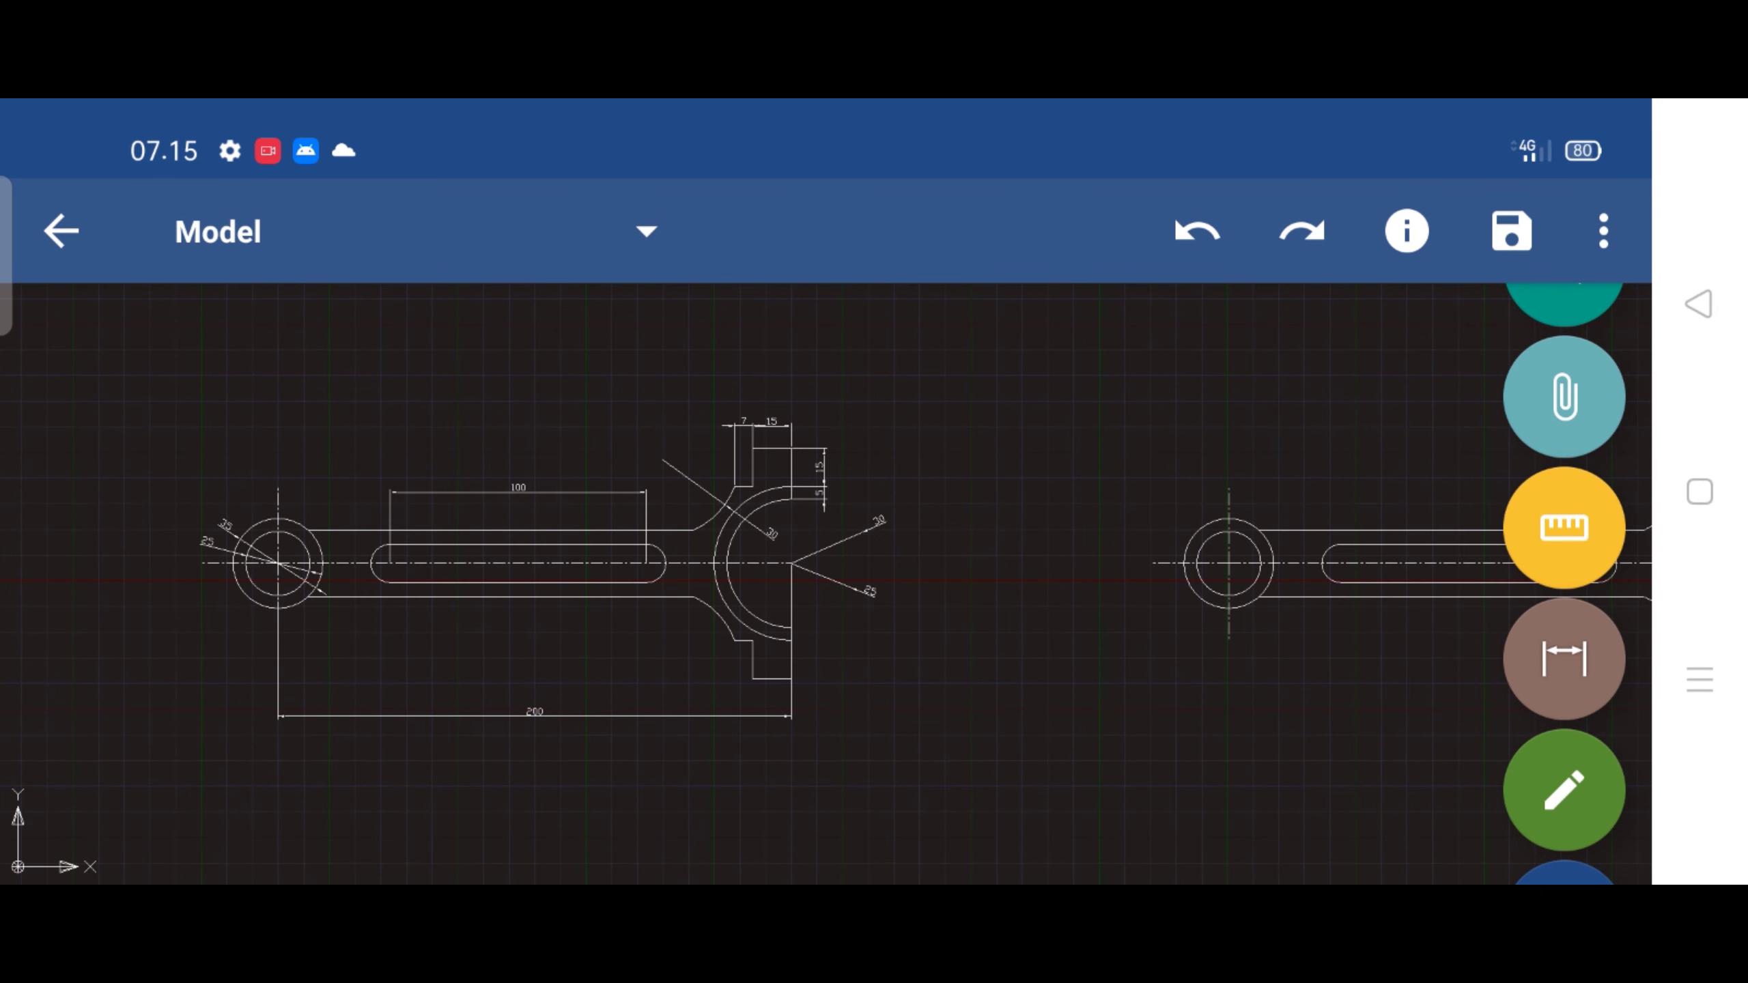
scroll(671, 487, up, 2)
click(800, 402)
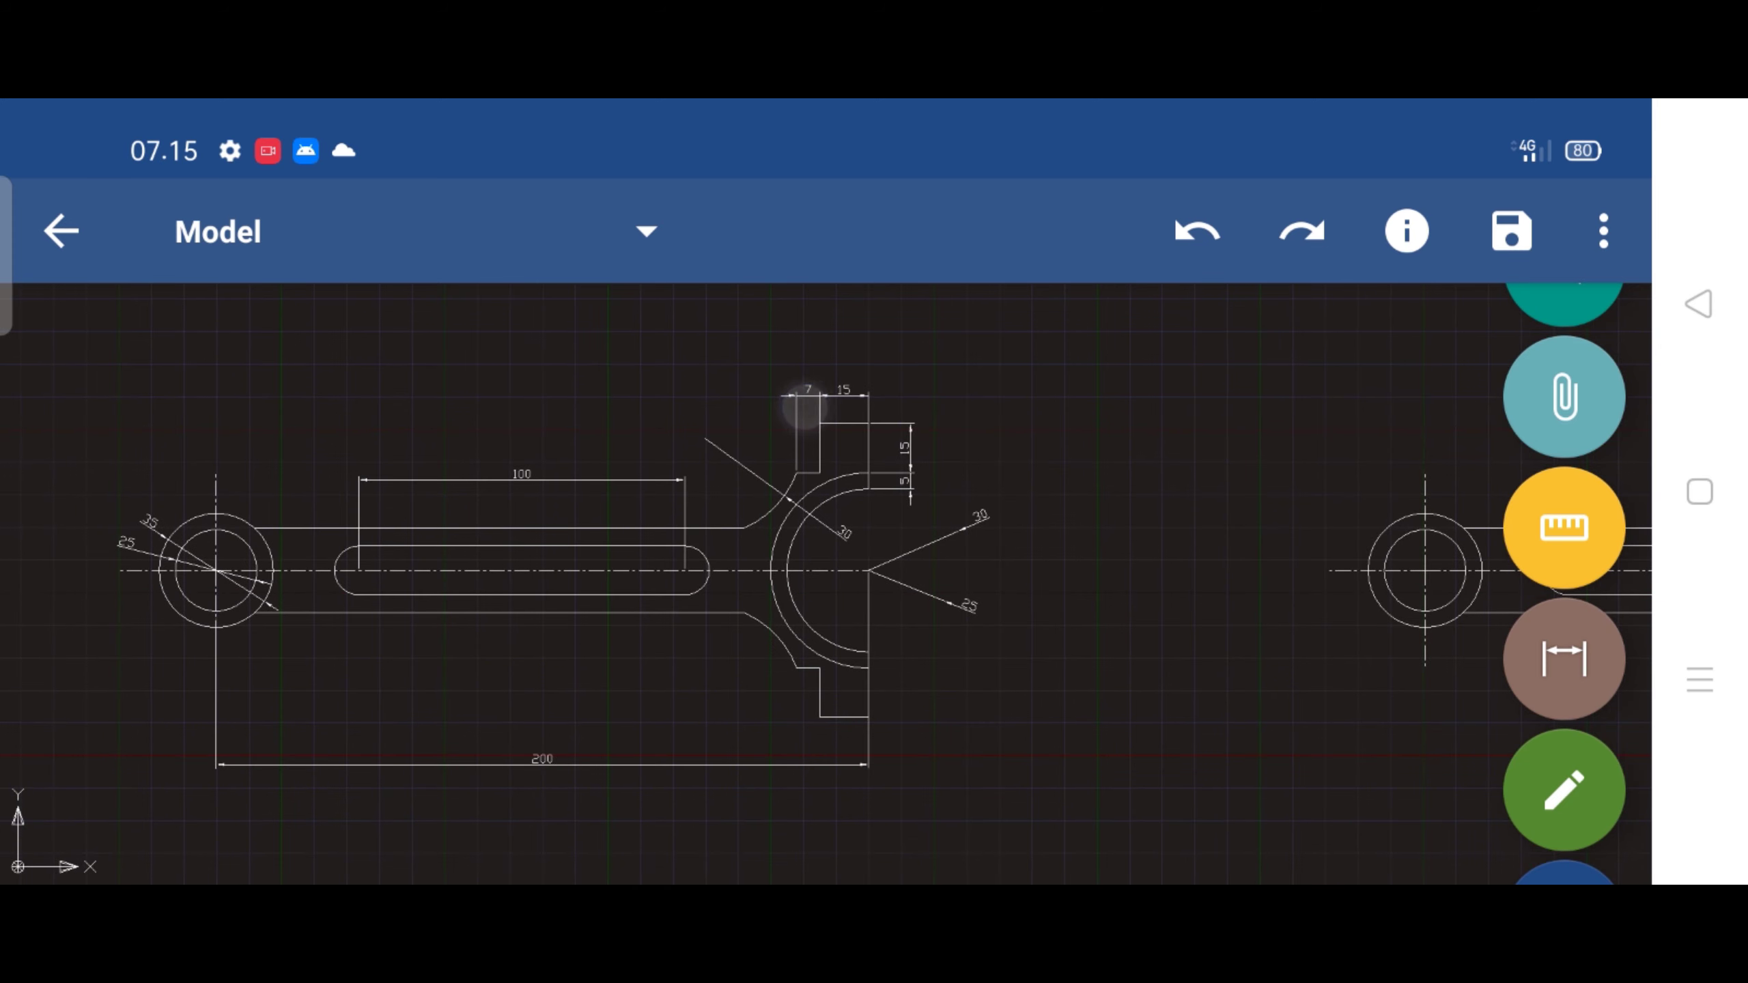
scroll(732, 433, up, 2)
scroll(732, 433, up, 3)
click(968, 390)
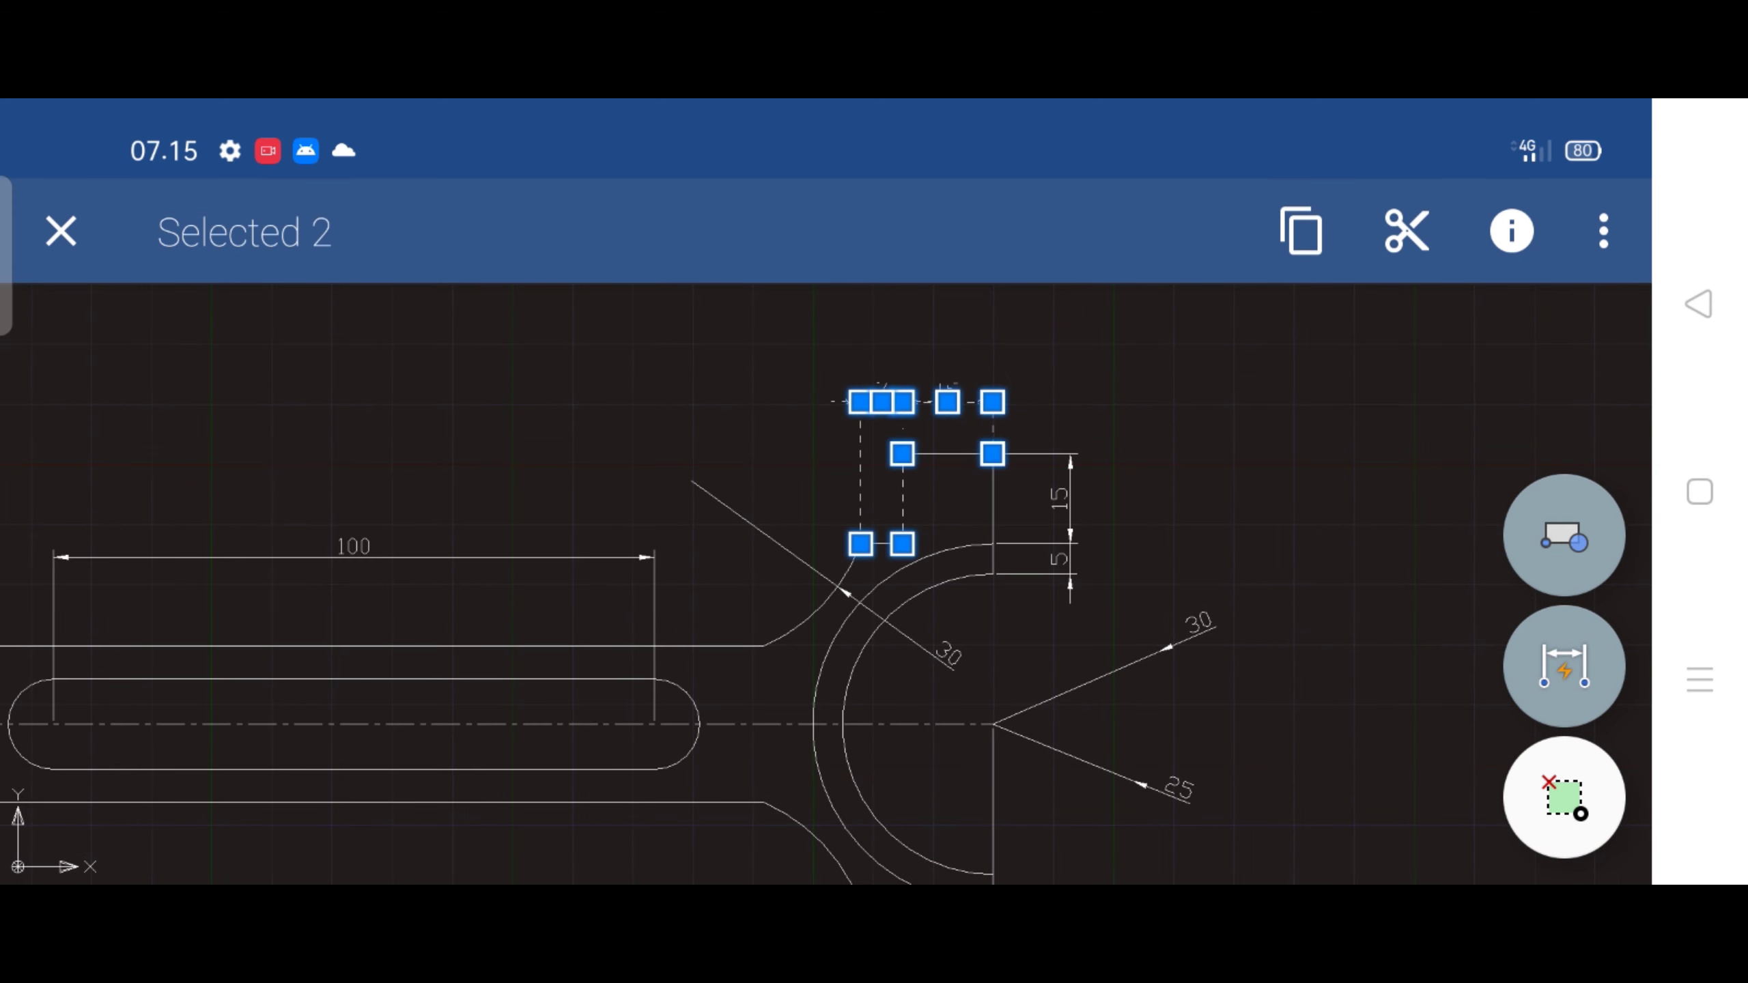
click(1085, 479)
scroll(808, 531, up, 3)
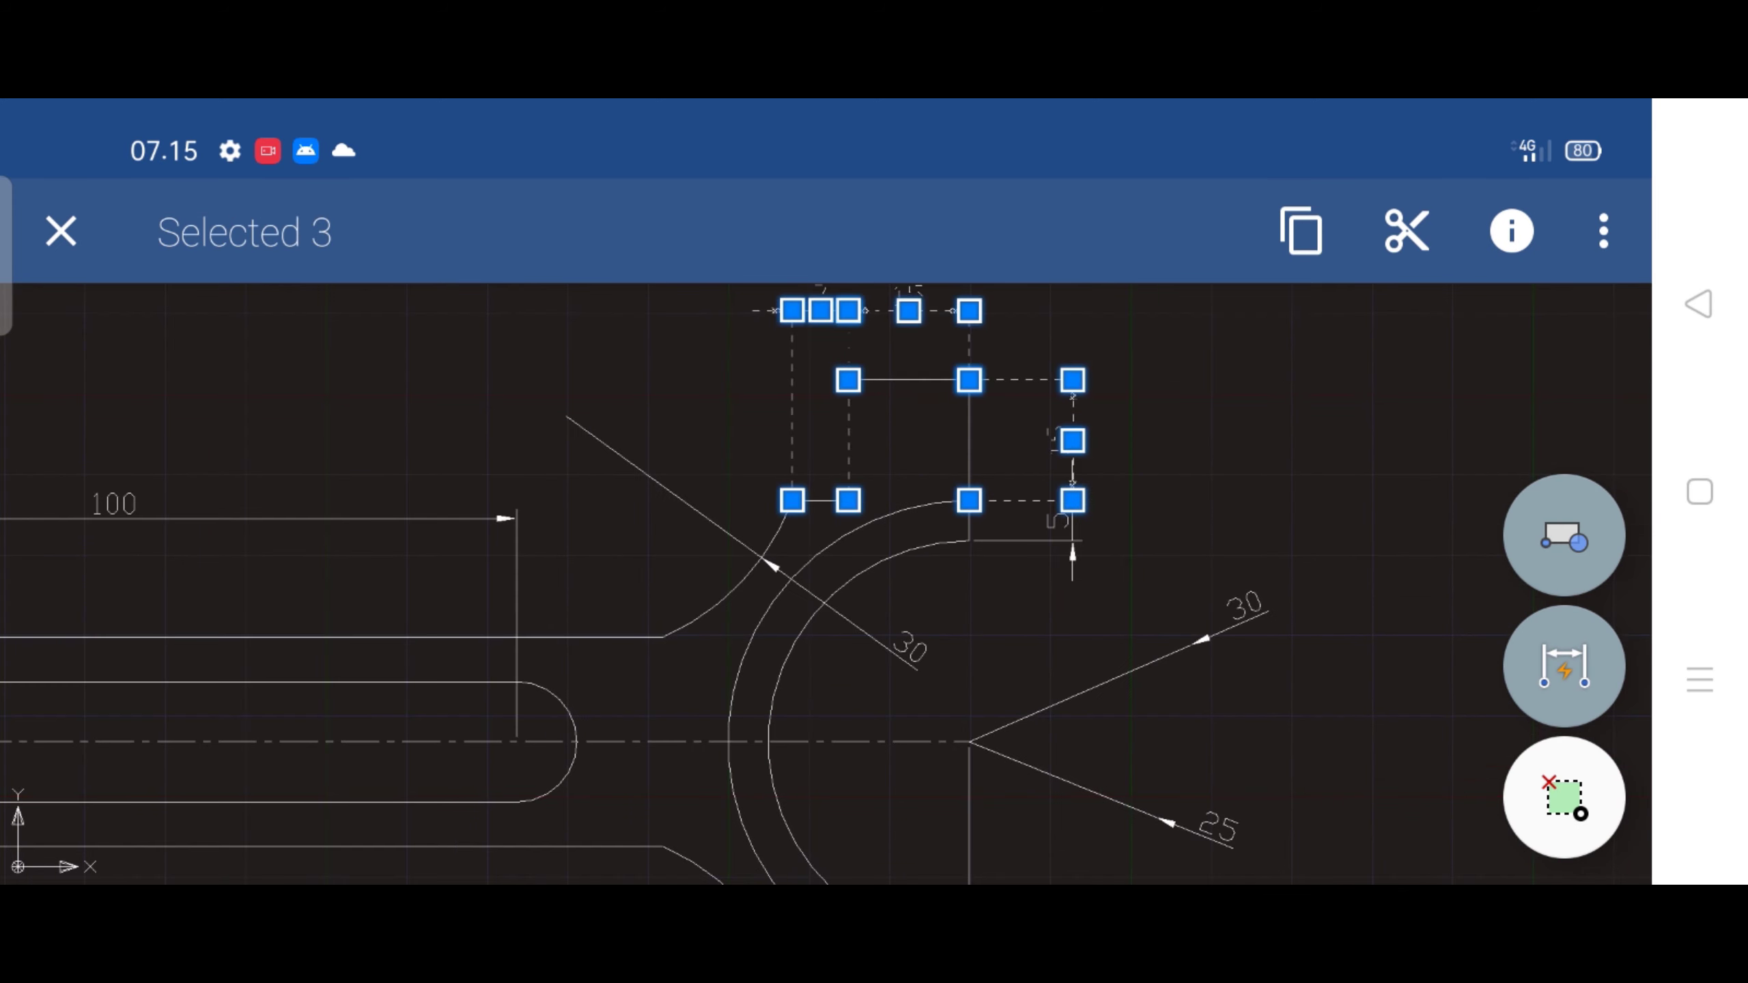
click(1072, 500)
click(908, 640)
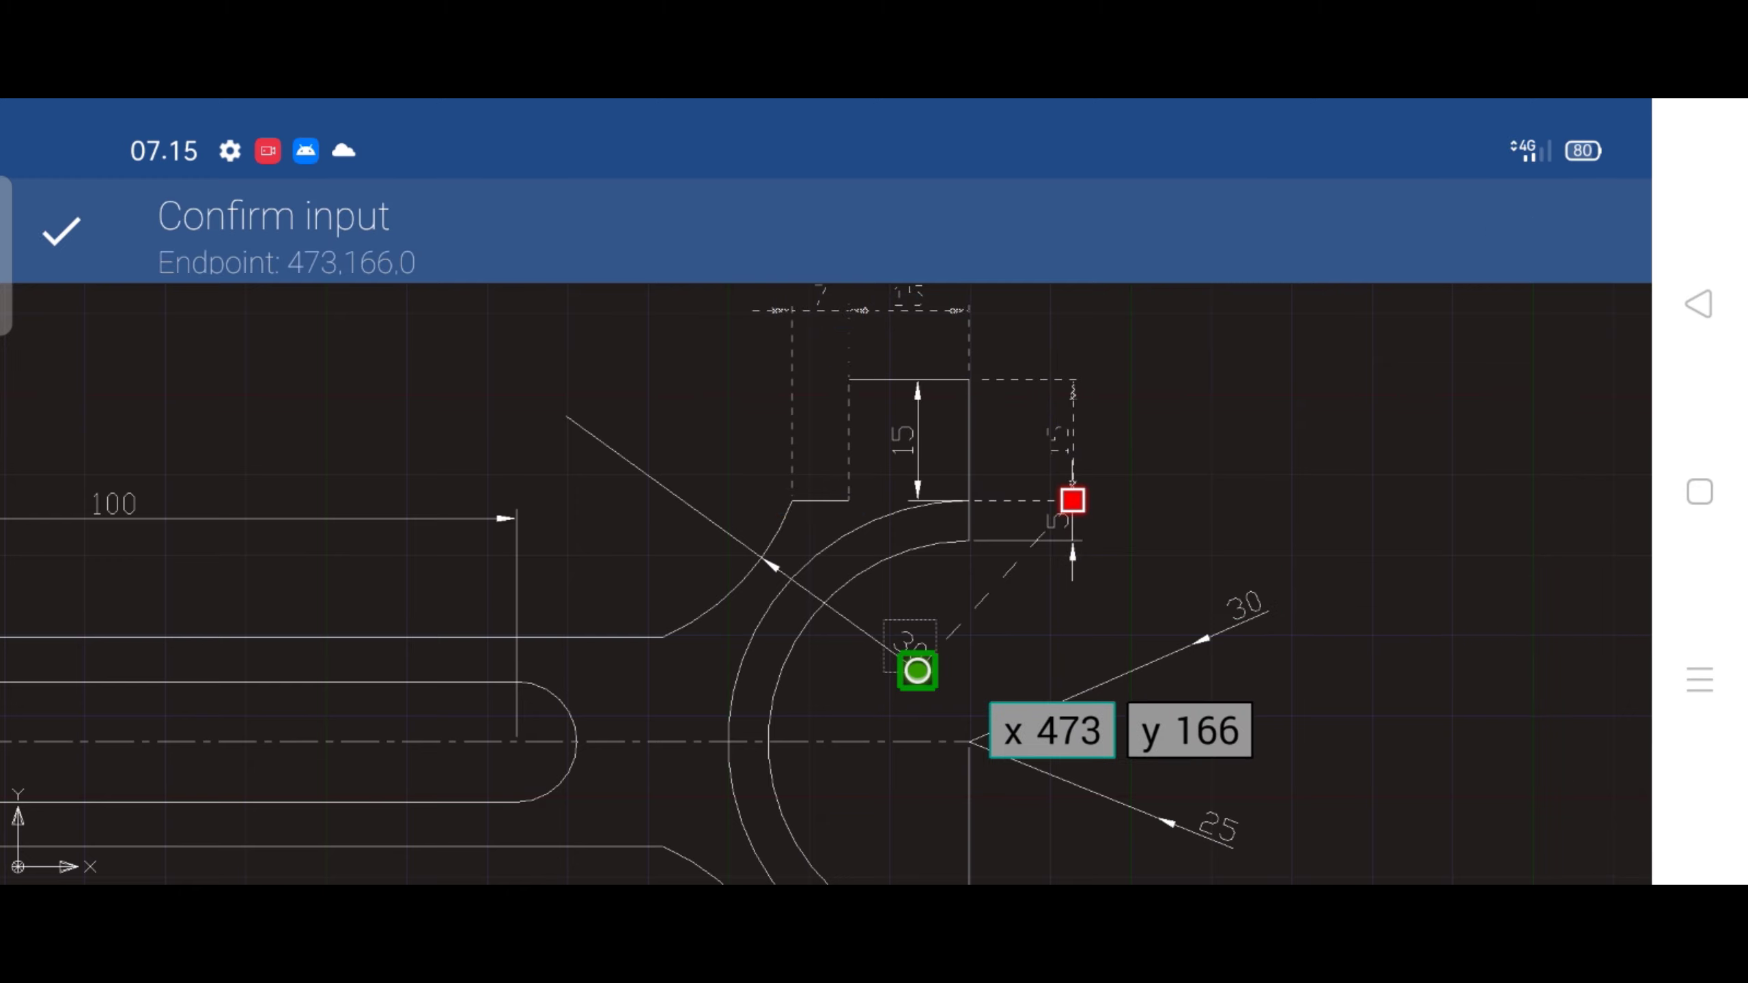
Add the right-hand radial, R25, R30 and 5 dimensions to the selection
click(1134, 671)
click(1166, 821)
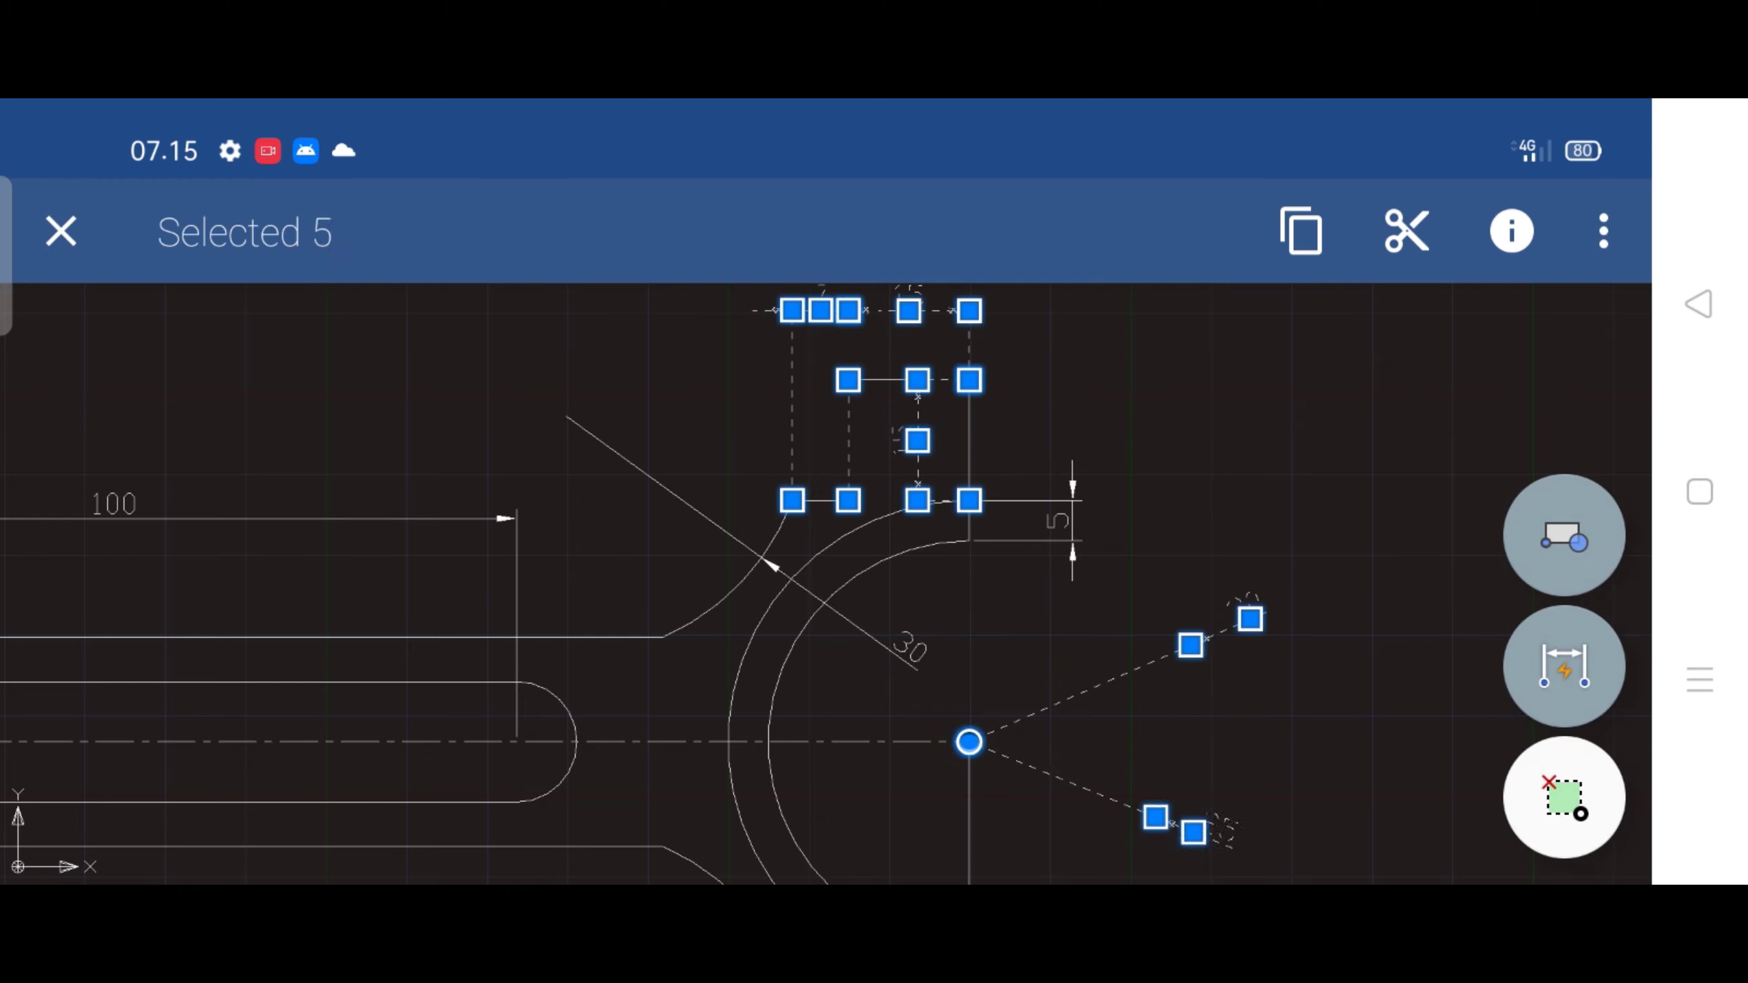
click(908, 649)
click(1069, 503)
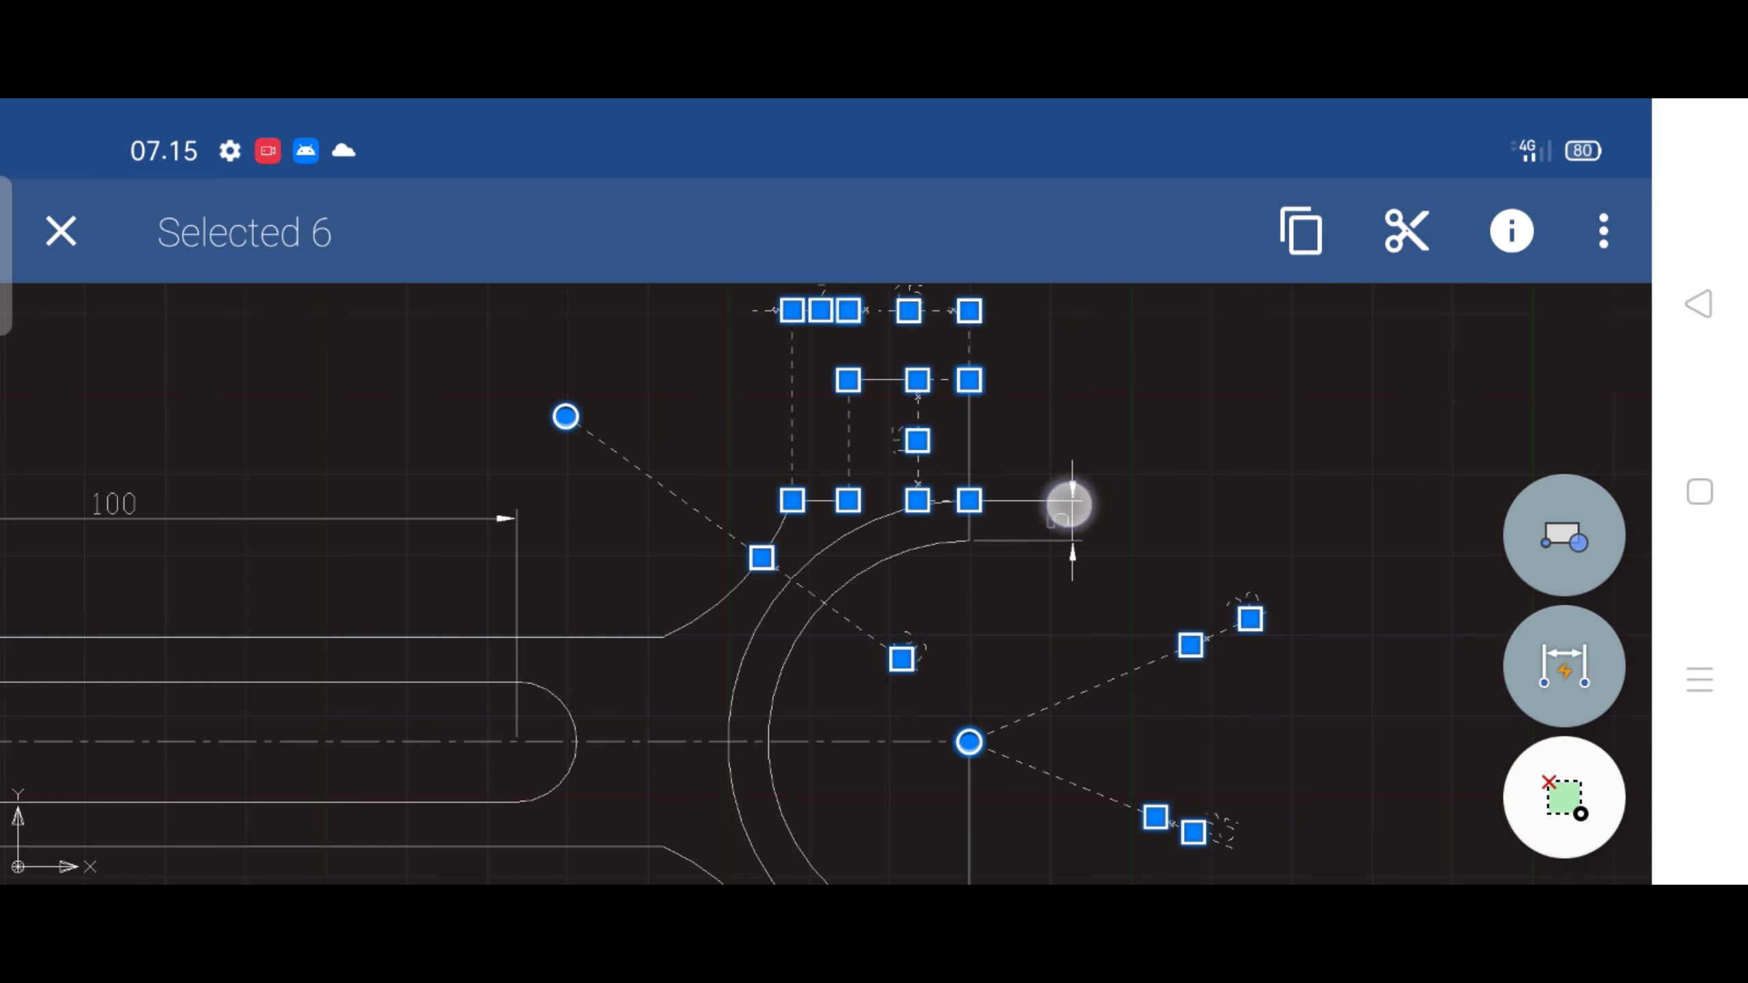
scroll(764, 519, down, 2)
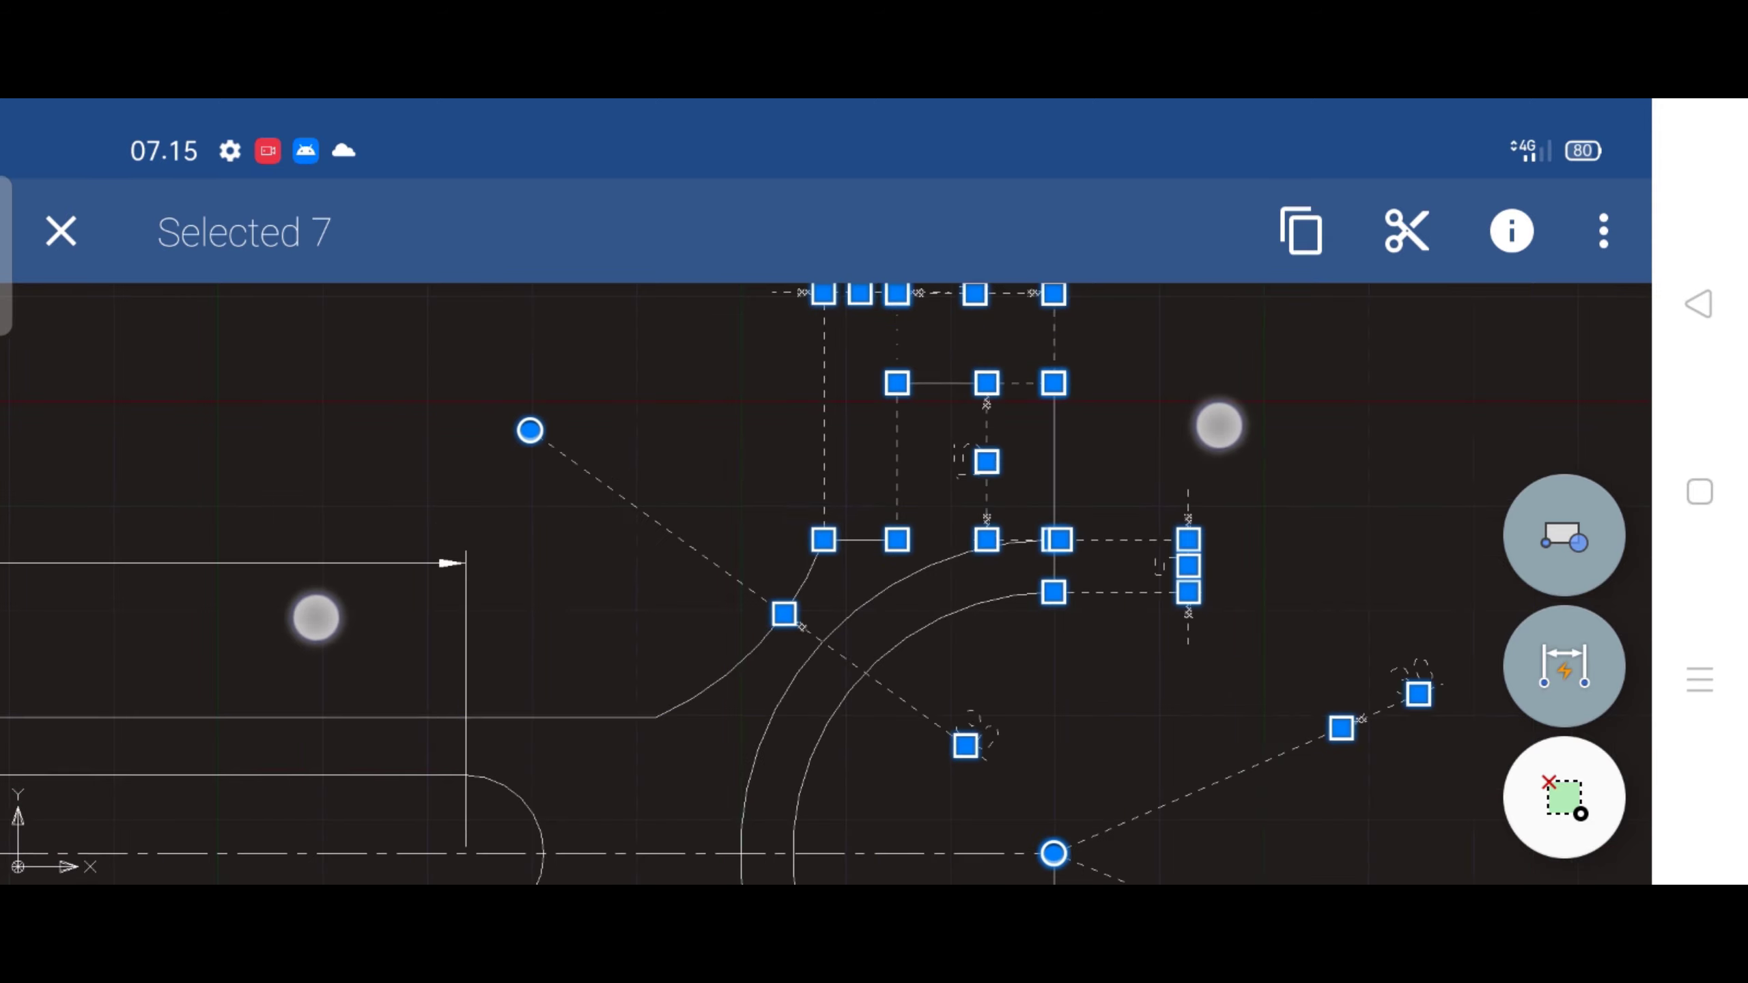
scroll(772, 523, down, 3)
scroll(895, 482, down, 3)
drag(1124, 430, 1200, 458)
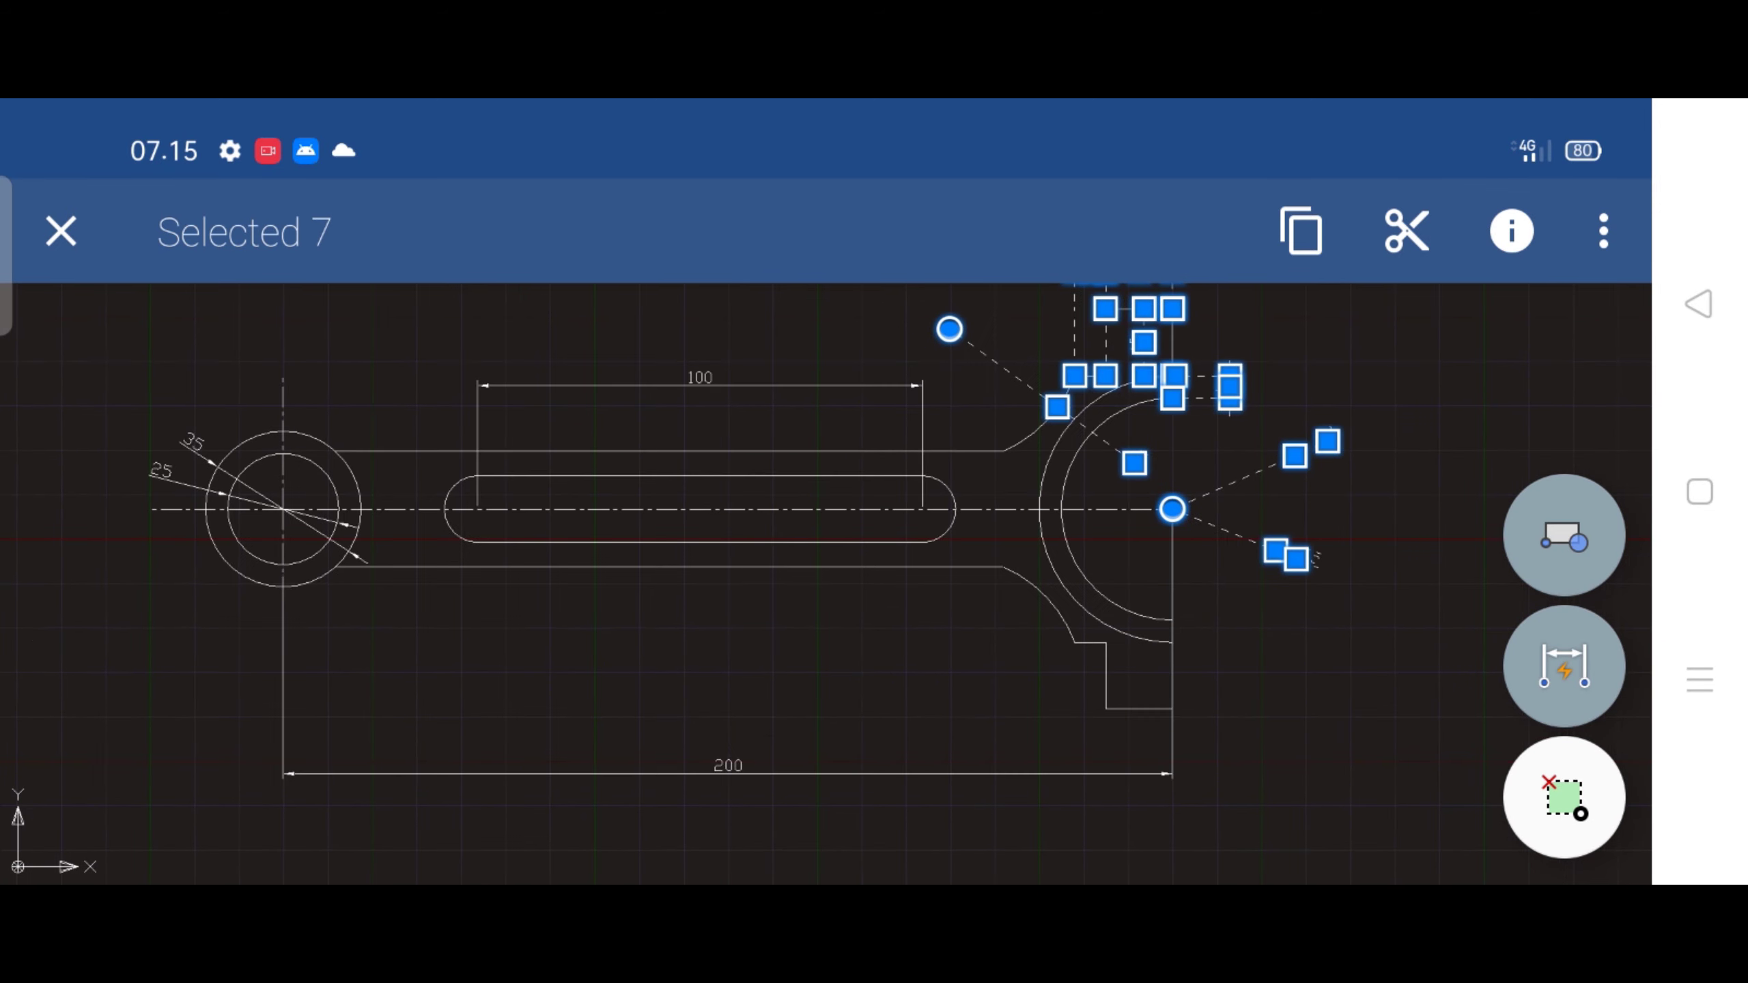
Add the 200, 100, 35 and 25 dimensions and view their shared properties
click(969, 769)
click(798, 395)
drag(724, 439, 1140, 472)
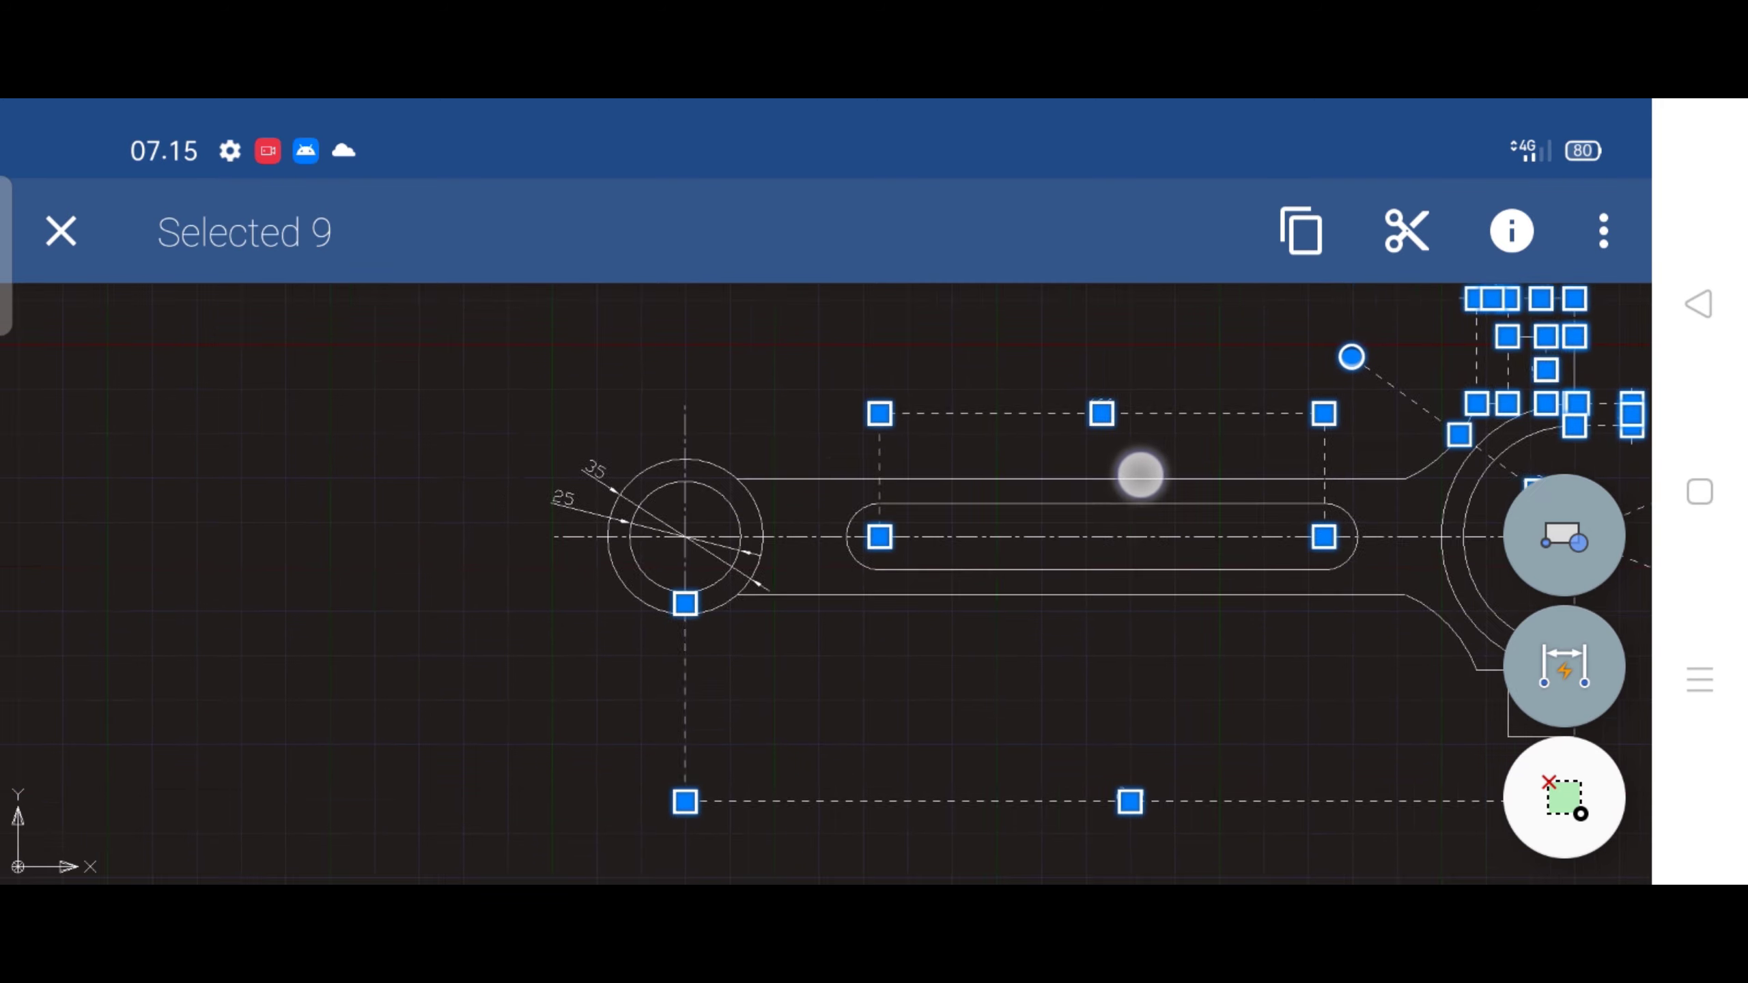
scroll(727, 529, up, 3)
click(646, 476)
click(585, 516)
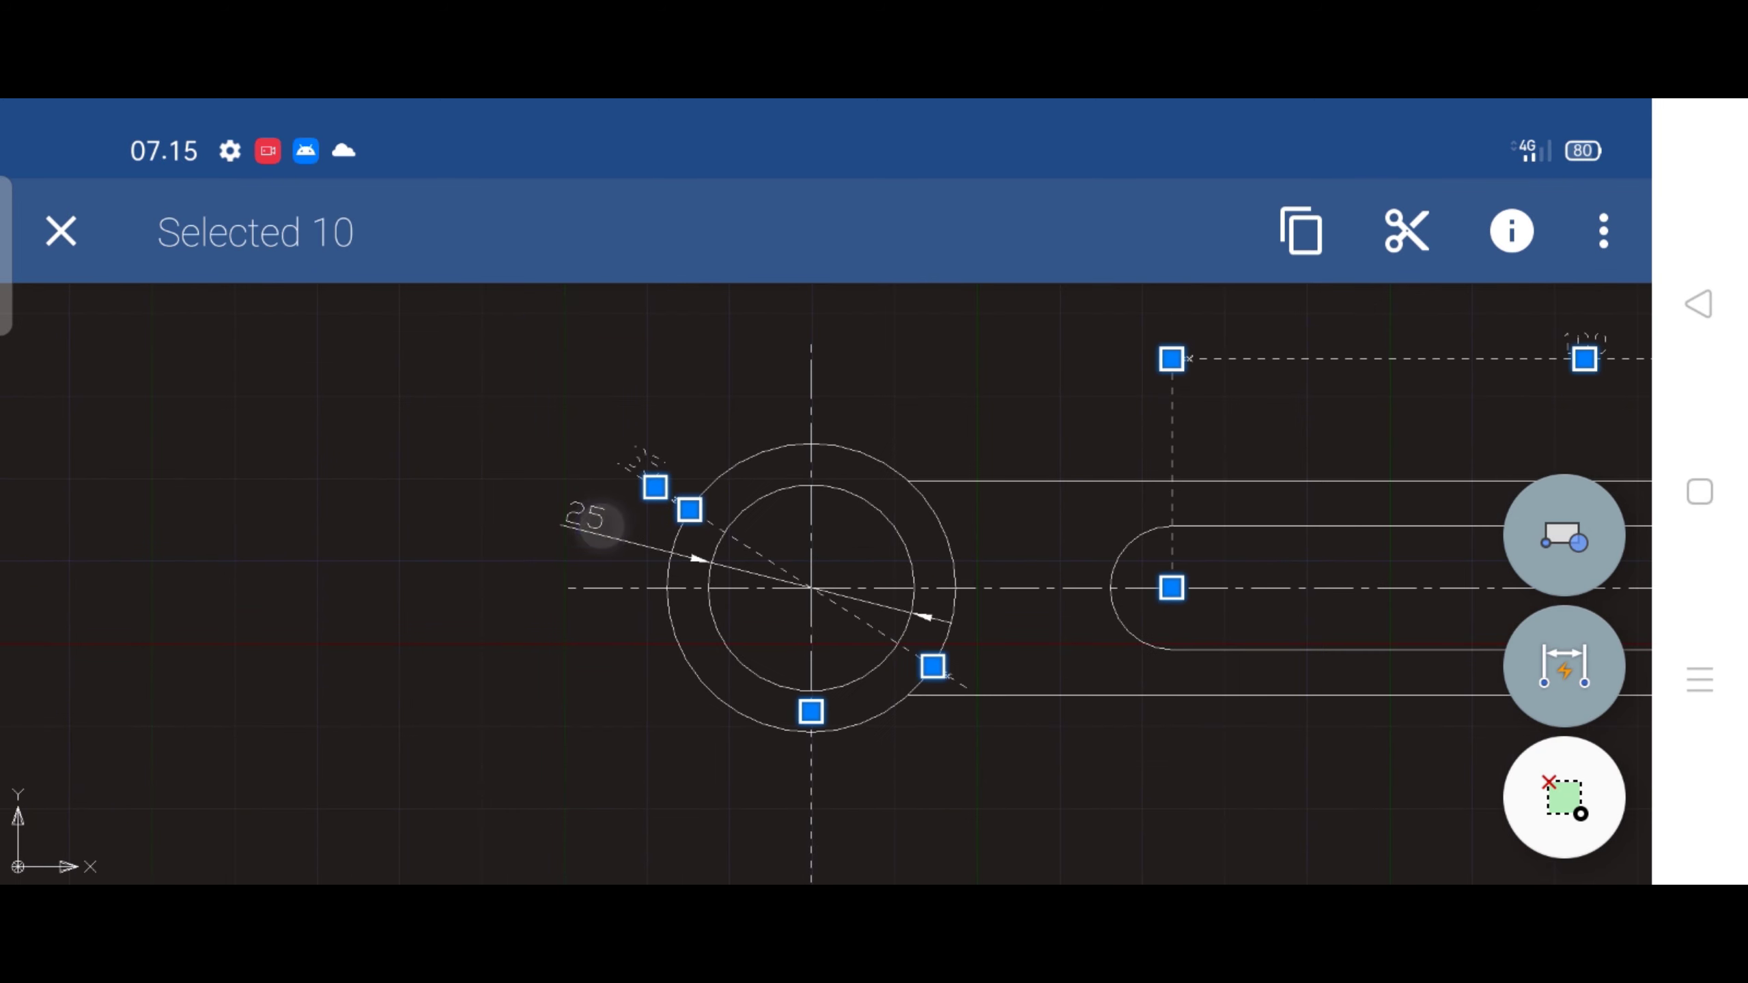
click(1514, 231)
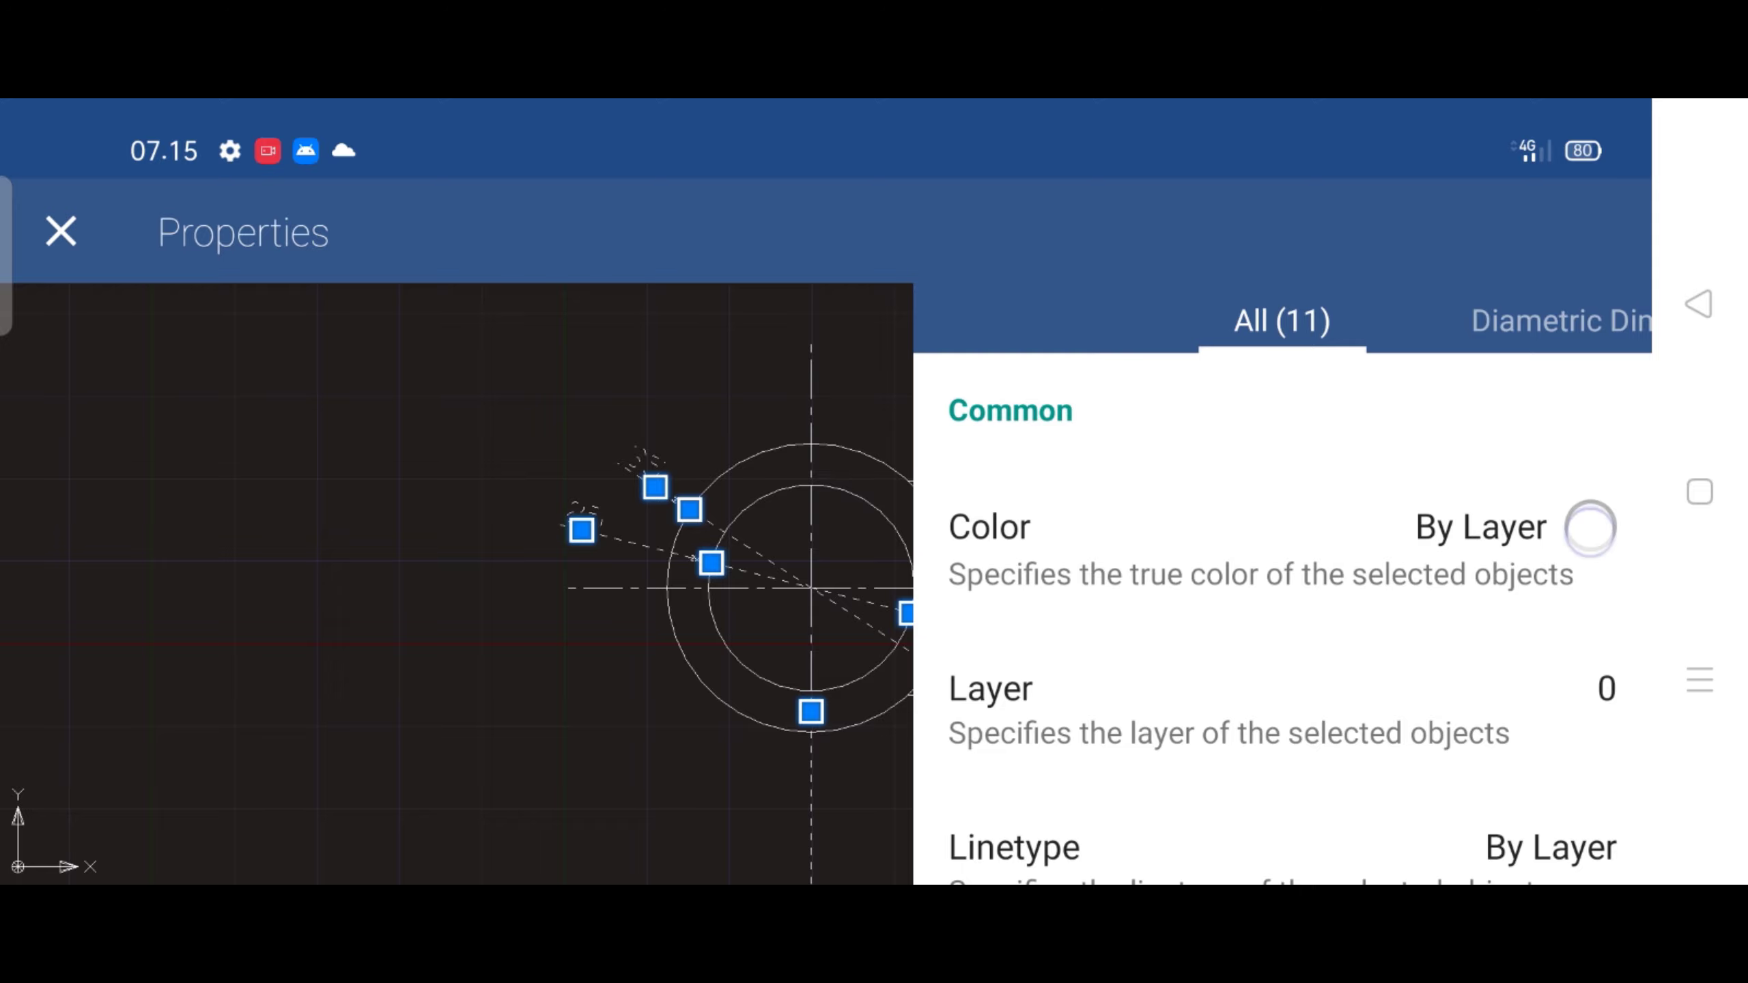
Colour all selected dimensions red and clear the selection
click(1589, 527)
click(451, 576)
click(1698, 304)
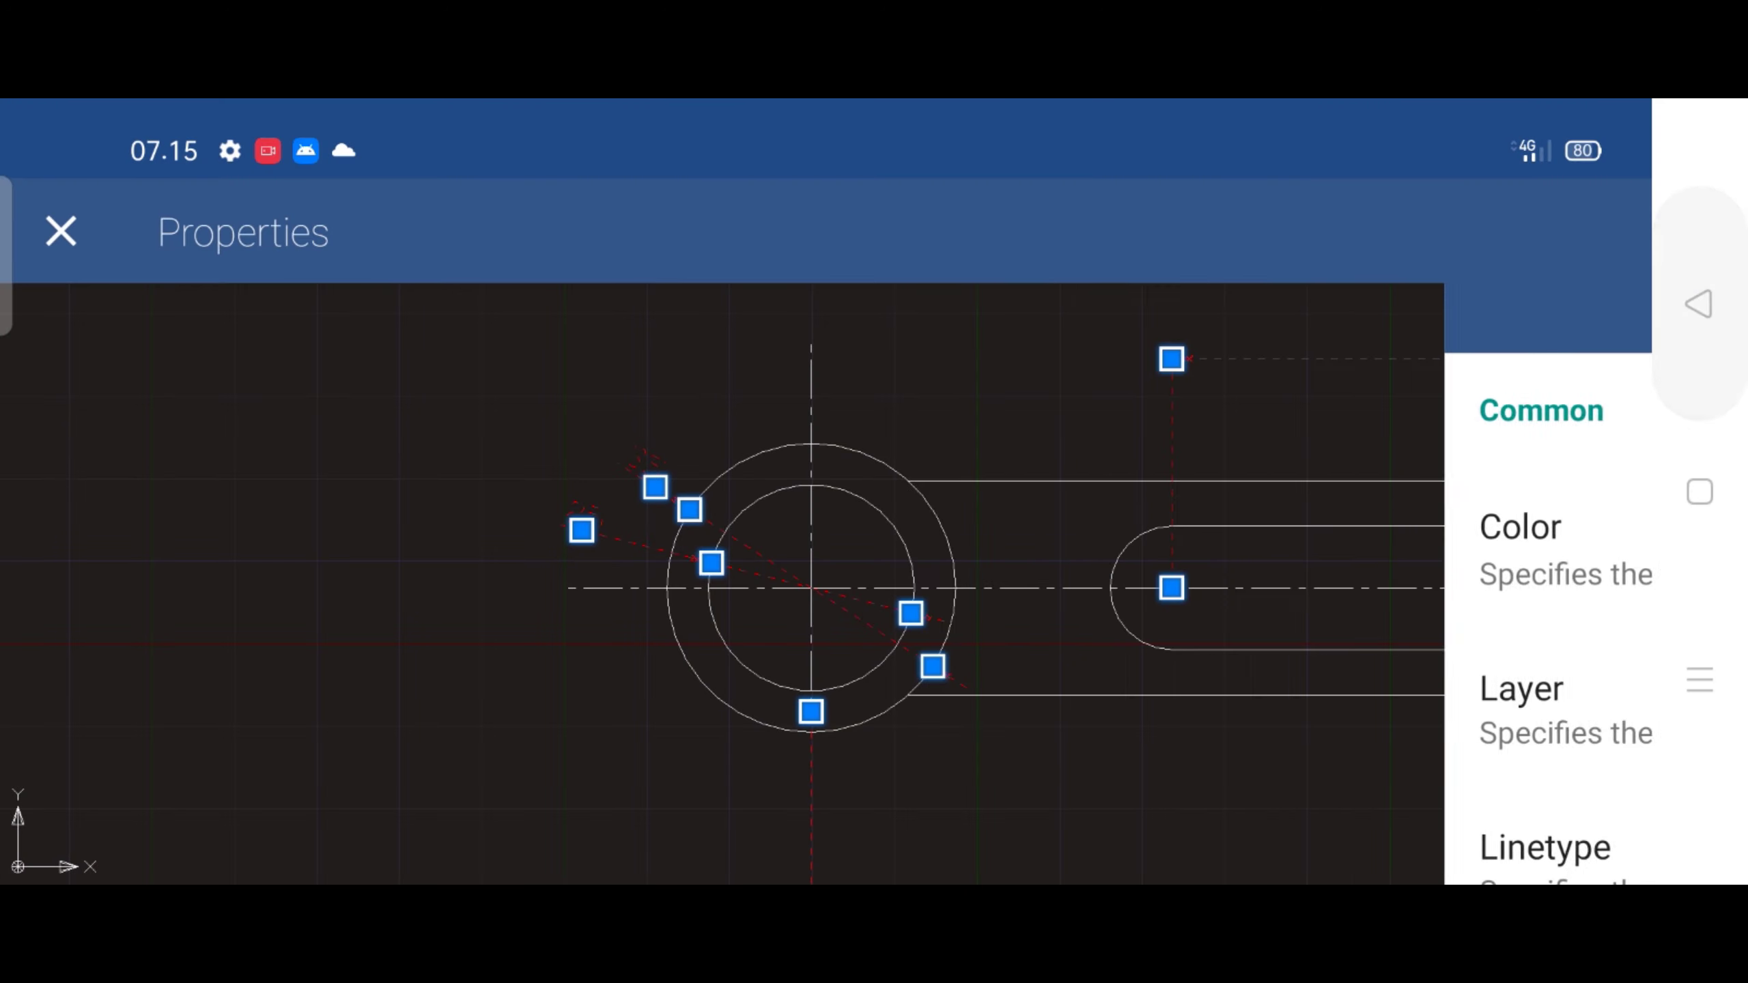
click(61, 230)
scroll(676, 560, down, 2)
scroll(790, 570, down, 2)
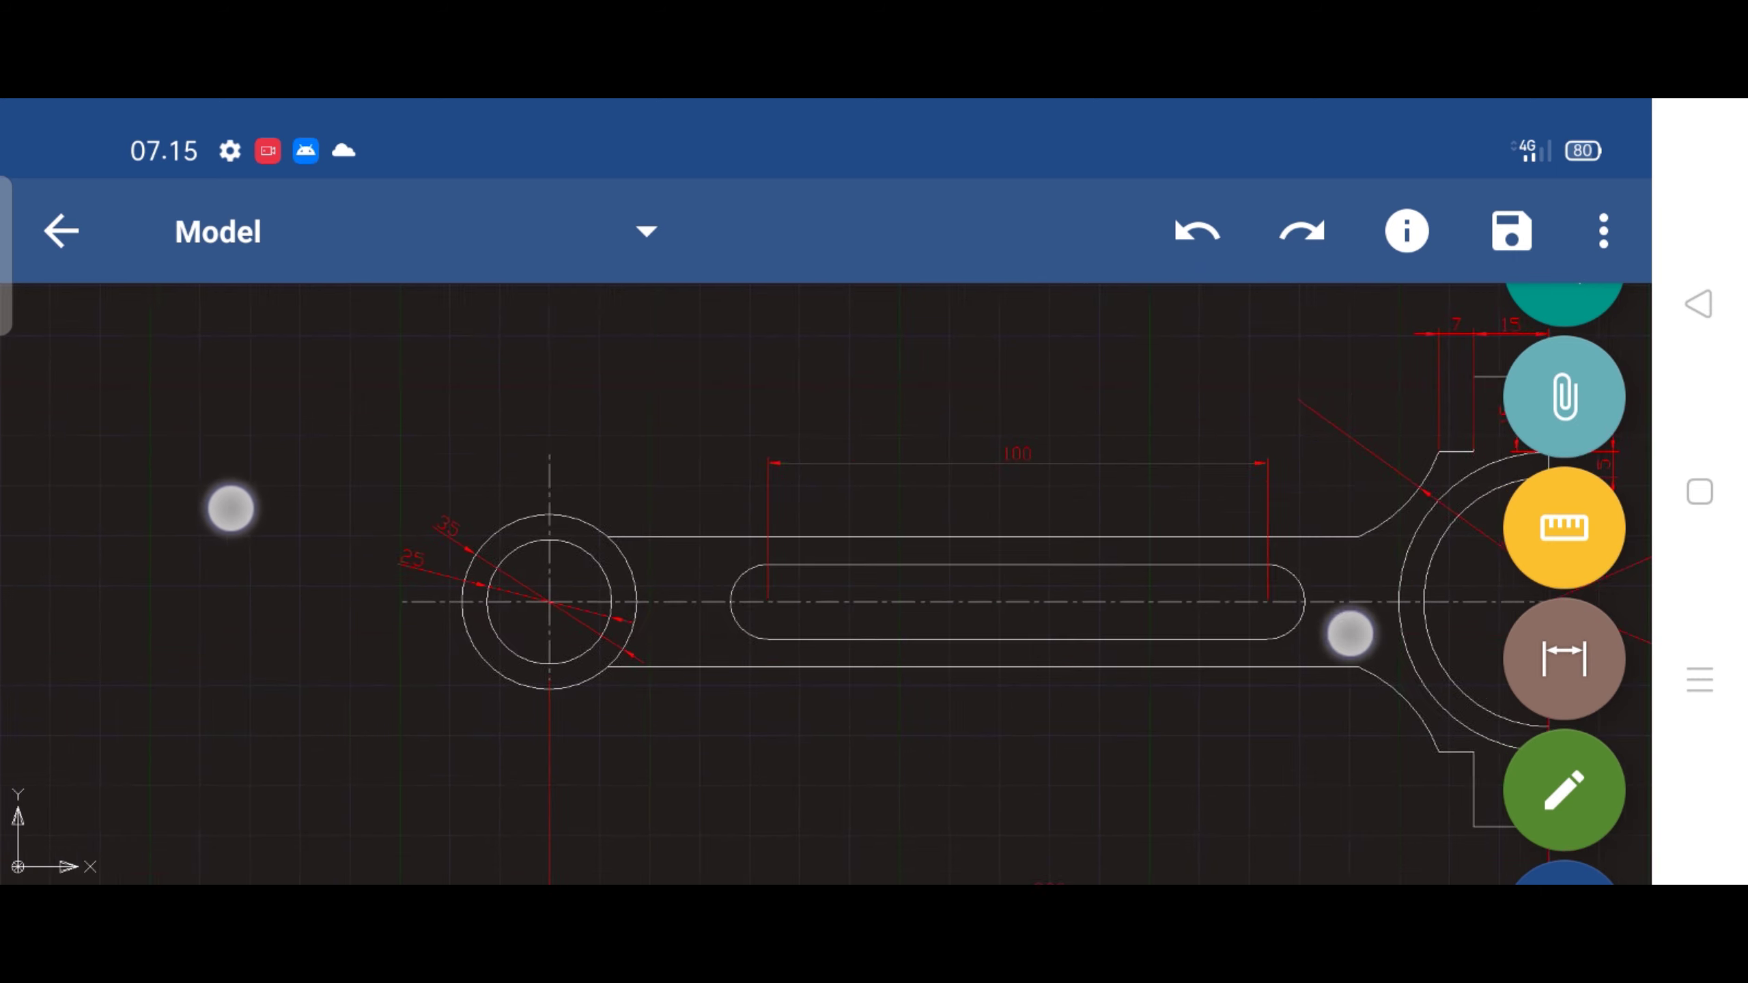
scroll(622, 582, down, 1)
scroll(781, 547, down, 2)
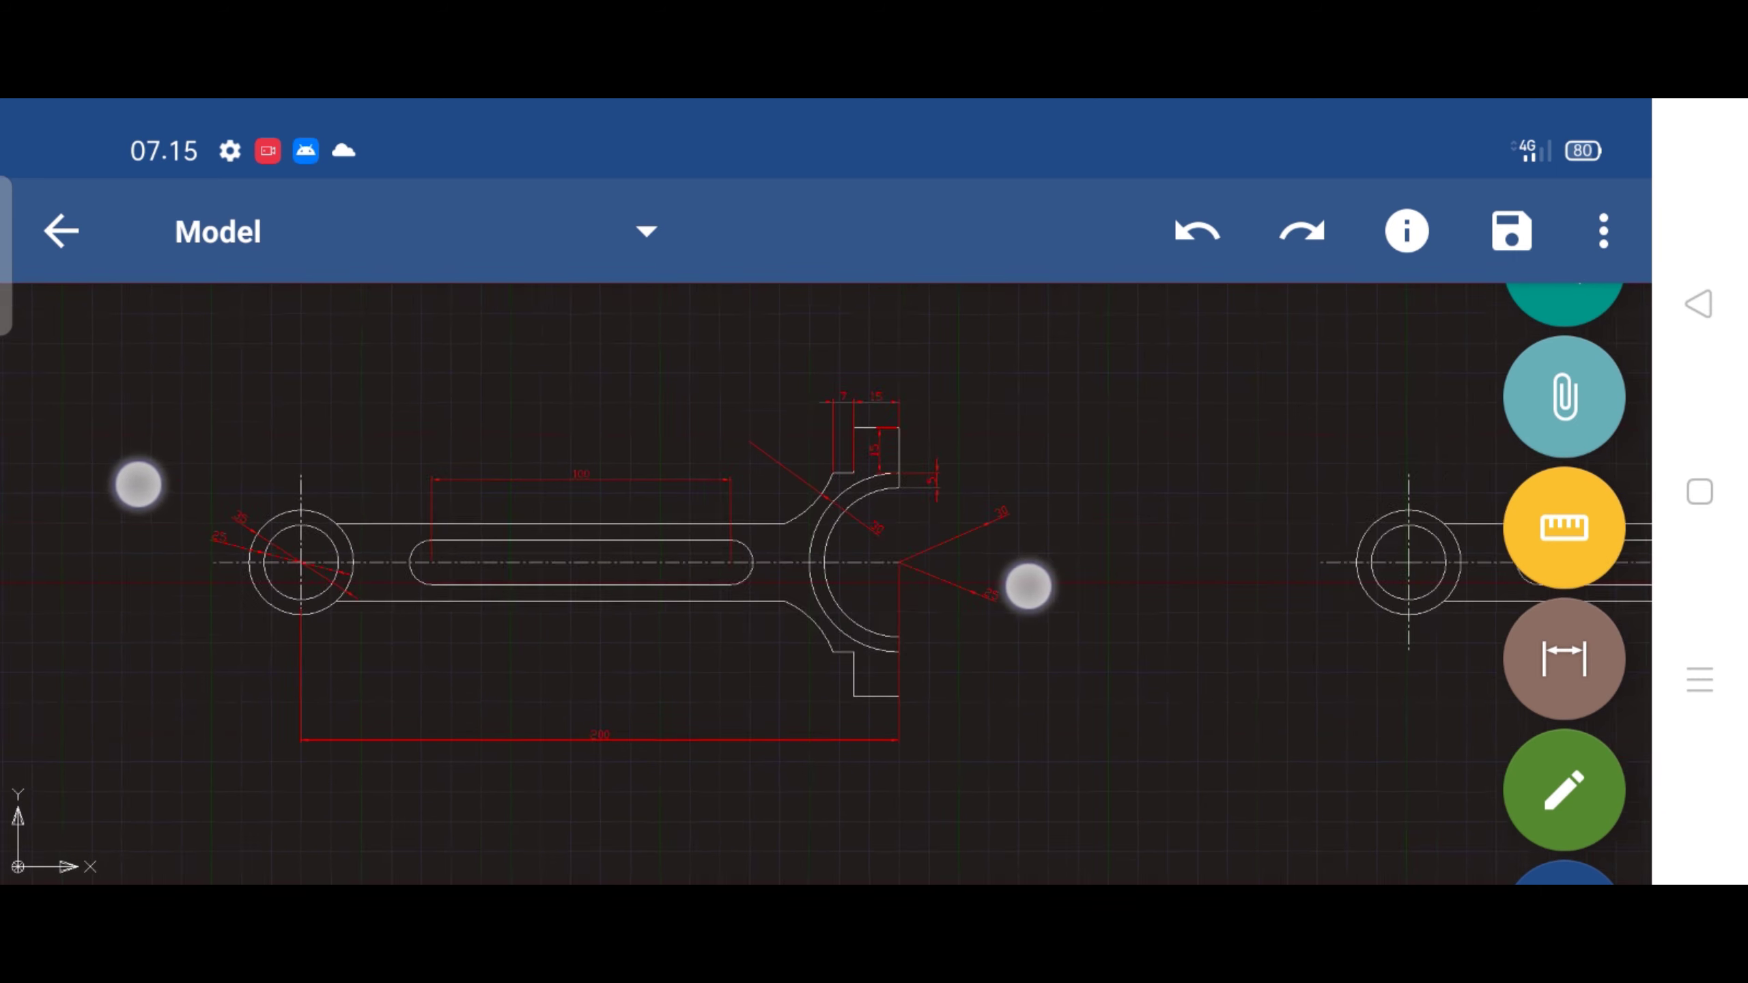
scroll(582, 535, down, 1)
Switch from Model to the Layout1 paper sheet
scroll(1128, 559, up, 1)
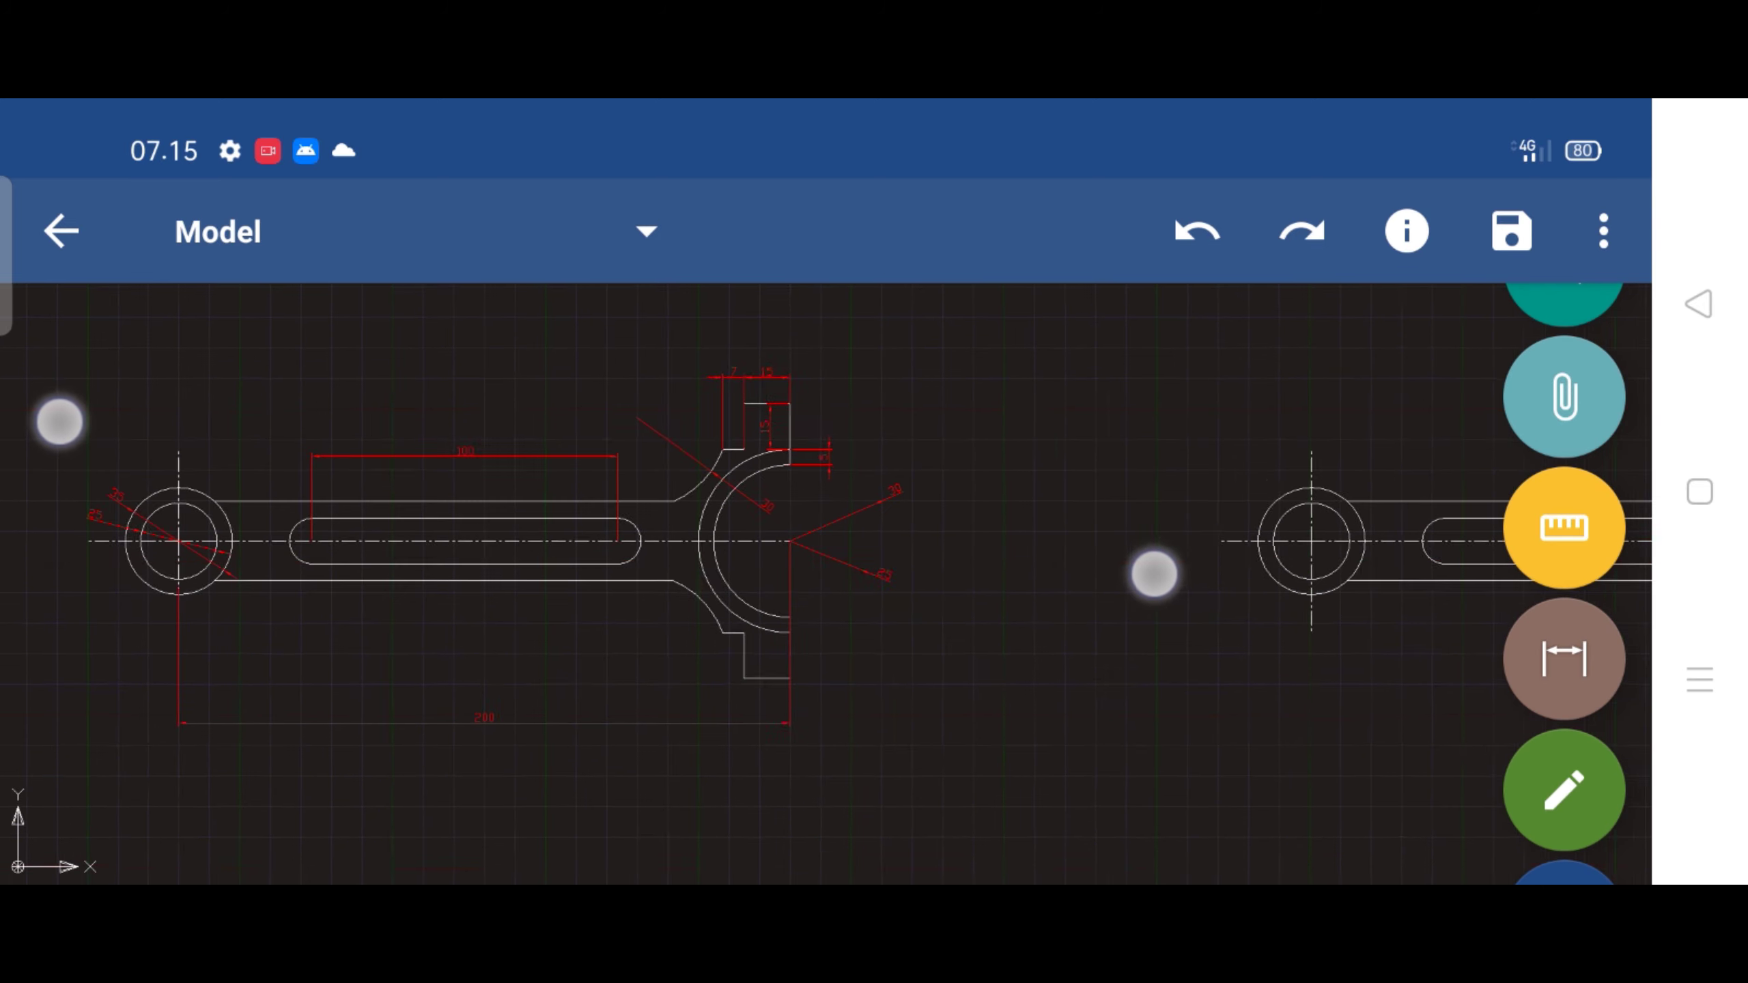
scroll(1152, 574, up, 1)
scroll(1358, 605, up, 2)
scroll(1503, 589, up, 1)
scroll(1542, 599, up, 1)
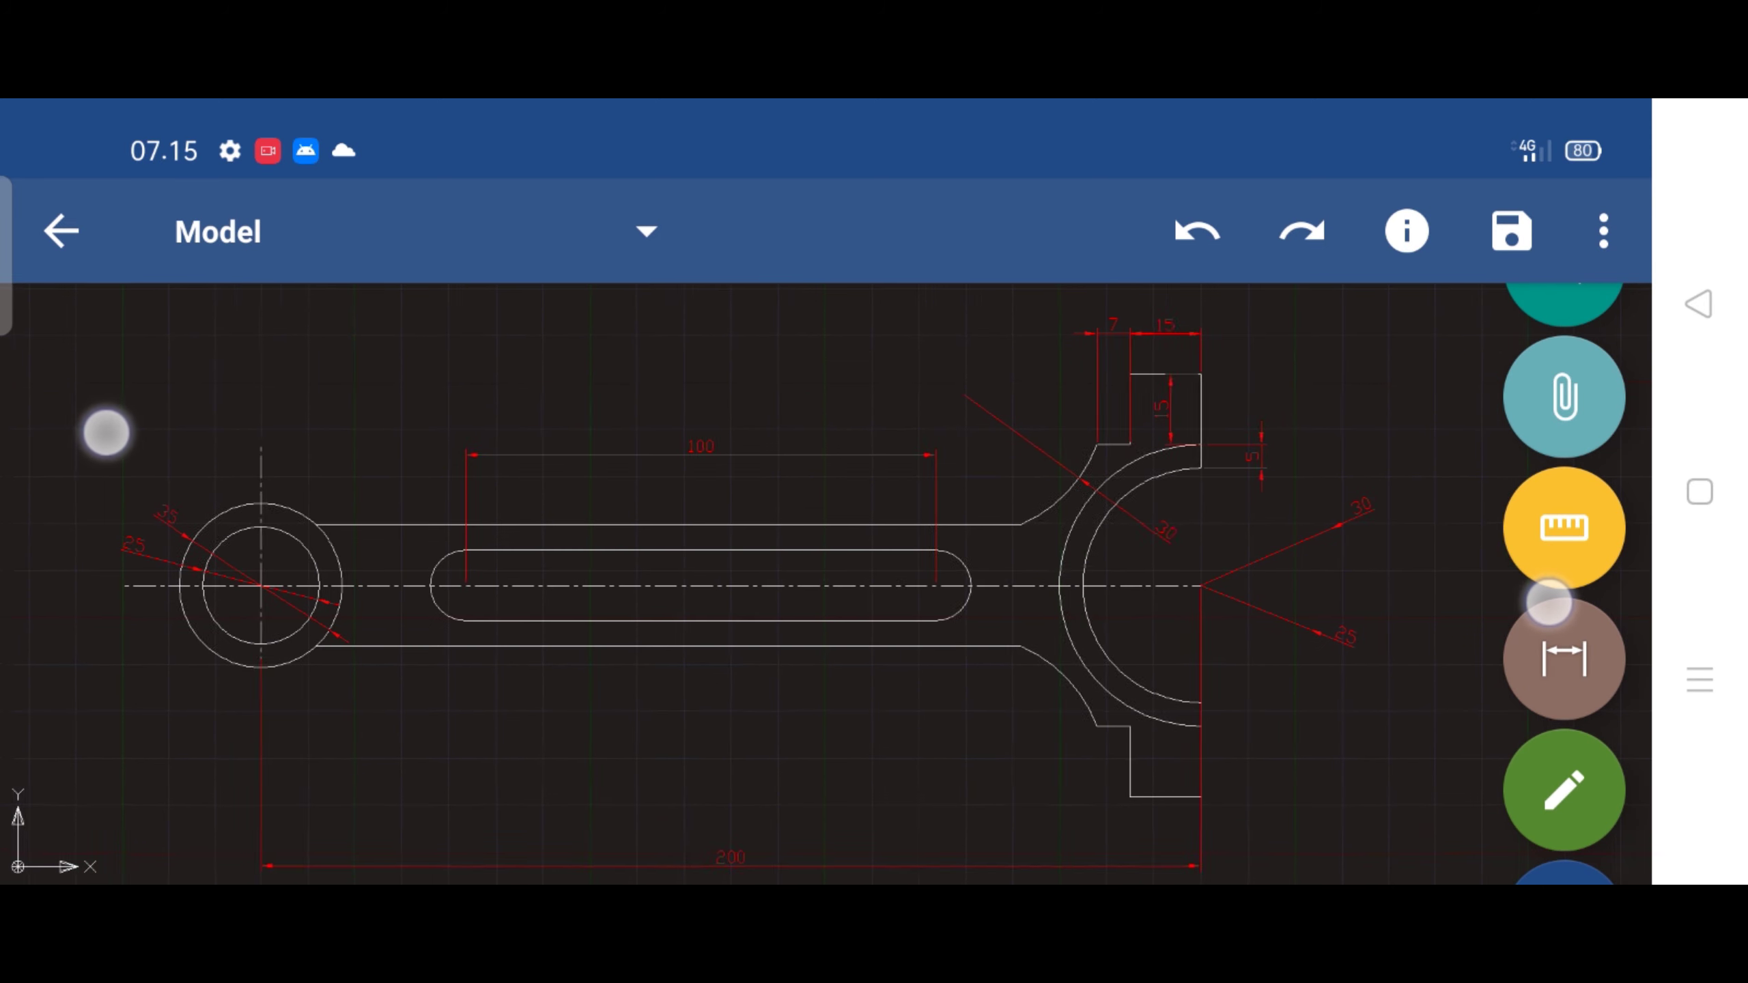
scroll(1542, 602, up, 1)
scroll(1532, 606, up, 1)
scroll(1531, 605, down, 1)
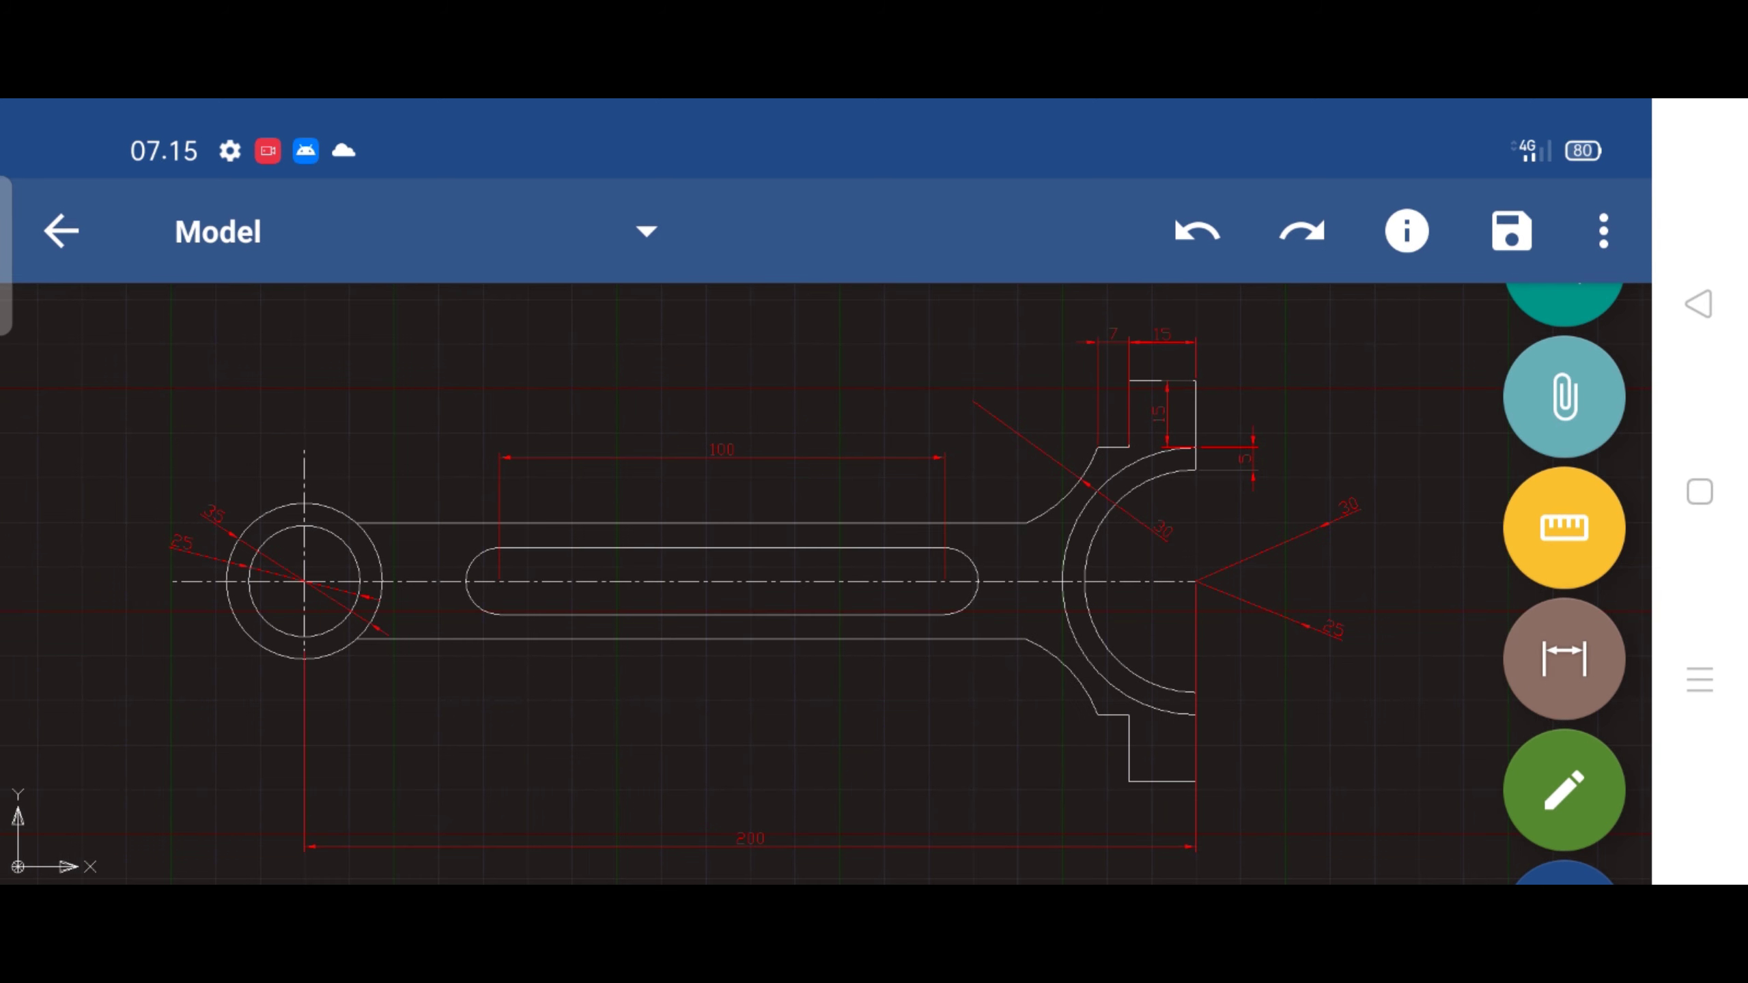
click(665, 230)
click(282, 343)
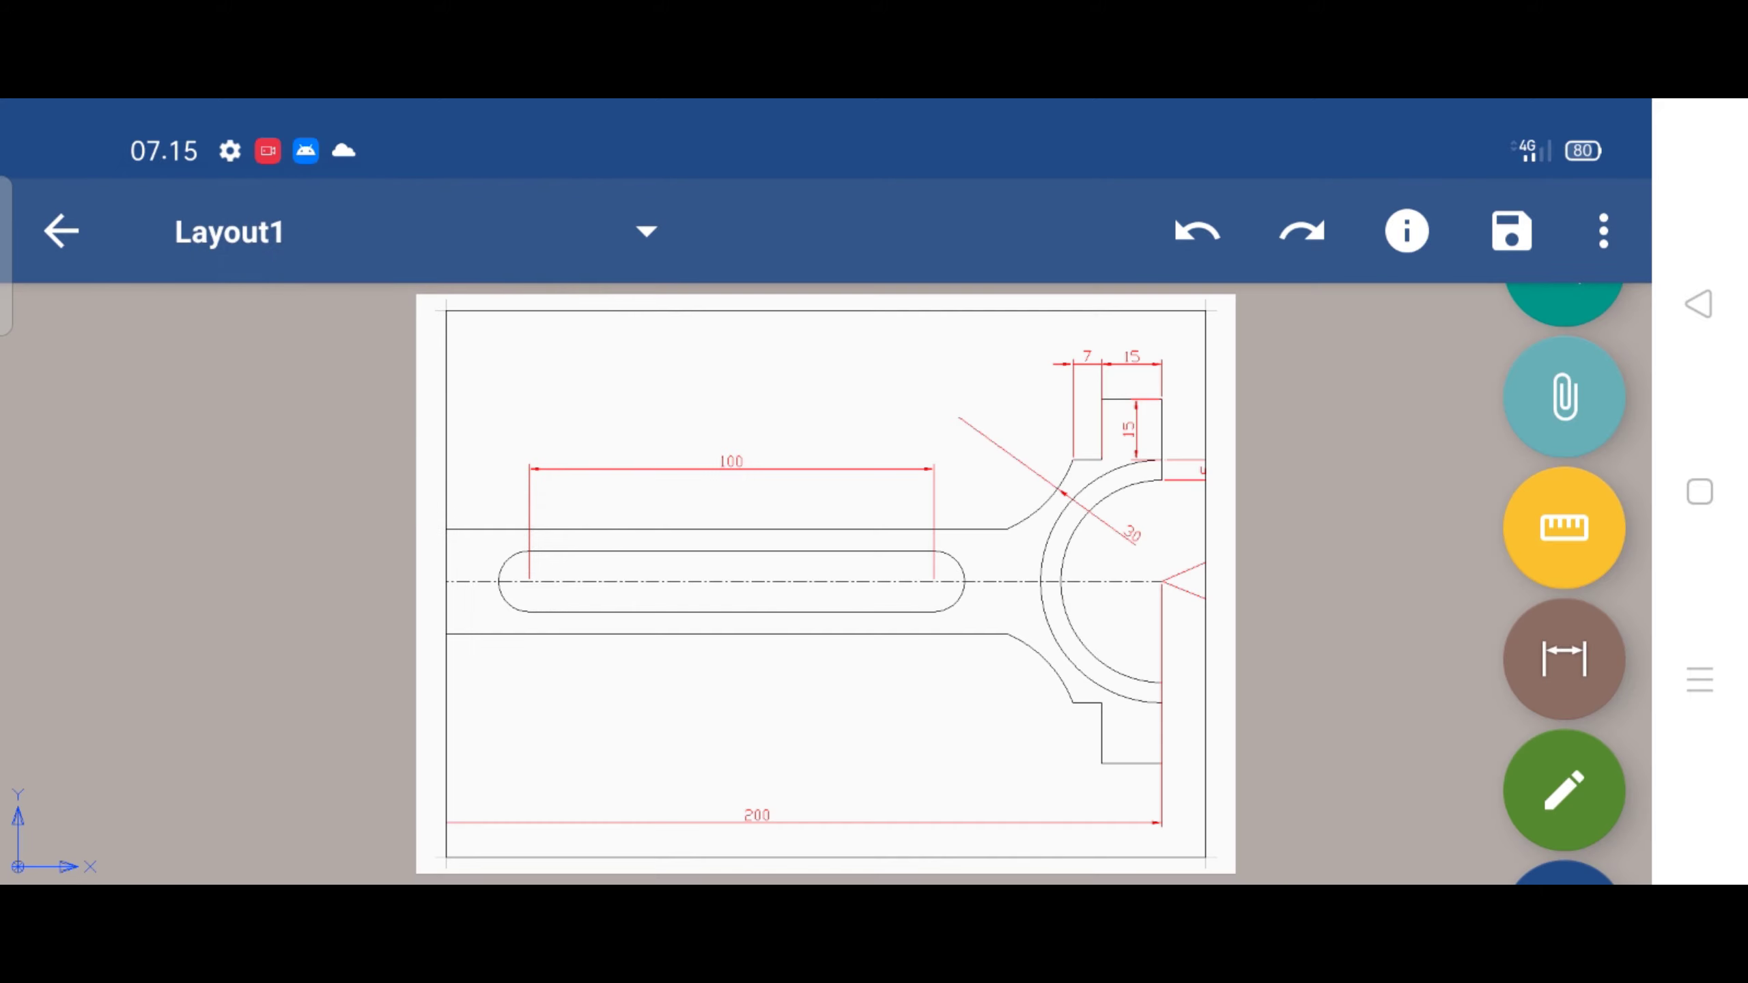
Zoom the Layout1 viewport so the whole dimensioned rod fits on the sheet
scroll(803, 576, down, 2)
scroll(826, 575, down, 1)
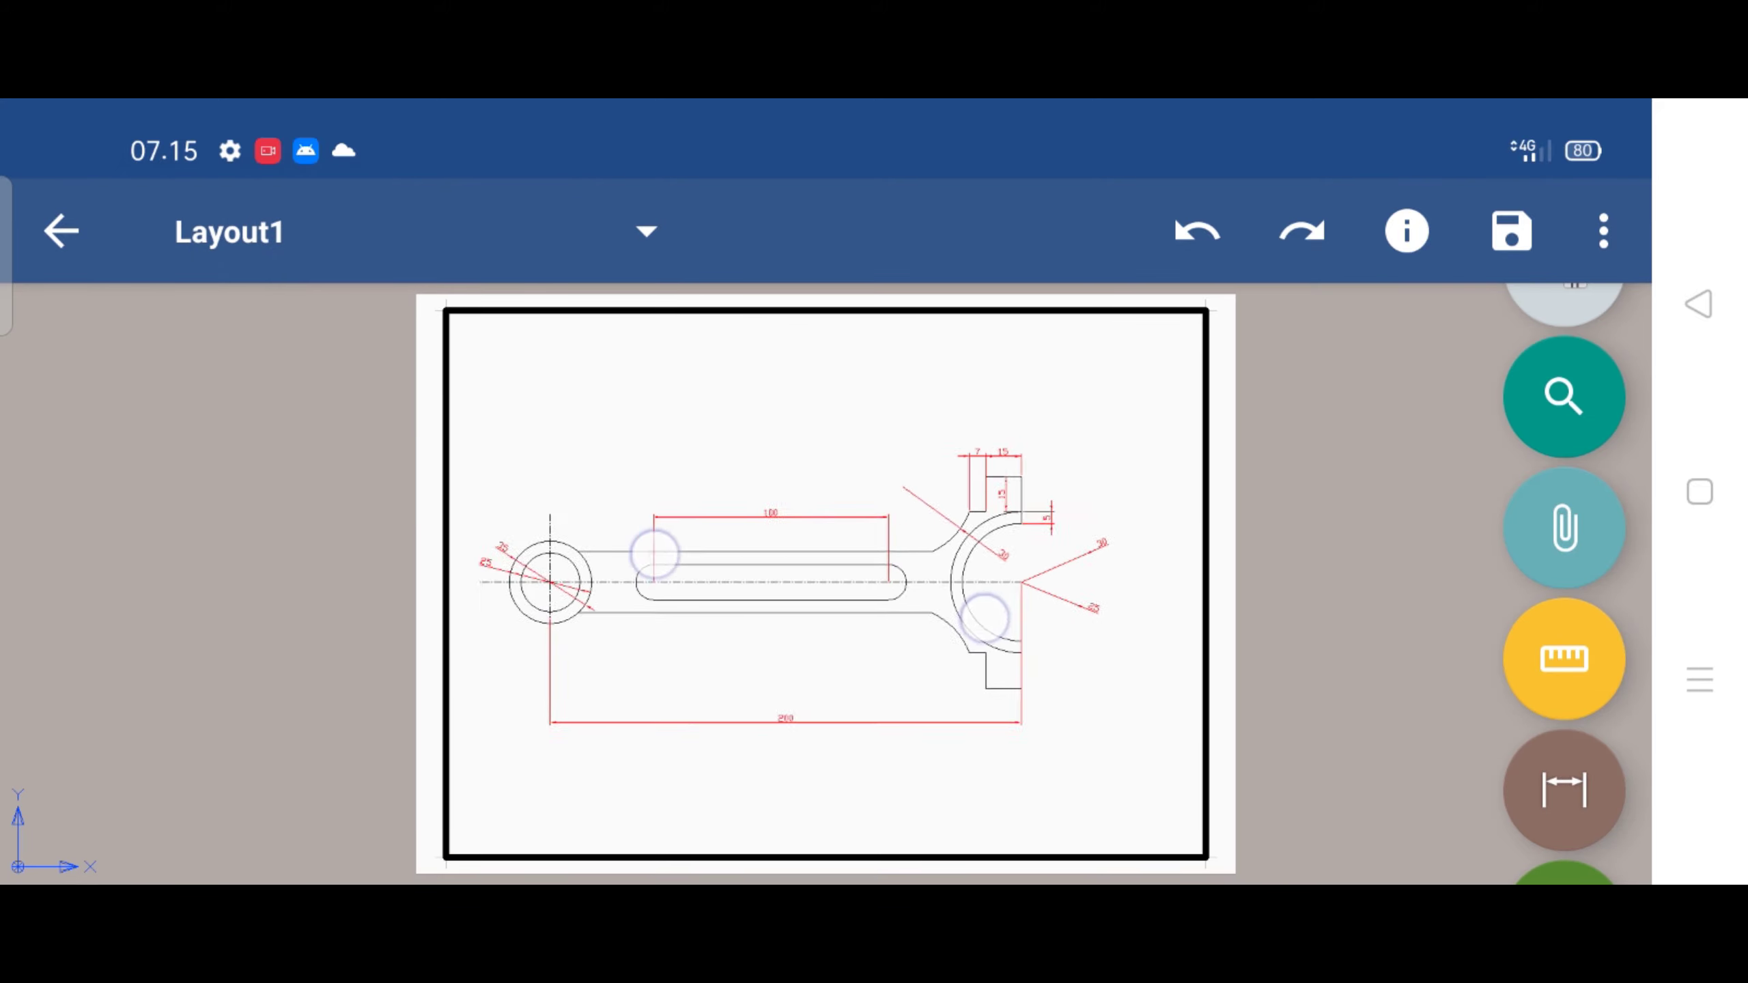
scroll(846, 572, down, 1)
scroll(845, 572, down, 1)
scroll(802, 544, down, 1)
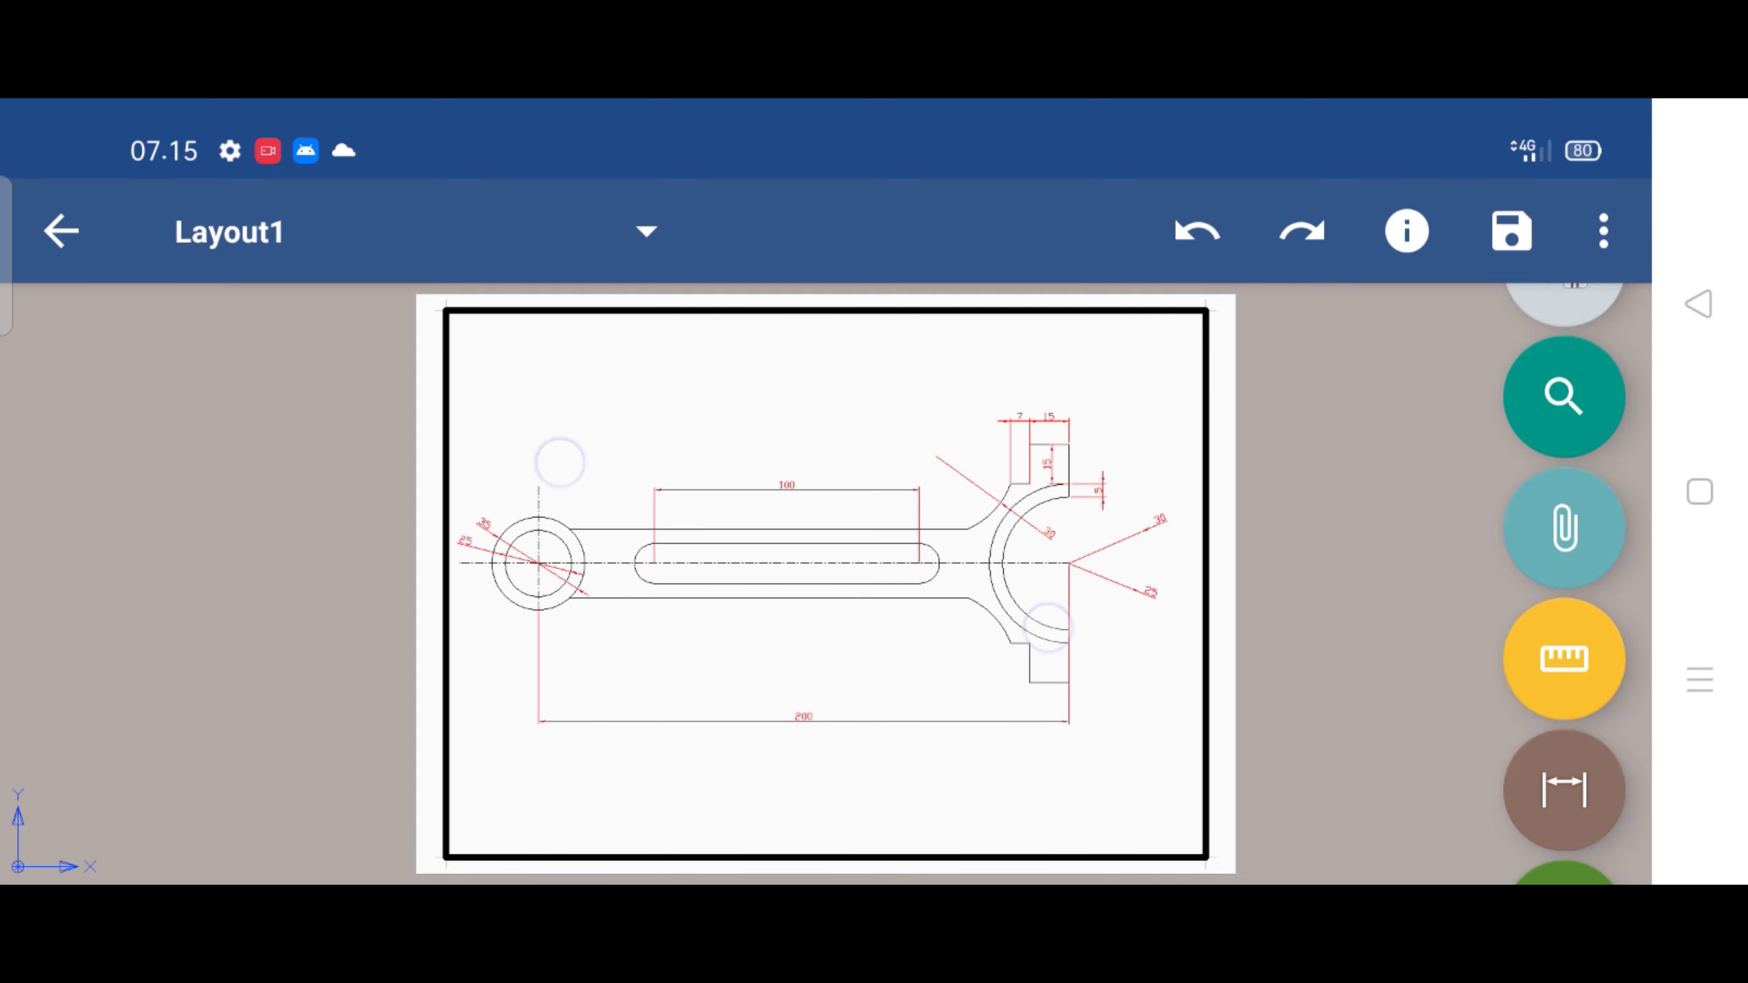
Return to Model space and bring the plain rod copy into view
click(647, 231)
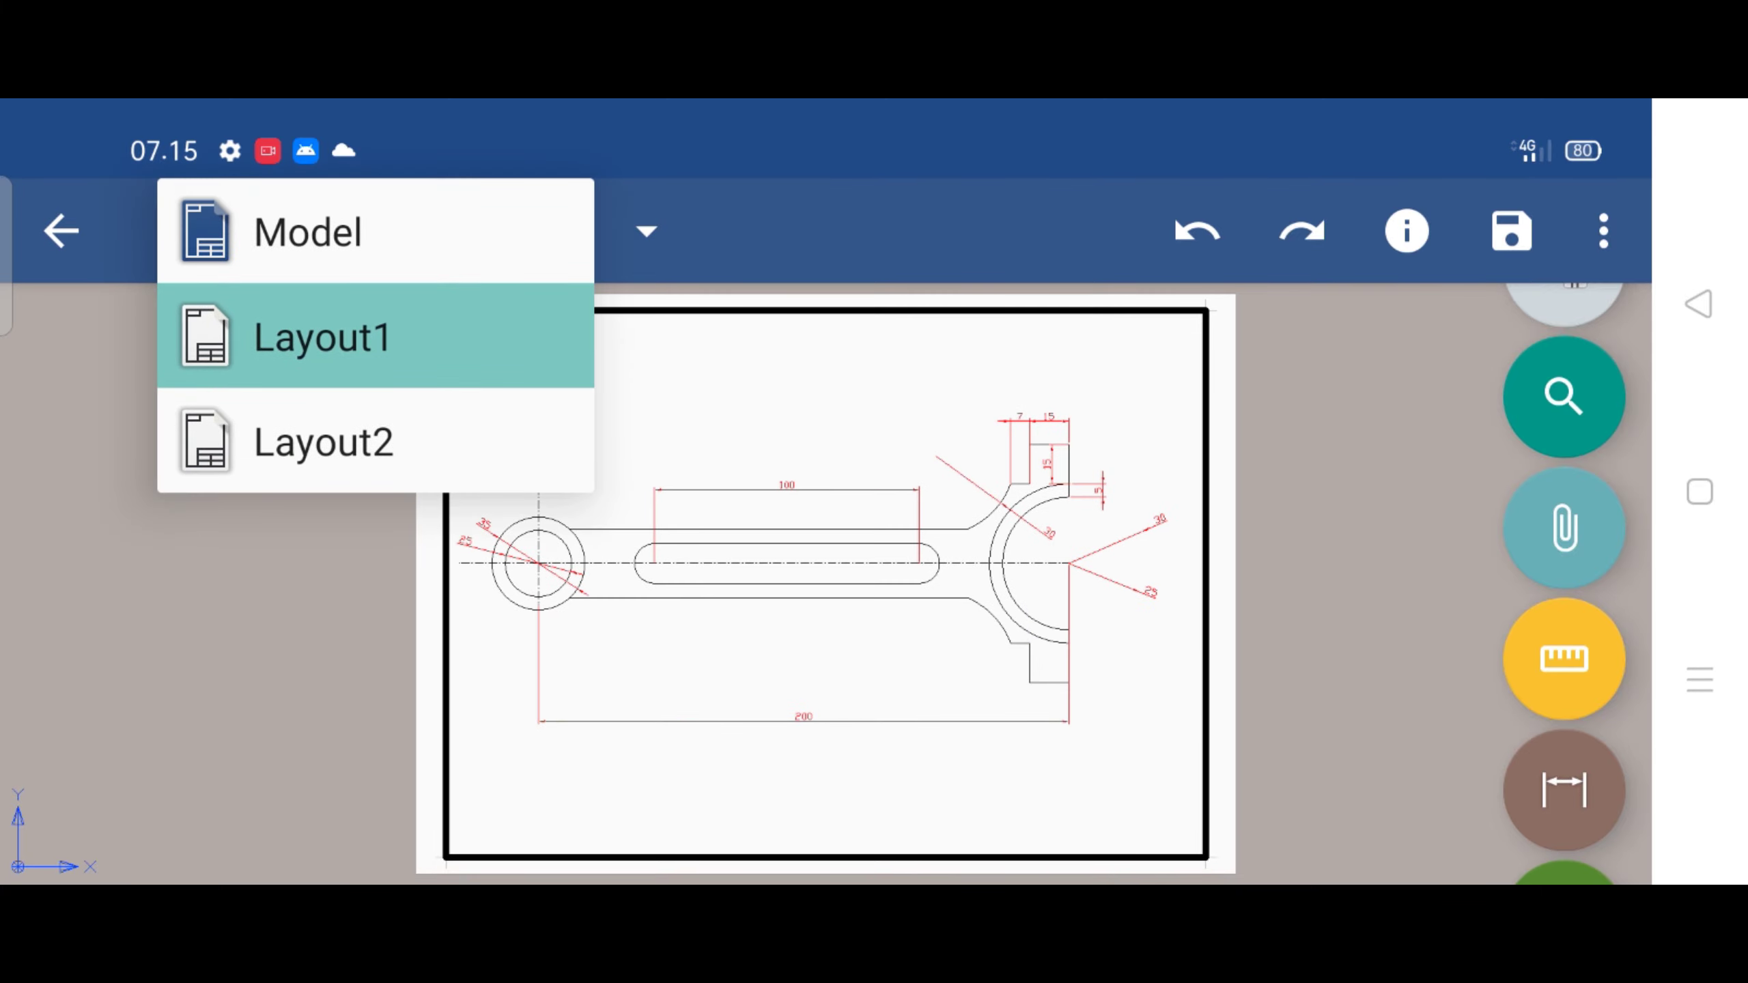
click(308, 230)
scroll(788, 548, down, 2)
drag(1334, 538, 1206, 547)
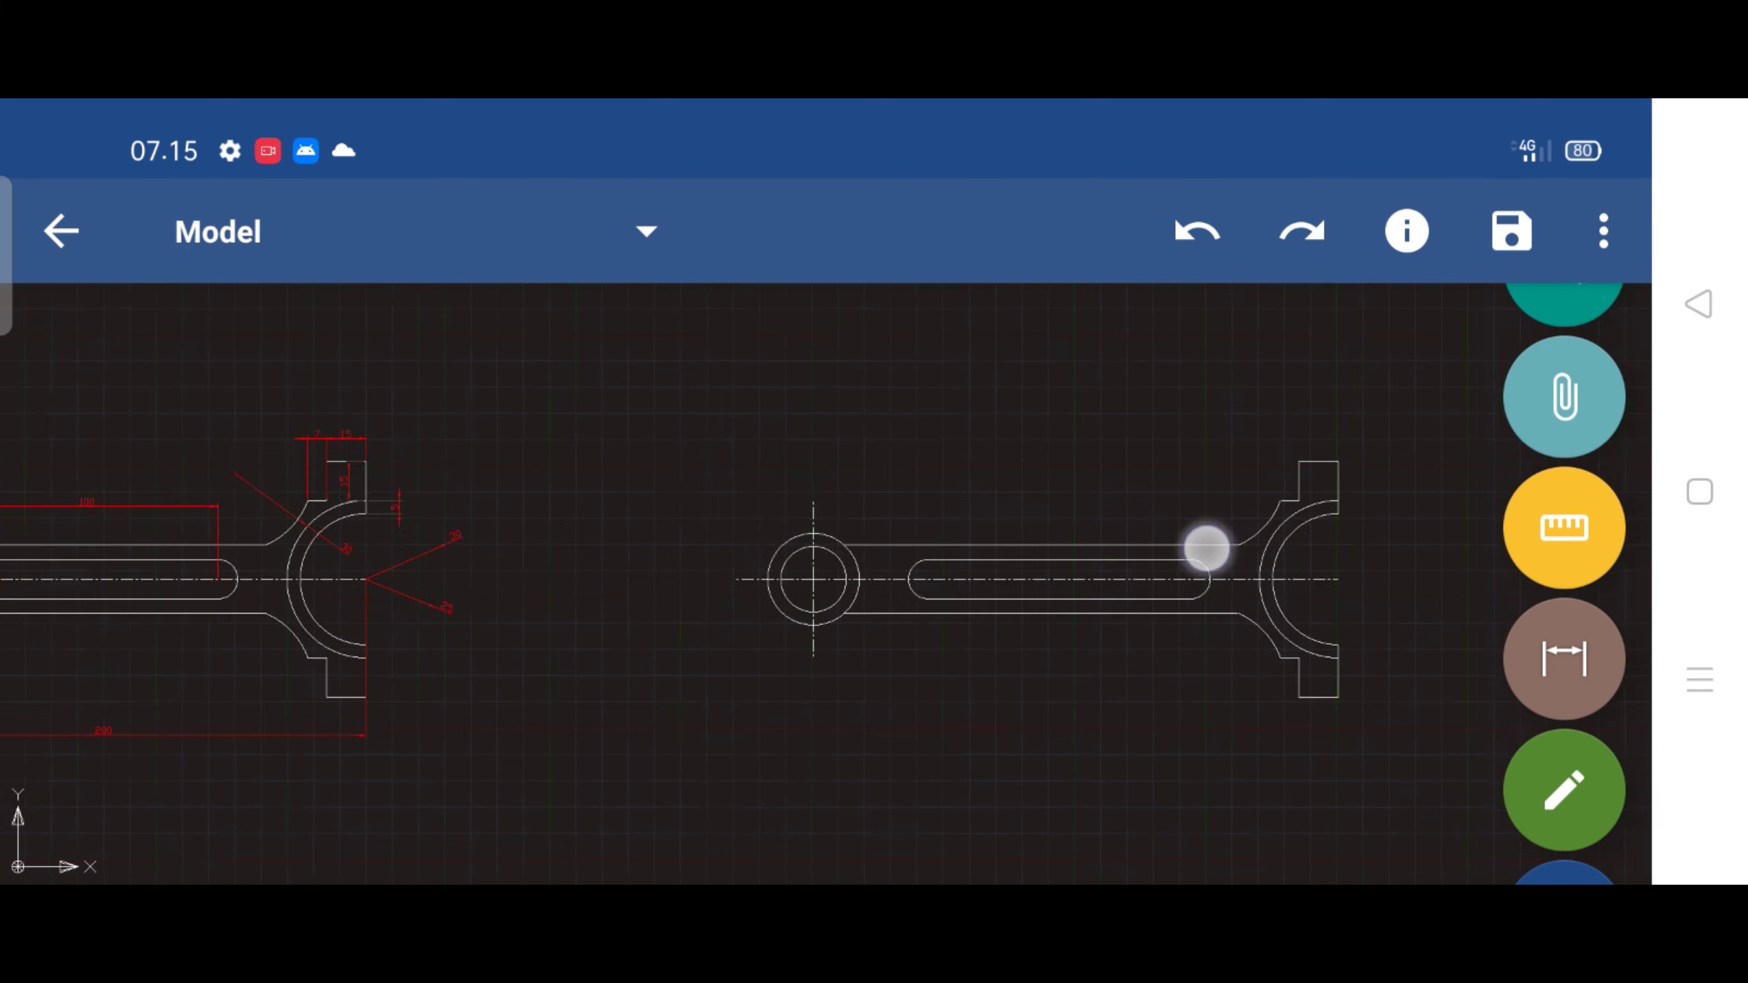
scroll(858, 570, up, 1)
scroll(858, 571, up, 1)
scroll(862, 580, up, 1)
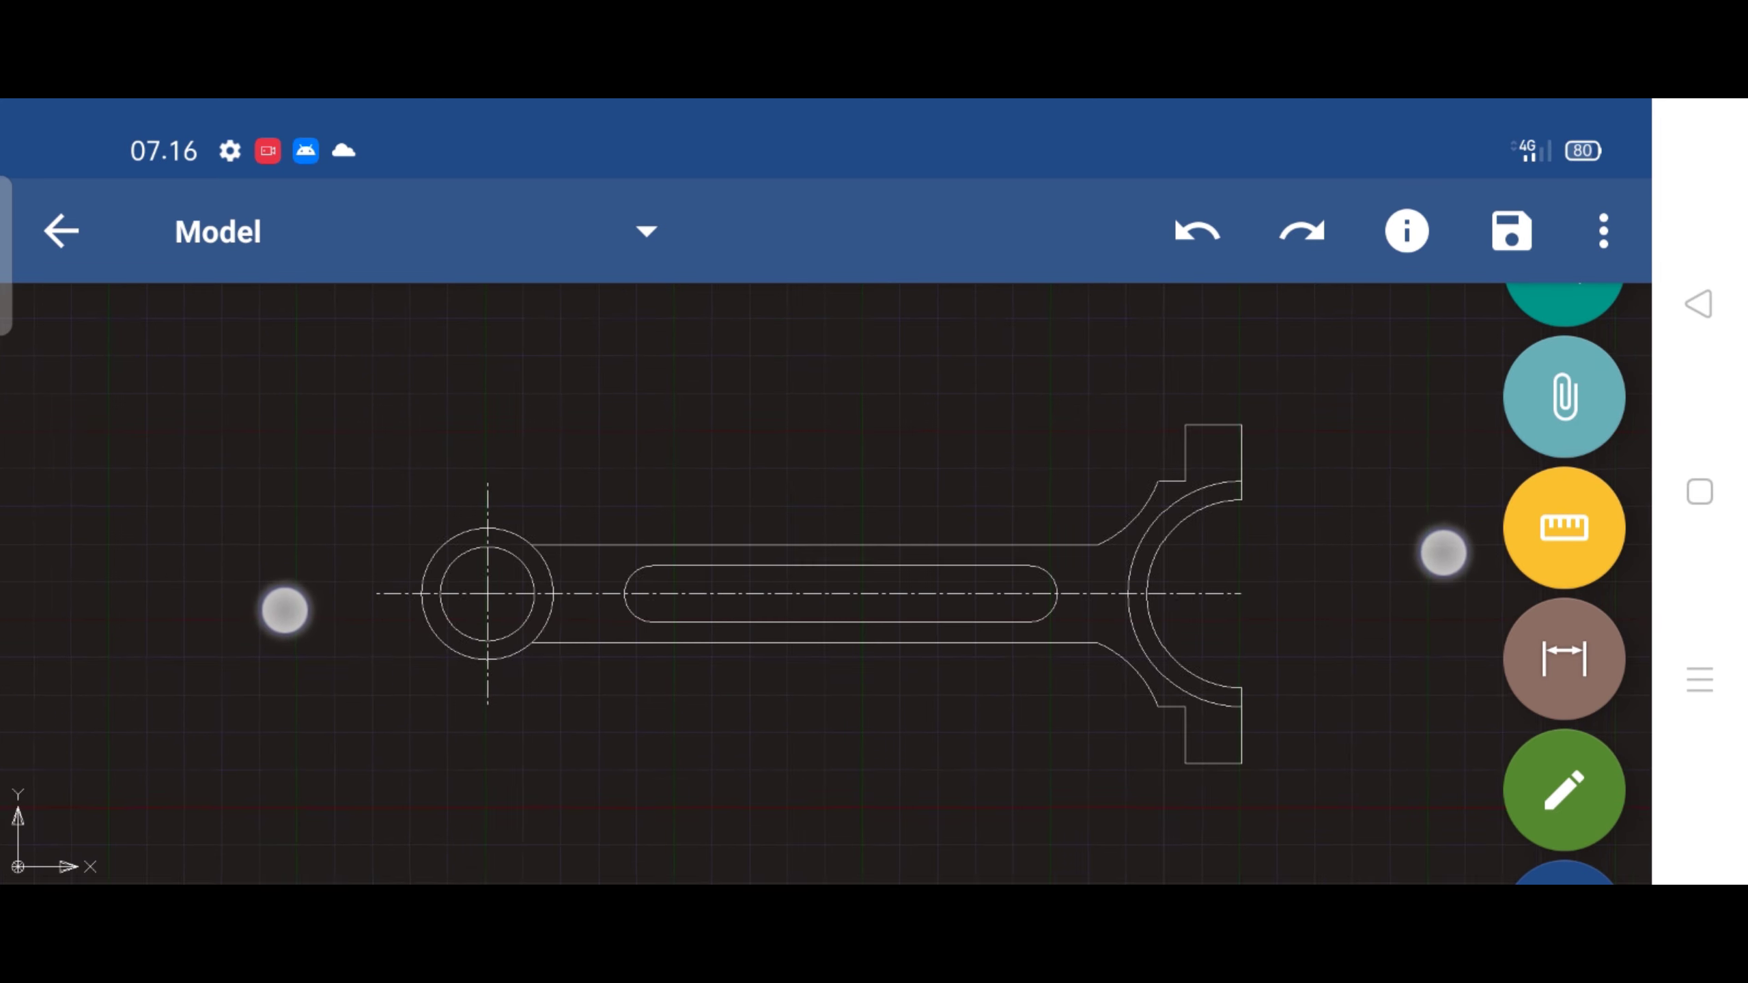
drag(862, 580, 764, 623)
scroll(833, 615, up, 1)
Select centre lines on the plain rod, then clear the selection after catching a circle
click(1209, 625)
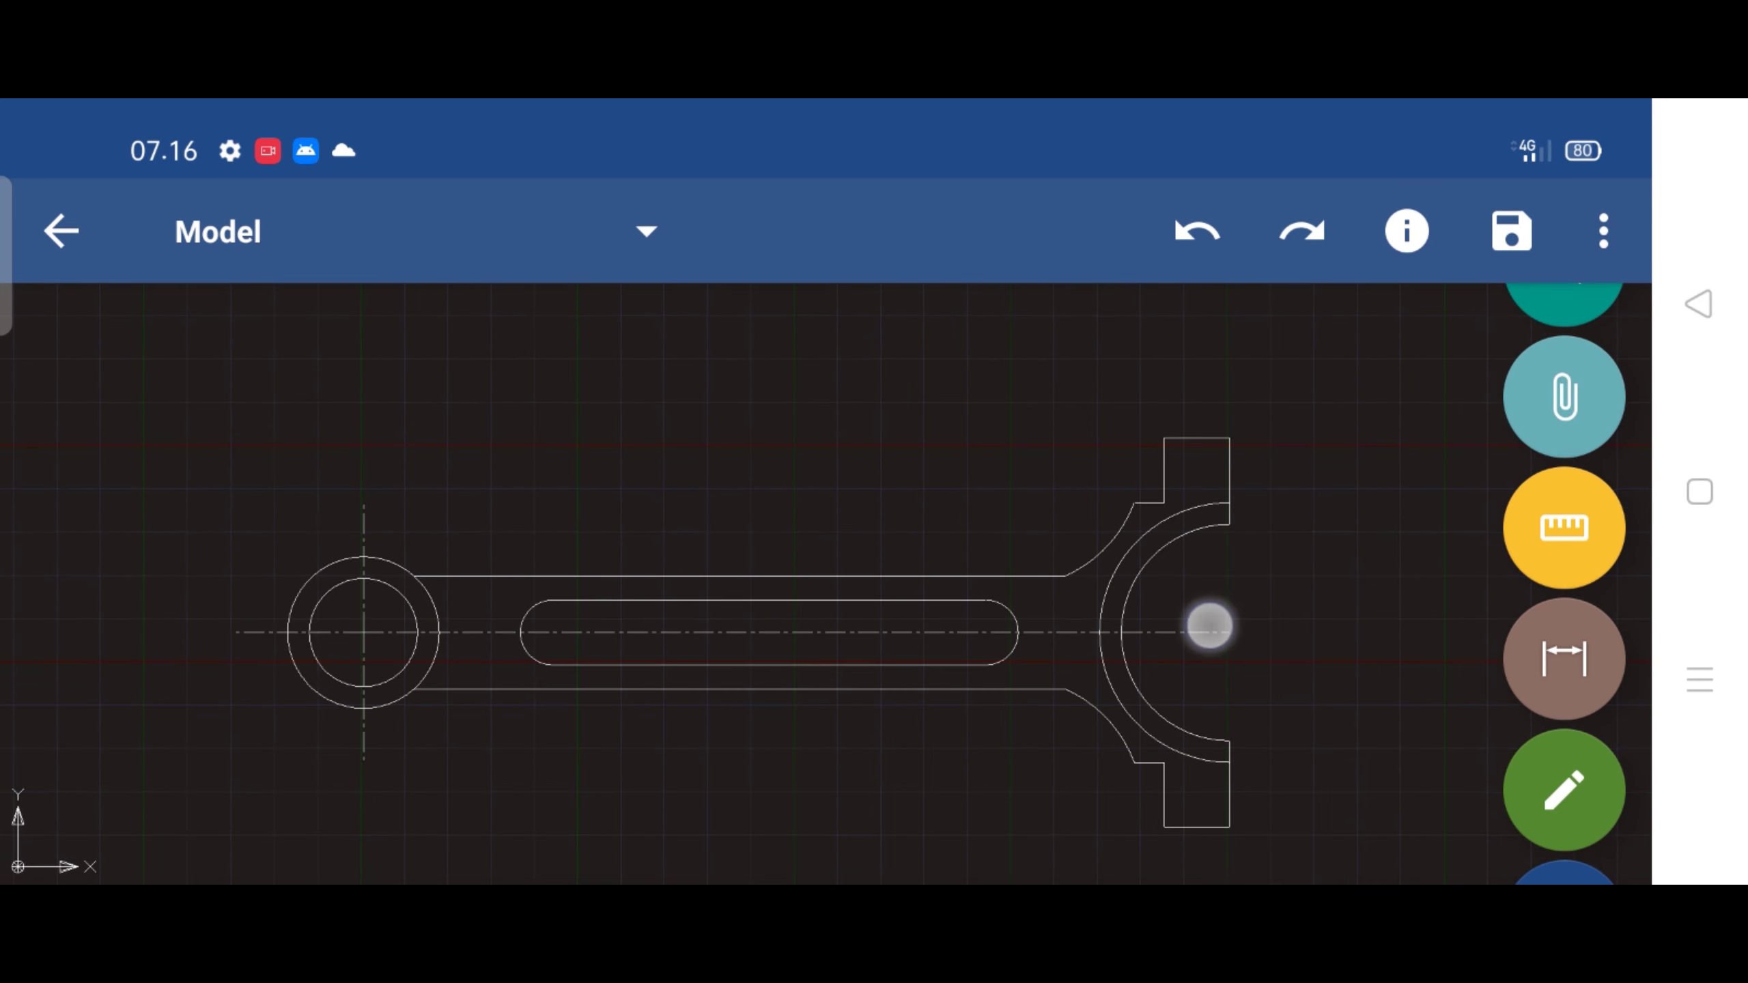
click(342, 528)
scroll(688, 606, up, 2)
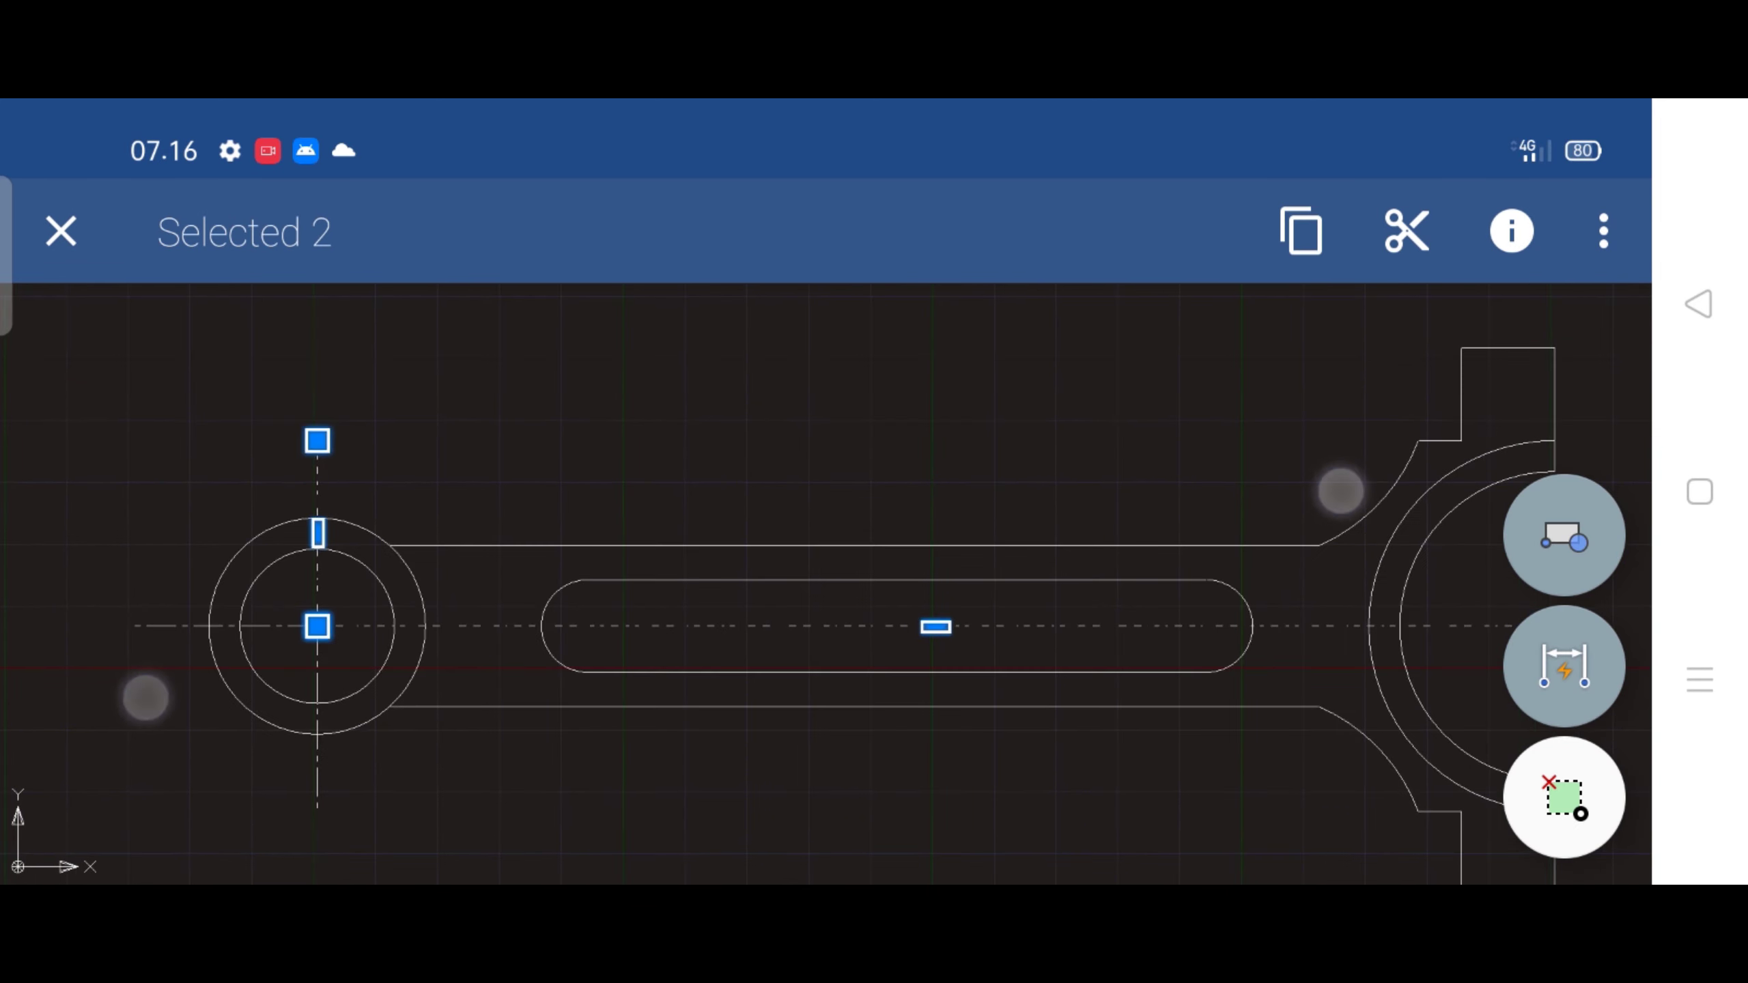
click(171, 629)
click(288, 742)
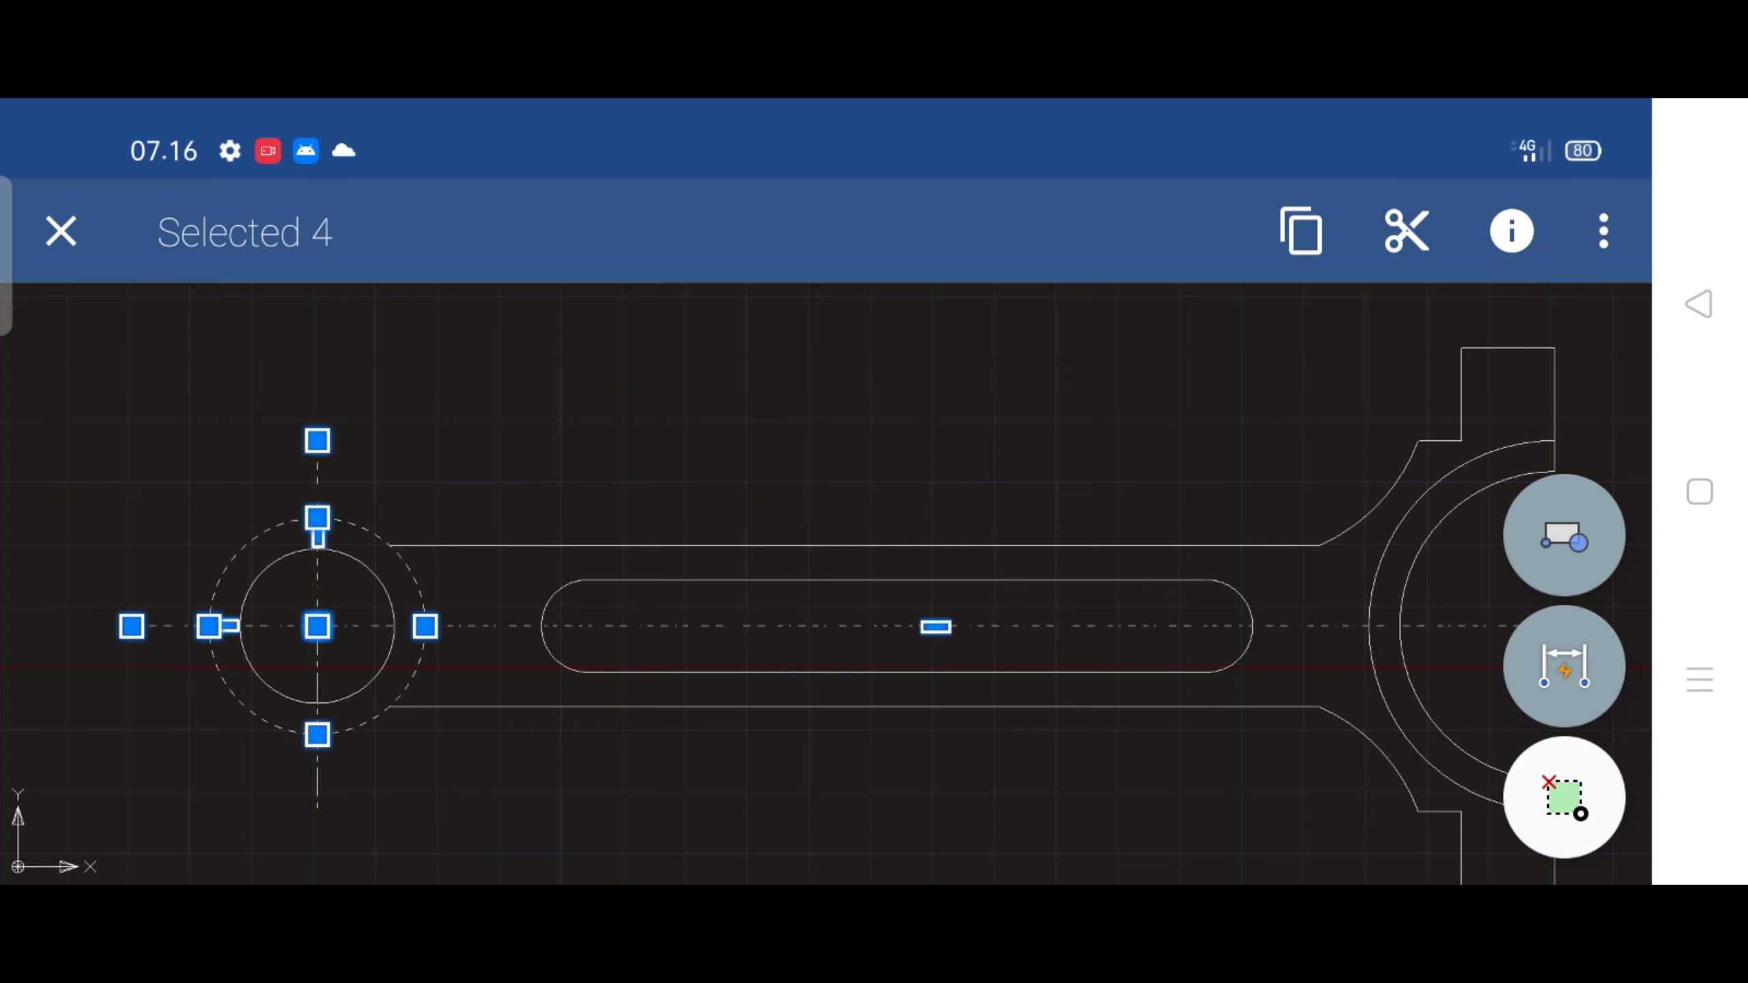
click(1564, 796)
Select the plain rod's vertical, horizontal and slot centre-line segments and delete them
click(315, 764)
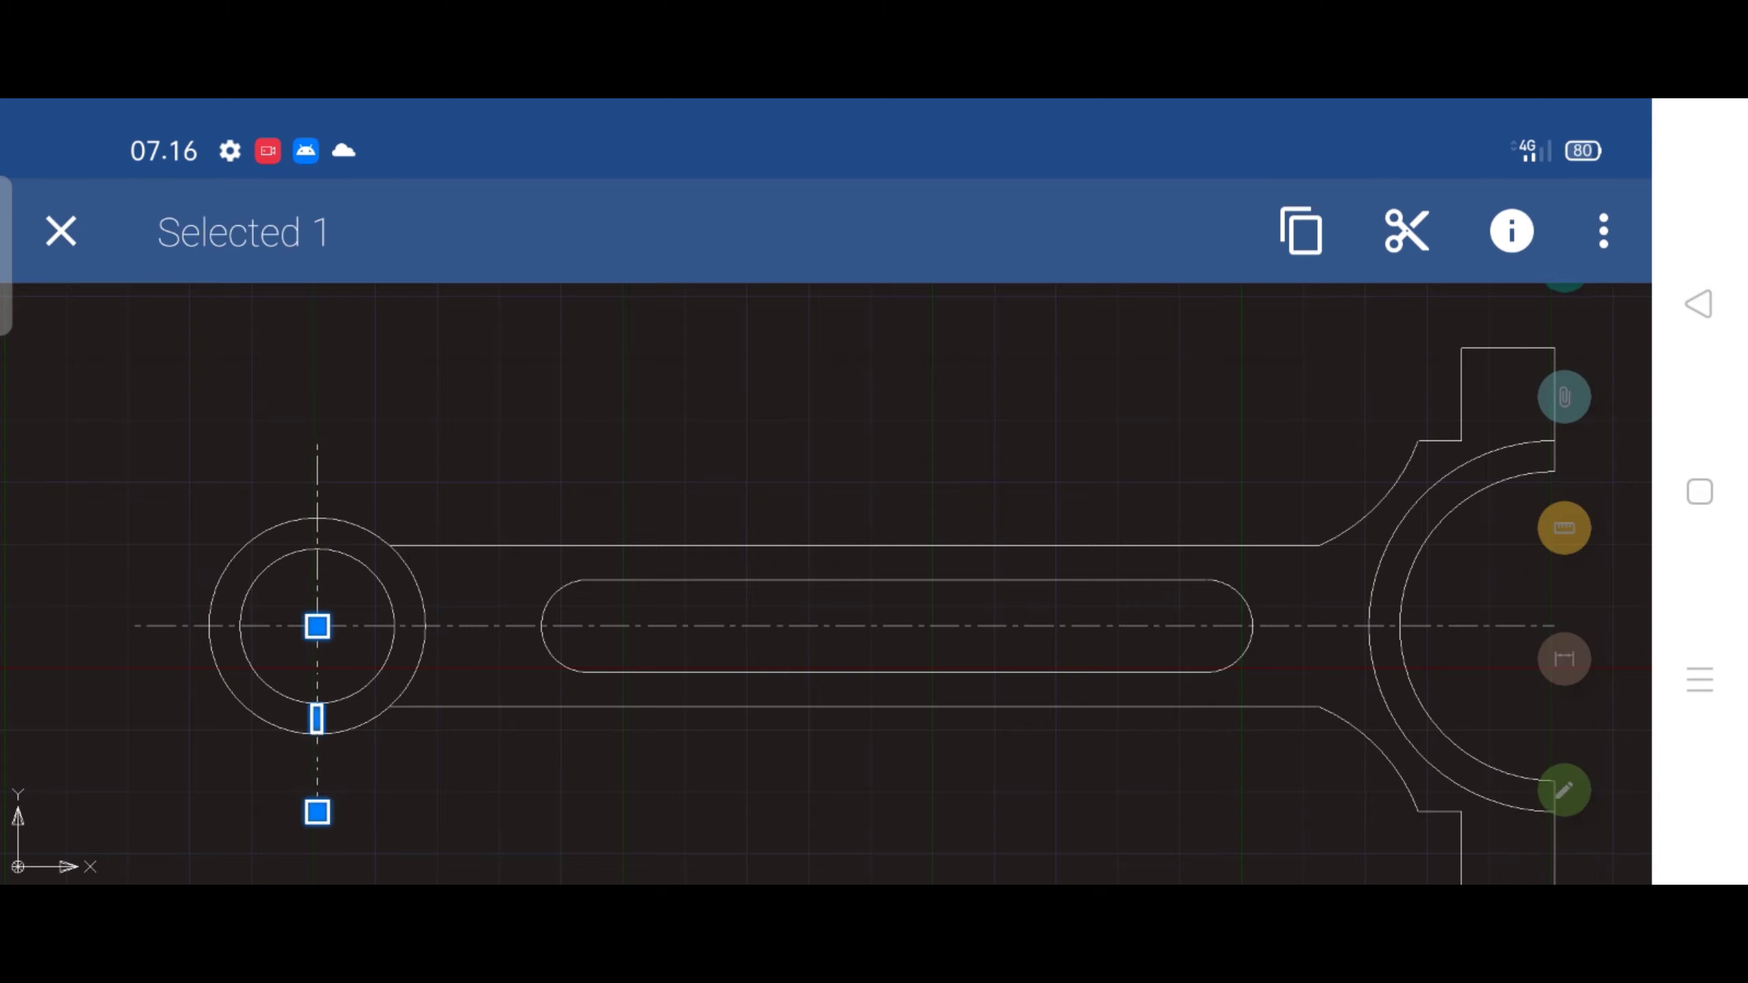
click(498, 628)
click(340, 463)
click(142, 629)
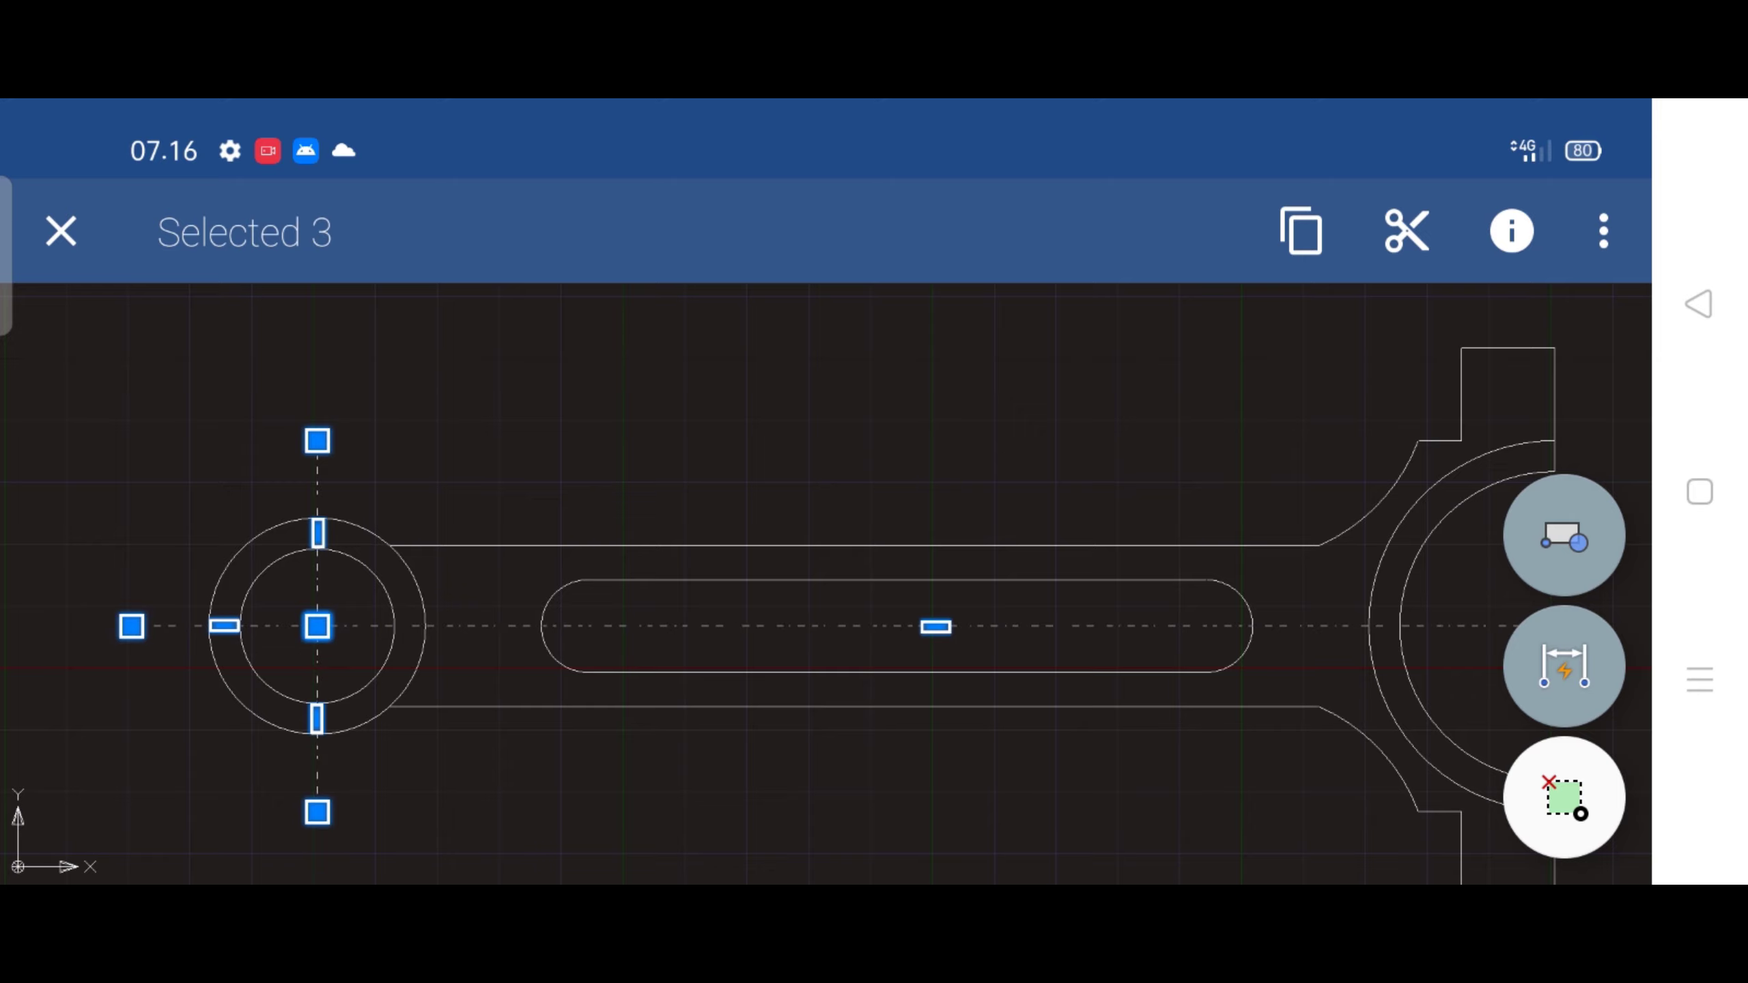
click(1603, 232)
scroll(1452, 418, down, 3)
click(1362, 823)
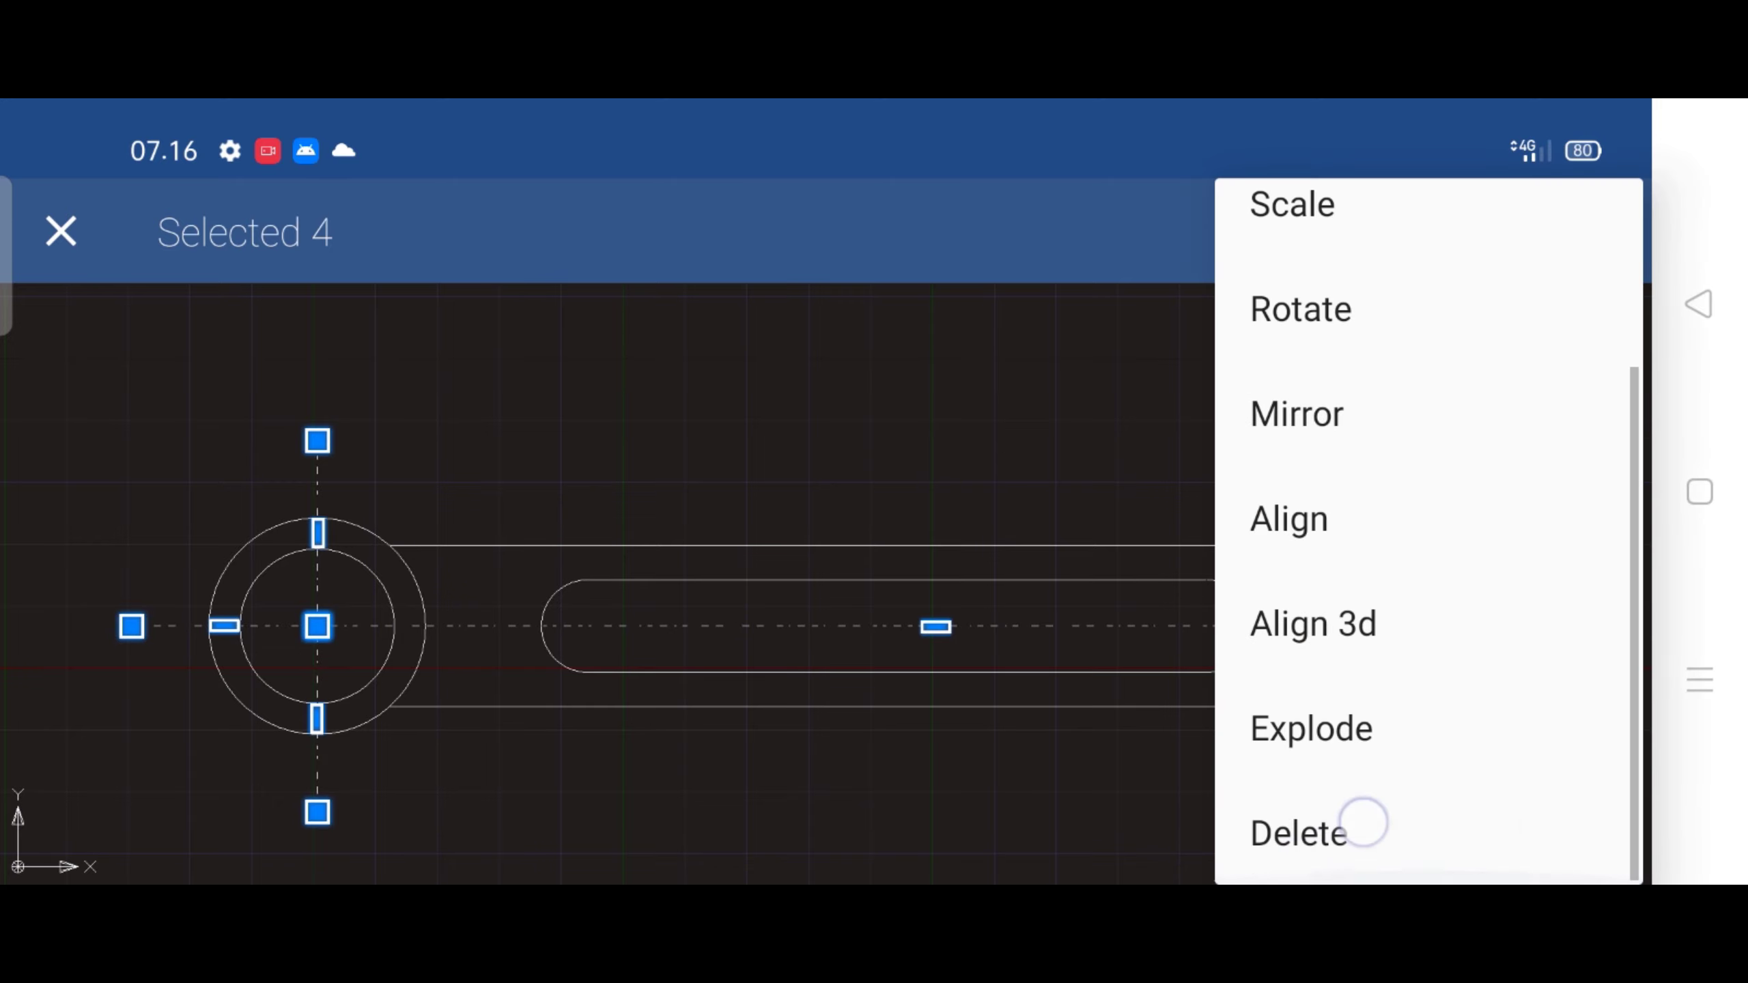
scroll(963, 620, down, 10)
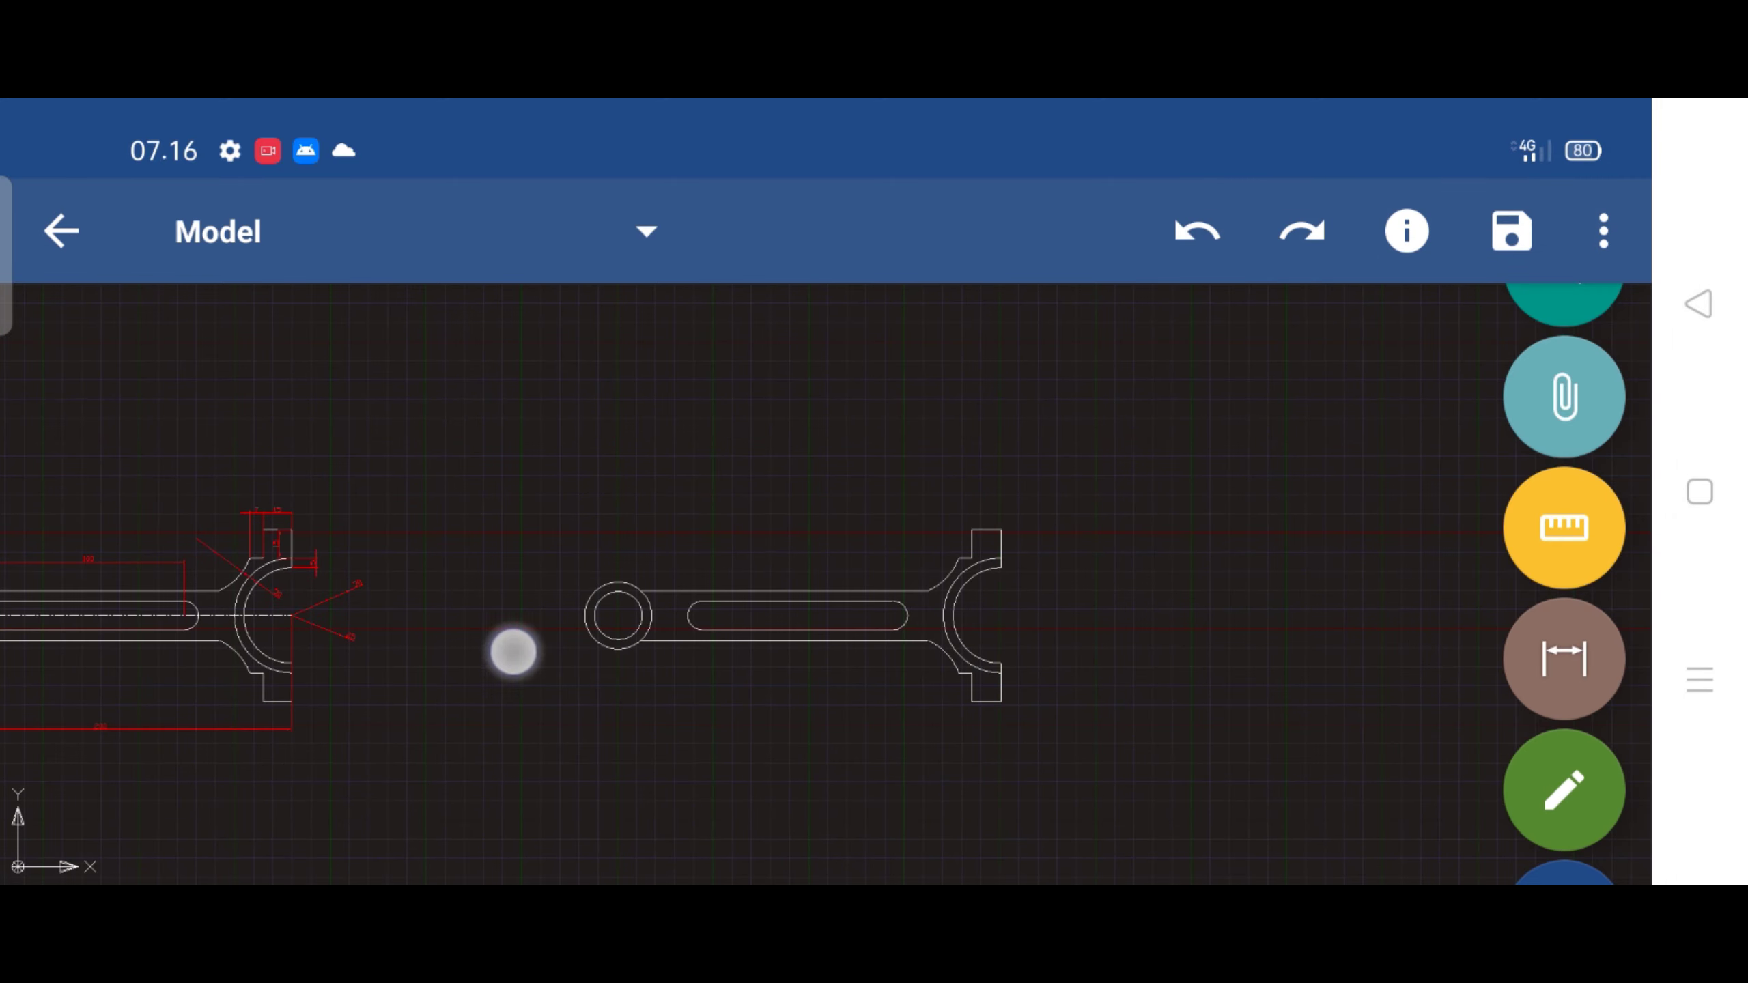
scroll(846, 630, up, 2)
scroll(846, 628, down, 1)
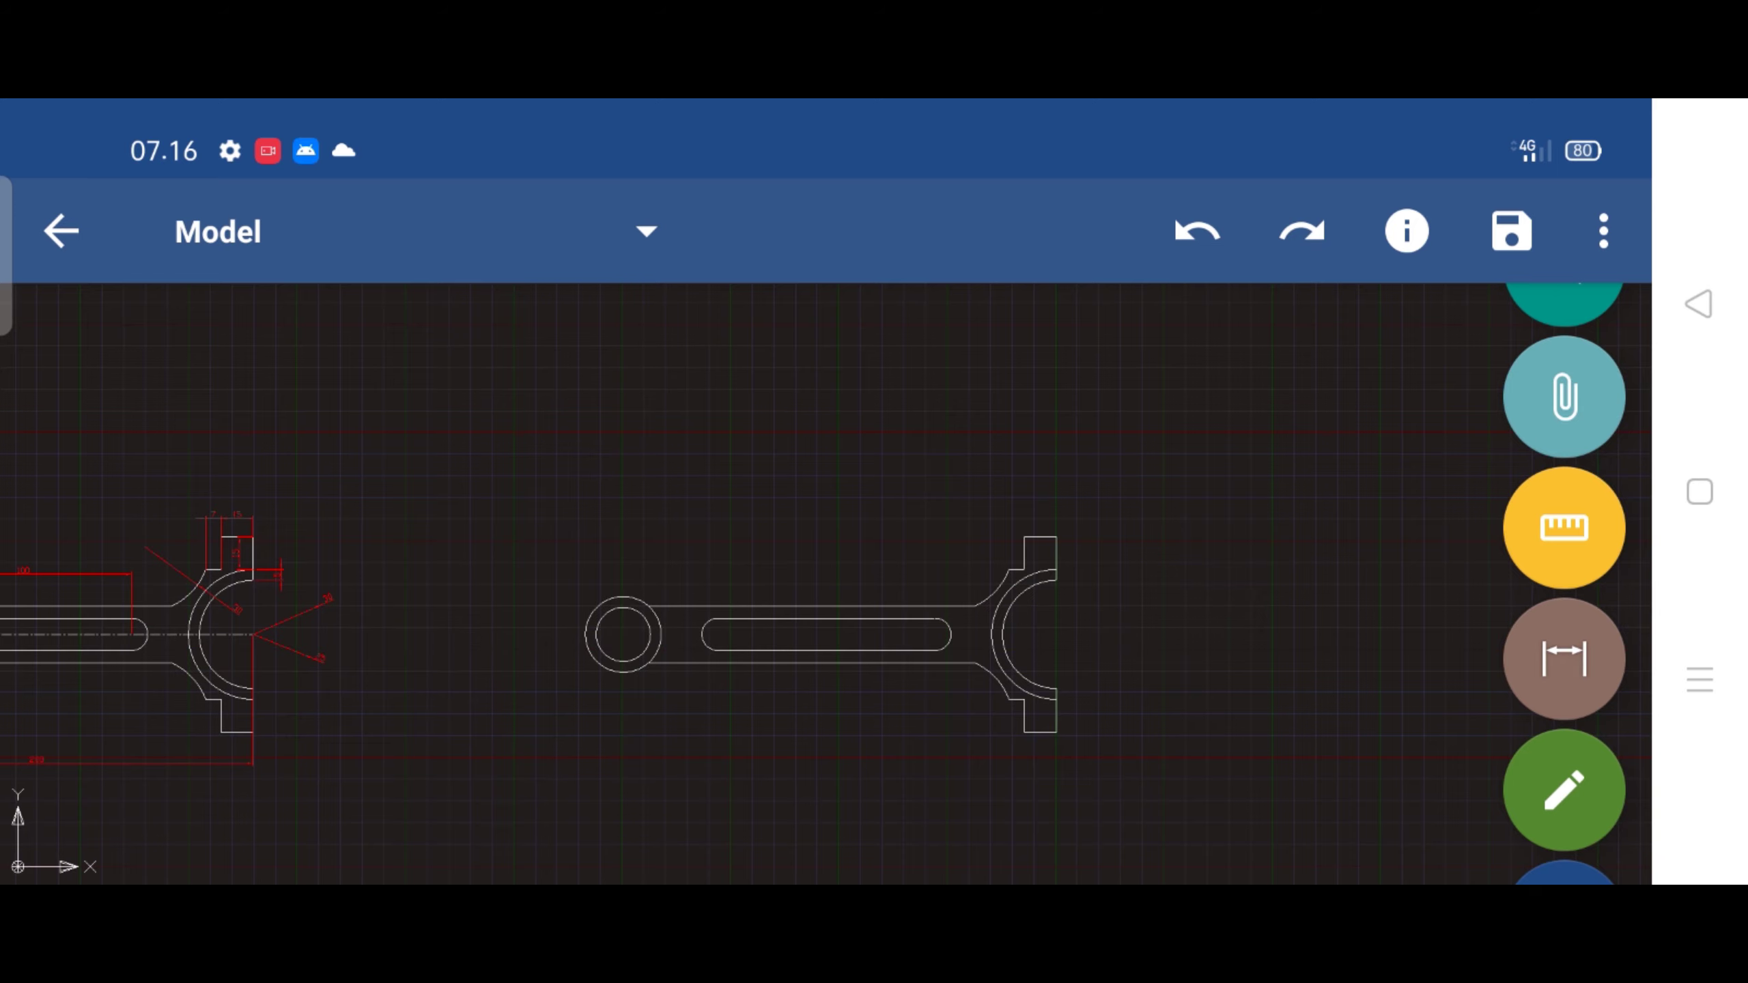
Window-select all 22 objects of the plain rod copy and open their Properties
click(494, 531)
drag(1186, 469, 1162, 845)
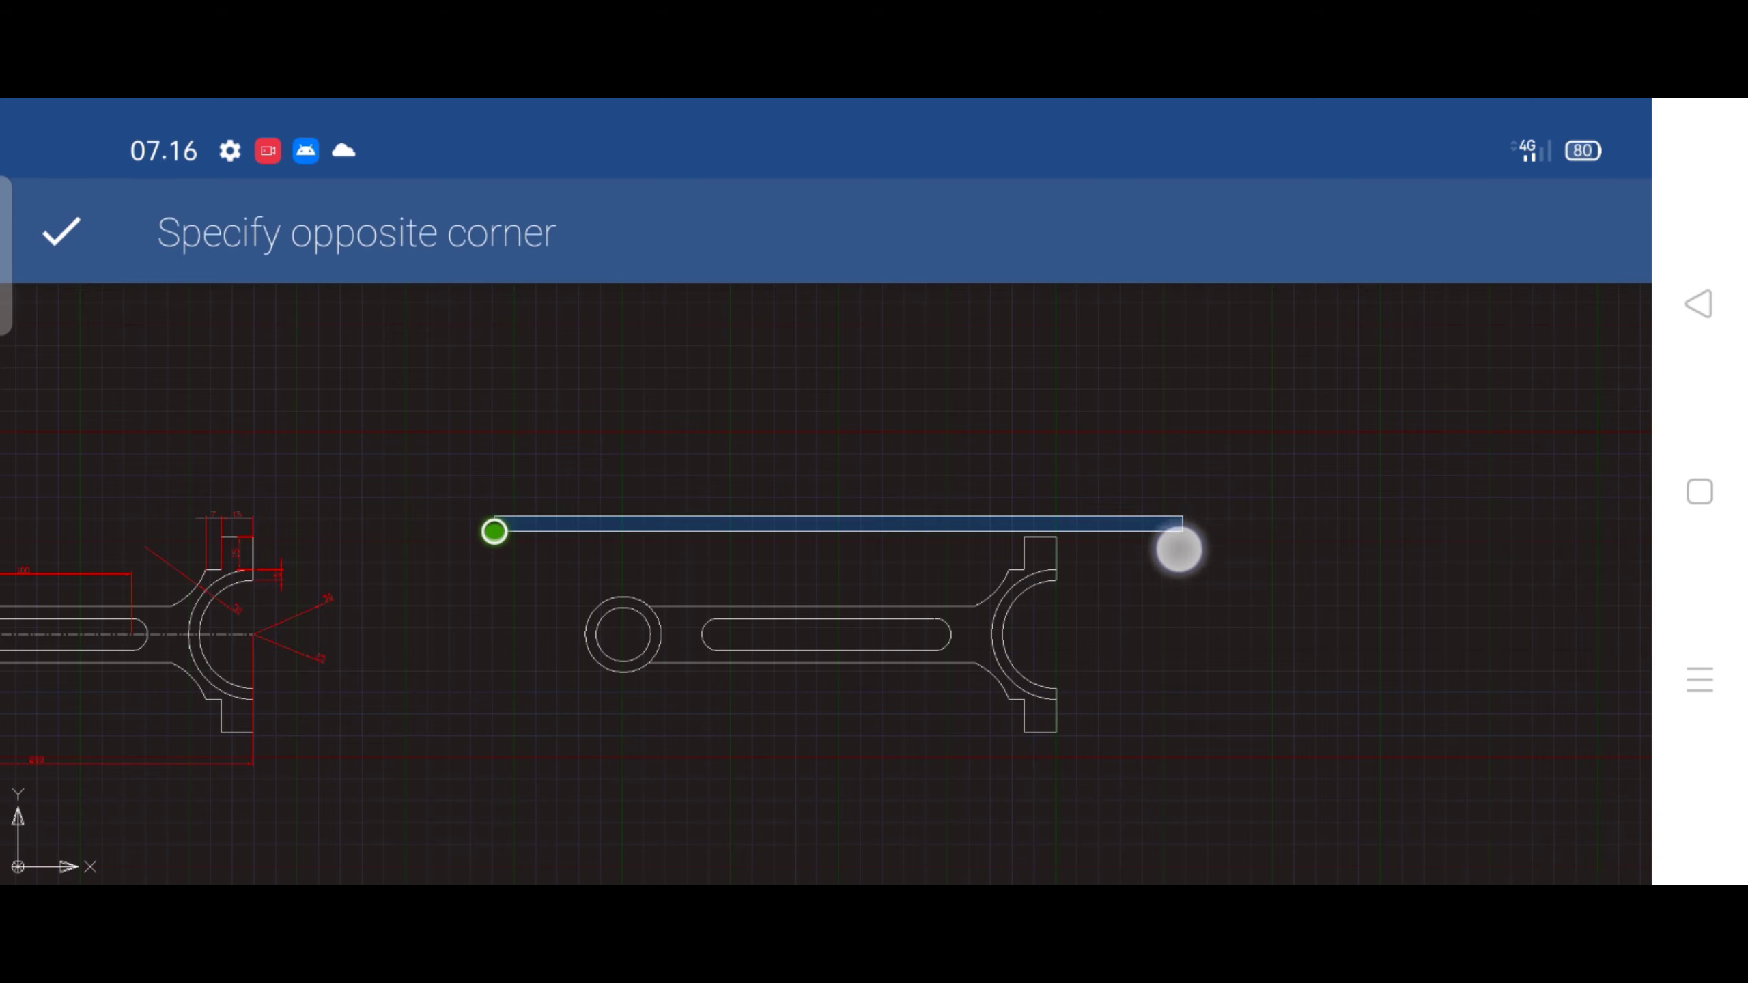
click(1514, 227)
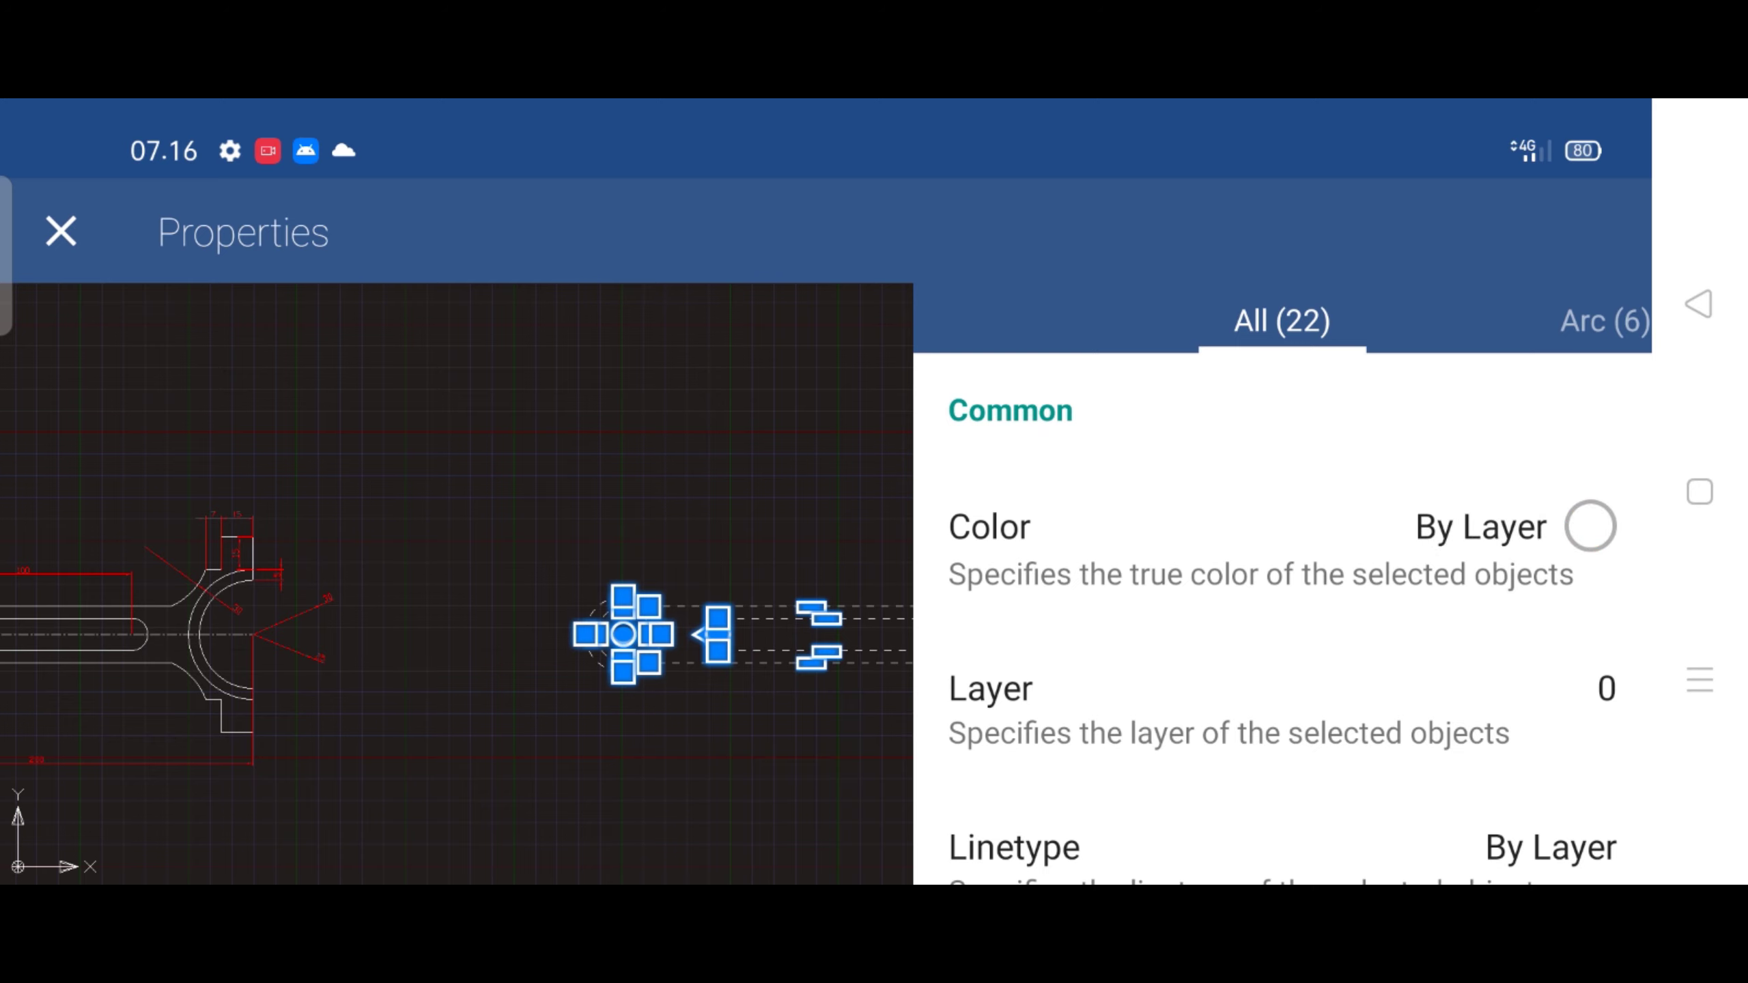
Set the Thickness of the rod's six arcs to 12 mm
click(1603, 321)
drag(1490, 590, 1493, 423)
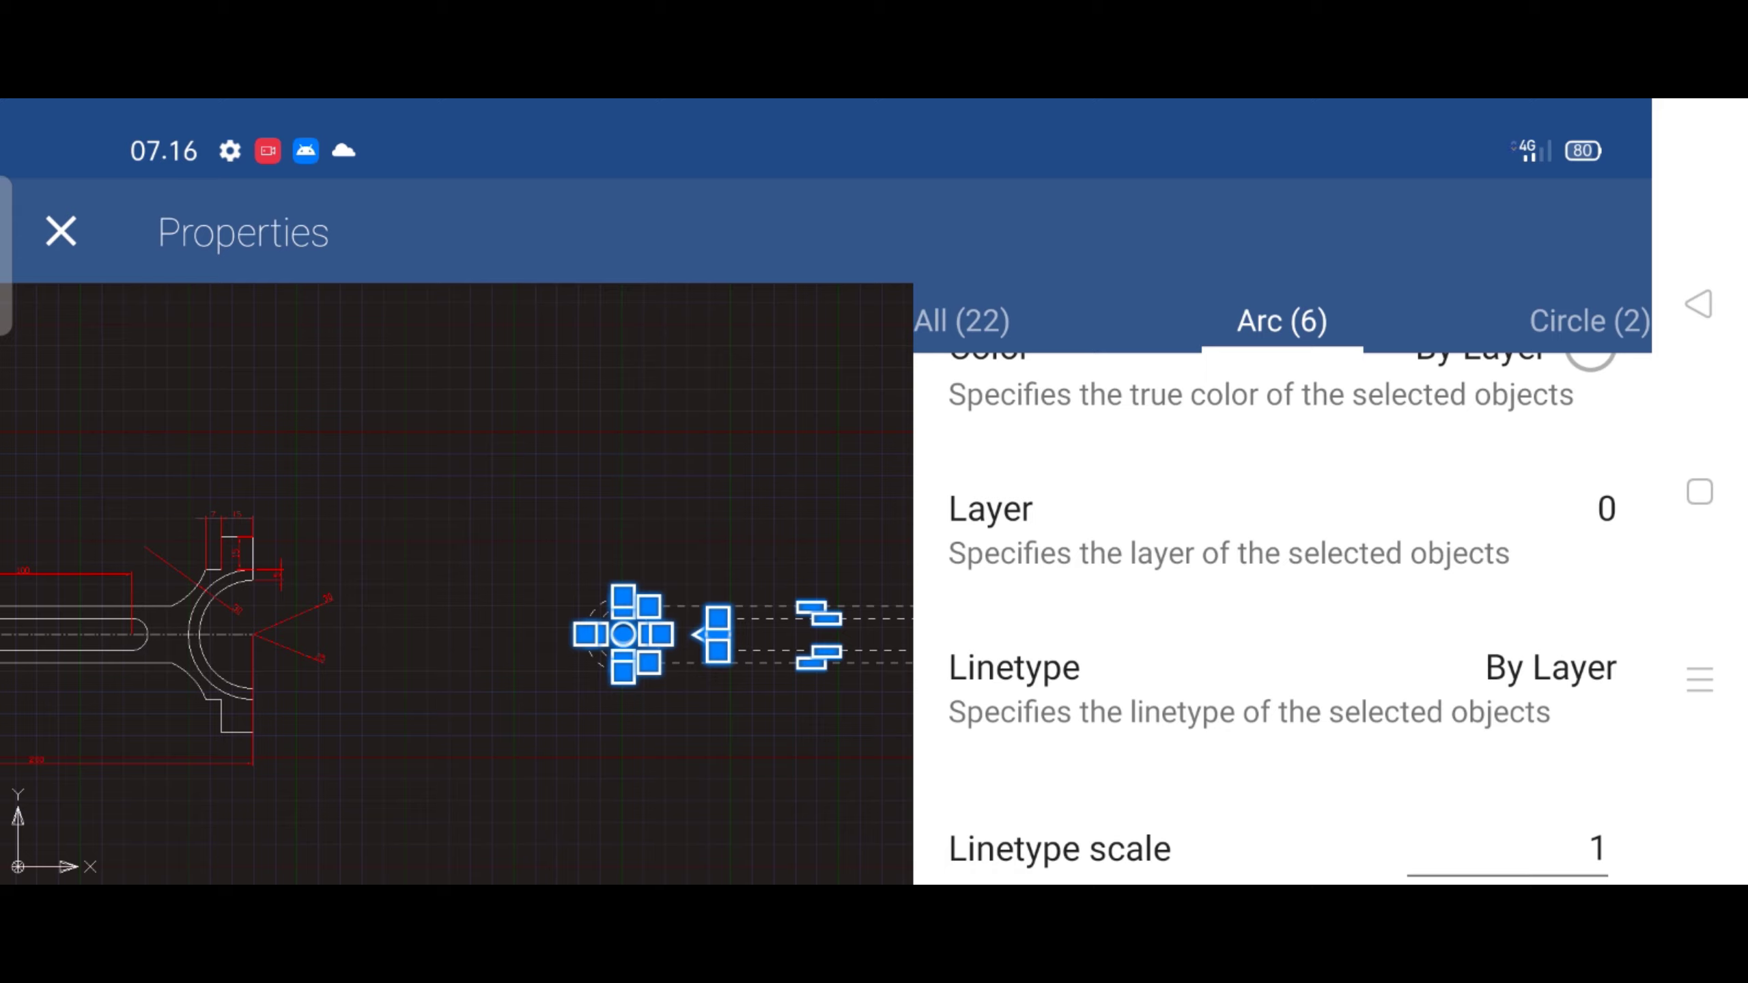
scroll(1574, 414, down, 3)
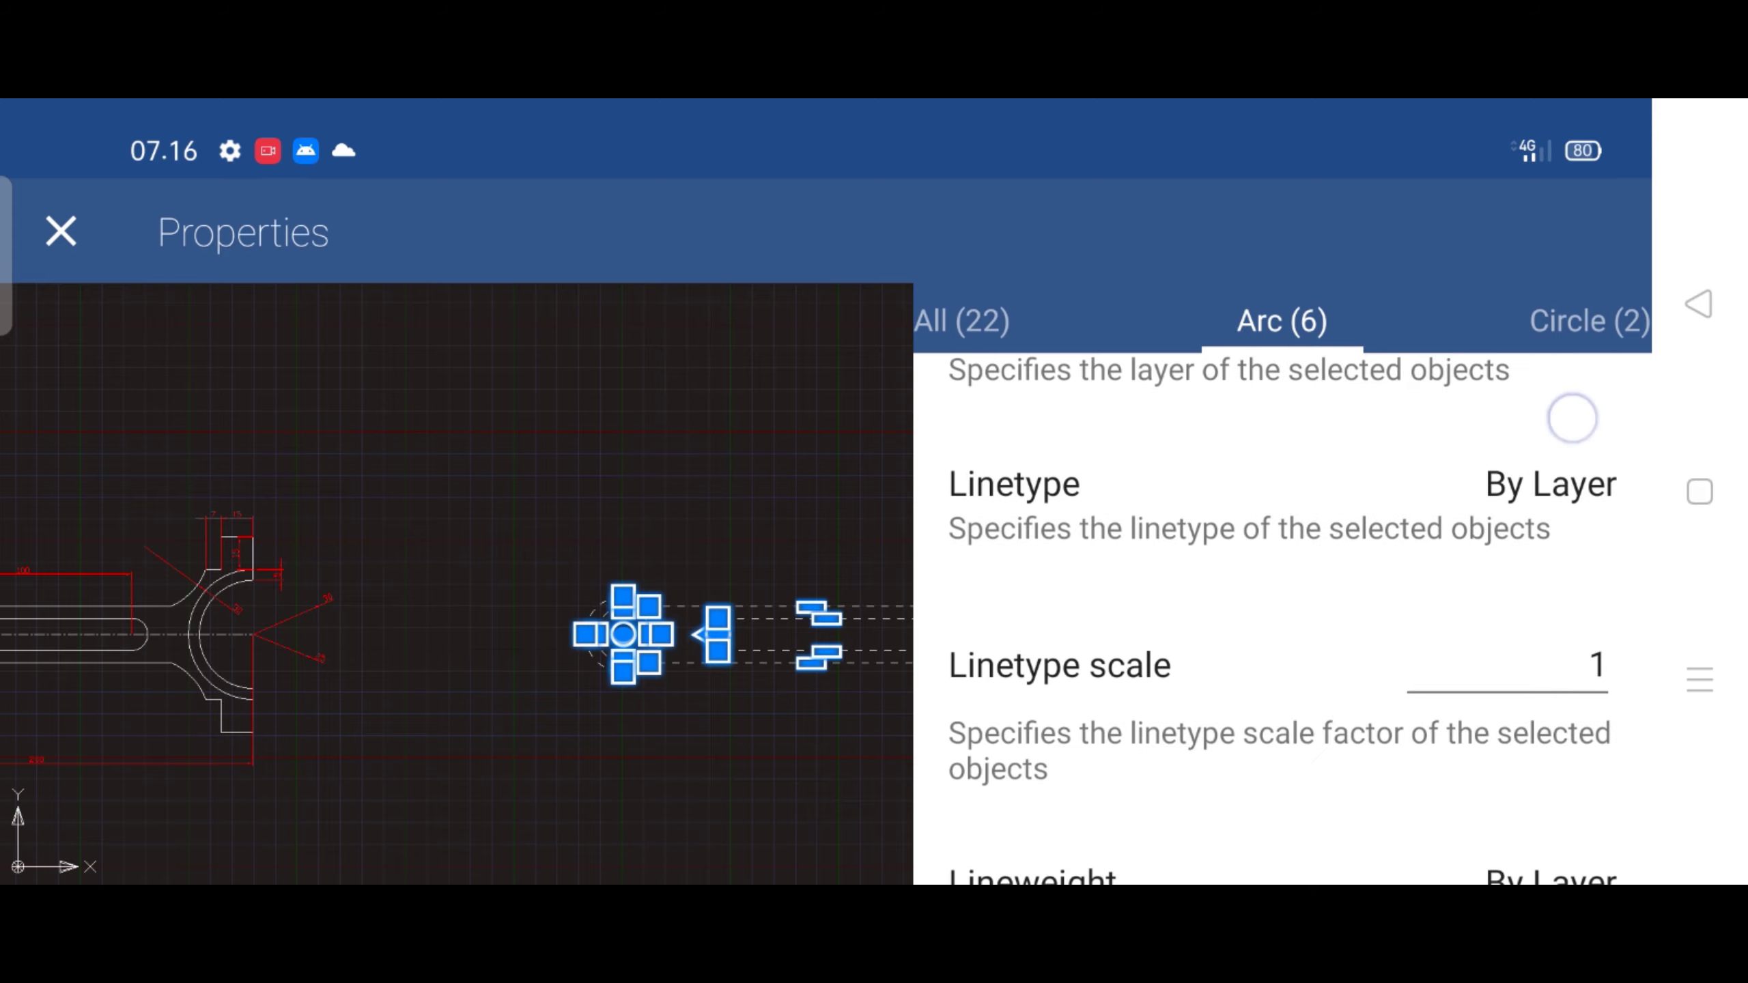
scroll(1550, 491, down, 5)
scroll(1526, 590, down, 3)
scroll(1526, 590, down, 2)
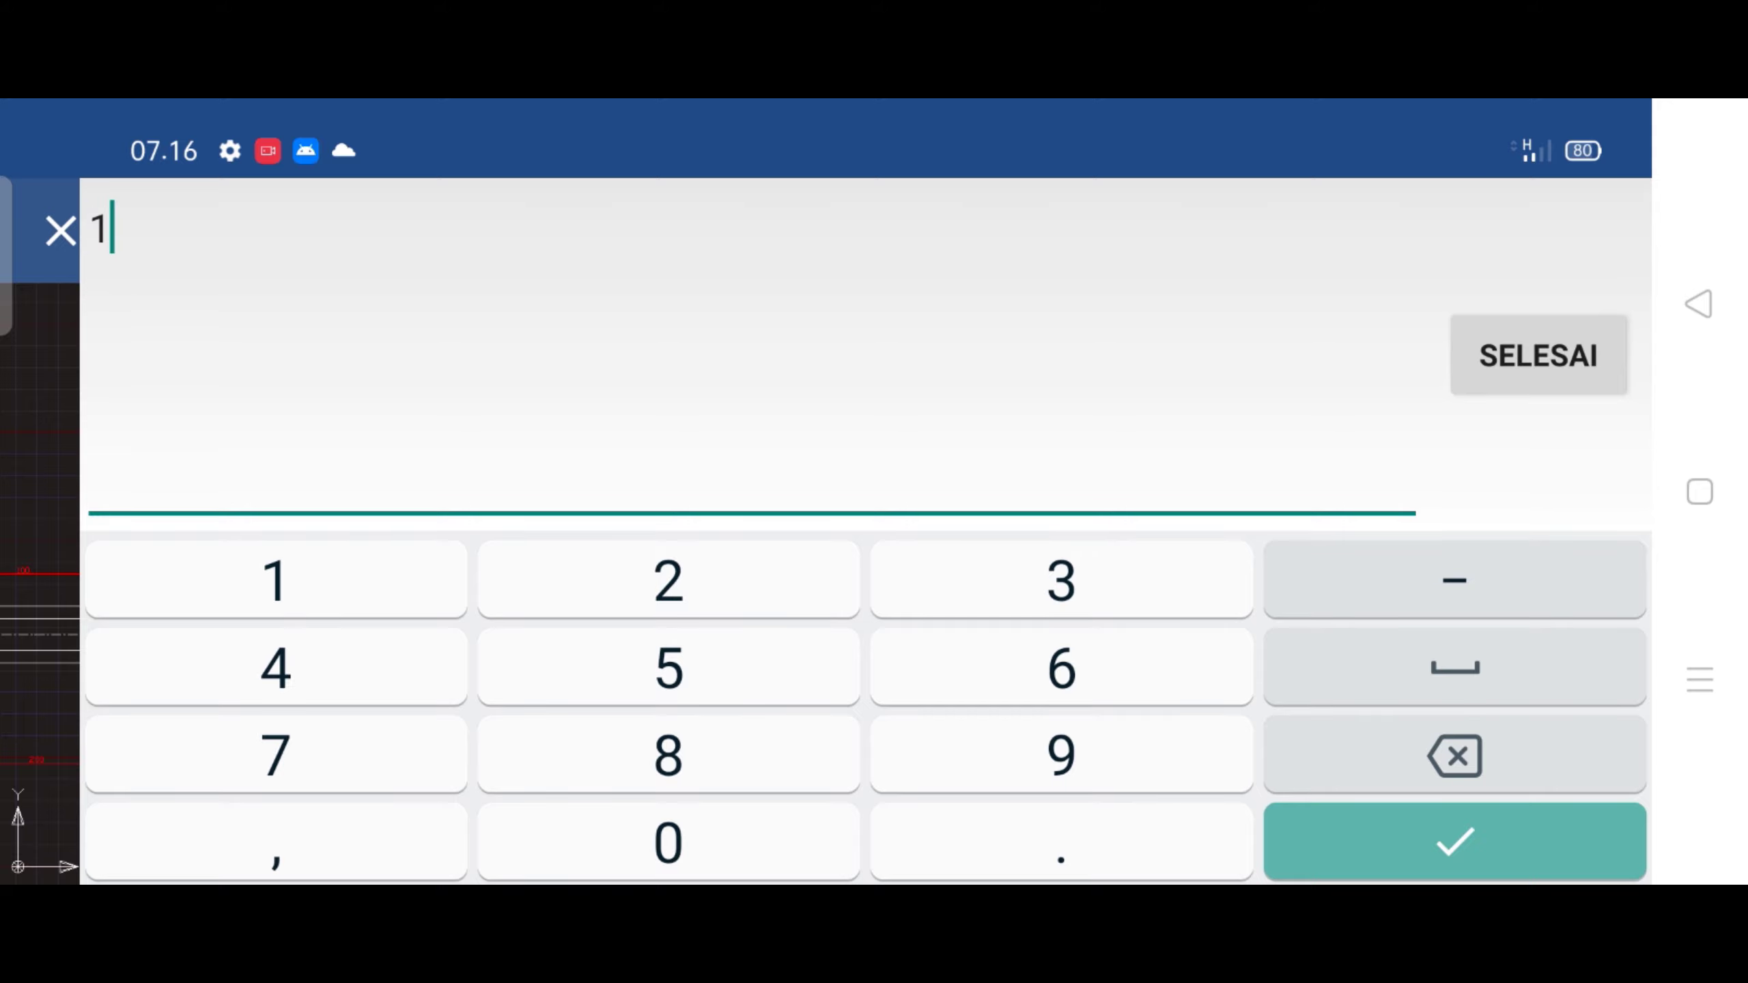
text(2)
click(1569, 355)
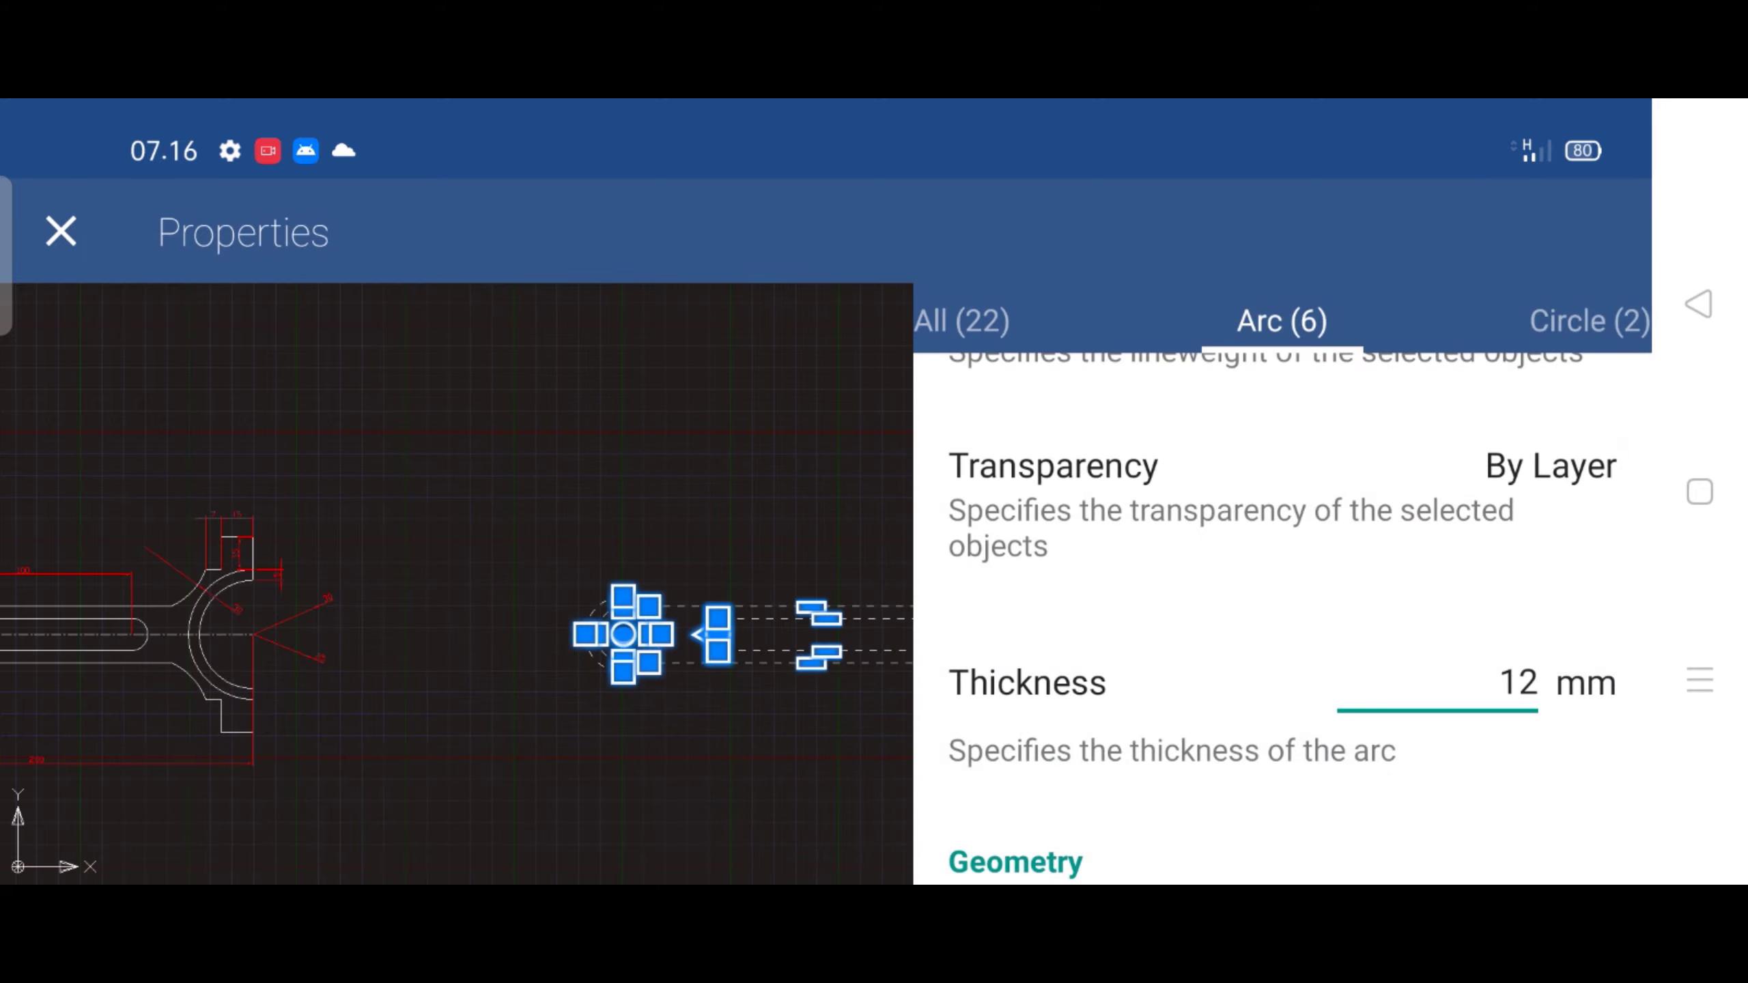
Set the two circles' Thickness to 25 mm
click(1592, 312)
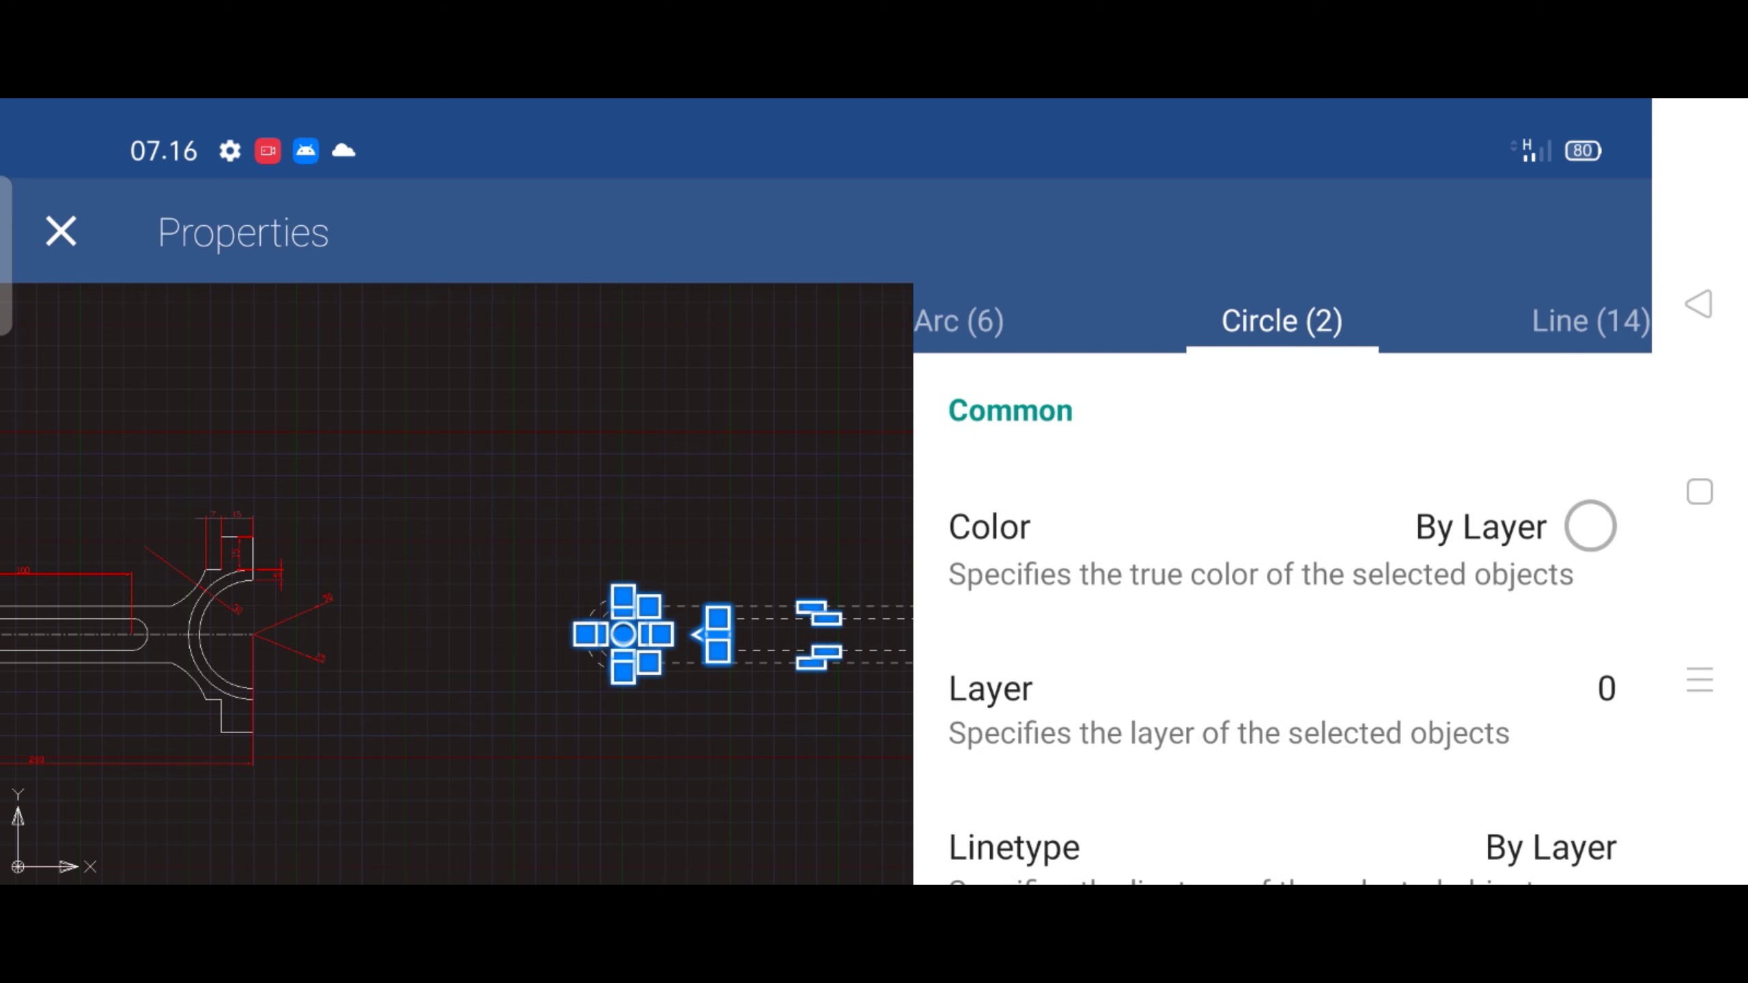
scroll(1529, 574, down, 5)
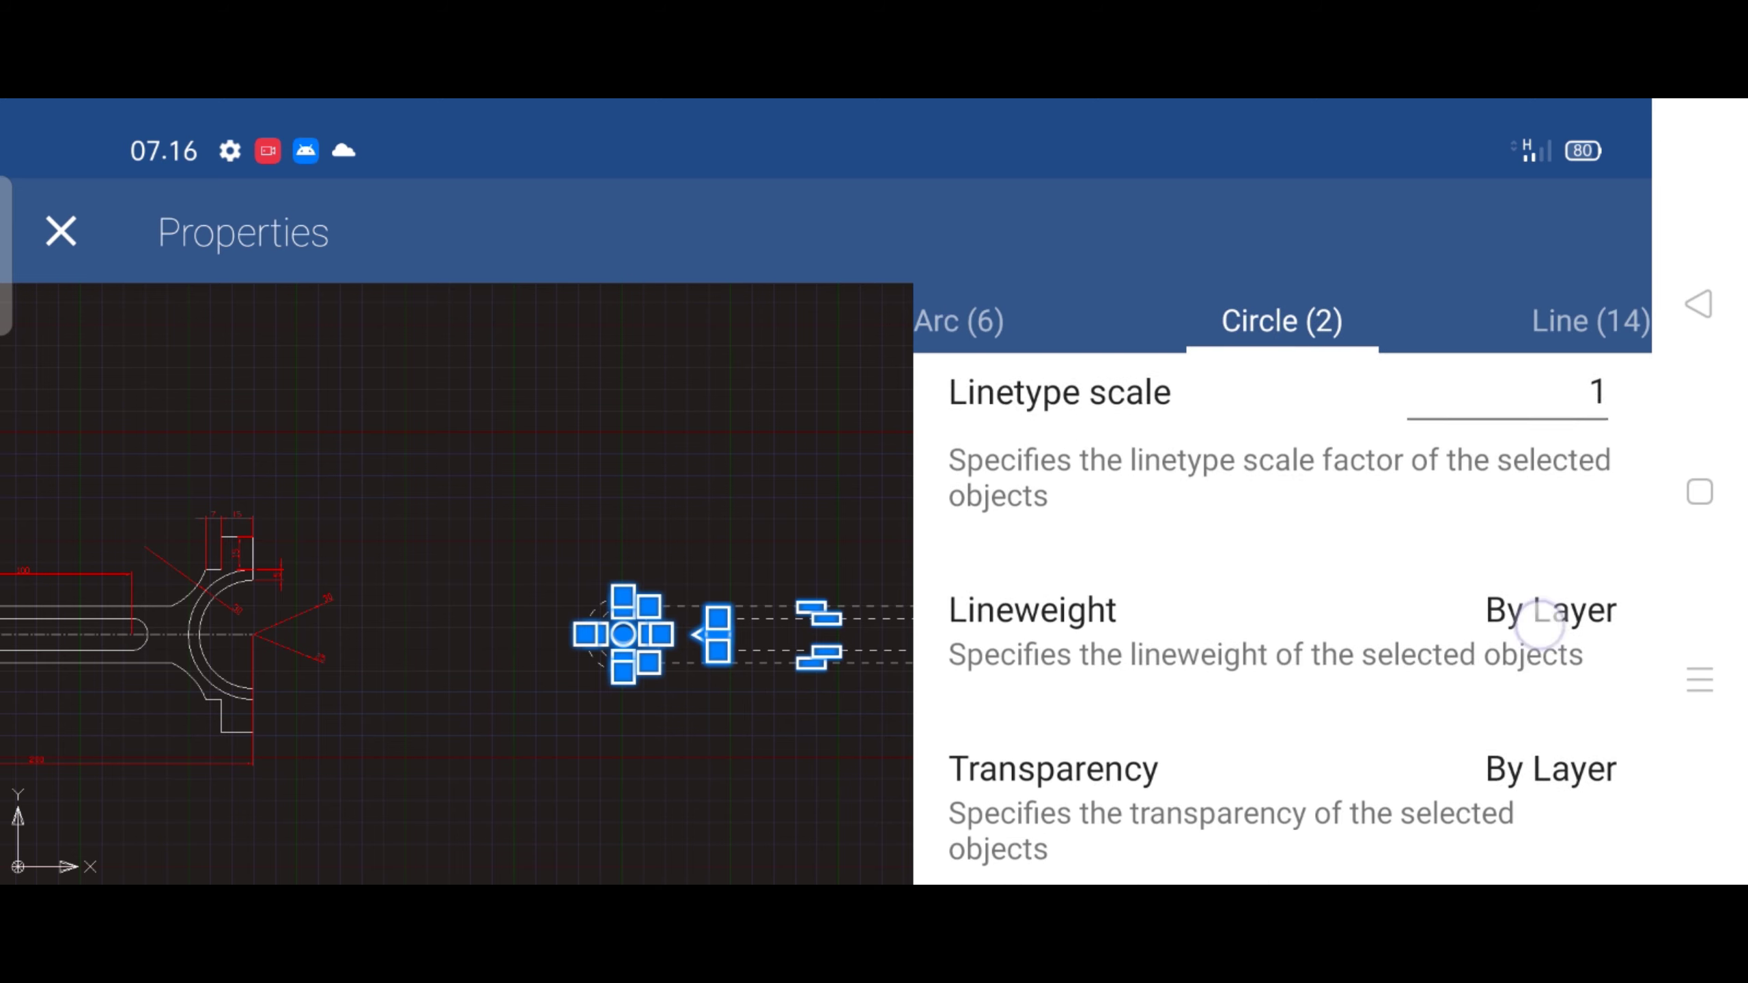
scroll(1540, 623, down, 5)
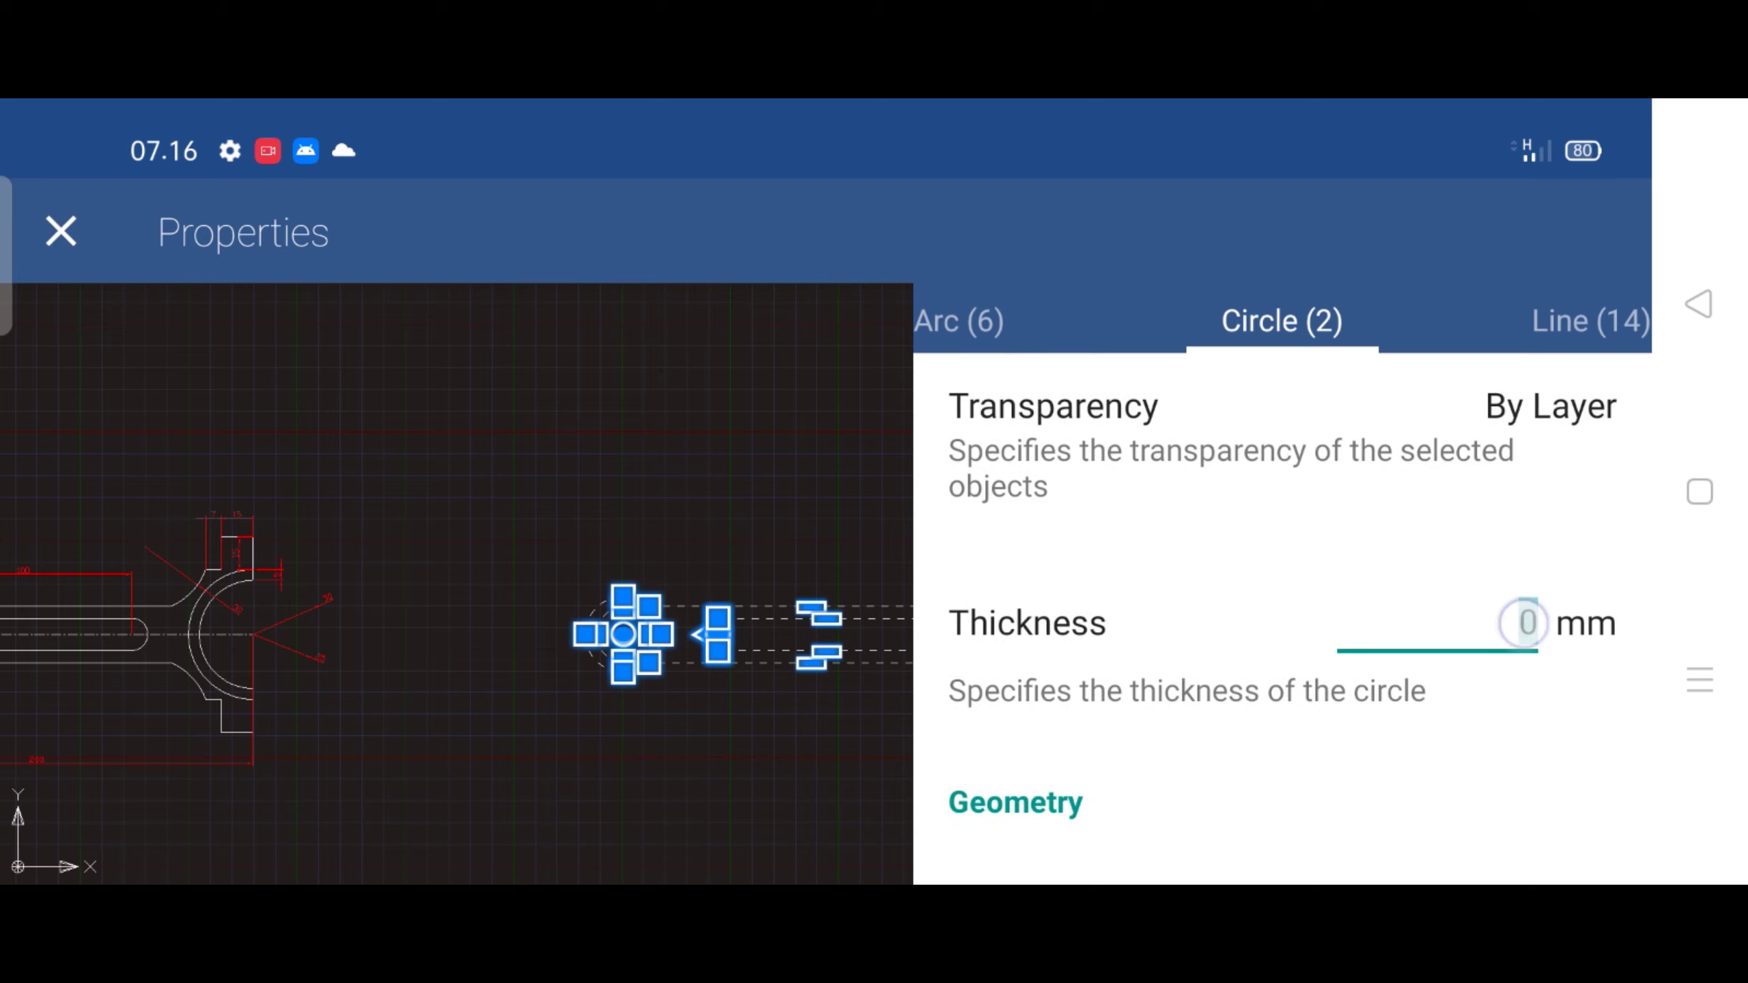
click(1523, 623)
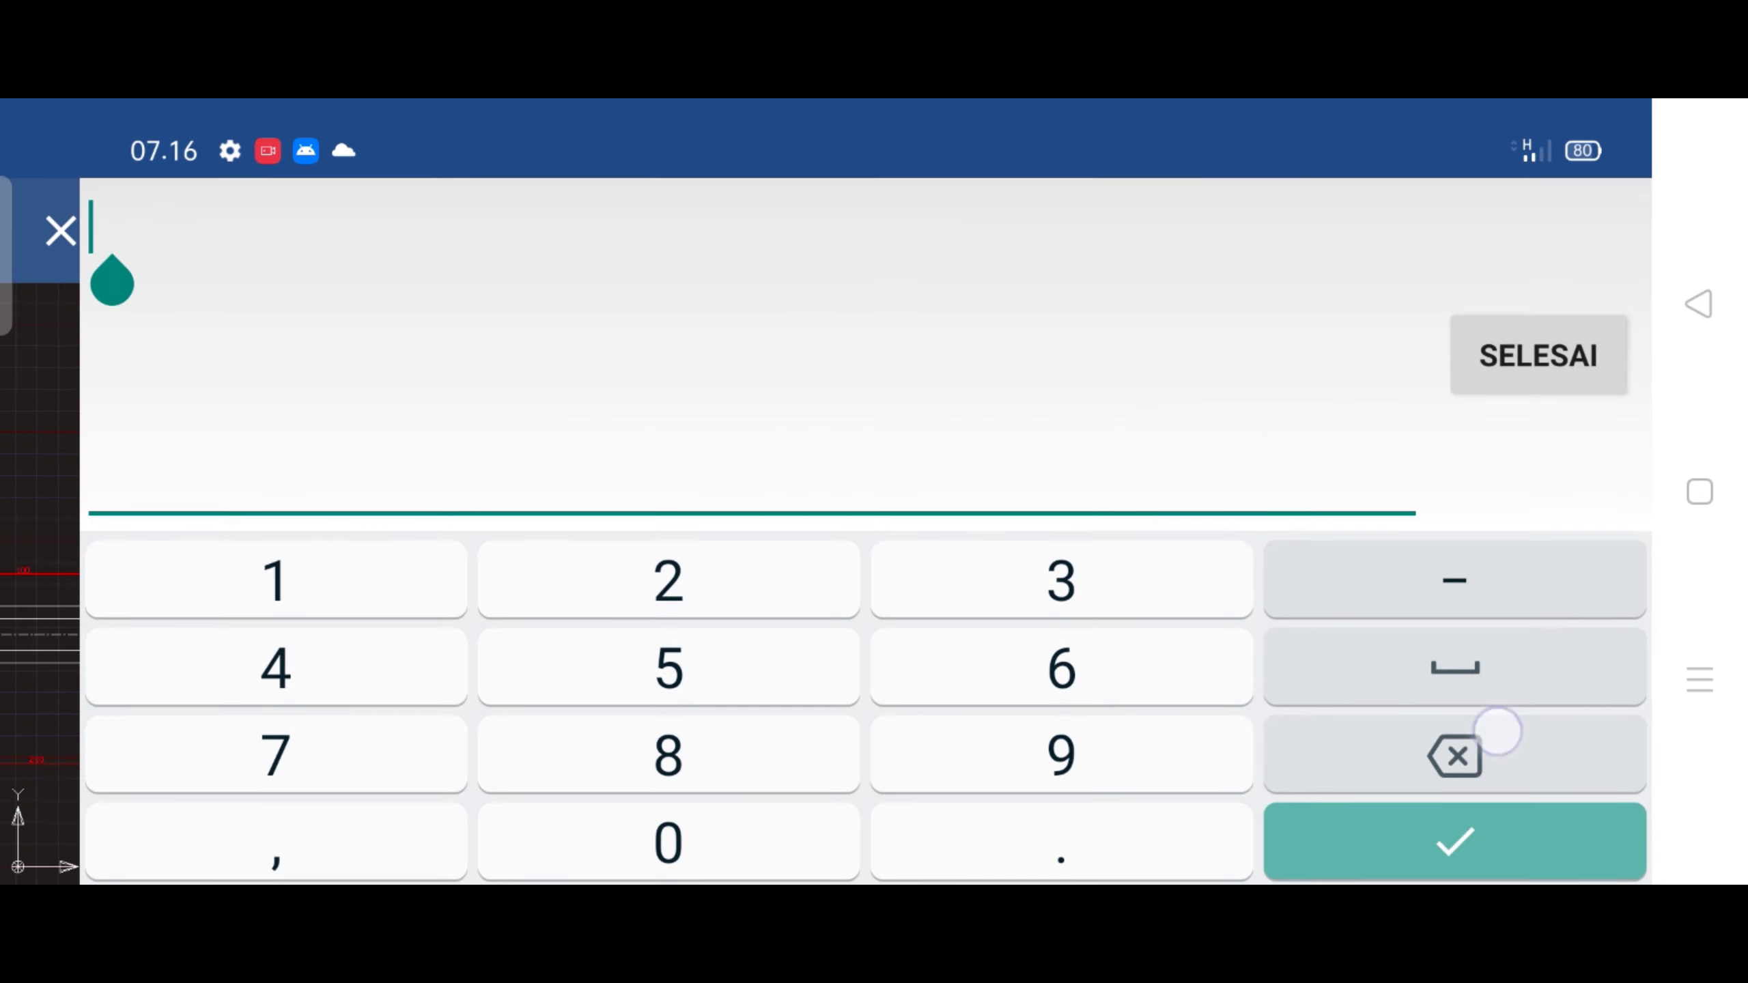
text(25)
click(1539, 355)
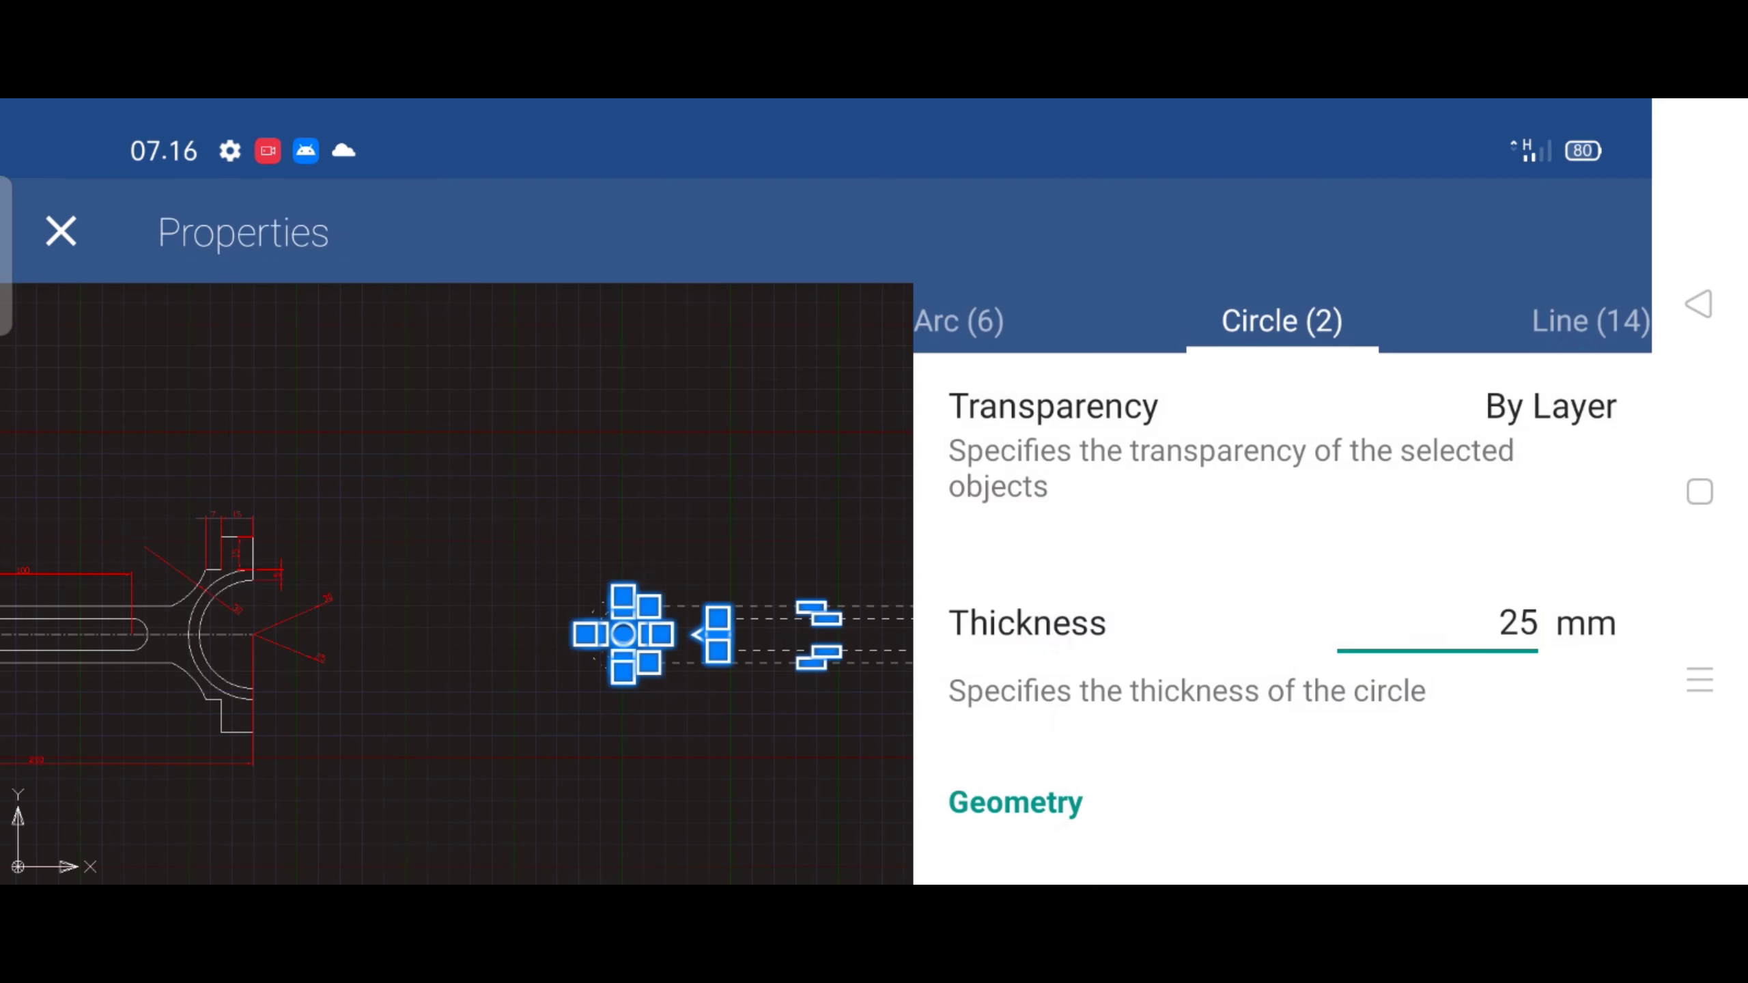
Set the 14 lines' Thickness to 12 mm and close Properties
click(1588, 318)
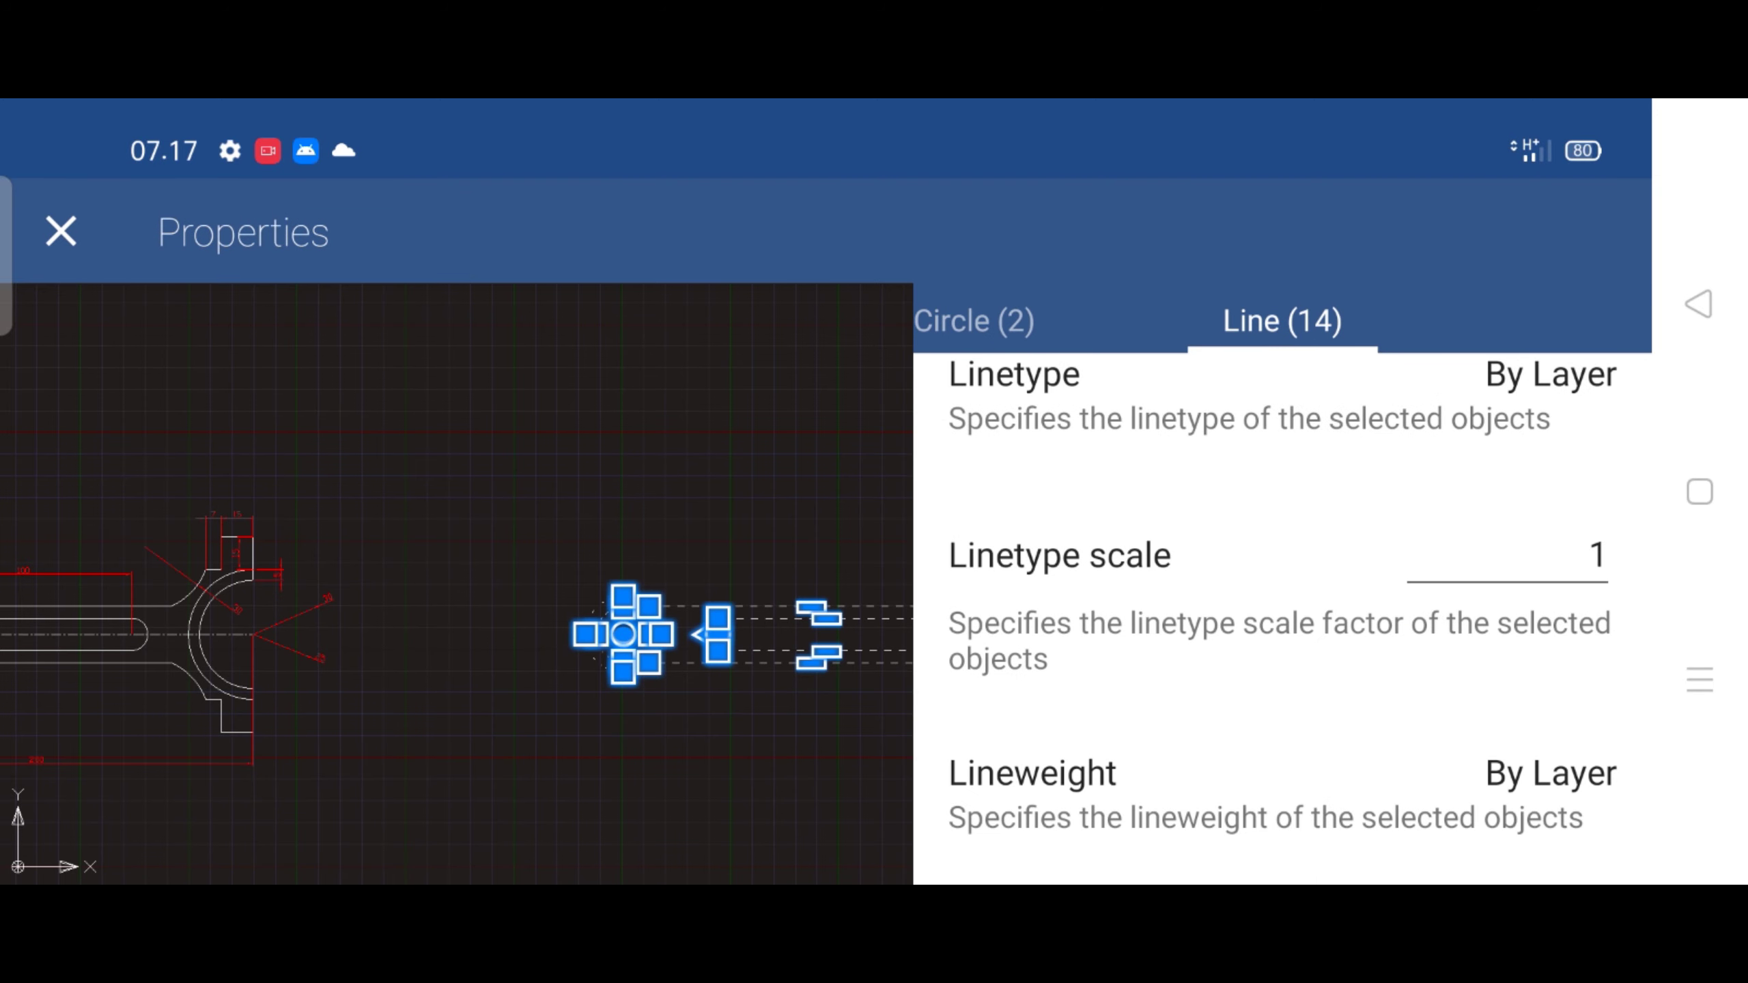
drag(1523, 674, 1542, 441)
drag(1522, 558, 1521, 407)
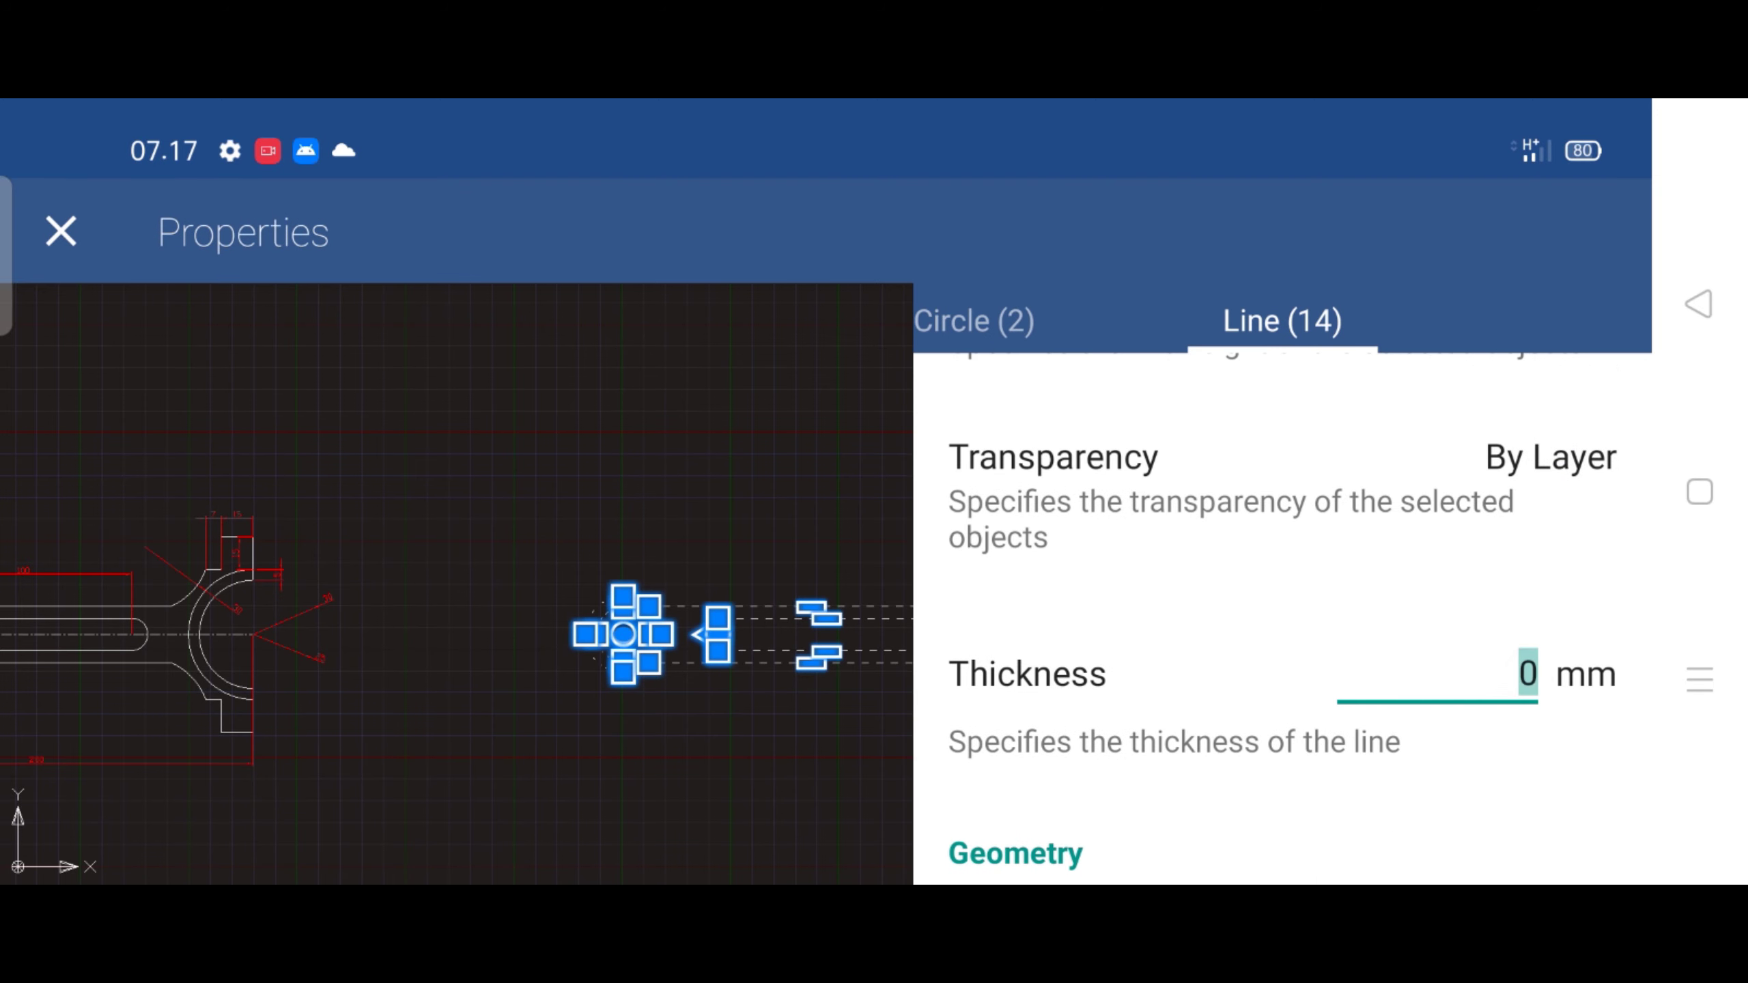
click(1528, 673)
text(12)
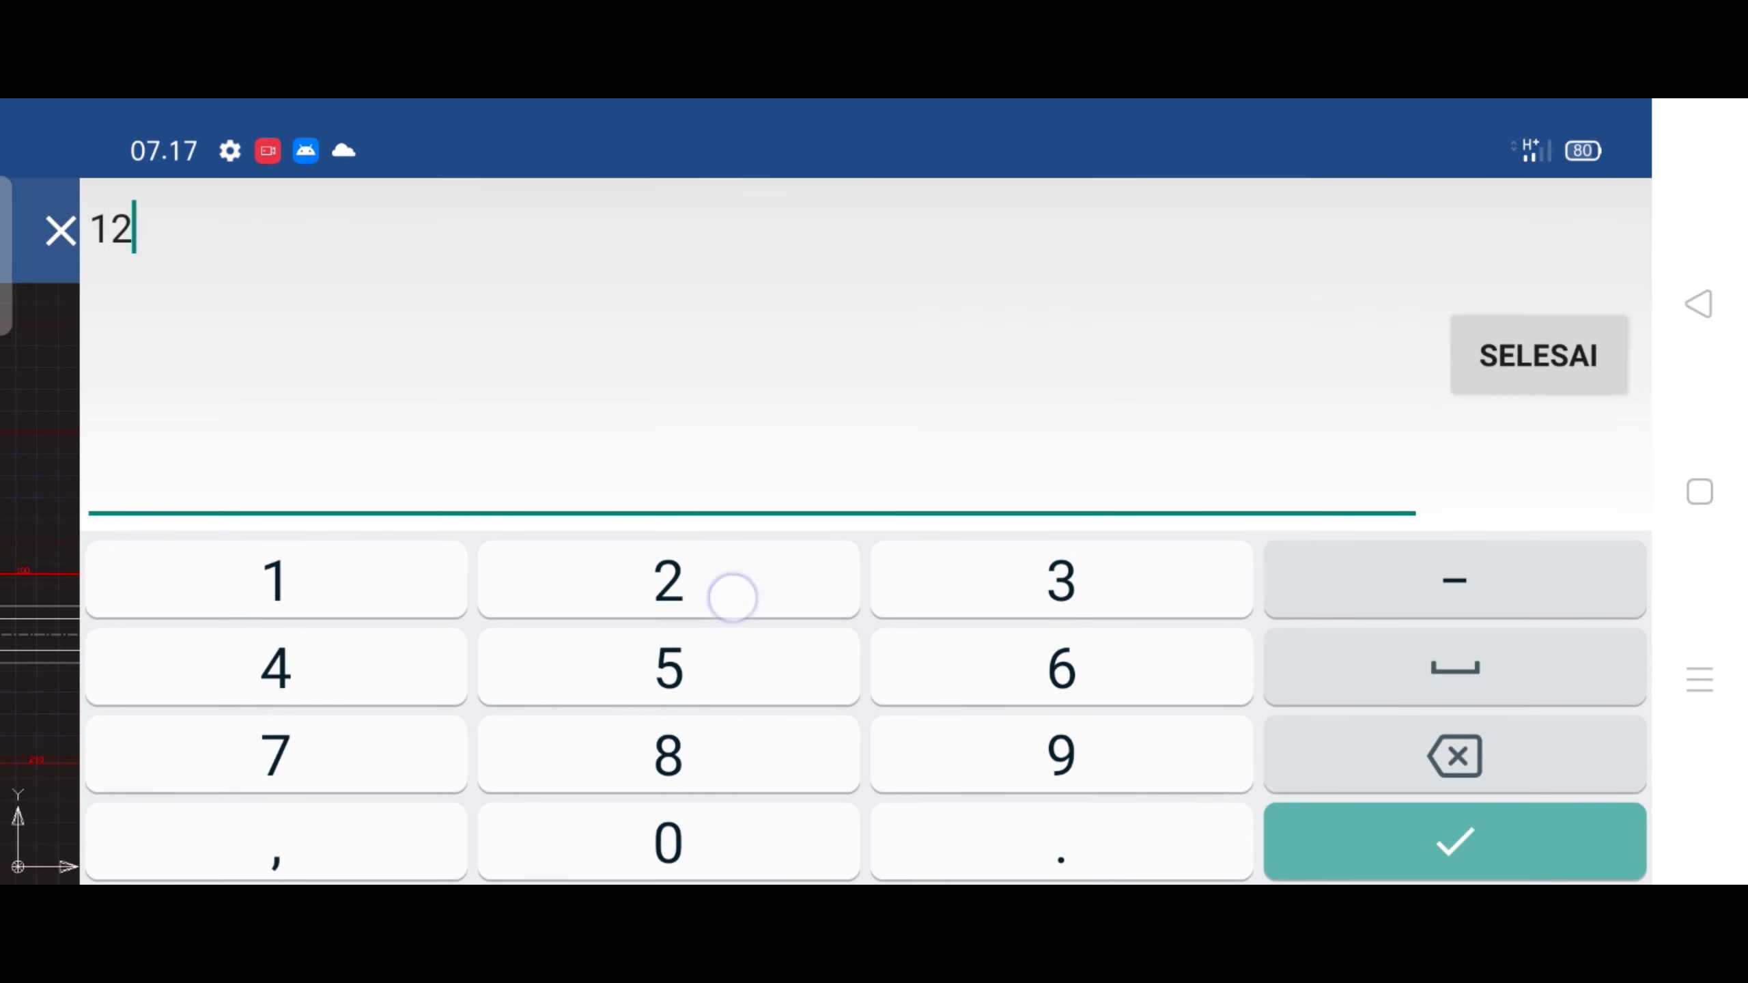
click(1454, 841)
click(60, 232)
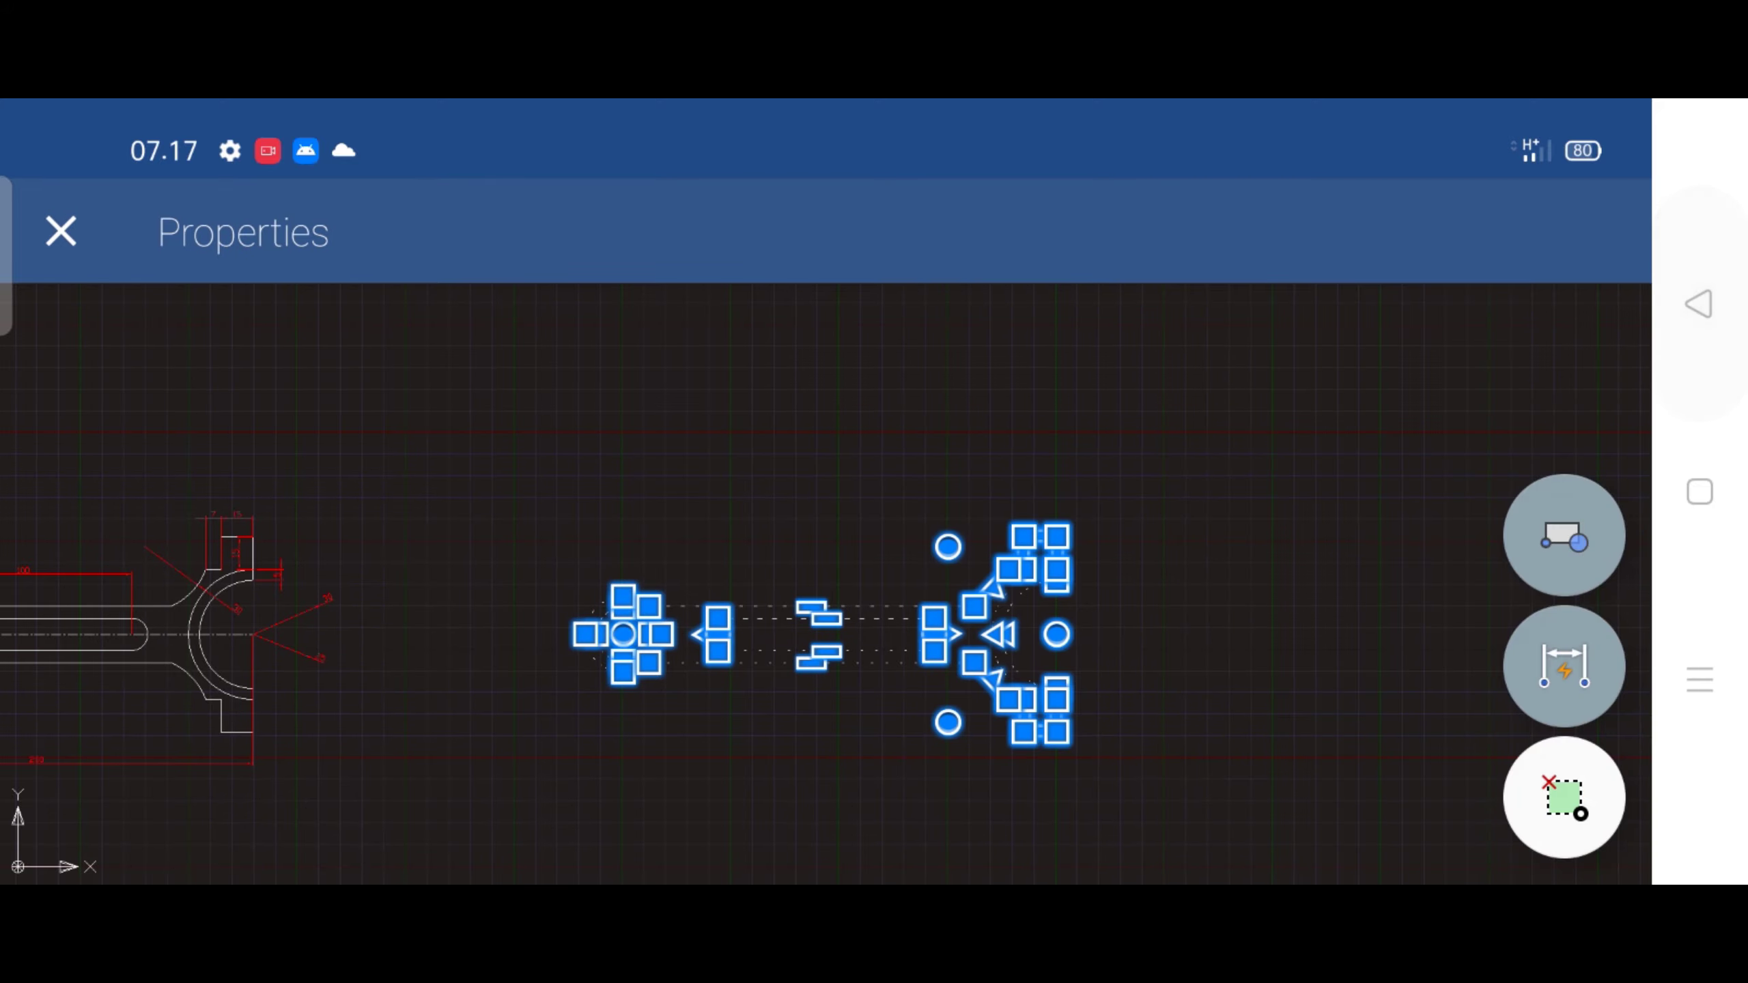
scroll(824, 559, up, 2)
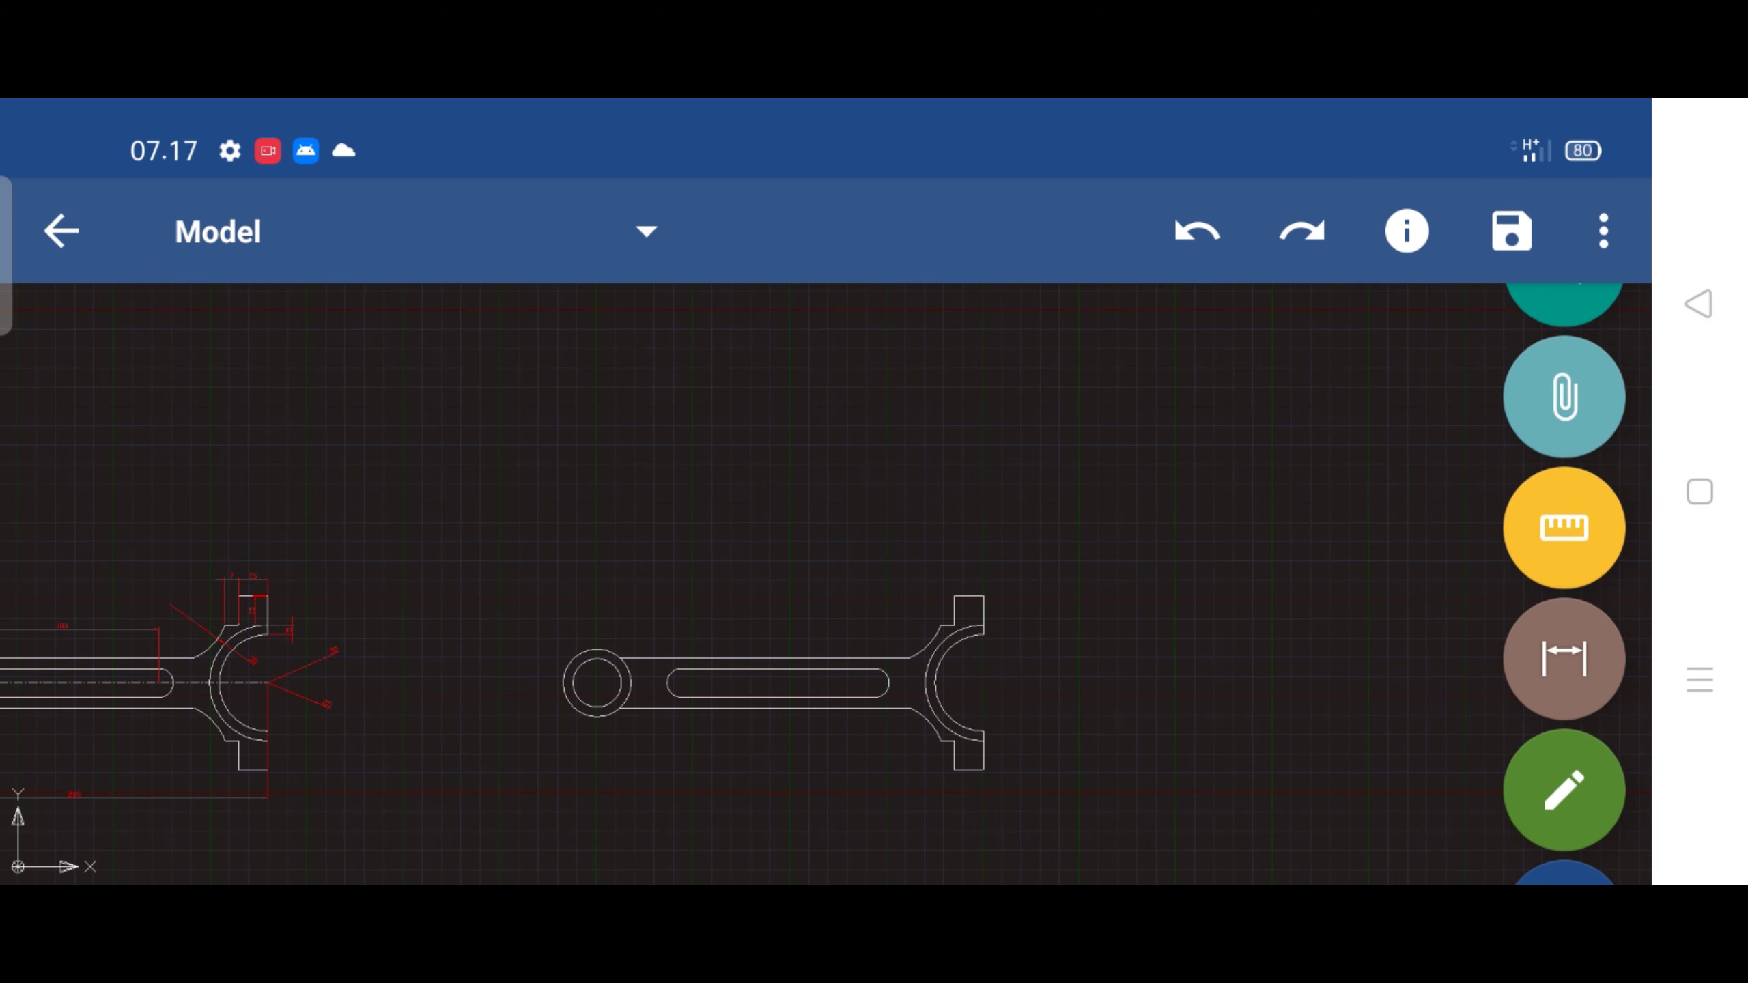
click(1610, 232)
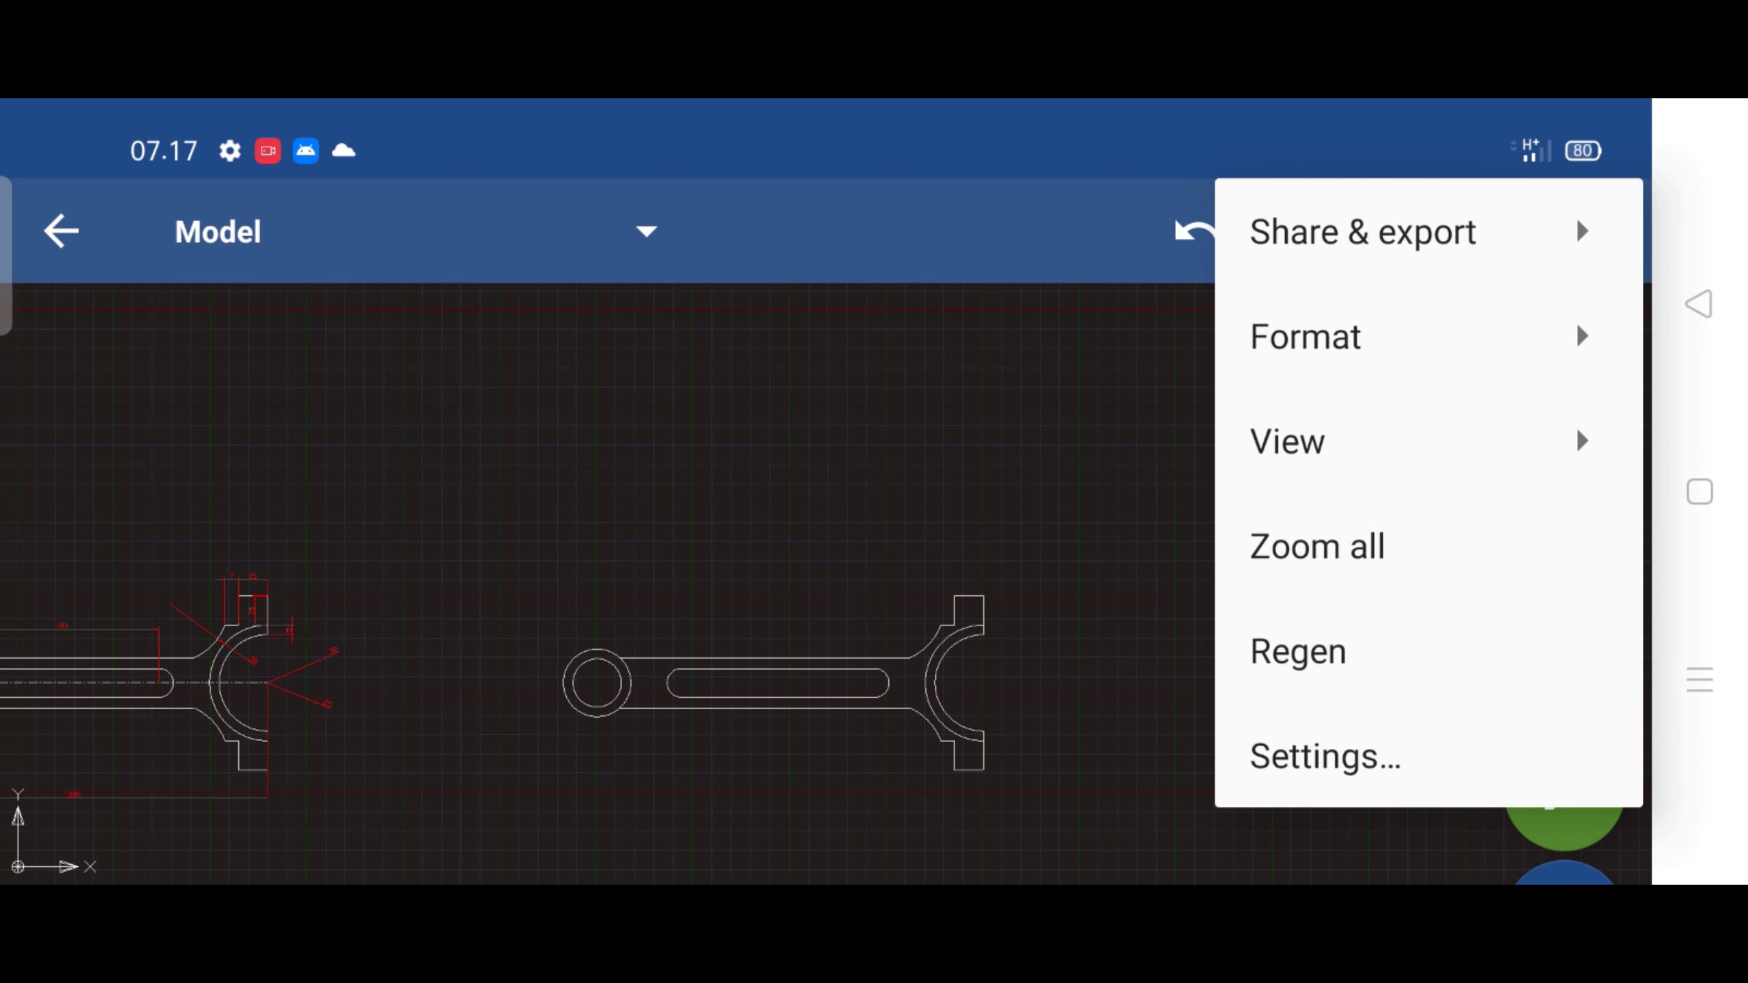
click(1307, 441)
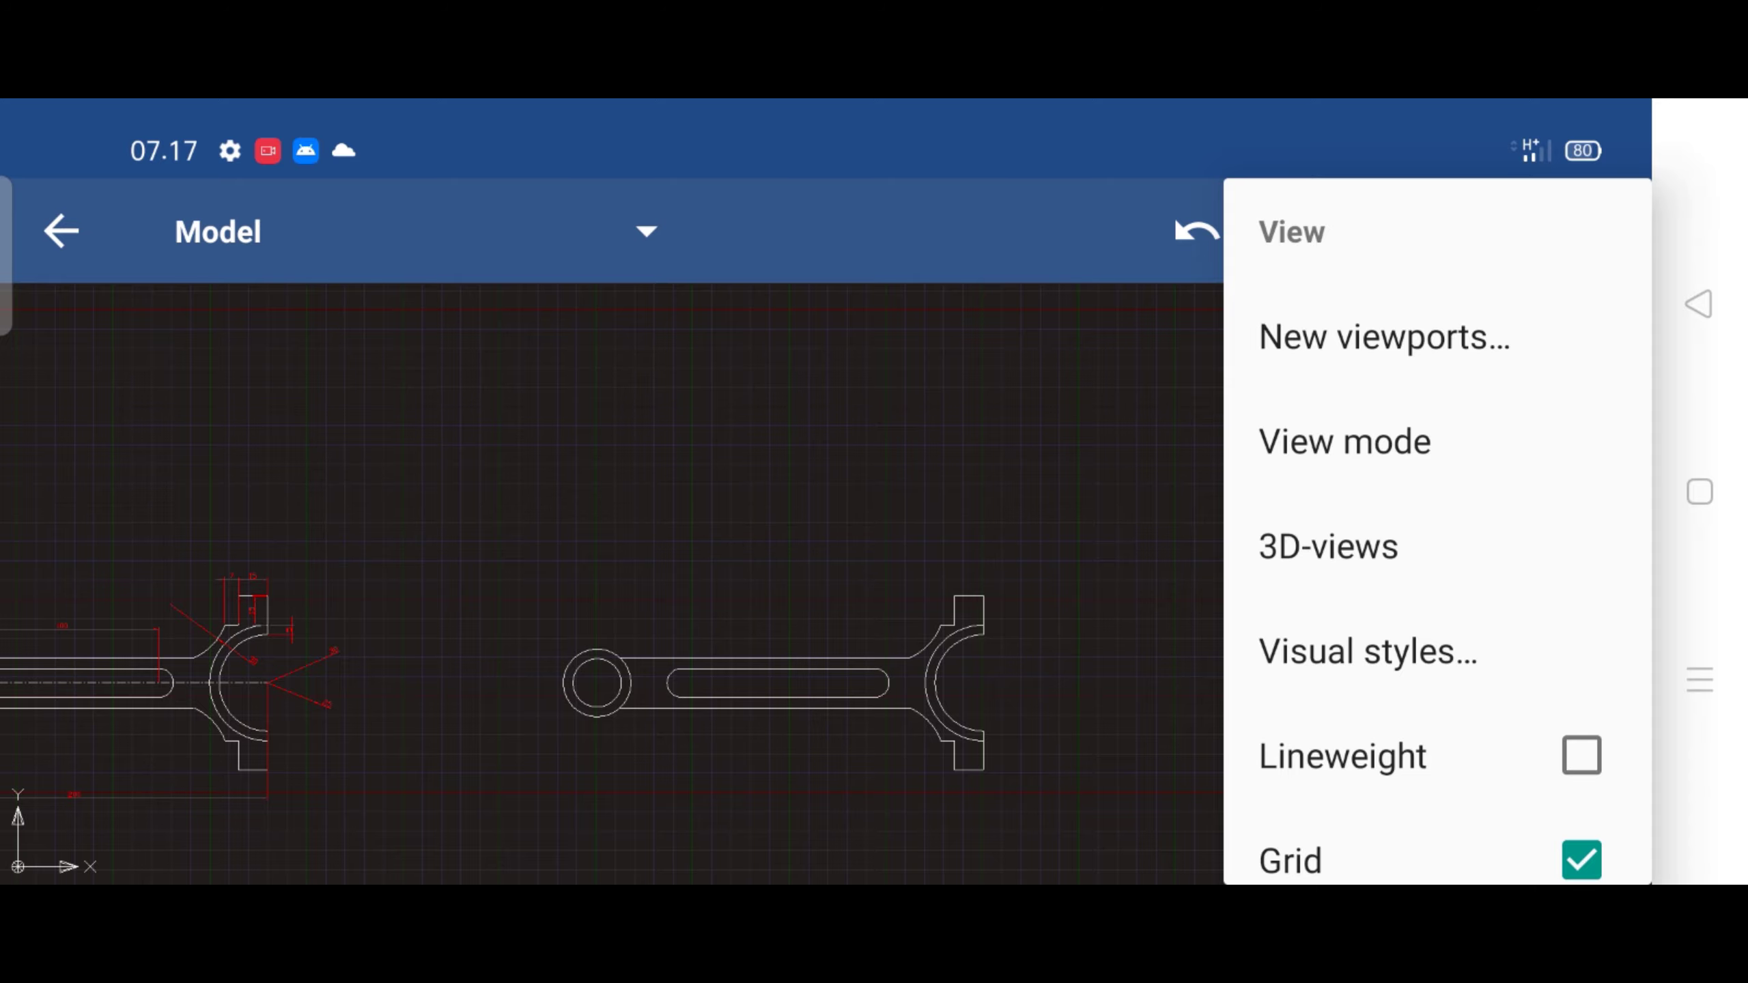
click(1328, 547)
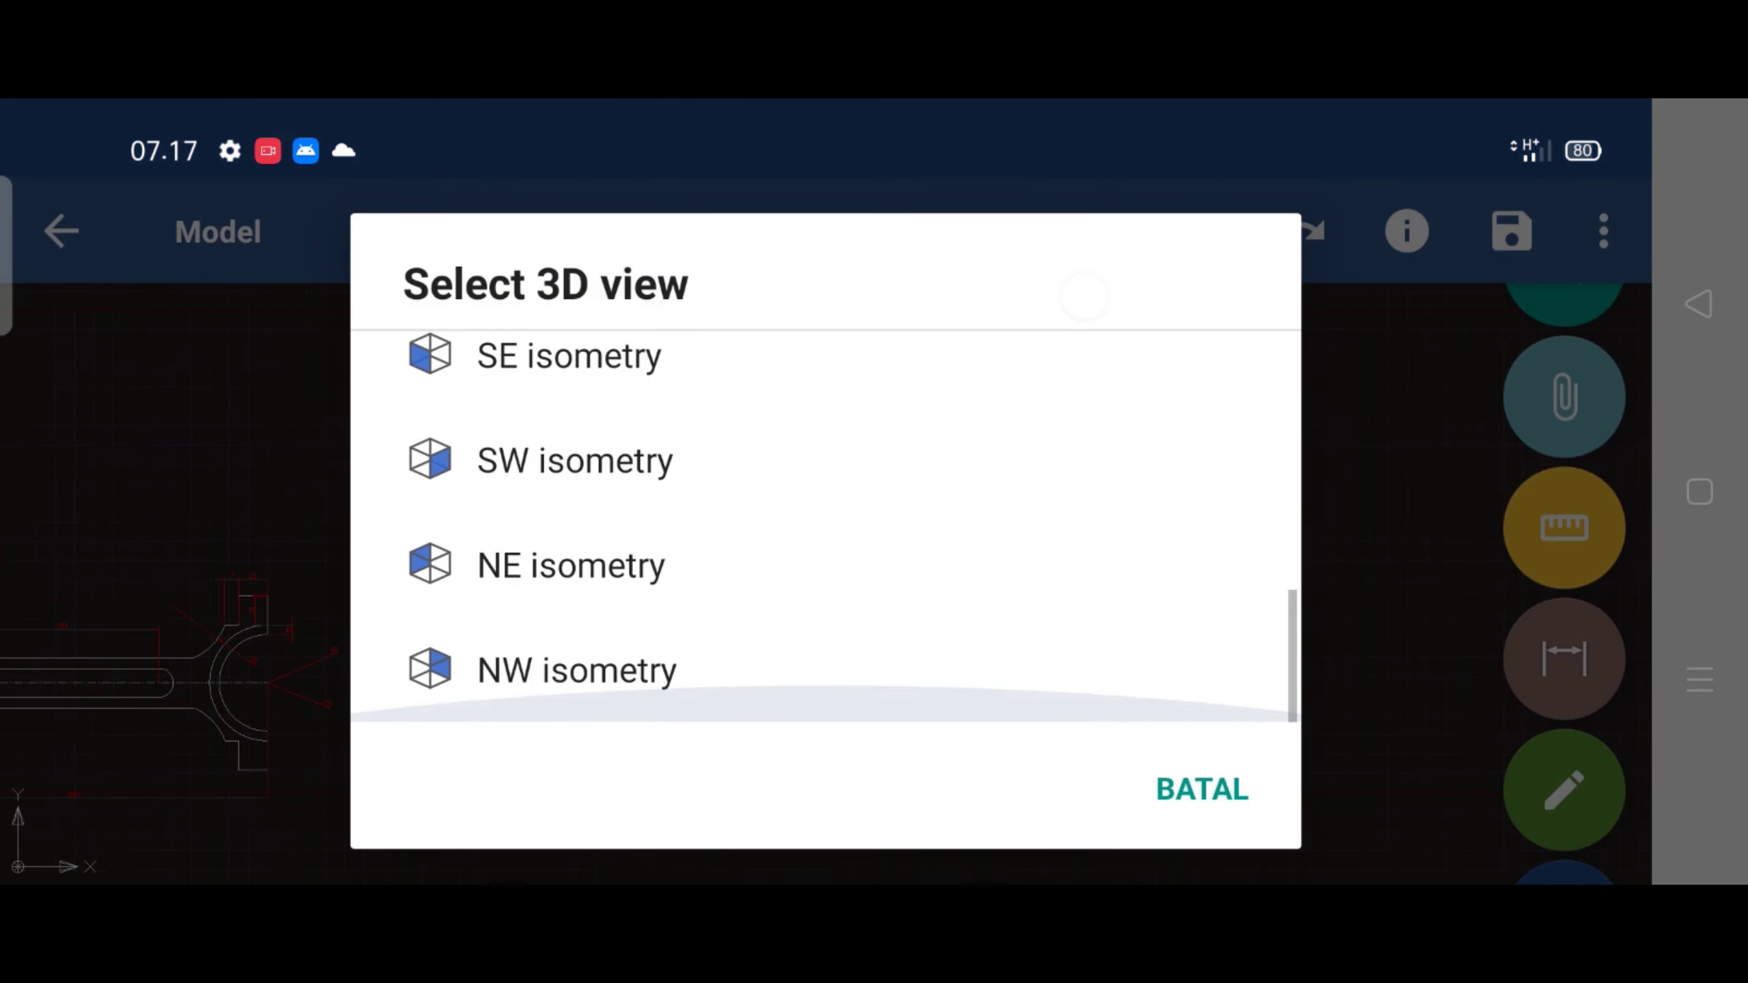
click(467, 485)
scroll(844, 599, up, 5)
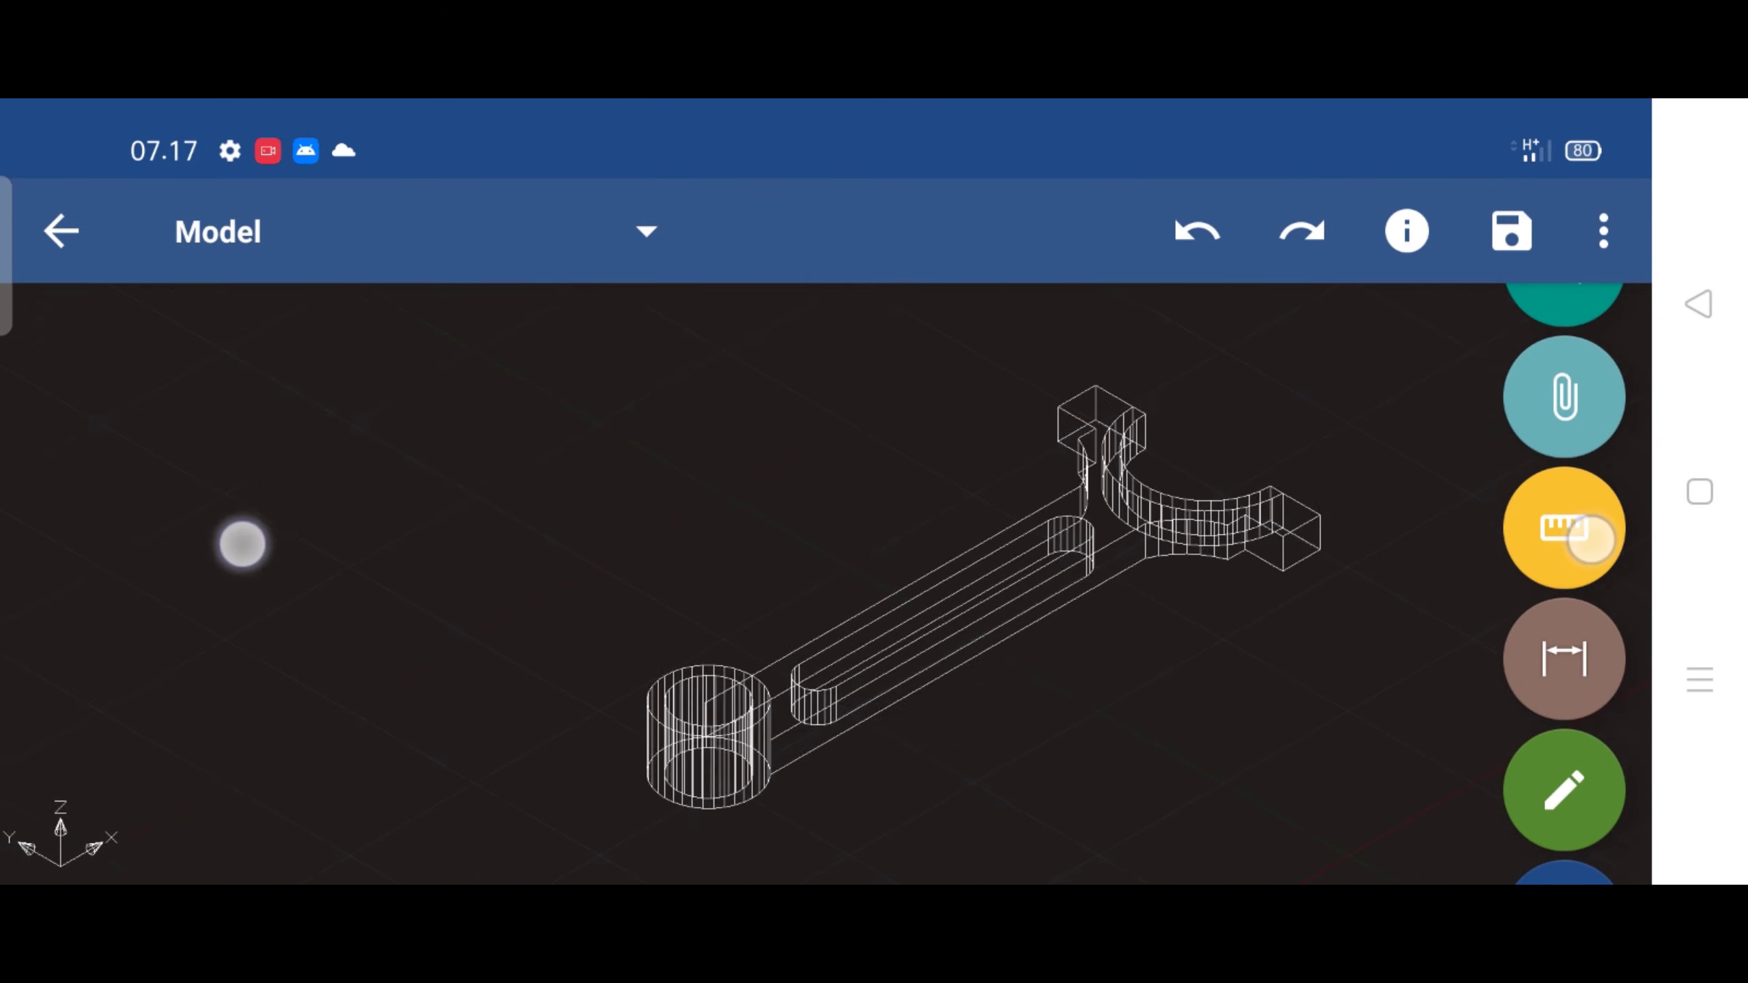
scroll(844, 600, up, 3)
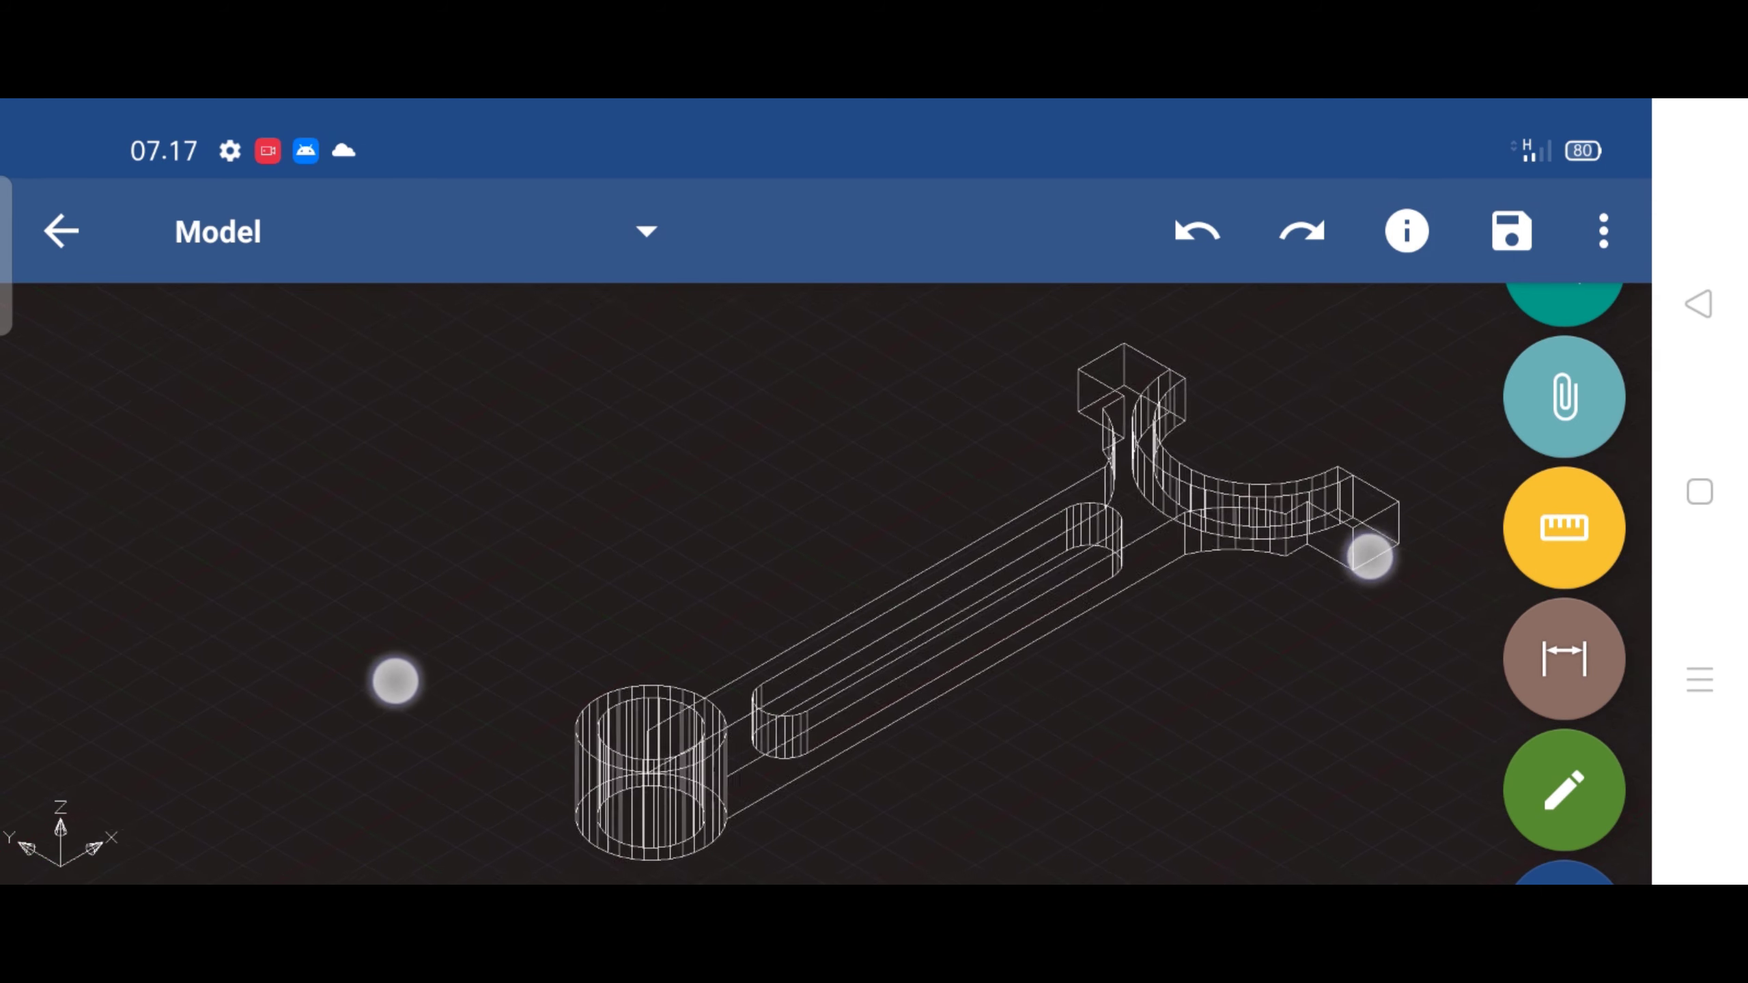
scroll(881, 617, down, 2)
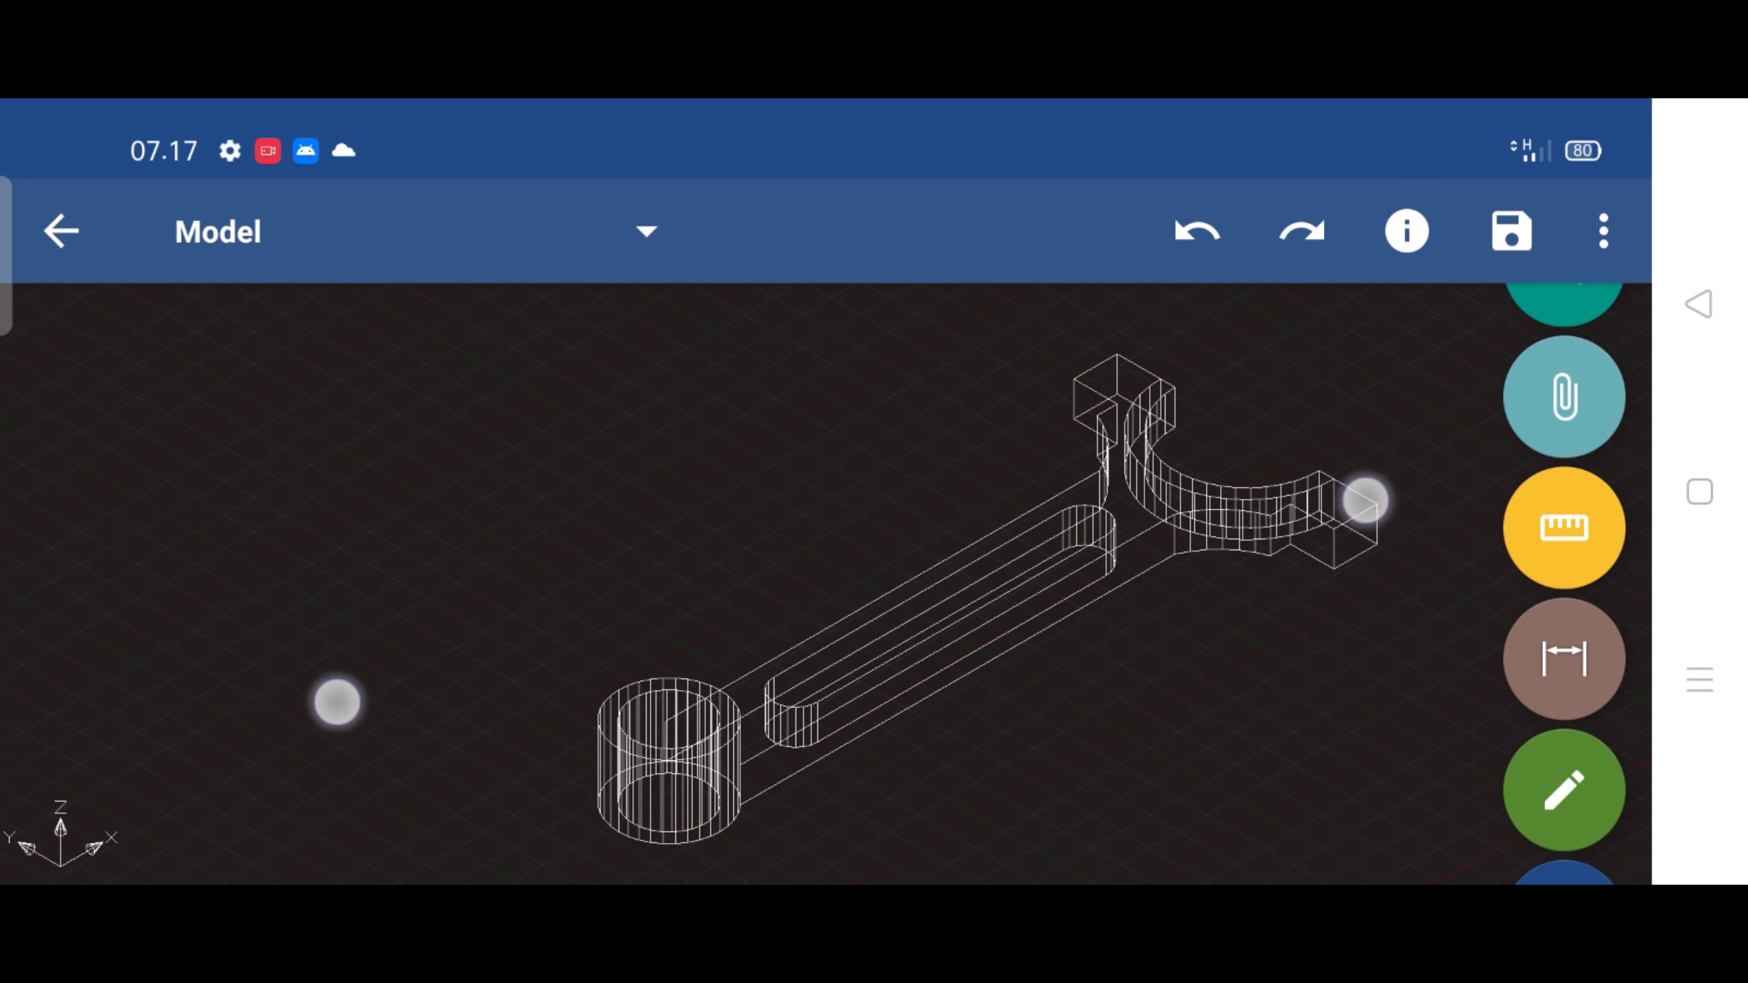
scroll(850, 600, down, 2)
scroll(874, 570, down, 2)
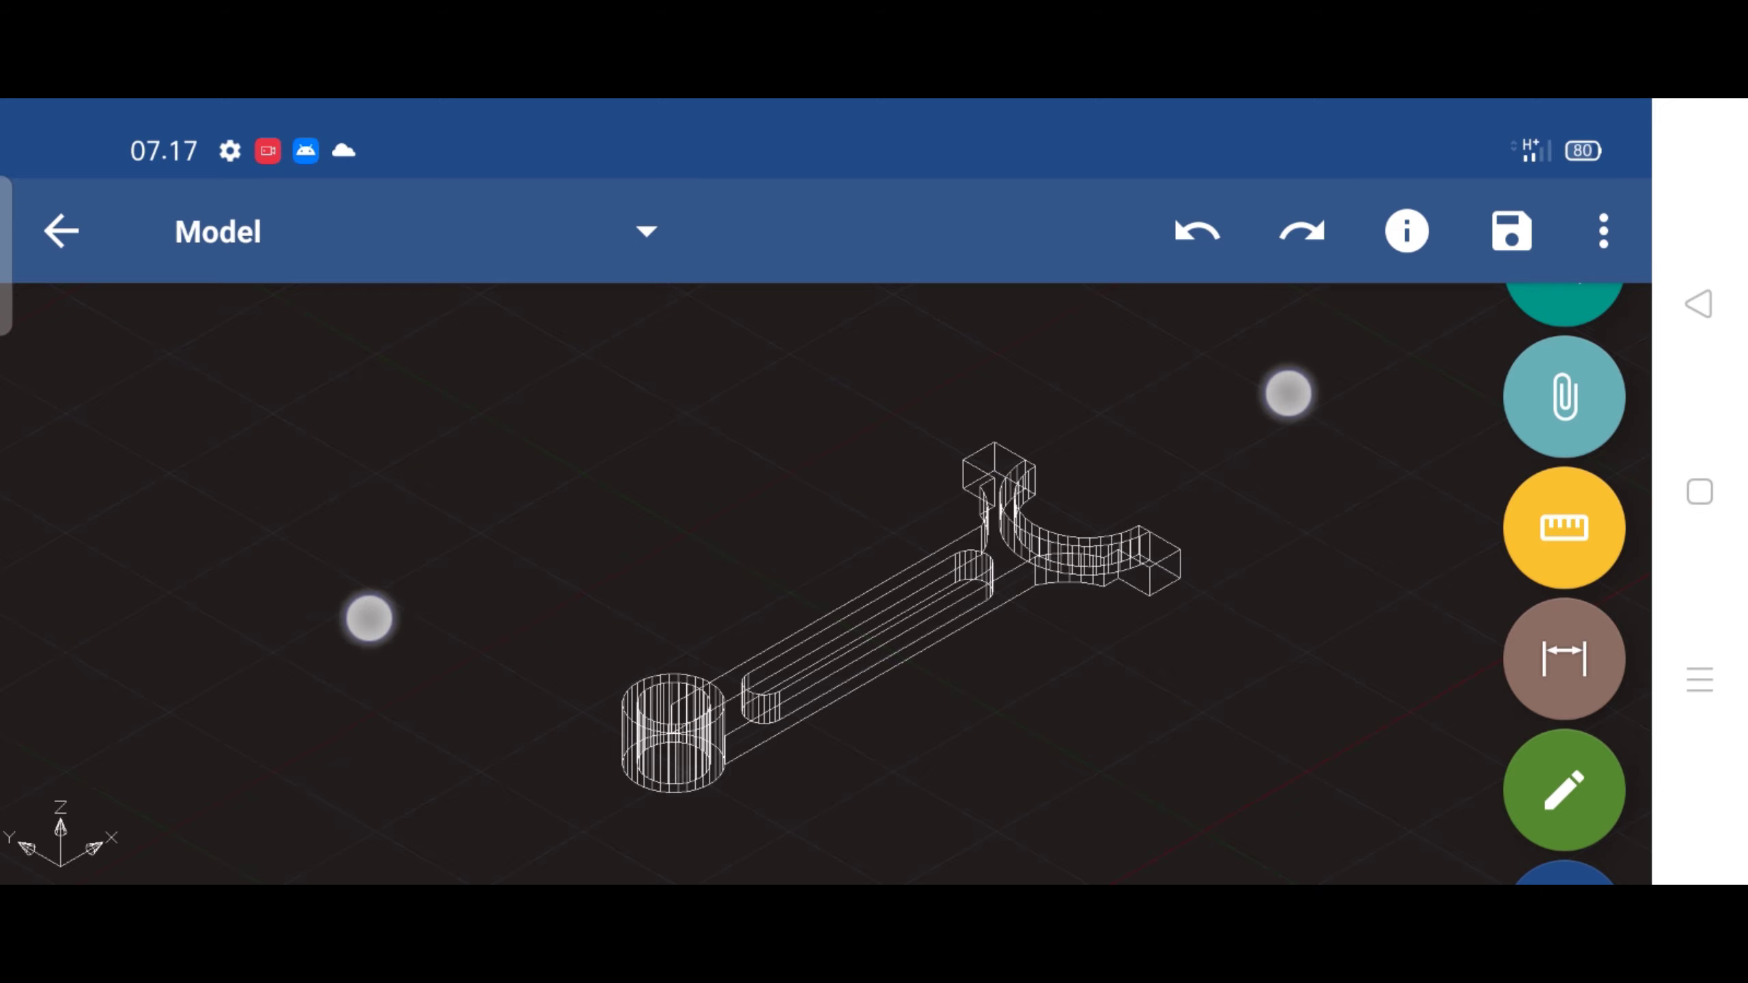
scroll(860, 512, down, 1)
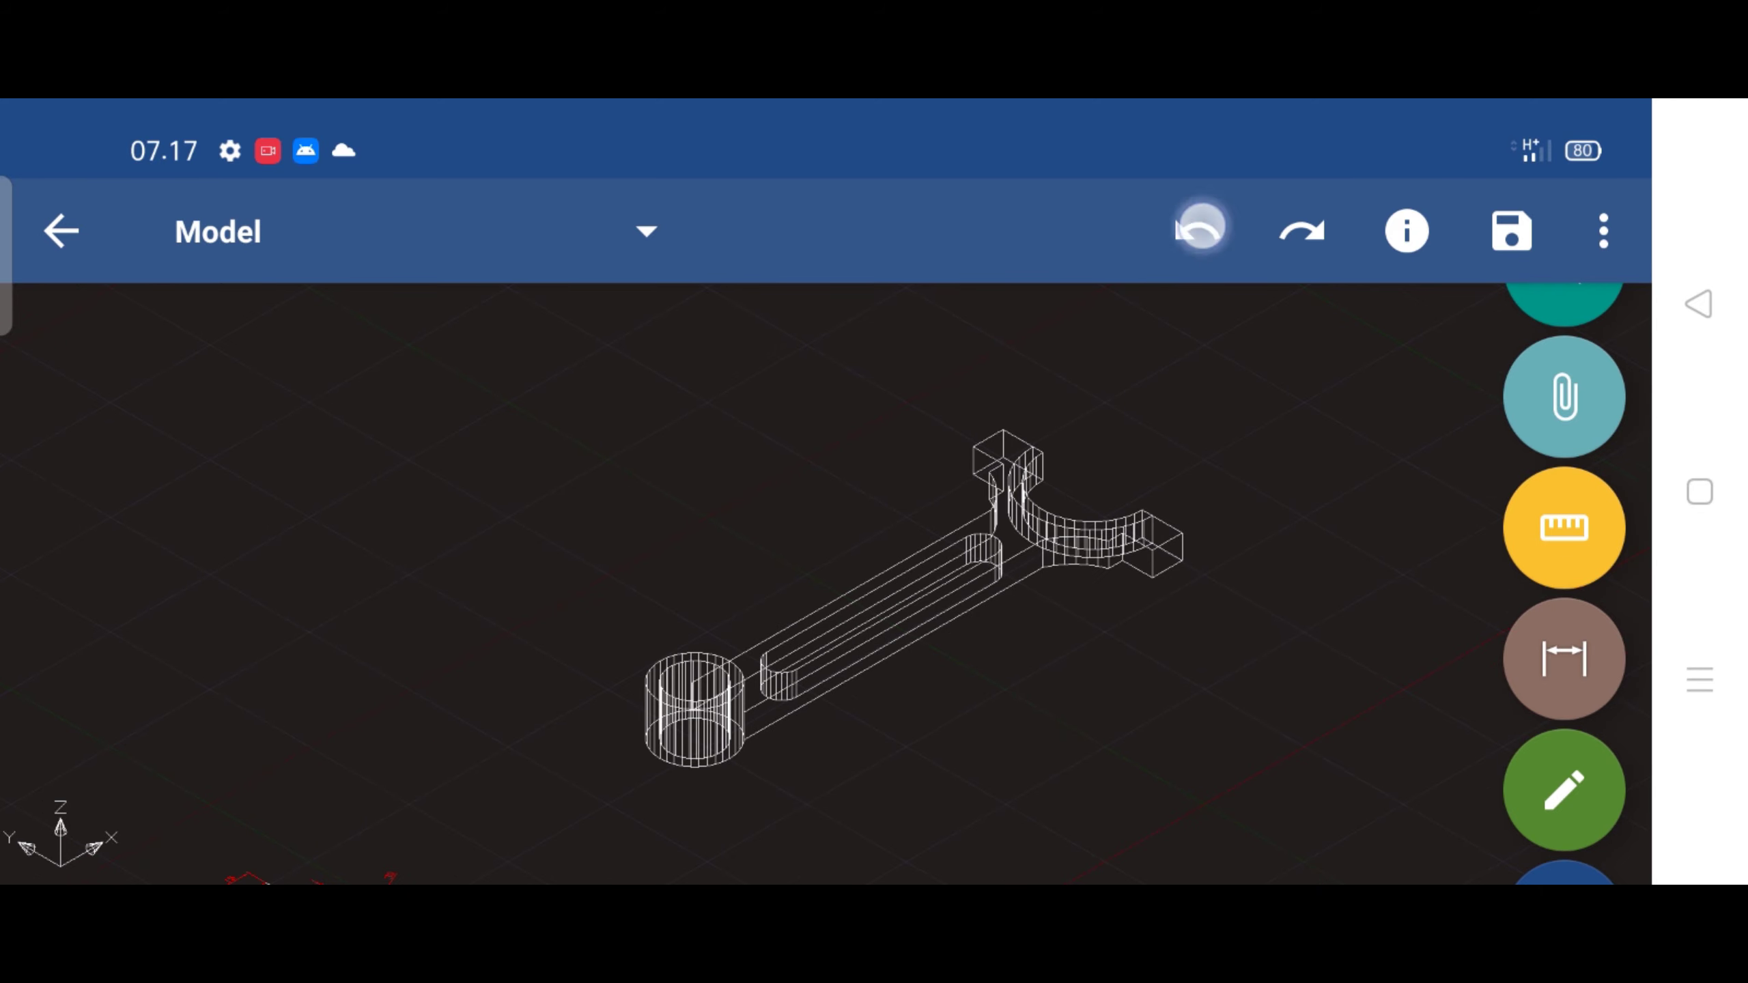
click(1201, 227)
scroll(860, 519, down, 2)
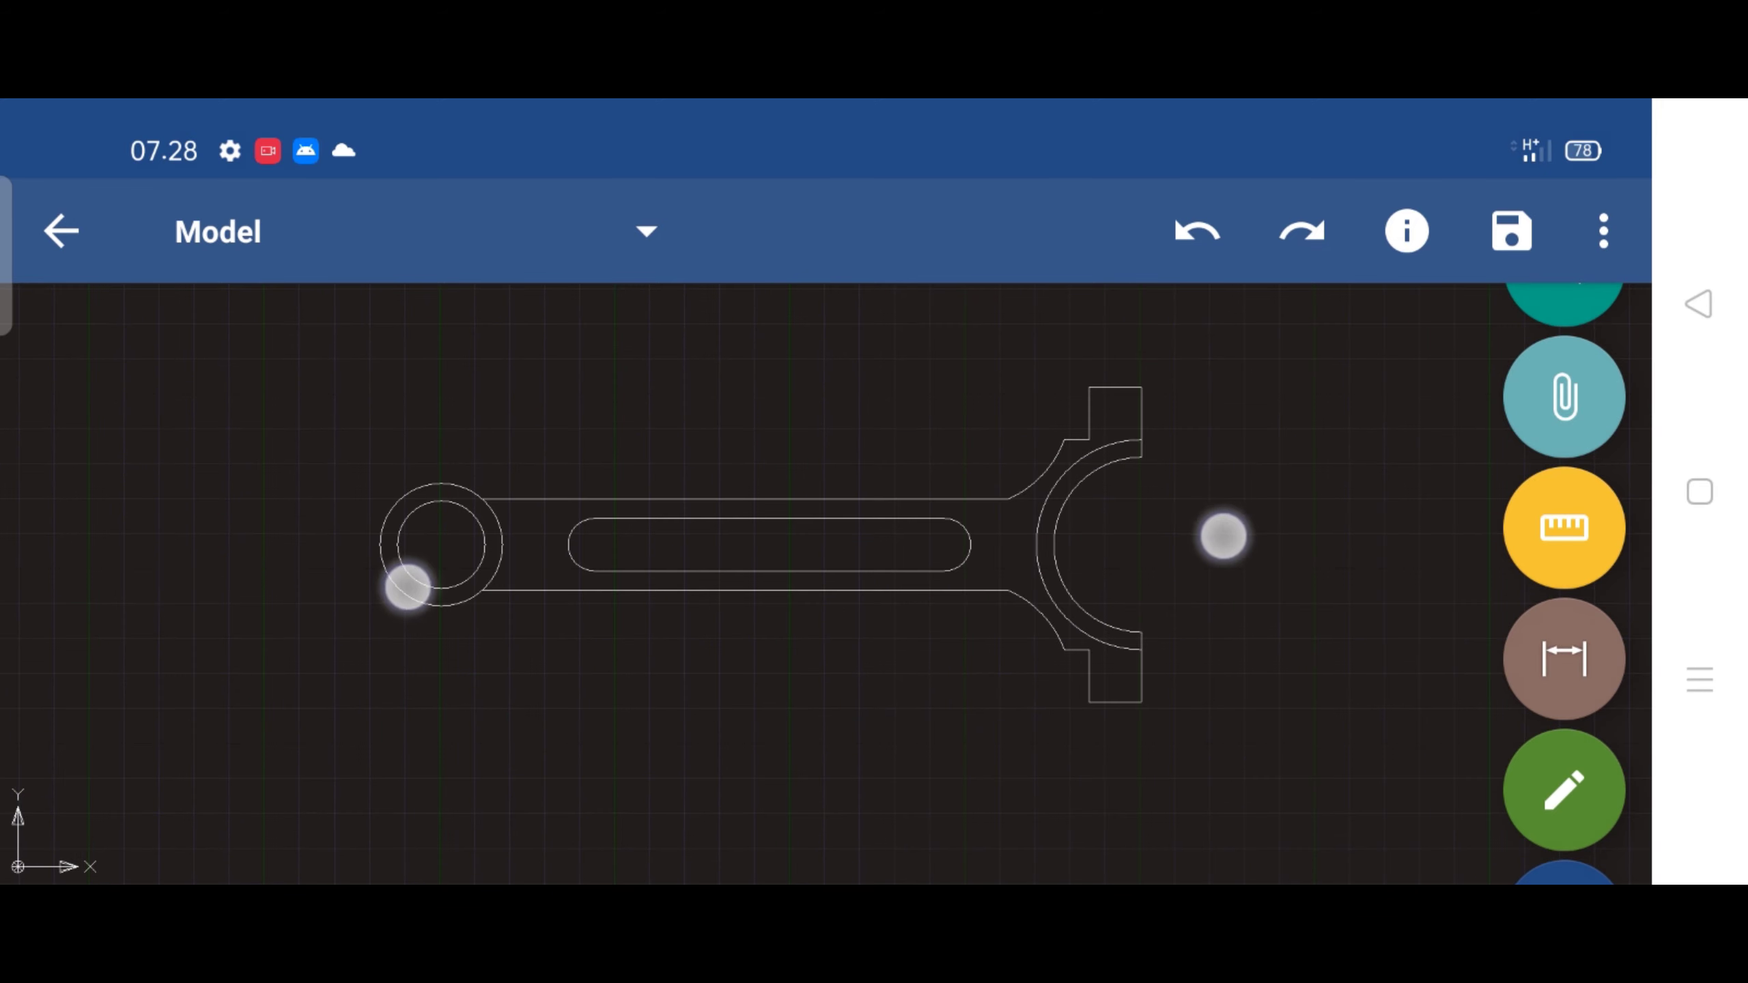
Start a SOLID hatch and fill the rod body around the slot
scroll(816, 561, up, 1)
scroll(815, 561, up, 1)
scroll(815, 561, up, 1)
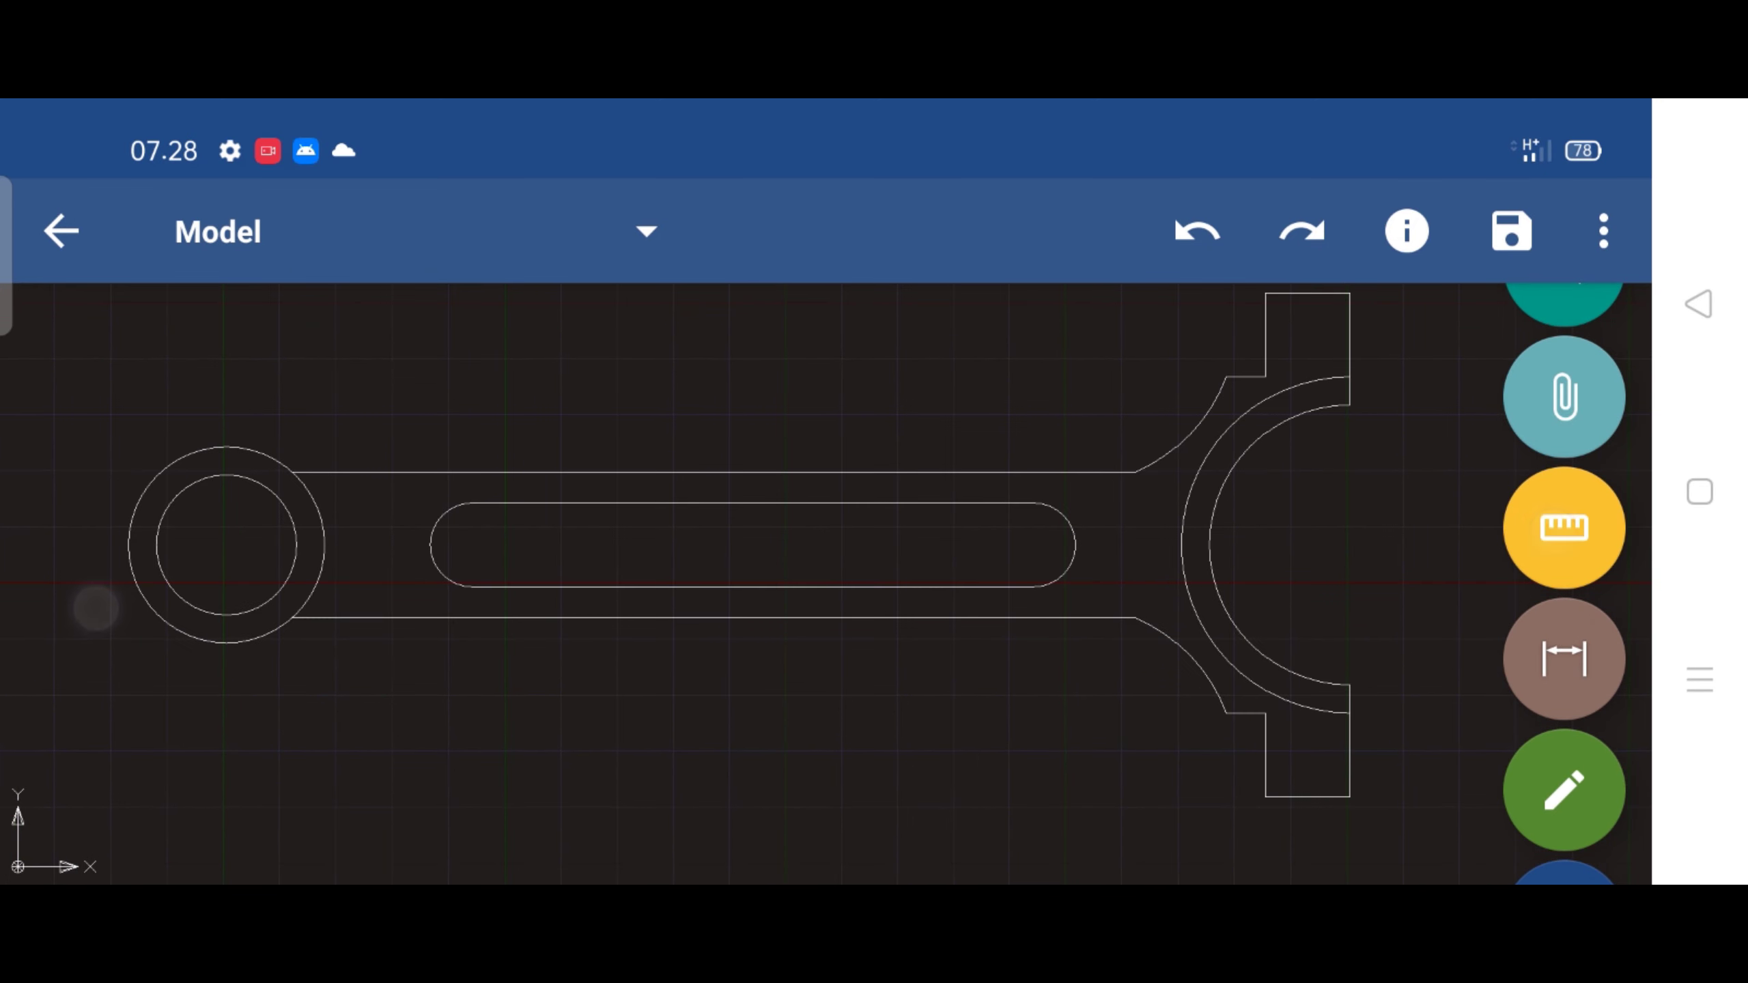
drag(96, 607, 281, 679)
drag(1592, 624, 1592, 500)
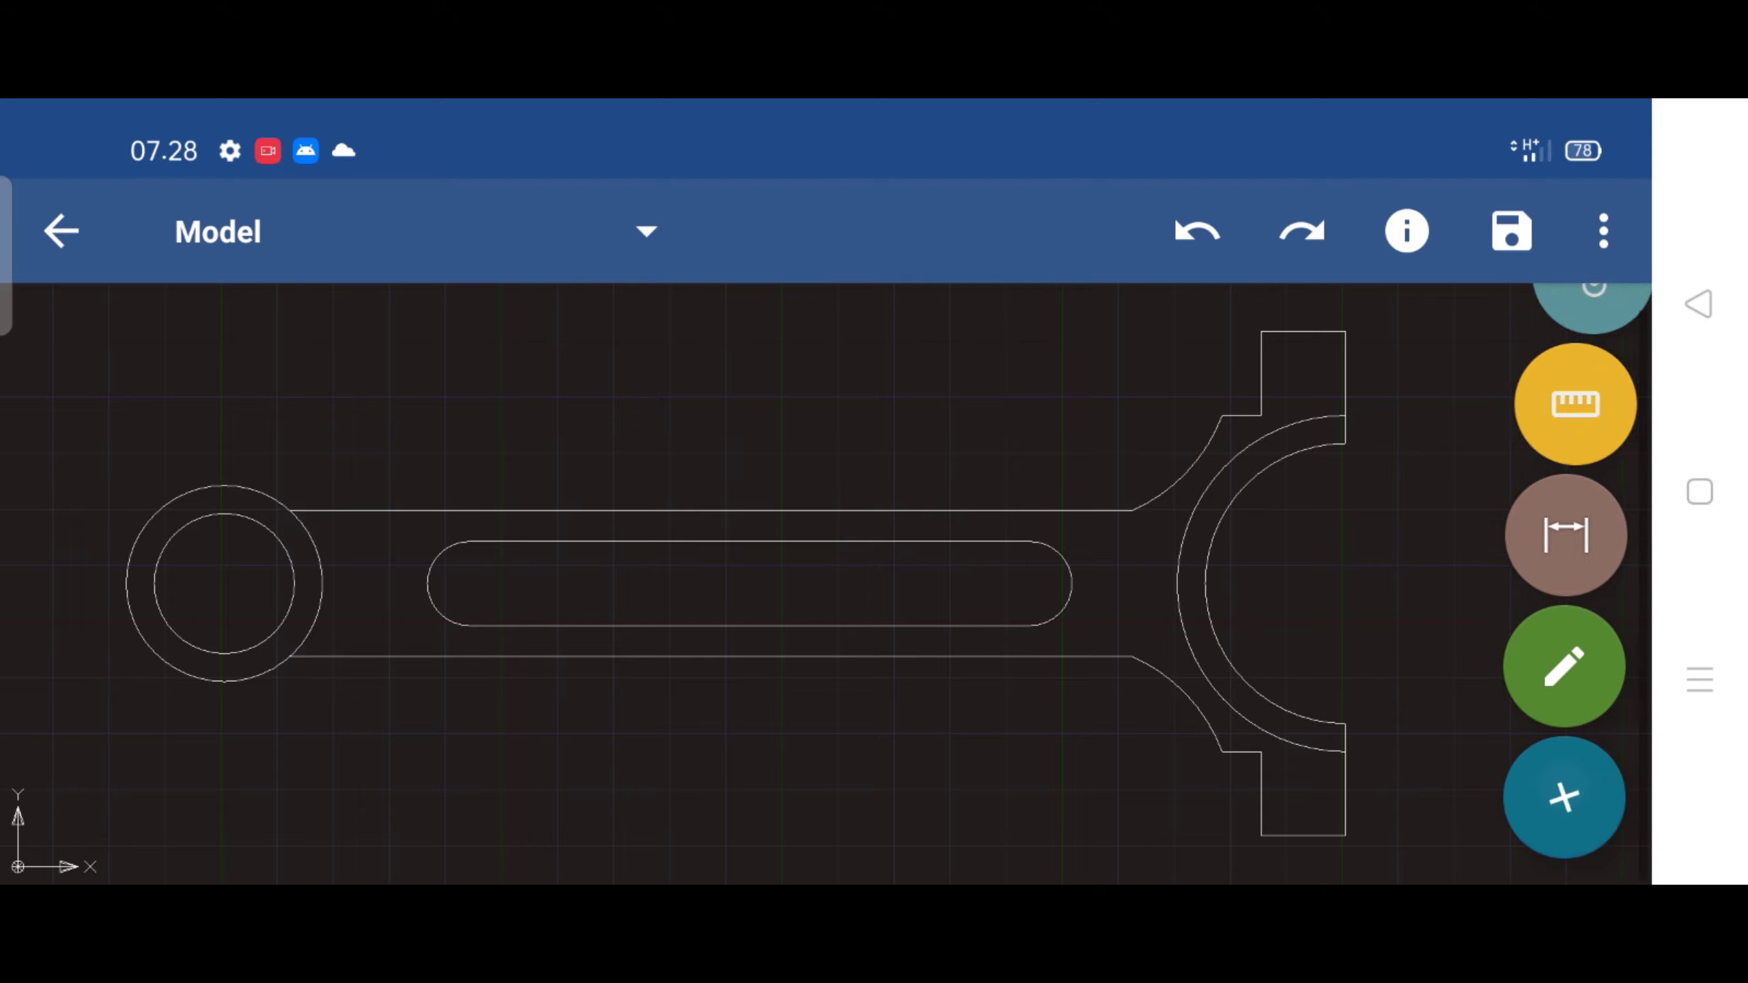
click(1563, 797)
click(1563, 260)
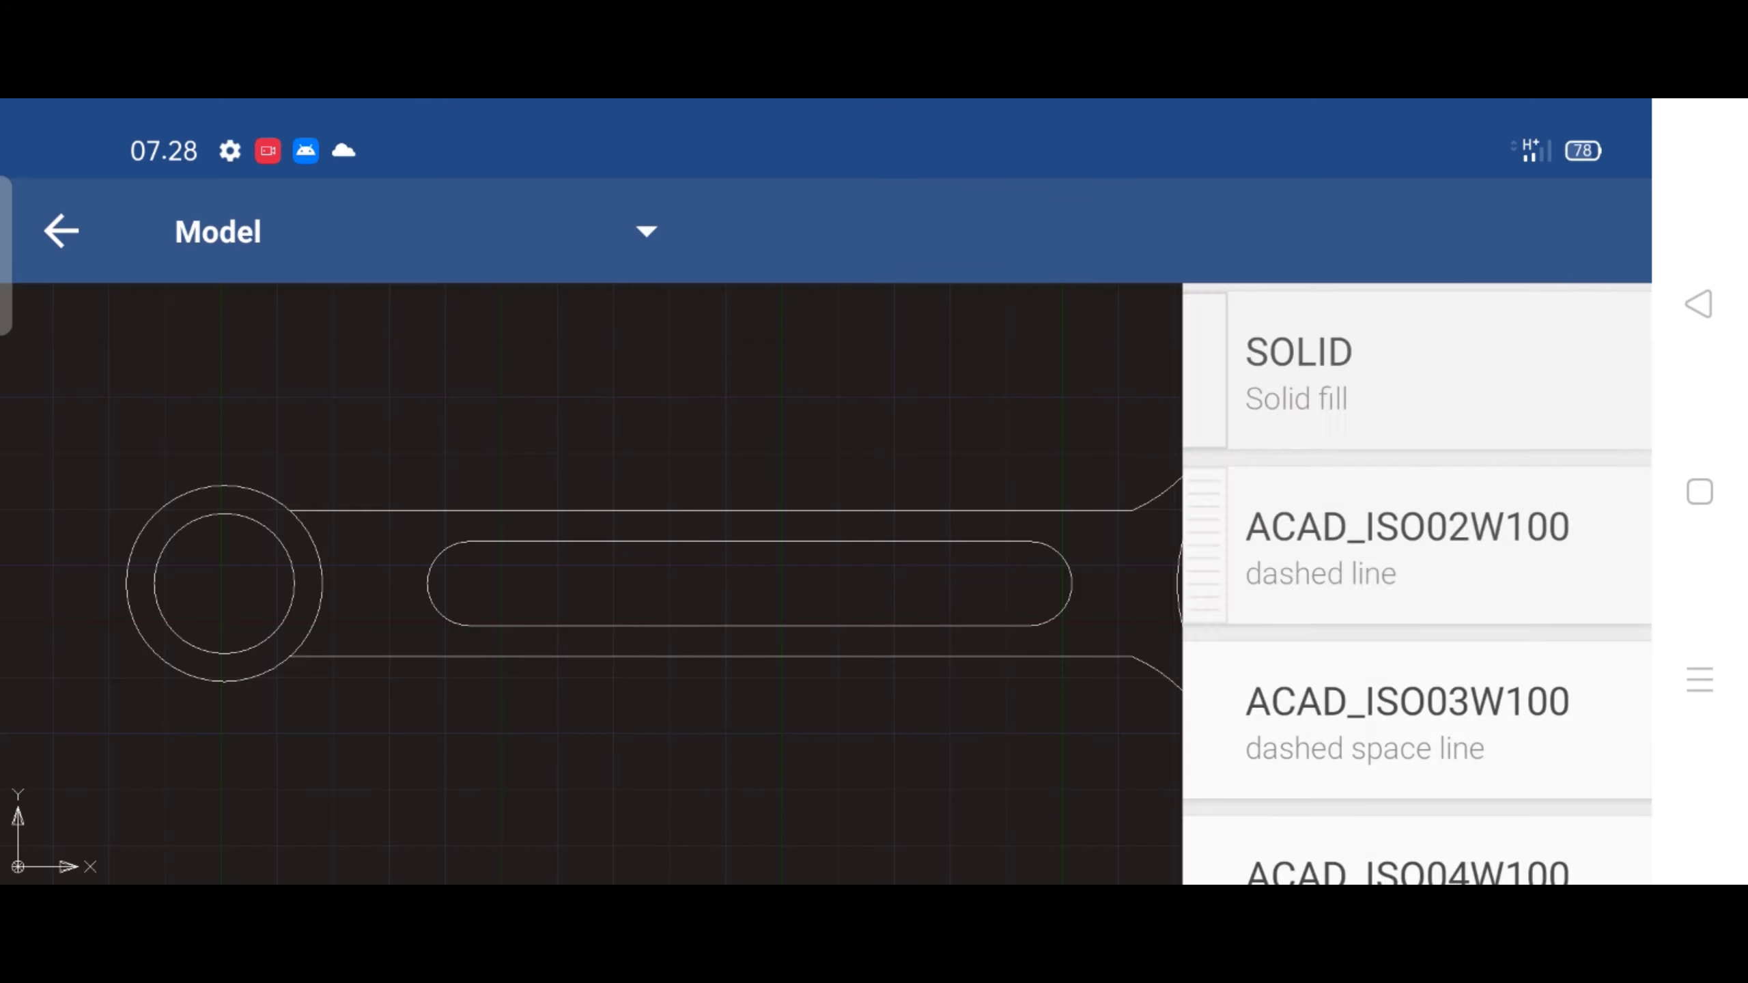
click(999, 358)
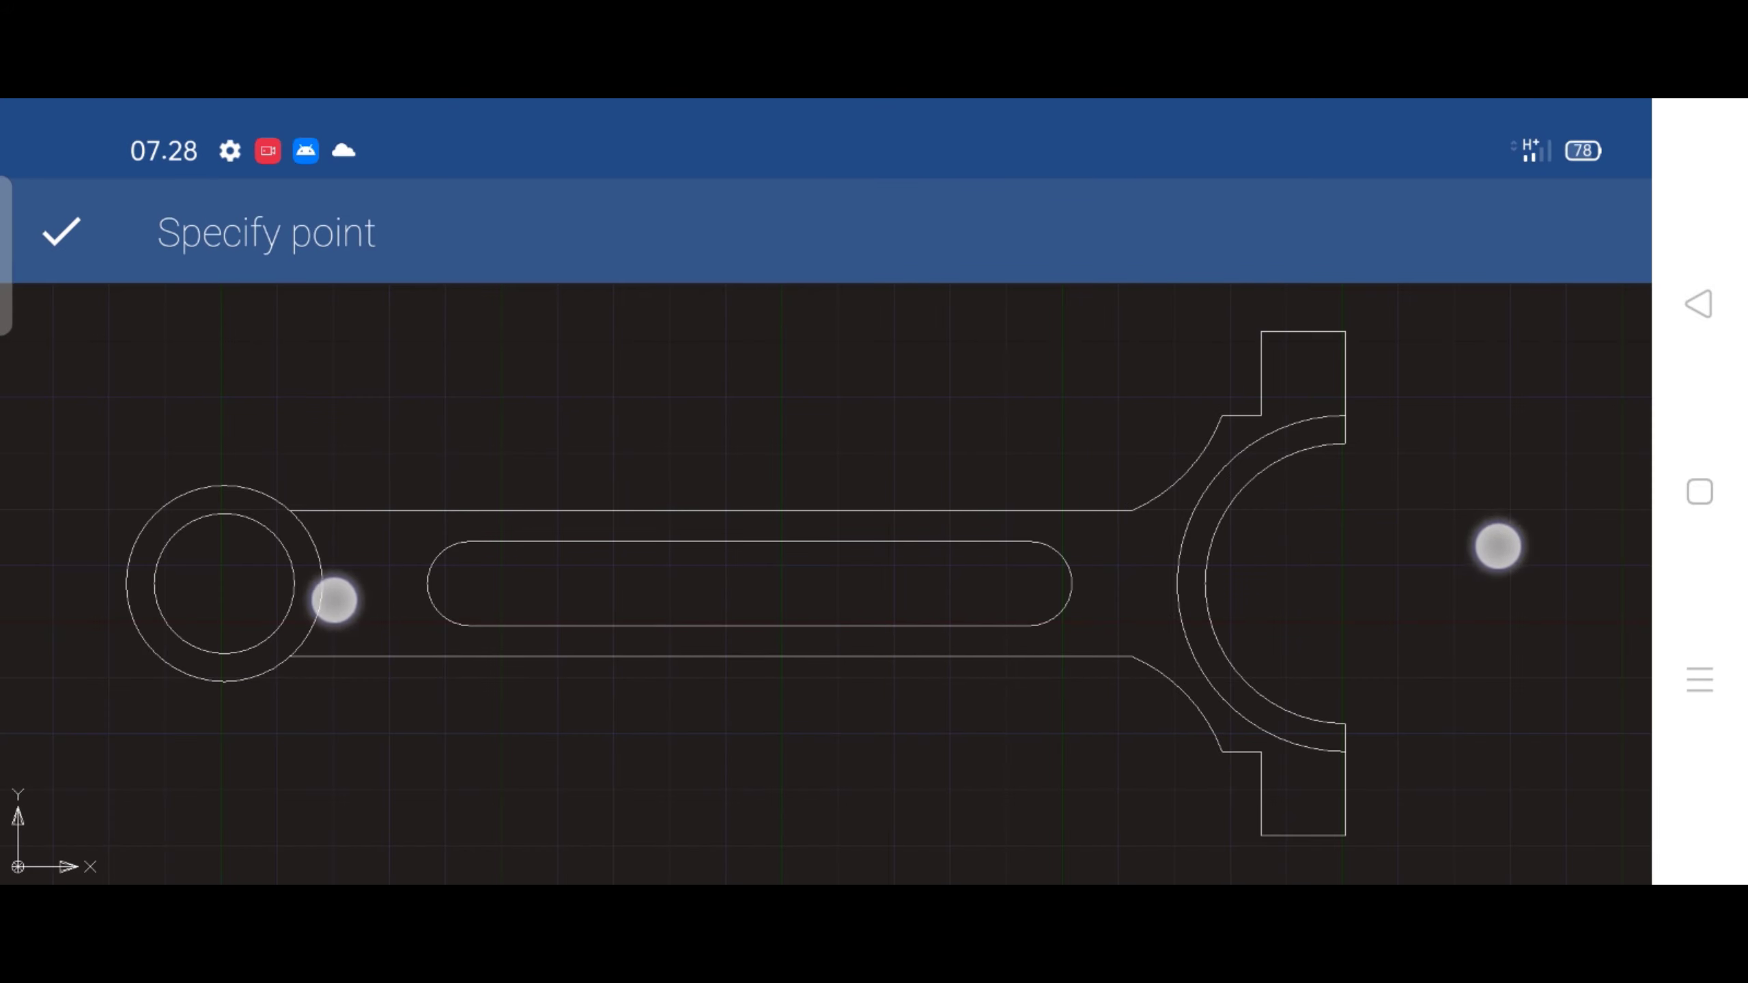
scroll(1022, 548, up, 3)
click(1143, 580)
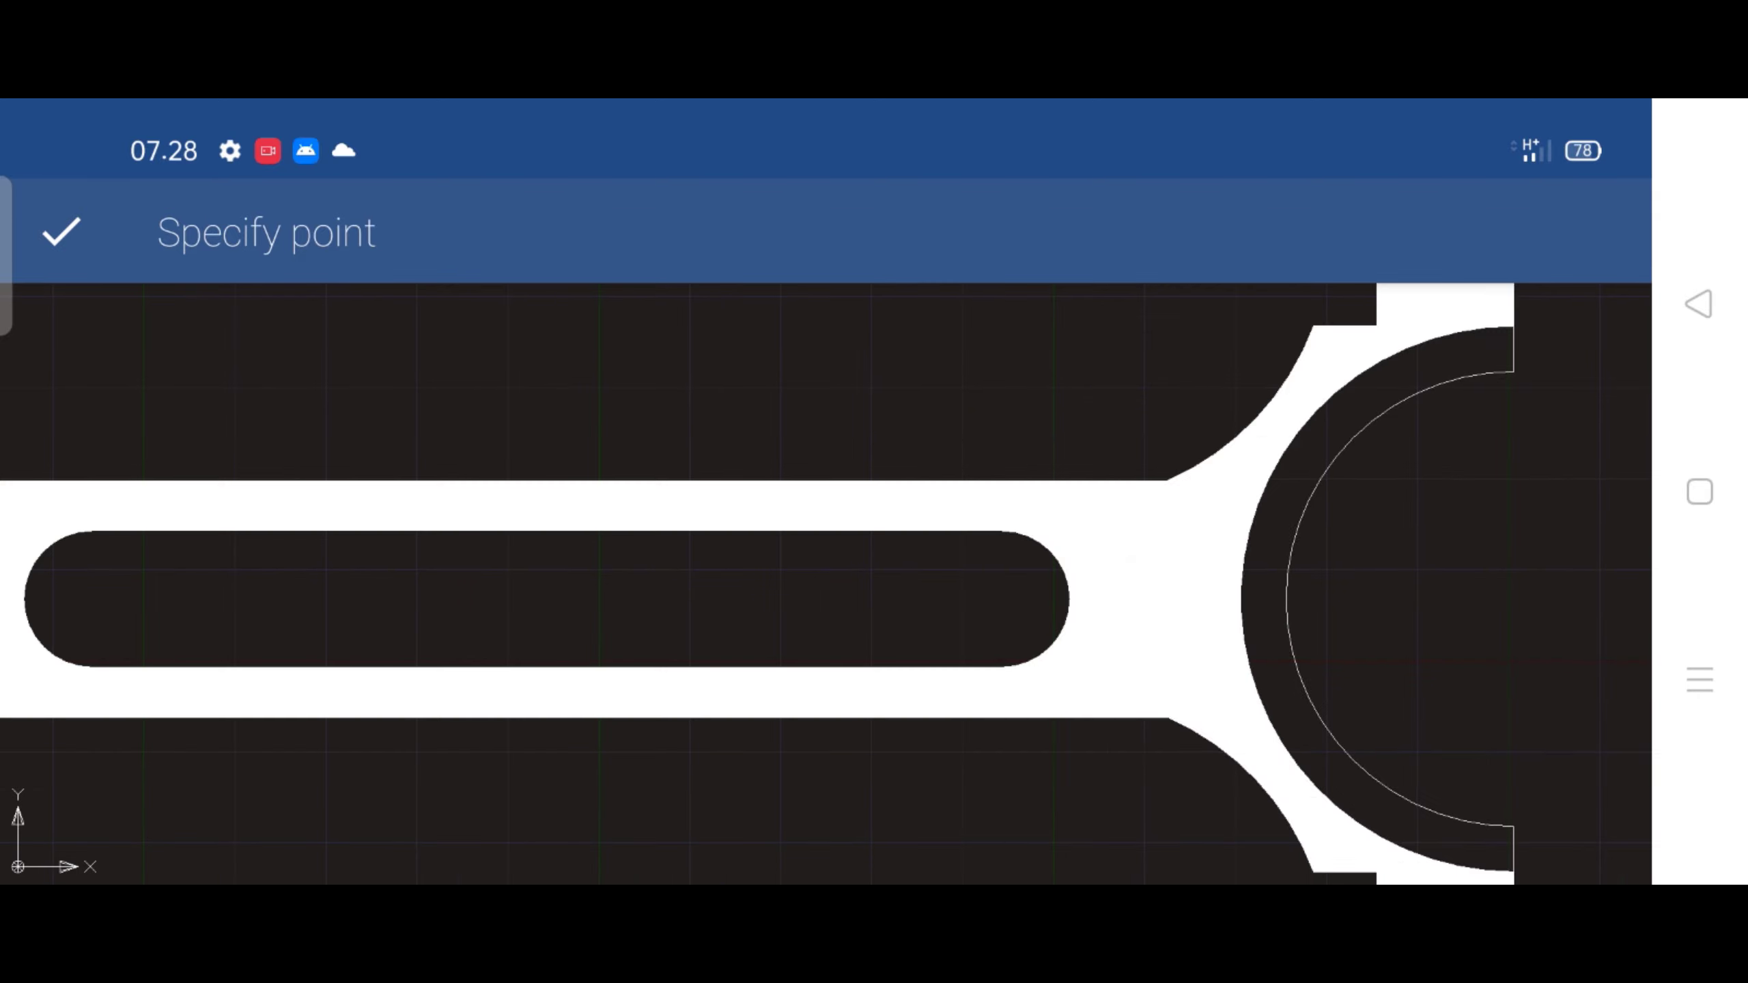
Fill the next enclosed region of the rod with SOLID hatch
click(1022, 354)
scroll(960, 551, up, 2)
scroll(960, 551, up, 2)
click(1240, 507)
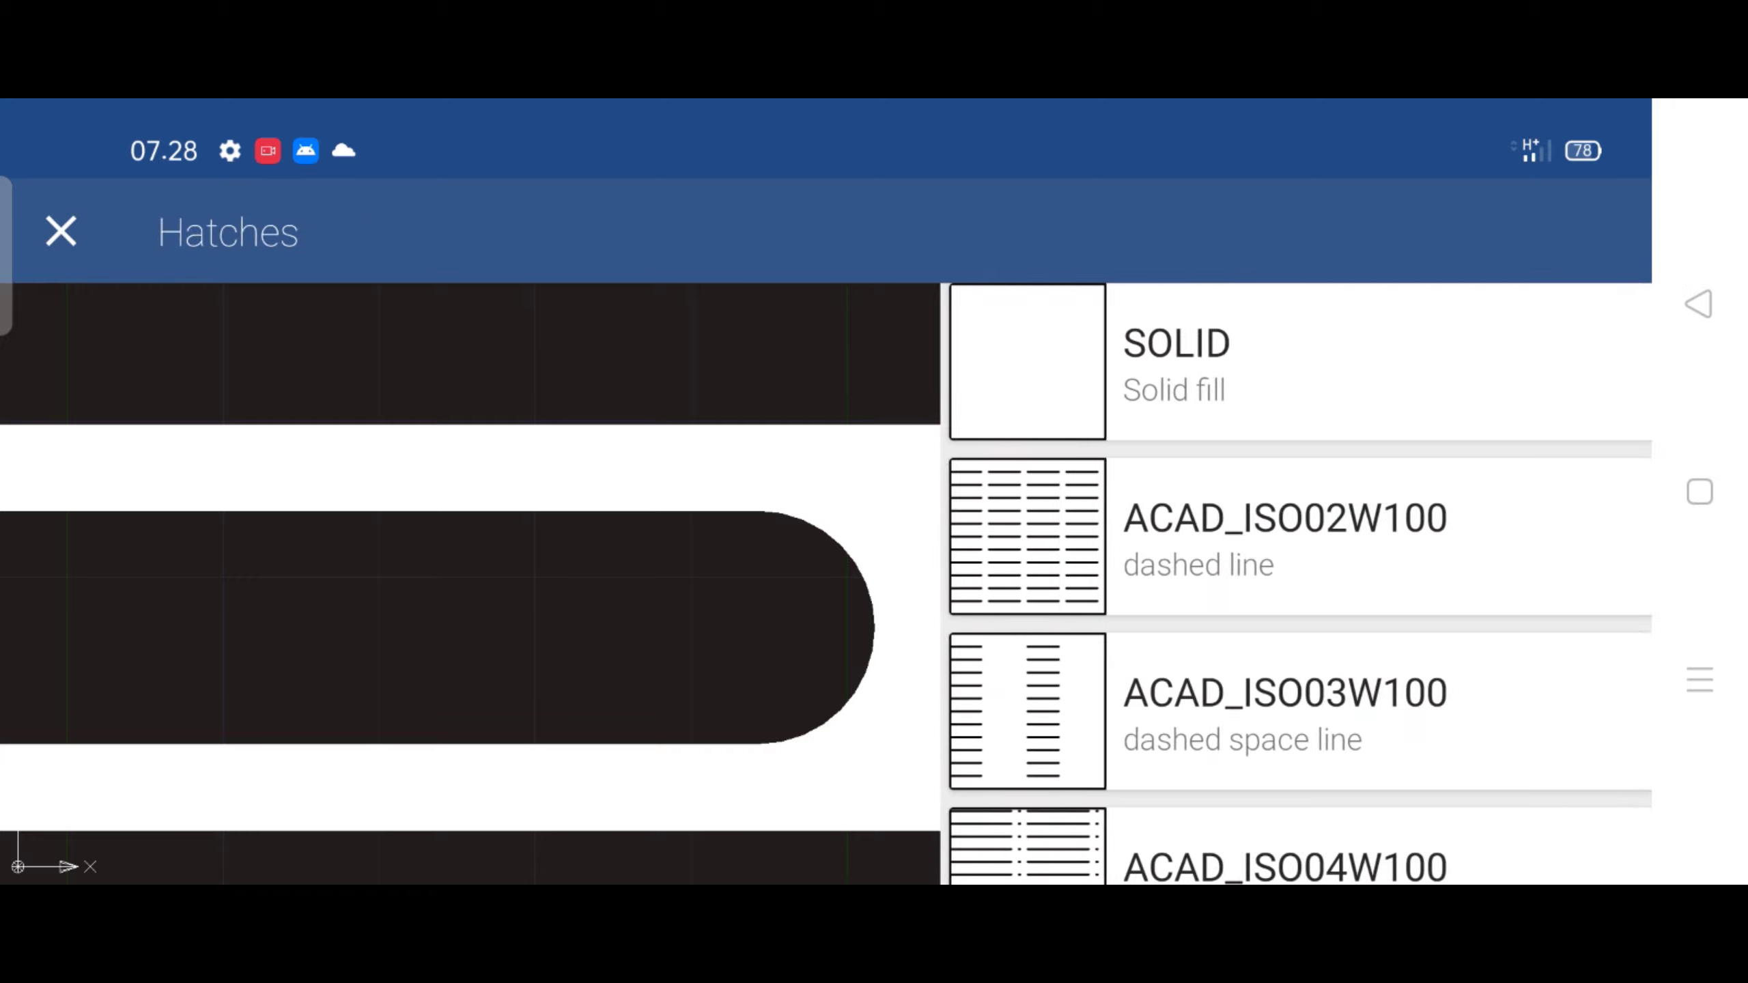
click(998, 372)
Fill the ring between the two large circles and finish the hatch
mouse_move(286, 582)
mouse_down()
mouse_move(663, 585)
mouse_move(628, 629)
mouse_up()
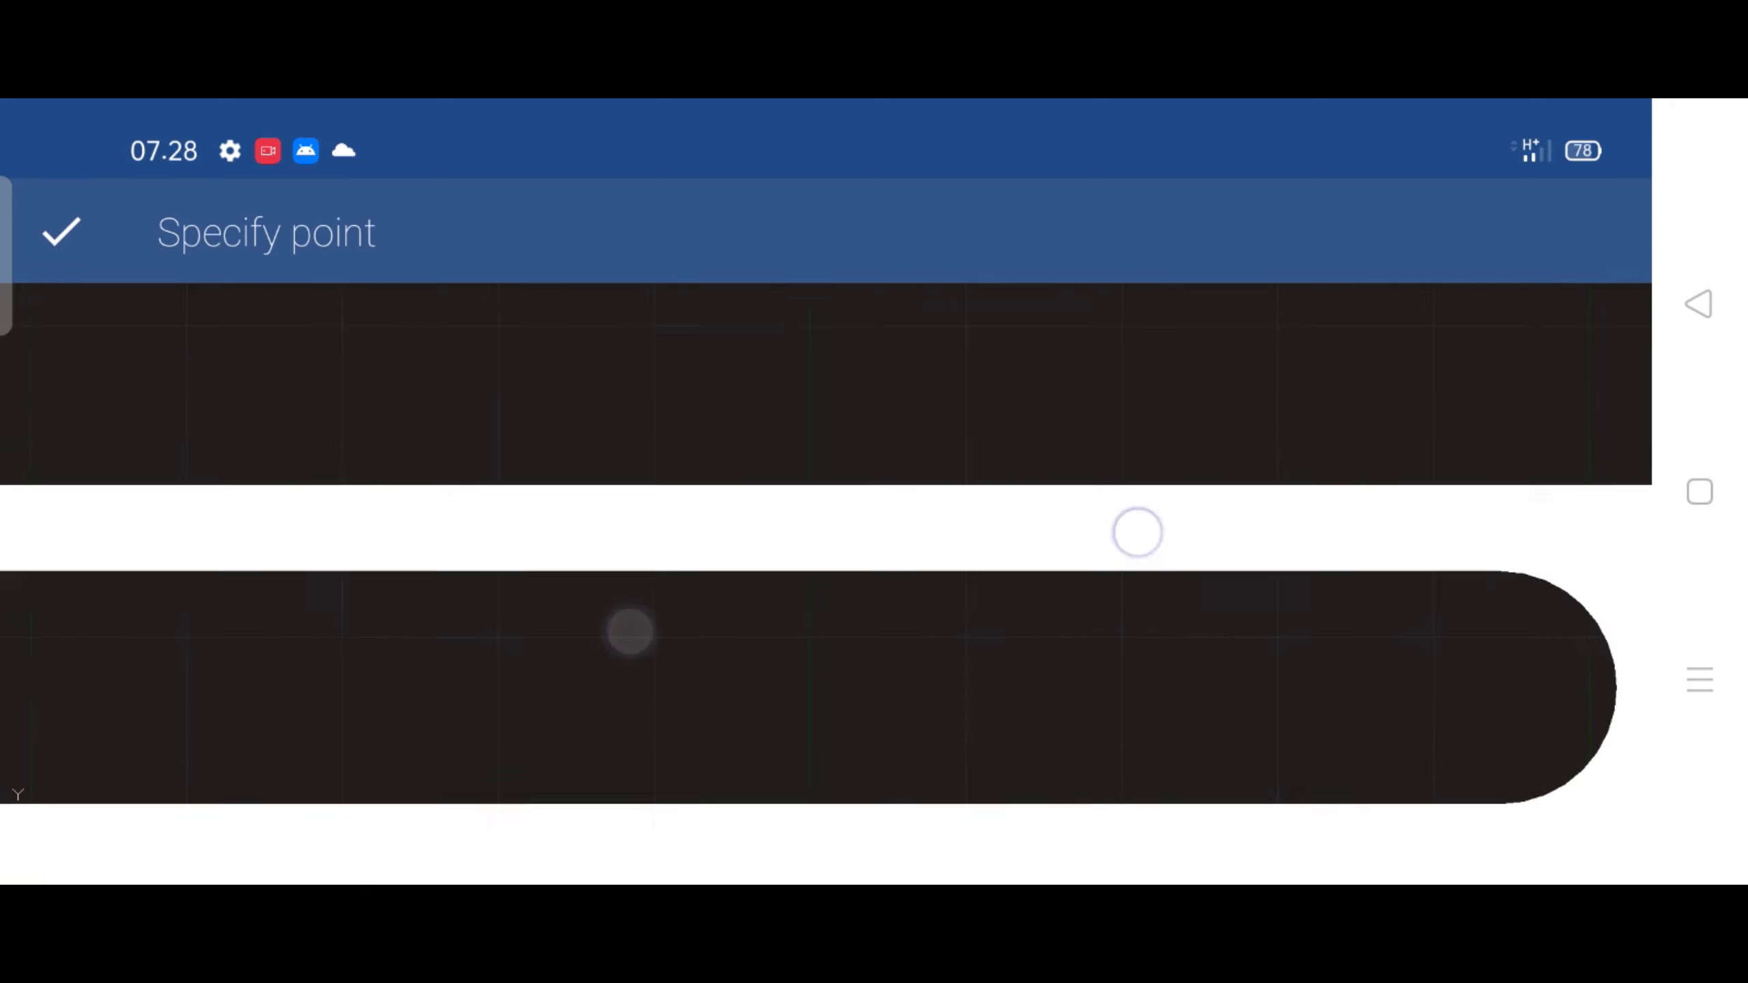
mouse_move(1428, 555)
mouse_down()
mouse_move(1093, 585)
mouse_move(958, 570)
mouse_up()
scroll(958, 570, up, 2)
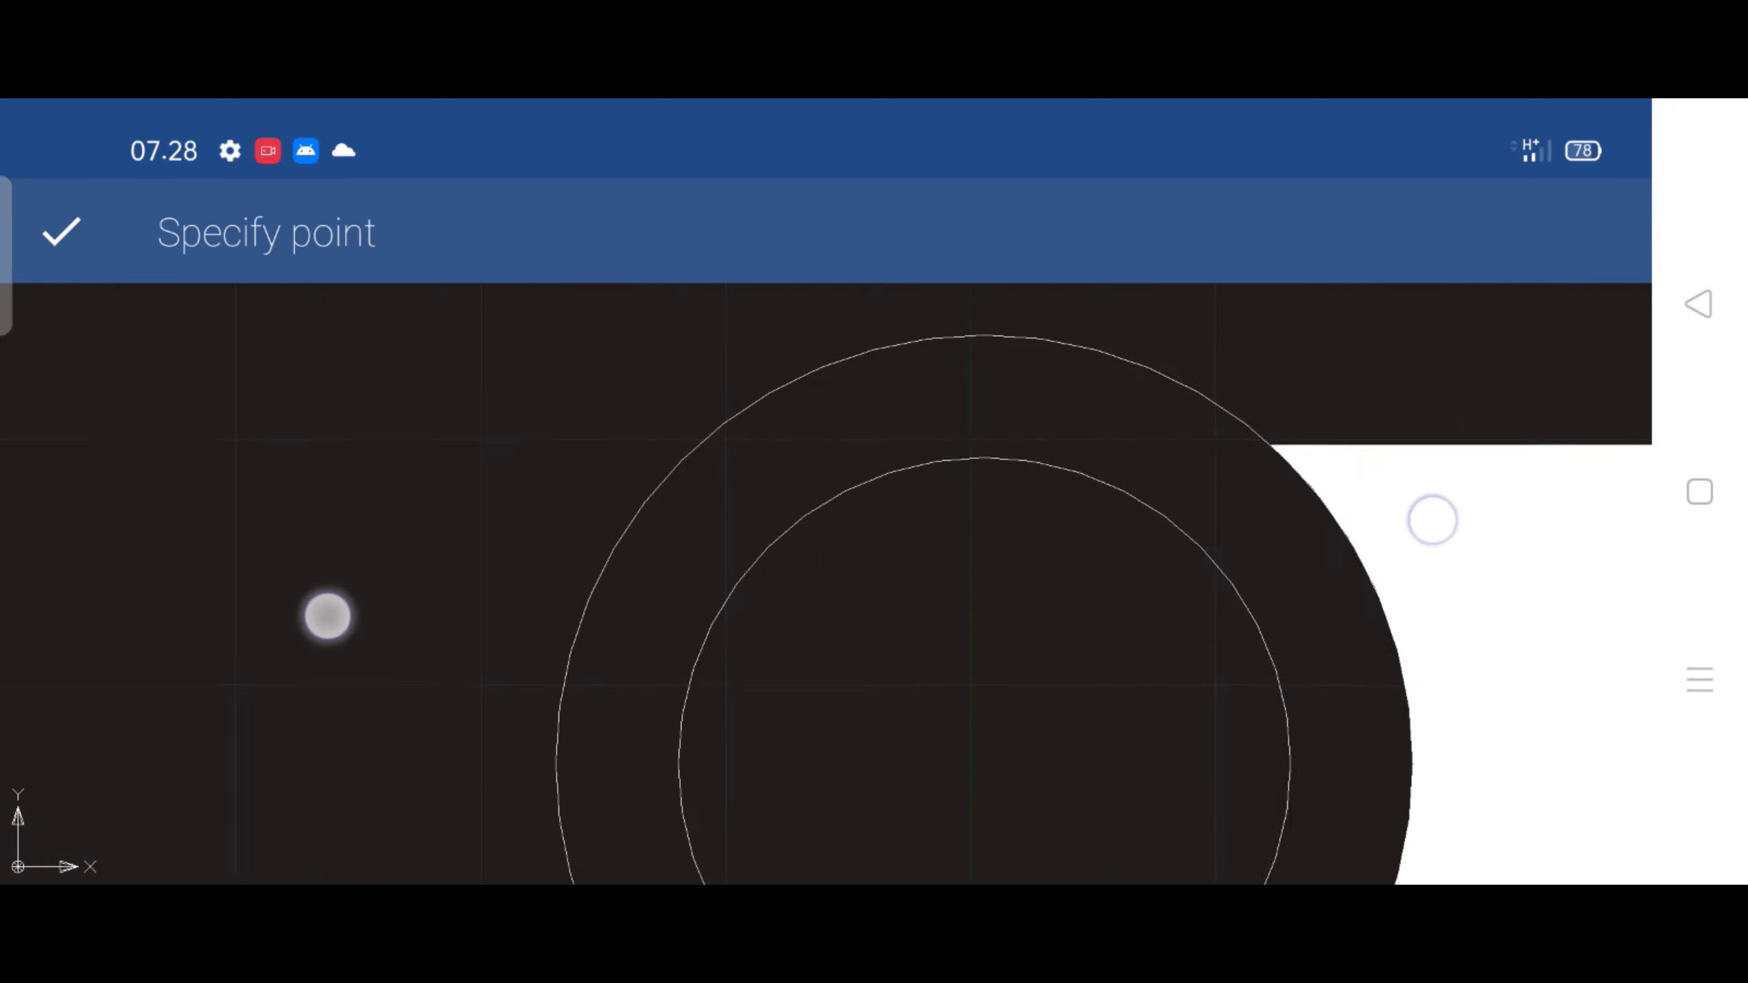
click(1257, 519)
scroll(564, 601, down, 3)
drag(564, 601, 671, 626)
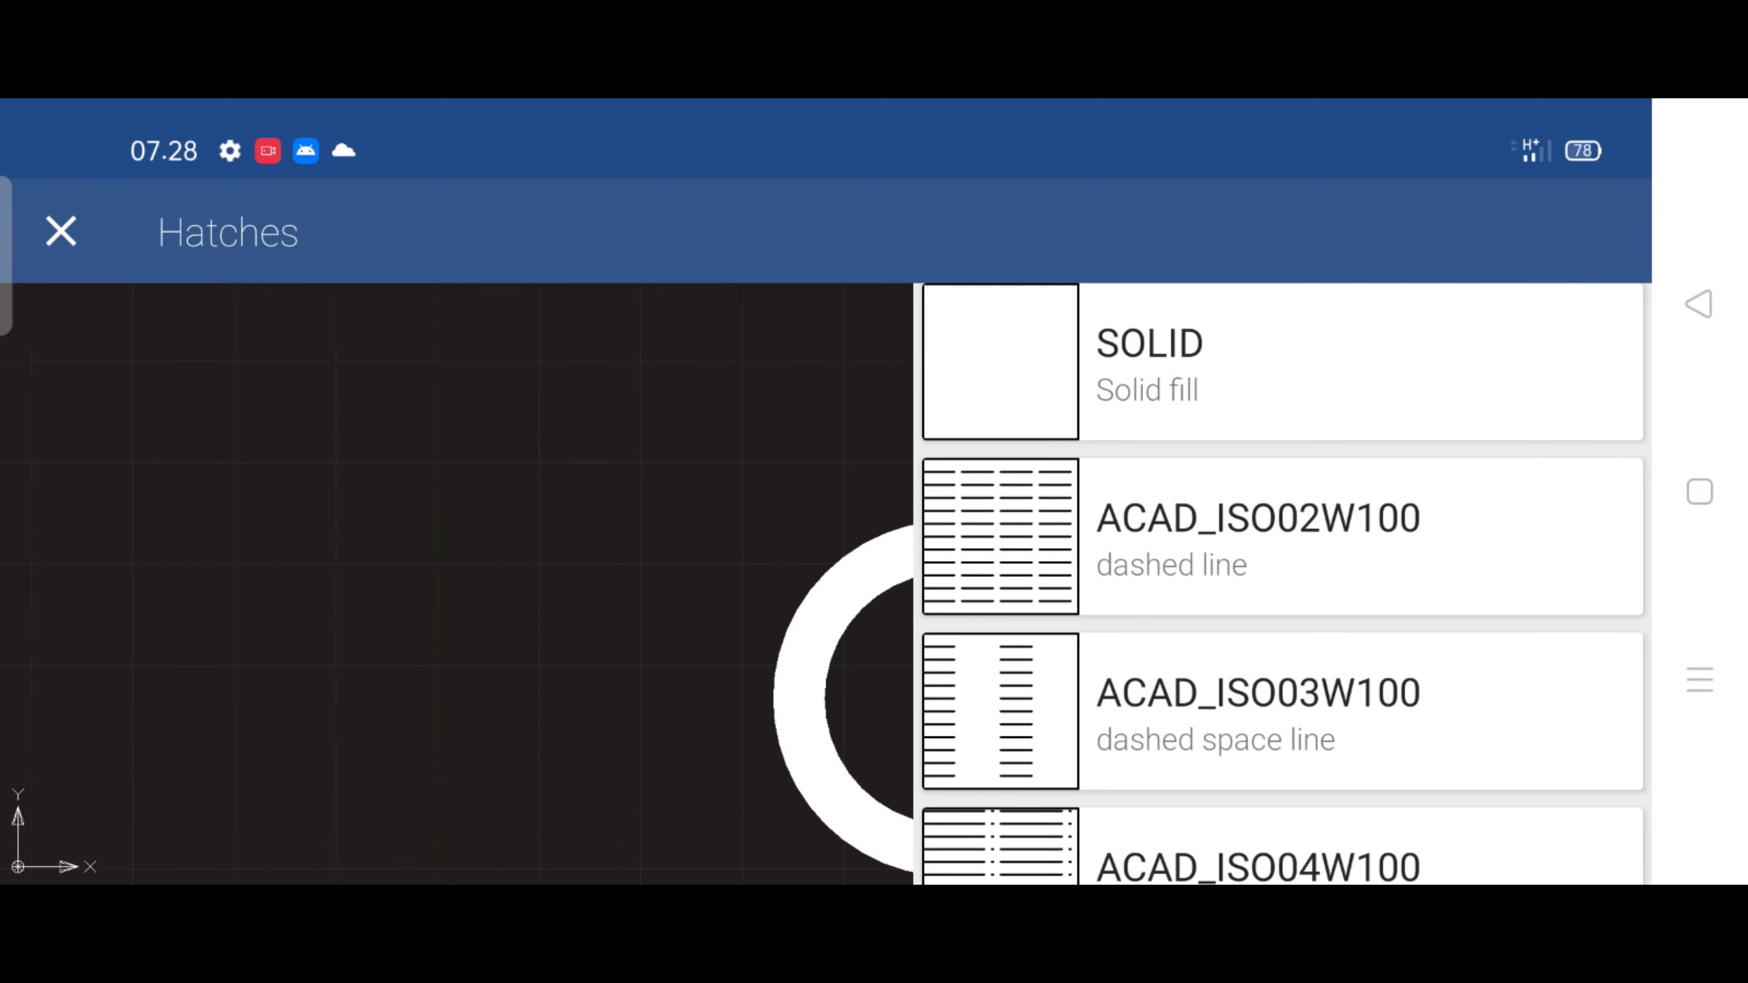
click(1698, 303)
Select the filled hatch to check it, then clear the selection
scroll(614, 592, down, 2)
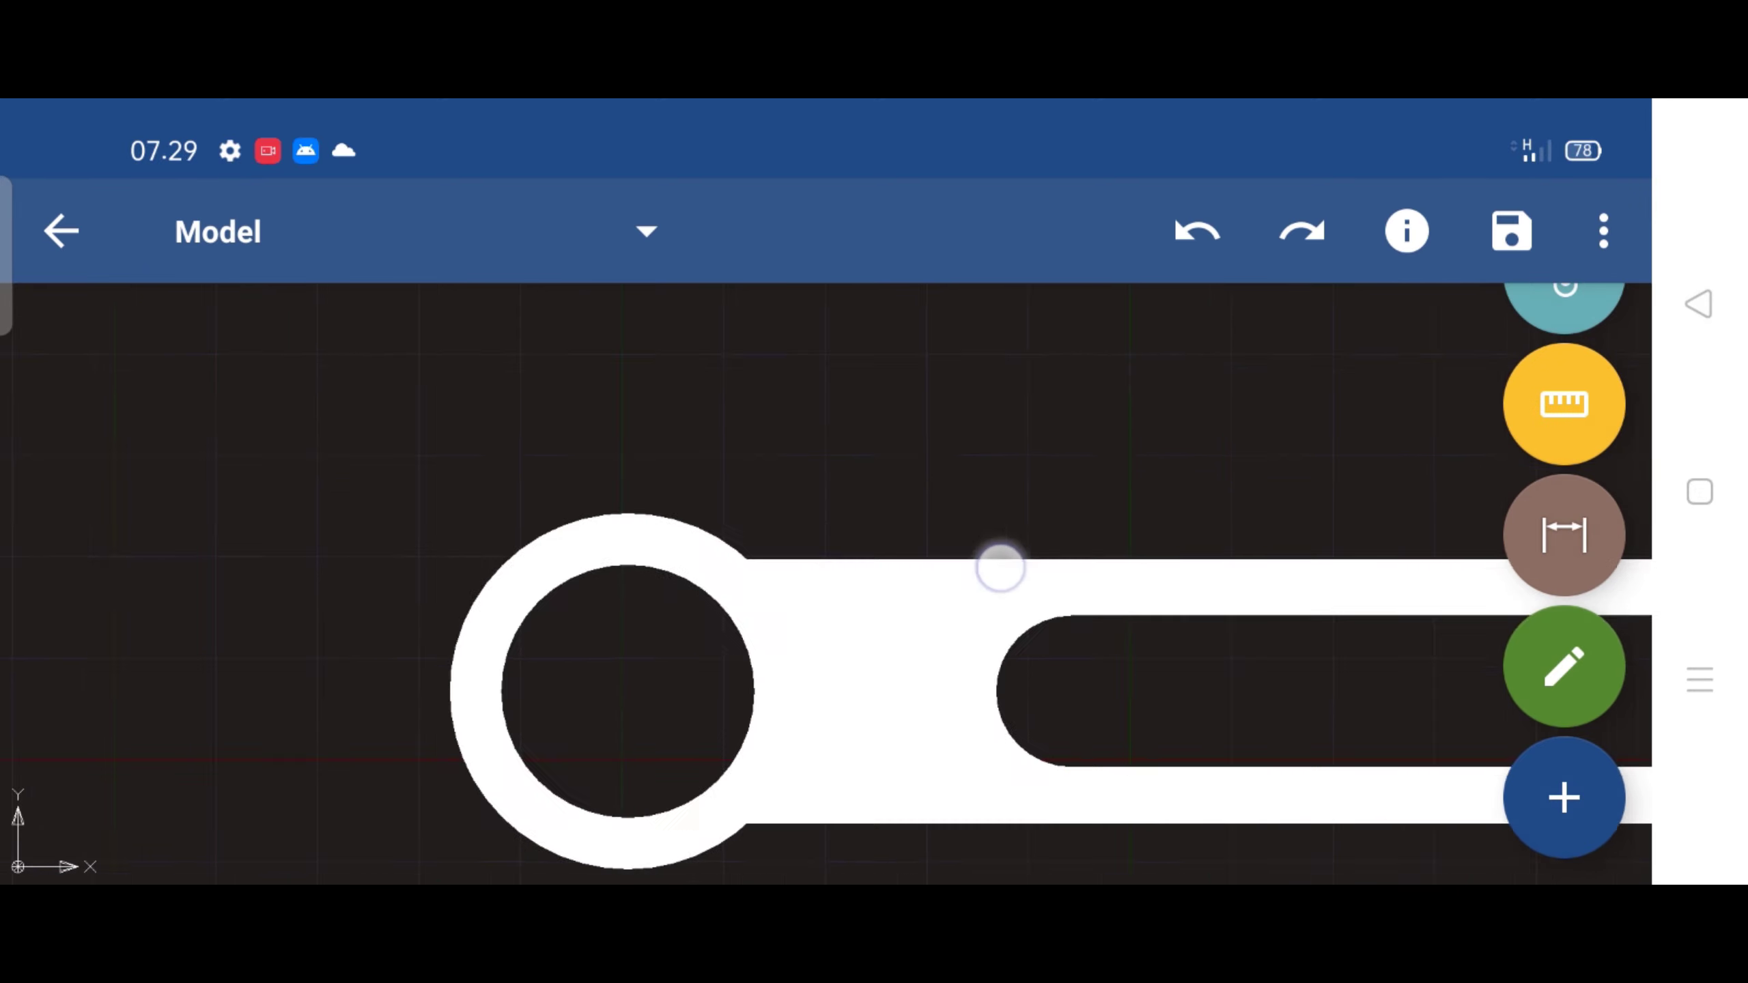
scroll(615, 596, down, 3)
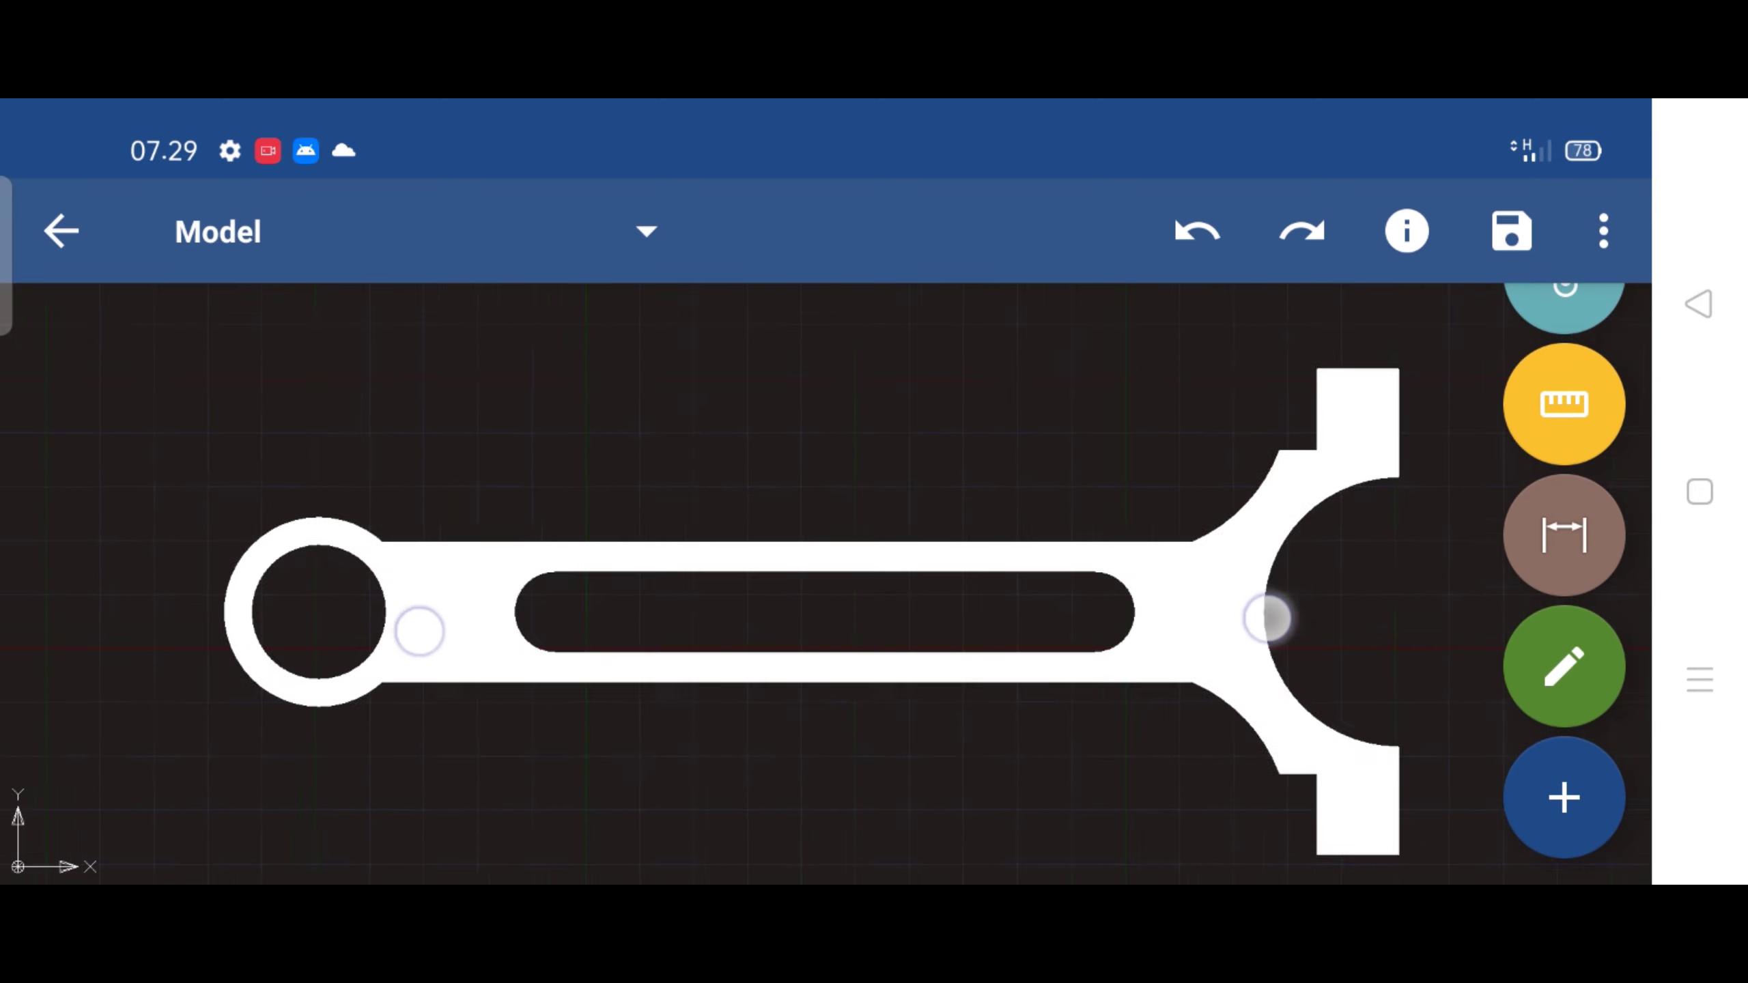
scroll(860, 548, up, 3)
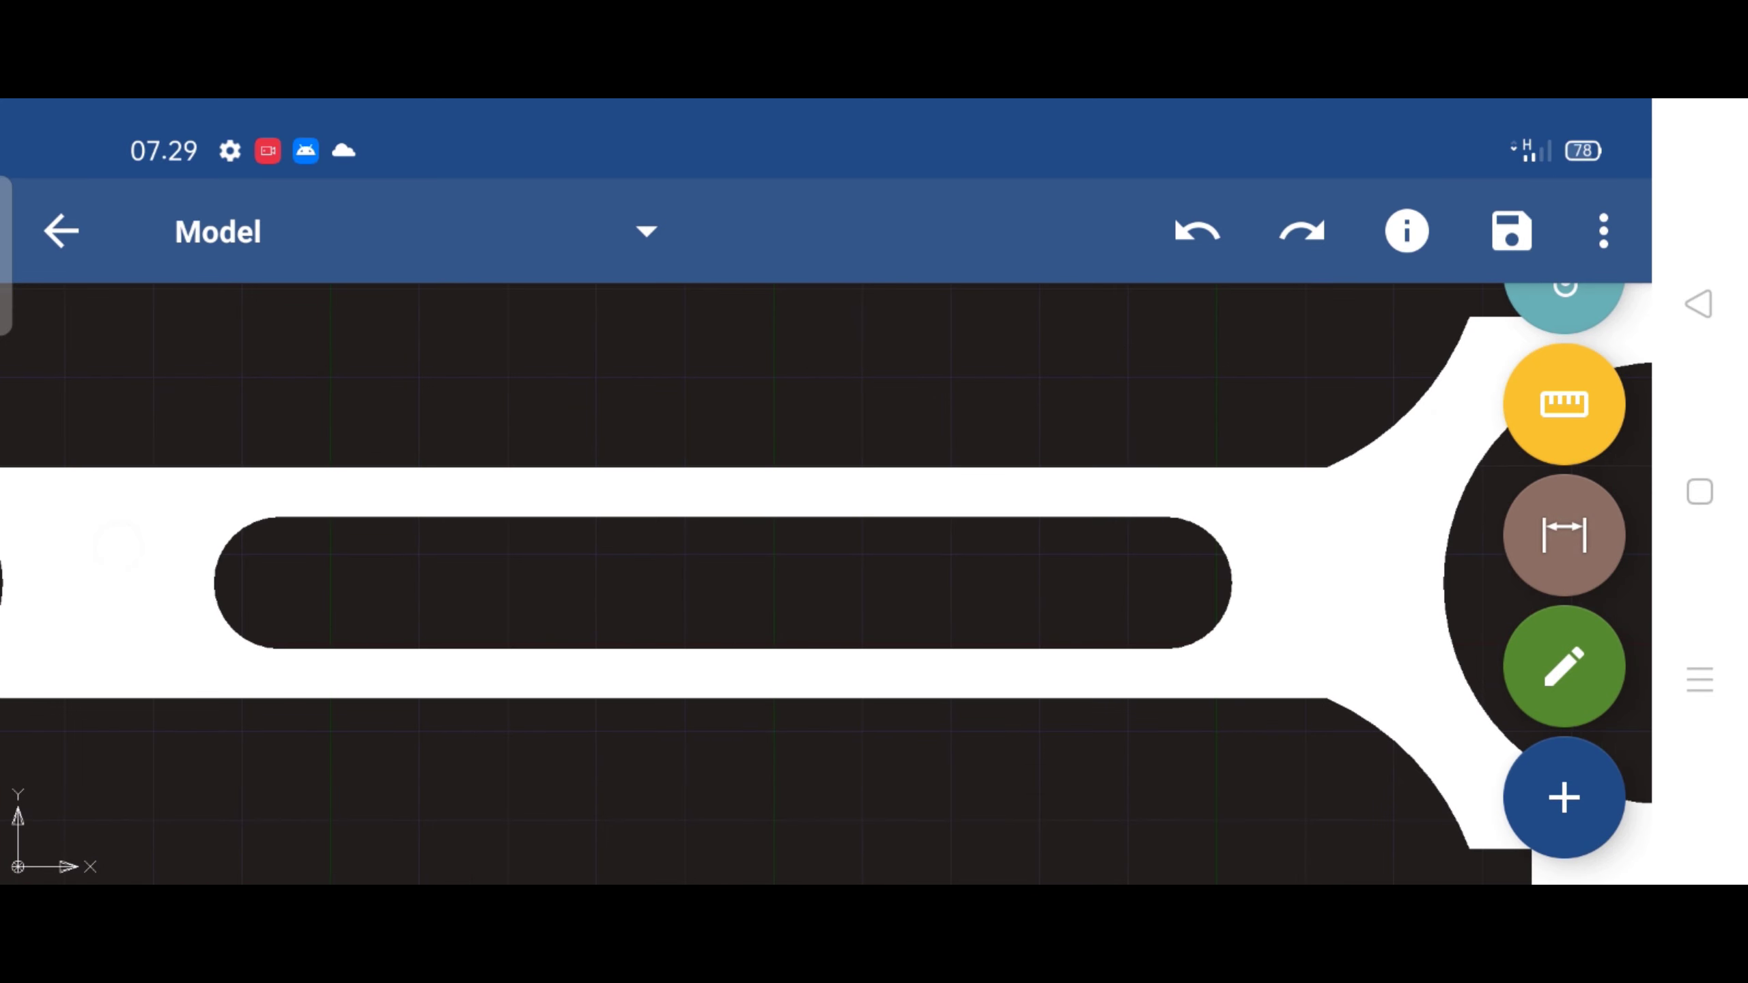
click(1296, 540)
click(1699, 304)
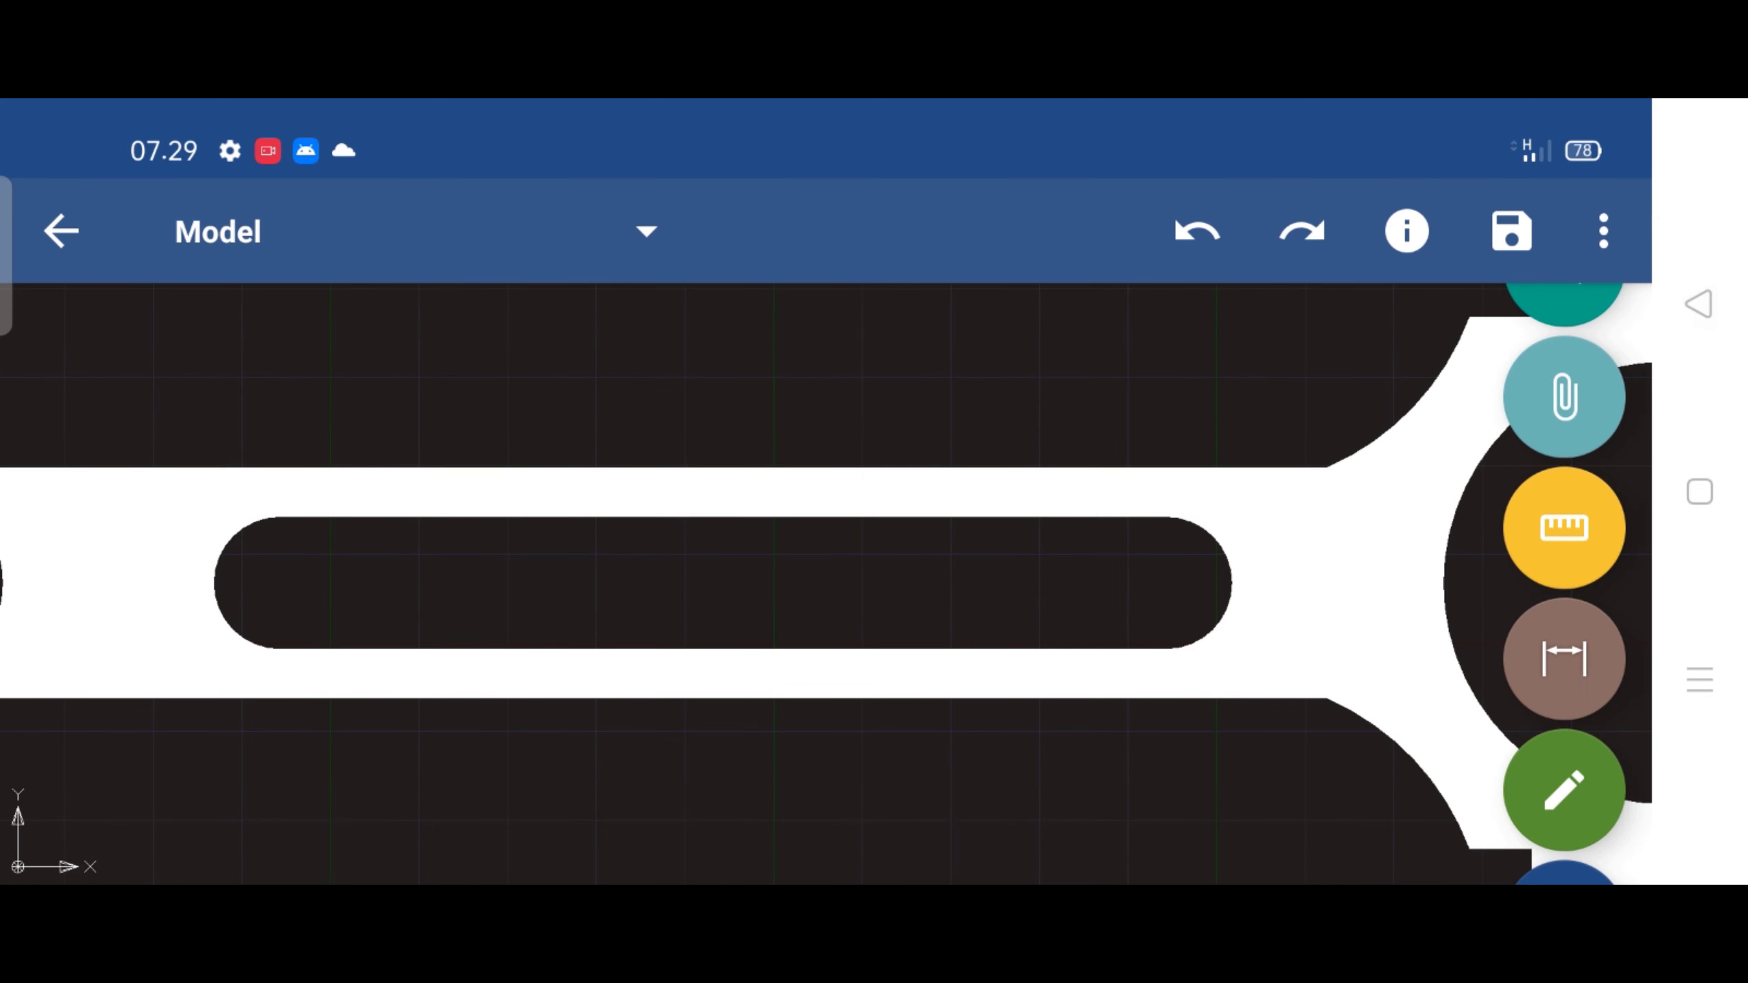
click(1603, 231)
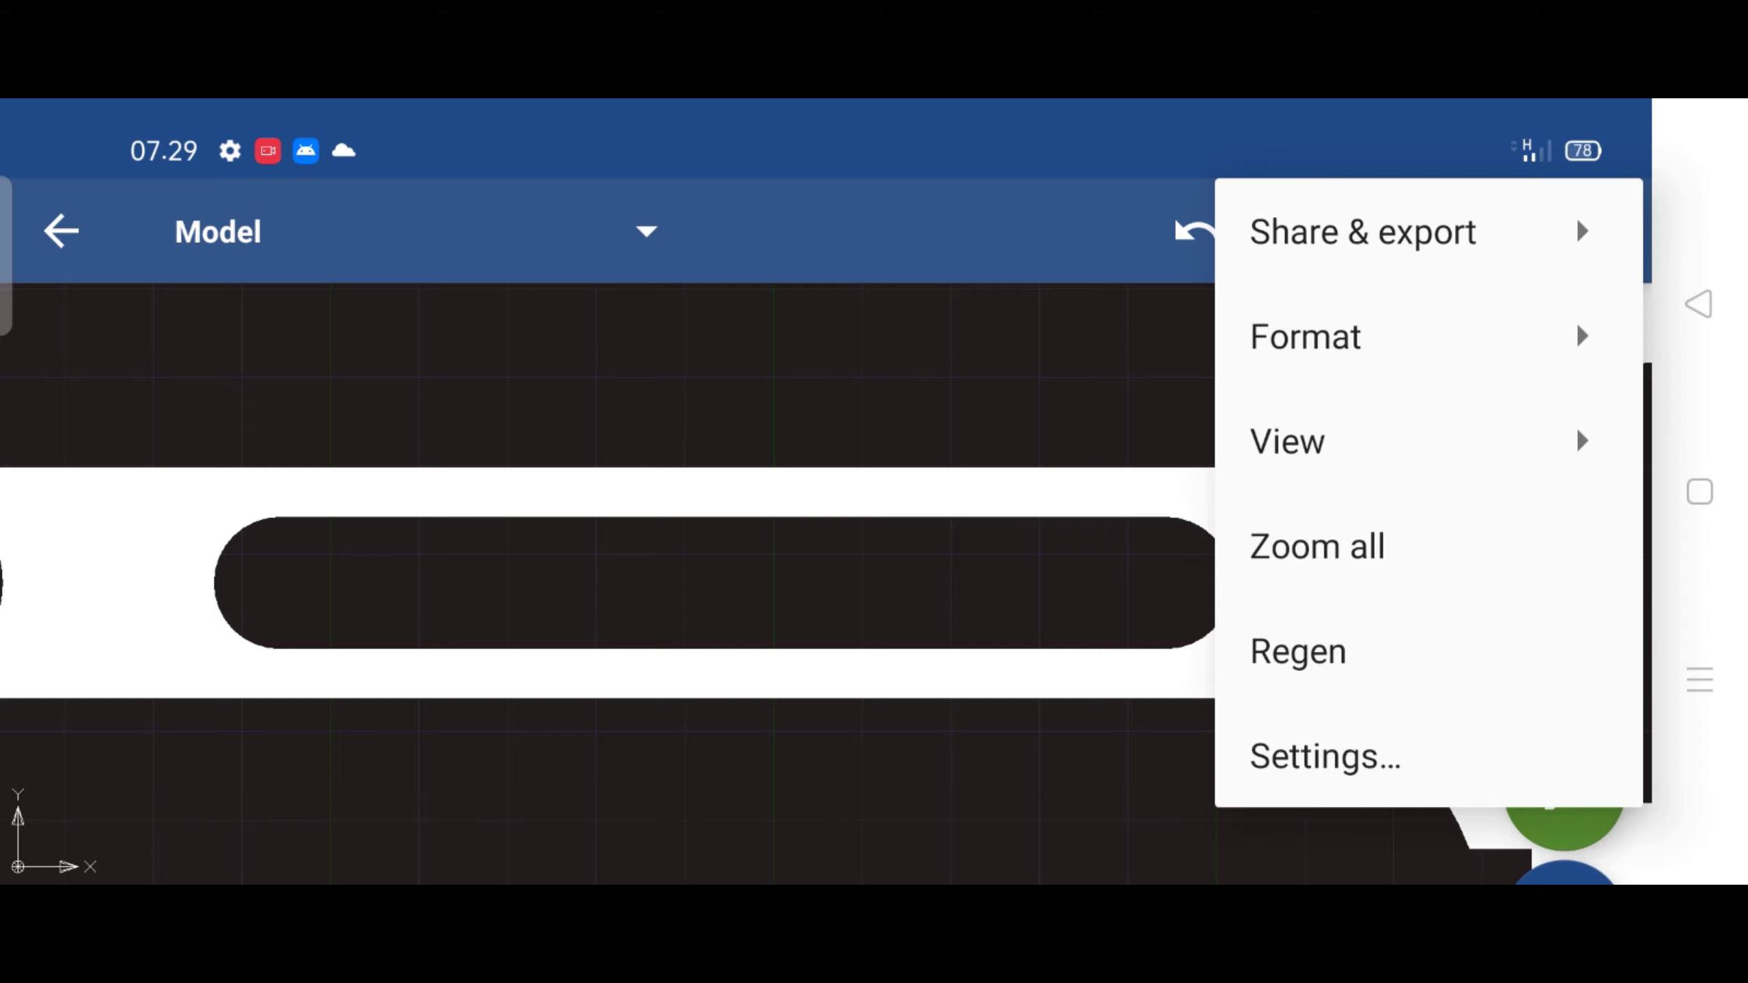
Switch the display to 3D and orbit to see the rod's thickness
click(1592, 433)
click(1345, 441)
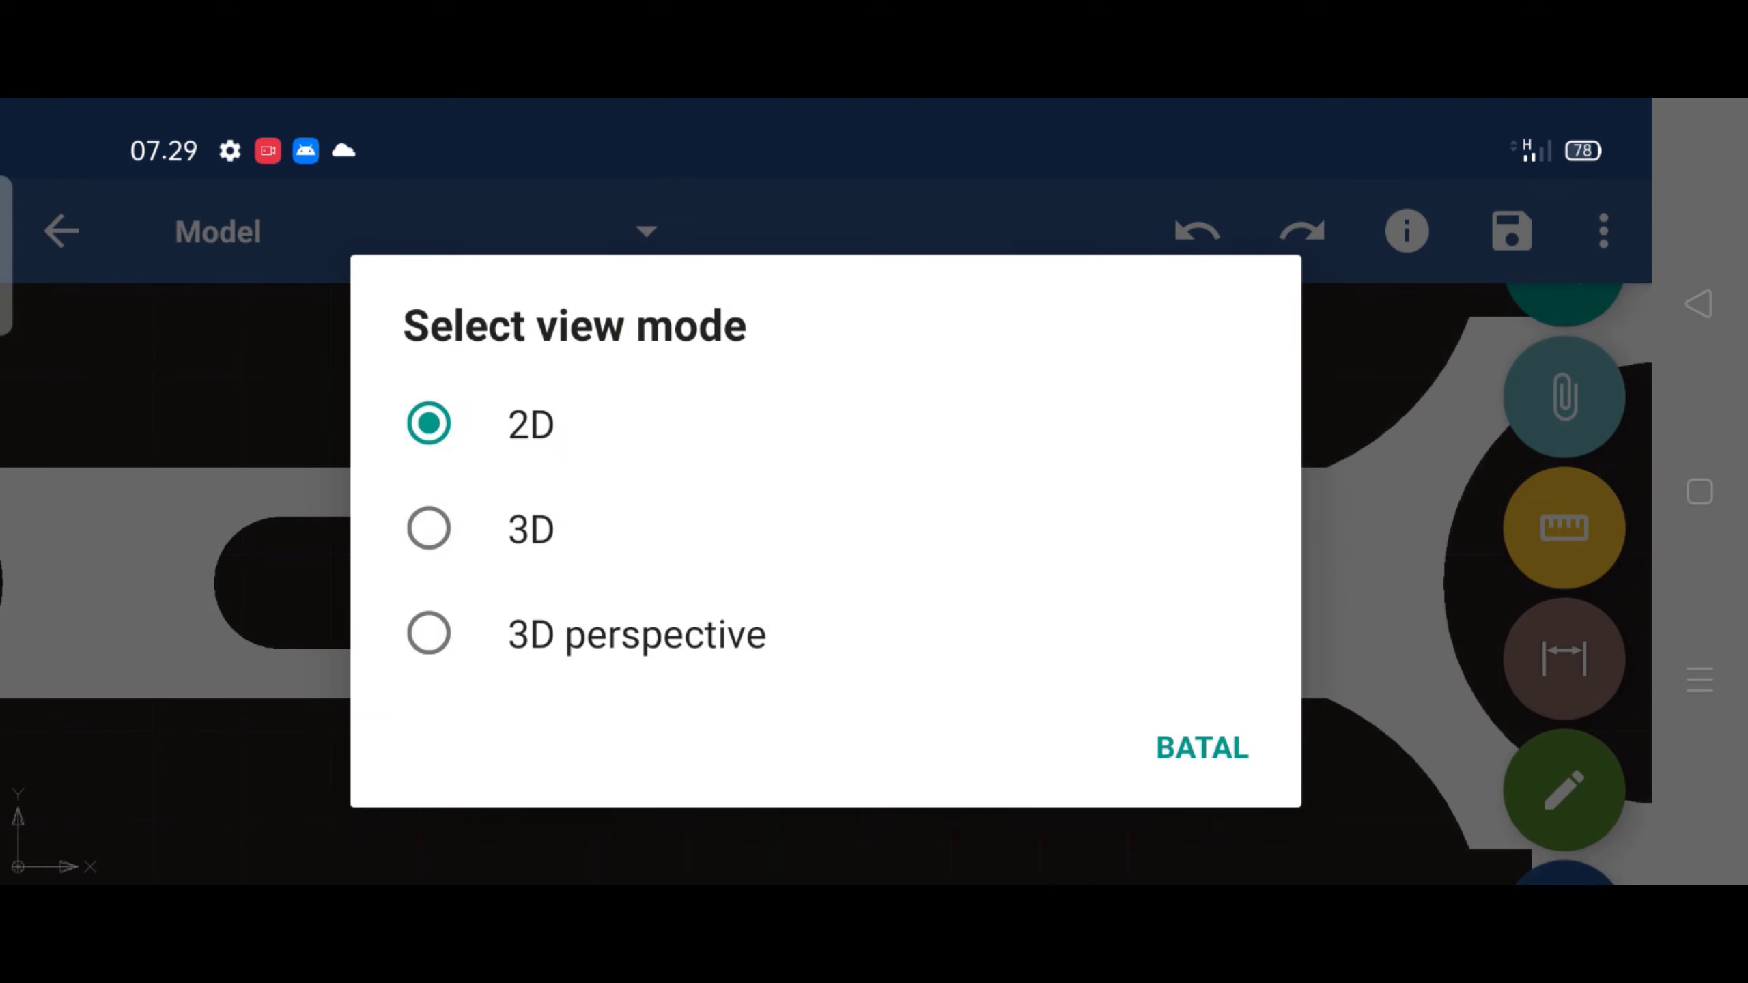
click(441, 523)
mouse_move(1362, 316)
mouse_down()
mouse_move(1401, 694)
mouse_move(1600, 312)
mouse_move(1464, 643)
mouse_up()
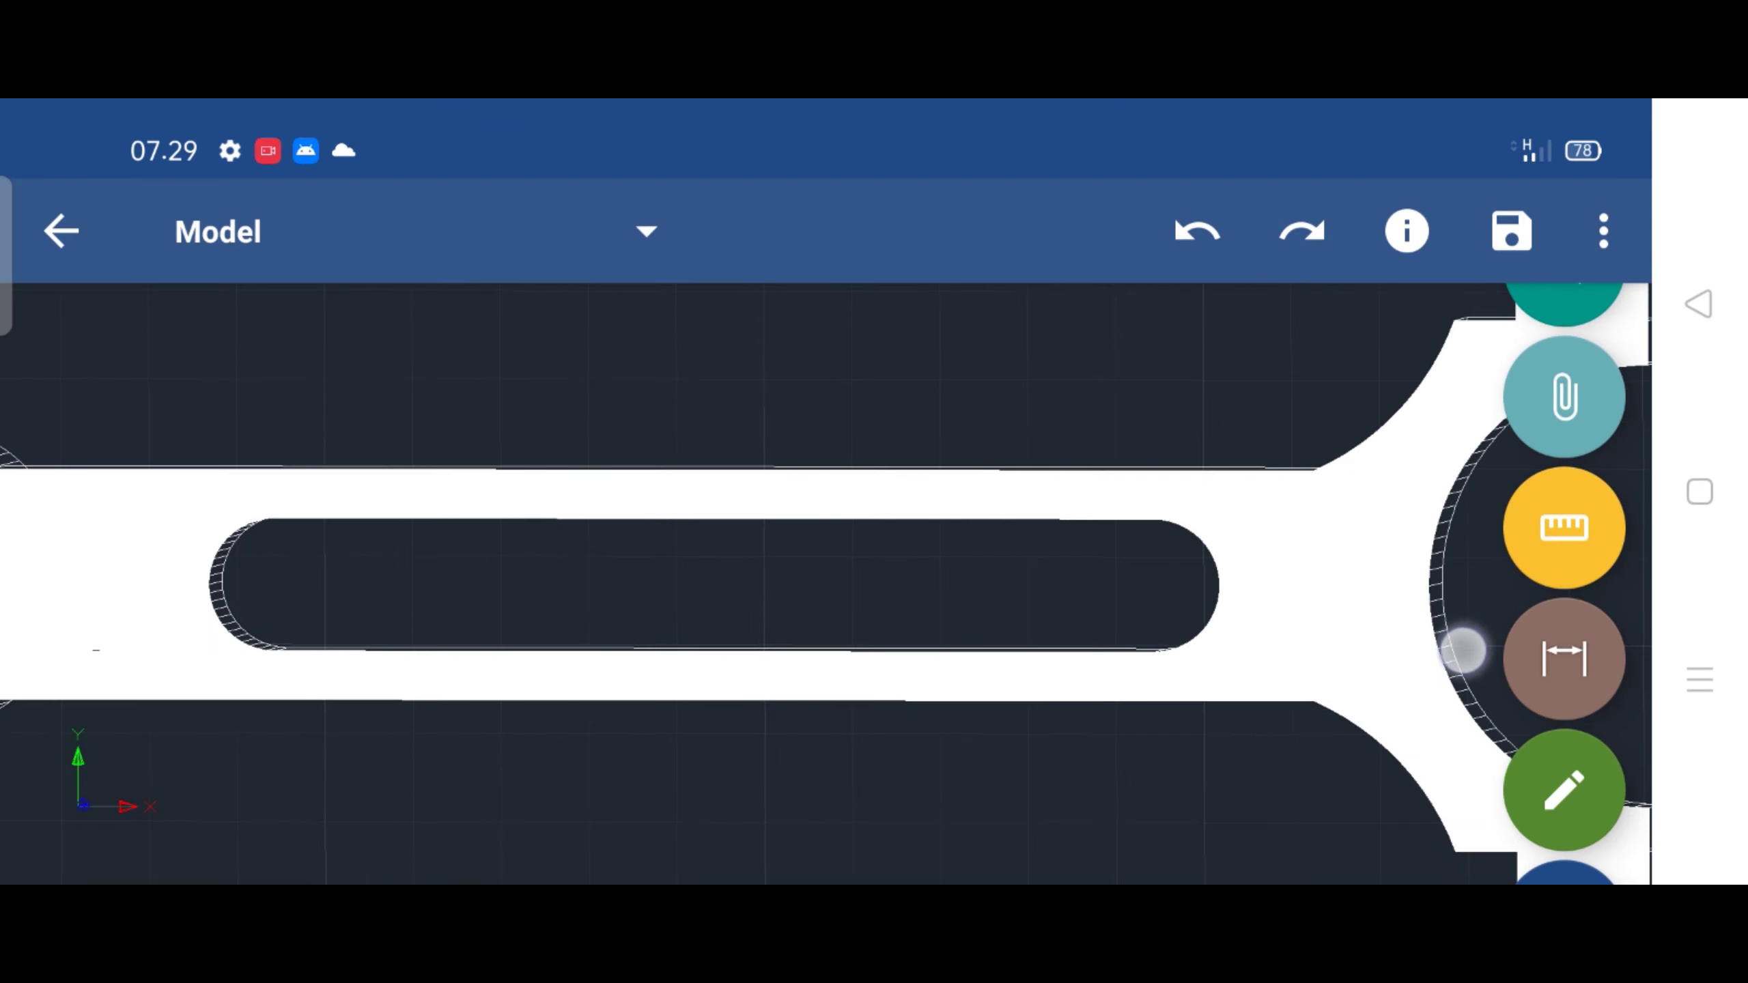
Clone the slotted plate in place from a corner base point with 0 mm offset
click(1265, 526)
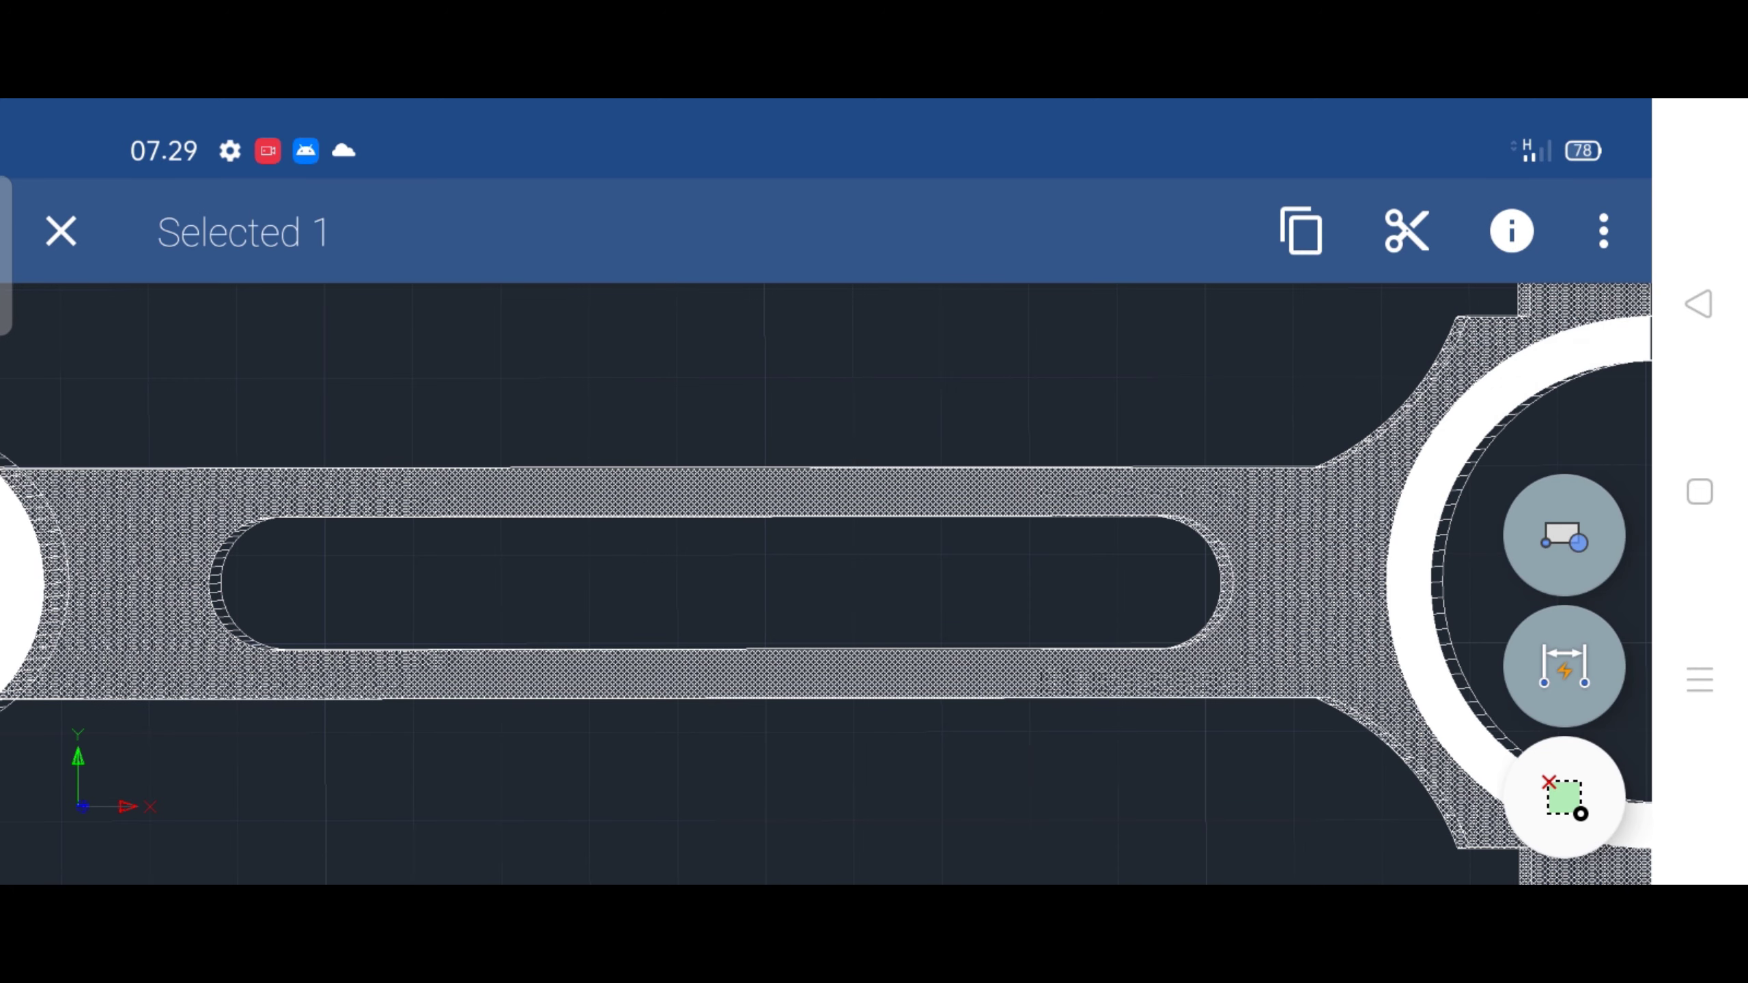
click(1603, 231)
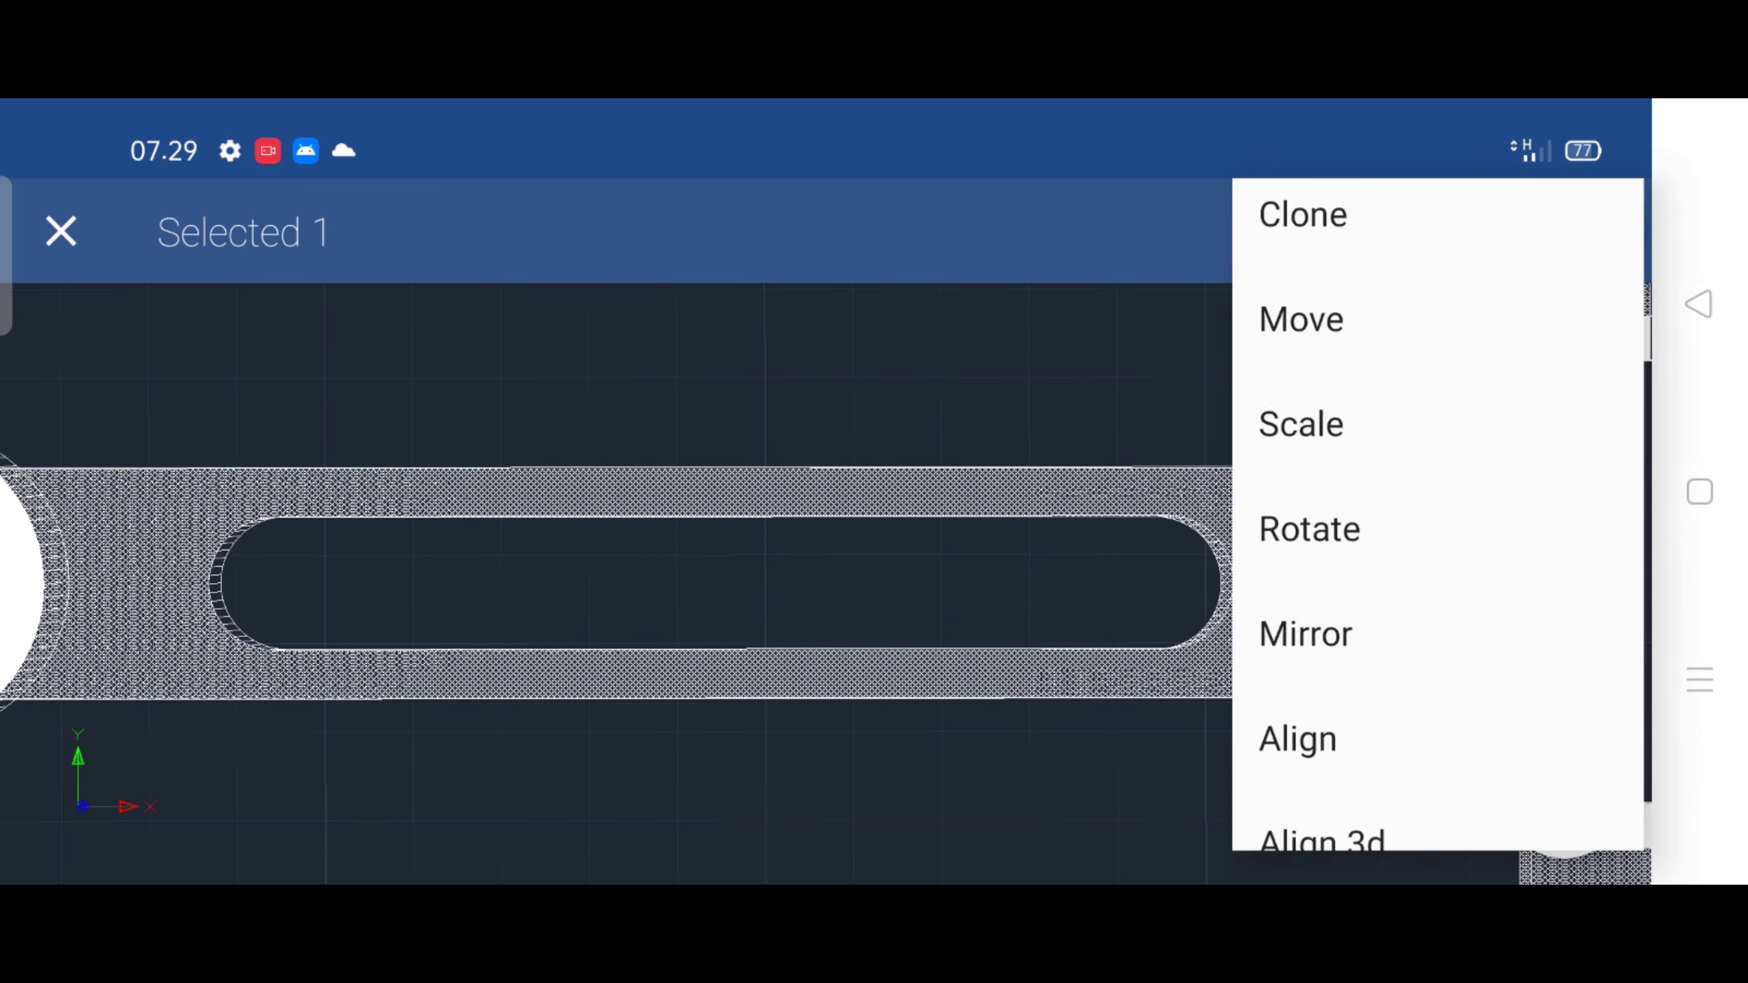
click(1294, 232)
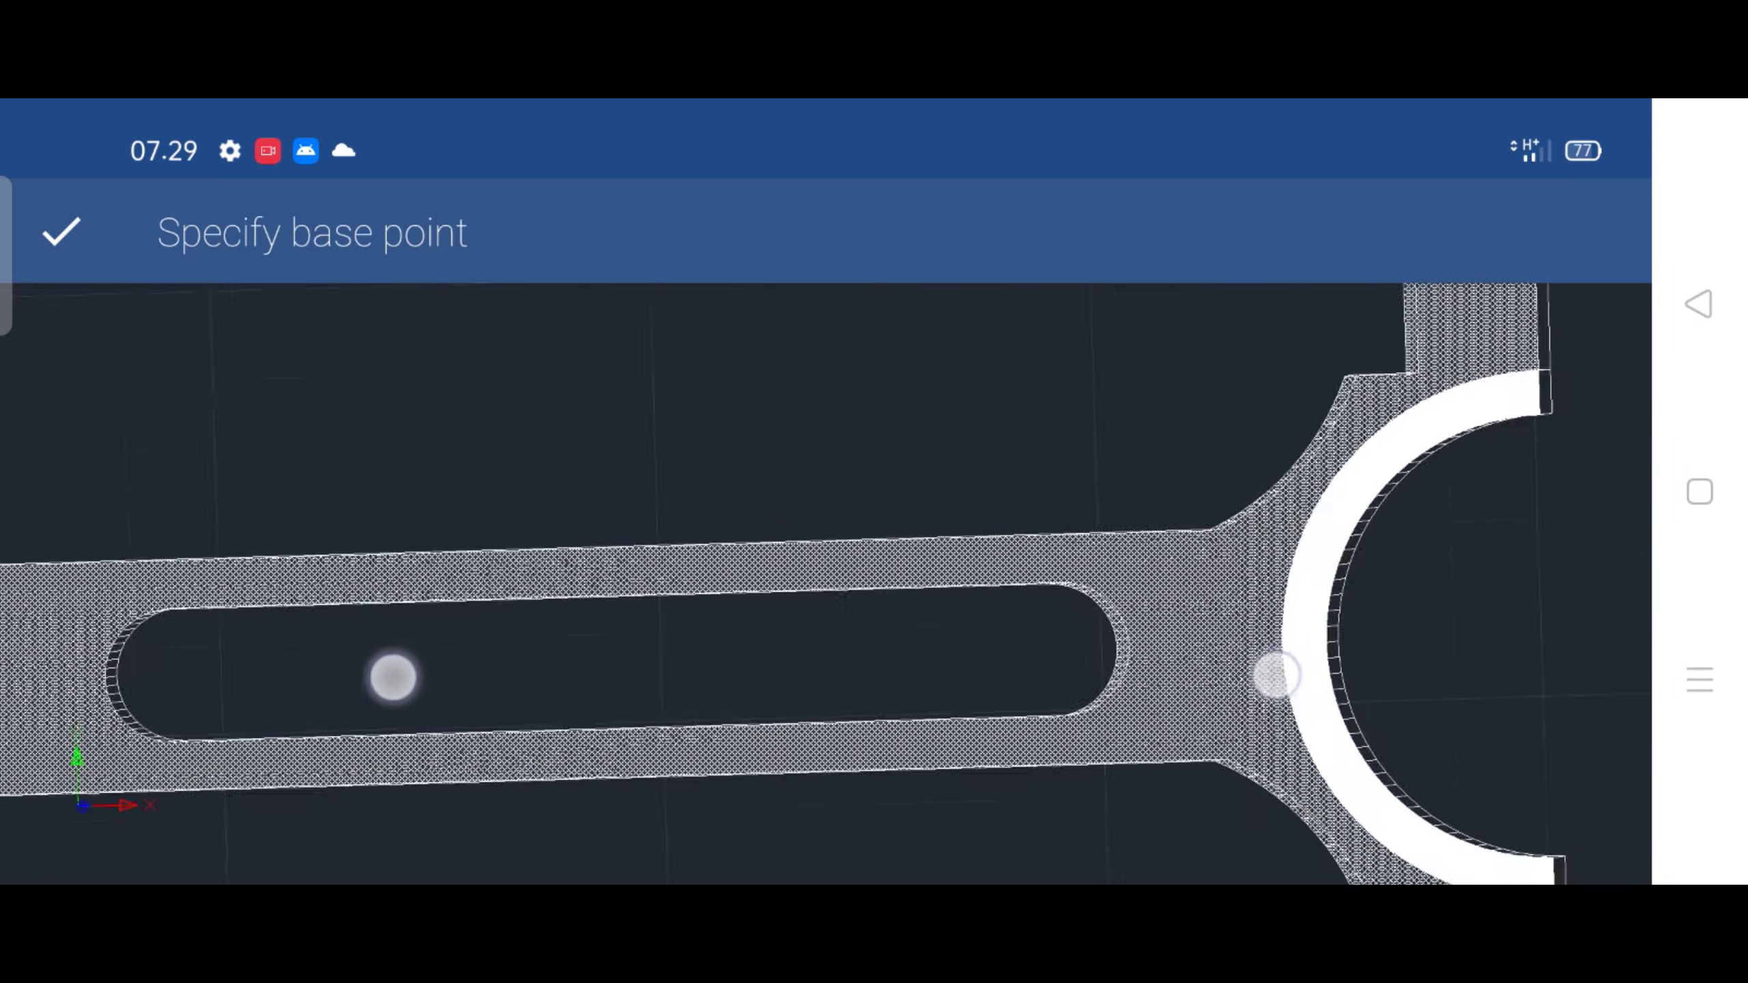
mouse_move(1276, 675)
mouse_down()
mouse_move(1444, 477)
mouse_move(1486, 648)
mouse_move(1439, 808)
mouse_move(1545, 629)
mouse_move(1470, 649)
mouse_move(1502, 628)
mouse_move(1614, 694)
mouse_move(1593, 641)
mouse_up()
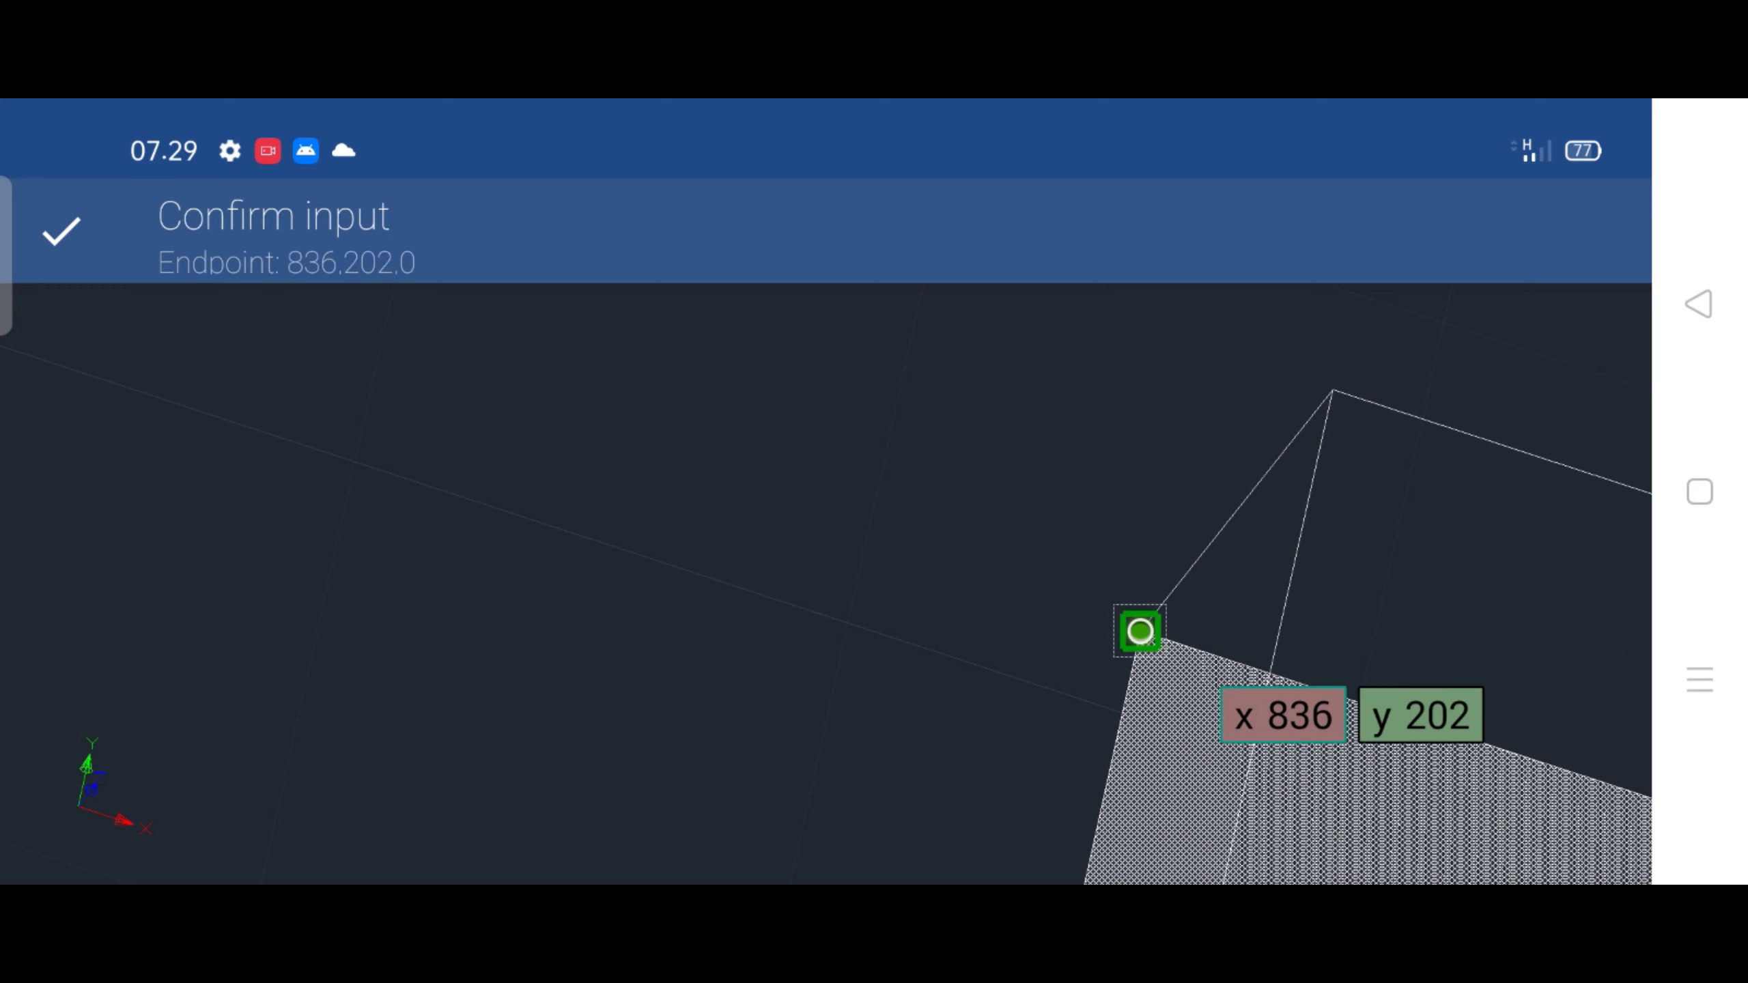
click(1333, 390)
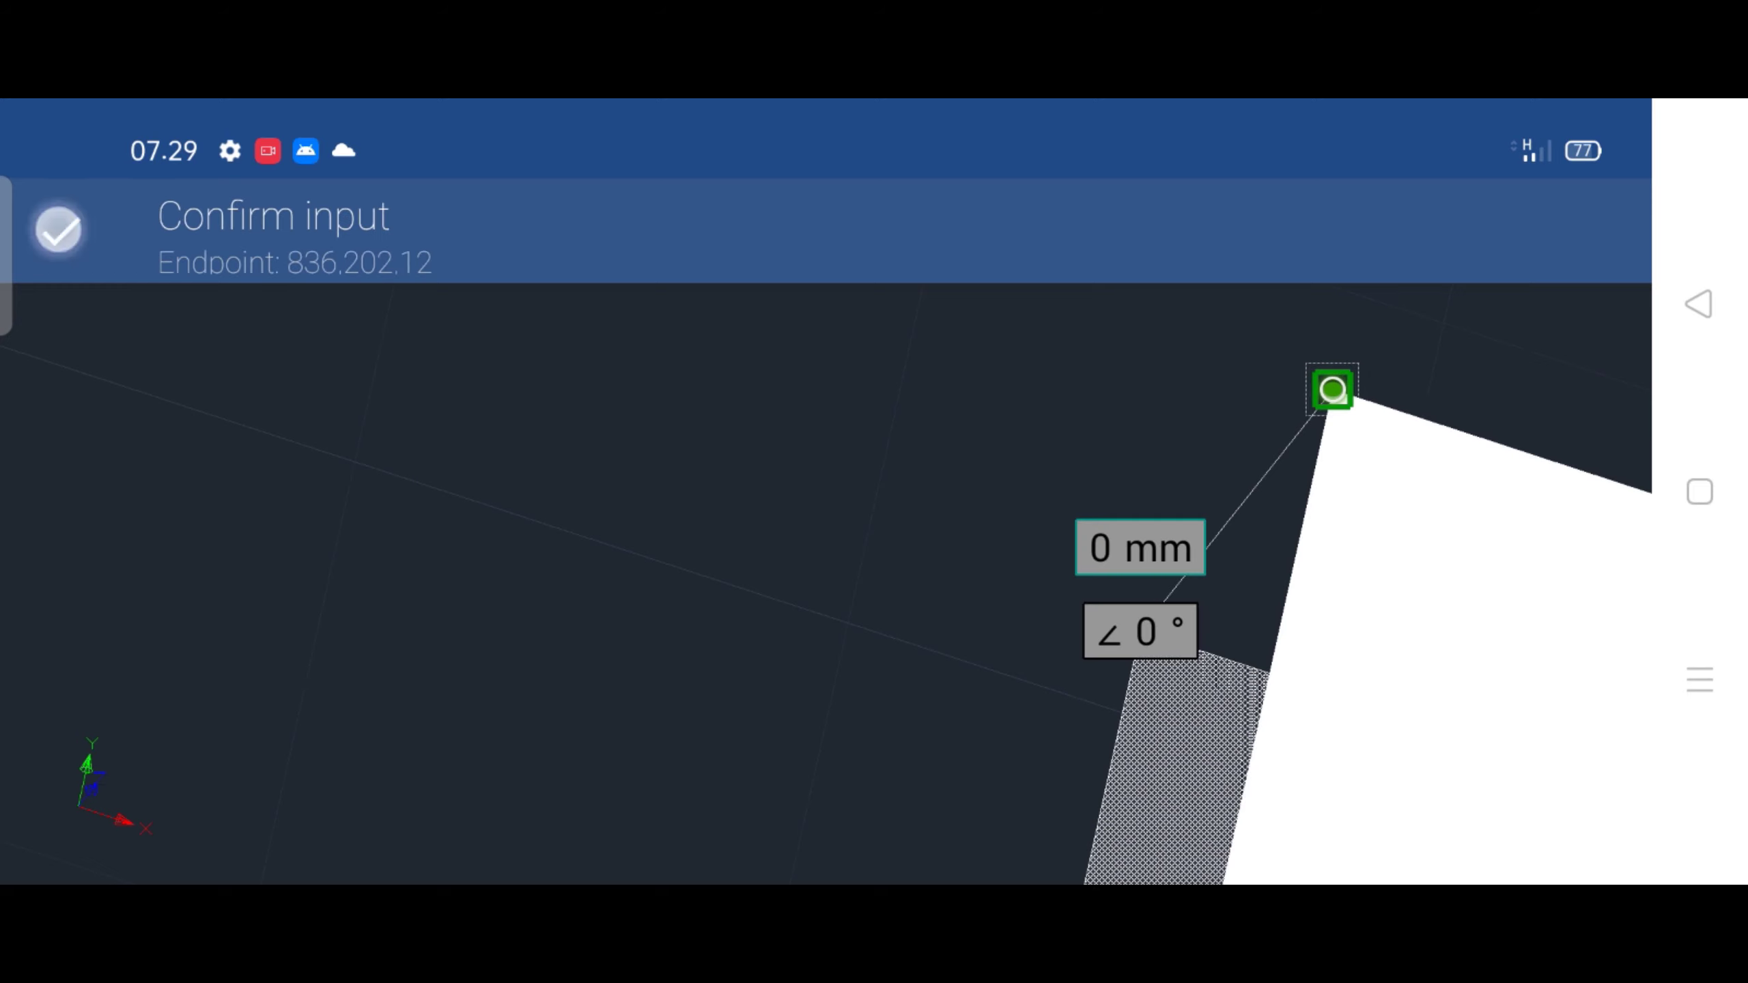
click(59, 230)
click(61, 231)
mouse_move(963, 536)
mouse_down()
mouse_move(566, 461)
mouse_move(440, 417)
mouse_move(544, 586)
mouse_move(586, 718)
mouse_up()
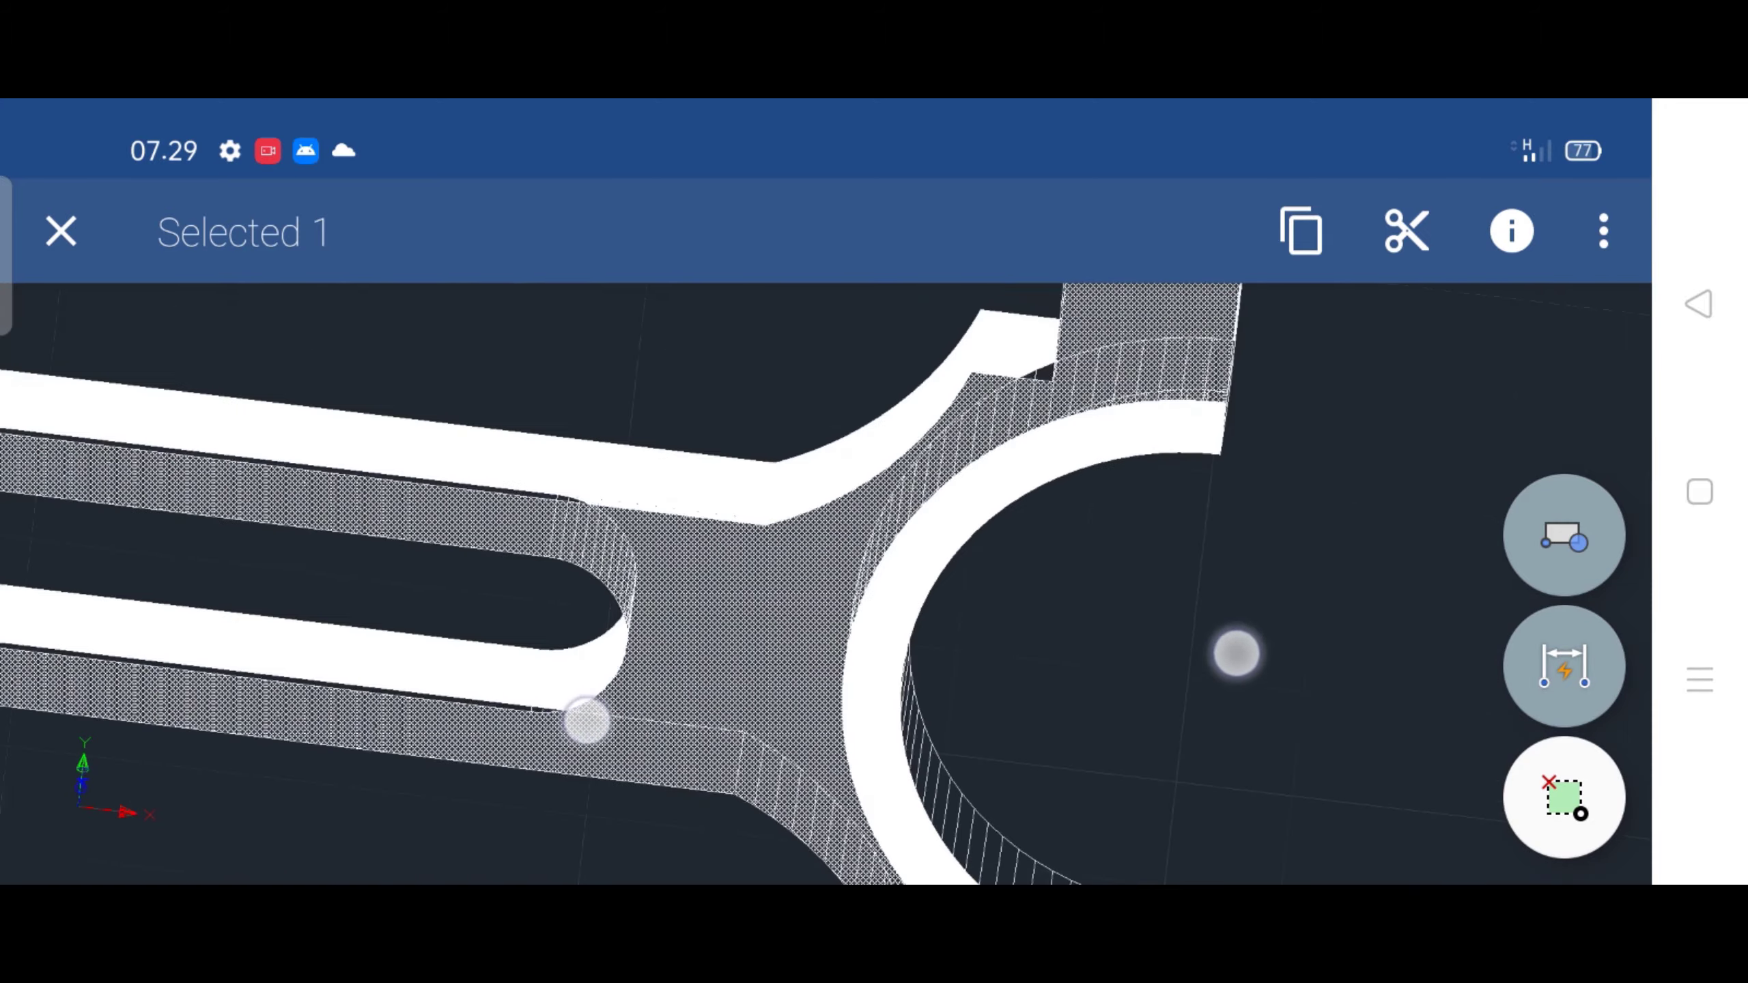
mouse_move(1233, 652)
mouse_down()
mouse_move(1416, 281)
mouse_move(1225, 761)
mouse_move(273, 625)
mouse_move(1251, 600)
mouse_move(1350, 664)
mouse_move(1319, 683)
mouse_move(1407, 683)
mouse_up()
Add the end ring and clone both pieces in place with 0 mm offset
click(893, 558)
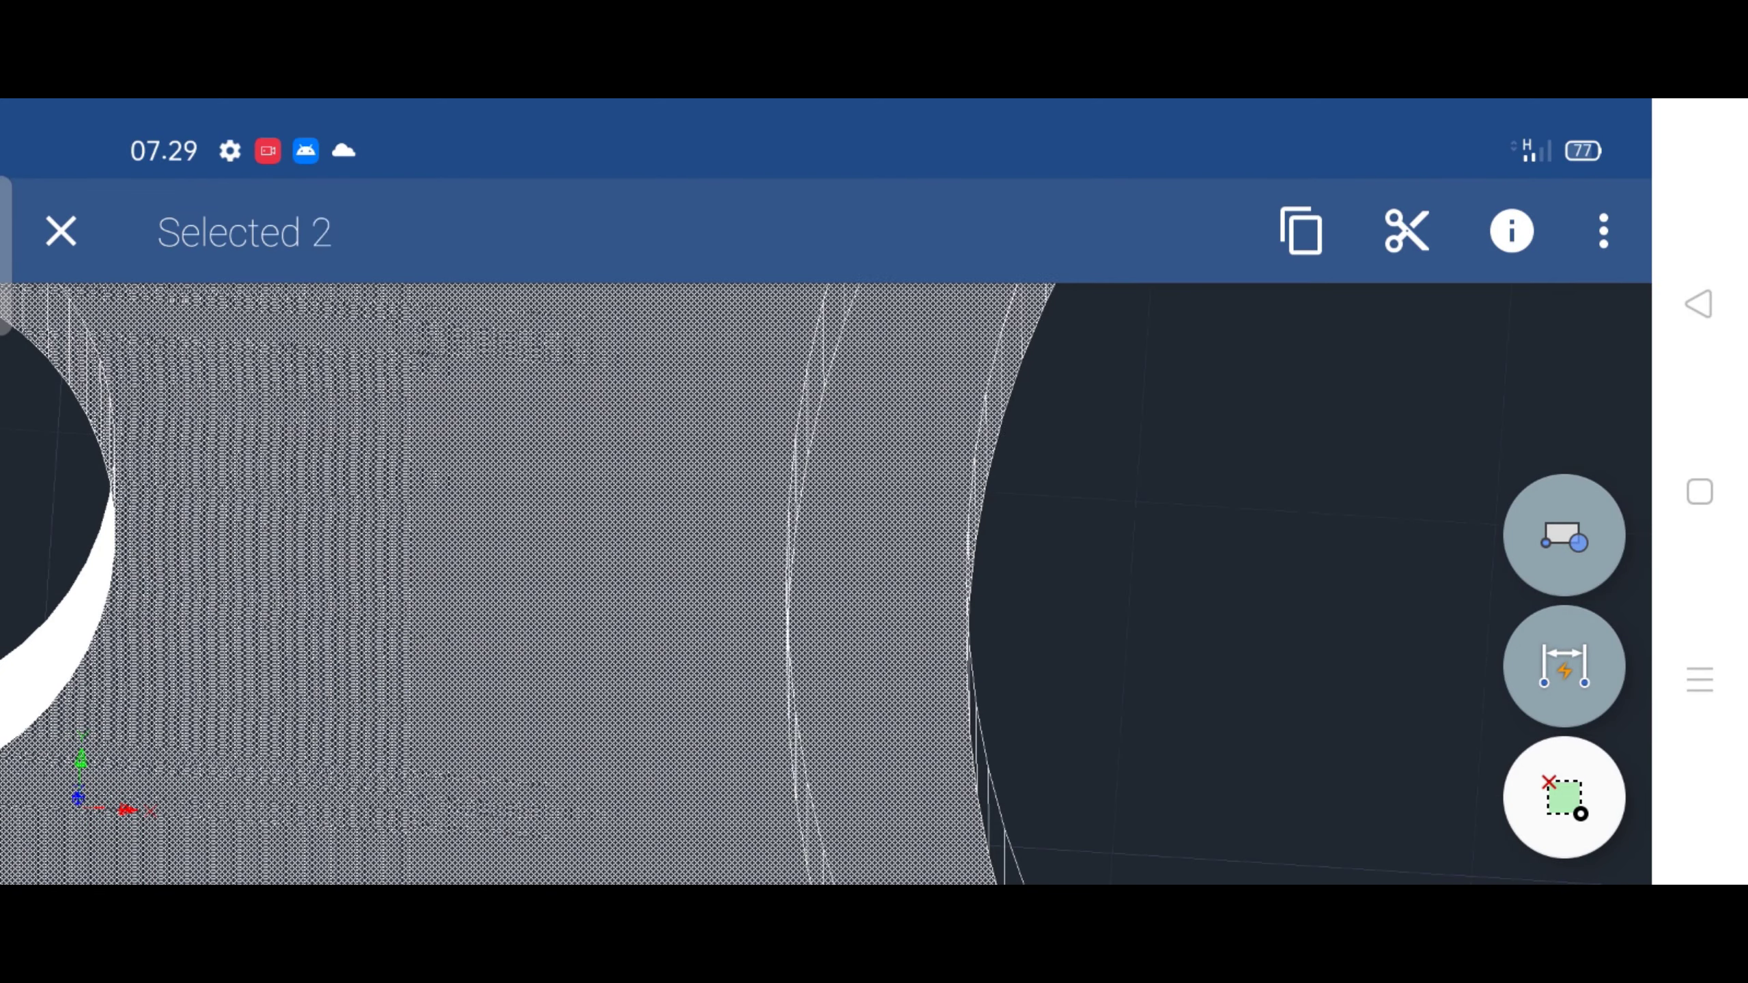
click(1610, 230)
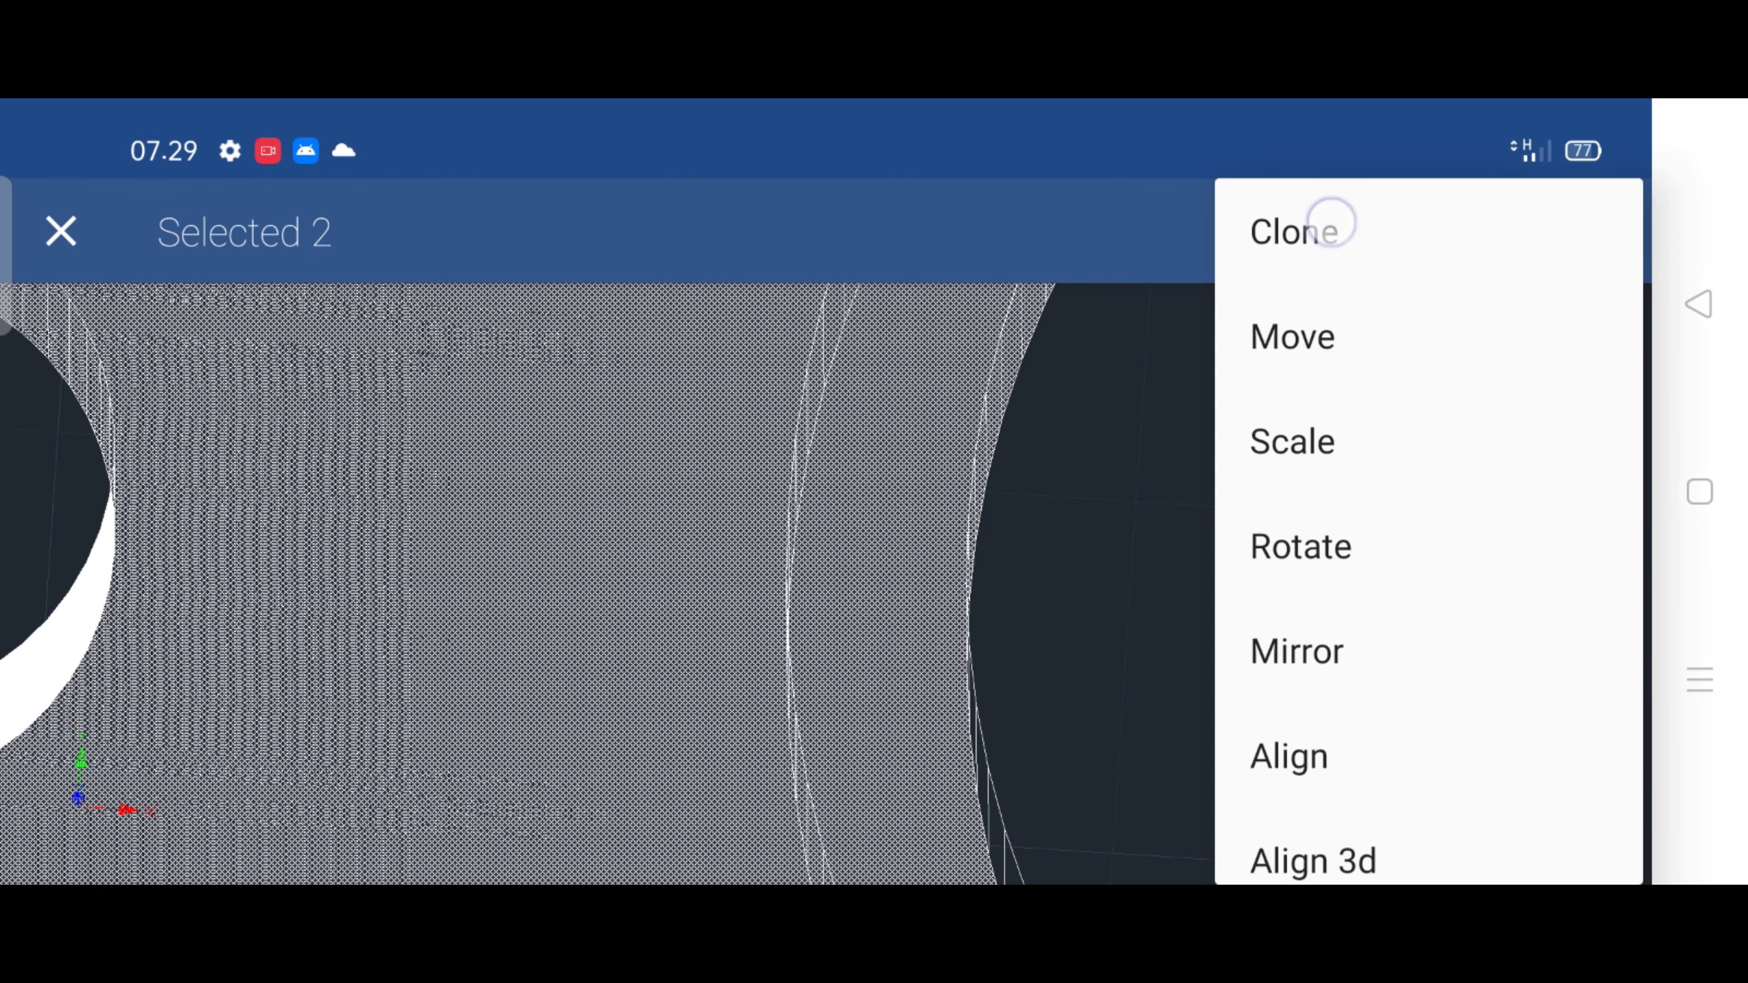
click(1332, 223)
drag(1248, 488, 1060, 561)
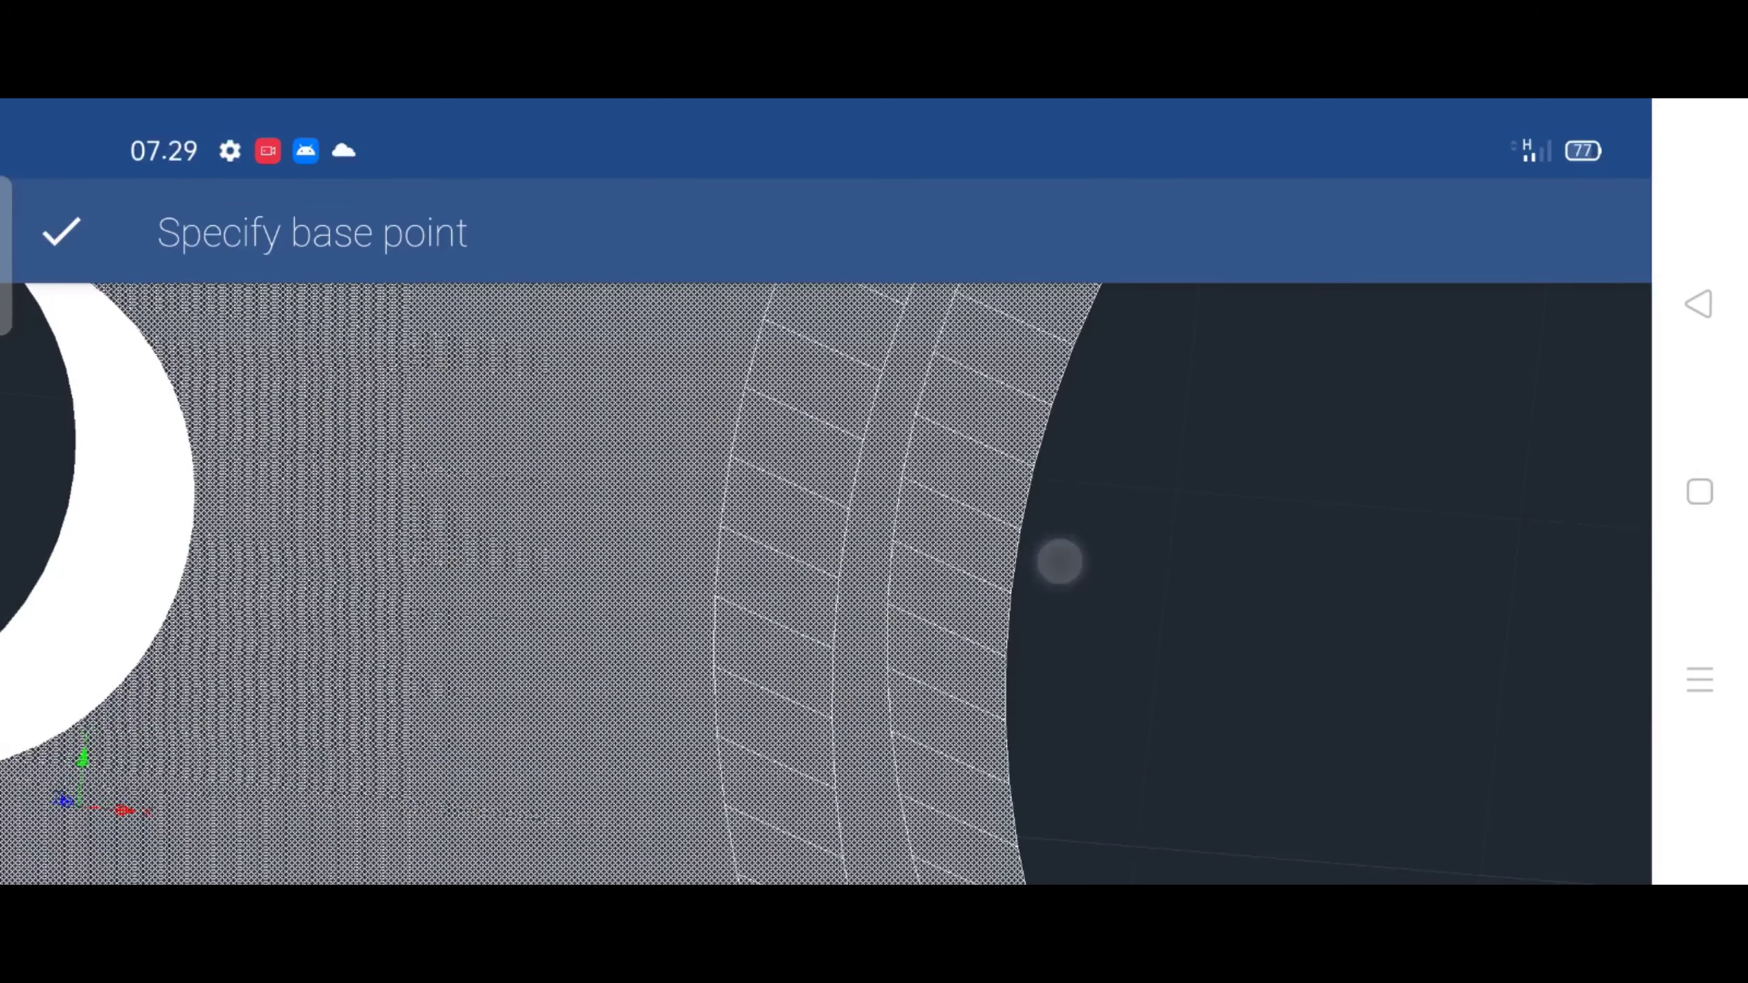
click(915, 412)
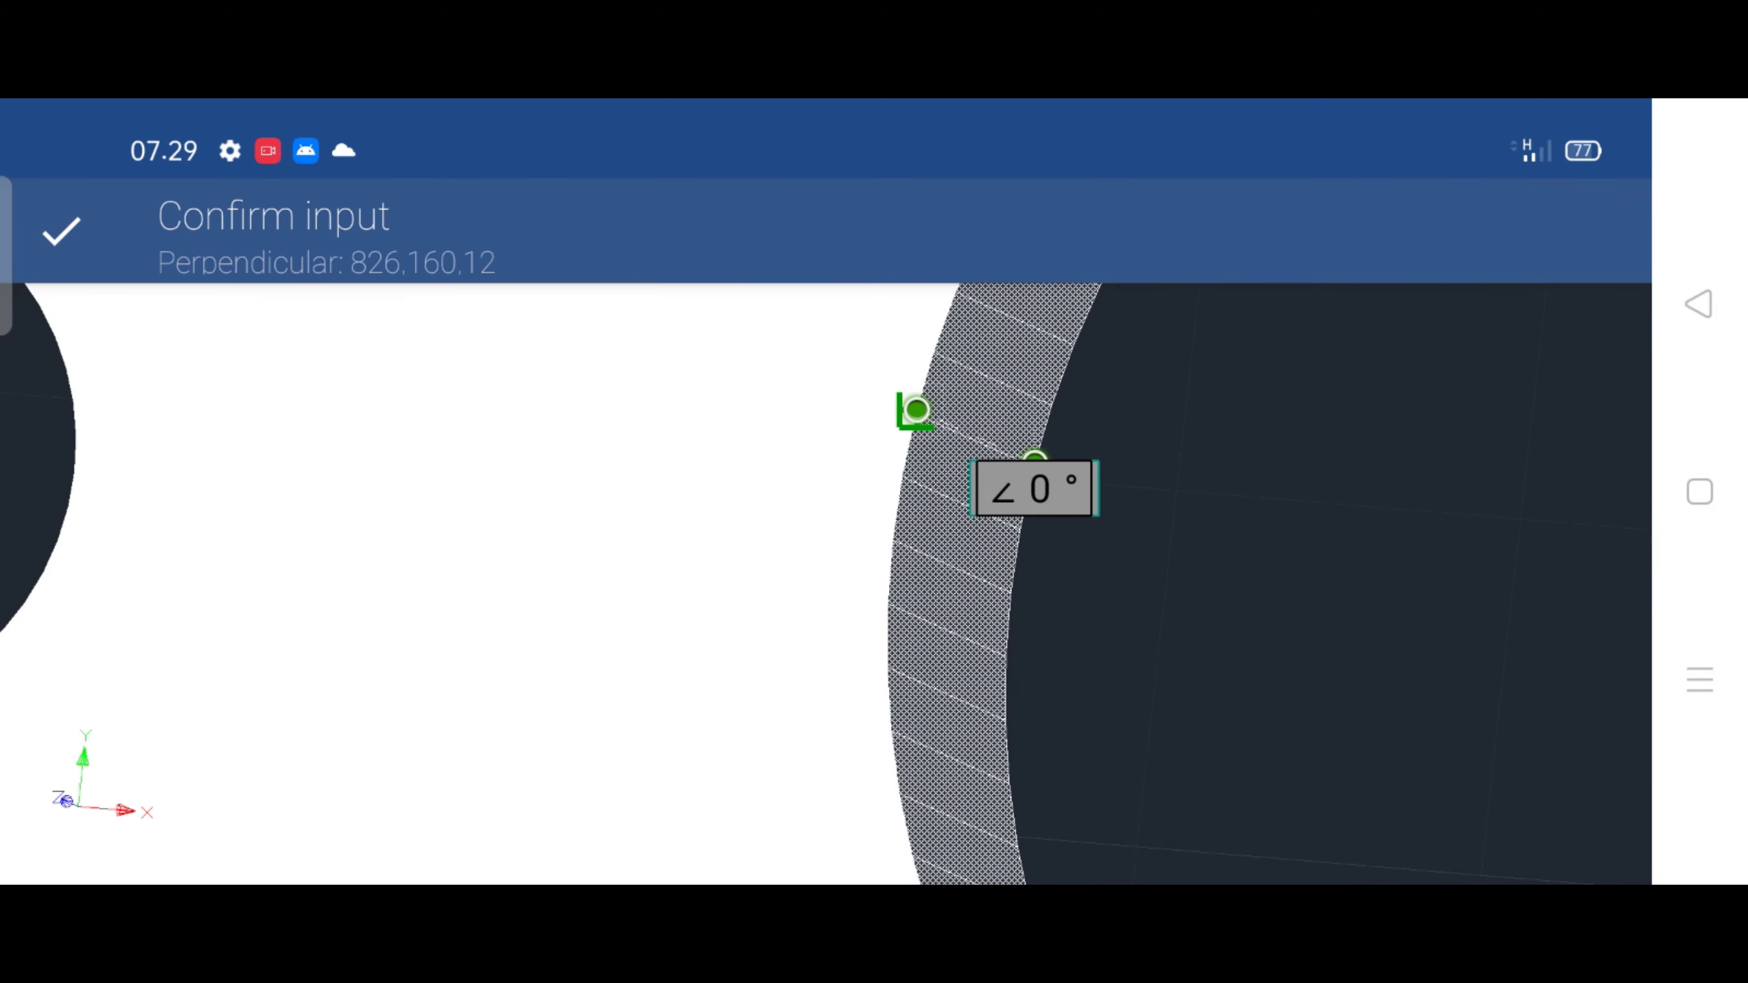
click(62, 231)
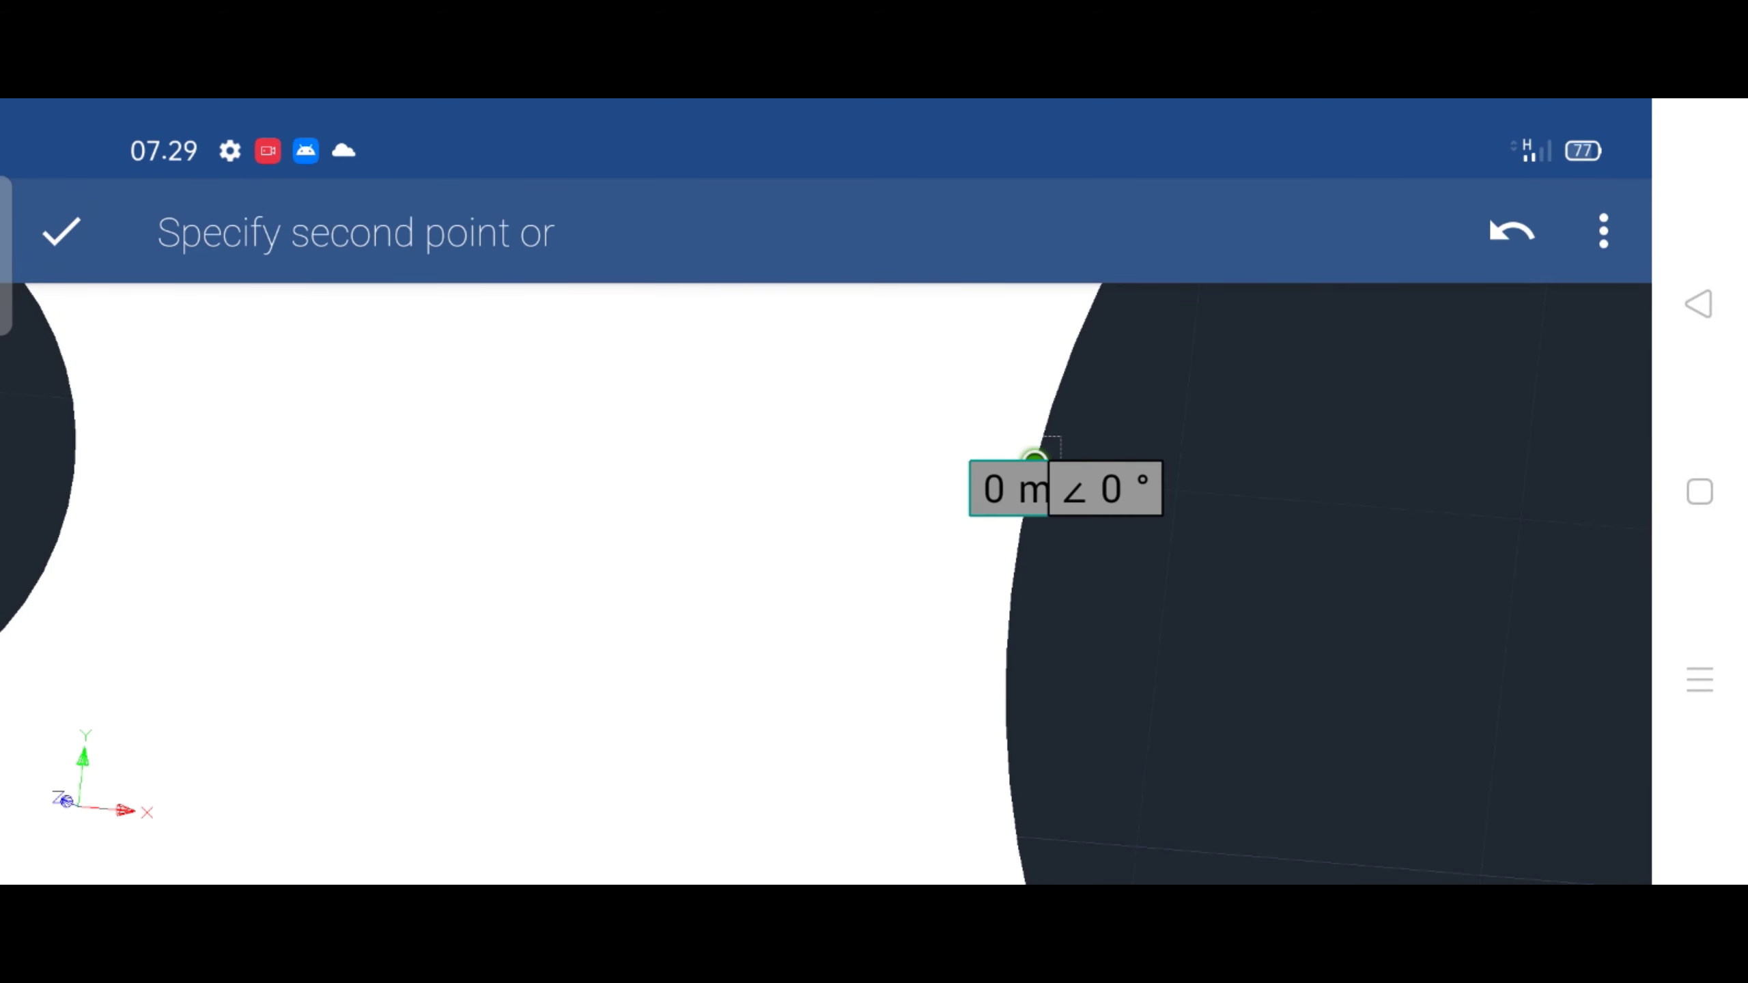
click(62, 231)
Orbit and zoom around the 3D rod to inspect the ring and slotted arm
drag(1132, 563, 1217, 558)
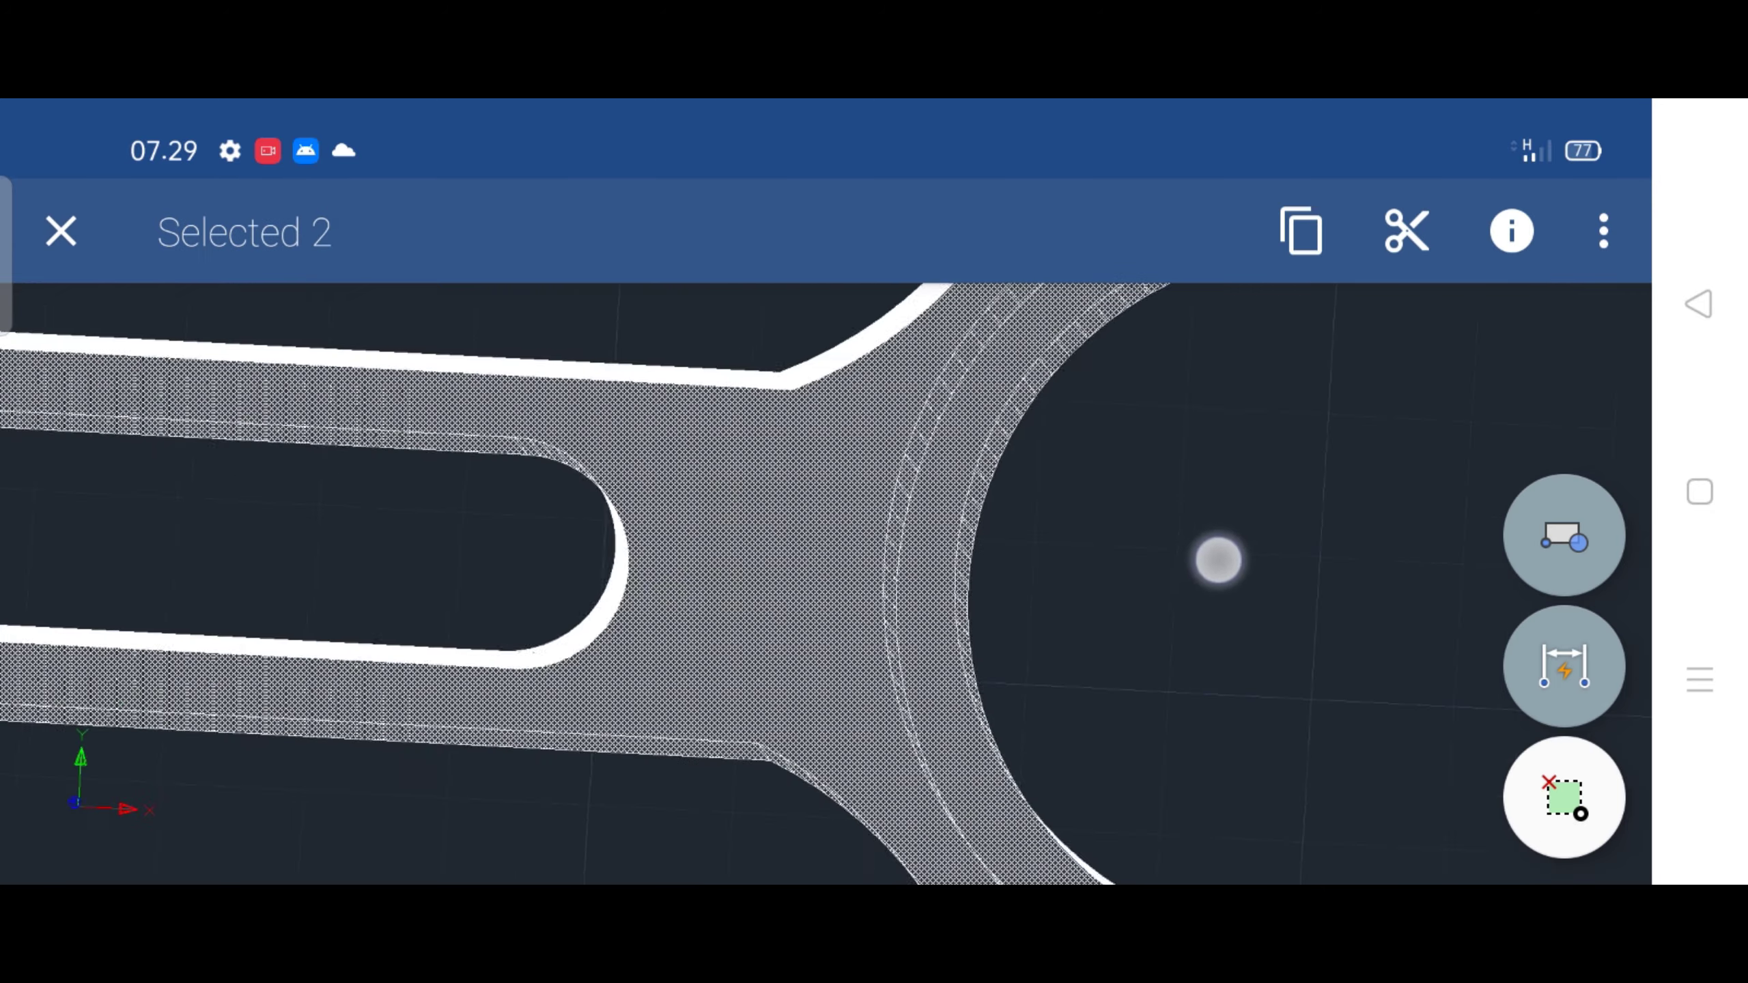
scroll(895, 572, up, 3)
mouse_move(642, 582)
mouse_down()
mouse_move(348, 612)
mouse_move(583, 578)
mouse_move(624, 660)
mouse_move(554, 600)
mouse_up()
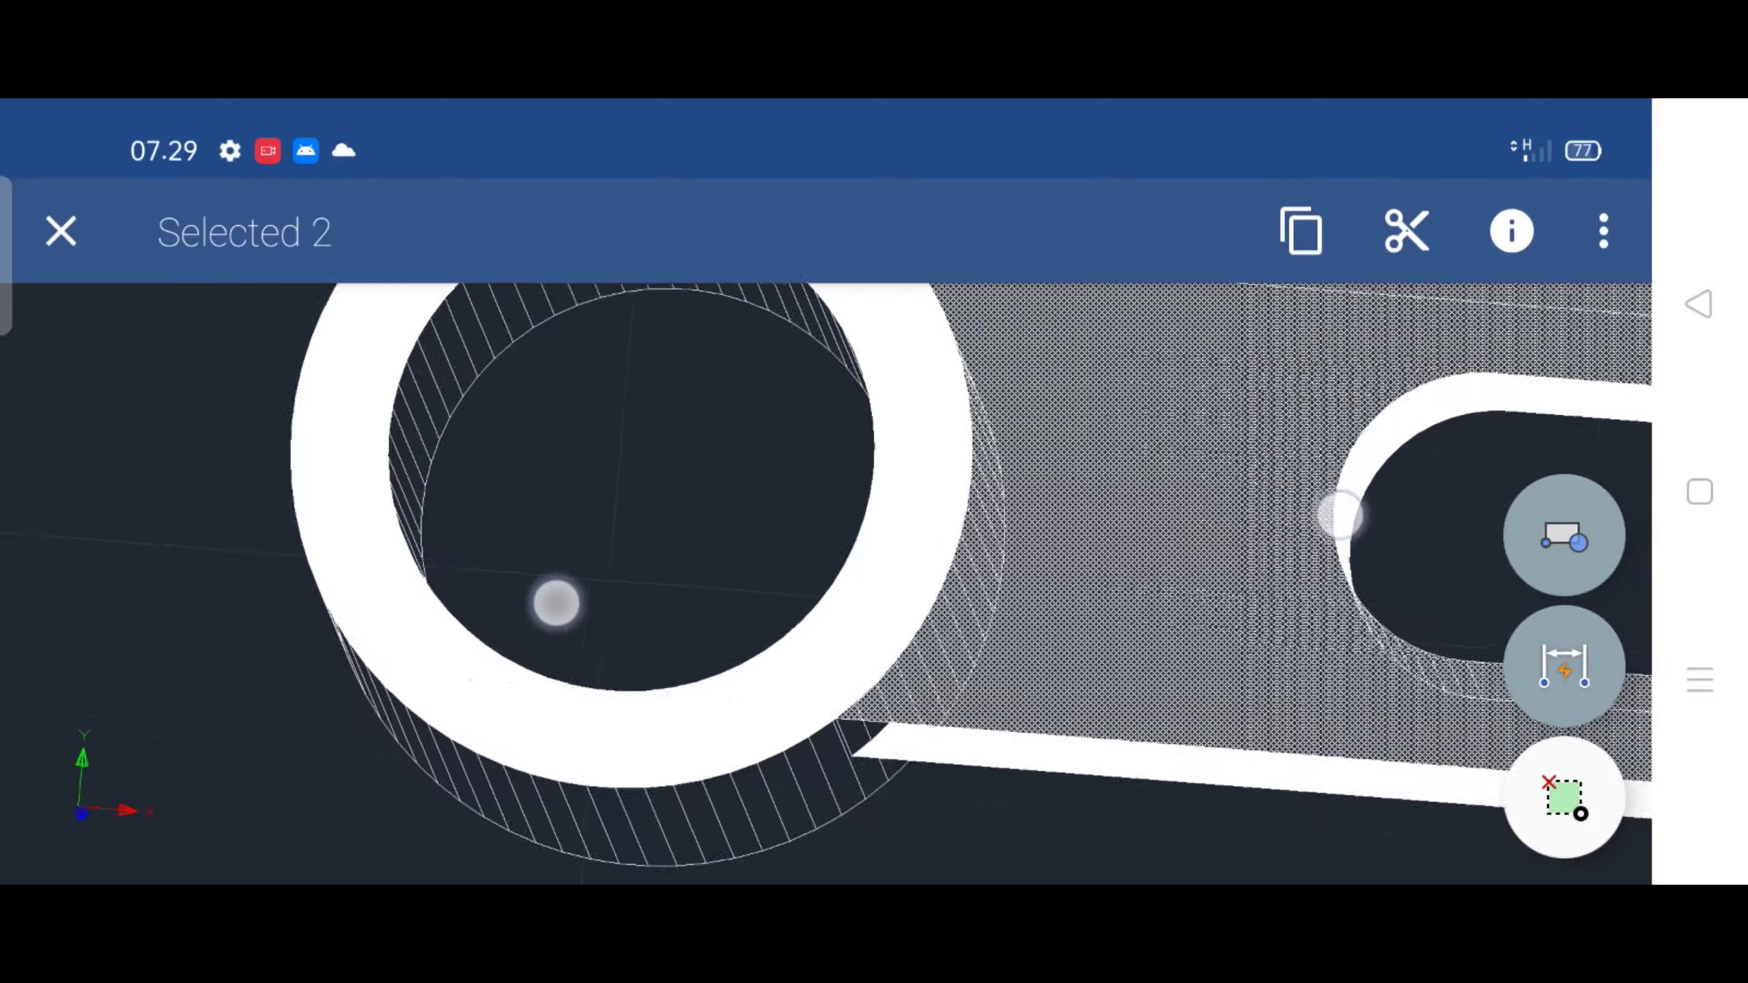
mouse_move(1338, 511)
mouse_down()
mouse_move(1338, 303)
mouse_move(1233, 632)
mouse_move(1217, 831)
mouse_move(1295, 786)
mouse_move(1311, 699)
mouse_up()
scroll(735, 647, down, 5)
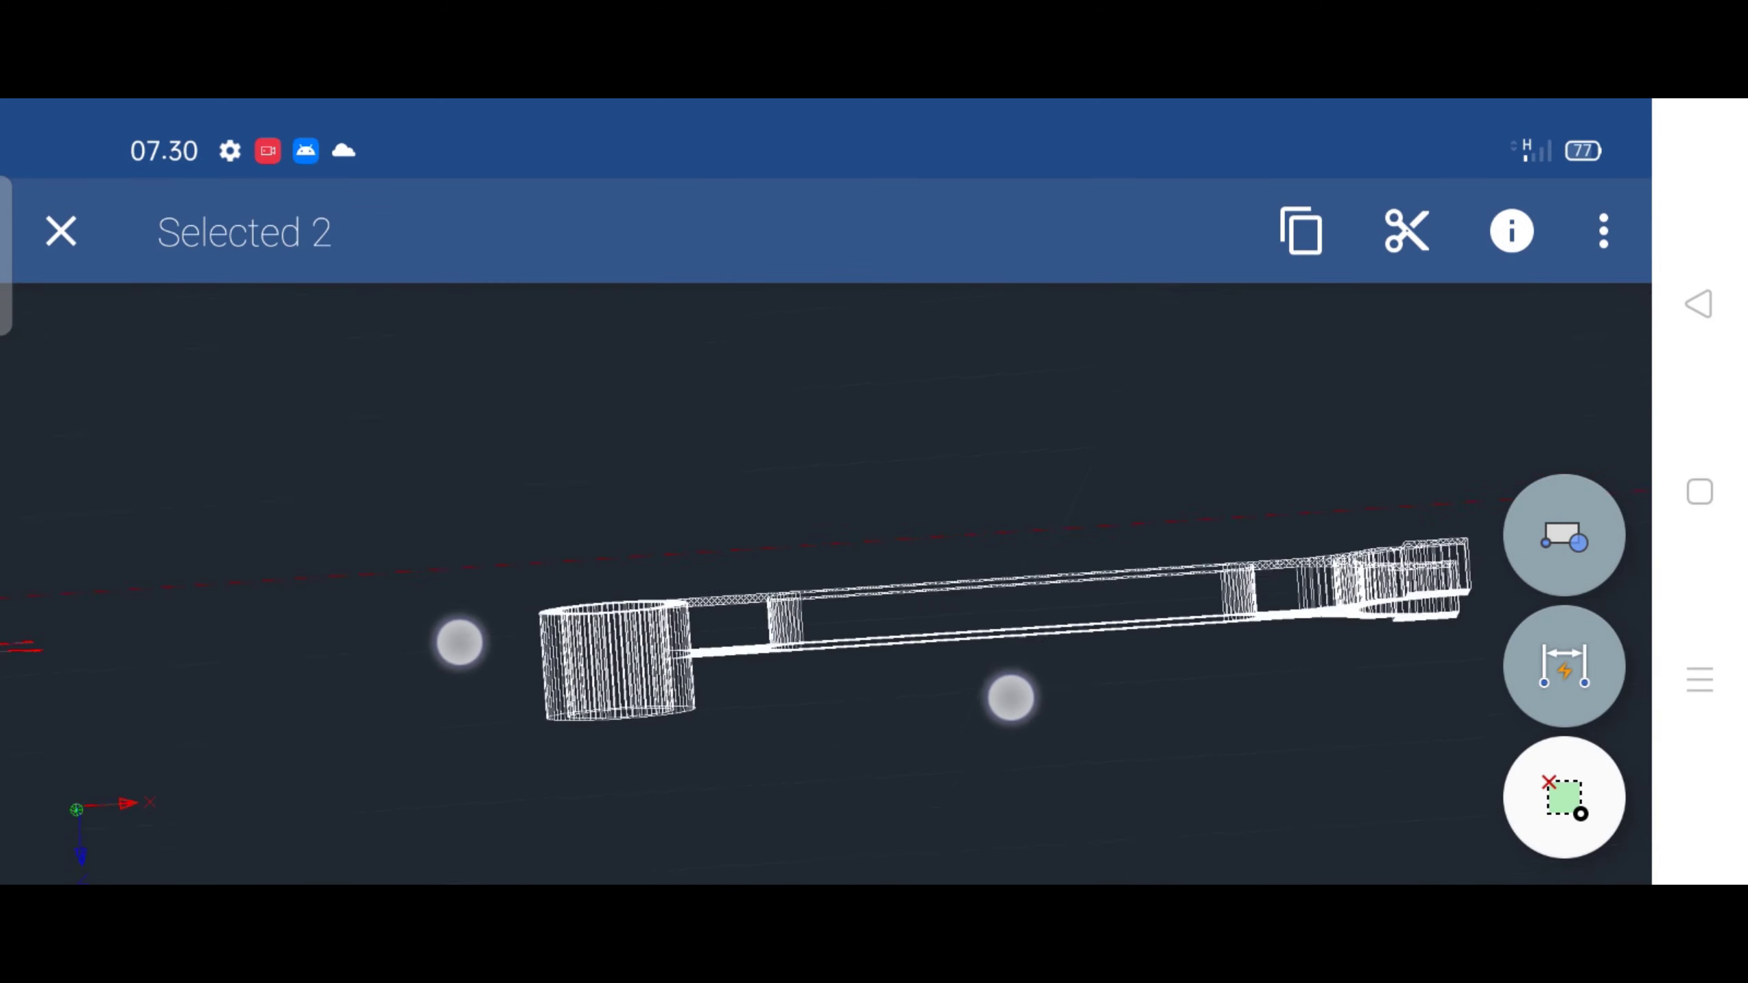
drag(1115, 599, 1128, 457)
scroll(736, 551, up, 5)
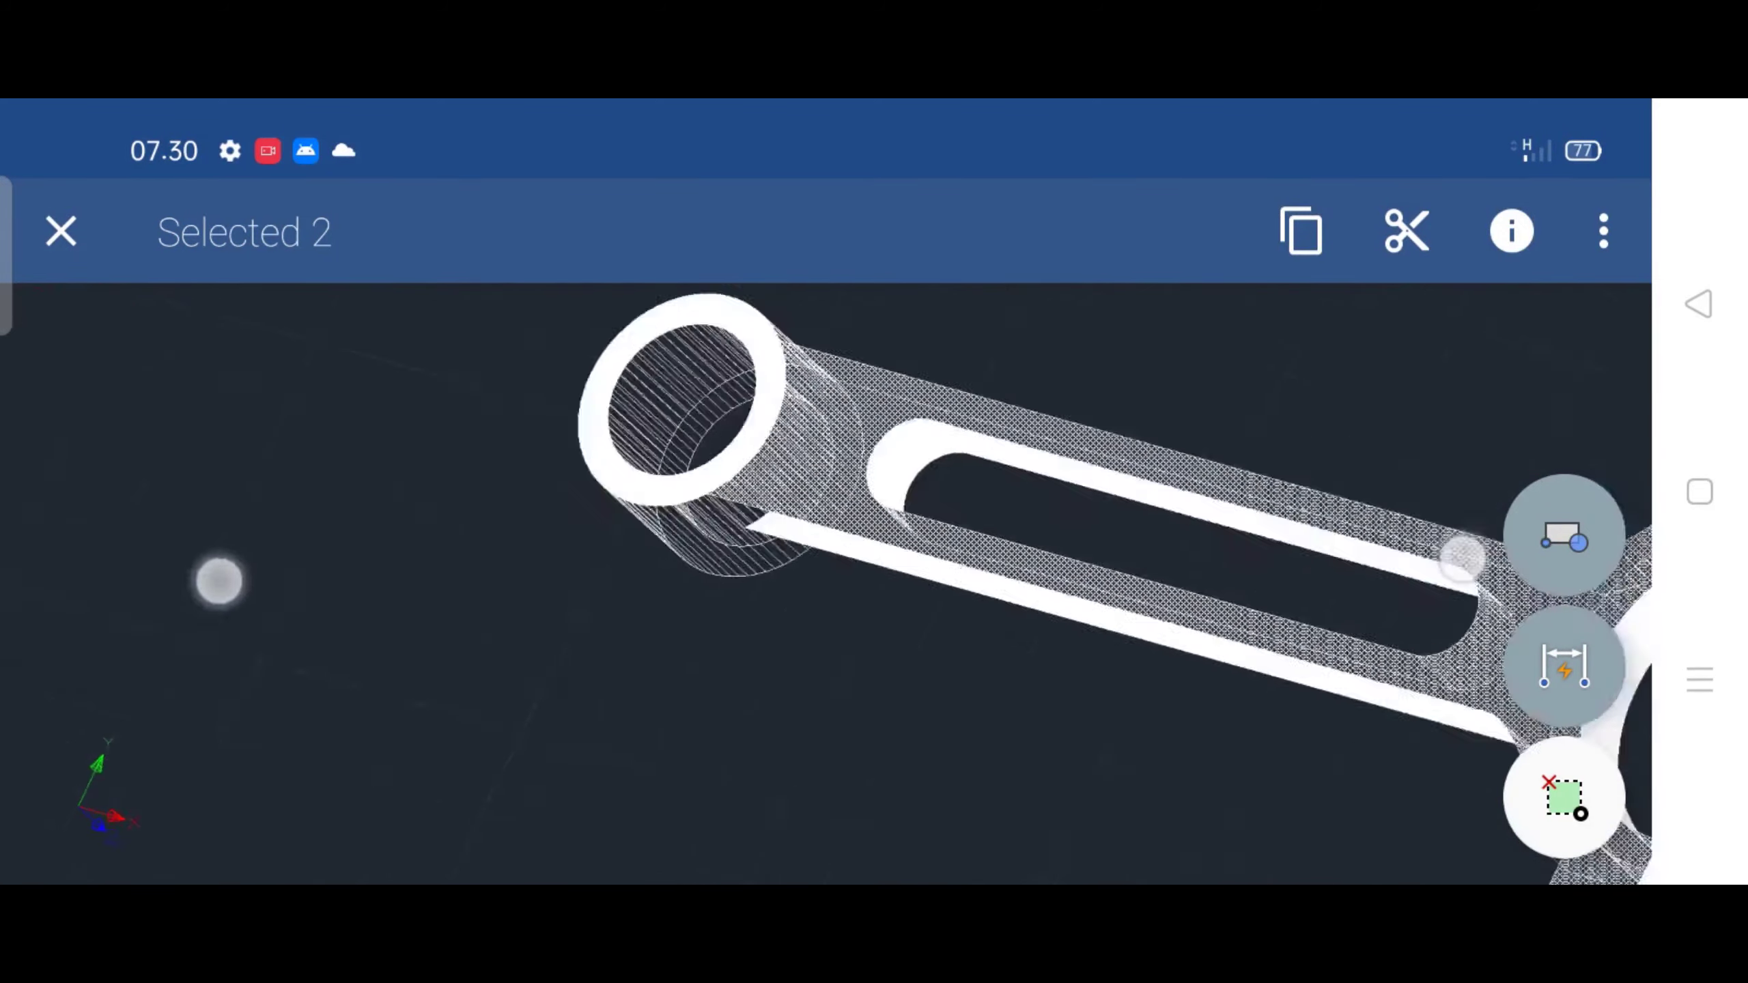
mouse_move(220, 582)
mouse_down()
mouse_move(1315, 508)
mouse_move(1128, 558)
mouse_move(1221, 449)
mouse_move(1084, 633)
mouse_move(1426, 577)
mouse_up()
mouse_move(262, 778)
mouse_down()
mouse_move(1190, 379)
mouse_move(1147, 609)
mouse_move(1345, 430)
mouse_move(1222, 590)
mouse_move(1151, 562)
mouse_move(1136, 526)
mouse_move(1345, 191)
mouse_move(1143, 585)
mouse_move(1194, 324)
mouse_move(1123, 351)
mouse_move(1061, 441)
mouse_move(991, 433)
mouse_move(968, 527)
mouse_up()
scroll(779, 545, up, 5)
scroll(778, 545, up, 2)
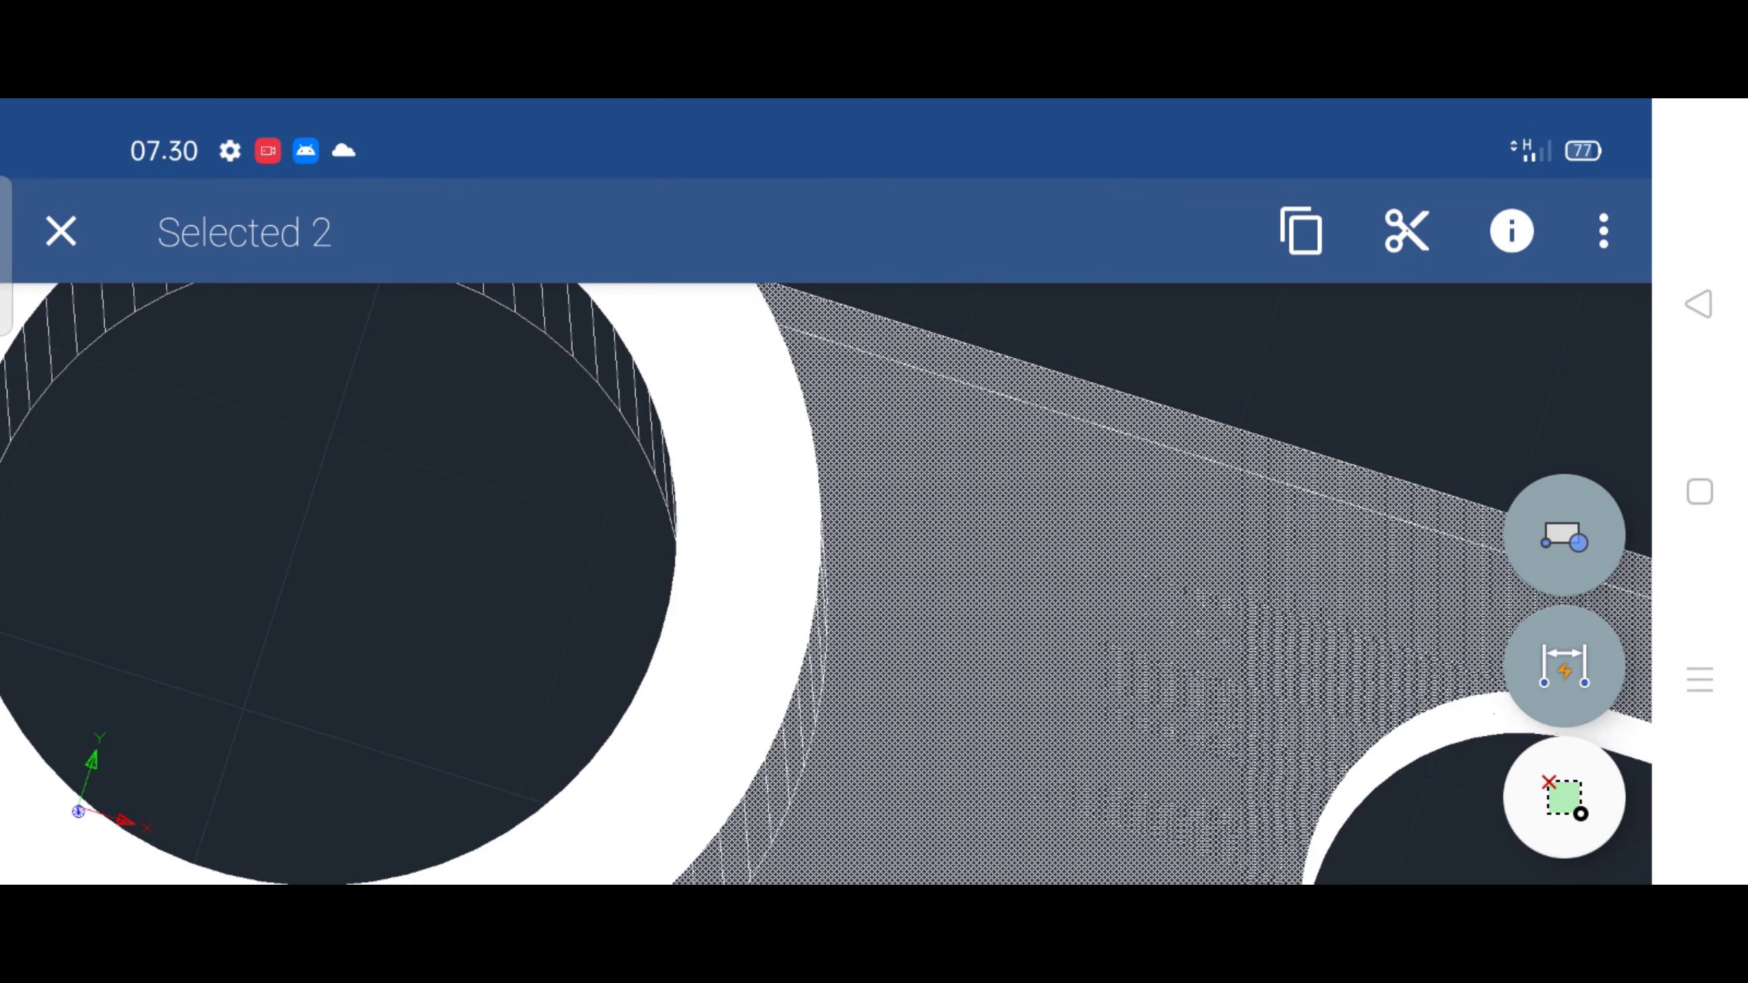
drag(1129, 482, 1093, 519)
scroll(711, 605, up, 3)
scroll(1320, 642, up, 2)
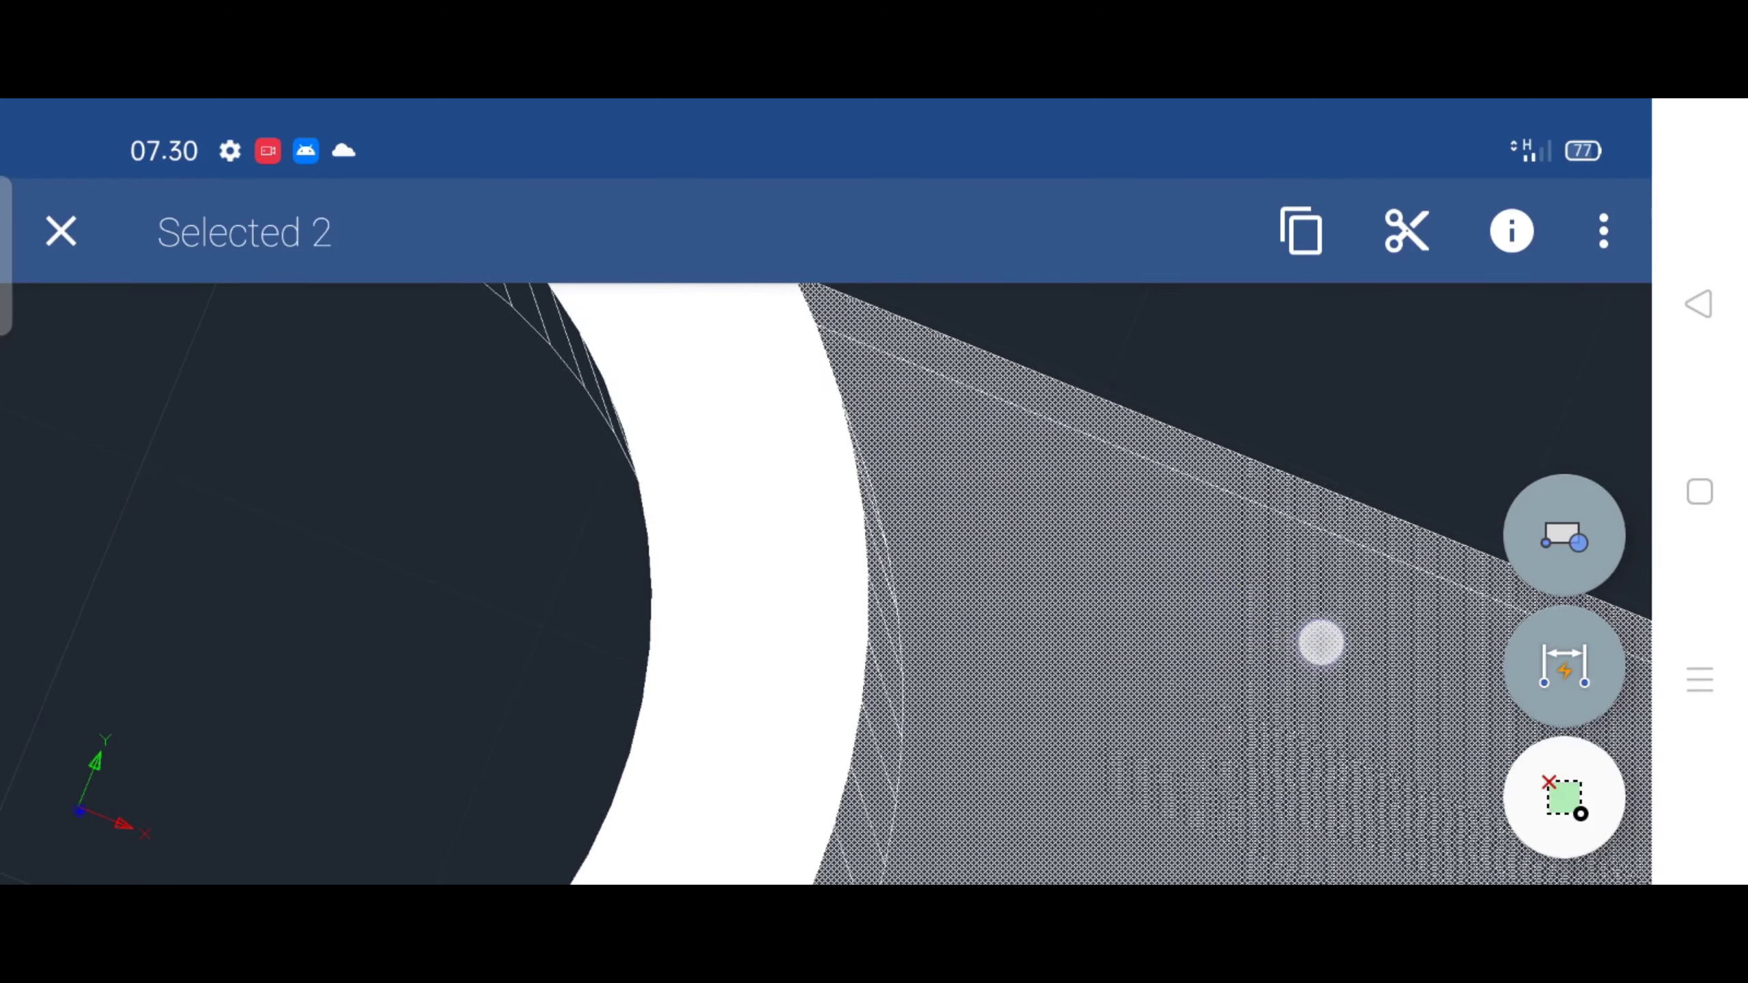
drag(1317, 645, 1306, 660)
Add the piece joining cylinder and arm, and clone all three in place at 0 mm
click(759, 442)
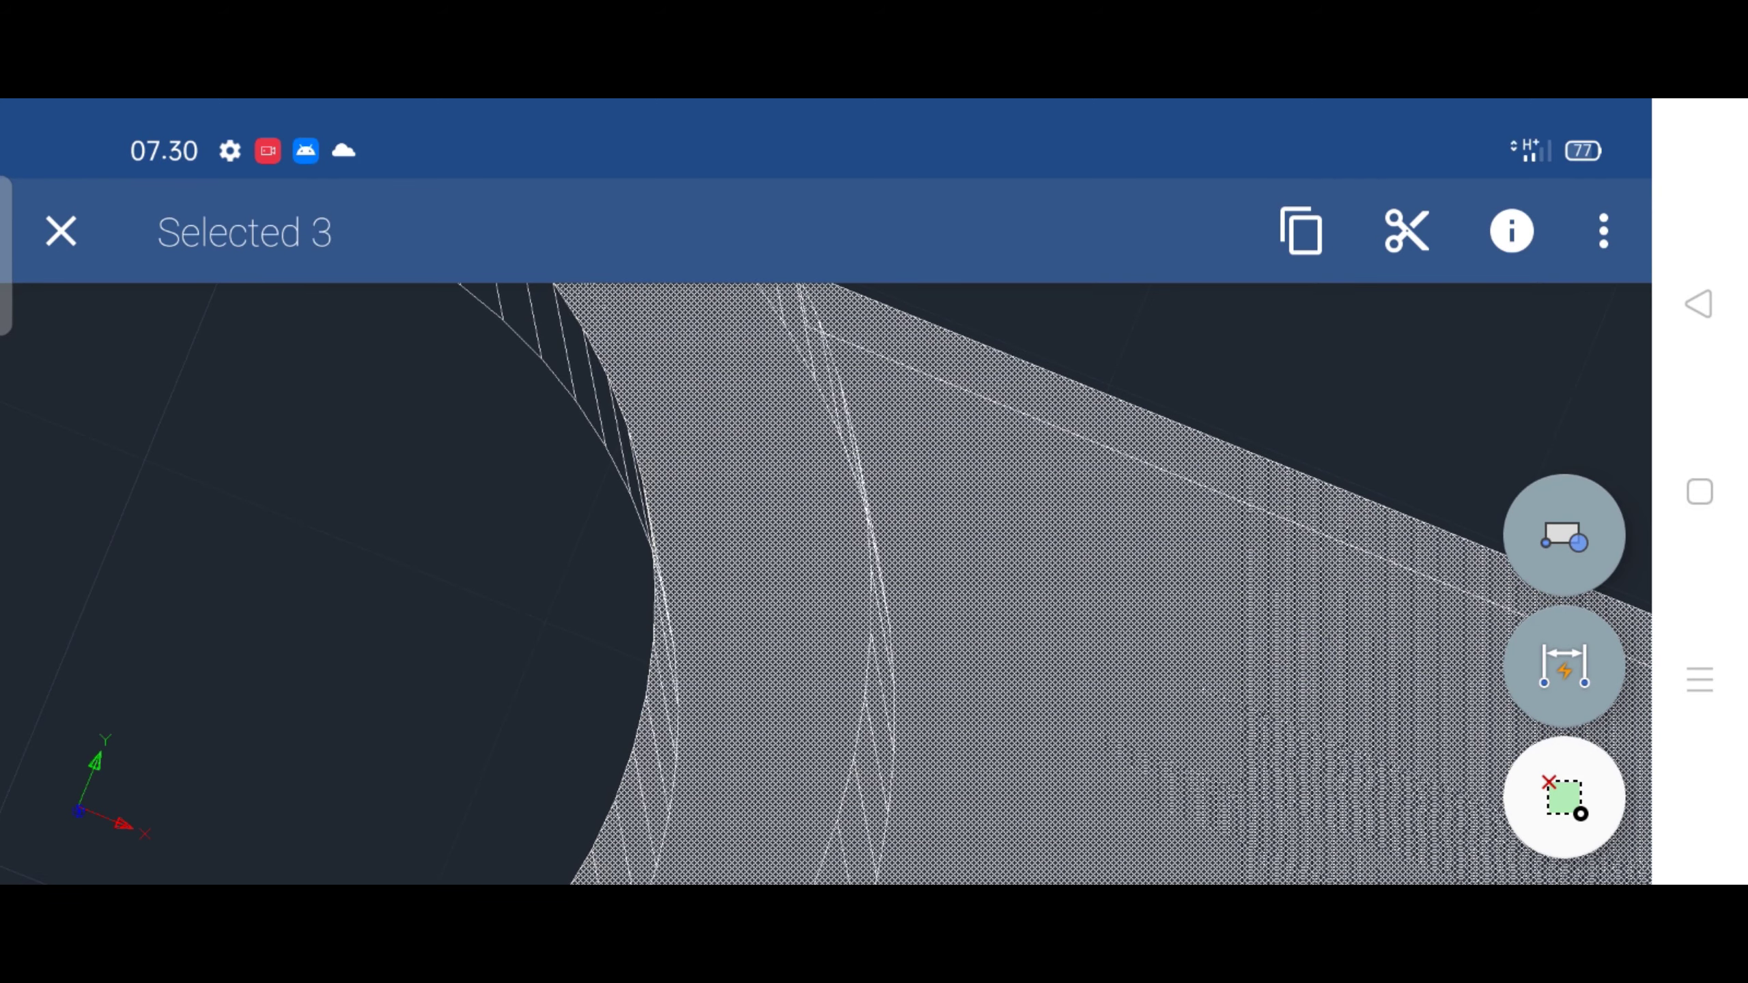
click(1603, 232)
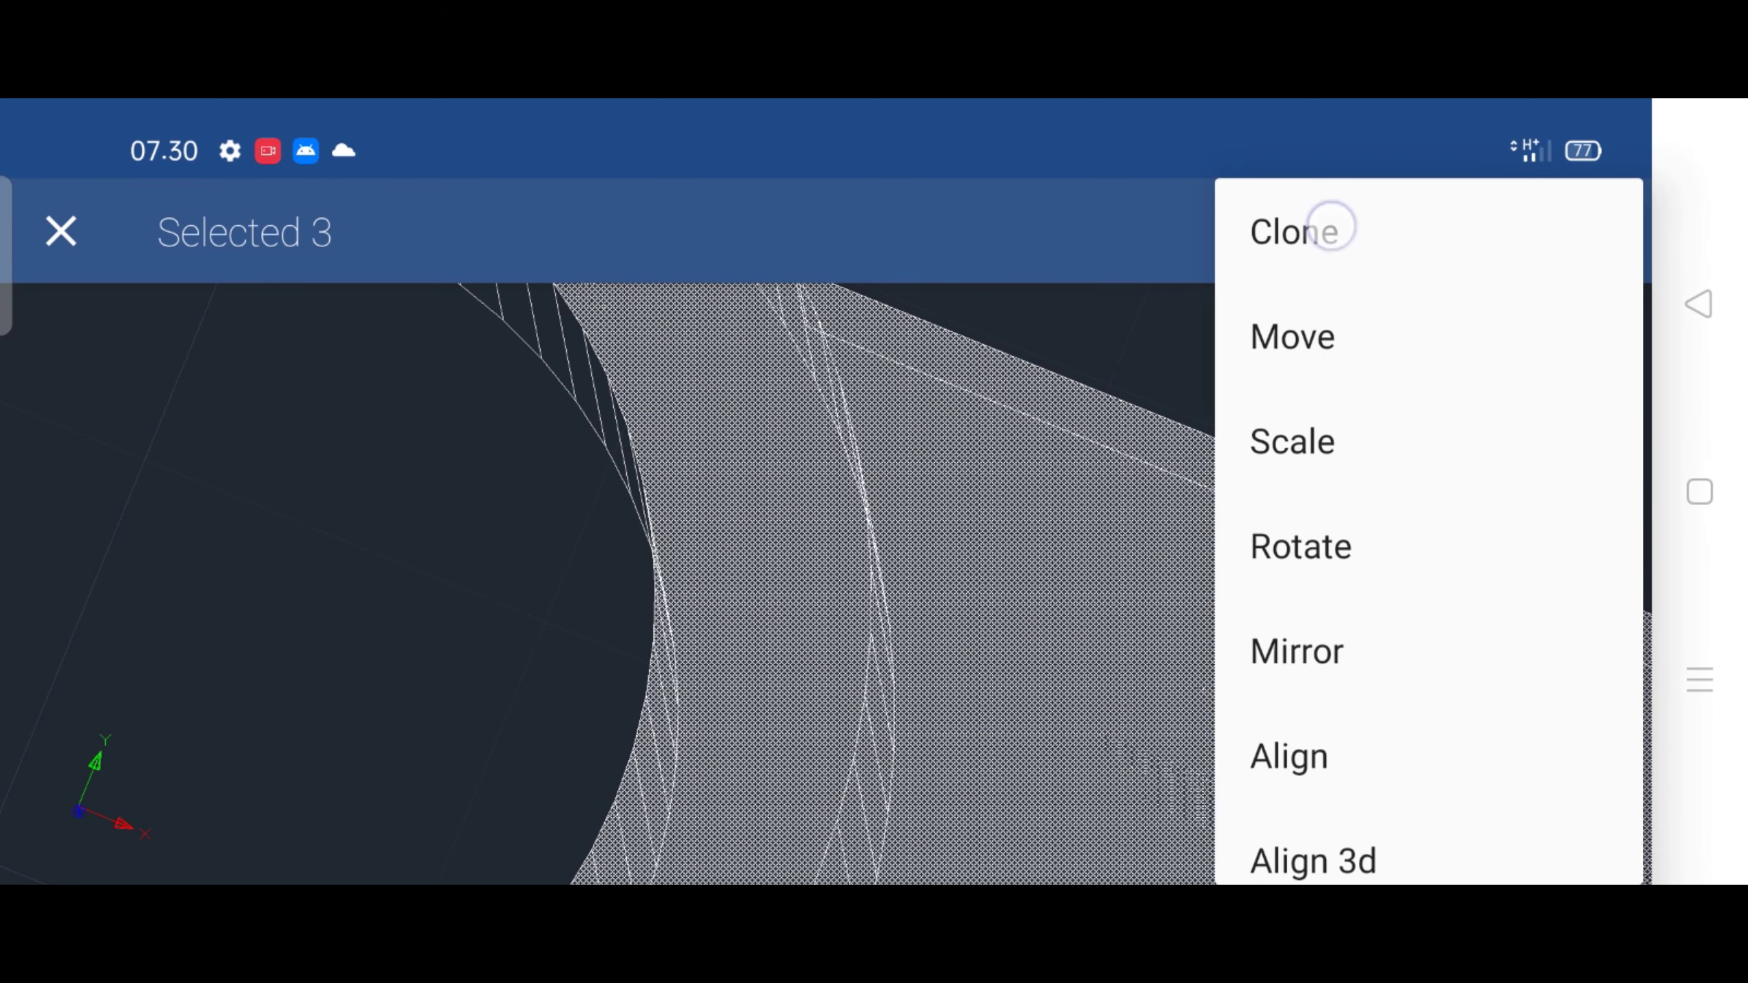
click(1331, 226)
scroll(652, 485, up, 5)
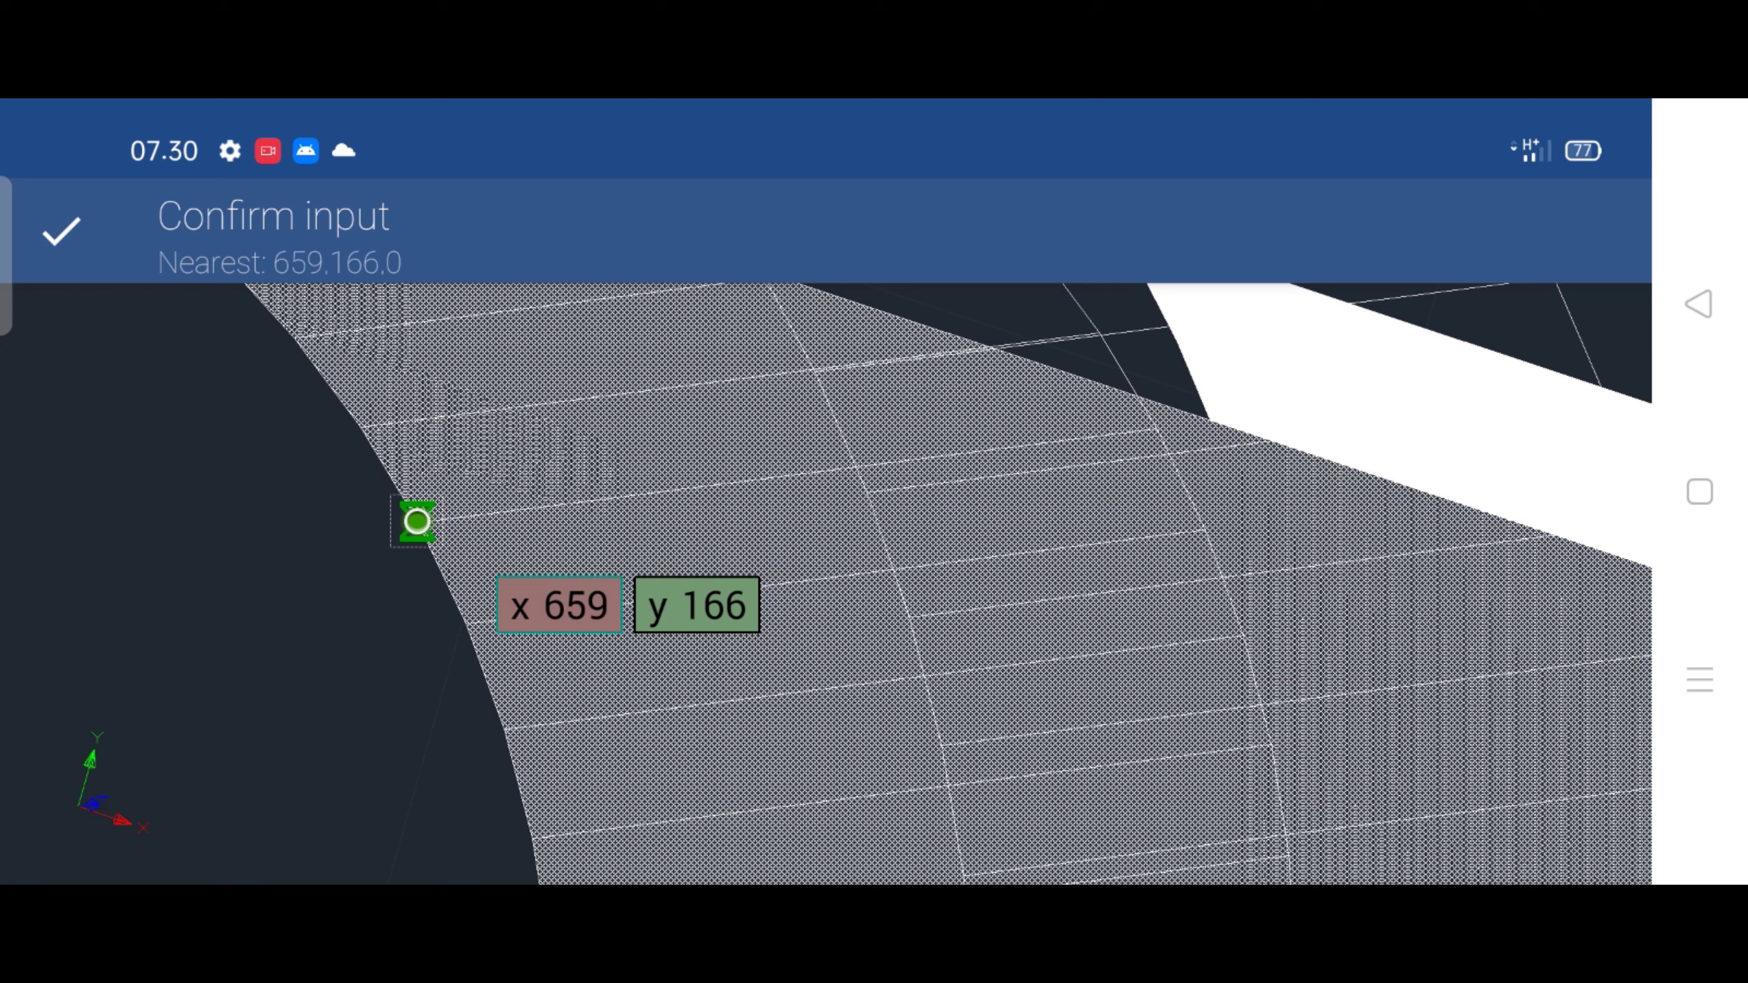
click(1154, 427)
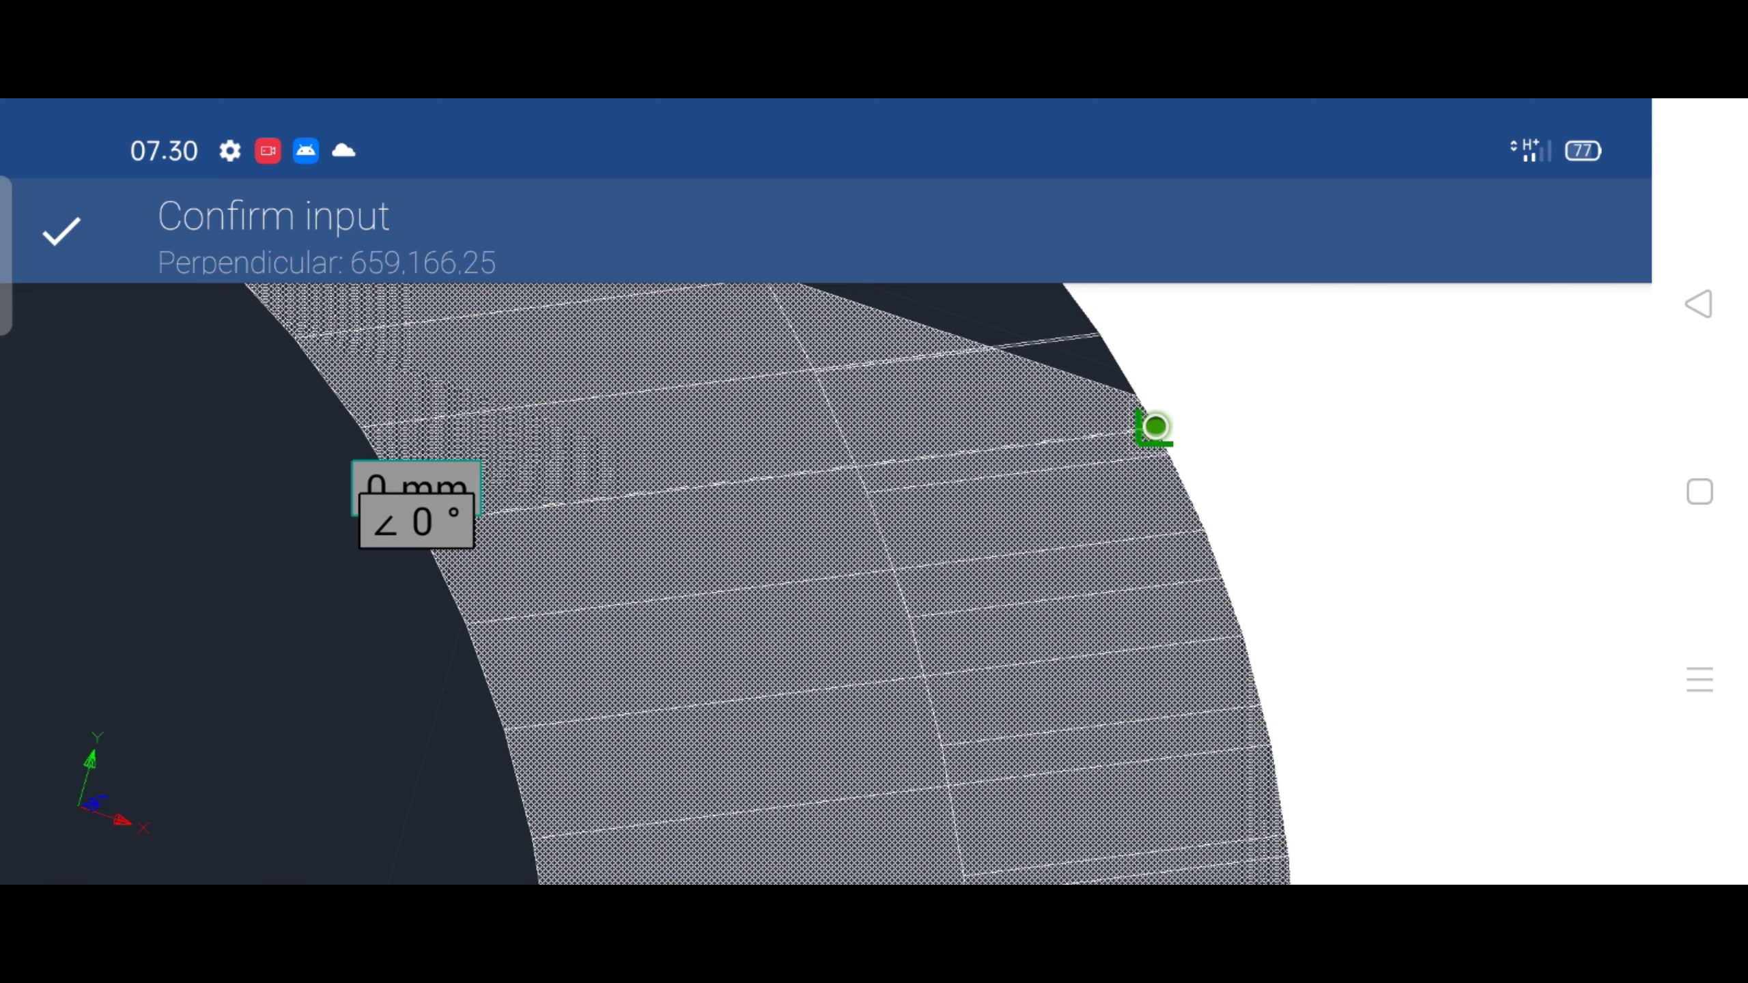
scroll(964, 648, down, 5)
scroll(837, 654, down, 2)
scroll(792, 557, down, 5)
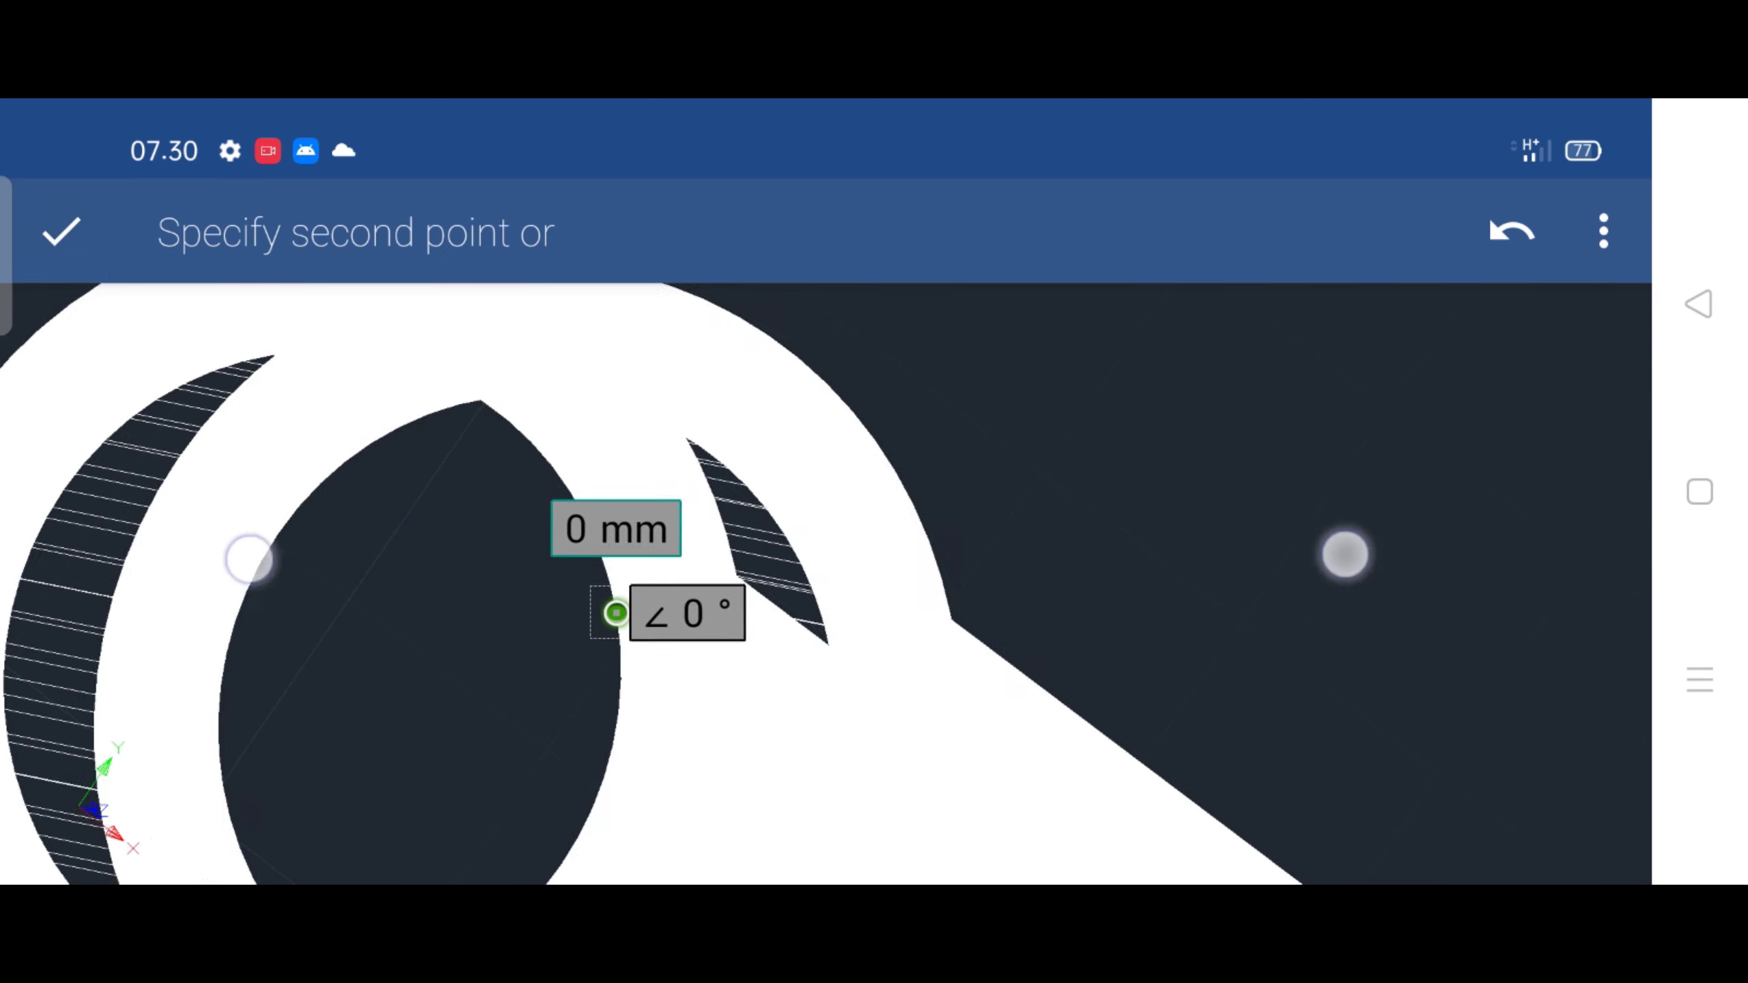
middle_drag(792, 557, 812, 595)
shift+middle_drag(1046, 617, 1409, 472)
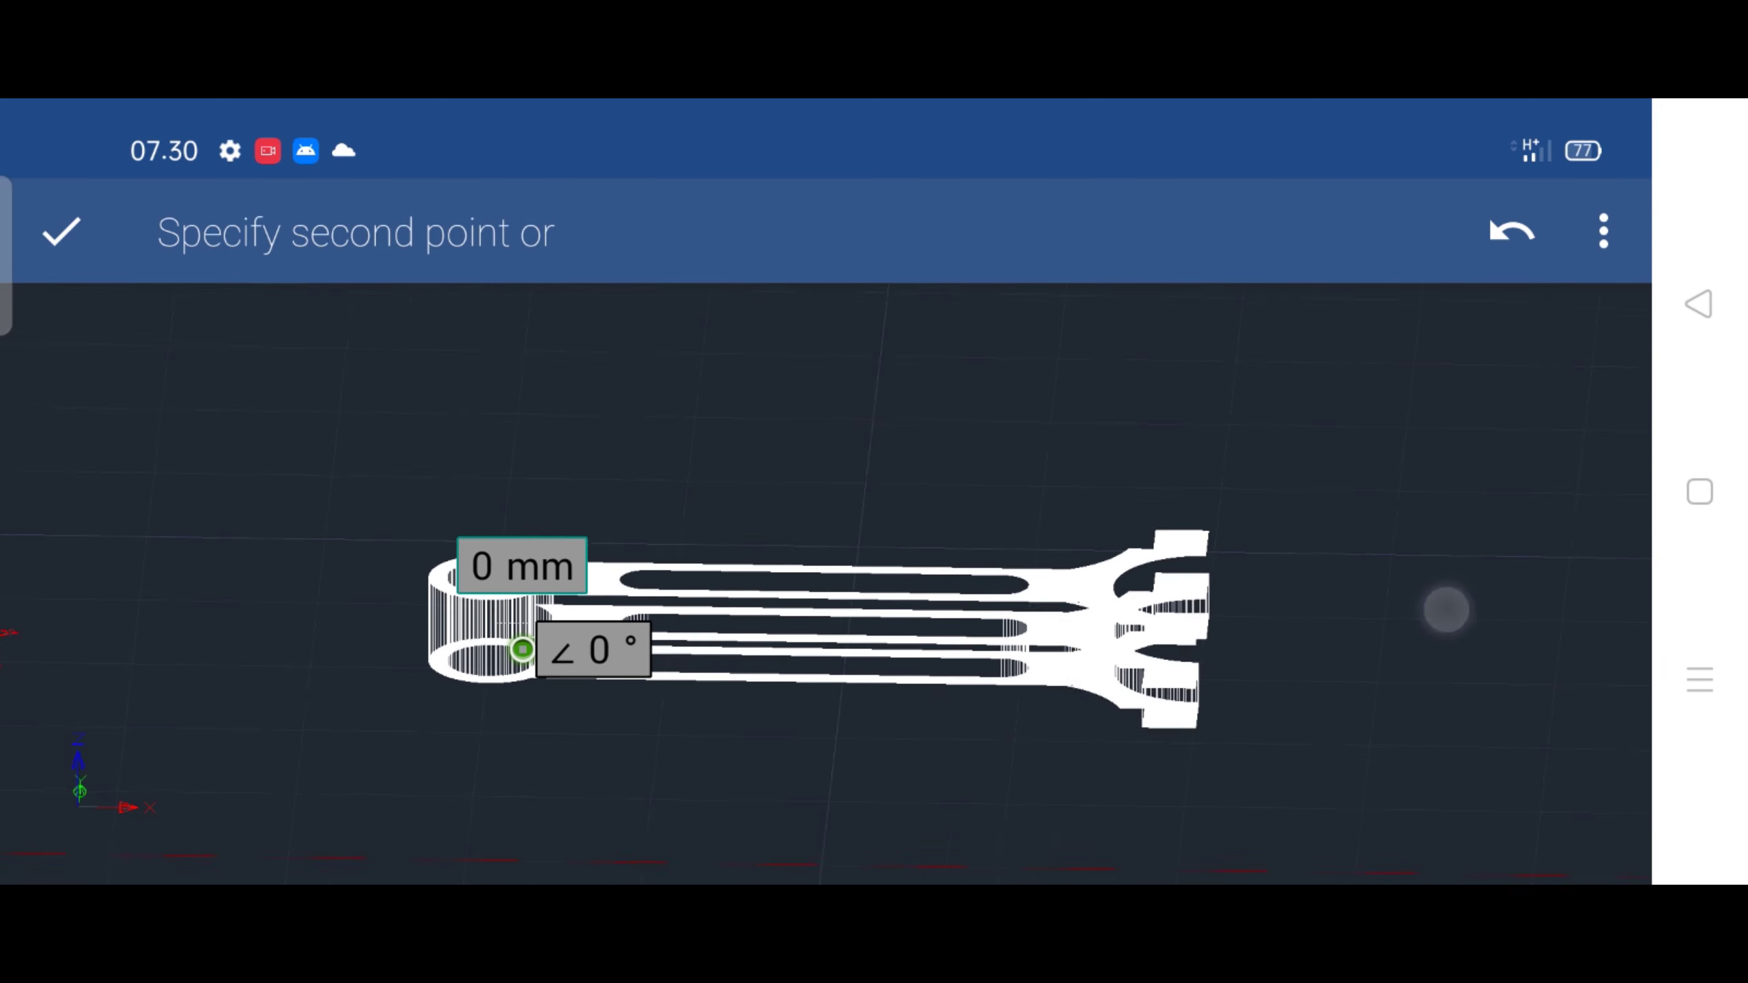
click(60, 232)
Orbit to check the rod's top face, then clear the selection
mouse_move(1444, 578)
shift+middle_down()
mouse_move(1437, 453)
mouse_move(1461, 328)
shift+middle_up()
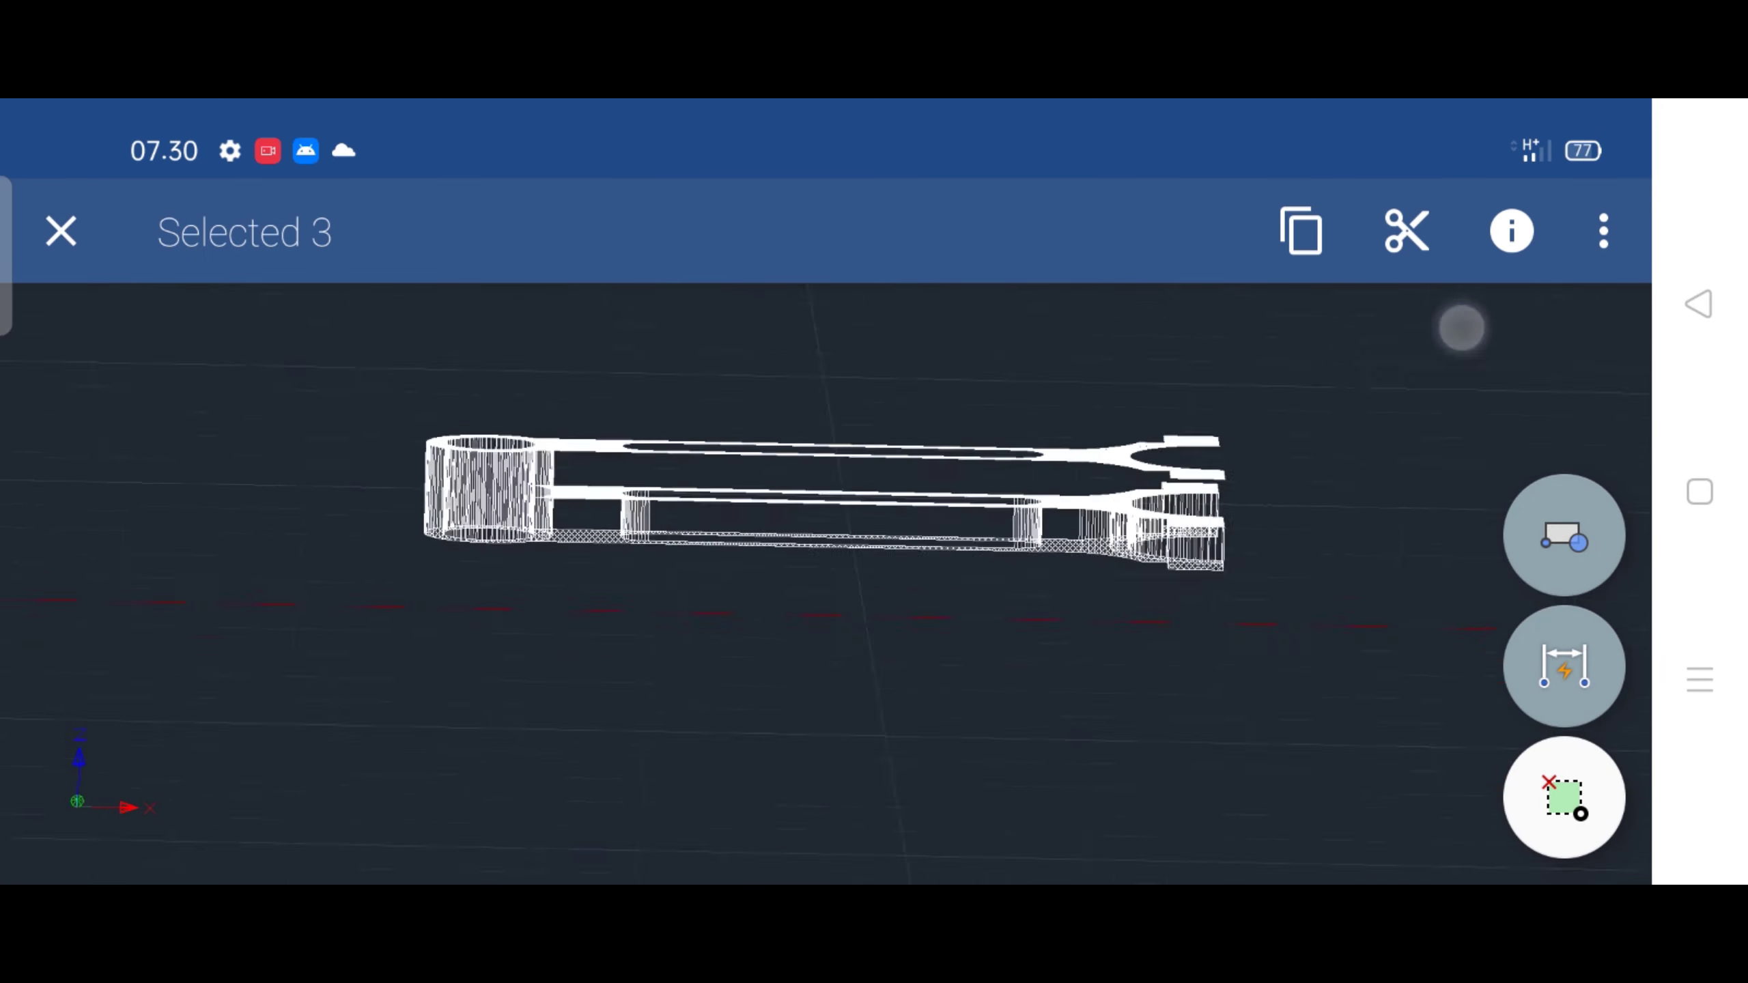
mouse_move(1441, 491)
shift+middle_down()
mouse_move(1459, 402)
mouse_move(1412, 519)
mouse_move(1471, 362)
mouse_move(1444, 378)
mouse_move(1374, 730)
mouse_move(1389, 492)
mouse_move(1210, 737)
mouse_move(1272, 671)
mouse_move(1241, 734)
mouse_move(1311, 699)
mouse_move(1427, 583)
shift+middle_up()
mouse_move(1500, 471)
shift+middle_down()
mouse_move(1567, 333)
mouse_move(1469, 406)
shift+middle_up()
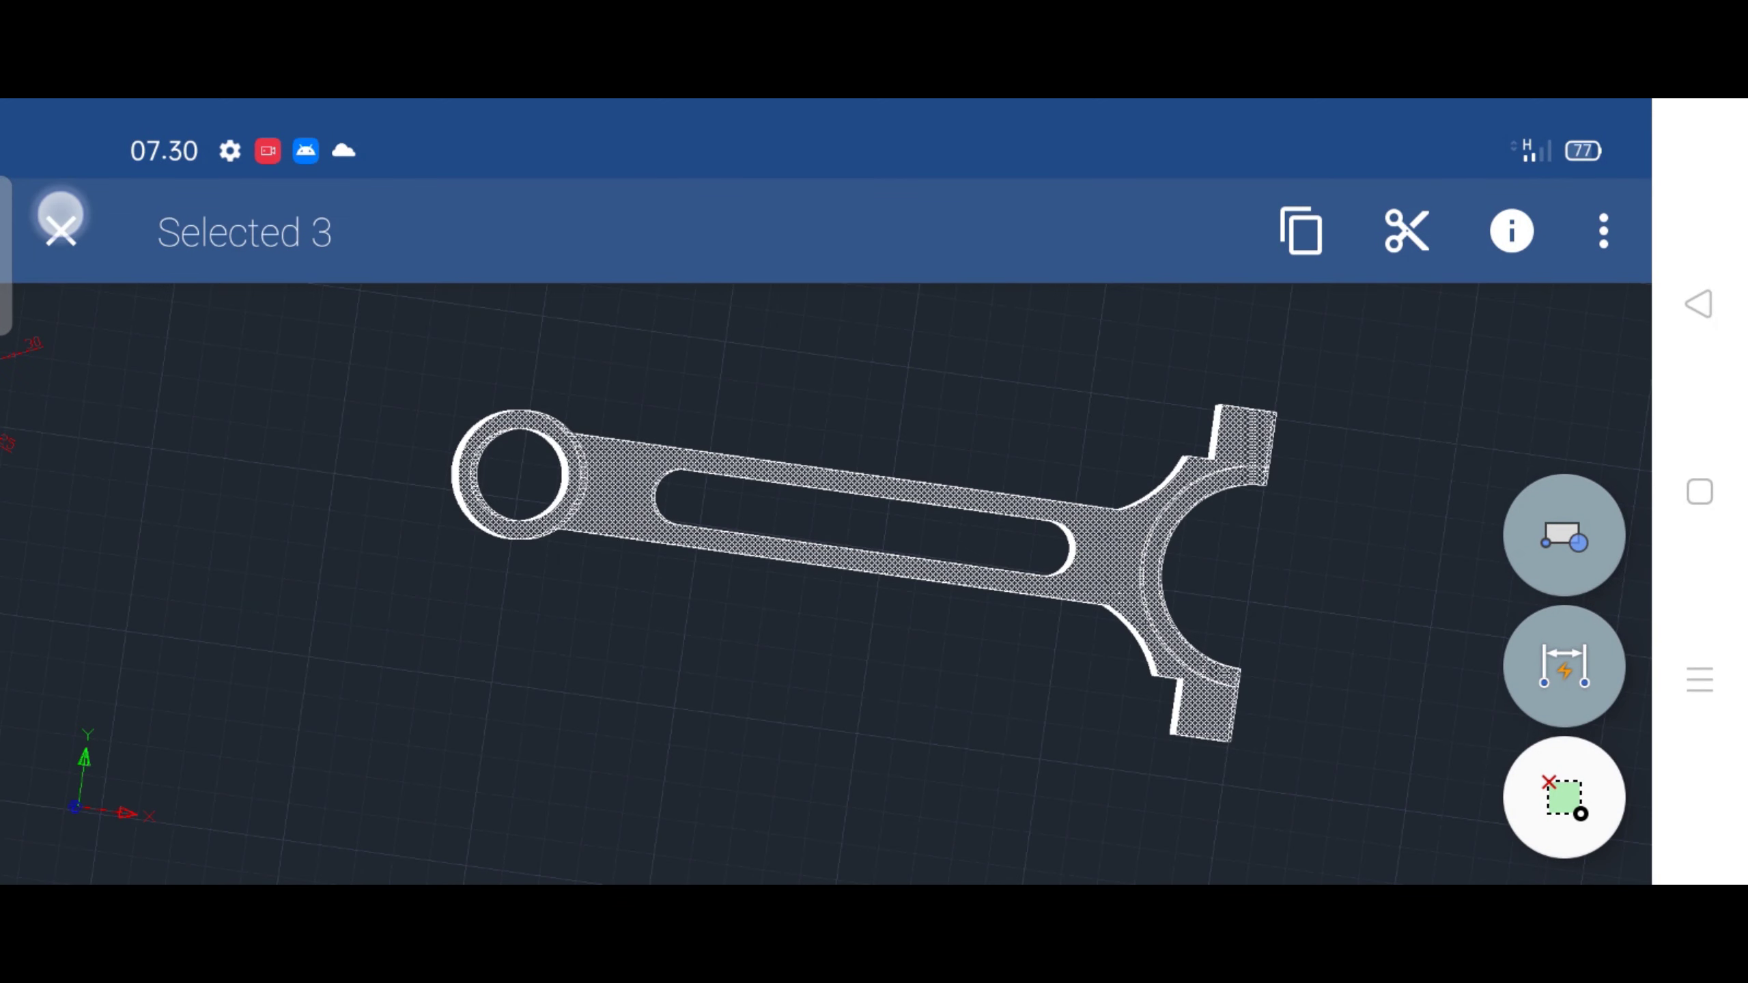
click(61, 214)
mouse_move(1452, 519)
shift+middle_down()
mouse_move(1459, 343)
mouse_move(1380, 530)
mouse_move(1104, 371)
shift+middle_up()
click(1209, 207)
Zoom out and orbit to view the whole rod from a tilted angle
click(1198, 230)
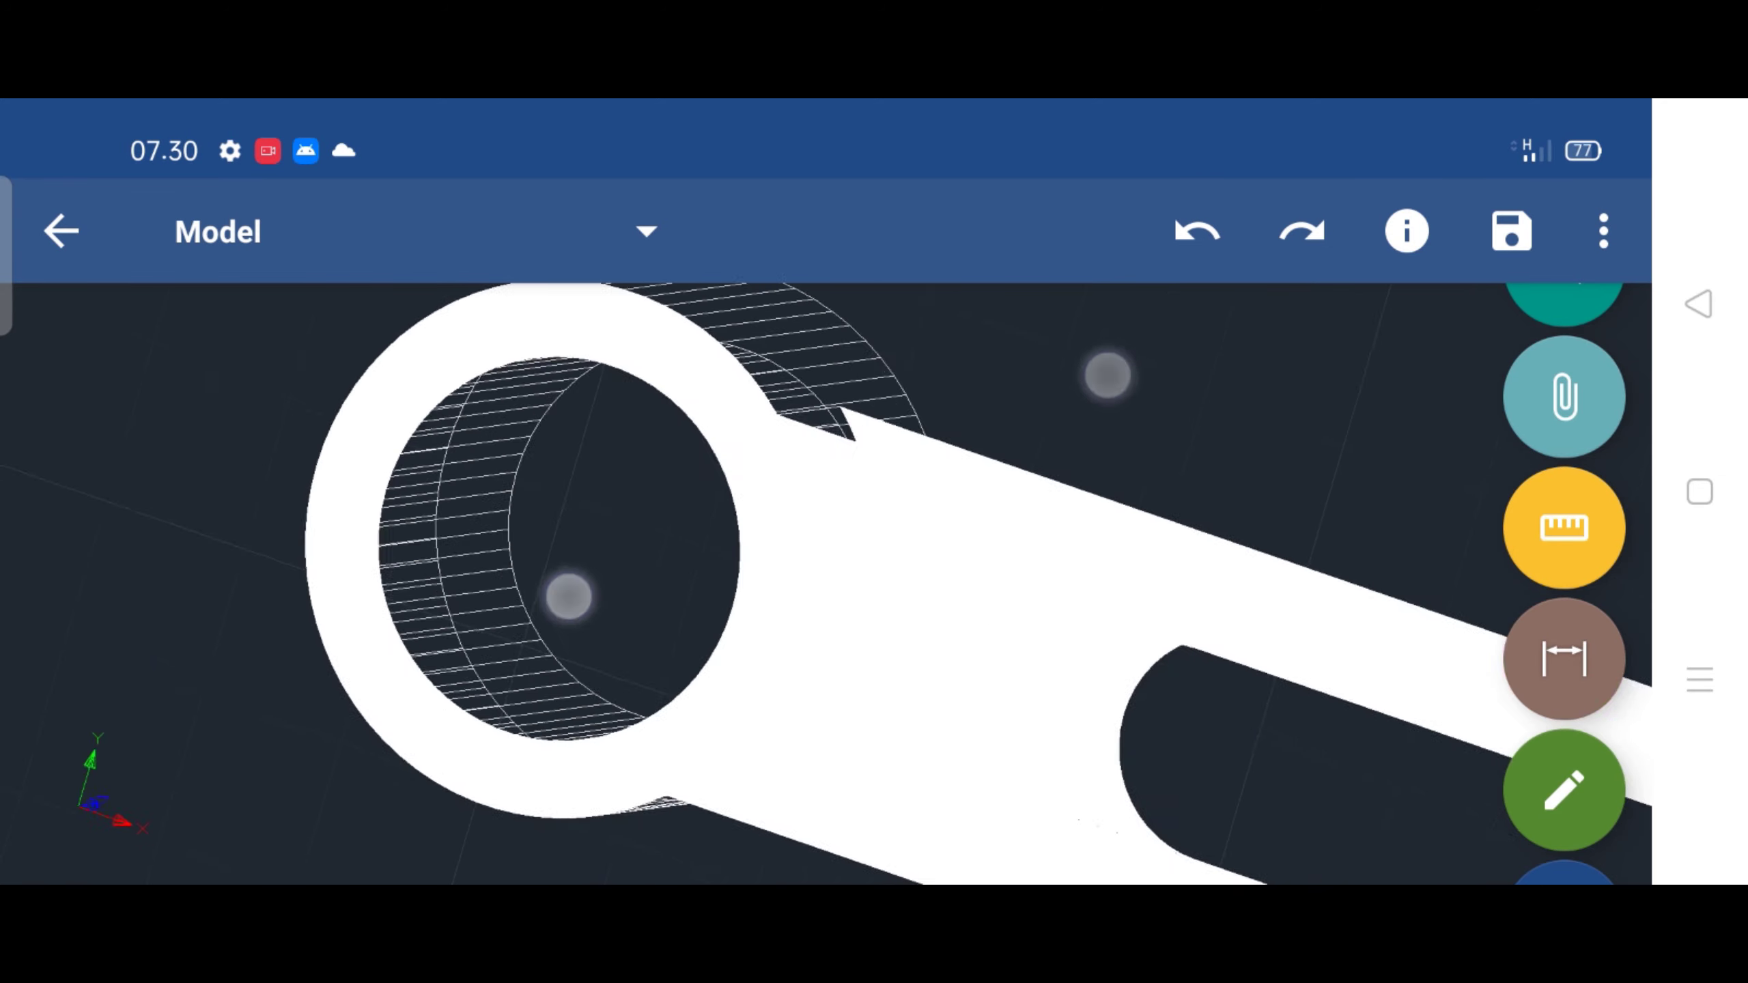
mouse_move(1445, 689)
shift+middle_down()
mouse_move(1269, 414)
mouse_move(1350, 433)
mouse_move(1444, 421)
mouse_move(1296, 663)
shift+middle_up()
mouse_move(1296, 751)
mouse_down()
mouse_move(1307, 633)
mouse_move(1318, 769)
mouse_move(1318, 512)
mouse_move(1212, 667)
mouse_up()
scroll(785, 645, down, 5)
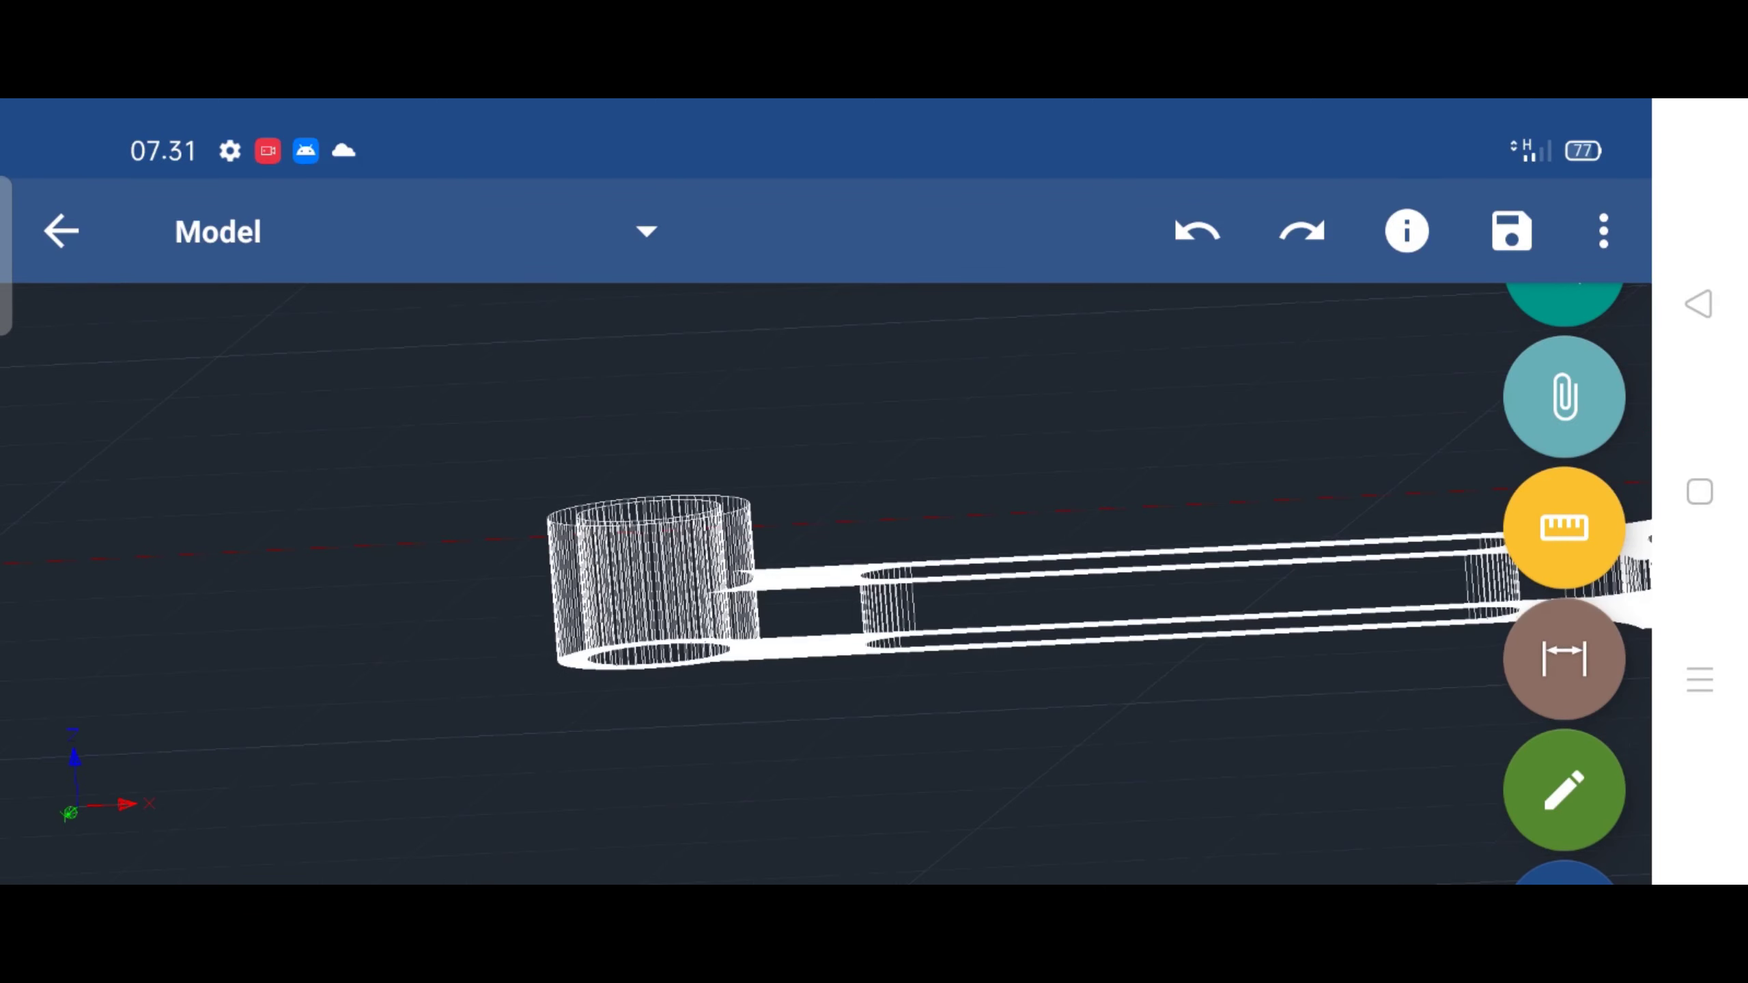
scroll(891, 596, down, 2)
scroll(729, 587, up, 3)
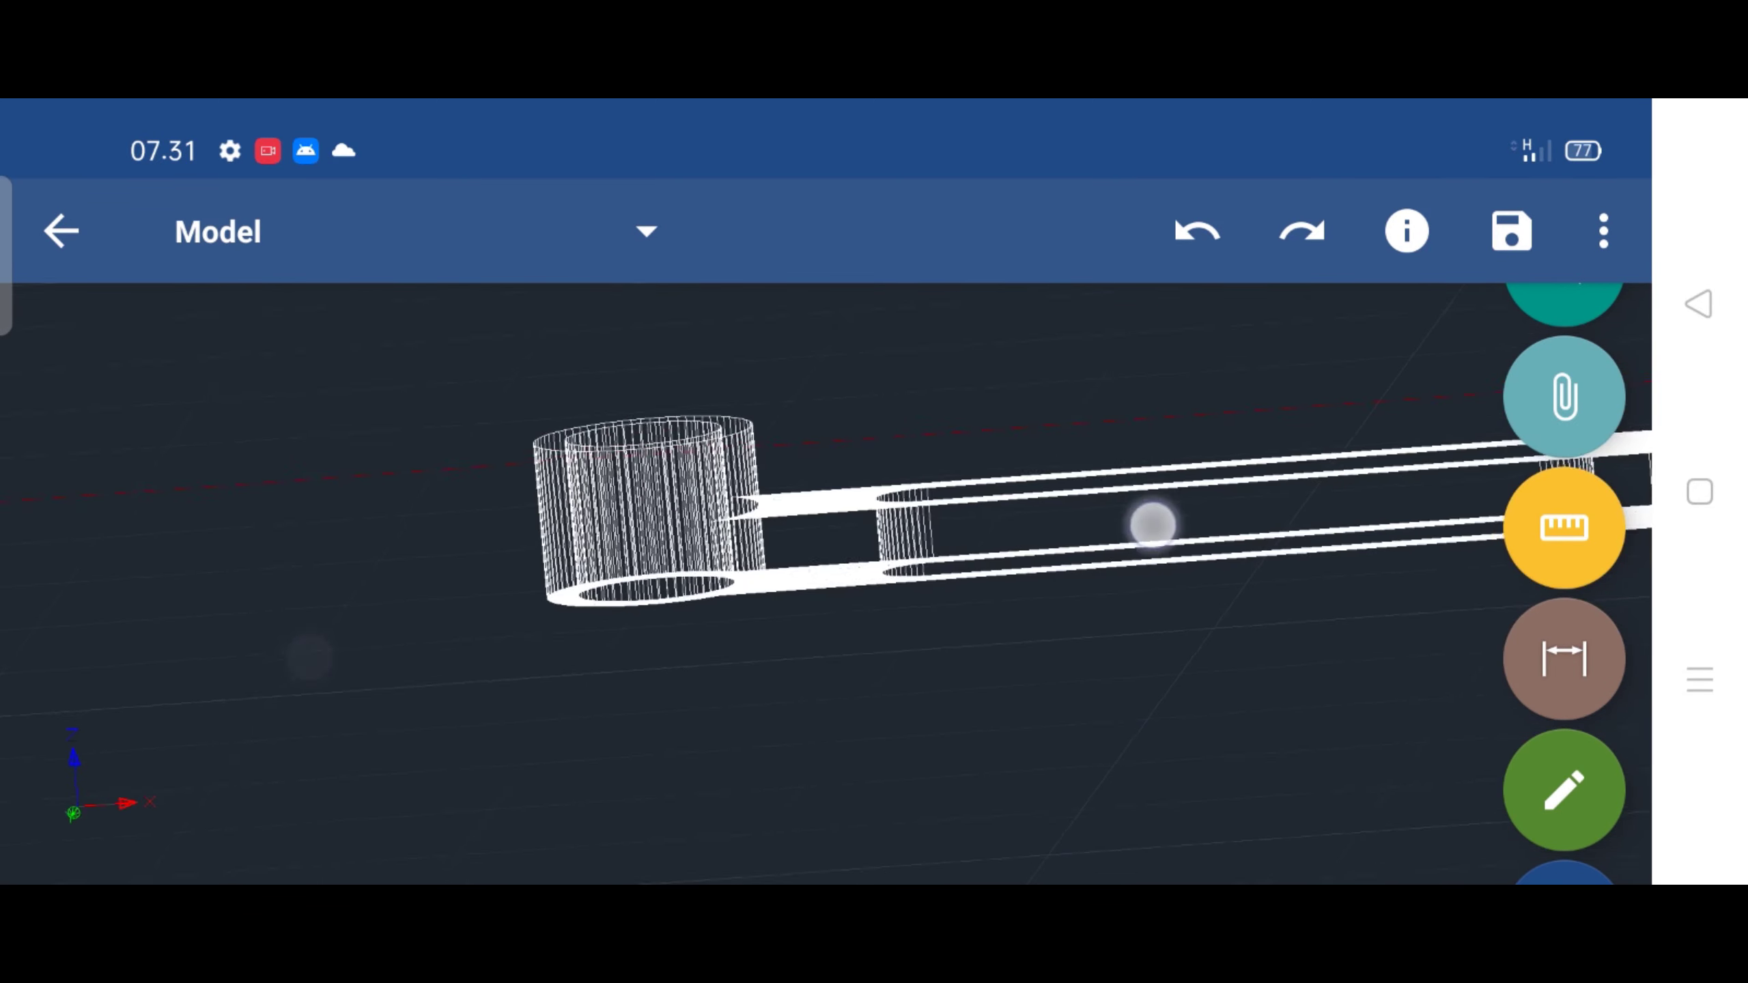
scroll(1167, 656, up, 3)
scroll(1206, 785, up, 3)
scroll(894, 561, up, 5)
scroll(822, 541, up, 3)
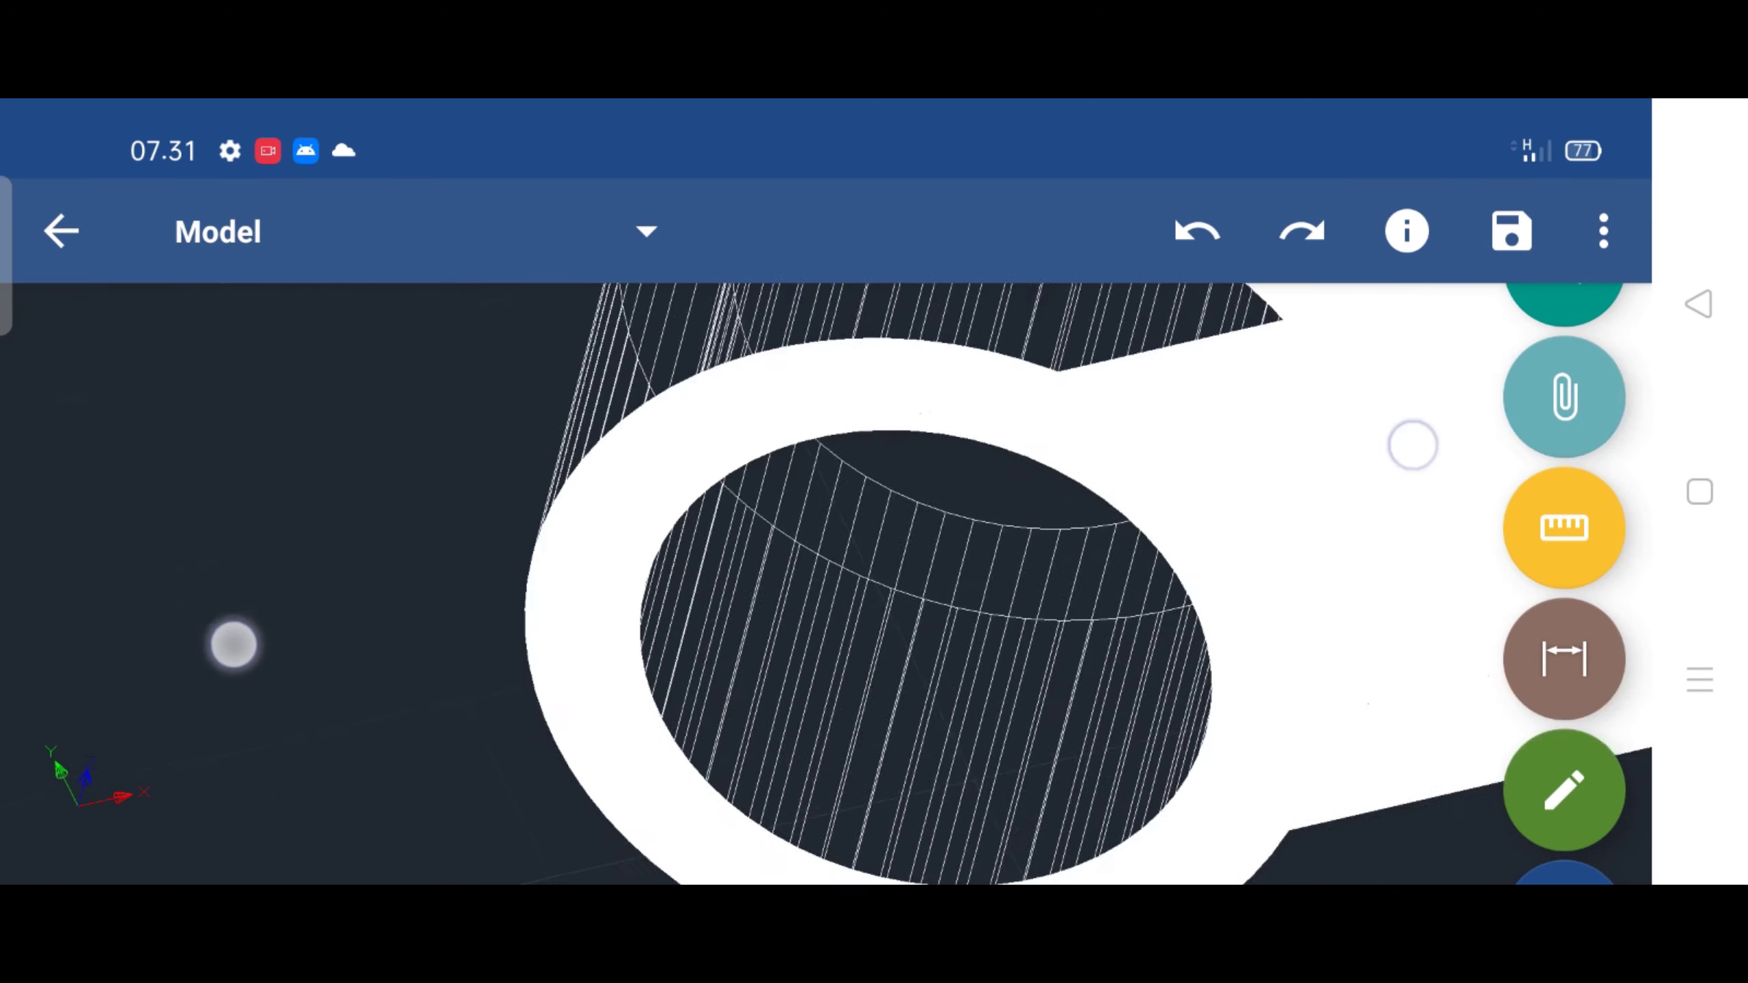
scroll(963, 654, up, 3)
scroll(937, 582, up, 3)
scroll(795, 639, up, 2)
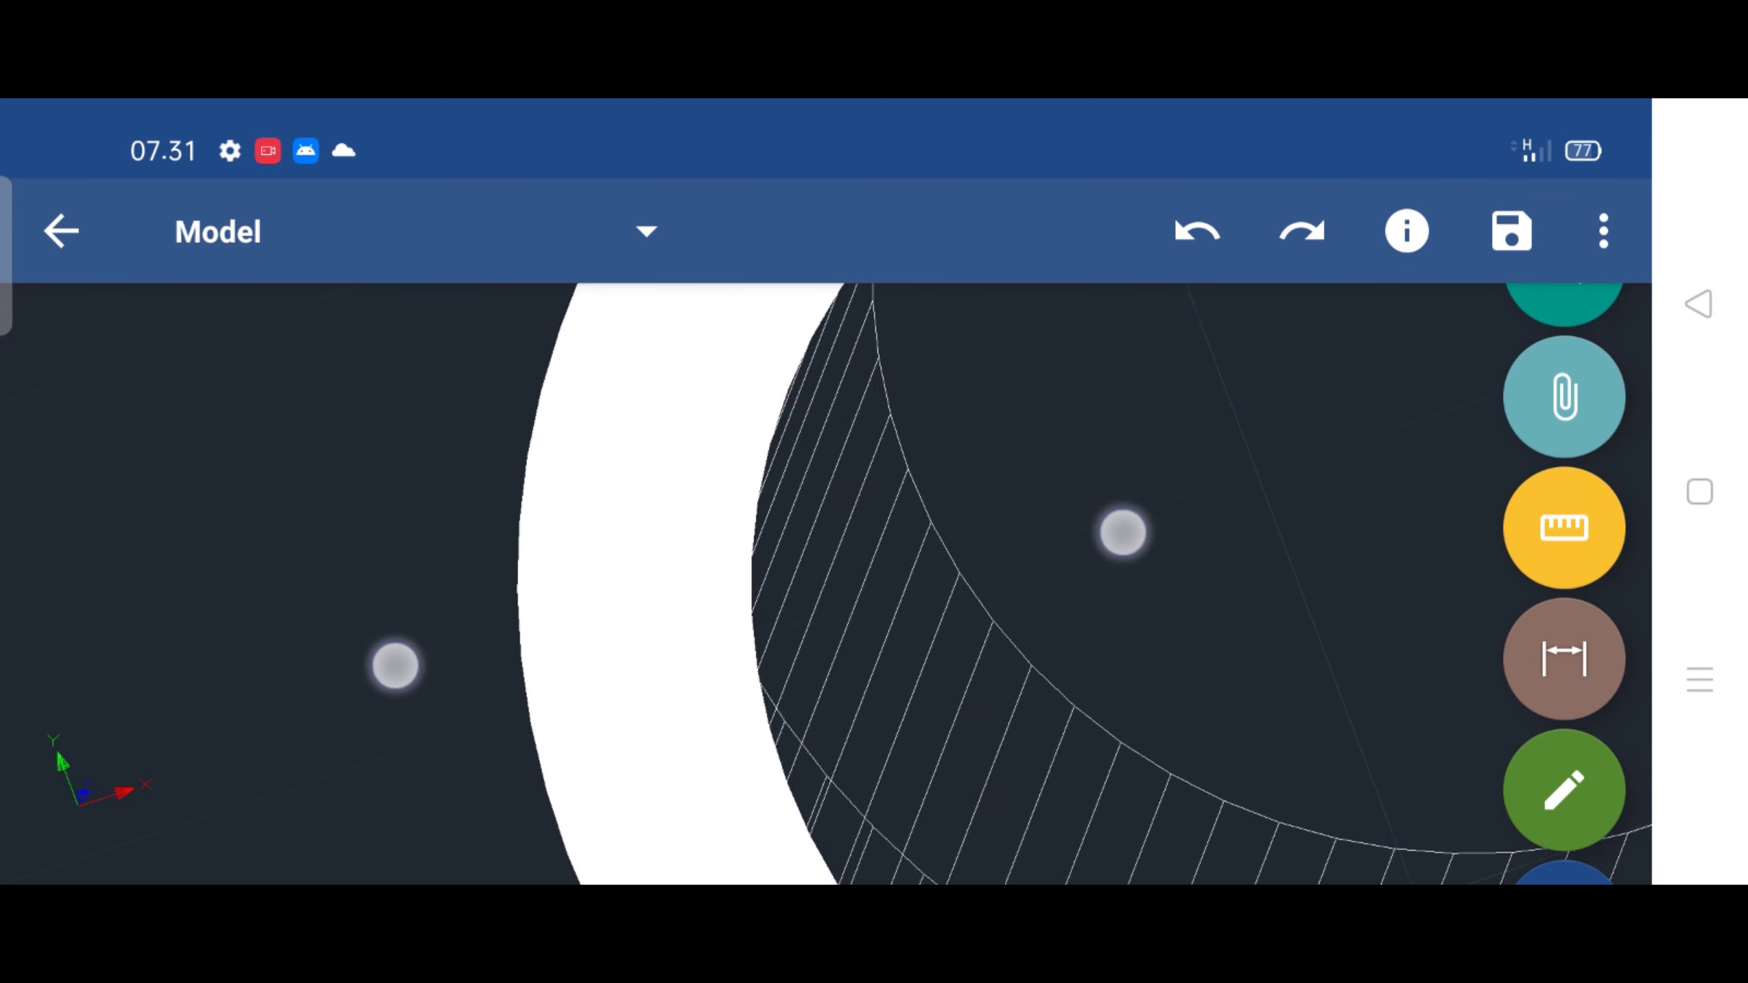
scroll(757, 598, up, 3)
scroll(853, 605, up, 3)
Clone the white hatch region in place with its base point on the bore edge
click(745, 473)
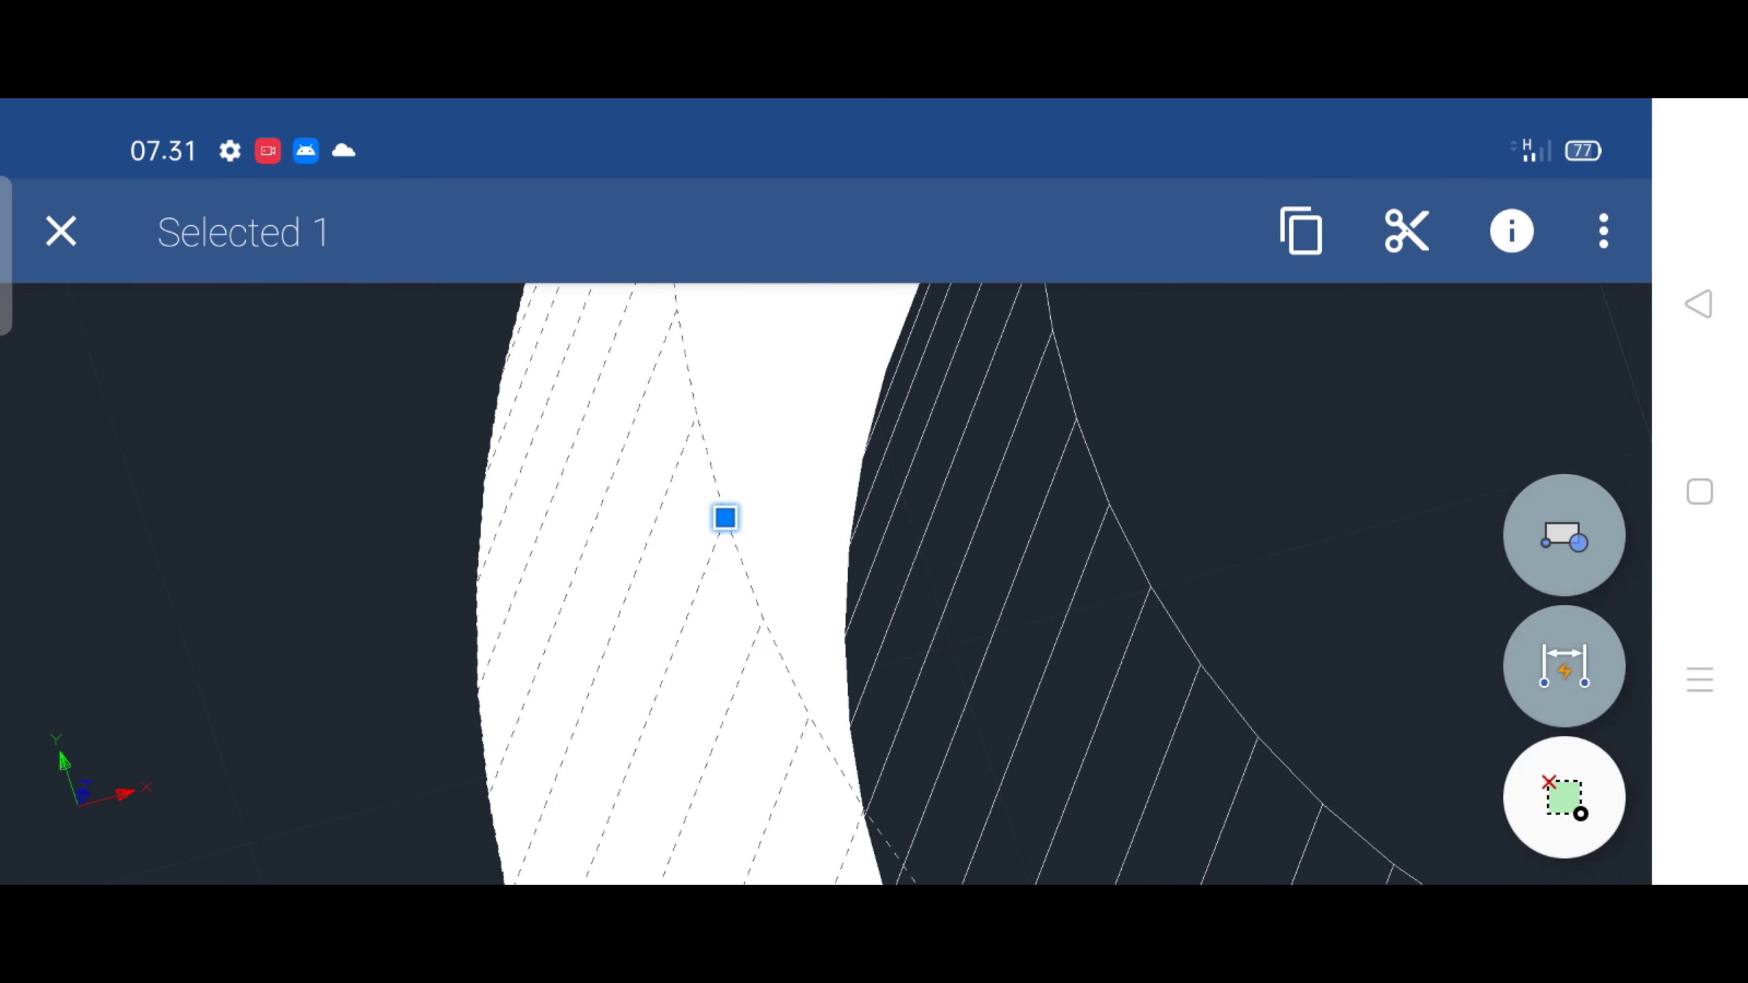
click(61, 231)
click(815, 402)
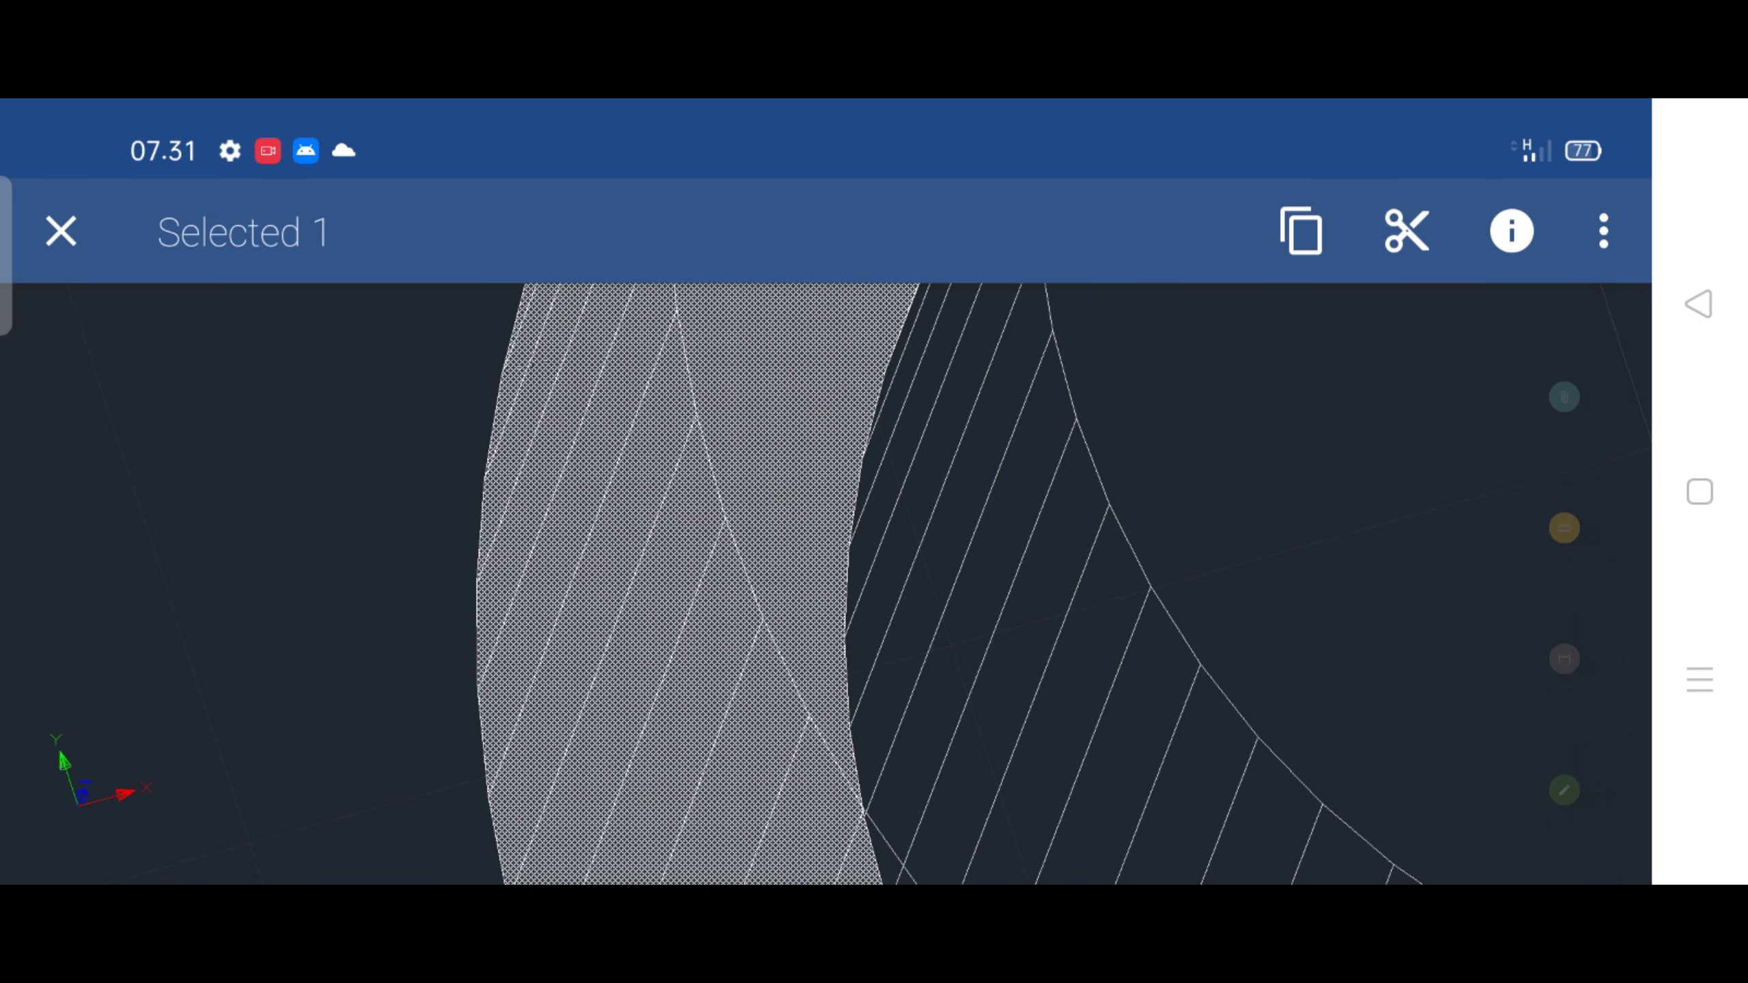
click(1590, 259)
click(1297, 228)
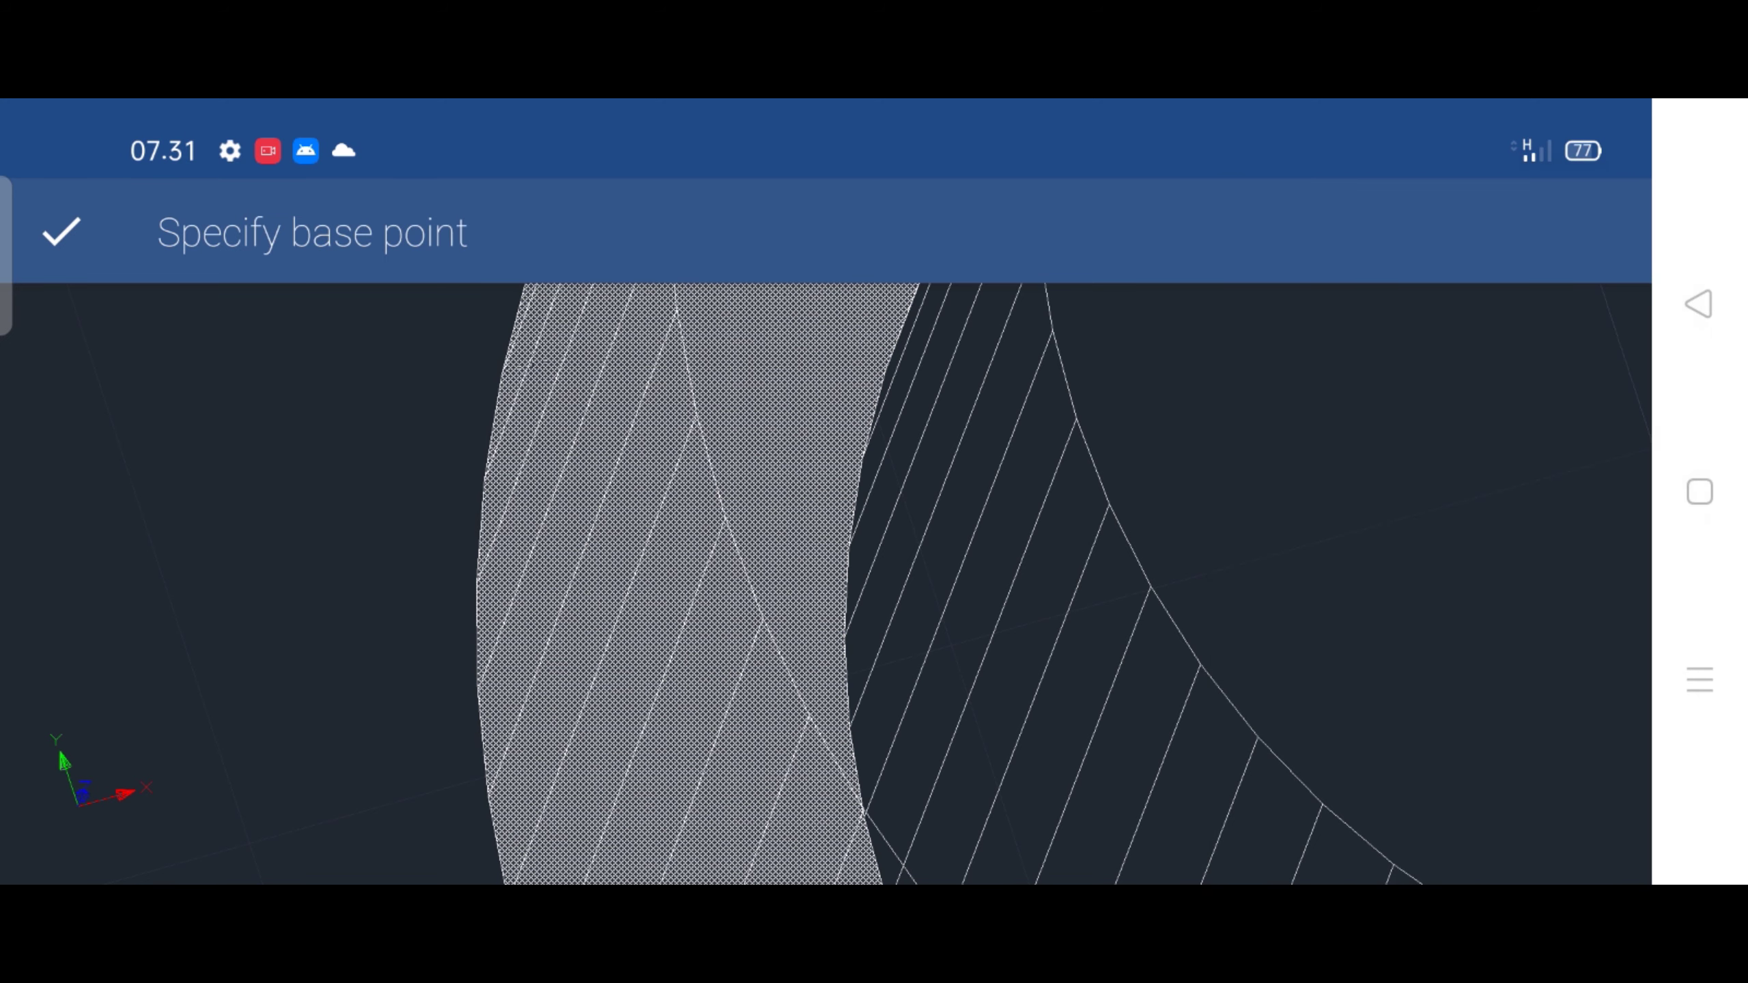
click(853, 635)
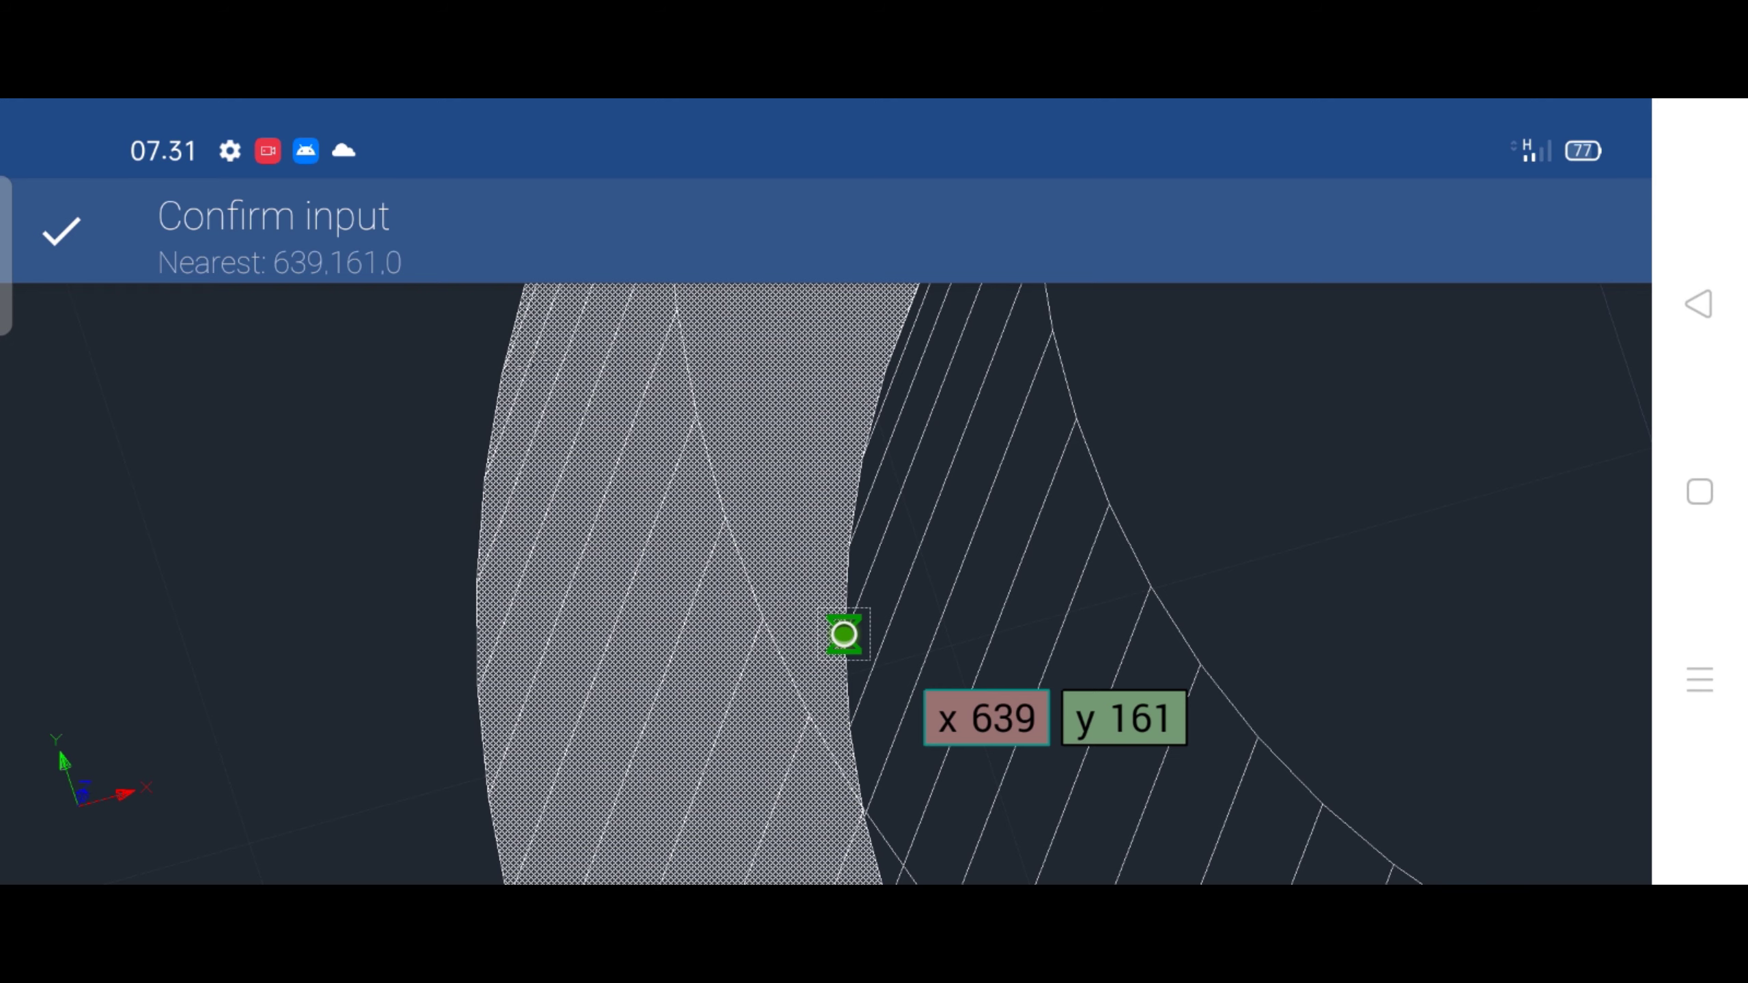
scroll(825, 627, up, 2)
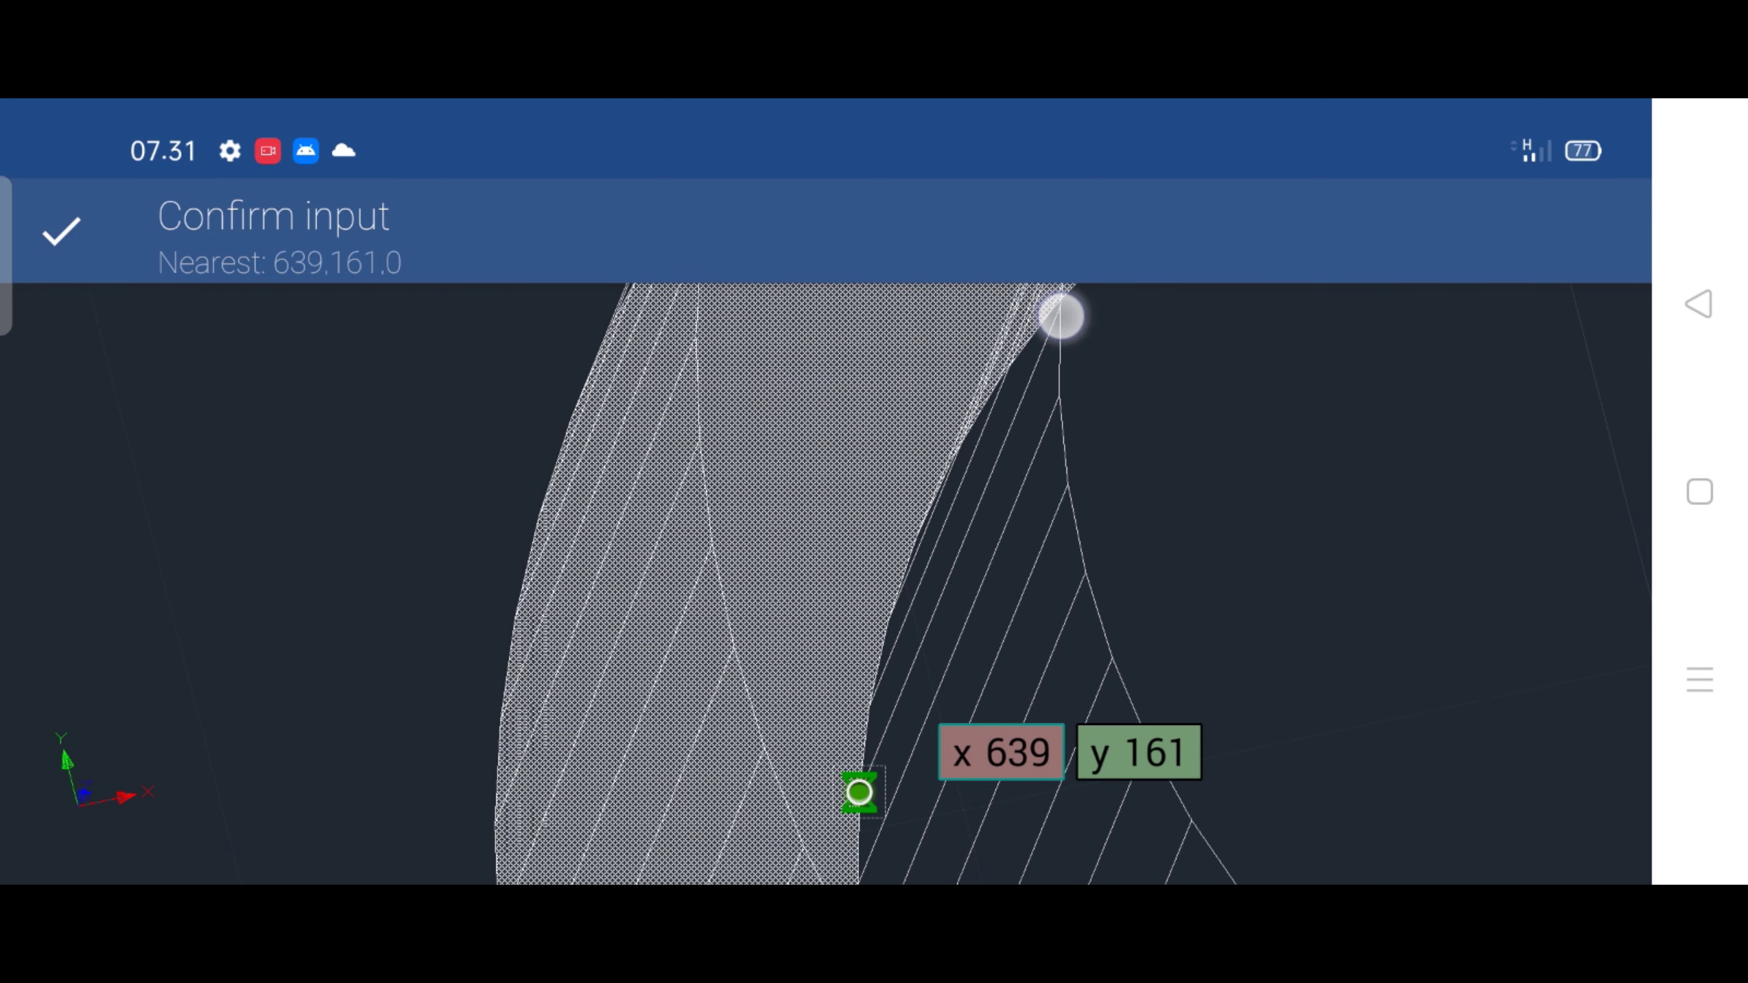
click(61, 231)
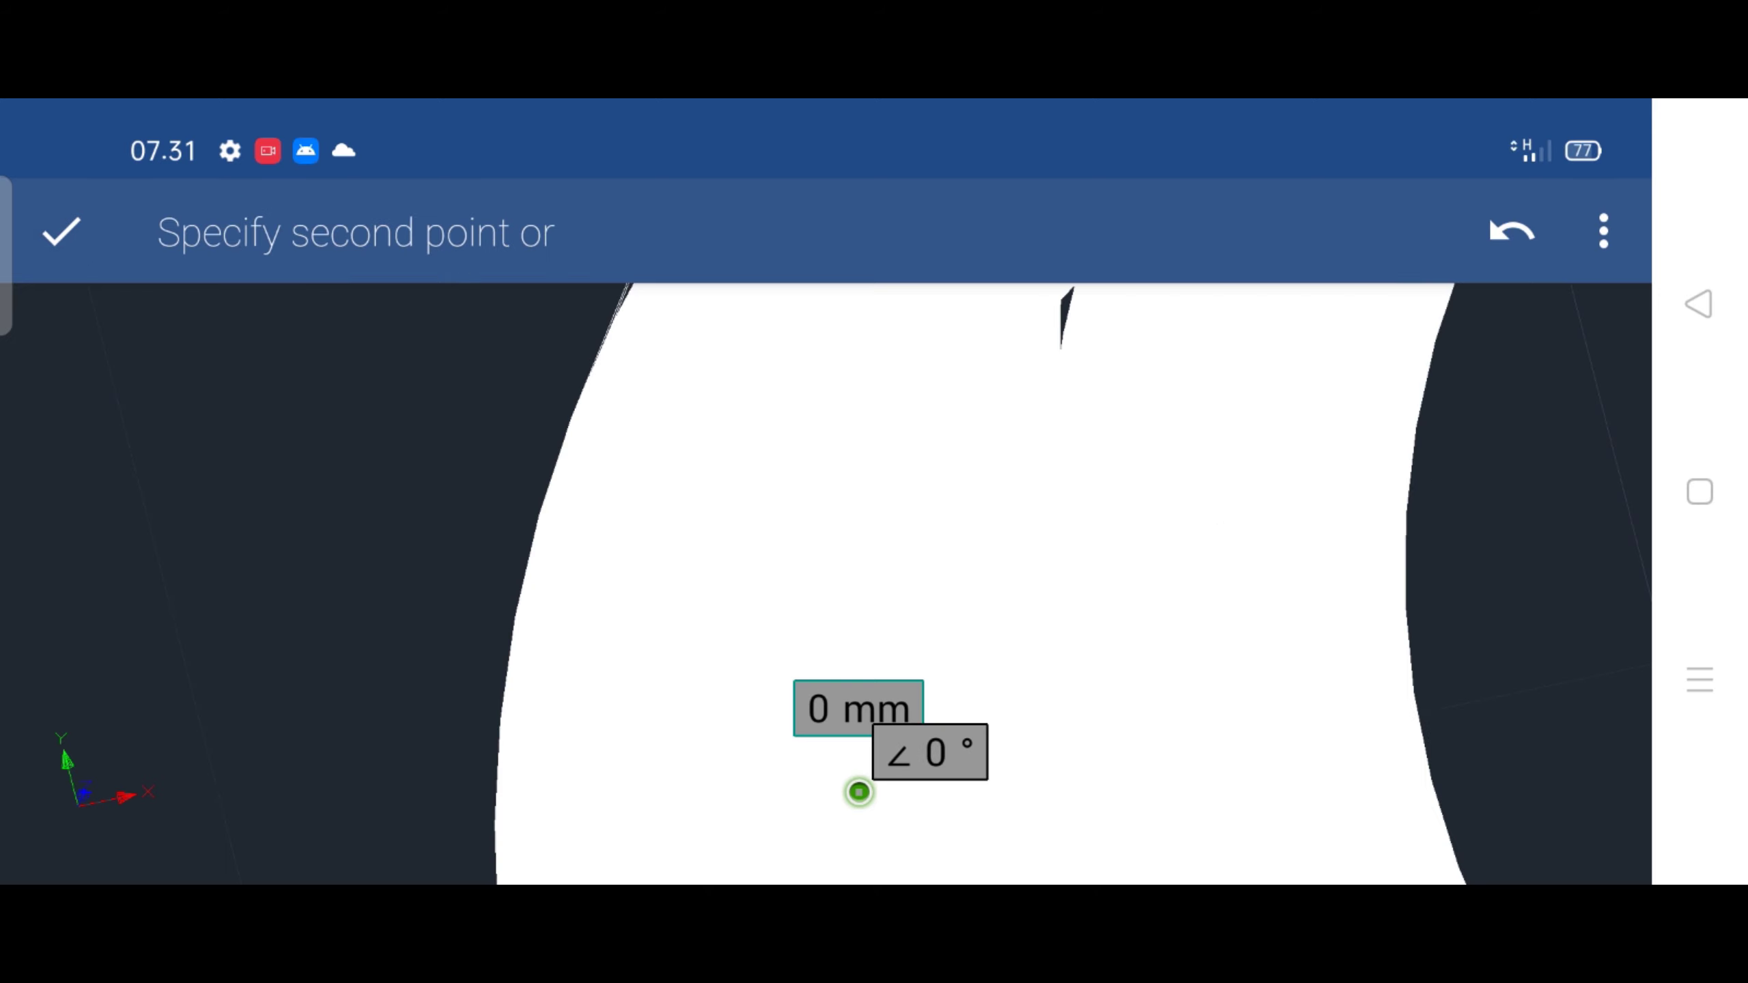
Tilt the view to show the whole rod in 3D with nothing selected
scroll(837, 588, down, 3)
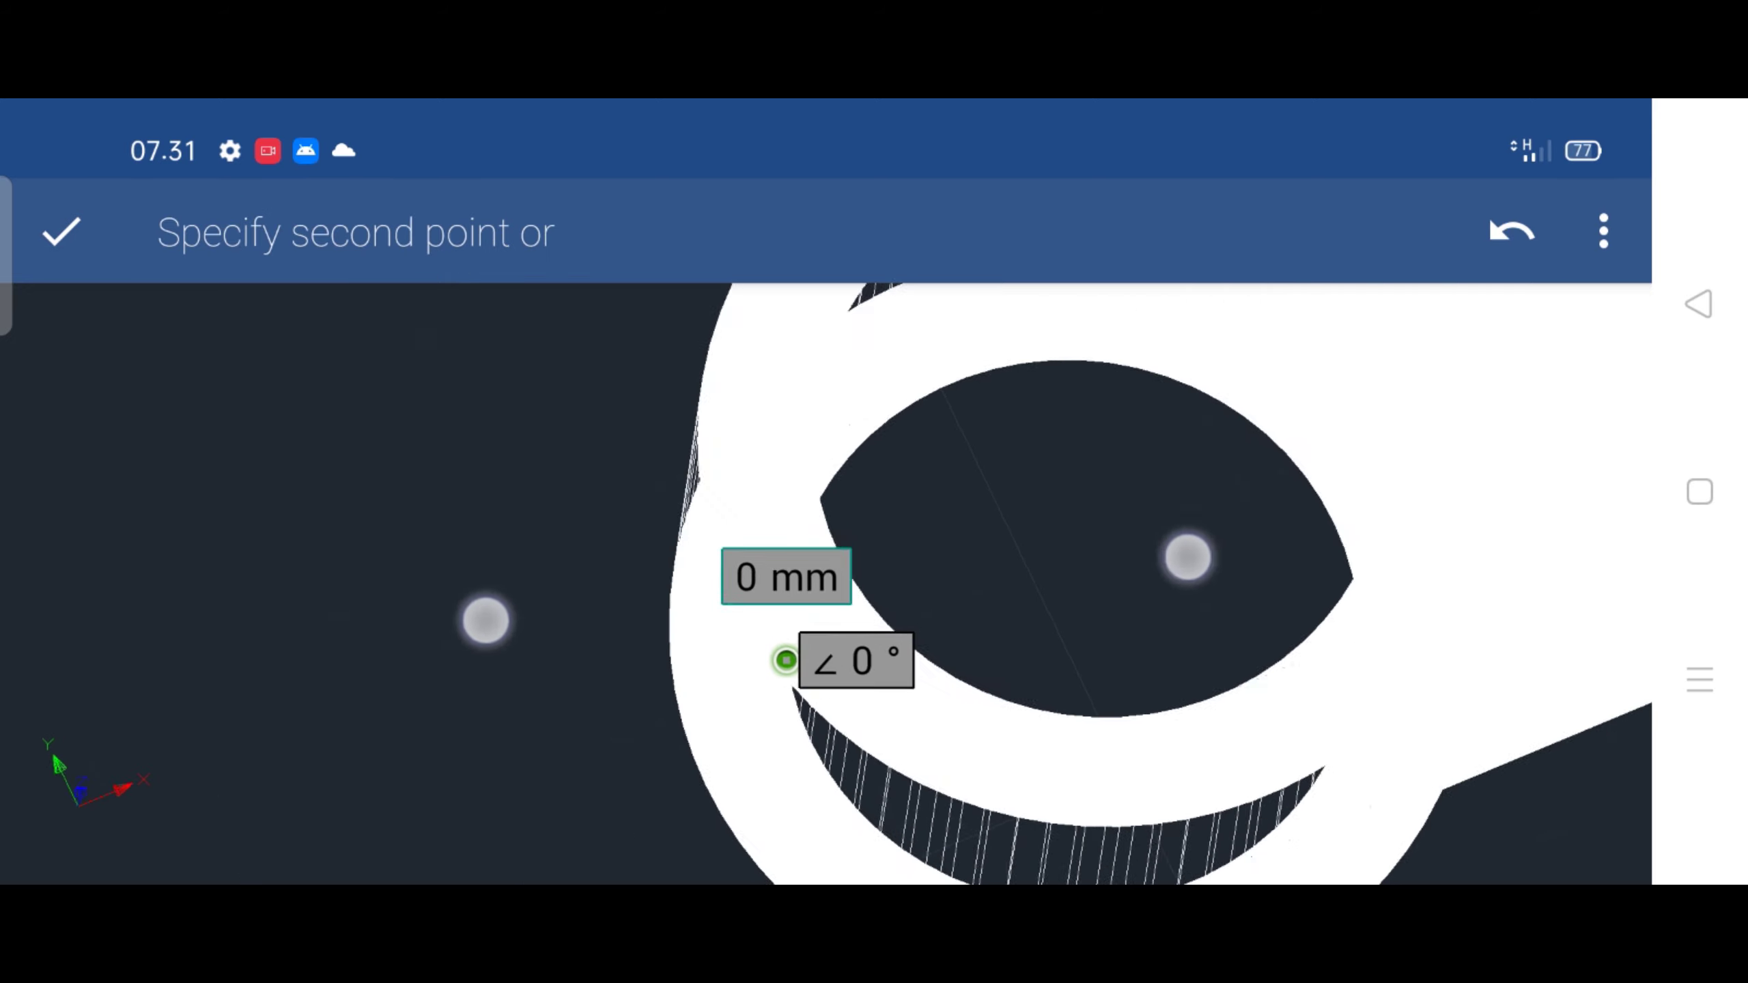
scroll(837, 589, down, 3)
shift+middle_drag(1177, 597, 1417, 379)
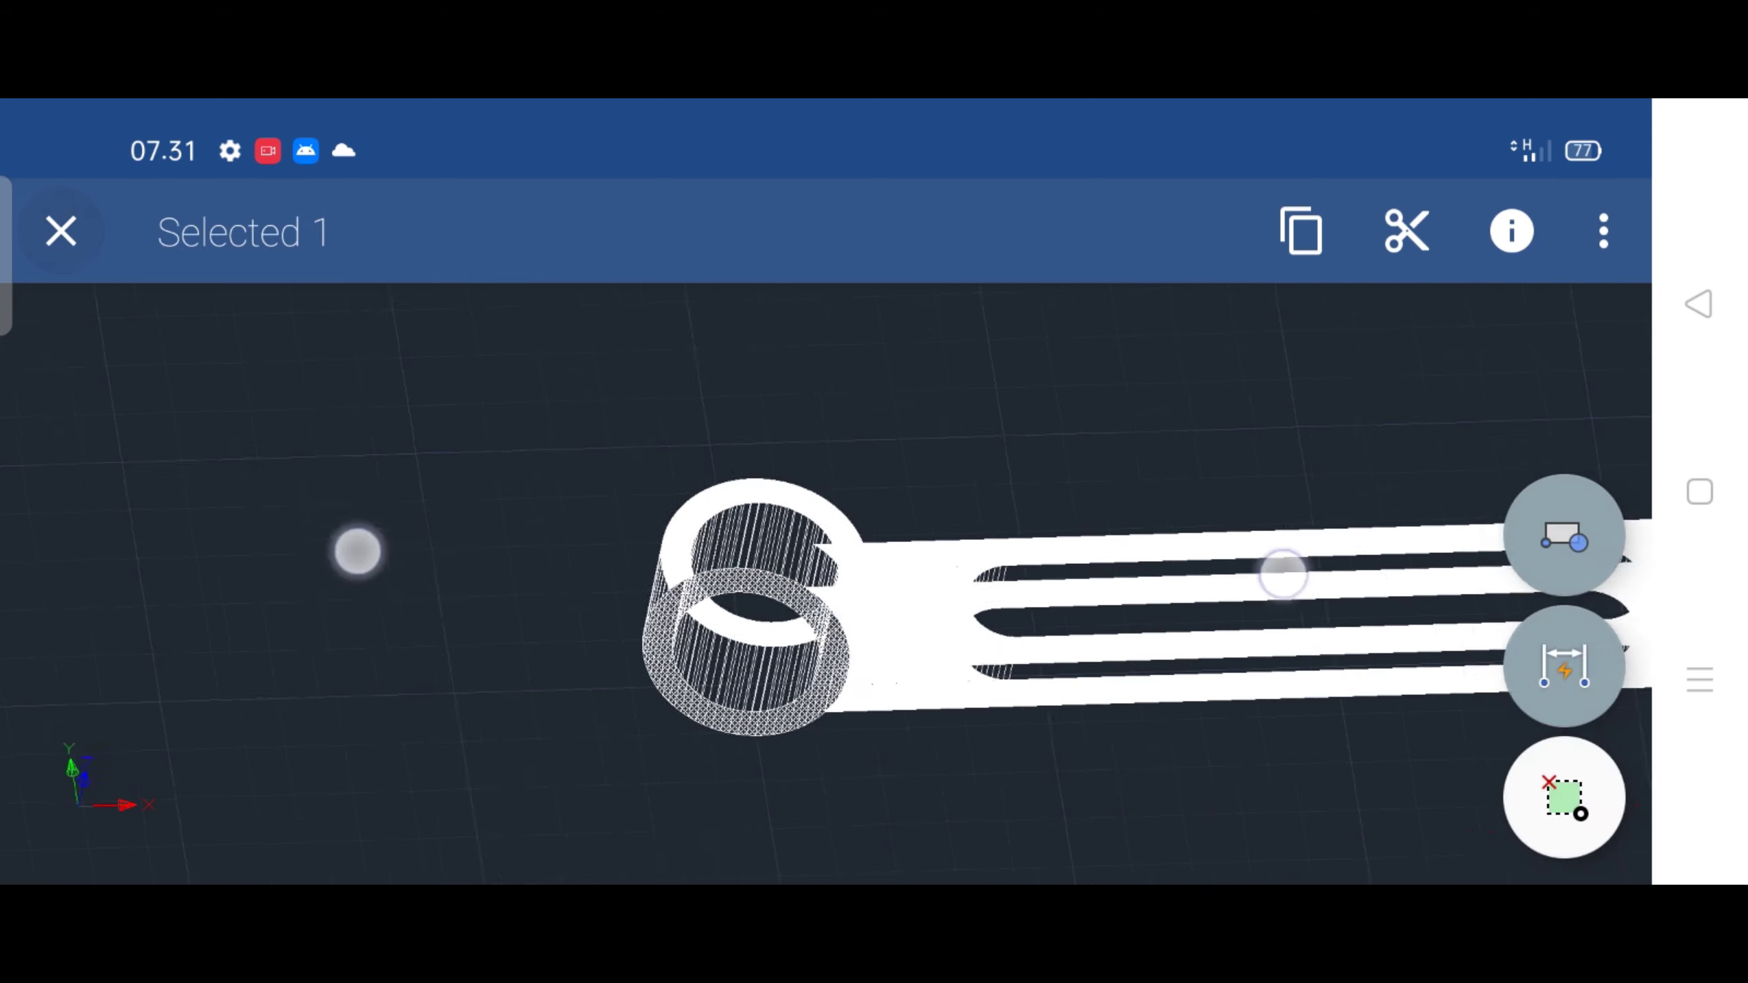
scroll(818, 562, down, 5)
scroll(885, 578, up, 2)
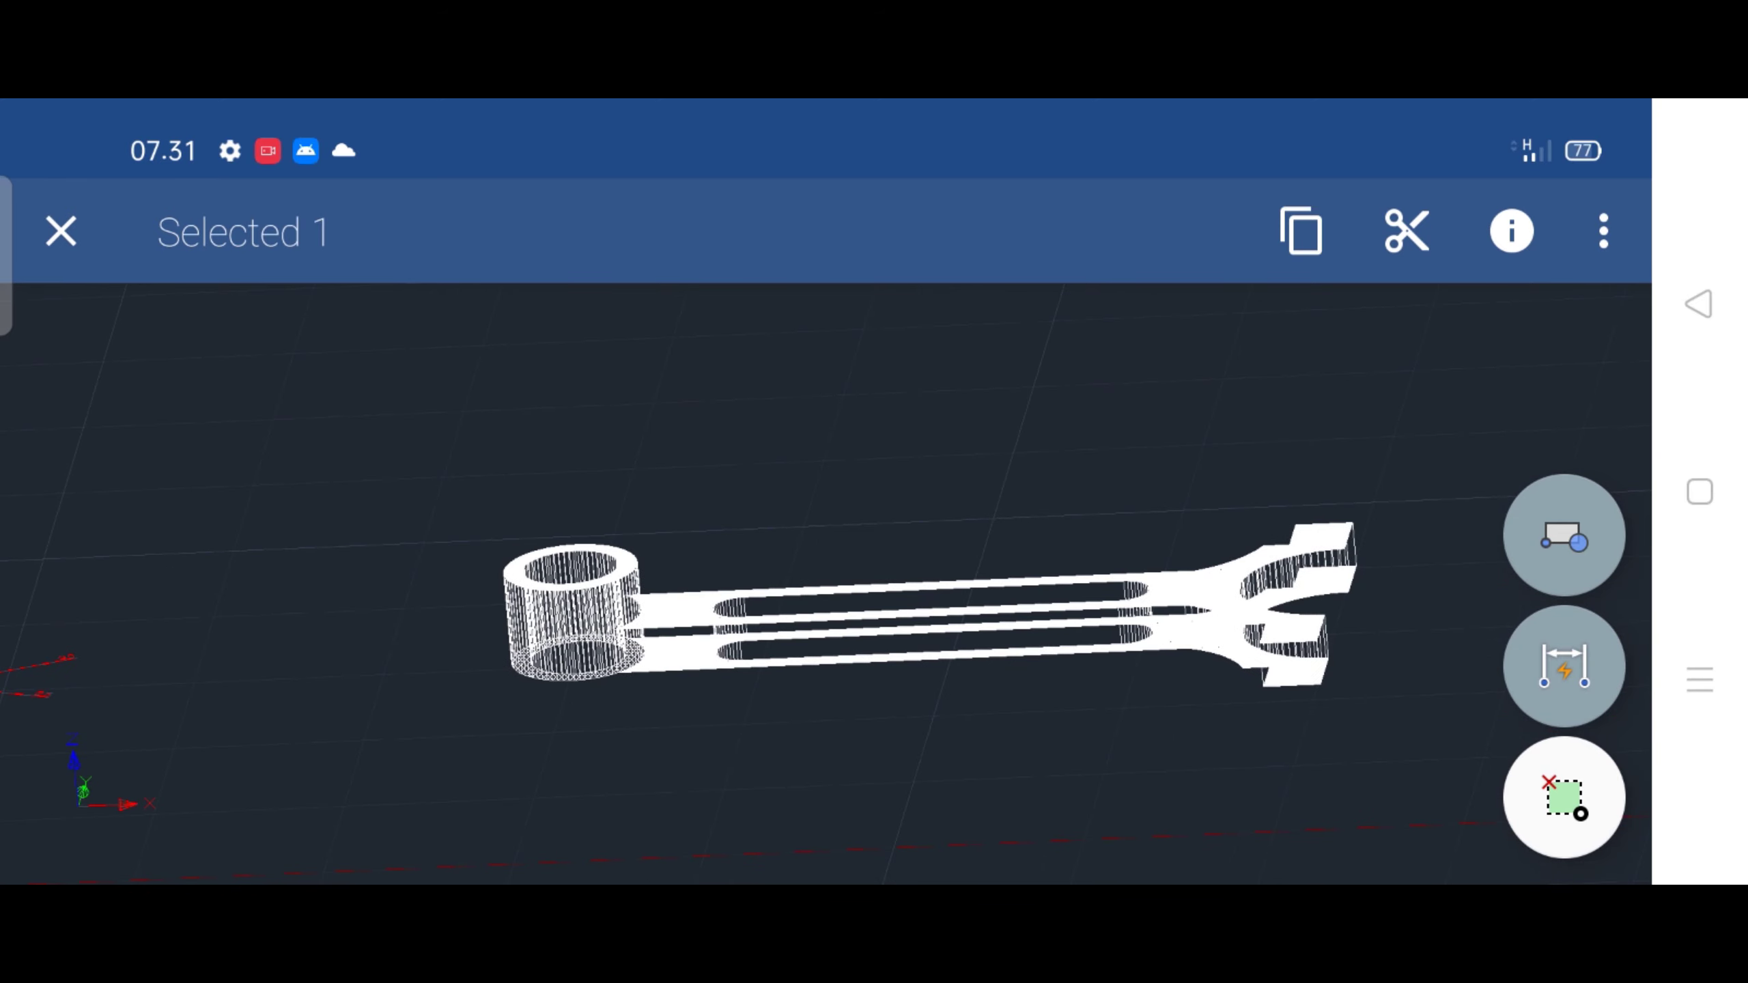
click(60, 231)
scroll(841, 476, up, 2)
Switch the visual style to Shaded so the rod renders as a grey solid
scroll(812, 531, up, 2)
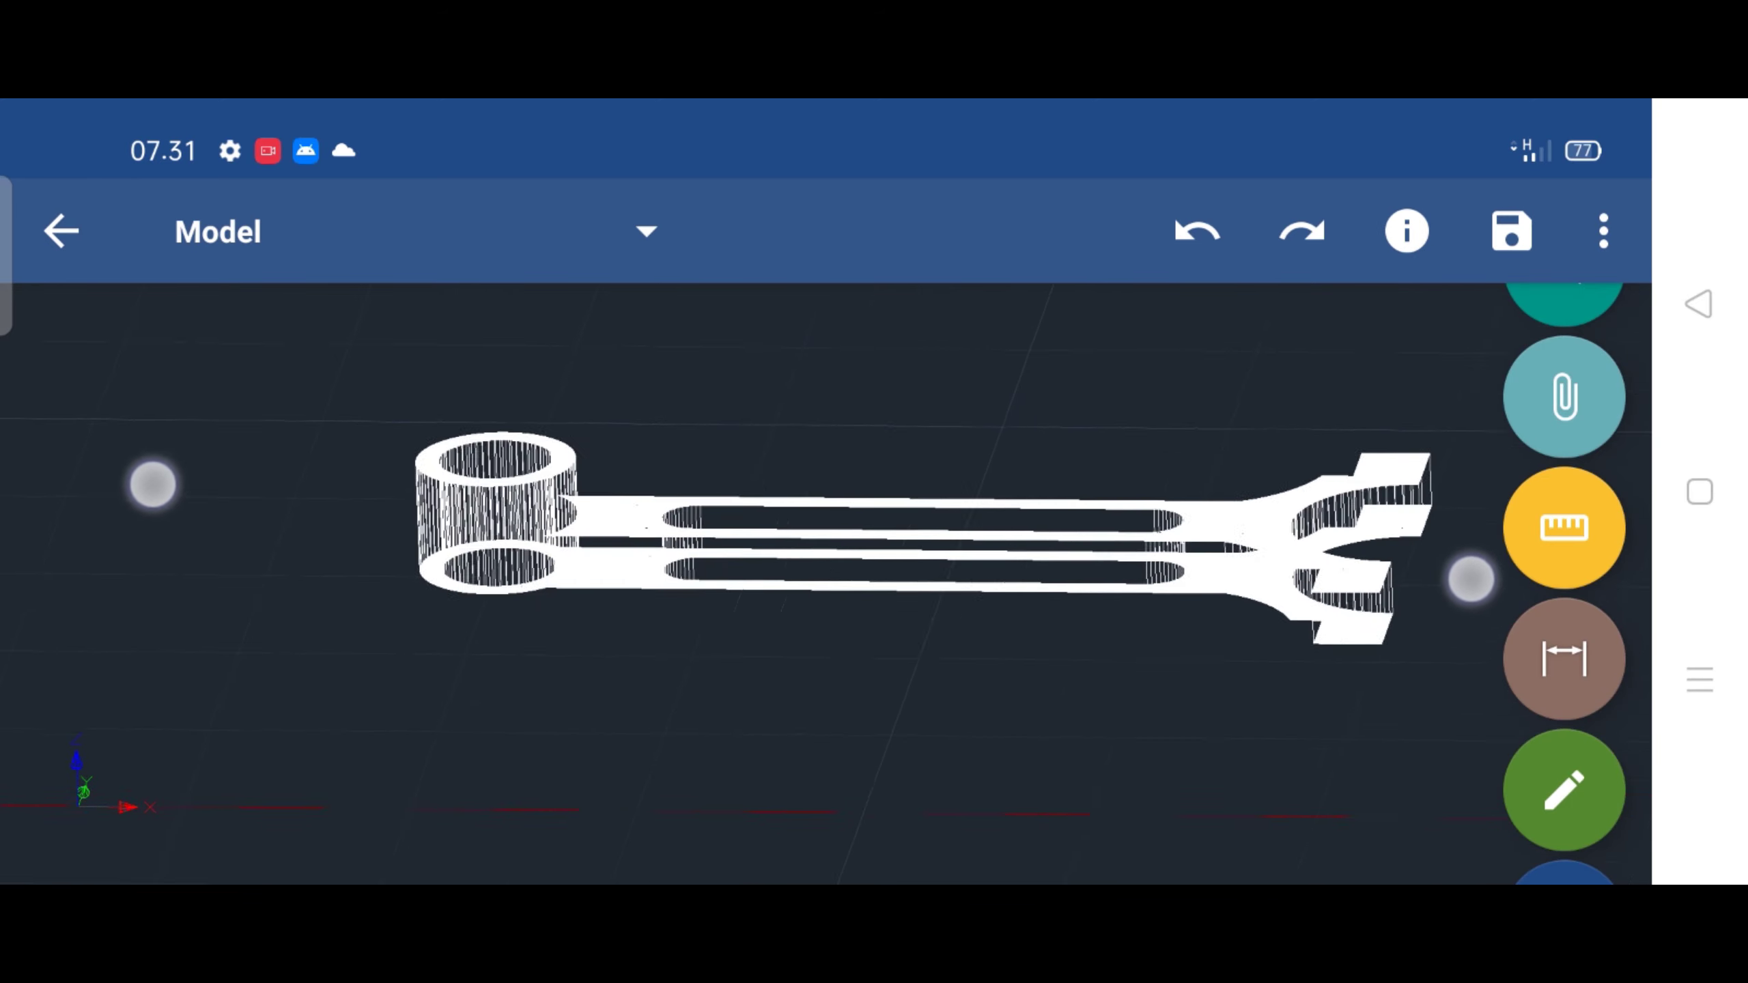
scroll(812, 531, down, 2)
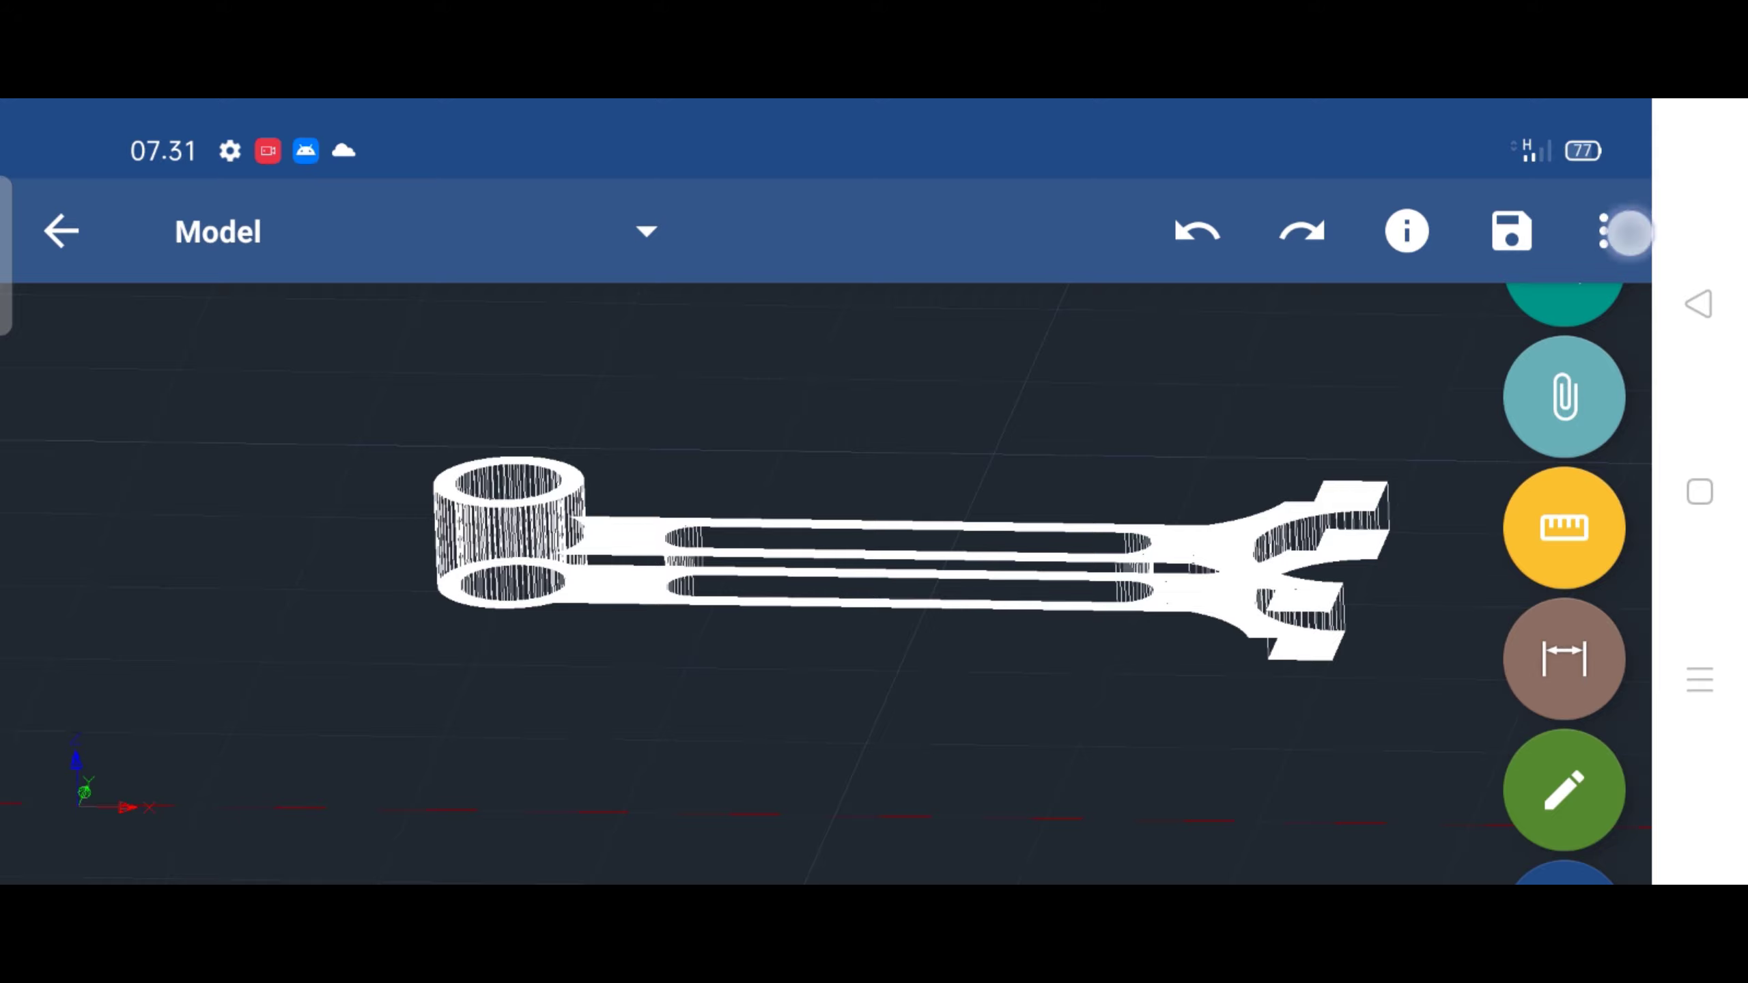
click(1628, 232)
click(1586, 444)
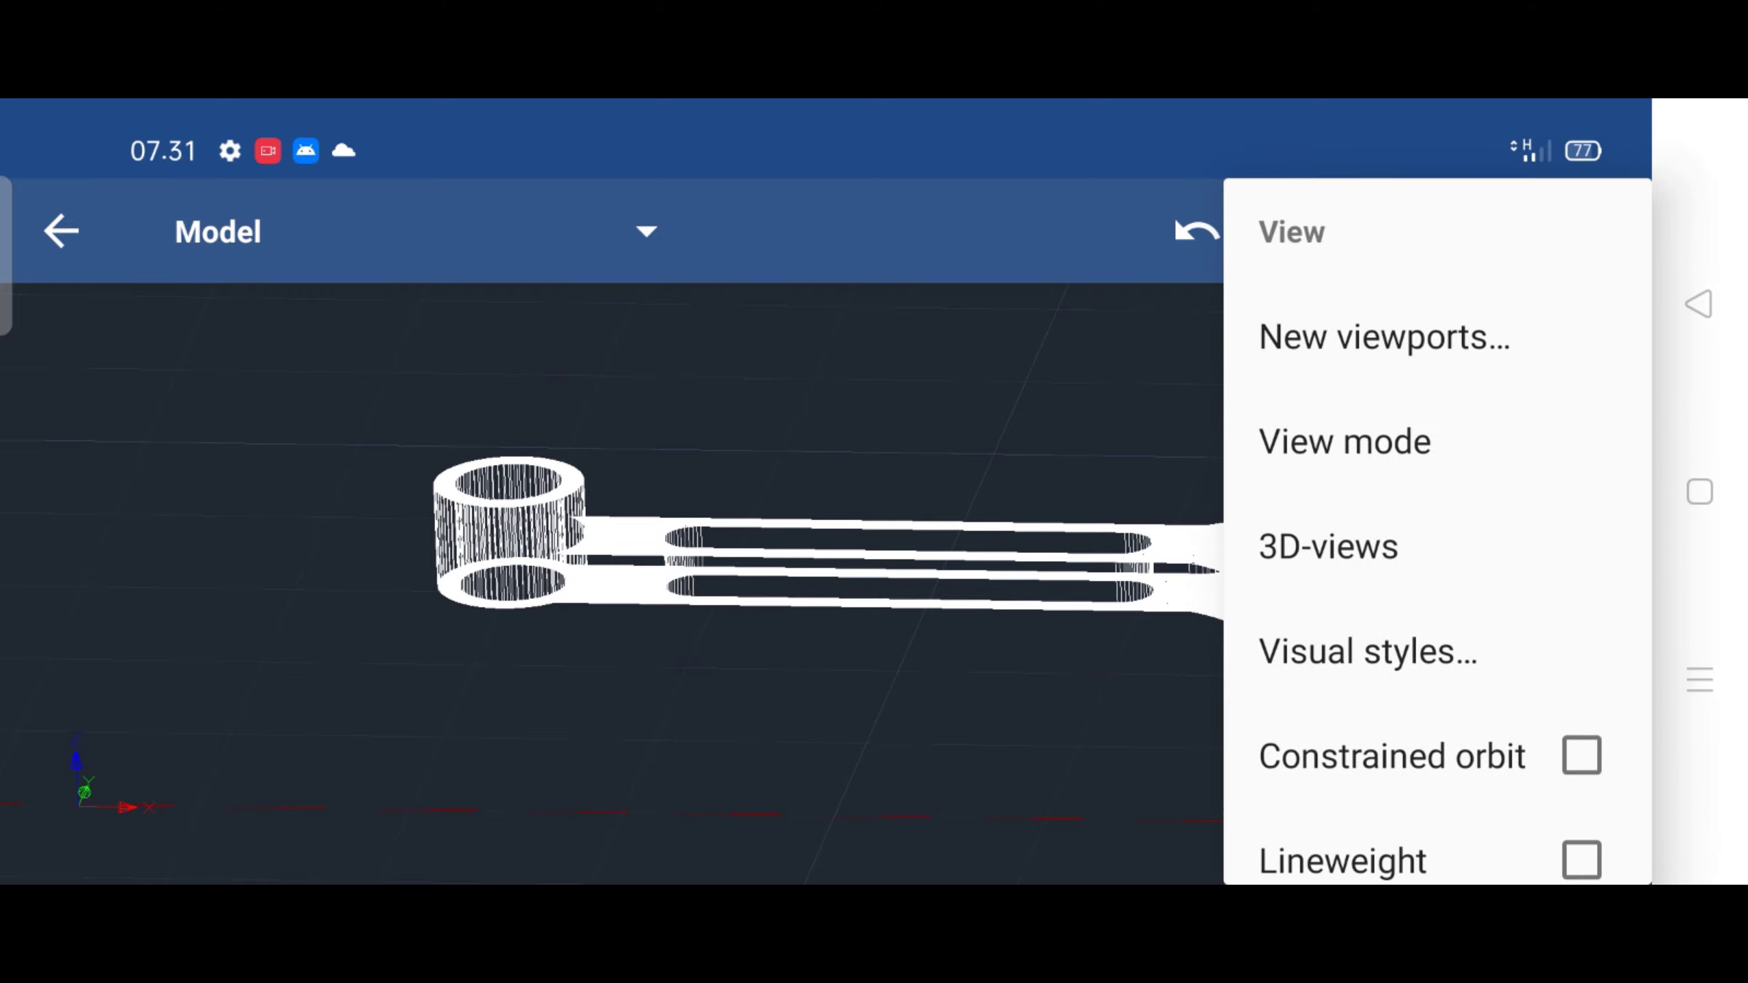
scroll(1583, 426, down, 2)
click(1582, 482)
scroll(825, 482, down, 3)
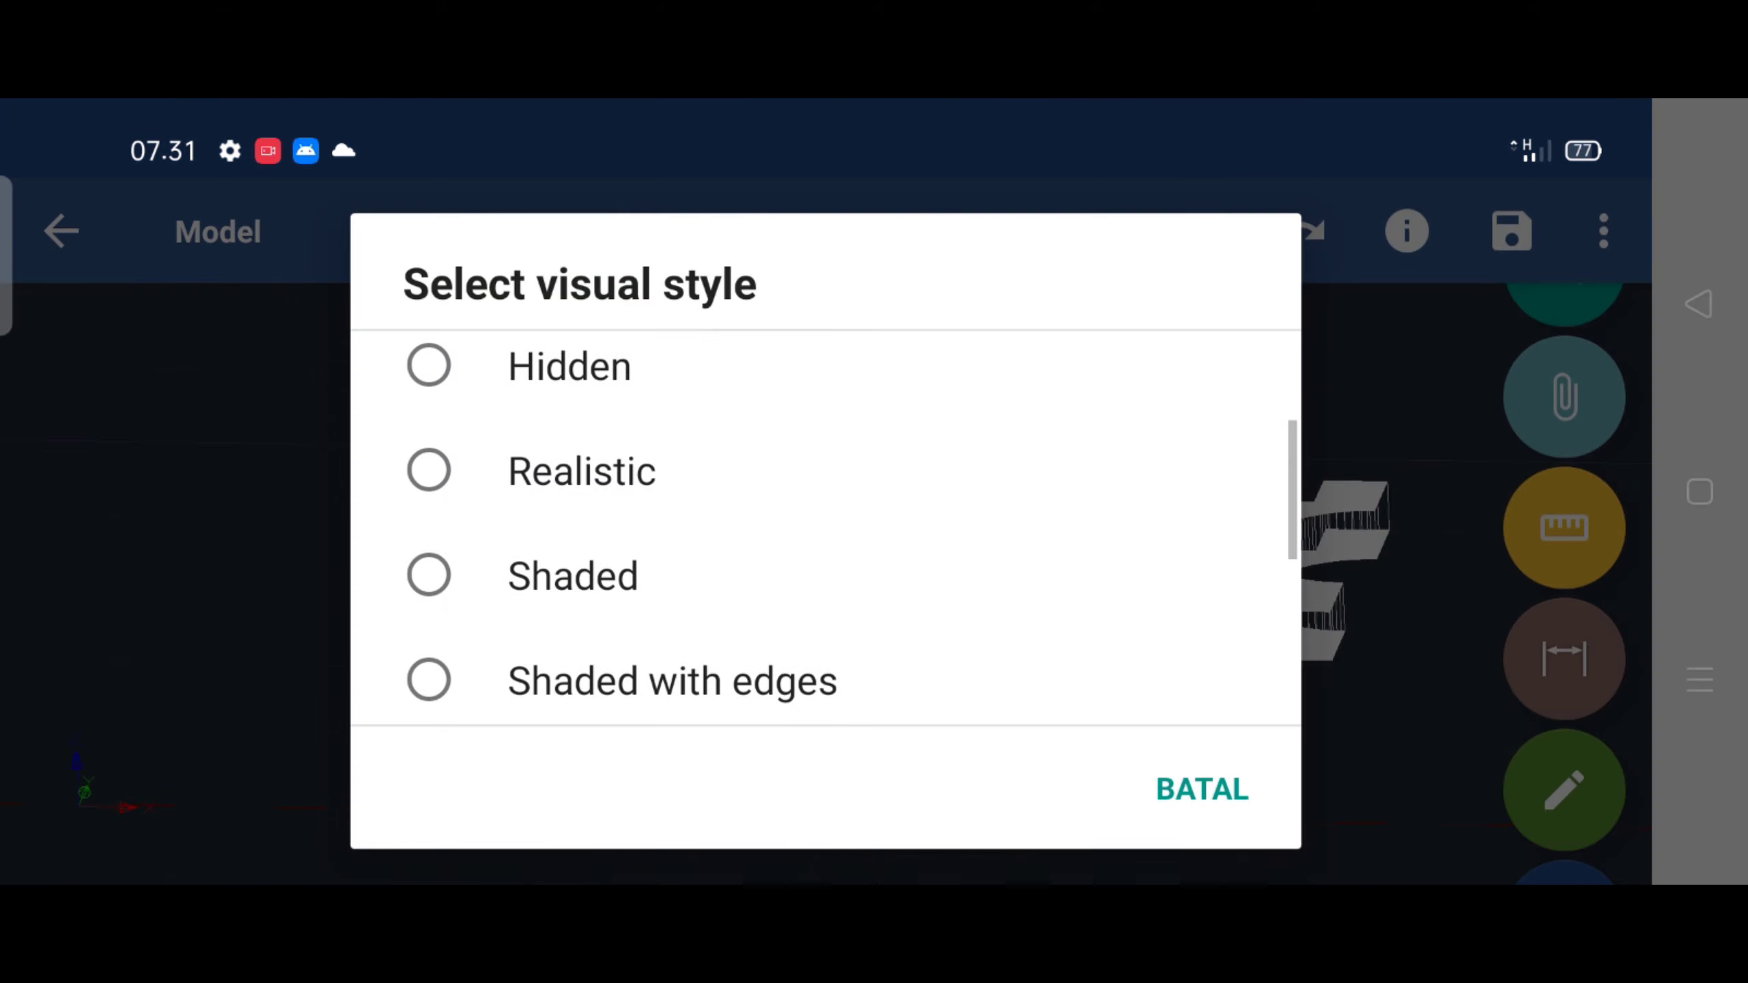
click(482, 574)
Orbit the shaded rod until it lies level and horizontal
mouse_move(1366, 550)
mouse_down()
mouse_move(1299, 827)
mouse_move(1323, 671)
mouse_move(1236, 862)
mouse_move(1248, 784)
mouse_move(1423, 488)
mouse_move(1310, 646)
mouse_move(1432, 473)
mouse_move(1393, 429)
mouse_move(1337, 587)
mouse_move(1421, 554)
mouse_up()
drag(246, 577, 355, 605)
mouse_move(1366, 686)
mouse_down()
mouse_move(1277, 689)
mouse_move(1300, 761)
mouse_up()
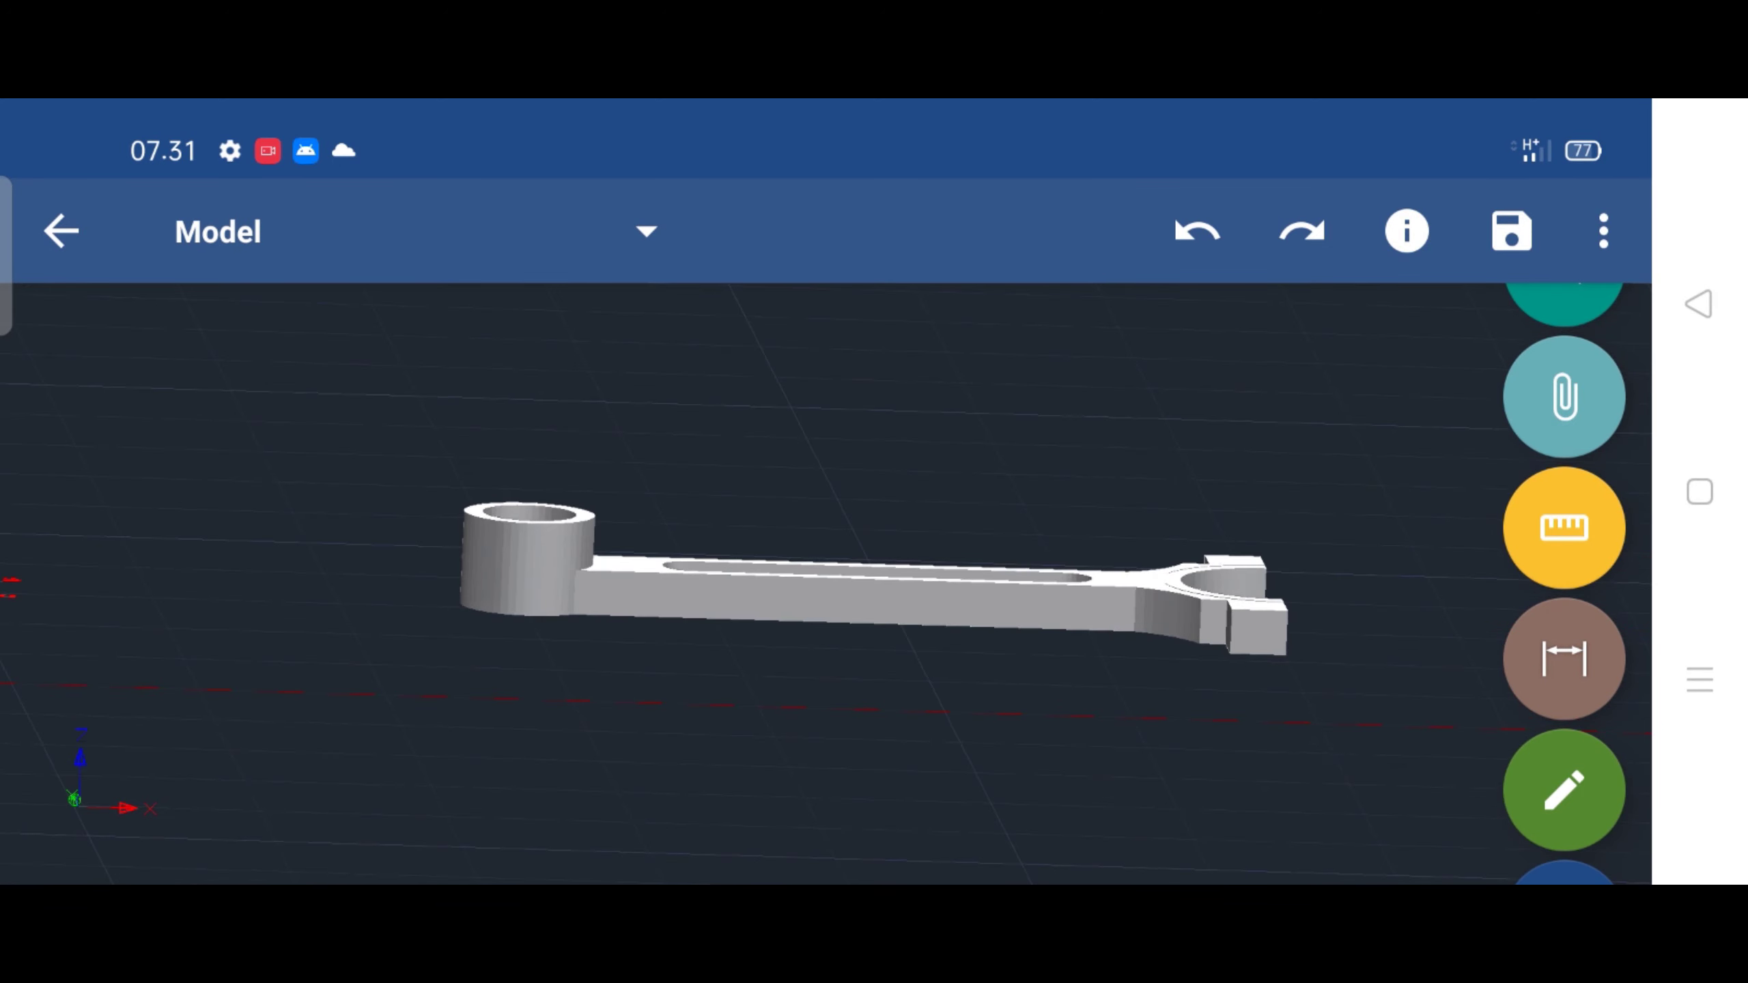
Switch the view mode to 2D
click(1603, 231)
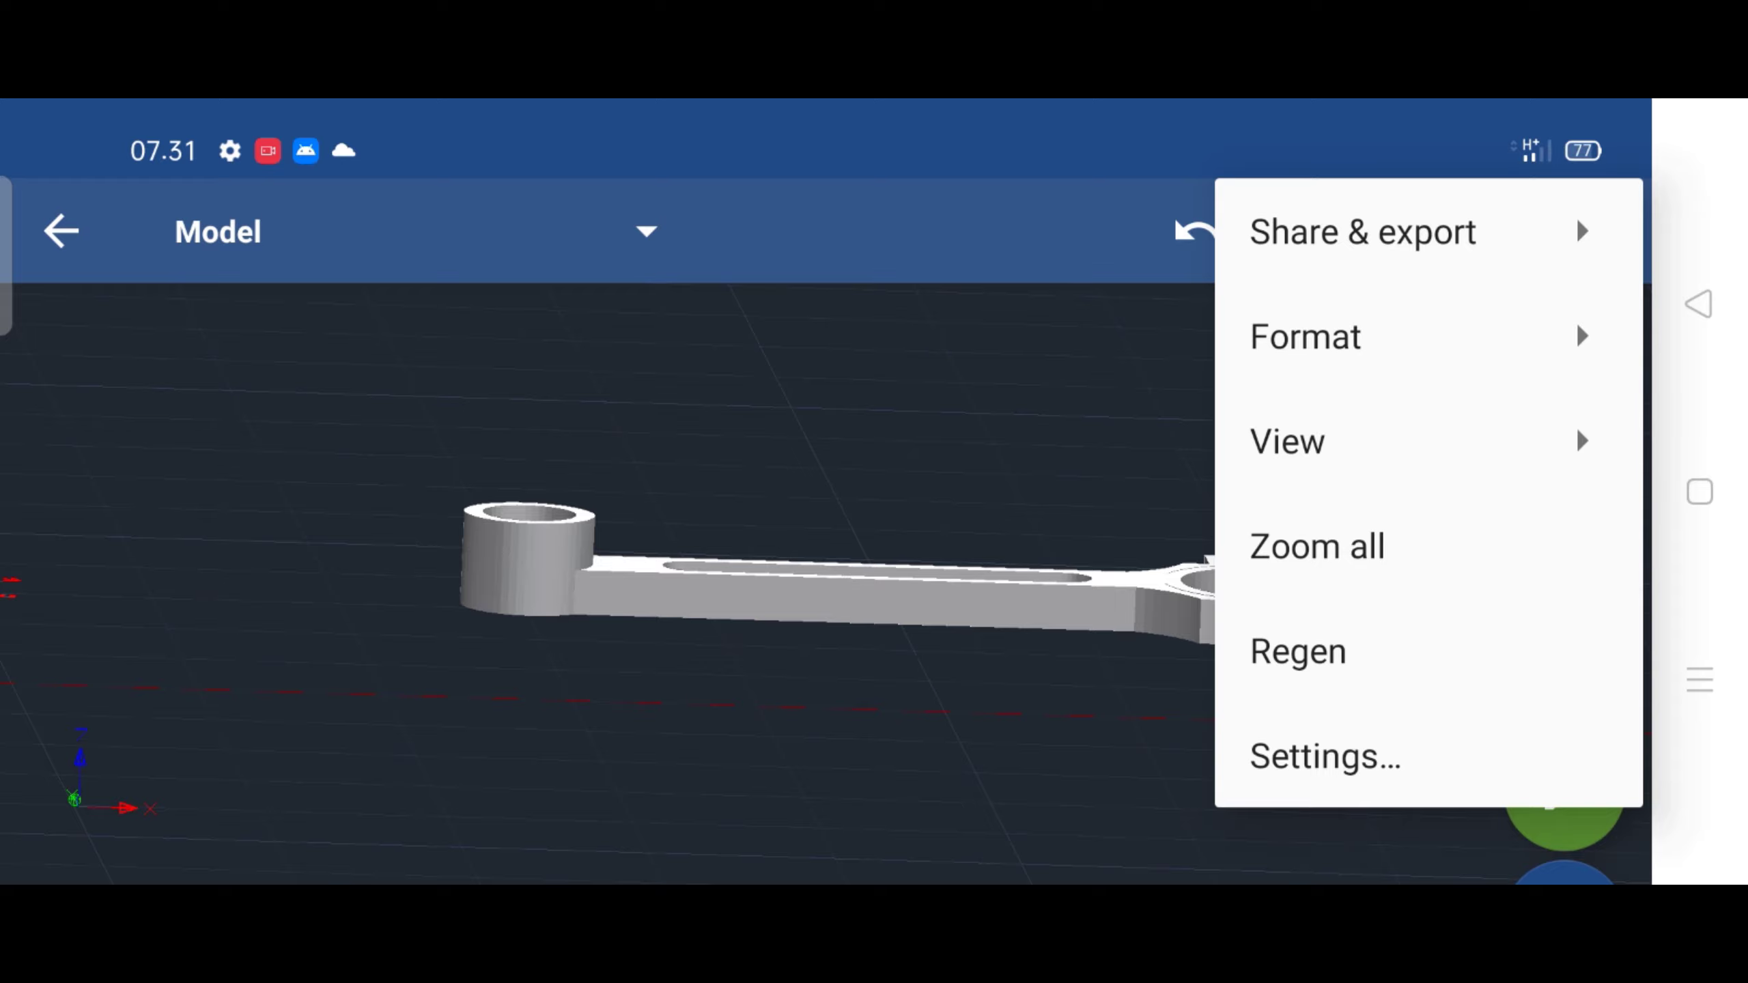
click(1584, 439)
click(1531, 444)
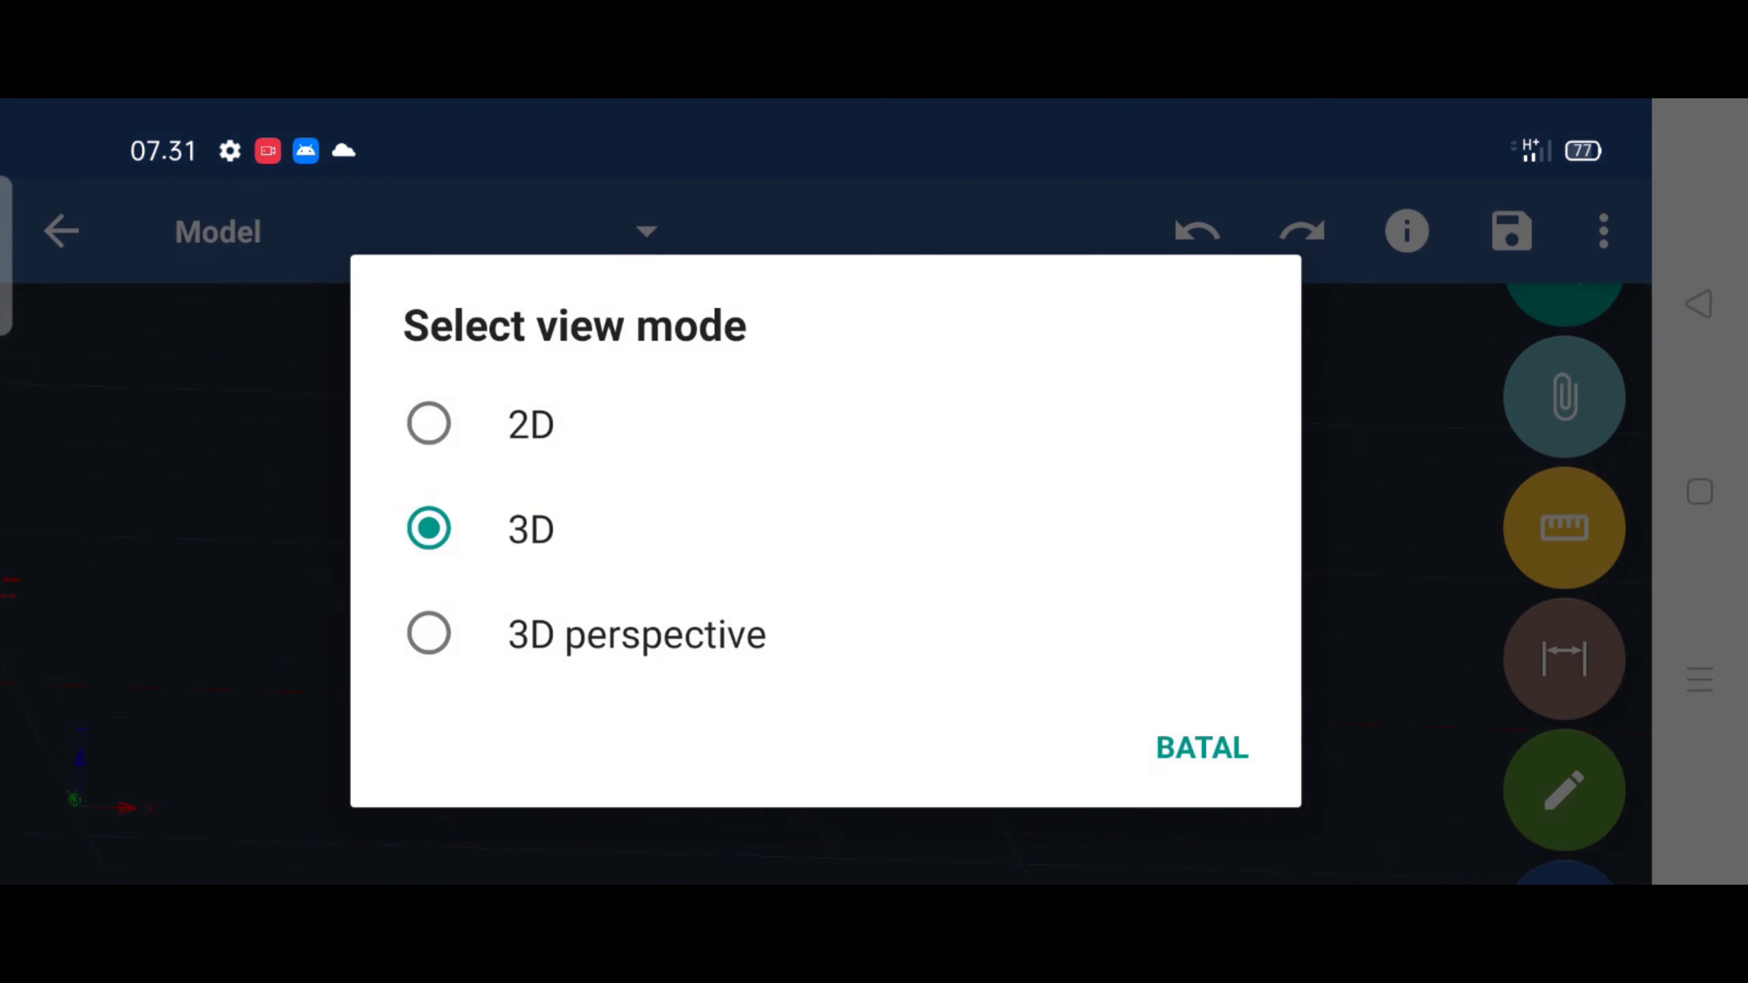
click(433, 418)
Show the shaded rod from the Back preset 3D view
click(1604, 231)
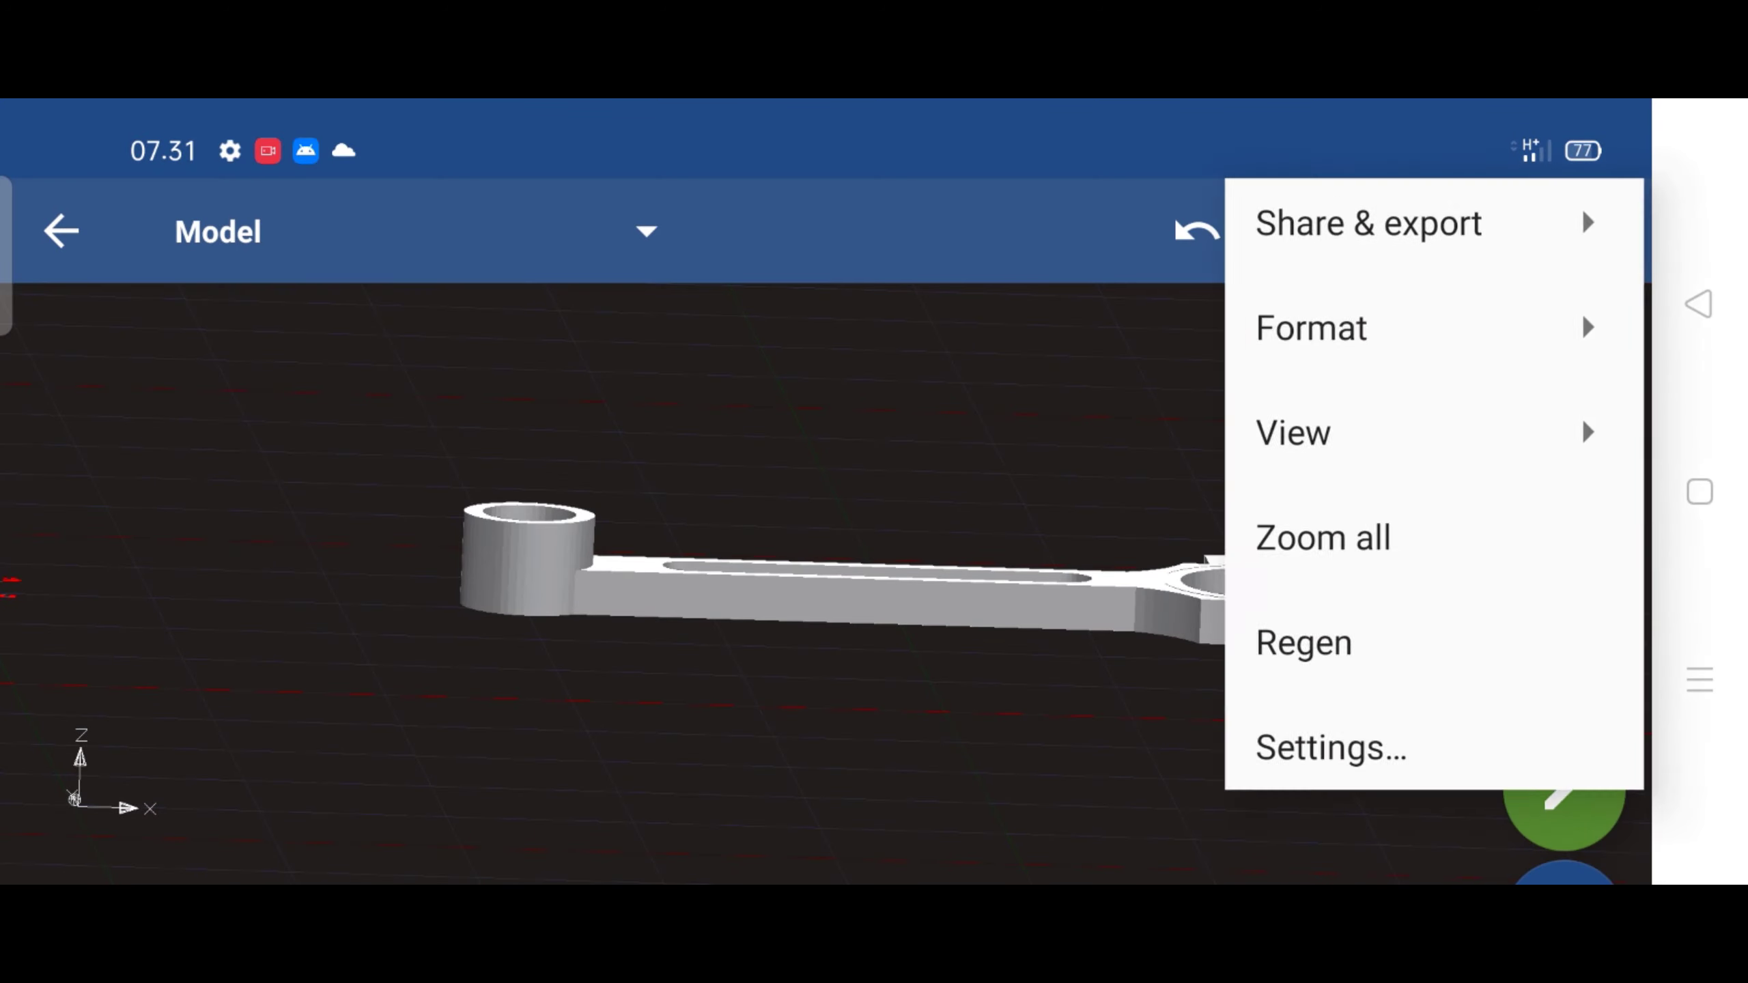
click(1453, 439)
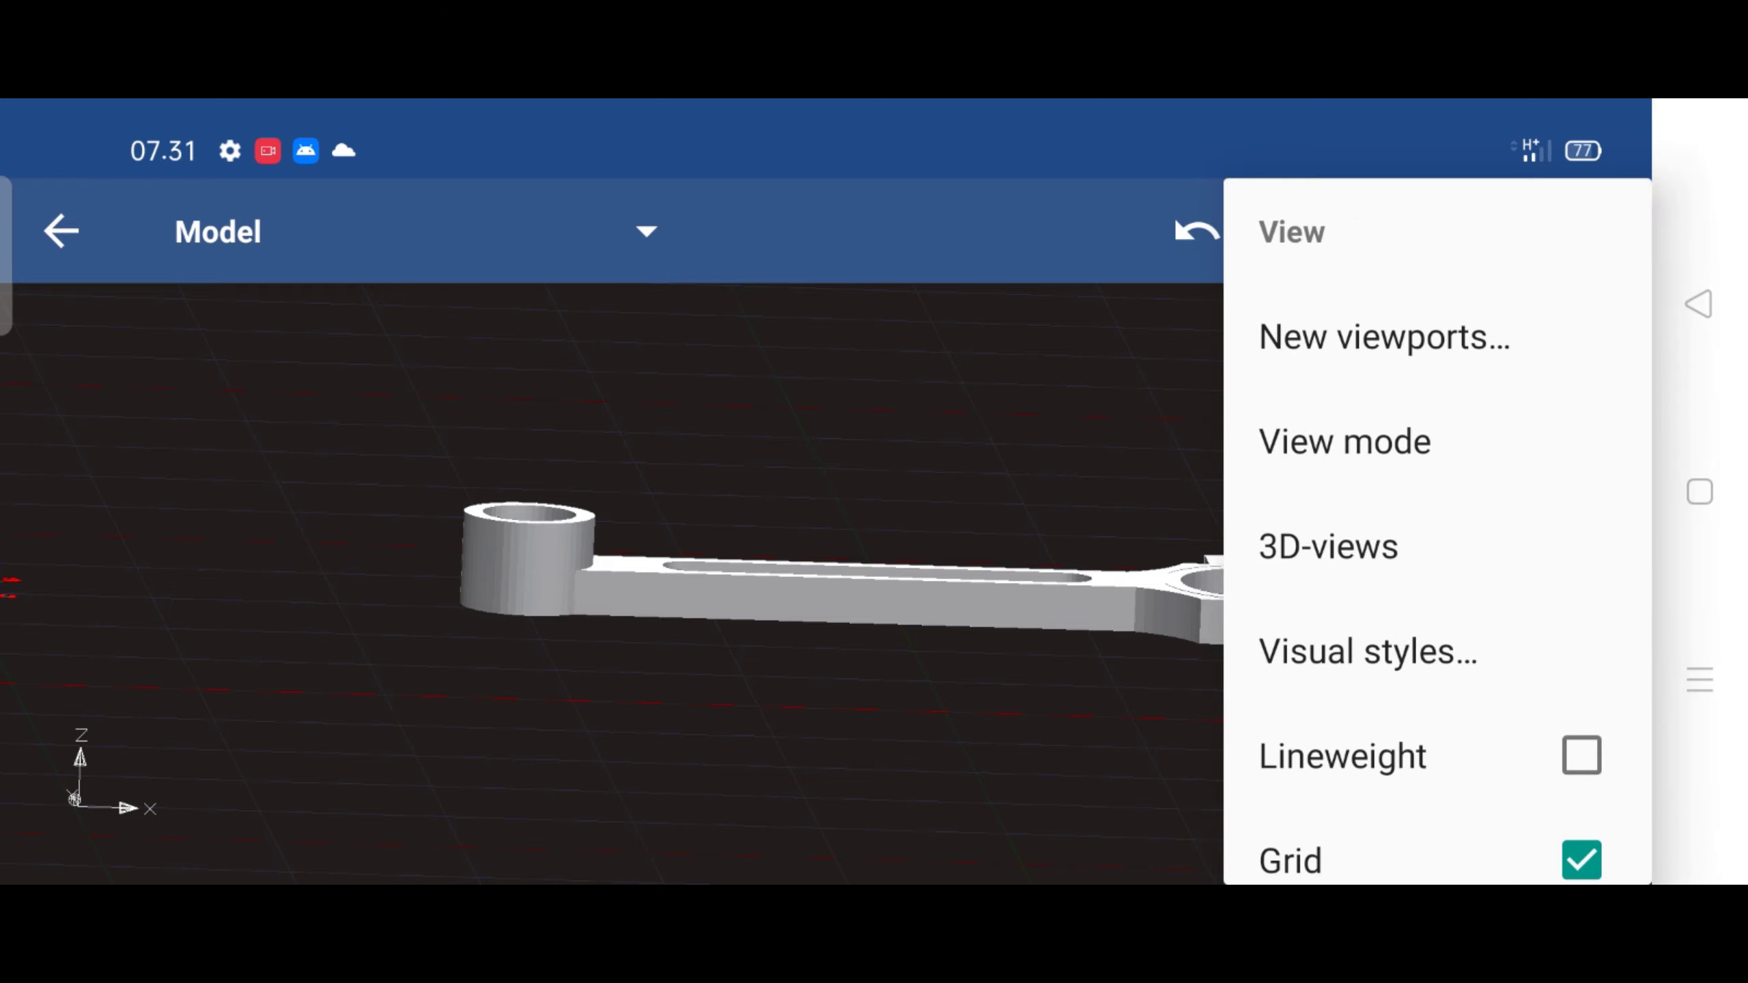
click(1328, 546)
mouse_move(358, 571)
mouse_down()
mouse_move(358, 391)
mouse_move(370, 706)
mouse_up()
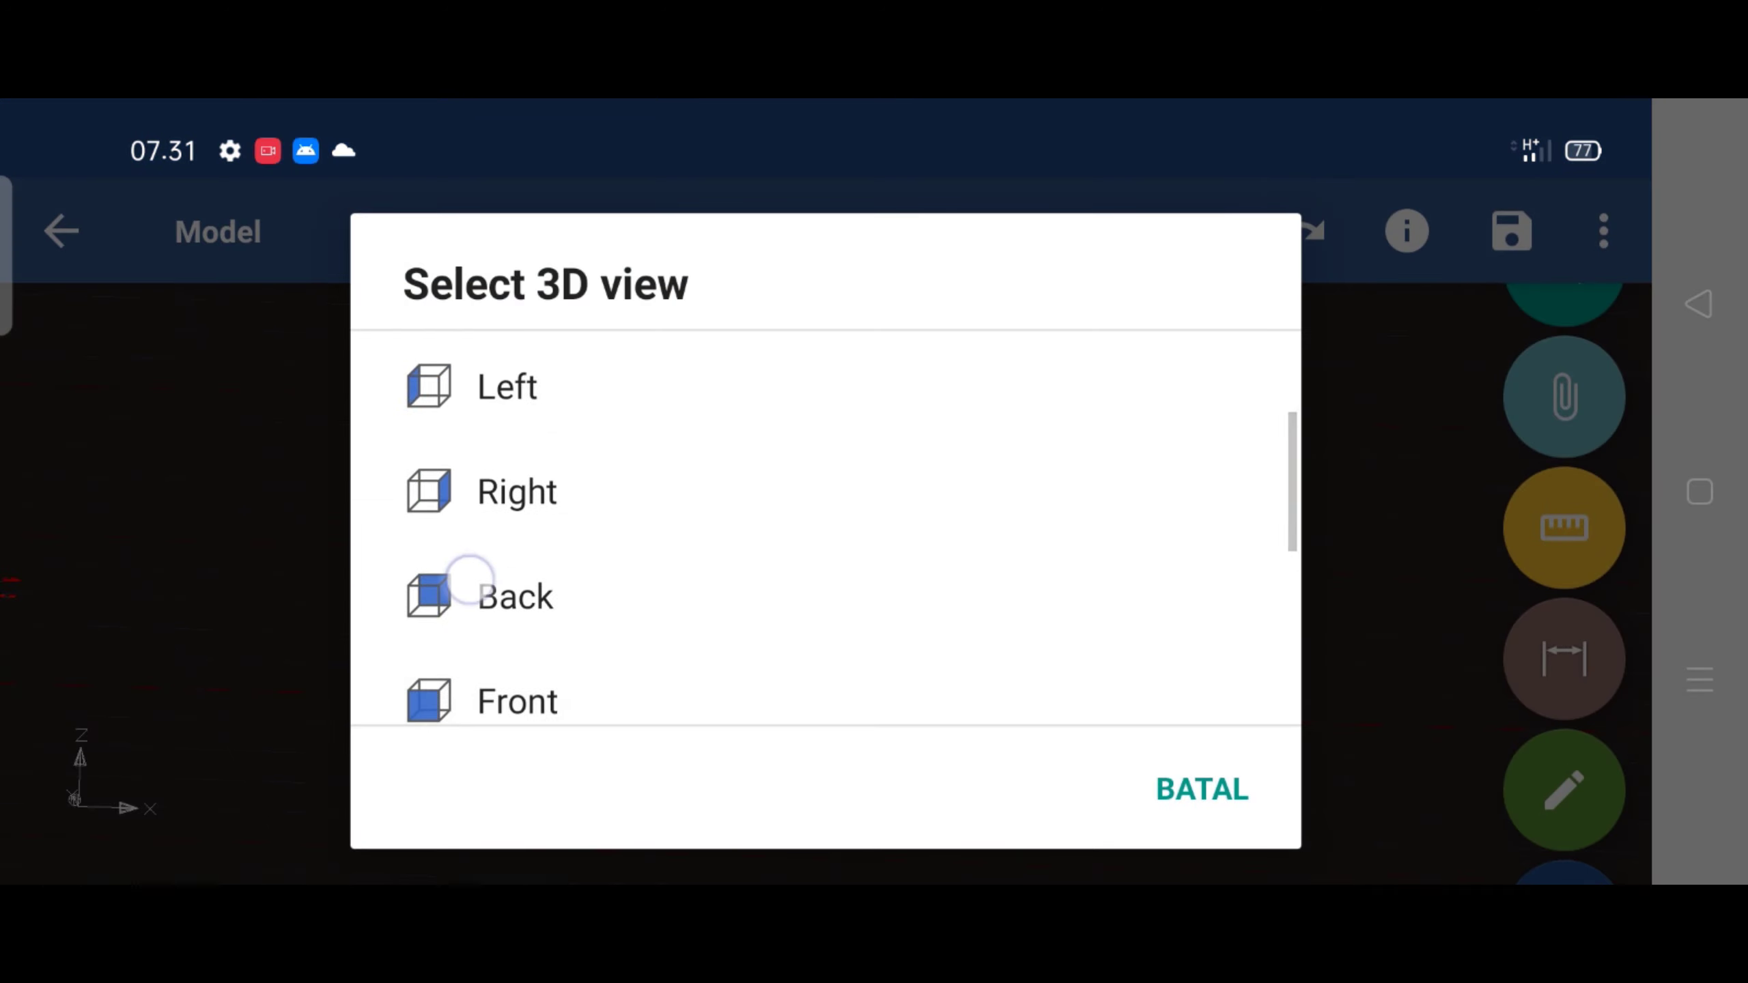
click(470, 578)
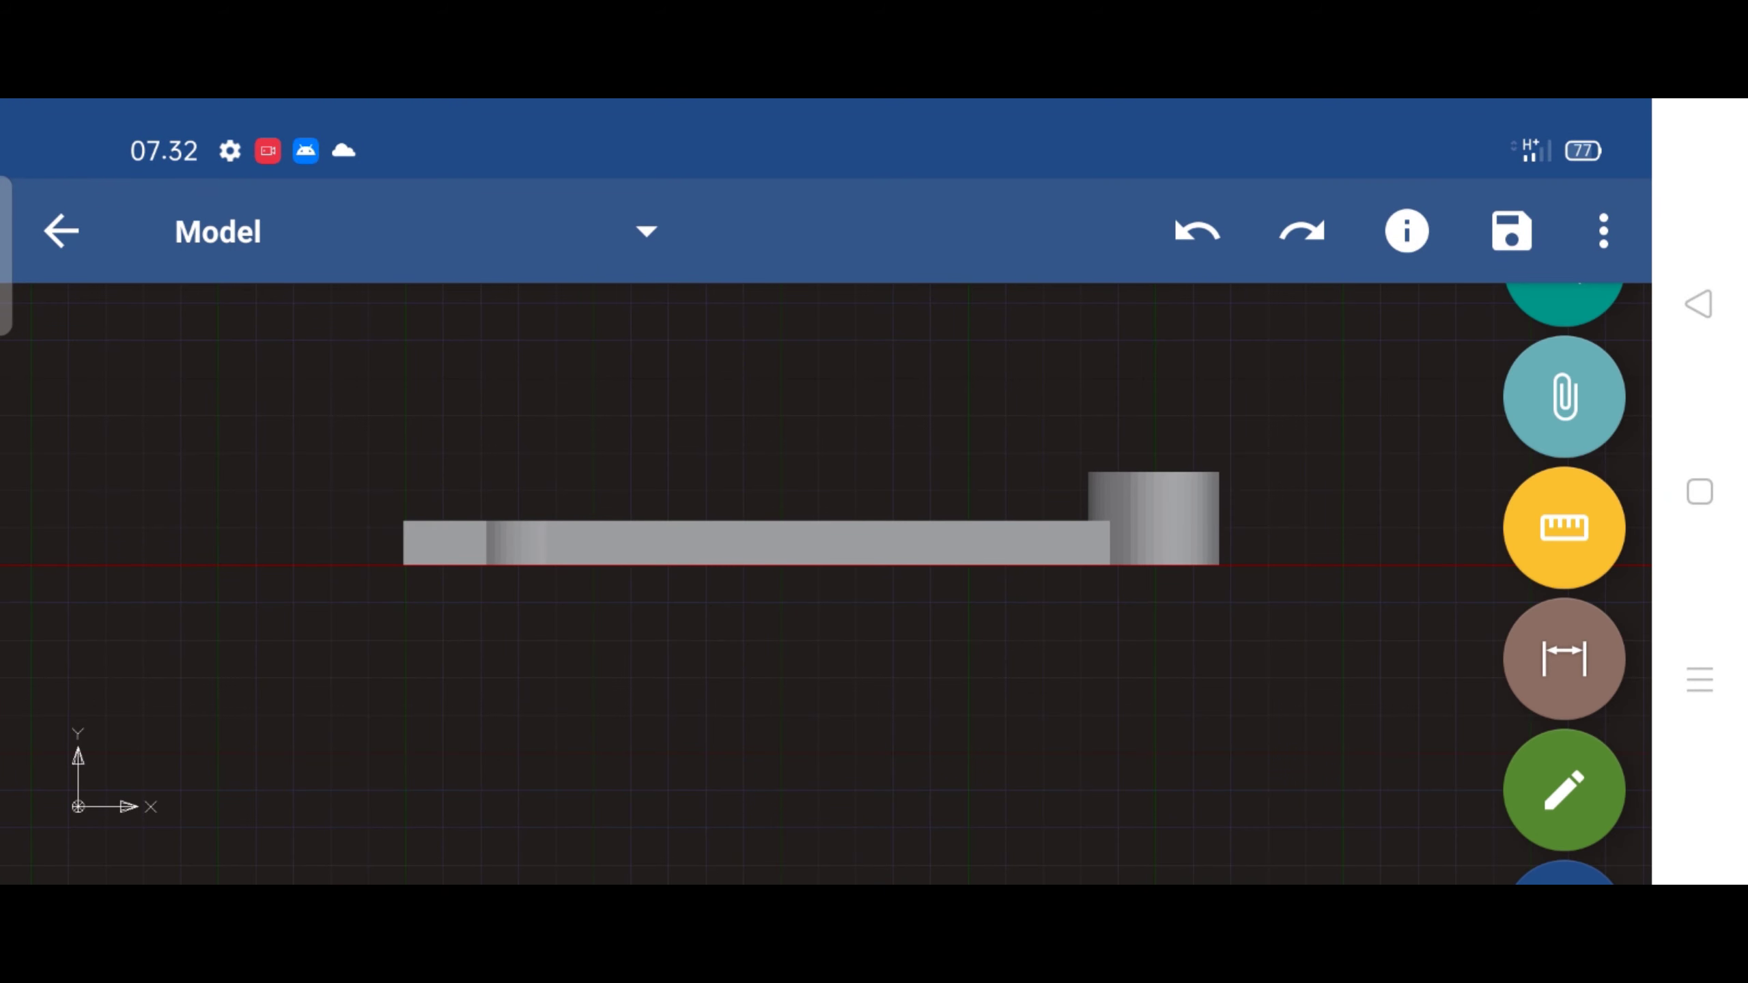
Window-select the objects of the rod's flat bar
scroll(826, 641, up, 3)
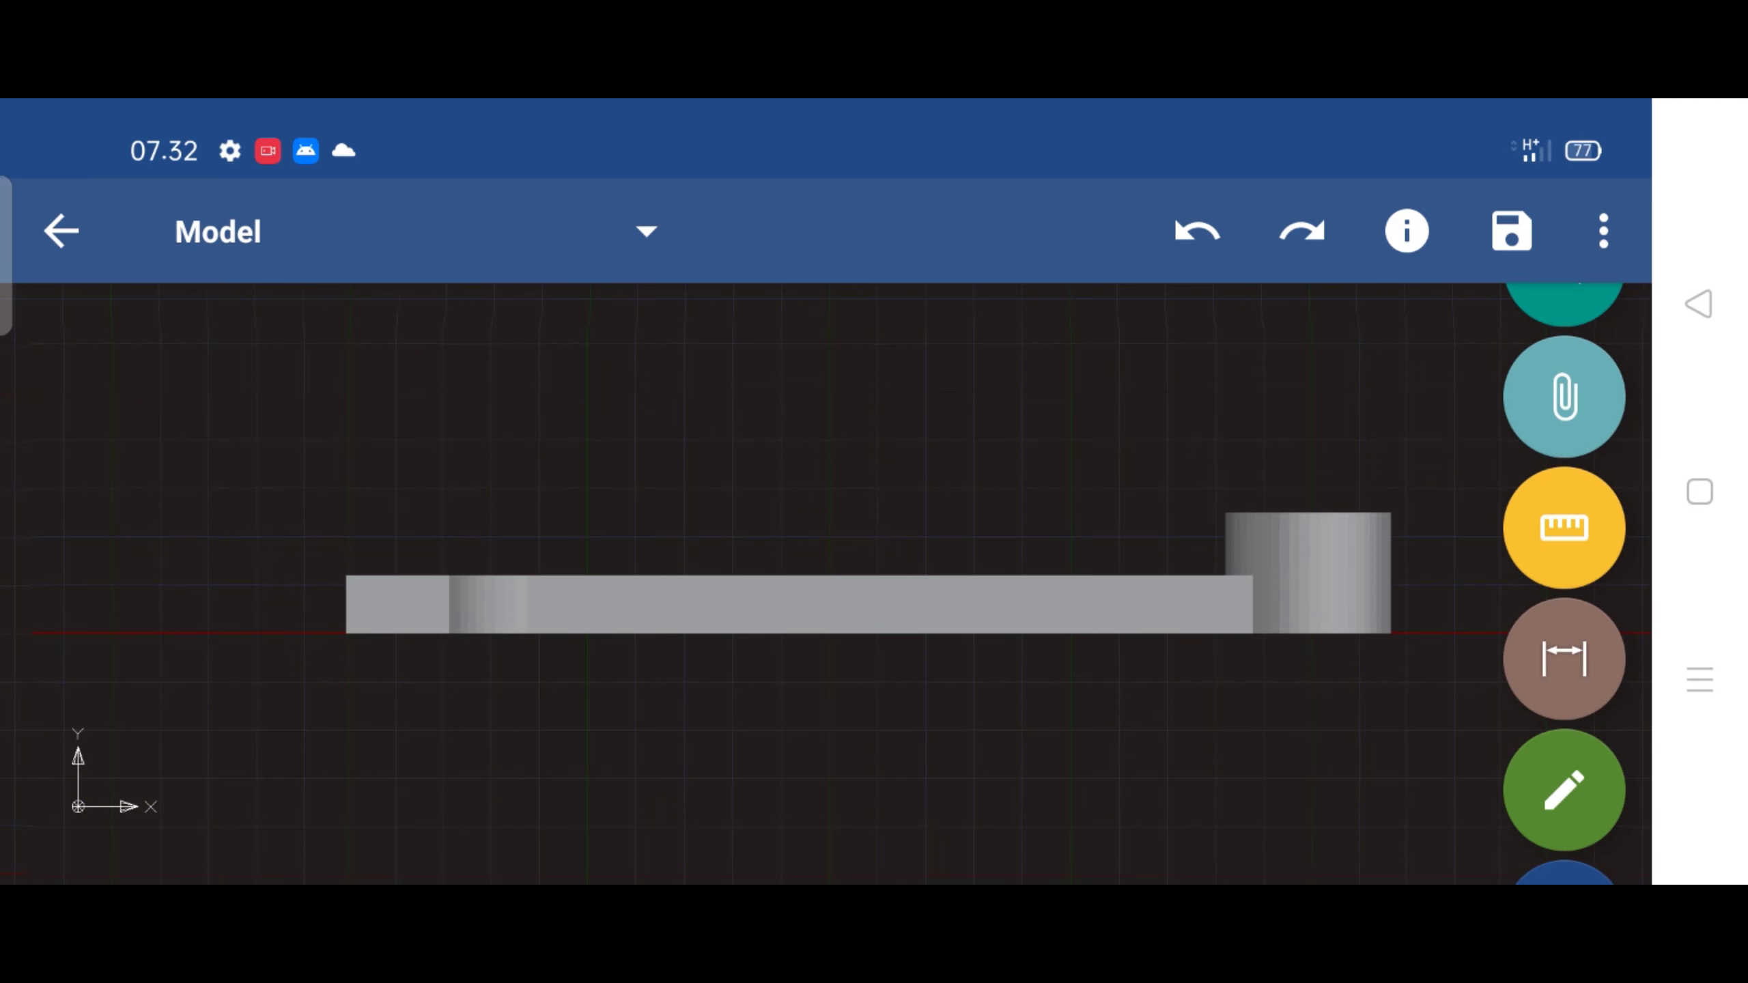
click(269, 425)
drag(1240, 379, 1291, 832)
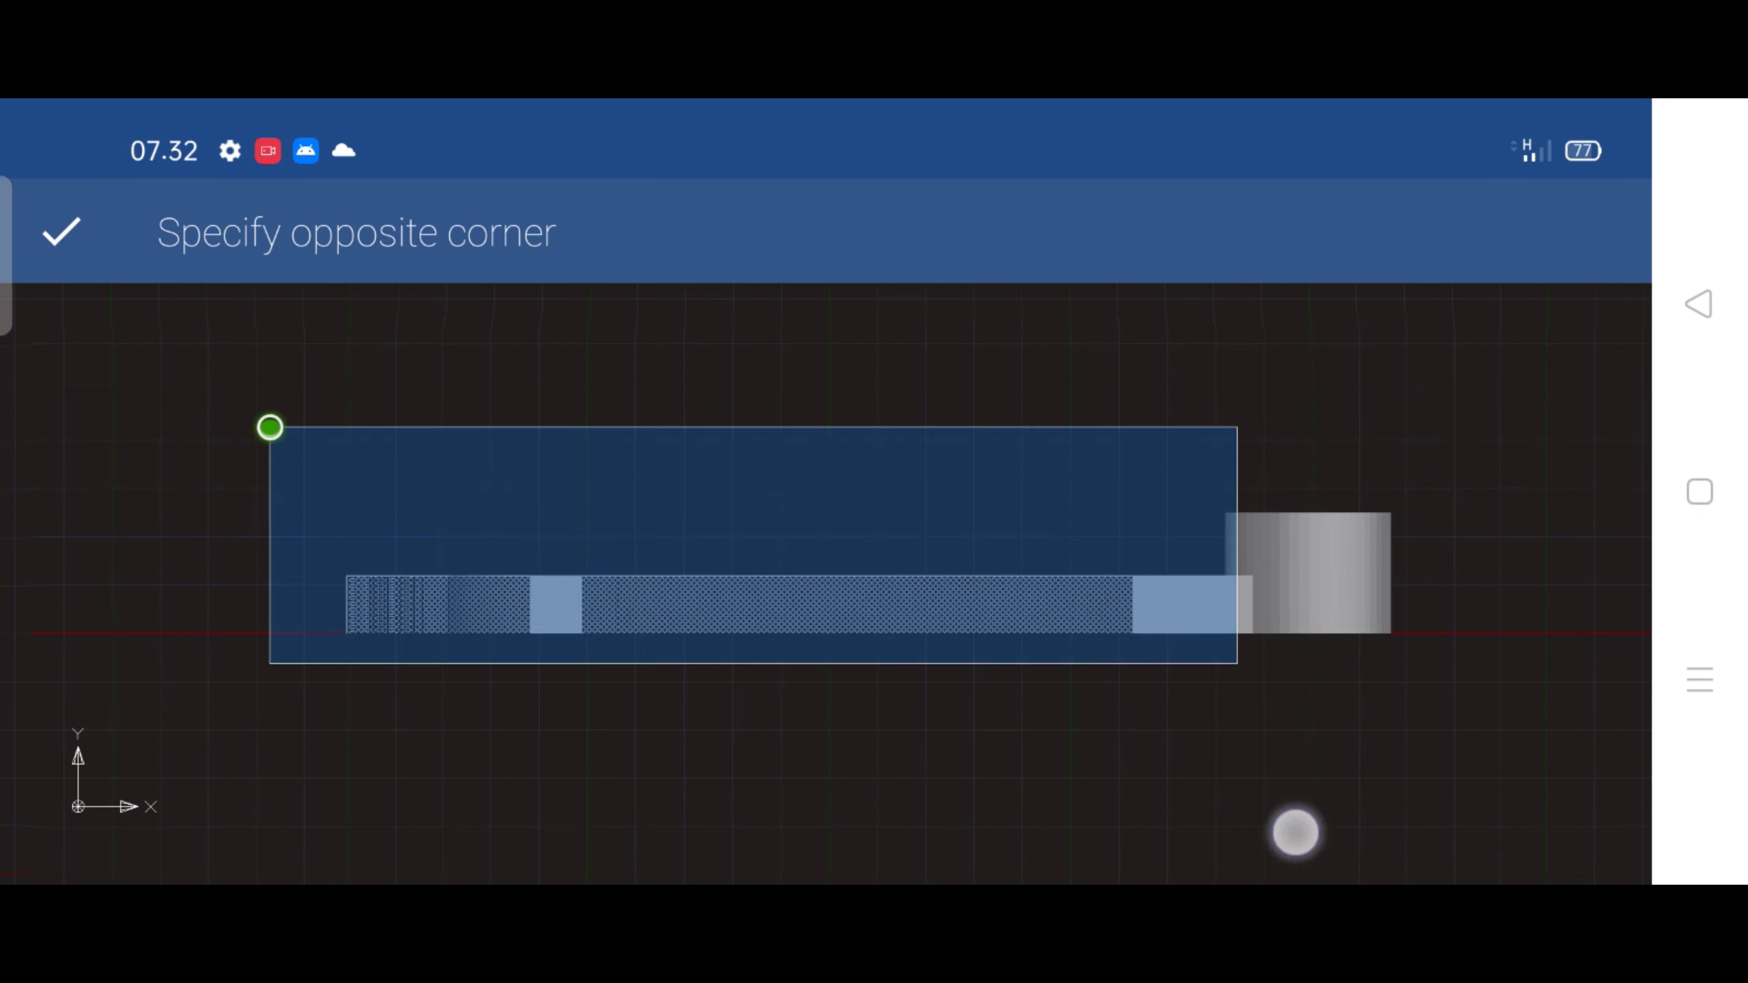
scroll(895, 551, up, 5)
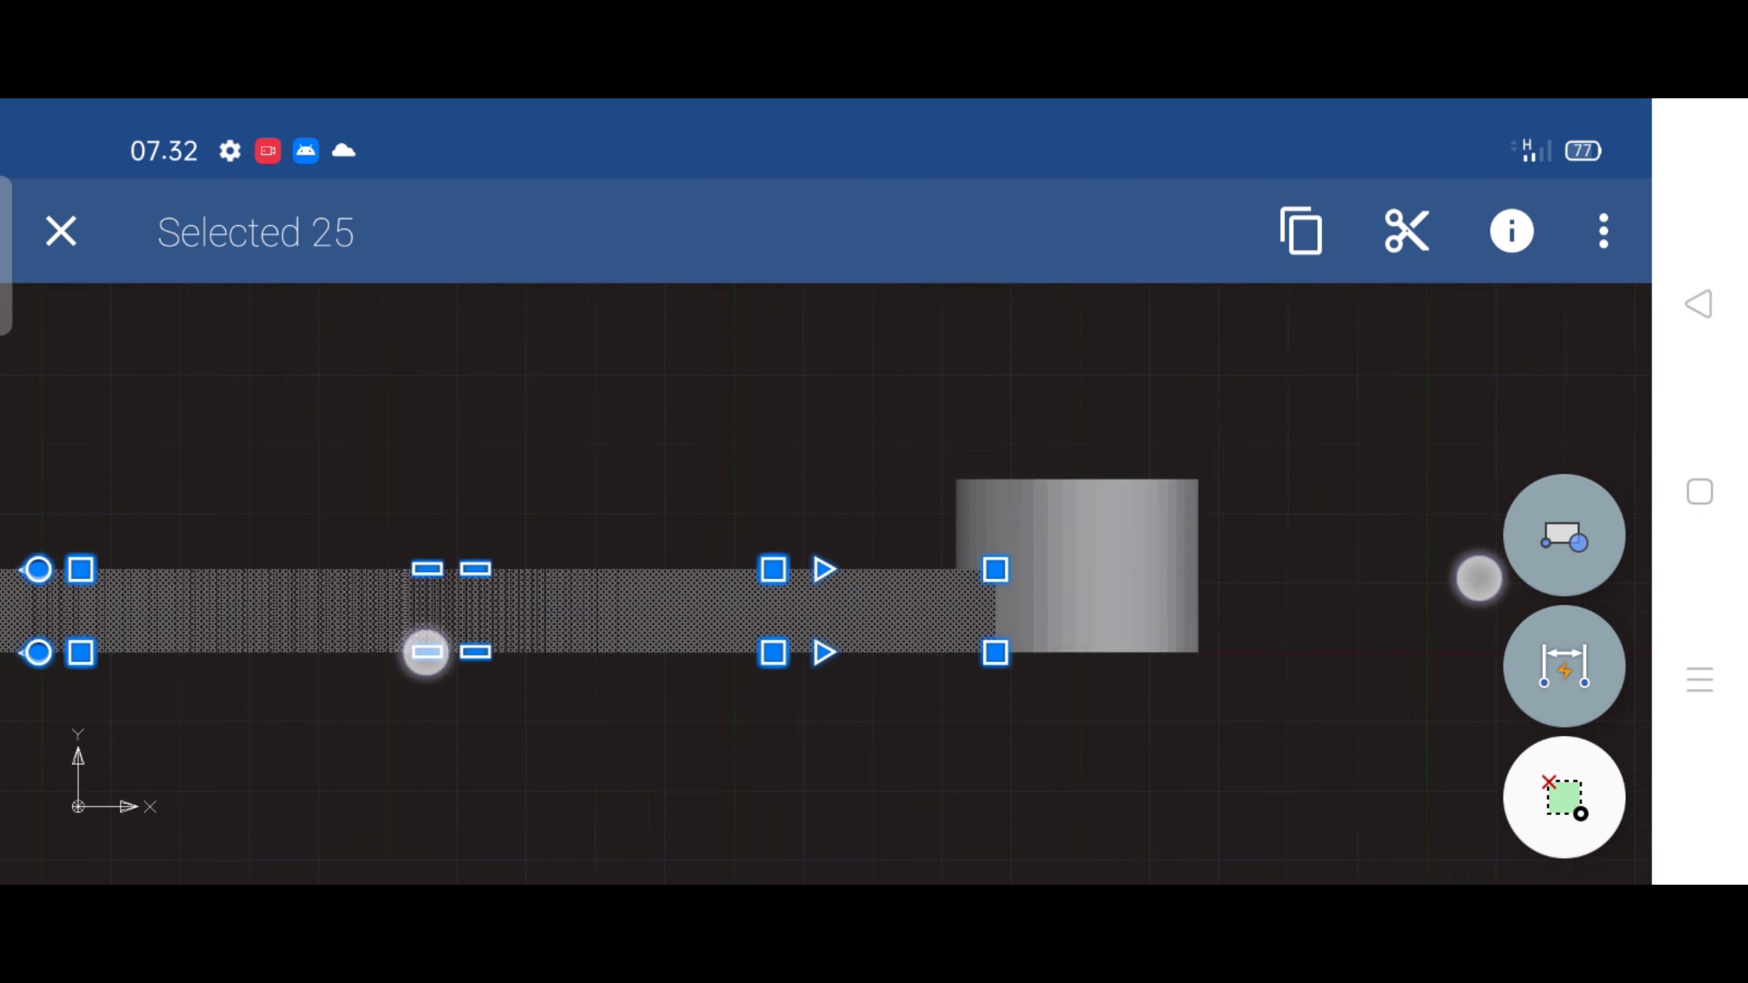
scroll(895, 534, up, 3)
scroll(977, 603, up, 3)
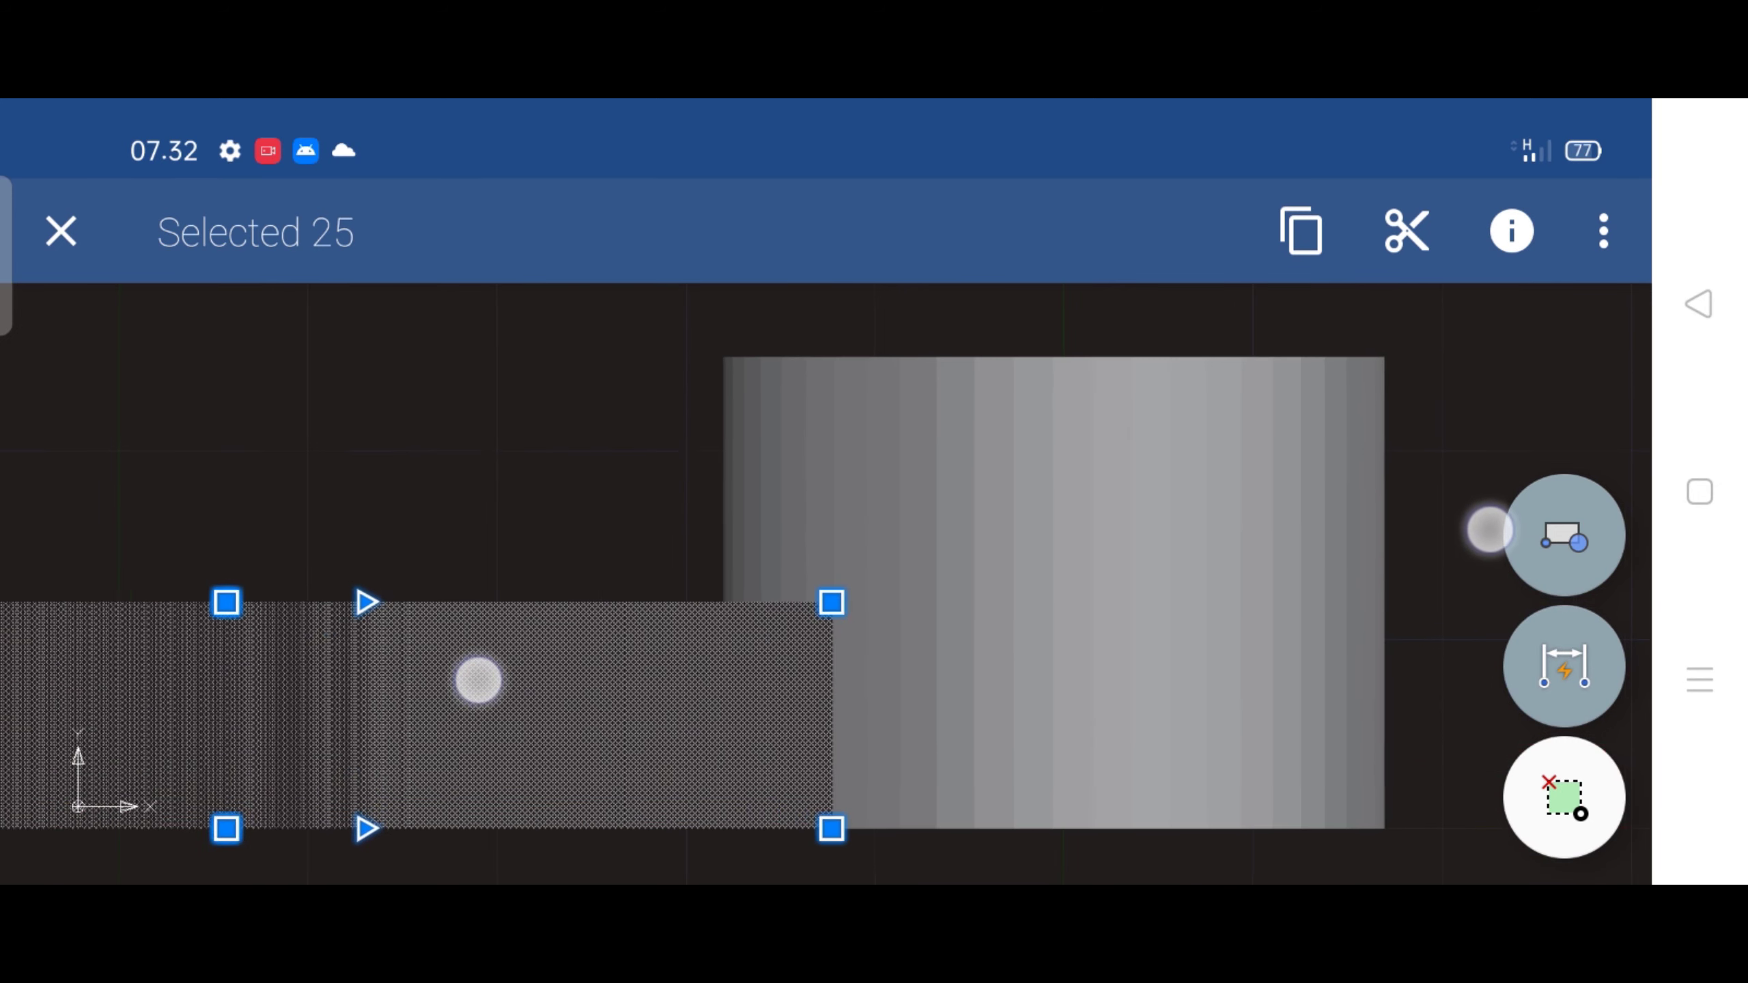
Start moving the selected bar from its endpoint, then cancel the move
click(1603, 231)
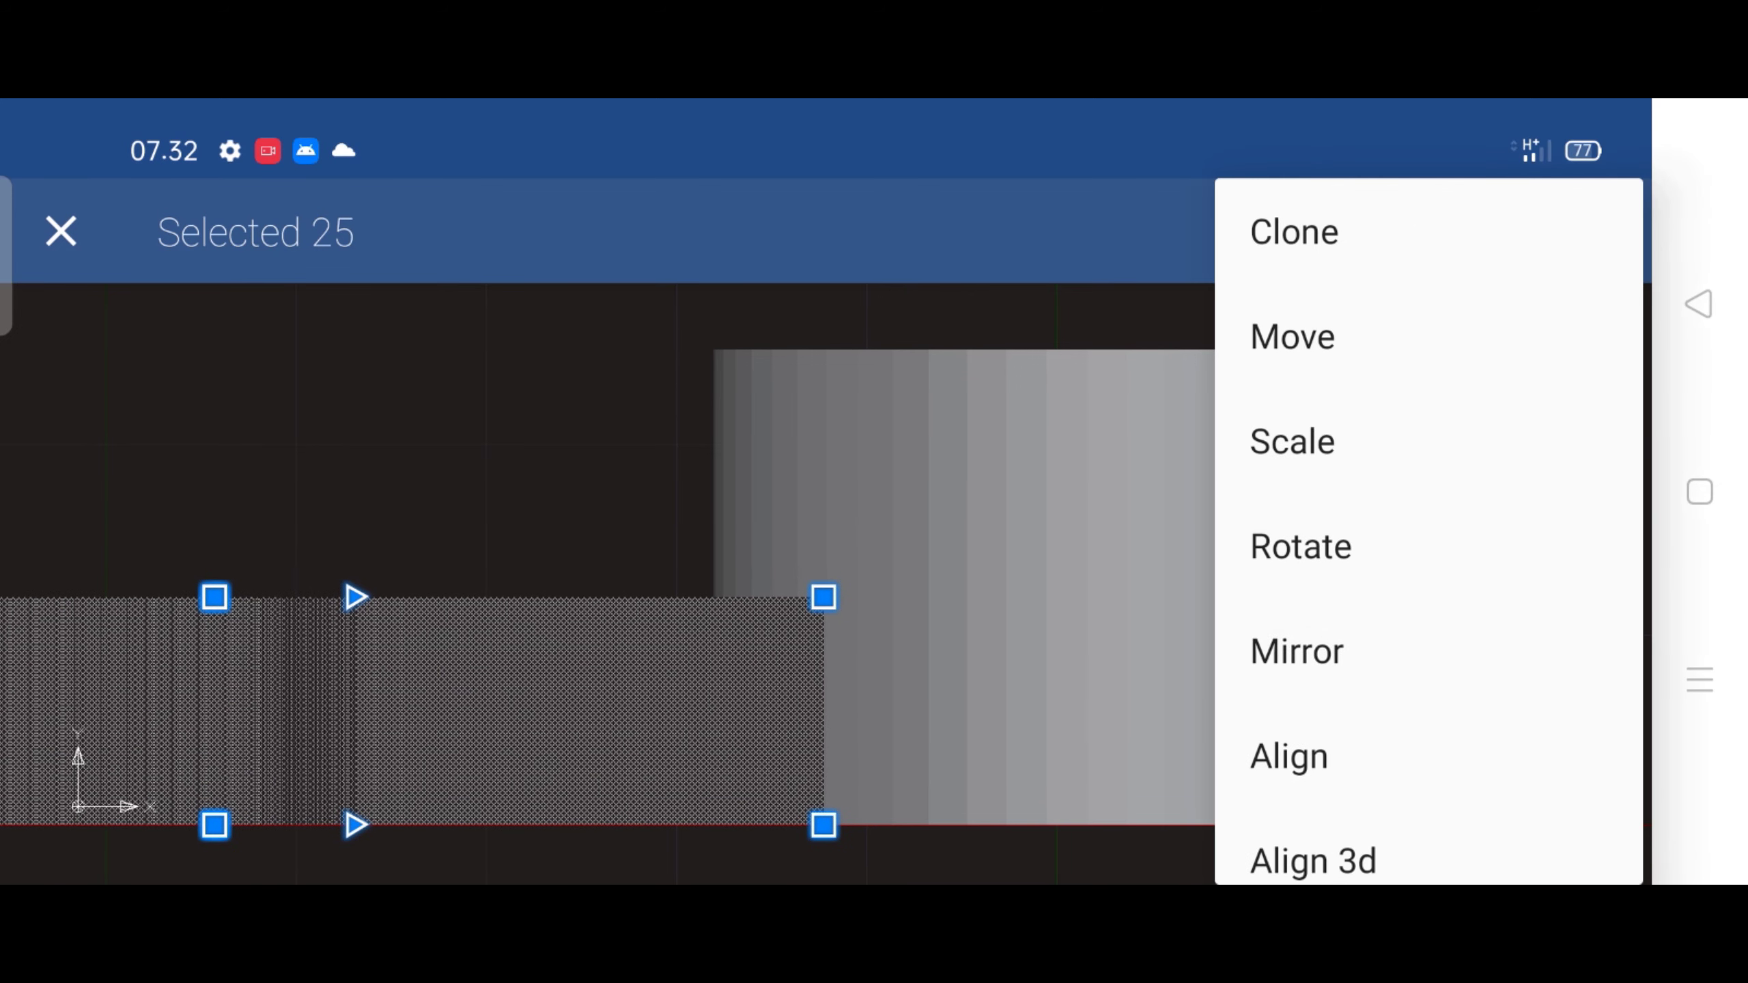
click(1292, 335)
scroll(825, 549, up, 3)
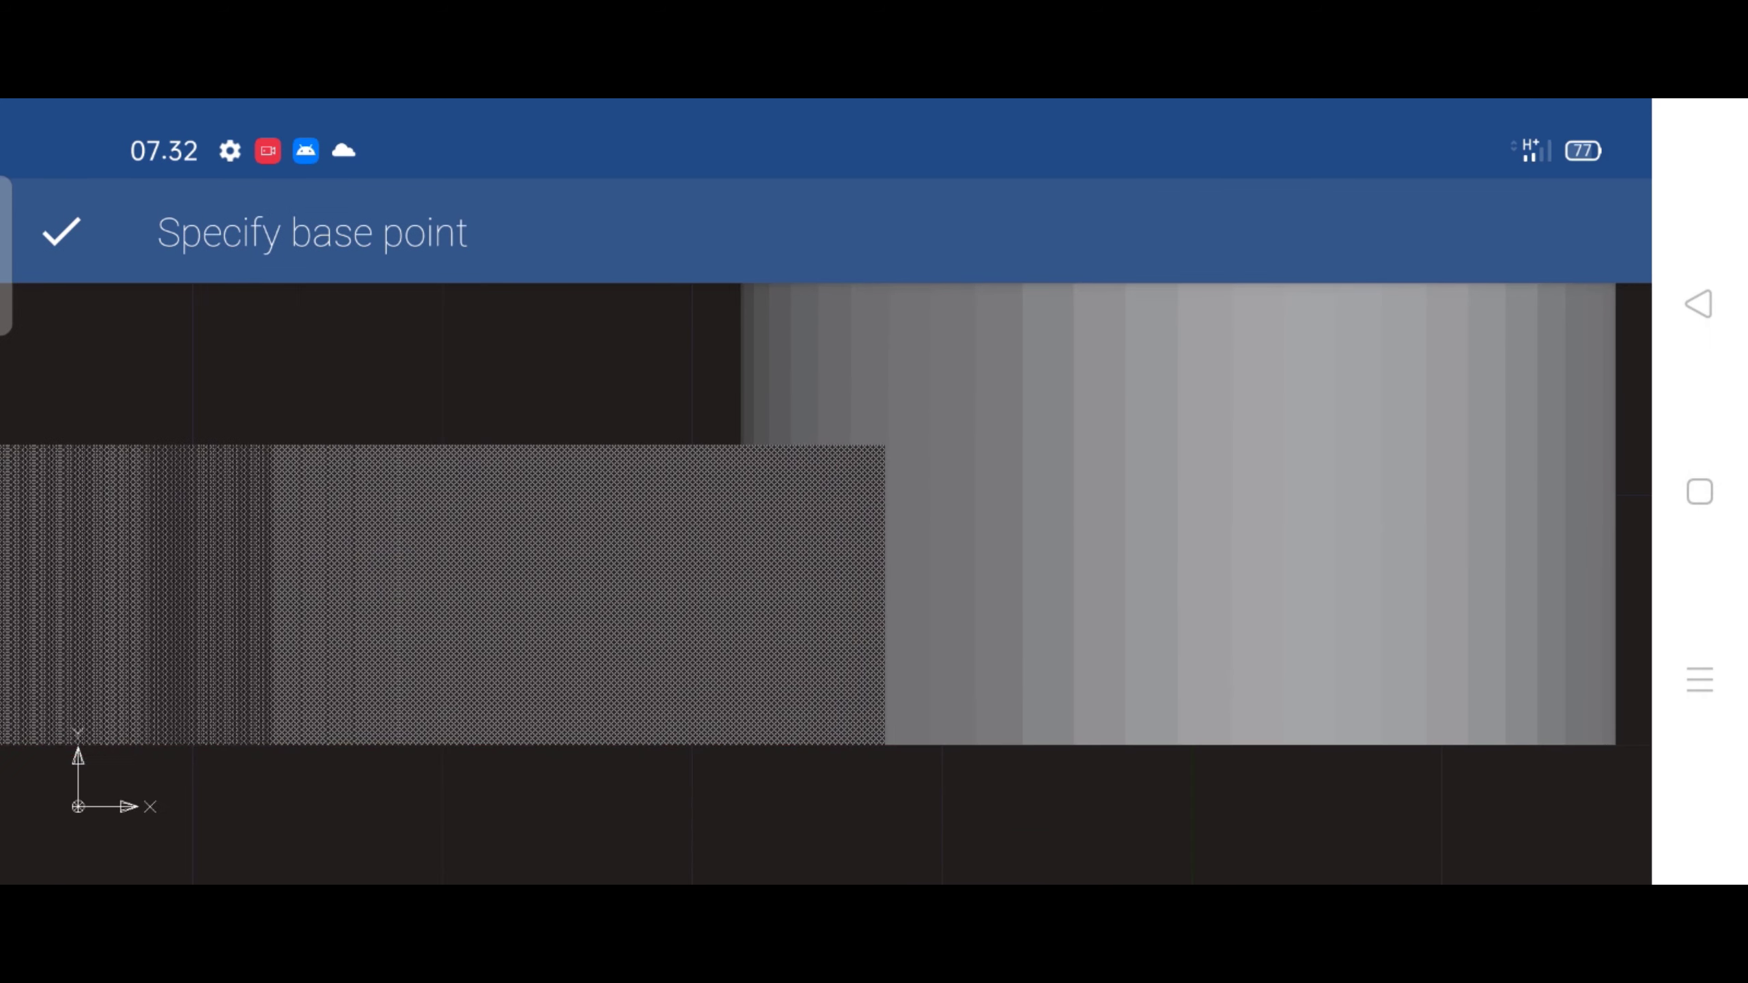
click(886, 745)
scroll(825, 562, down, 3)
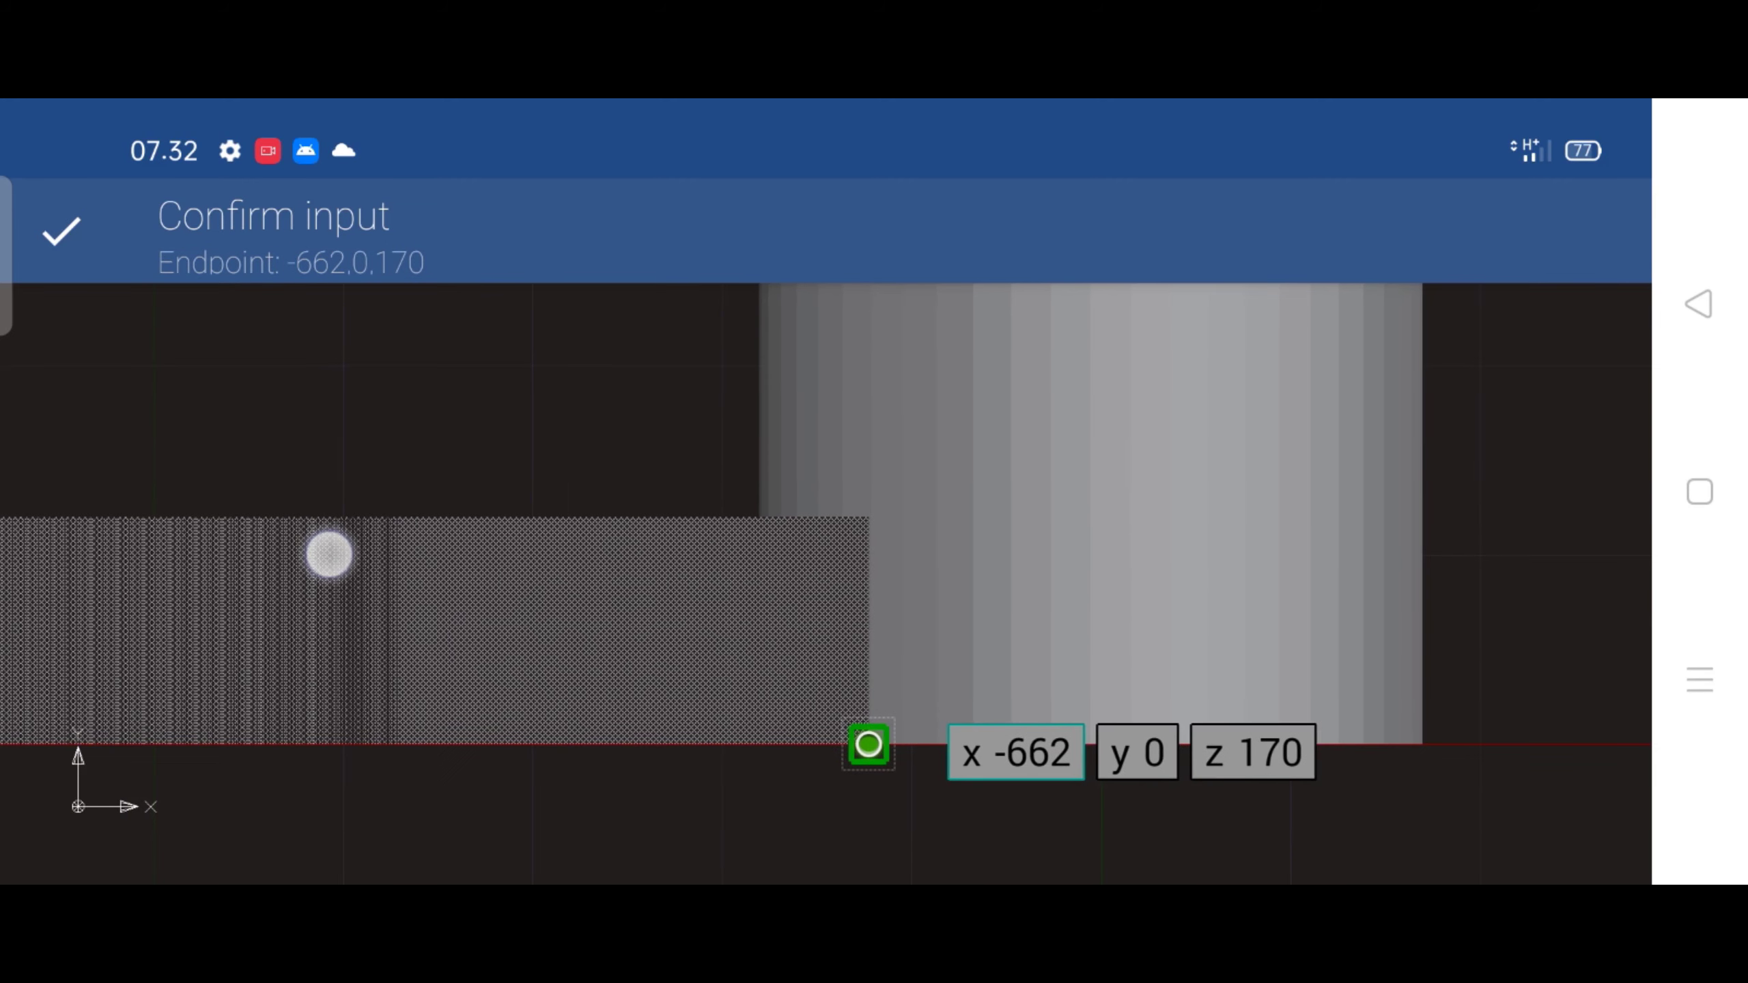
scroll(786, 568, down, 2)
click(875, 758)
mouse_move(874, 609)
mouse_down()
mouse_move(888, 563)
mouse_move(878, 650)
mouse_up()
click(1699, 304)
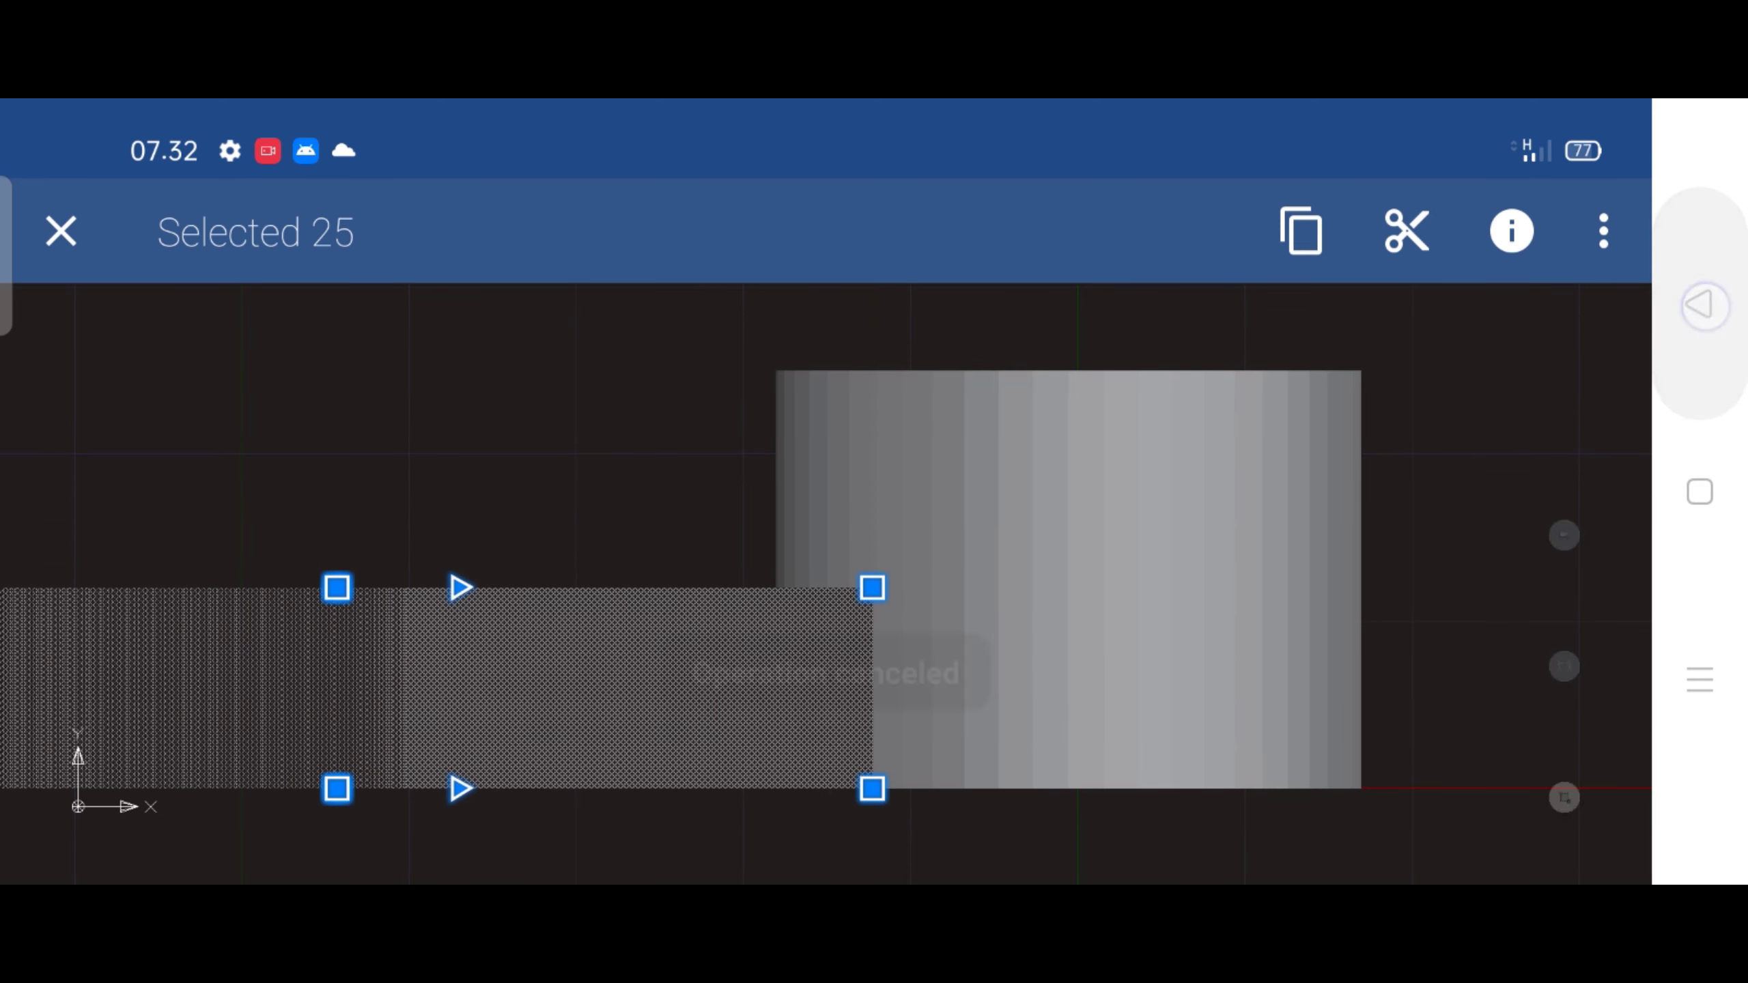
Move the 25 hatched objects 7 mm straight up from the lower-right corner, then deselect
click(1618, 230)
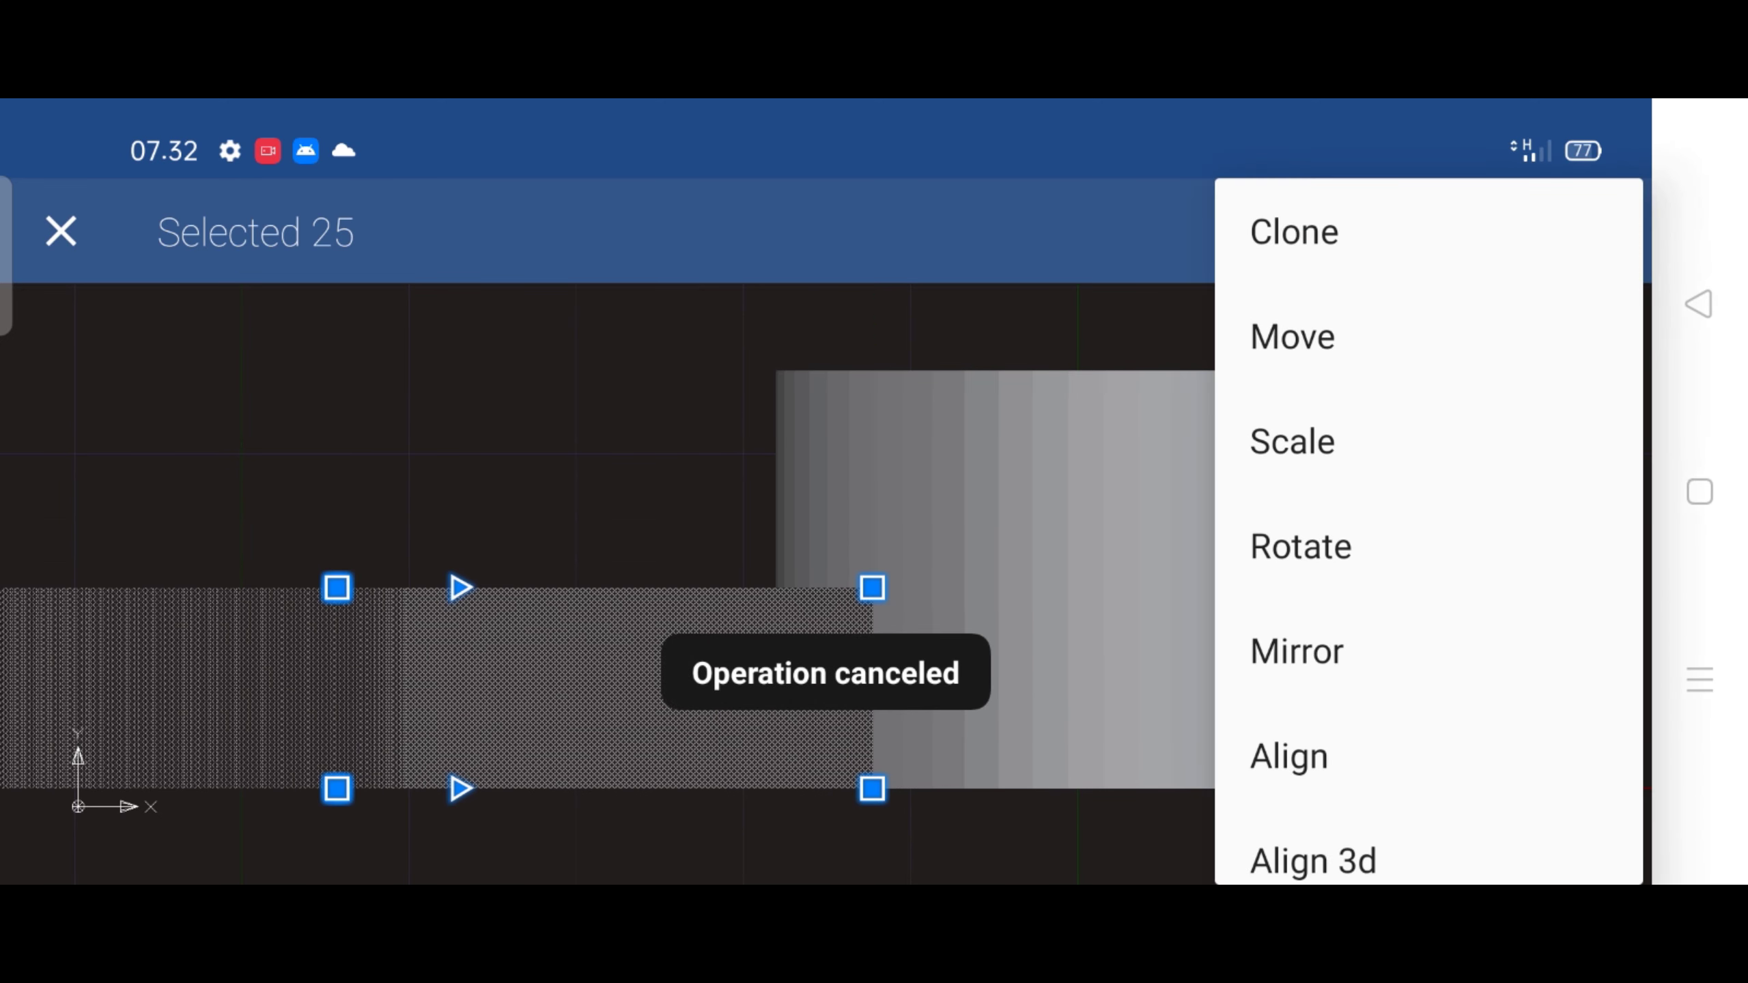
click(1301, 336)
click(872, 788)
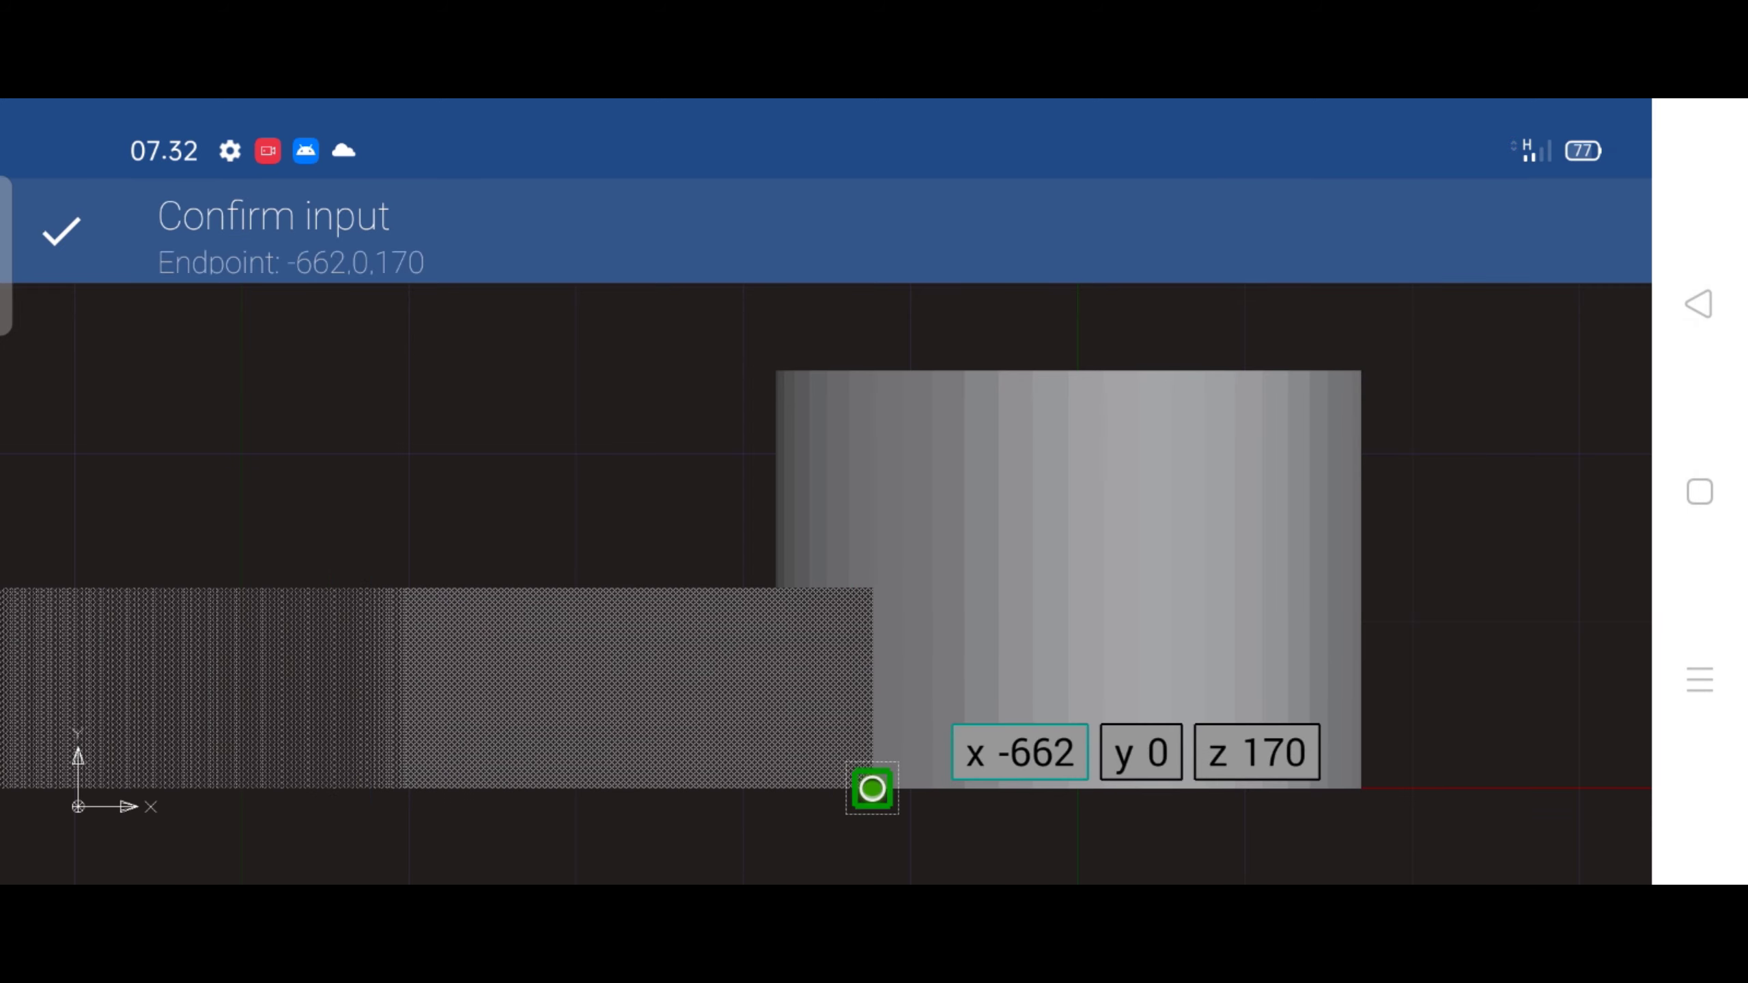
click(60, 231)
drag(870, 663, 872, 679)
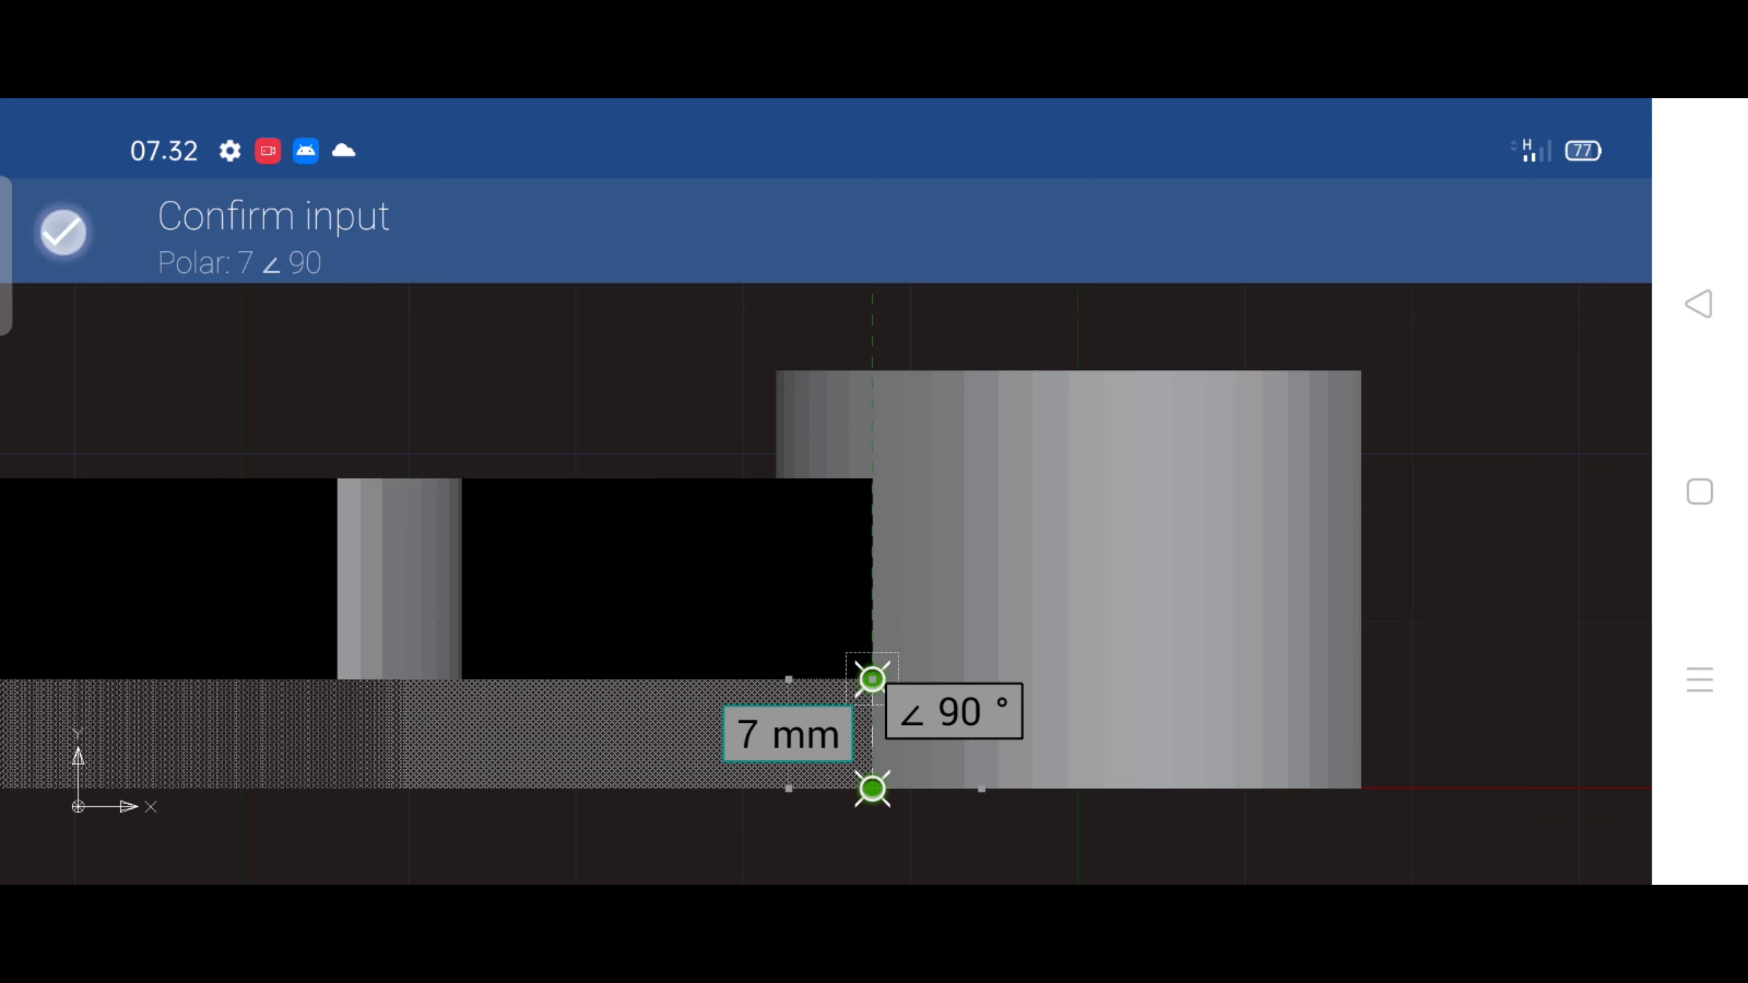
click(60, 231)
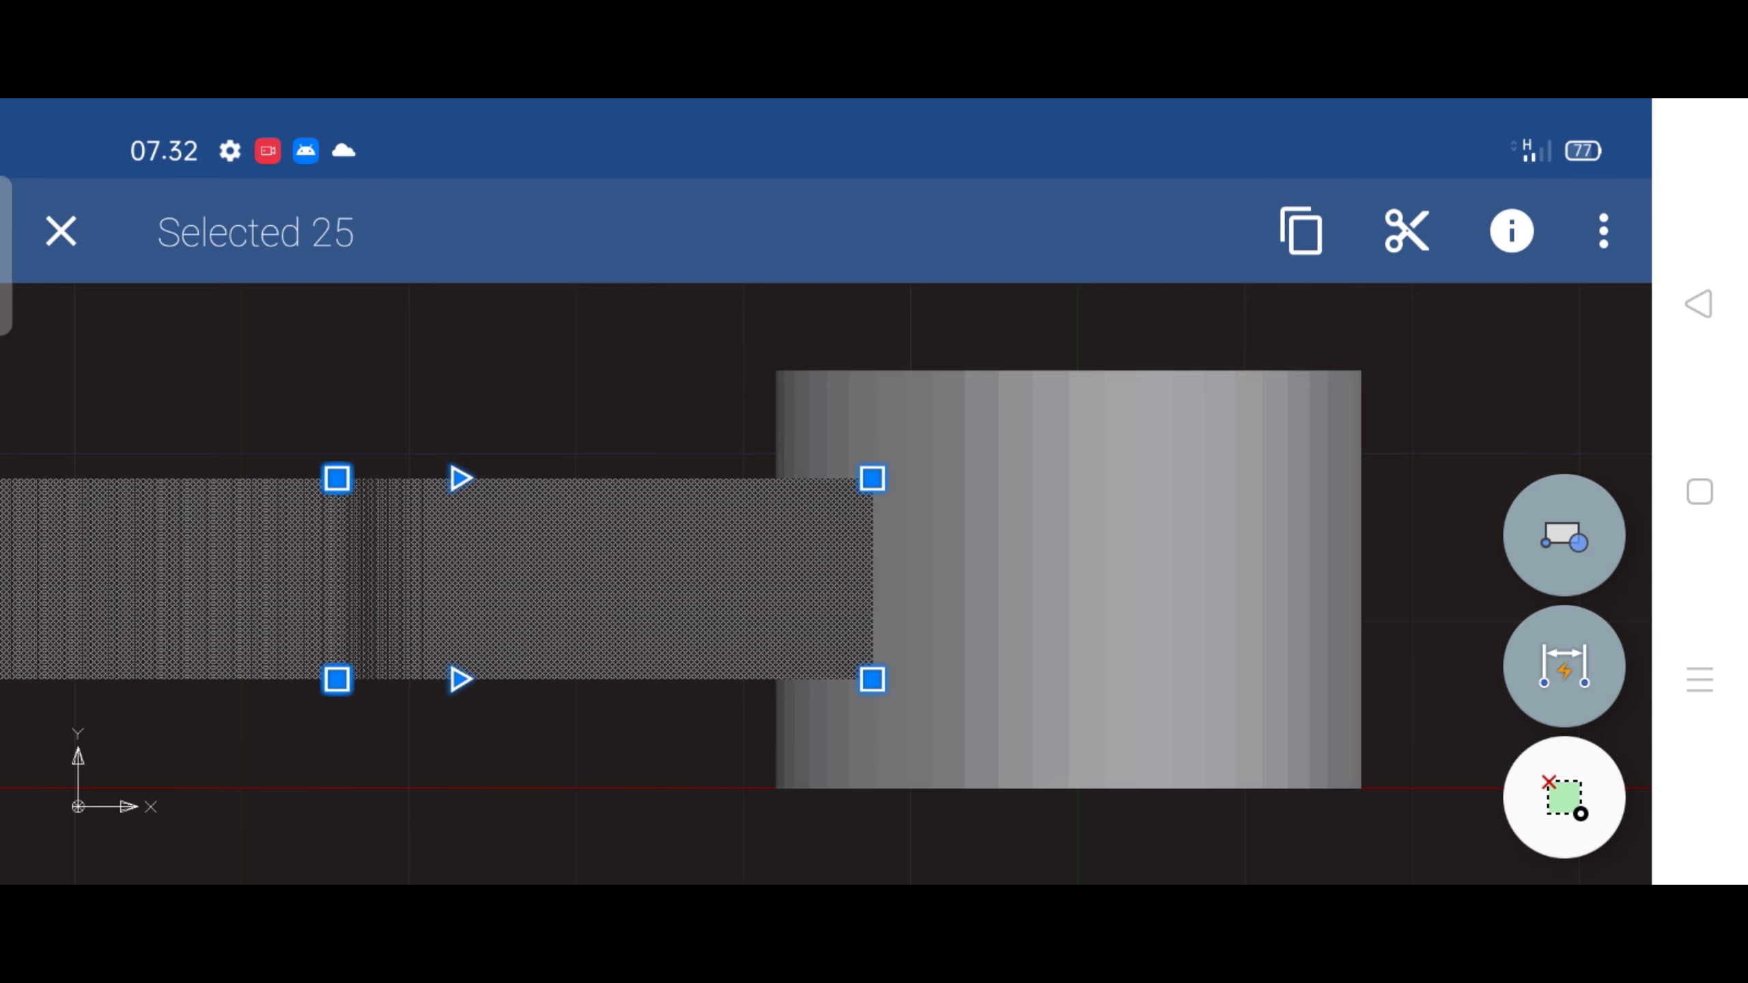
click(60, 231)
Zoom out and pan the view up-left to bring the rod into view
scroll(801, 579, down, 3)
scroll(837, 578, down, 3)
scroll(963, 551, down, 2)
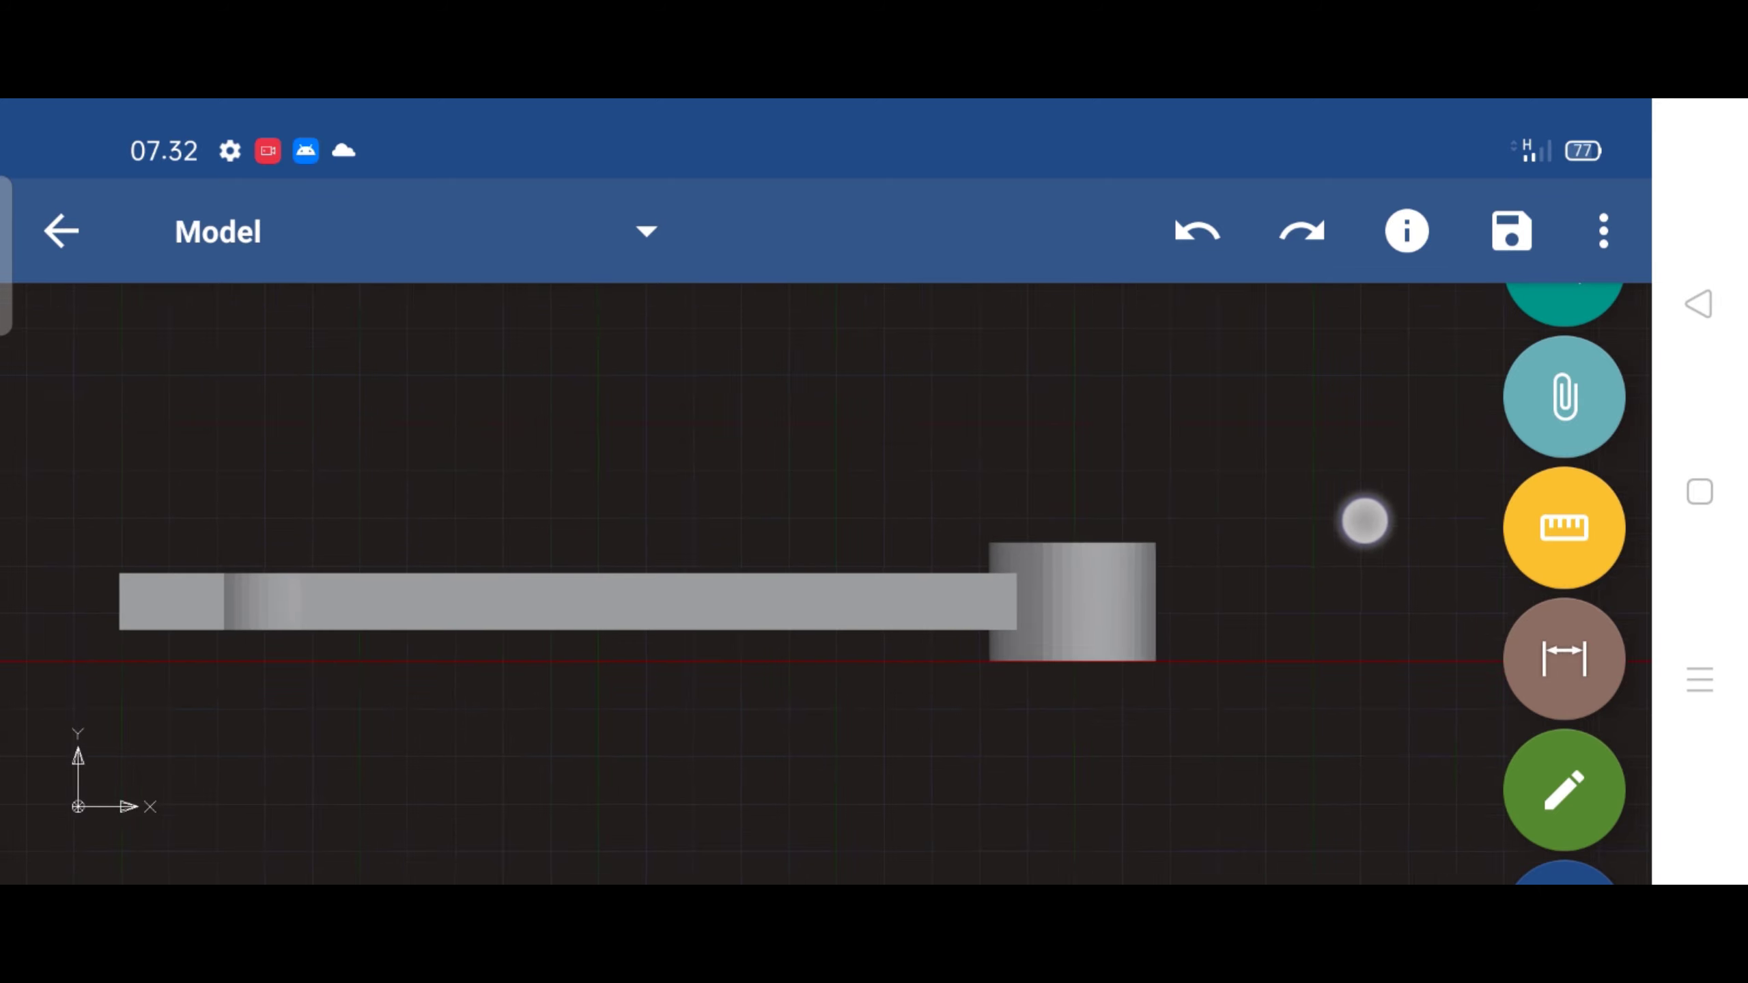
drag(1058, 566, 1255, 566)
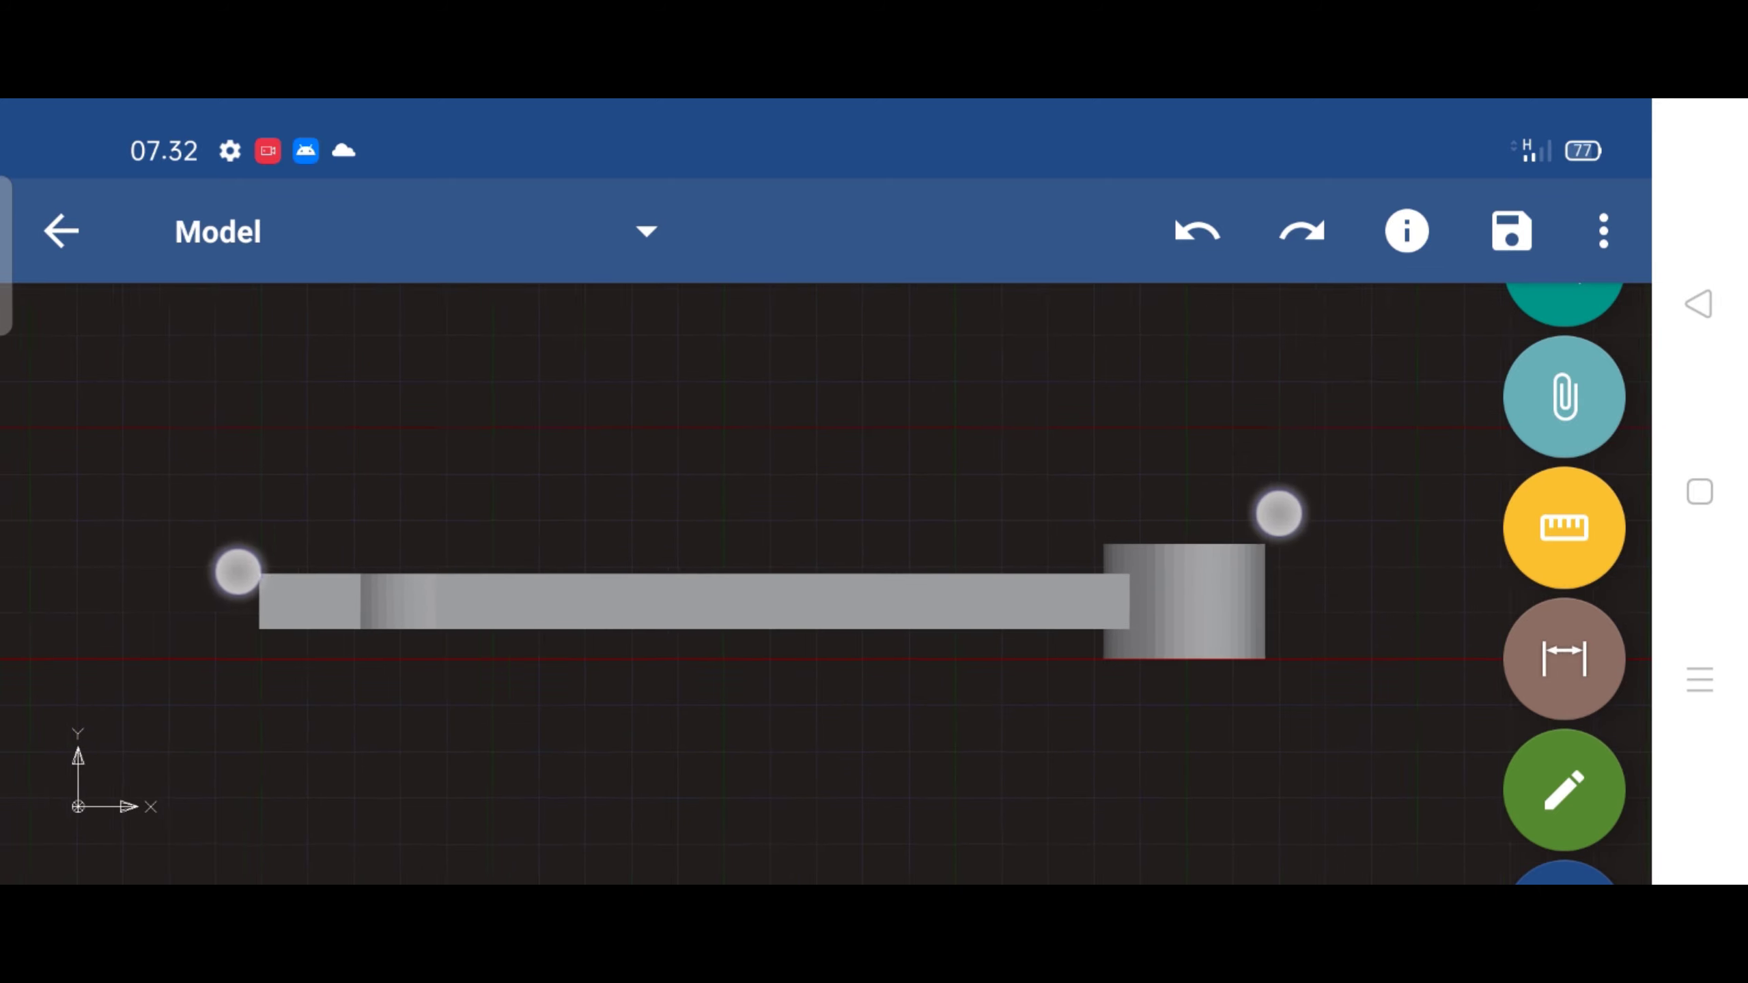
drag(757, 544, 698, 484)
Set the view mode to 3D and orbit to a shallow angle showing the slot and eye
click(1628, 233)
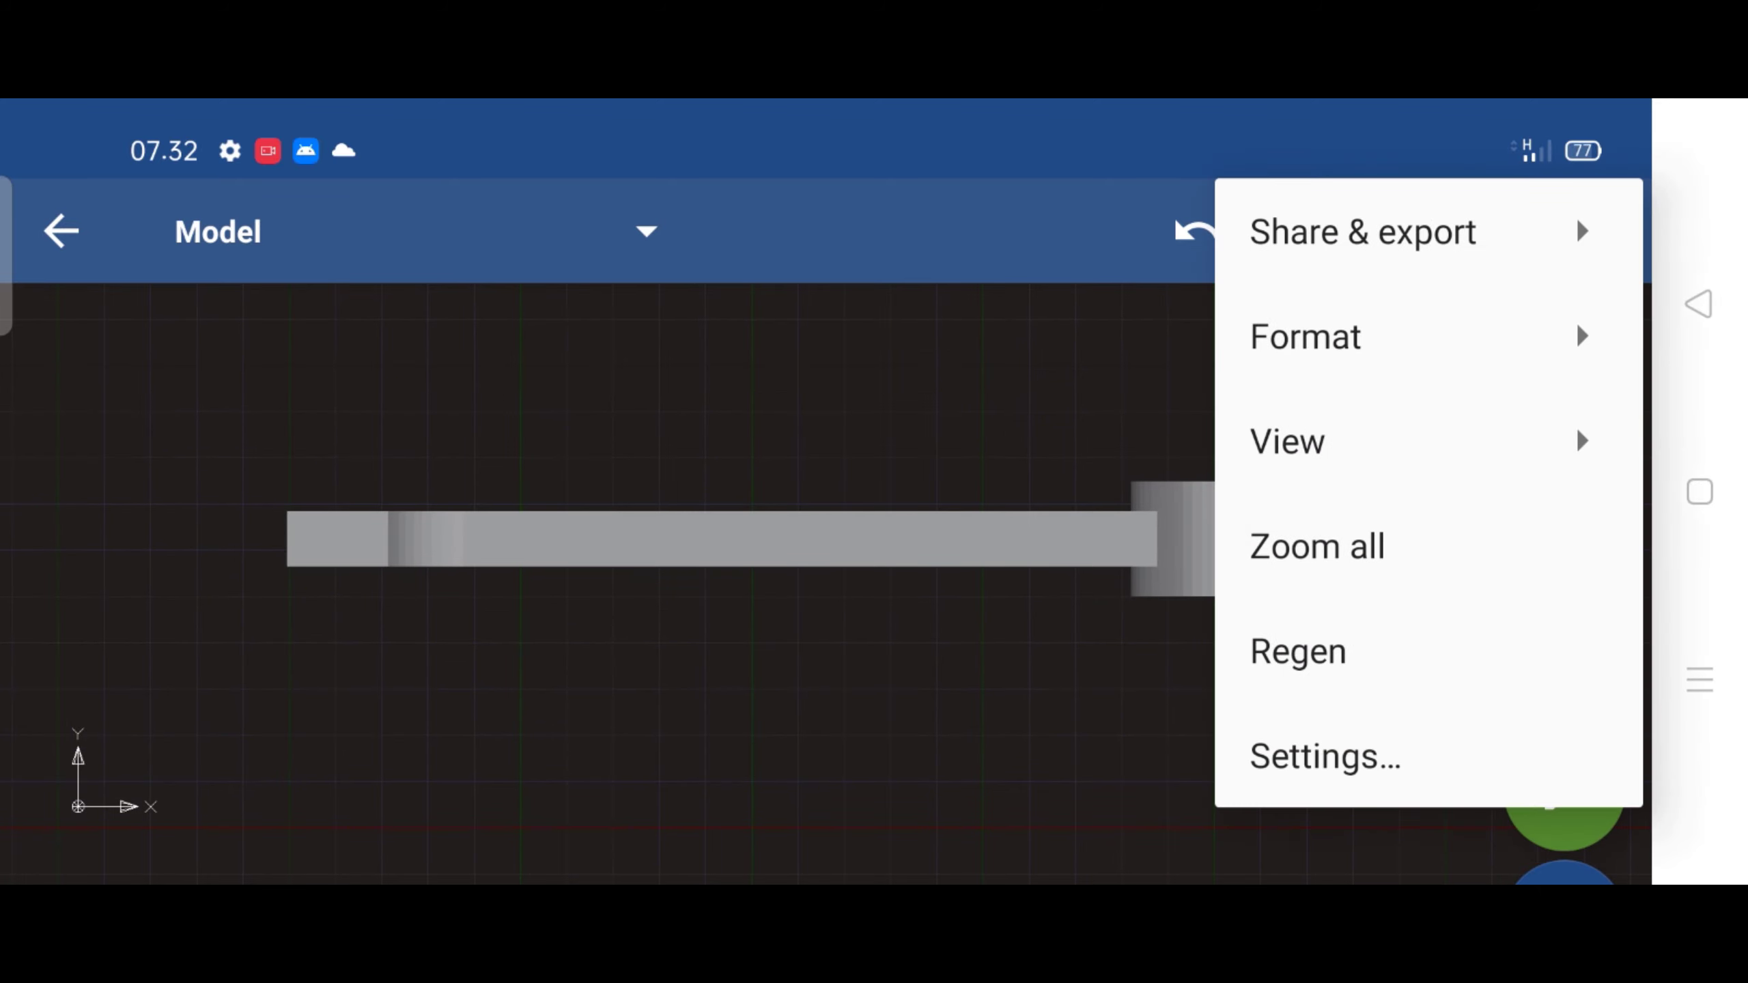
click(1595, 425)
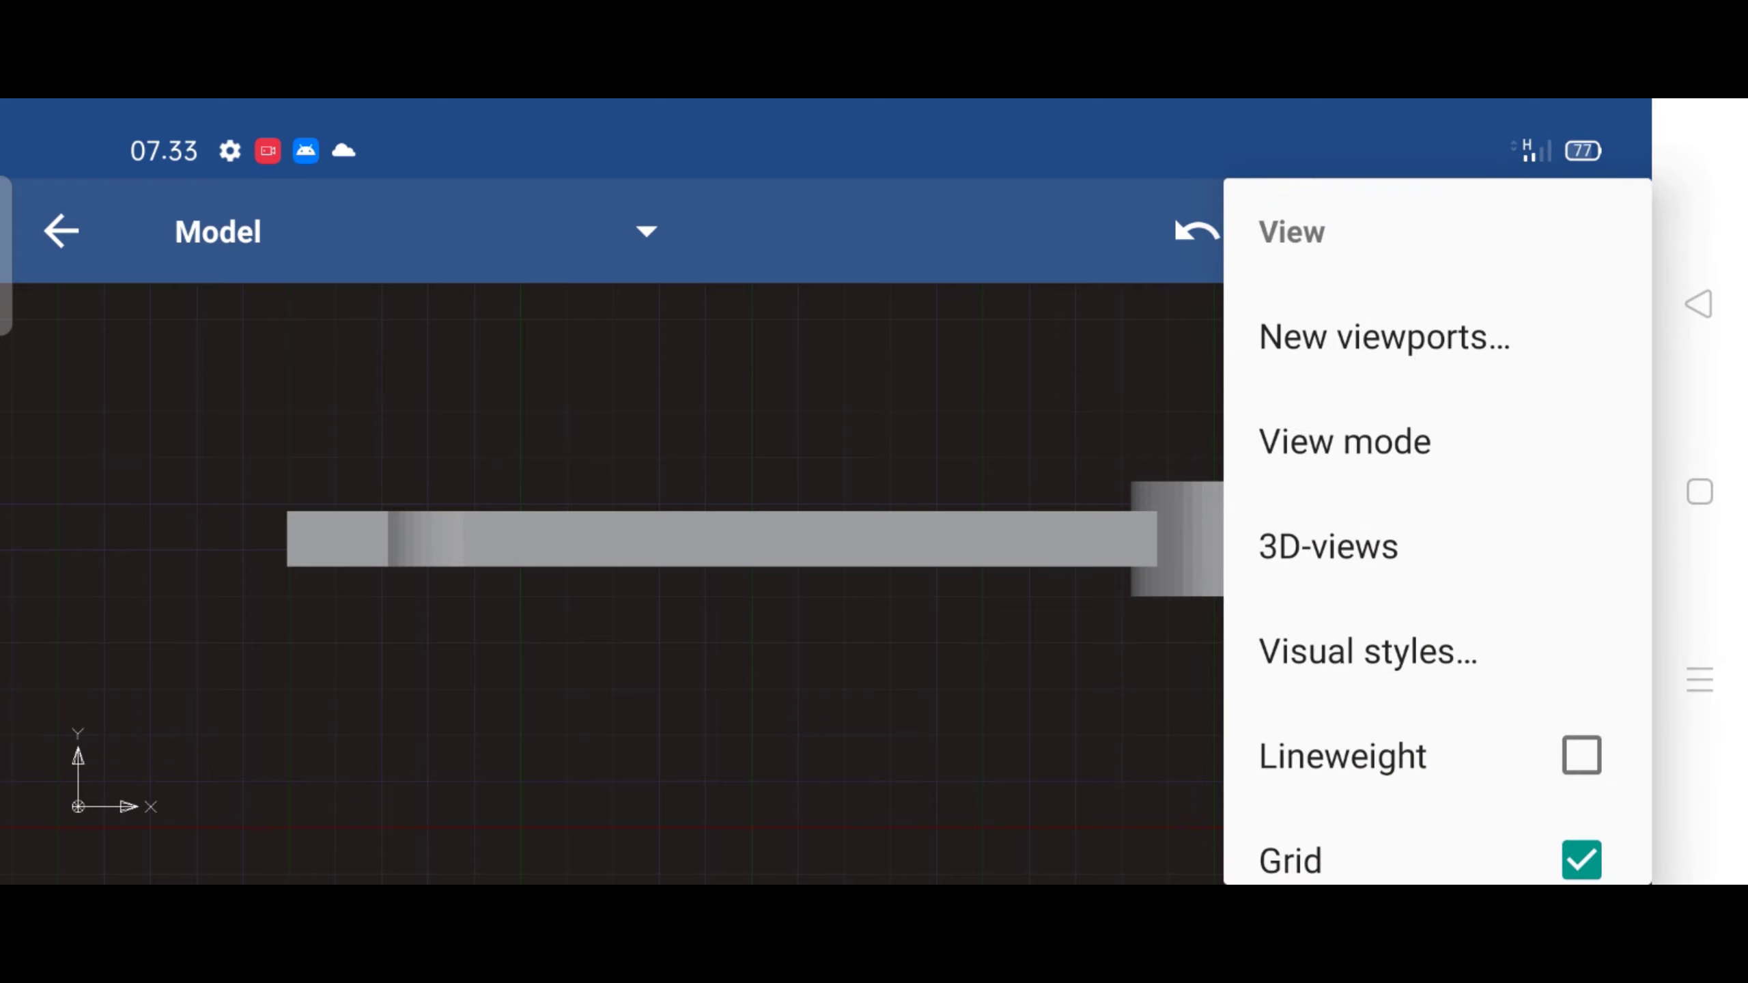
click(1479, 422)
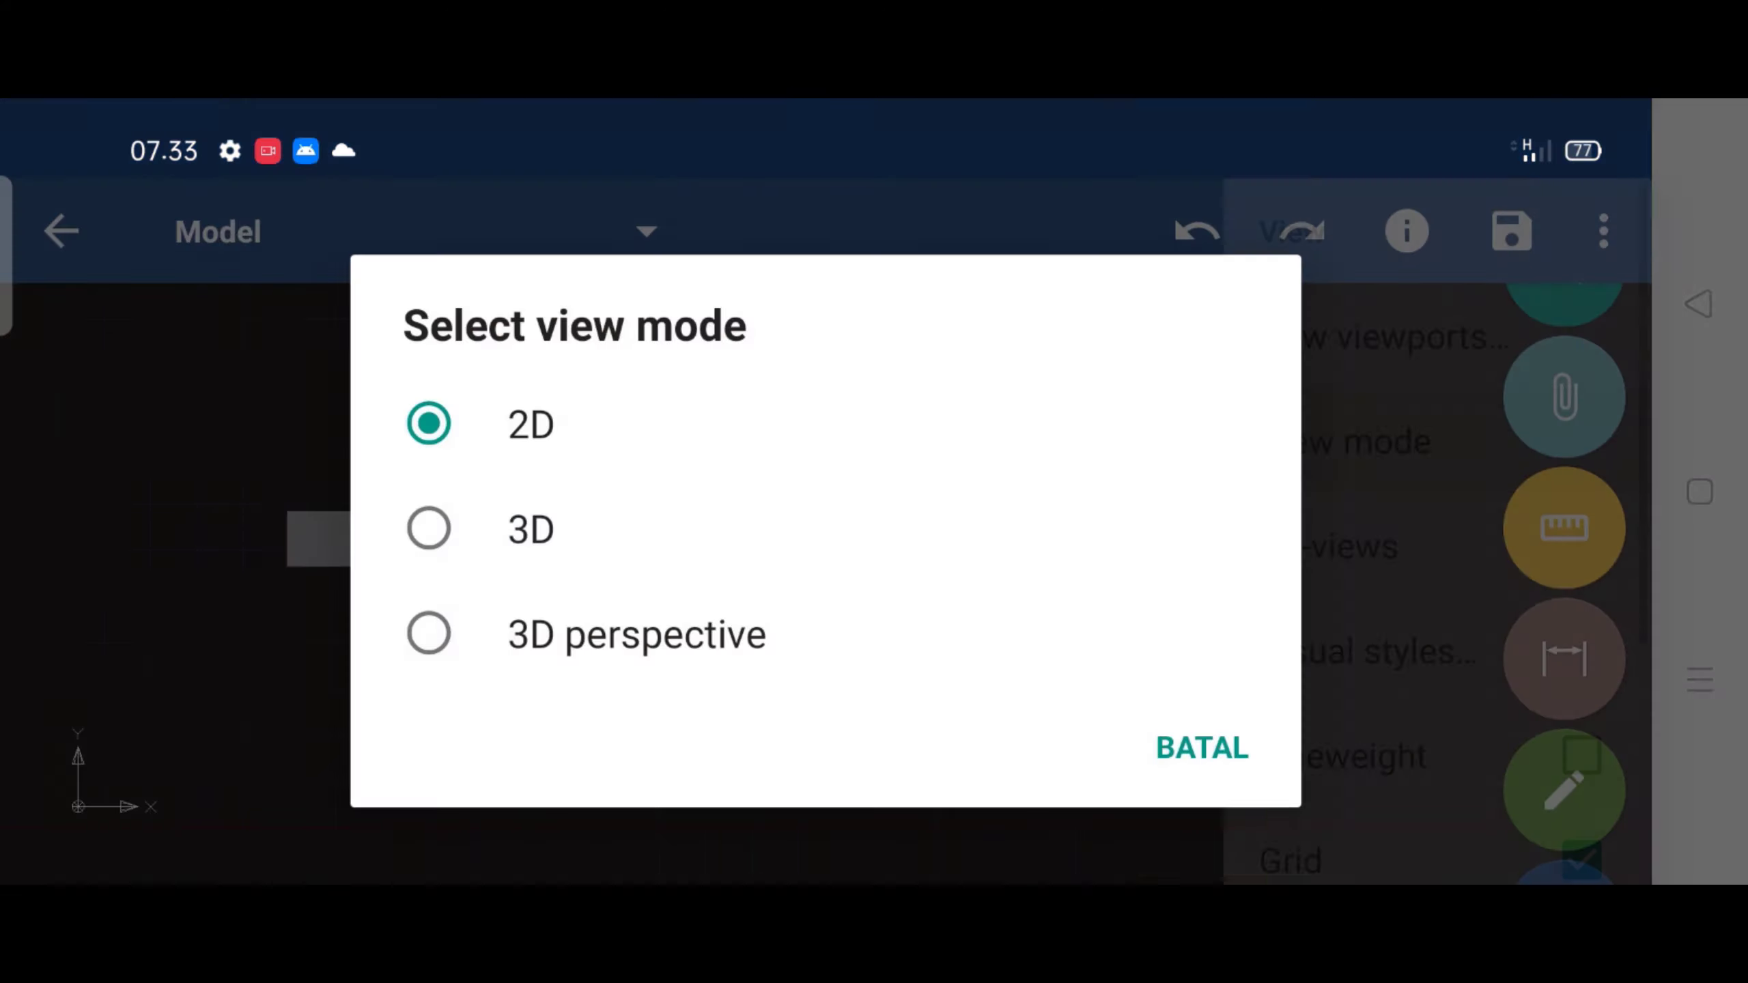
click(434, 543)
mouse_move(1348, 528)
mouse_down()
mouse_move(1343, 652)
mouse_move(1393, 551)
mouse_move(1345, 679)
mouse_up()
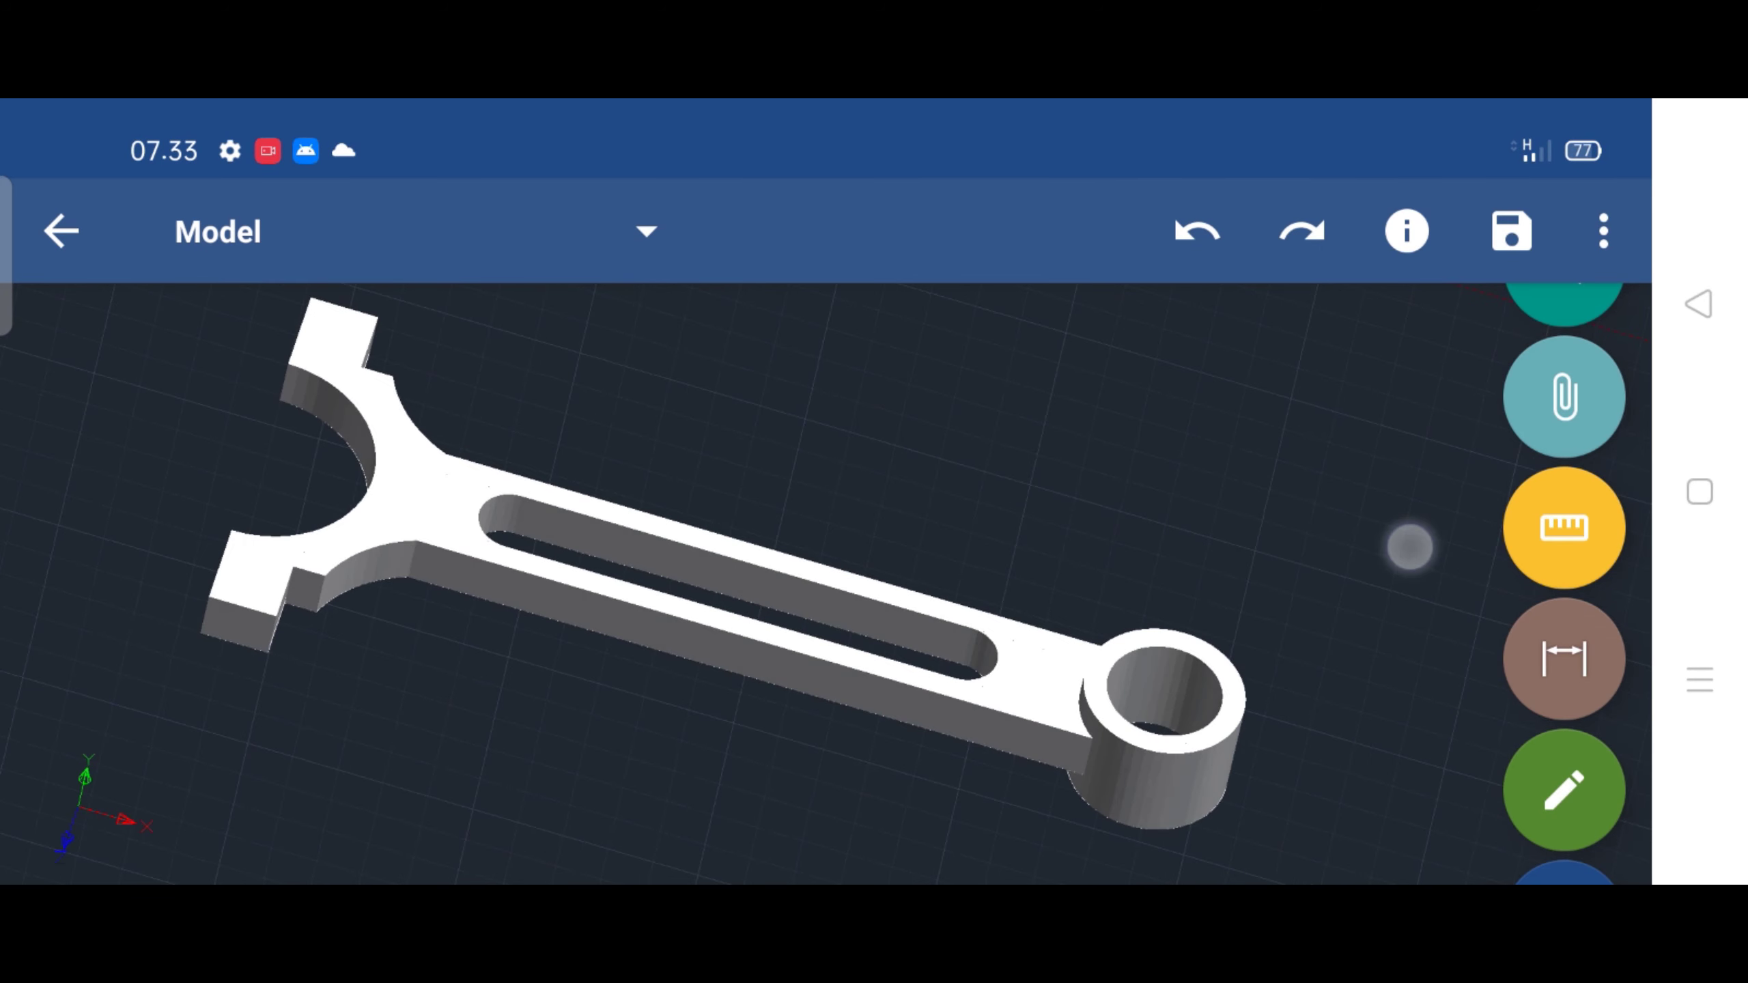
drag(1408, 542, 1334, 599)
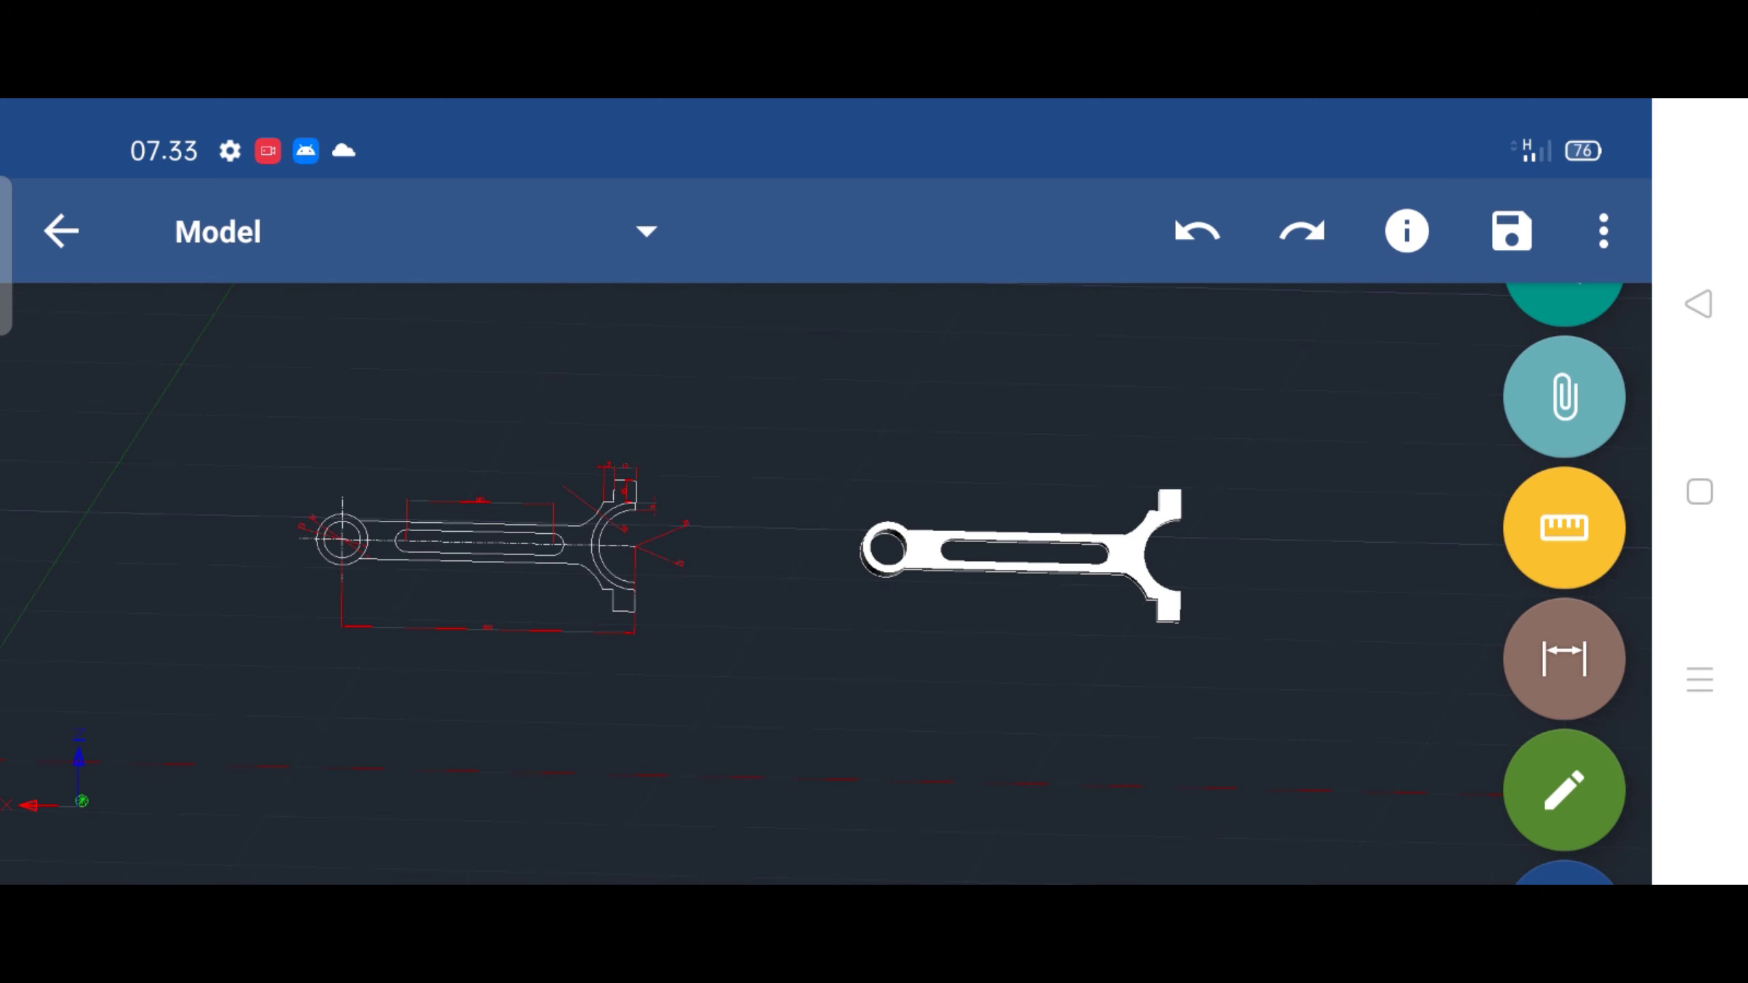
Split the model space into two vertical viewports
click(1603, 231)
click(1583, 441)
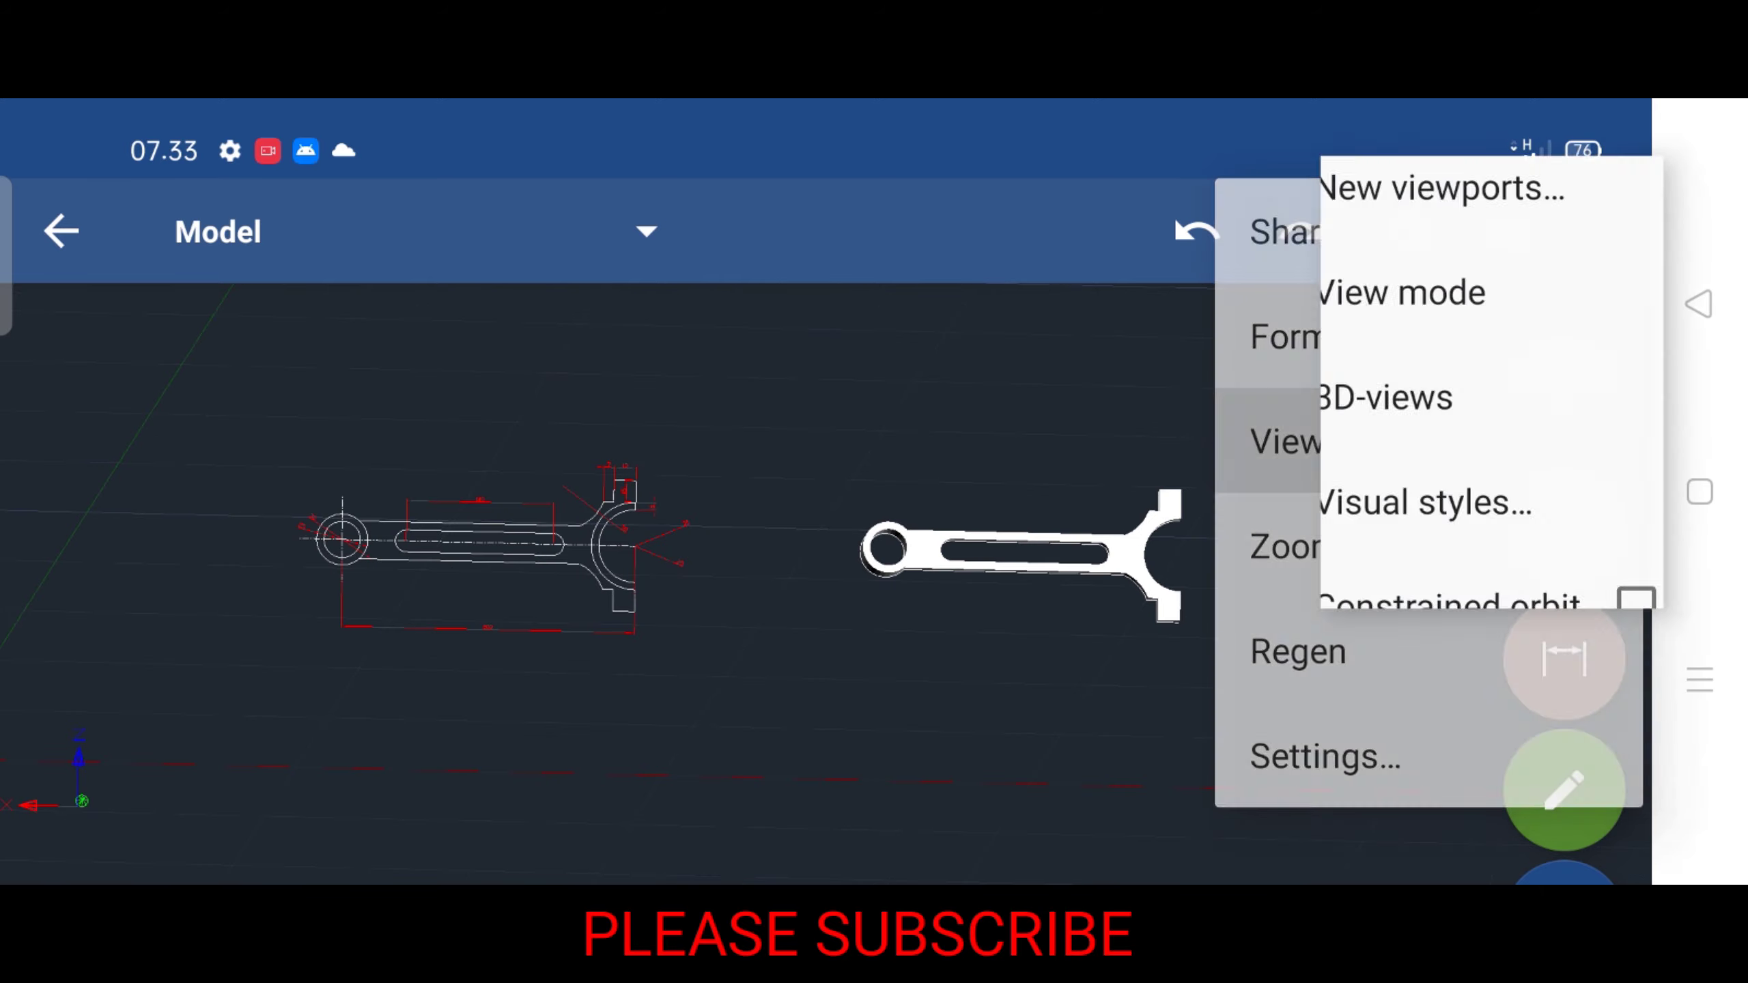
click(1514, 338)
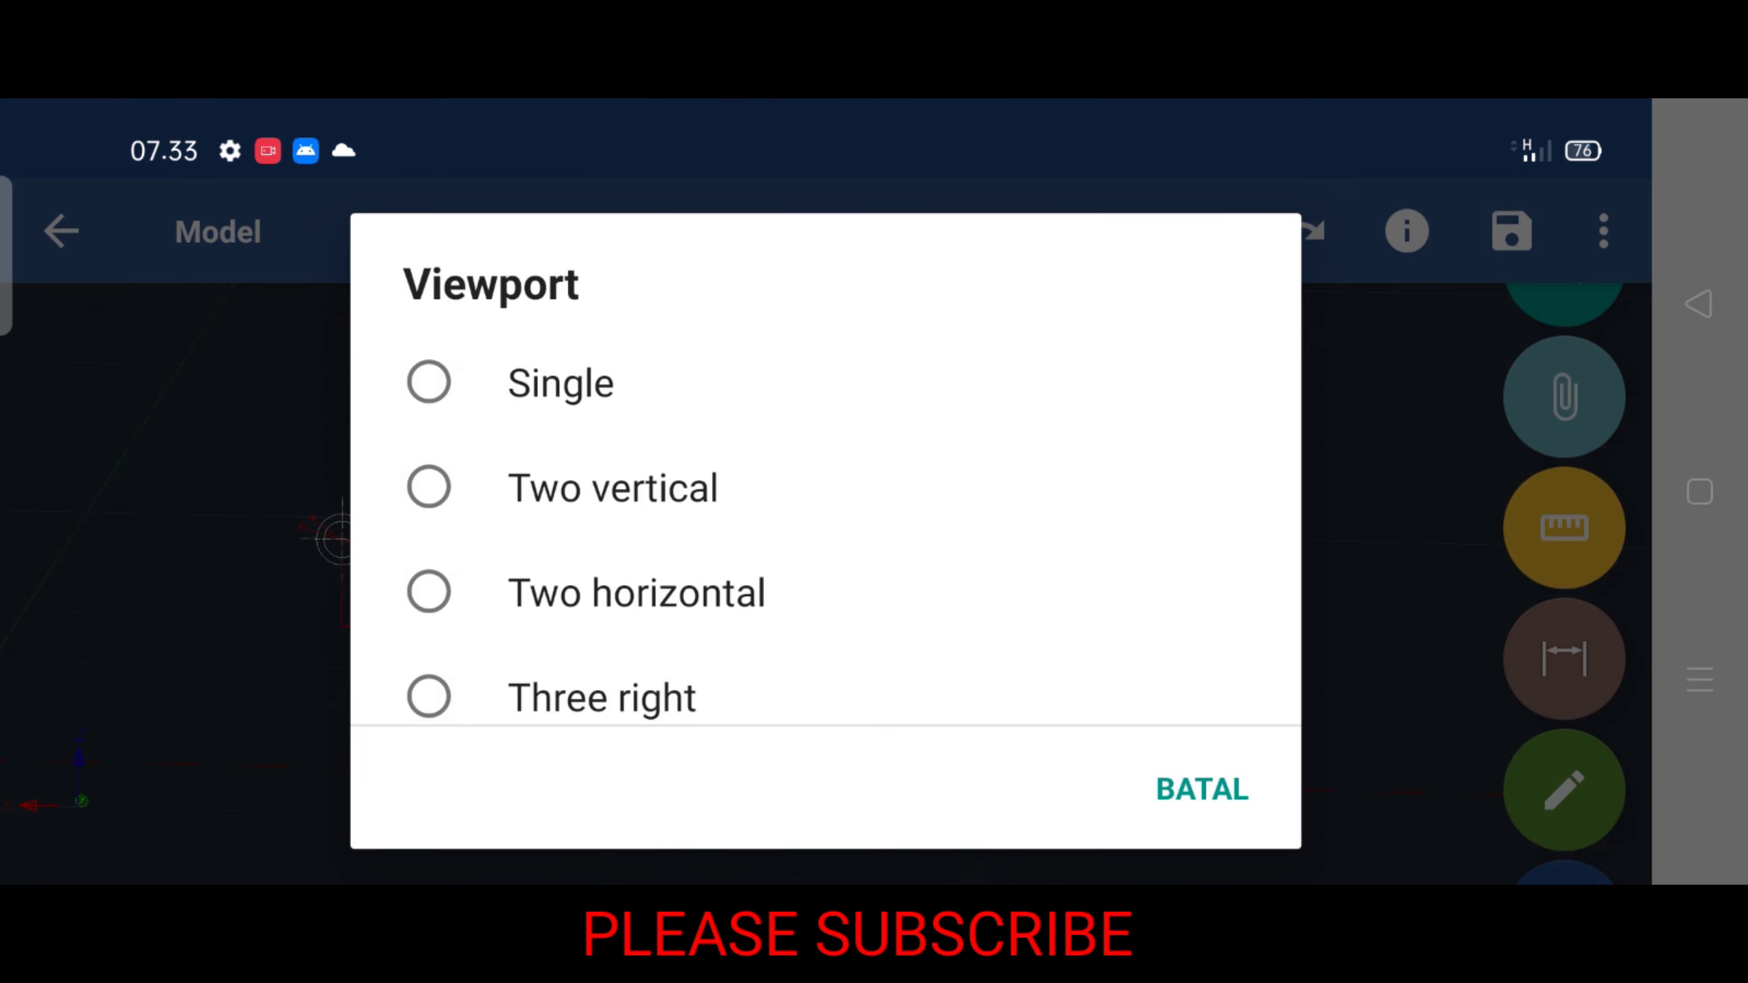
click(449, 491)
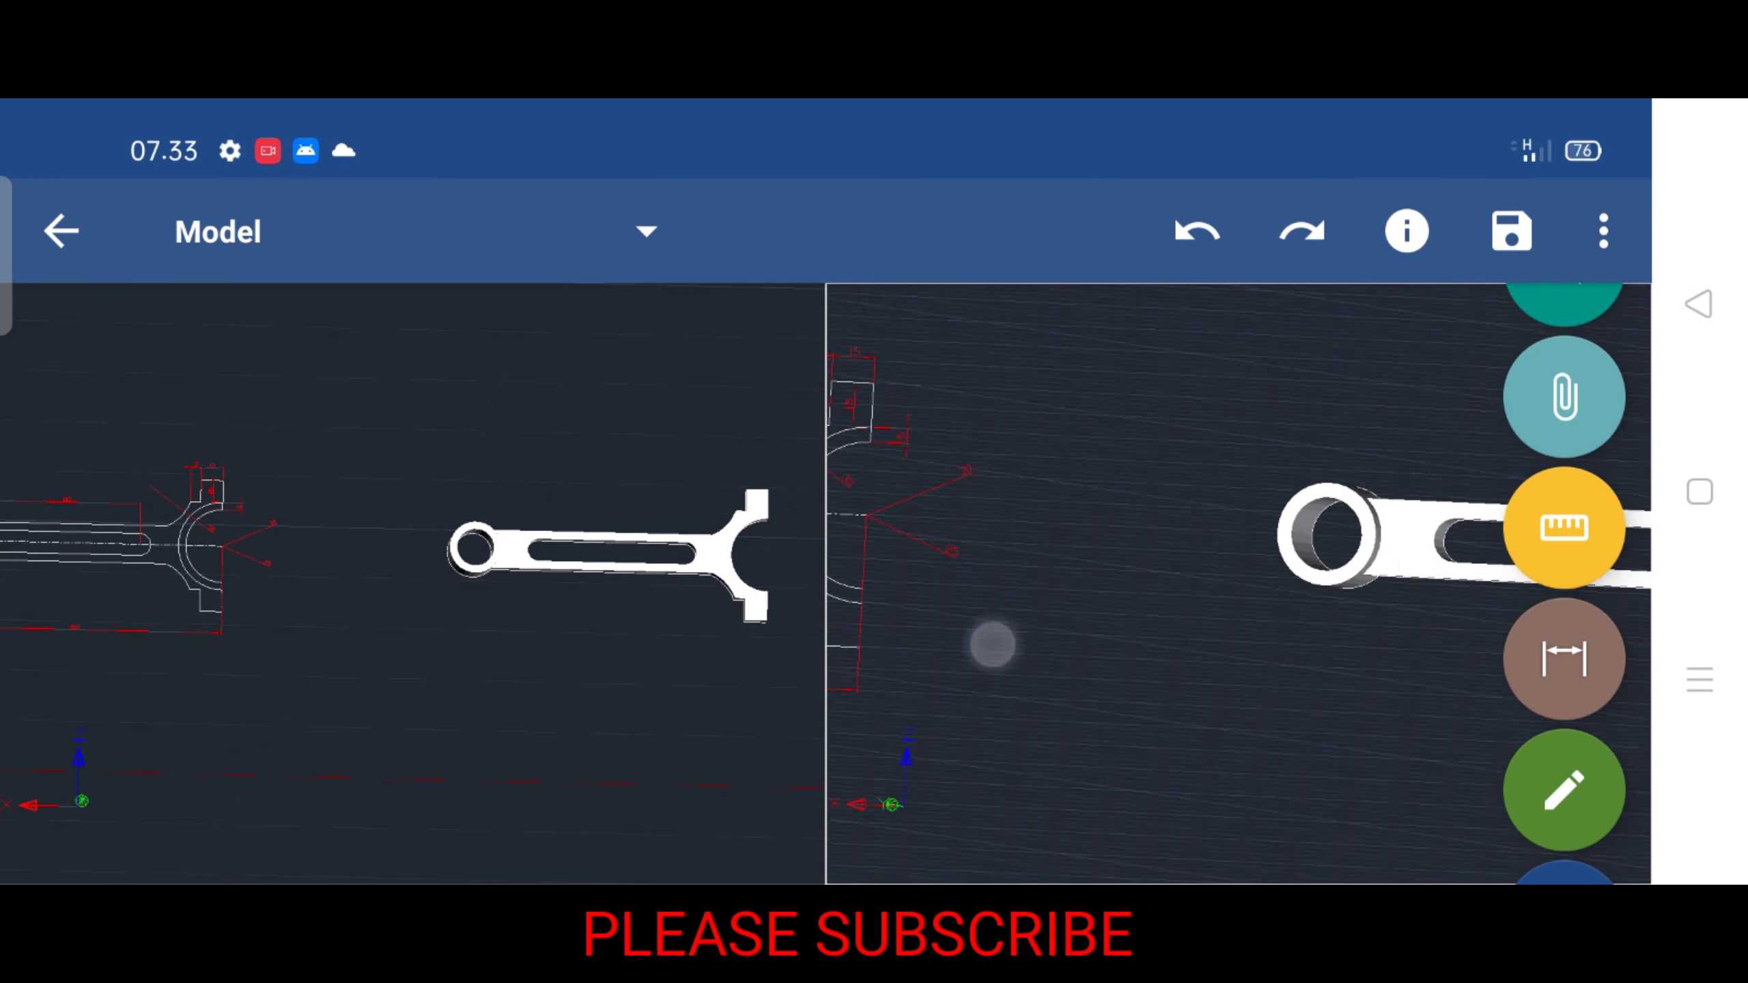
Orbit the right viewport to a 3D rod view, then make the left viewport active
mouse_move(991, 644)
mouse_down()
mouse_move(1269, 578)
mouse_move(1342, 510)
mouse_up()
middle_drag(1416, 608, 1349, 618)
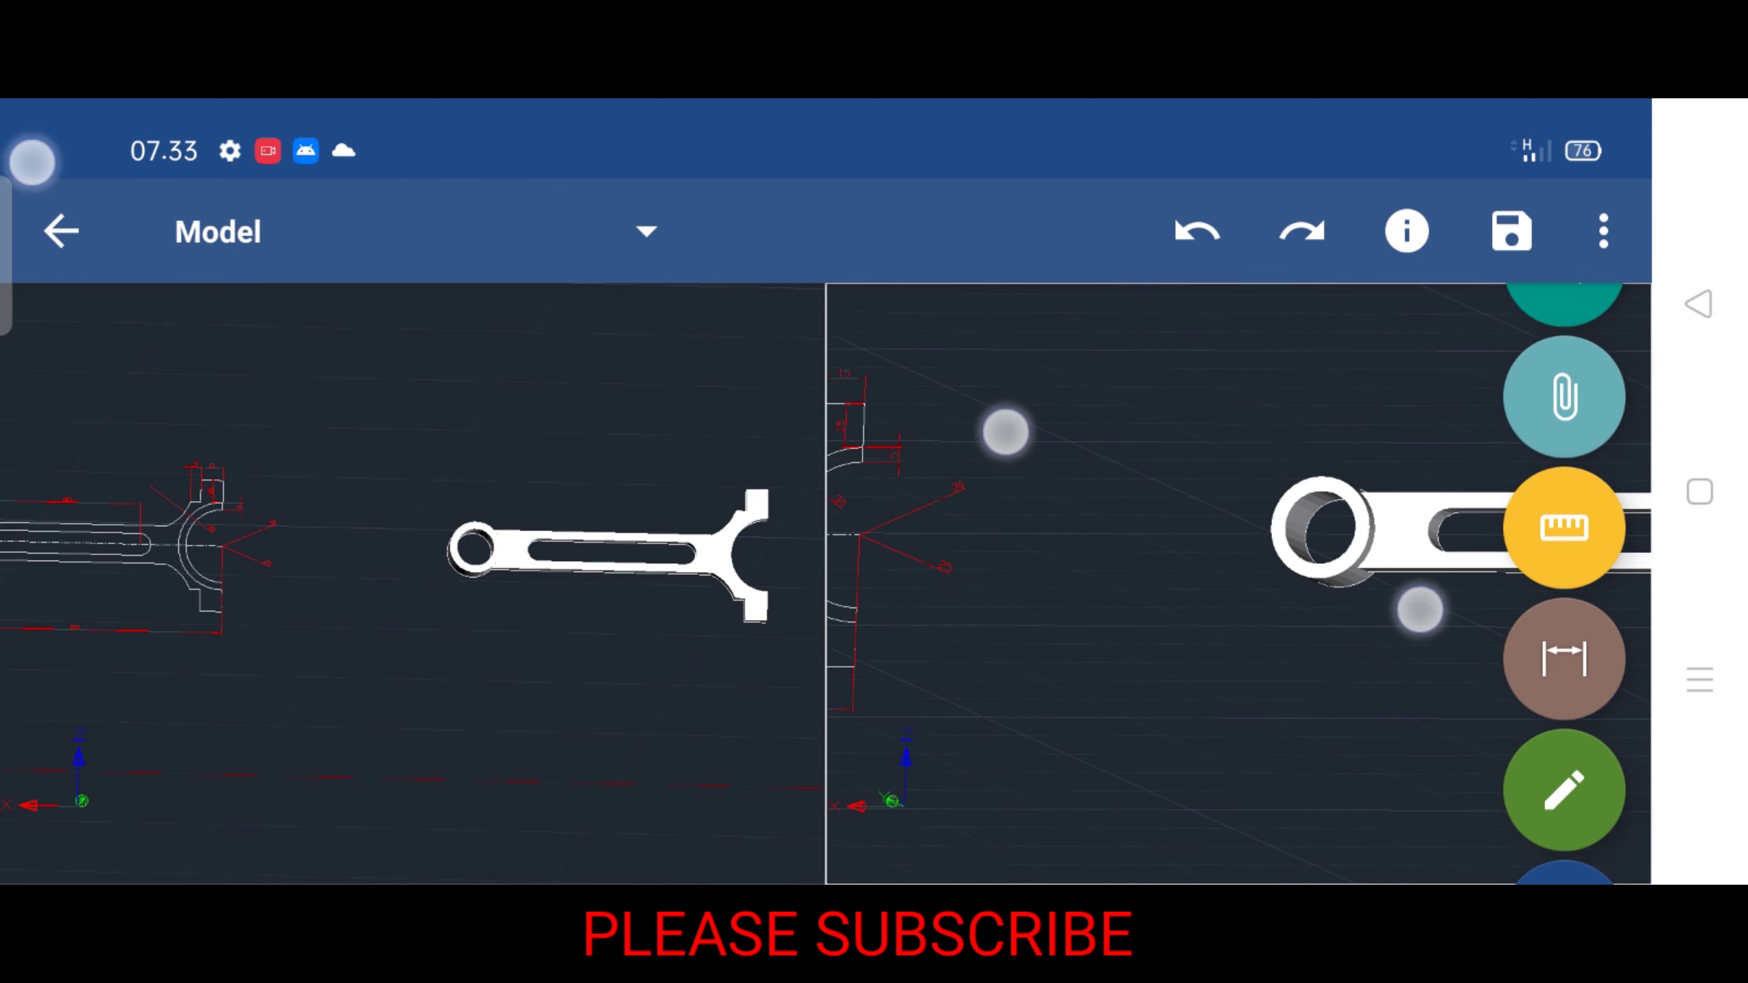
click(1347, 618)
scroll(1147, 502, up, 3)
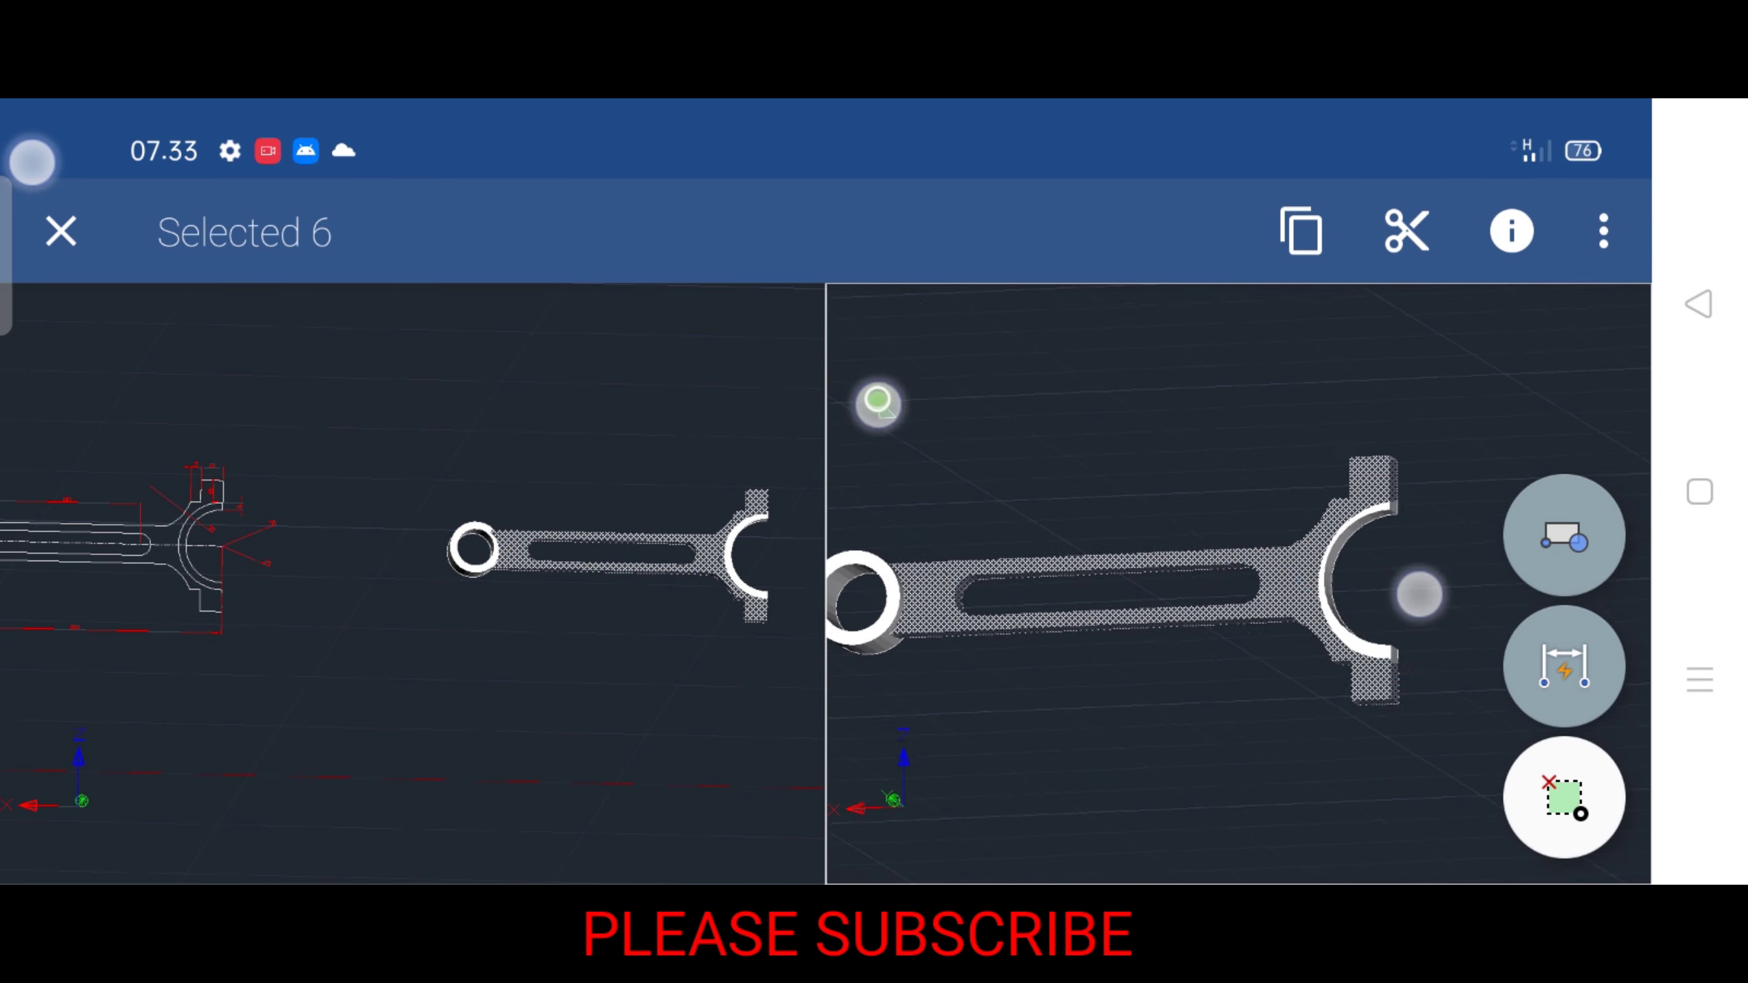
click(69, 233)
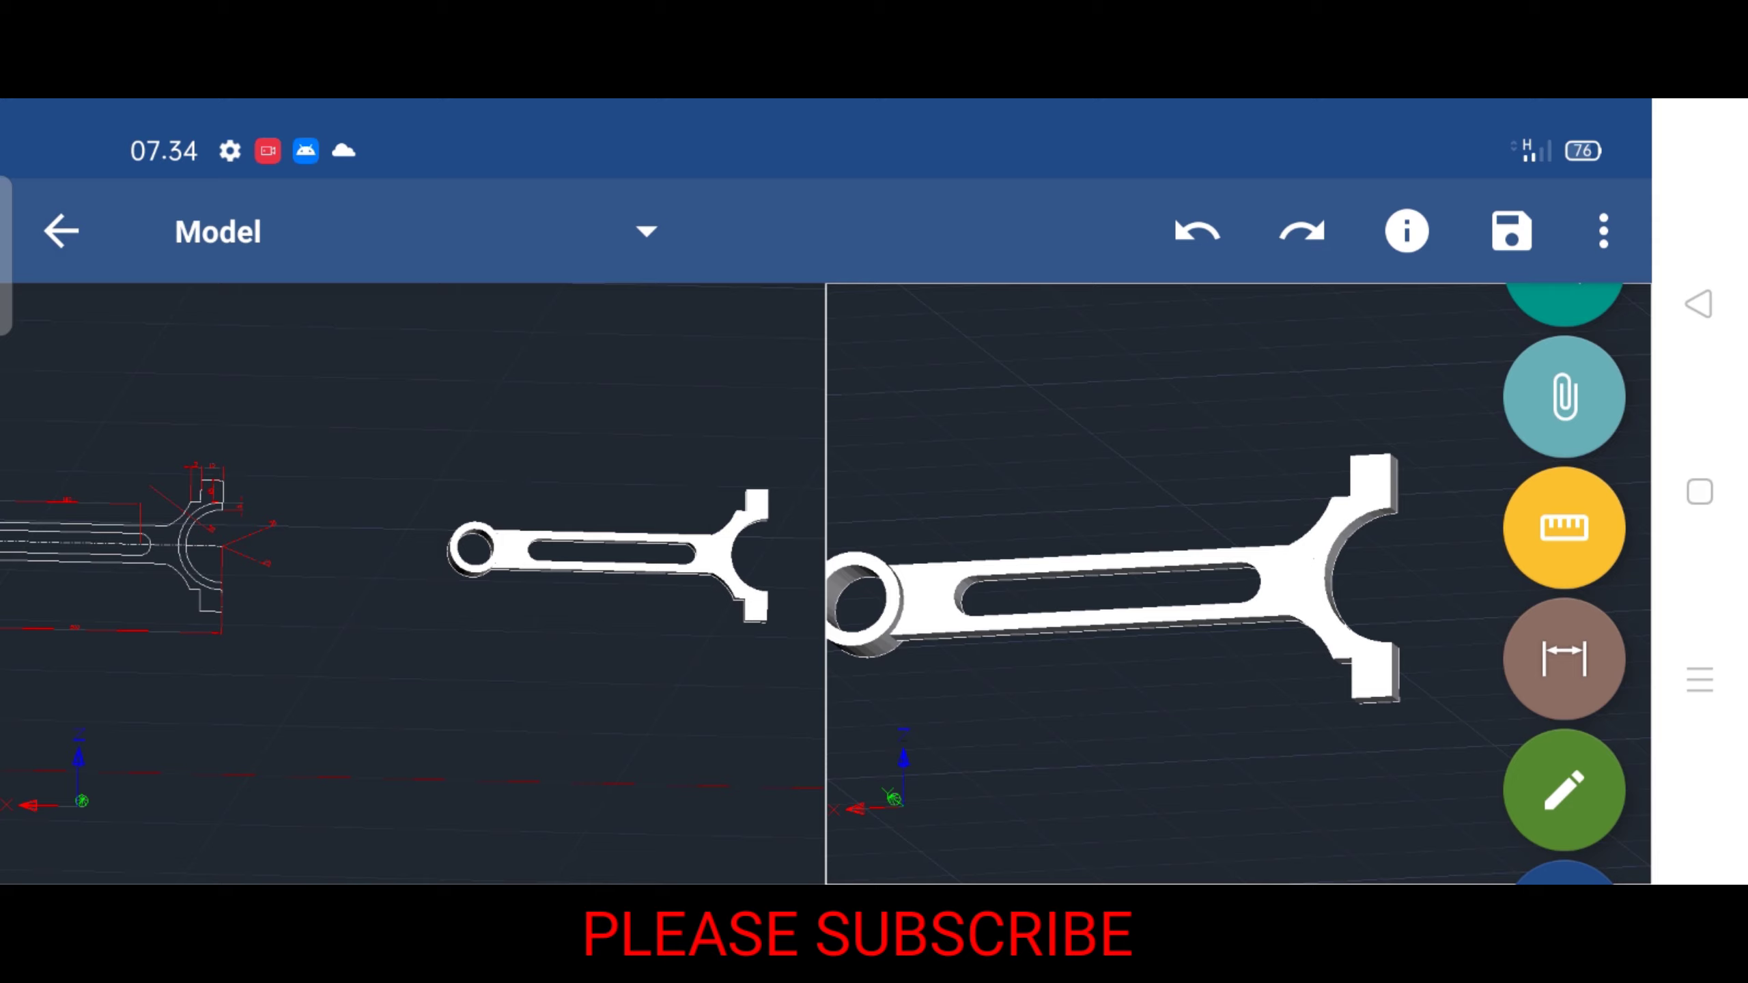
click(255, 466)
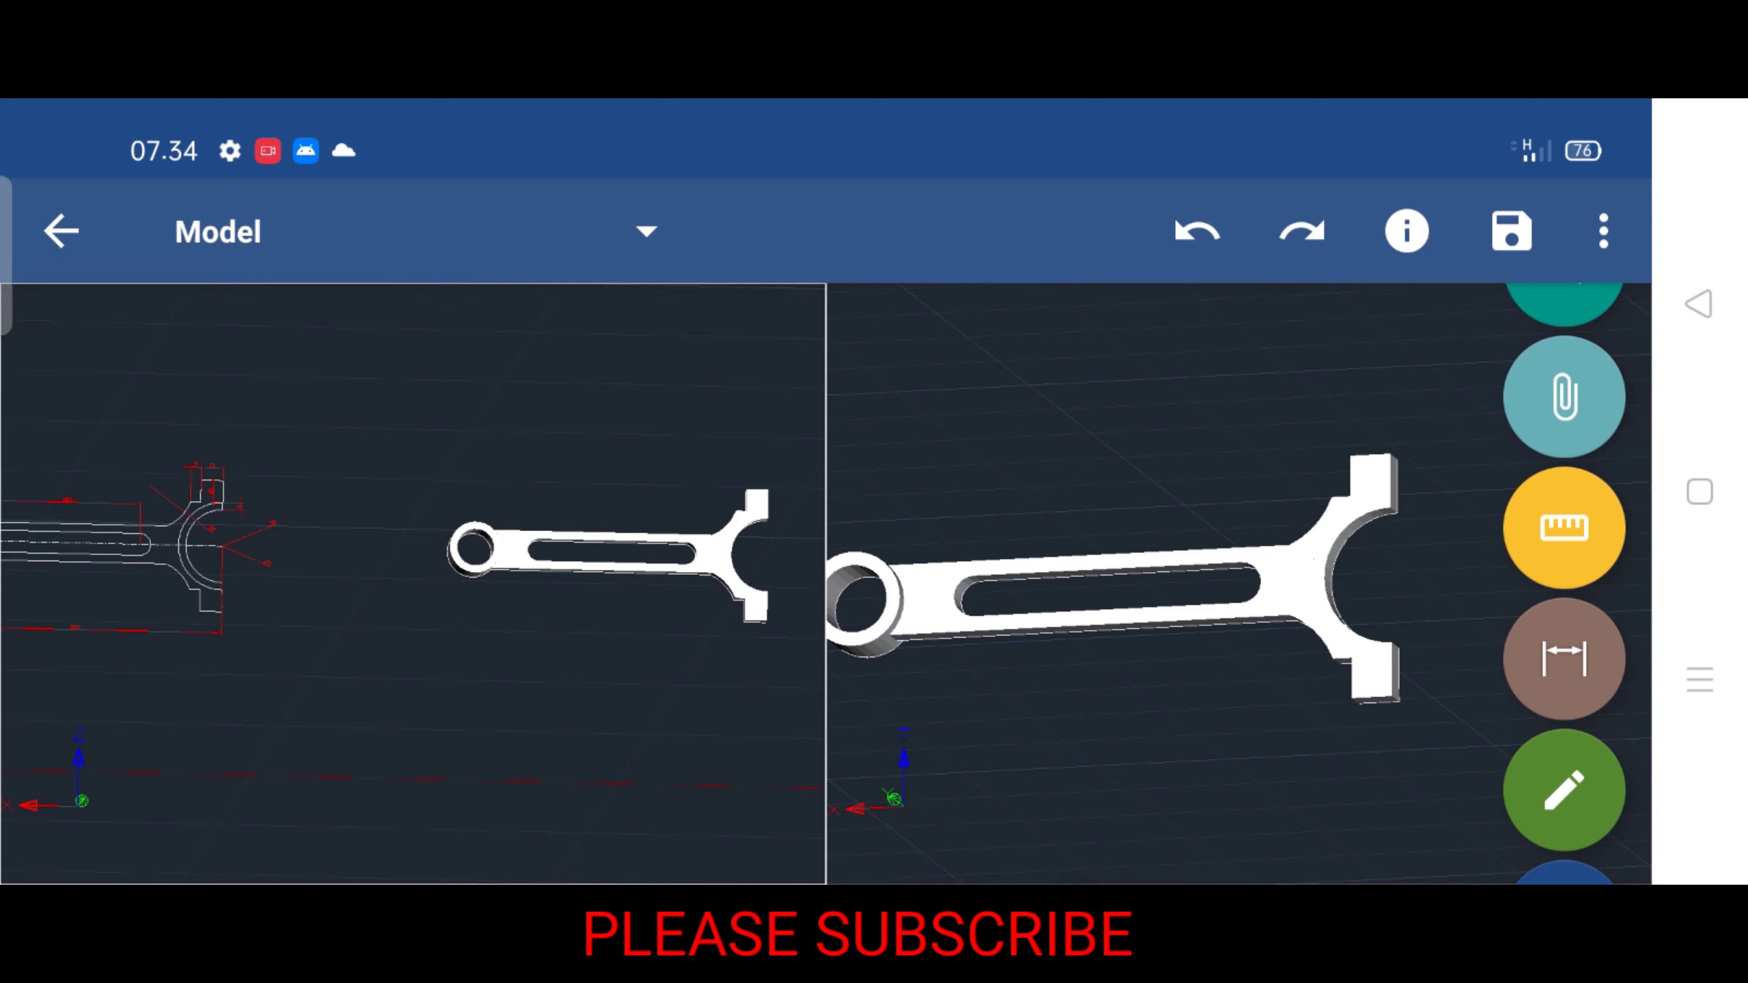
Set the left viewport to 2D view mode and centre the dimensioned drawing
click(1605, 234)
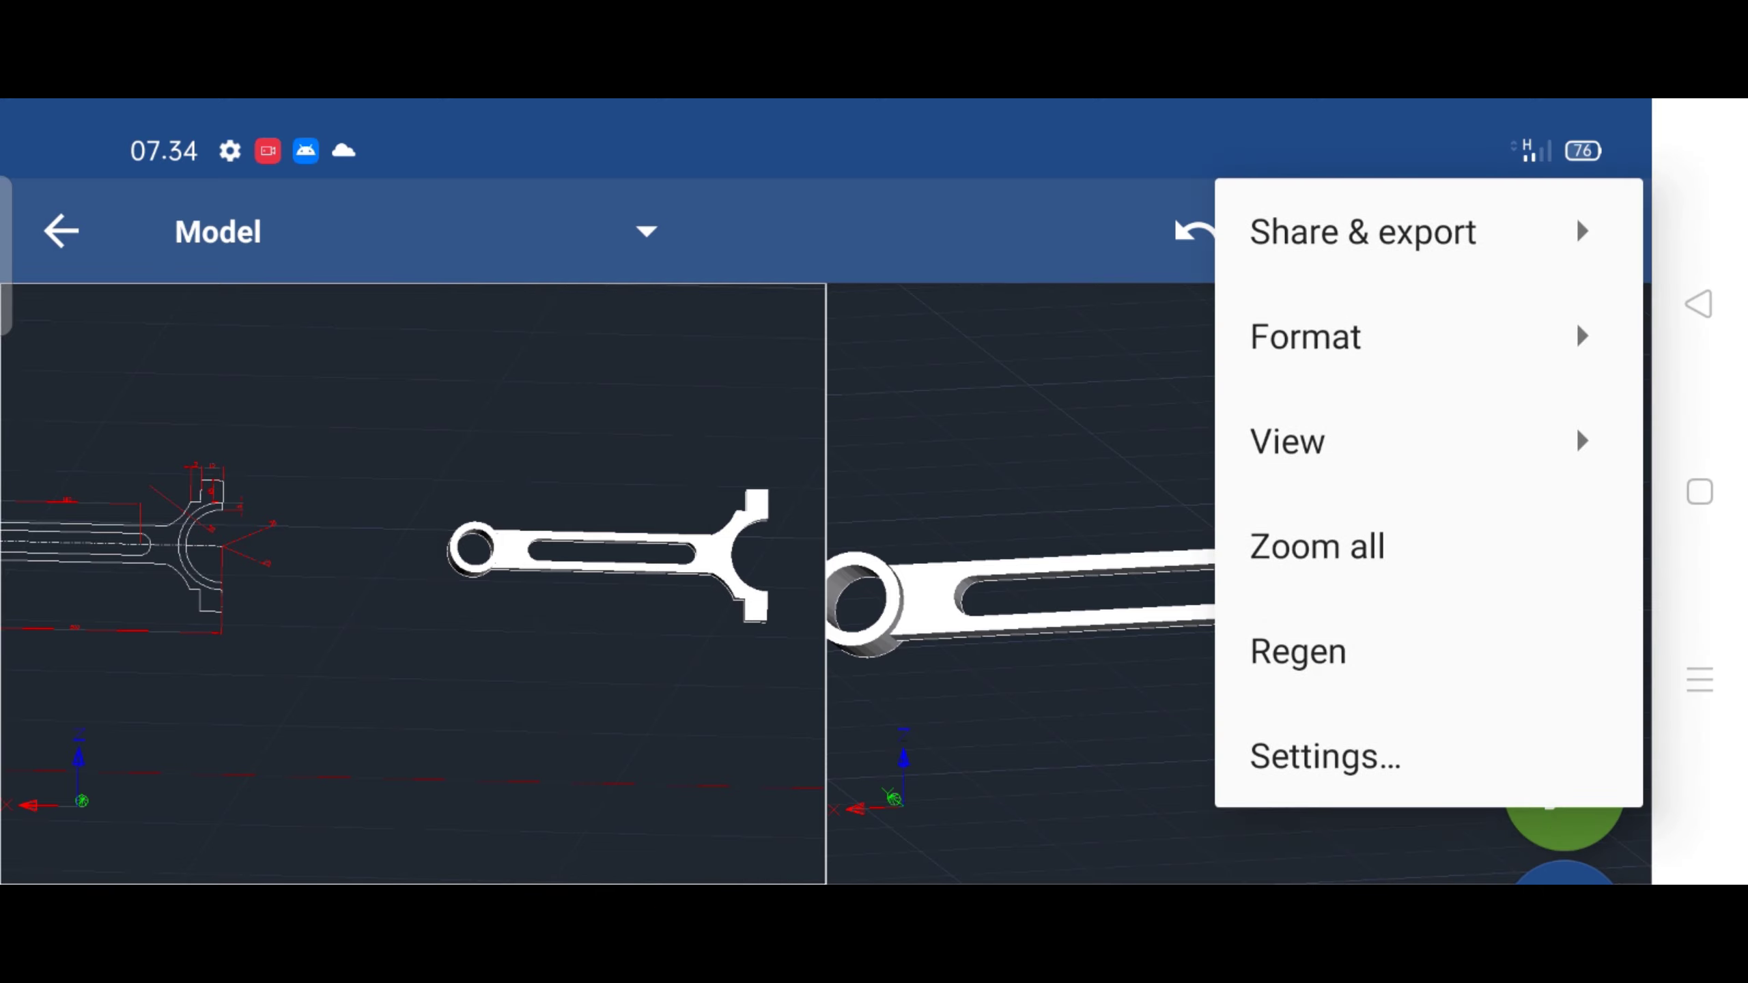
click(1583, 441)
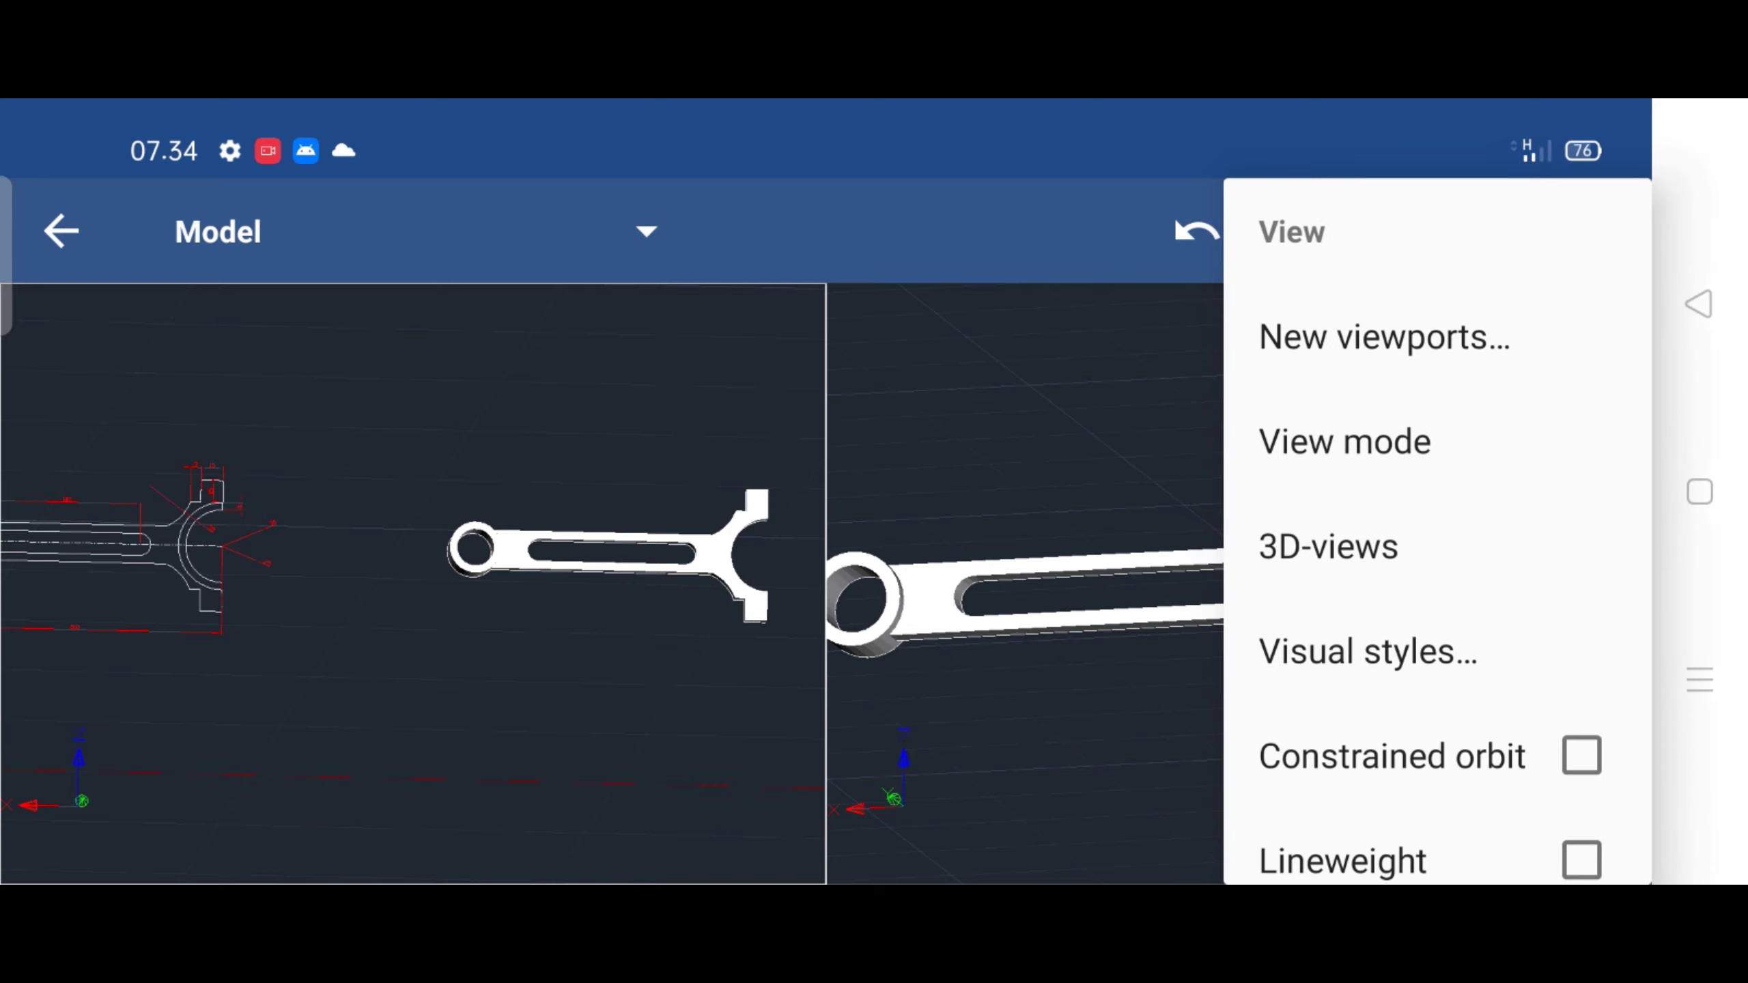
click(1344, 441)
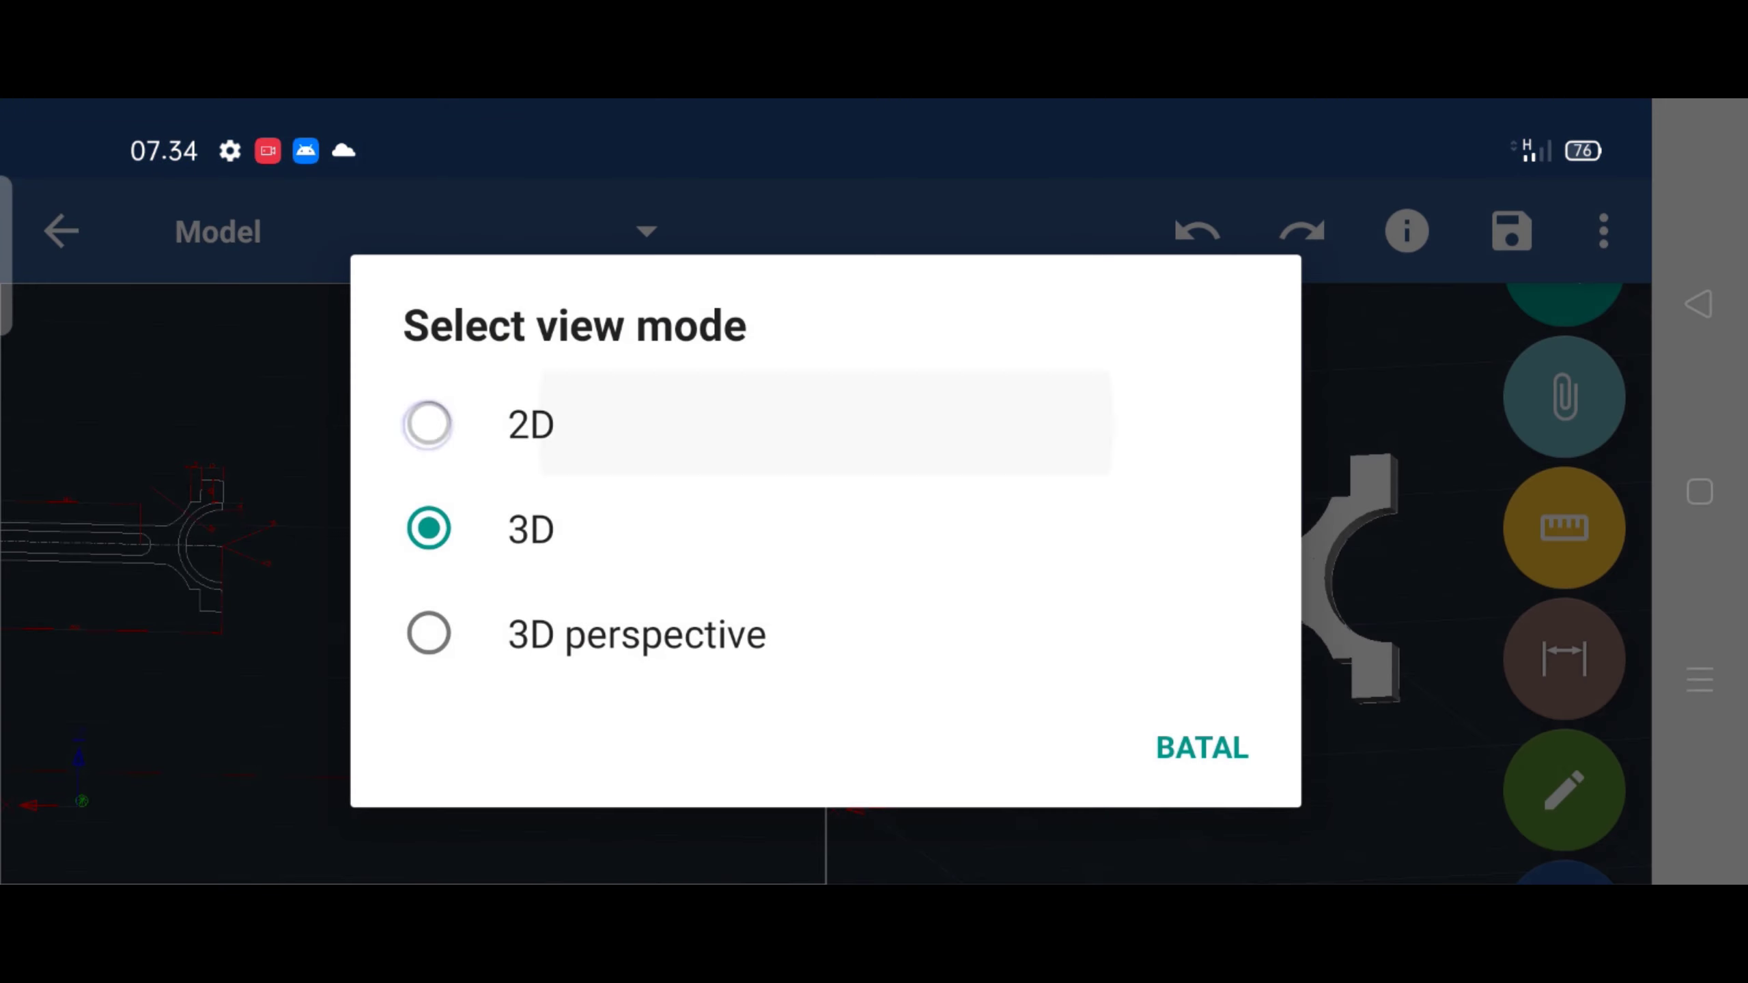
click(825, 424)
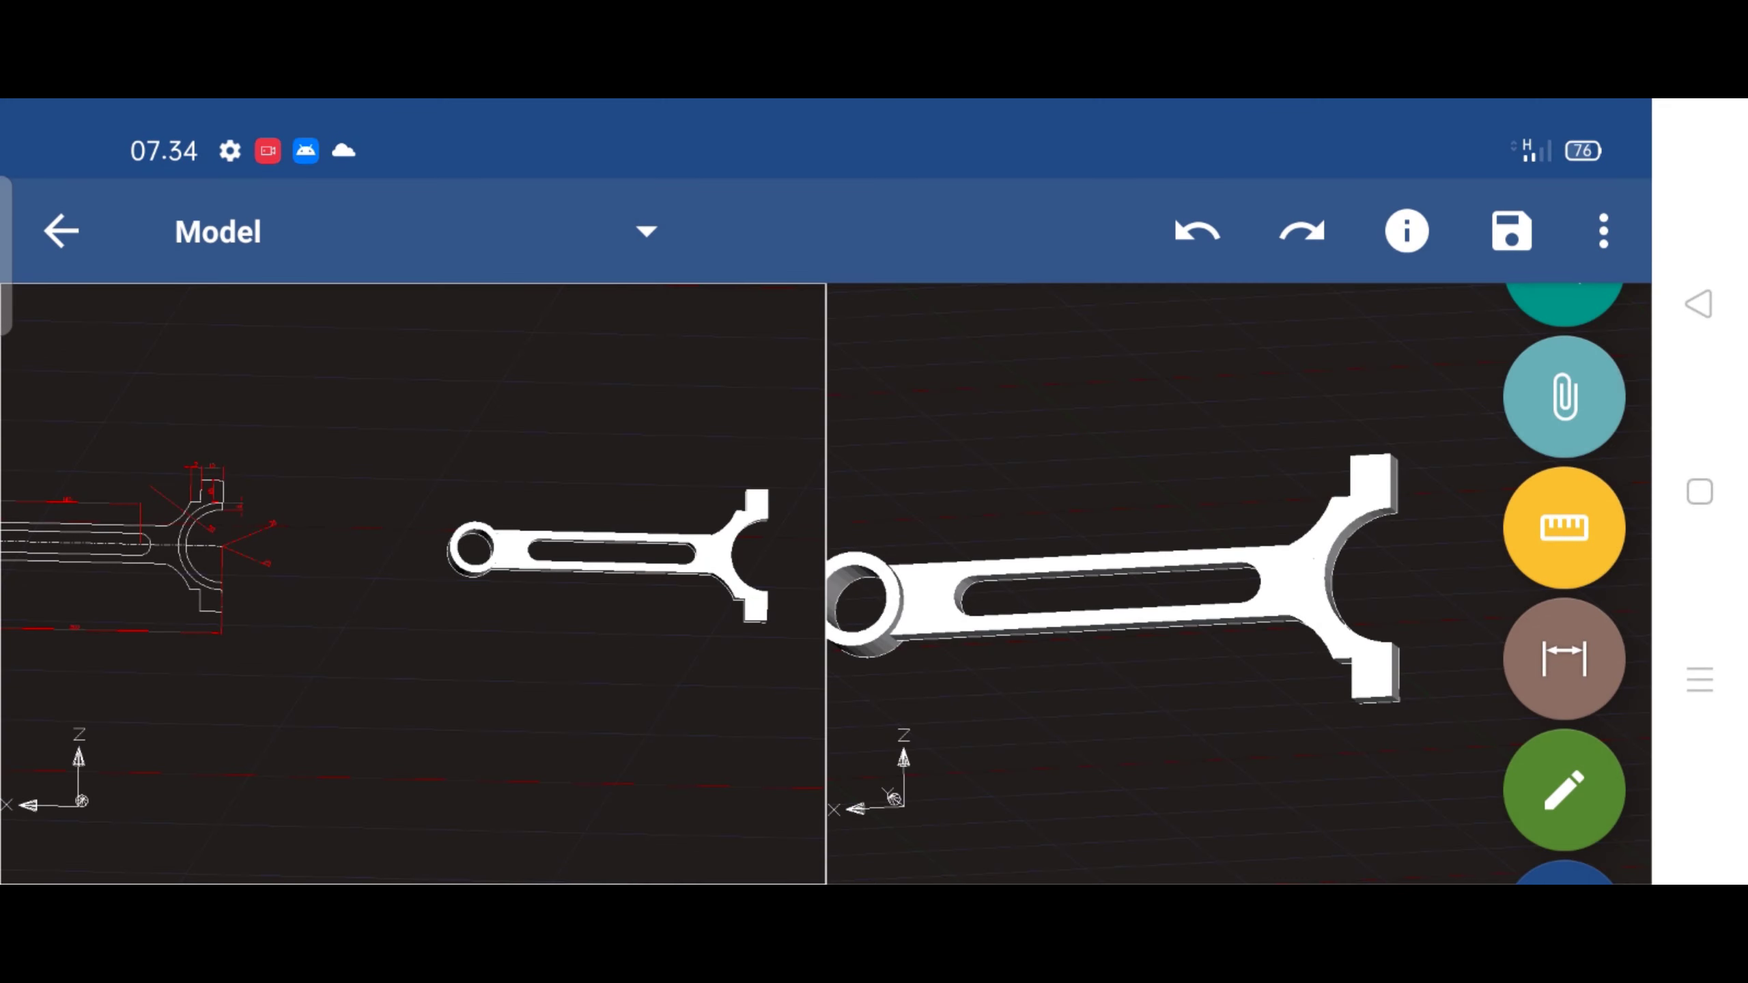
click(258, 438)
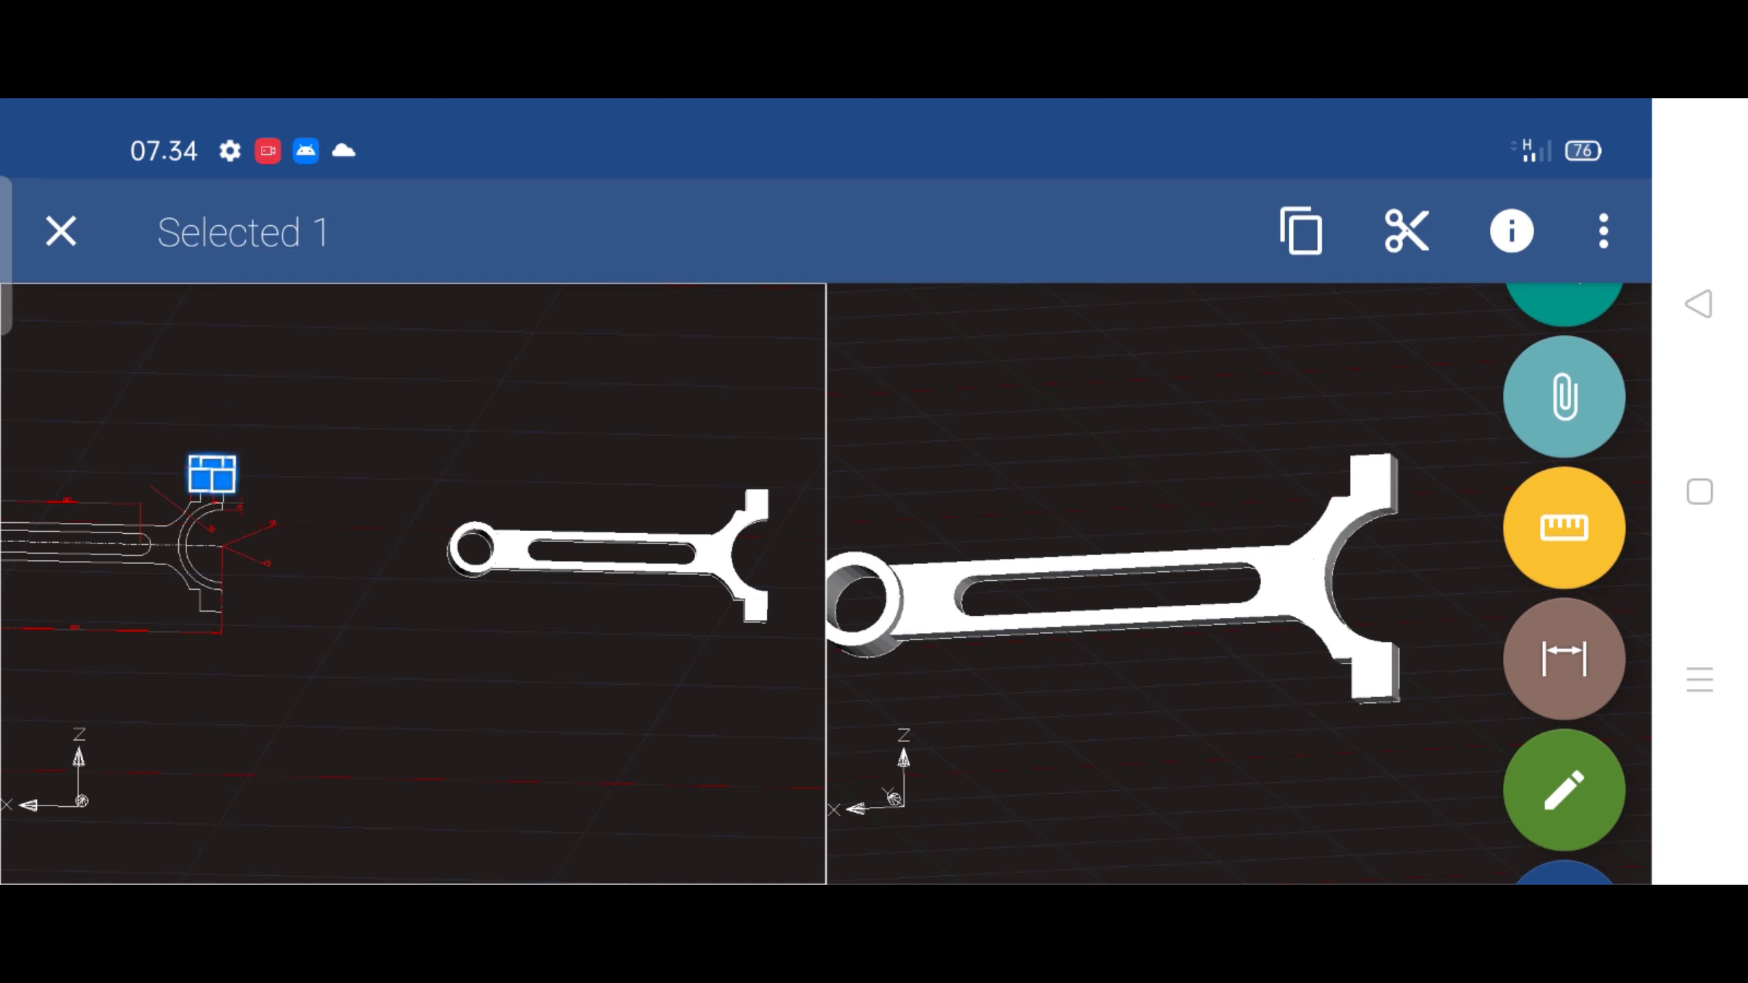
drag(364, 516, 606, 548)
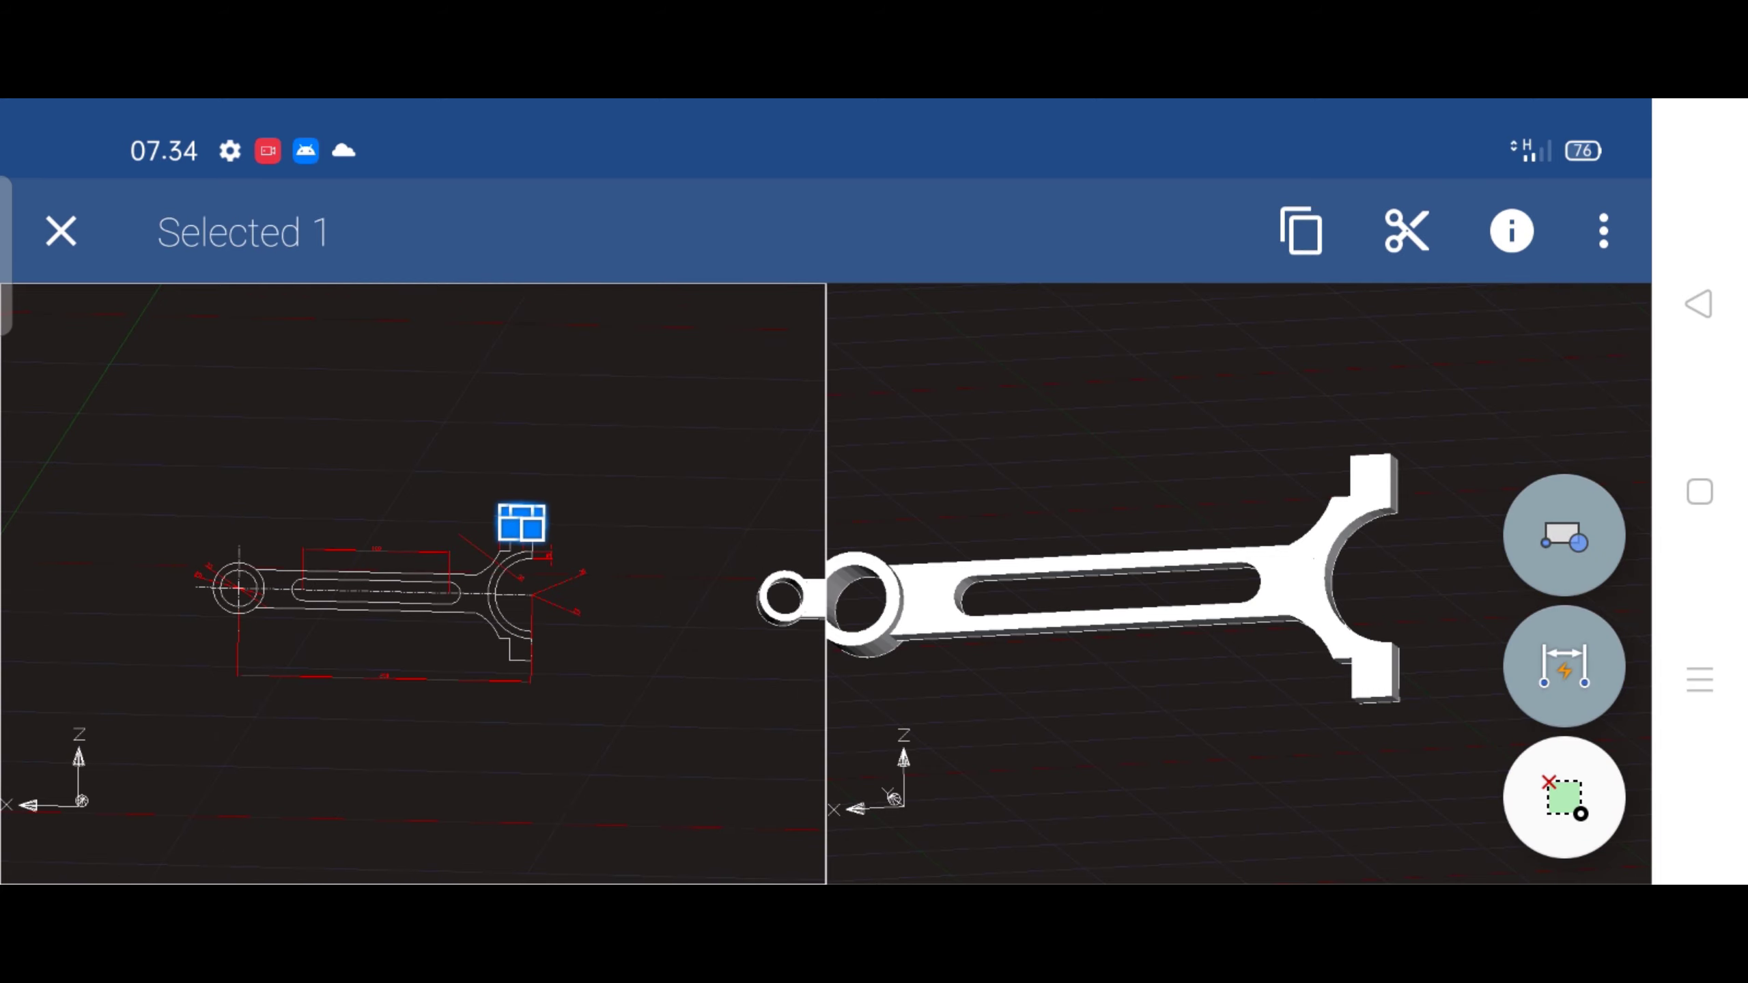
Open and close the editing operations list, then clear the drawing selection
click(1603, 231)
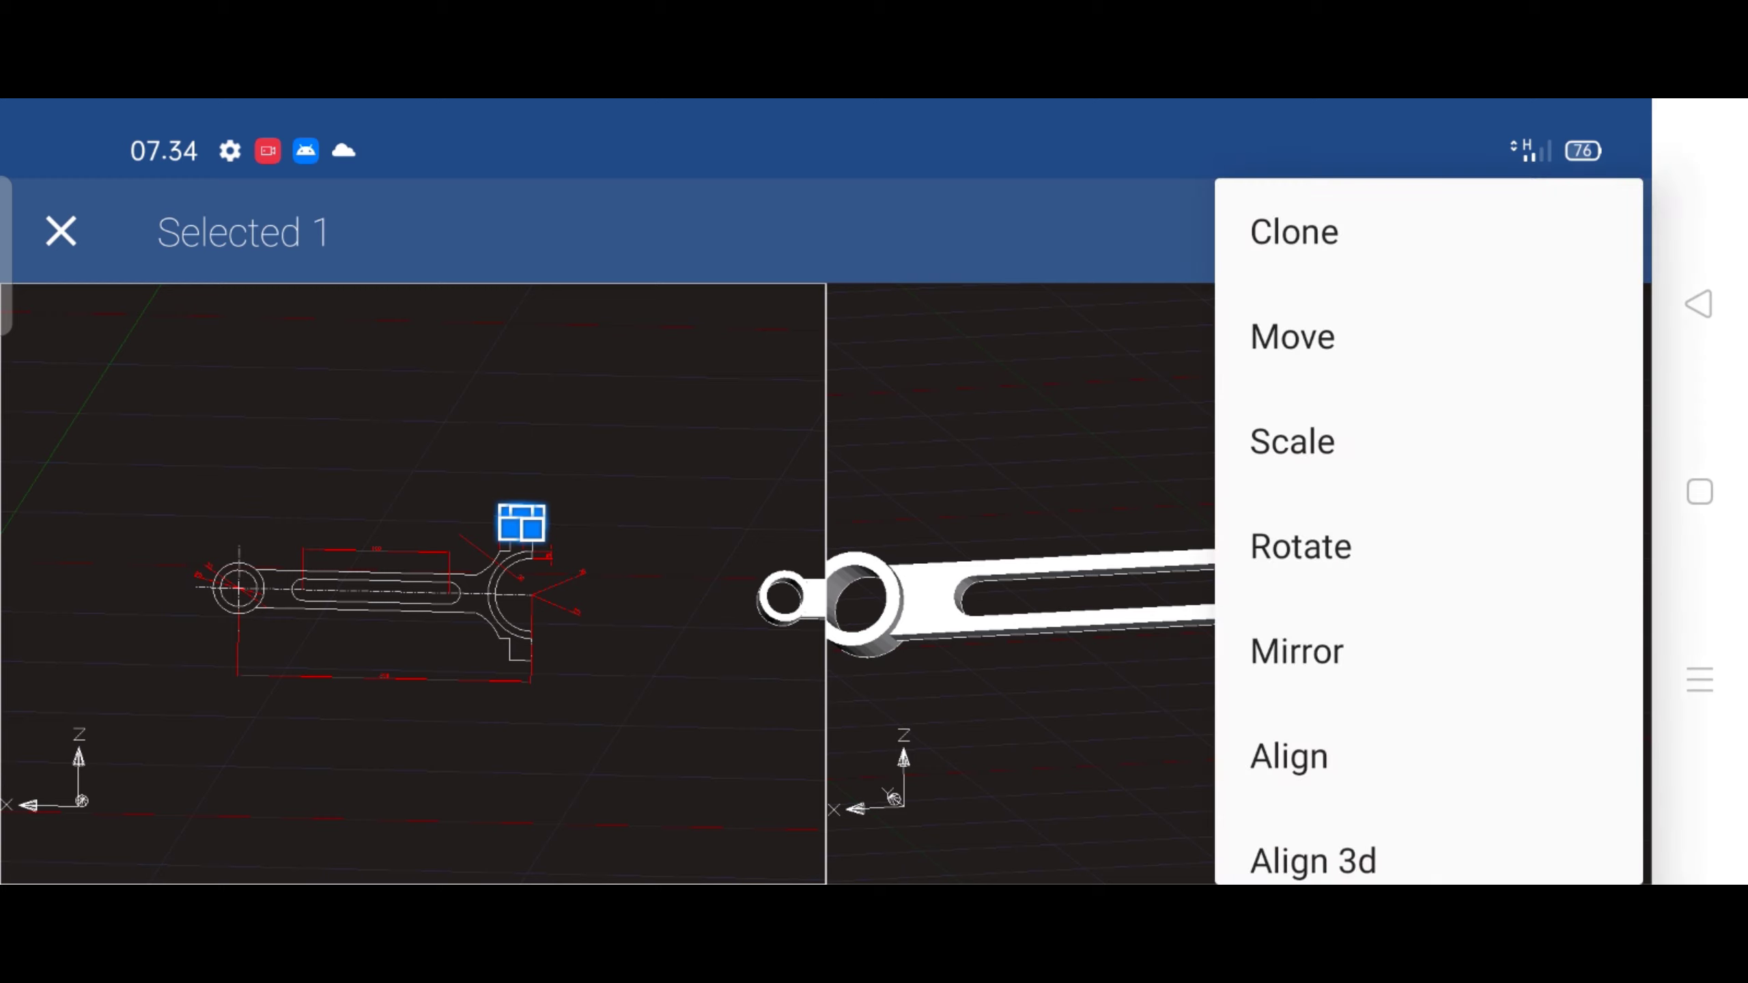
click(1698, 304)
click(1603, 230)
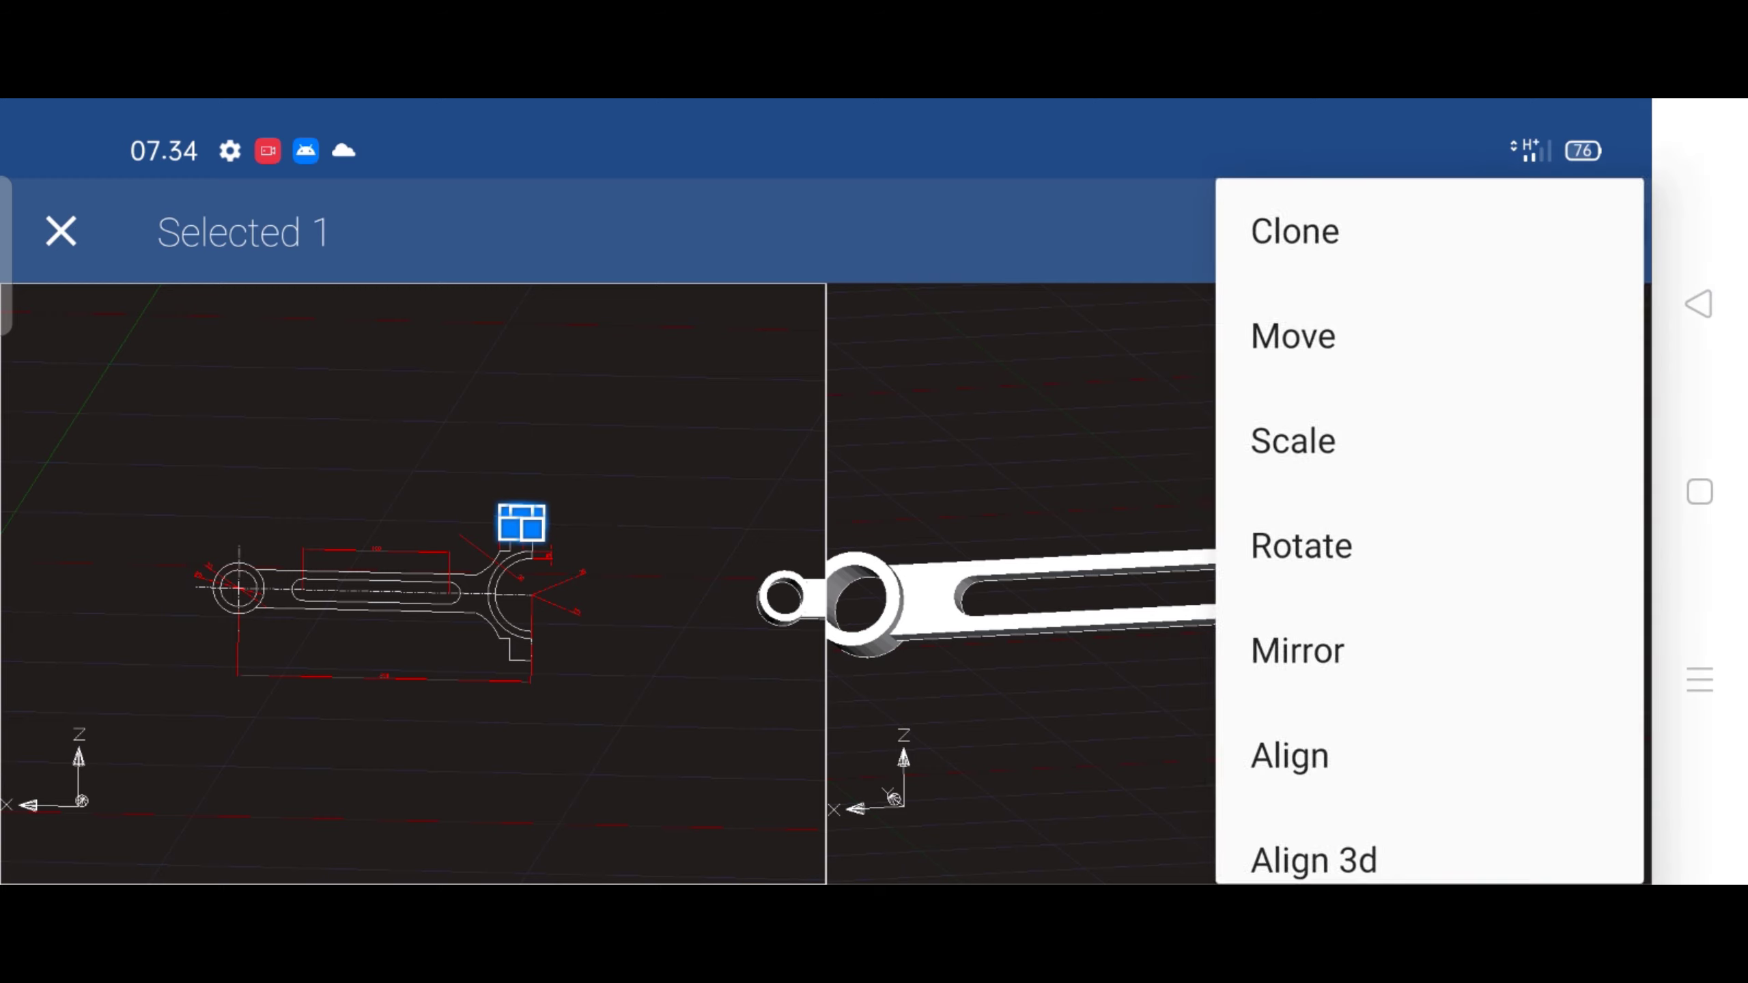
click(46, 207)
click(1628, 231)
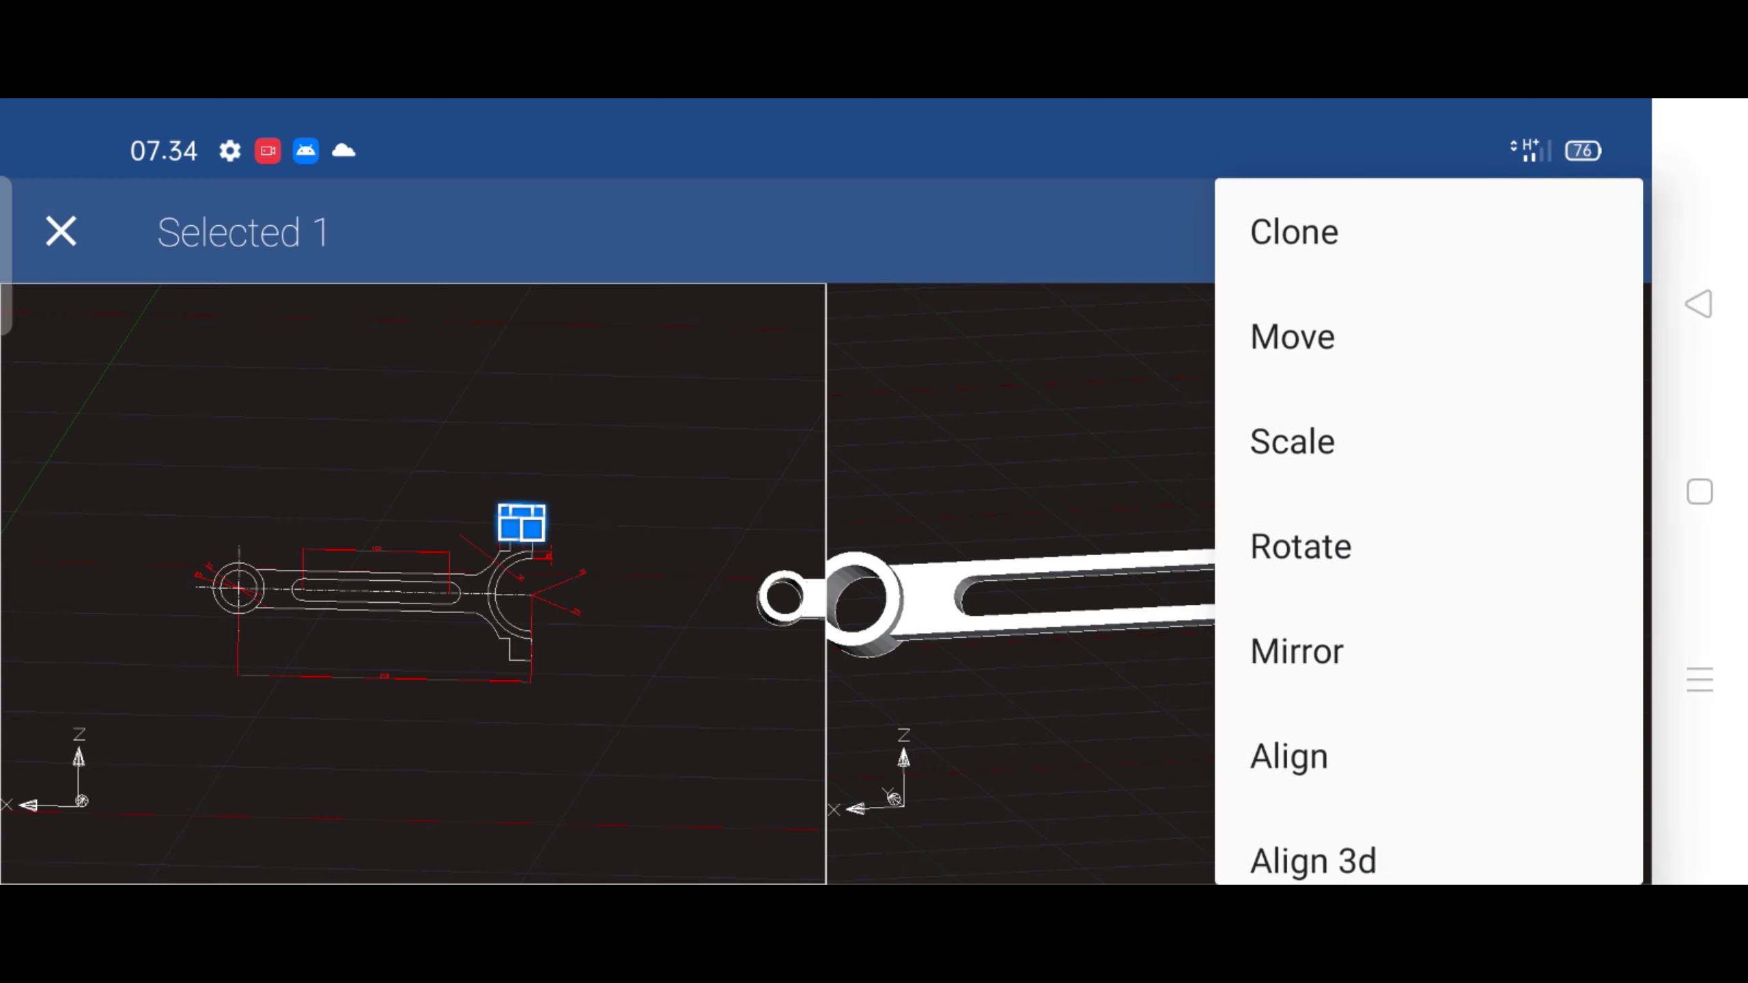
click(1699, 304)
click(1611, 232)
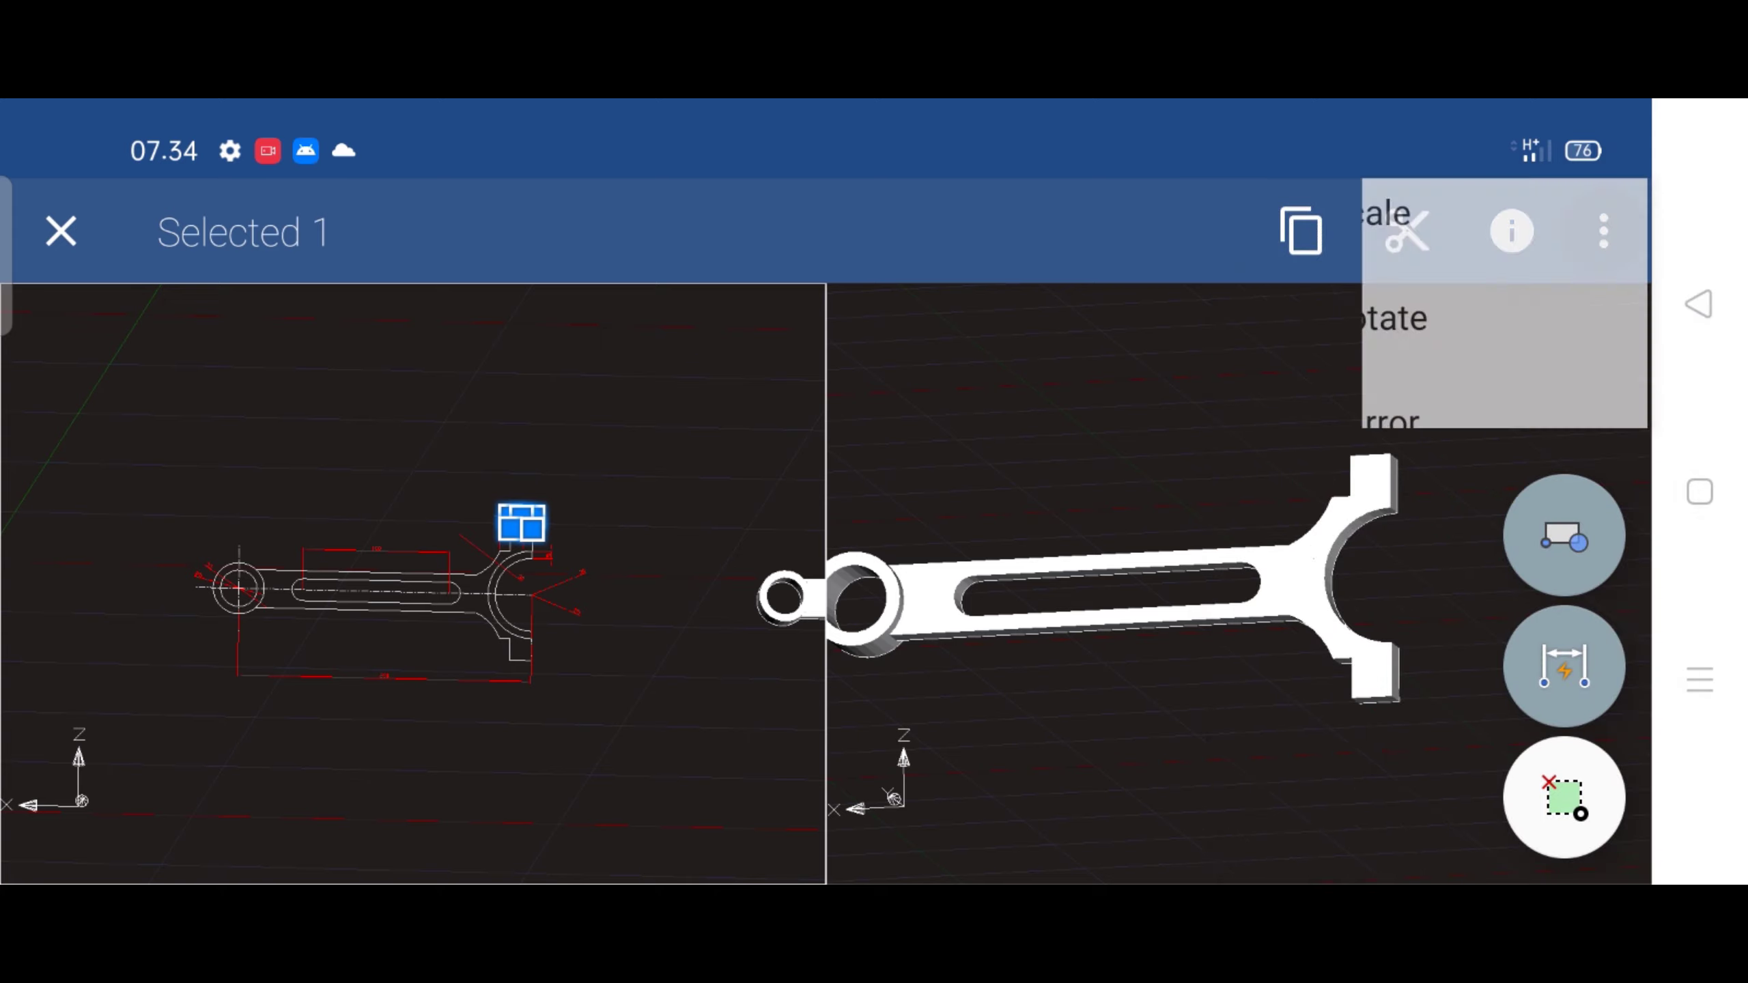
click(1699, 304)
click(60, 231)
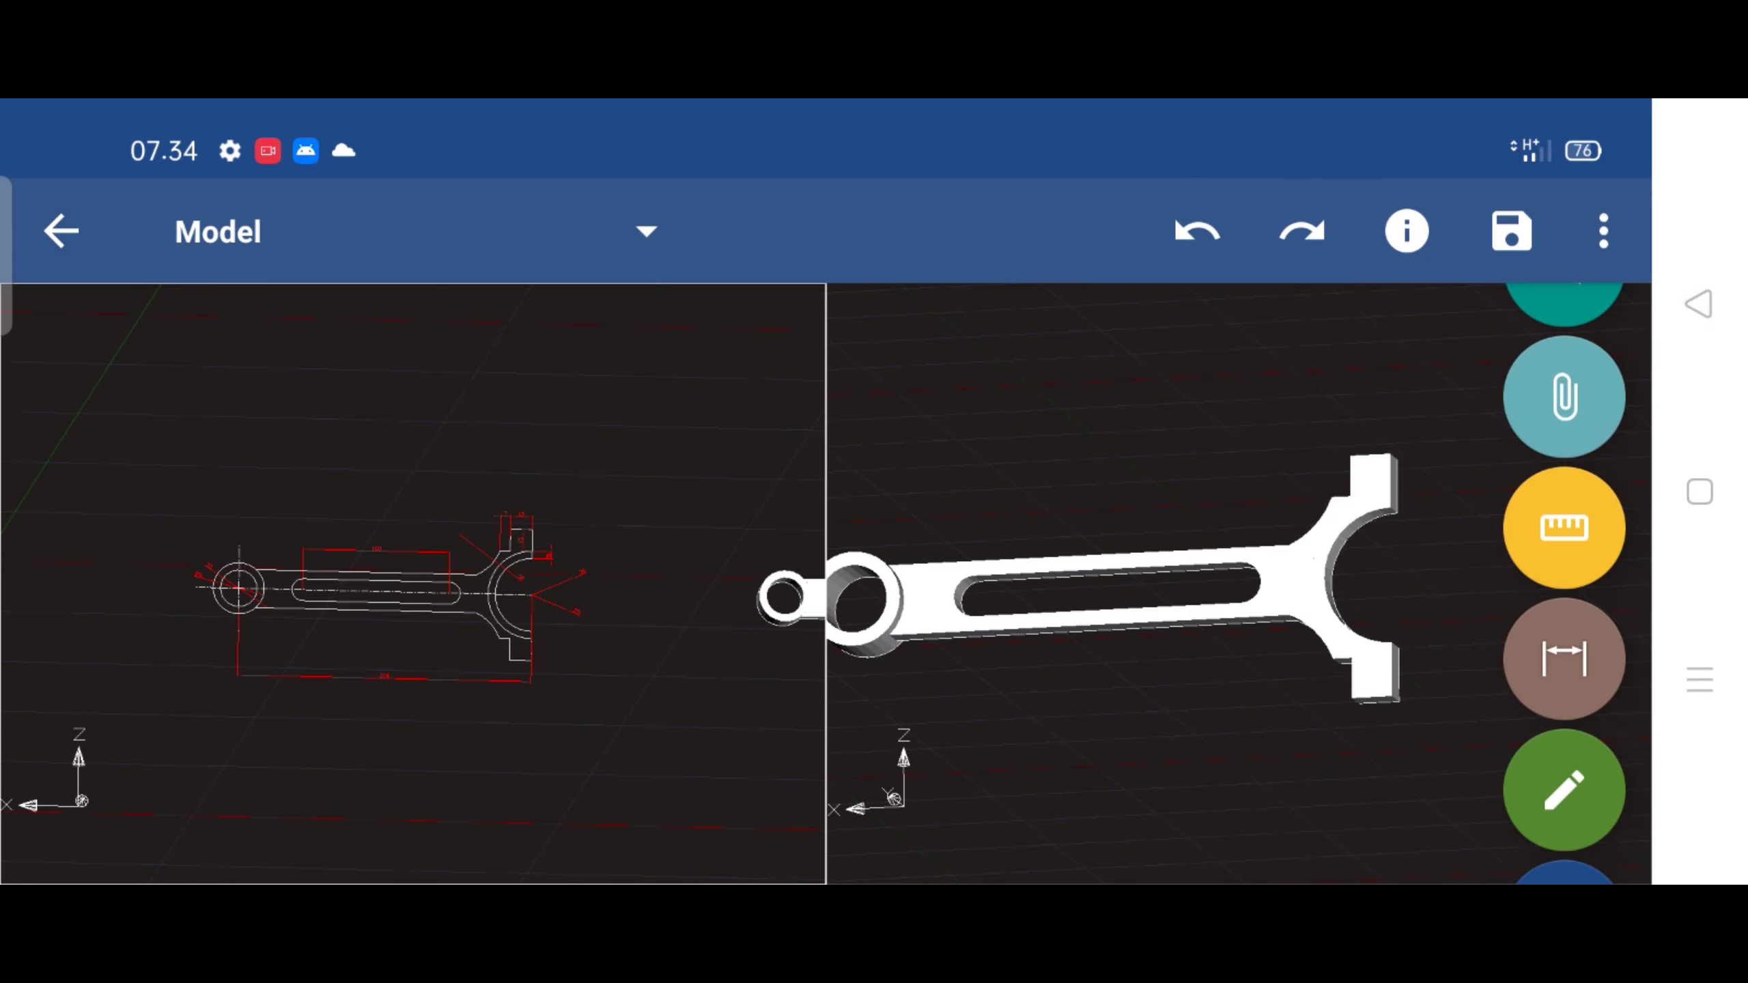
Show the left viewport in Top view
click(1630, 240)
click(1308, 442)
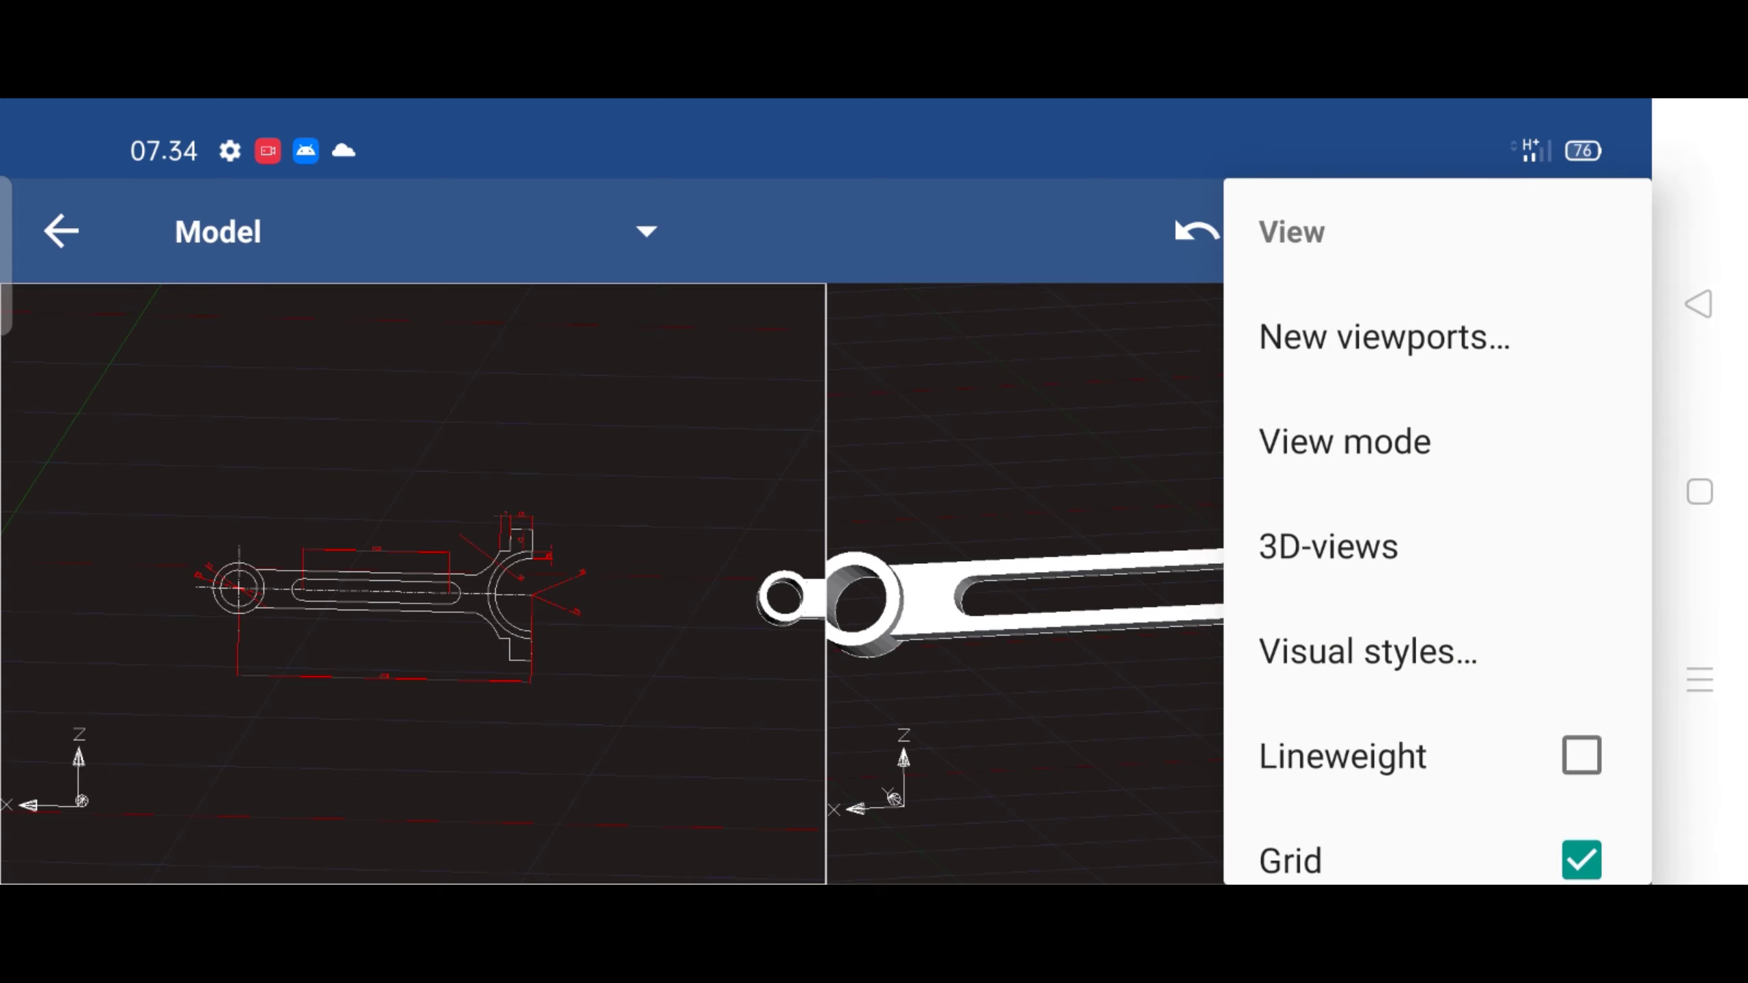
click(1421, 546)
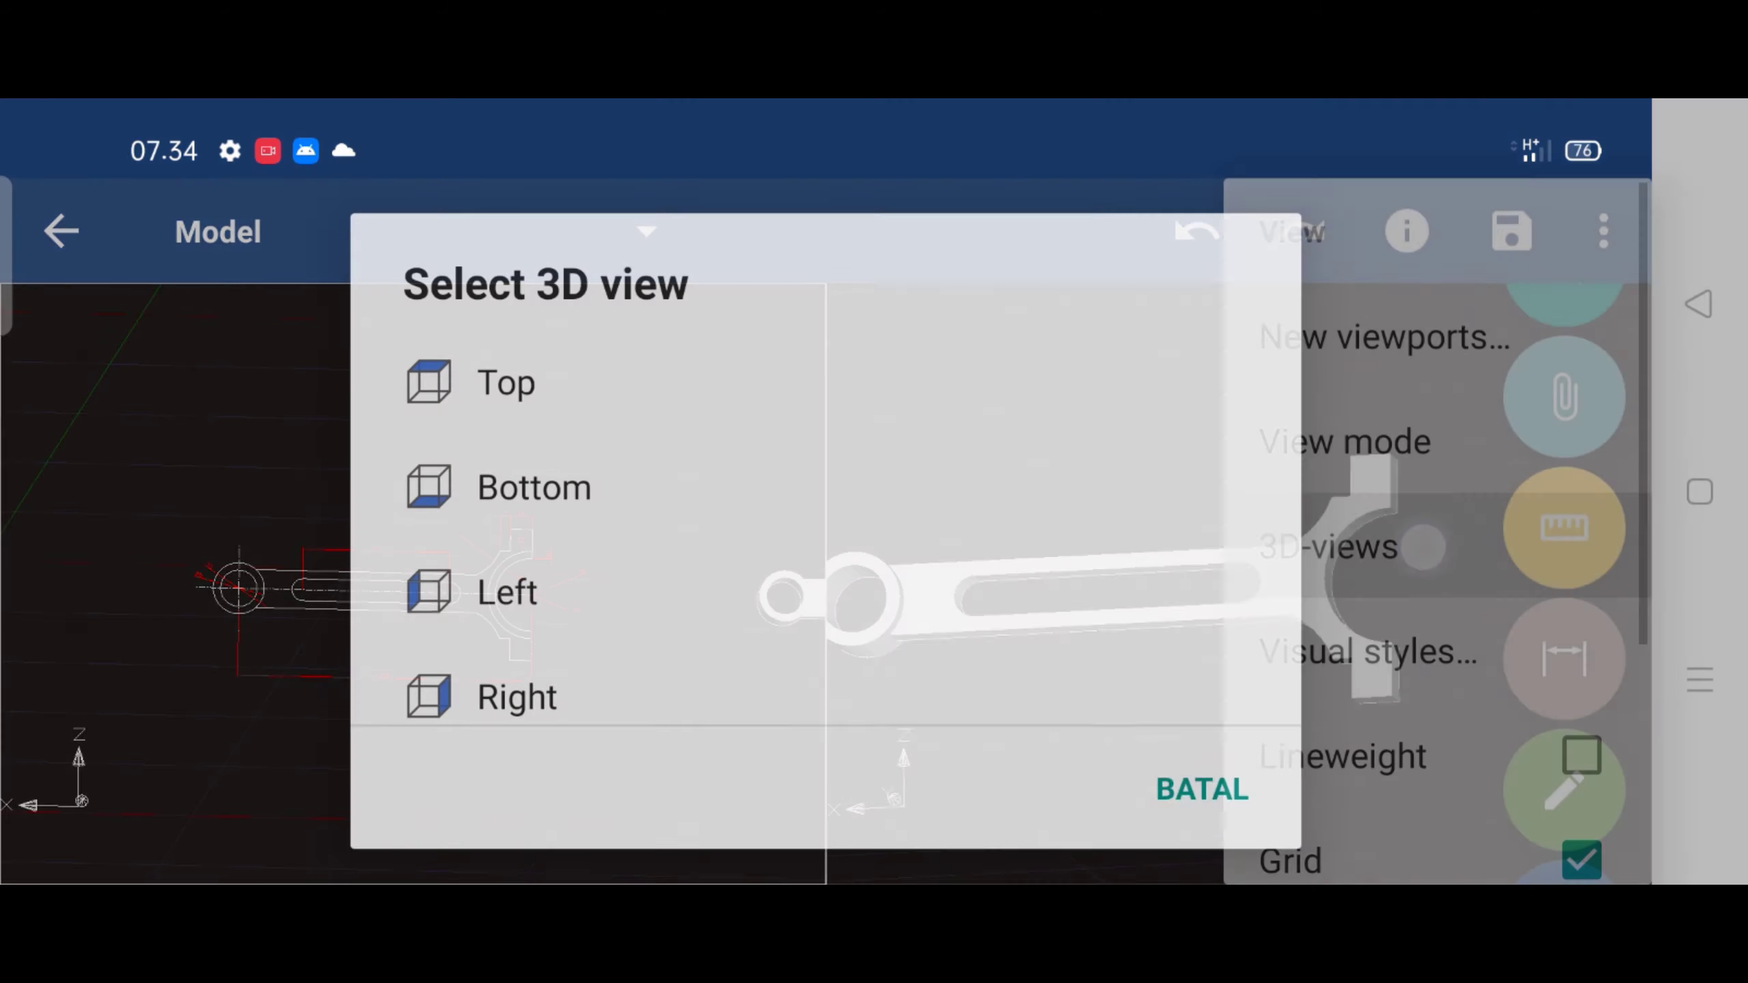
click(463, 393)
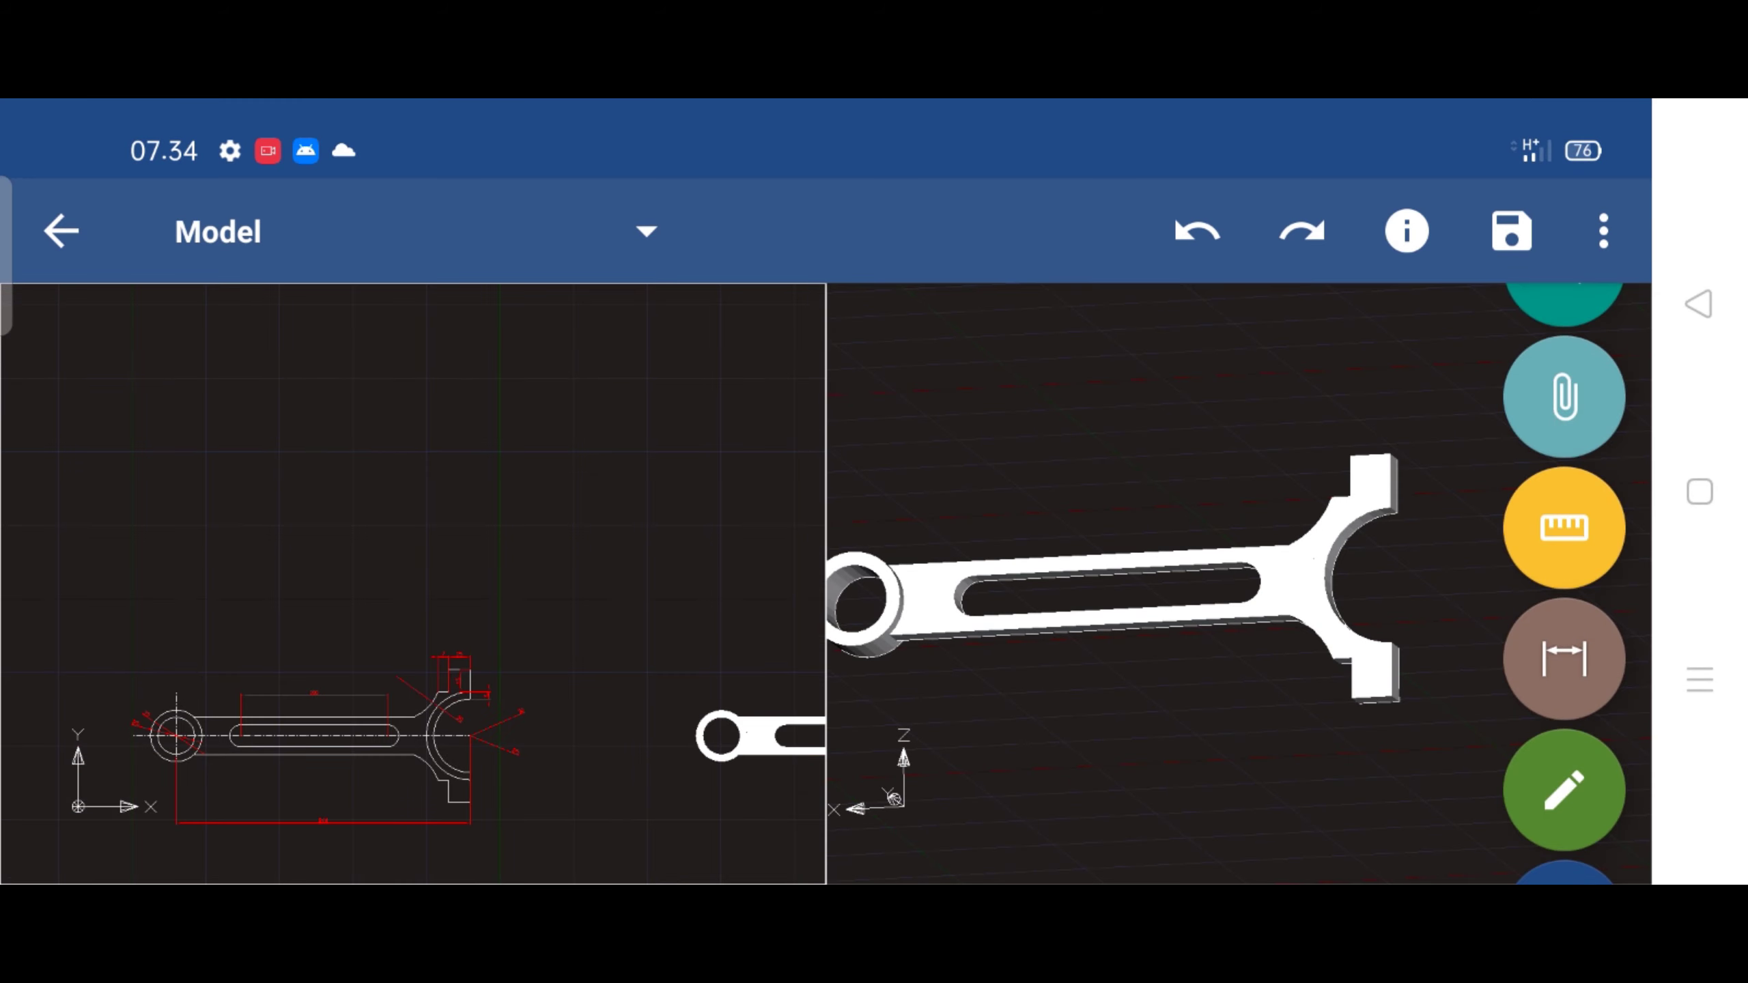
Activate the right viewport and show the rod solid in SE isometric view
click(1234, 431)
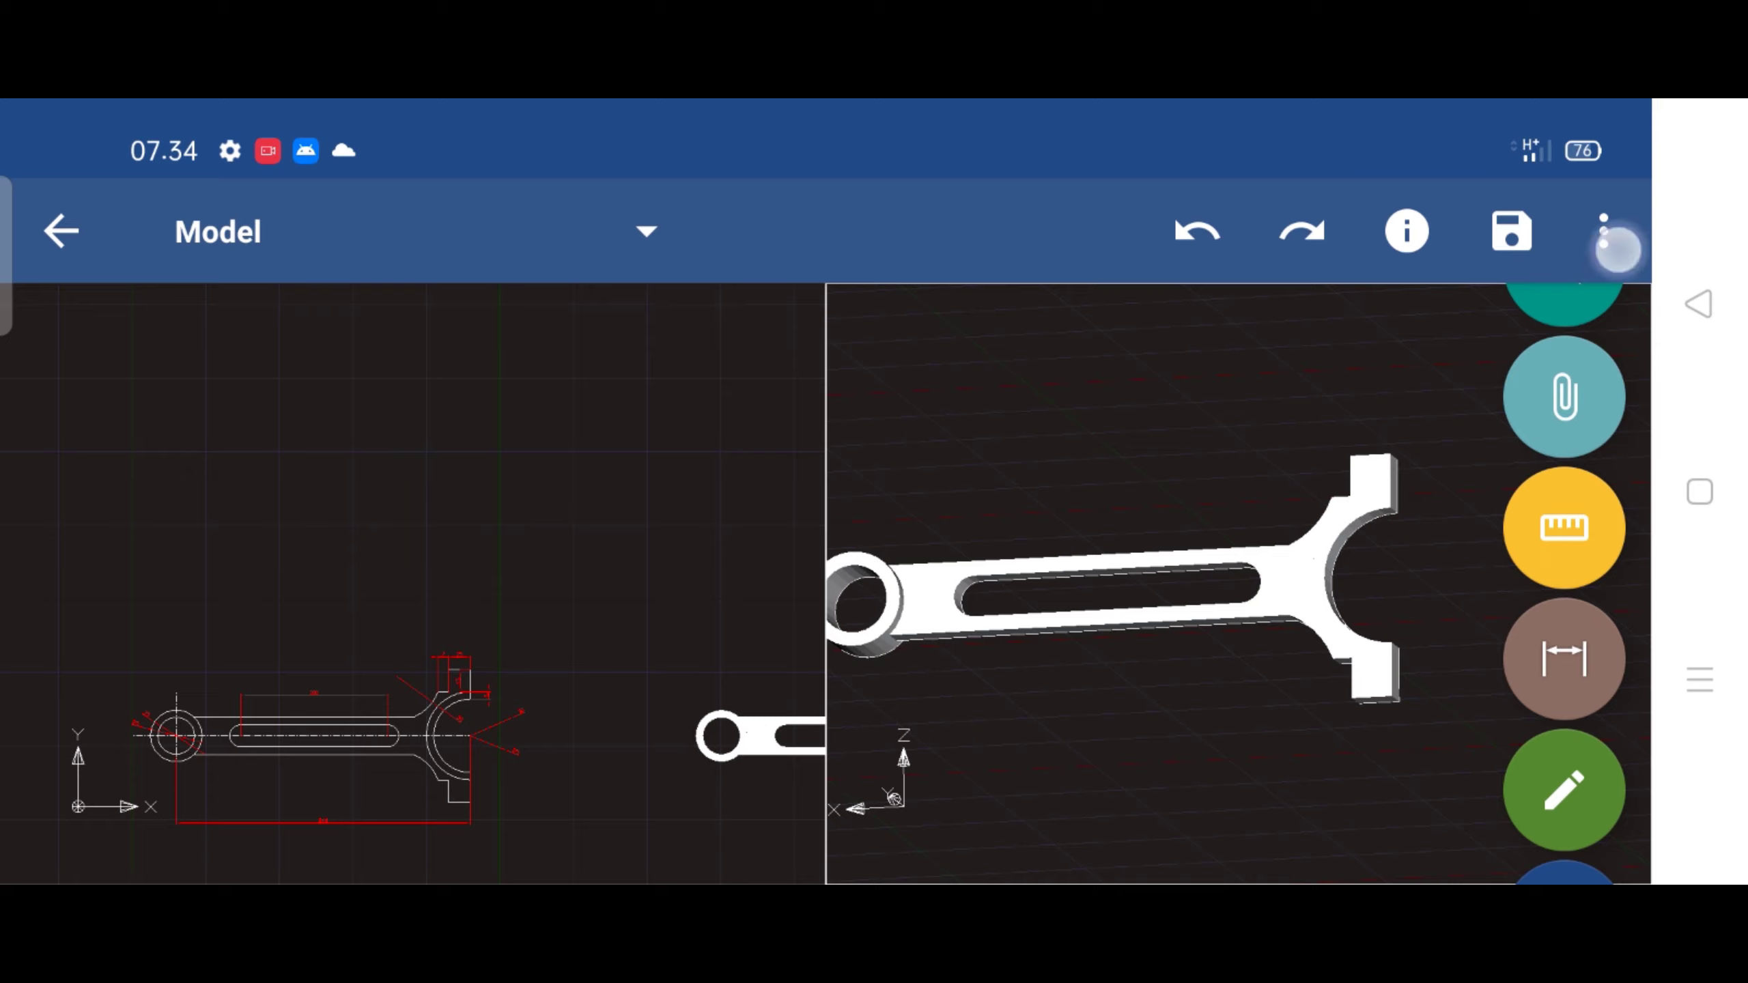
click(1610, 234)
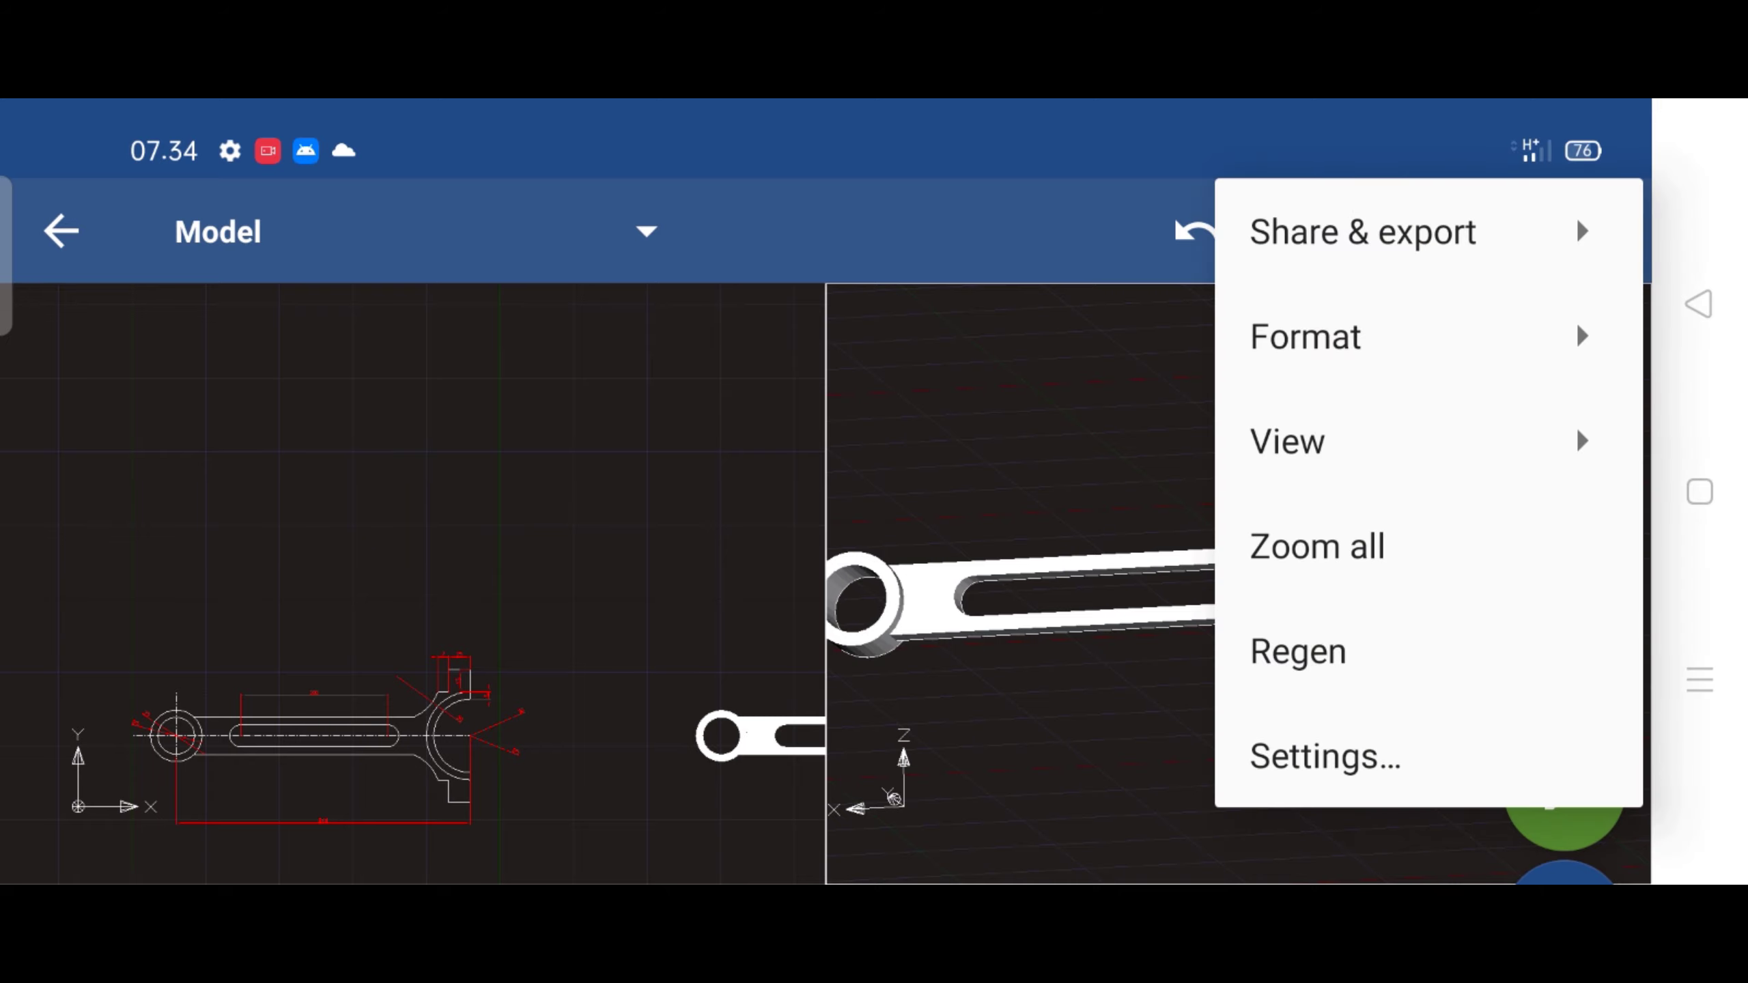
click(1307, 441)
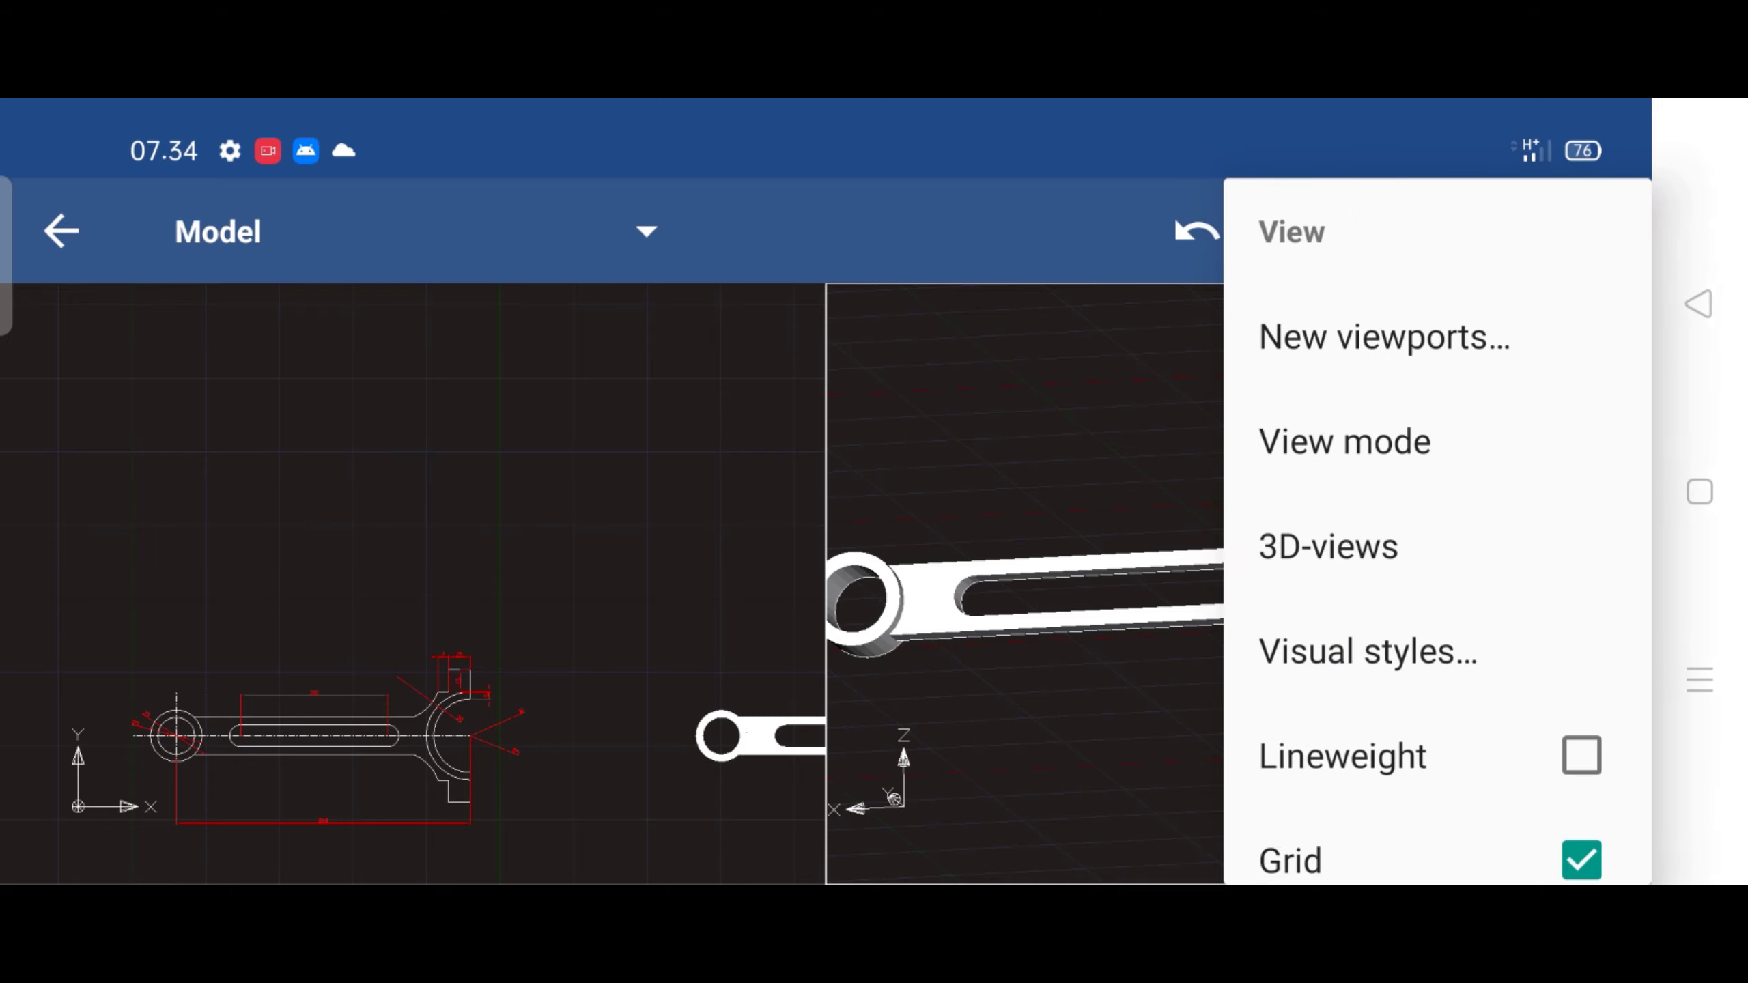
click(1542, 551)
scroll(1308, 413, down, 3)
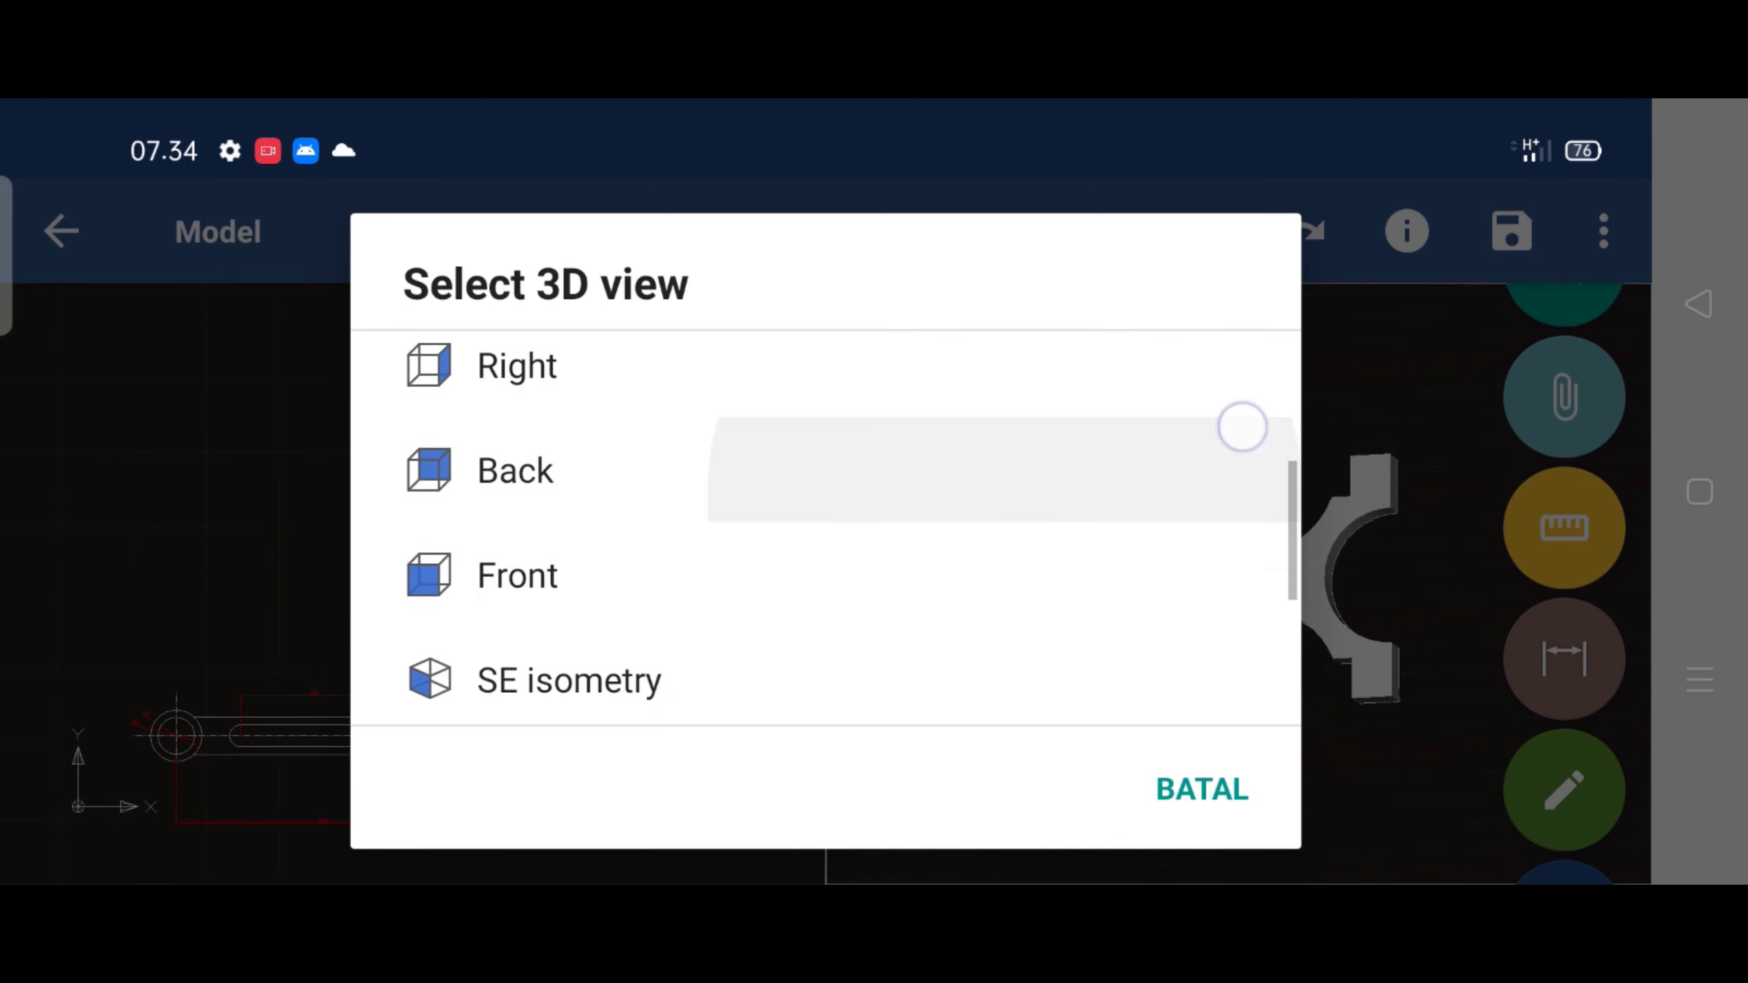
scroll(1240, 425, down, 3)
click(572, 537)
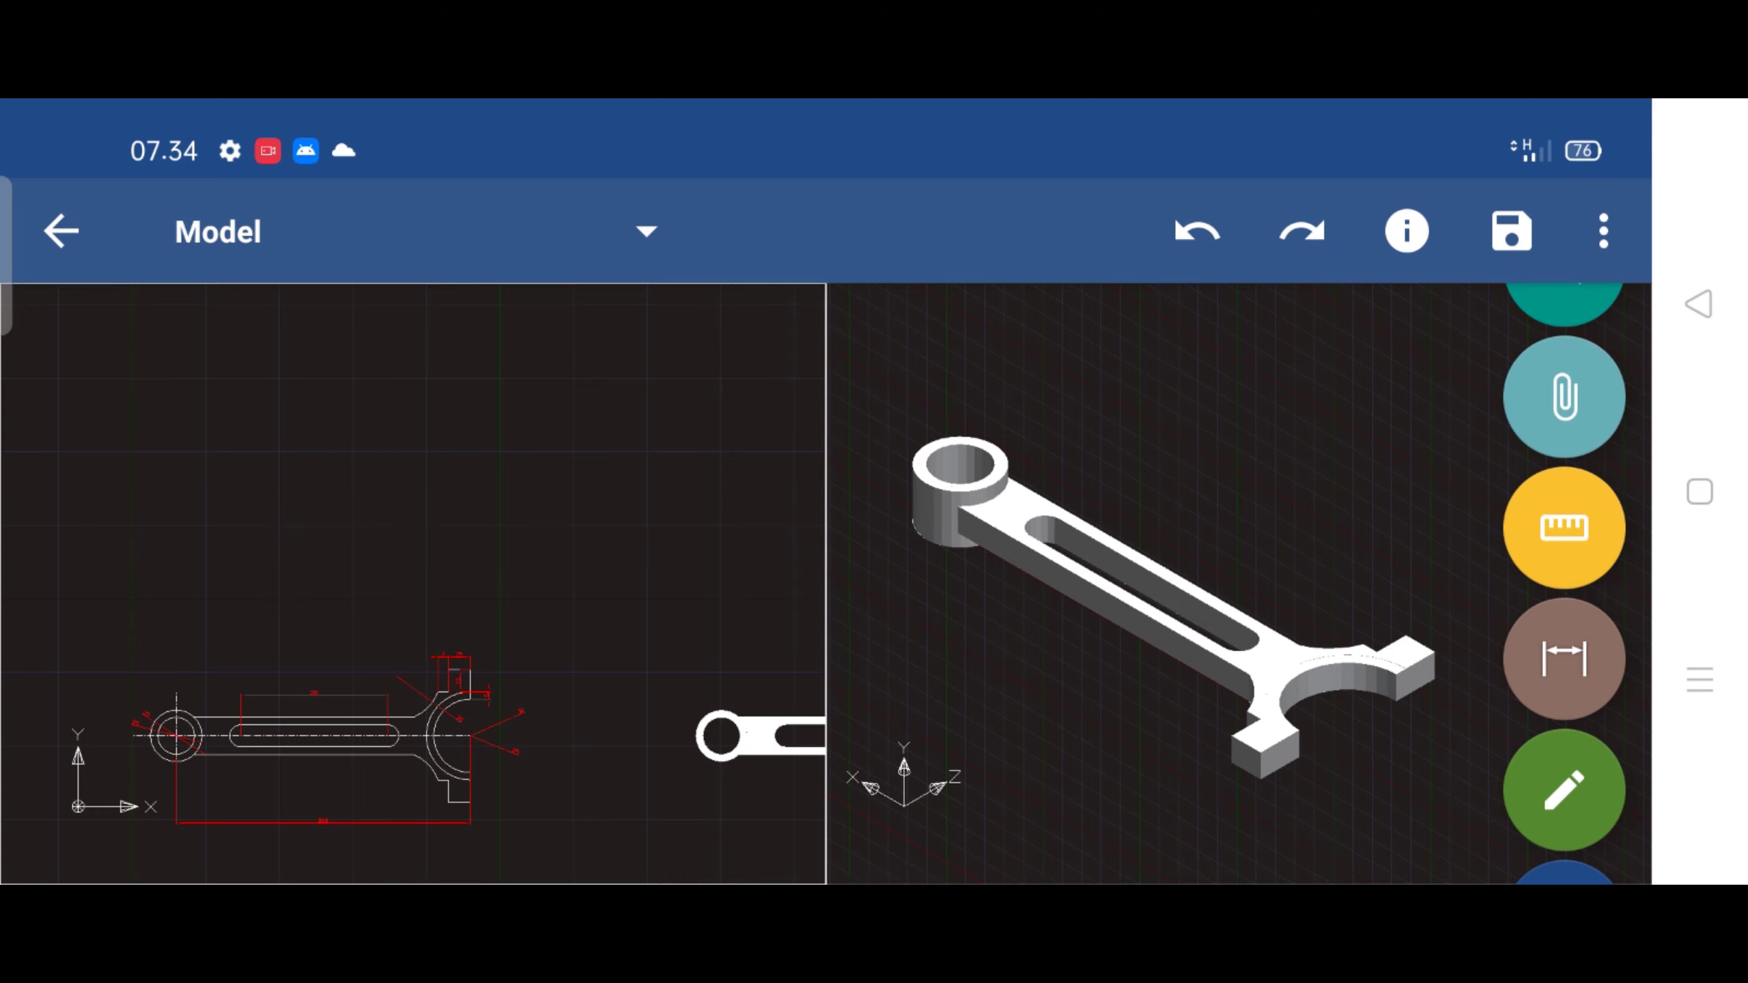
scroll(508, 406, up, 3)
scroll(479, 436, up, 3)
scroll(480, 435, up, 2)
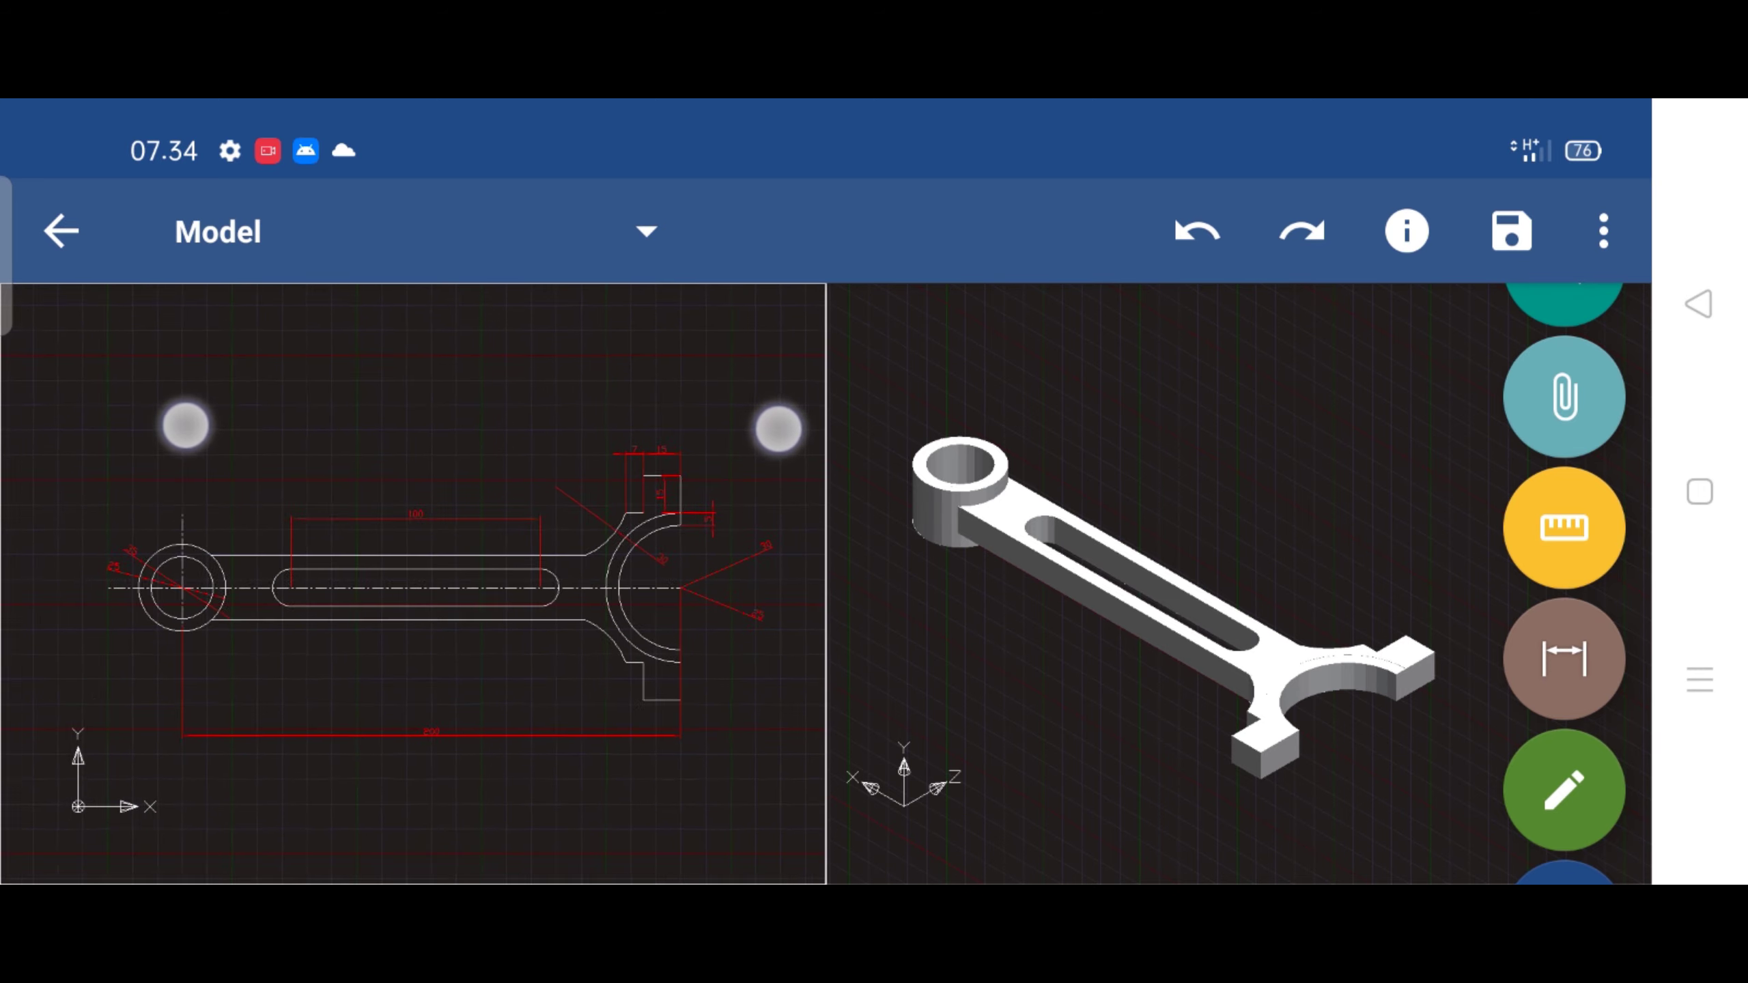
scroll(480, 424, up, 1)
Look through the Snap and Grid settings, then return to the drawing
click(1614, 238)
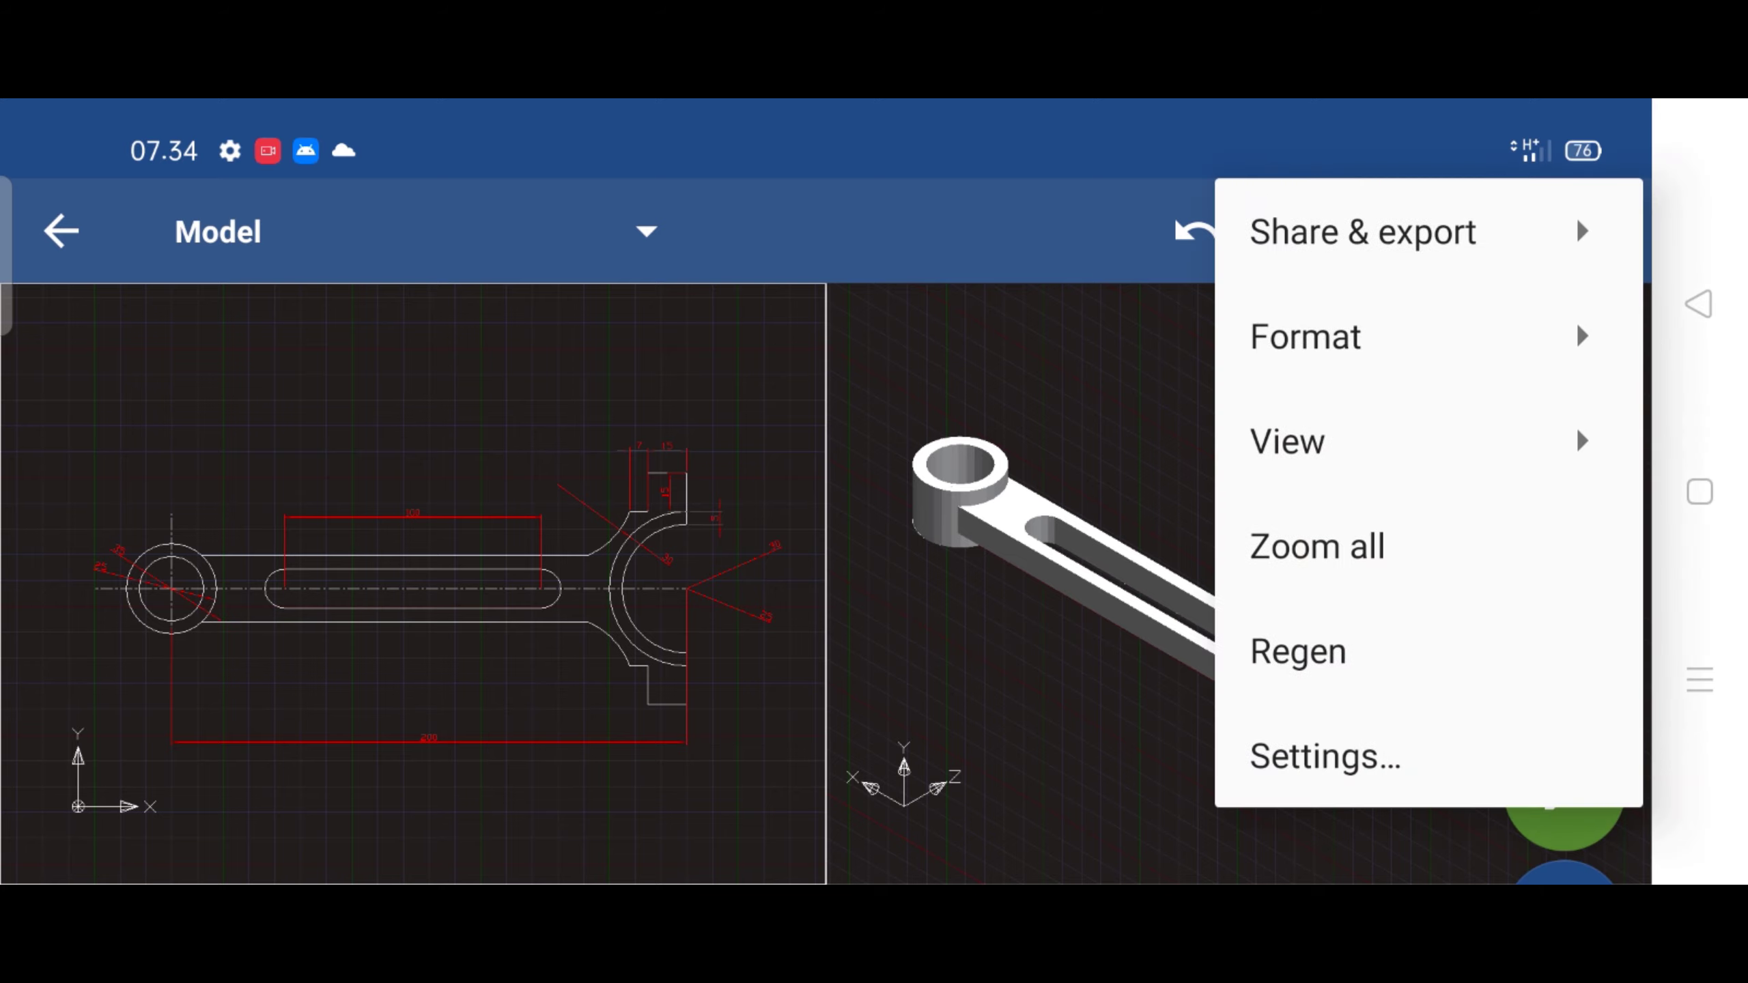
click(1325, 755)
scroll(242, 624, down, 5)
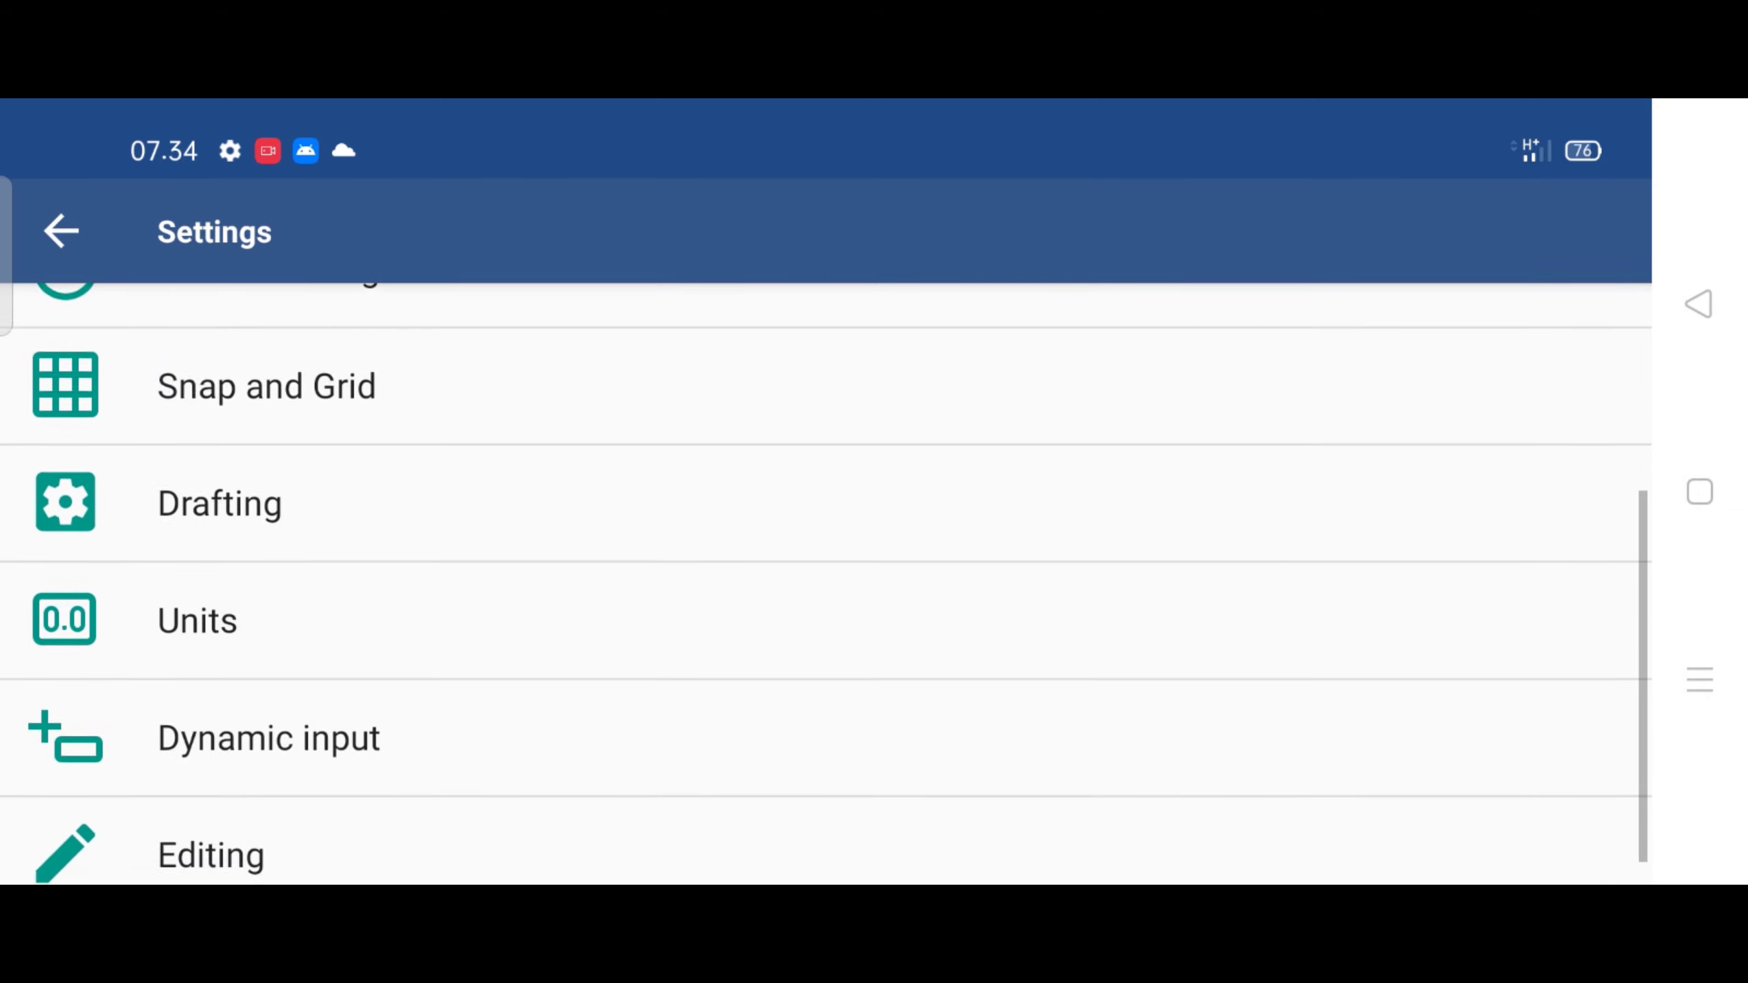
click(222, 380)
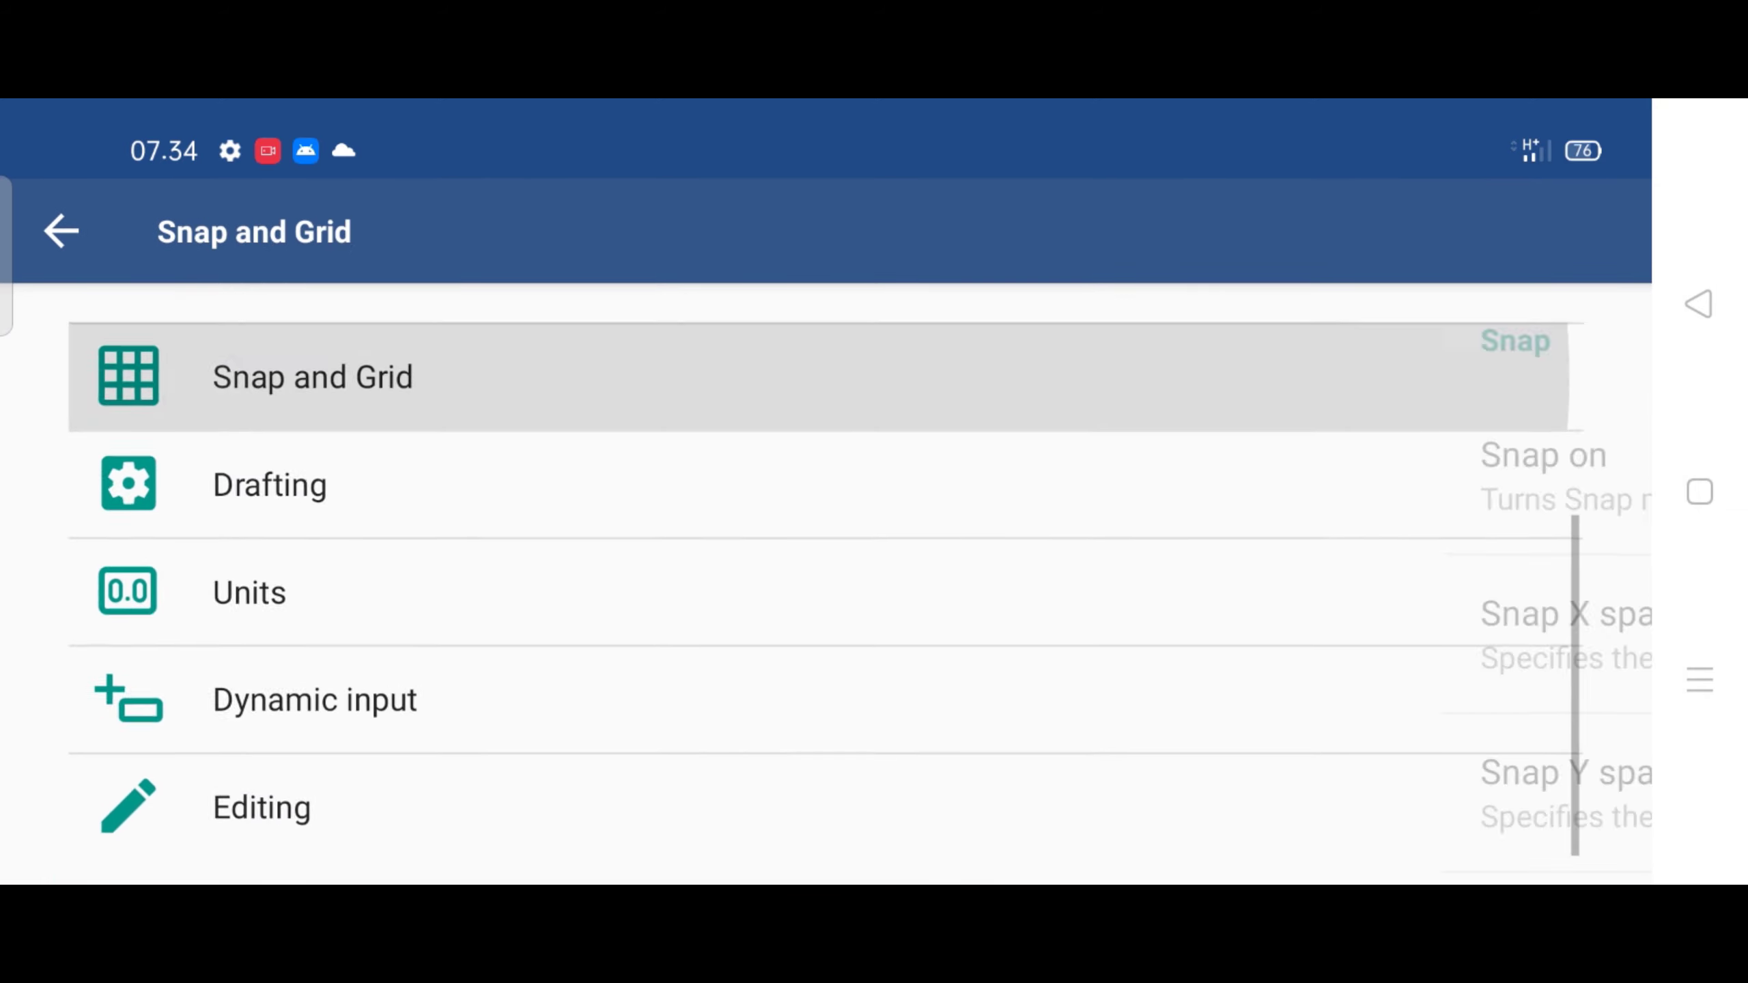
mouse_move(1425, 641)
mouse_down()
mouse_move(1486, 390)
mouse_move(1516, 381)
mouse_up()
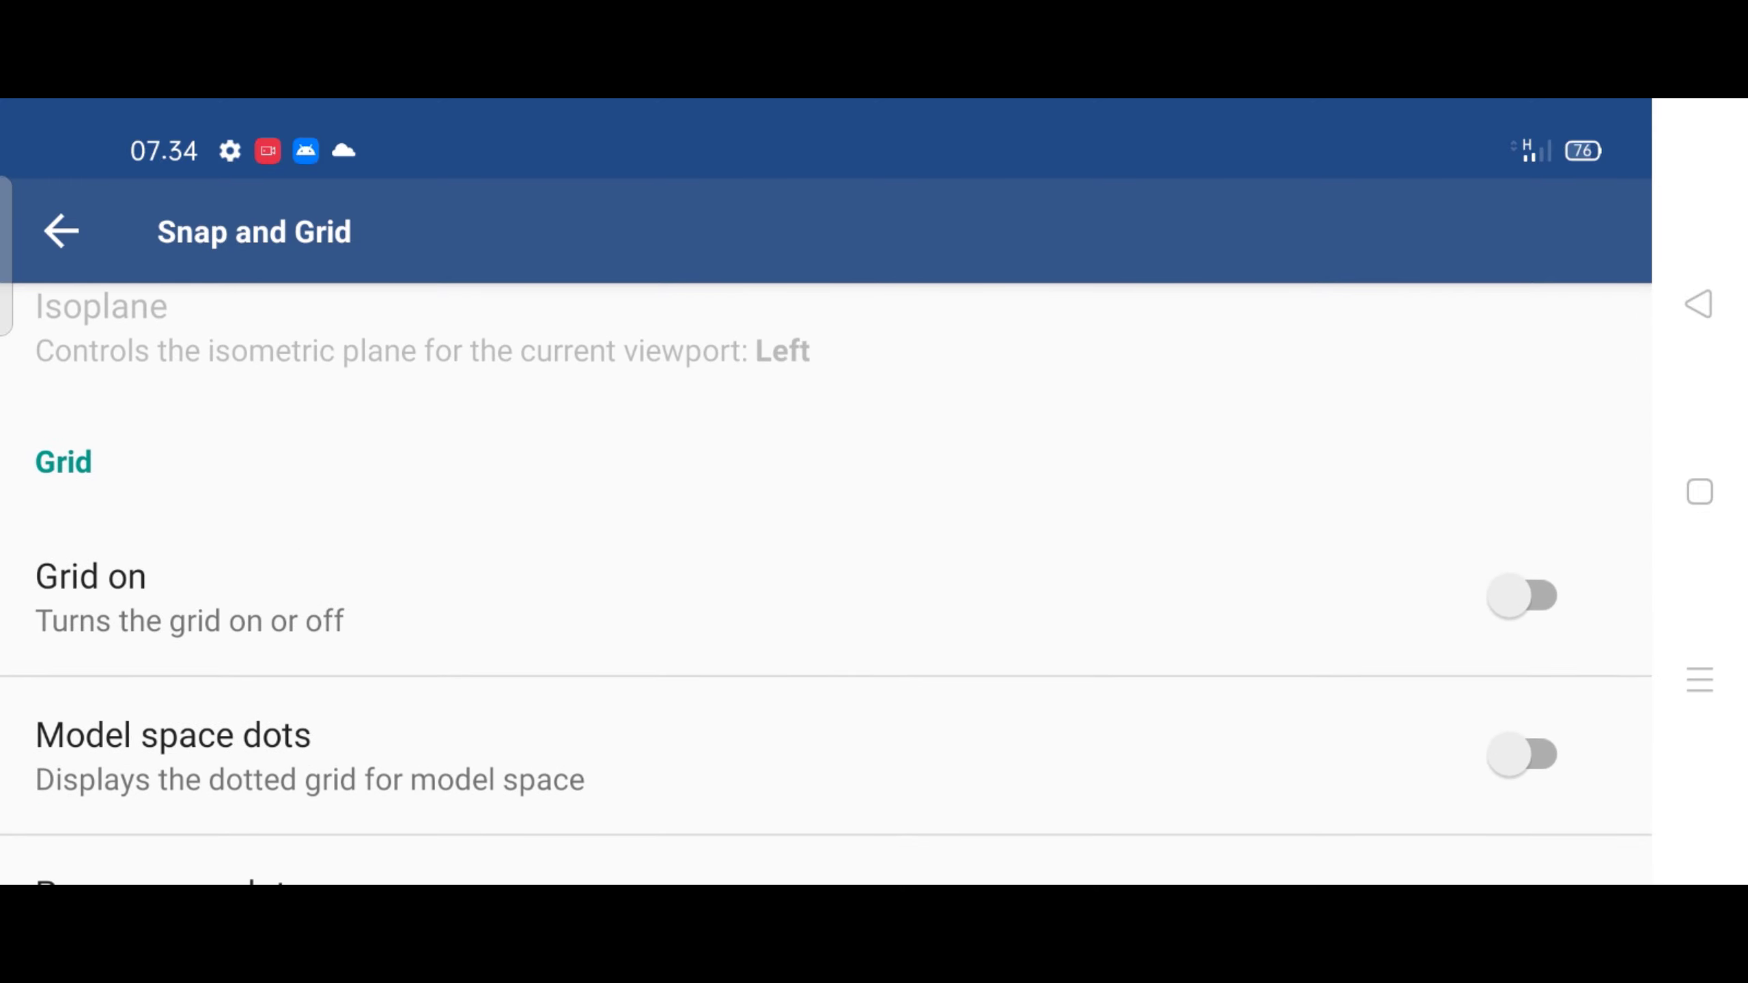
click(60, 231)
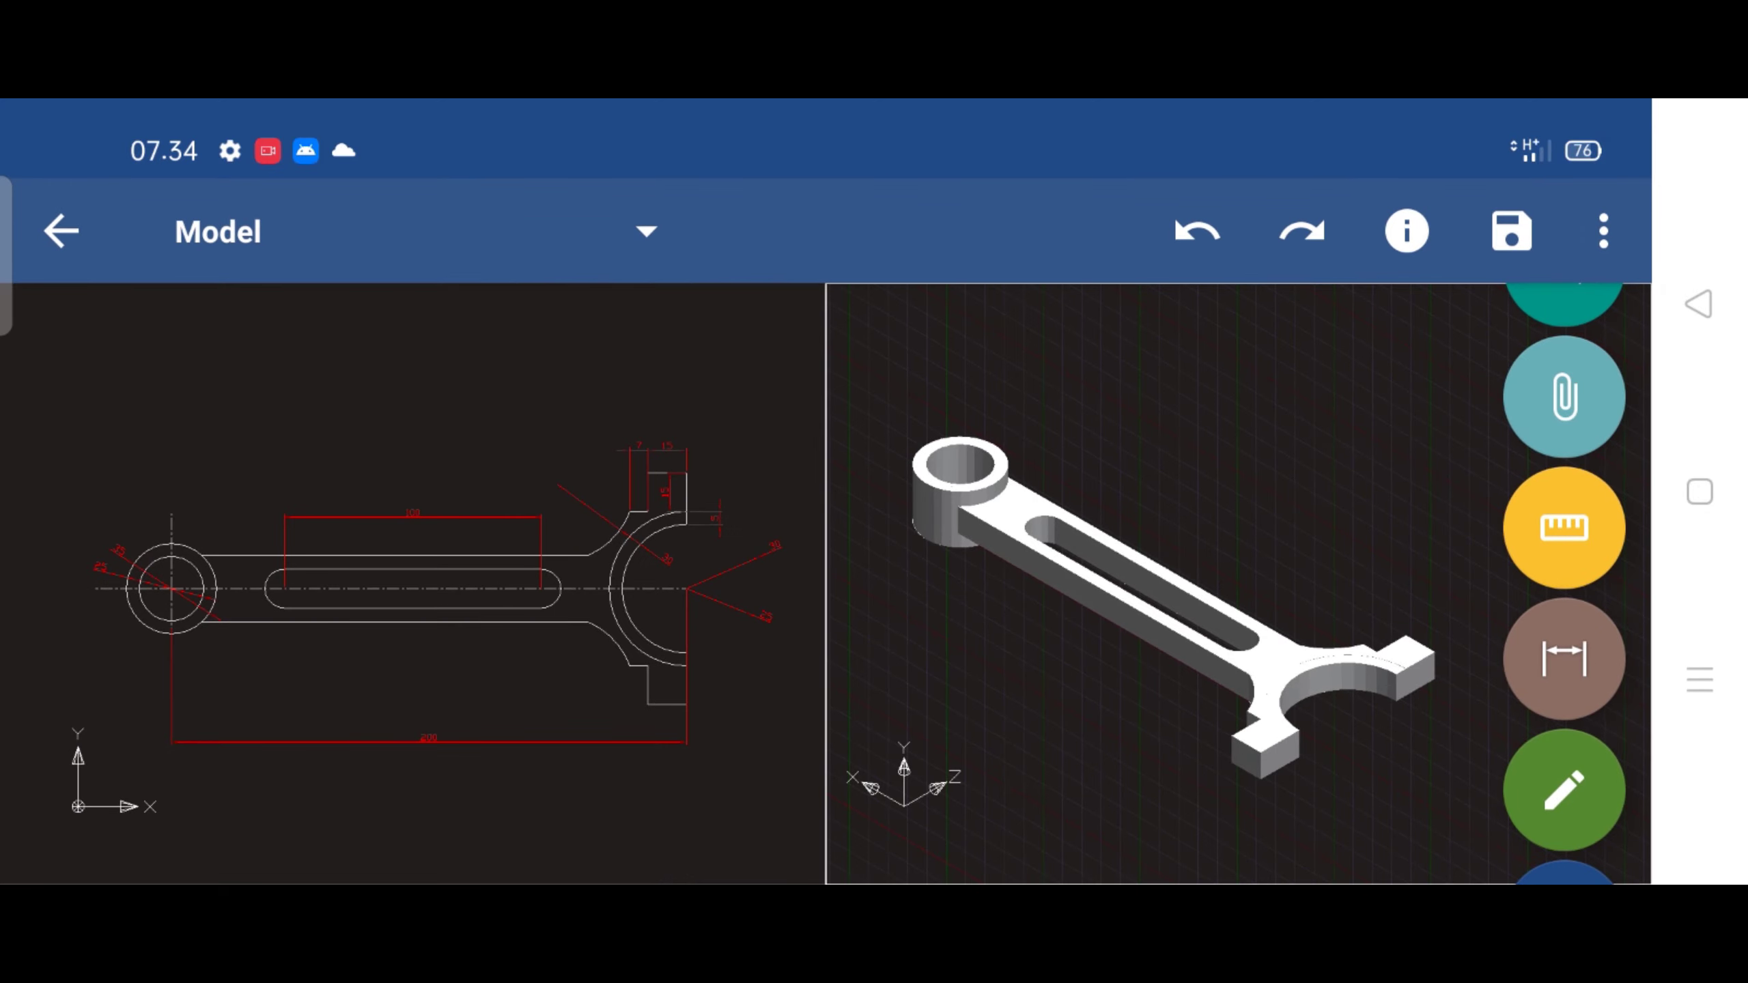
Reopen the app settings from the main options list
click(1603, 231)
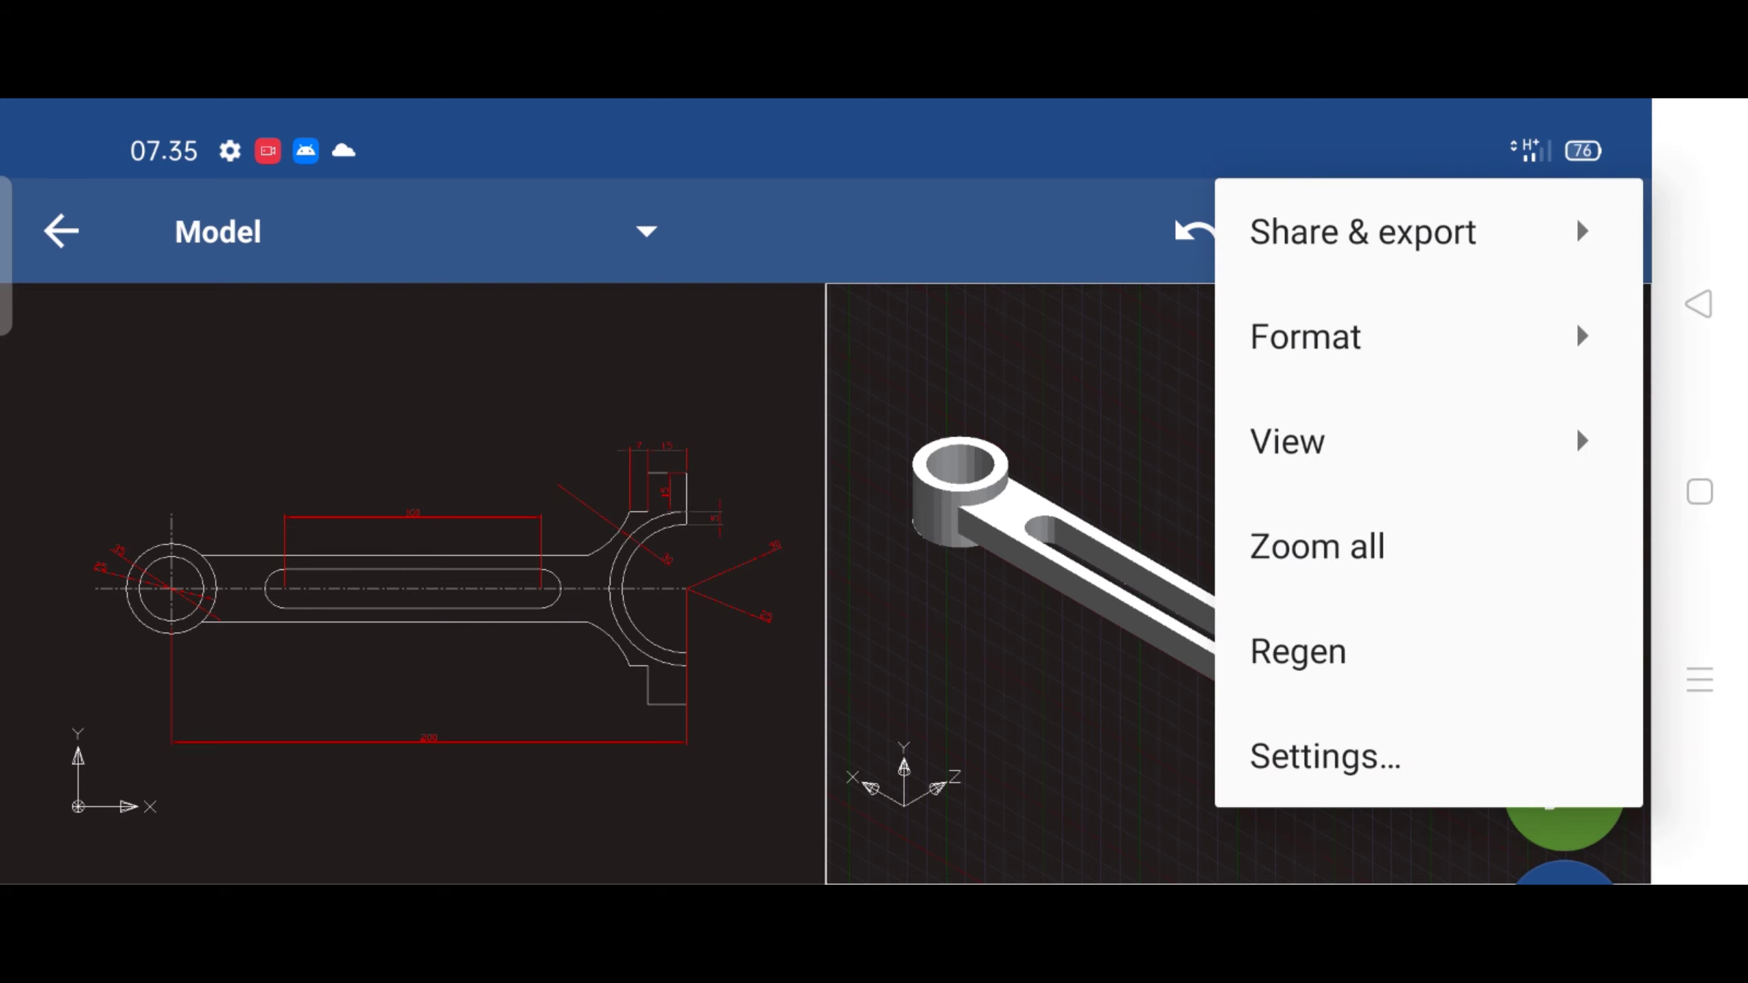
click(1519, 441)
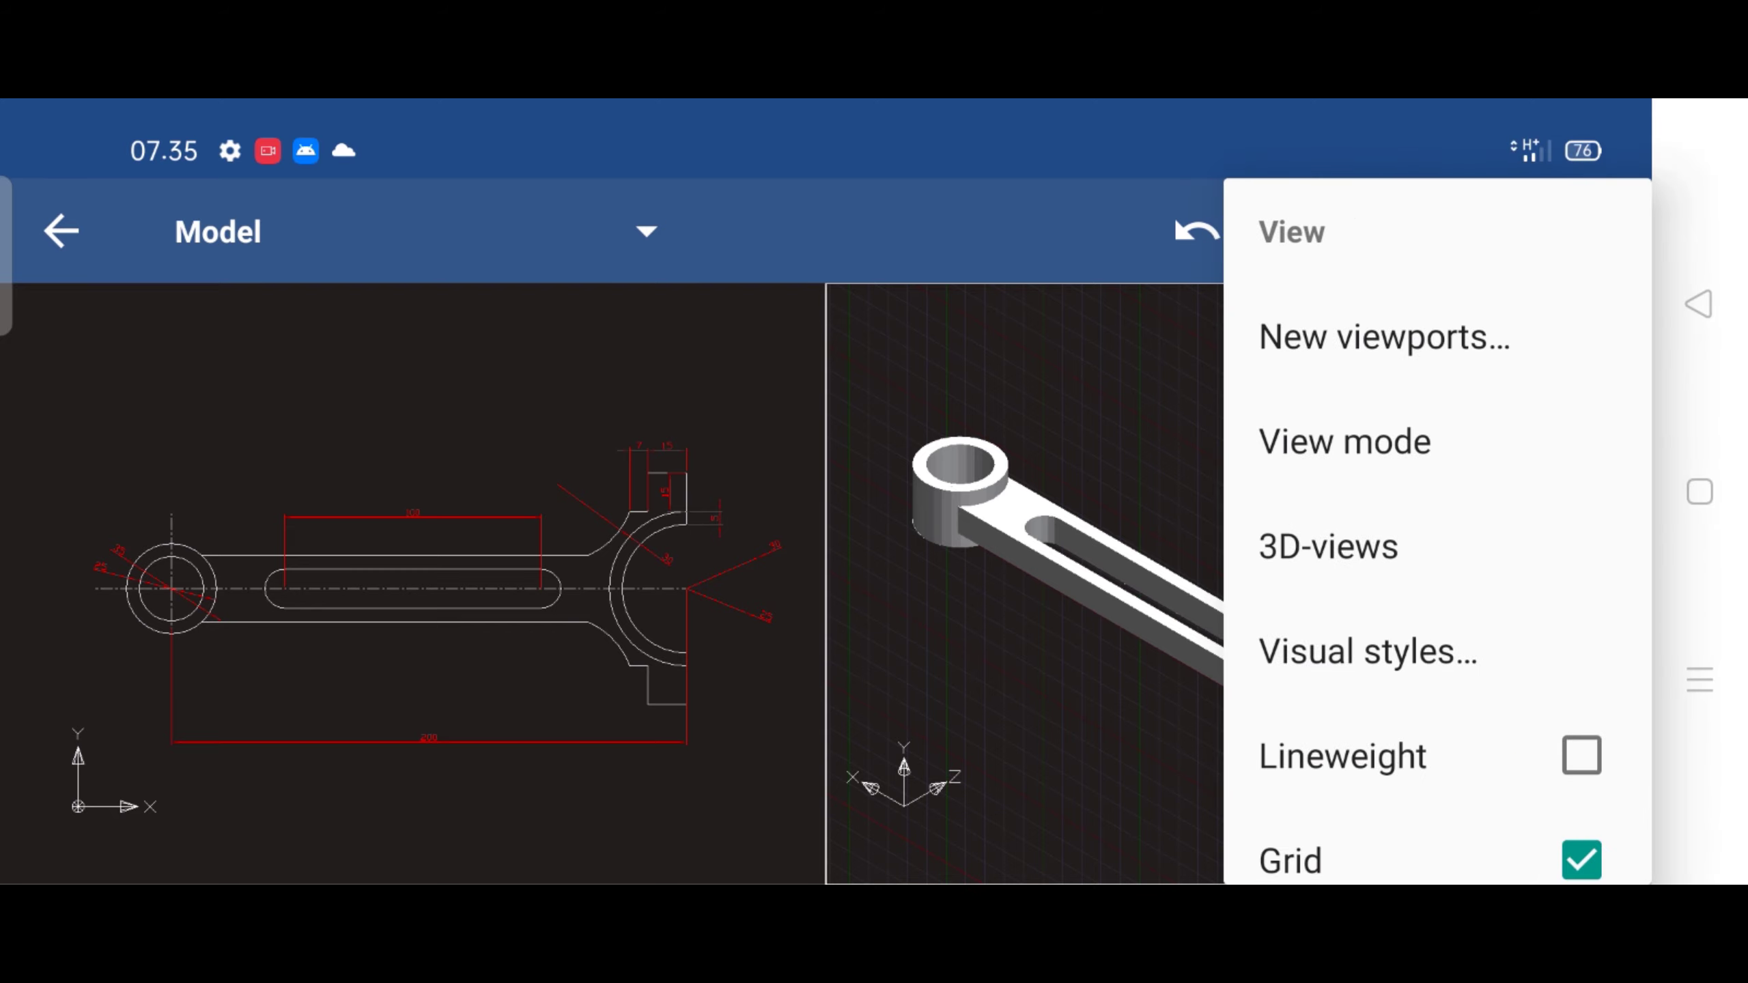
click(1699, 304)
click(1603, 231)
click(1366, 767)
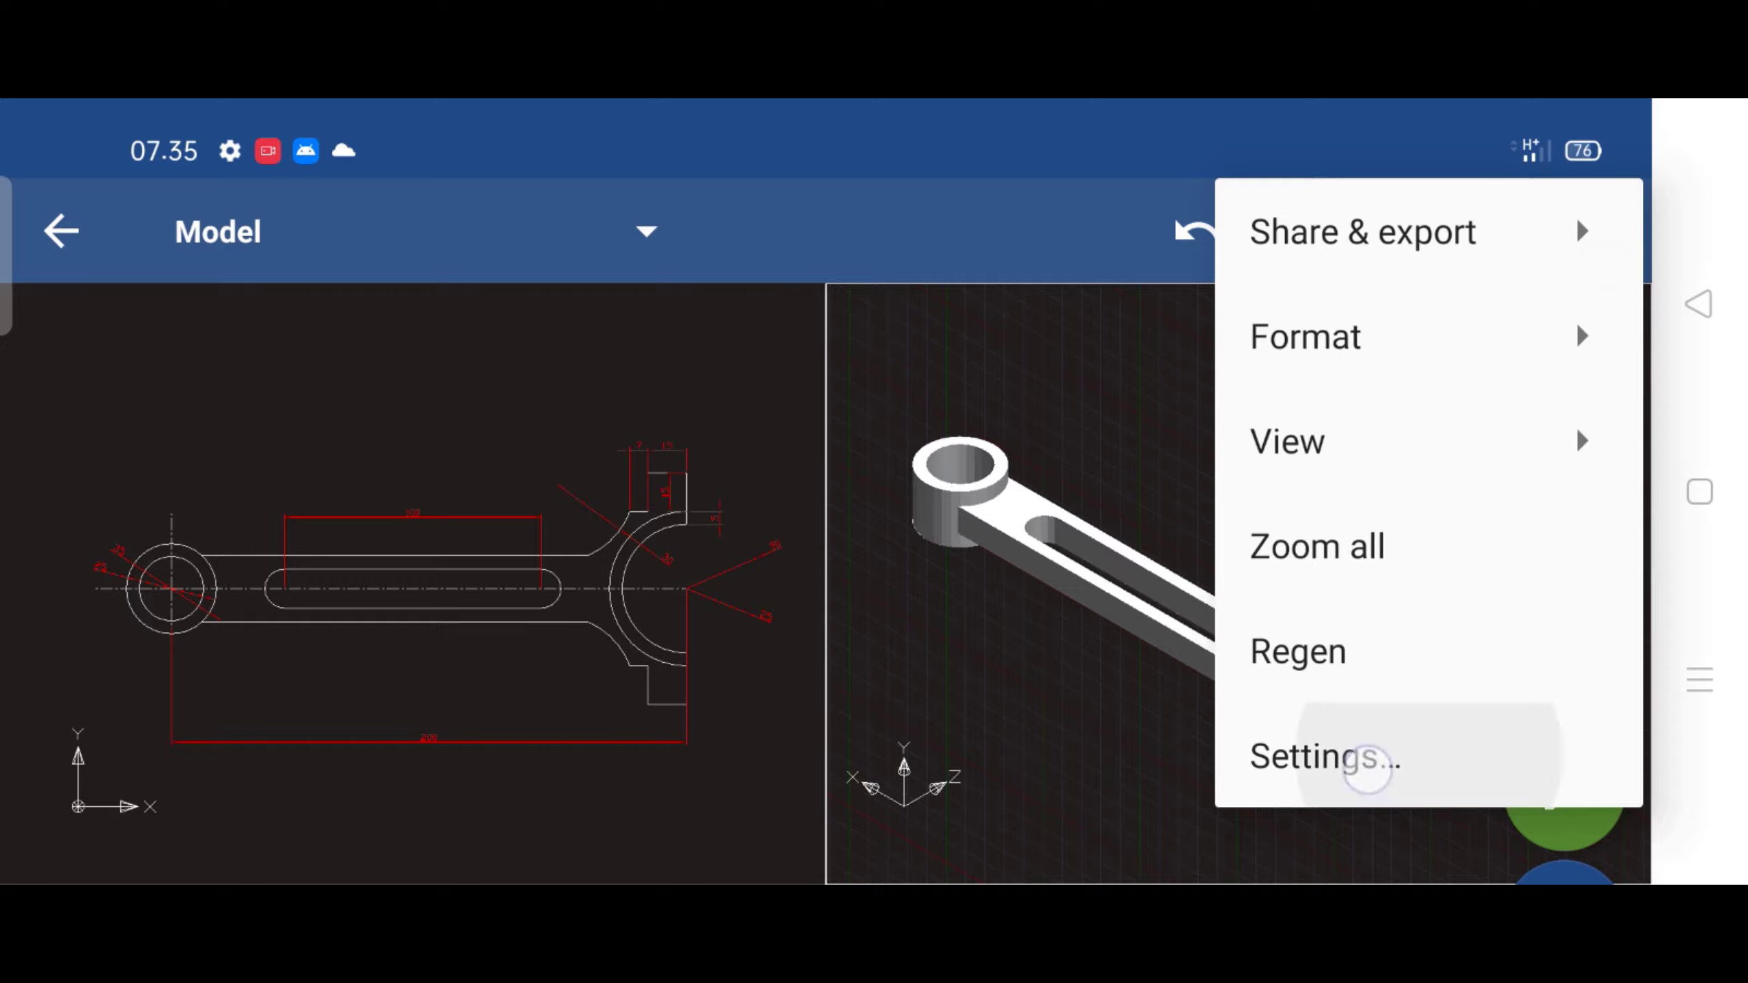
drag(230, 598, 183, 410)
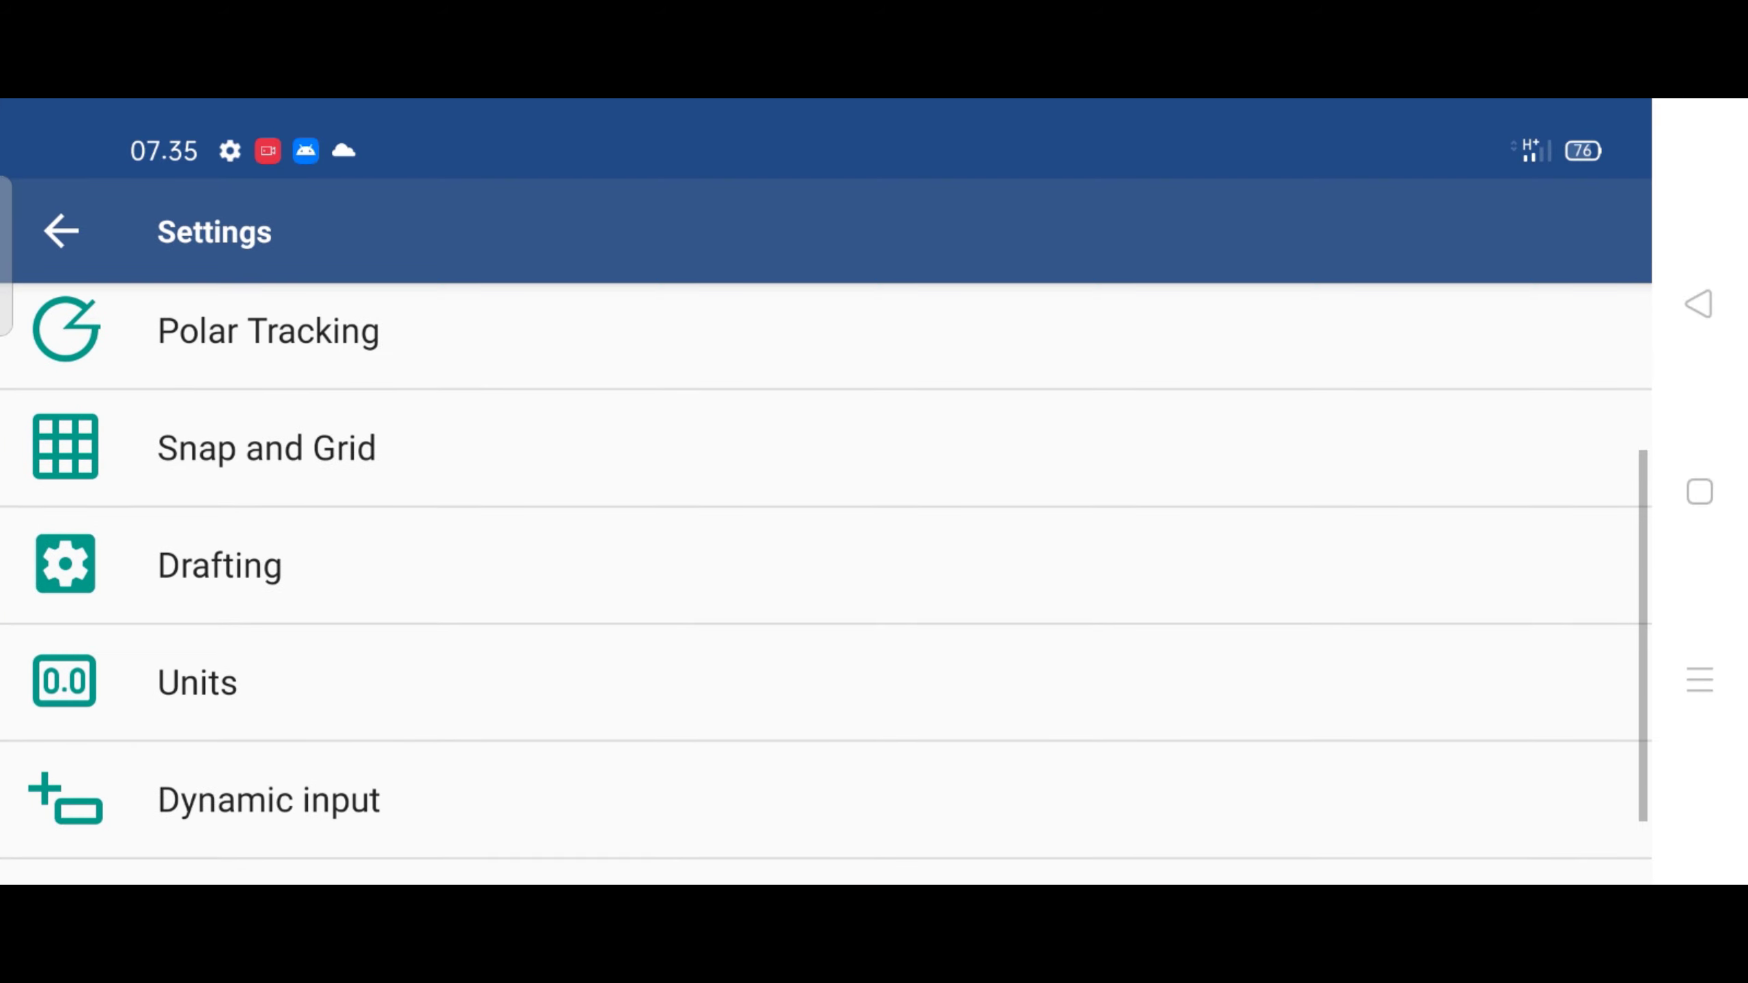
Switch Grid off in the Snap and Grid settings and leave settings
click(180, 471)
drag(1446, 723, 1445, 388)
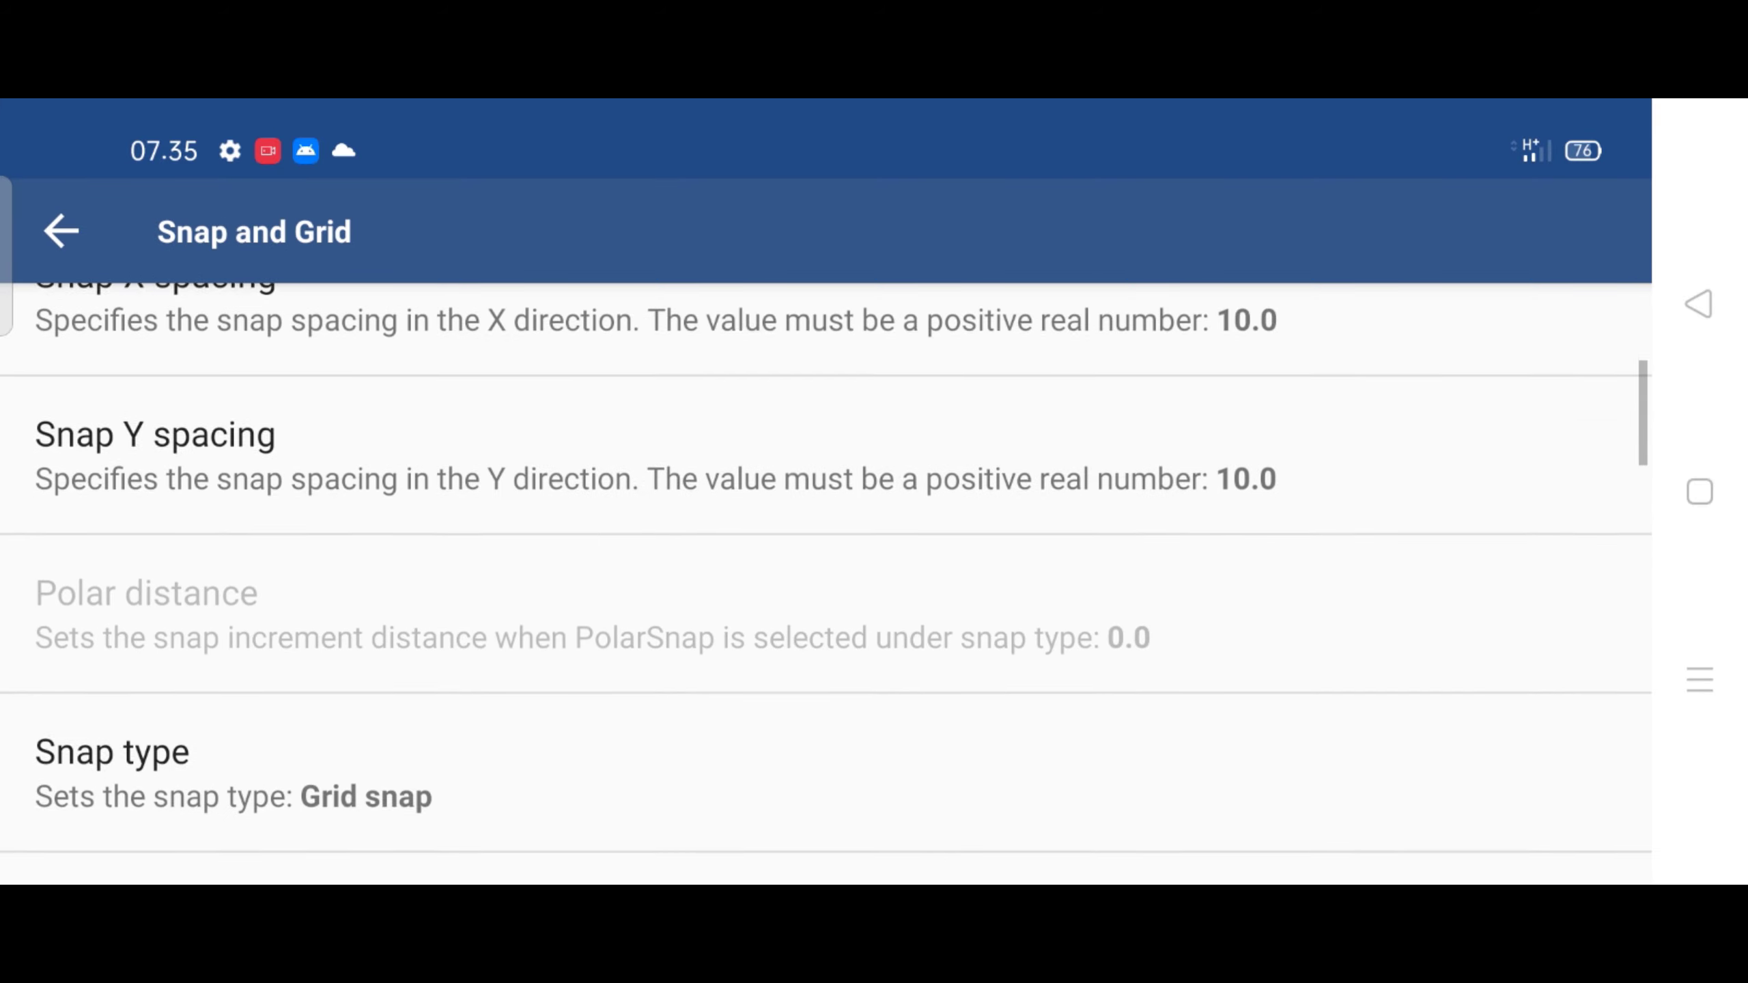
drag(1409, 574, 1409, 344)
drag(826, 688, 826, 426)
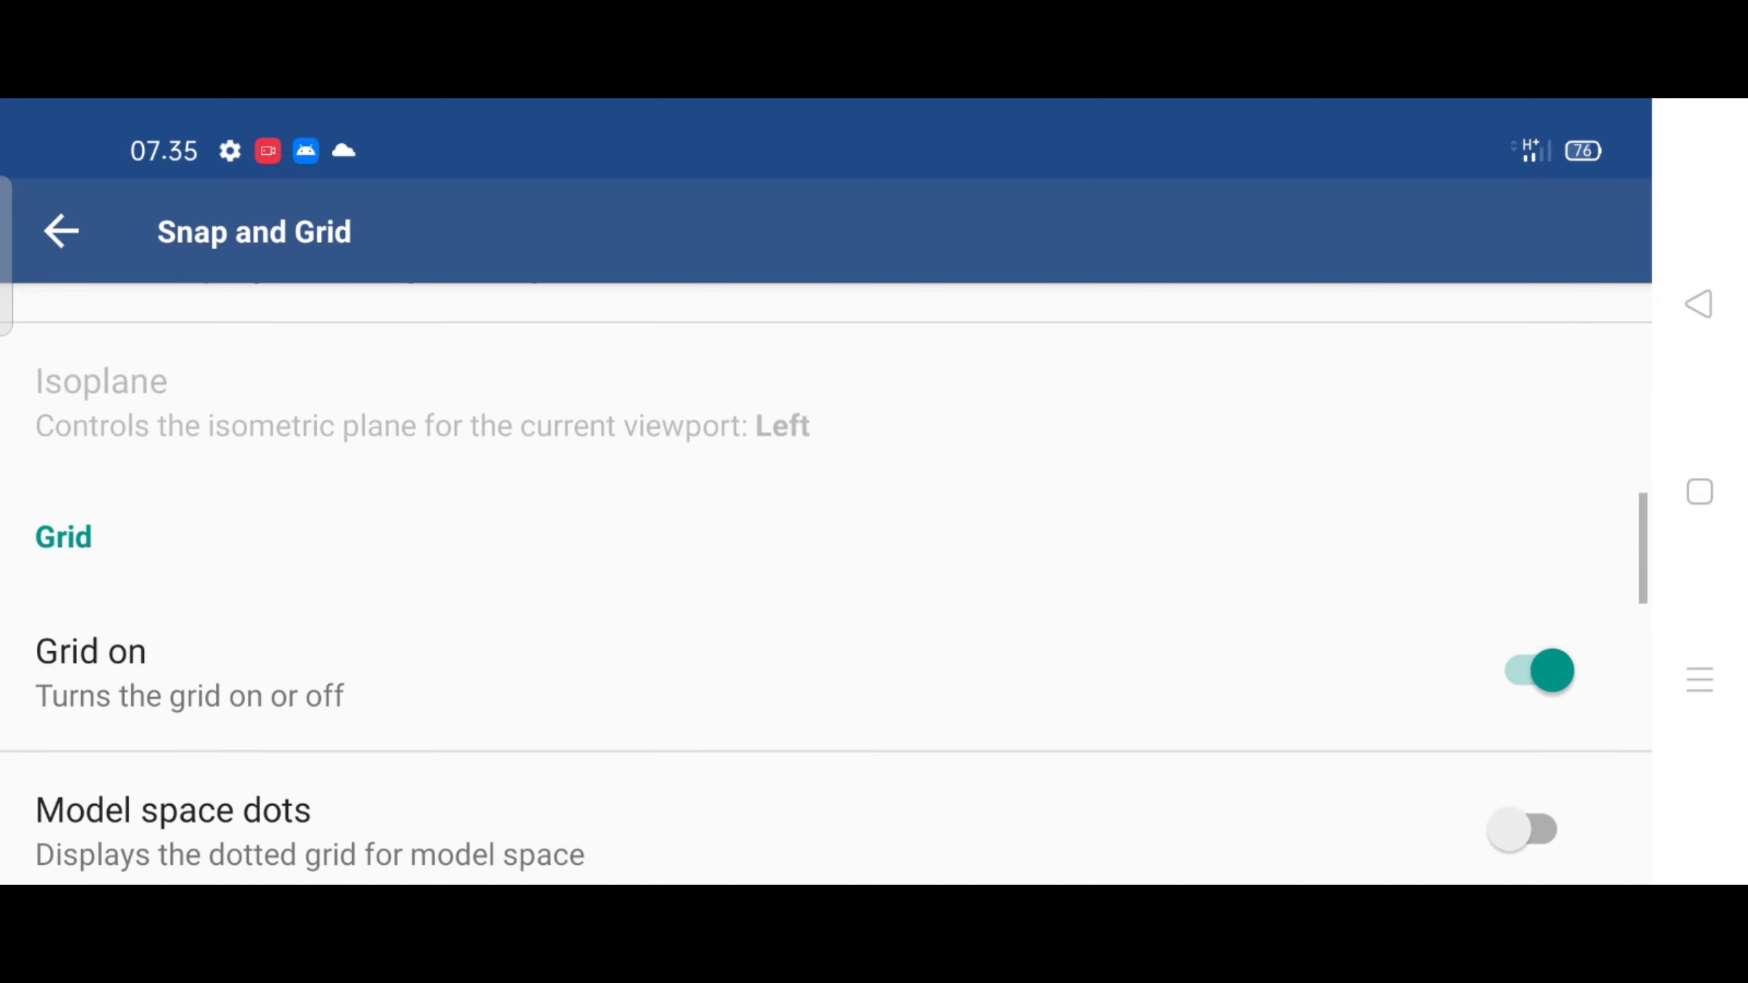
click(1521, 670)
click(1698, 304)
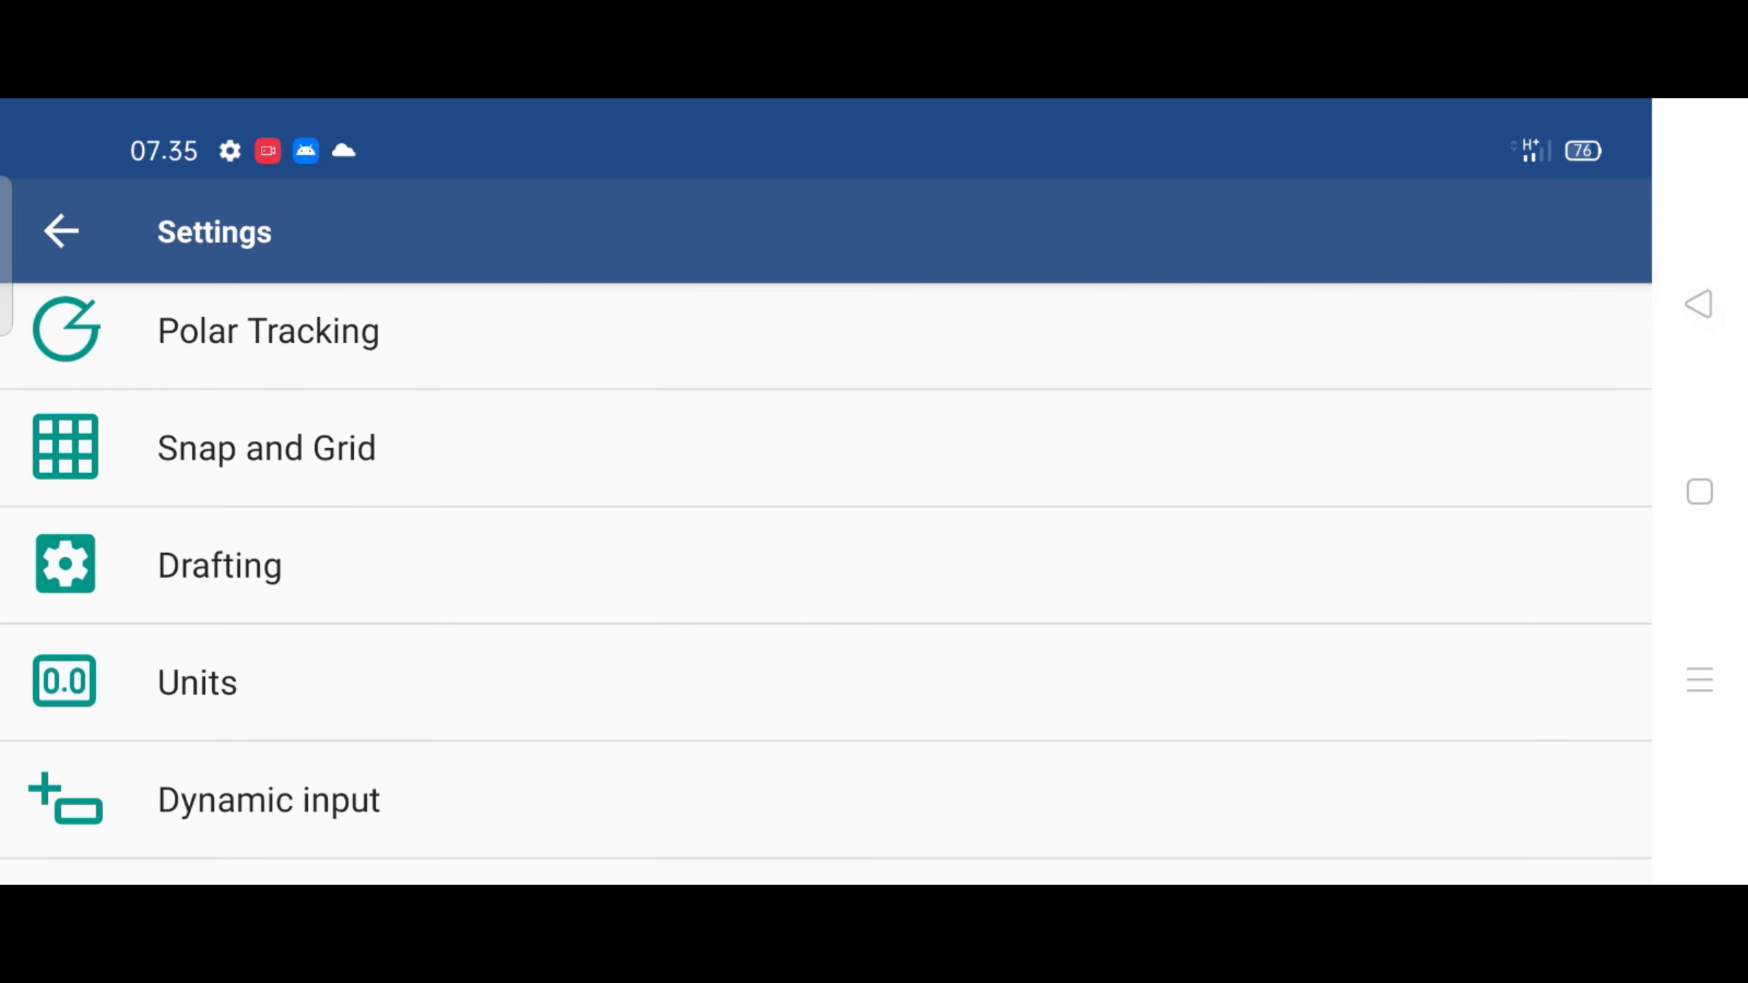
click(60, 231)
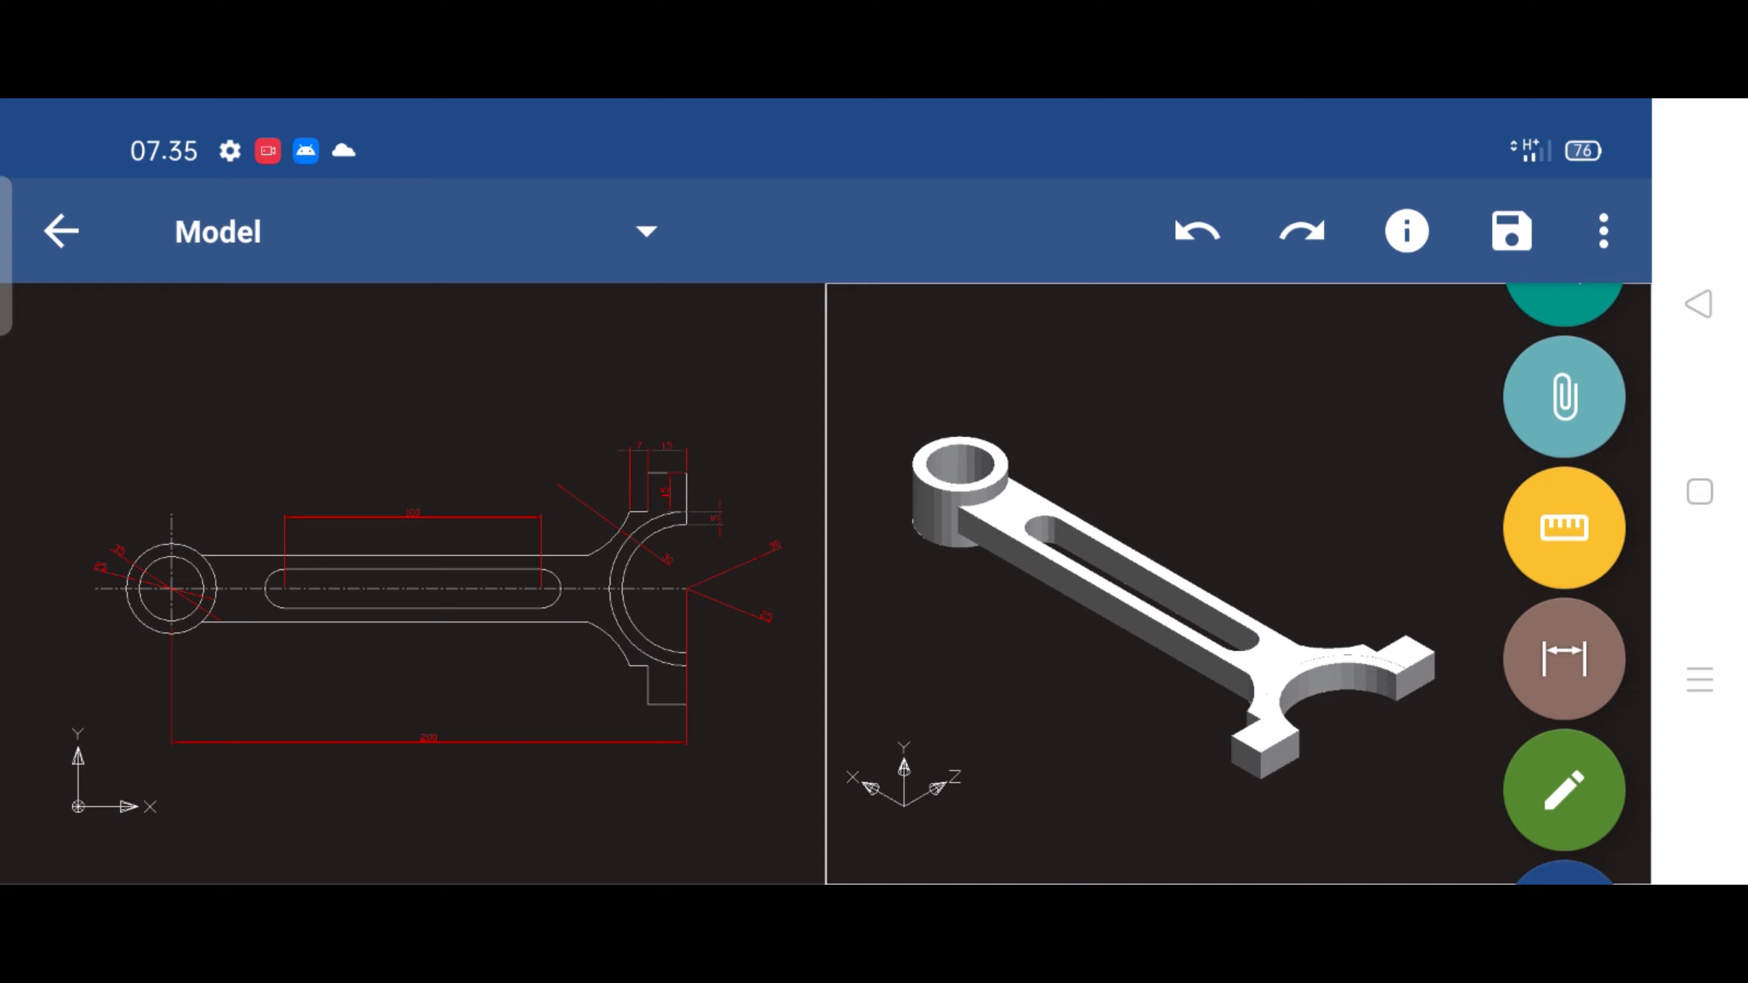
Mark the first corner of a zoom window on the 3D rod in the right viewport
click(1299, 517)
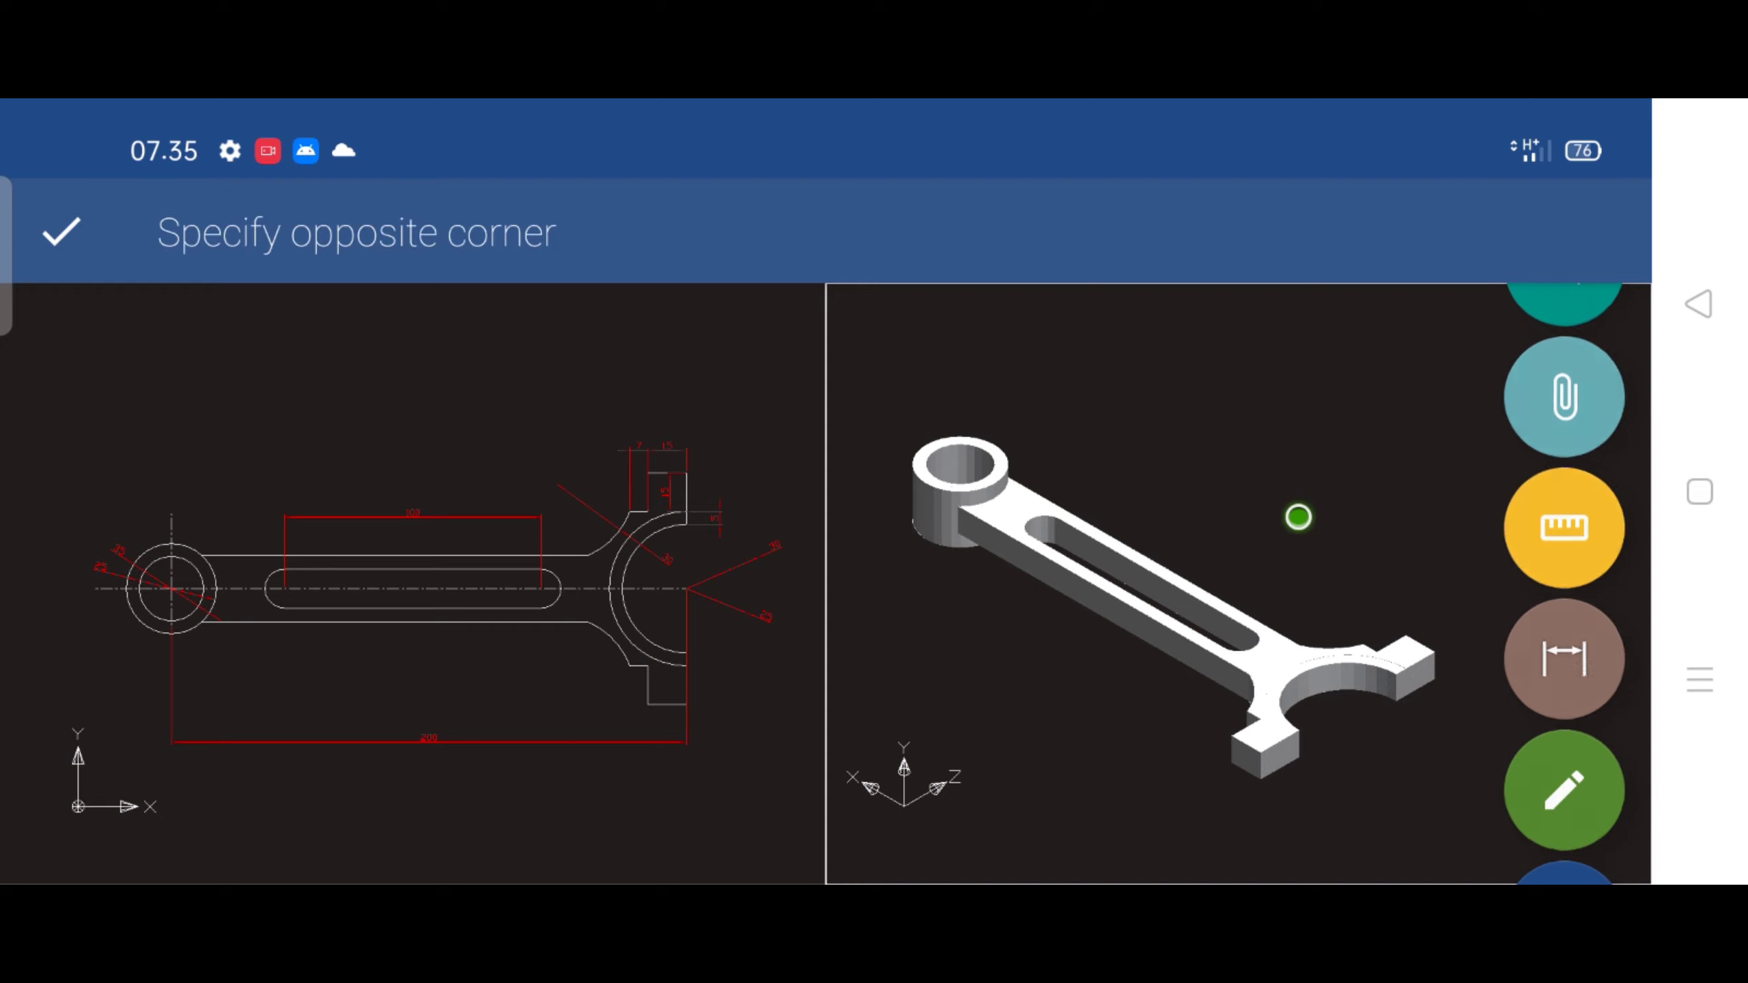
scroll(1149, 458, up, 2)
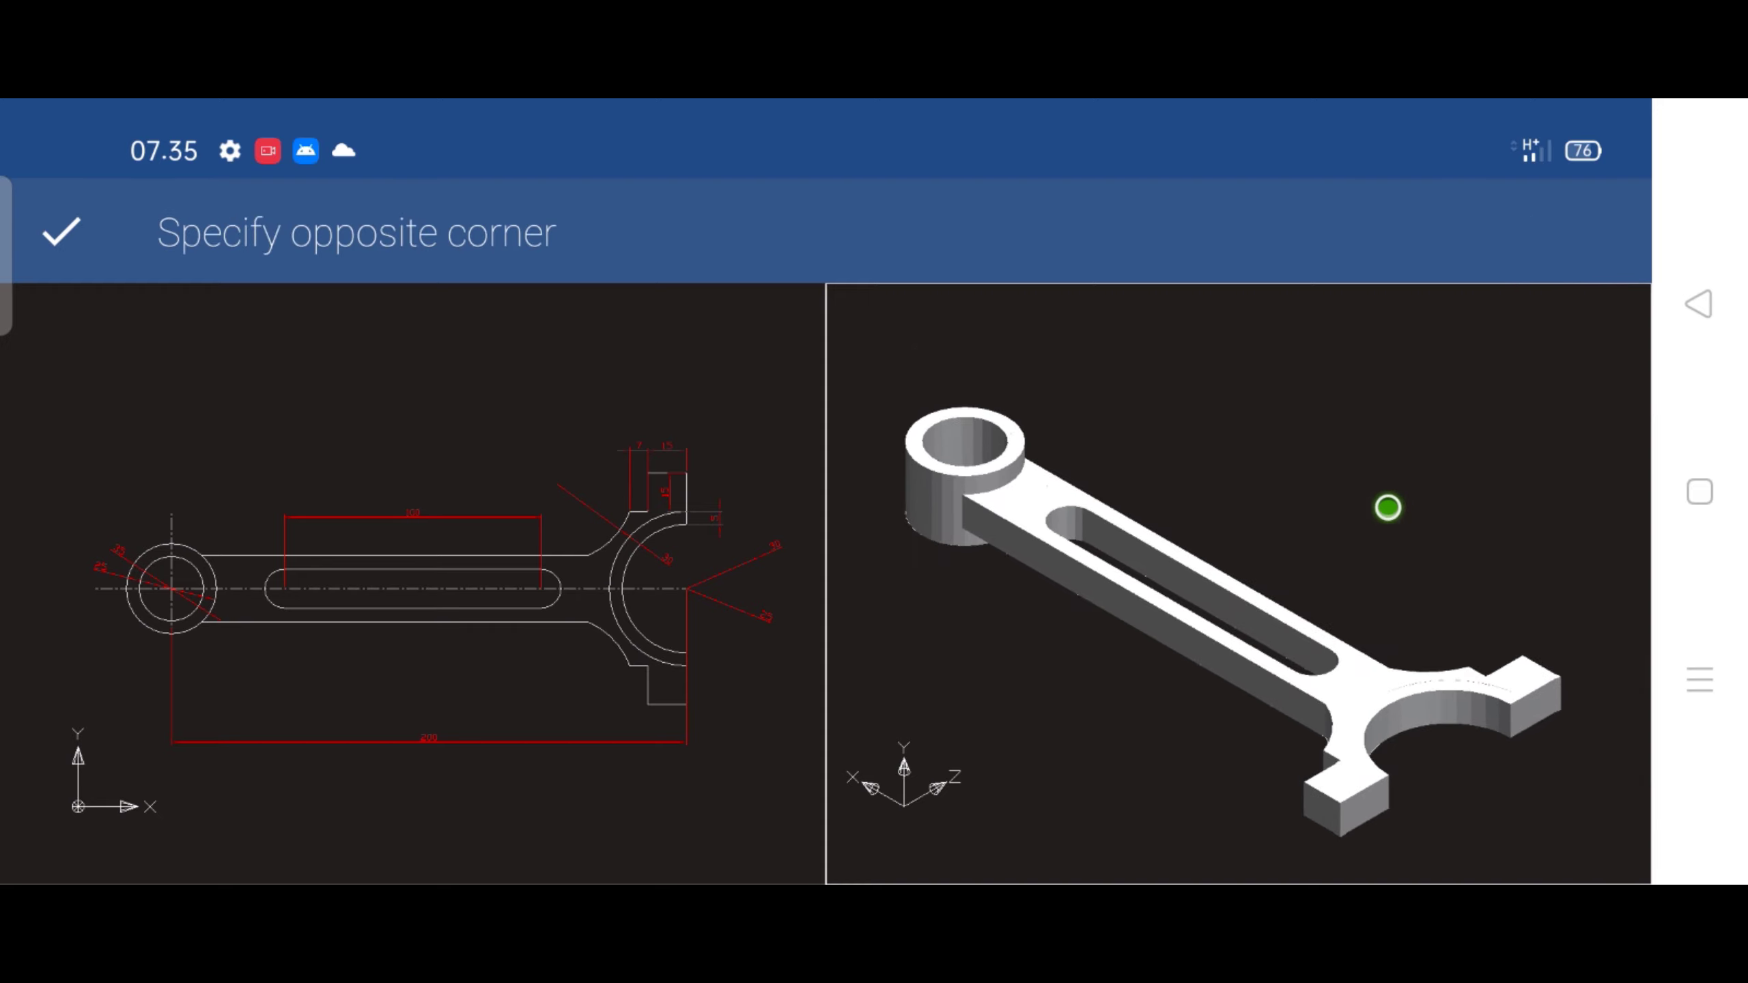